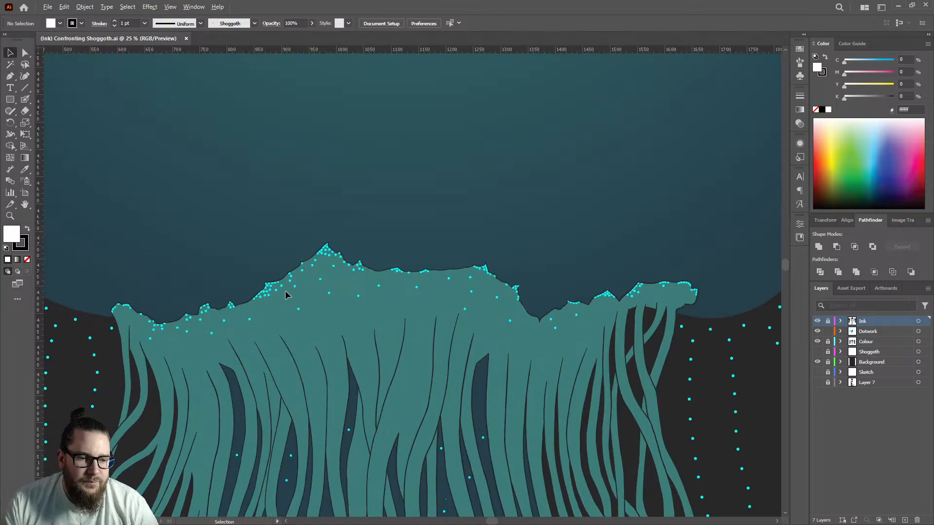
# Step: Pick up the cyan fill from an existing dot on the Dotwork layer and activate the Blob Brush
pyautogui.click(245, 234)
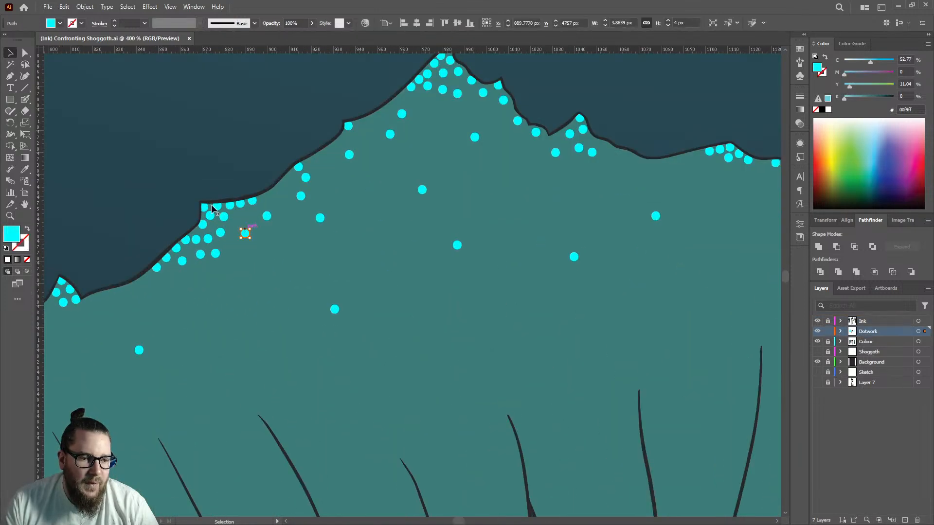
pyautogui.click(29, 99)
# Step: Try to add three small cyan dots under the flat middle stretch of the creature's upper outline
pyautogui.scroll(-6, 360, 256)
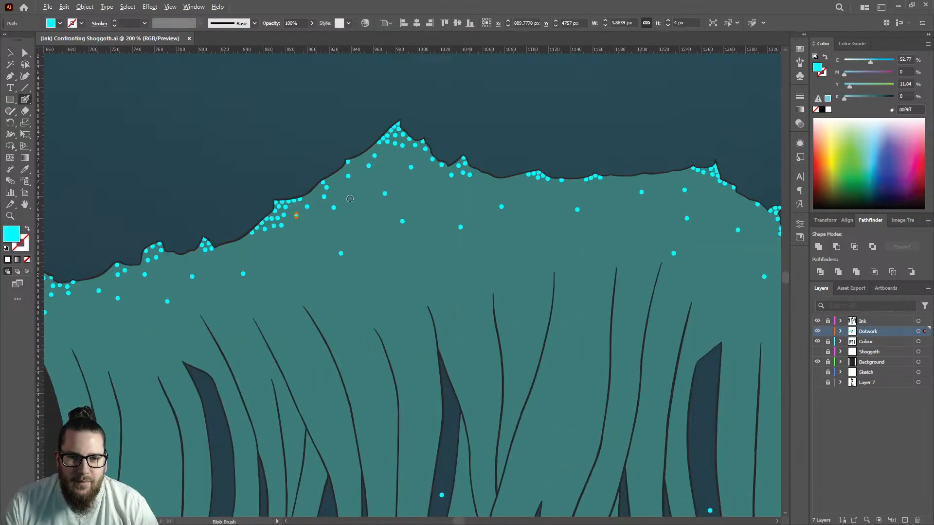
pyautogui.scroll(8, 469, 190)
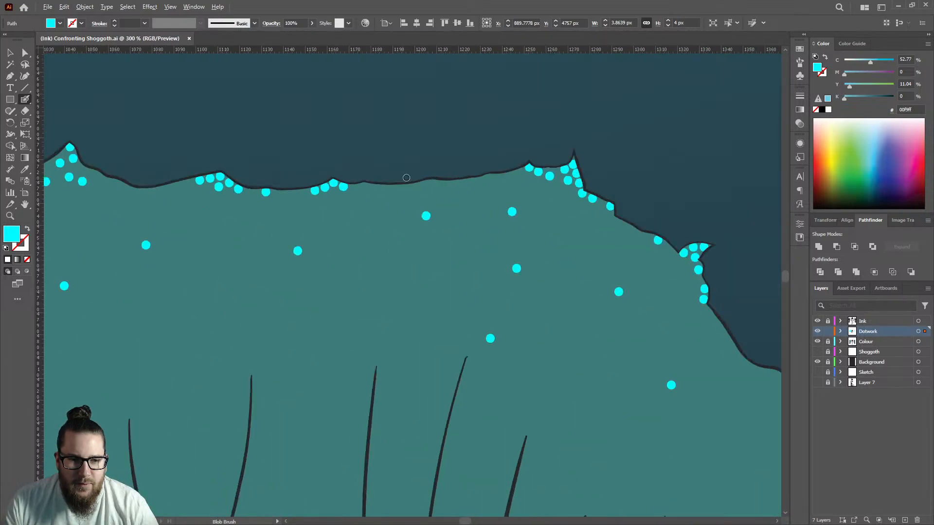
pyautogui.click(460, 191)
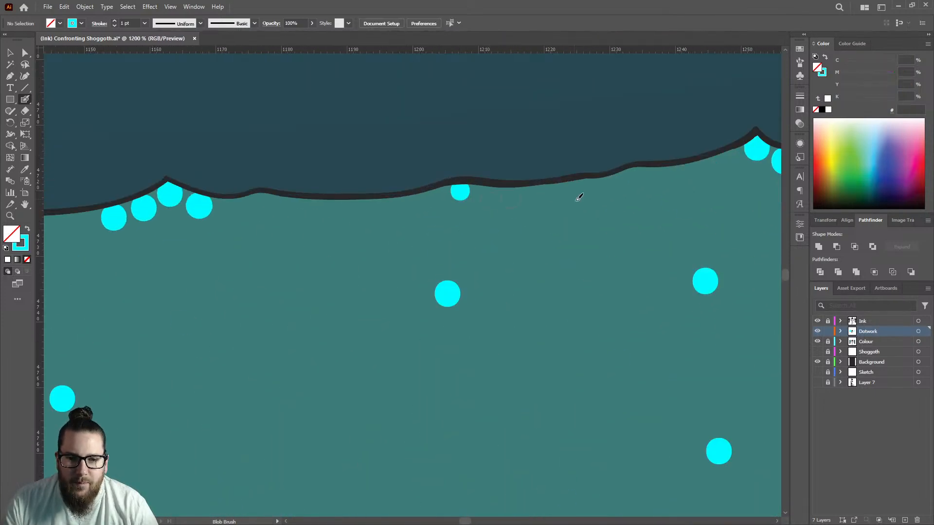
pyautogui.click(586, 186)
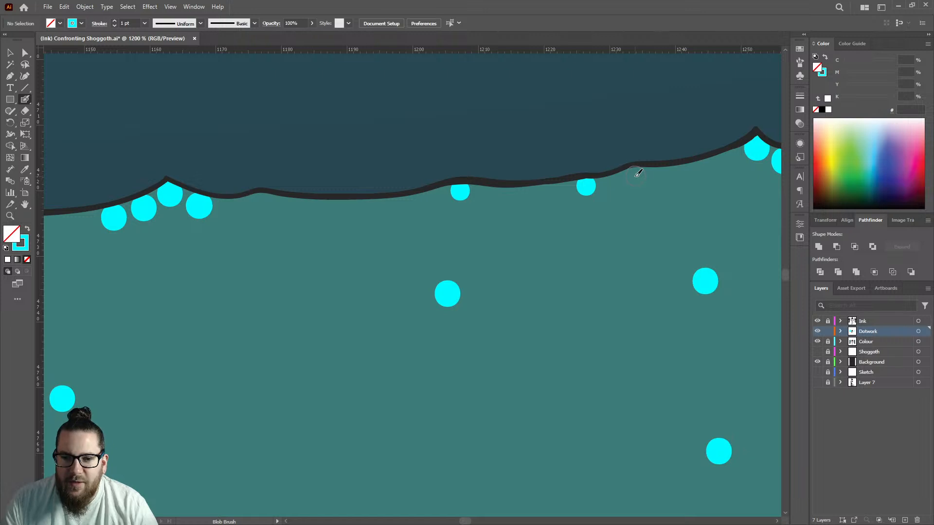
pyautogui.click(634, 175)
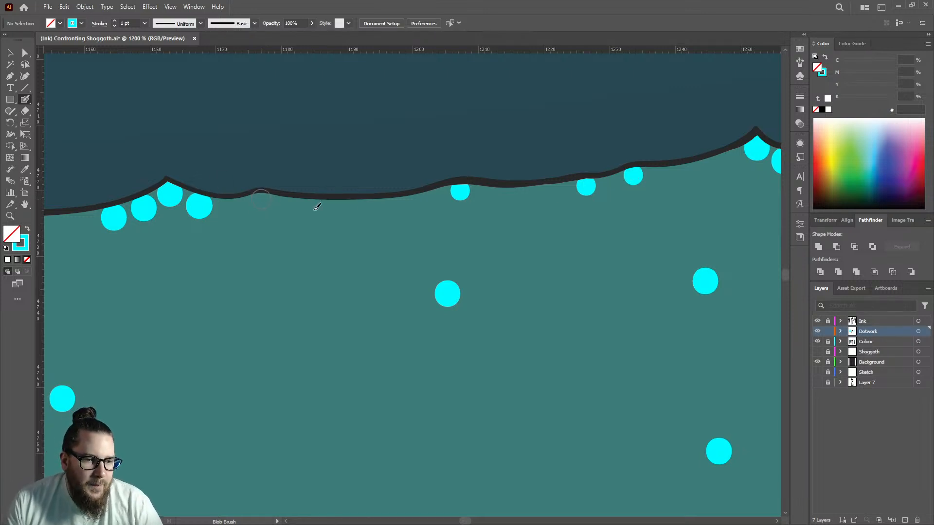
pyautogui.scroll(-5, 278, 201)
pyautogui.scroll(5, 401, 169)
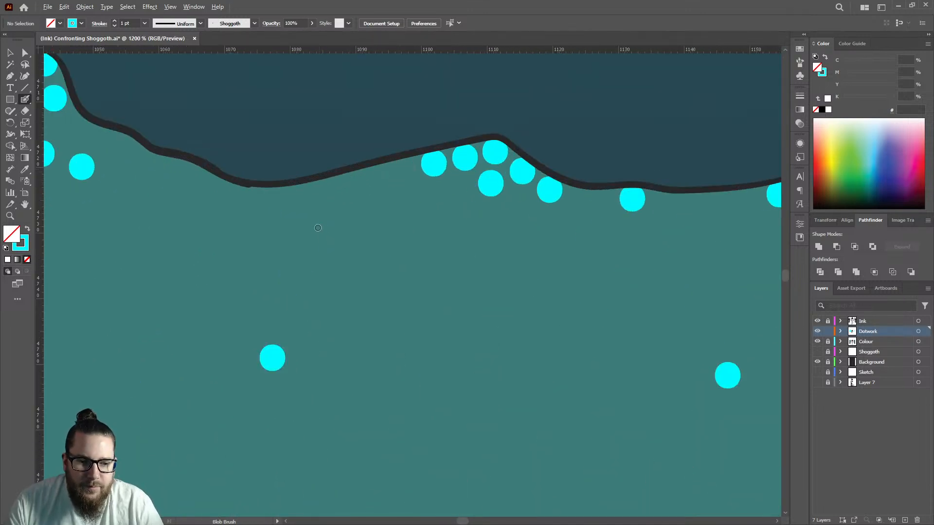
pyautogui.scroll(-2, 322, 225)
pyautogui.scroll(1, 573, 228)
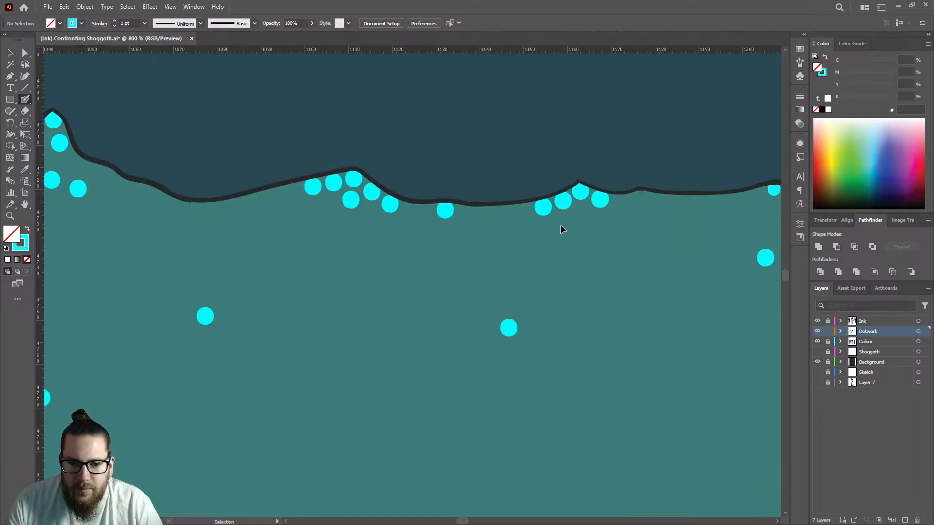
pyautogui.scroll(-3, 500, 228)
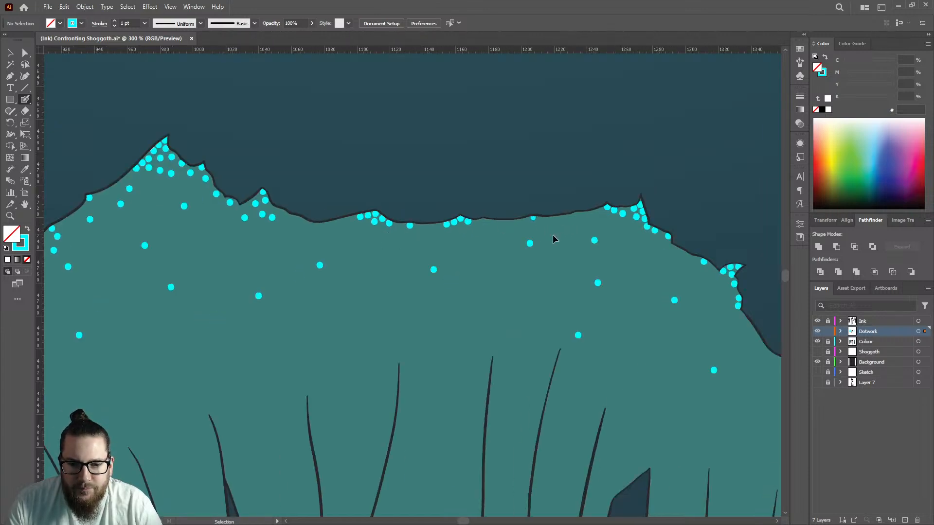
pyautogui.hotkey('ctrl', 's')
pyautogui.scroll(-4, 364, 229)
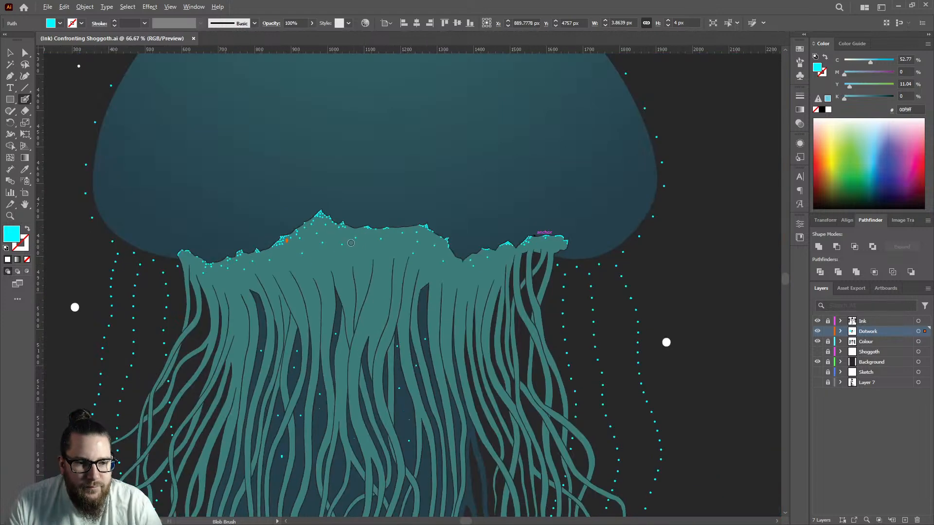
# Step: Paint four cyan dots, sized like the existing ones, just under the bumps of the upper outline's flat middle stretch
pyautogui.scroll(4, 354, 245)
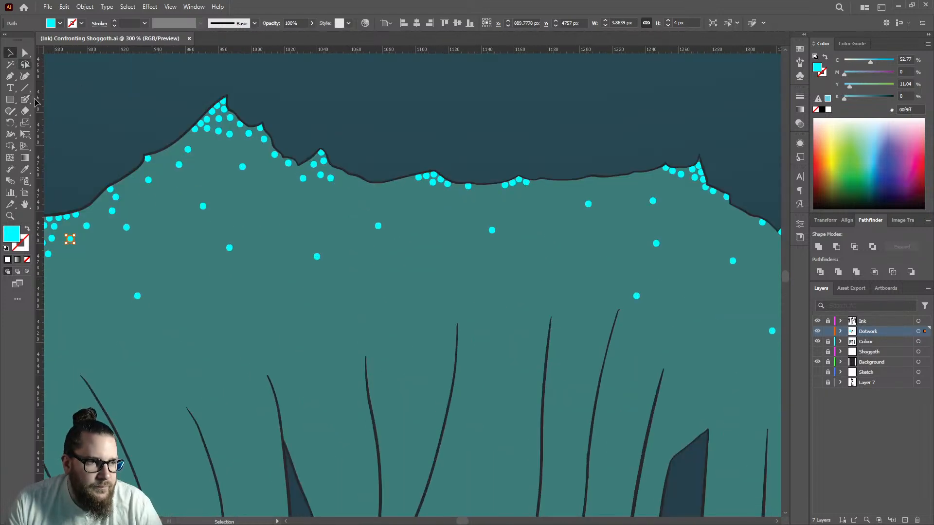
pyautogui.scroll(5, 293, 173)
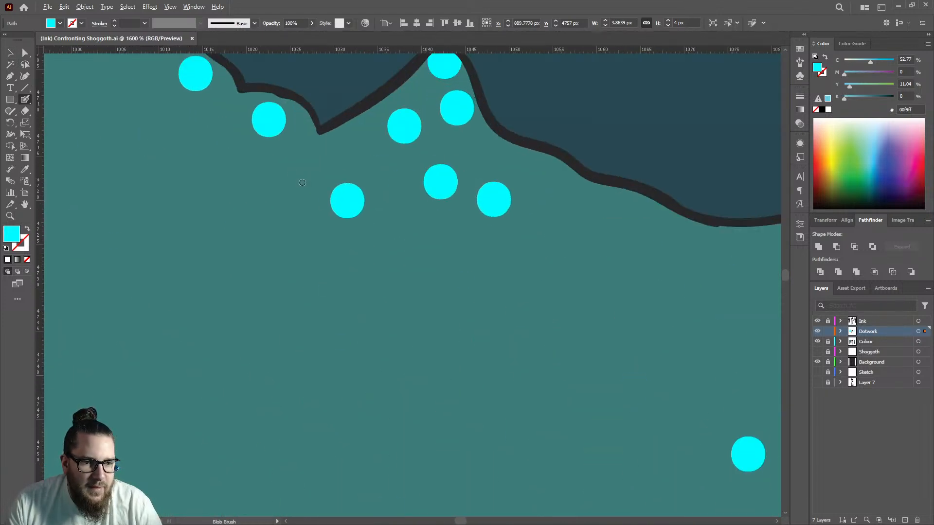
pyautogui.click(349, 199)
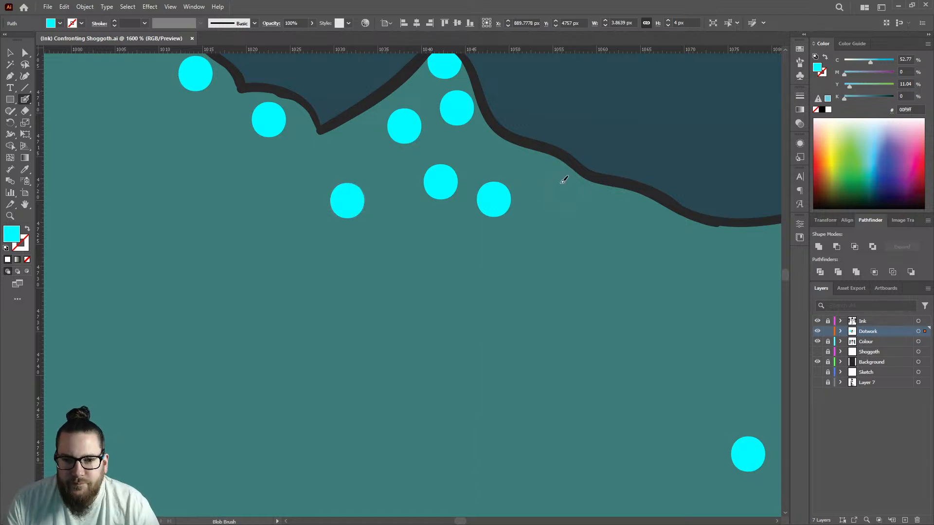
pyautogui.scroll(-6, 410, 190)
pyautogui.scroll(4, 466, 198)
pyautogui.scroll(-4, 393, 204)
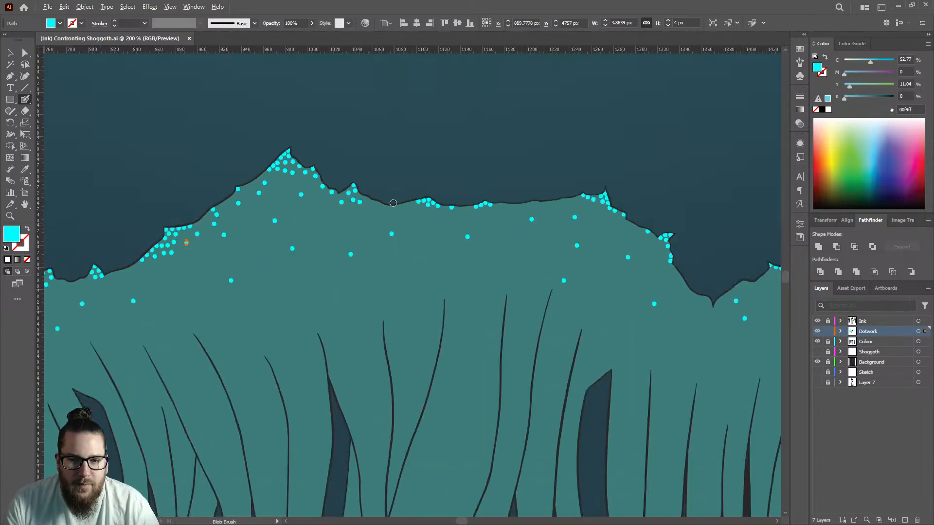
pyautogui.scroll(6, 529, 208)
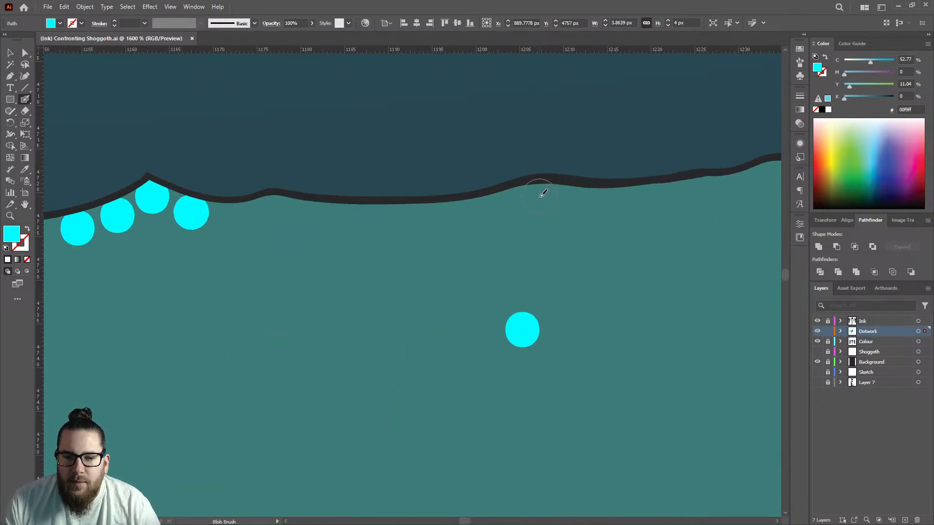
pyautogui.click(540, 195)
pyautogui.hotkey('ctrl', 'shift', 'a')
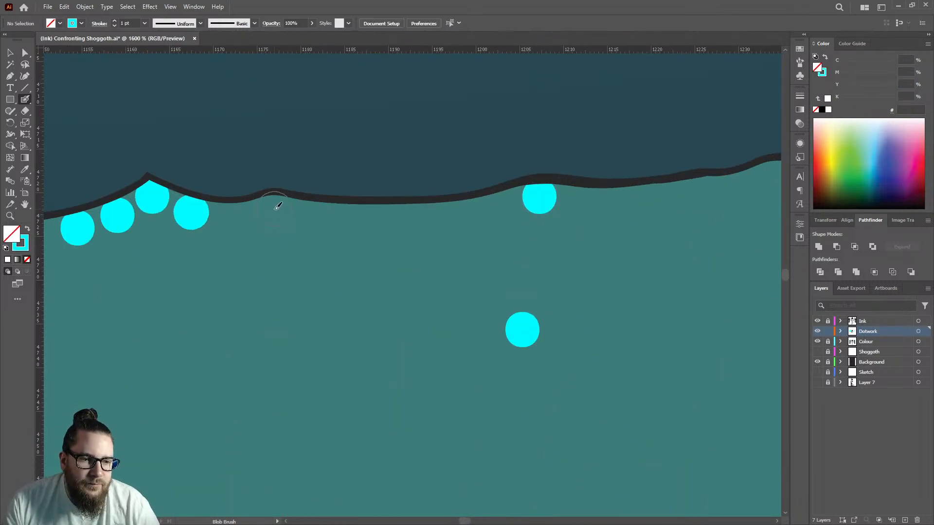
pyautogui.click(275, 208)
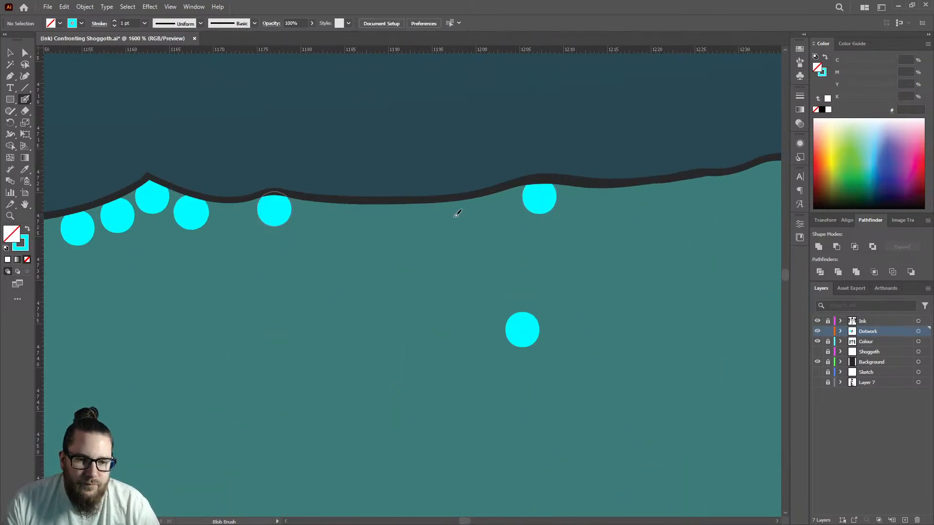
pyautogui.click(578, 198)
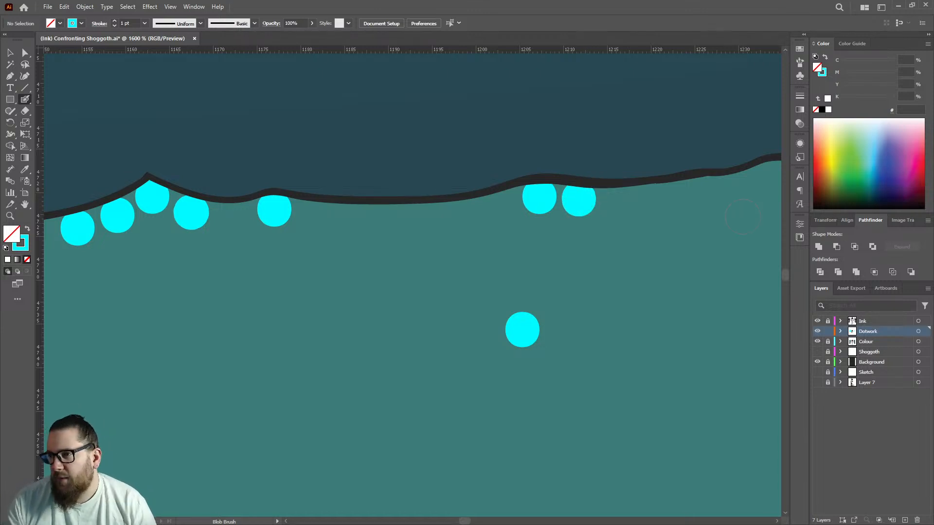
pyautogui.click(426, 216)
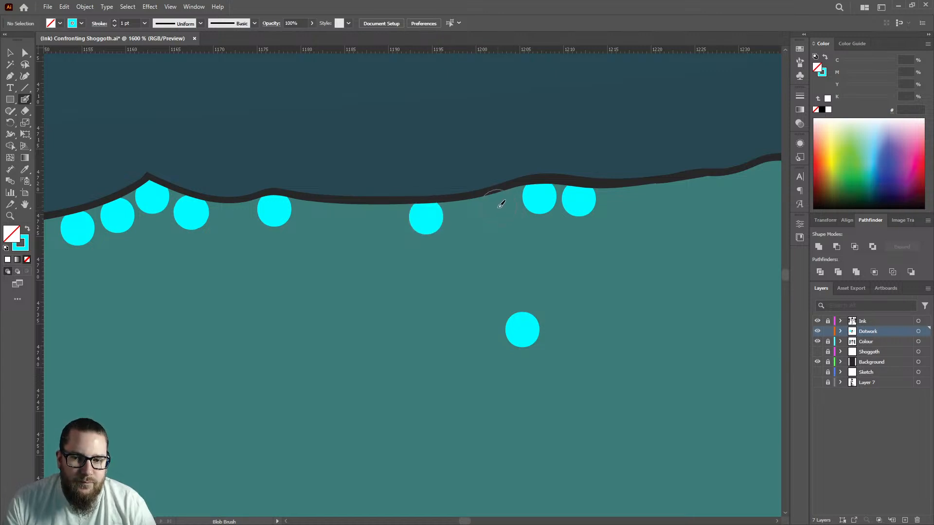
# Step: Continue the dotwork with a cyan dot under the small bump where the middle outline rises toward the right peak
pyautogui.scroll(-2, 310, 239)
pyautogui.scroll(3, 553, 212)
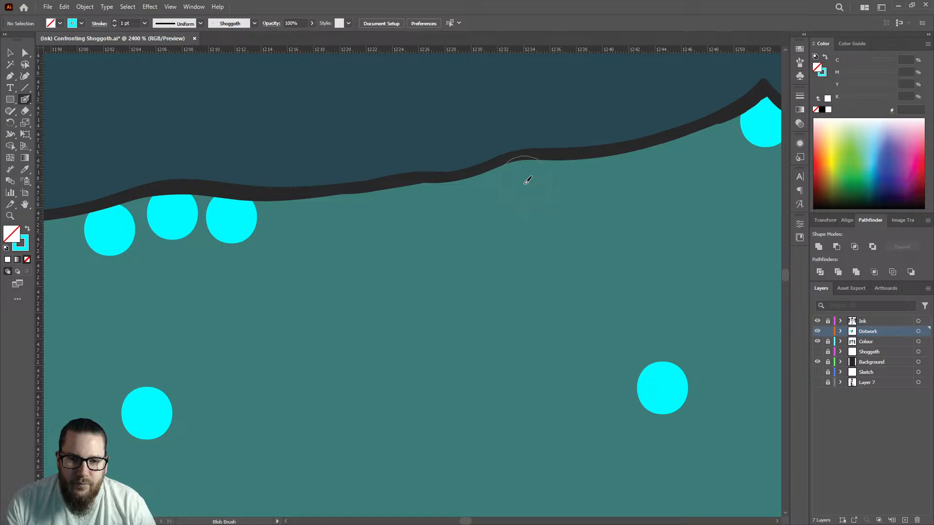
pyautogui.click(524, 181)
pyautogui.scroll(-4, 542, 210)
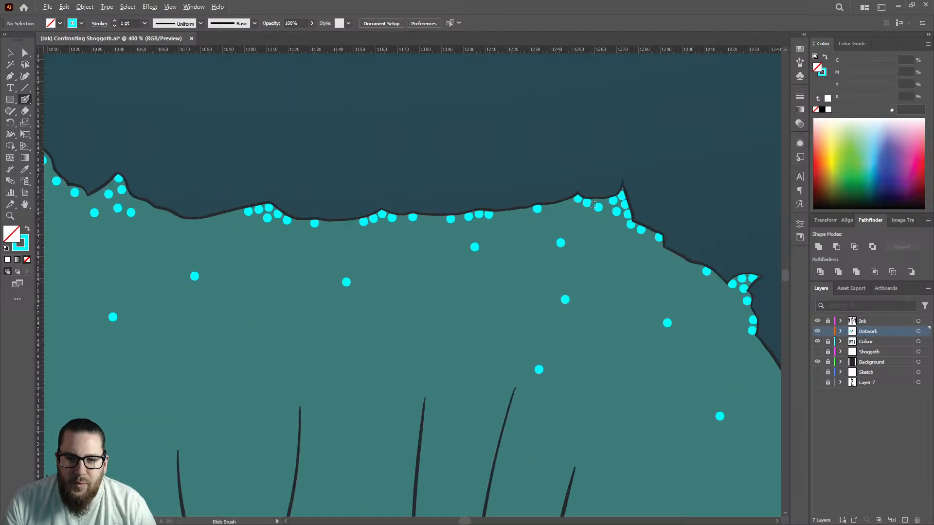
pyautogui.scroll(-1, 631, 203)
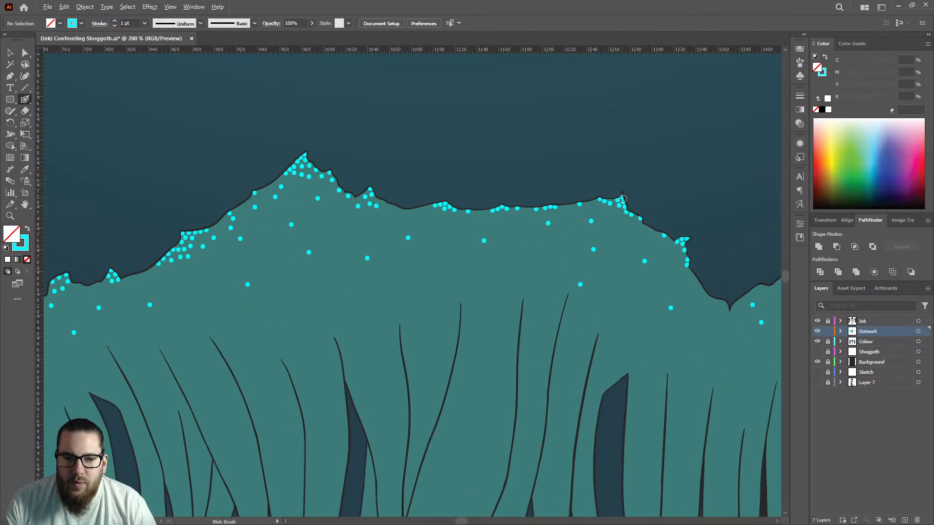
pyautogui.scroll(-1, 458, 199)
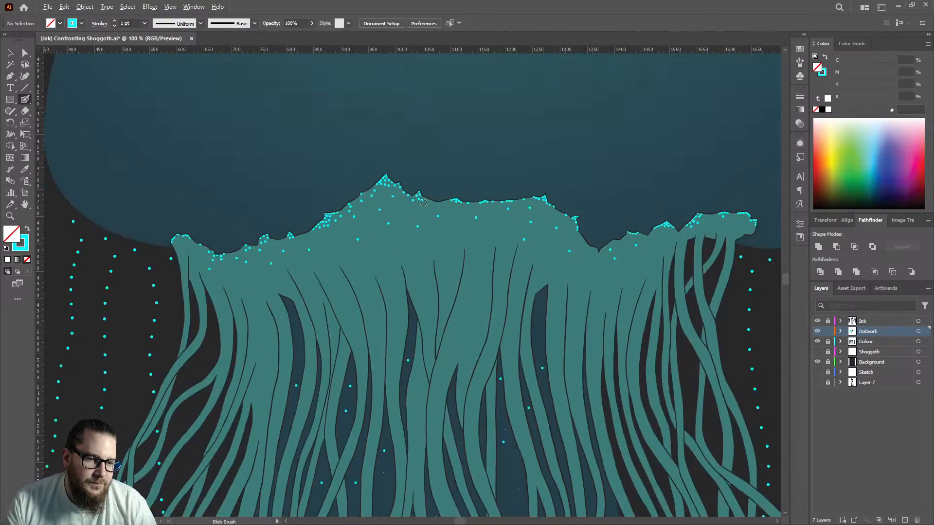
# Step: Paint two cyan dots under the outline of the shallow dip between the two small peaks on the body's left slope
pyautogui.scroll(4, 257, 243)
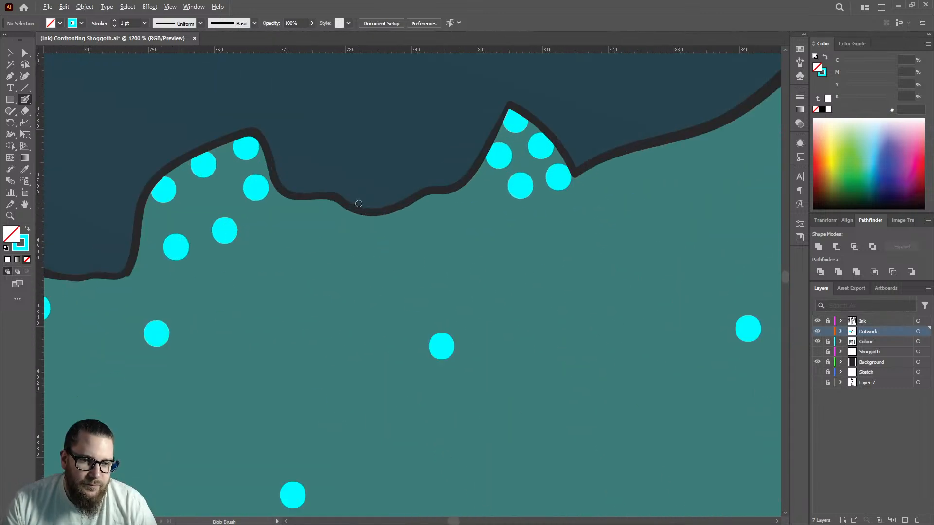
pyautogui.click(327, 209)
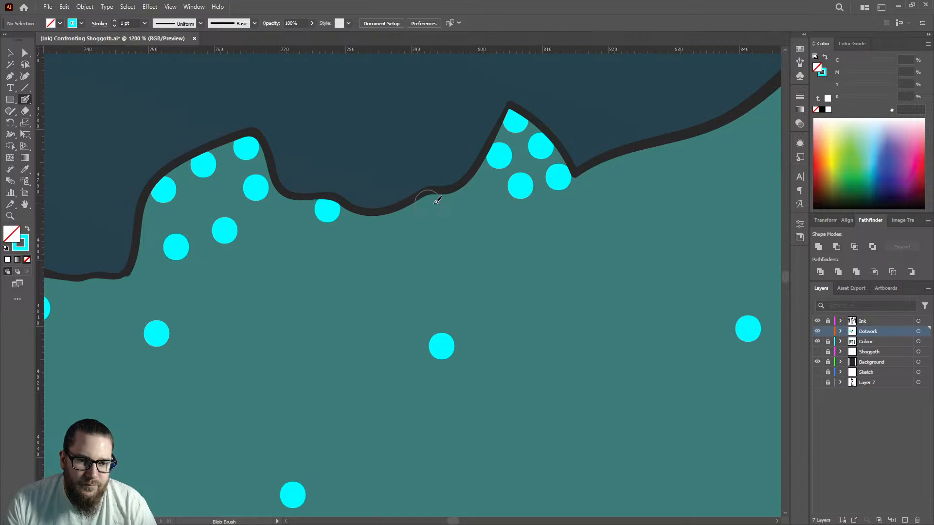
pyautogui.click(431, 203)
pyautogui.scroll(-3, 417, 221)
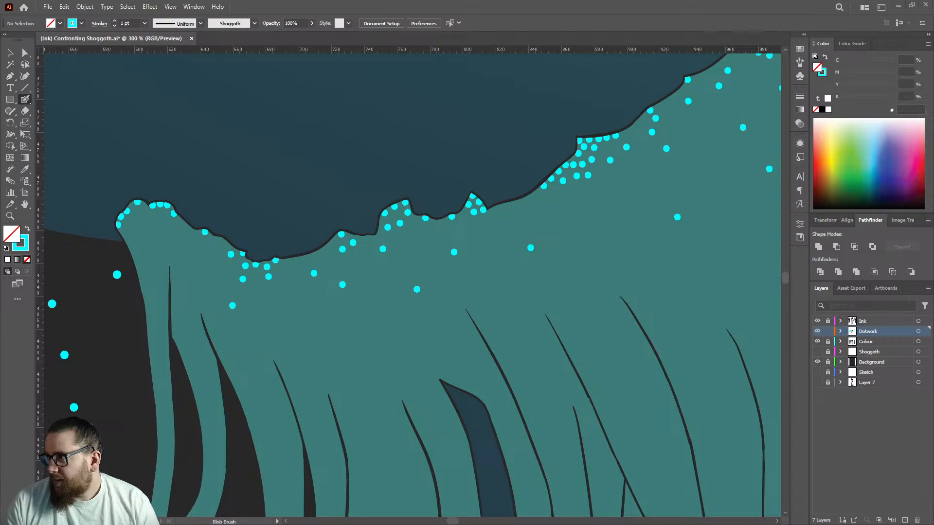
pyautogui.press('v')
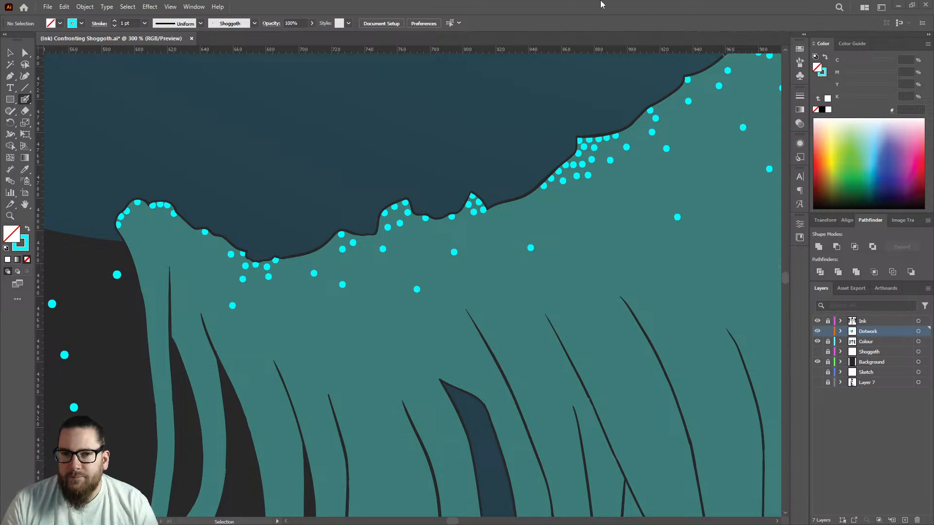
pyautogui.scroll(-3, 365, 282)
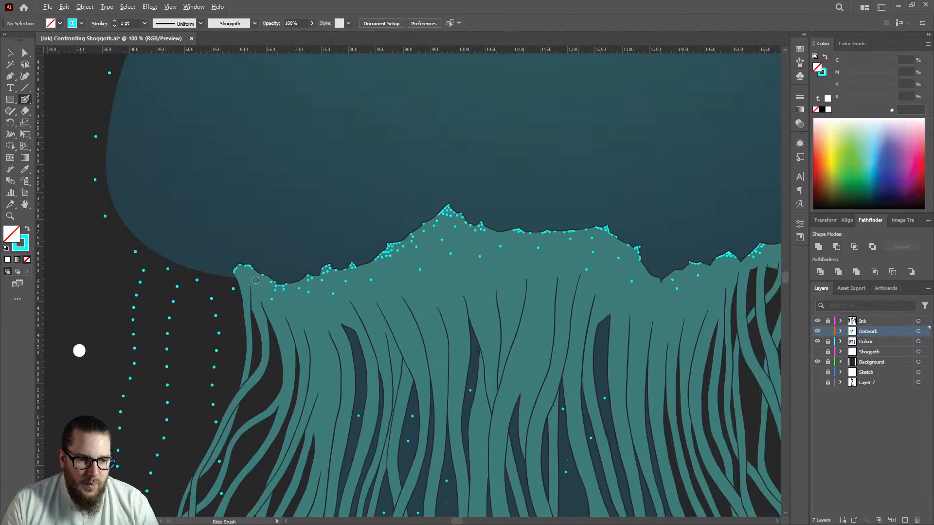
pyautogui.scroll(5, 255, 280)
pyautogui.scroll(2, 289, 235)
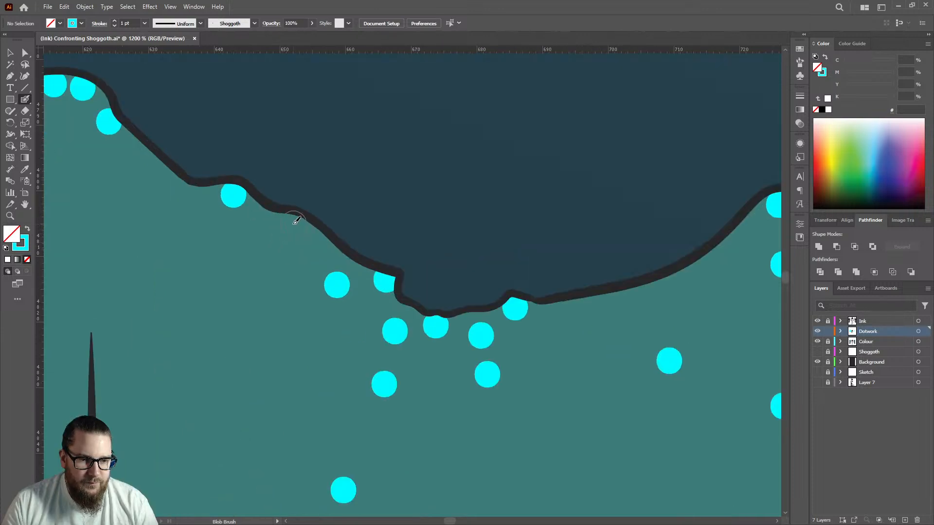
pyautogui.scroll(-7, 295, 221)
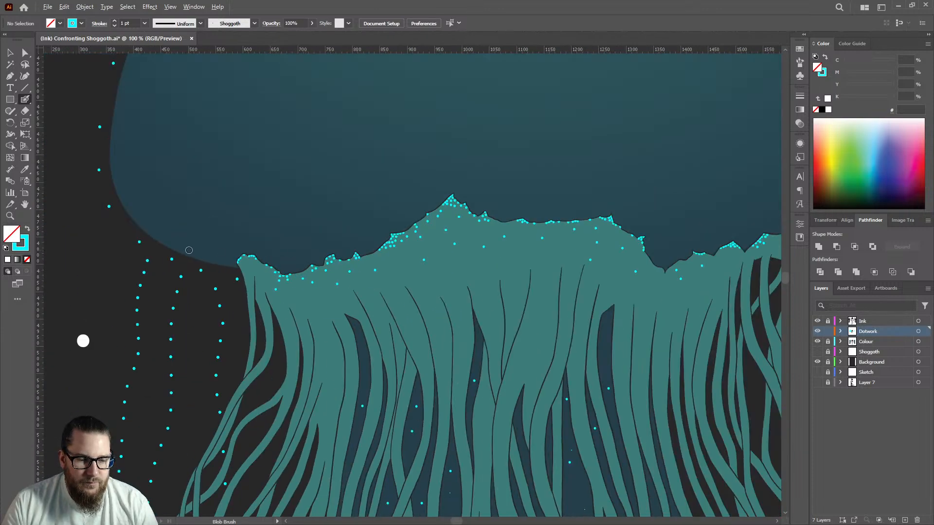
# Step: Paint six cyan dots along the slanted top edge of the right-hand dark tentacle gap and one on its right edge below the tip
pyautogui.scroll(-3, 189, 250)
pyautogui.scroll(11, 309, 279)
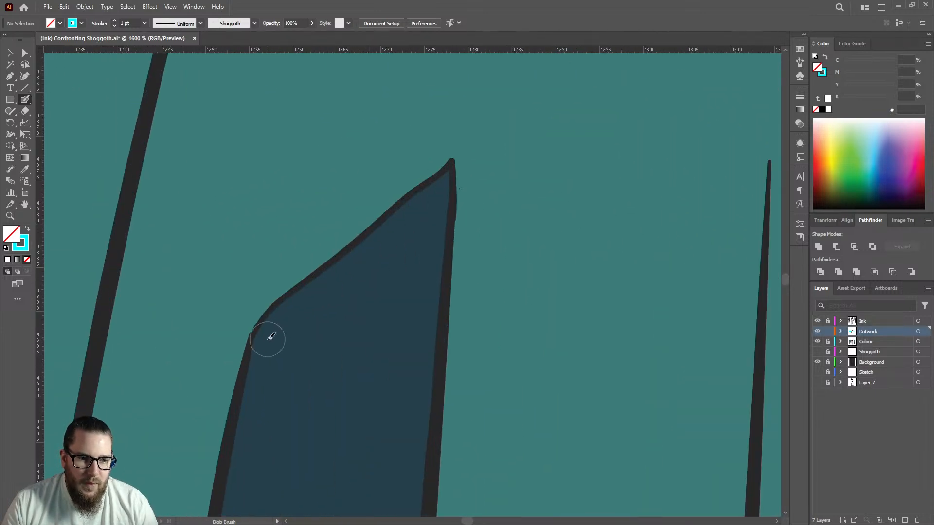
pyautogui.click(269, 341)
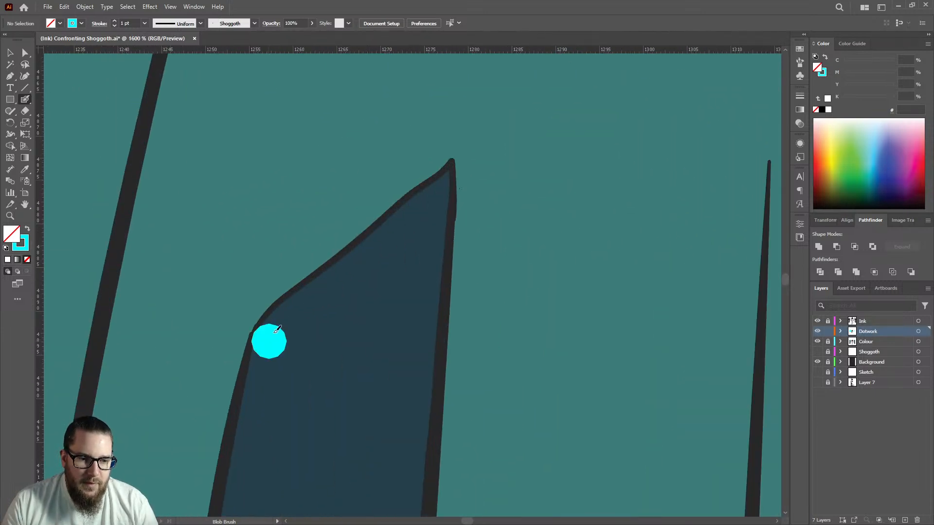
pyautogui.click(295, 310)
pyautogui.click(326, 287)
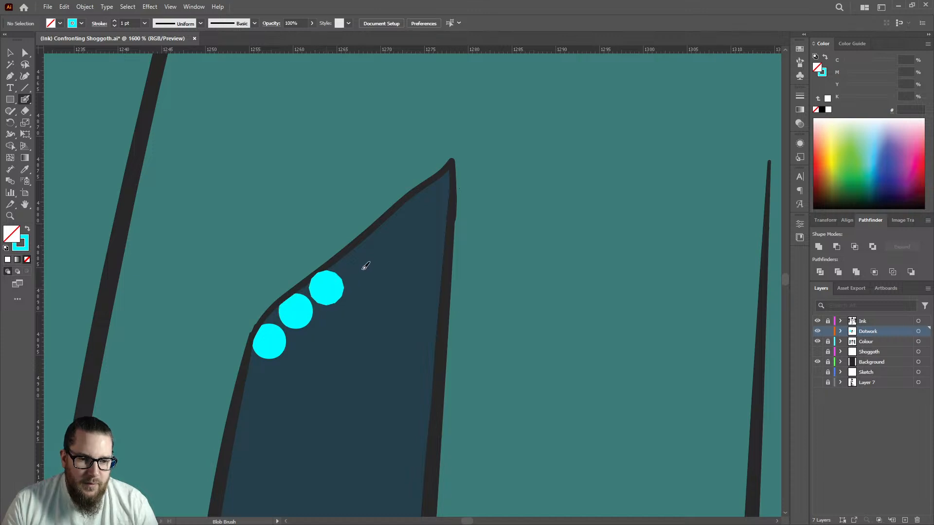
pyautogui.click(437, 196)
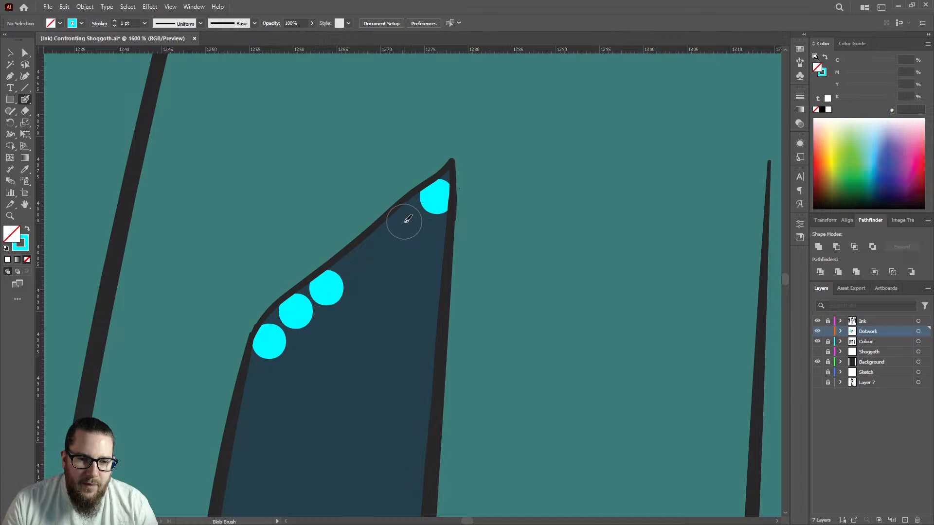
pyautogui.click(405, 222)
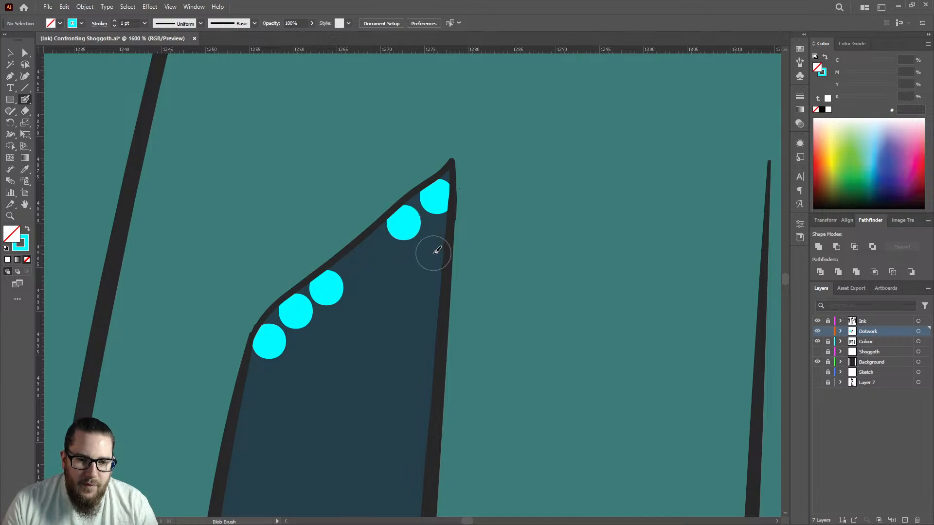
pyautogui.click(431, 249)
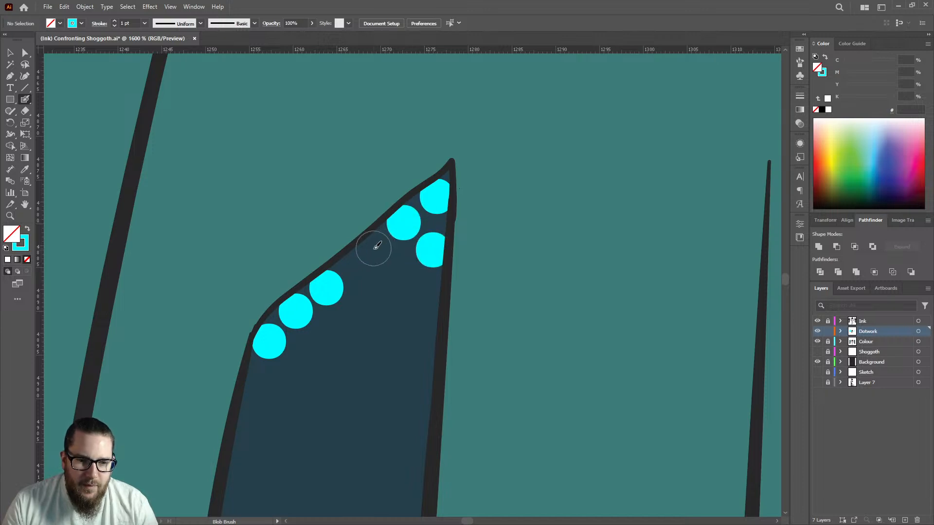
pyautogui.click(373, 249)
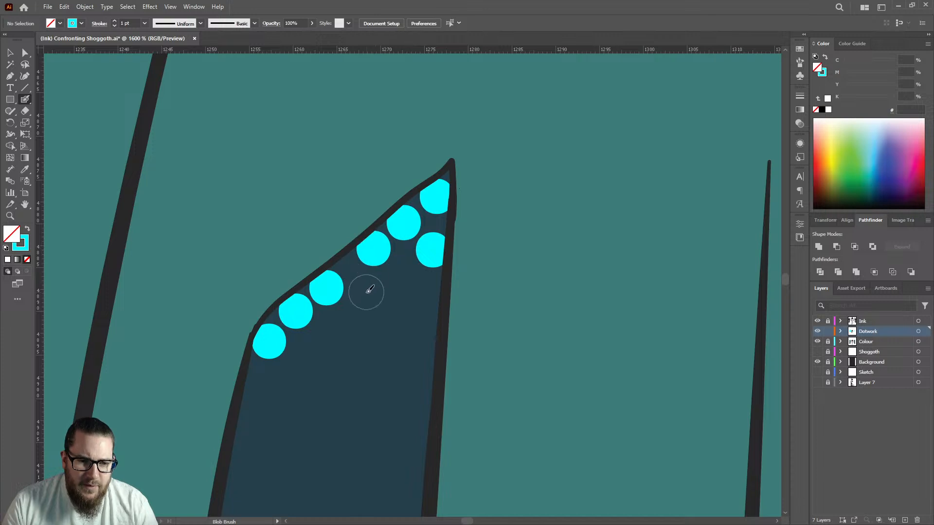
# Step: Add five more cyan dots beneath that row in the right-hand gap, three inside and two down its right edge
pyautogui.click(365, 291)
pyautogui.click(403, 278)
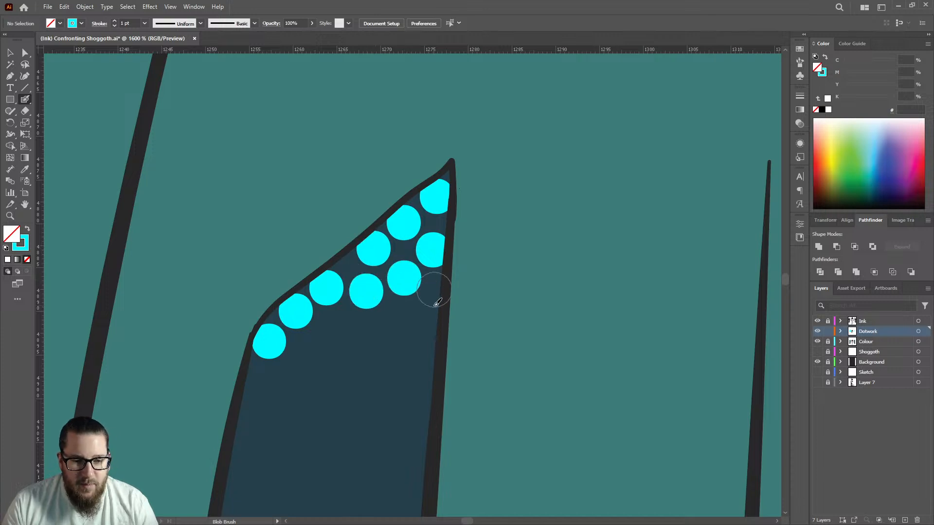
pyautogui.click(429, 310)
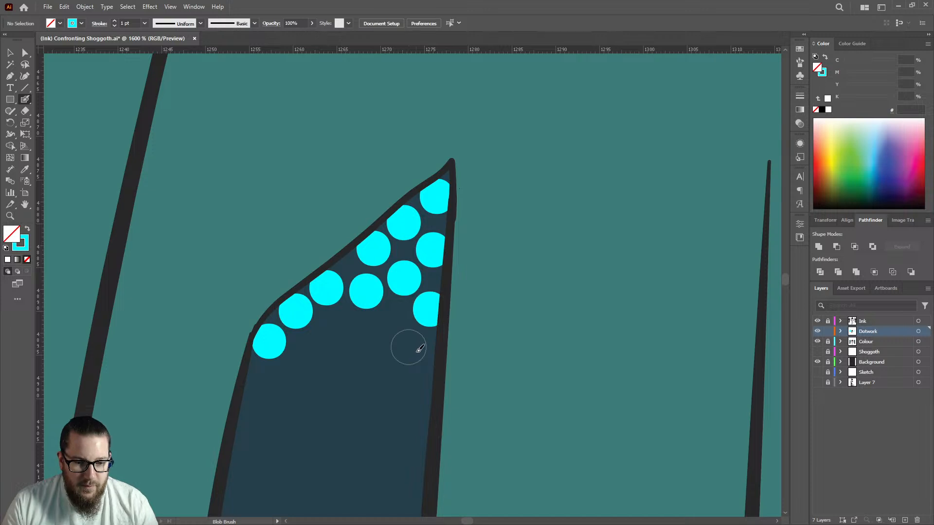
pyautogui.click(425, 350)
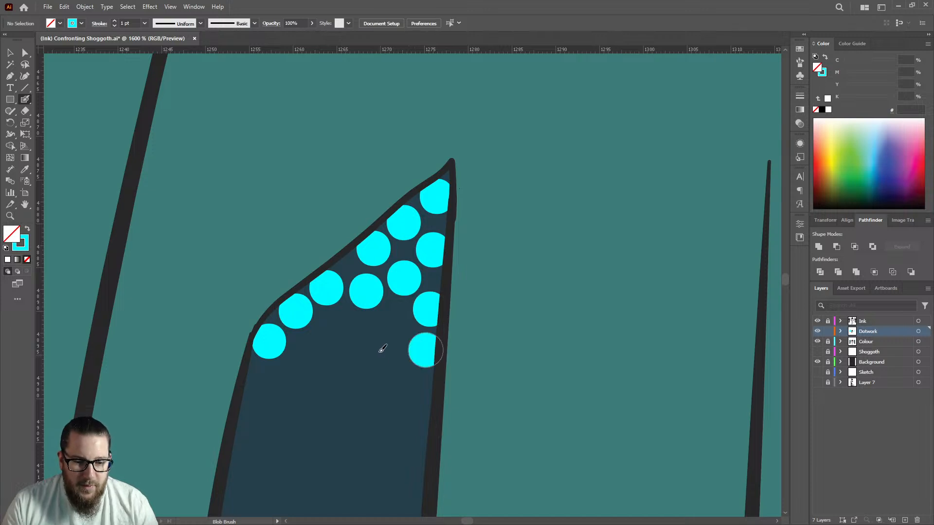
pyautogui.click(392, 323)
# Step: Paint five cyan dots down the narrow tip of the middle dark gap between the tentacles
pyautogui.scroll(-8, 355, 336)
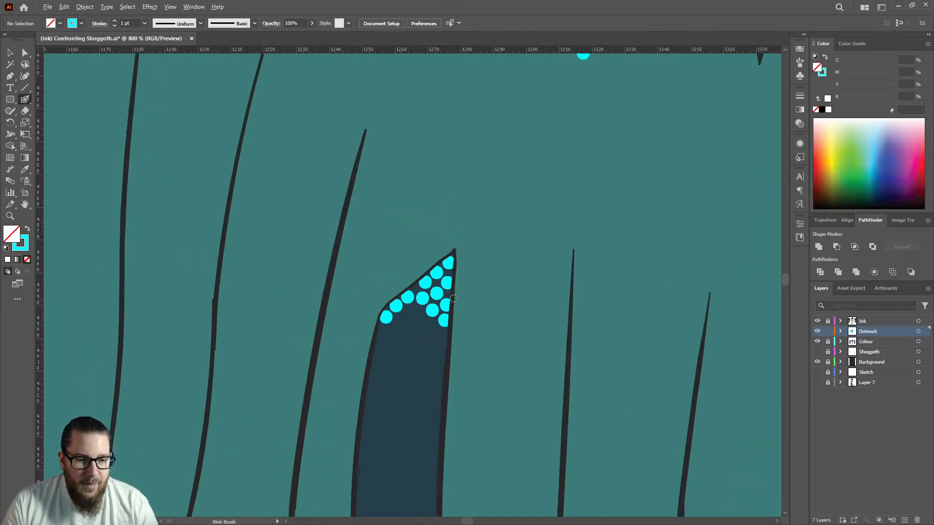
pyautogui.scroll(8, 340, 283)
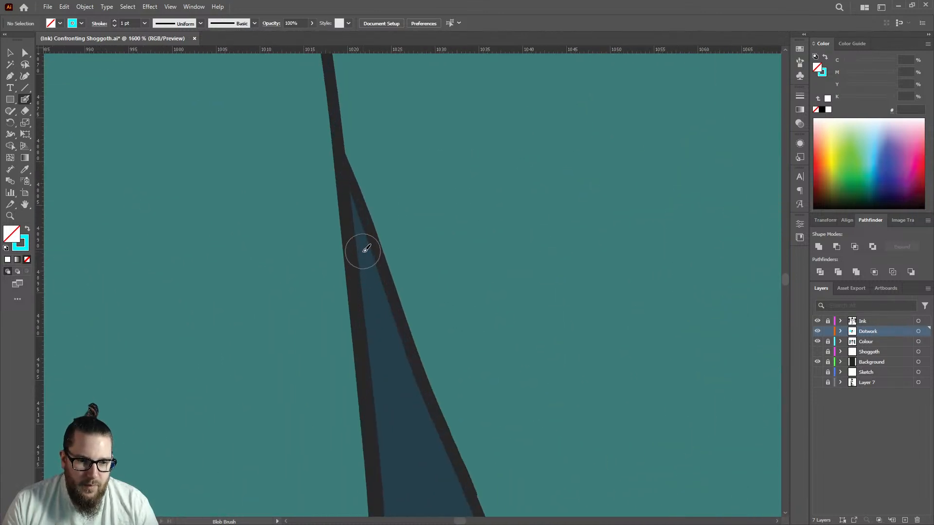
pyautogui.moveTo(363, 240); pyautogui.dragTo(385, 332)
pyautogui.moveTo(373, 369); pyautogui.dragTo(380, 370)
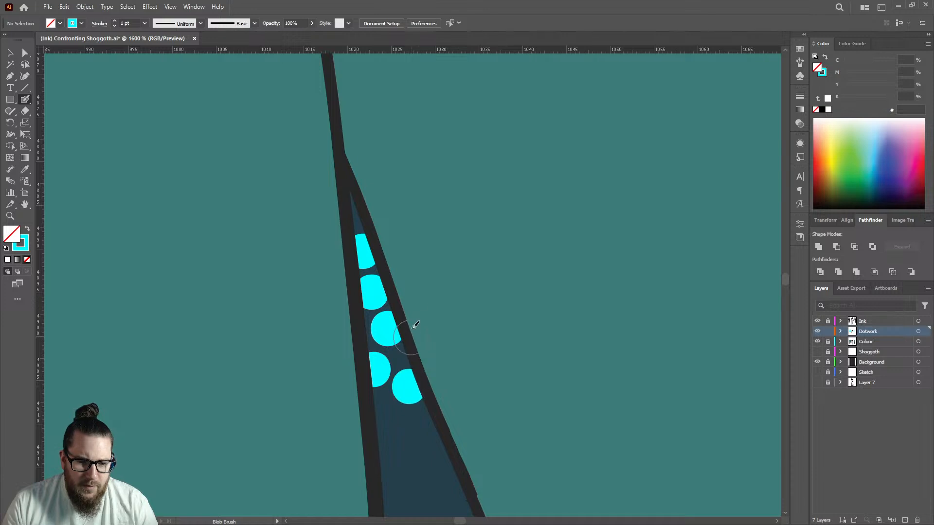
# Step: Extend the middle gap's dotwork downward with six cyan dots, placed in roughly side-by-side pairs as the gap widens
pyautogui.scroll(-8, 415, 330)
pyautogui.scroll(8, 458, 287)
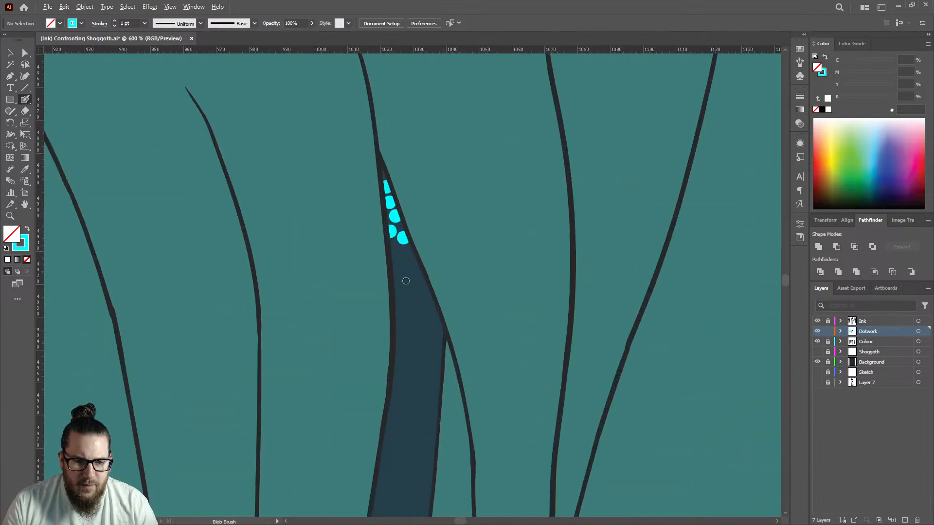
pyautogui.click(403, 228)
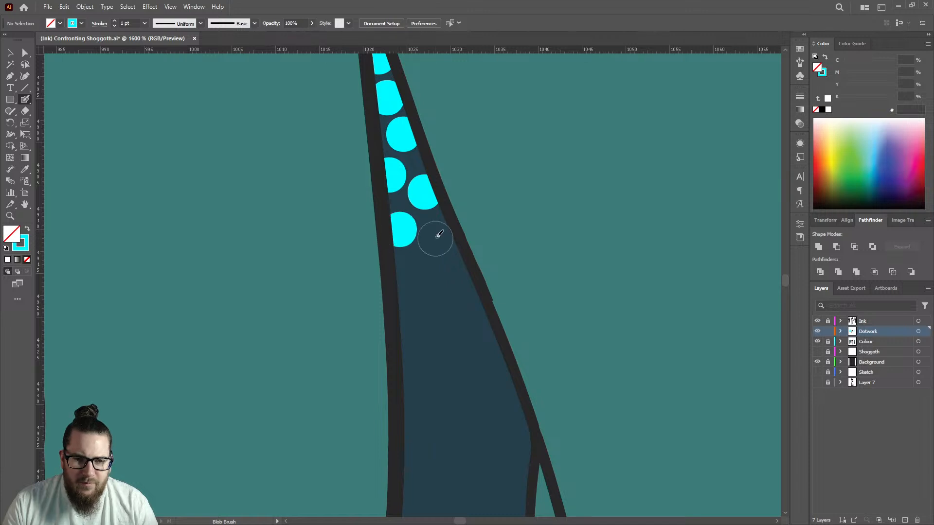
pyautogui.click(440, 233)
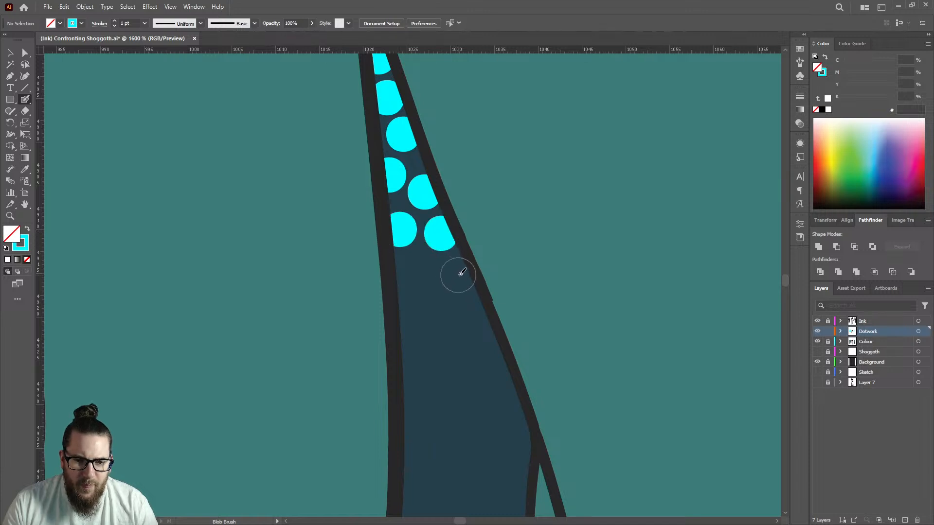
pyautogui.click(456, 274)
pyautogui.click(409, 272)
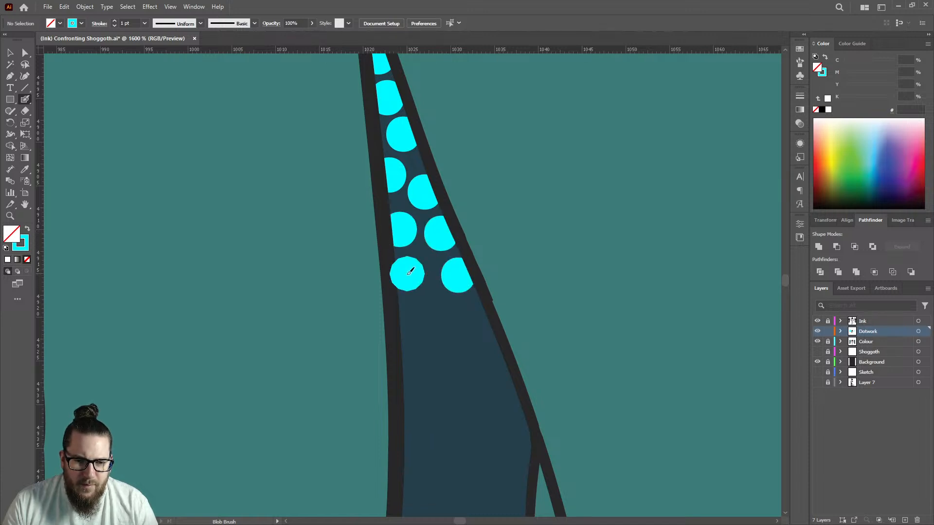
pyautogui.click(474, 315)
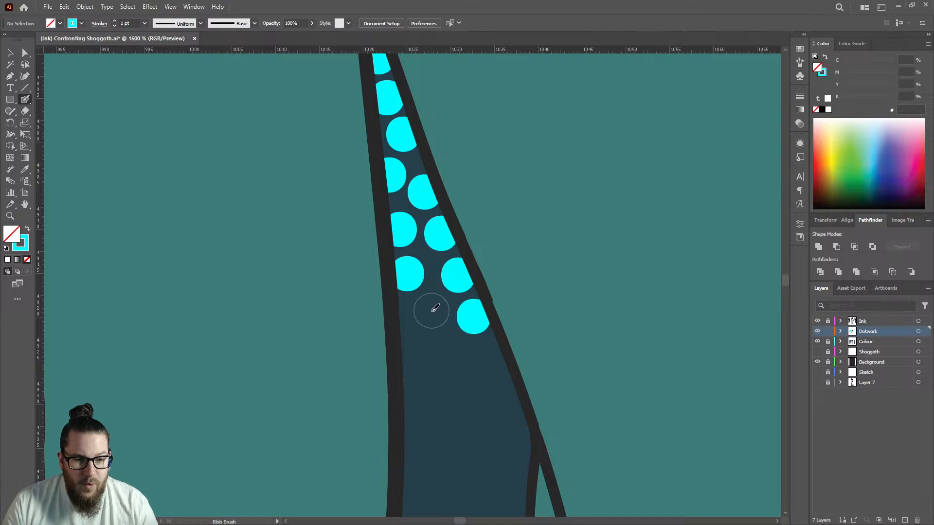
pyautogui.click(429, 311)
# Step: Paint a row of six cyan dots under the curved upper edge of the left-hand dark tentacle gap, starting at its tip
pyautogui.scroll(-1, 487, 287)
pyautogui.scroll(-2, 479, 285)
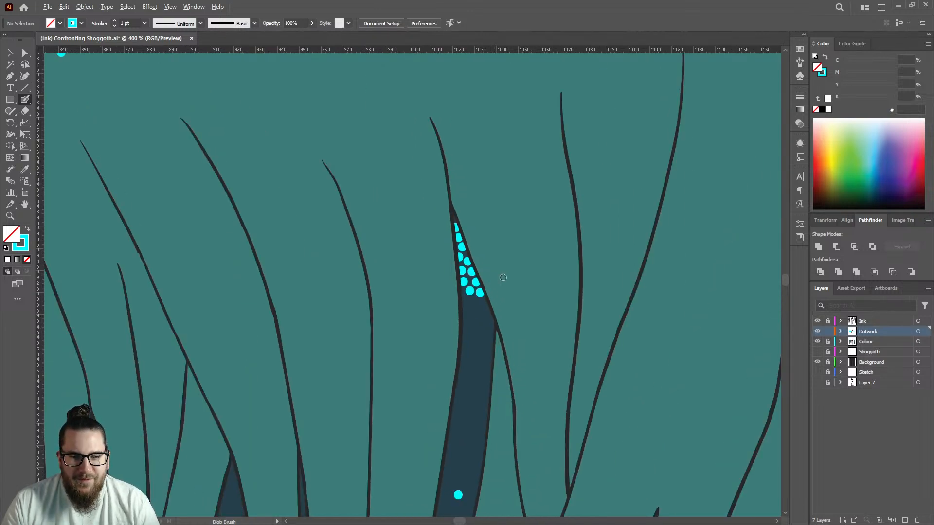
pyautogui.scroll(5, 279, 276)
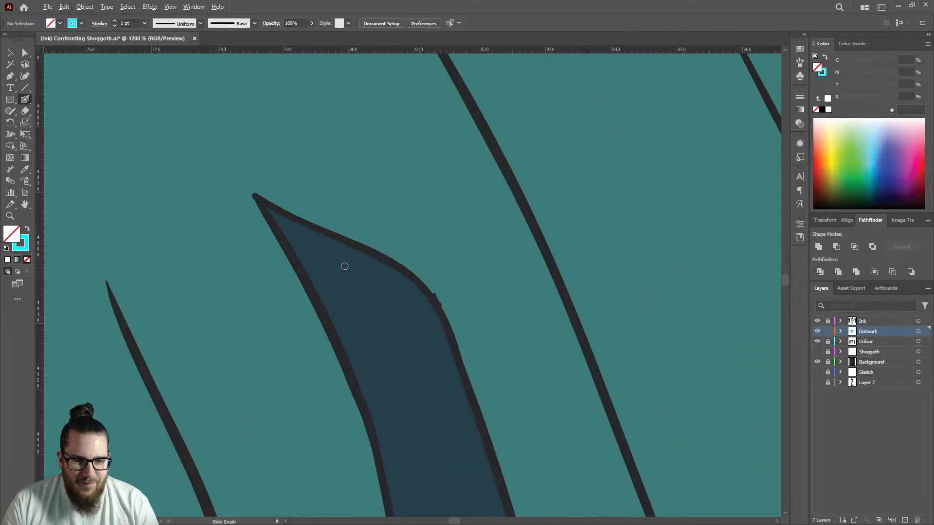
pyautogui.click(272, 218)
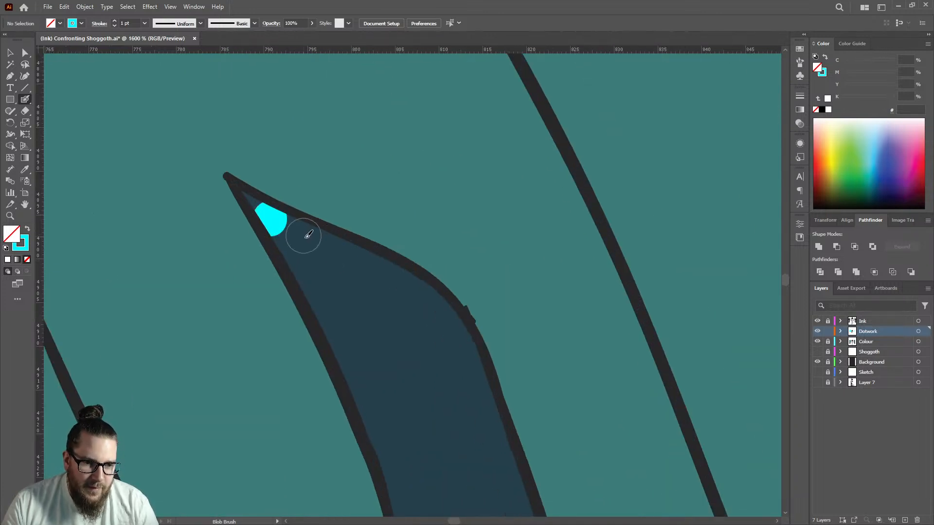
pyautogui.click(307, 238)
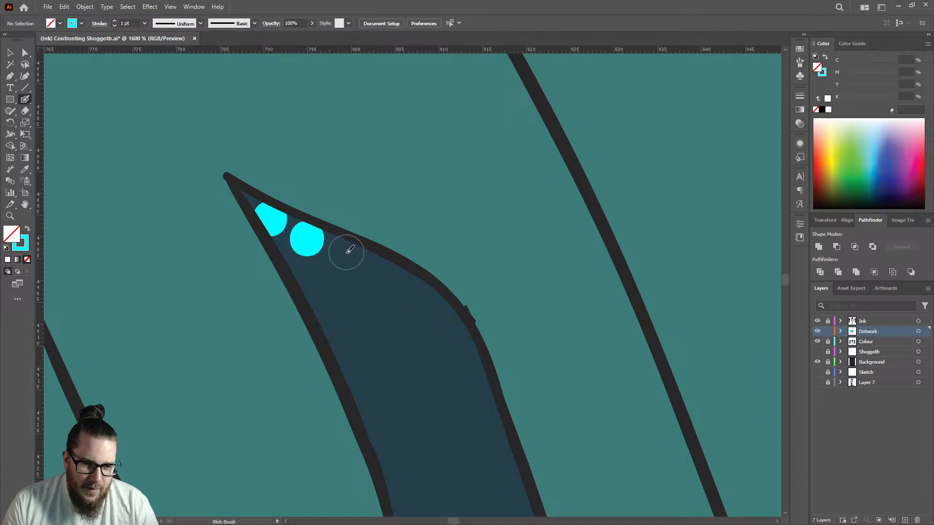
pyautogui.click(347, 253)
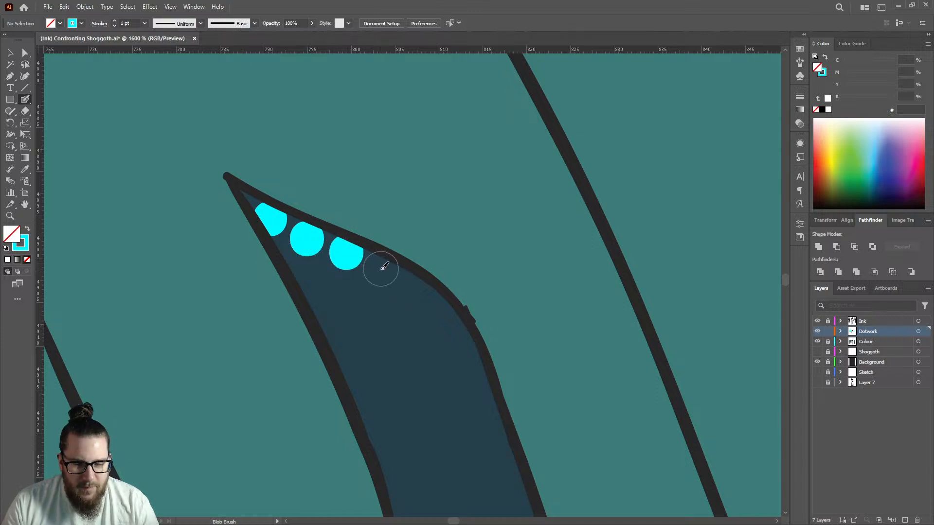
pyautogui.click(380, 270)
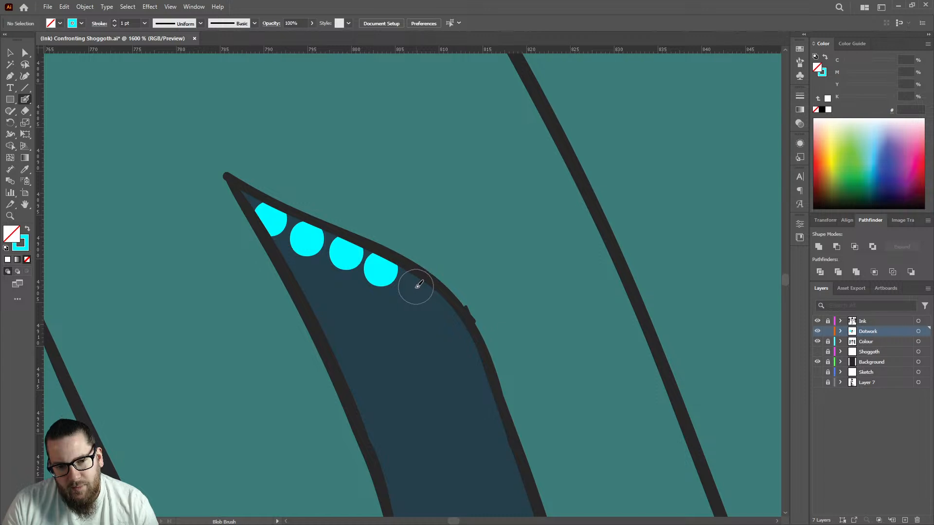
pyautogui.click(415, 288)
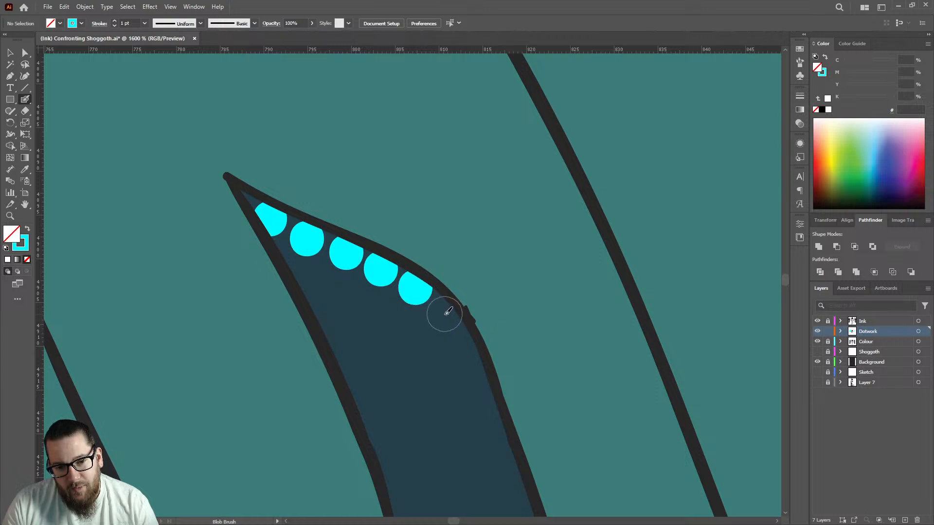
pyautogui.click(444, 314)
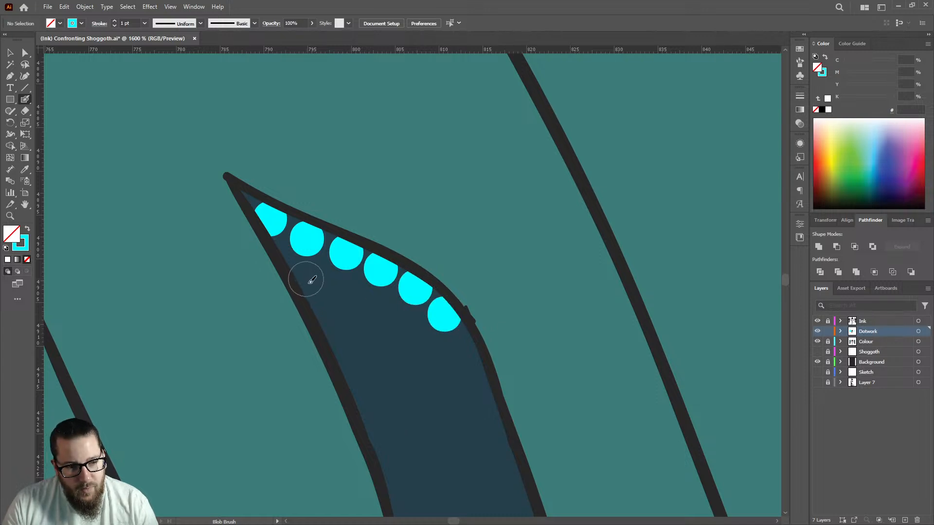
# Step: Add a second row of five cyan dots beneath the first in the left-hand gap and two more down its right edge
pyautogui.click(307, 278)
pyautogui.click(345, 294)
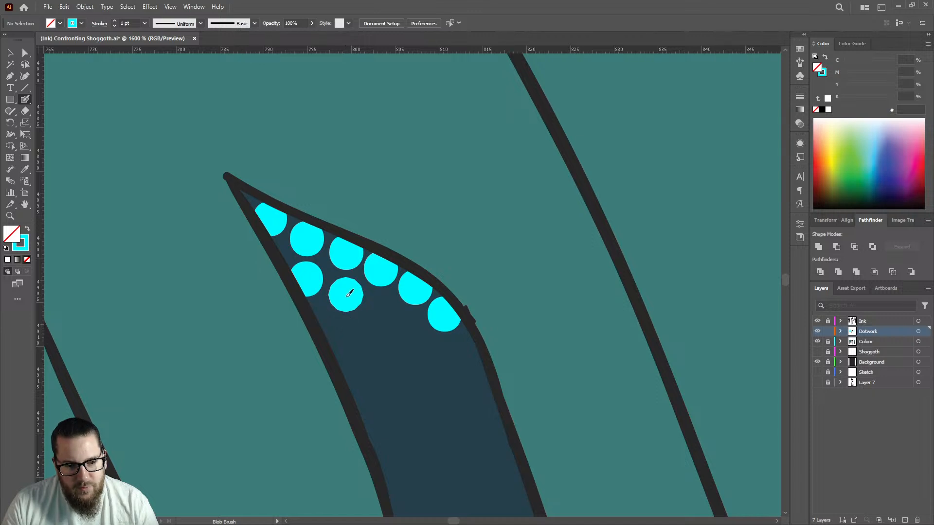
pyautogui.click(383, 312)
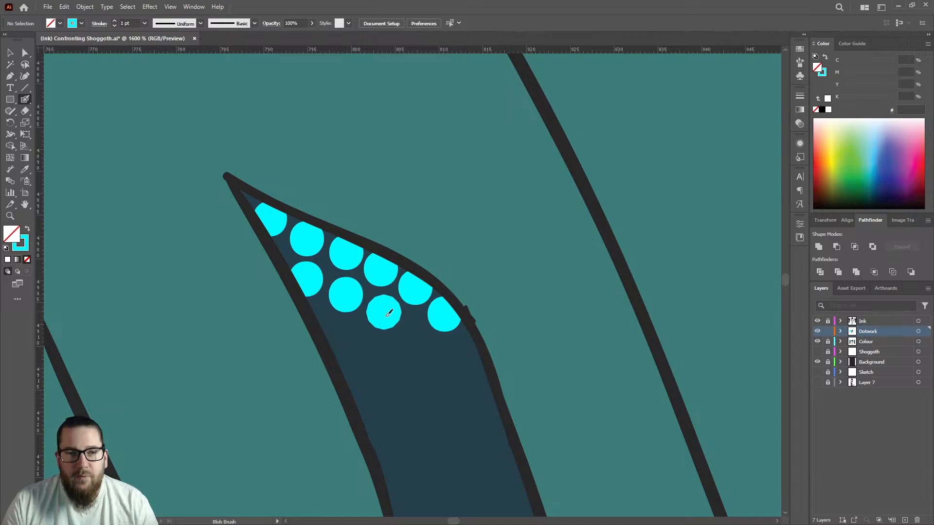
pyautogui.click(414, 345)
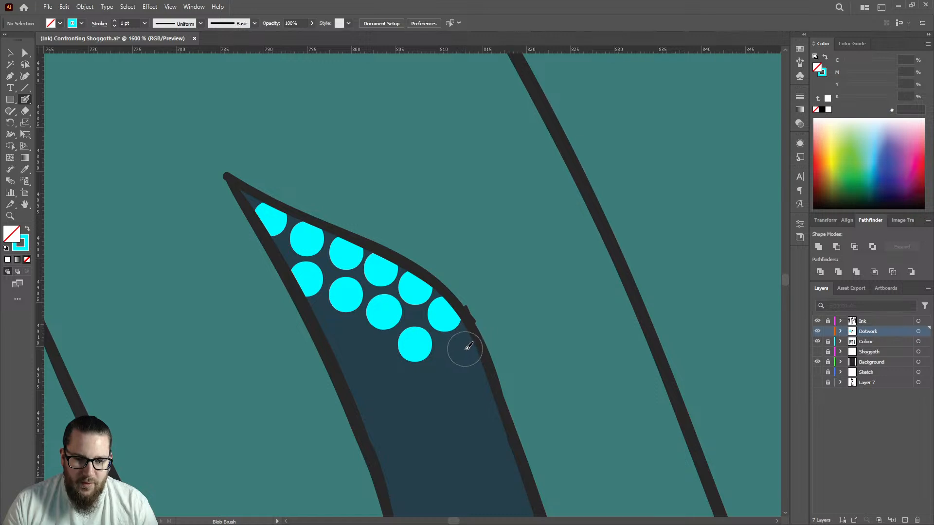
pyautogui.click(465, 349)
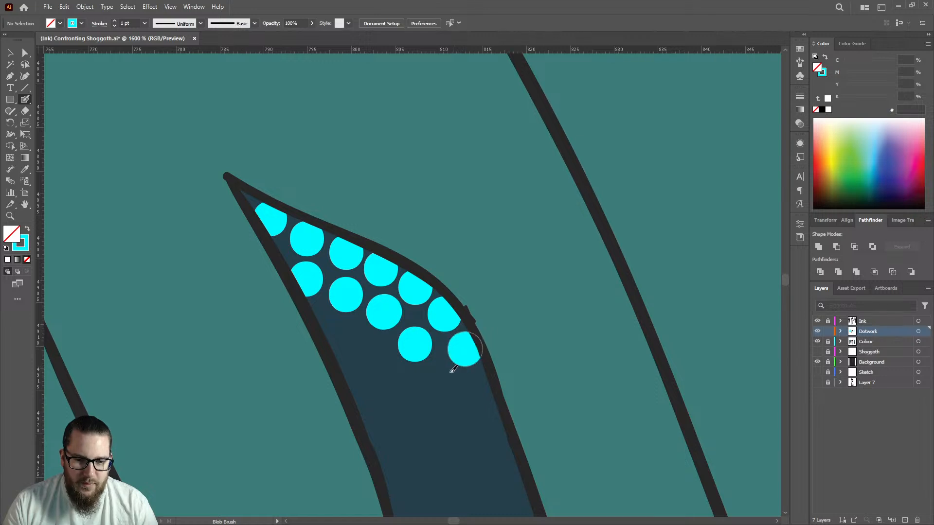
pyautogui.click(478, 389)
pyautogui.click(436, 383)
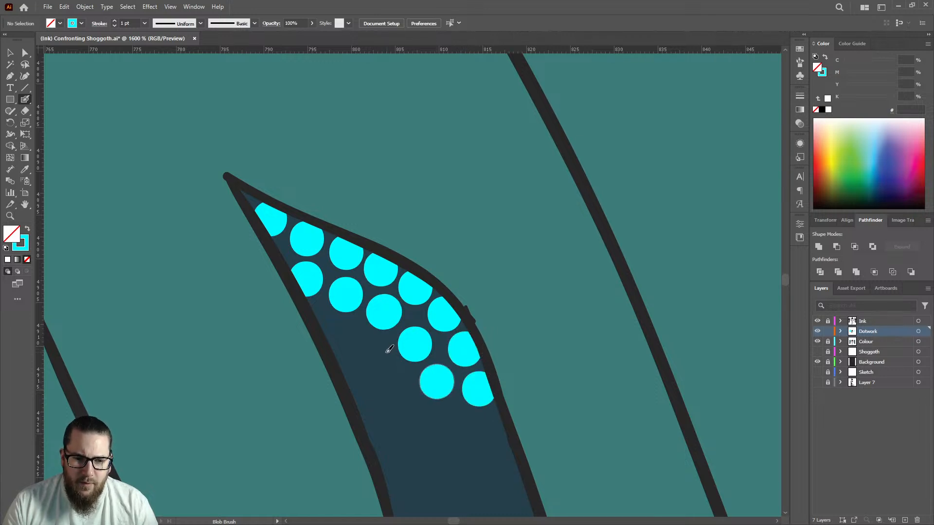
# Step: Fill the remaining lower left part of the left-hand gap's dot cluster with four cyan dots
pyautogui.click(335, 337)
pyautogui.click(372, 354)
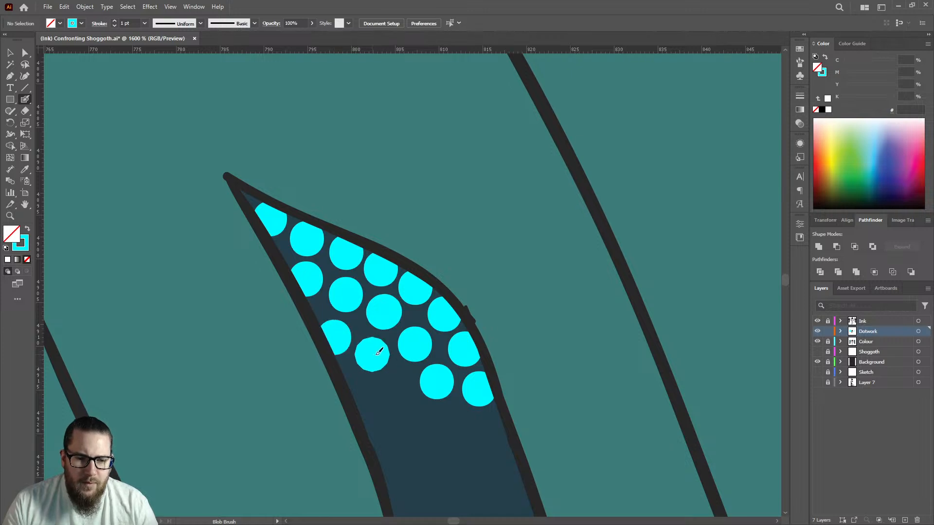
pyautogui.click(364, 396)
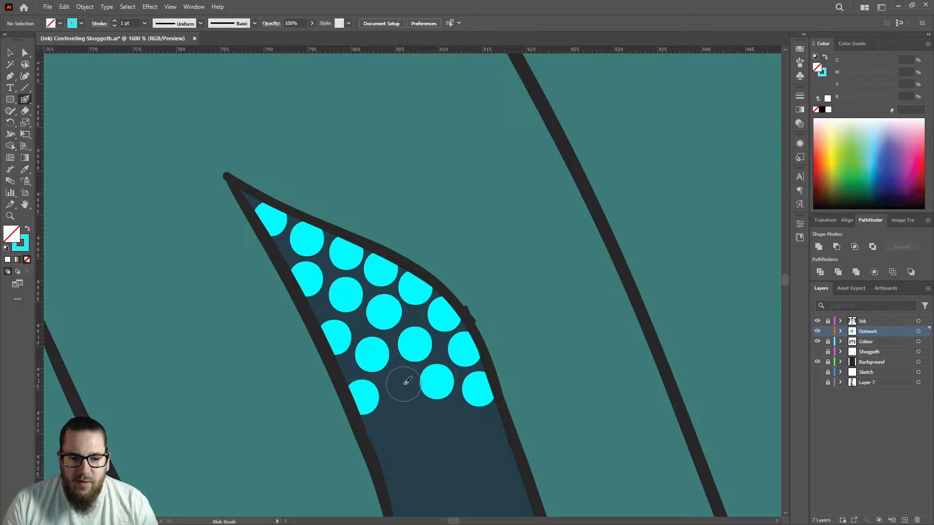
pyautogui.click(403, 382)
pyautogui.scroll(-8, 428, 382)
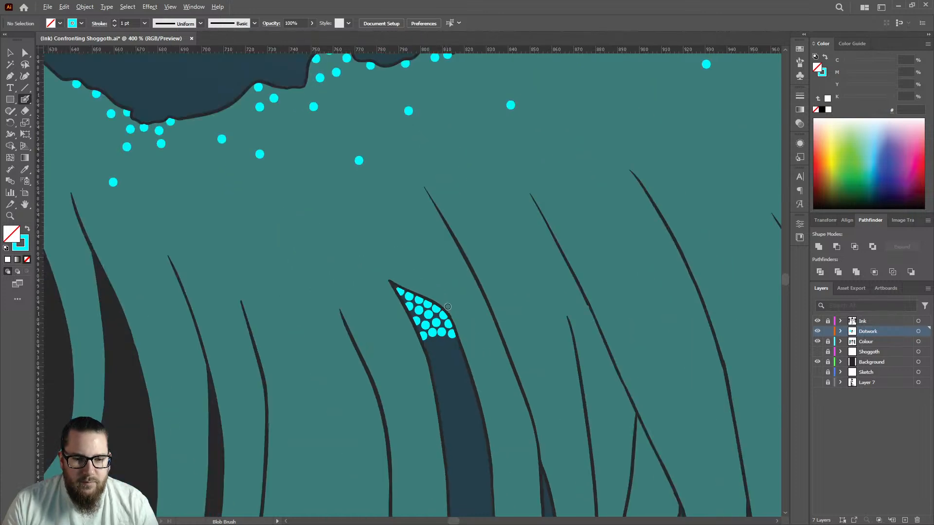
pyautogui.scroll(7, 431, 301)
pyautogui.scroll(2, 428, 290)
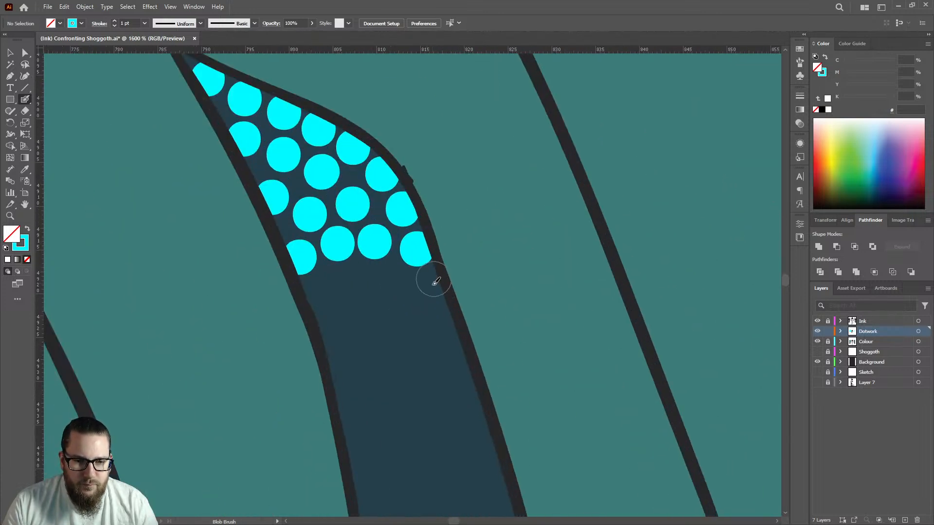
# Step: Paint another row of four cyan dots across the left-hand tentacle gap, directly beneath its existing dot cluster
pyautogui.click(429, 288)
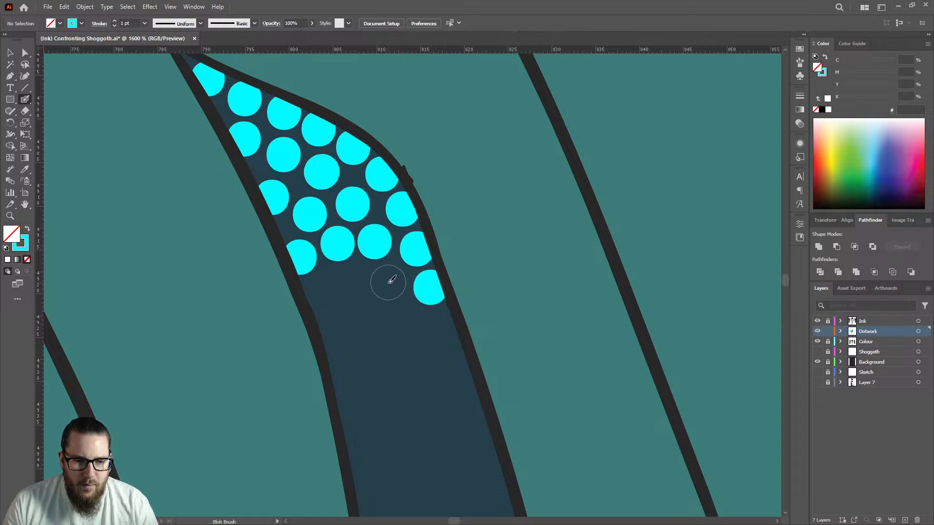
pyautogui.click(388, 283)
pyautogui.click(348, 286)
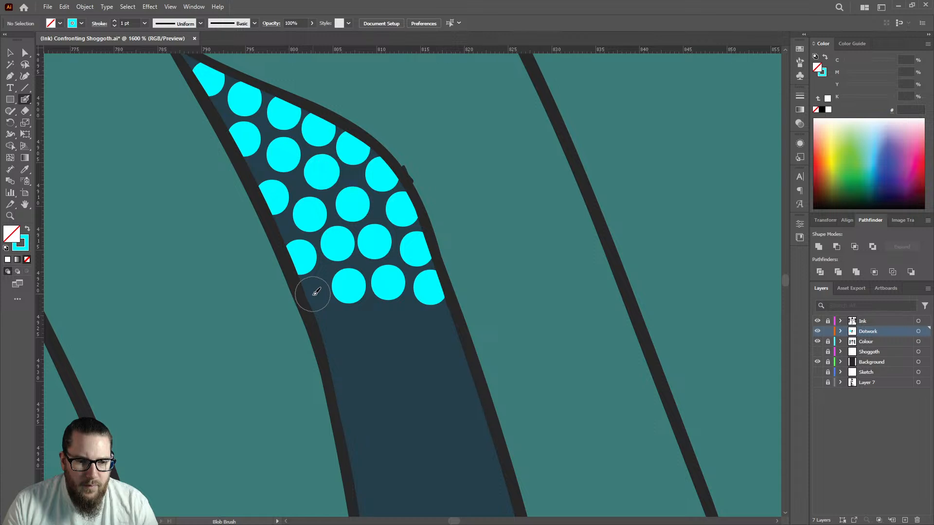
pyautogui.click(314, 293)
# Step: Extend the left-hand gap's dotwork with six cyan dots, four down along its right edge and inward, stepping back up toward the left
pyautogui.click(443, 327)
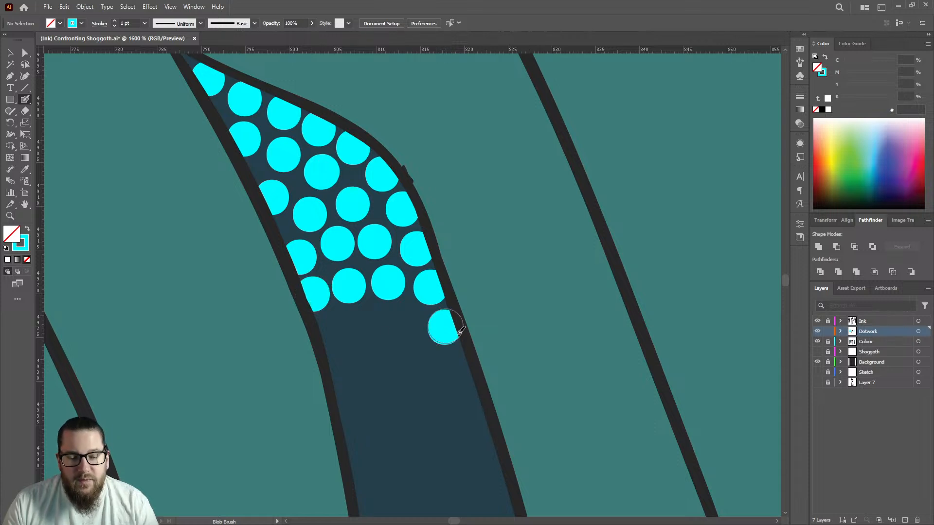
pyautogui.click(404, 319)
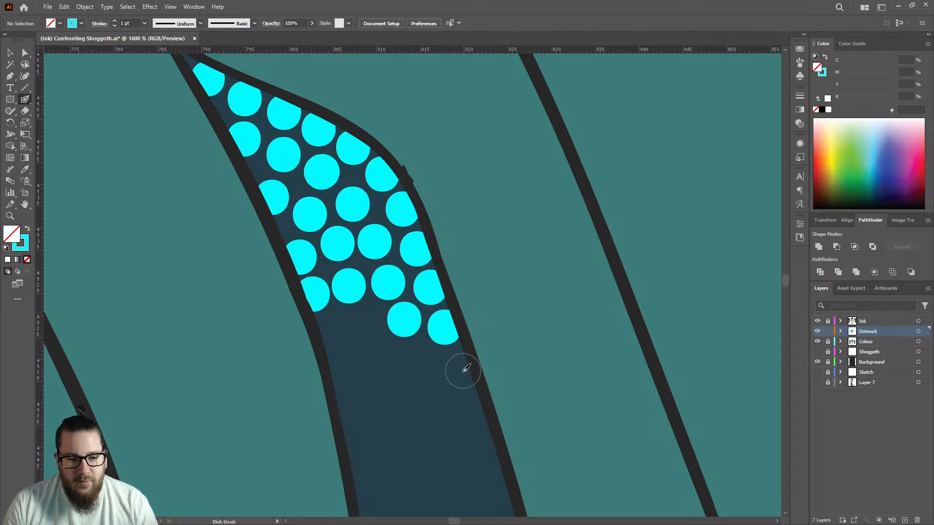
pyautogui.click(456, 365)
pyautogui.click(470, 403)
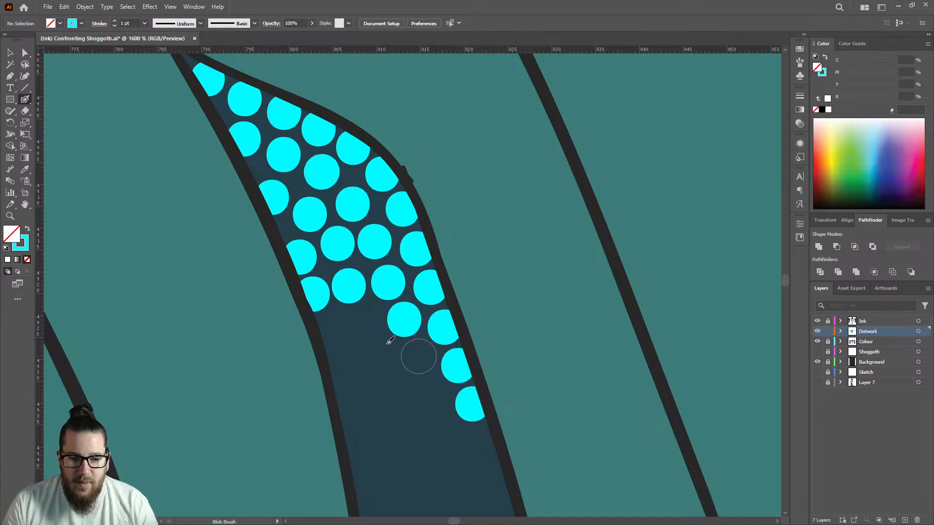
pyautogui.click(419, 356)
pyautogui.click(365, 323)
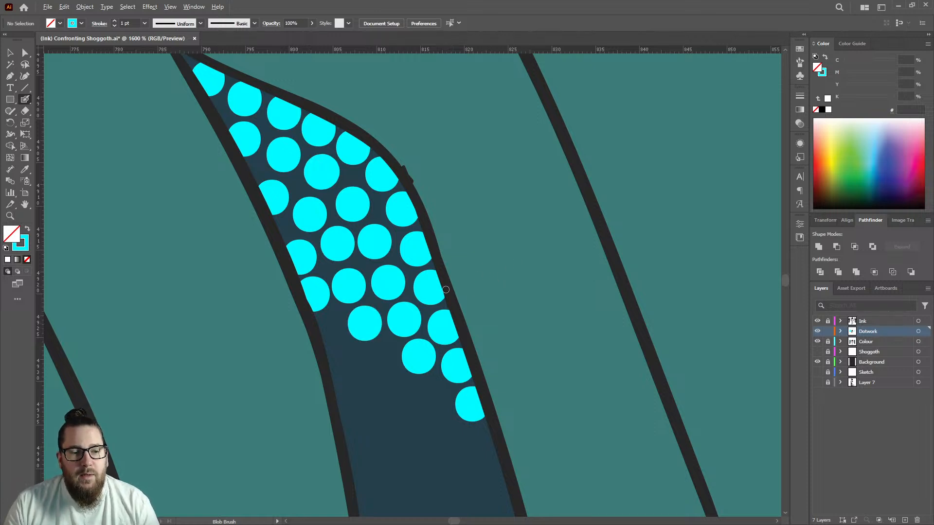
# Step: Fill the tip of the narrow dark gap just left of the right-hand gap with eight cyan dots, staggered into two columns as it widens
pyautogui.scroll(-4, 452, 287)
pyautogui.scroll(-3, 465, 269)
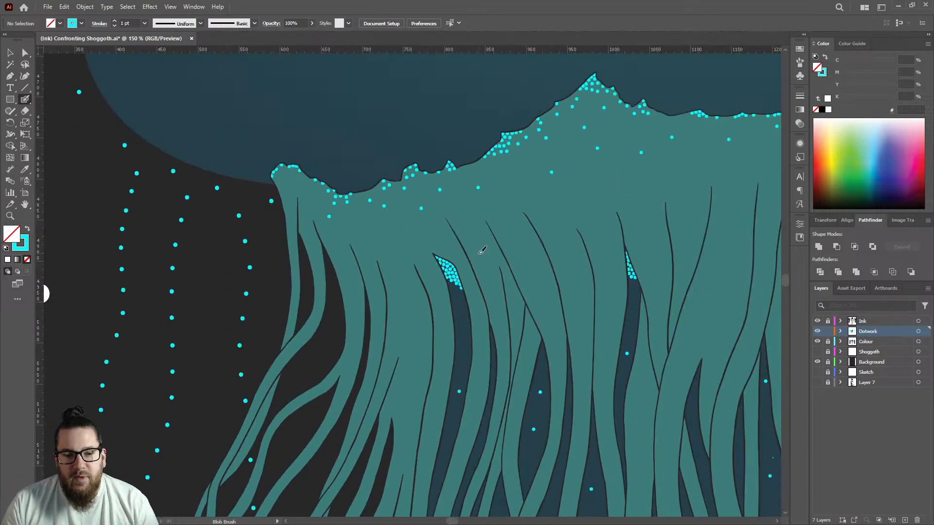
pyautogui.scroll(-1, 479, 250)
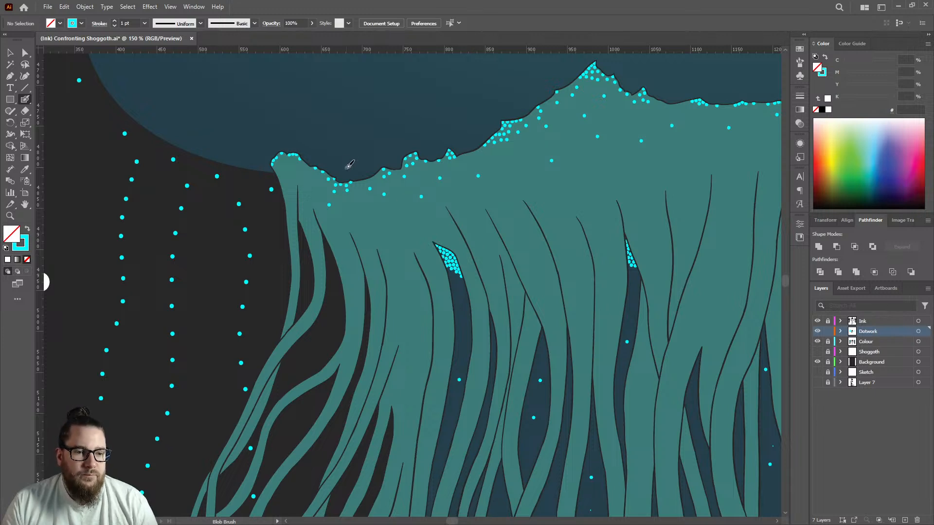
pyautogui.scroll(-2, 357, 152)
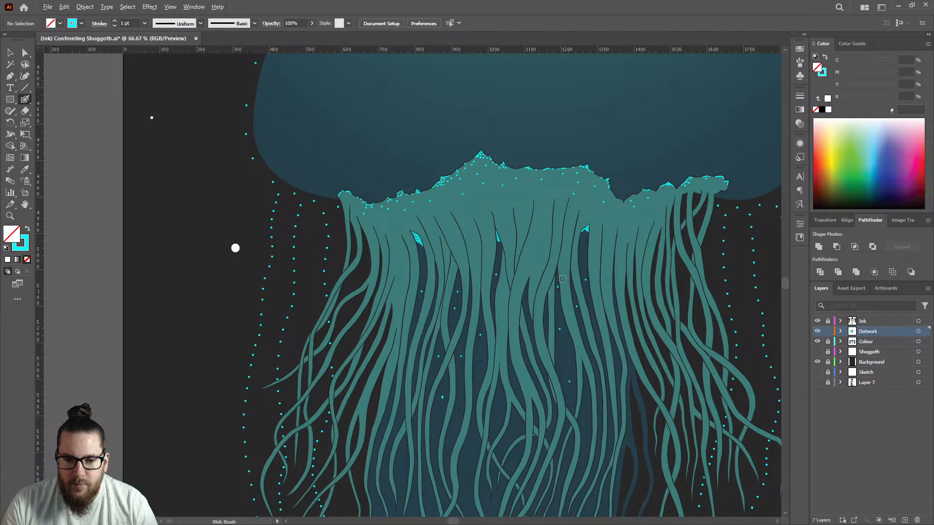
pyautogui.scroll(8, 561, 281)
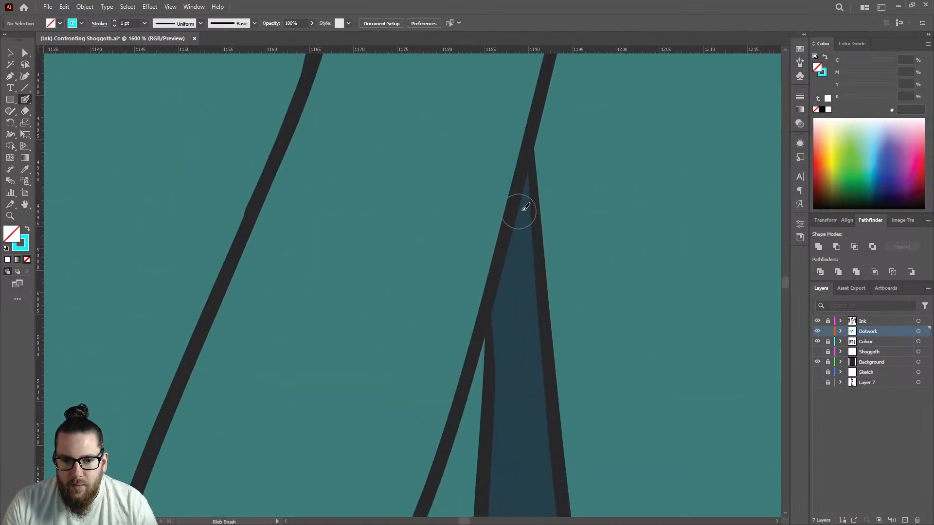
pyautogui.click(523, 222)
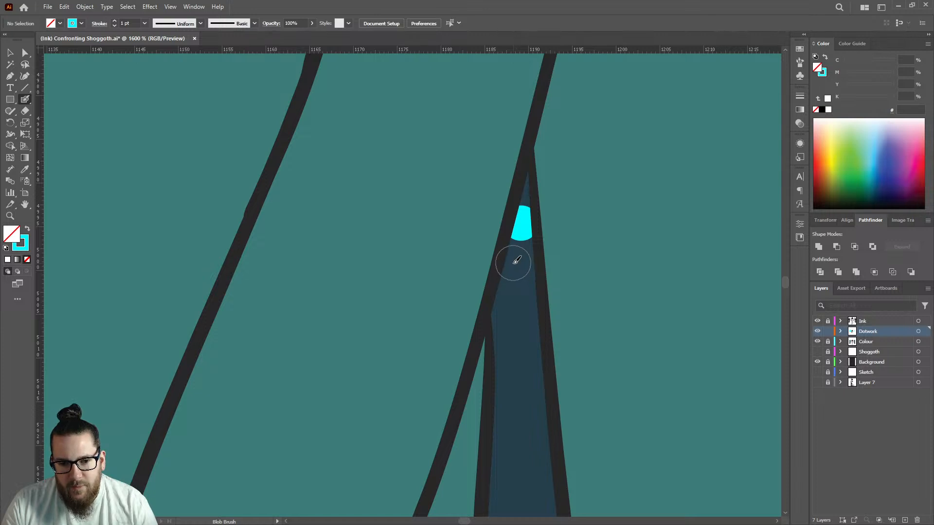
pyautogui.click(514, 263)
pyautogui.click(524, 300)
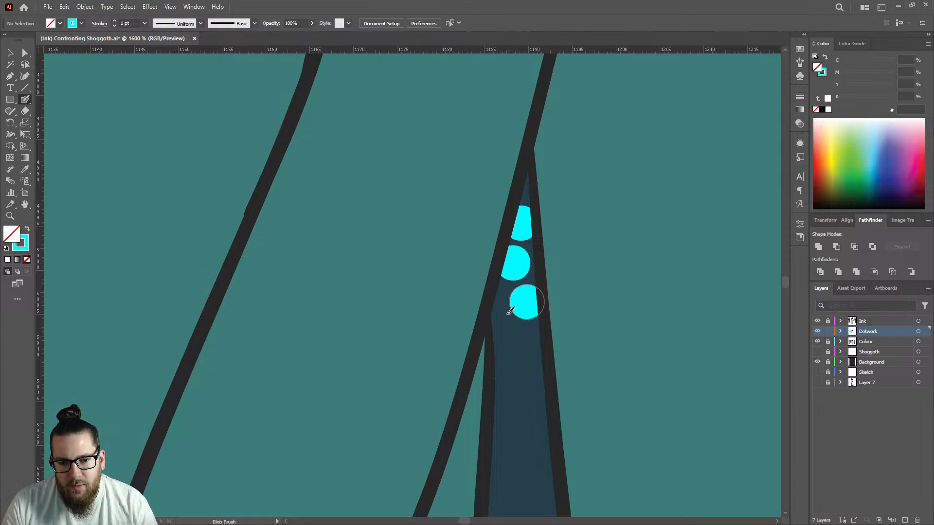
pyautogui.click(507, 340)
pyautogui.click(535, 371)
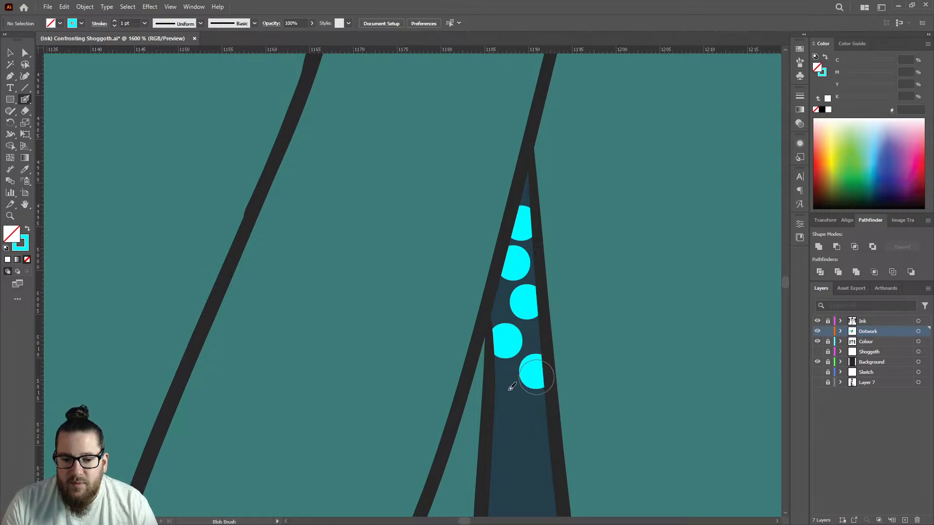
pyautogui.click(507, 391)
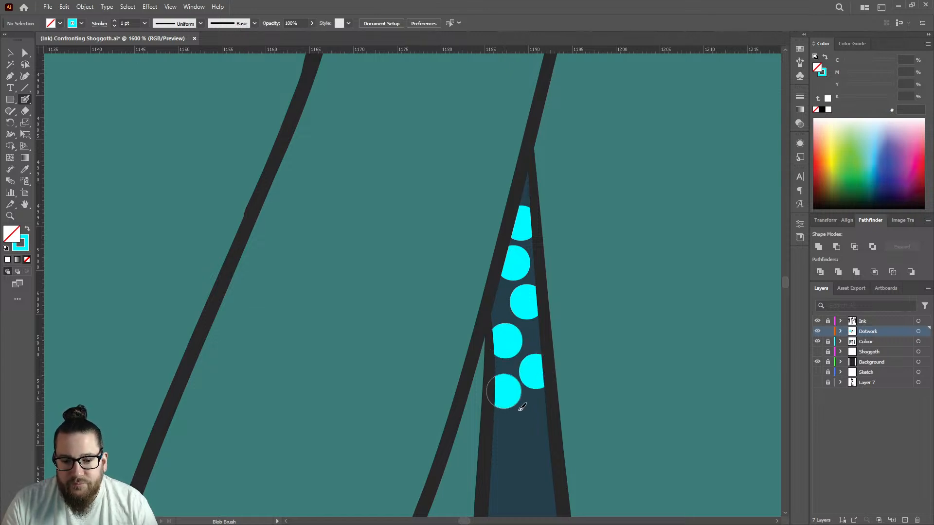
pyautogui.click(543, 419)
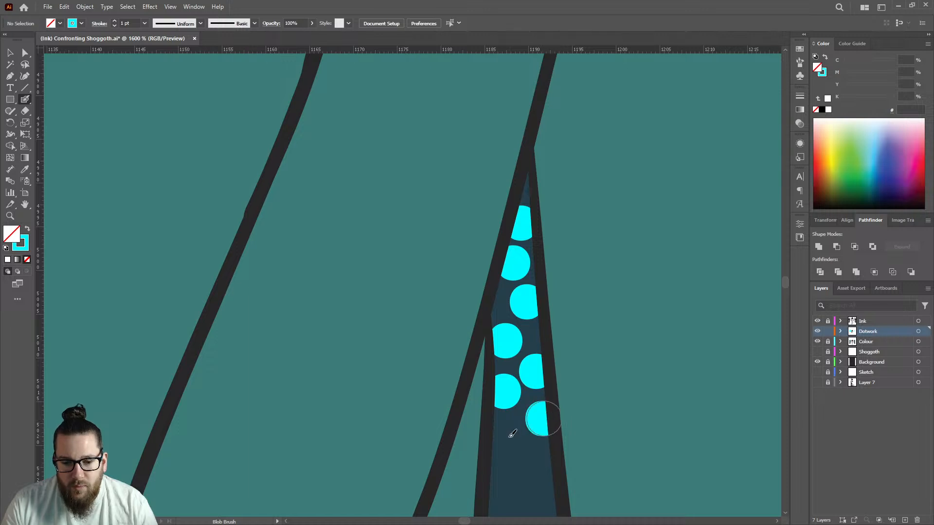
pyautogui.click(502, 432)
# Step: Add loosely spaced cyan dots beneath the dense dot clusters in the right-hand and middle tentacle gaps
pyautogui.hotkey('ctrl', '-')
pyautogui.hotkey('ctrl', '-')
pyautogui.hotkey('ctrl', '-')
pyautogui.hotkey('ctrl', '-')
pyautogui.hotkey('ctrl', '-')
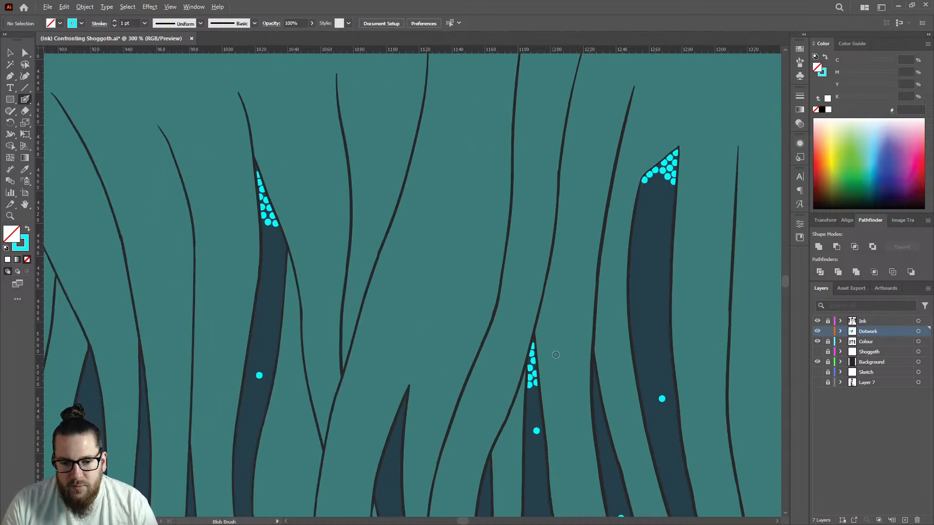
pyautogui.scroll(-3, 553, 356)
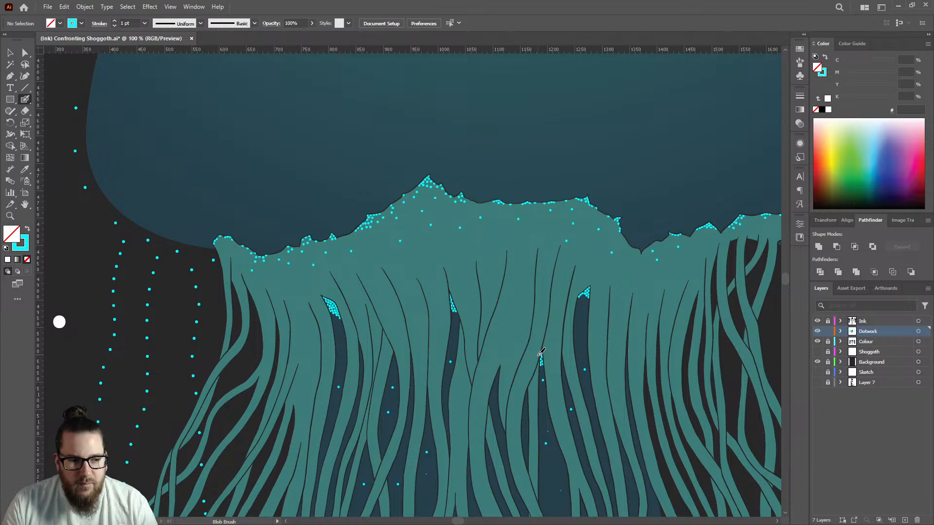
pyautogui.scroll(-4, 475, 279)
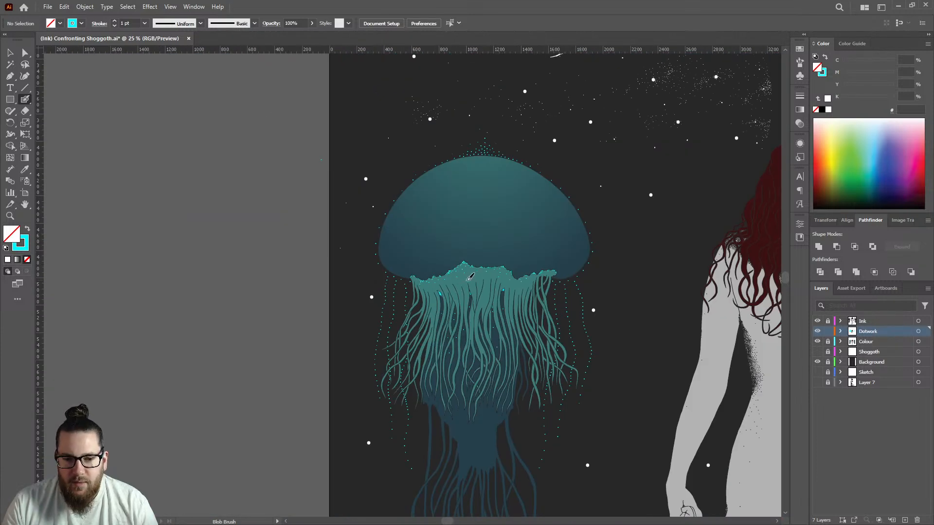
pyautogui.scroll(8, 486, 309)
pyautogui.click(520, 230)
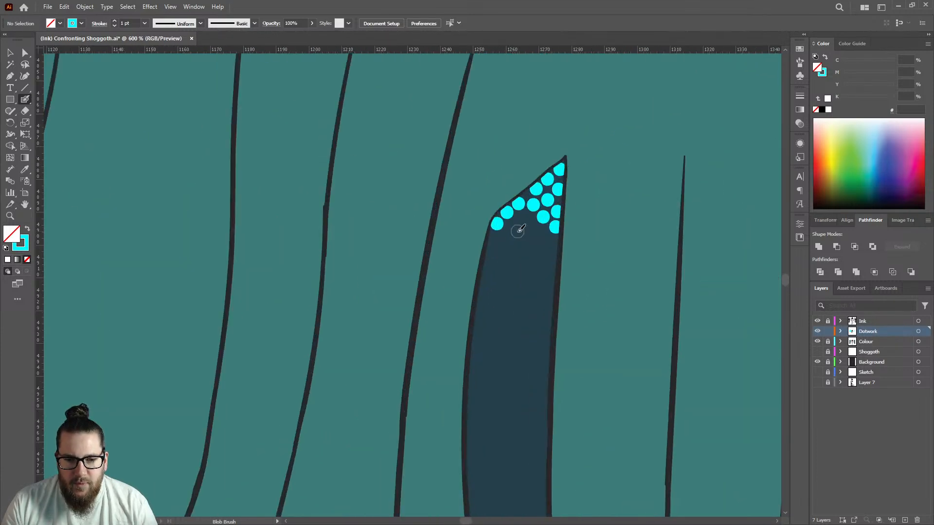
pyautogui.click(501, 258)
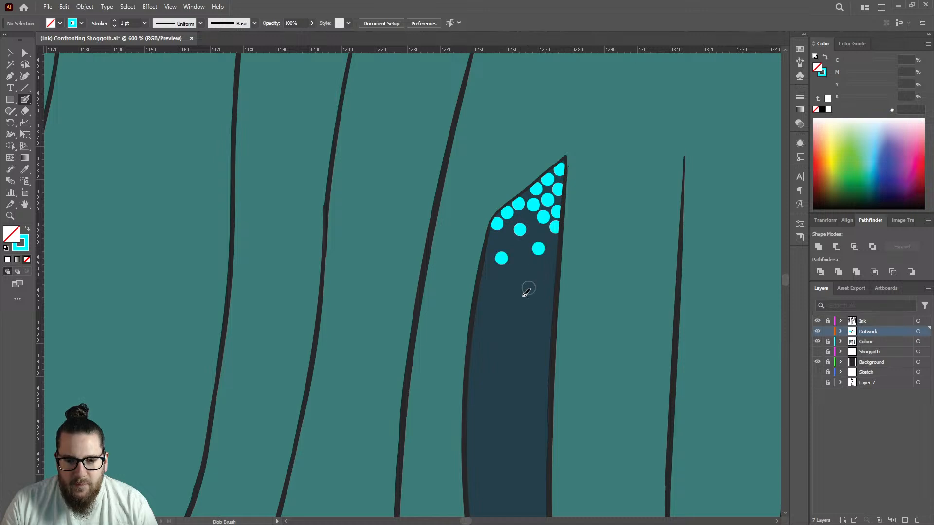
pyautogui.scroll(-4, 579, 266)
pyautogui.scroll(4, 434, 288)
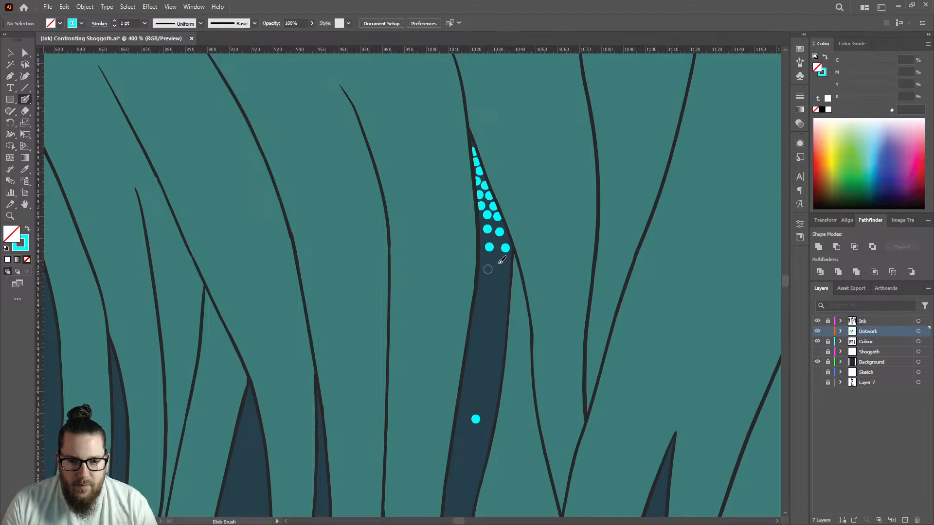
# Step: Fade out the left-hand gap's dotwork downward with increasingly sparse cyan dots below its dense cluster
pyautogui.scroll(-4, 515, 275)
pyautogui.scroll(4, 184, 258)
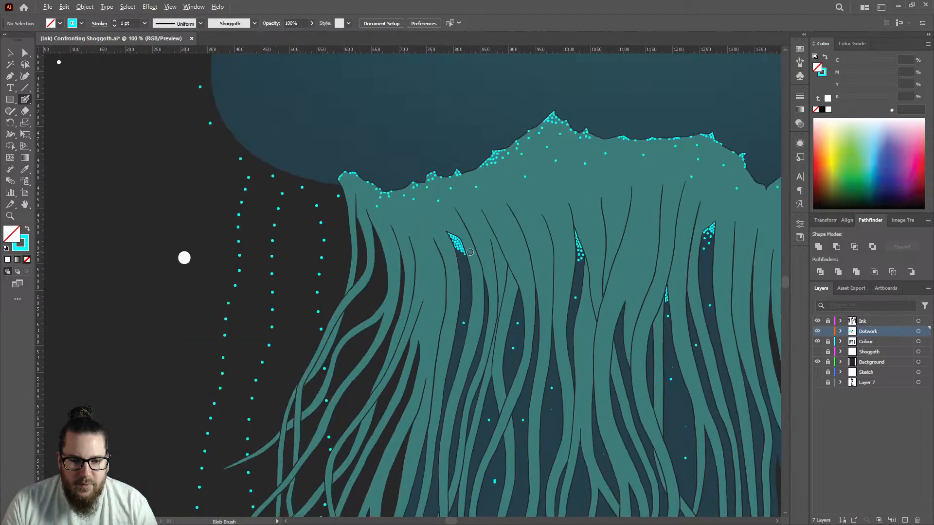
pyautogui.click(415, 249)
pyautogui.click(431, 264)
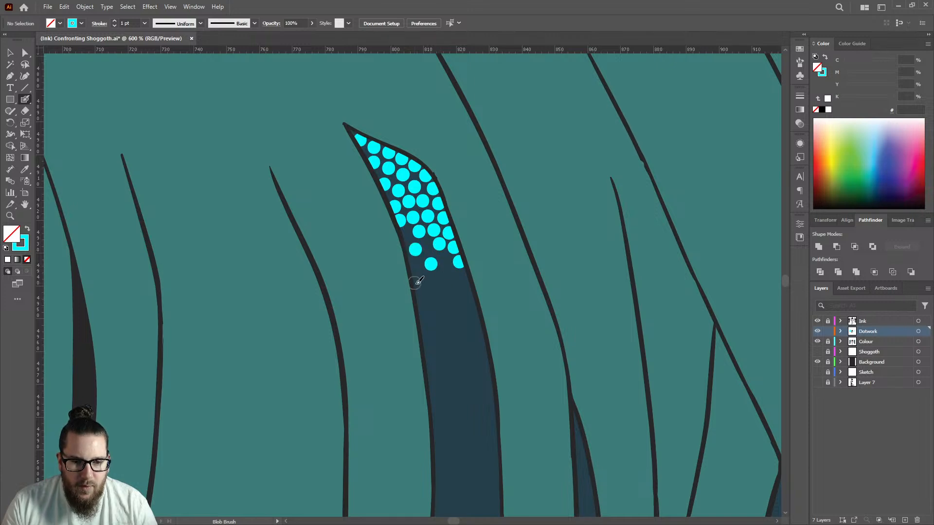
pyautogui.click(421, 282)
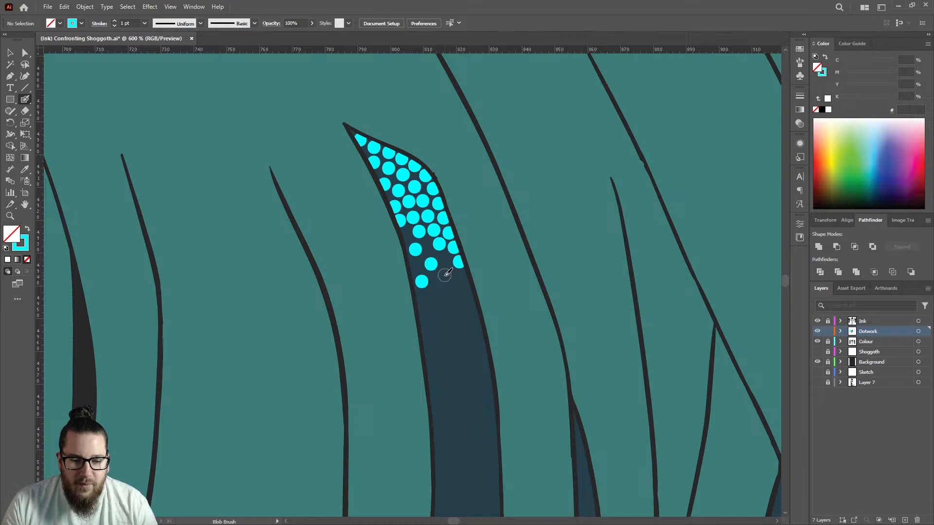
pyautogui.click(457, 303)
pyautogui.click(436, 299)
pyautogui.click(443, 339)
pyautogui.click(473, 318)
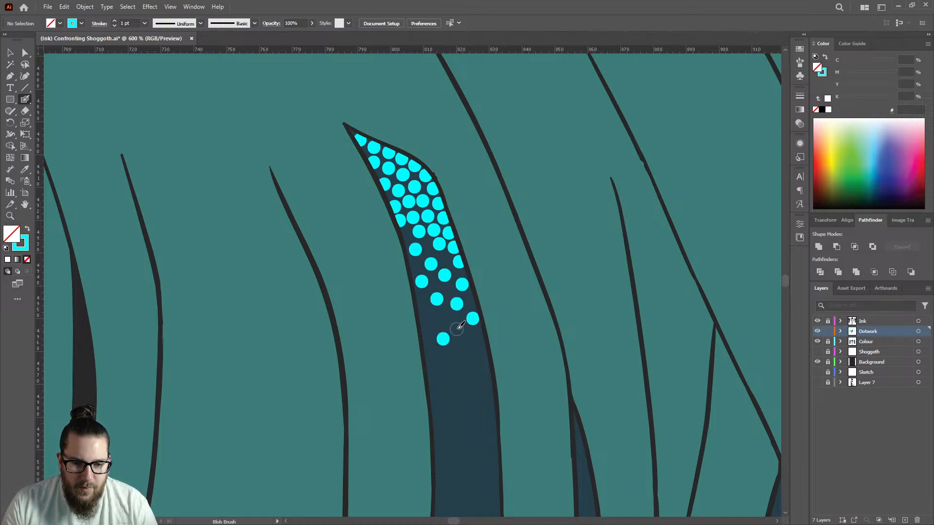
# Step: Paint a staggered line of seven cyan dots down the narrow dark gap just right of the left-hand gap, starting near its tip
pyautogui.scroll(-5, 463, 358)
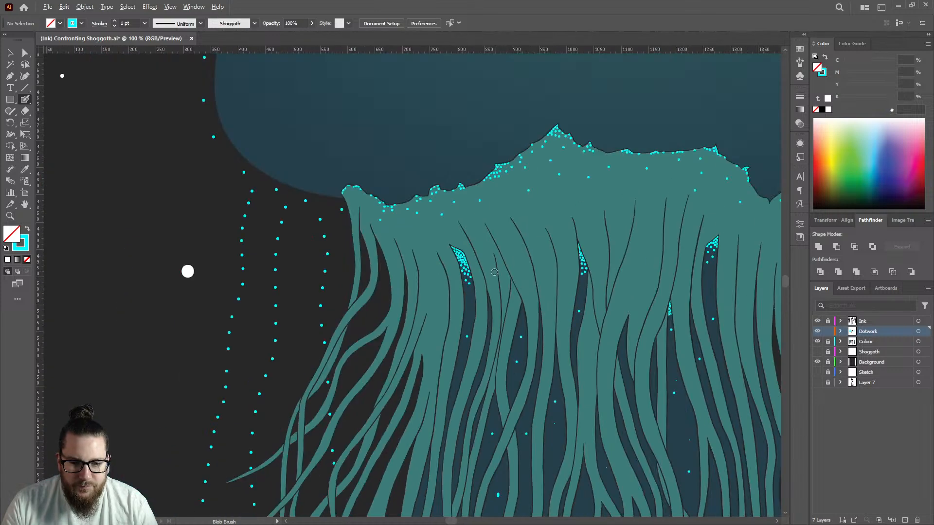
pyautogui.scroll(7, 496, 270)
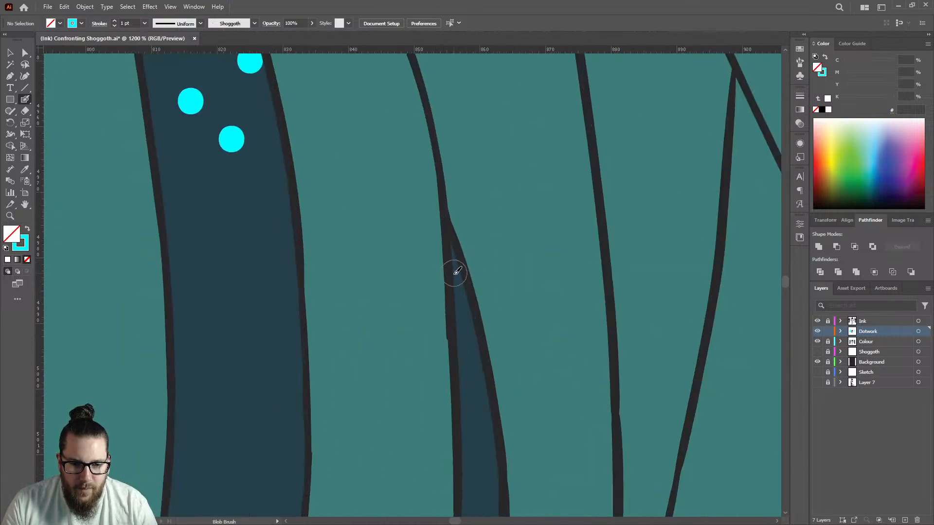
pyautogui.click(460, 297)
pyautogui.scroll(-6, 475, 286)
pyautogui.scroll(5, 505, 273)
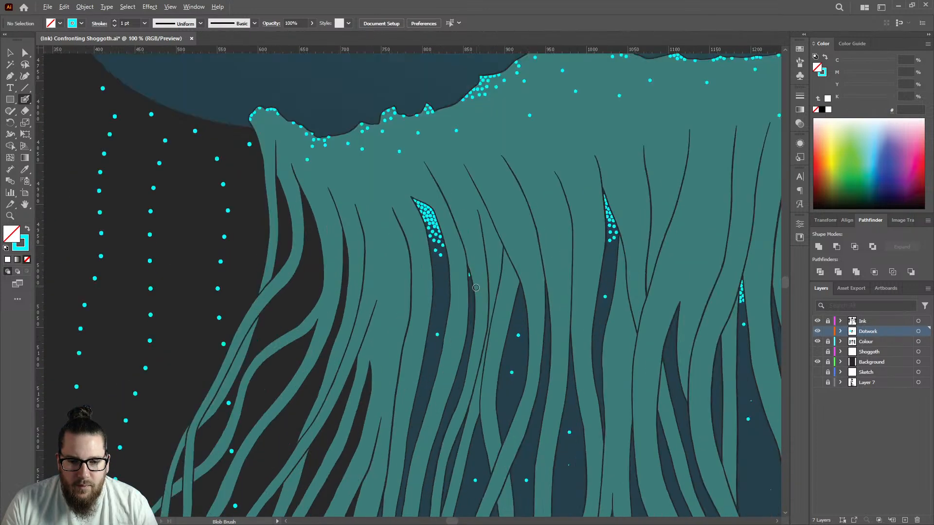
pyautogui.scroll(2, 505, 273)
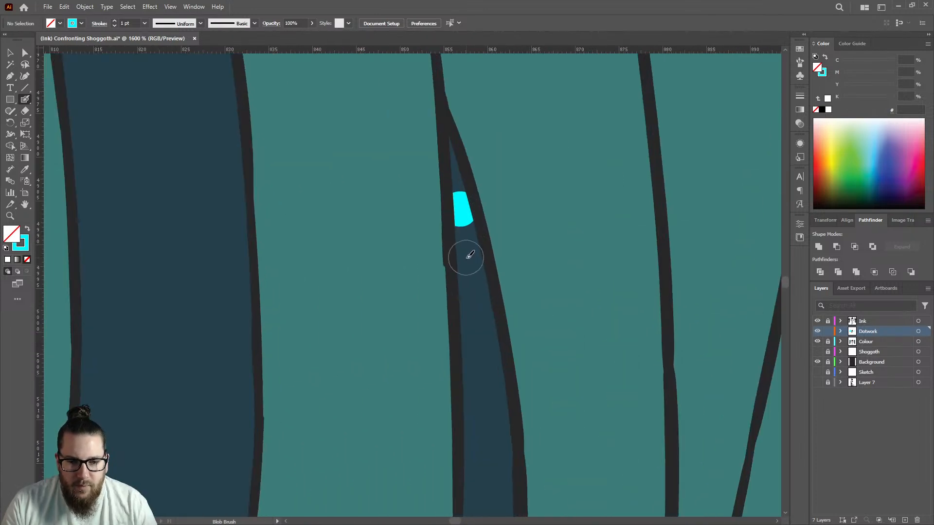
pyautogui.click(468, 255)
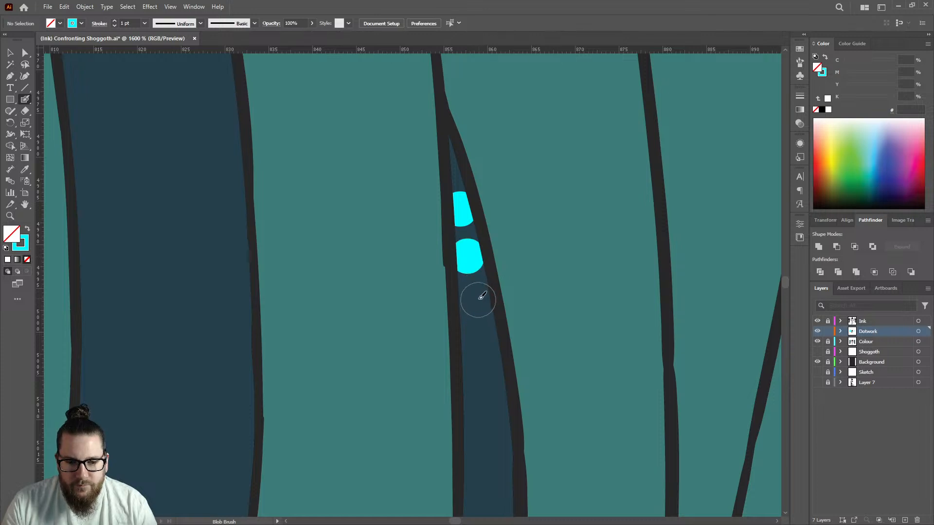
pyautogui.click(479, 298)
pyautogui.click(473, 338)
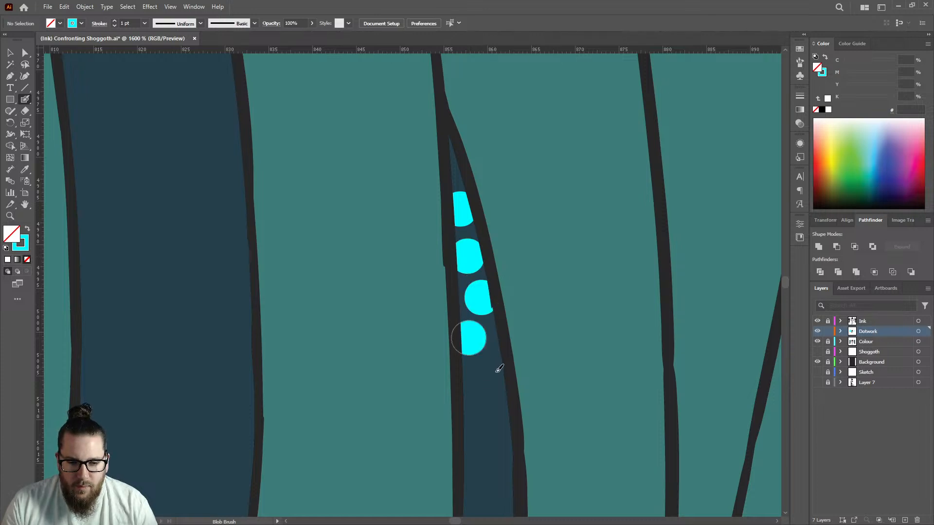
pyautogui.click(493, 369)
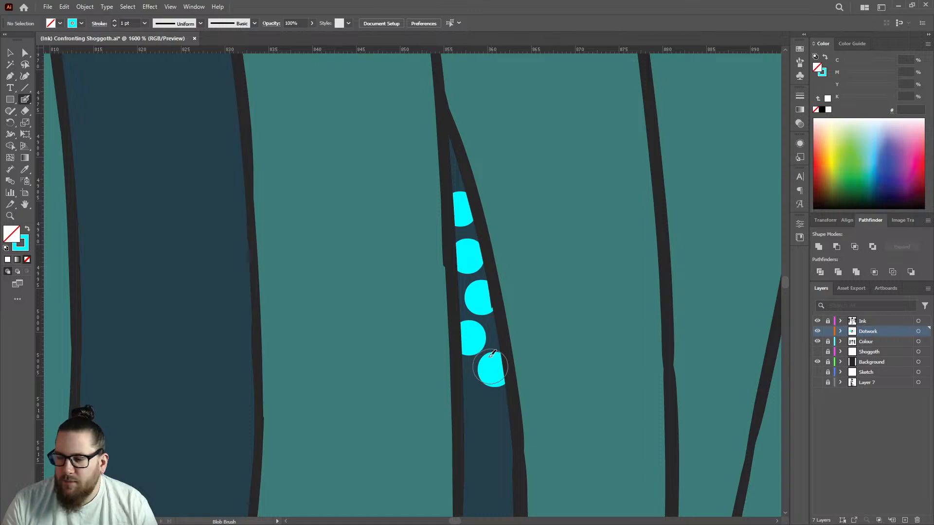
pyautogui.click(475, 406)
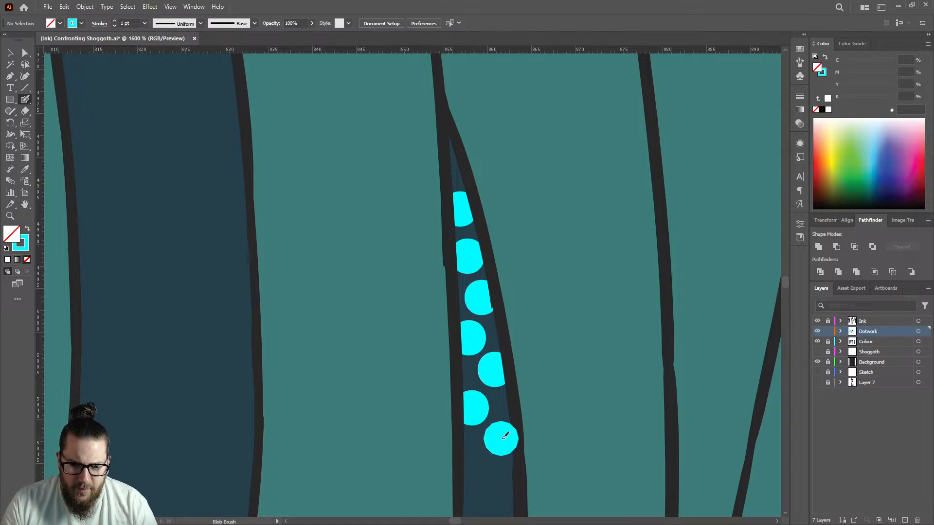
# Step: Paint a line of seven cyan dots down the second narrow dark gap between the left-hand and middle gaps, staggering the last three
pyautogui.scroll(-8, 496, 326)
pyautogui.scroll(10, 501, 321)
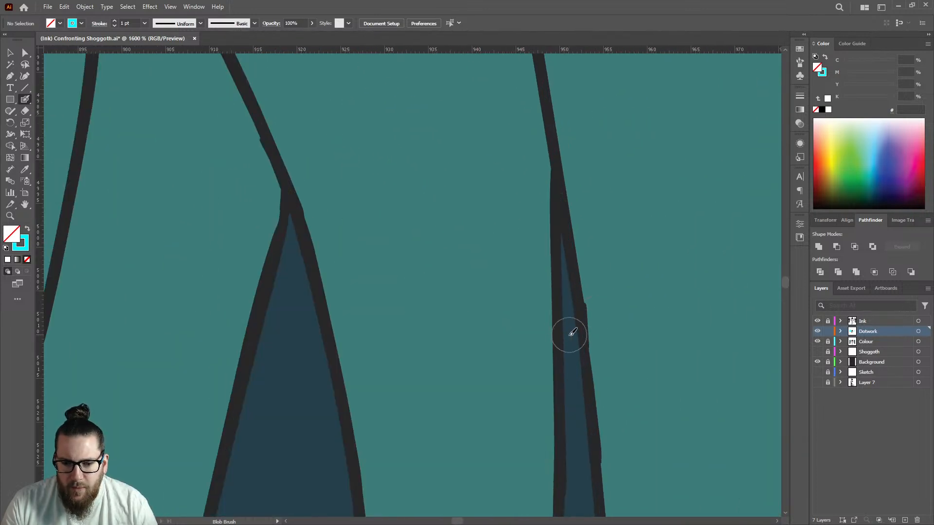
pyautogui.click(574, 378)
pyautogui.scroll(-3, 574, 379)
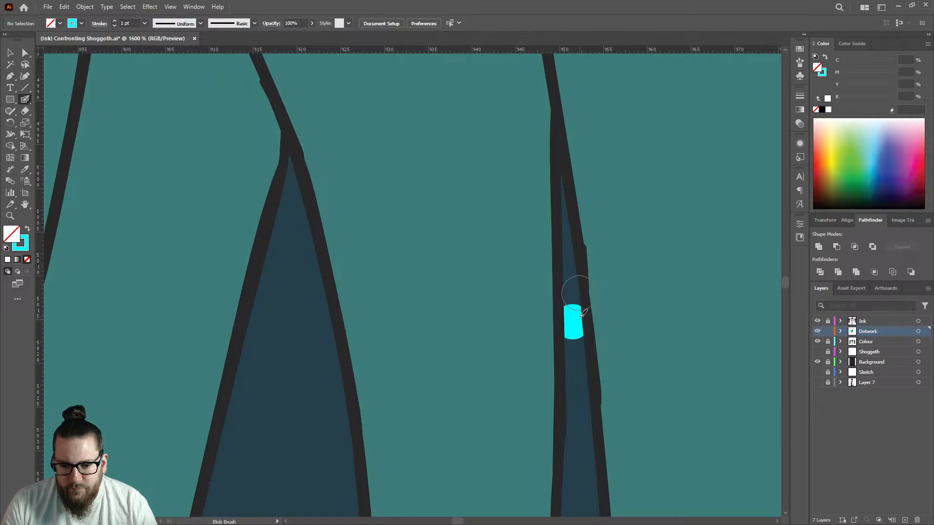
pyautogui.click(576, 350)
pyautogui.scroll(-4, 576, 340)
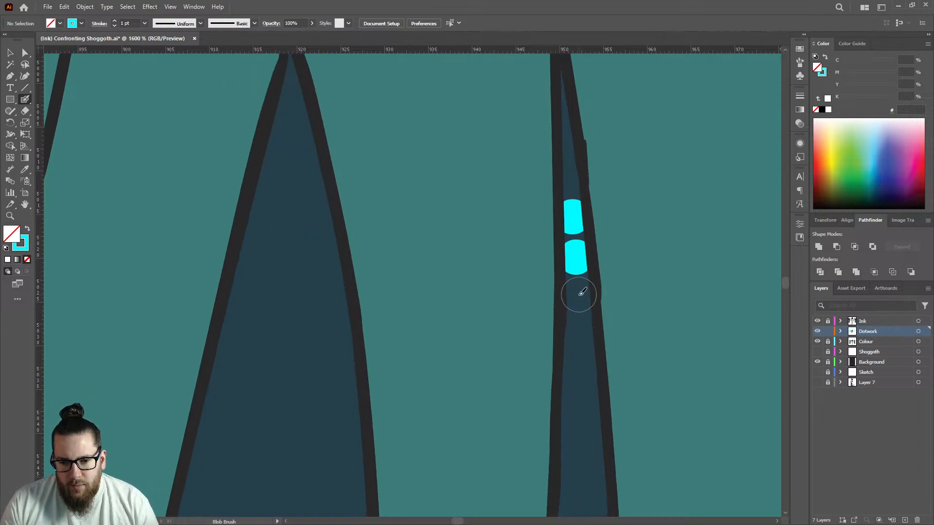
pyautogui.click(579, 299)
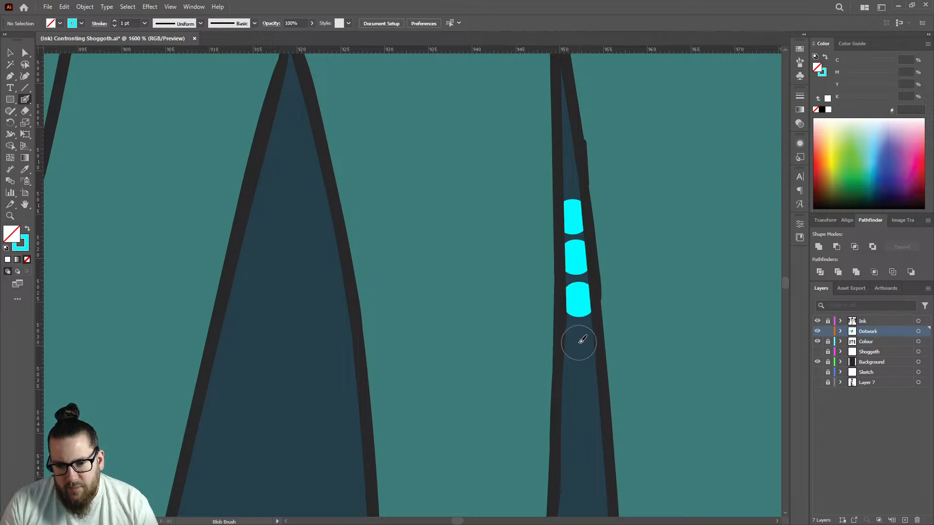
pyautogui.click(580, 340)
pyautogui.scroll(-3, 580, 340)
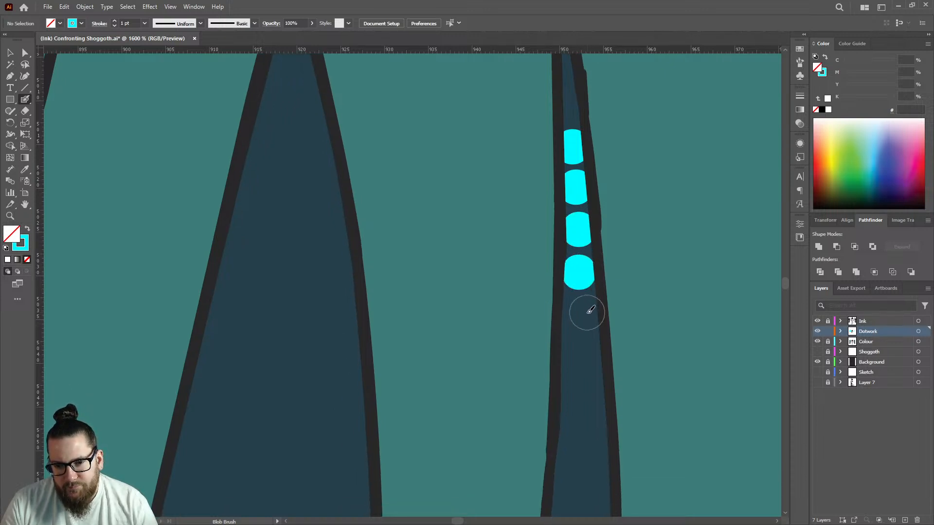
pyautogui.click(583, 313)
pyautogui.click(576, 350)
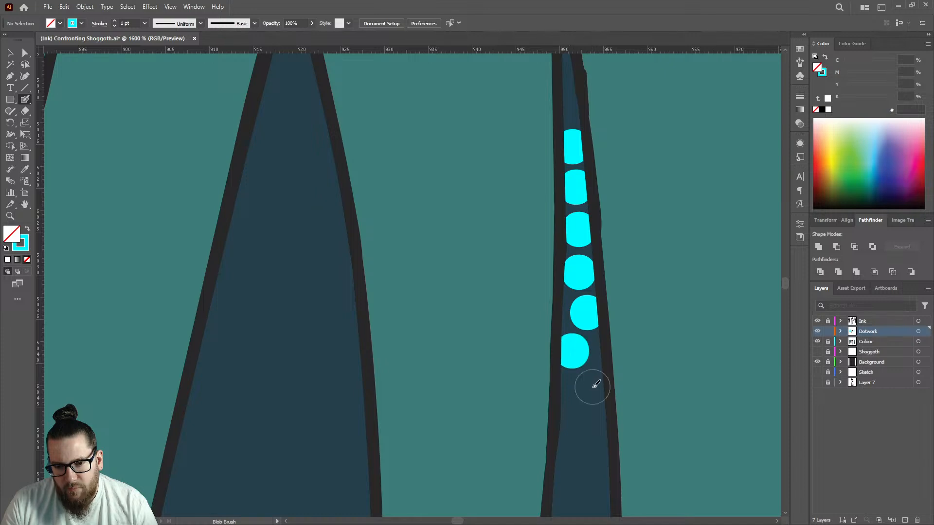
pyautogui.click(591, 387)
# Step: Continue the staggered dots in the narrow gap beside the left-hand gap with two more, and extend the left-hand gap's sparse dotwork
pyautogui.scroll(-6, 566, 298)
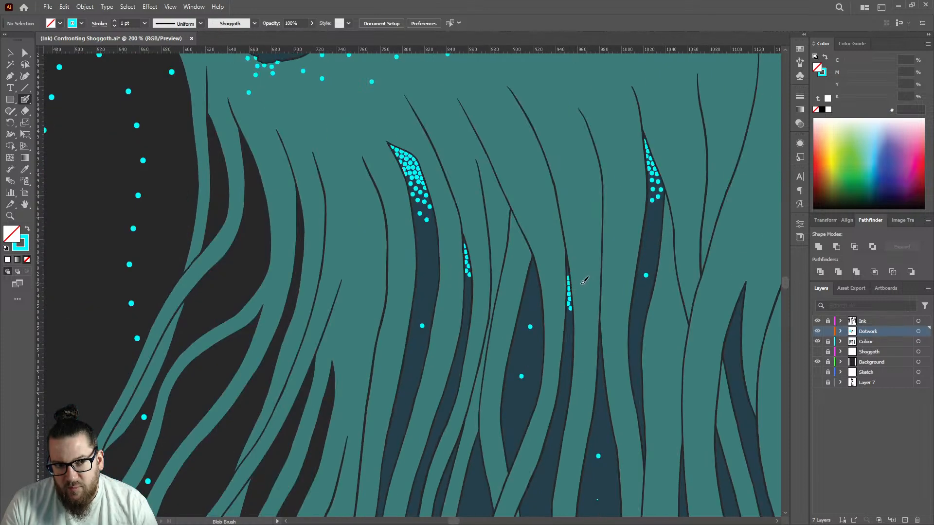
pyautogui.scroll(7, 490, 277)
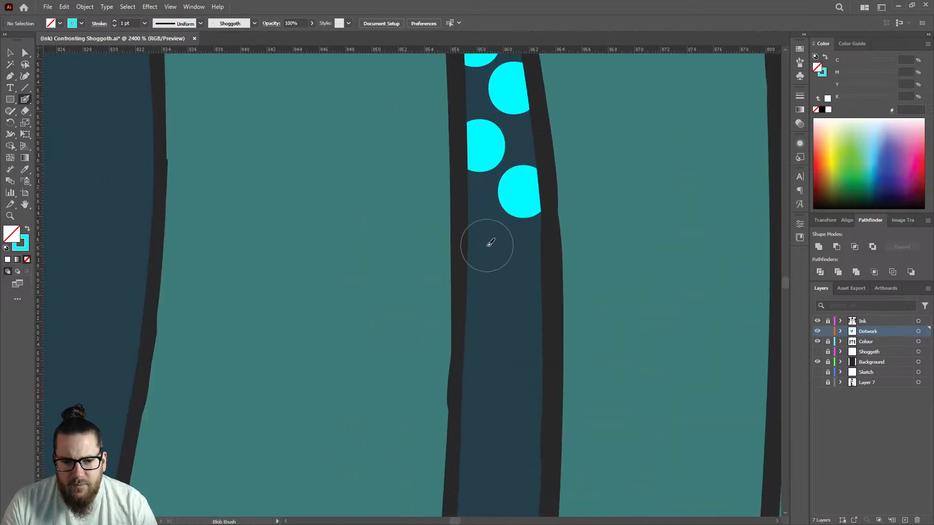
pyautogui.click(486, 245)
pyautogui.click(521, 295)
pyautogui.scroll(-5, 521, 295)
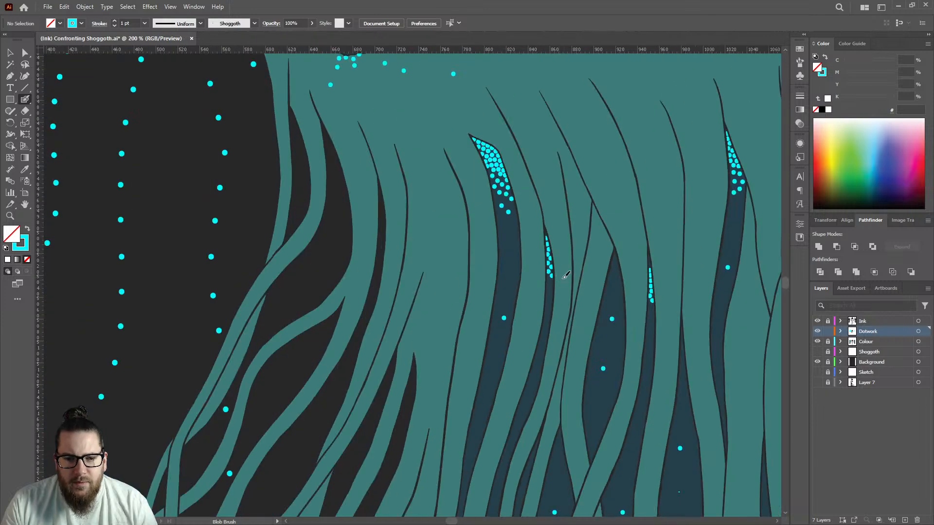
pyautogui.scroll(2, 507, 214)
pyautogui.click(521, 233)
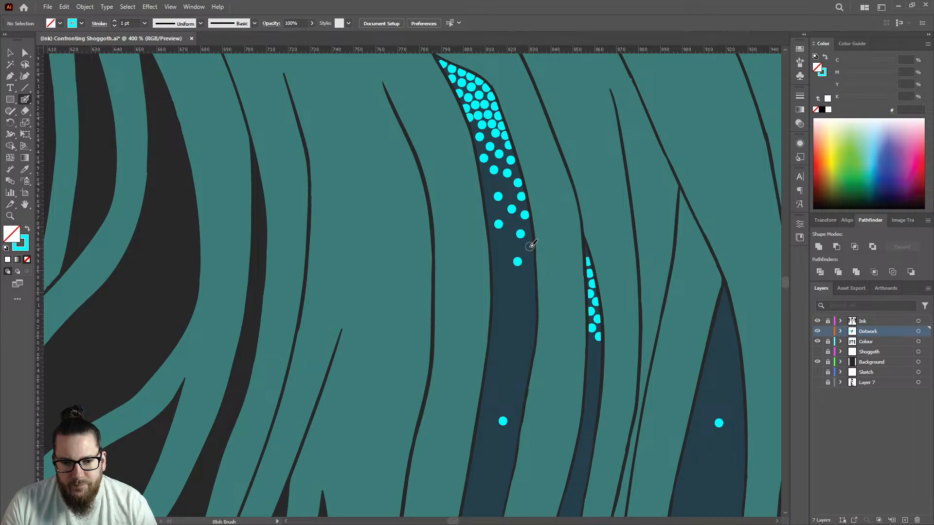
# Step: Paint six cyan dots down from the tip of the pointed dark gap just right of the middle gap
pyautogui.scroll(-5, 499, 270)
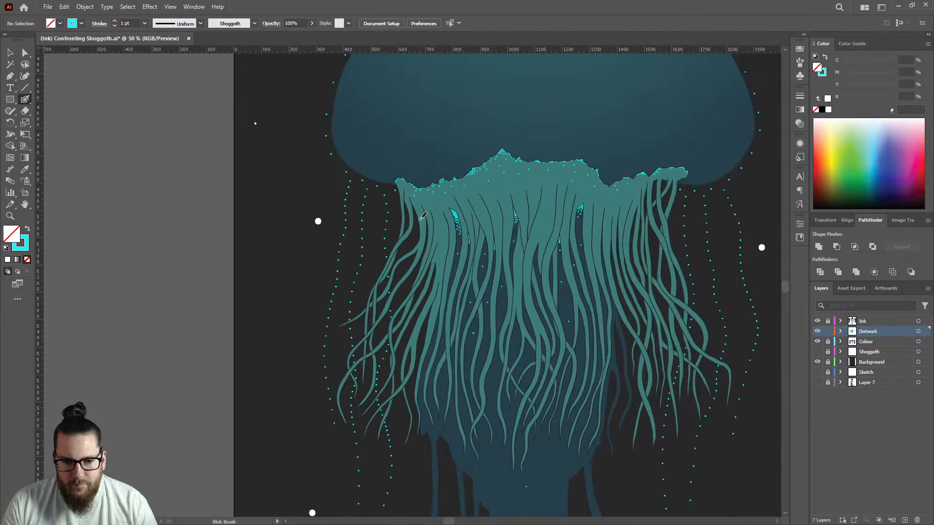
pyautogui.scroll(3, 551, 222)
pyautogui.scroll(4, 454, 236)
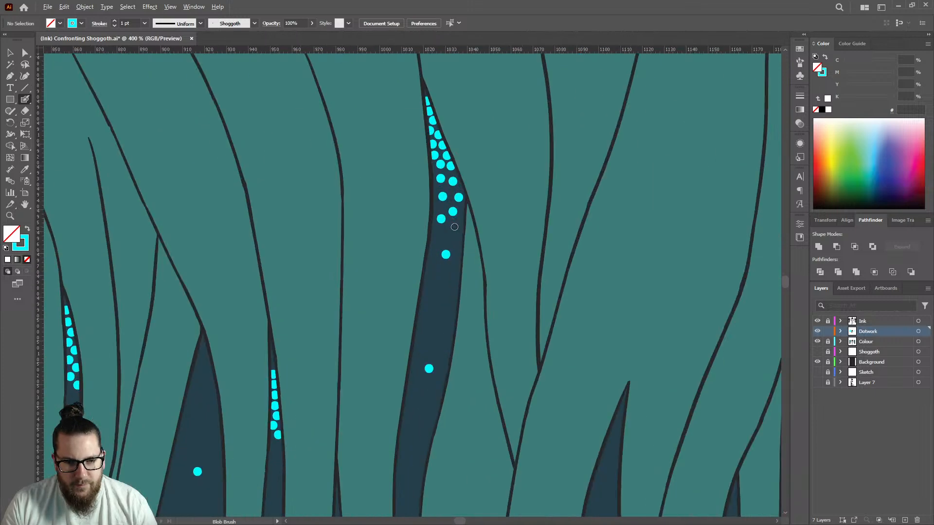
pyautogui.scroll(-5, 442, 302)
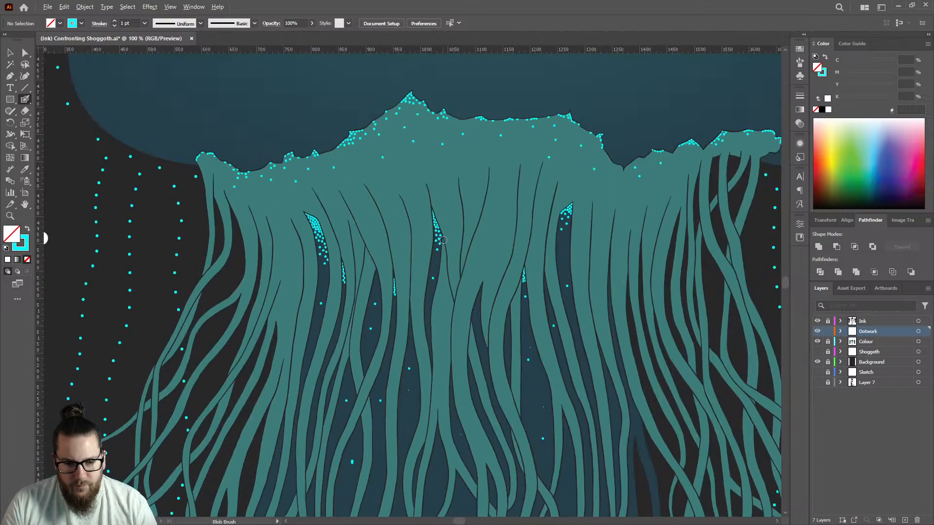
pyautogui.scroll(6, 490, 240)
pyautogui.scroll(1, 500, 180)
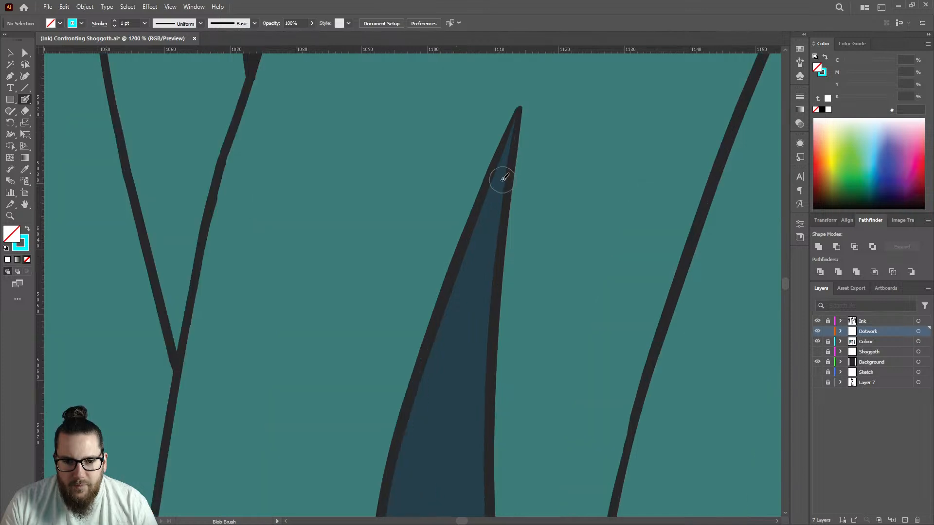
pyautogui.moveTo(500, 182); pyautogui.dragTo(495, 189)
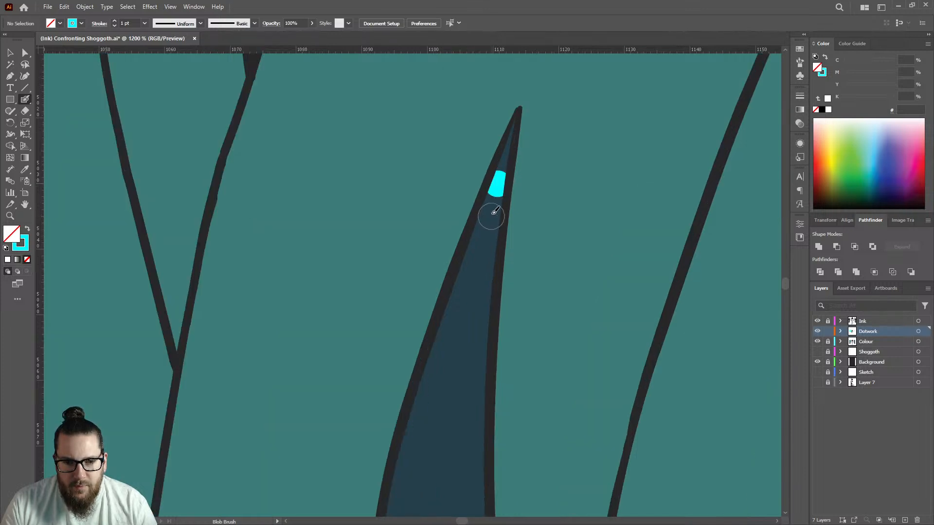
pyautogui.click(490, 215)
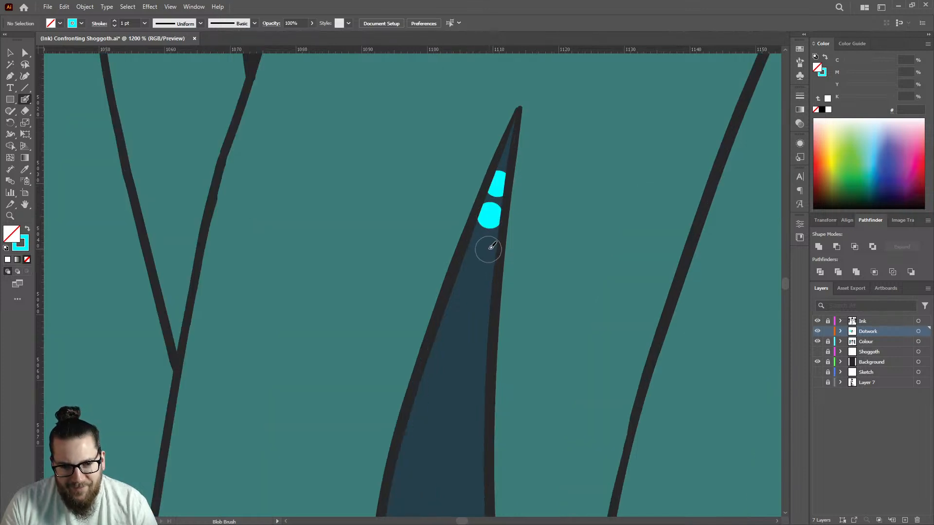
pyautogui.click(487, 248)
pyautogui.click(467, 272)
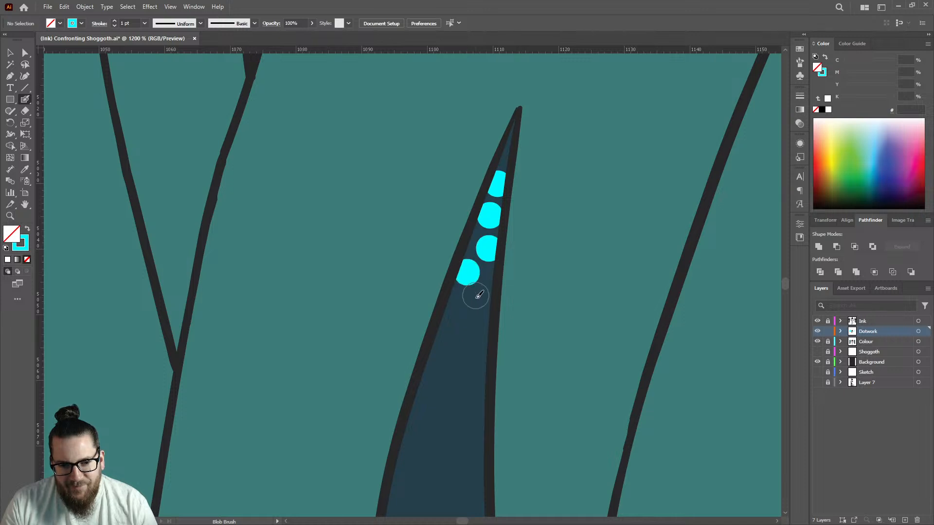
pyautogui.click(483, 299)
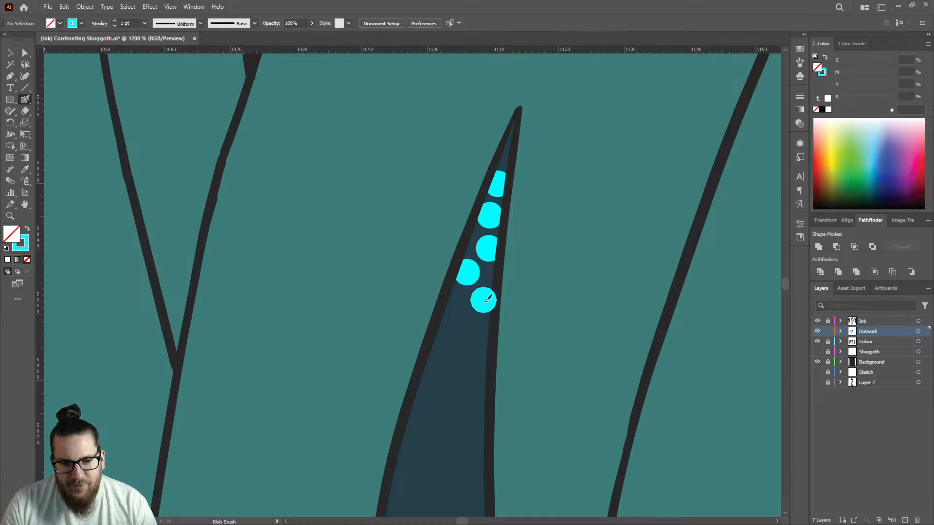
pyautogui.click(478, 335)
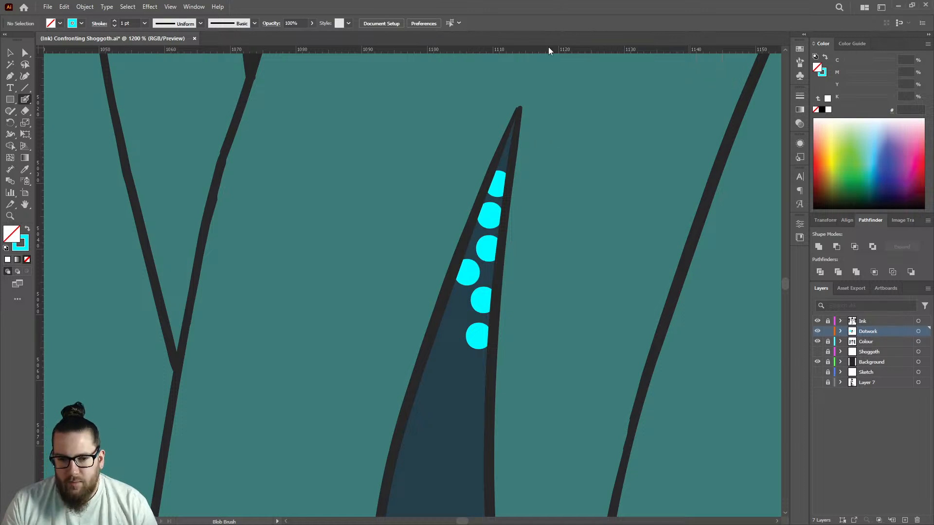
# Step: Fill the tip of the next narrow dark gap to the right with nine closely spaced cyan dots, widening into two columns
pyautogui.scroll(-5, 540, 177)
pyautogui.scroll(6, 642, 257)
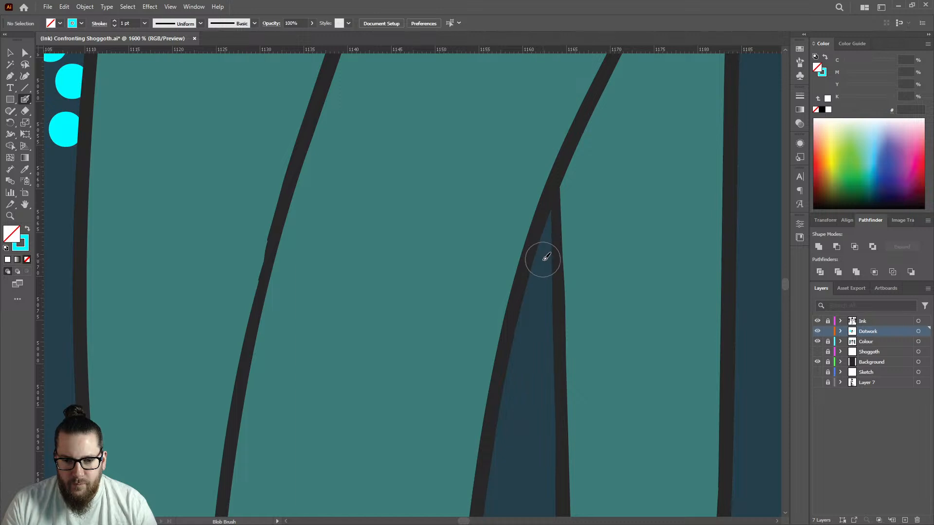
pyautogui.click(542, 259)
pyautogui.click(543, 301)
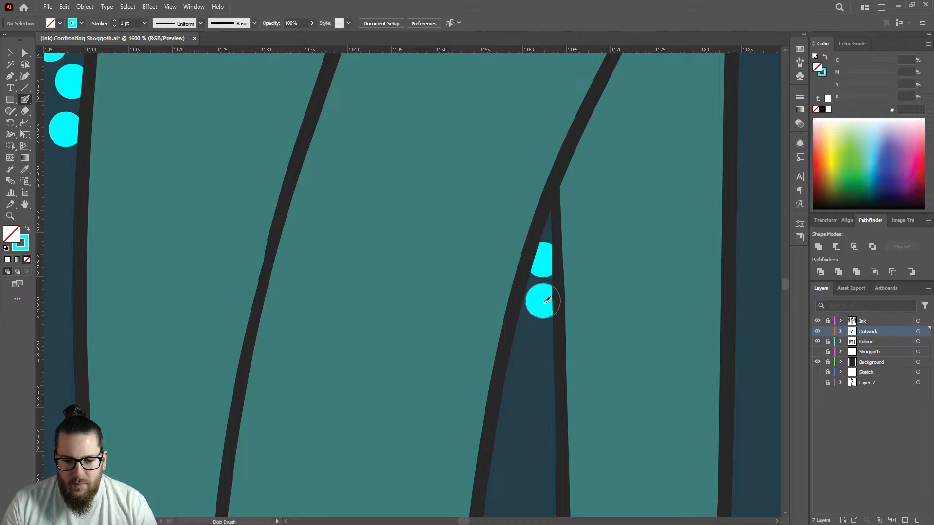
pyautogui.click(541, 340)
pyautogui.click(543, 384)
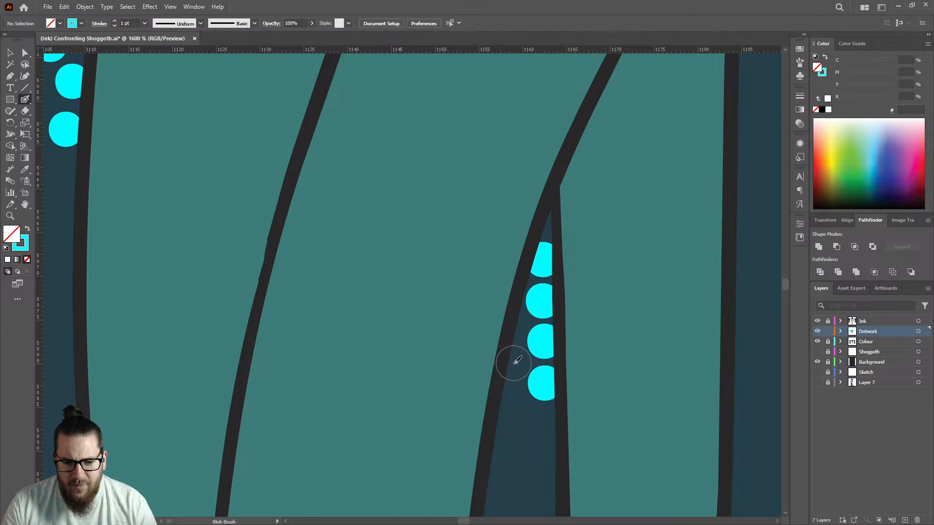
pyautogui.click(518, 364)
pyautogui.scroll(-5, 545, 359)
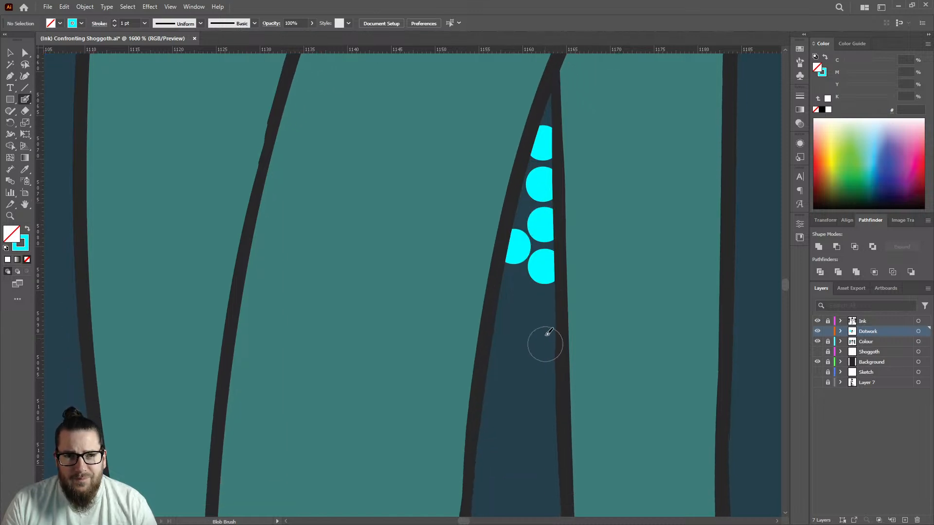
pyautogui.click(542, 308)
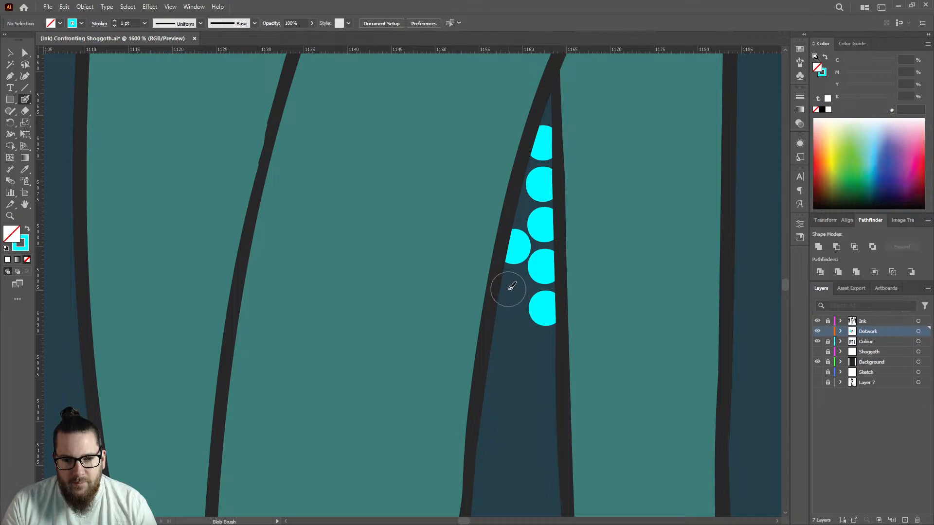
pyautogui.click(508, 289)
pyautogui.click(542, 348)
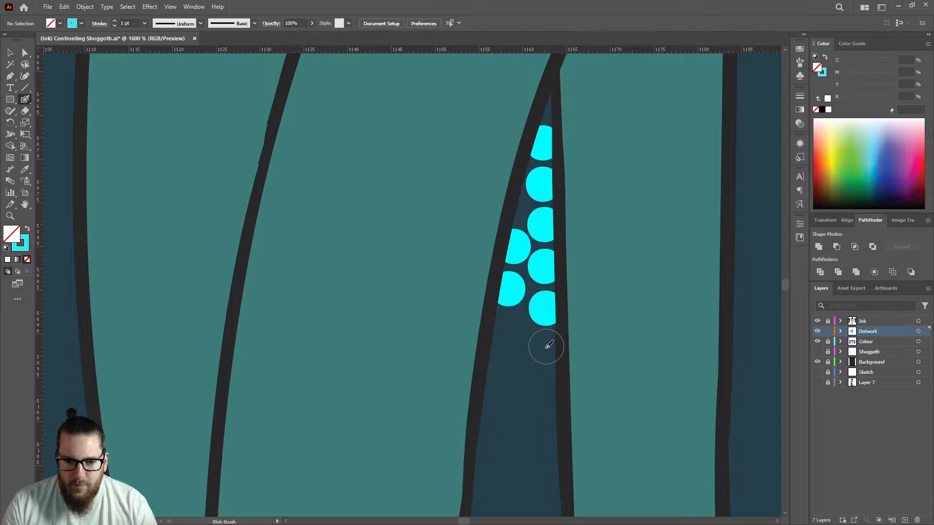
pyautogui.click(510, 329)
# Step: Fade out that two-column cluster downward with increasingly spaced cyan dots
pyautogui.scroll(-5, 509, 329)
pyautogui.scroll(3, 523, 313)
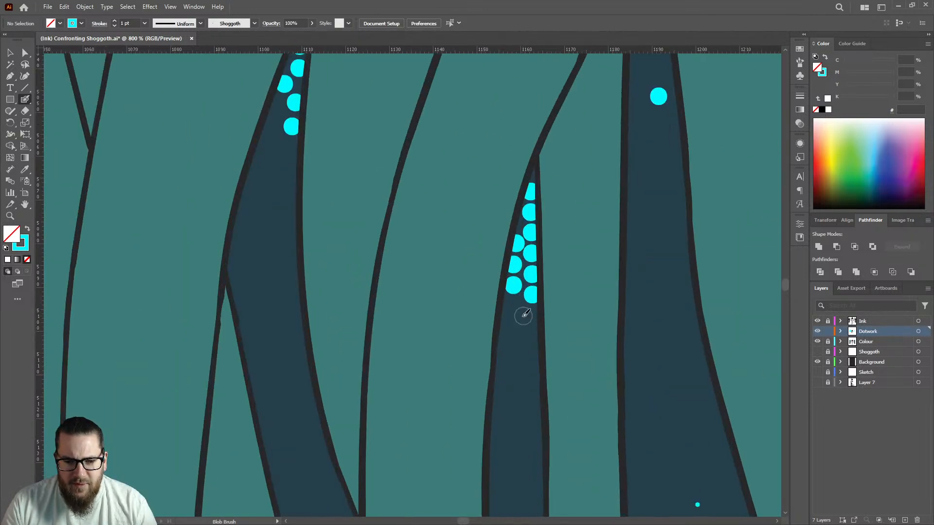
pyautogui.scroll(2, 519, 311)
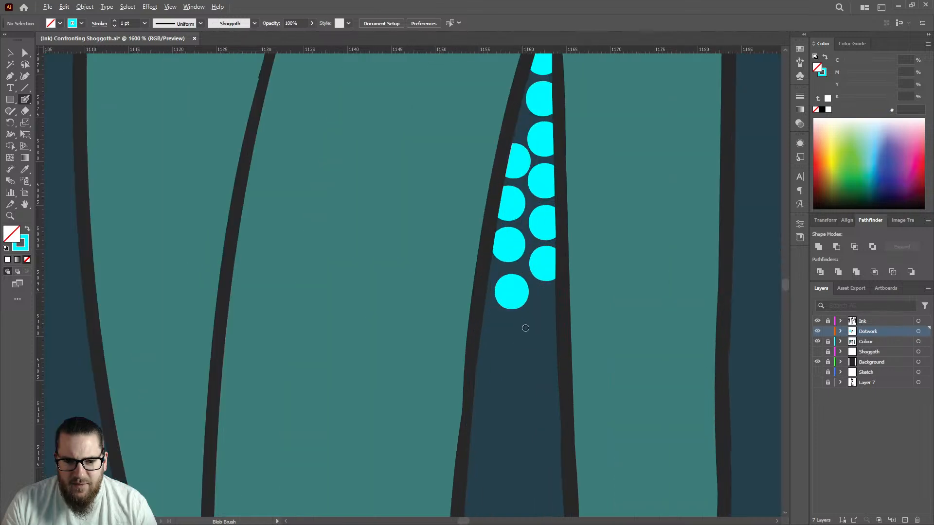
pyautogui.click(546, 314)
pyautogui.scroll(-3, 547, 313)
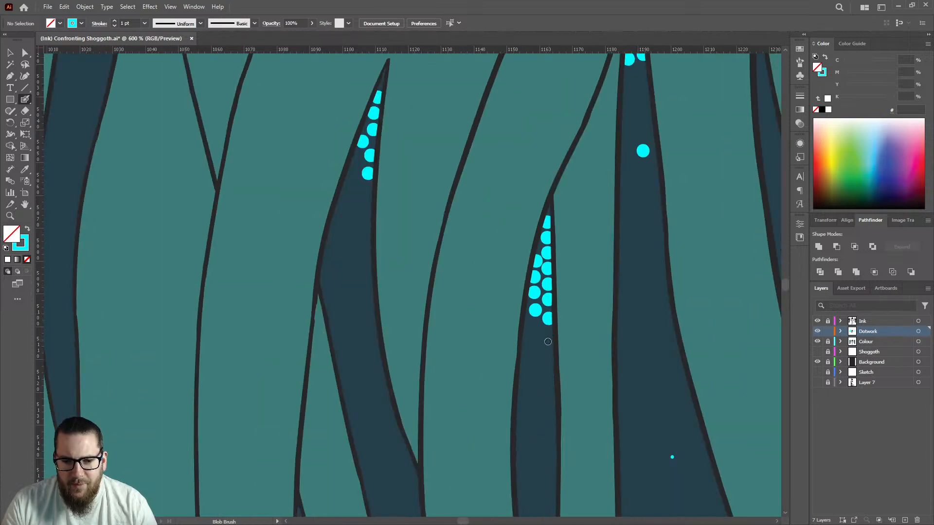
pyautogui.scroll(2, 547, 338)
pyautogui.click(524, 317)
pyautogui.click(541, 364)
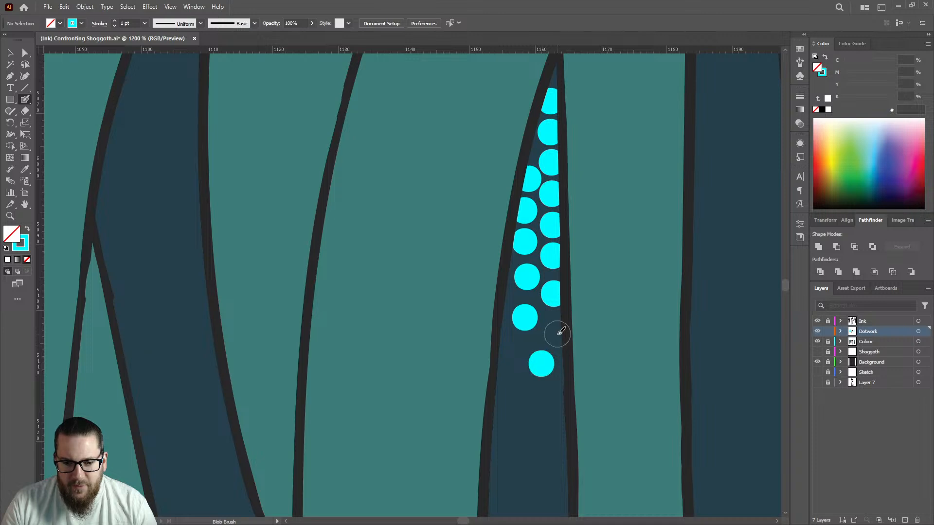
pyautogui.click(552, 333)
# Step: Add sparse cyan dots beneath the dotwork in the pointed gap right of the middle gap and in the middle gap itself
pyautogui.scroll(-5, 516, 350)
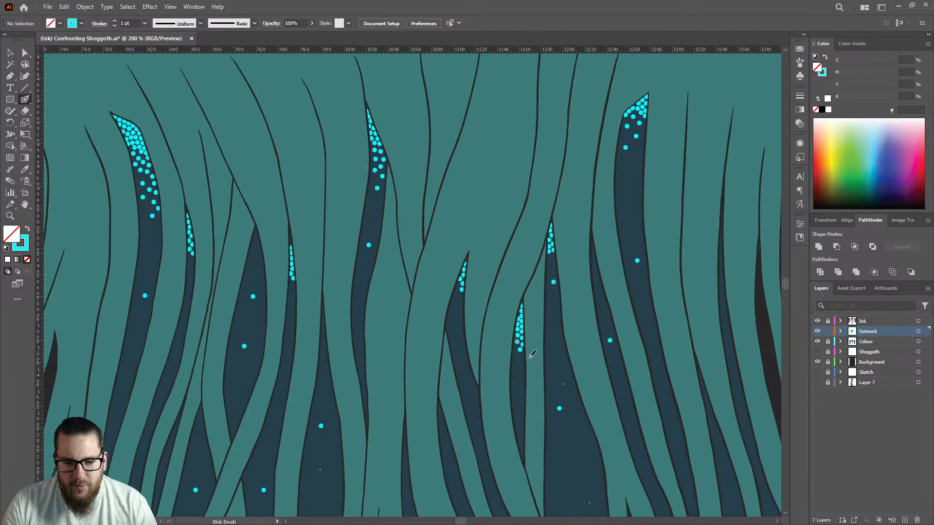
pyautogui.scroll(2, 534, 321)
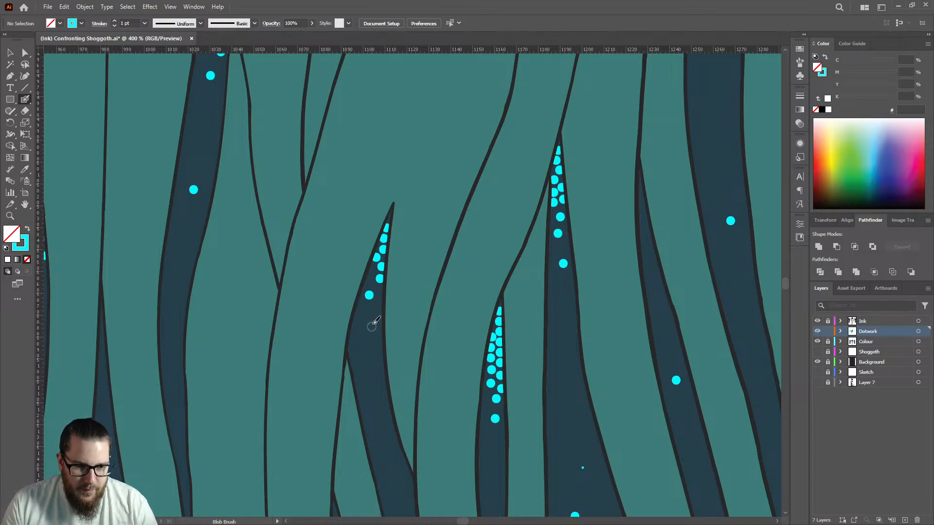
pyautogui.scroll(-3, 377, 319)
pyautogui.scroll(3, 411, 219)
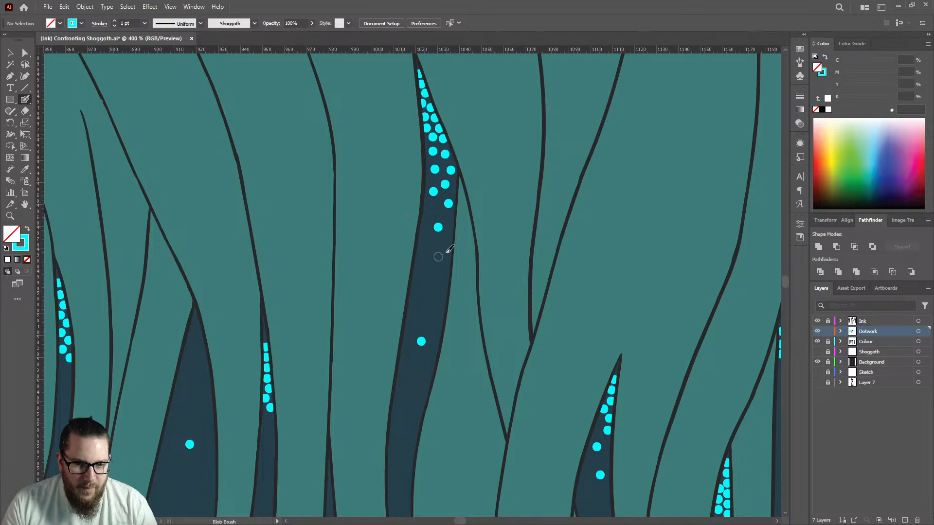
# Step: Add two widely spaced cyan dots below the line in the narrow gap just right of the left-hand gap
pyautogui.scroll(-3, 516, 241)
pyautogui.scroll(4, 306, 279)
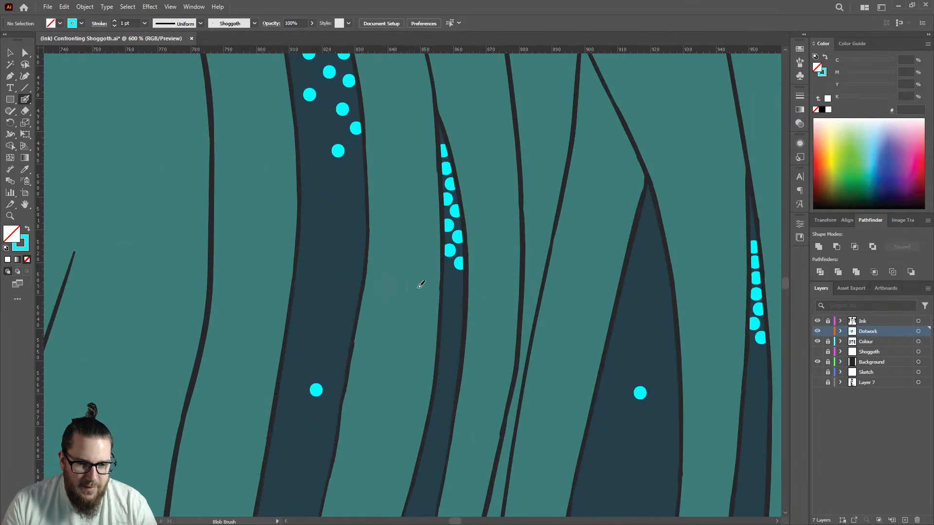
pyautogui.click(452, 287)
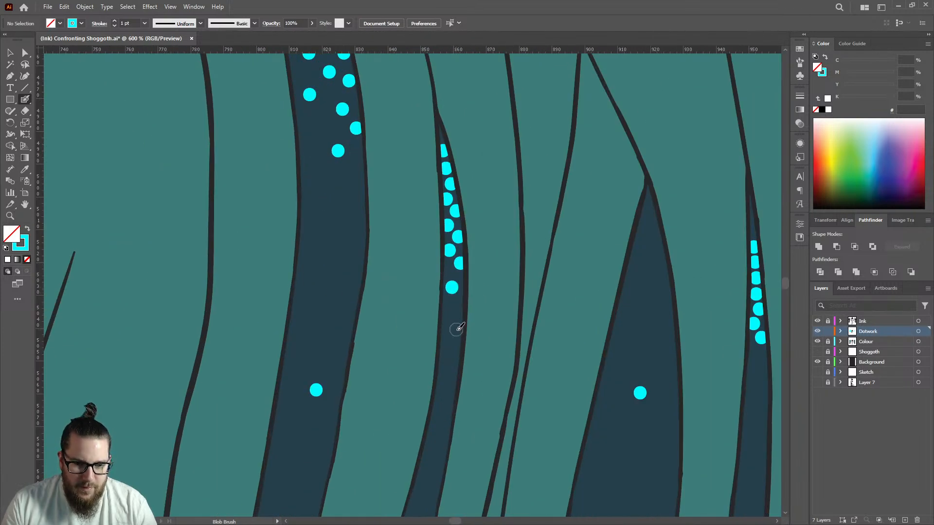
pyautogui.click(456, 330)
pyautogui.scroll(-4, 334, 219)
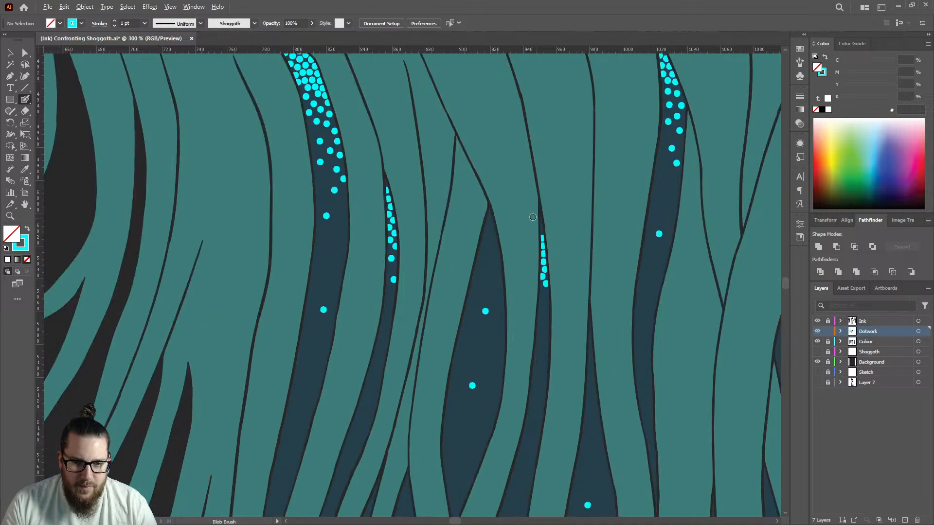
# Step: Fill the tip of the wide pointed dark gap left of the middle gap with nine closely spaced cyan dots
pyautogui.scroll(6, 482, 210)
pyautogui.click(465, 206)
pyautogui.click(457, 235)
pyautogui.click(449, 271)
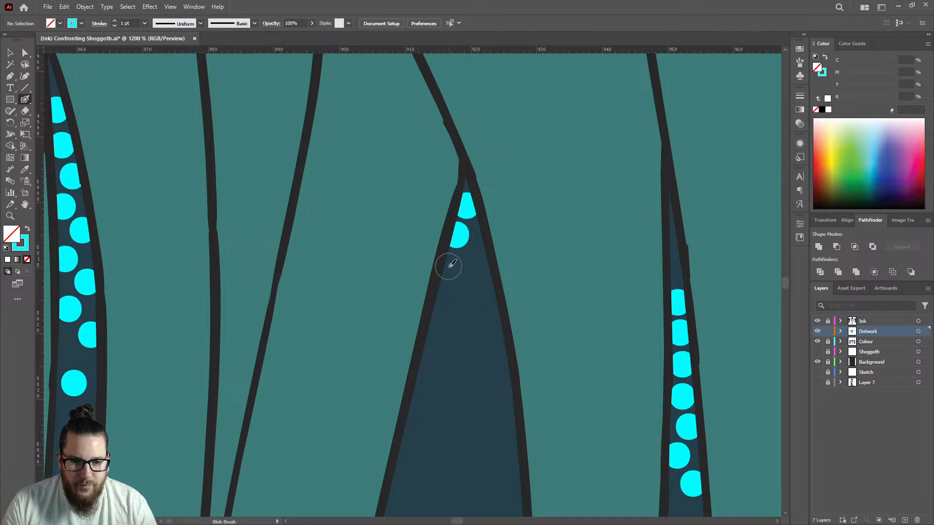
pyautogui.click(477, 256)
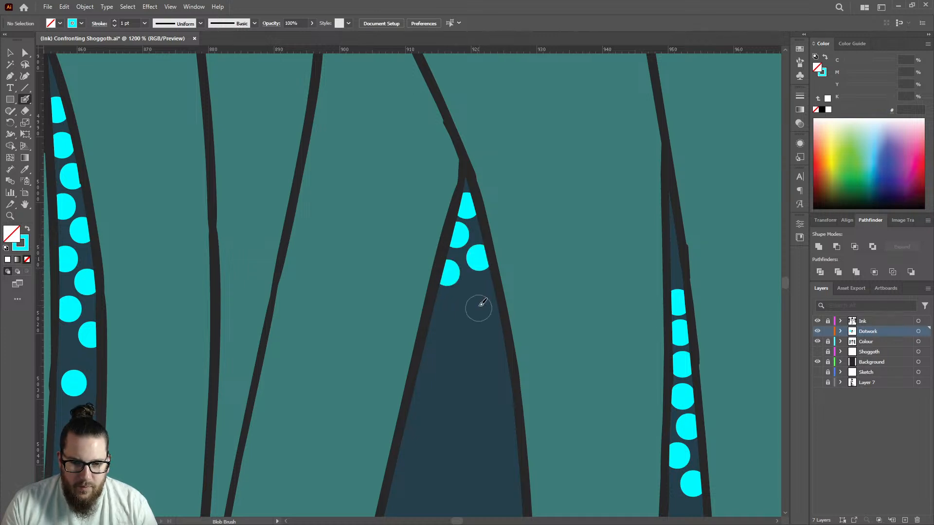
pyautogui.click(477, 291)
pyautogui.click(449, 318)
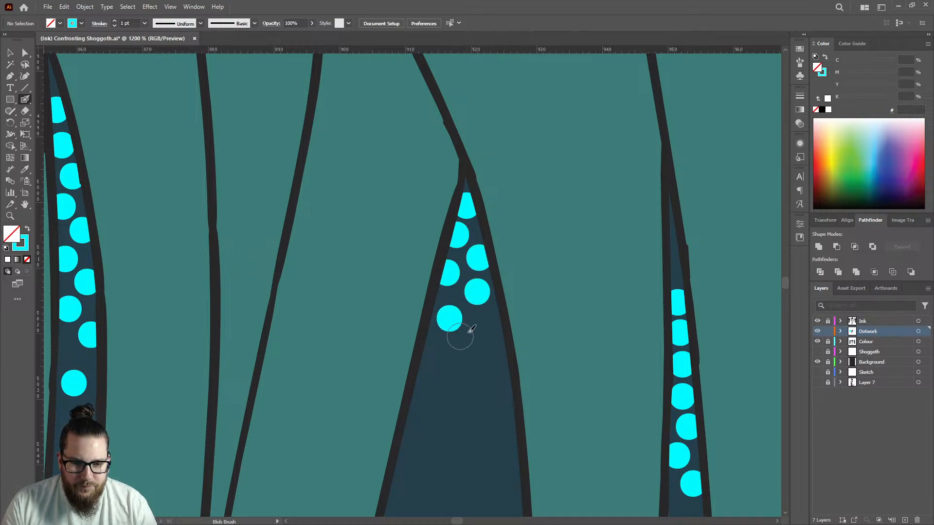
pyautogui.click(485, 329)
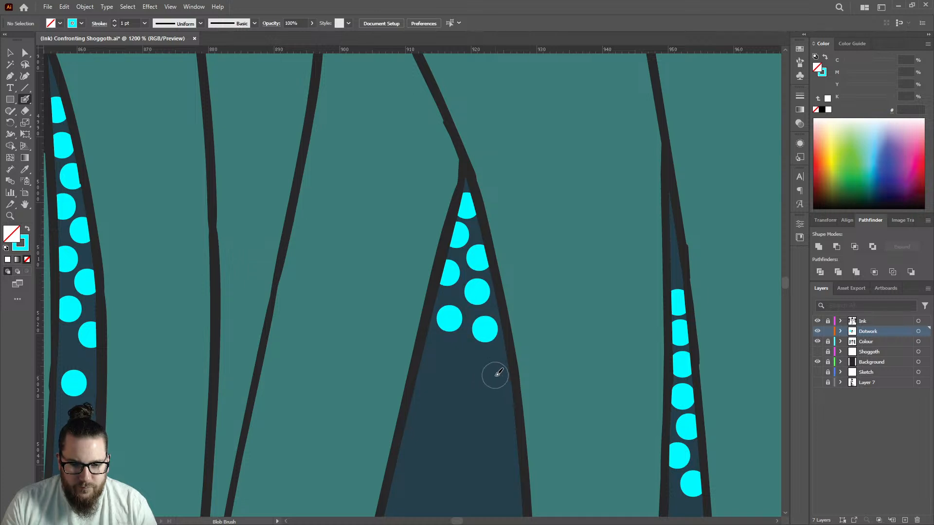
pyautogui.click(499, 360)
pyautogui.click(453, 362)
# Step: Fade out the dotwork in that pointed gap downward with a few increasingly spaced cyan dots
pyautogui.scroll(-5, 459, 346)
pyautogui.scroll(4, 470, 317)
pyautogui.click(474, 297)
pyautogui.click(443, 302)
pyautogui.click(461, 346)
pyautogui.click(493, 312)
pyautogui.click(483, 388)
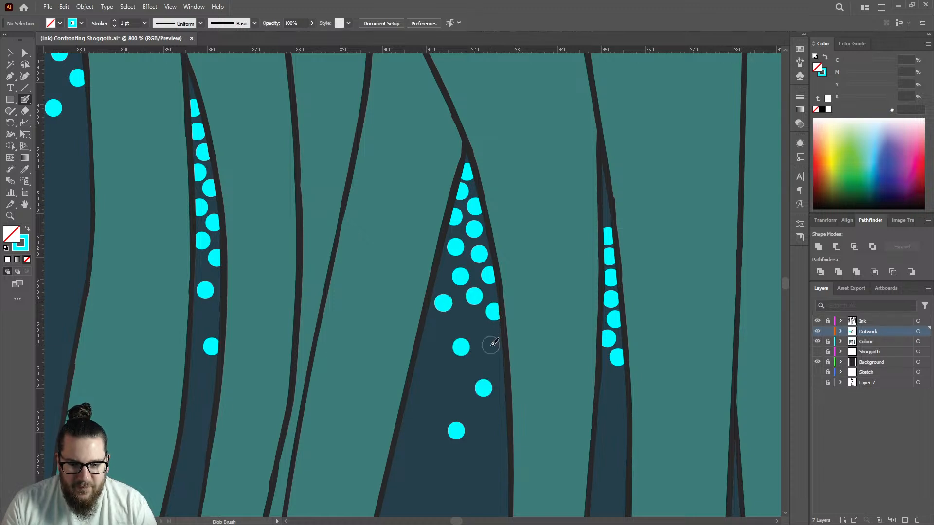
pyautogui.scroll(-6, 492, 340)
pyautogui.scroll(-2, 499, 280)
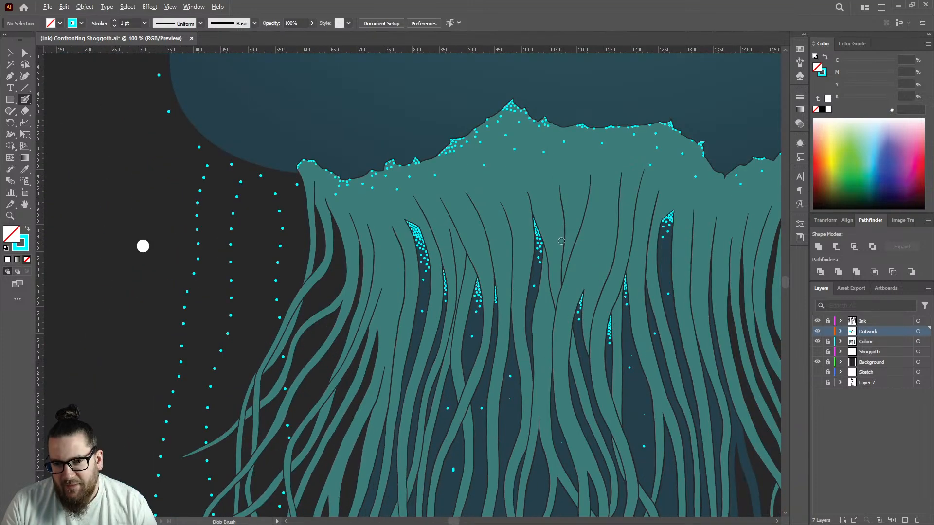
# Step: Fill the tip of the low narrow dark gap just left of the middle gap with a column of seven cyan dots
pyautogui.scroll(7, 506, 284)
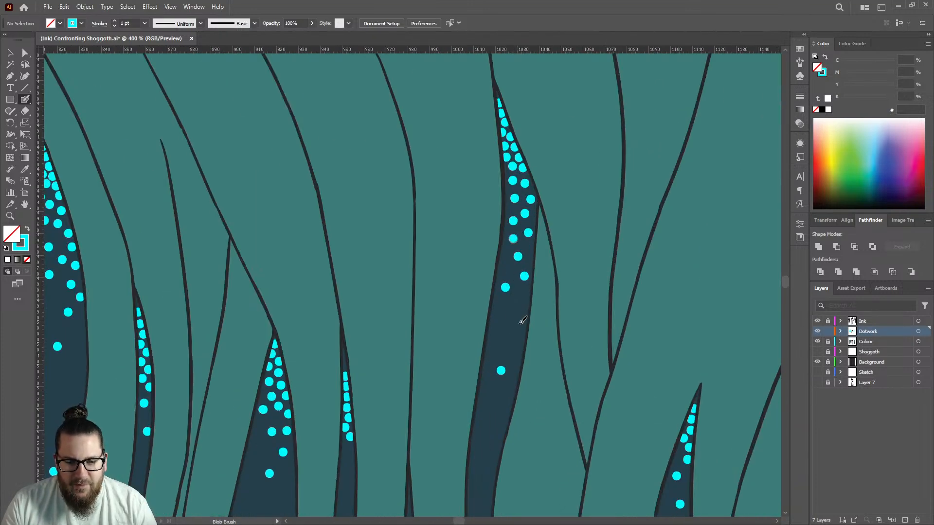
pyautogui.scroll(-4, 526, 309)
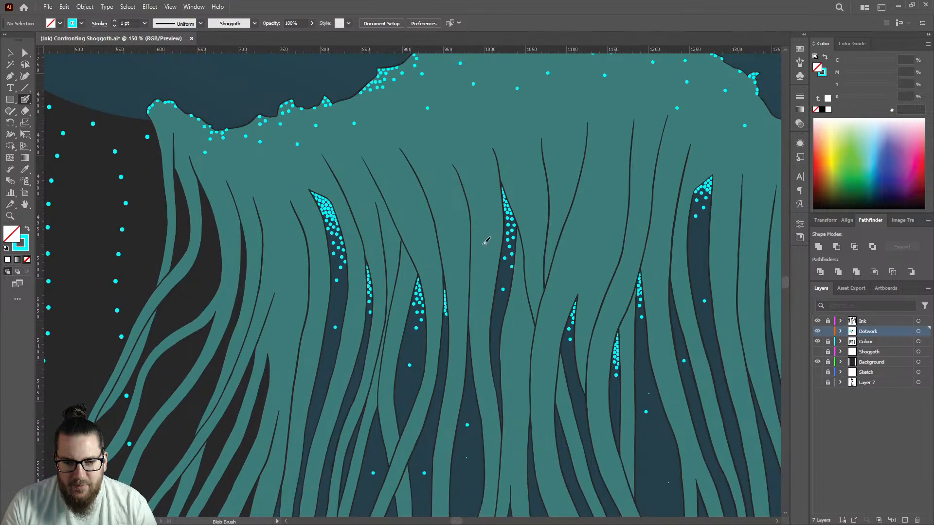
pyautogui.scroll(10, 468, 400)
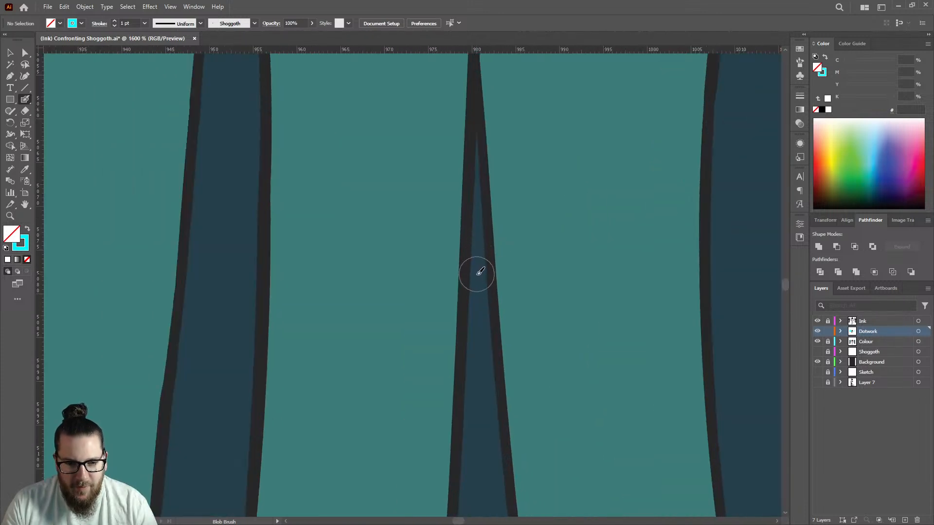
pyautogui.click(478, 280)
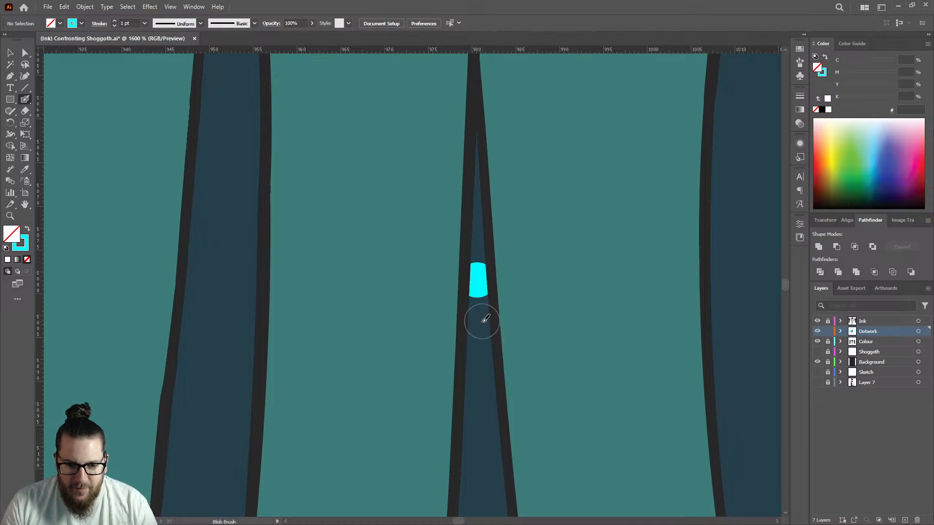
pyautogui.click(479, 321)
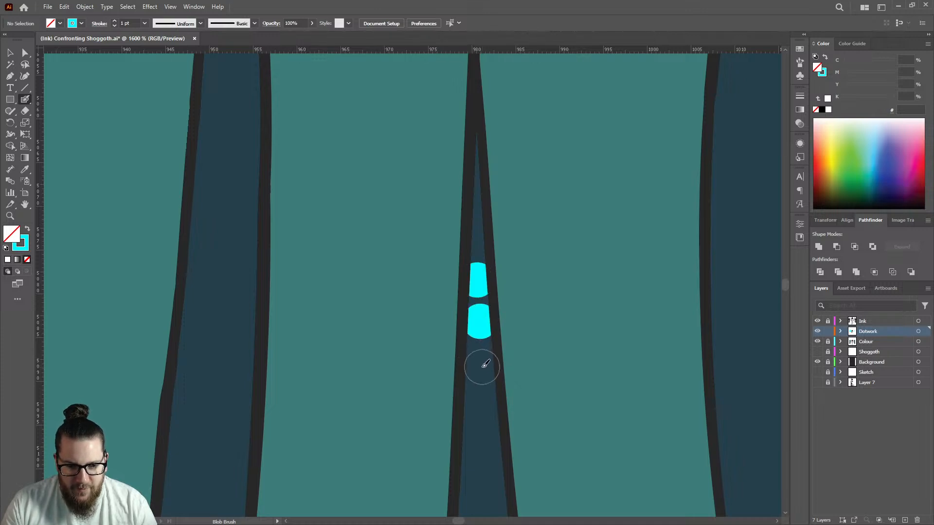
pyautogui.click(481, 362)
pyautogui.click(481, 403)
pyautogui.scroll(-2, 486, 389)
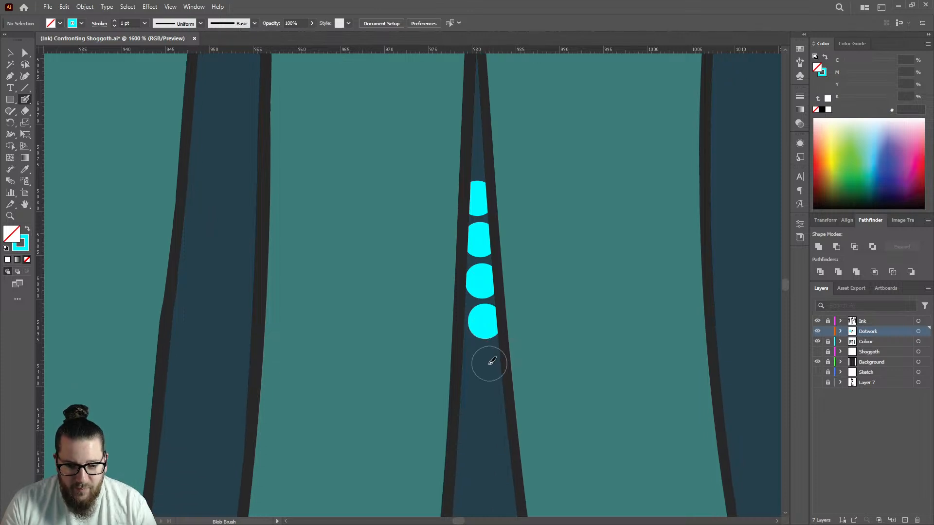
pyautogui.click(486, 365)
pyautogui.click(472, 400)
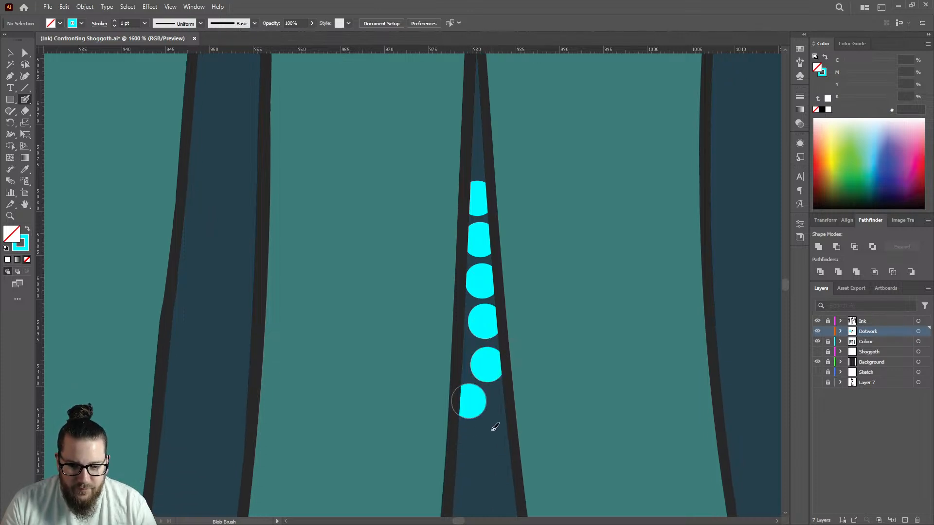
pyautogui.click(495, 432)
# Step: Scatter cyan dots below the dense cluster in the wide right-hand dark gap, spacing them wider further down
pyautogui.scroll(-7, 521, 336)
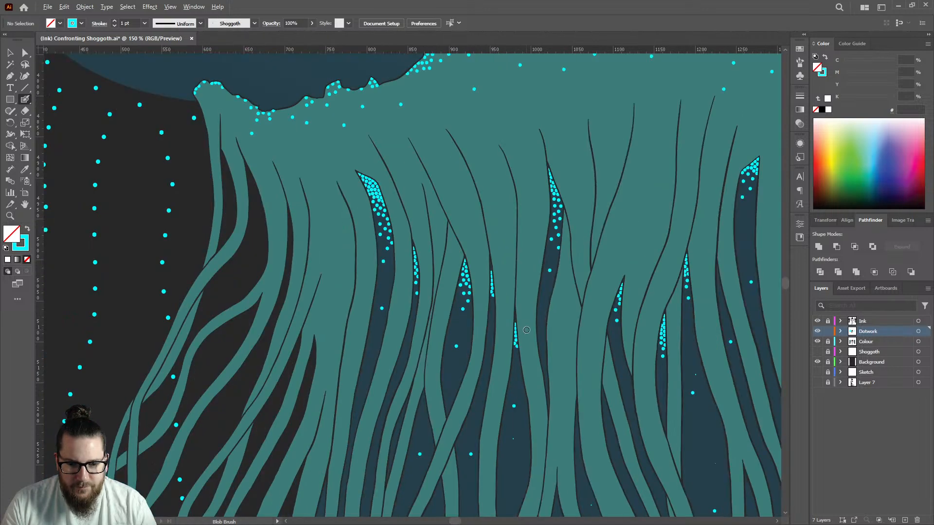
pyautogui.scroll(2, 517, 364)
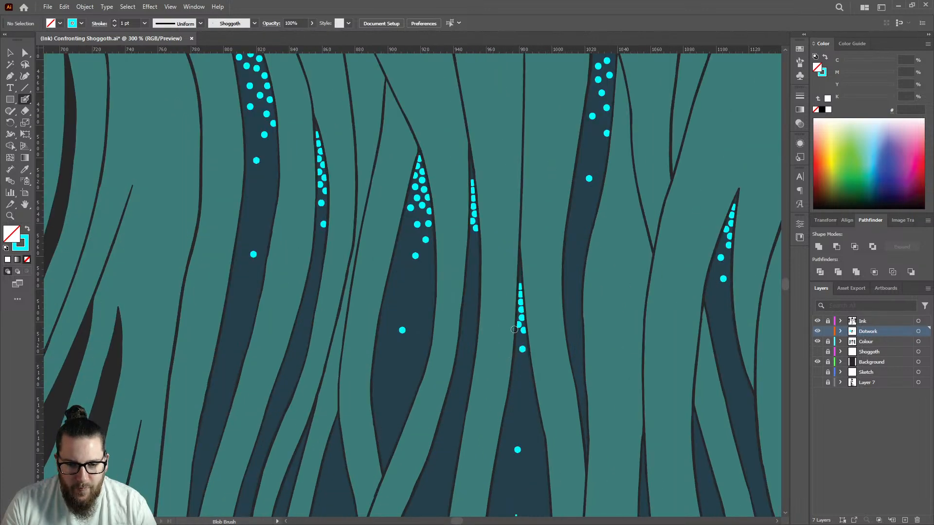
pyautogui.scroll(-3, 514, 330)
pyautogui.scroll(-1, 512, 254)
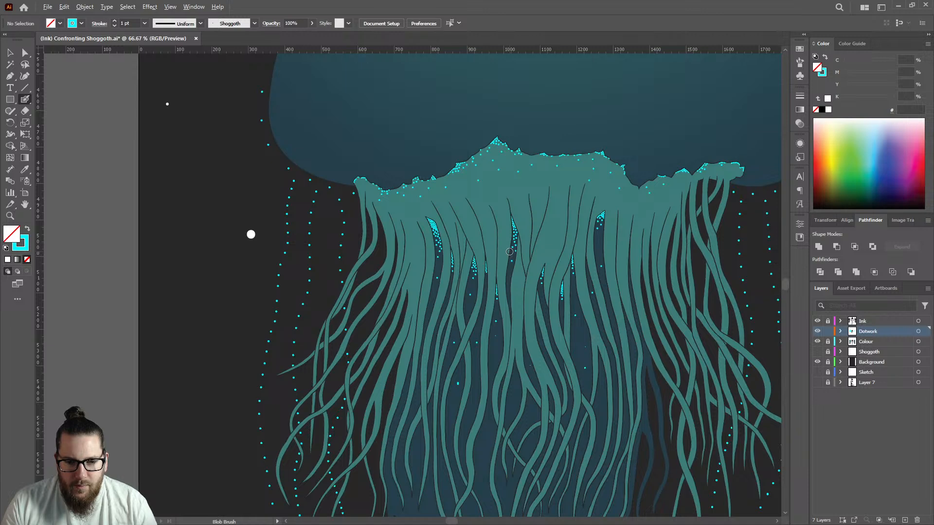
pyautogui.scroll(-5, 509, 251)
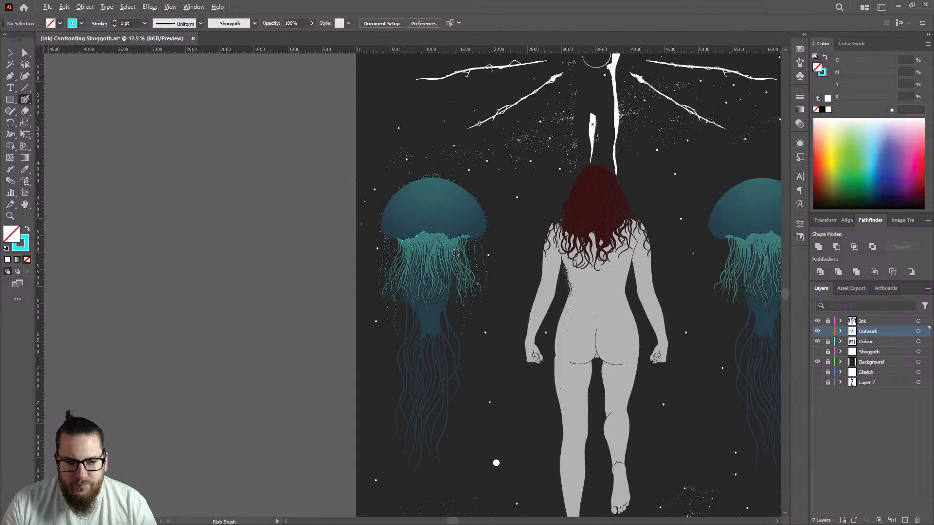
pyautogui.scroll(3, 457, 253)
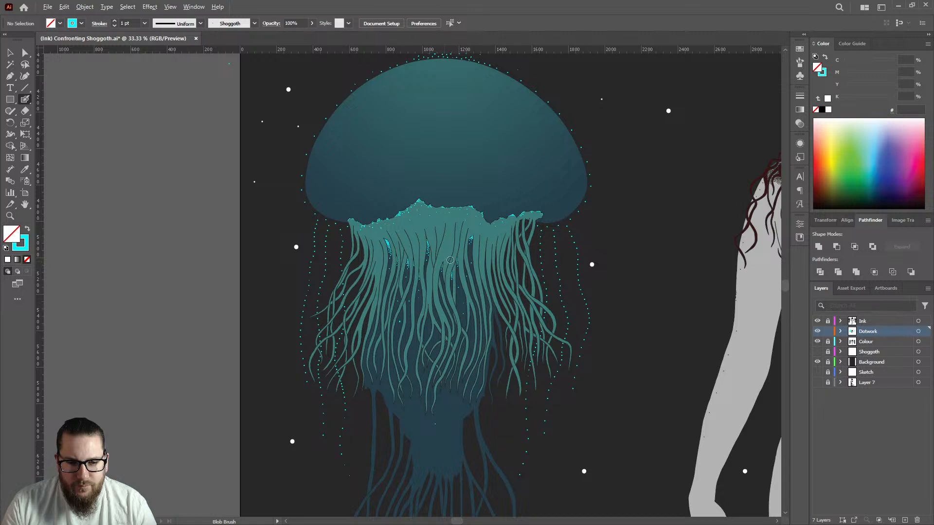
pyautogui.scroll(8, 444, 262)
pyautogui.click(491, 203)
pyautogui.click(466, 277)
pyautogui.click(460, 240)
pyautogui.click(432, 283)
pyautogui.click(487, 247)
pyautogui.click(429, 313)
pyautogui.click(451, 303)
pyautogui.click(460, 340)
pyautogui.click(430, 364)
pyautogui.click(482, 308)
pyautogui.click(493, 281)
pyautogui.click(458, 378)
pyautogui.click(434, 417)
# Step: Fill the bare spots along the lower dotwork of the wide right-hand gap with a few more cyan dots
pyautogui.hotkey('ctrl', '0')
pyautogui.scroll(2, 491, 352)
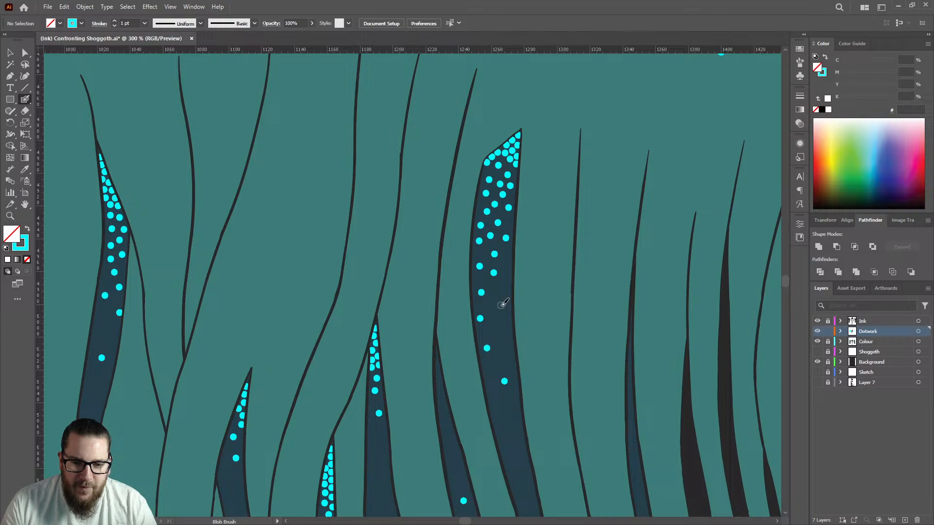
pyautogui.hotkey('ctrl', '1')
pyautogui.scroll(3, 556, 264)
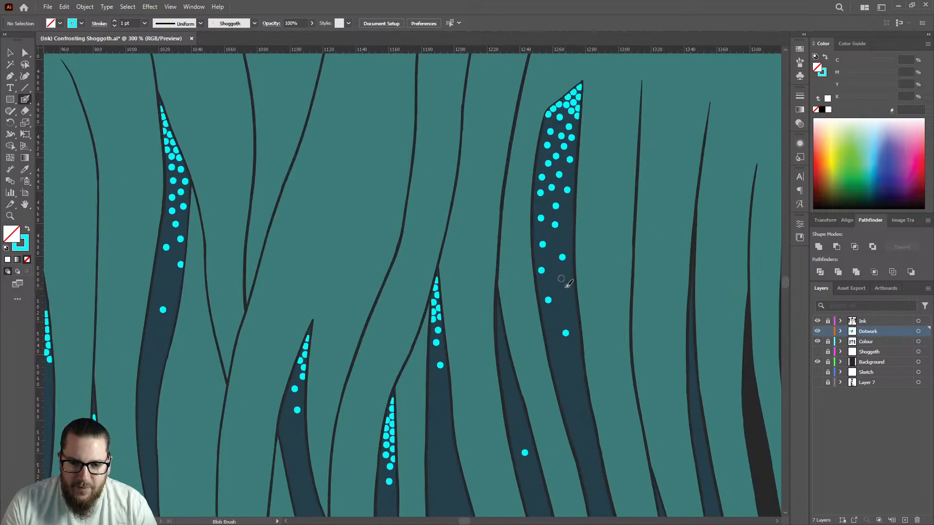
pyautogui.click(550, 328)
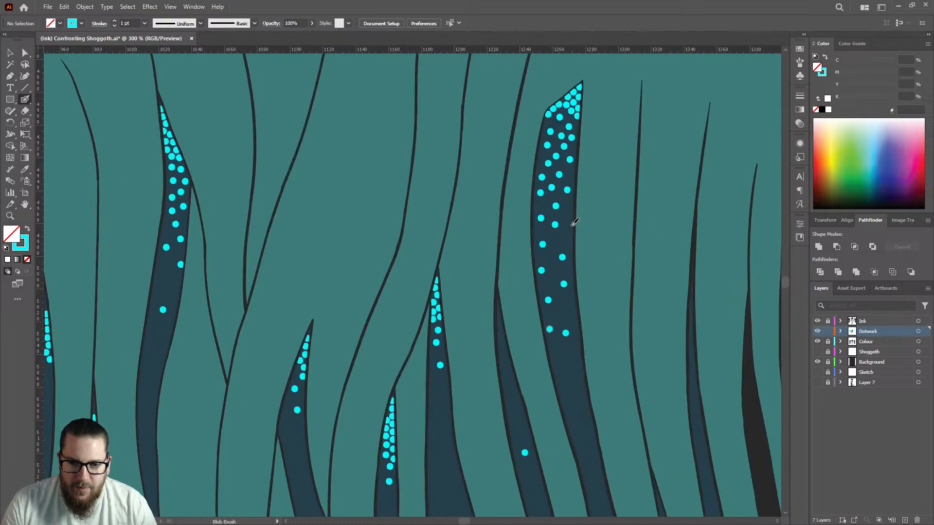
pyautogui.click(570, 213)
# Step: Fill the tip of the narrow dark gap just left of the wide right-hand gap with seven closely spaced cyan dots
pyautogui.scroll(-7, 570, 264)
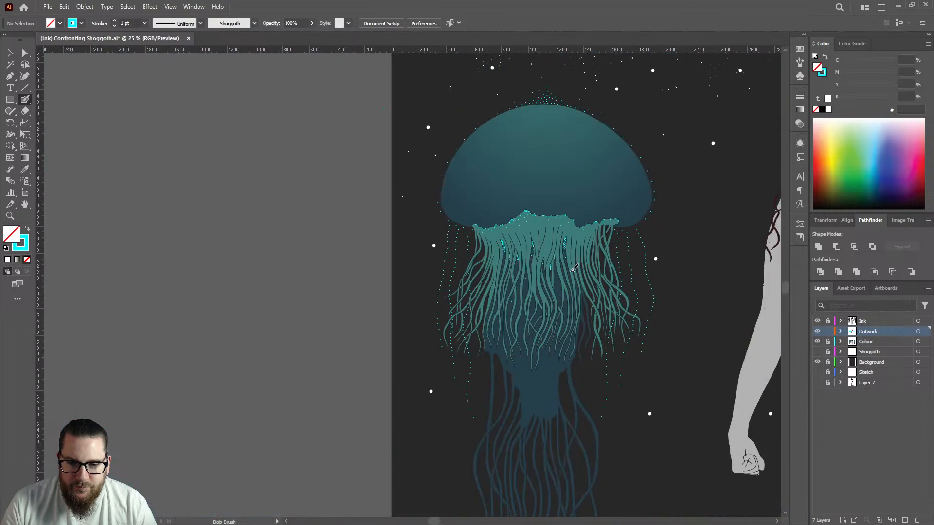
pyautogui.scroll(4, 568, 266)
pyautogui.scroll(6, 555, 199)
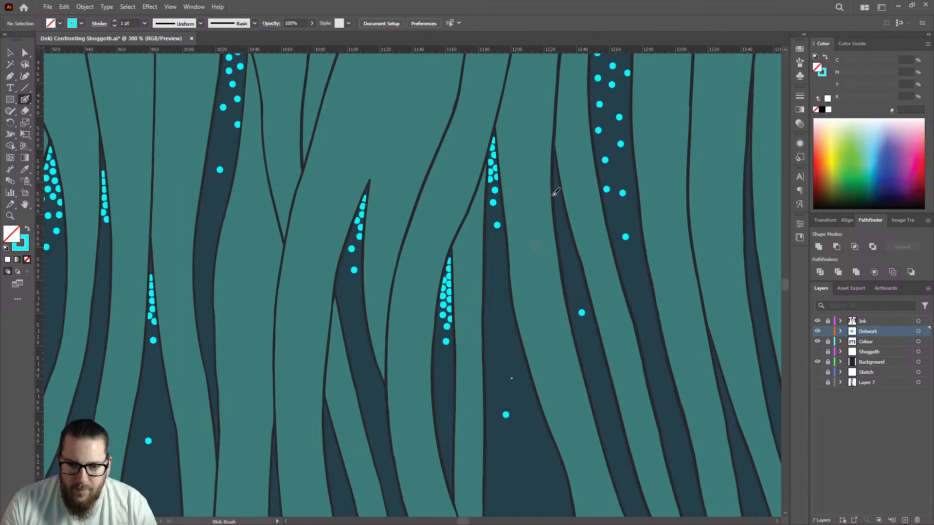
pyautogui.moveTo(551, 198); pyautogui.dragTo(553, 211)
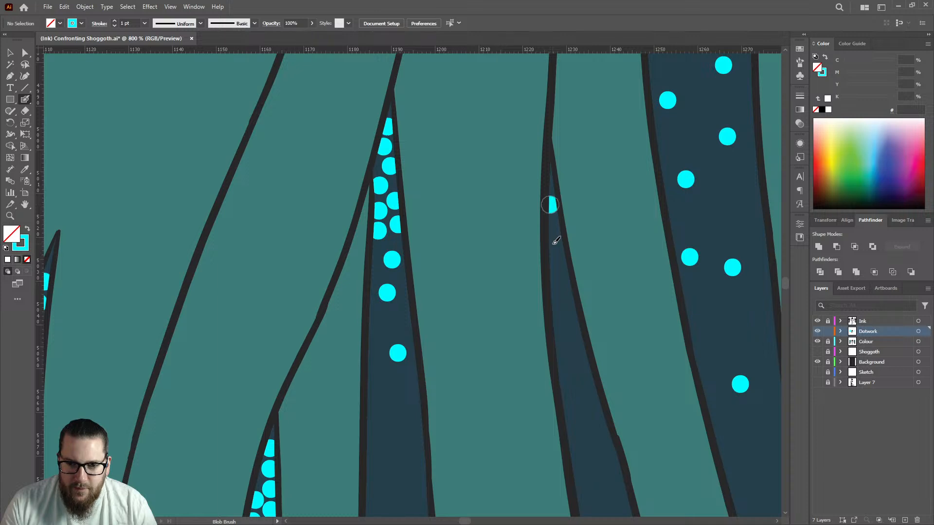
pyautogui.click(553, 227)
pyautogui.click(553, 248)
pyautogui.click(561, 268)
pyautogui.click(556, 289)
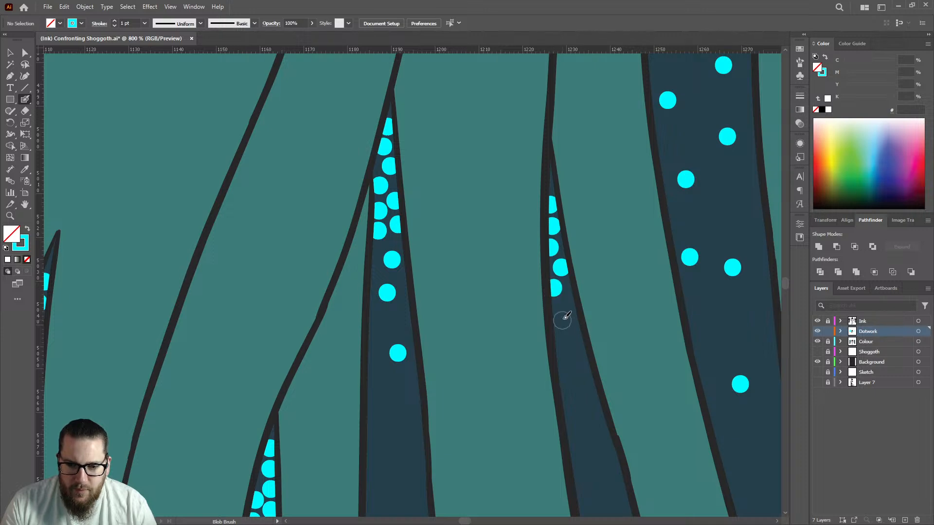
pyautogui.click(559, 313)
pyautogui.click(567, 341)
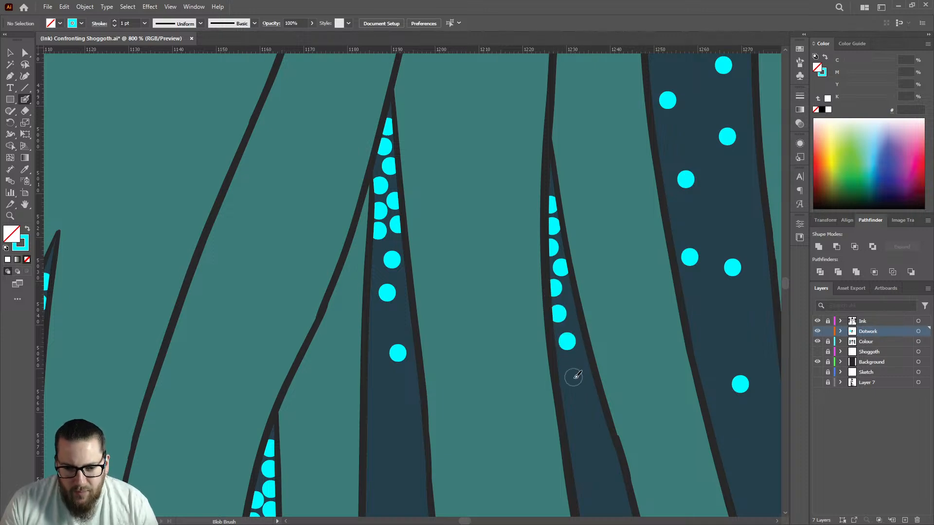
# Step: Fade out that narrow gap's dotwork downward with spaced cyan dots, and add one dot beneath the cluster in the pointed gap to its left
pyautogui.click(567, 384)
pyautogui.click(572, 422)
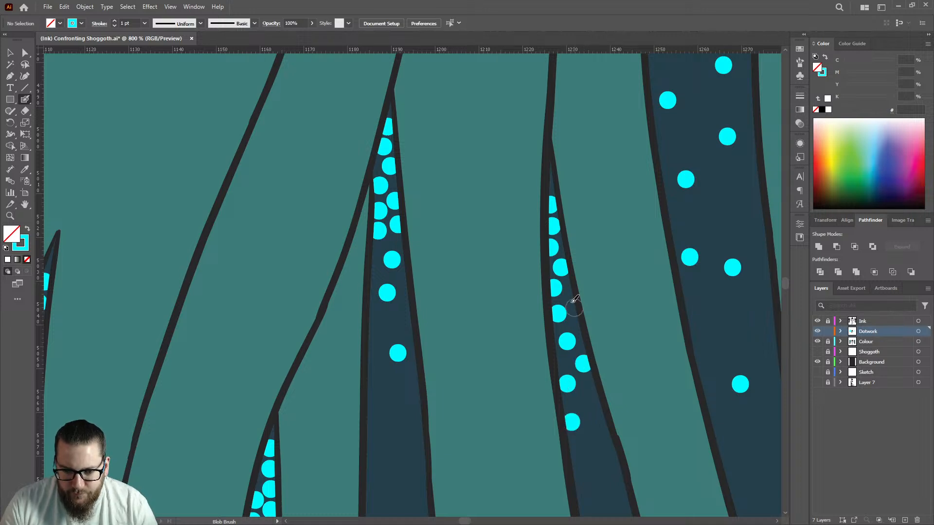
pyautogui.scroll(-3, 571, 299)
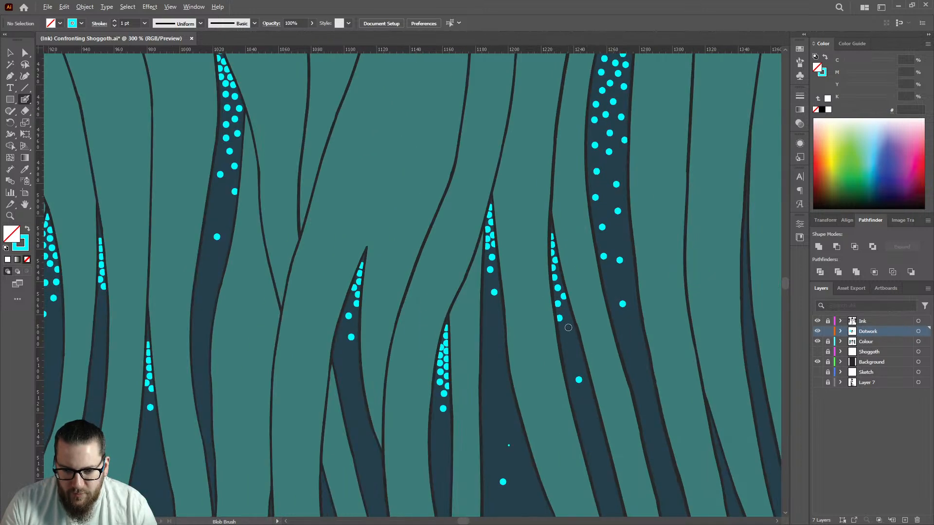
pyautogui.scroll(1, 568, 328)
pyautogui.click(567, 304)
pyautogui.click(565, 336)
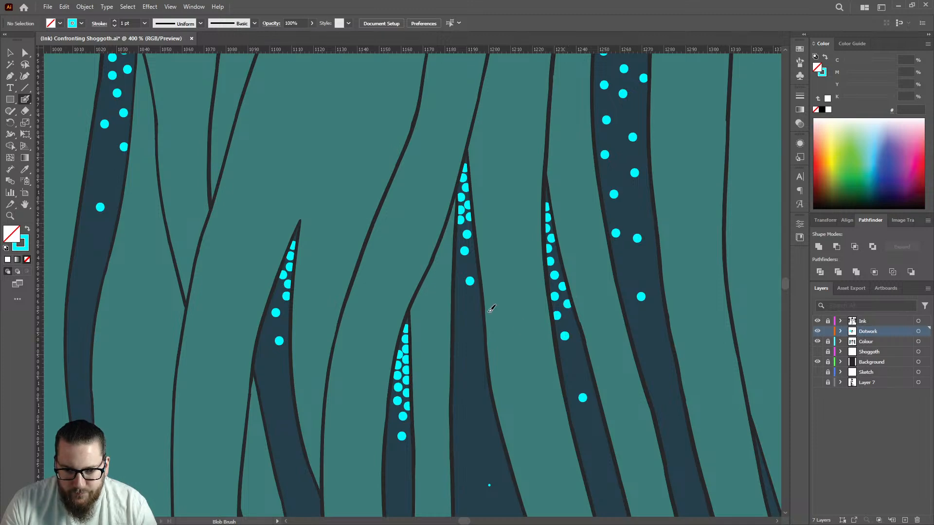
pyautogui.click(465, 311)
# Step: Add a few scattered cyan dots among the sparse lower dotwork of the middle gap
pyautogui.scroll(-4, 460, 268)
pyautogui.scroll(6, 454, 218)
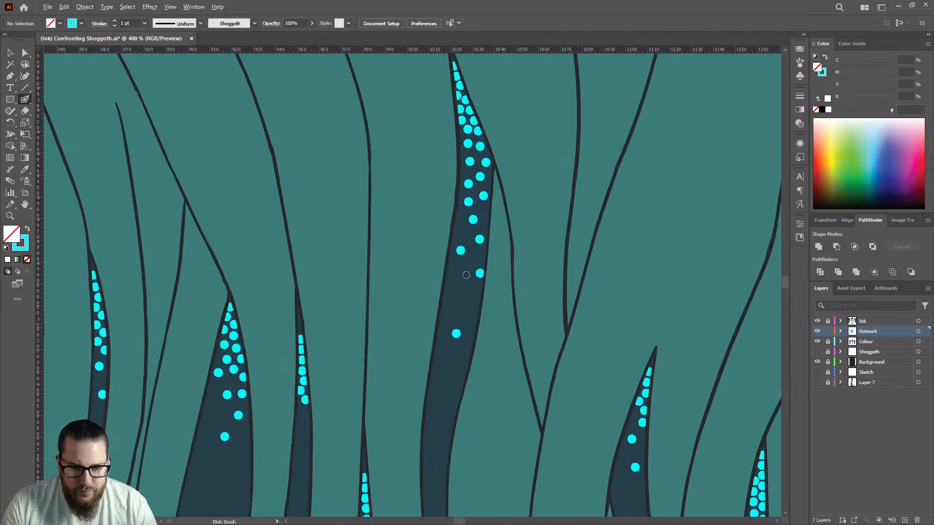
pyautogui.click(458, 242)
pyautogui.scroll(-4, 498, 213)
pyautogui.scroll(3, 506, 239)
pyautogui.click(488, 256)
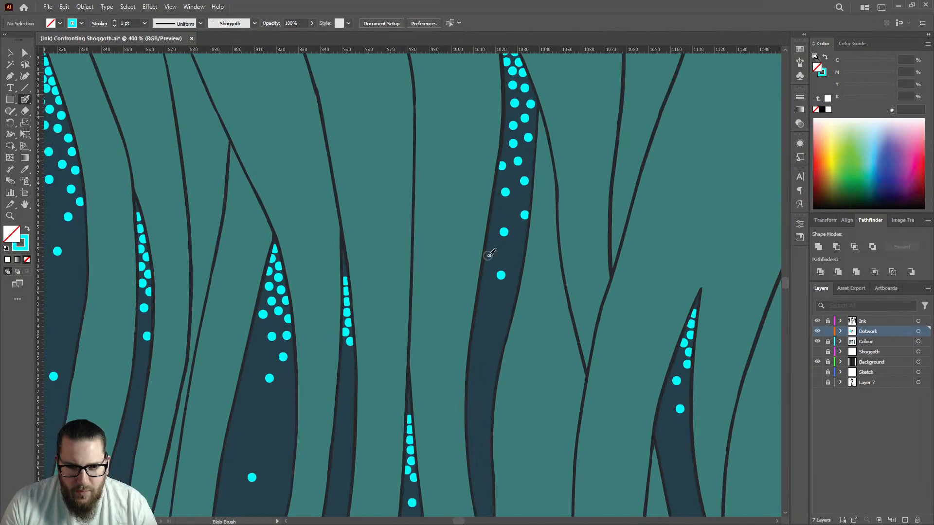
pyautogui.click(513, 244)
# Step: Add a few cyan dots to the middle gap's lower dotwork and two along the left edge of the wide right-hand gap's upper dotwork
pyautogui.scroll(-2, 530, 251)
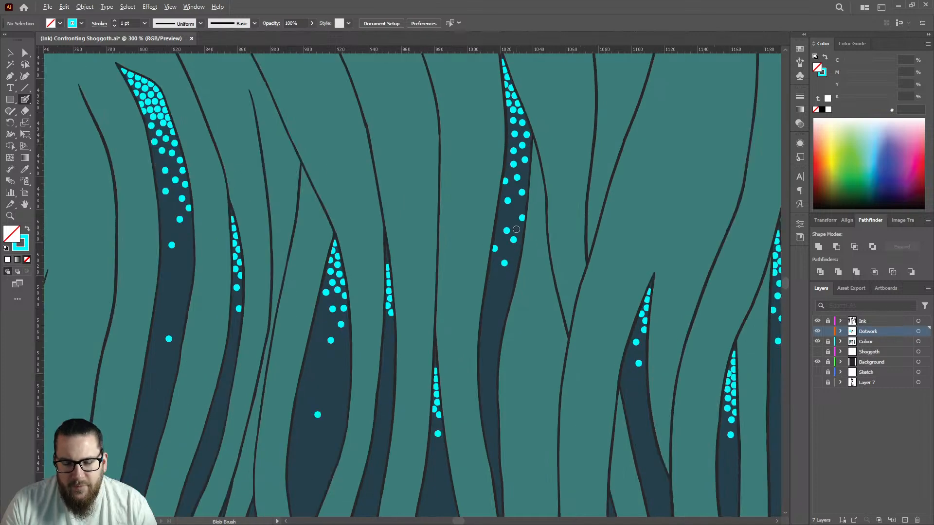
pyautogui.scroll(-1, 431, 253)
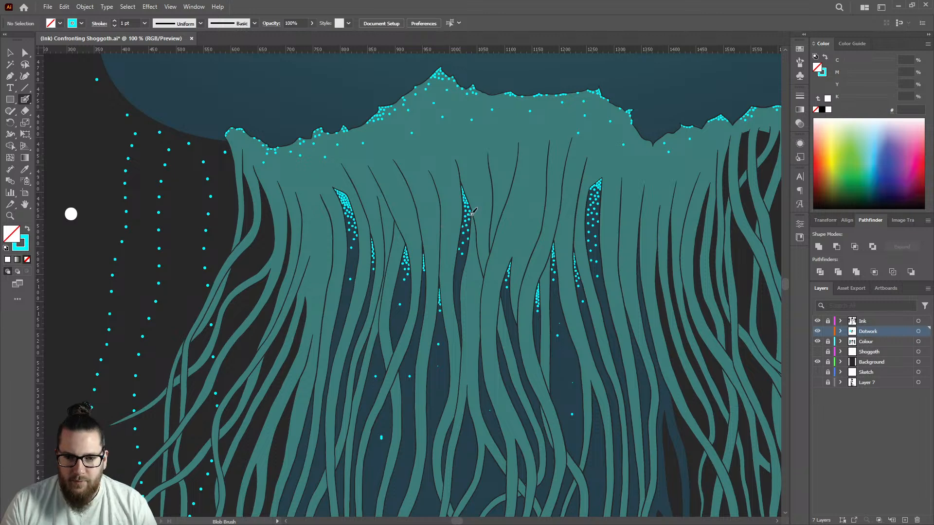
pyautogui.scroll(7, 623, 197)
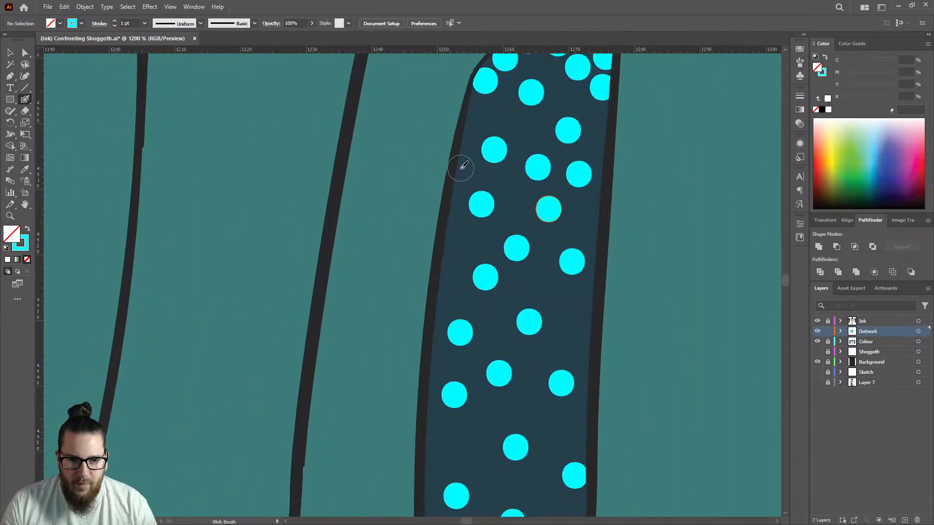
pyautogui.click(465, 170)
pyautogui.click(475, 120)
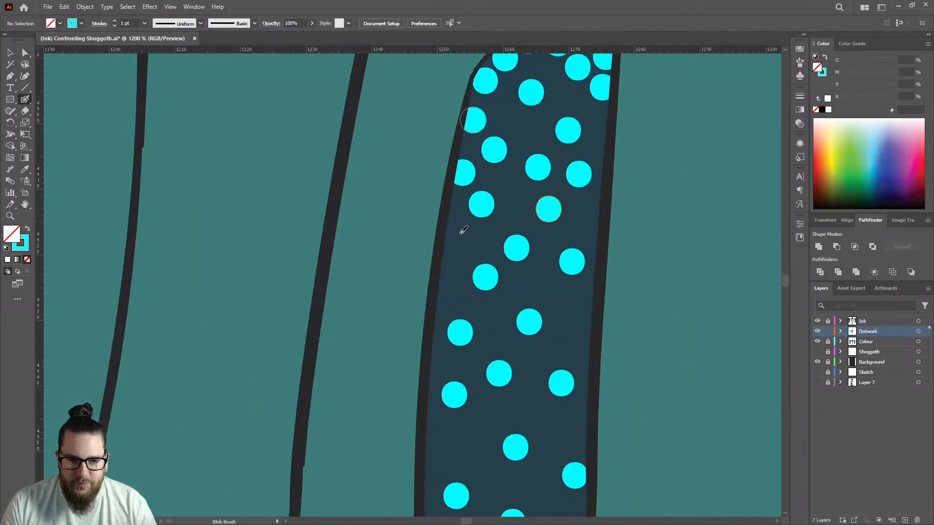
pyautogui.scroll(-4, 511, 184)
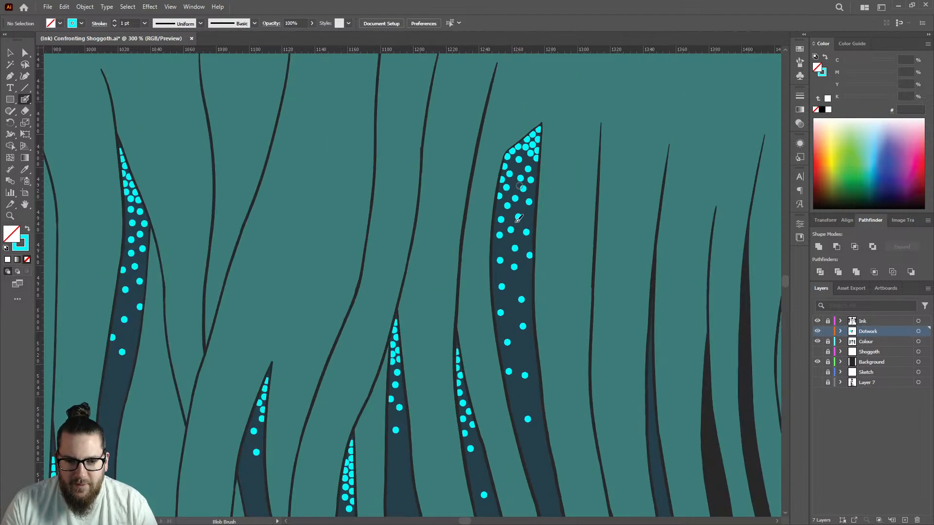
pyautogui.scroll(-5, 547, 198)
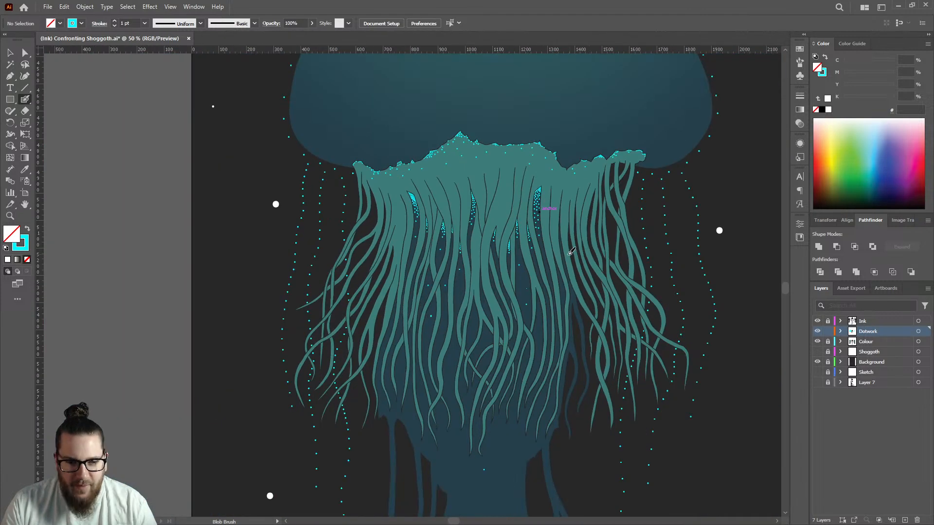
# Step: Add three spaced cyan dots to the sparse lower dotwork of the wide left-hand gap
pyautogui.scroll(5, 558, 248)
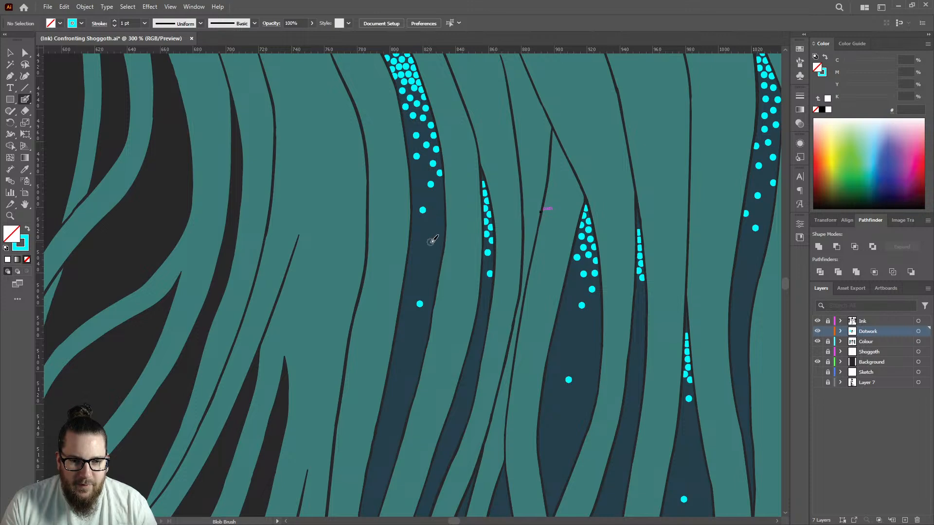
pyautogui.click(437, 207)
pyautogui.click(419, 174)
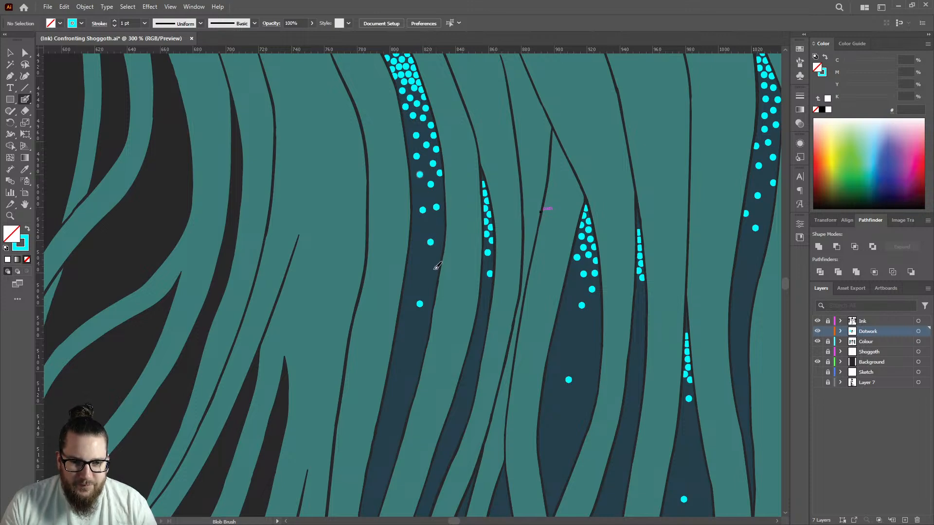
pyautogui.scroll(-5, 427, 271)
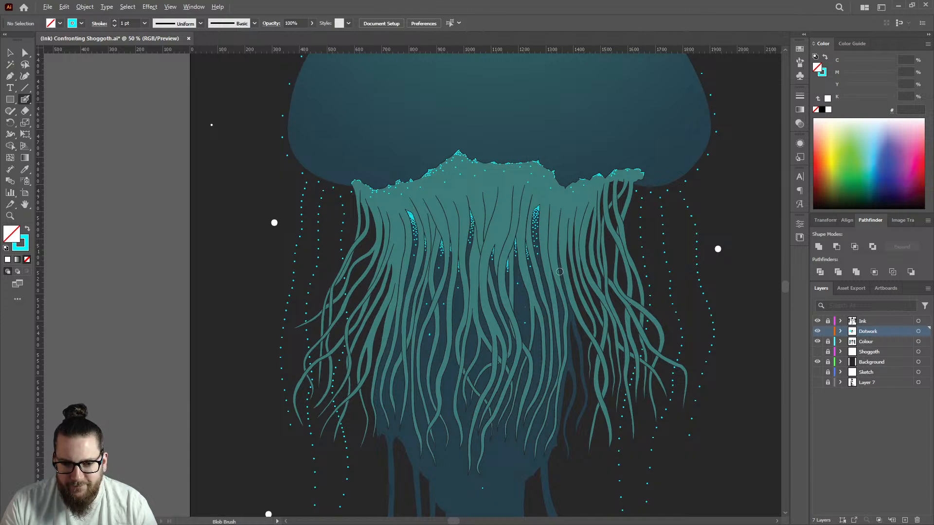
# Step: Extend the fade in the pointed gap two left of the wide right-hand gap, covering the tiny stray dot with a full-size one
pyautogui.scroll(5, 562, 270)
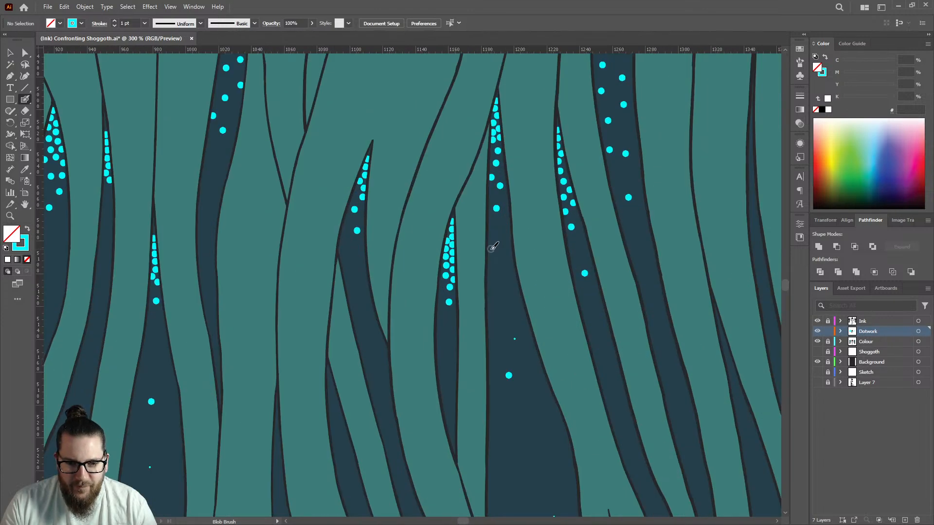
pyautogui.scroll(3, 517, 331)
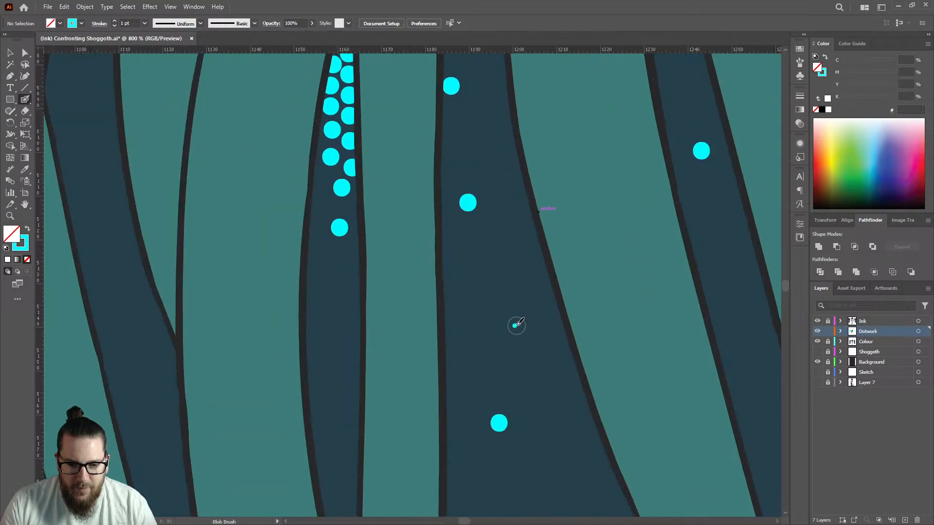
pyautogui.scroll(-4, 515, 314)
pyautogui.scroll(3, 515, 262)
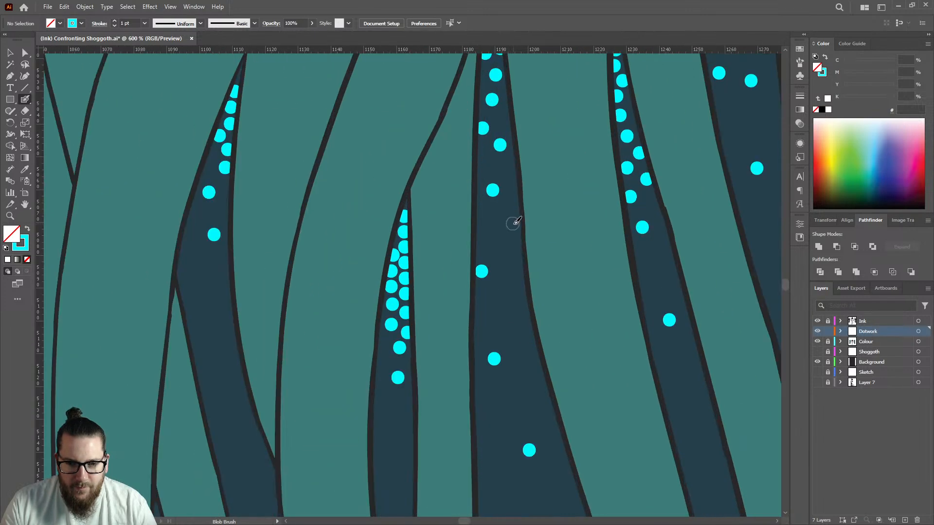
pyautogui.scroll(-7, 478, 259)
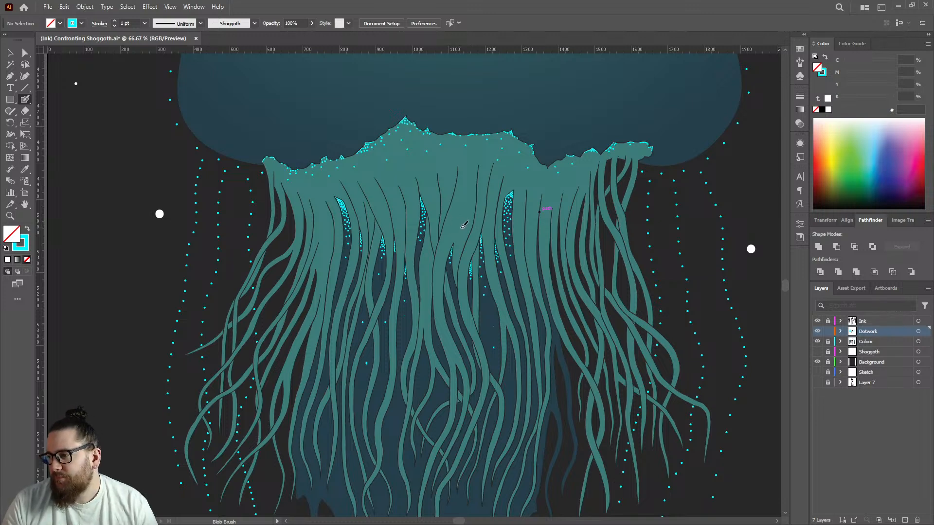
# Step: Fill the bare spots along both edges of the wide right-hand gap's middle section with more cyan dots
pyautogui.scroll(7, 516, 227)
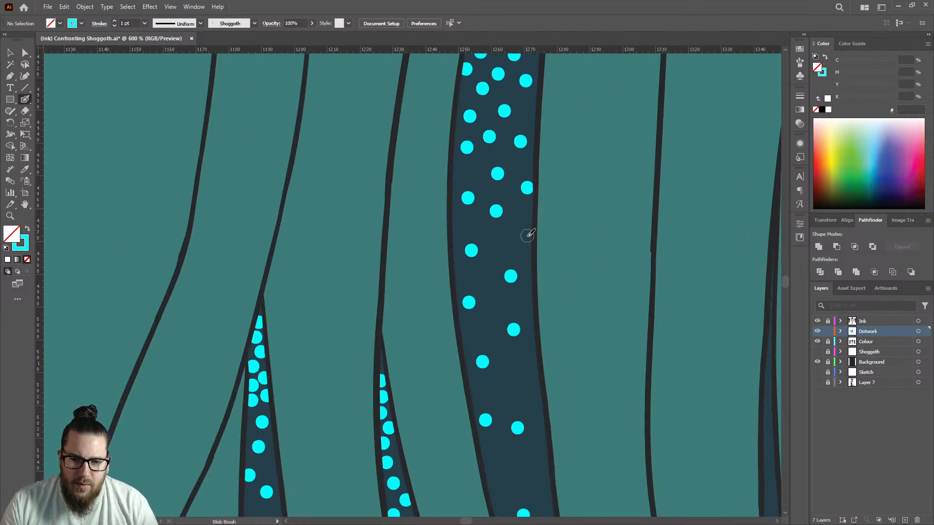
pyautogui.scroll(-5, 535, 223)
pyautogui.scroll(5, 506, 211)
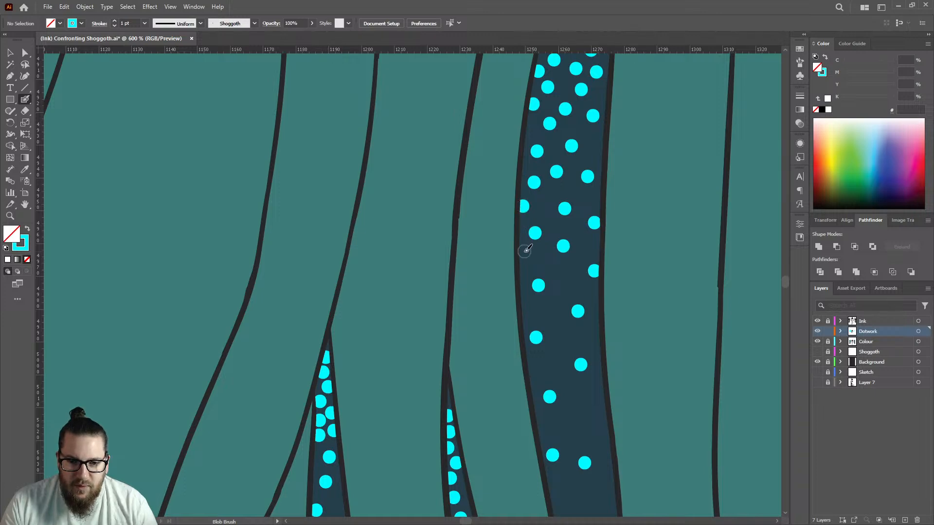
pyautogui.scroll(-6, 524, 255)
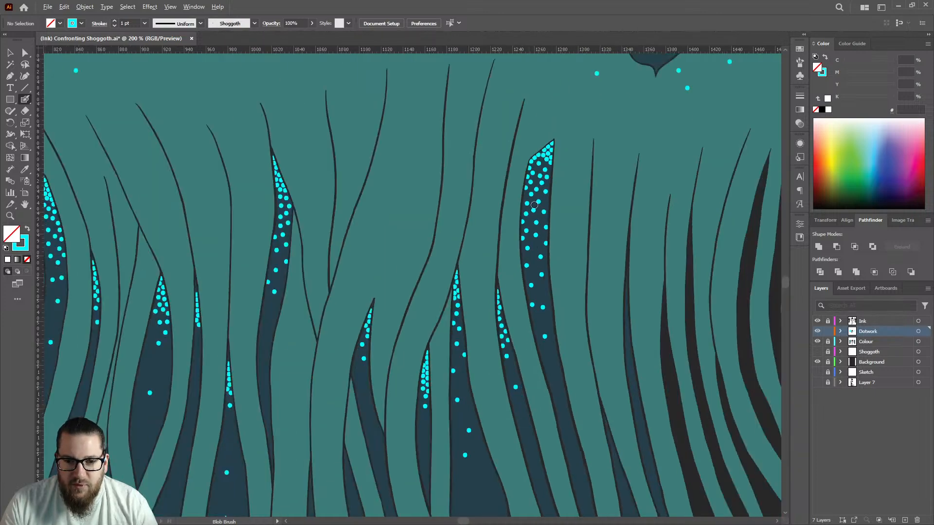
# Step: Fill the tip of the thin dark gap right of the wide right-hand gap with a single column of seven cyan dots
pyautogui.scroll(7, 570, 297)
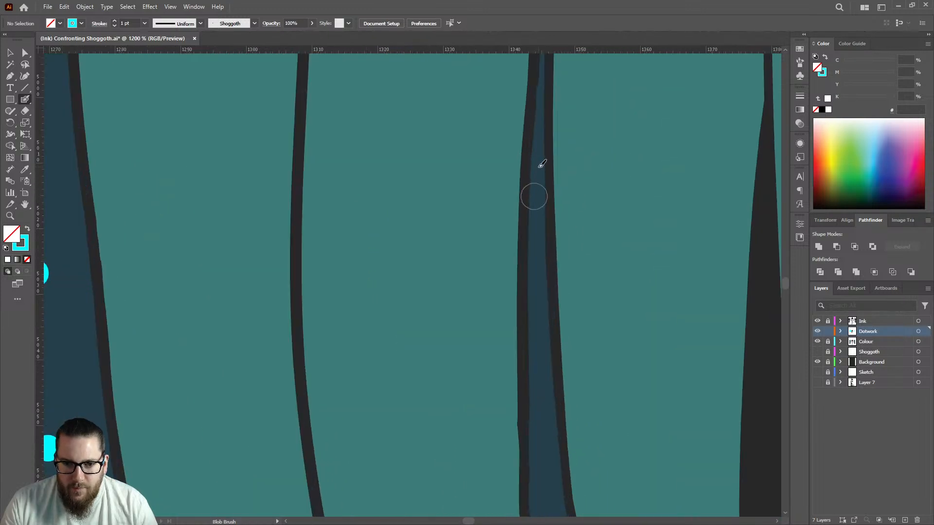
pyautogui.click(539, 128)
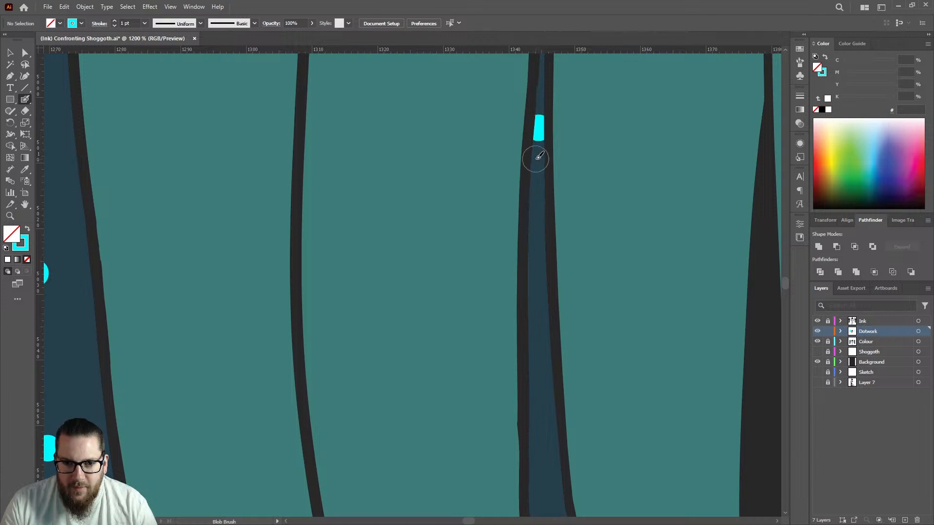
pyautogui.click(538, 158)
pyautogui.click(537, 194)
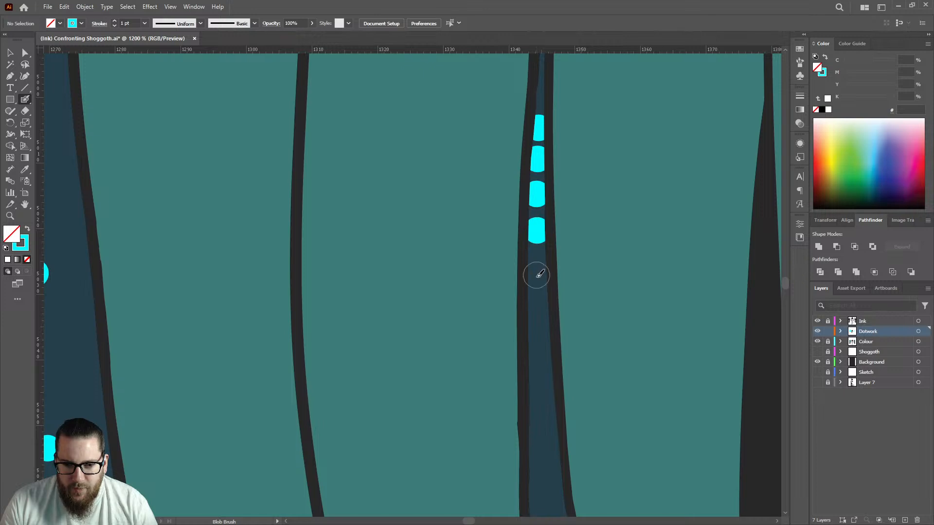
pyautogui.click(537, 269)
pyautogui.scroll(-4, 540, 269)
pyautogui.scroll(3, 568, 271)
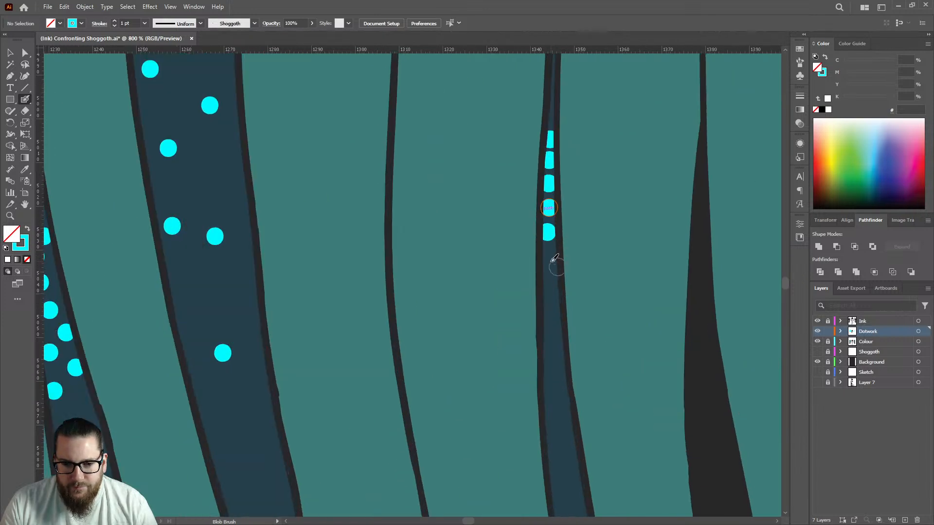
pyautogui.click(559, 268)
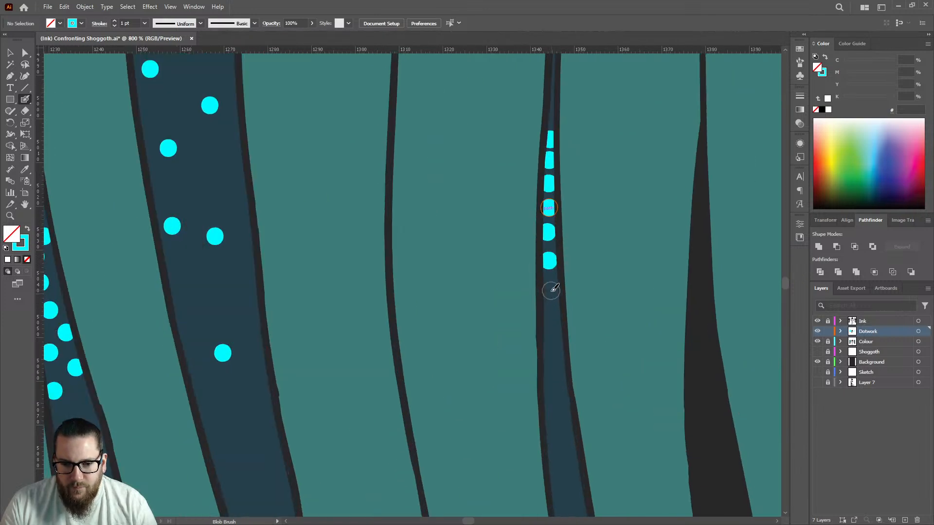
pyautogui.click(550, 292)
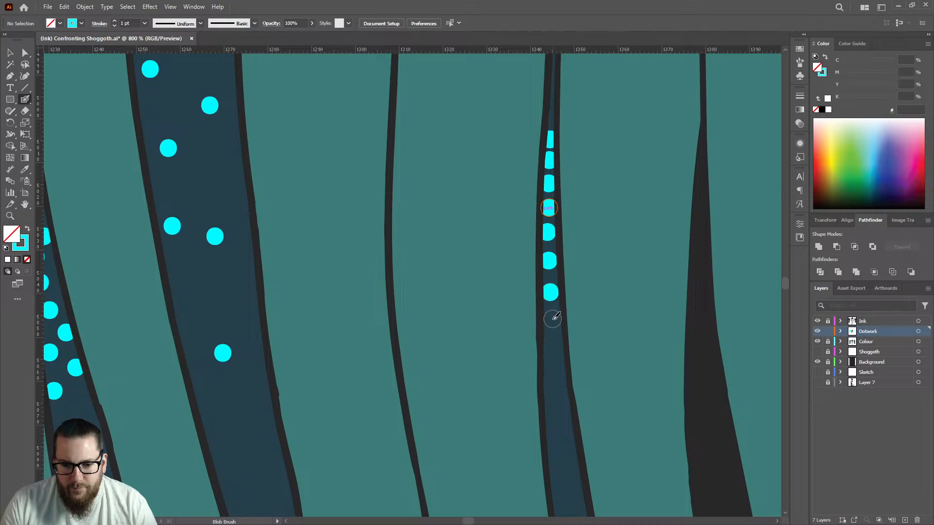
pyautogui.scroll(-7, 558, 317)
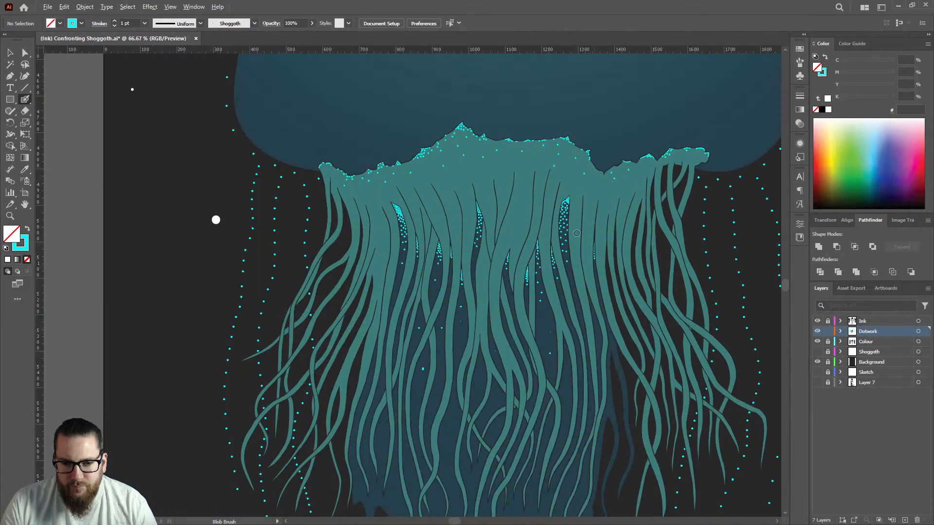
# Step: Fade out the dotwork in the short pointed gap right of the middle gap and in the densely dotted gap beside it
pyautogui.scroll(7, 511, 271)
pyautogui.click(472, 284)
pyautogui.scroll(-5, 501, 316)
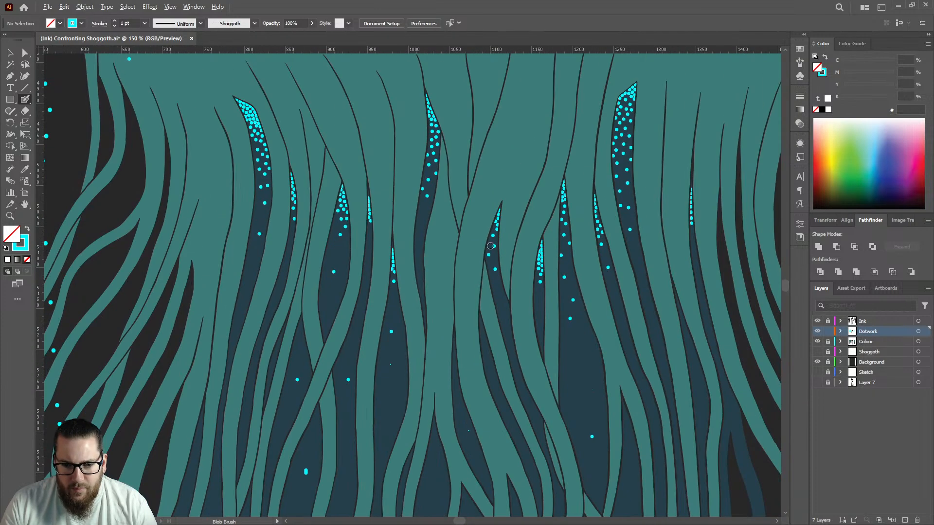
pyautogui.scroll(4, 522, 294)
pyautogui.click(517, 291)
pyautogui.scroll(-5, 528, 301)
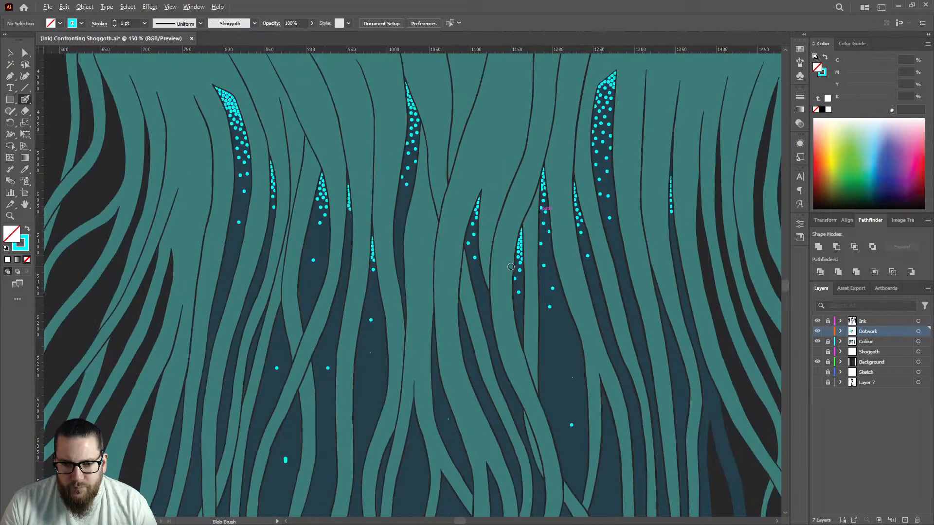
# Step: Extend the middle gap's fade downward with two widely spaced cyan dots, redoing the lower one slightly further right
pyautogui.scroll(5, 461, 234)
pyautogui.click(472, 259)
pyautogui.click(460, 314)
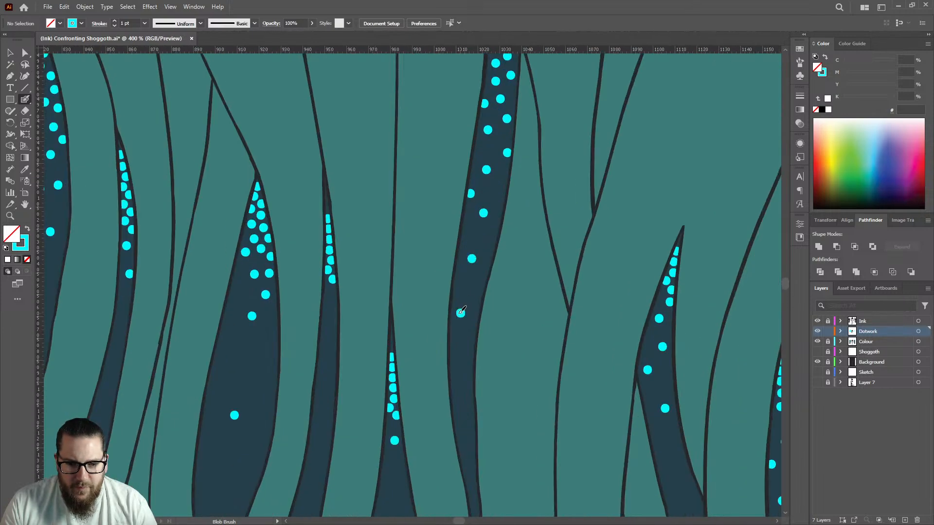
pyautogui.hotkey('ctrl', 'z')
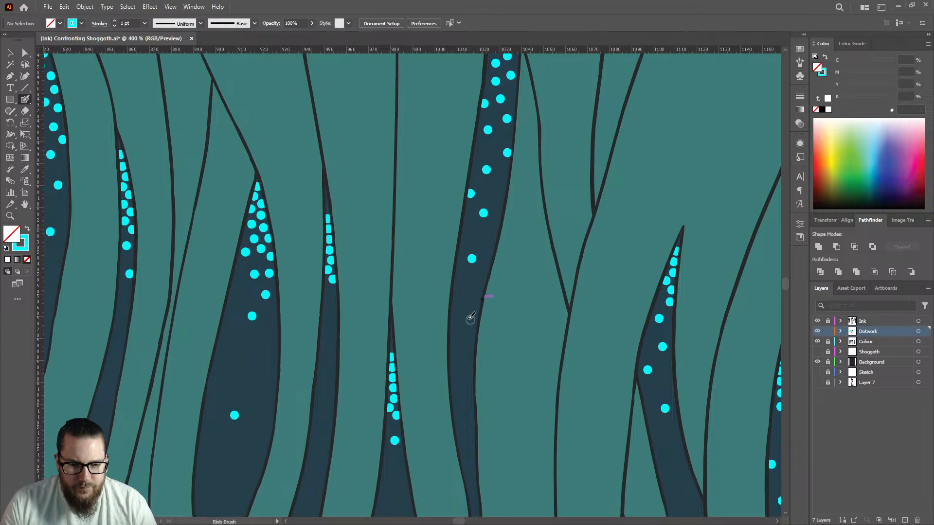
pyautogui.click(464, 317)
pyautogui.scroll(-4, 510, 258)
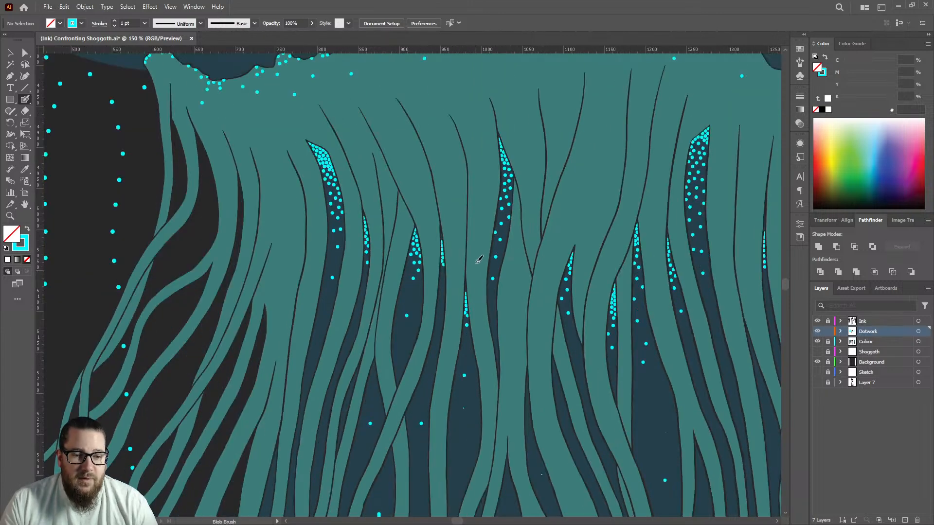
# Step: Cover the tiny stray dots in the lower dark gaps with full-size cyan dots, and review the whole artwork
pyautogui.scroll(-3, 458, 269)
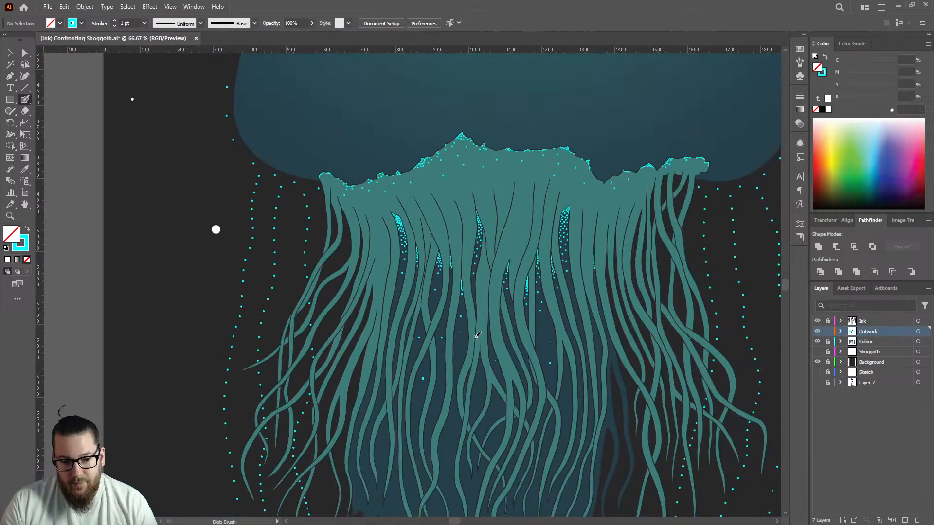
pyautogui.scroll(3, 461, 348)
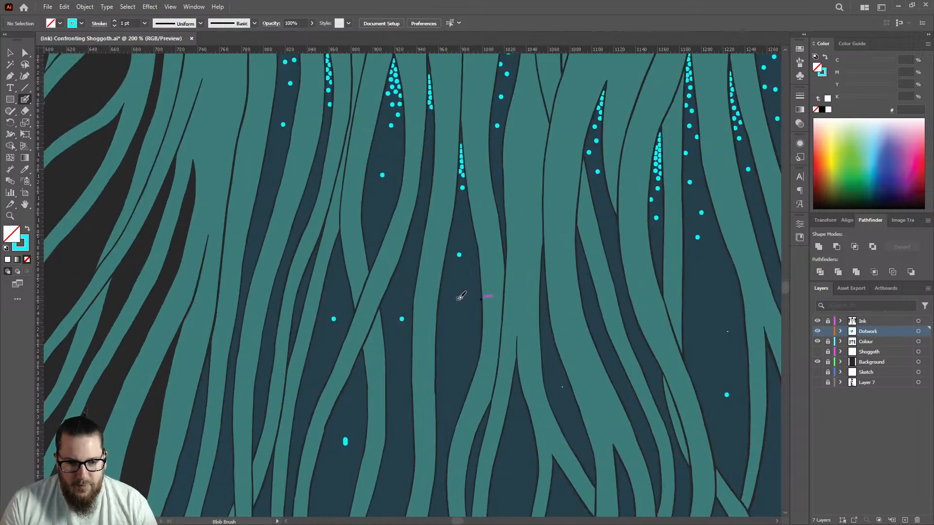
pyautogui.scroll(-1, 563, 385)
pyautogui.scroll(2, 558, 369)
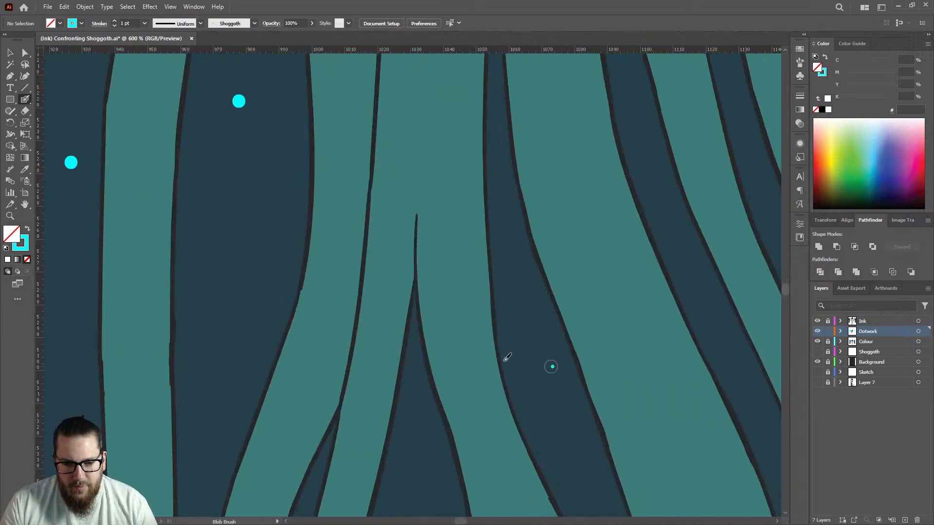
pyautogui.scroll(-3, 514, 319)
pyautogui.scroll(4, 535, 319)
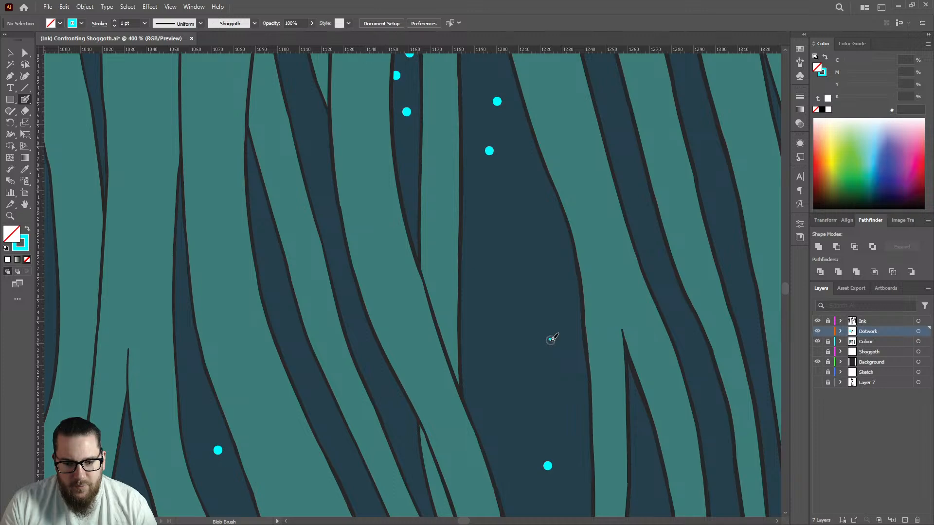
pyautogui.scroll(-6, 478, 313)
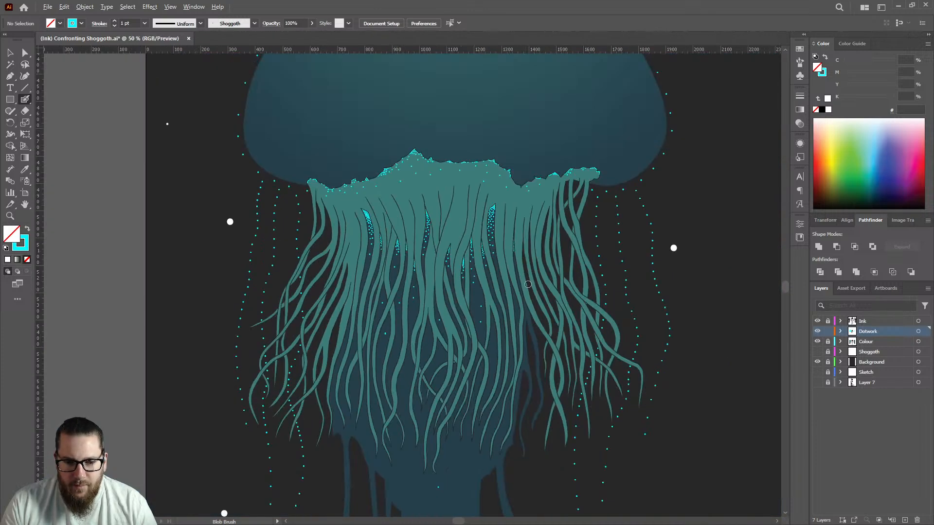
pyautogui.scroll(-3, 273, 260)
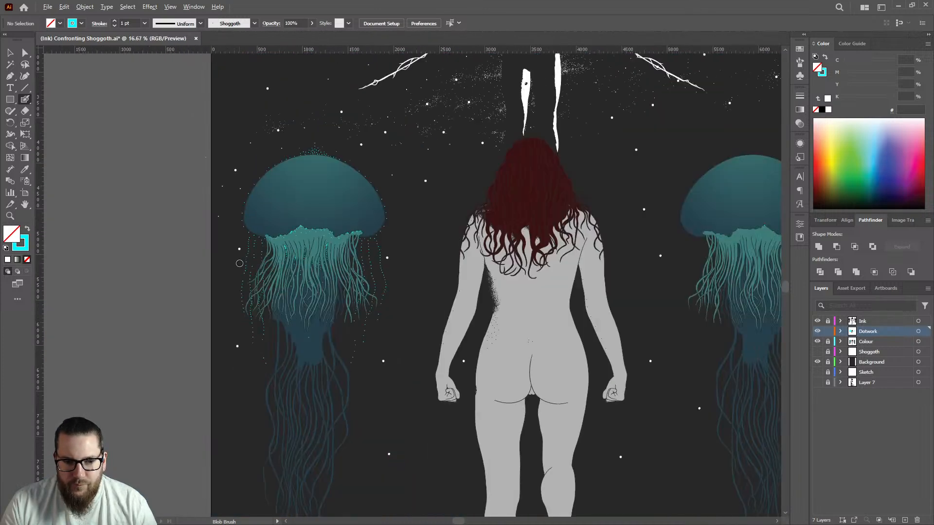
pyautogui.scroll(-1, 443, 269)
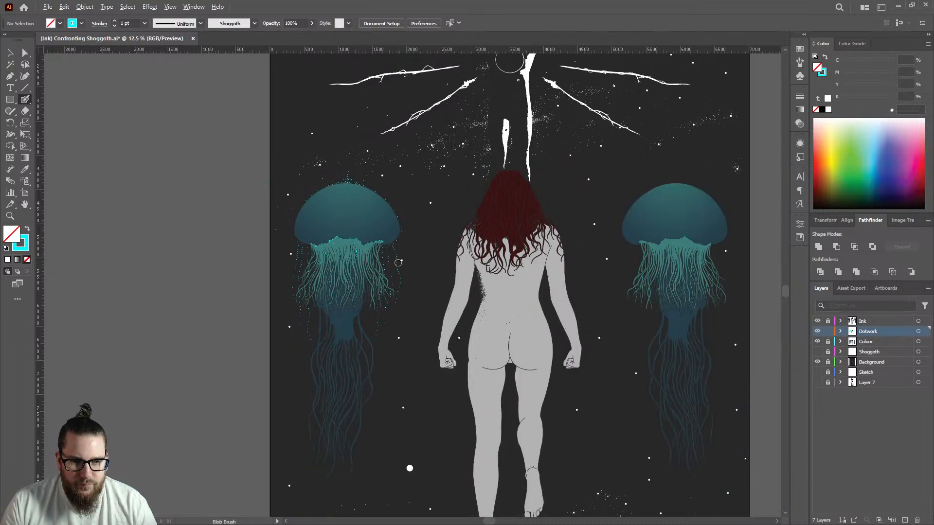
# Step: Bring the right-hand jellyfish creature into view and save the artwork
pyautogui.scroll(-1, 398, 263)
pyautogui.scroll(2, 502, 270)
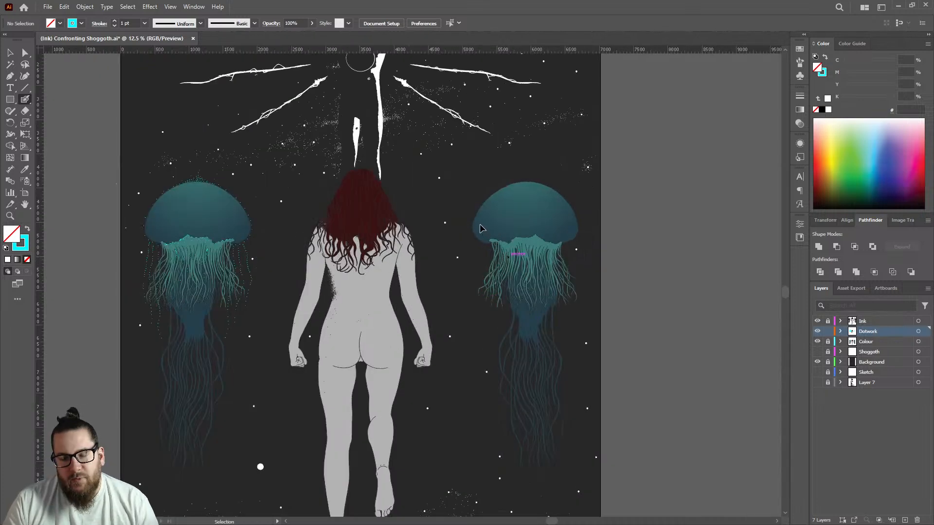
pyautogui.hotkey('ctrl', 's')
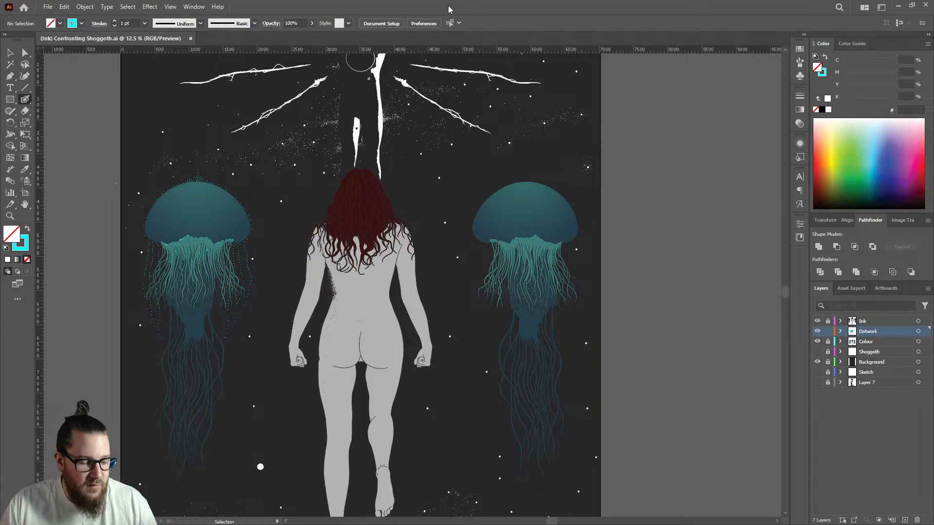
# Step: Place a cyan dot inside the first pointed peak at the left end of the right-hand creature's tentacle frill
pyautogui.scroll(4, 552, 225)
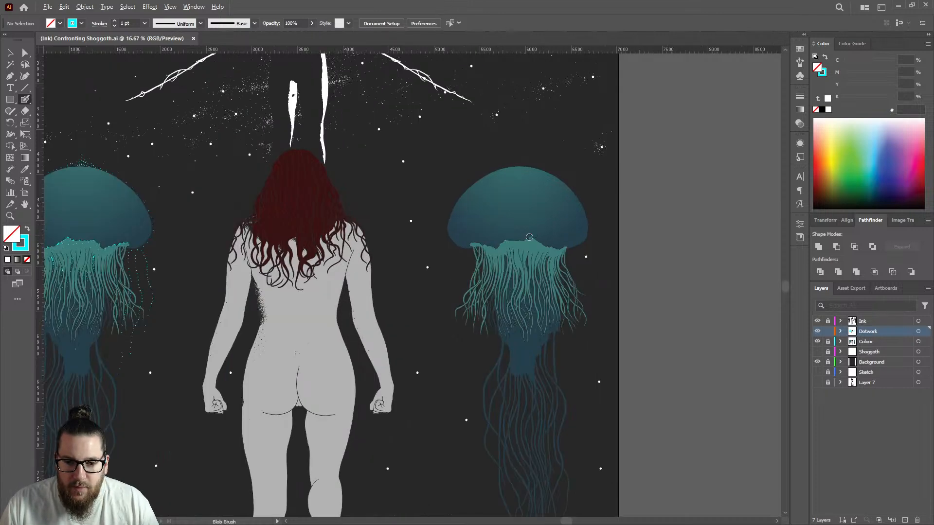
pyautogui.scroll(7, 360, 258)
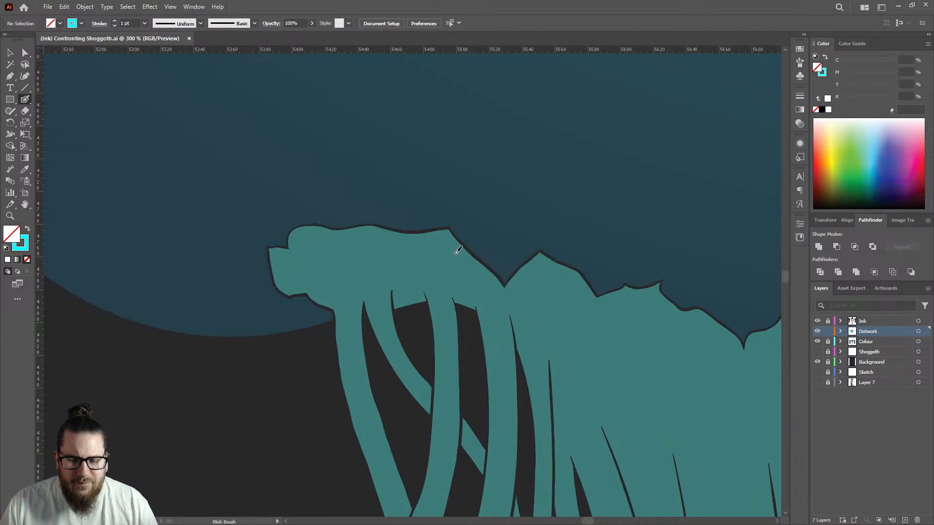
pyautogui.scroll(5, 466, 268)
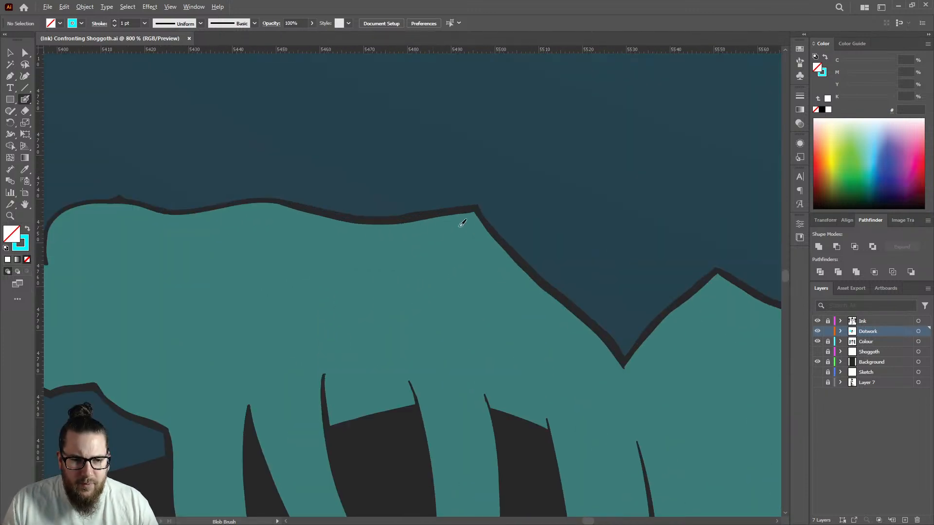
pyautogui.click(470, 217)
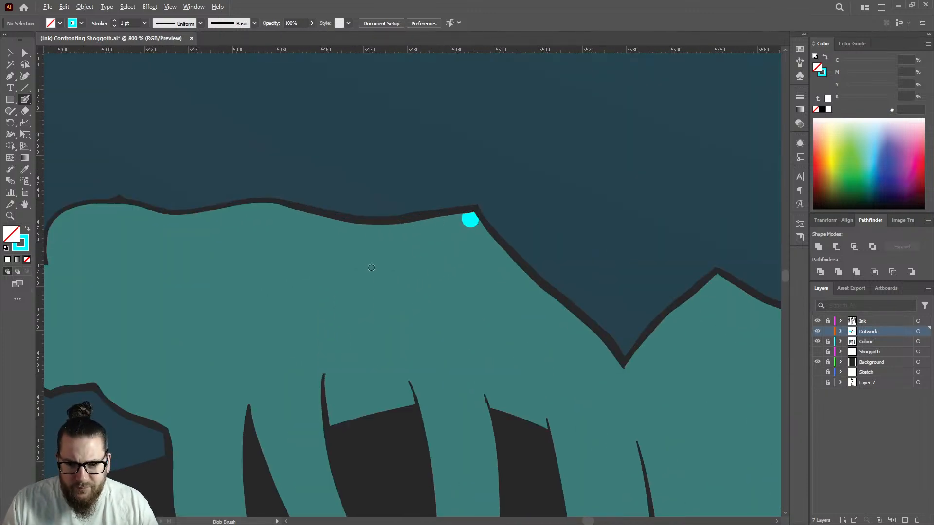
# Step: Line the inside edge of the frill's left corner and first rounded bump with seven cyan dots
pyautogui.scroll(-2, 442, 264)
pyautogui.scroll(4, 187, 237)
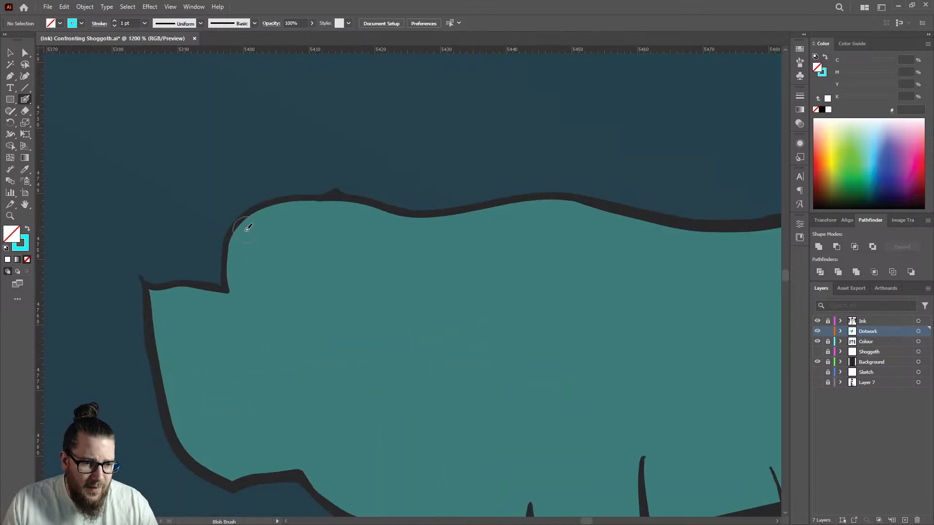
pyautogui.click(244, 233)
pyautogui.click(162, 301)
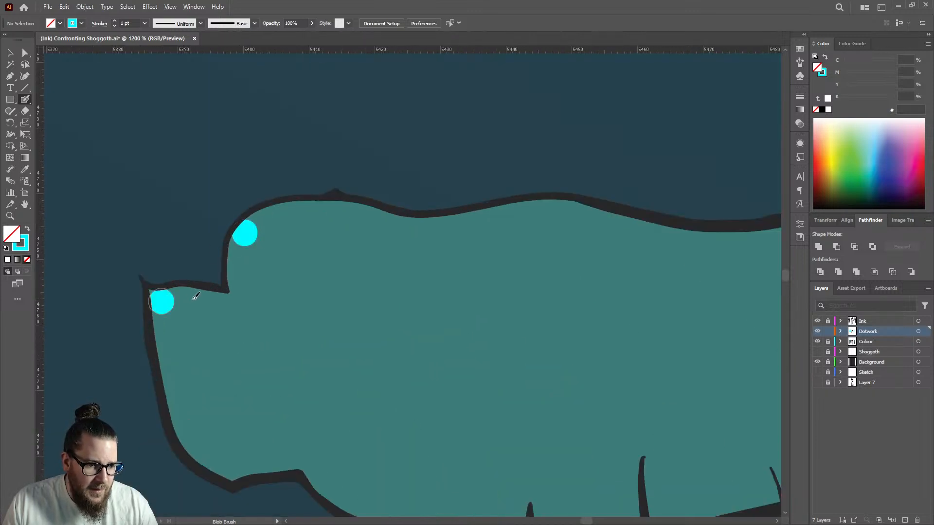
pyautogui.click(238, 274)
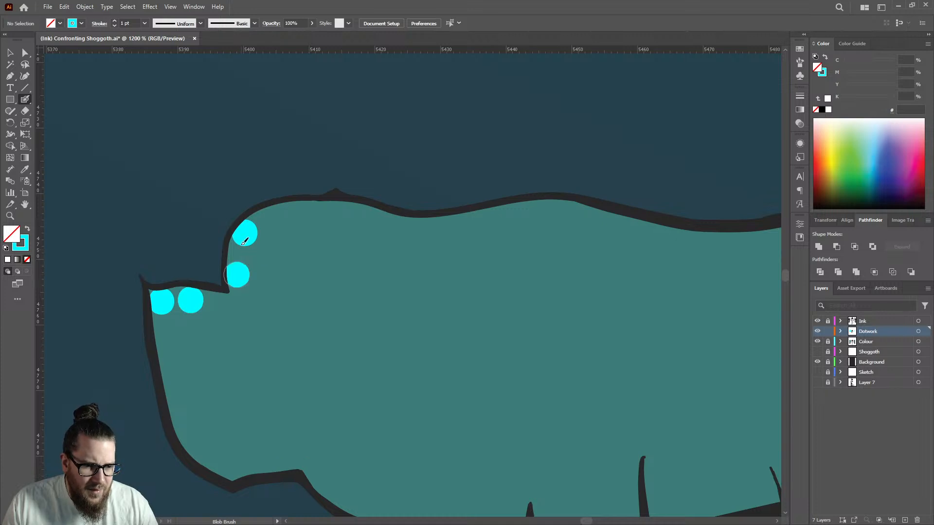
pyautogui.click(280, 215)
pyautogui.click(324, 211)
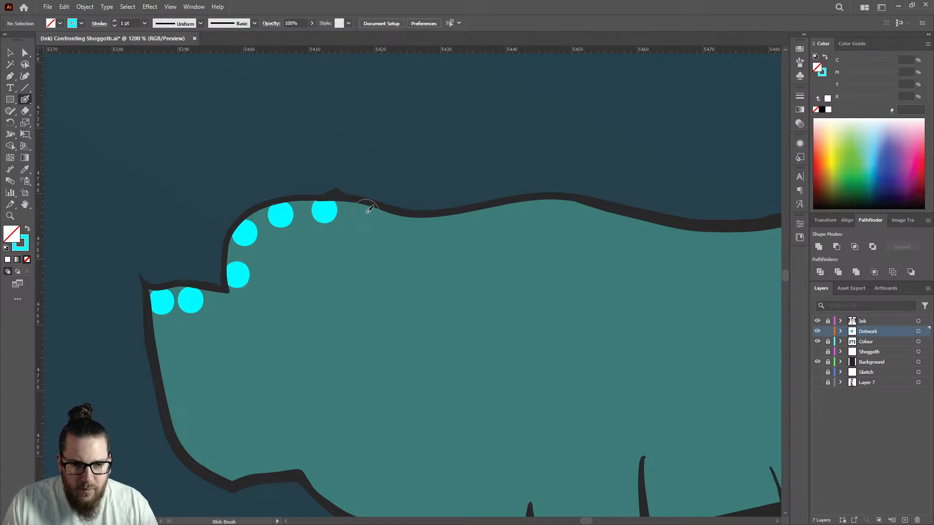
pyautogui.click(363, 216)
# Step: Place three neighbouring cyan dots beneath the crest of the frill's second rounded bump
pyautogui.click(572, 212)
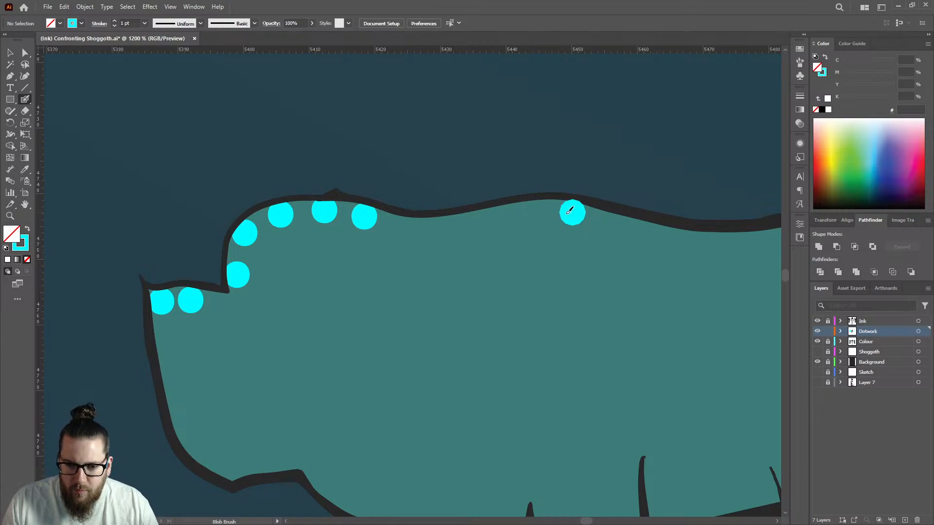
pyautogui.click(543, 210)
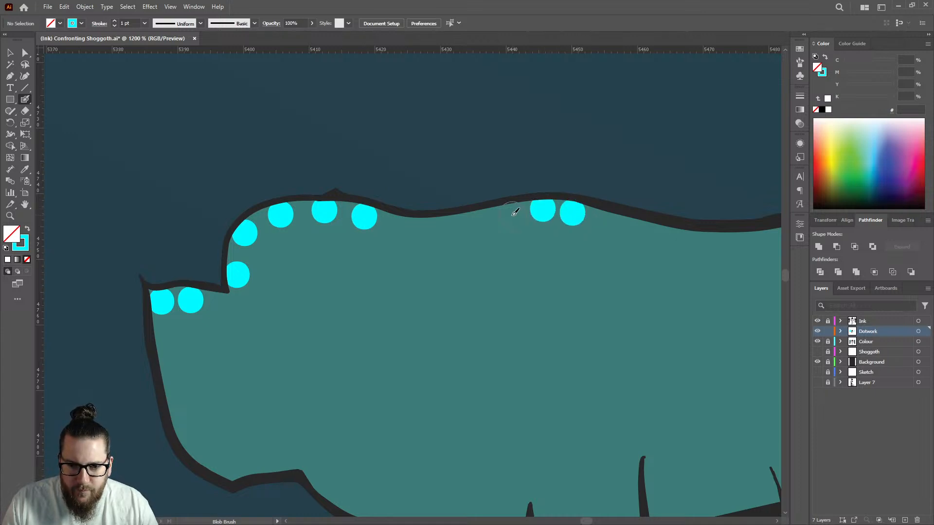
pyautogui.click(510, 210)
# Step: Extend the dotwork from the first peak with two cyan dots along each side of its outline
pyautogui.scroll(-8, 313, 225)
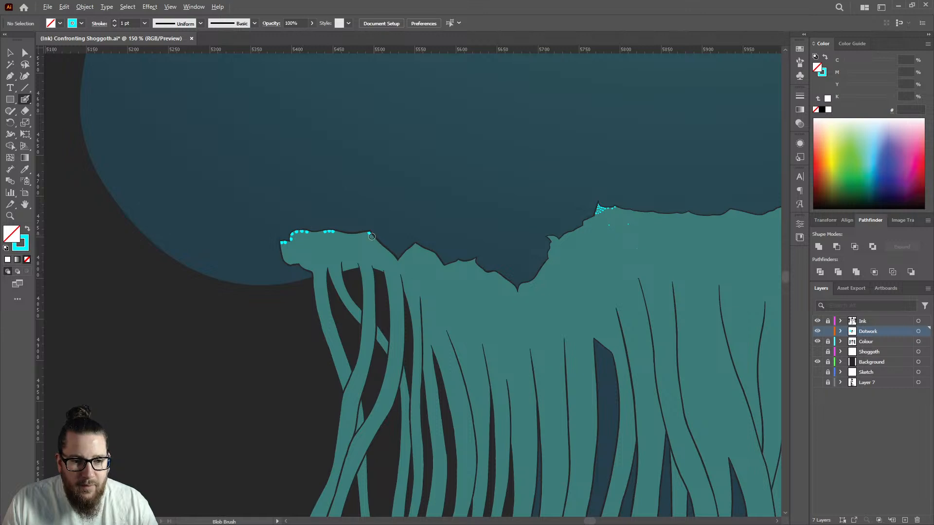
pyautogui.scroll(10, 373, 235)
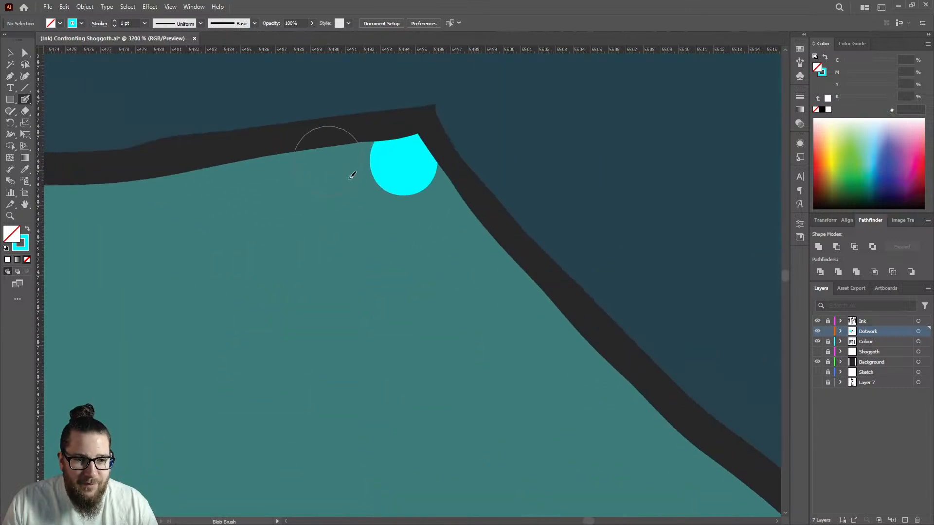
pyautogui.click(325, 166)
pyautogui.click(458, 216)
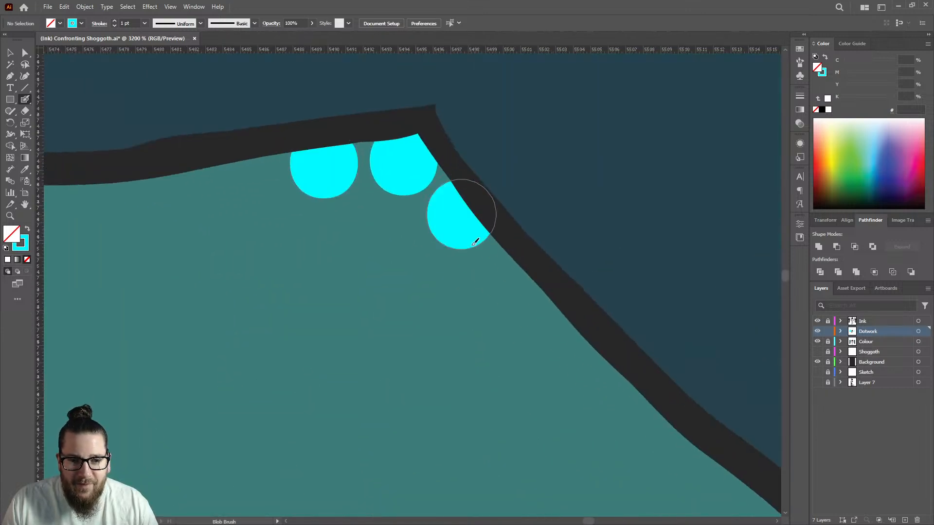
pyautogui.click(511, 277)
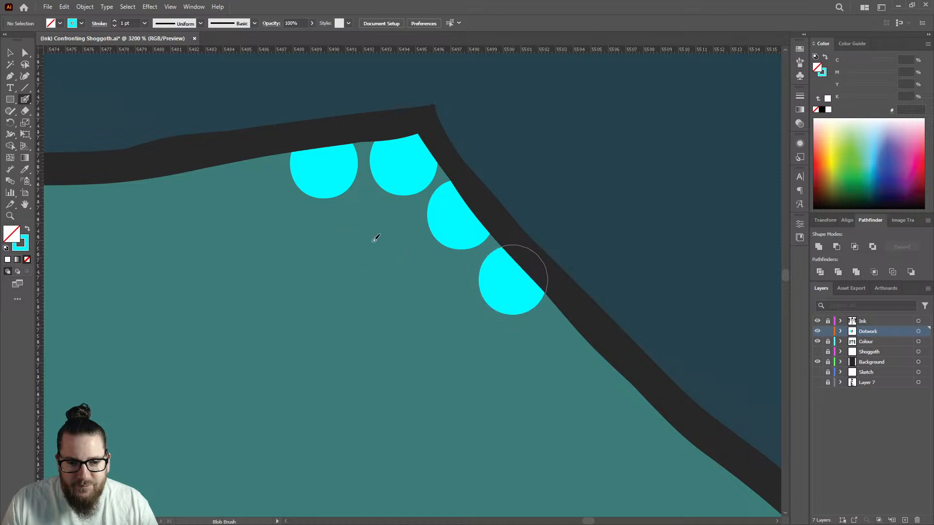
pyautogui.click(242, 174)
# Step: Continue the first peak's dot row two dots further left, then add a second-row dot beneath it and another down the right slope
pyautogui.scroll(-10, 242, 175)
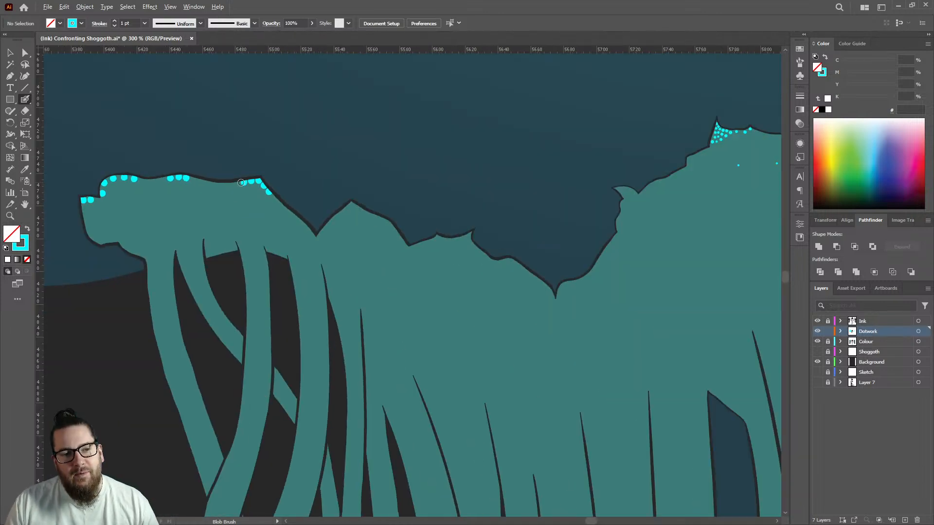
pyautogui.scroll(8, 206, 186)
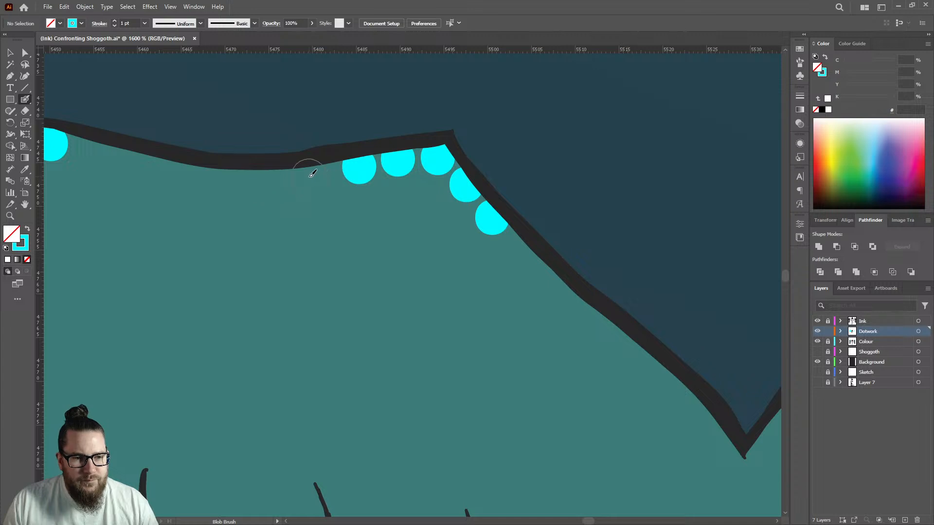
pyautogui.click(320, 171)
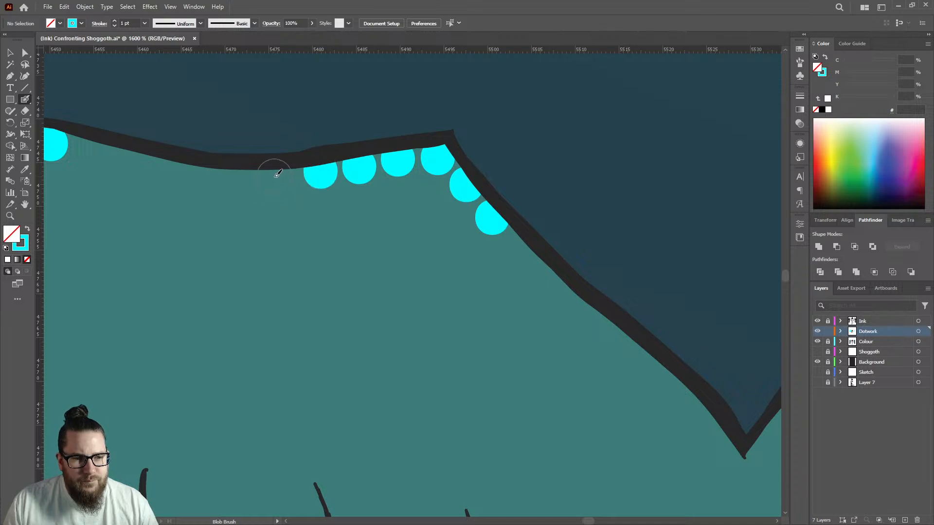
pyautogui.click(281, 176)
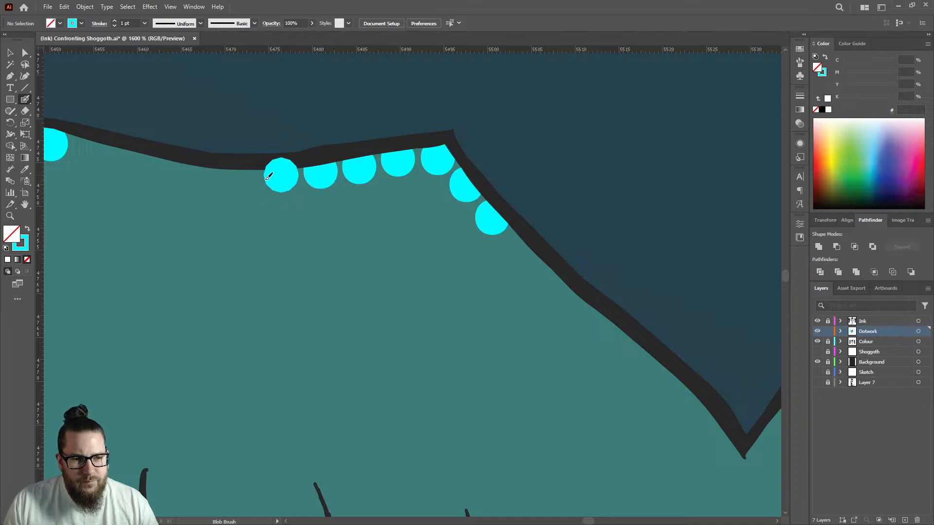
pyautogui.click(420, 197)
pyautogui.click(520, 247)
# Step: Line the second peak of the frill with four cyan dots from its tip down the left slope
pyautogui.scroll(-8, 490, 259)
pyautogui.scroll(8, 287, 175)
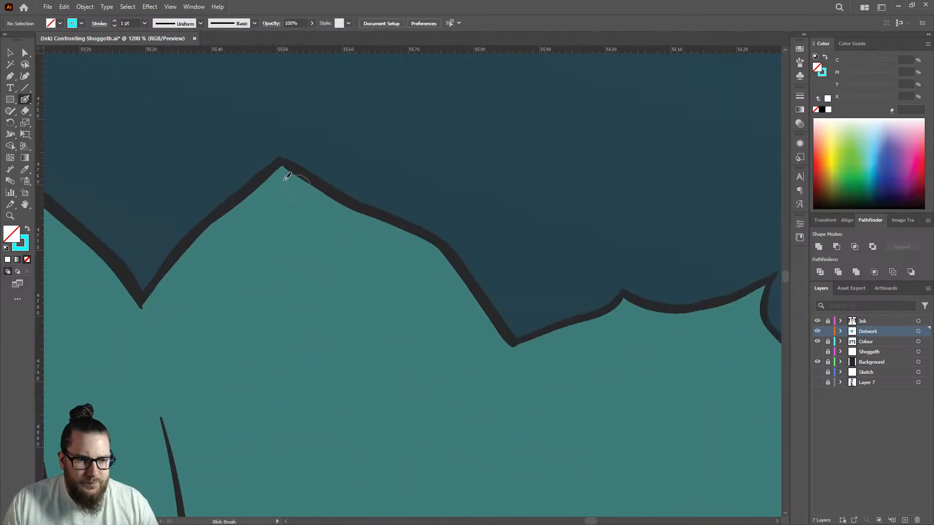
pyautogui.click(282, 177)
pyautogui.click(260, 194)
pyautogui.click(237, 216)
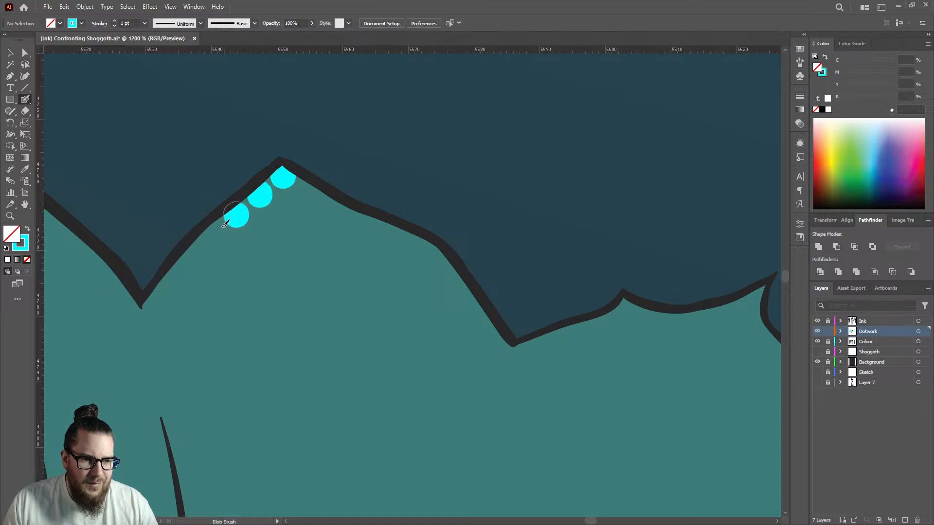
pyautogui.click(212, 234)
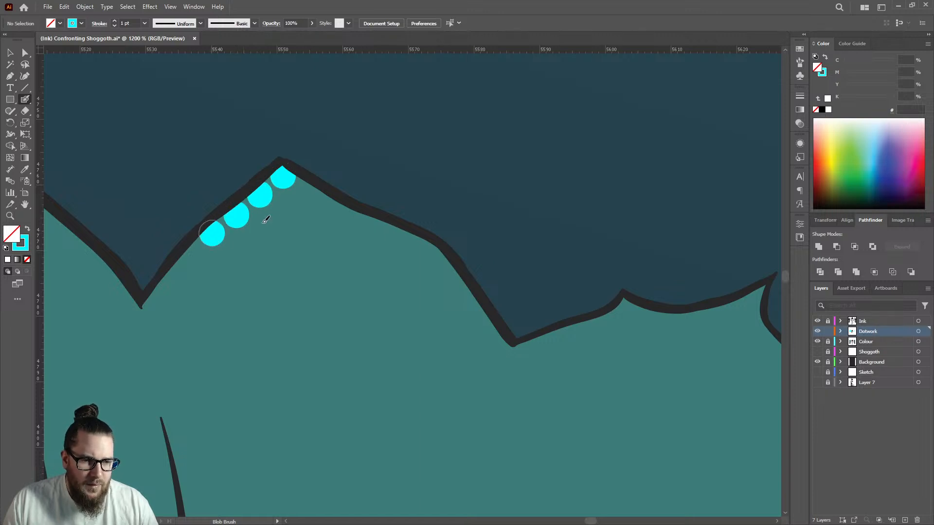
# Step: Run five cyan dots down the second peak's right slope and place one second-row dot beneath its tip
pyautogui.click(309, 193)
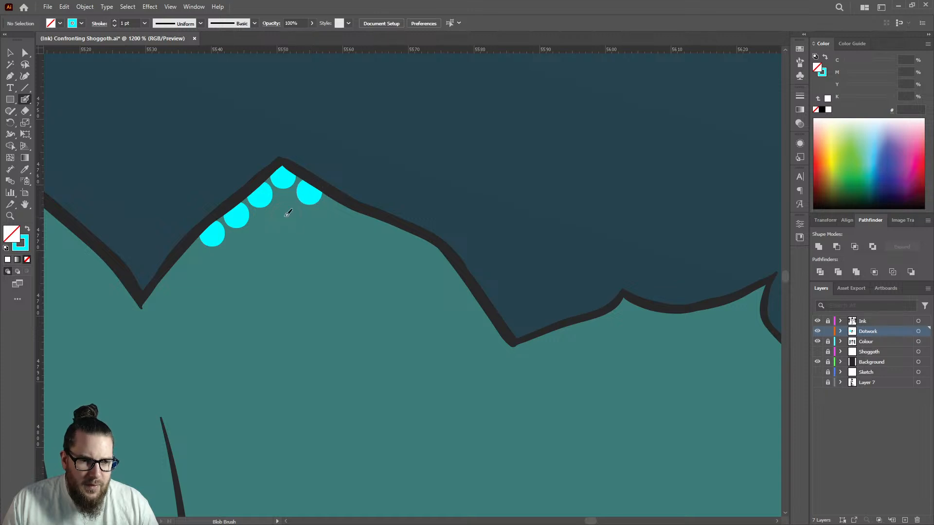
pyautogui.click(284, 212)
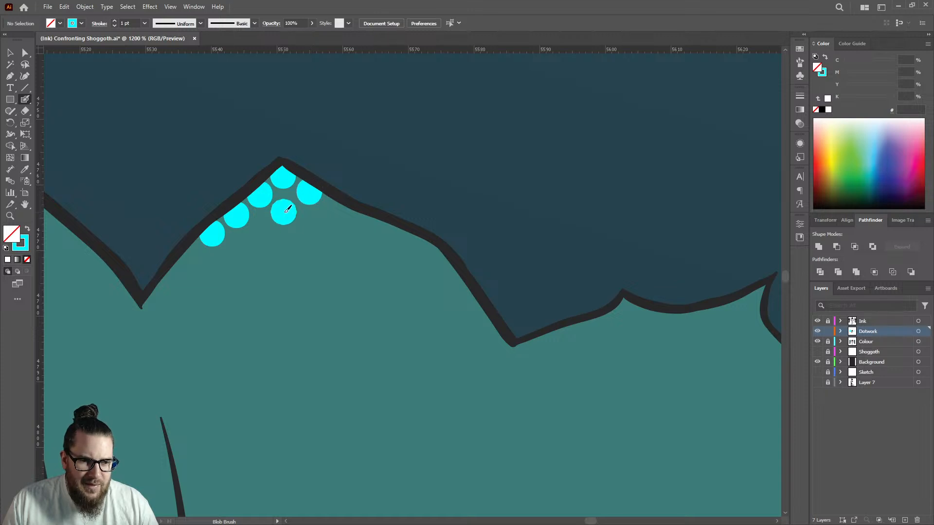
pyautogui.click(334, 211)
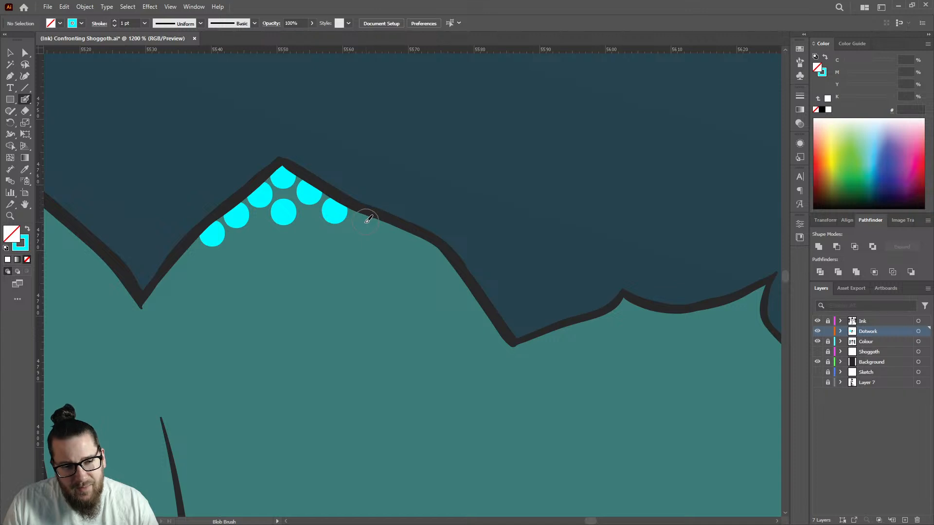
pyautogui.click(365, 224)
pyautogui.click(396, 237)
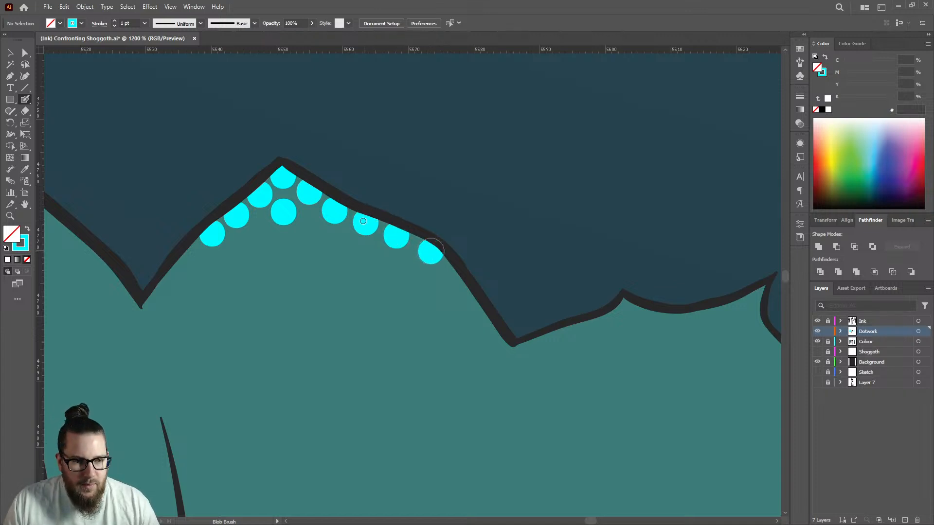
# Step: Place four cyan dots along the shallow dip between the next small peak and the sharp tip beside it
pyautogui.scroll(-3, 434, 248)
pyautogui.scroll(3, 417, 230)
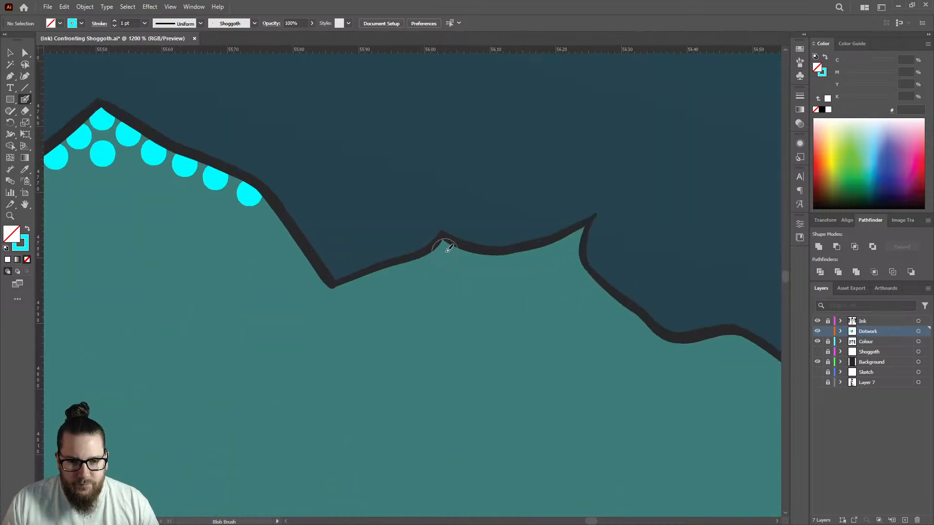
pyautogui.click(445, 251)
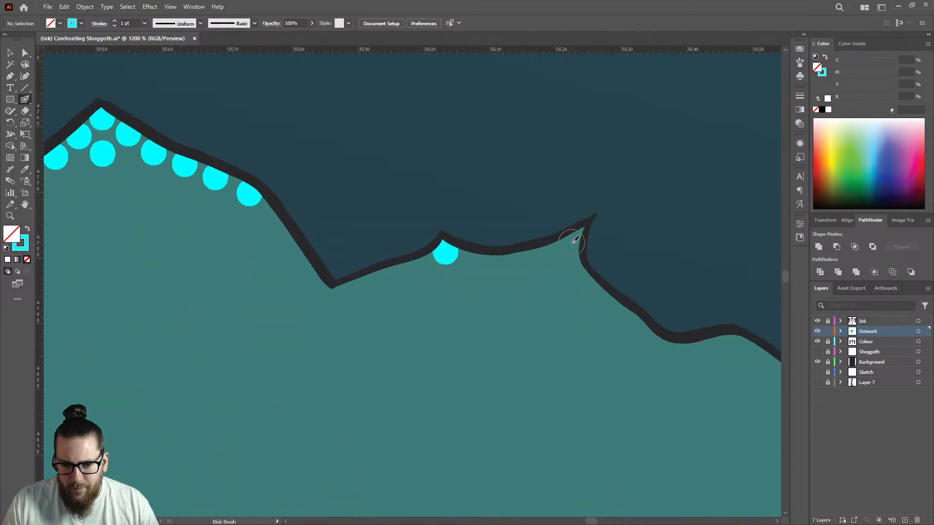
pyautogui.click(571, 243)
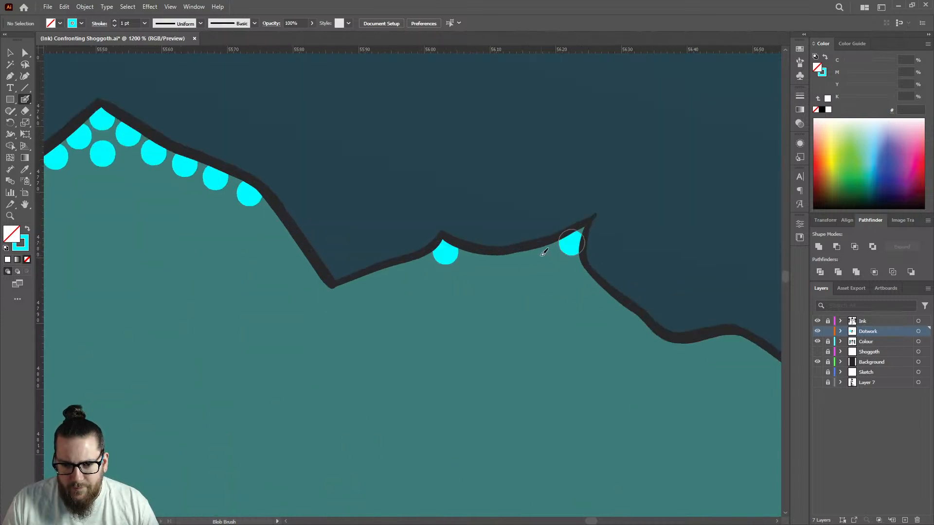
pyautogui.click(490, 263)
# Step: Line the low rounded bump right of the sharp tip with four cyan dots beneath its outline
pyautogui.scroll(-6, 427, 231)
pyautogui.scroll(5, 399, 245)
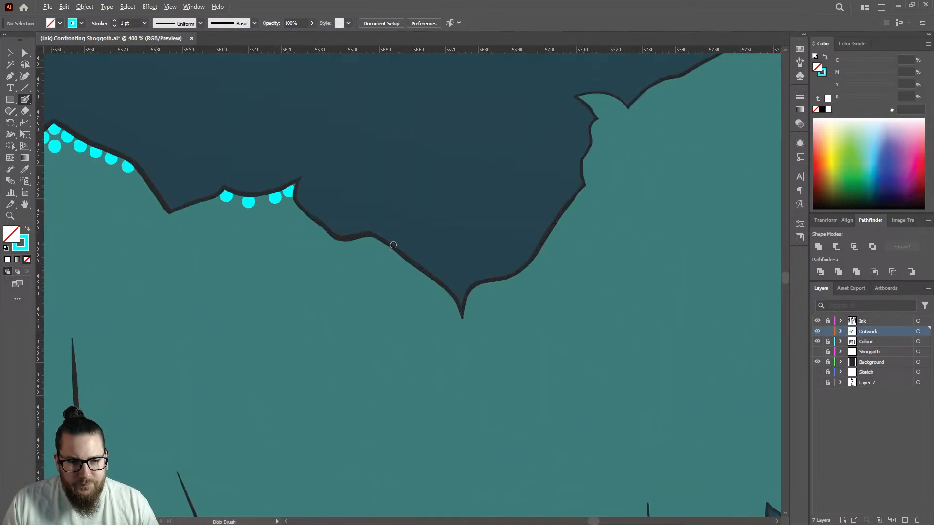
pyautogui.click(358, 237)
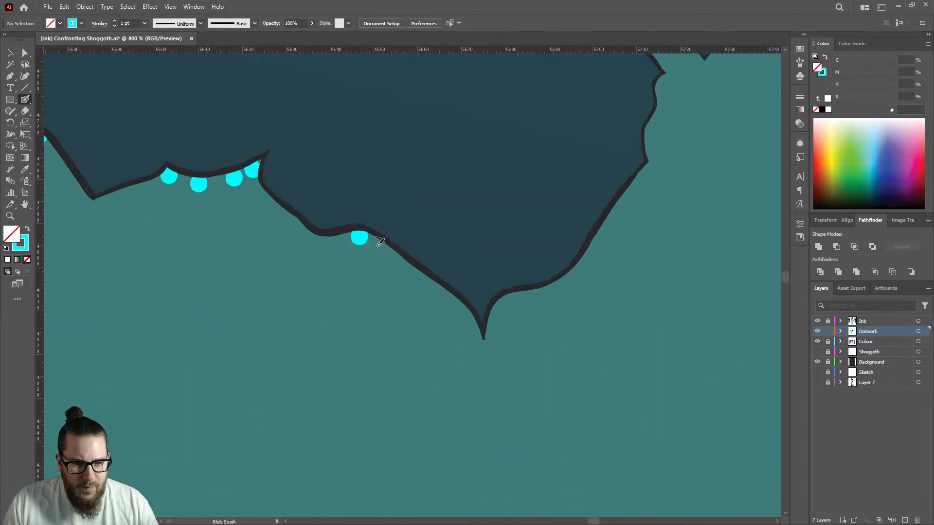
pyautogui.click(376, 246)
pyautogui.click(338, 239)
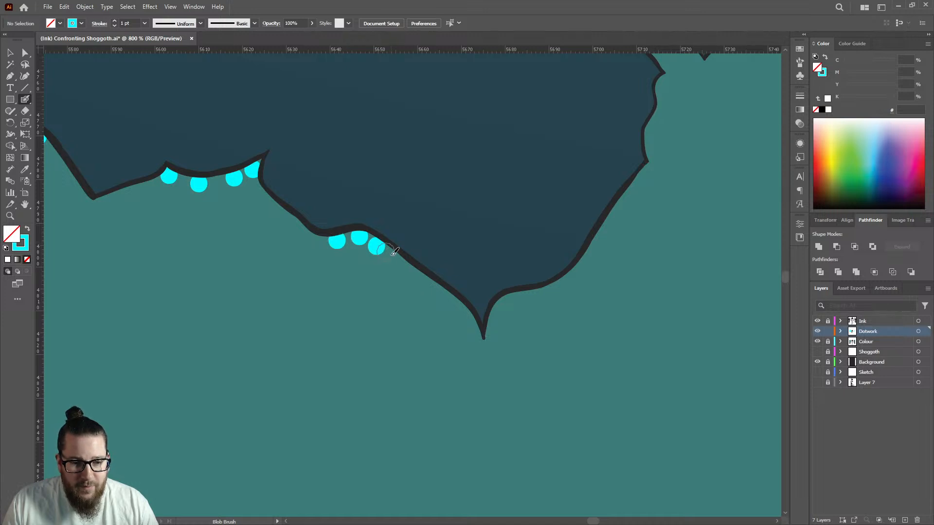
pyautogui.click(395, 256)
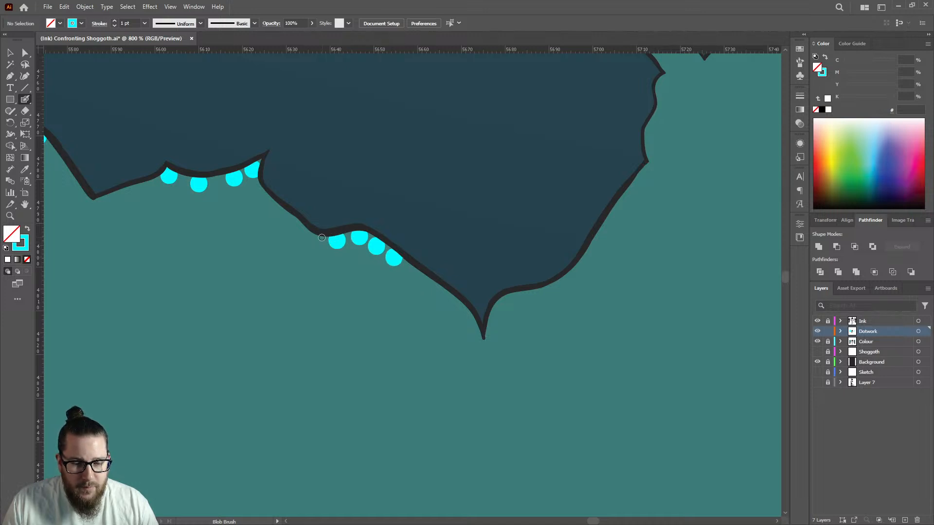
# Step: Place three cyan dots along the upper curve of the hooked frill tip beyond the downward spike
pyautogui.scroll(-2, 387, 199)
pyautogui.scroll(3, 444, 154)
pyautogui.moveTo(374, 208)
pyautogui.mouseDown()
pyautogui.moveTo(370, 228)
pyautogui.moveTo(380, 219)
pyautogui.mouseUp()
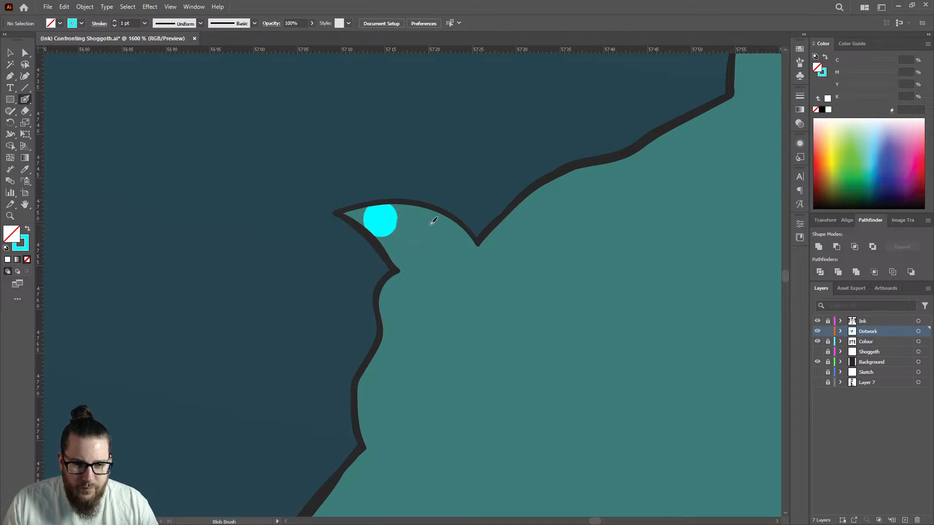
pyautogui.click(419, 223)
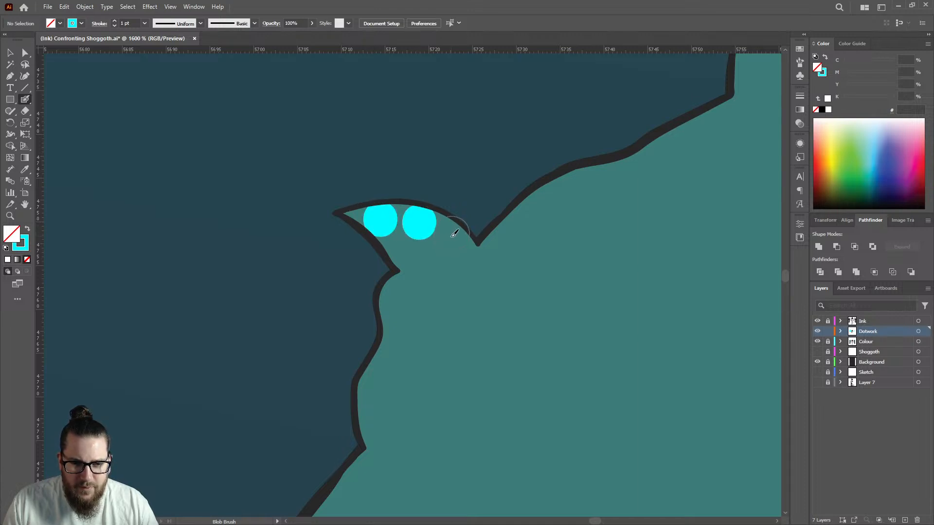
pyautogui.click(453, 240)
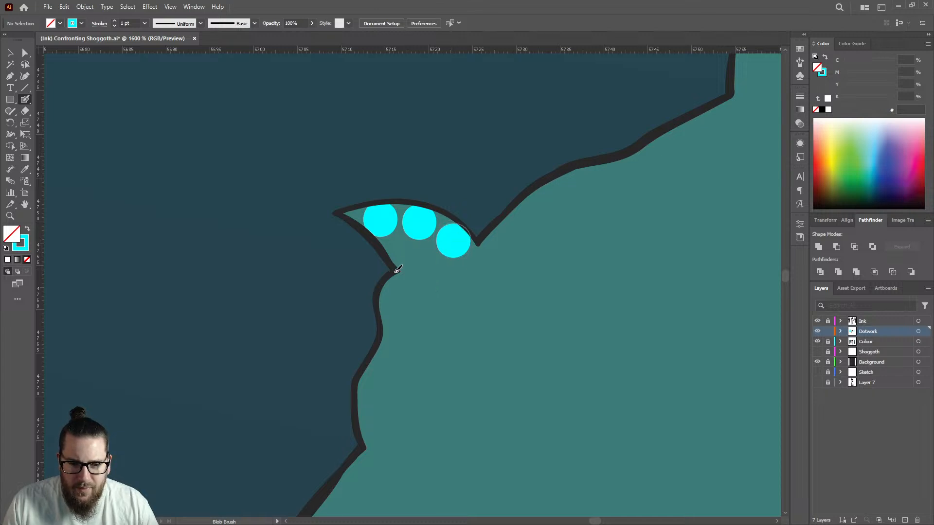
# Step: Add two cyan dots down the wavy edge below the hooked tip and one in the stepped corner further up the outline
pyautogui.click(395, 297)
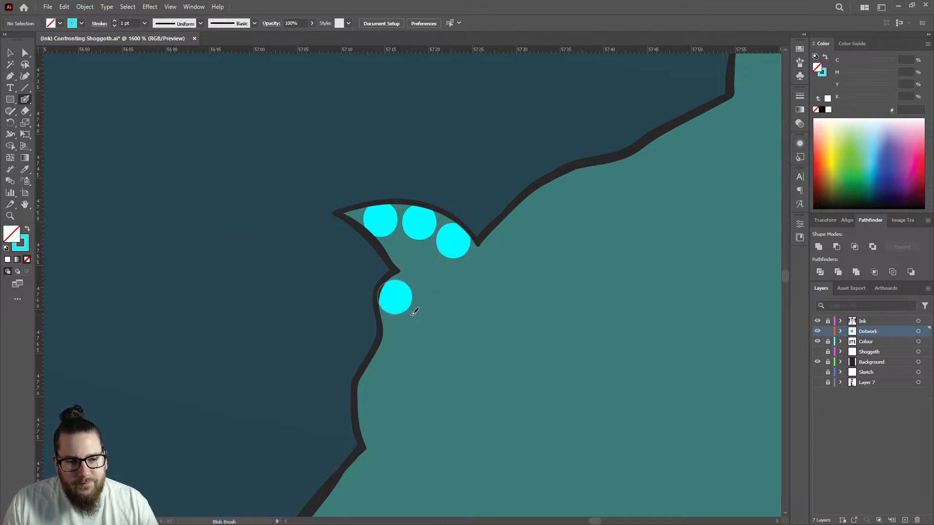
pyautogui.click(373, 385)
pyautogui.scroll(-5, 373, 385)
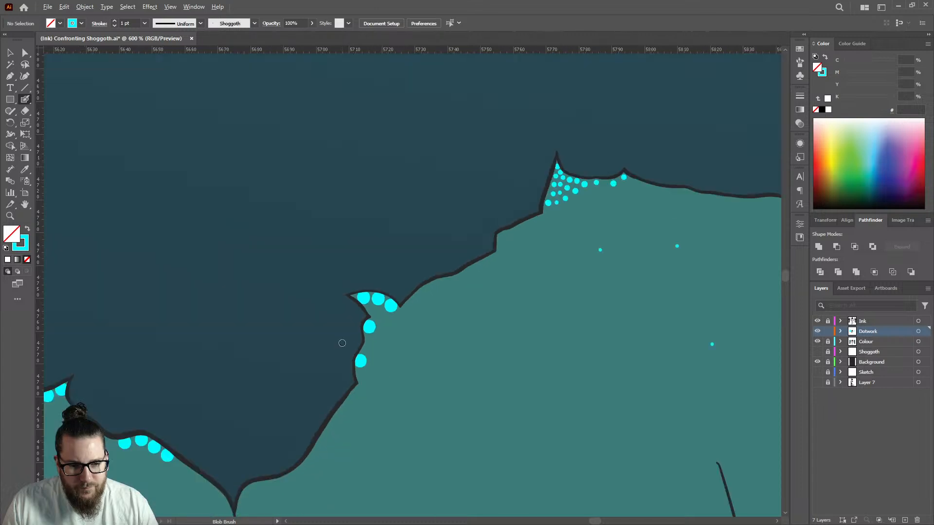
pyautogui.scroll(3, 512, 234)
pyautogui.click(486, 219)
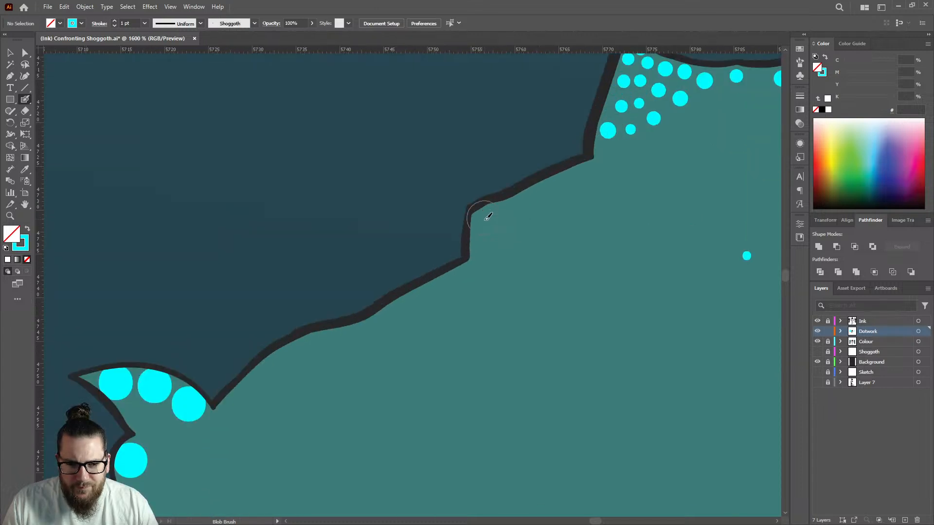
# Step: Delete the old small cyan dots clustered in the sharp peak and the stray ones scattered below it
pyautogui.scroll(-6, 445, 289)
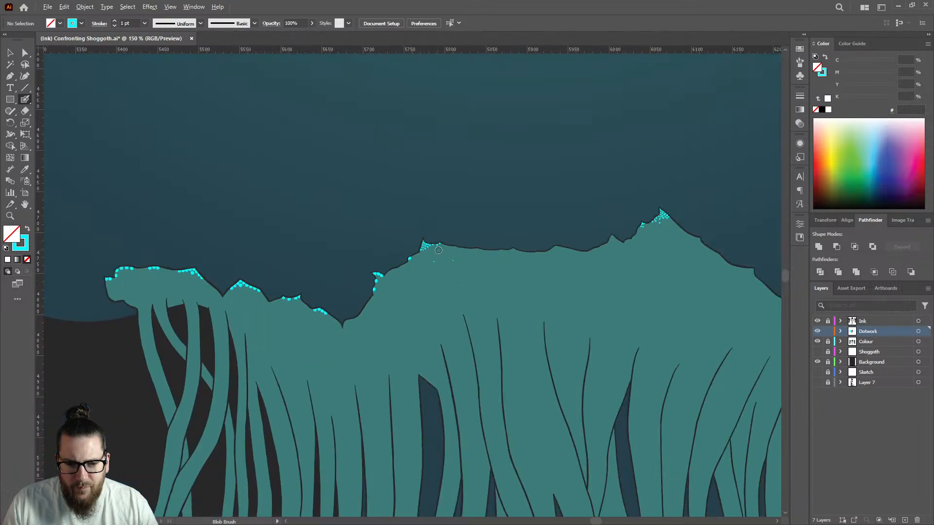
pyautogui.scroll(3, 413, 272)
pyautogui.click(10, 52)
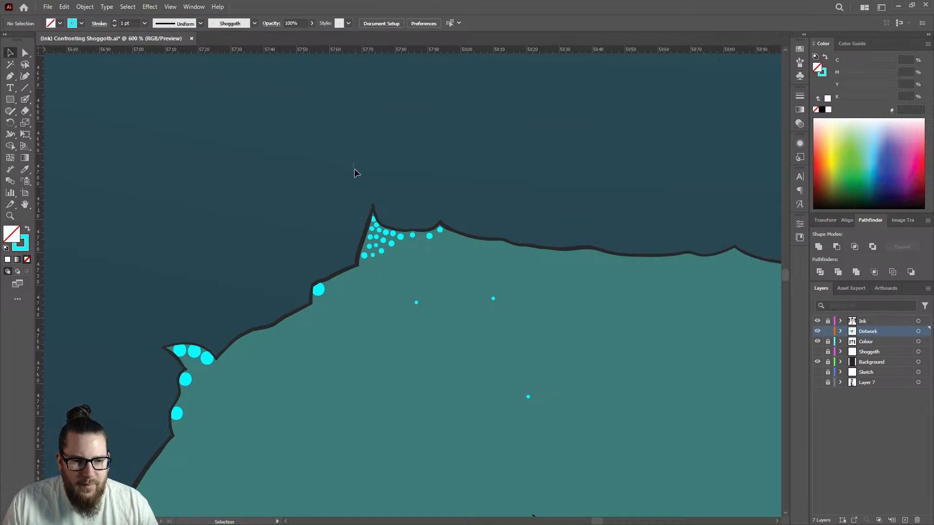
pyautogui.hotkey('ctrl', 'a')
pyautogui.press('Delete')
pyautogui.hotkey('ctrl', 'shift', 'a')
# Step: Place three larger cyan Blob Brush dots inside the sharp peak and one under the small peak to its right
pyautogui.click(26, 100)
pyautogui.scroll(3, 375, 224)
pyautogui.click(374, 243)
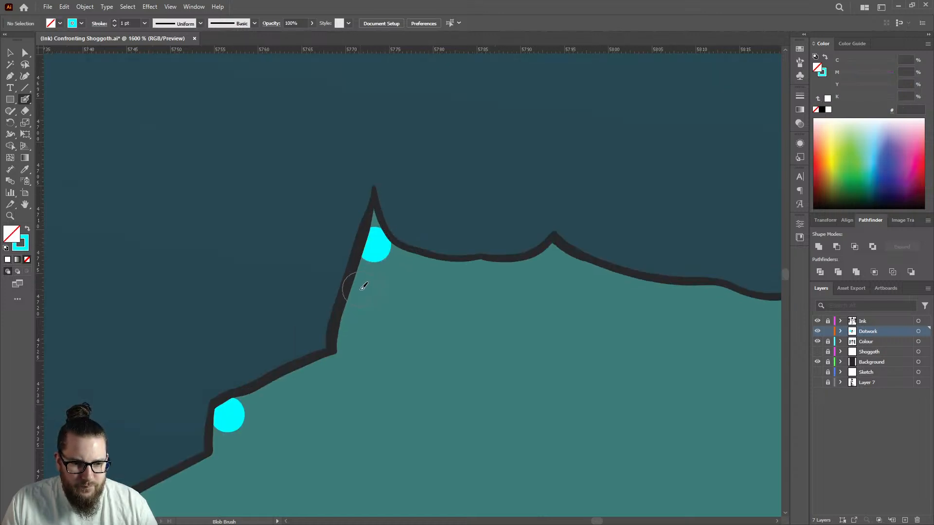
pyautogui.click(362, 289)
pyautogui.click(412, 269)
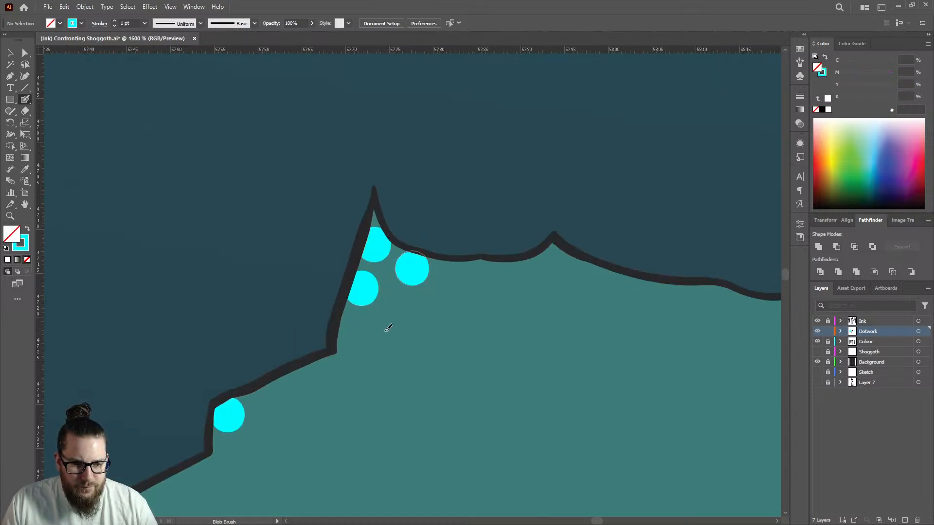
# Step: Delete the old small cyan dots on the frill's tallest peak and its lower side peak
pyautogui.scroll(-7, 362, 257)
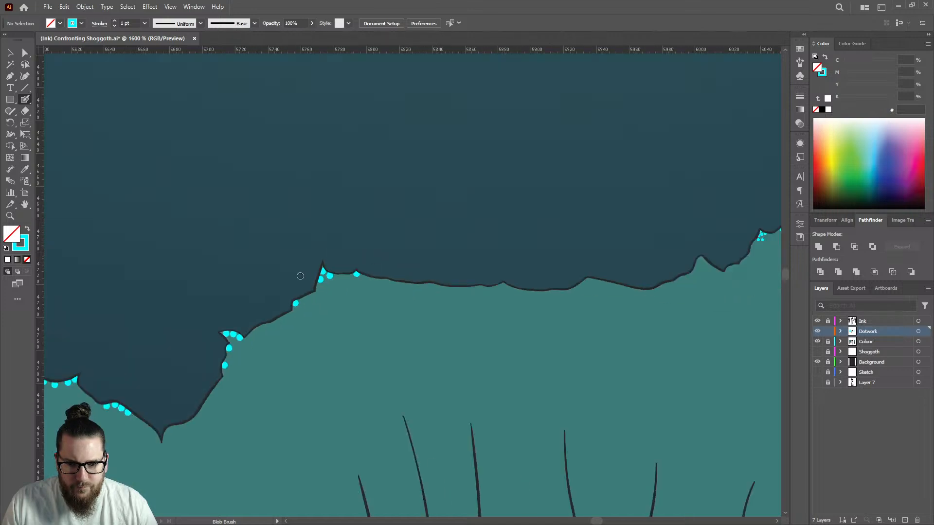
pyautogui.scroll(2, 601, 243)
pyautogui.click(9, 52)
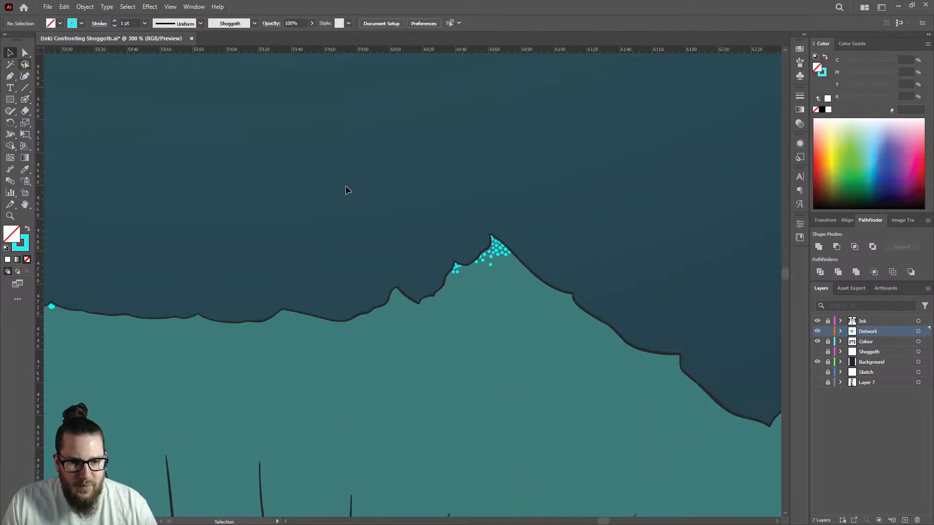
pyautogui.hotkey('ctrl', 'a')
pyautogui.press('Delete')
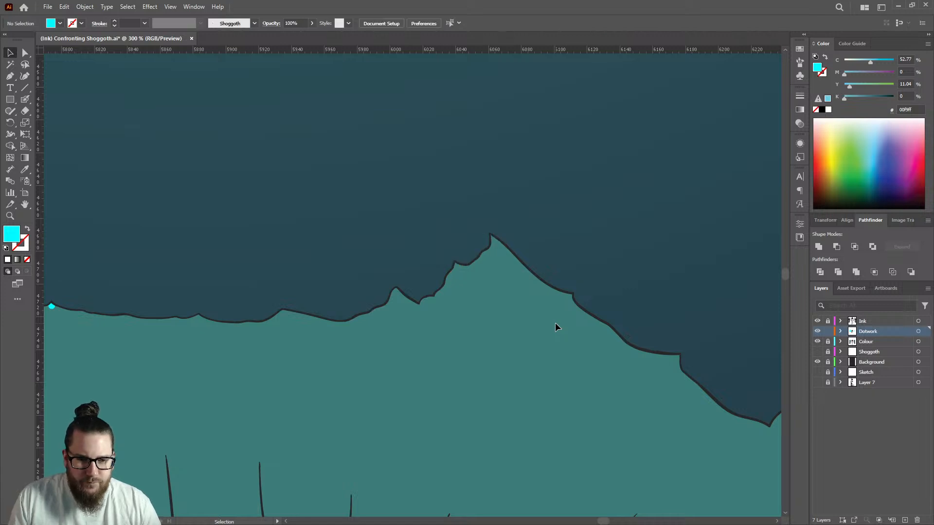
# Step: Place one cyan Blob Brush dot in the tip of the tallest peak and save the document
pyautogui.click(25, 100)
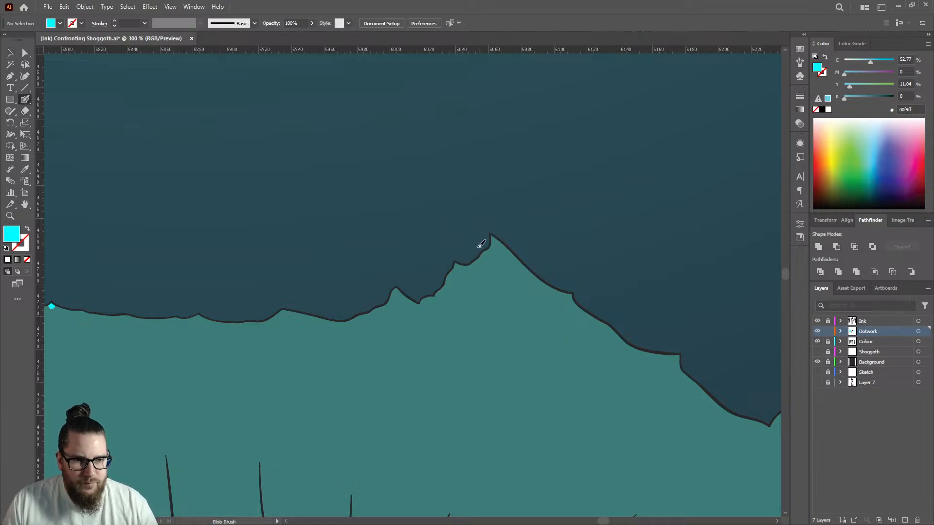
pyautogui.scroll(3, 499, 241)
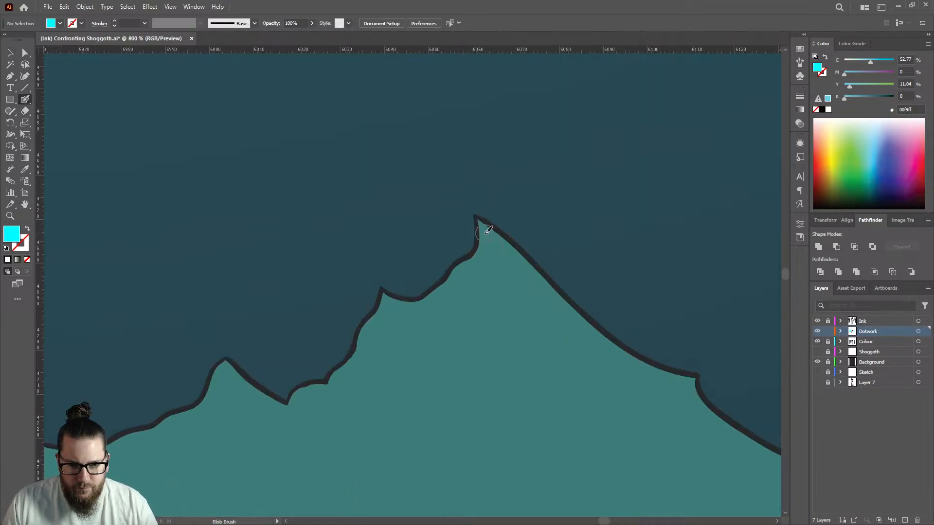
pyautogui.click(485, 233)
pyautogui.press('ctrl')
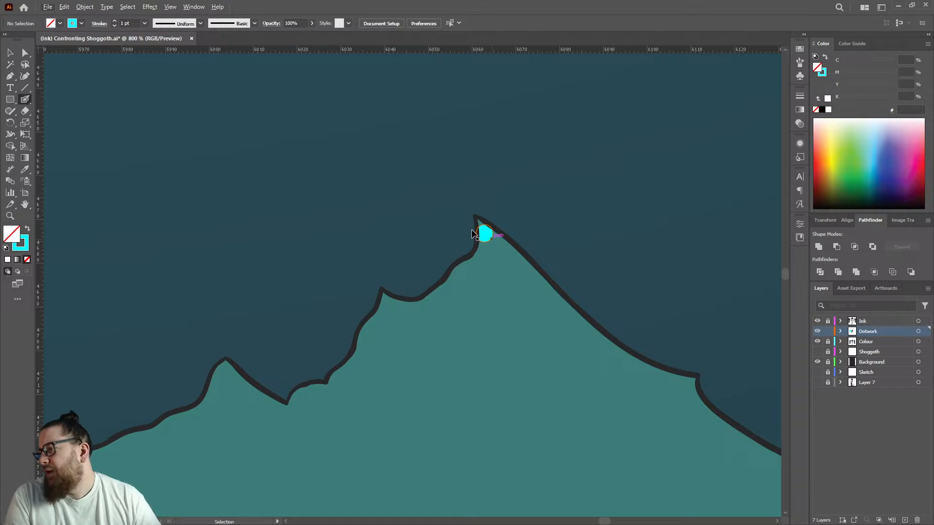
pyautogui.hotkey('ctrl', 's')
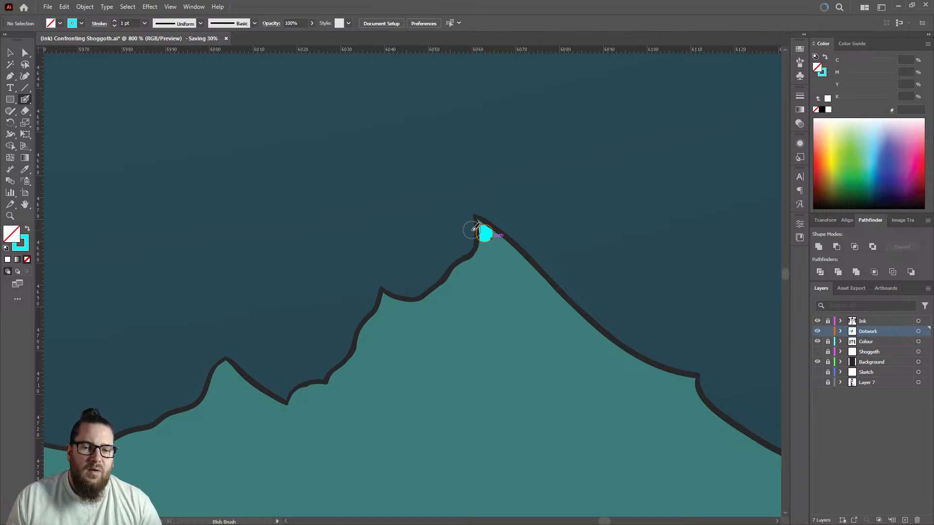
# Step: Continue with two cyan dots down the tallest peak's right slope, just inside the outline
pyautogui.scroll(2, 504, 234)
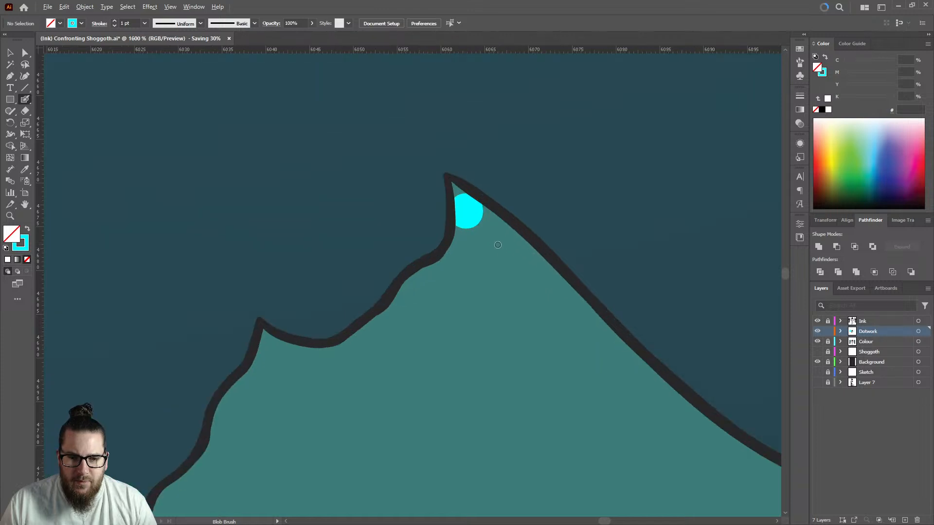
pyautogui.click(500, 231)
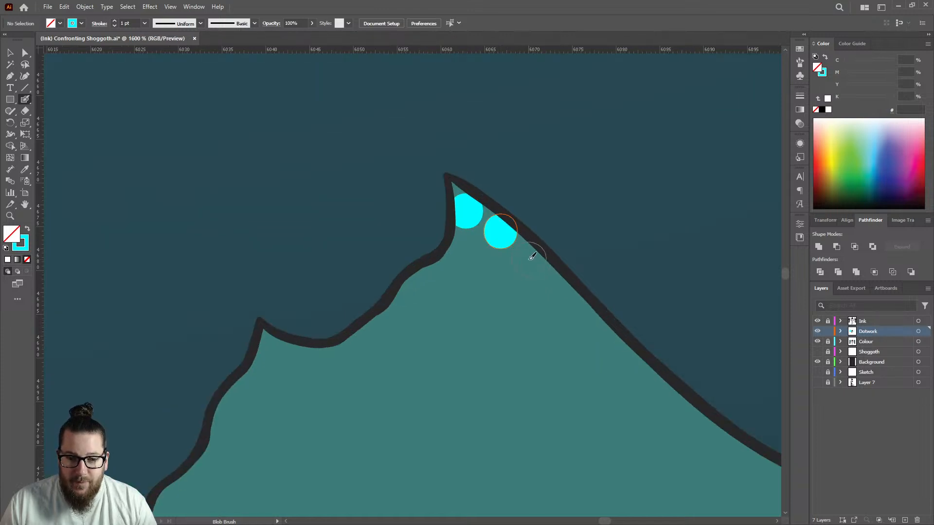
pyautogui.click(531, 256)
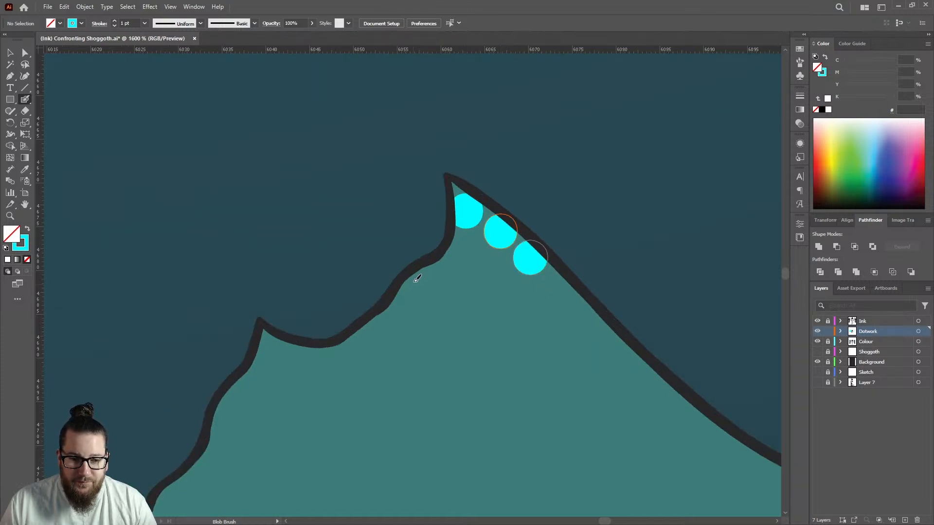
# Step: Place four cyan dots around the lower side peak and one under the bump between it and the tallest peak
pyautogui.click(267, 347)
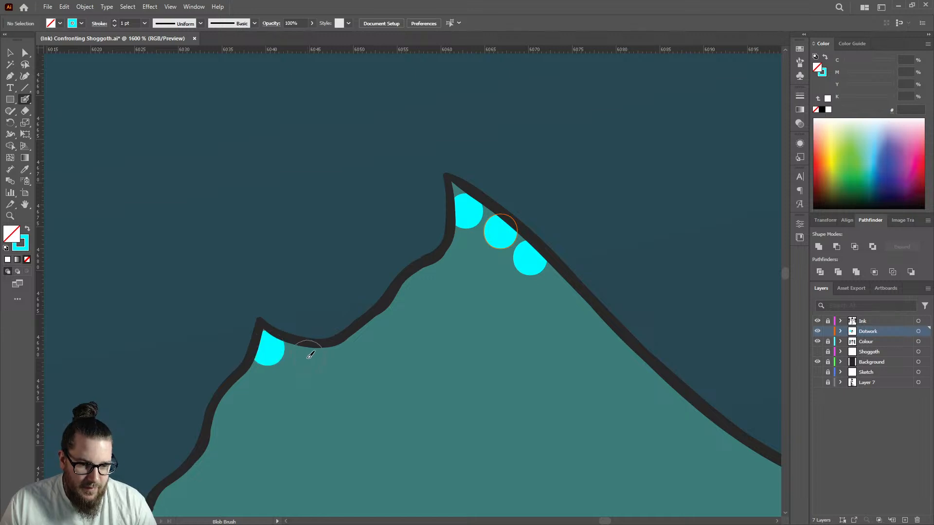
pyautogui.click(306, 359)
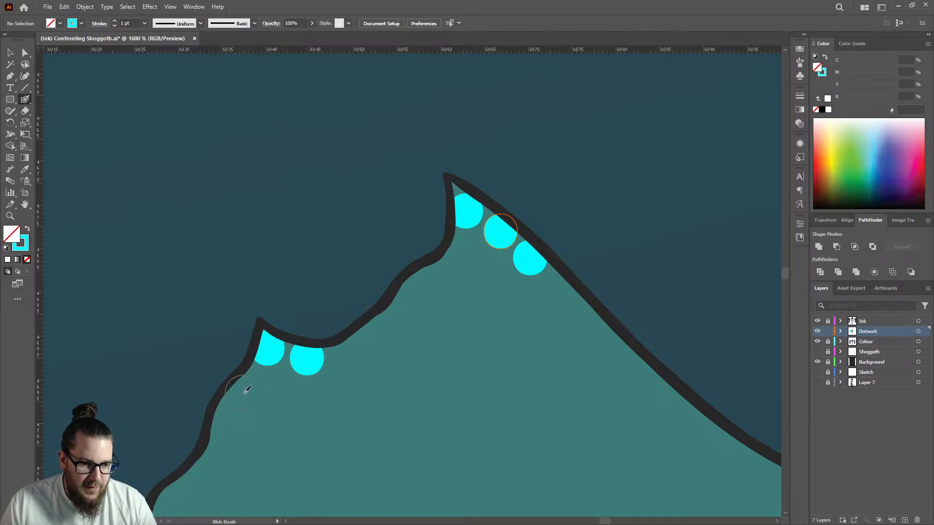
pyautogui.click(248, 387)
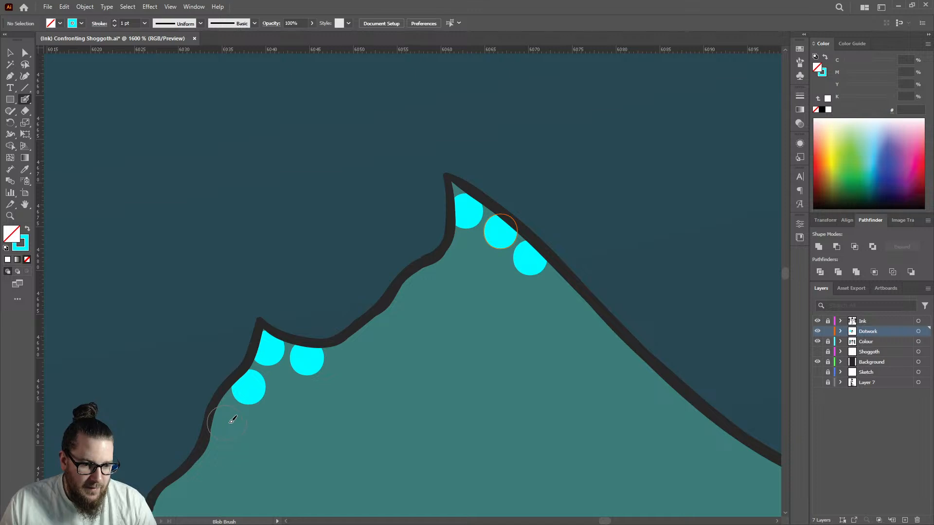
pyautogui.click(225, 422)
pyautogui.click(415, 284)
# Step: Place three cyan dots in the rounded peak left of the side peak and two under the low bump between them
pyautogui.scroll(-3, 477, 256)
pyautogui.scroll(-2, 480, 256)
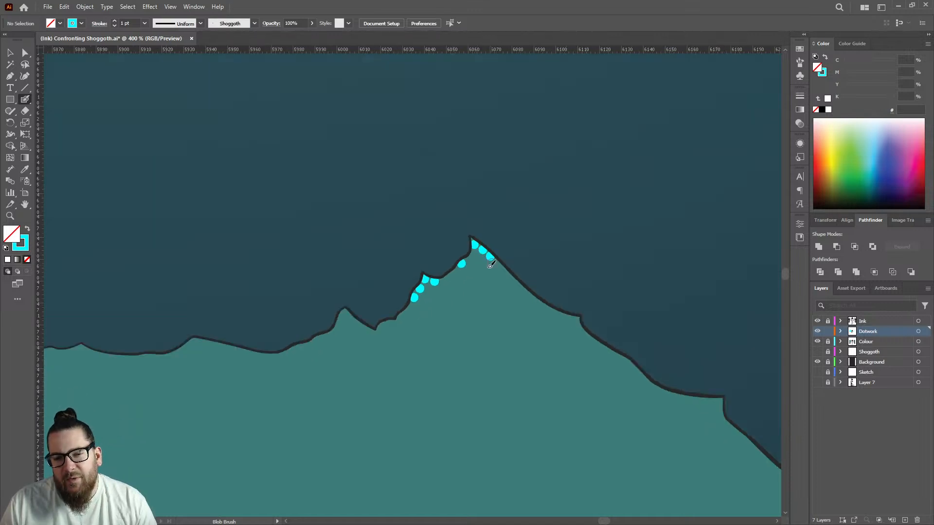
pyautogui.scroll(5, 336, 319)
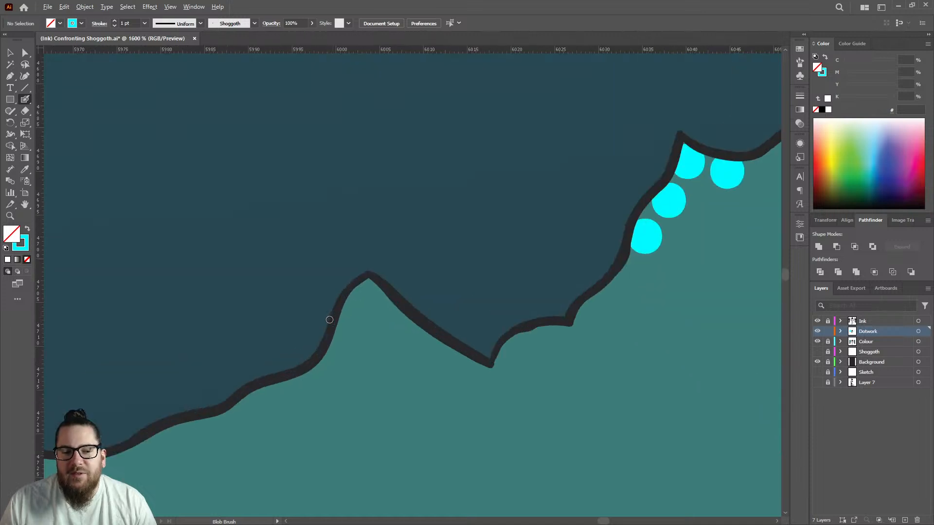
pyautogui.click(369, 292)
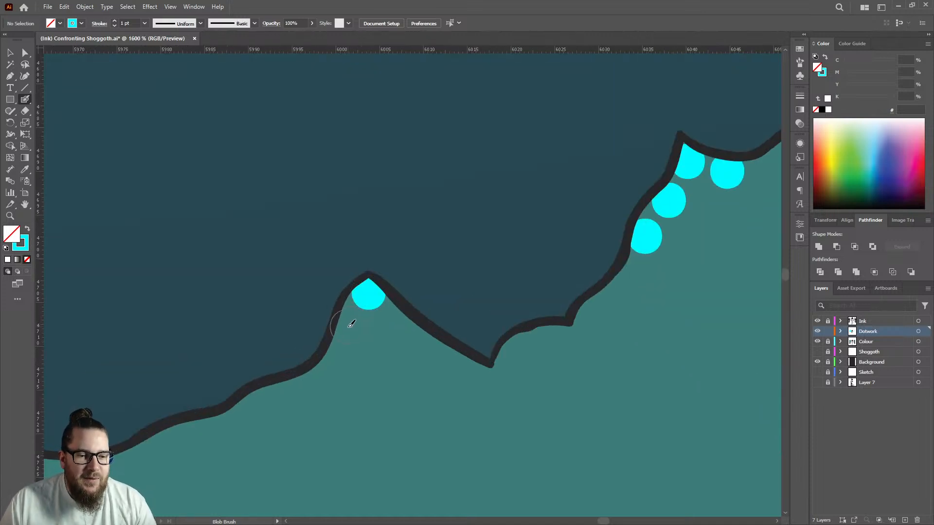
pyautogui.click(349, 328)
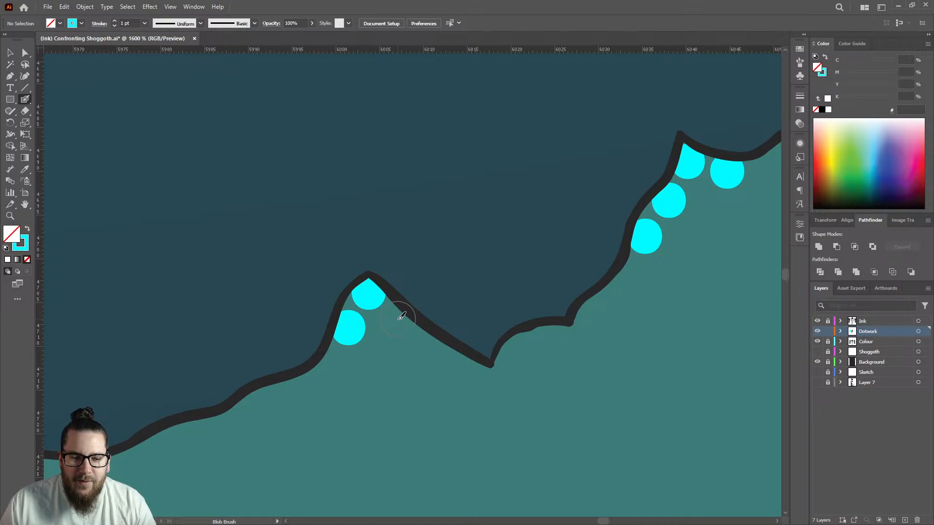
pyautogui.click(398, 319)
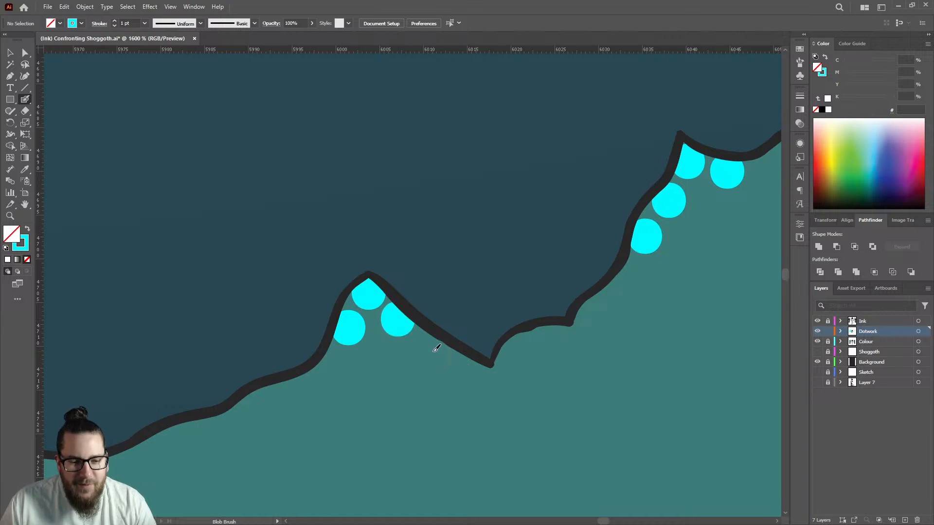
pyautogui.click(519, 349)
pyautogui.click(558, 339)
# Step: Place three cyan dots around the next gentle crest to the left and one under the low bump beside it
pyautogui.scroll(-5, 539, 324)
pyautogui.scroll(4, 332, 334)
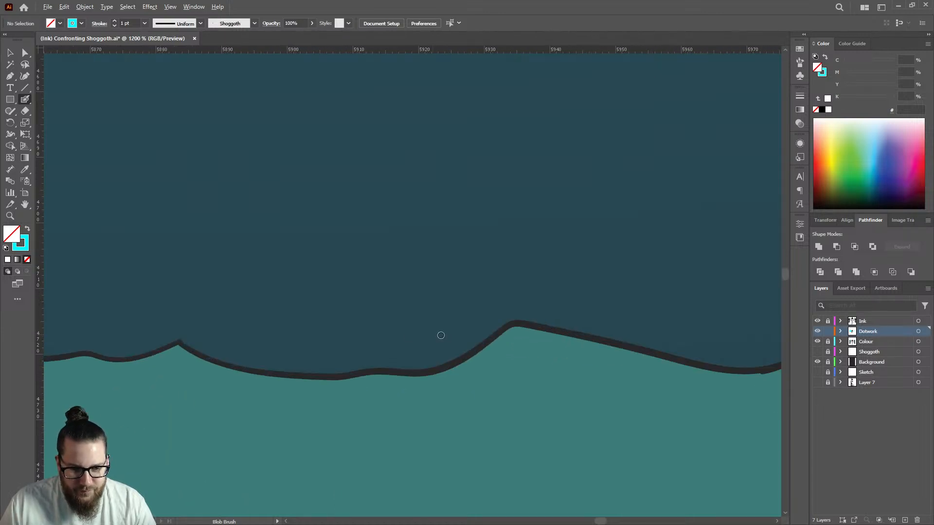
pyautogui.scroll(1, 547, 366)
pyautogui.click(506, 325)
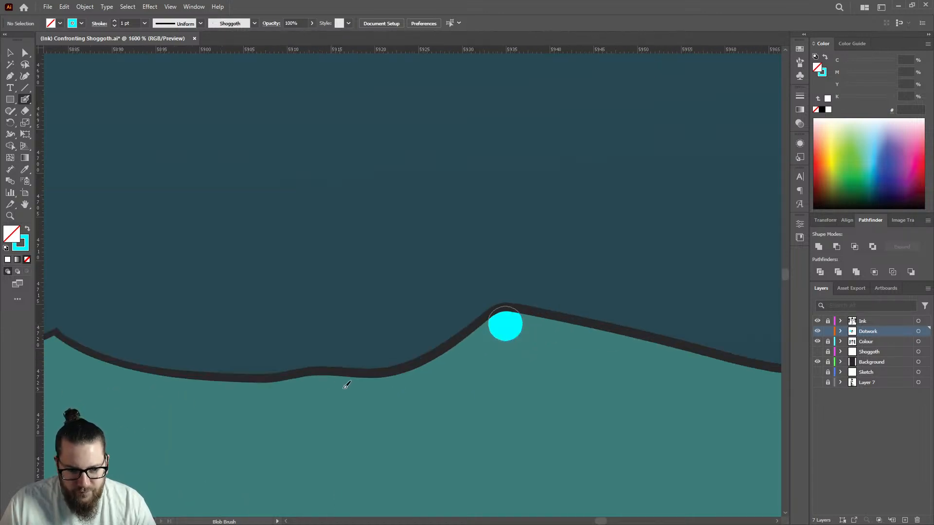
pyautogui.click(314, 389)
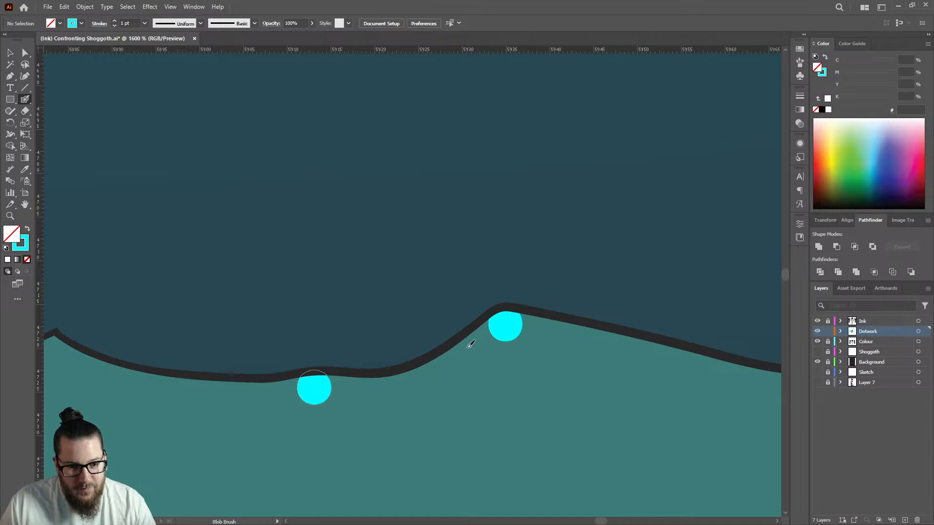
pyautogui.click(474, 349)
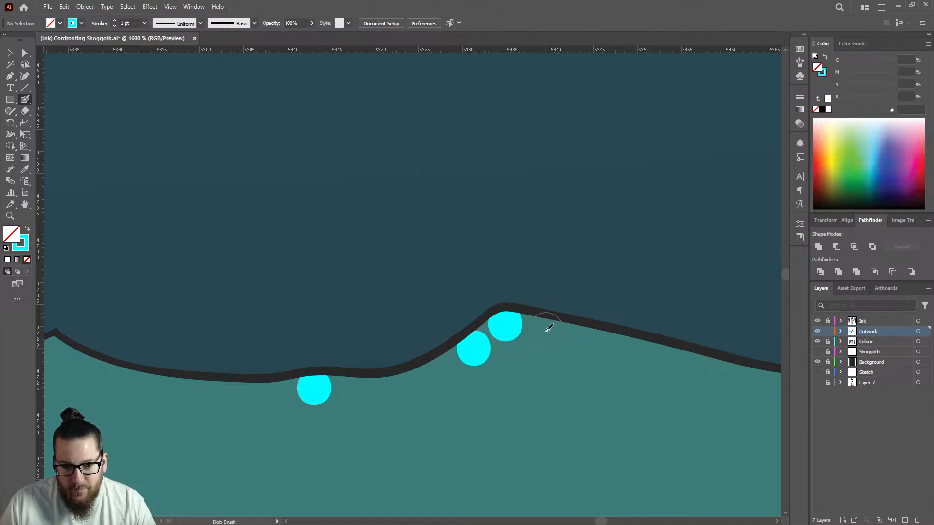
pyautogui.click(545, 330)
# Step: Place one cyan dot under the small pointed peak and one under the shallow bump to its left
pyautogui.scroll(-5, 456, 343)
pyautogui.scroll(4, 338, 359)
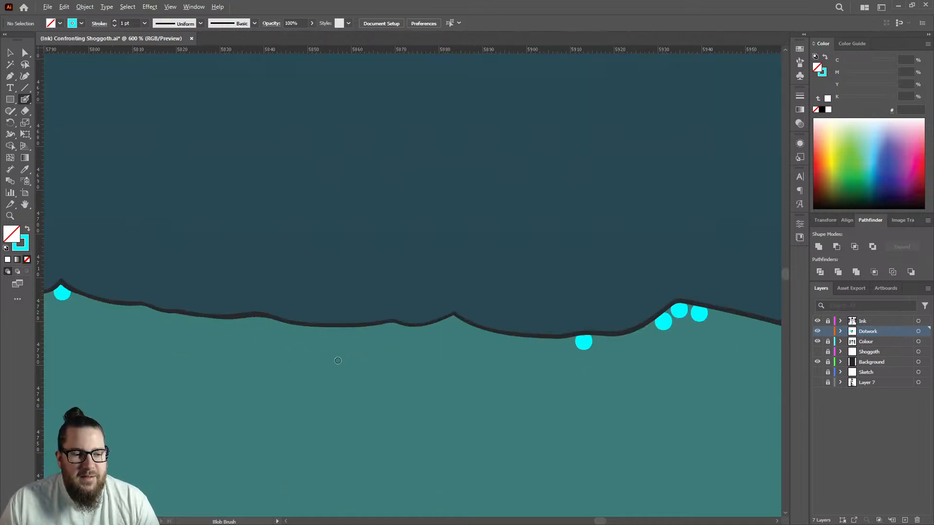
pyautogui.scroll(2, 545, 299)
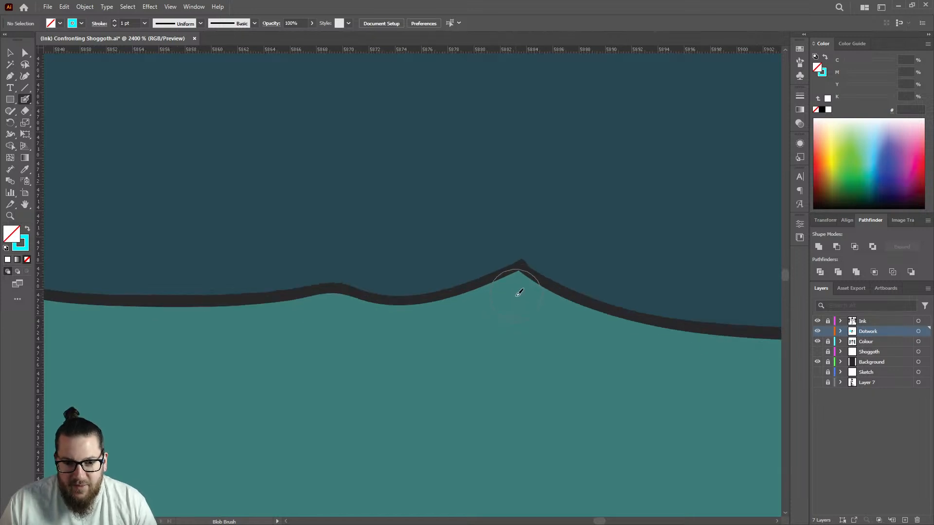
pyautogui.click(517, 294)
pyautogui.click(336, 312)
pyautogui.scroll(-10, 335, 312)
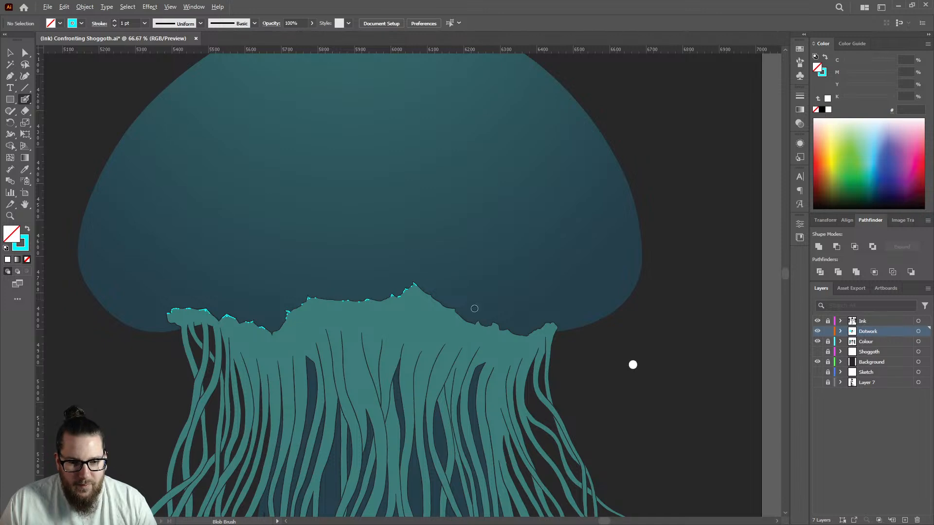
# Step: Place five cyan dots around the rounded peak on the frill's right slope and one under each of the two low bumps to its left
pyautogui.scroll(2, 509, 334)
pyautogui.scroll(4, 492, 328)
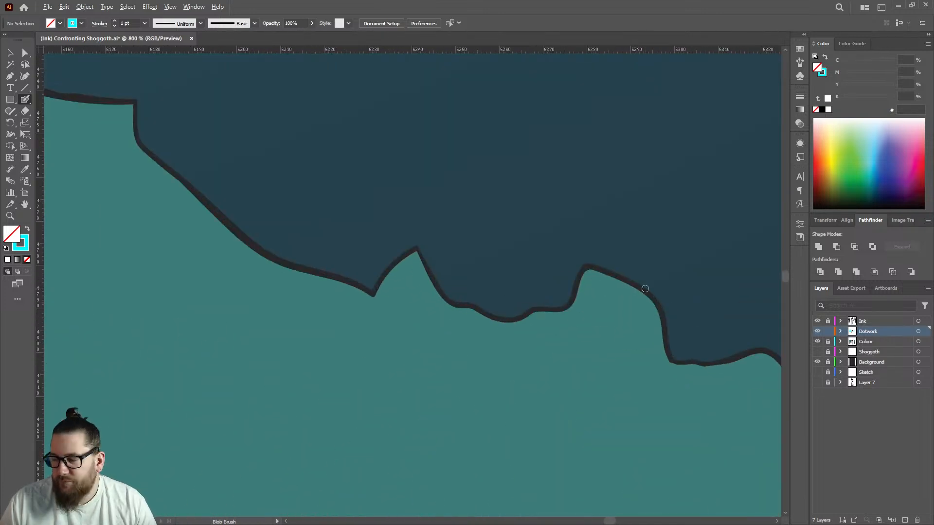
pyautogui.scroll(1, 663, 293)
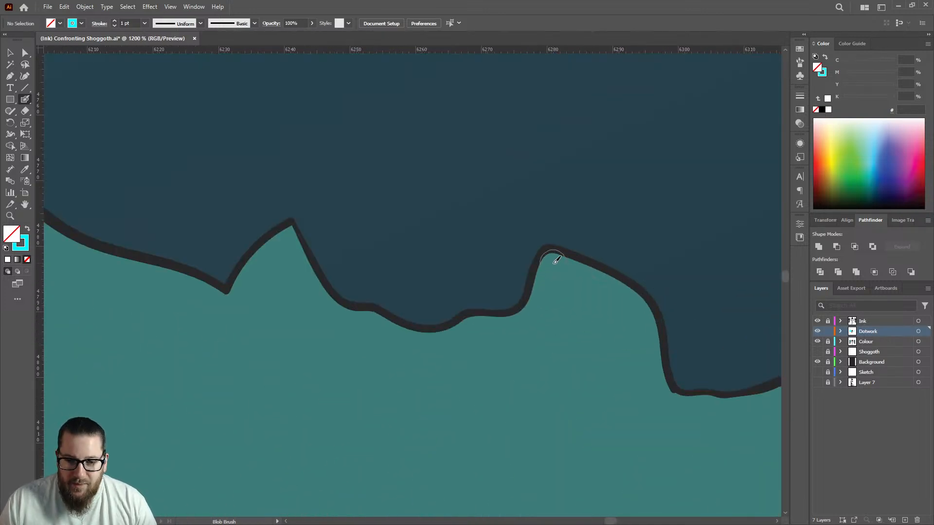
pyautogui.click(553, 263)
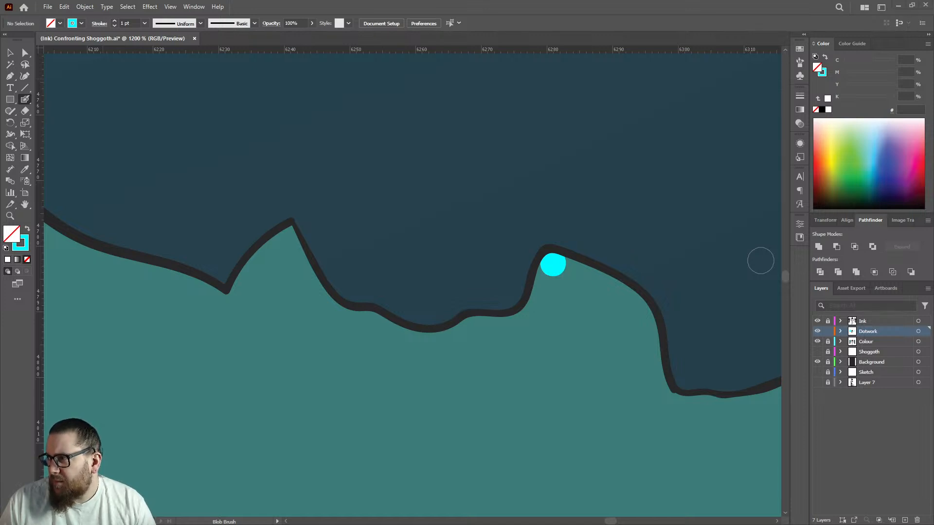
pyautogui.click(582, 273)
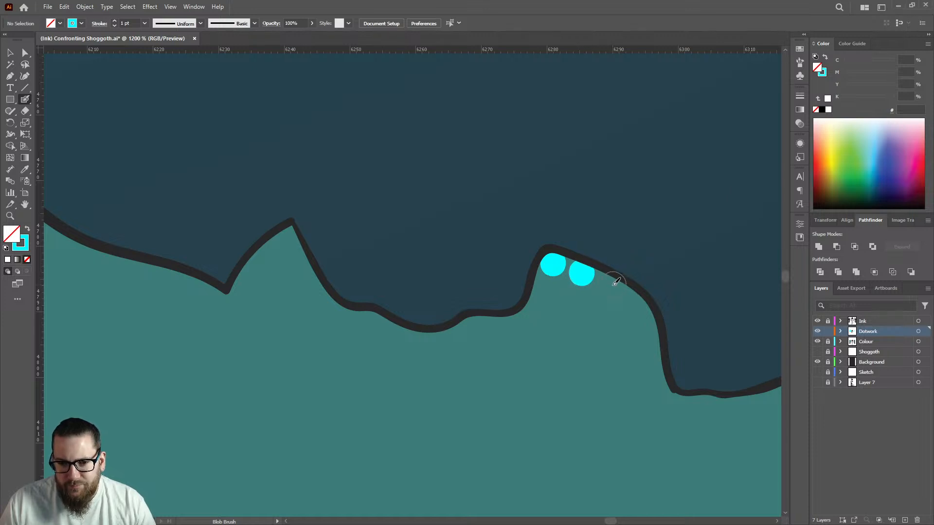
pyautogui.click(610, 285)
pyautogui.scroll(1, 614, 277)
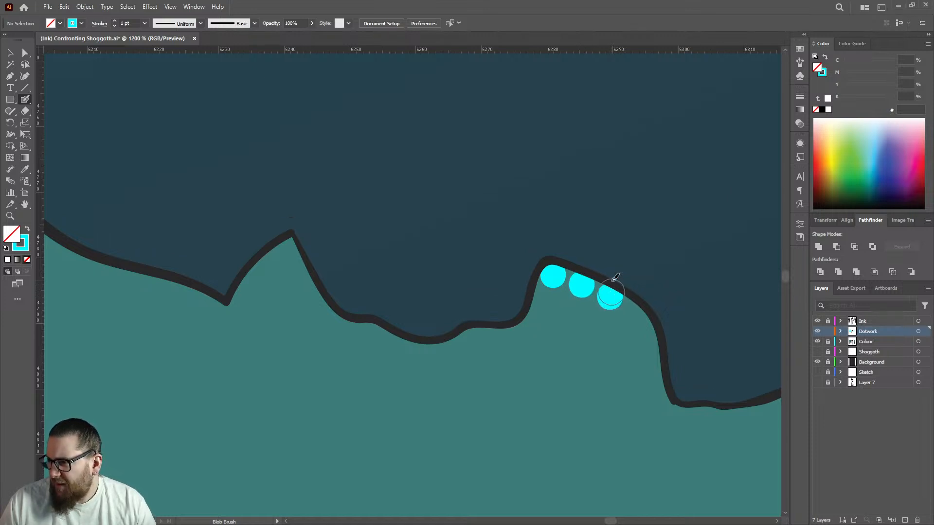
pyautogui.click(634, 313)
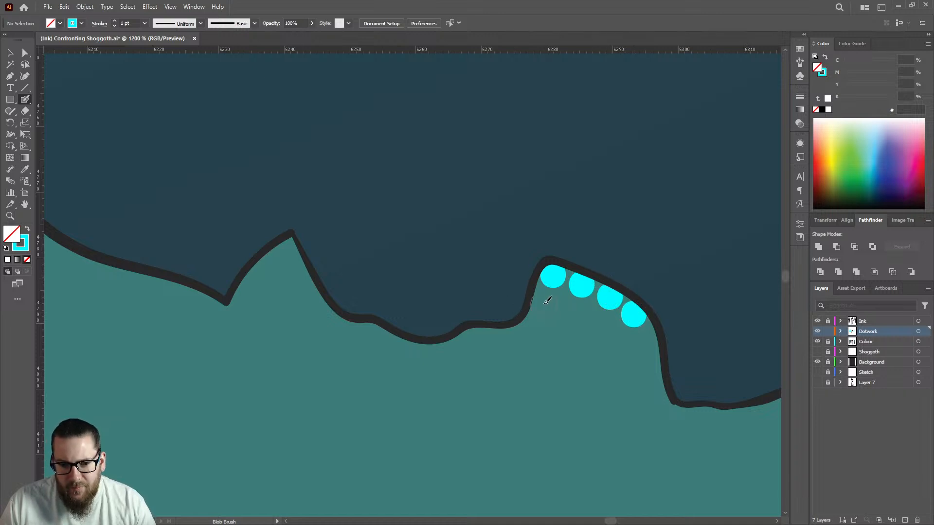
pyautogui.click(543, 301)
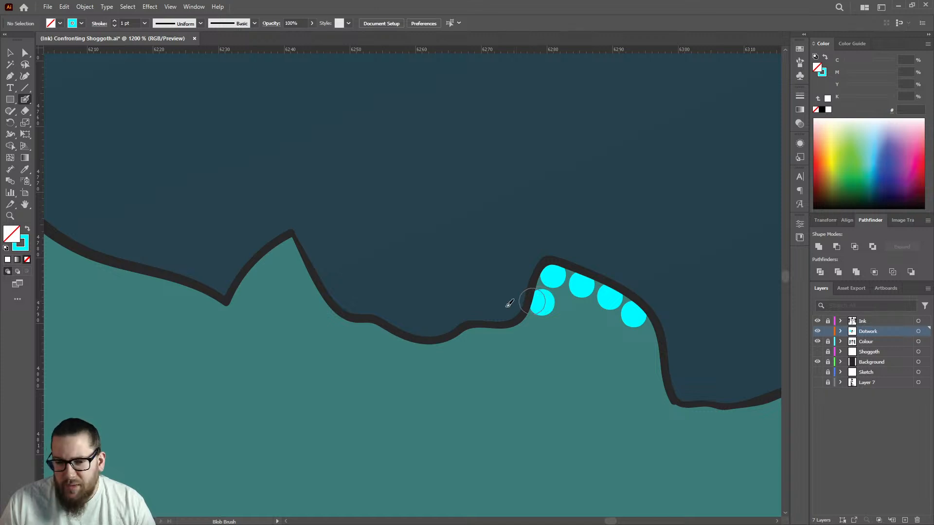
pyautogui.click(471, 338)
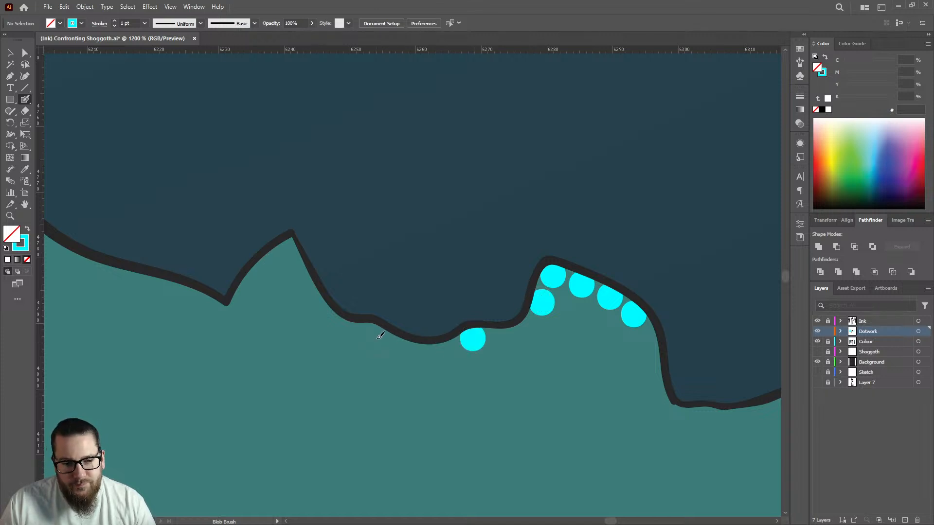
pyautogui.click(371, 334)
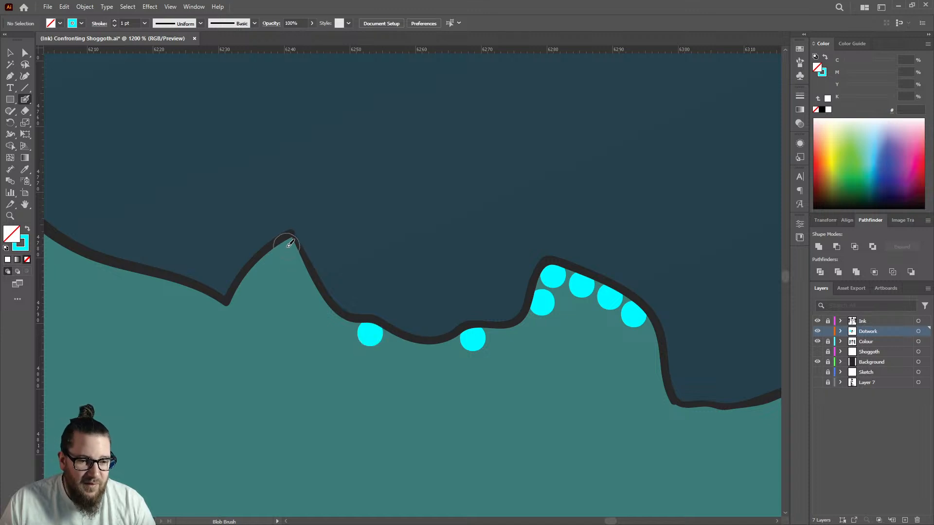
# Step: Fill the small pointed peak to the left of the low bumps with six cyan dots
pyautogui.click(289, 246)
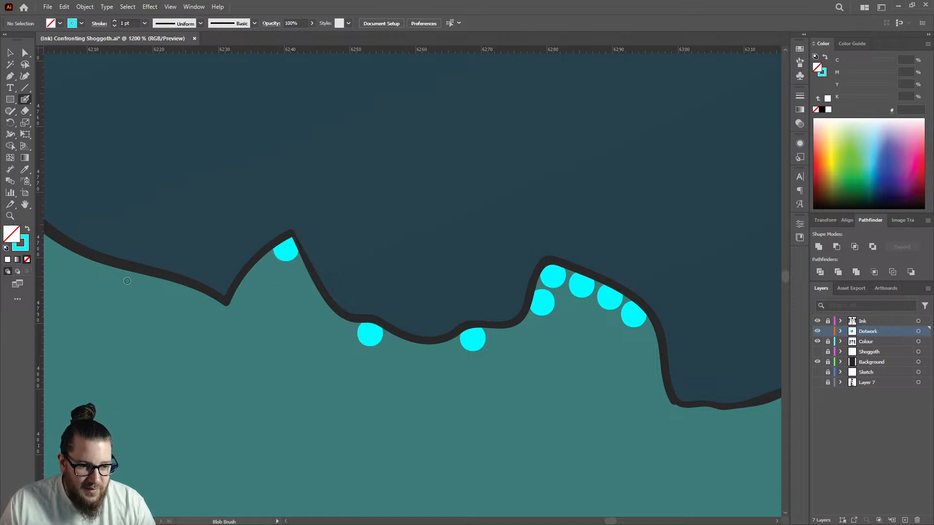
pyautogui.scroll(2, 129, 289)
pyautogui.click(396, 244)
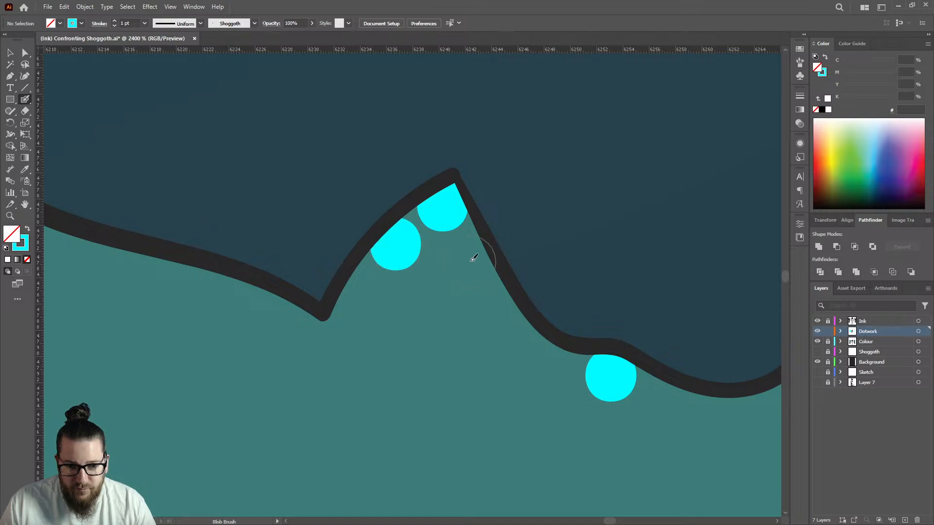
pyautogui.click(470, 255)
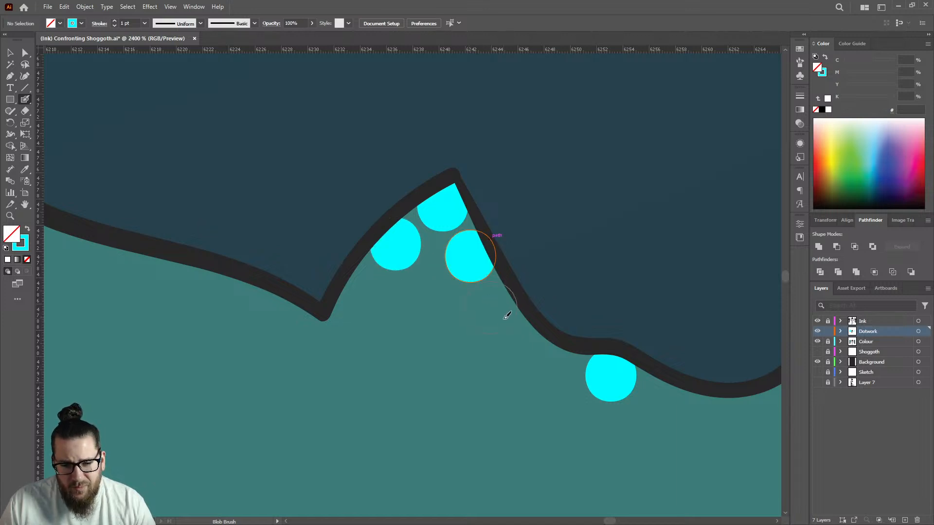
pyautogui.click(499, 309)
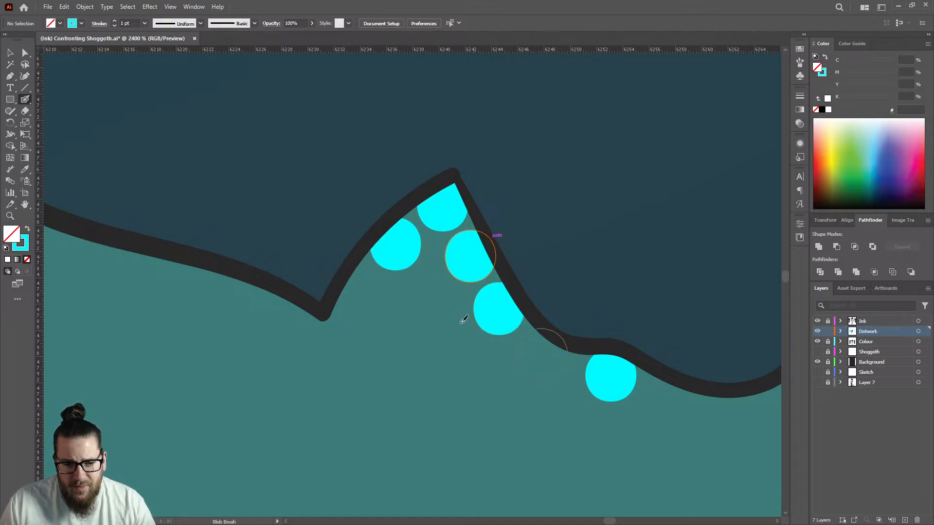
pyautogui.click(431, 302)
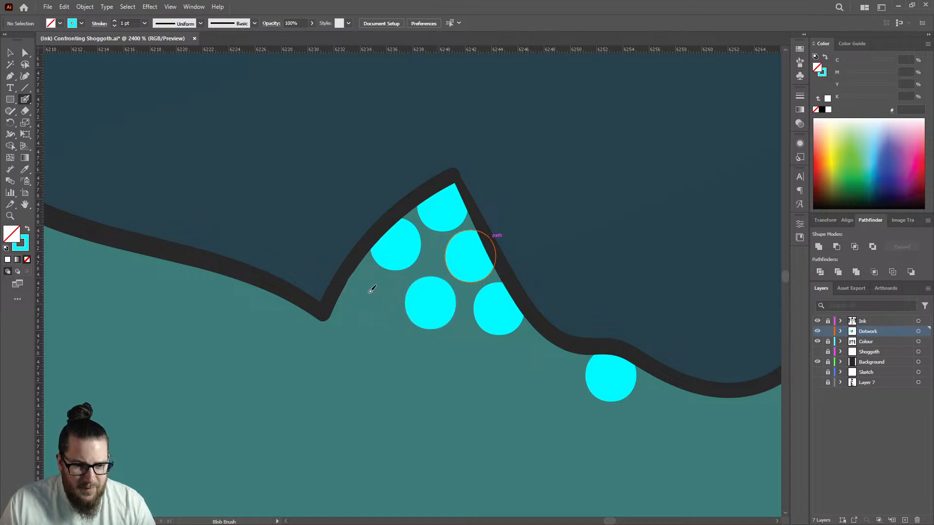
pyautogui.click(361, 292)
# Step: Place three cyan dots along the underside of the square-cornered ledge farther up the slope and one below its corner
pyautogui.scroll(-6, 559, 280)
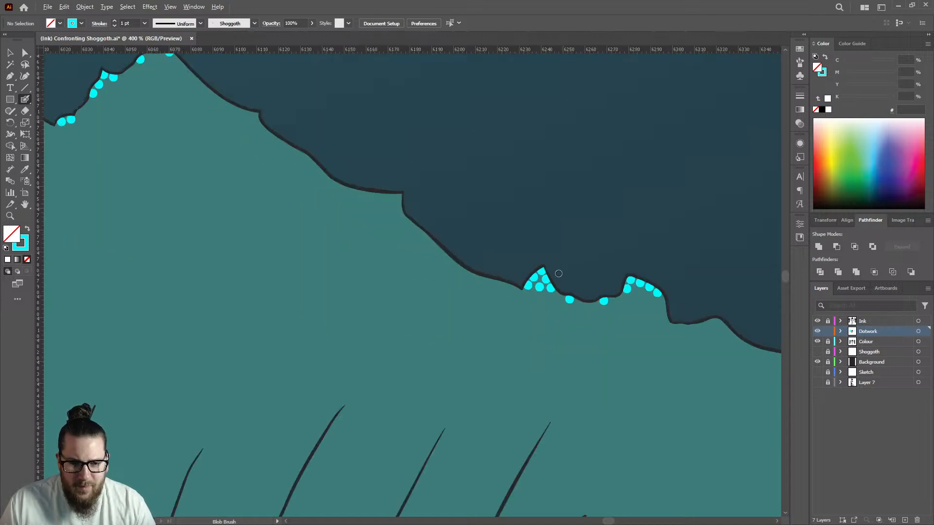
pyautogui.scroll(5, 421, 210)
pyautogui.scroll(1, 480, 270)
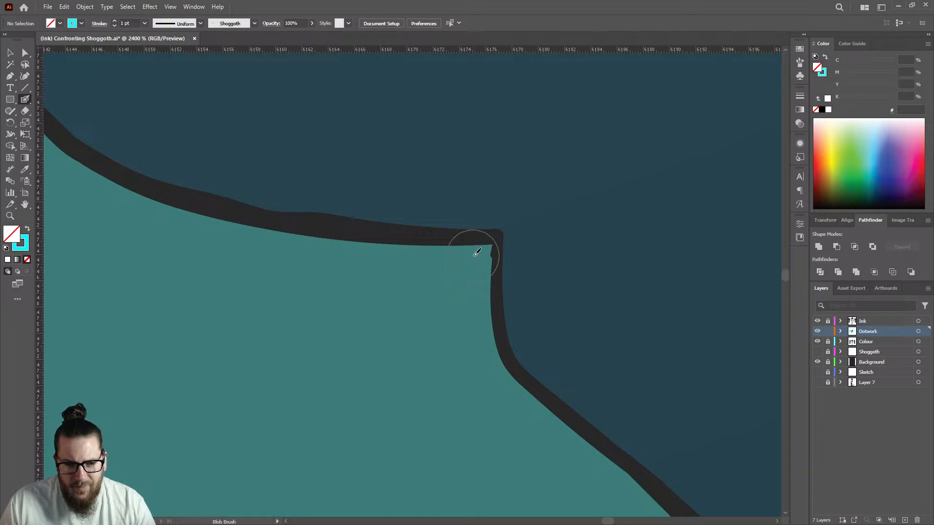
pyautogui.click(477, 257)
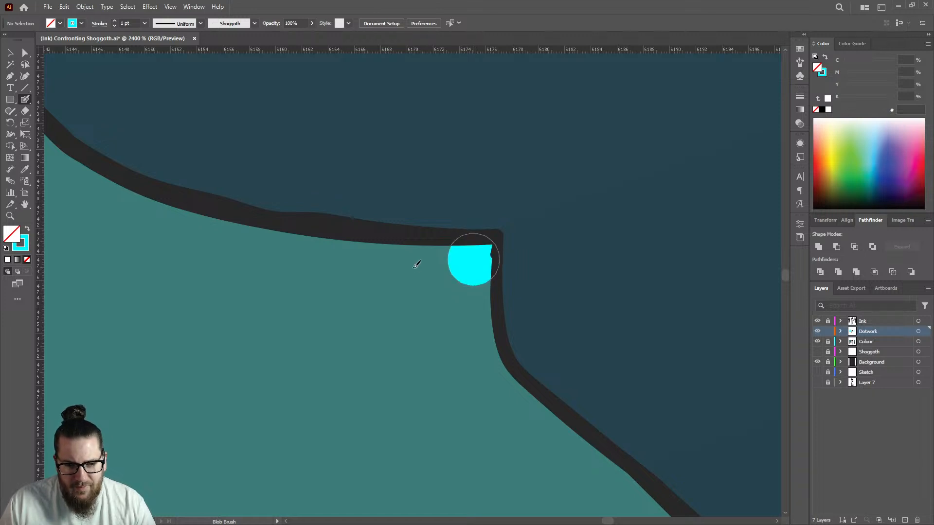
pyautogui.click(407, 263)
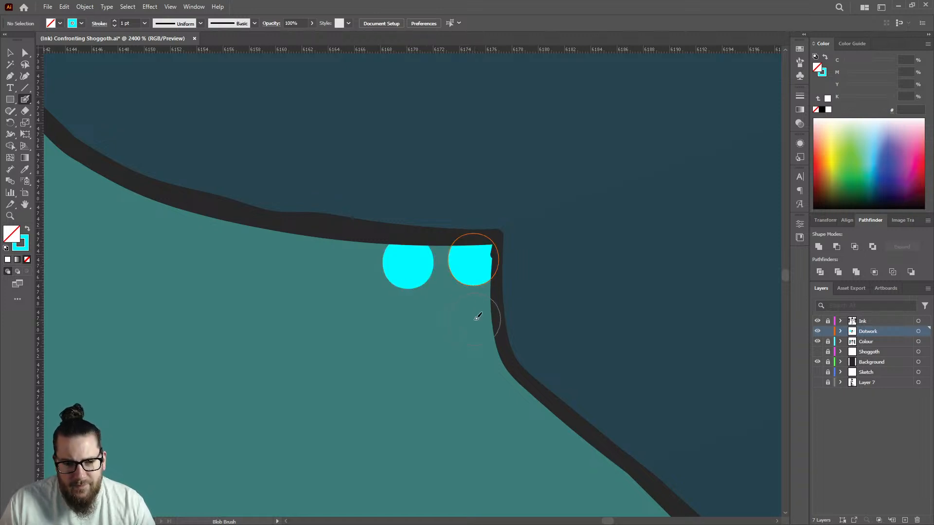
pyautogui.click(475, 317)
# Step: Place three cyan dots under the small ledge nearest the tallest peak and one just below its corner
pyautogui.scroll(-7, 334, 250)
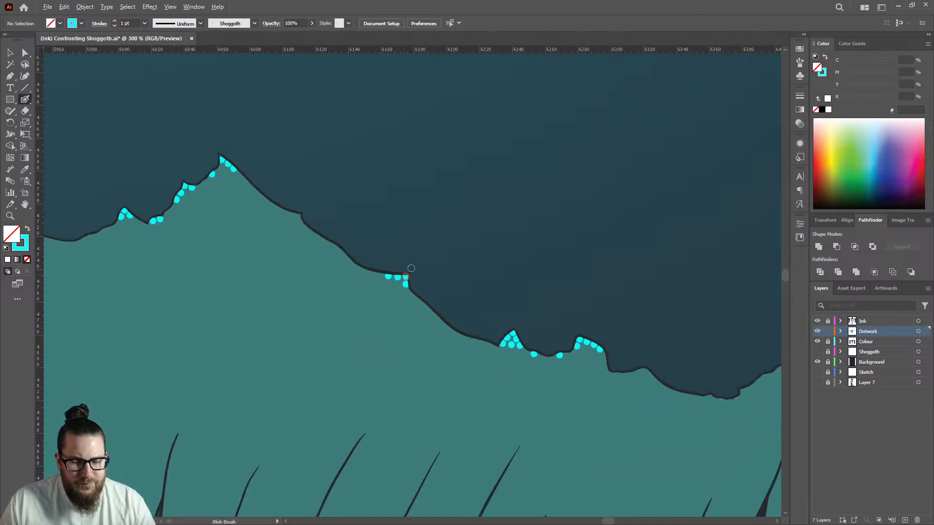
pyautogui.scroll(6, 333, 229)
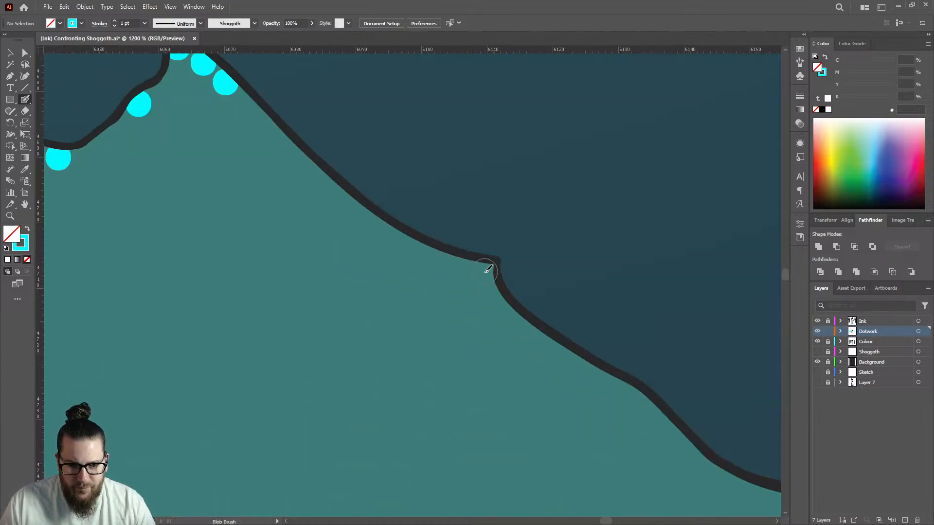
pyautogui.click(331, 231)
pyautogui.click(454, 265)
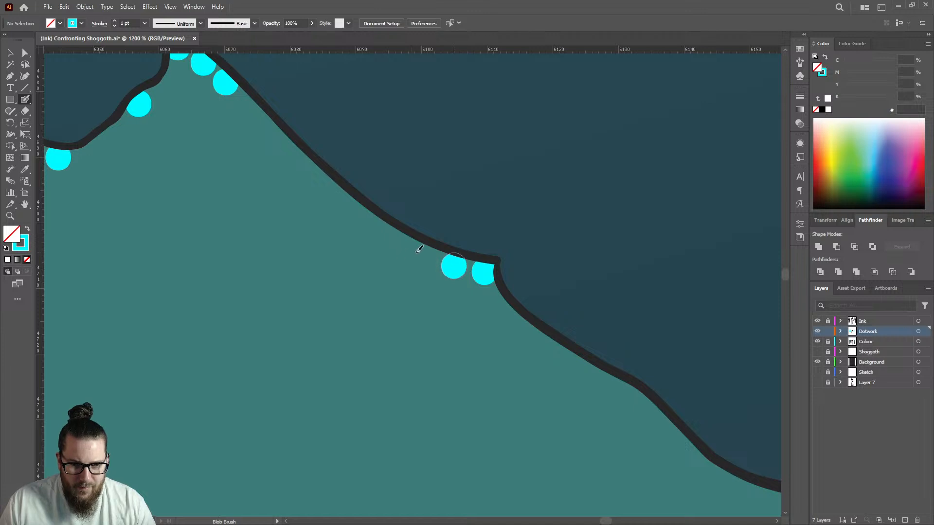
pyautogui.click(424, 255)
pyautogui.click(496, 300)
pyautogui.scroll(-6, 400, 249)
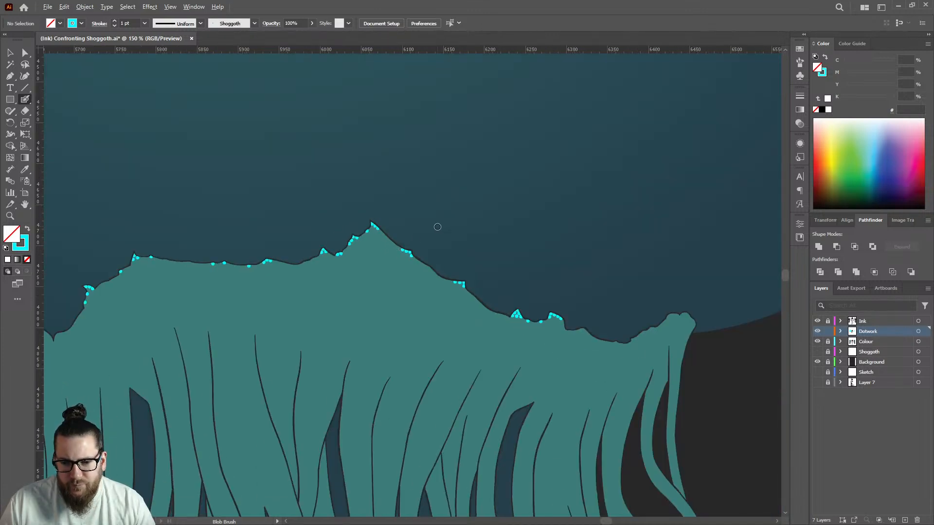
# Step: Save the document and return to the Blob Brush
pyautogui.press('v')
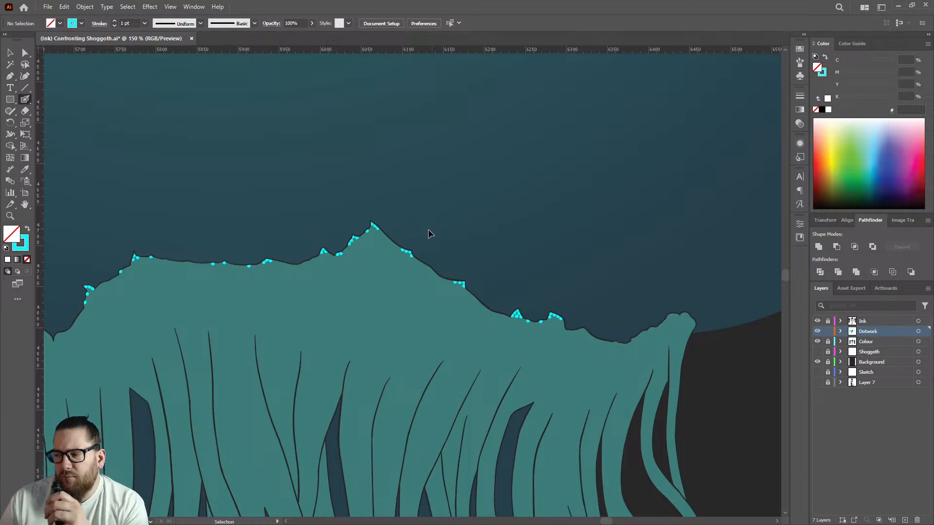
pyautogui.hotkey('ctrl', 's')
pyautogui.hotkey('shift', 'b')
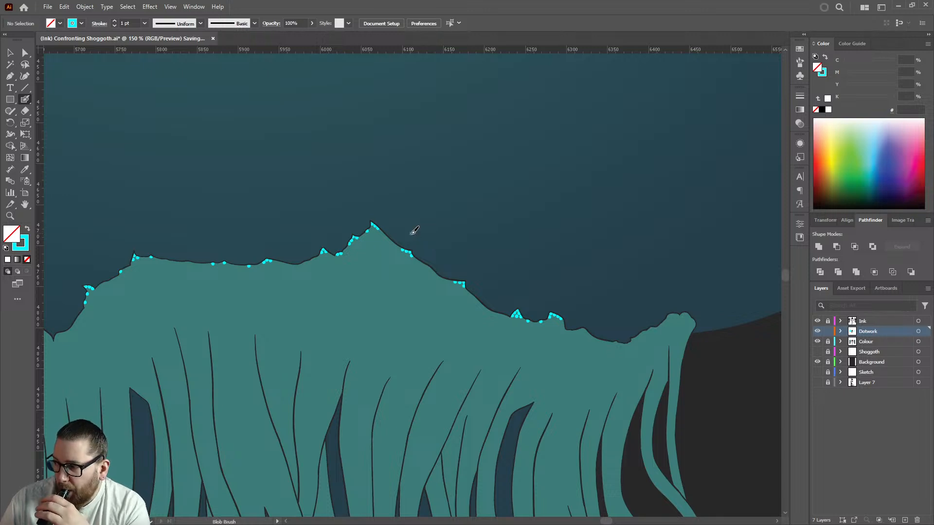
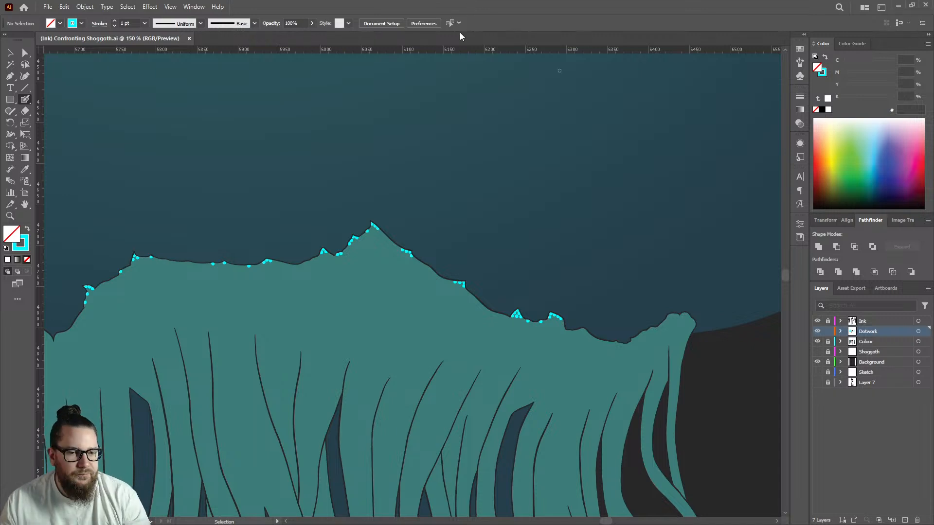
# Step: Place three cyan dots along the gentle bump right of the rounded peak and one under the shallow rise at its foot
pyautogui.scroll(10, 592, 341)
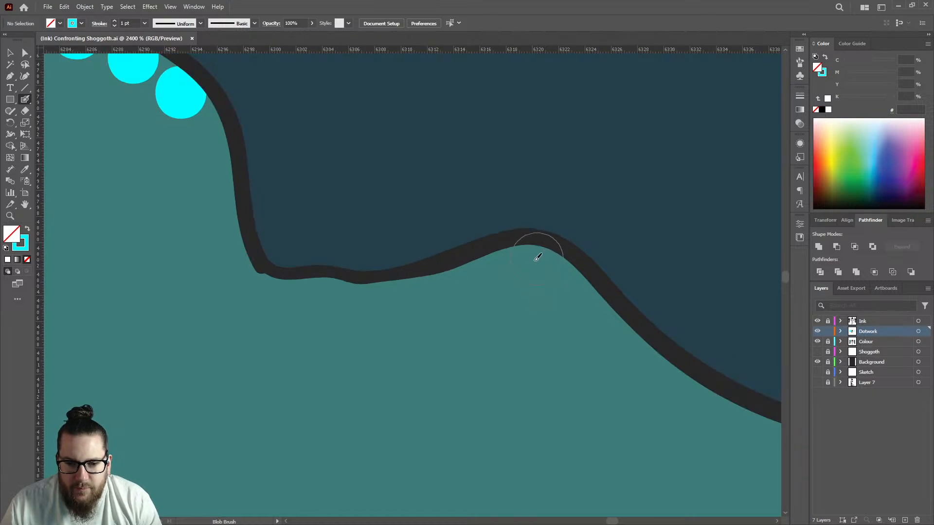
pyautogui.click(537, 256)
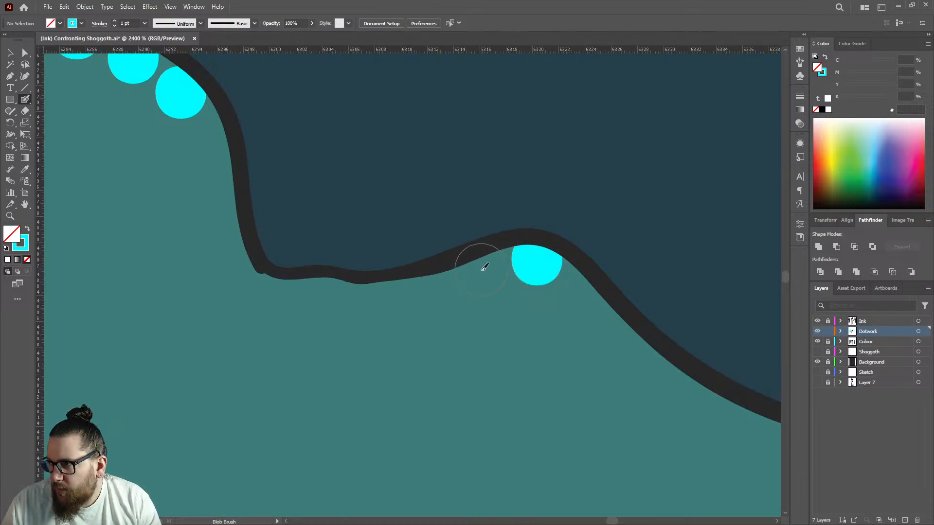
pyautogui.click(483, 268)
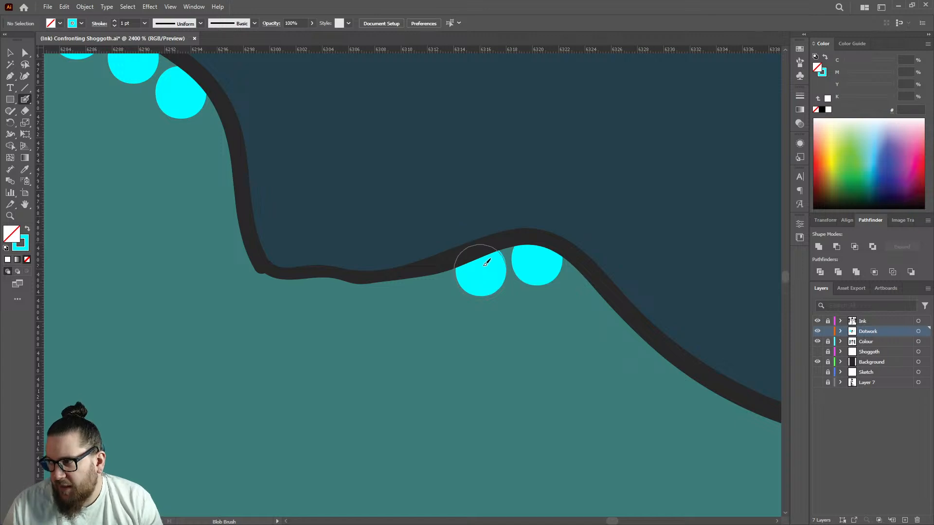
pyautogui.click(424, 294)
pyautogui.click(321, 297)
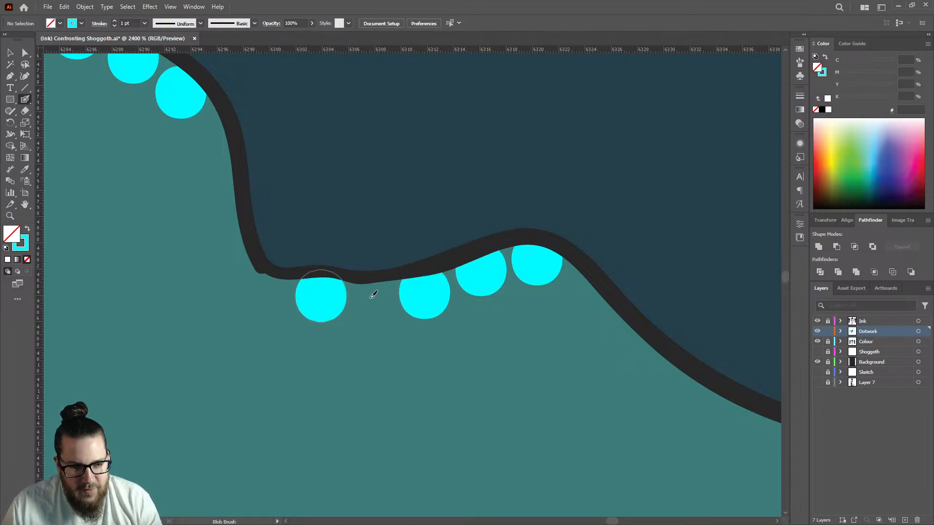
# Step: Place one cyan dot in the sharp corner near the frill's right end and one under each of the two small bumps to its left
pyautogui.scroll(-7, 260, 278)
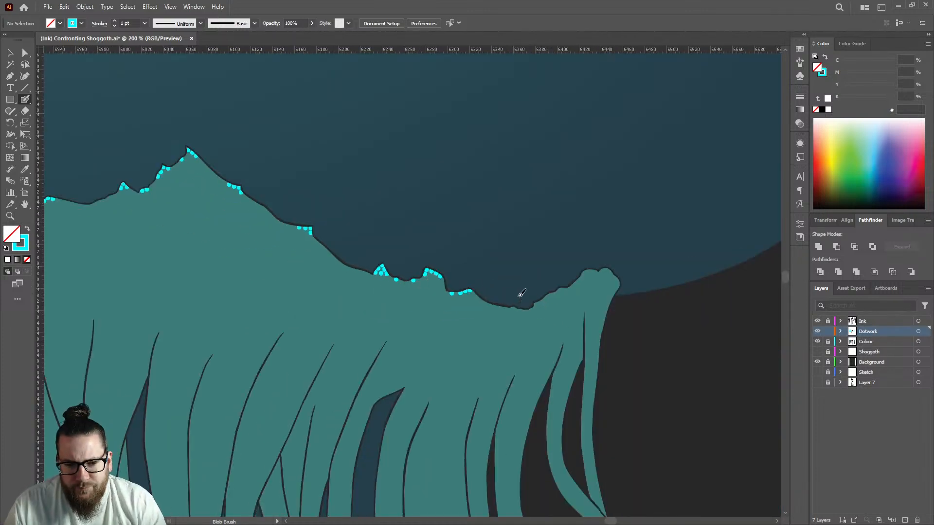
pyautogui.scroll(7, 513, 291)
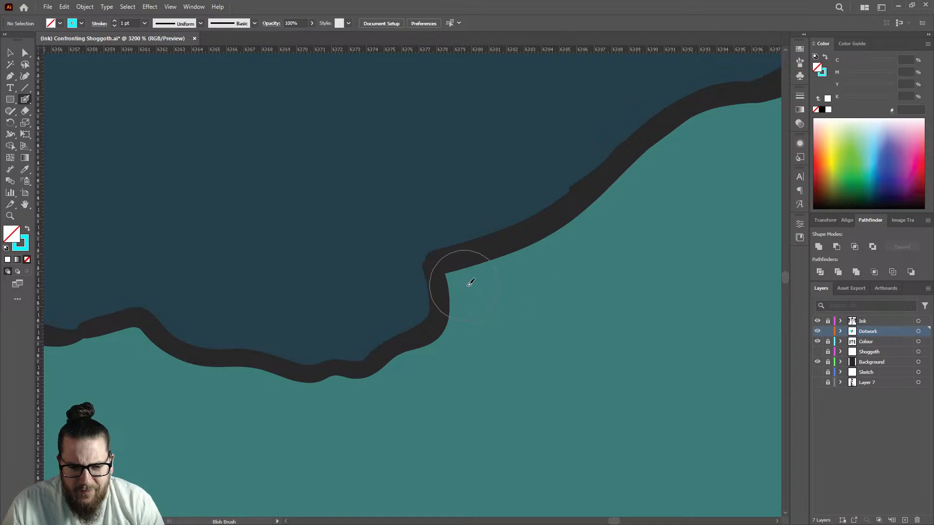
pyautogui.click(474, 291)
pyautogui.scroll(-3, 512, 292)
pyautogui.scroll(-3, 511, 292)
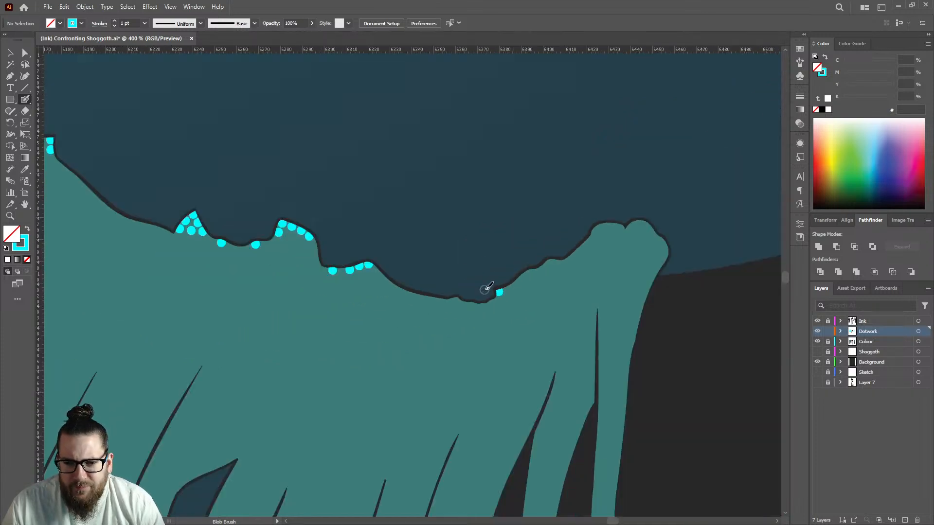
pyautogui.scroll(4, 426, 267)
pyautogui.scroll(1, 426, 267)
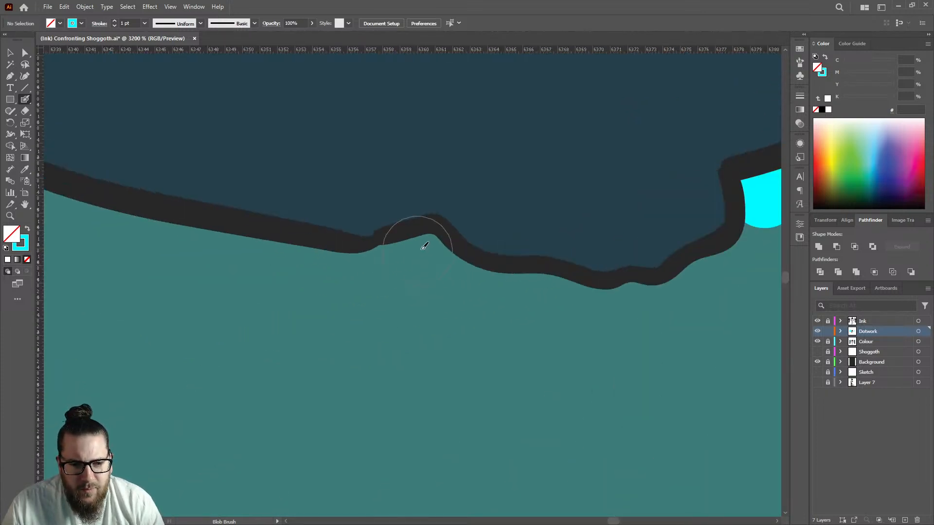
pyautogui.click(427, 261)
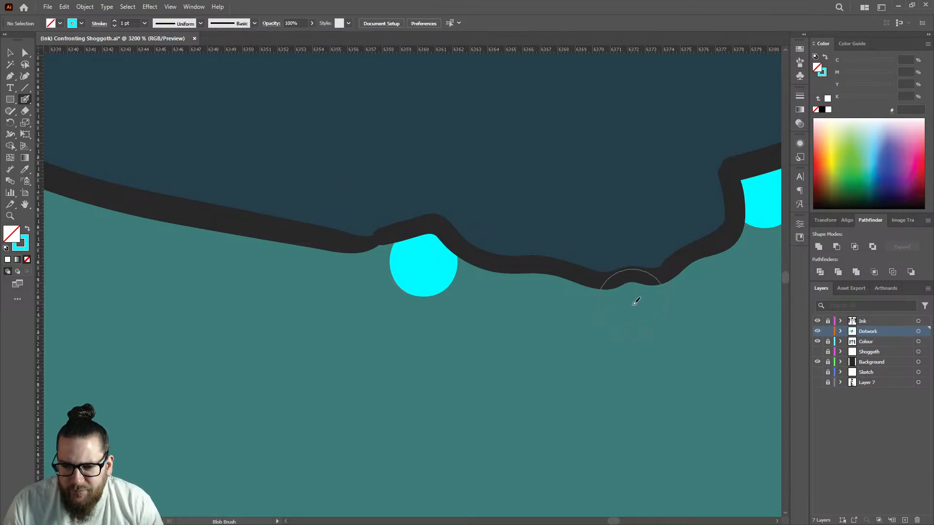
pyautogui.click(633, 307)
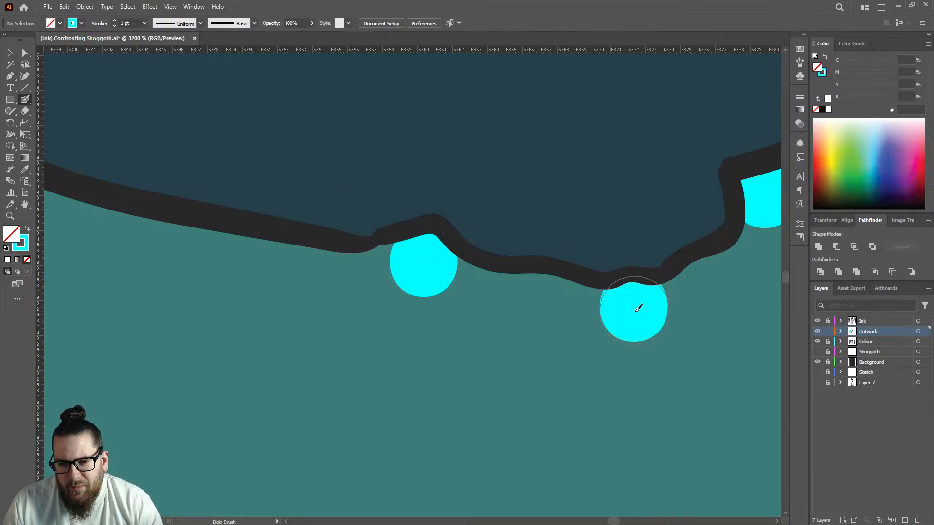
# Step: Place one cyan dot between the two small bumps and two along the outline to the left of them
pyautogui.click(545, 299)
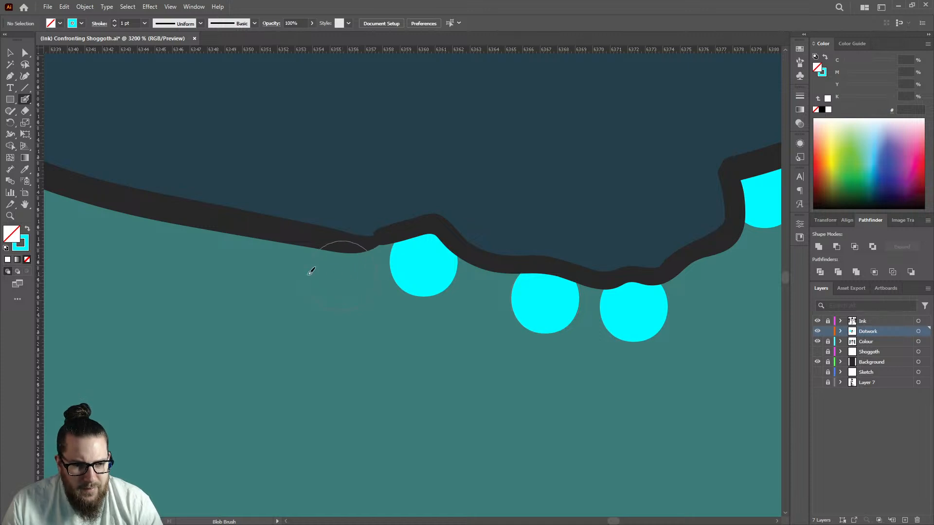
pyautogui.click(341, 278)
pyautogui.click(270, 259)
pyautogui.scroll(-6, 341, 277)
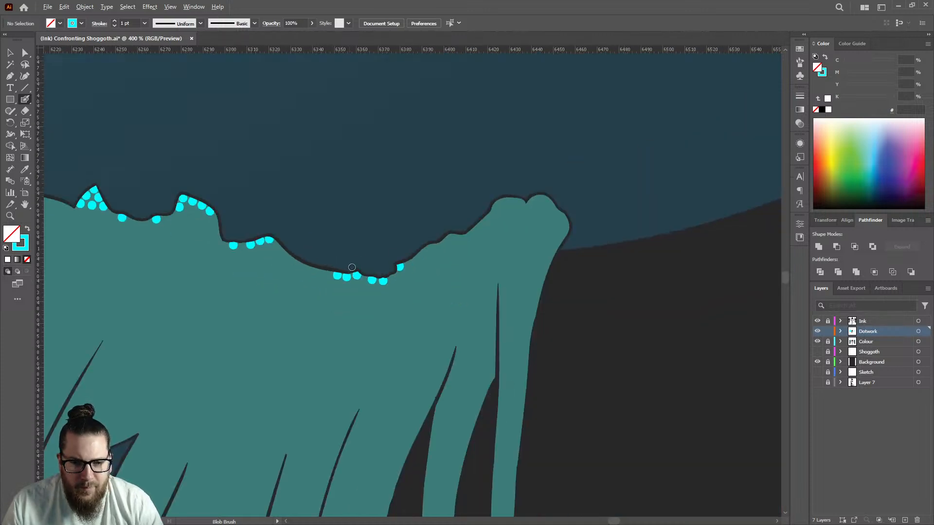
# Step: Place four cyan dots under the two shallow bumps on the slope rising toward the frill's right end
pyautogui.scroll(5, 441, 243)
pyautogui.click(450, 238)
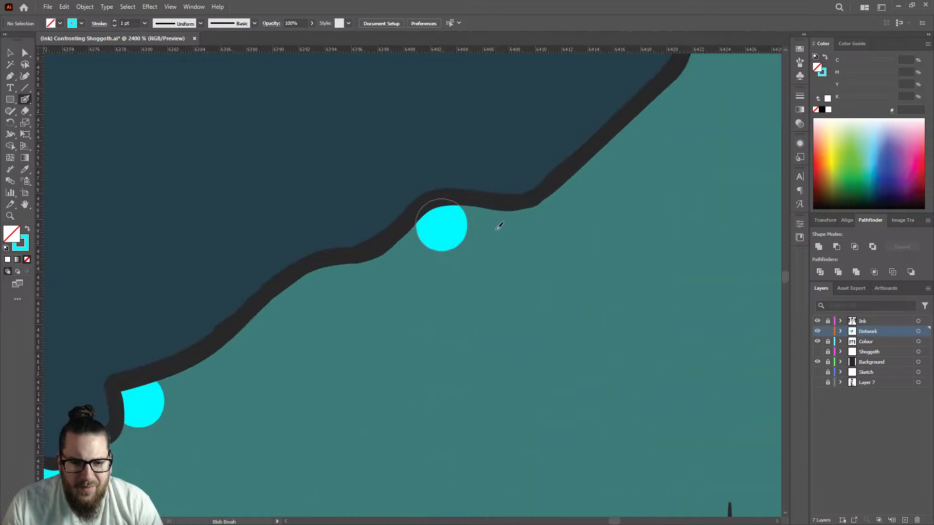
pyautogui.click(503, 222)
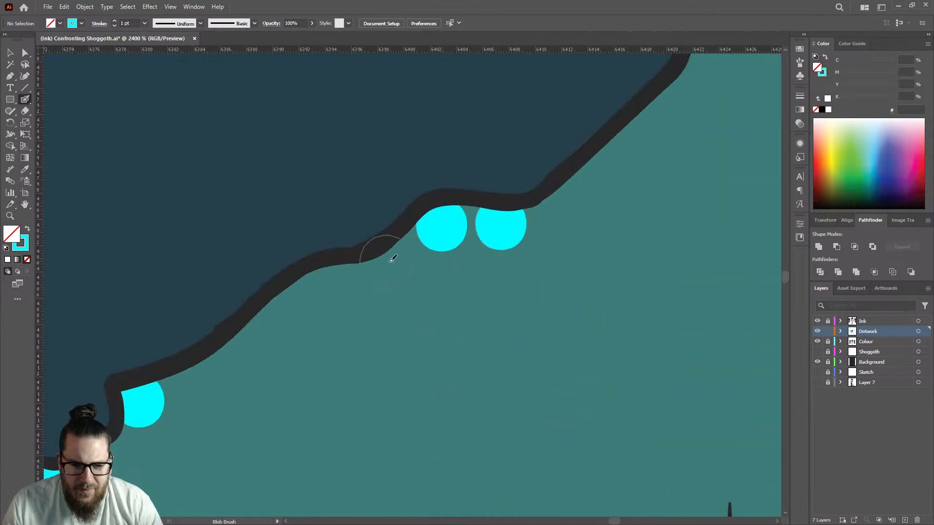
pyautogui.click(393, 260)
pyautogui.click(334, 277)
# Step: Place two cyan dots along the left curve of the first rounded lobe at the frill's right end
pyautogui.scroll(-4, 404, 274)
pyautogui.scroll(-2, 582, 294)
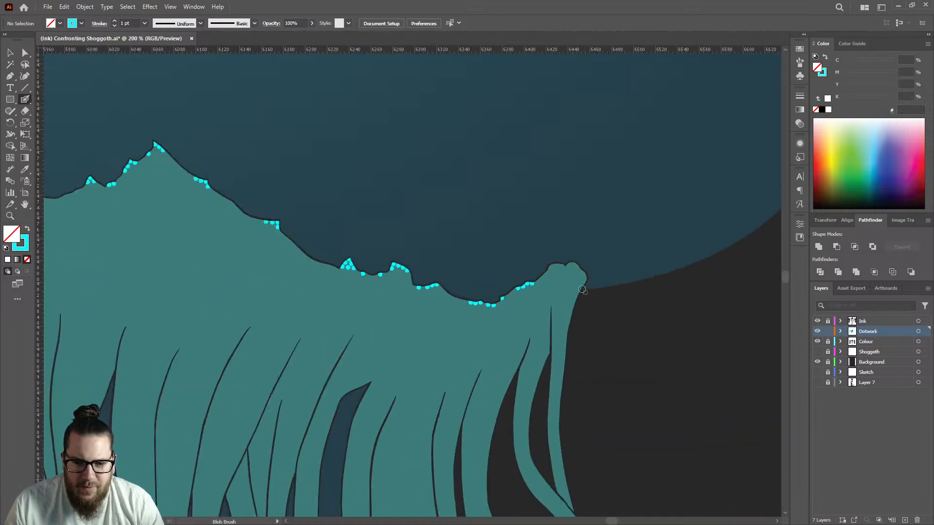
pyautogui.scroll(7, 576, 287)
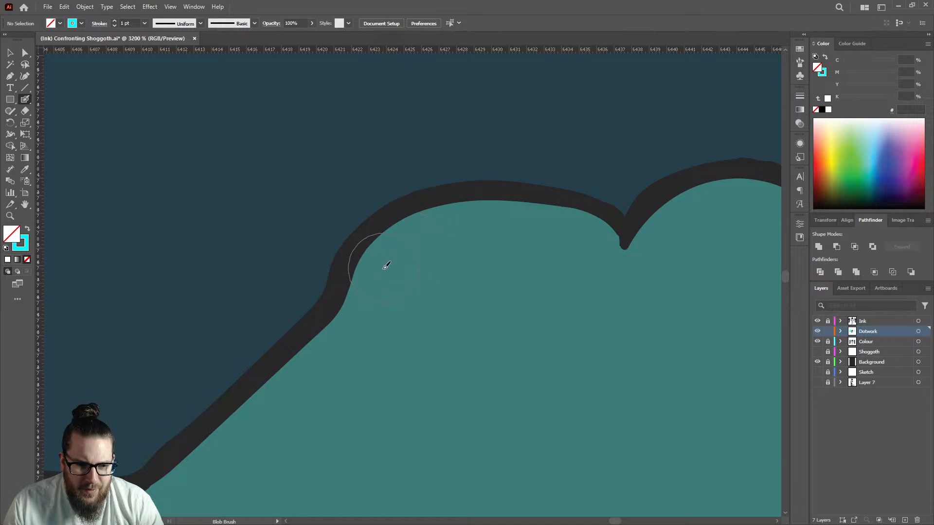
pyautogui.click(379, 271)
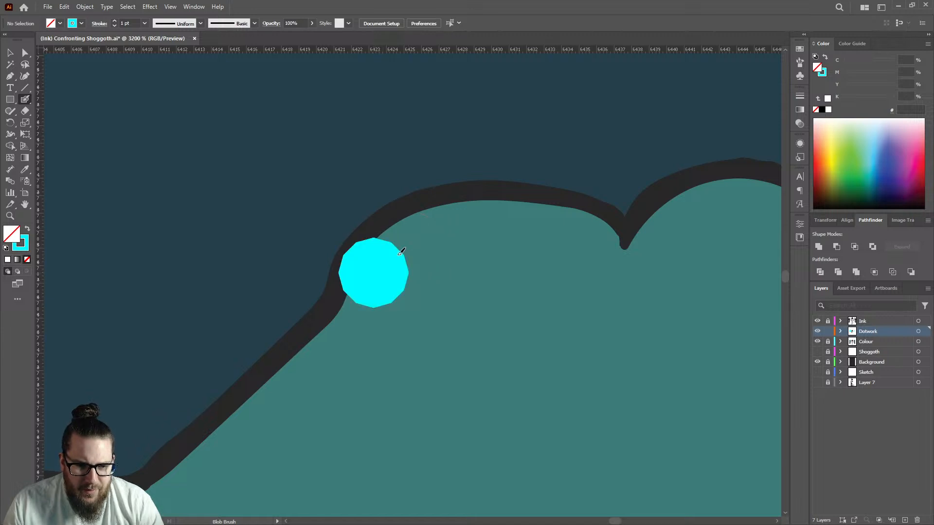
pyautogui.click(448, 231)
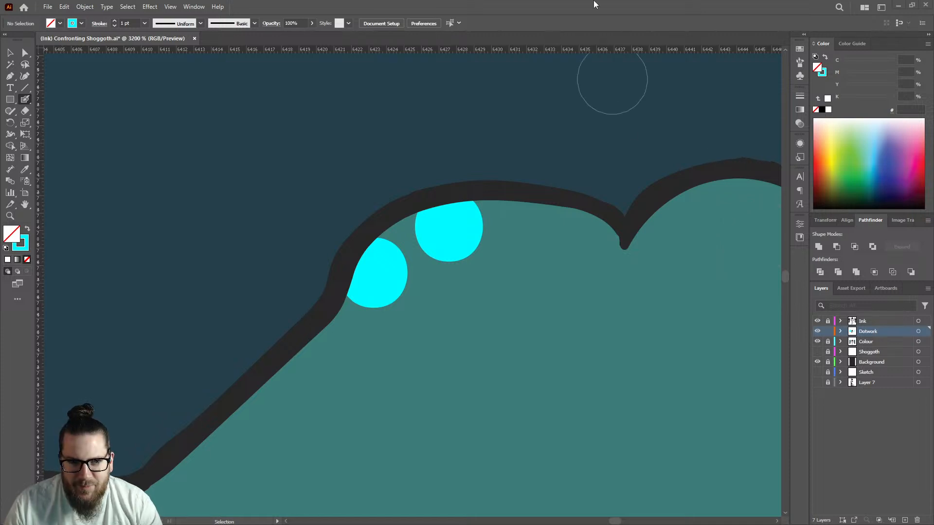
# Step: Place three cyan dots under the arc of the second rounded lobe and two more completing the first lobe's row up to the cleft
pyautogui.hotkey('ctrl', '-')
pyautogui.hotkey('ctrl', '-')
pyautogui.hotkey('ctrl', '-')
pyautogui.hotkey('ctrl', '+')
pyautogui.hotkey('ctrl', '+')
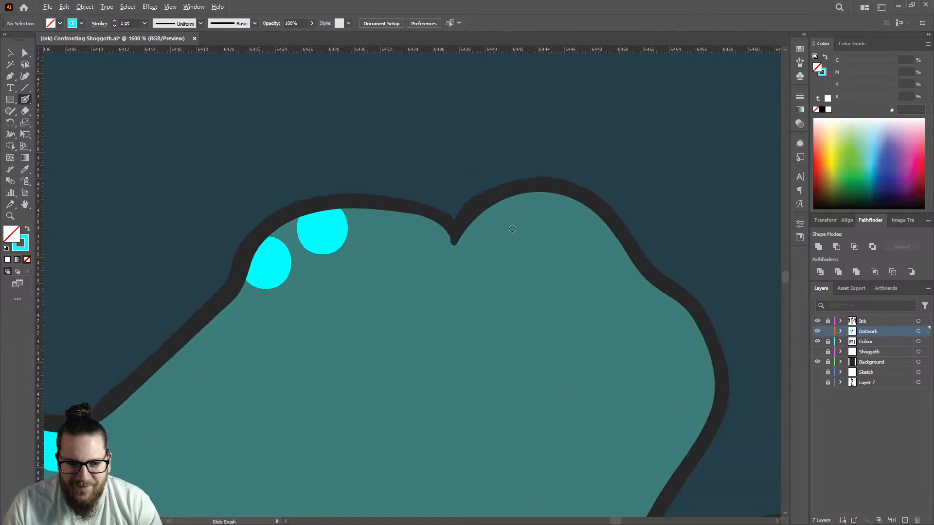
pyautogui.click(489, 228)
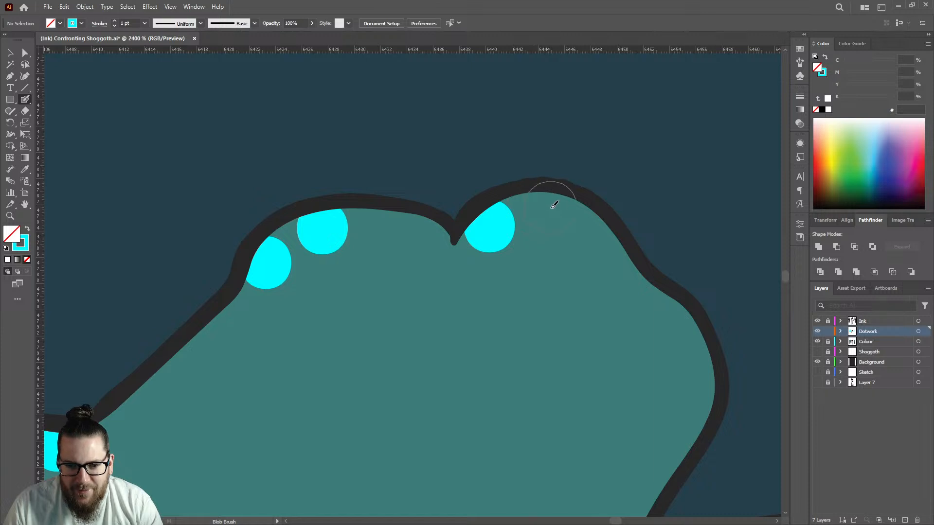
pyautogui.click(548, 213)
pyautogui.click(598, 238)
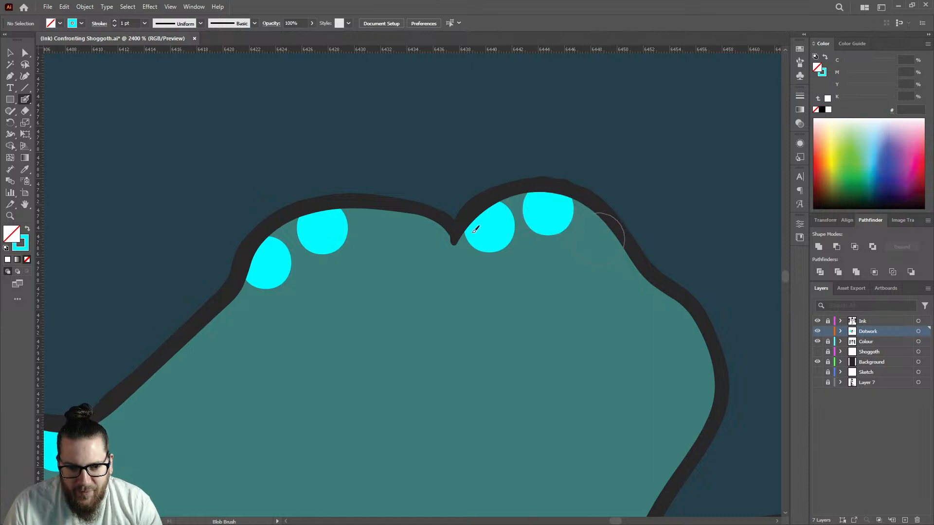
pyautogui.click(380, 227)
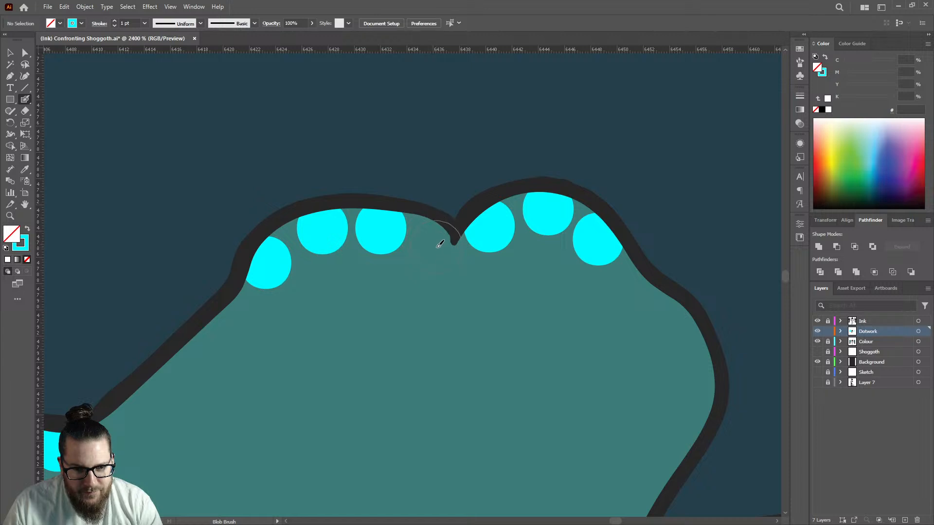
pyautogui.click(433, 243)
# Step: Add one cyan dot just below the sharp corner near the frill's right end and two up the slope to its right
pyautogui.scroll(-1, 549, 229)
pyautogui.scroll(-4, 544, 228)
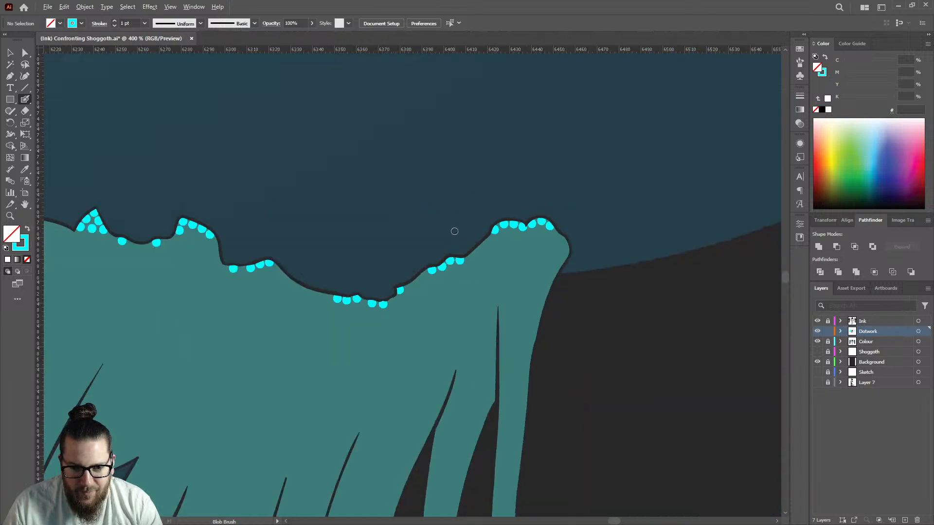
pyautogui.scroll(3, 336, 287)
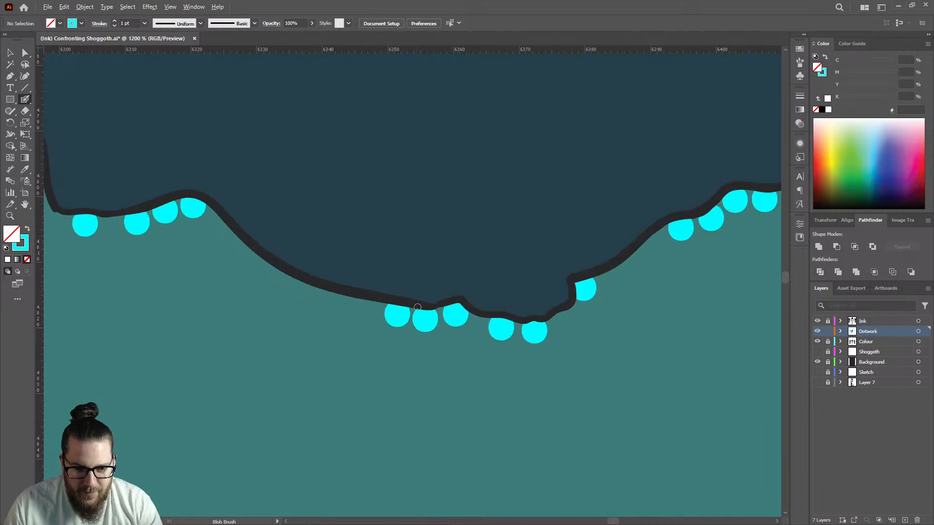
pyautogui.scroll(1, 574, 321)
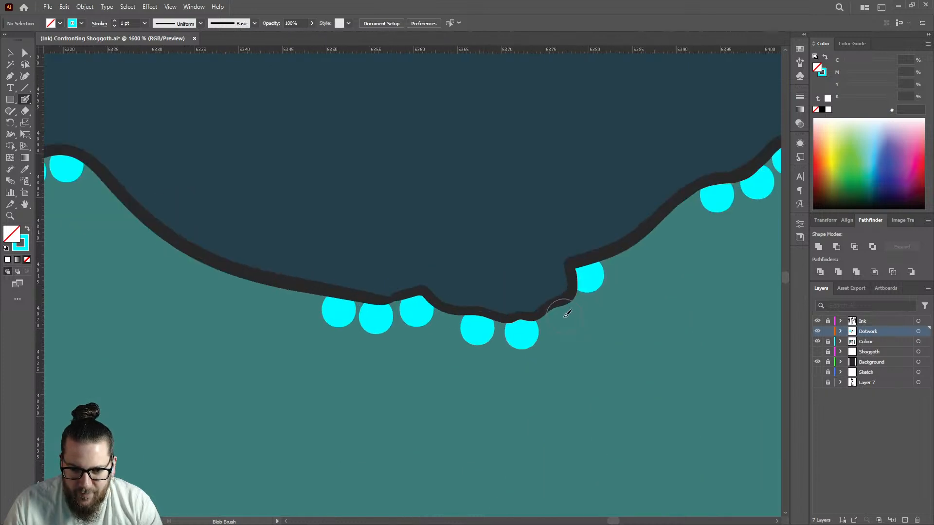
pyautogui.click(563, 316)
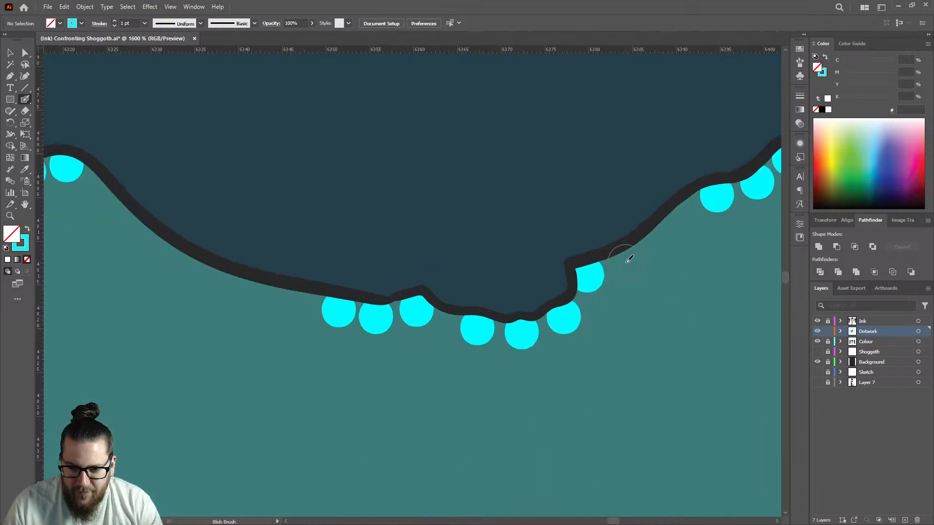
pyautogui.click(624, 262)
pyautogui.click(658, 237)
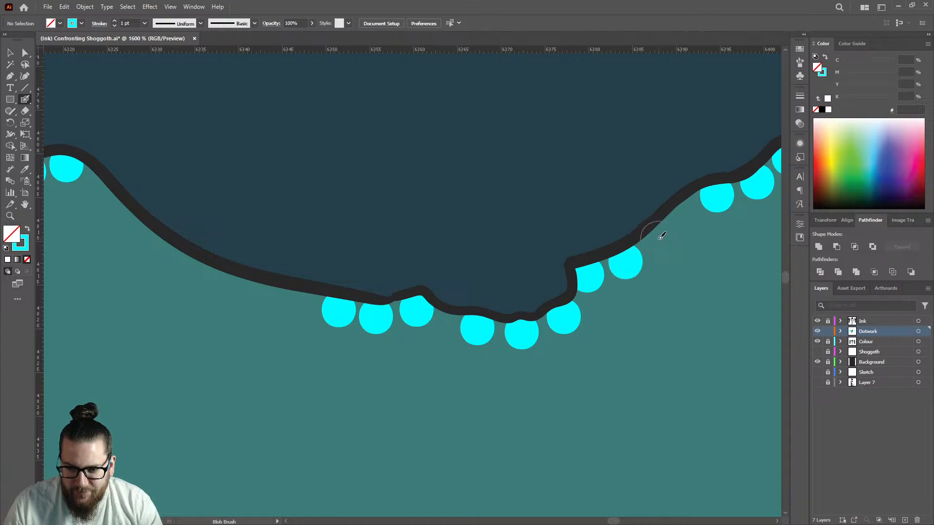
# Step: Place three scattered cyan dots inside the right-hand creature's frill, between its upper outline and the tentacle lines
pyautogui.scroll(-3, 633, 266)
pyautogui.scroll(-10, 632, 264)
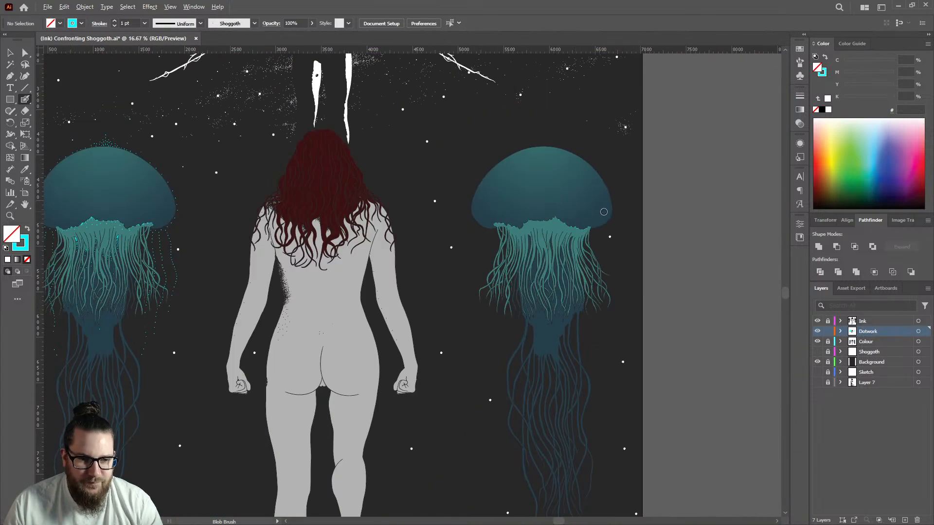
pyautogui.scroll(4, 602, 212)
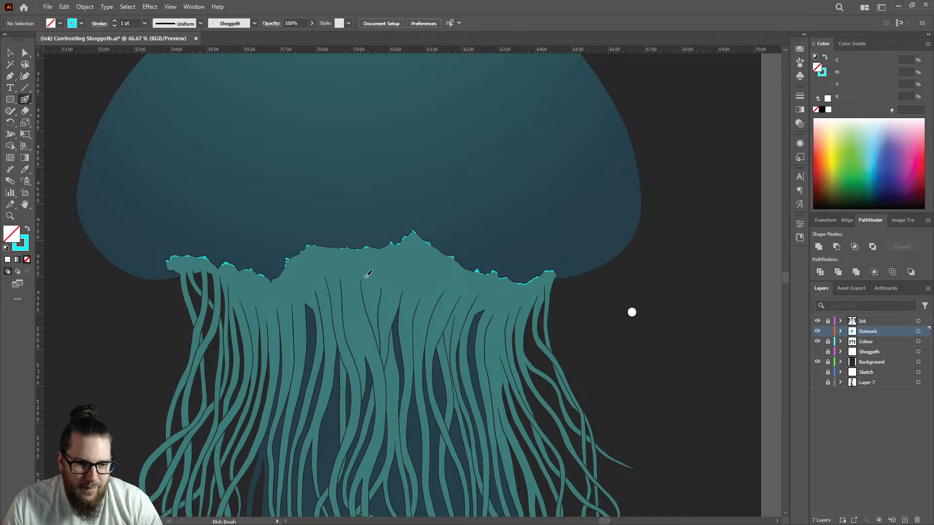
pyautogui.scroll(-2, 469, 256)
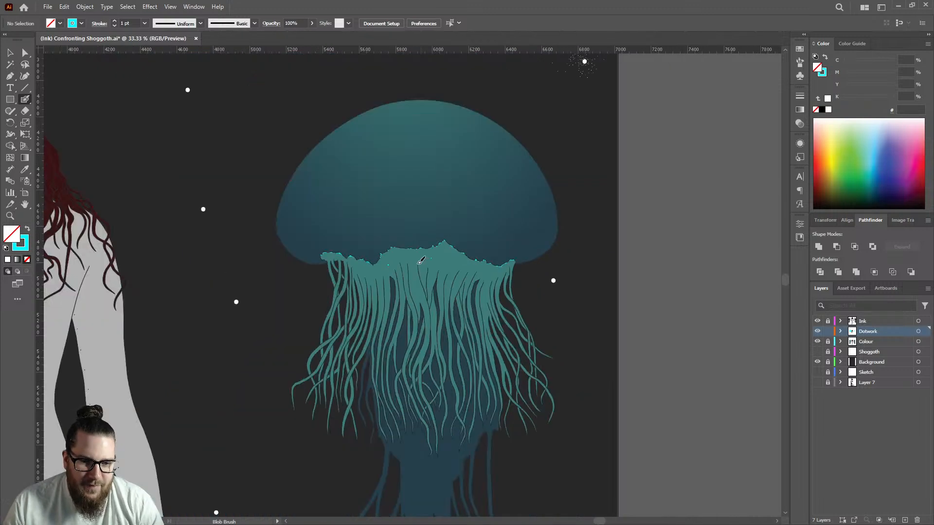
pyautogui.scroll(5, 374, 266)
pyautogui.click(305, 270)
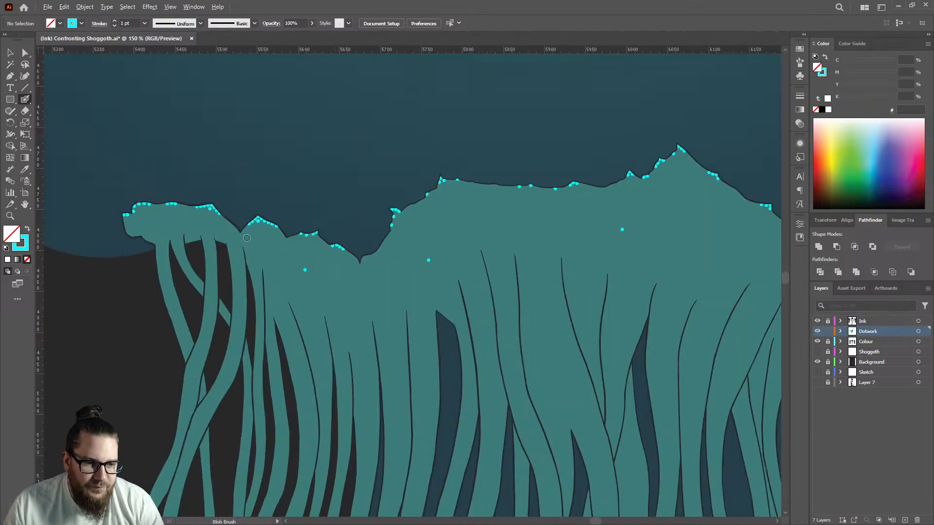
# Step: Add one cyan dot to the left of the three-dot group along the top of the frill's left lobe
pyautogui.scroll(6, 181, 210)
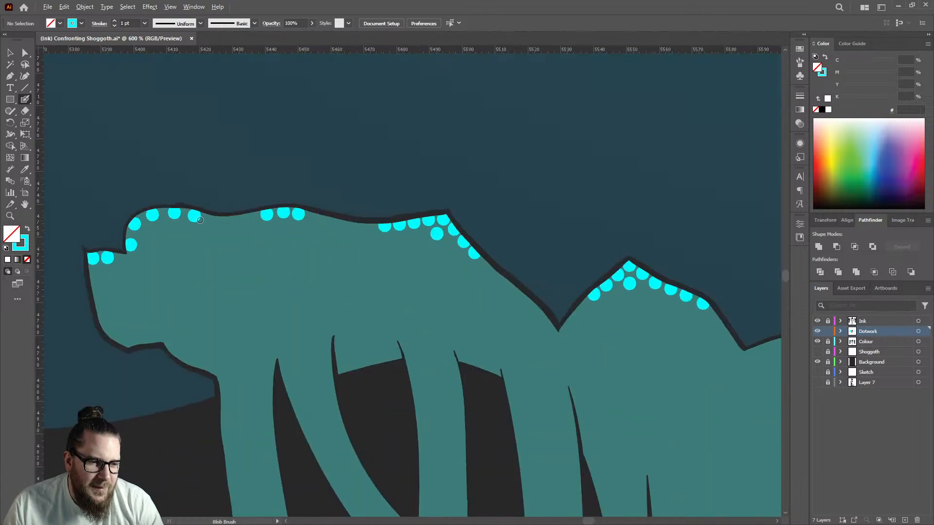
pyautogui.click(305, 214)
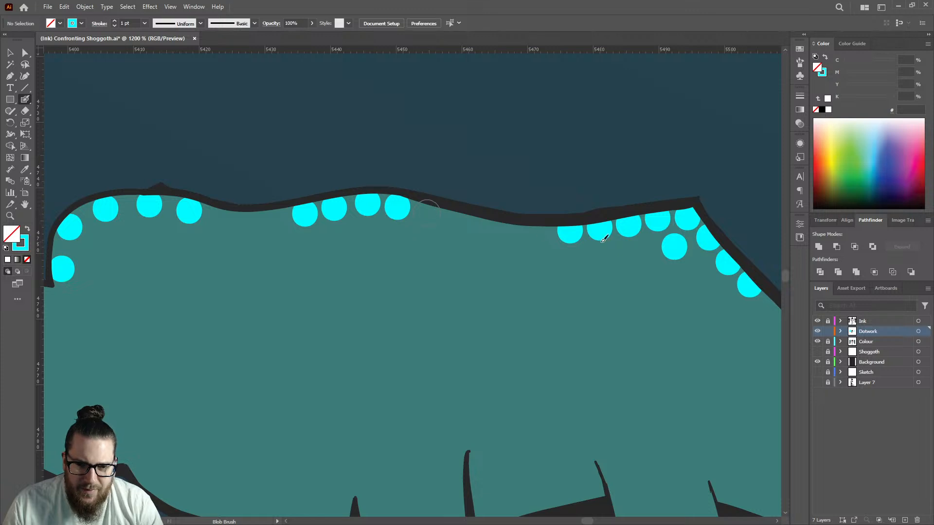
pyautogui.scroll(-4, 517, 230)
pyautogui.scroll(-1, 415, 261)
# Step: Place three cyan dots below the pointed spike and down the slope to its right, in the left part of the frill
pyautogui.scroll(5, 527, 286)
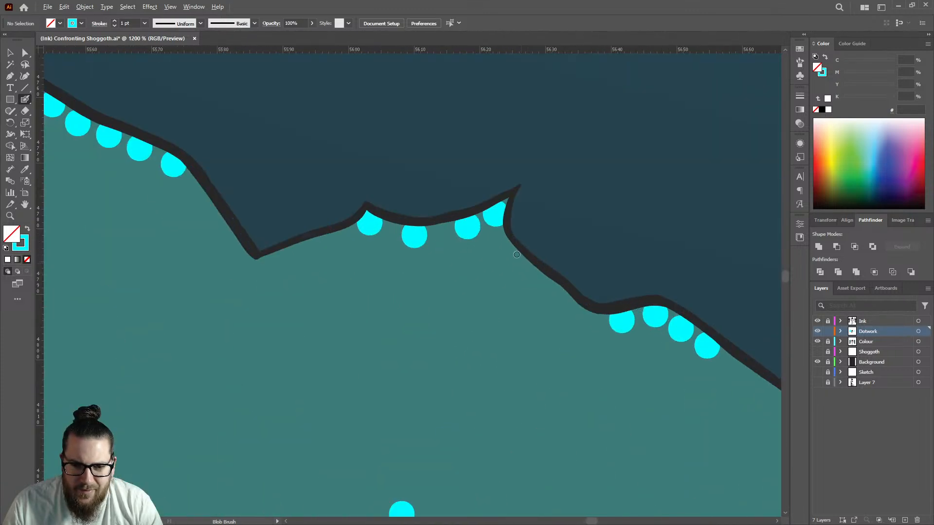
pyautogui.click(490, 237)
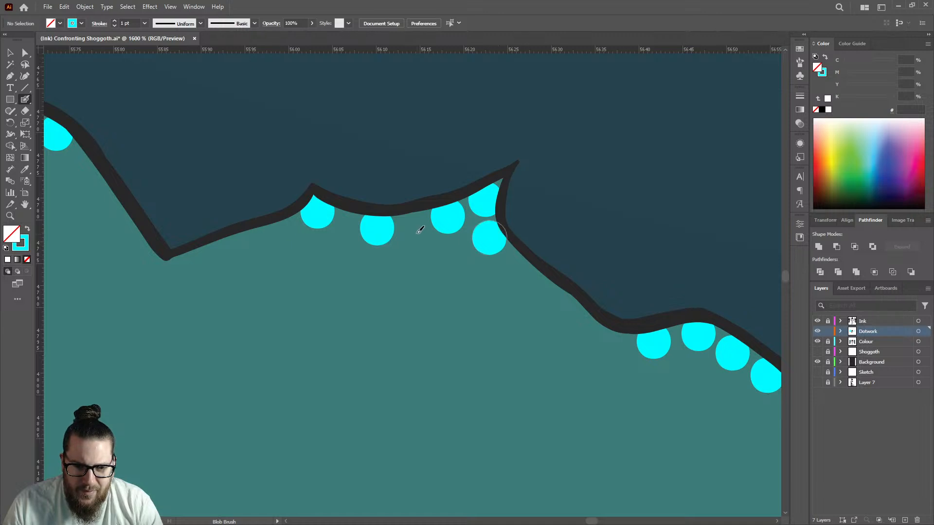
pyautogui.click(515, 267)
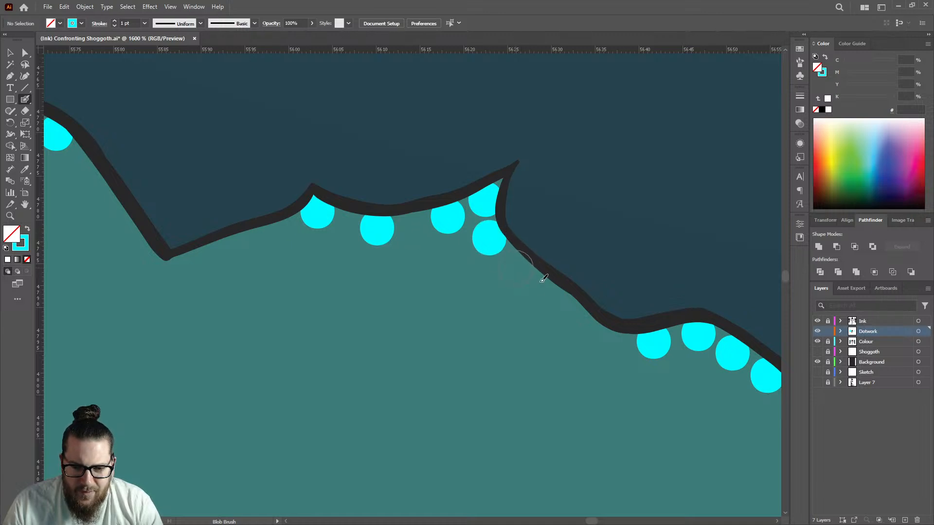
pyautogui.click(565, 300)
# Step: Place two cyan dots along the curve just right of the deep V-shaped notch in the frill outline
pyautogui.scroll(-5, 478, 251)
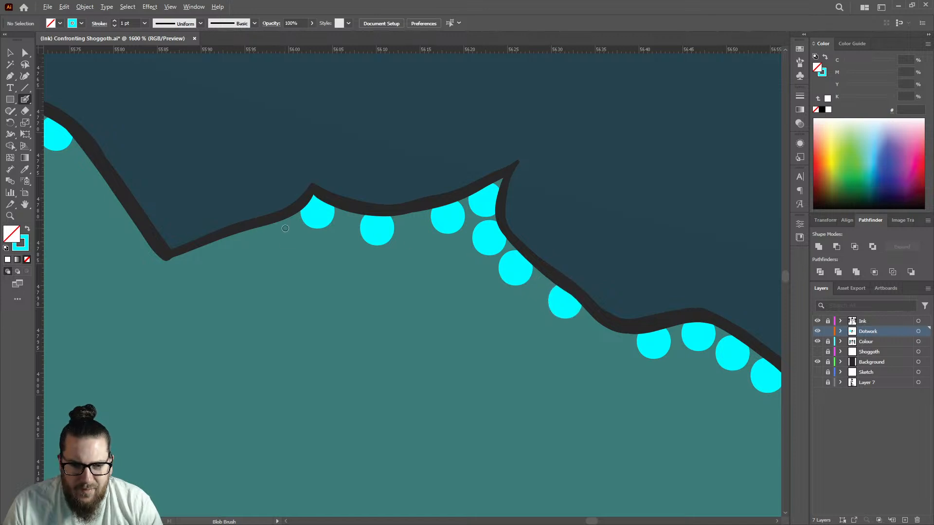
pyautogui.scroll(5, 419, 277)
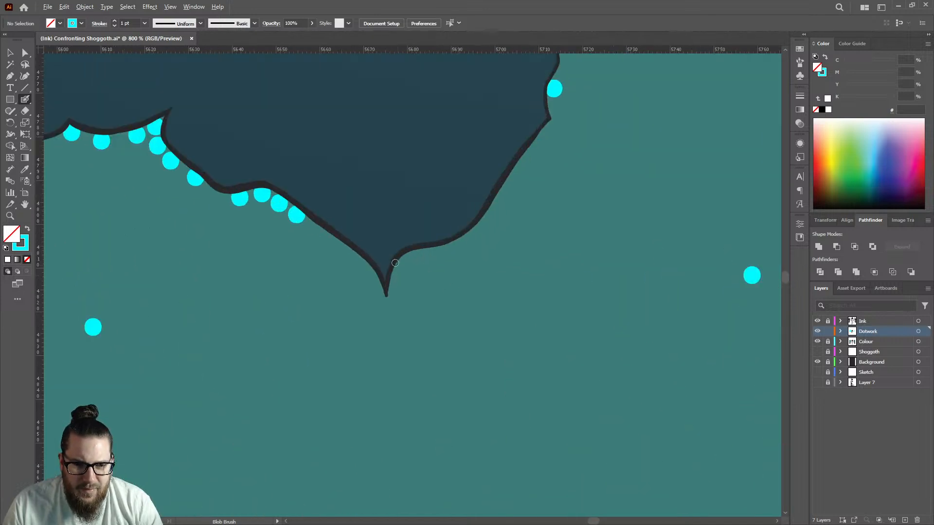
pyautogui.click(416, 268)
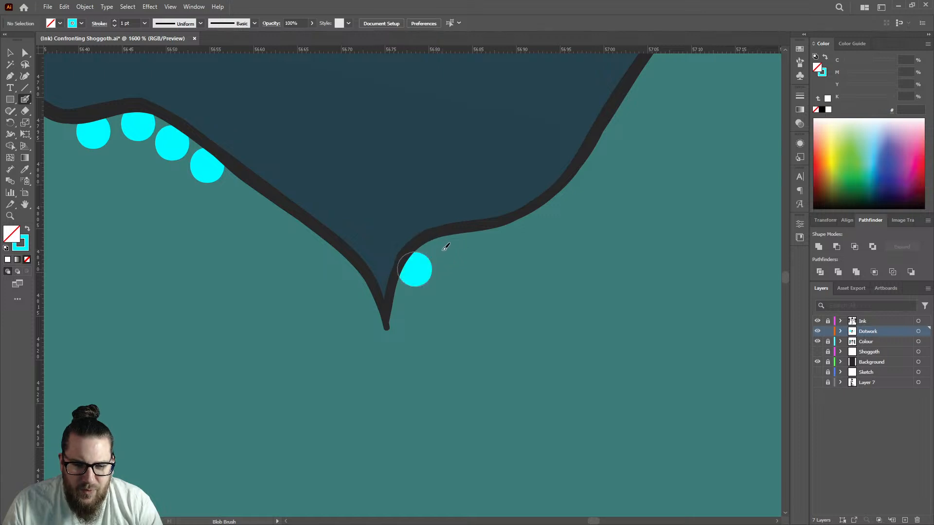
pyautogui.click(448, 246)
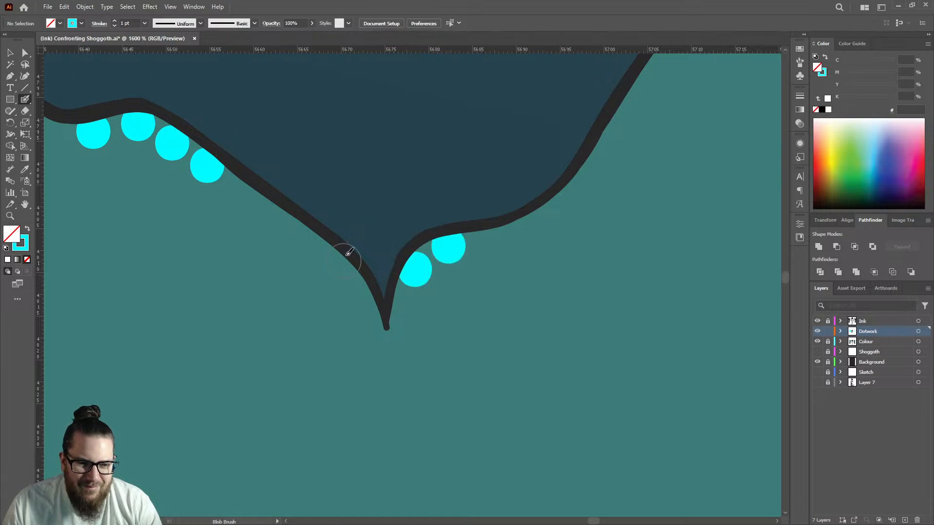
# Step: Add one cyan dot in the lower corner of the steep edge beneath the hooked spike and one at the spike's base
pyautogui.scroll(-5, 348, 254)
pyautogui.scroll(5, 340, 184)
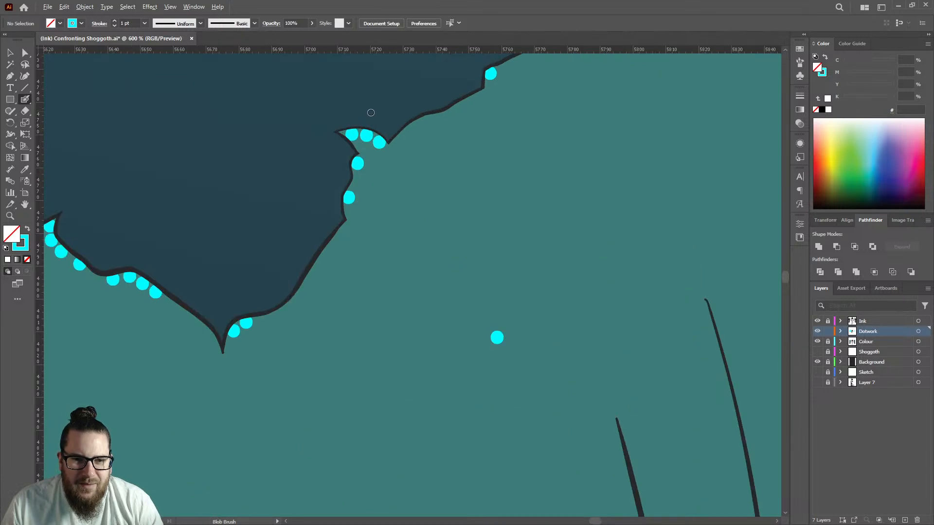
pyautogui.click(327, 302)
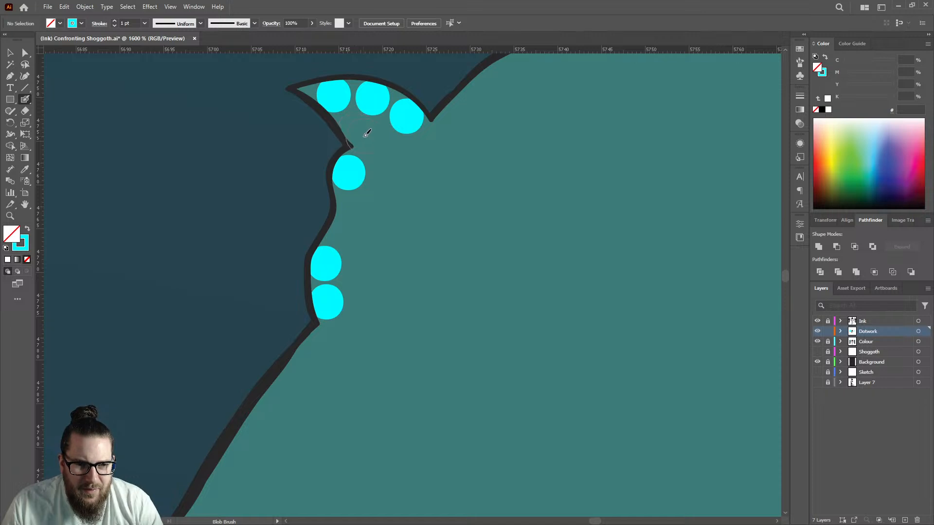
# Step: Add one cyan dot inside the hooked spike's base and two along the outline just right of the spike
pyautogui.scroll(-2, 225, 240)
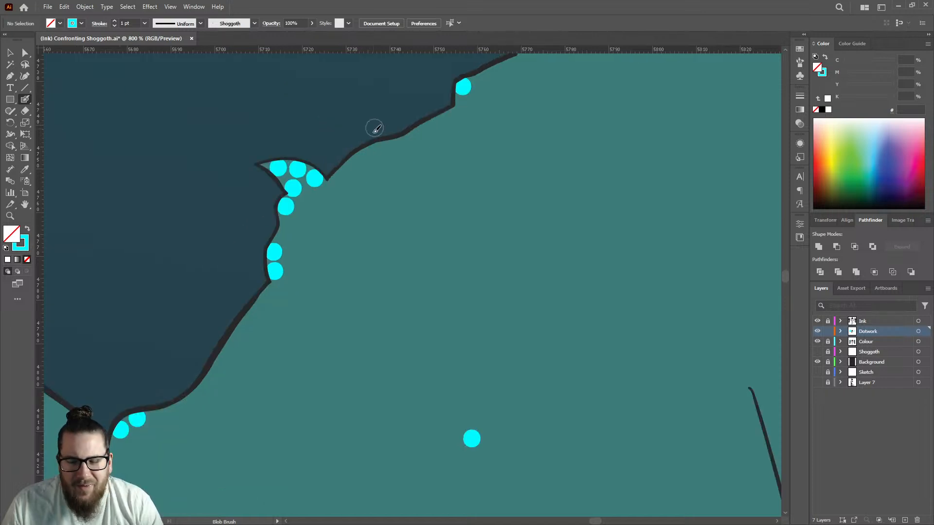
pyautogui.scroll(1, 355, 162)
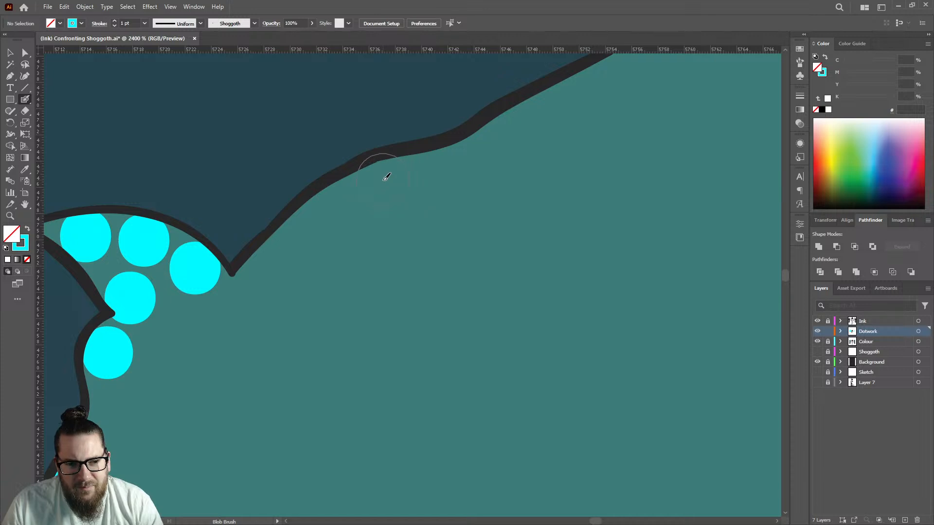
pyautogui.click(383, 180)
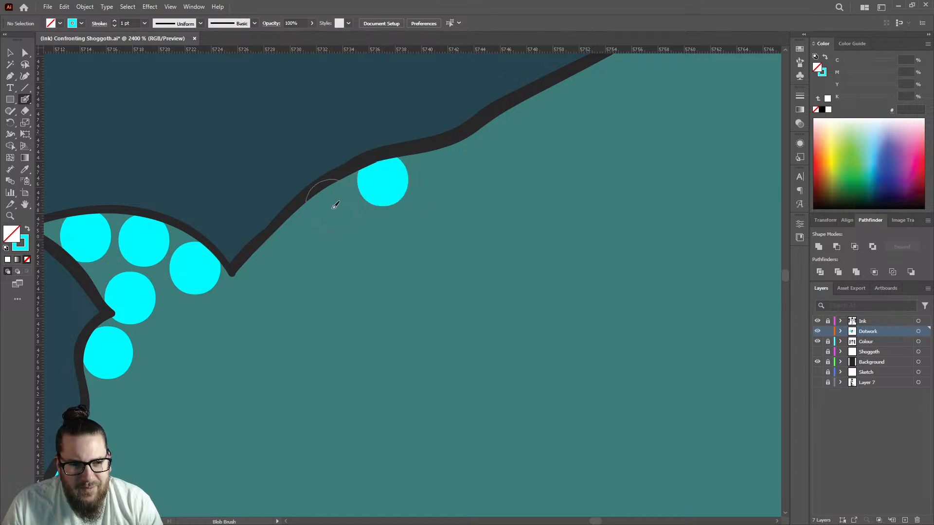
pyautogui.click(331, 207)
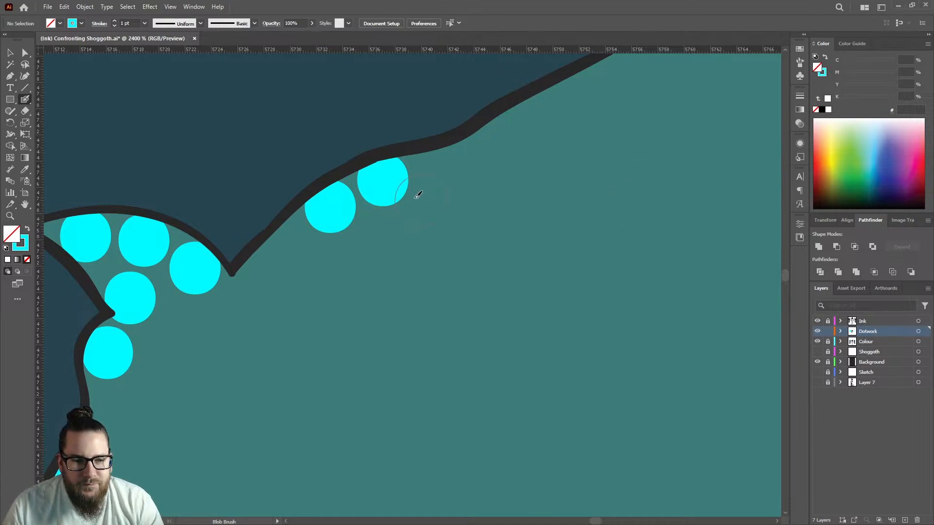
# Step: Add one cyan dot in the dip between the tall pointed spike and the small peak to its right
pyautogui.scroll(-5, 421, 195)
pyautogui.scroll(6, 396, 192)
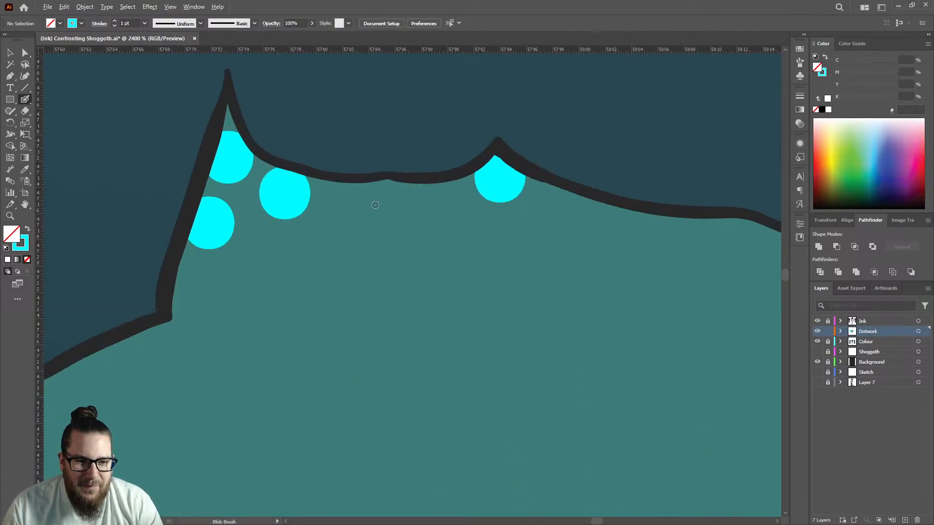
pyautogui.scroll(-6, 392, 199)
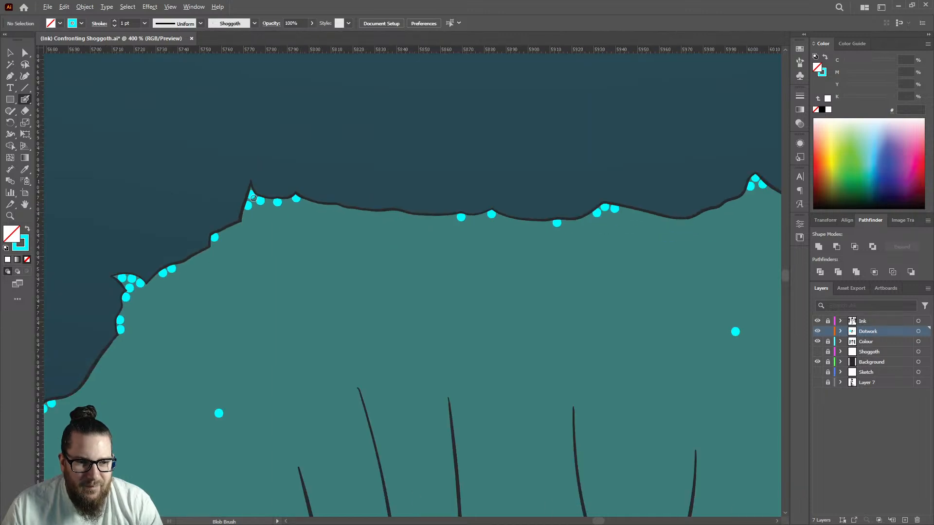
# Step: Place three cyan dots beneath the shallow bump along the frill's upper edge, right of the small peak
pyautogui.scroll(7, 371, 215)
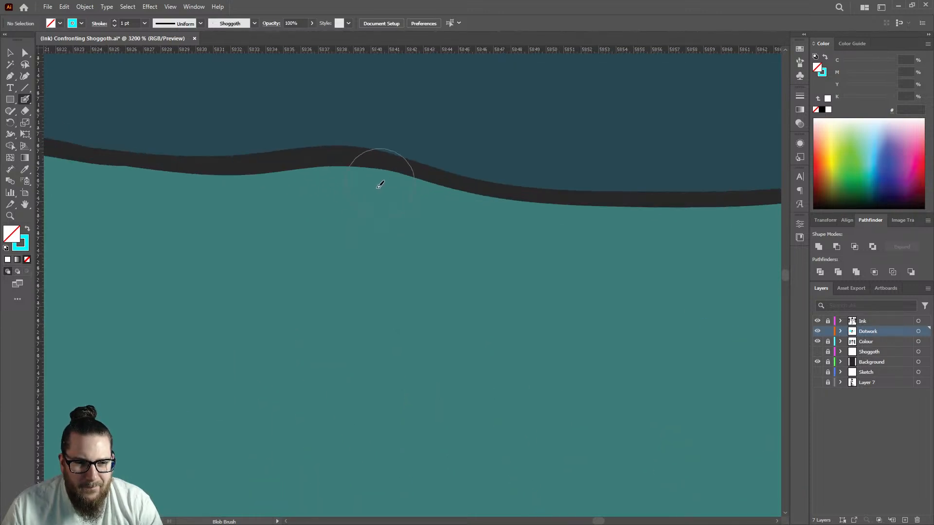
pyautogui.click(379, 194)
pyautogui.click(457, 219)
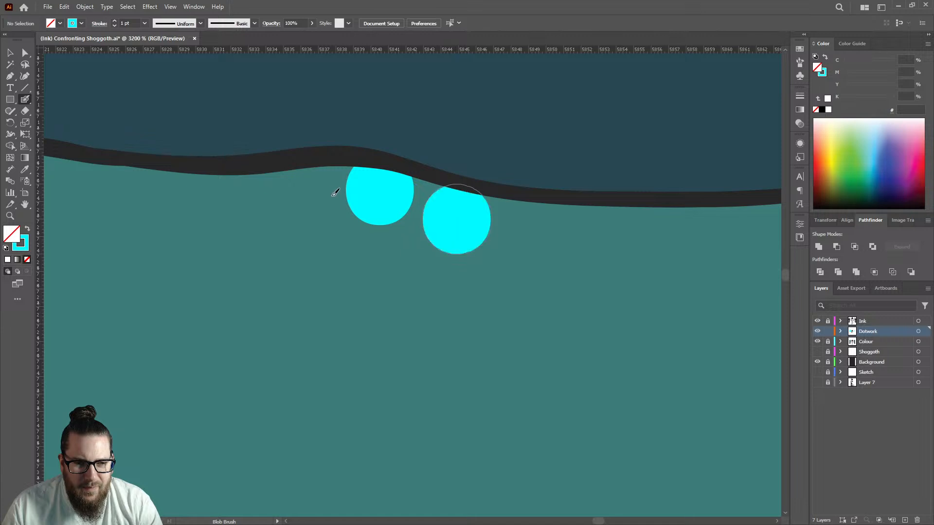
pyautogui.click(299, 193)
pyautogui.scroll(-7, 345, 190)
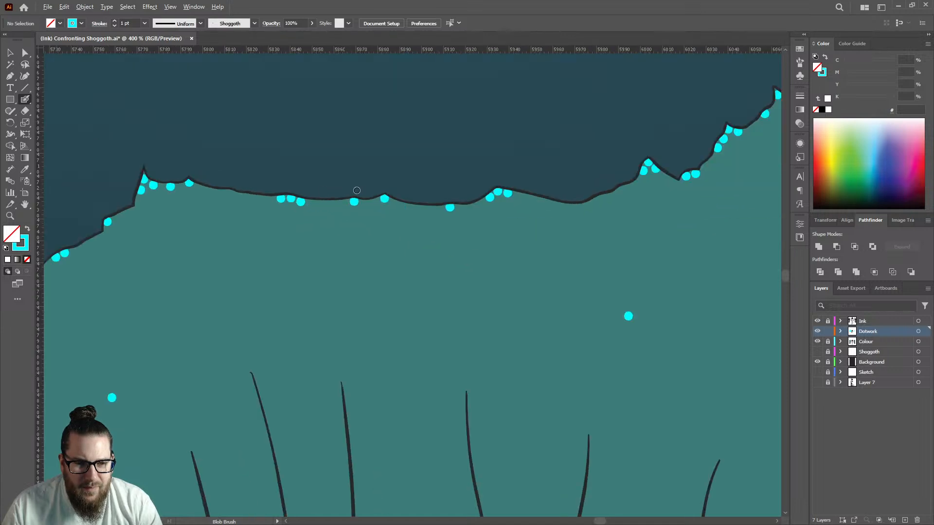
# Step: Place two cyan dots down the slope right of the low rounded bump in the right part of the frill
pyautogui.scroll(-2, 319, 195)
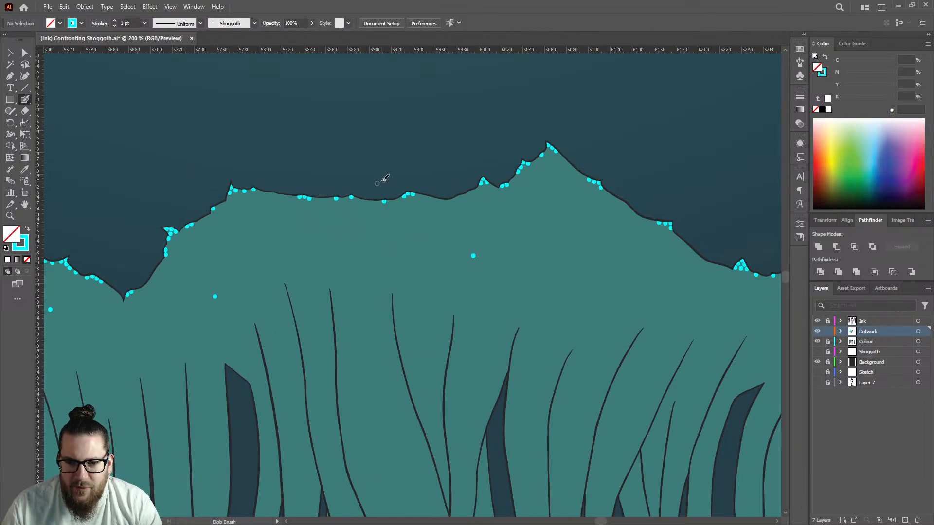
pyautogui.scroll(-3, 389, 175)
pyautogui.scroll(4, 610, 201)
pyautogui.scroll(-2, 613, 195)
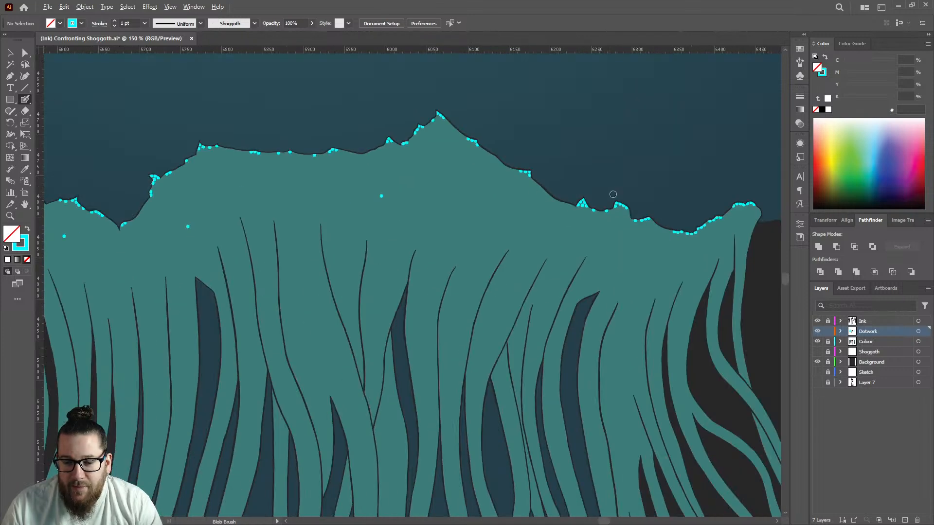
pyautogui.scroll(5, 613, 194)
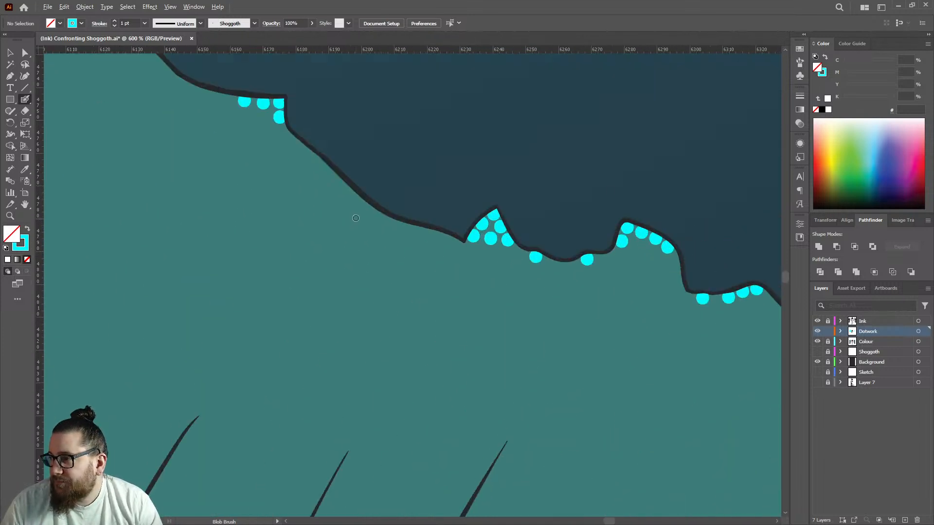
pyautogui.scroll(-3, 355, 219)
pyautogui.scroll(5, 467, 222)
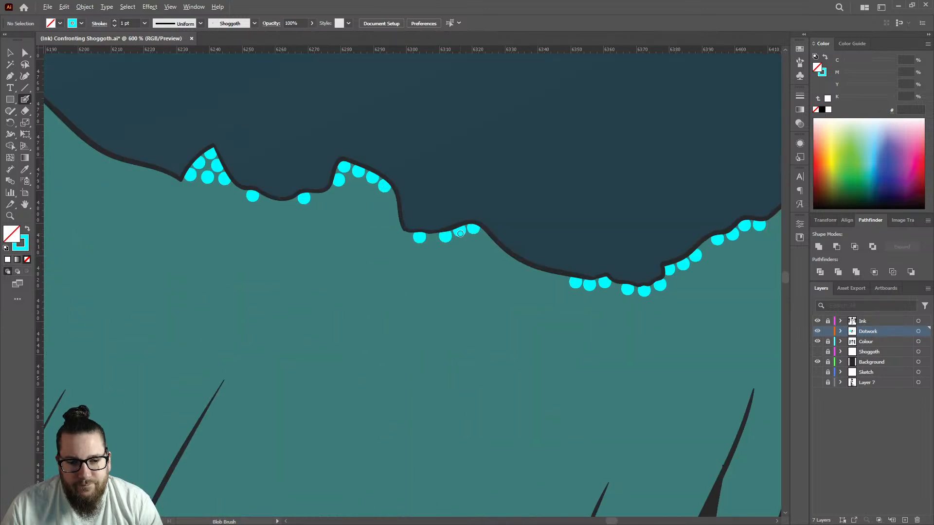
pyautogui.click(473, 222)
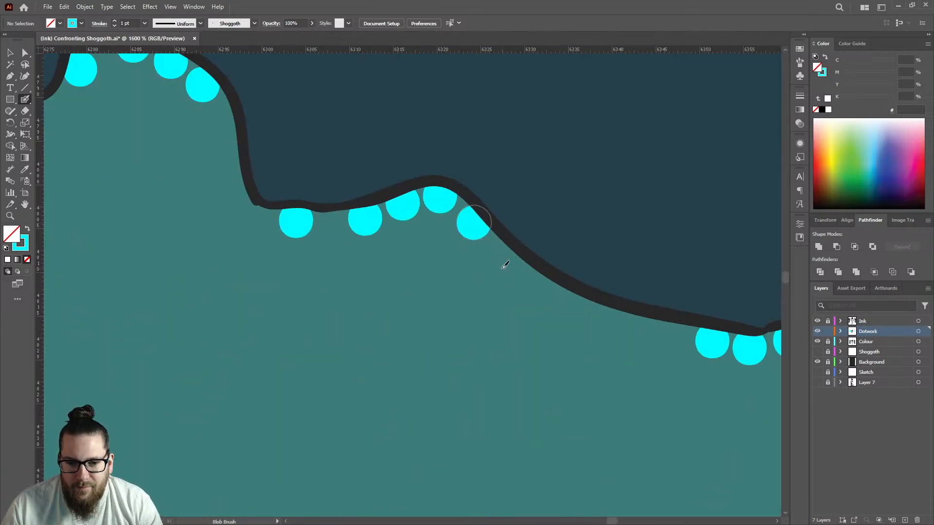
pyautogui.click(502, 253)
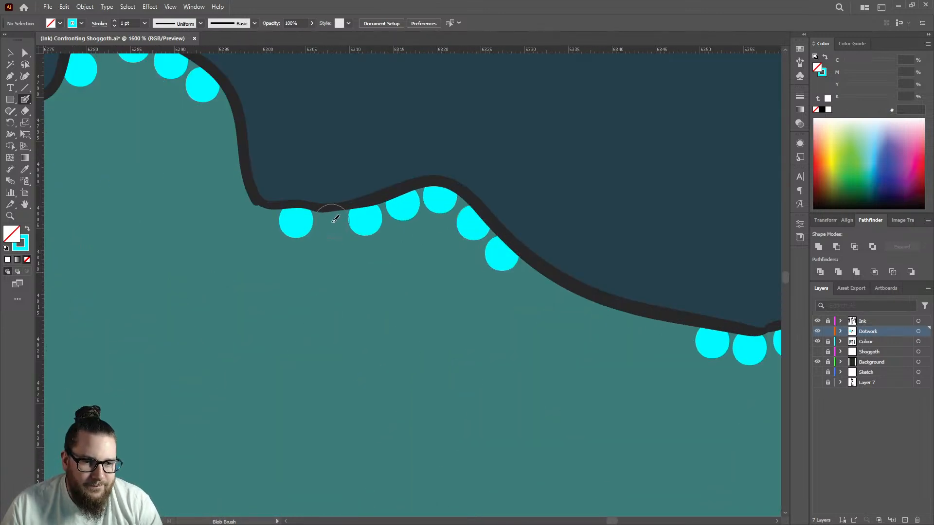
# Step: Extend the dot row in the right-hand dip of the frill with two cyan dots on its left end
pyautogui.scroll(-8, 352, 177)
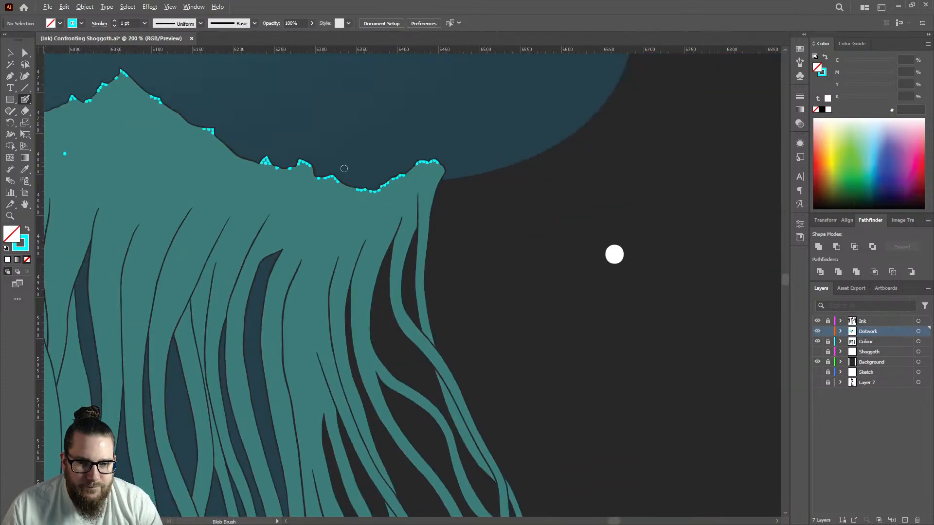
pyautogui.scroll(7, 351, 177)
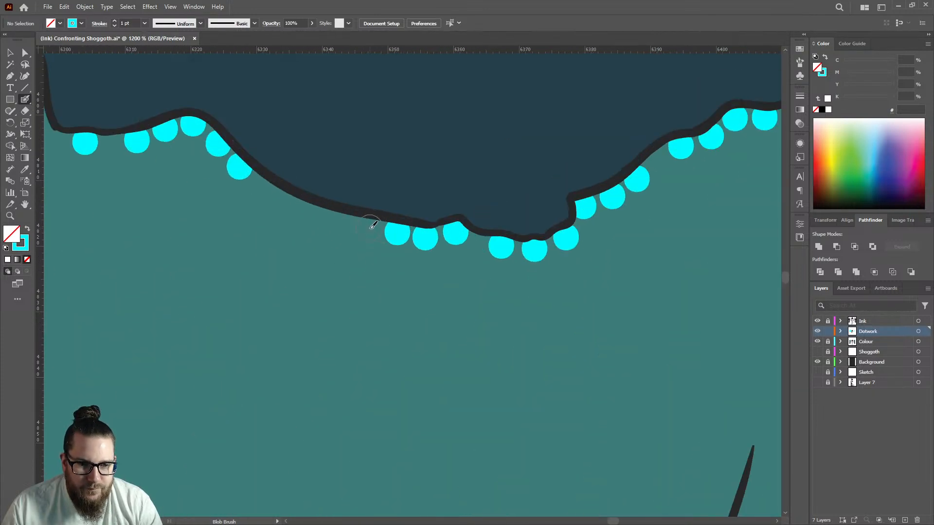
pyautogui.click(369, 227)
pyautogui.click(342, 219)
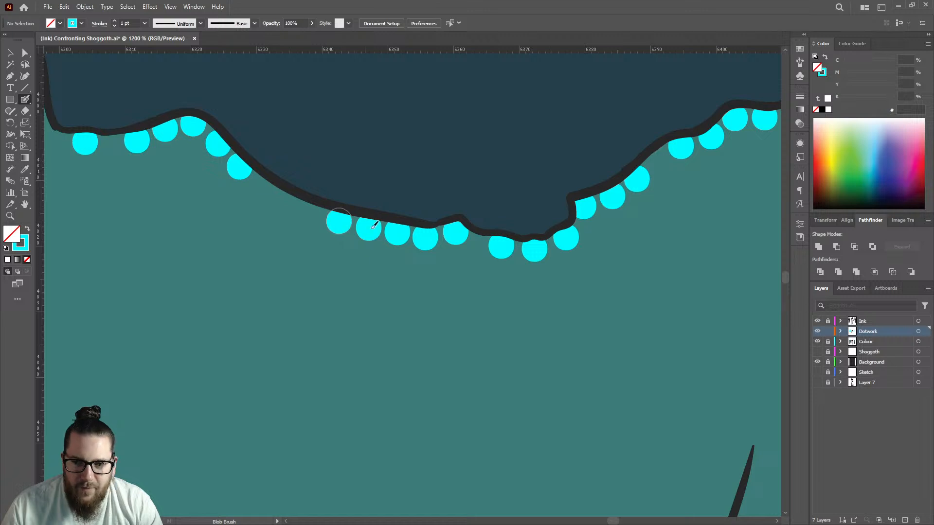
# Step: Add one cyan dot at the top of the straight slope leading up to the frill's far-right lobe
pyautogui.scroll(-5, 296, 199)
pyautogui.scroll(-3, 517, 200)
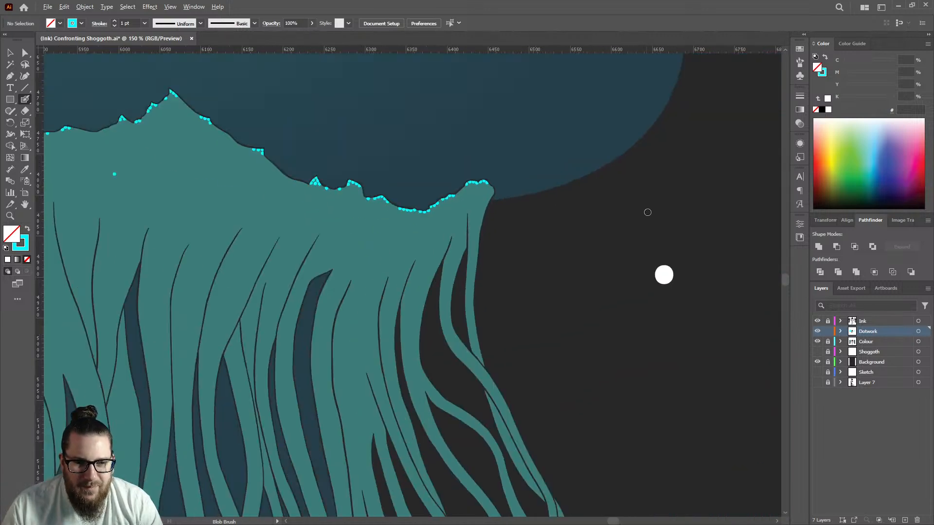
pyautogui.scroll(8, 500, 190)
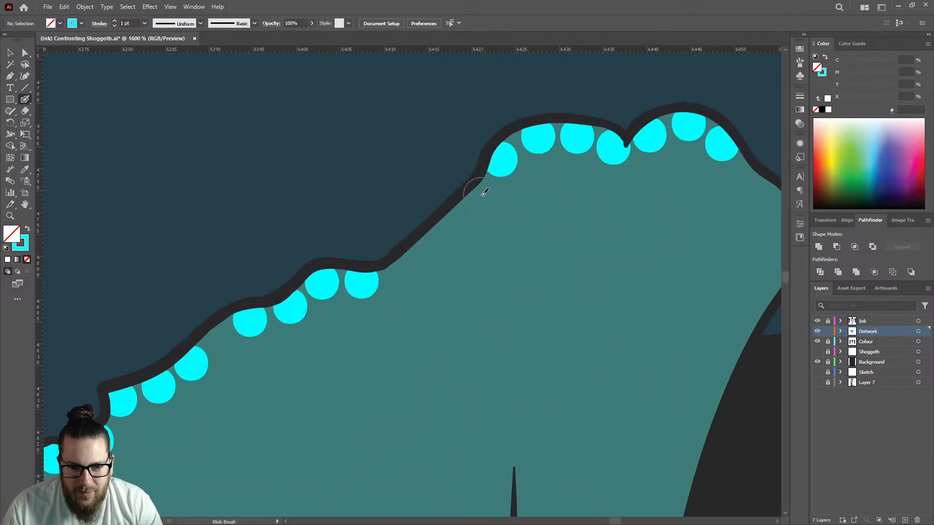
pyautogui.click(481, 194)
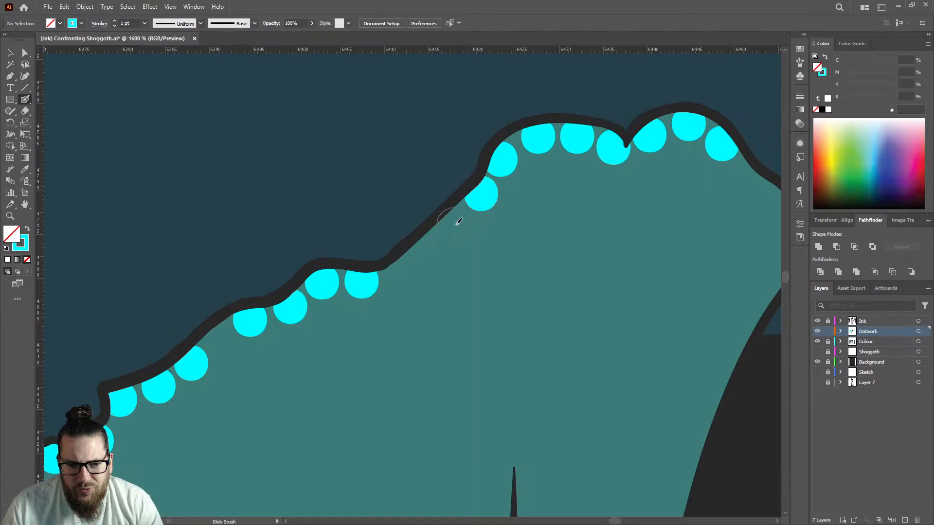
# Step: Fill the frill's tallest peak with cyan dots at its left base, down its right slope and in a second row inside
pyautogui.scroll(-4, 458, 218)
pyautogui.scroll(-3, 612, 227)
pyautogui.scroll(6, 301, 127)
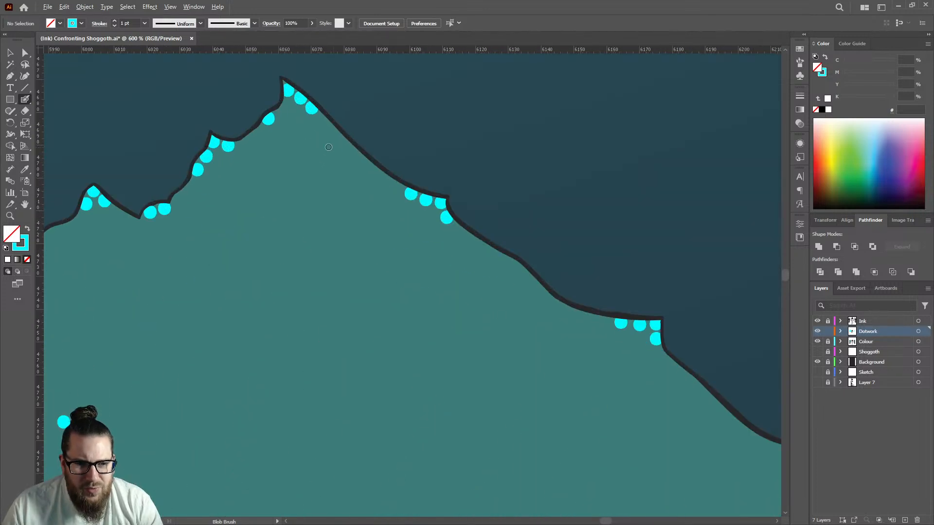
pyautogui.press('[')
pyautogui.press('[')
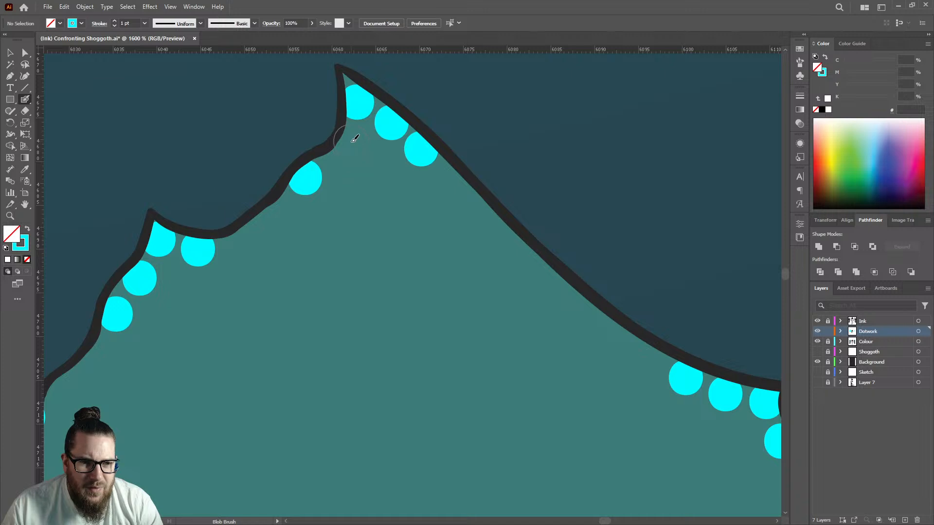
pyautogui.click(351, 141)
pyautogui.click(448, 178)
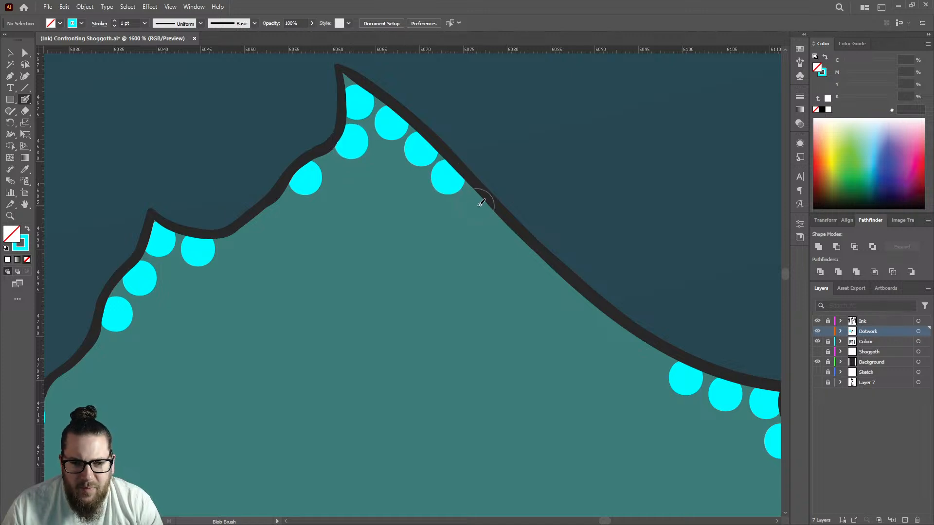
pyautogui.click(475, 207)
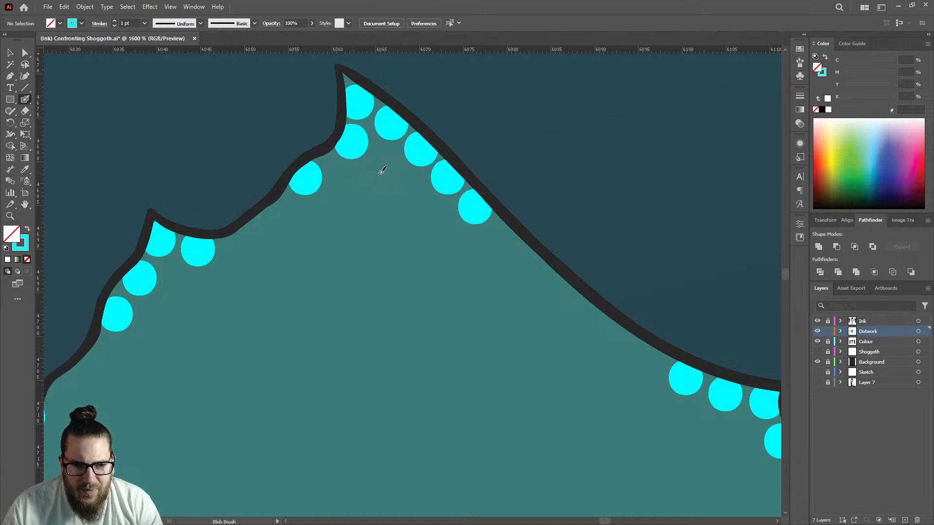
pyautogui.click(383, 169)
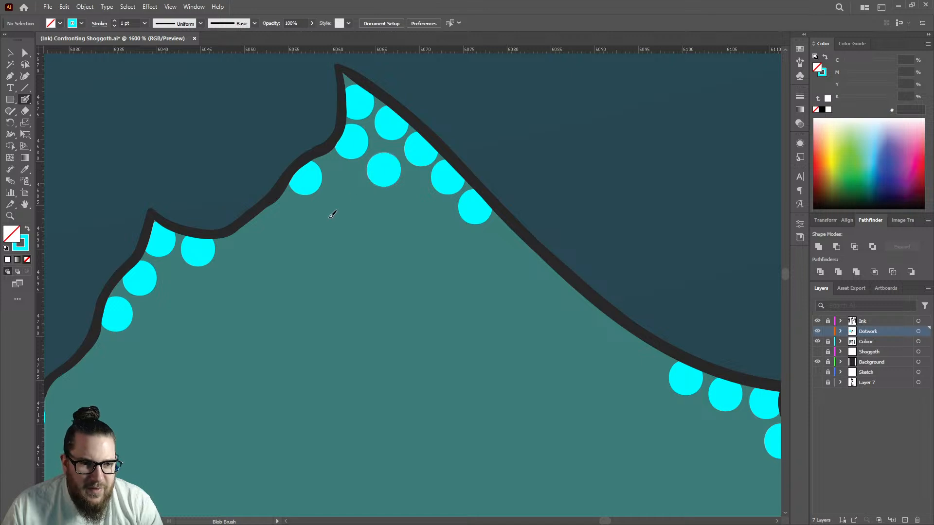
pyautogui.click(348, 191)
# Step: Scatter loosely spaced cyan dots inside the frill below the tallest peak so the dotwork fades out downward
pyautogui.scroll(-5, 432, 214)
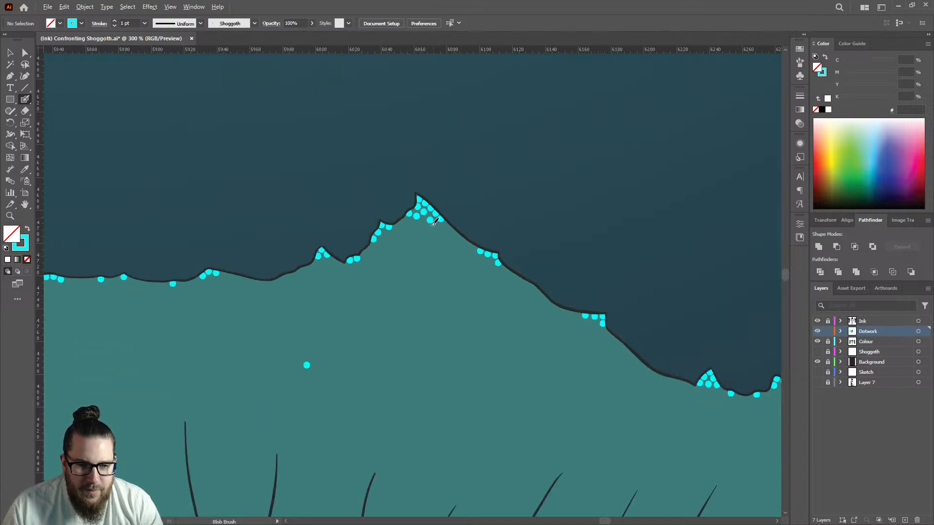
pyautogui.click(419, 261)
pyautogui.click(407, 227)
pyautogui.click(421, 235)
pyautogui.click(443, 250)
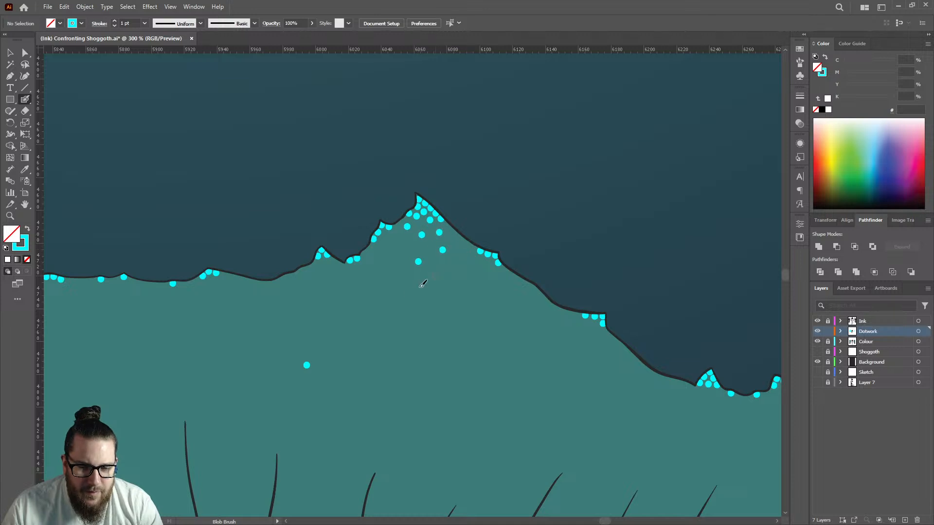
# Step: Add cyan dots to the base and right slope of the small peak left of the tallest one, and along its left shoulder
pyautogui.scroll(-3, 608, 281)
pyautogui.scroll(6, 504, 287)
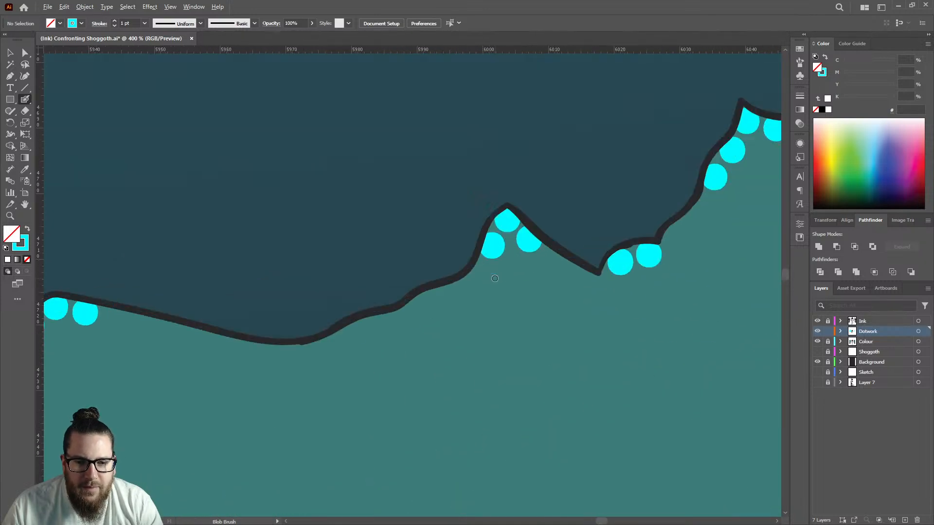
pyautogui.click(578, 252)
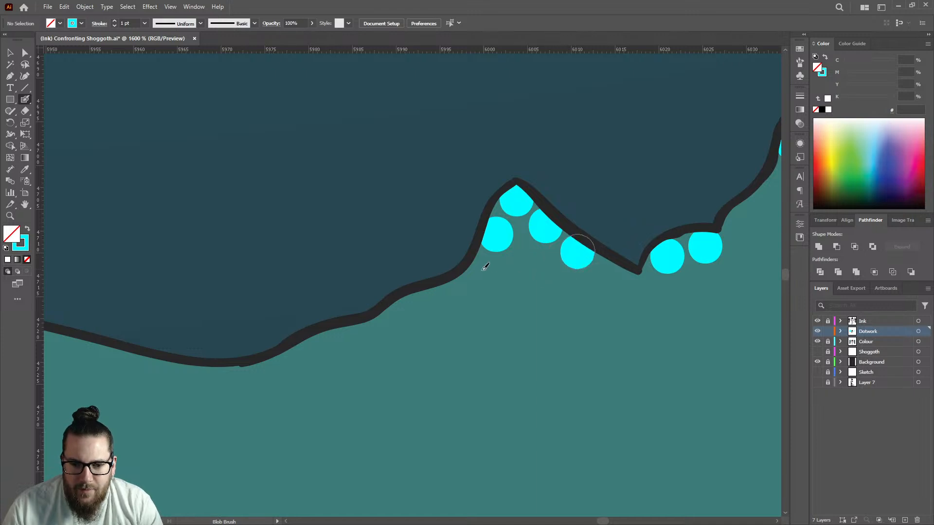
pyautogui.click(481, 272)
pyautogui.click(529, 267)
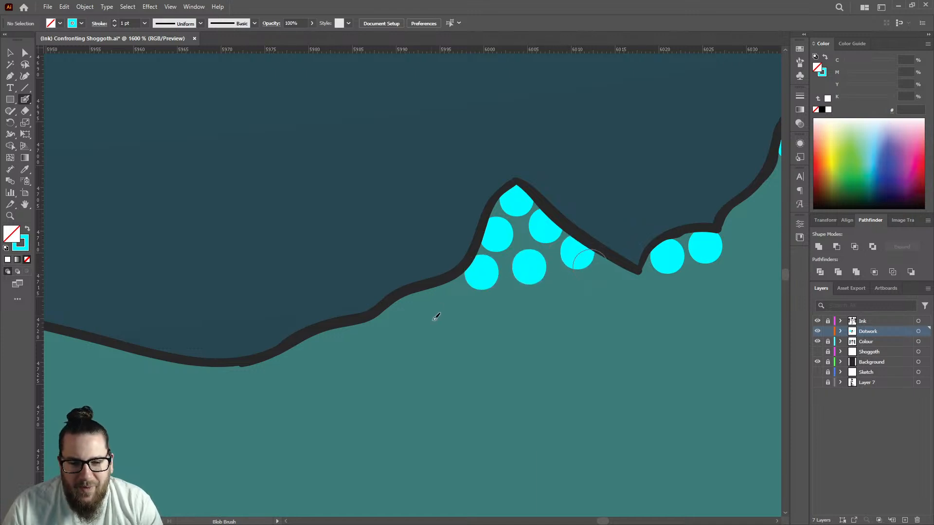
pyautogui.click(412, 306)
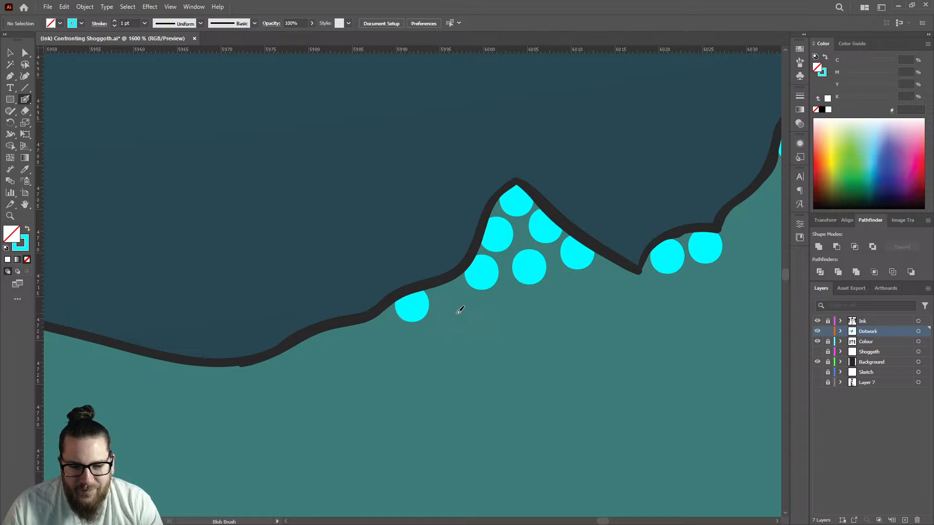
# Step: Scatter three cyan dots inside the frill just below the shallow middle stretch of its upper outline
pyautogui.hotkey('ctrl', '-')
pyautogui.hotkey('ctrl', '-')
pyautogui.hotkey('ctrl', '-')
pyautogui.hotkey('ctrl', '-')
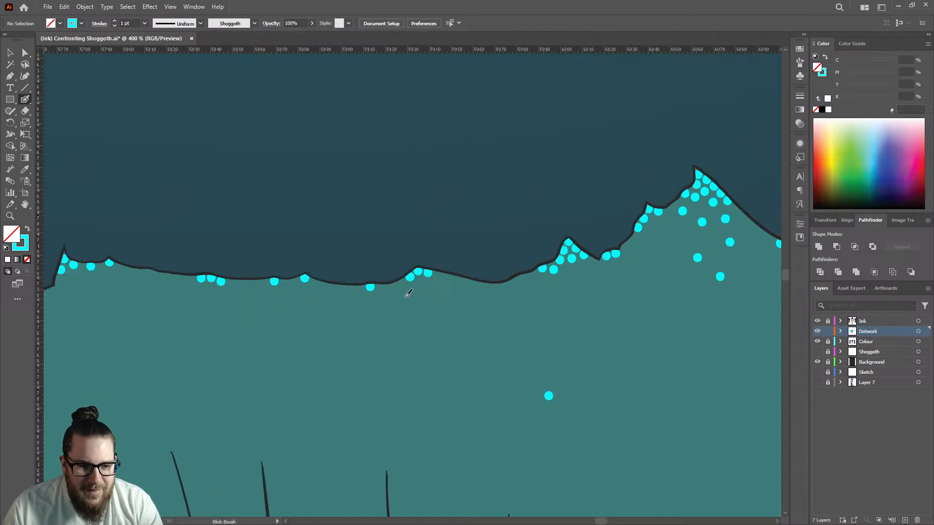
pyautogui.click(372, 310)
pyautogui.hotkey('ctrl', '-')
pyautogui.hotkey('ctrl', '-')
pyautogui.hotkey('ctrl', '-')
pyautogui.hotkey('ctrl', '-')
pyautogui.hotkey('ctrl', '-')
pyautogui.hotkey('ctrl', '+')
pyautogui.hotkey('ctrl', '+')
pyautogui.scroll(1, 359, 251)
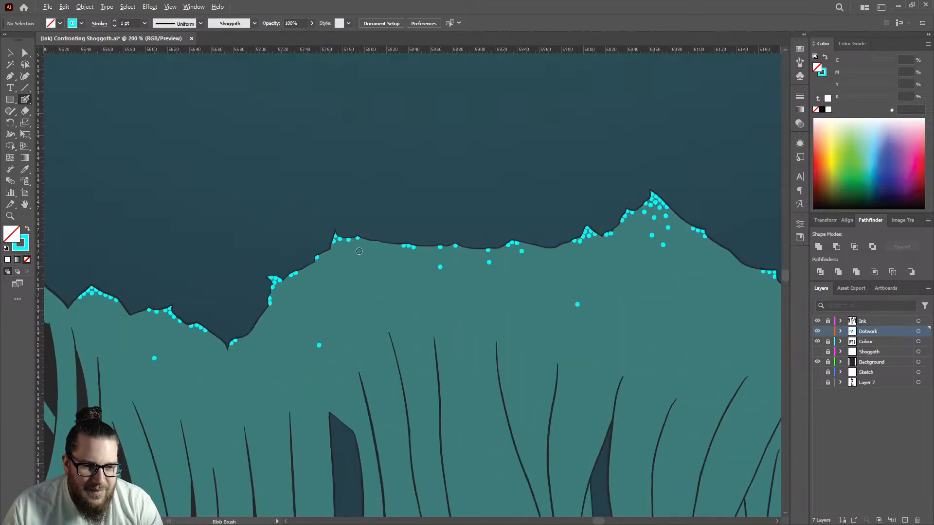
pyautogui.hotkey('ctrl', '-')
pyautogui.hotkey('ctrl', '-')
pyautogui.hotkey('ctrl', '-')
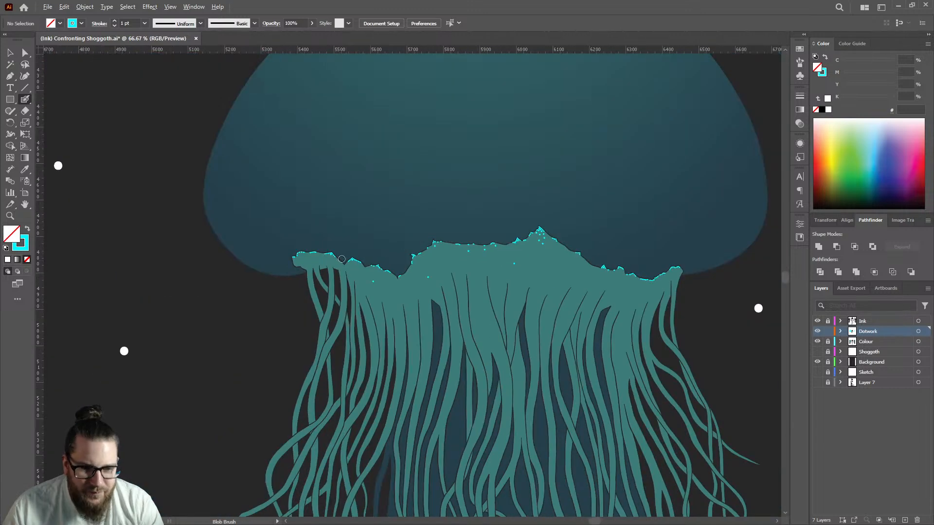
# Step: Scatter three cyan dots inside the frill below the small pointed peak near its left end, spacing them wider downward
pyautogui.scroll(6, 351, 263)
pyautogui.click(474, 294)
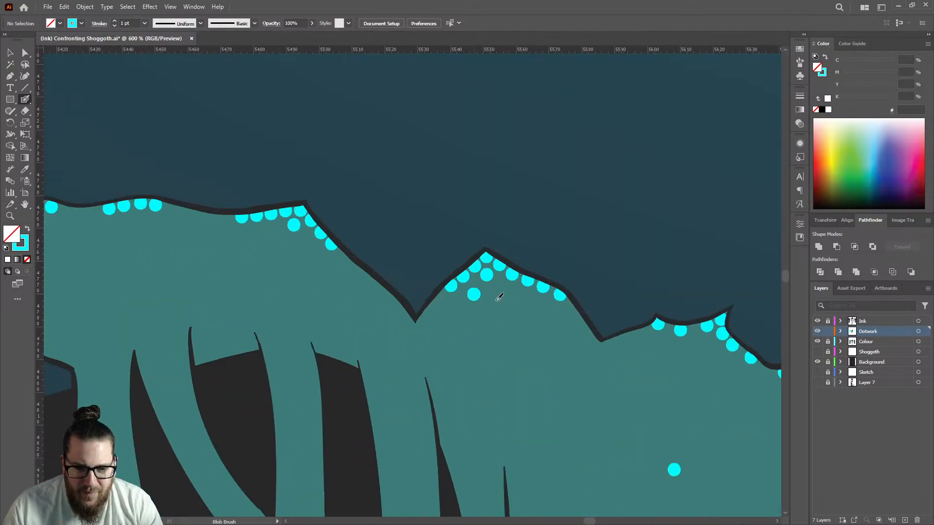
pyautogui.click(505, 297)
pyautogui.click(517, 353)
# Step: Add four loosely spaced cyan dots inside the frill beneath the corner of its leftmost hump
pyautogui.click(309, 266)
pyautogui.click(242, 269)
pyautogui.click(270, 235)
pyautogui.click(306, 243)
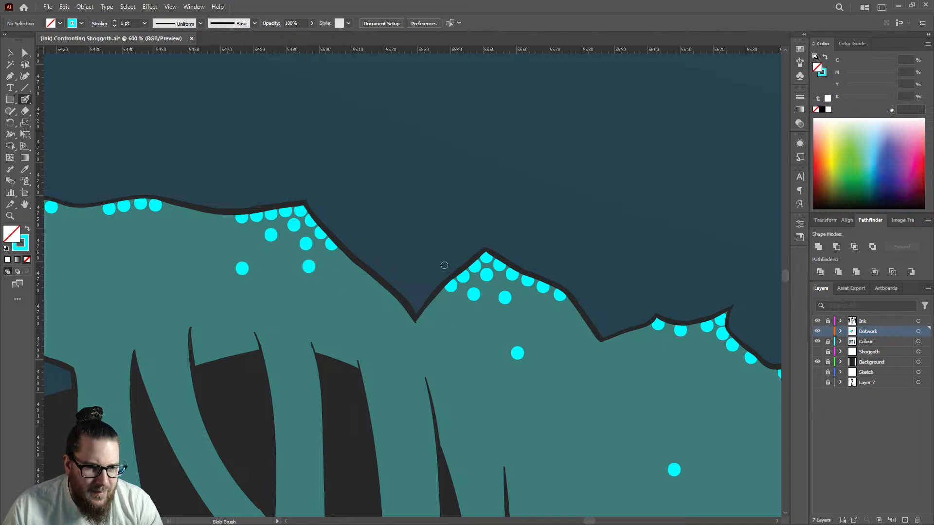
pyautogui.scroll(-2, 401, 272)
pyautogui.scroll(2, 296, 238)
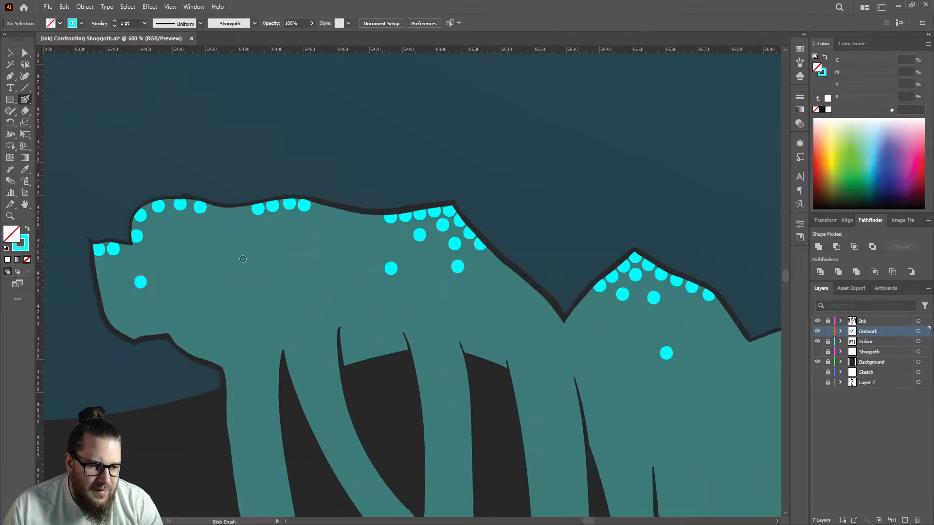
# Step: Switch to the Selection tool and save the illustration file
pyautogui.scroll(-8, 279, 209)
pyautogui.press('v')
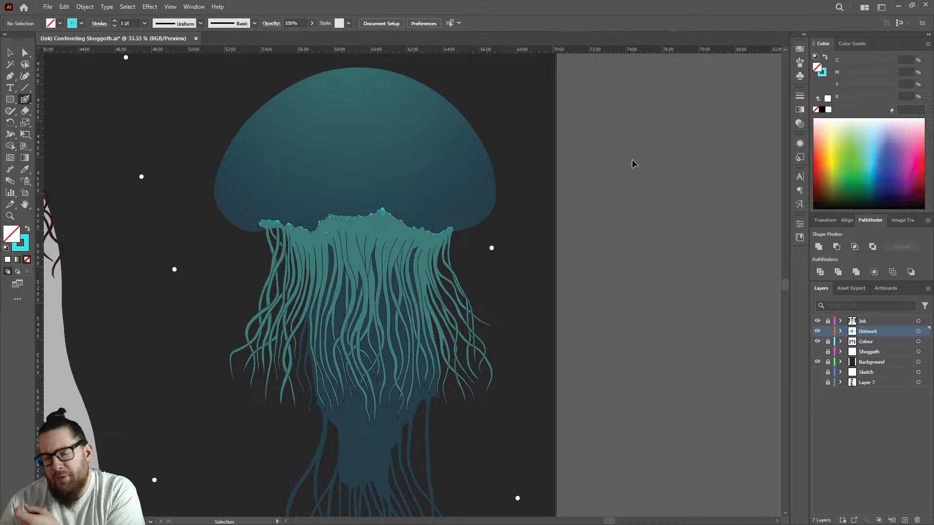
pyautogui.hotkey('ctrl', 's')
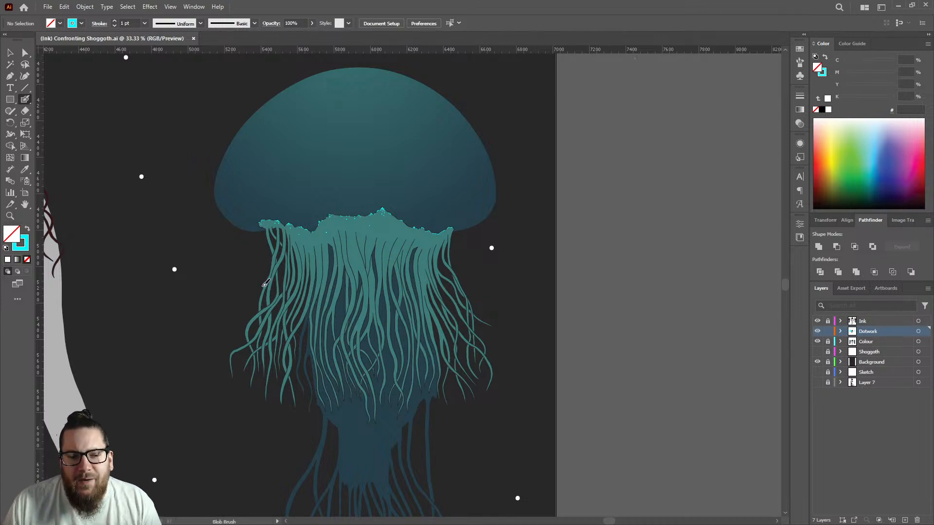
# Step: With the Blob Brush, pack cyan dots closely down the narrow upper tip of the dark gap between the central tentacles
pyautogui.scroll(3, 270, 256)
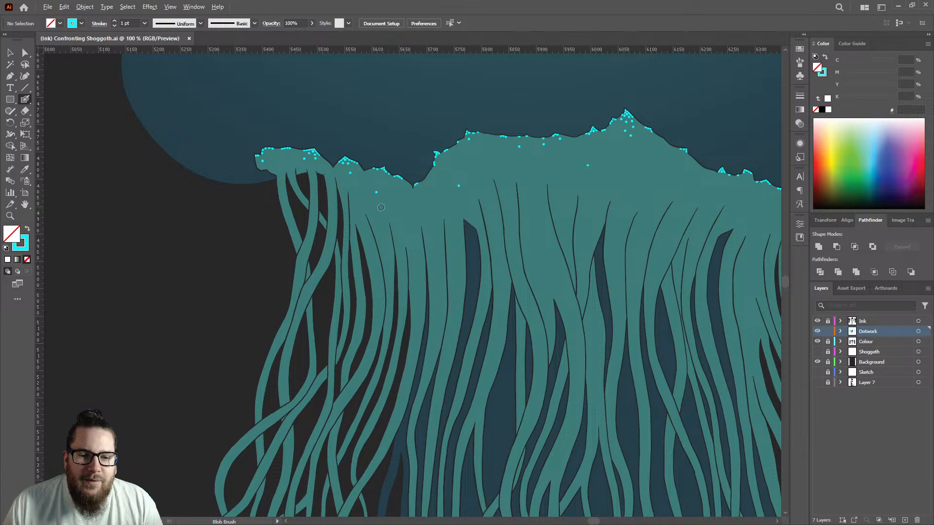
pyautogui.scroll(8, 542, 225)
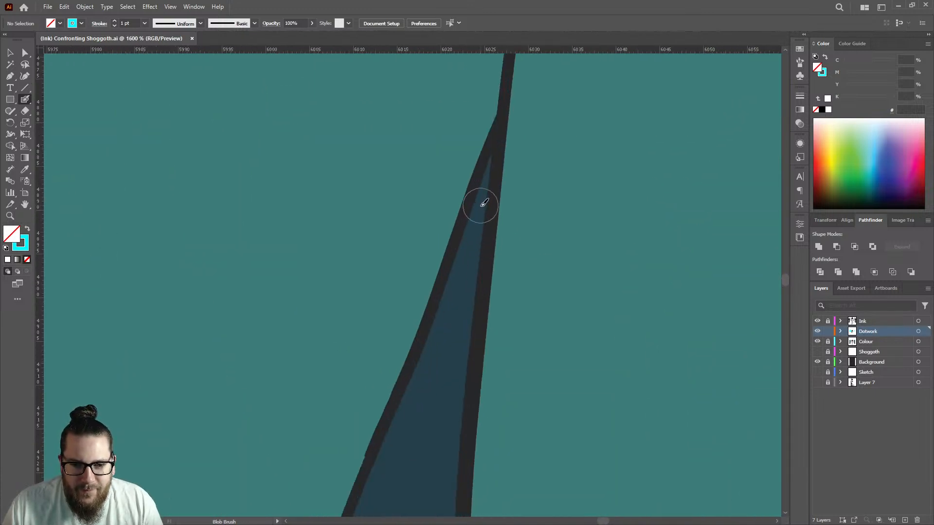
pyautogui.moveTo(480, 196); pyautogui.dragTo(472, 225)
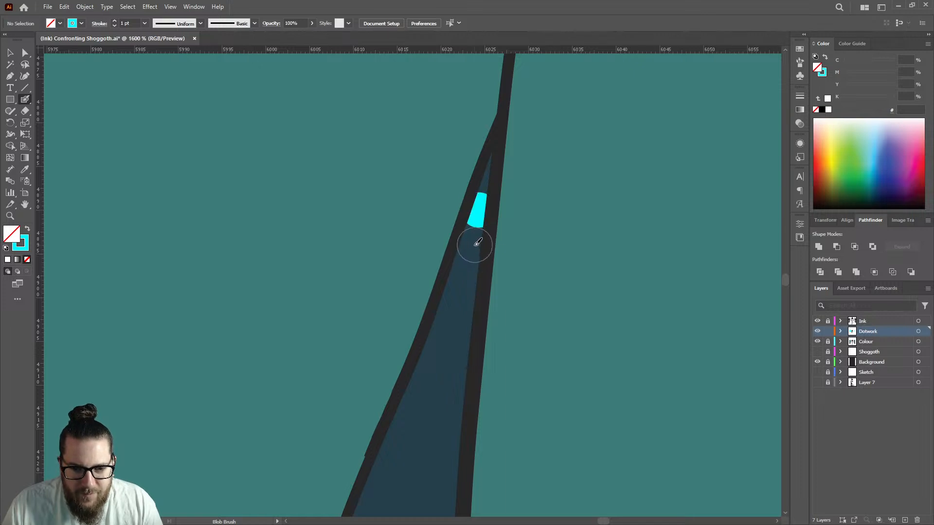
pyautogui.click(470, 247)
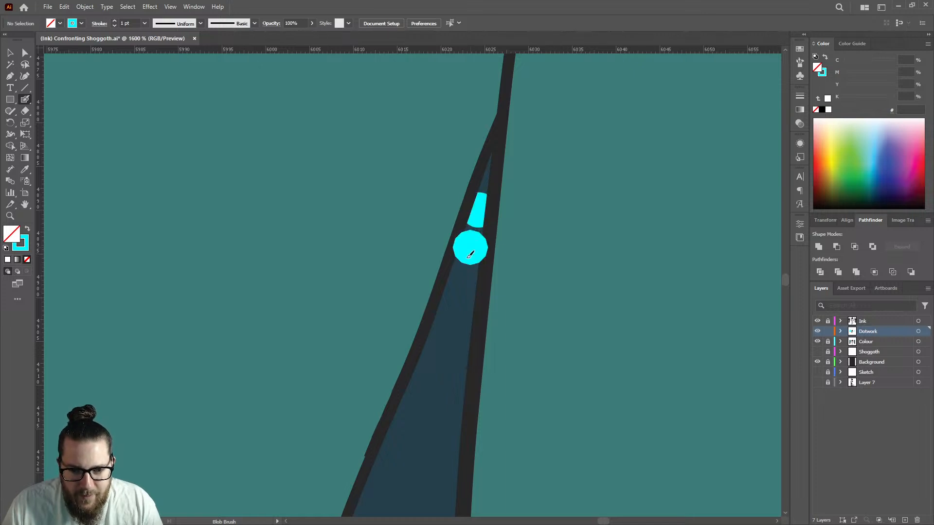
pyautogui.click(468, 288)
pyautogui.click(444, 318)
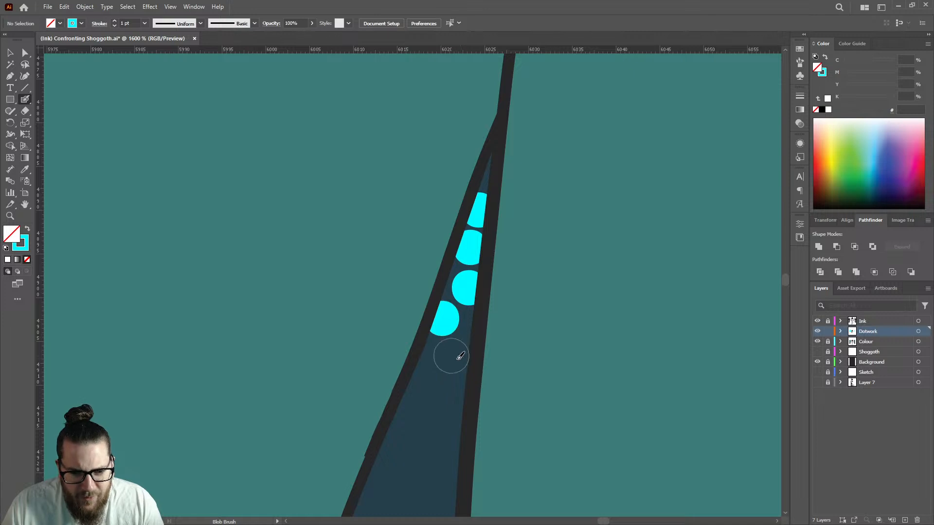
pyautogui.click(461, 353)
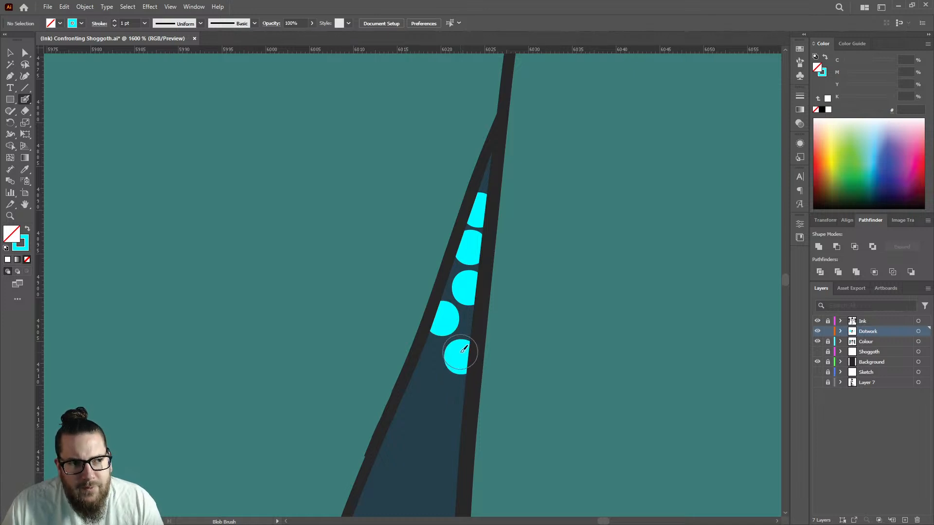
# Step: Continue the tight cyan dots down both edges of the dark gap where it widens below its tip
pyautogui.scroll(1, 460, 346)
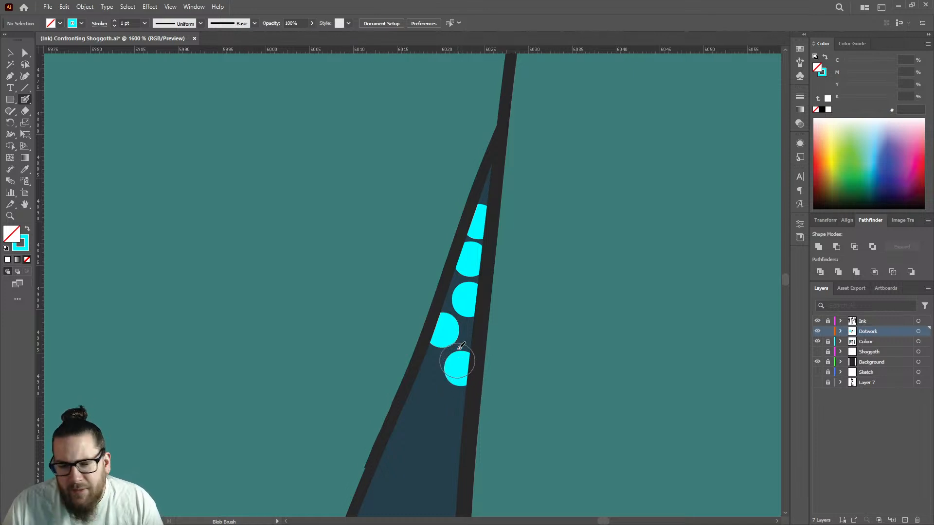
pyautogui.click(426, 381)
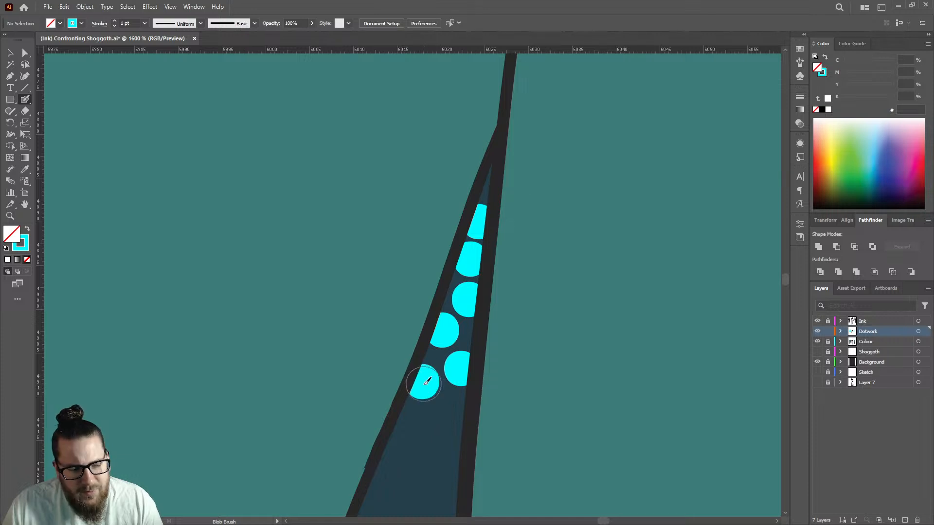
pyautogui.click(454, 410)
pyautogui.click(450, 456)
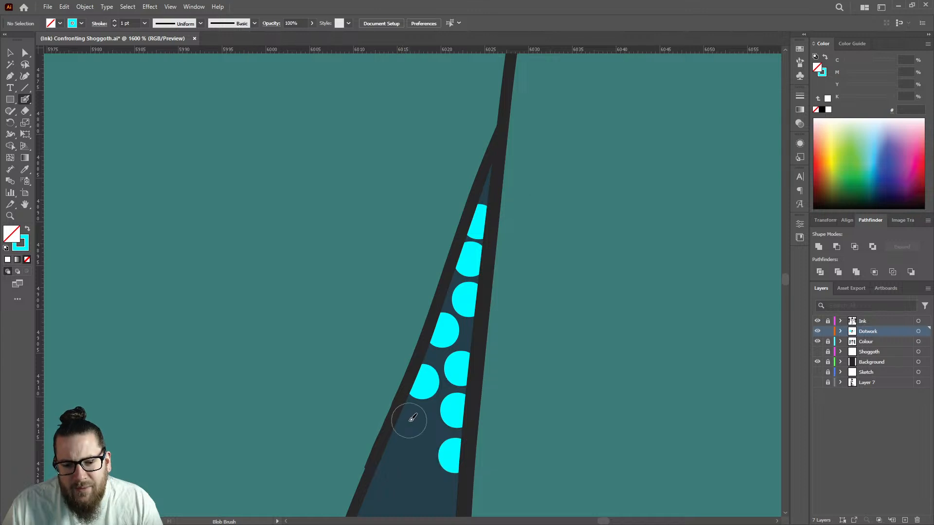
pyautogui.scroll(-6, 461, 251)
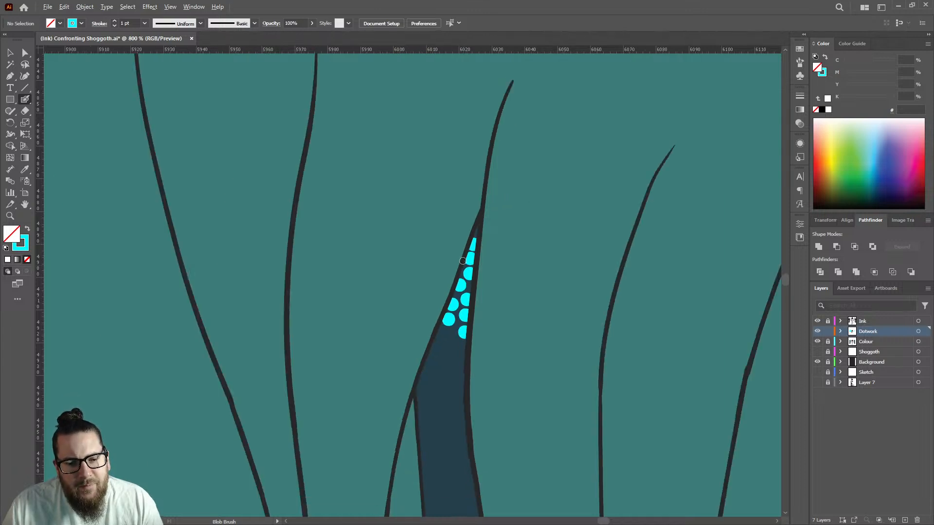
# Step: Scatter more loosely spaced cyan dots in the dark gap below the packed tip so the dotwork thins out downward
pyautogui.scroll(-3, 456, 250)
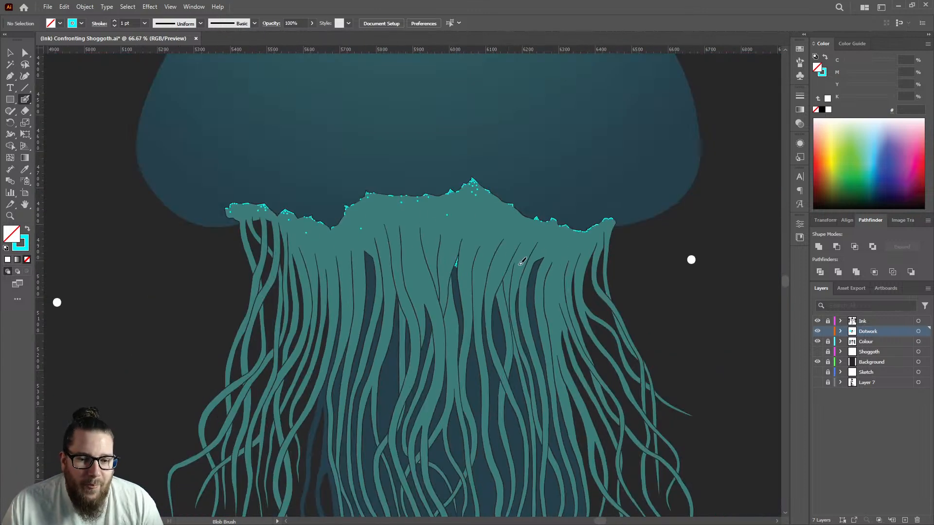
pyautogui.scroll(5, 461, 285)
pyautogui.click(440, 260)
pyautogui.click(440, 288)
pyautogui.click(440, 324)
pyautogui.click(433, 276)
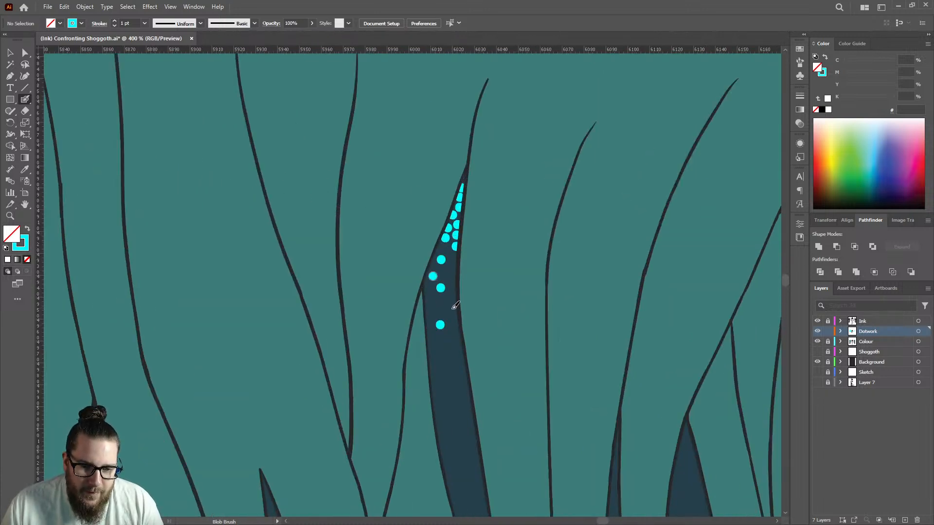
pyautogui.click(447, 273)
pyautogui.click(452, 345)
pyautogui.click(433, 300)
# Step: Extend the fading dotwork further down the dark central gap with three more sparse cyan dots
pyautogui.scroll(1, 440, 389)
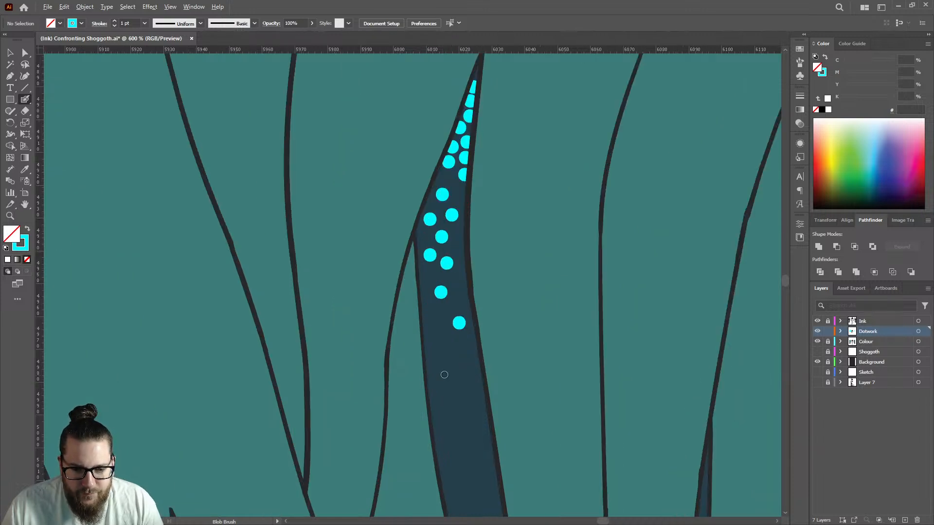
pyautogui.click(473, 350)
pyautogui.click(451, 384)
pyautogui.click(442, 342)
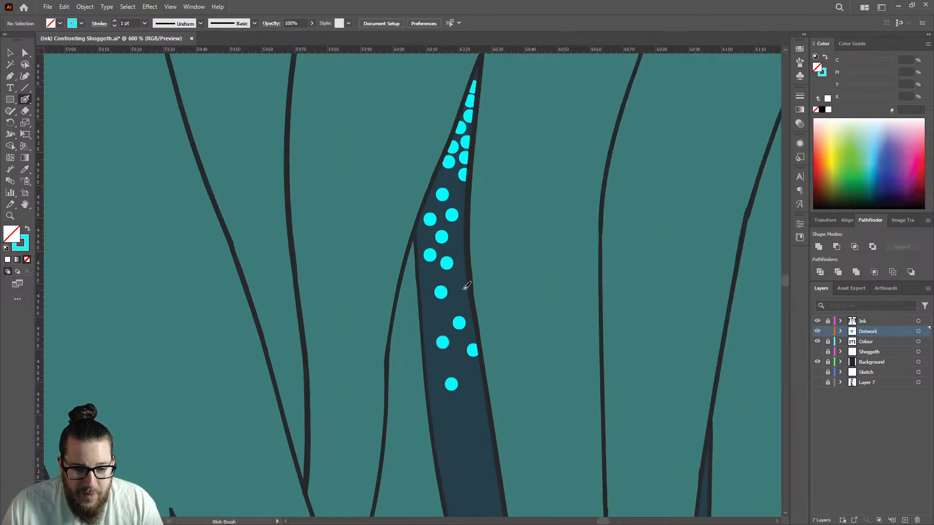
# Step: Add two sparse cyan dots with the Blob Brush below the existing dotwork in the narrow dark gap between the central tentacles
pyautogui.scroll(-5, 465, 281)
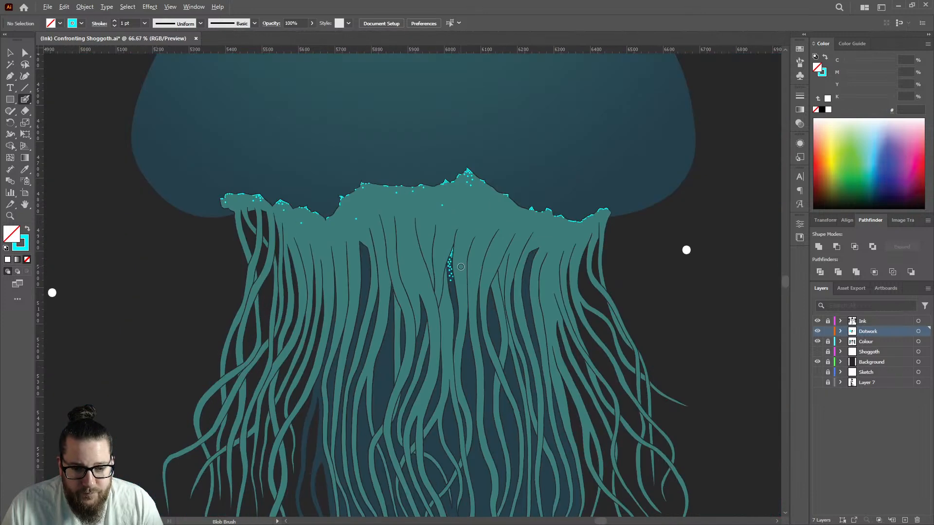
pyautogui.scroll(3, 454, 280)
pyautogui.scroll(1, 453, 281)
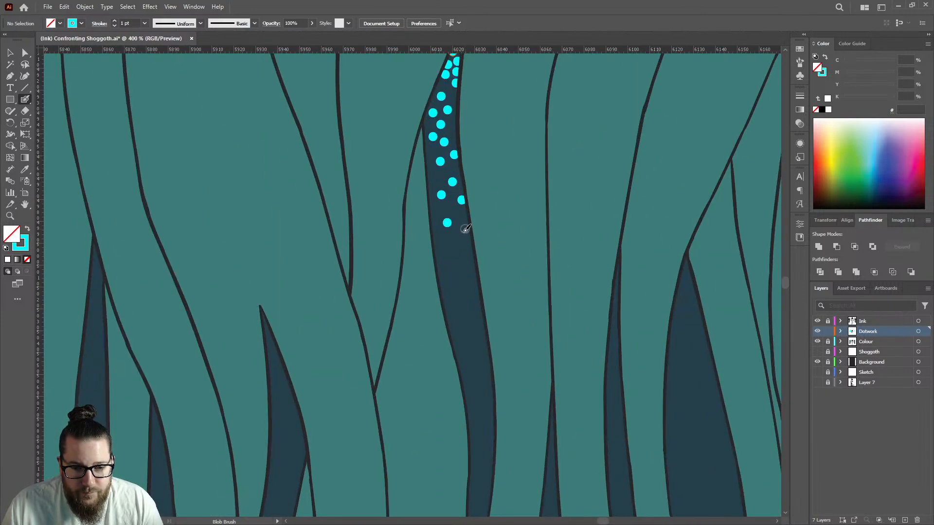
# Step: Dot a row of cyan dots along the pointed tip and curved upper edge of the next wide undotted gap to the right
pyautogui.scroll(-3, 452, 276)
pyautogui.scroll(5, 537, 179)
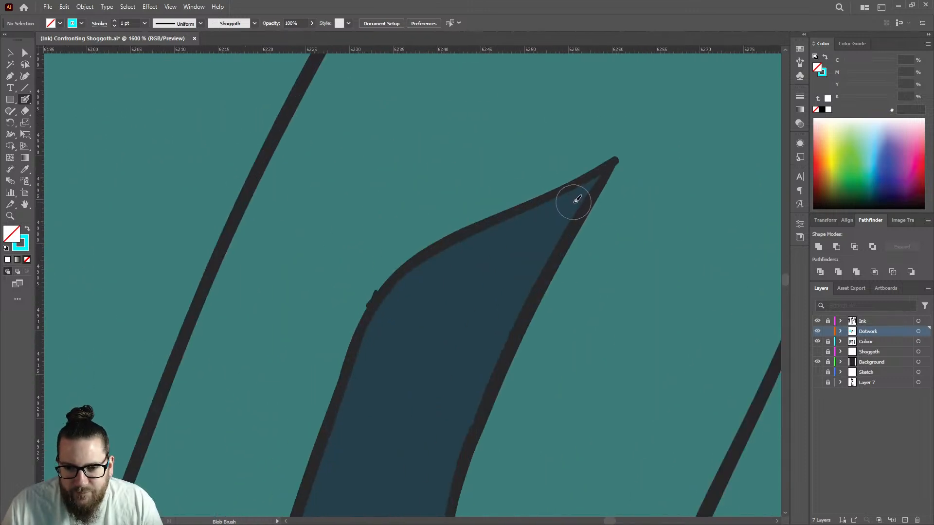
pyautogui.click(571, 203)
pyautogui.click(536, 220)
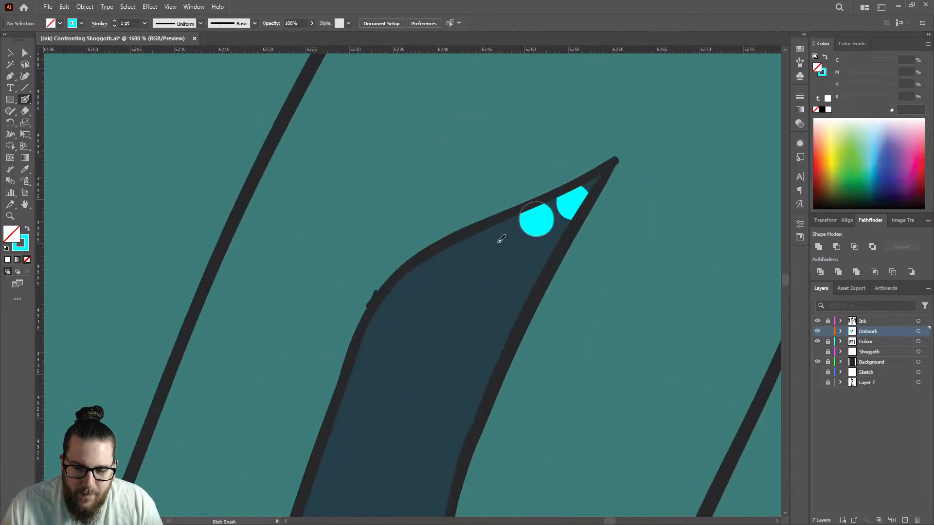
pyautogui.click(494, 238)
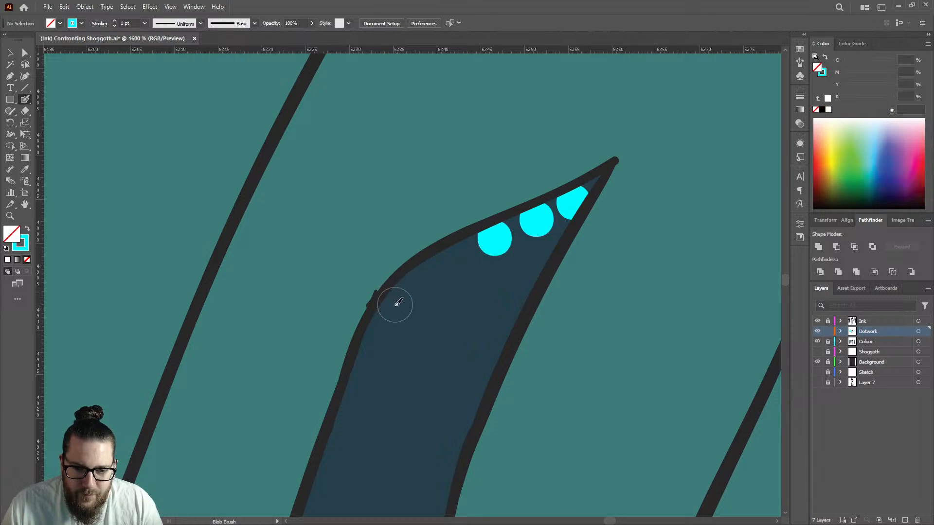
pyautogui.click(395, 304)
pyautogui.click(422, 277)
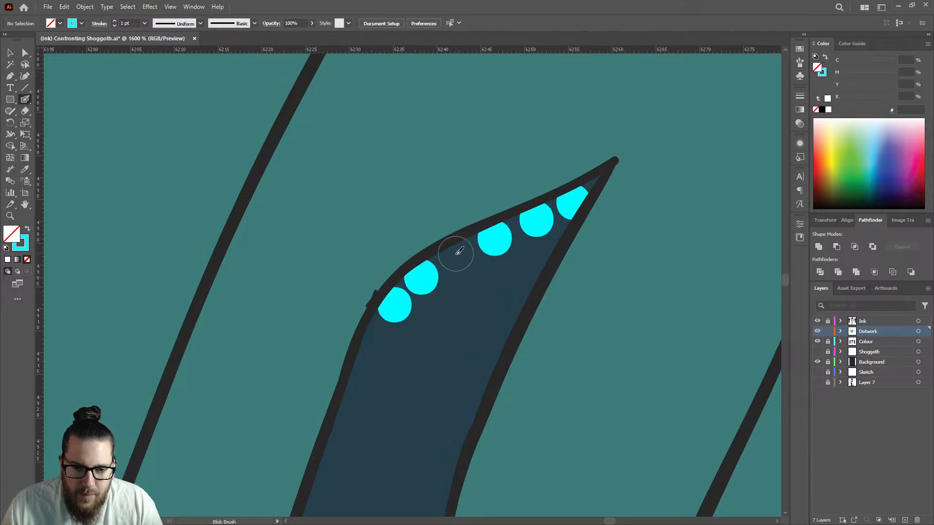
pyautogui.click(456, 254)
# Step: Place a second staggered layer of cyan dots just beneath the row along the gap's curved upper edge
pyautogui.click(532, 261)
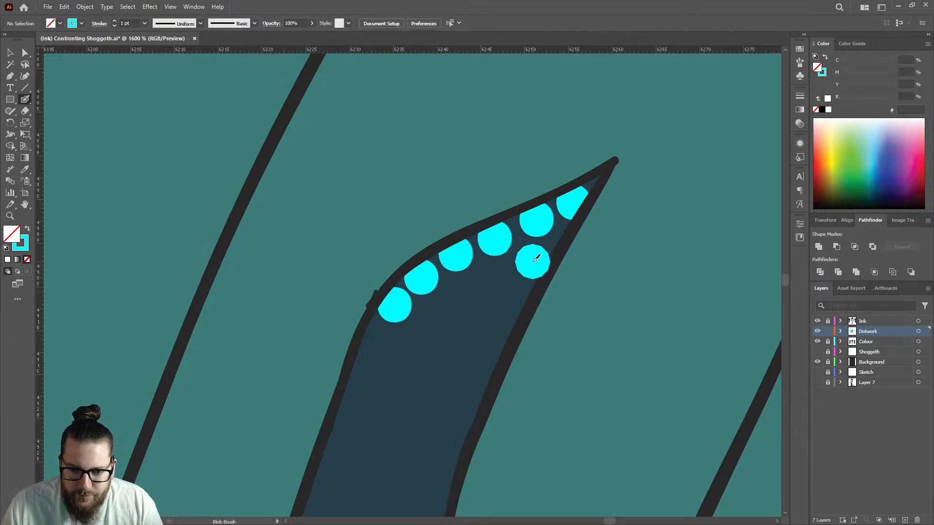
pyautogui.click(487, 280)
pyautogui.click(448, 319)
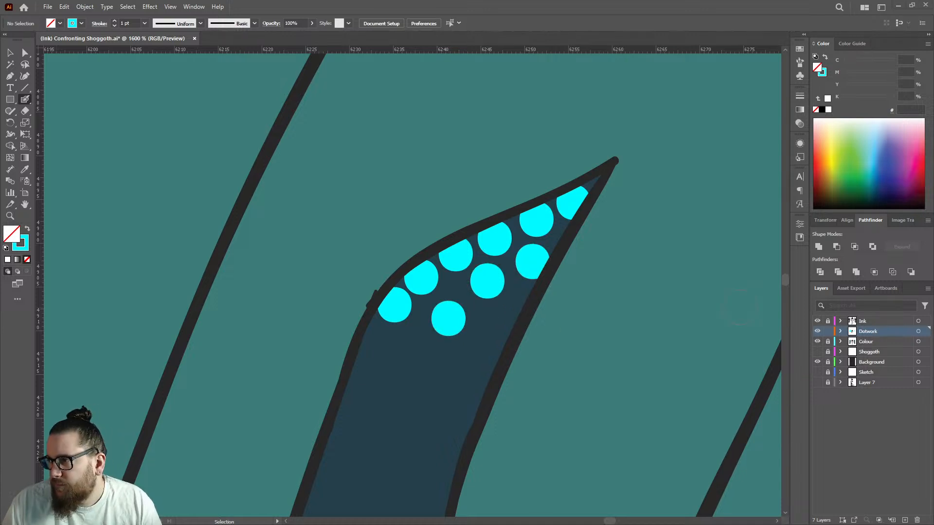
pyautogui.click(501, 325)
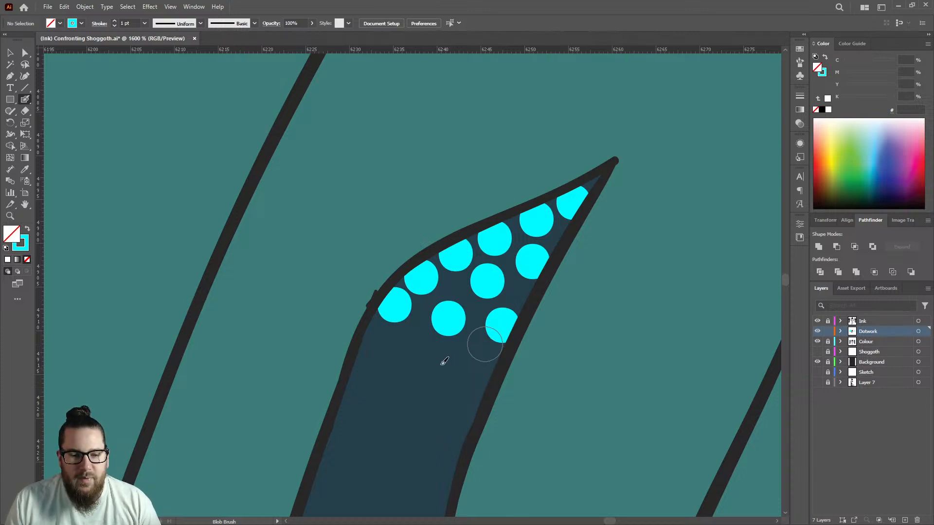
pyautogui.click(373, 345)
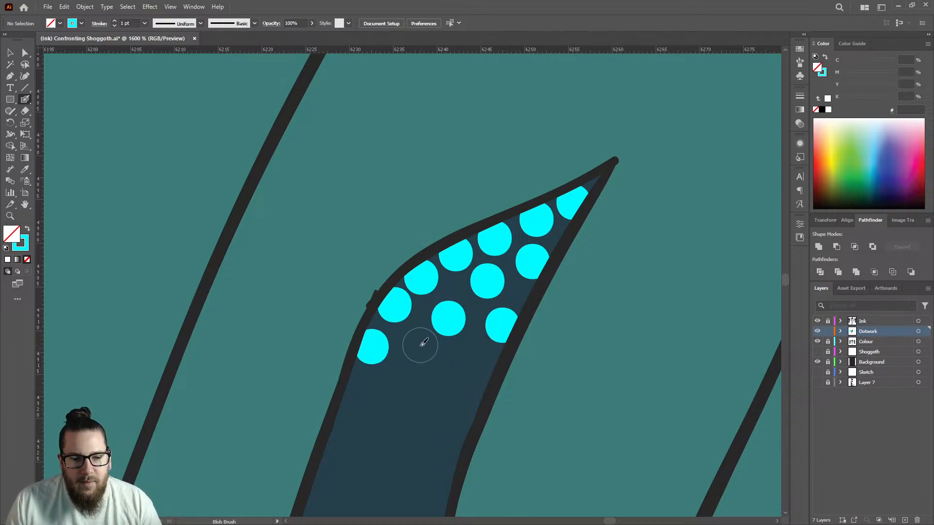
# Step: Continue the closely packed cyan dots in staggered rows down the same gap, reaching from one inked edge to the other
pyautogui.scroll(-4, 482, 294)
pyautogui.scroll(1, 466, 327)
pyautogui.scroll(1, 468, 326)
pyautogui.click(463, 268)
pyautogui.click(505, 275)
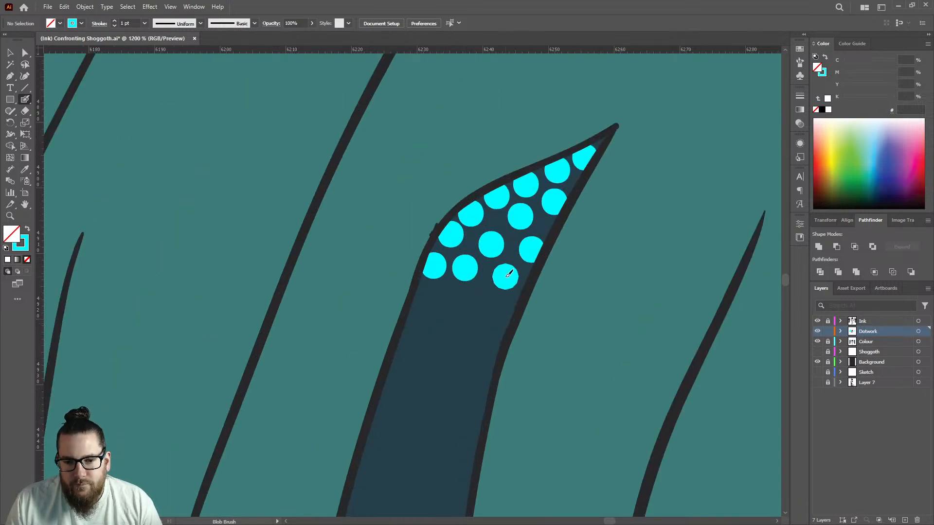
pyautogui.click(505, 314)
pyautogui.click(470, 302)
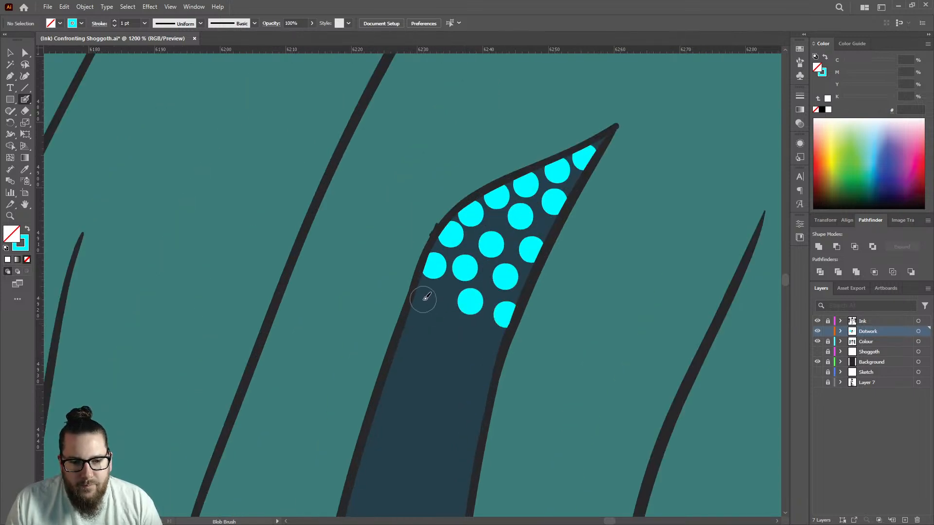
pyautogui.click(425, 297)
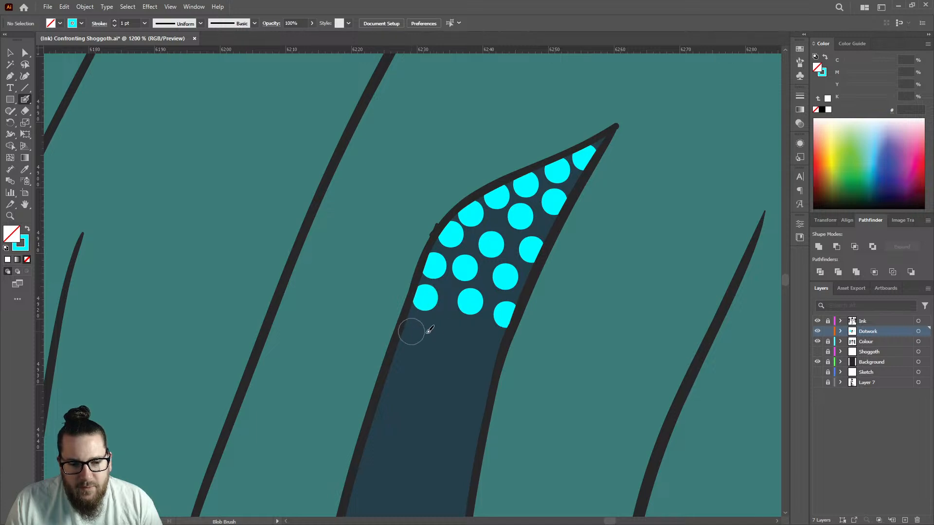
pyautogui.click(412, 332)
pyautogui.click(445, 325)
pyautogui.click(479, 339)
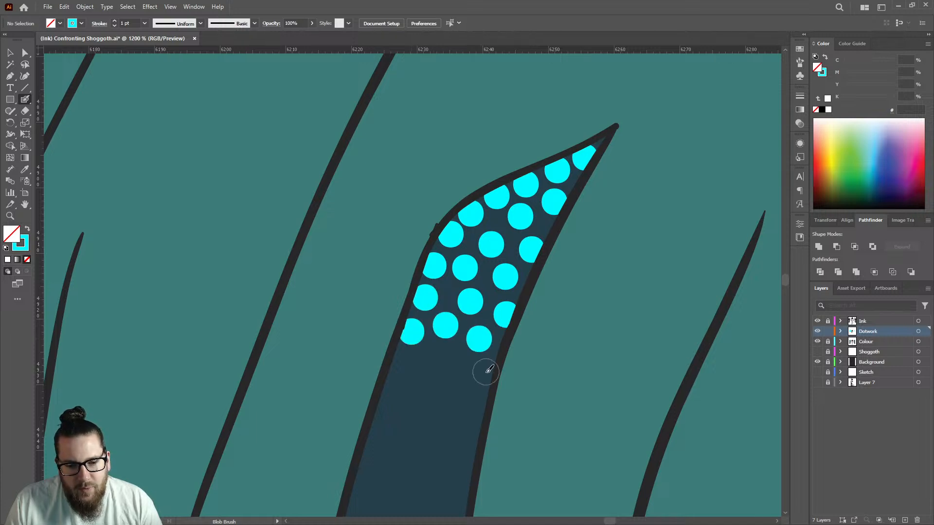
pyautogui.click(483, 372)
# Step: Extend the dotwork further down the curved-tip gap with slightly wider spacing between the cyan dots
pyautogui.scroll(-6, 448, 368)
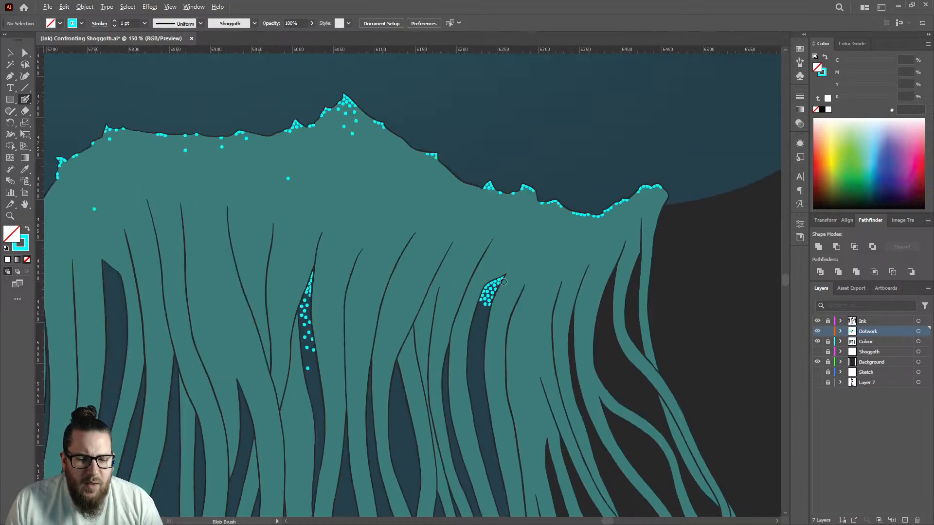
pyautogui.scroll(5, 492, 281)
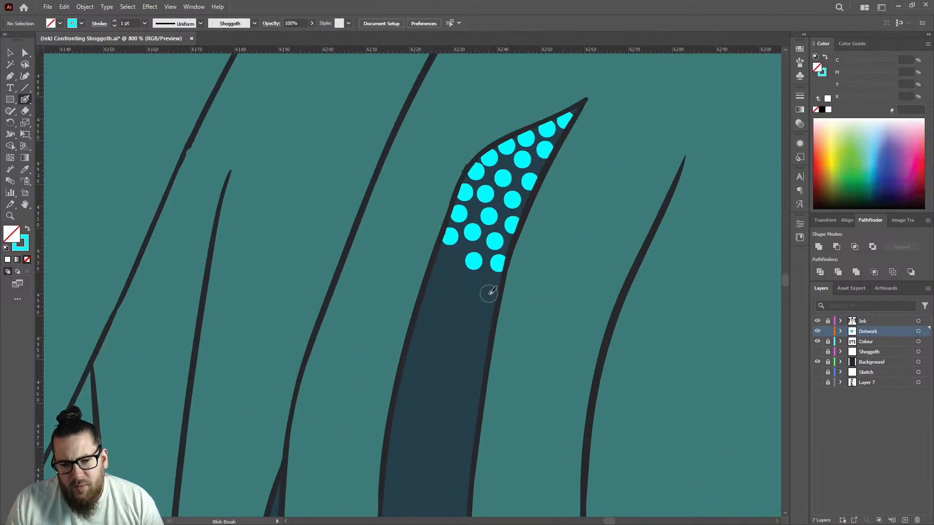
pyautogui.click(490, 292)
pyautogui.click(450, 265)
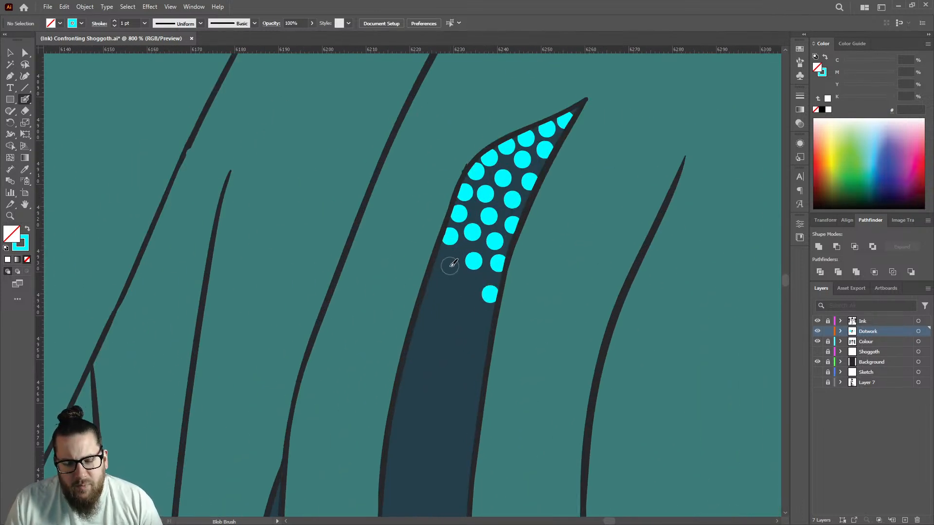
pyautogui.click(461, 294)
pyautogui.click(430, 333)
pyautogui.click(473, 325)
pyautogui.click(438, 295)
# Step: Fade out the dotwork in the curved-tip gap by scattering increasingly sparse cyan dots below the packed rows
pyautogui.click(455, 355)
pyautogui.click(422, 375)
pyautogui.click(464, 395)
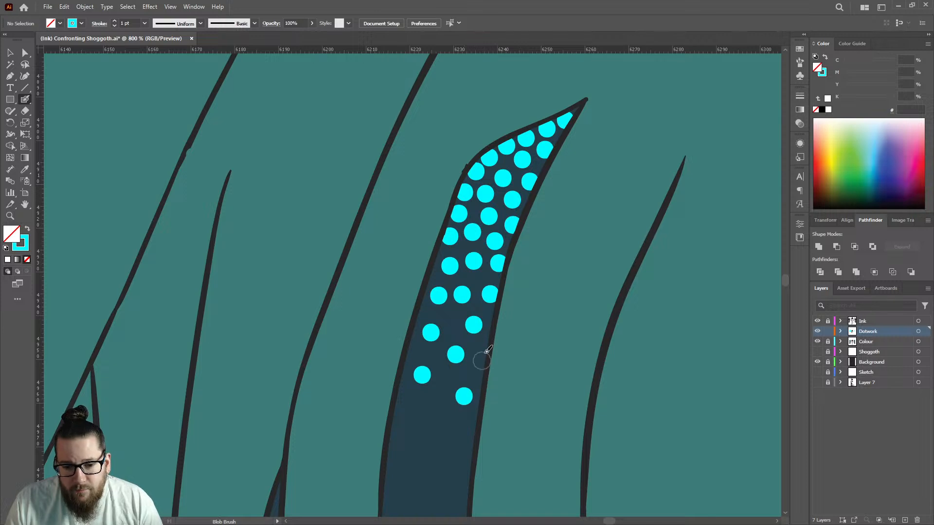
pyautogui.click(482, 349)
pyautogui.scroll(-6, 459, 304)
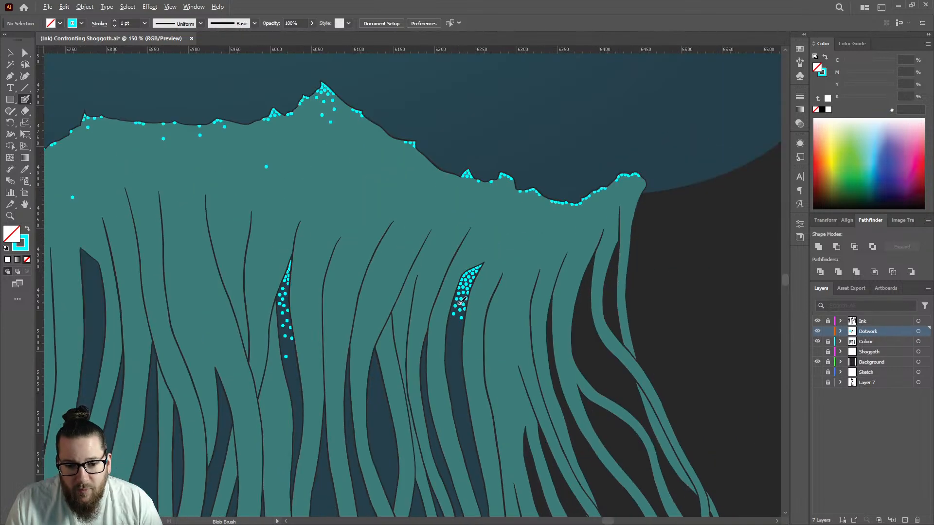
pyautogui.scroll(5, 462, 334)
pyautogui.click(421, 272)
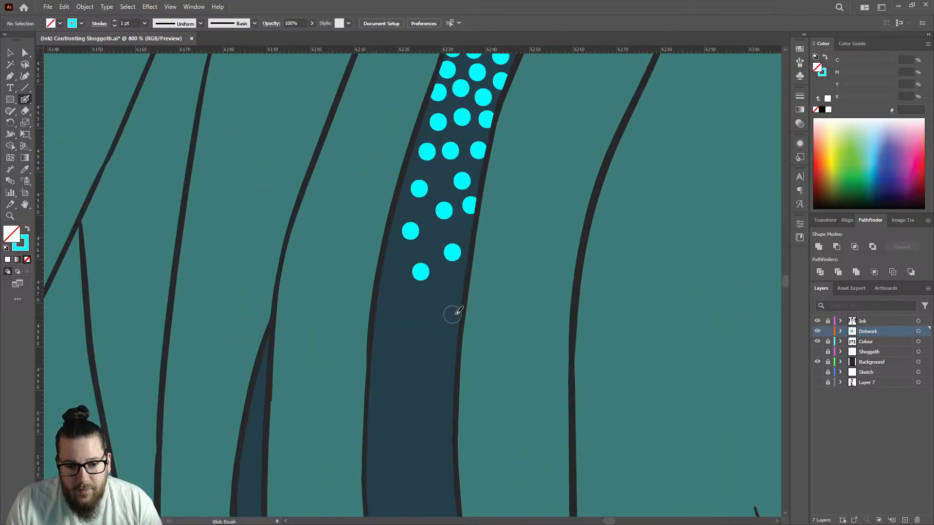
pyautogui.click(454, 312)
pyautogui.scroll(-8, 412, 349)
pyautogui.scroll(7, 458, 304)
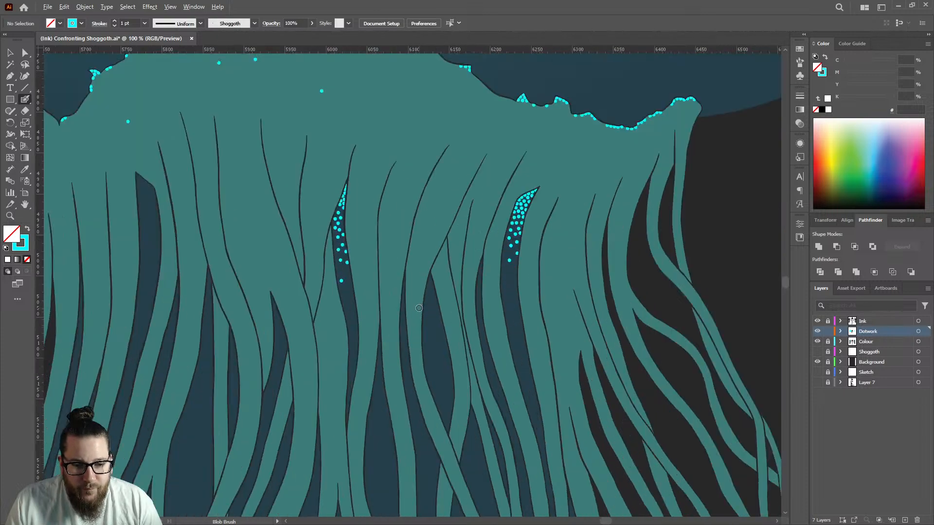
# Step: Fill the upper end of the thin gap just left of the curved-tip gap with tightly stacked cyan dots, staggering them as it widens
pyautogui.scroll(4, 481, 243)
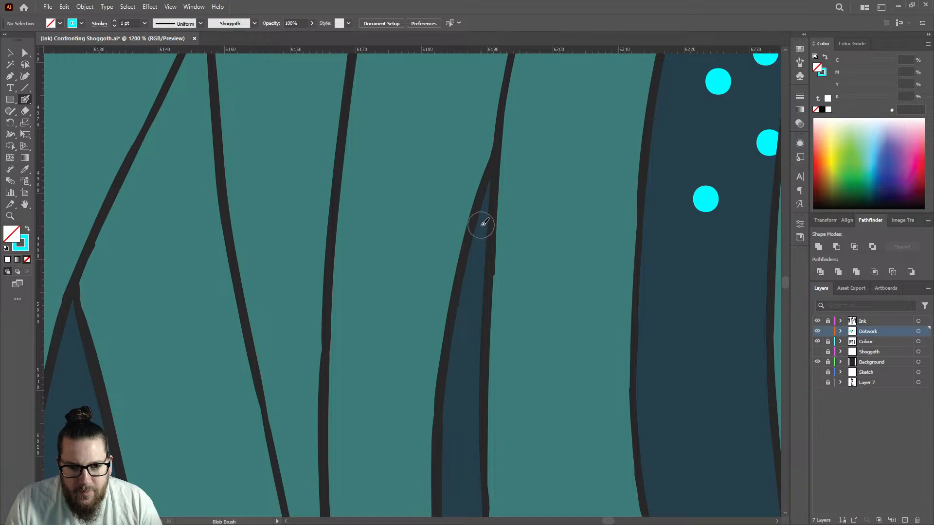
pyautogui.moveTo(482, 215); pyautogui.dragTo(476, 265)
pyautogui.click(474, 282)
pyautogui.click(471, 314)
pyautogui.click(460, 342)
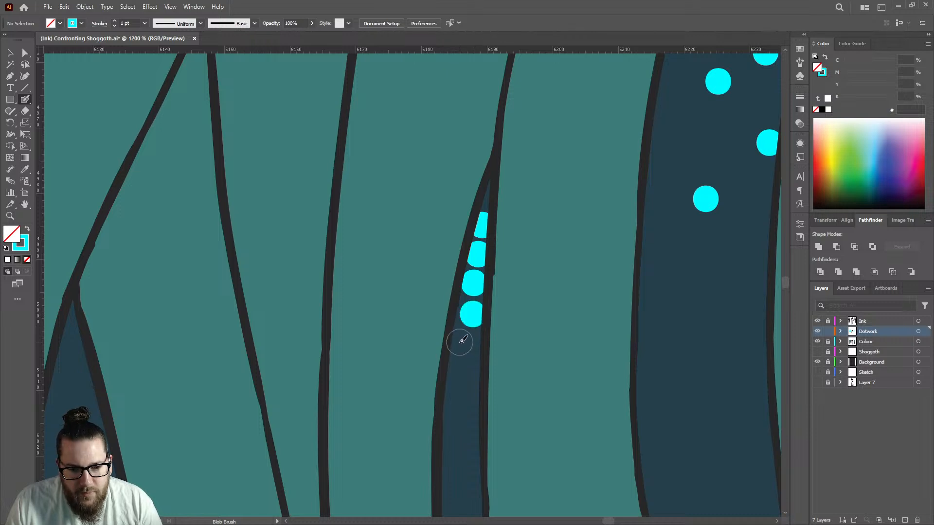
pyautogui.click(470, 369)
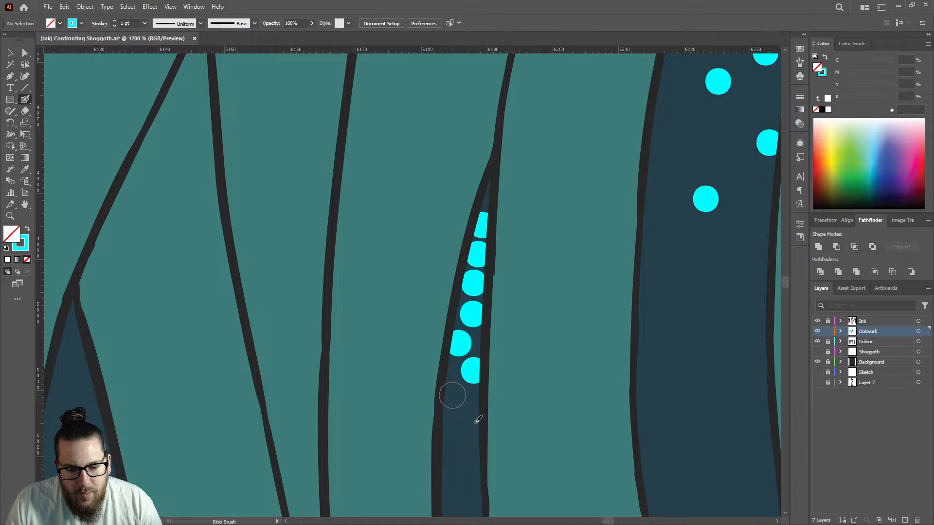
pyautogui.click(454, 394)
pyautogui.click(471, 419)
# Step: Fade the thin gap's dotwork downward with increasingly spaced cyan dots, and add two sparse dots lower in the wide gap beside it
pyautogui.scroll(-4, 543, 352)
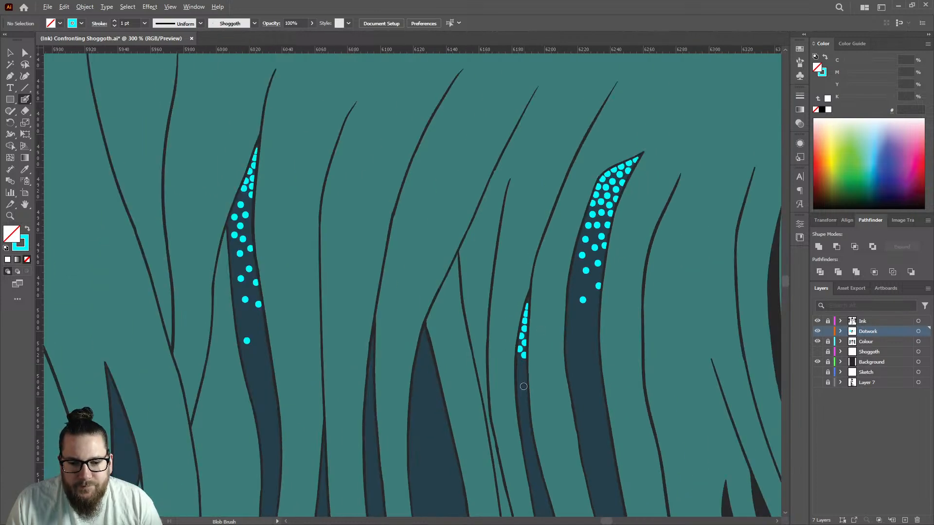
pyautogui.scroll(3, 521, 383)
pyautogui.click(522, 328)
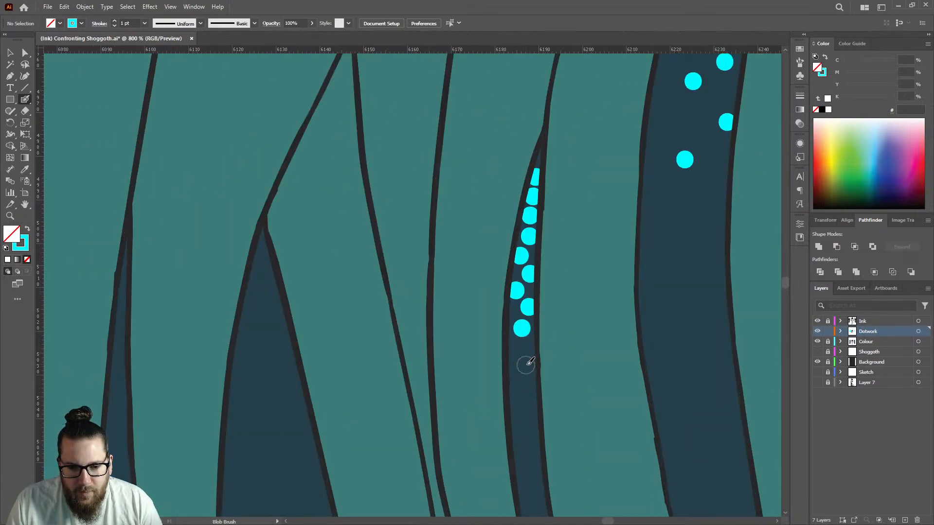
pyautogui.click(527, 359)
pyautogui.scroll(-5, 529, 355)
pyautogui.scroll(6, 535, 339)
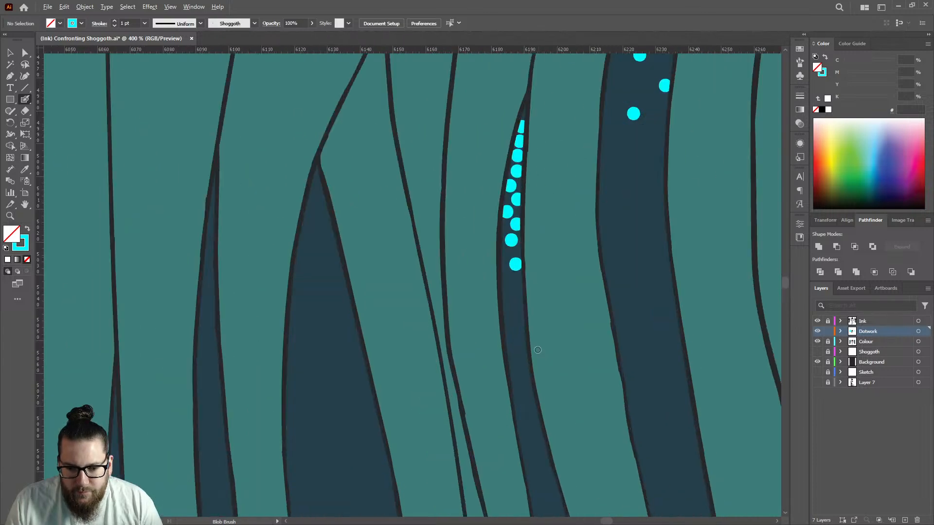
pyautogui.scroll(-1, 503, 286)
pyautogui.scroll(2, 524, 276)
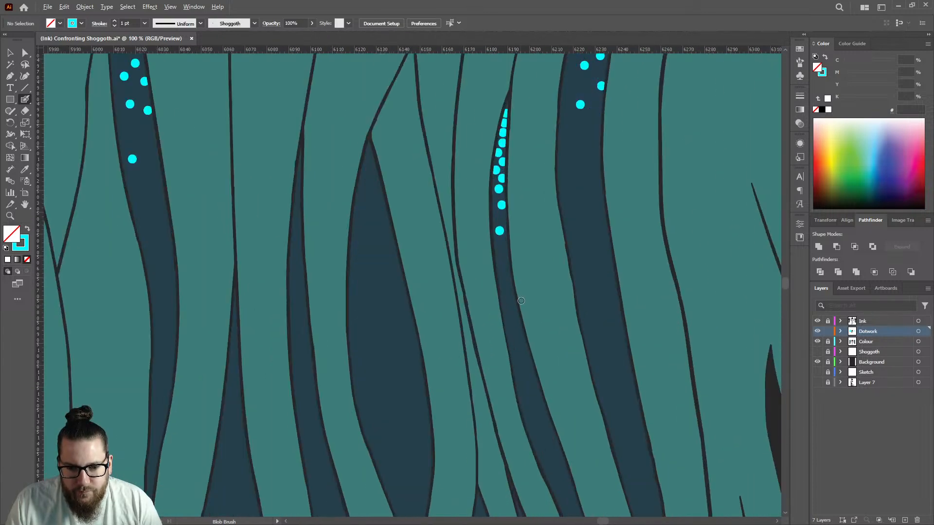
pyautogui.scroll(-4, 509, 265)
pyautogui.scroll(4, 474, 270)
pyautogui.click(481, 337)
# Step: Place the first four cyan dots in the pointed top of the broad triangular gap left of the thin dotted gap
pyautogui.scroll(-4, 481, 337)
pyautogui.scroll(3, 524, 239)
pyautogui.scroll(5, 525, 239)
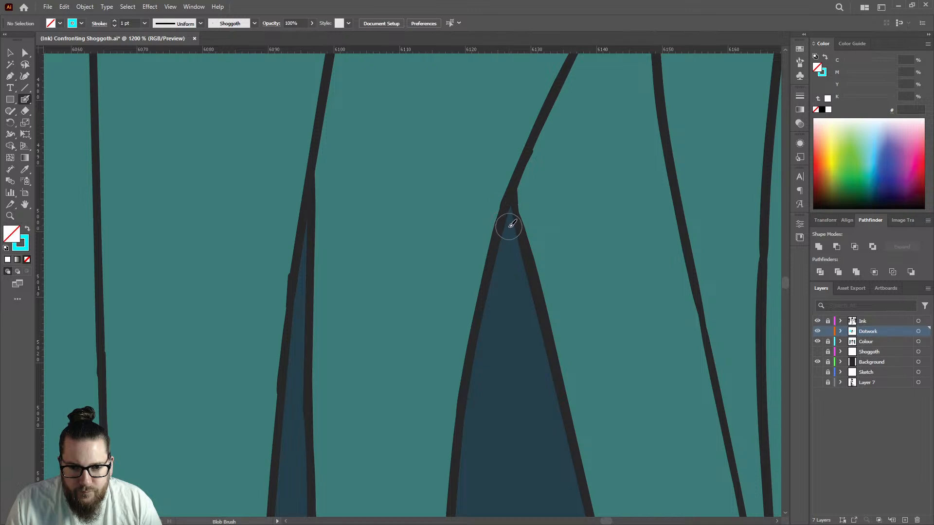
pyautogui.click(508, 226)
pyautogui.click(513, 254)
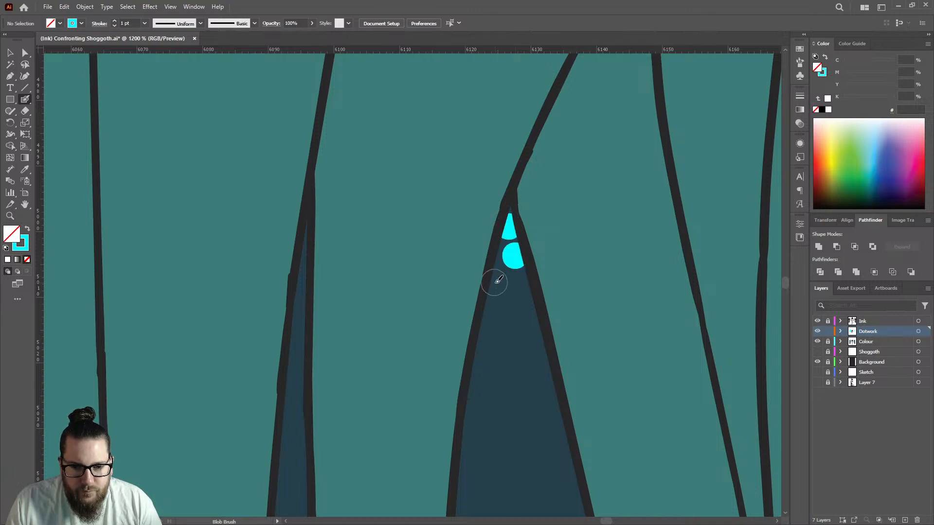
pyautogui.click(498, 283)
pyautogui.click(523, 294)
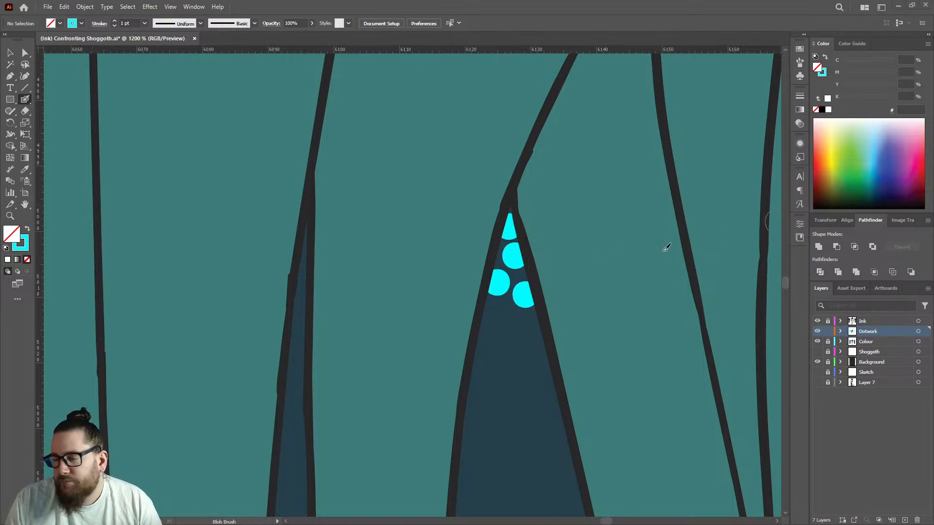
# Step: Continue packing staggered cyan dots down the triangular gap, widening the rows to follow its inked edges
pyautogui.click(493, 316)
pyautogui.click(529, 325)
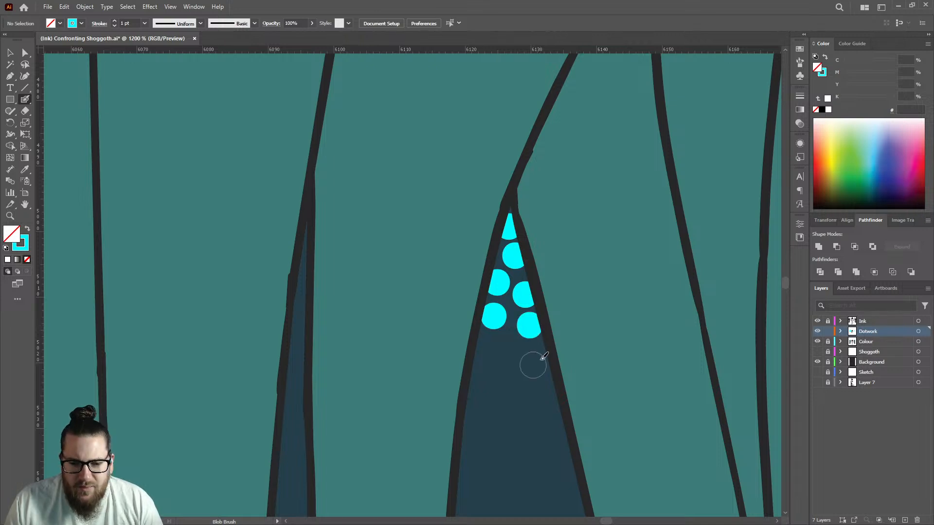
pyautogui.click(538, 355)
pyautogui.click(502, 351)
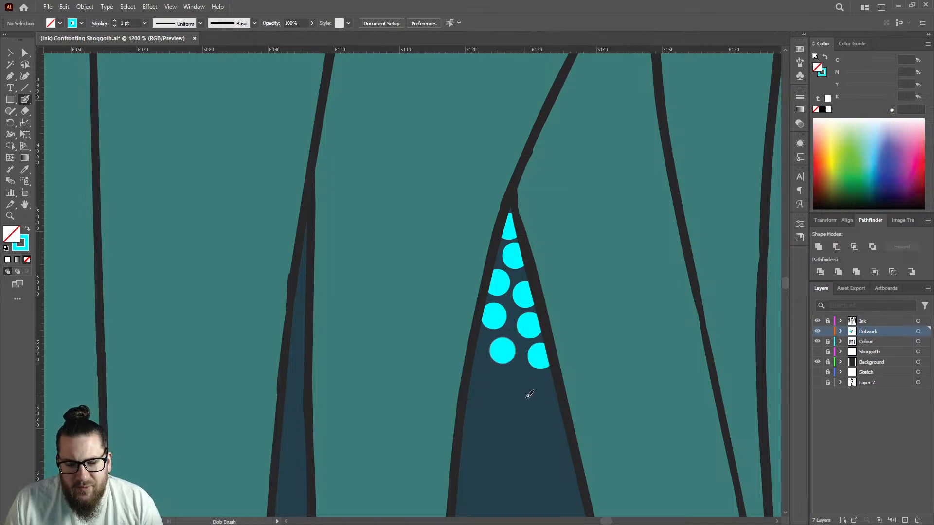
pyautogui.click(546, 388)
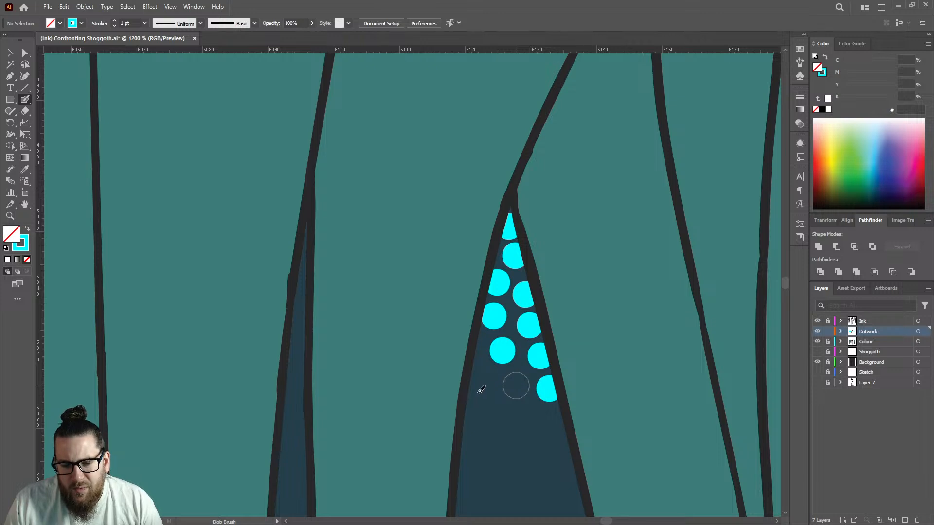
pyautogui.click(481, 378)
pyautogui.keyDown('alt'); pyautogui.scroll(-3, 481, 283); pyautogui.keyUp('alt')
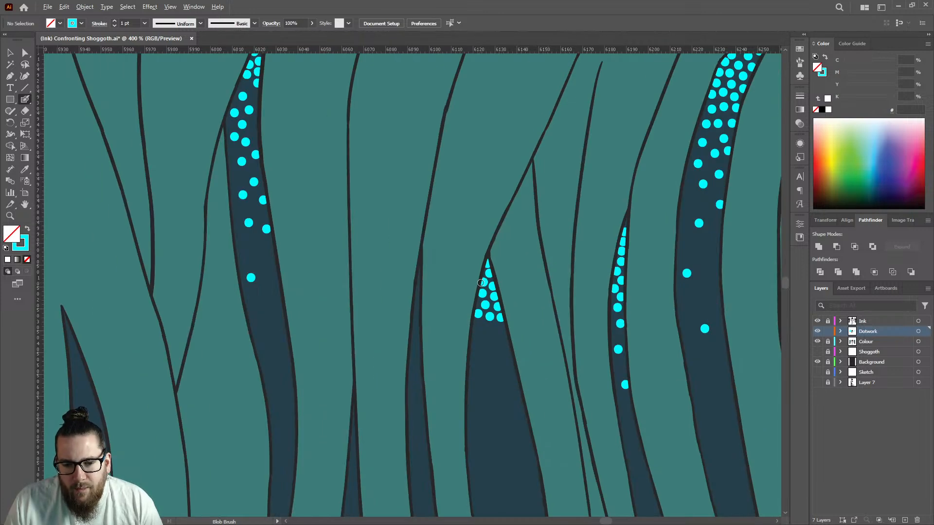
# Step: Continue the triangular gap's dotwork with two more cyan rows, and space single dots down along its right inked edge
pyautogui.keyDown('alt'); pyautogui.scroll(-2, 481, 283); pyautogui.keyUp('alt')
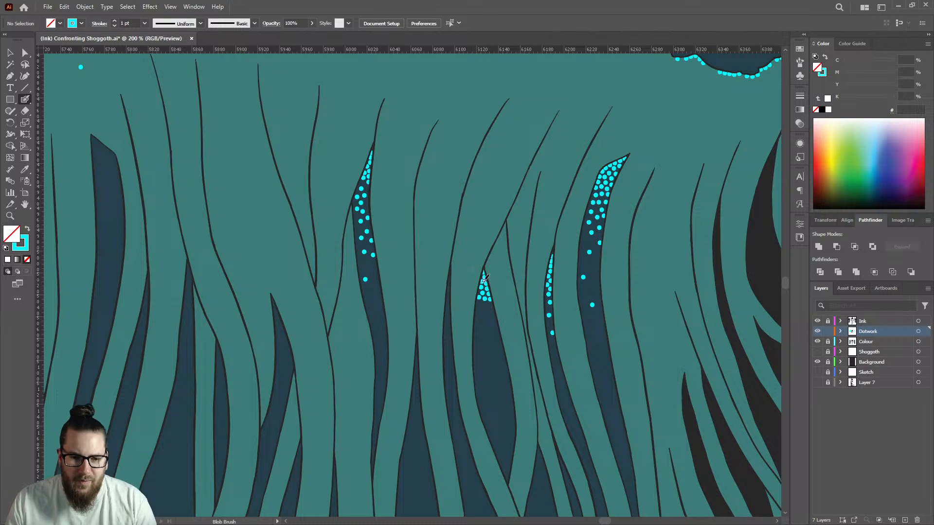
pyautogui.scroll(5, 497, 294)
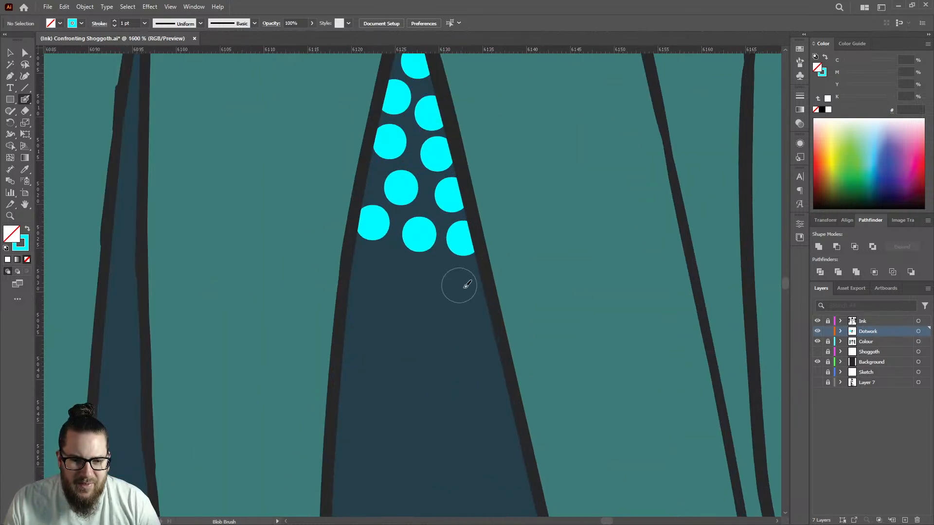
pyautogui.click(469, 283)
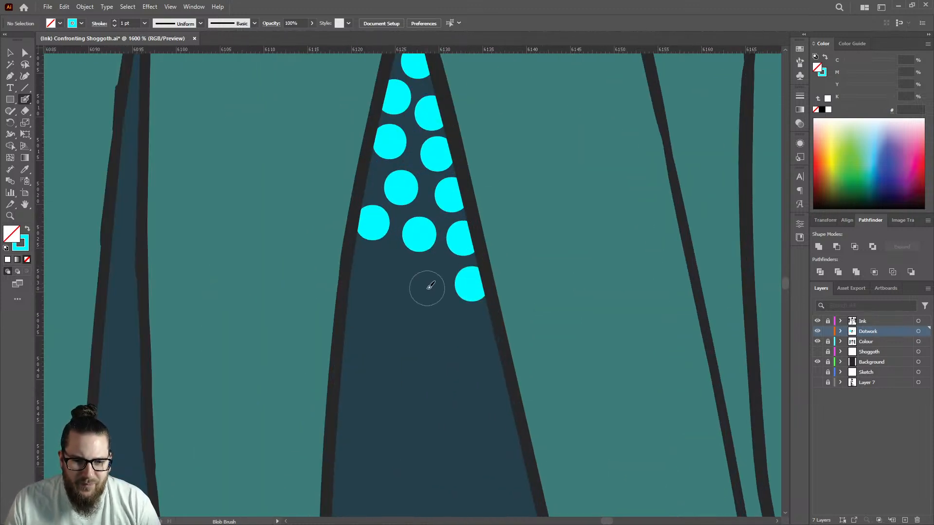
pyautogui.click(485, 343)
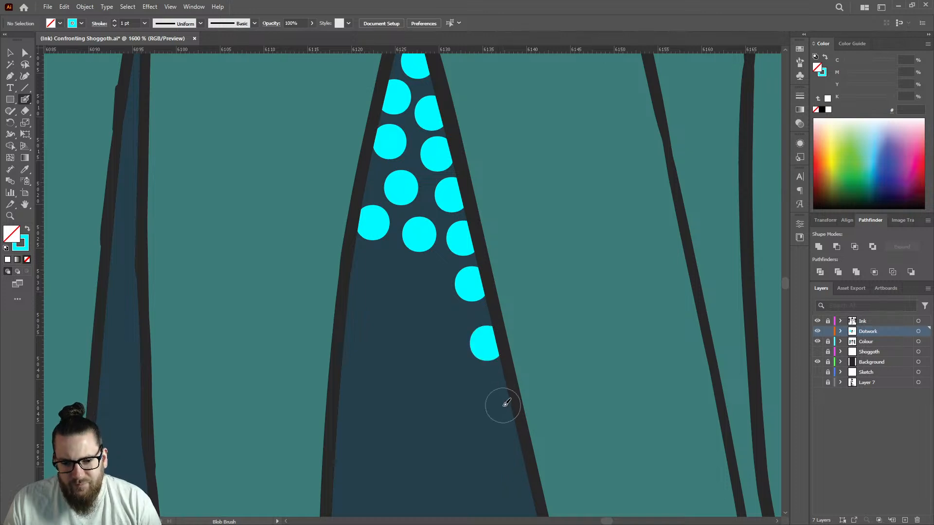
pyautogui.click(505, 415)
pyautogui.click(427, 281)
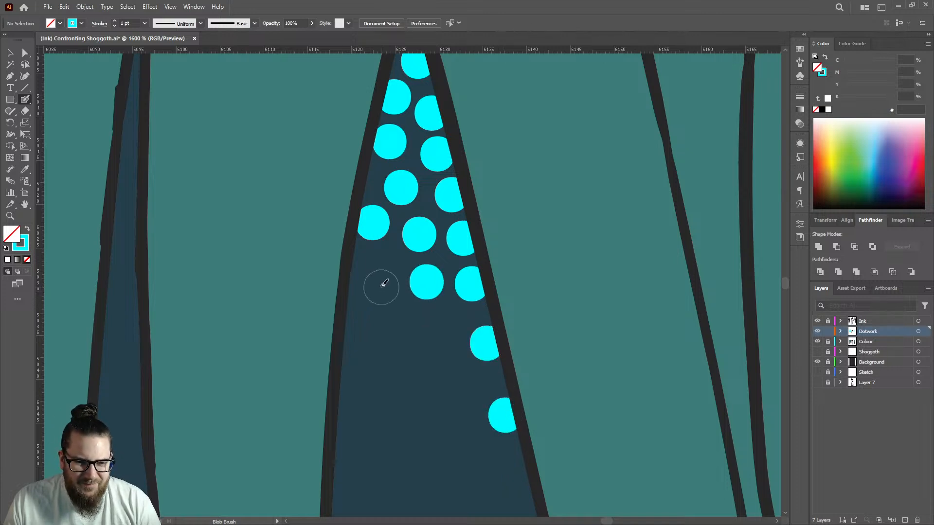
pyautogui.click(379, 270)
pyautogui.click(439, 328)
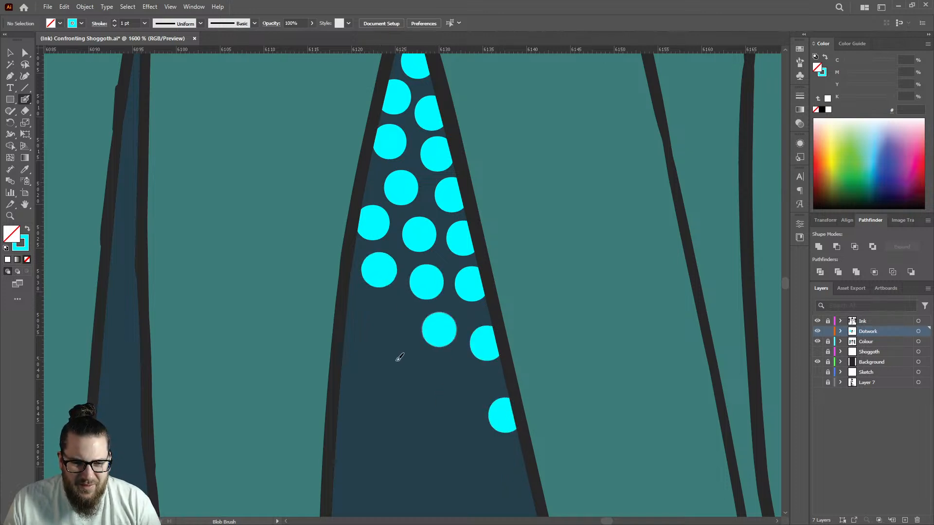
pyautogui.click(387, 322)
pyautogui.click(444, 395)
# Step: Loosen the triangular gap's dotwork below the packed rows by scattering cyan dots at wider, staggered spacing
pyautogui.scroll(-5, 444, 395)
pyautogui.scroll(3, 475, 267)
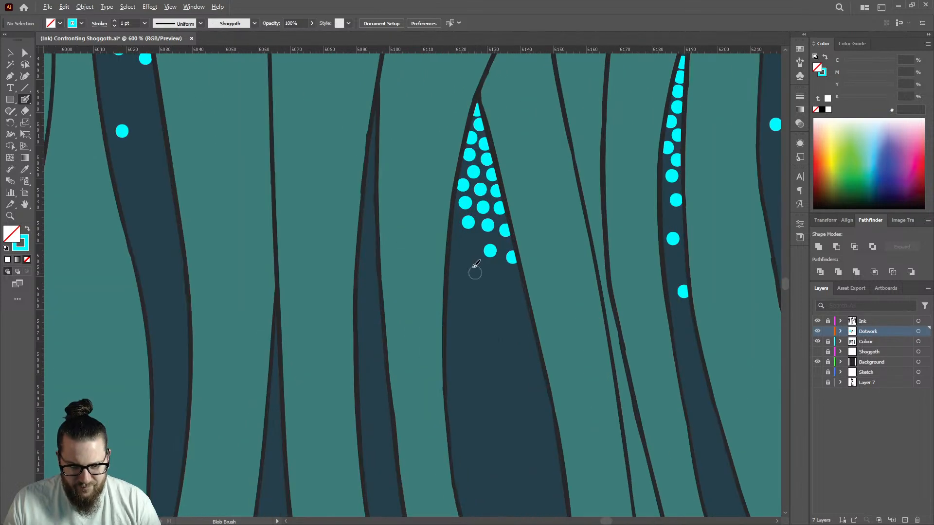
pyautogui.click(480, 301)
pyautogui.click(493, 274)
pyautogui.click(502, 336)
pyautogui.click(515, 298)
pyautogui.scroll(3, 517, 278)
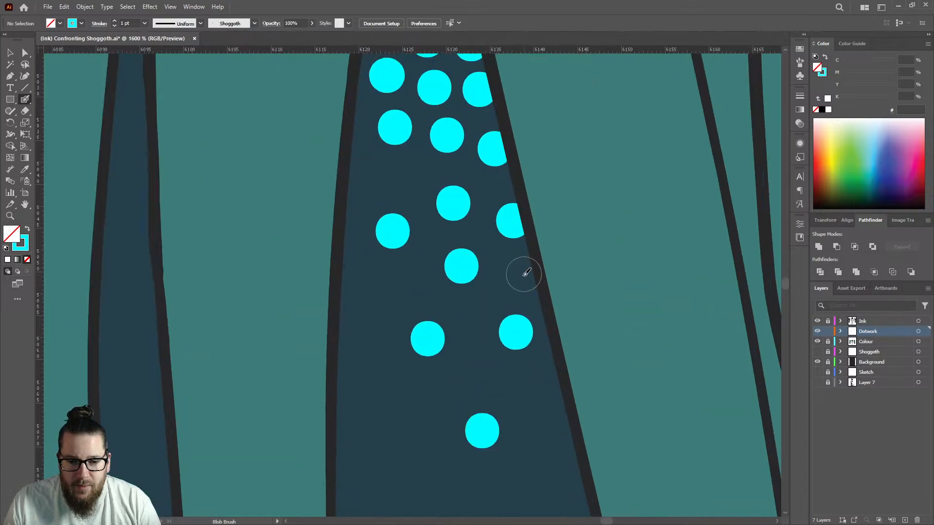
pyautogui.scroll(-3, 521, 267)
pyautogui.click(519, 273)
pyautogui.scroll(-2, 519, 274)
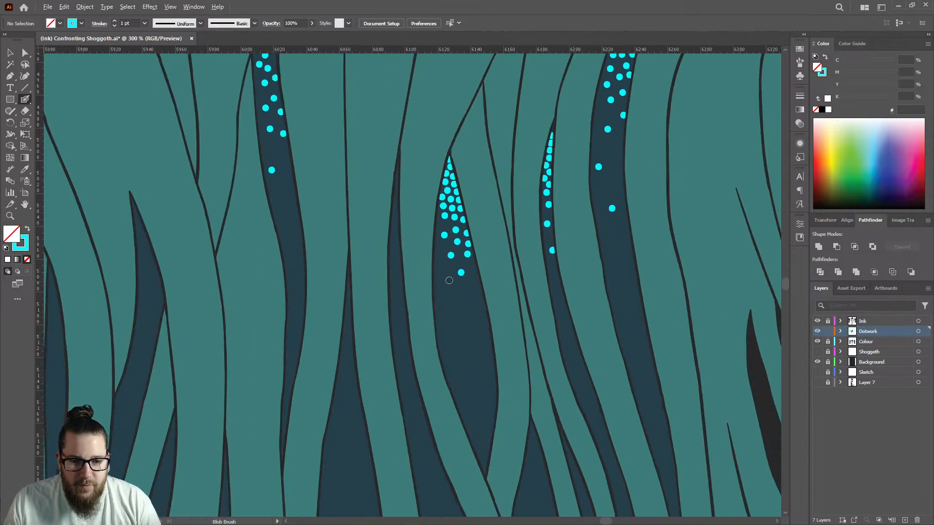
pyautogui.scroll(2, 449, 281)
pyautogui.click(443, 278)
pyautogui.click(438, 249)
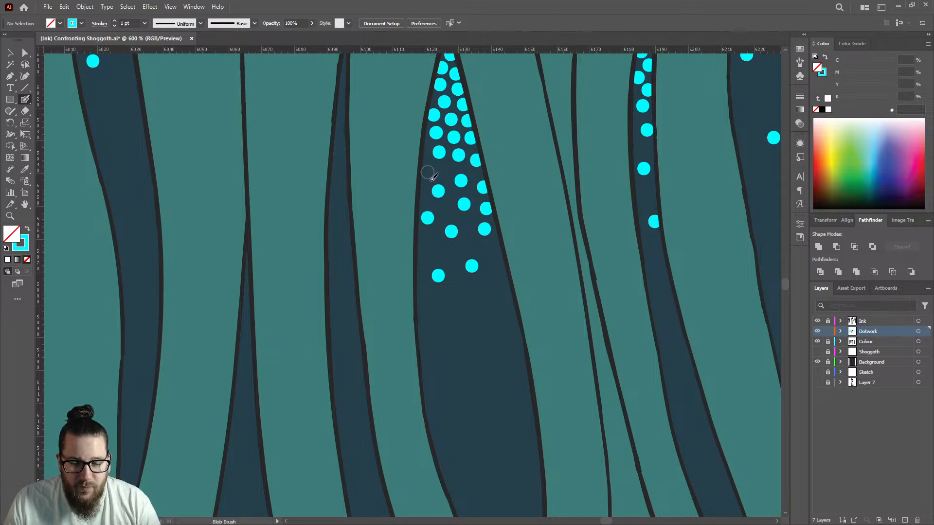
# Step: Fill the missing spot at the triangular gap's left edge and extend the fade downward, keeping the cyan dots denser along the right edge
pyautogui.click(428, 172)
pyautogui.click(495, 249)
pyautogui.click(488, 318)
pyautogui.click(495, 278)
pyautogui.click(506, 299)
pyautogui.click(464, 297)
pyautogui.click(450, 337)
pyautogui.click(480, 367)
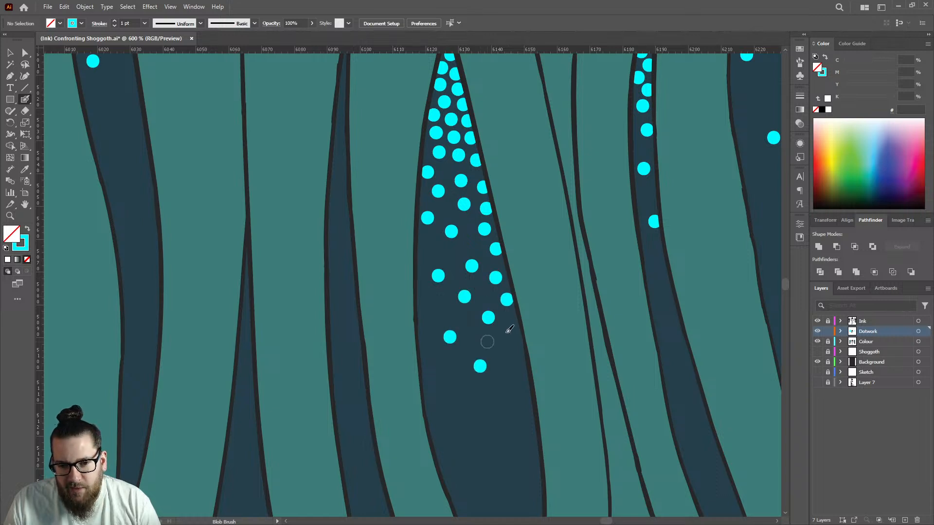
pyautogui.click(514, 324)
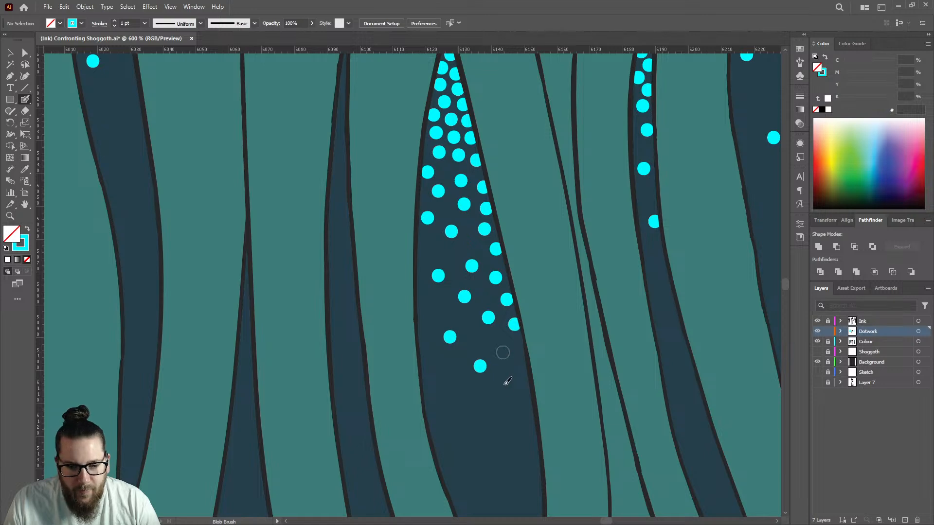
# Step: Touch up the upper dotwork of the tapering gap further left of the triangular one with extra cyan dots
pyautogui.scroll(-6, 503, 407)
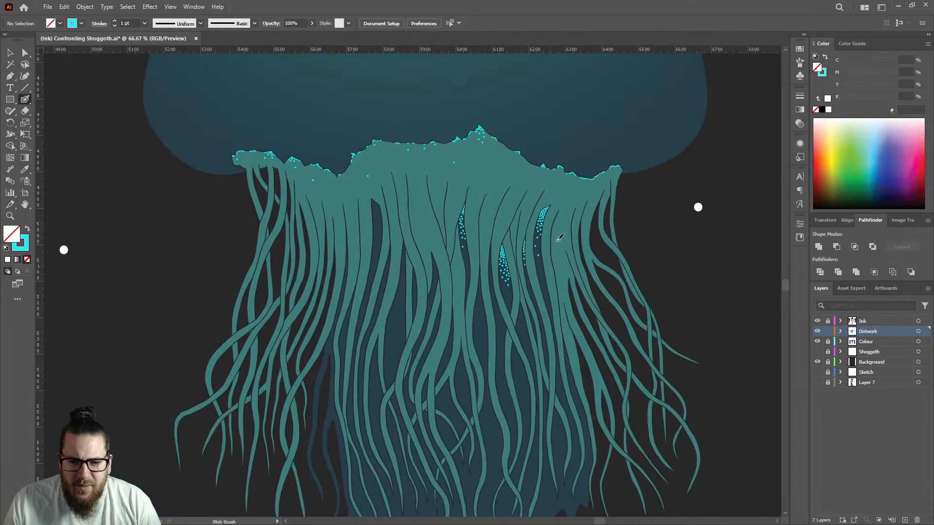
pyautogui.scroll(8, 545, 202)
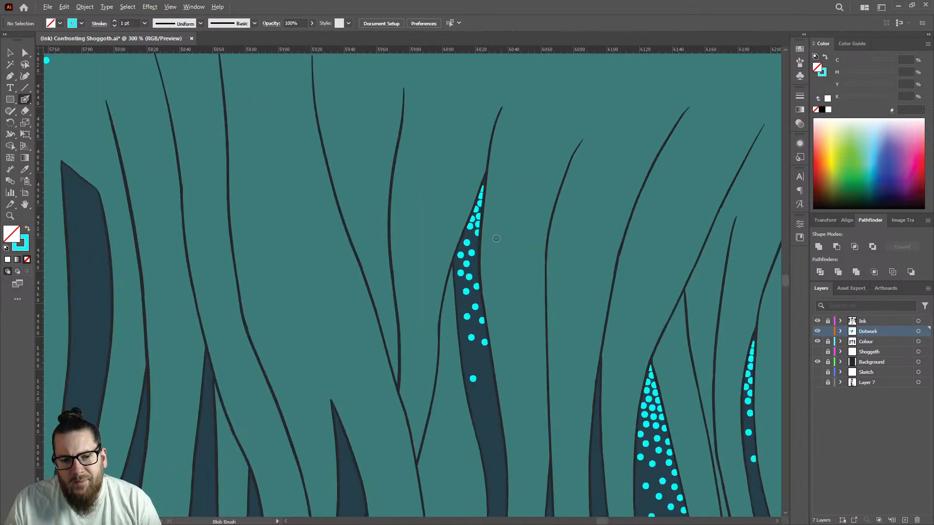
pyautogui.click(467, 237)
pyautogui.click(411, 180)
pyautogui.scroll(-6, 498, 225)
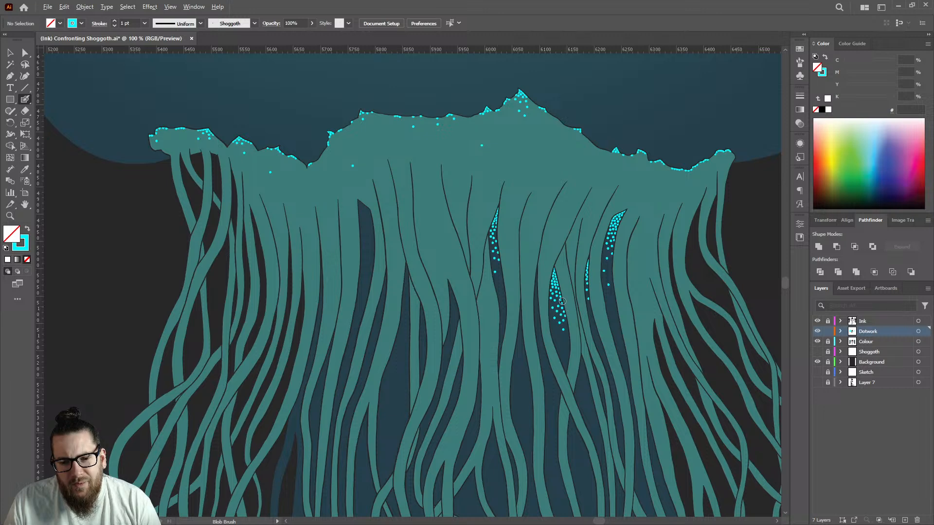
# Step: Stack five closely spaced cyan dots down the narrow upper end of the thin gap just left of the triangular gap
pyautogui.scroll(5, 564, 307)
pyautogui.scroll(4, 428, 190)
pyautogui.press(']')
pyautogui.press(']')
pyautogui.press(']')
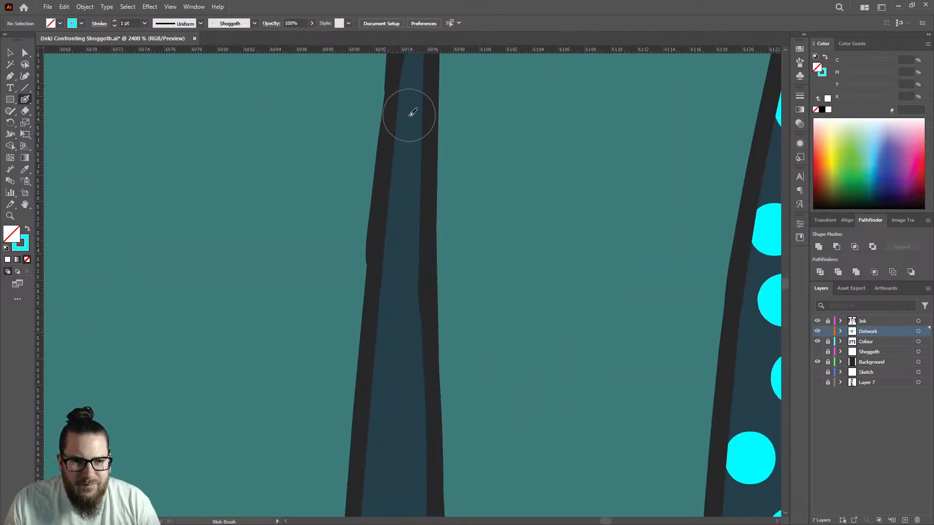
pyautogui.moveTo(411, 77); pyautogui.dragTo(412, 58)
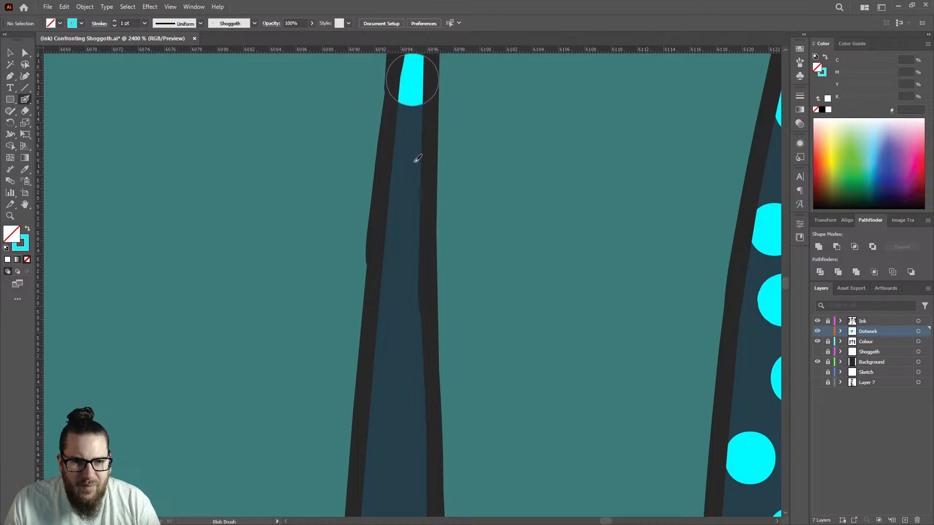
pyautogui.click(407, 137)
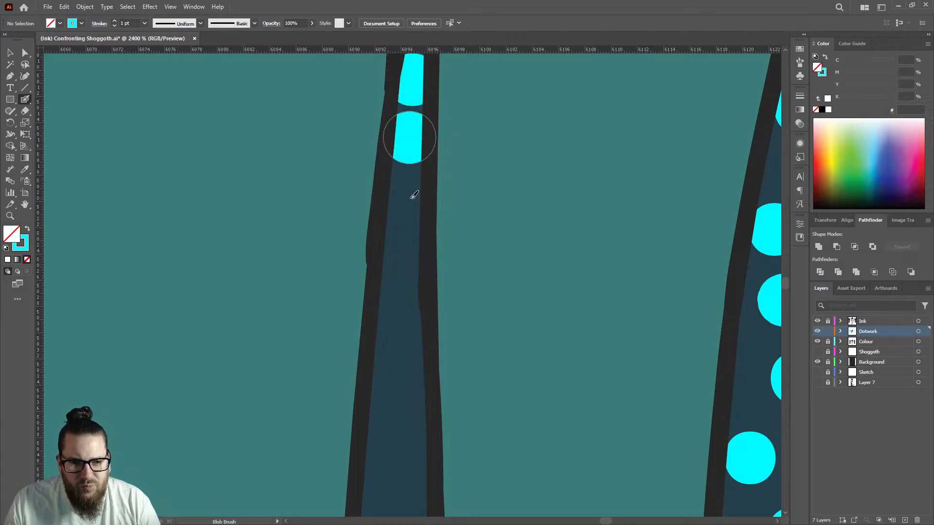
pyautogui.click(405, 197)
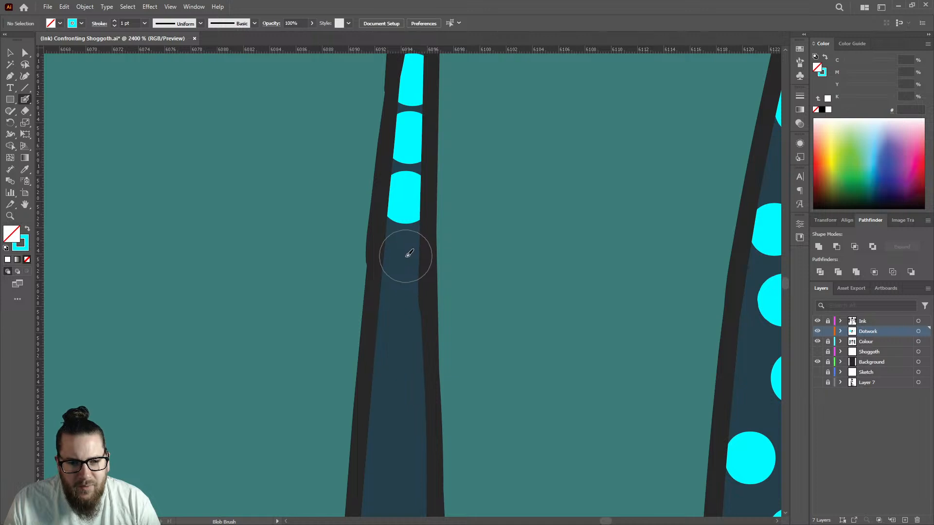
pyautogui.click(405, 255)
pyautogui.click(410, 312)
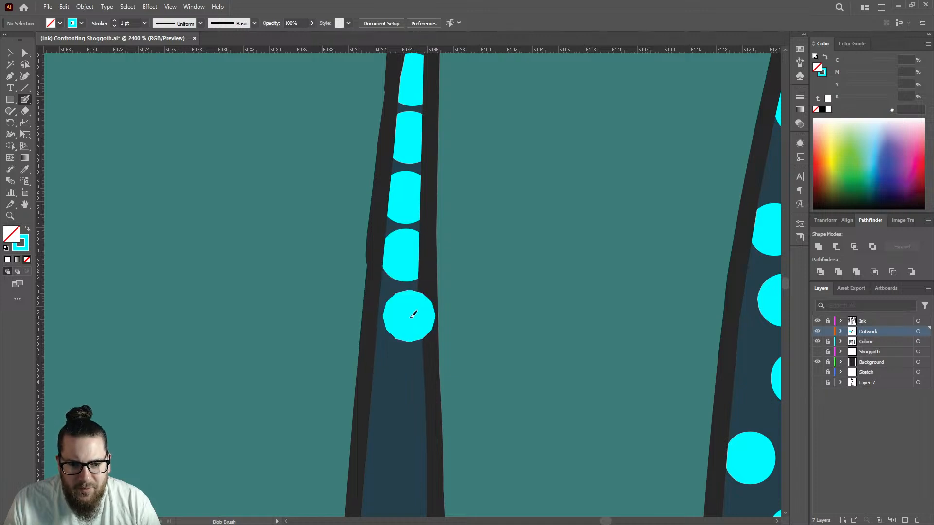
# Step: Fade the dotwork down this thin gap with increasingly spaced cyan dots, offsetting them from side to side as it widens
pyautogui.scroll(-5, 410, 313)
pyautogui.scroll(3, 432, 257)
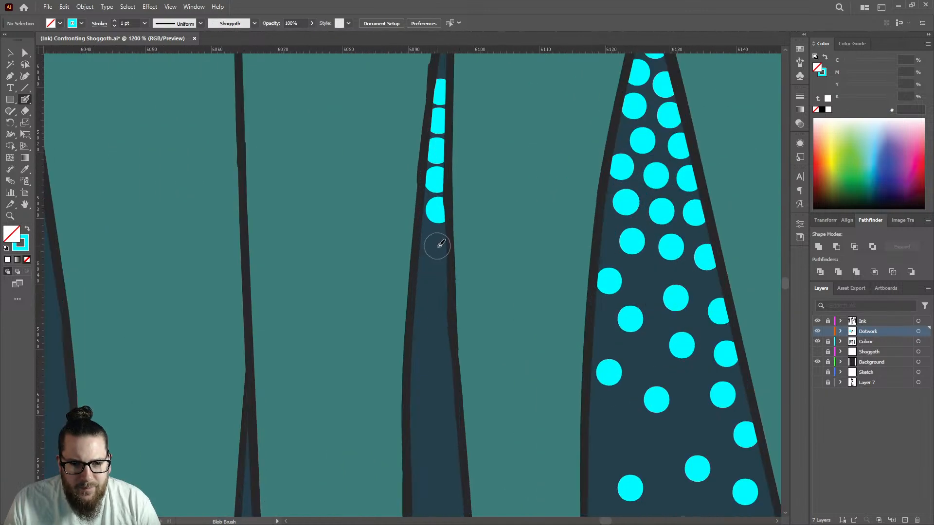
pyautogui.click(436, 247)
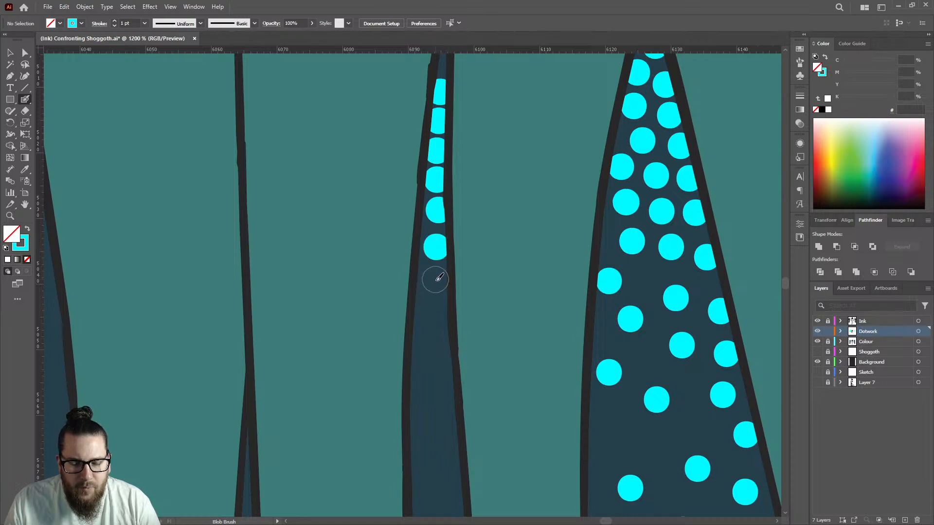
pyautogui.click(434, 279)
pyautogui.click(436, 317)
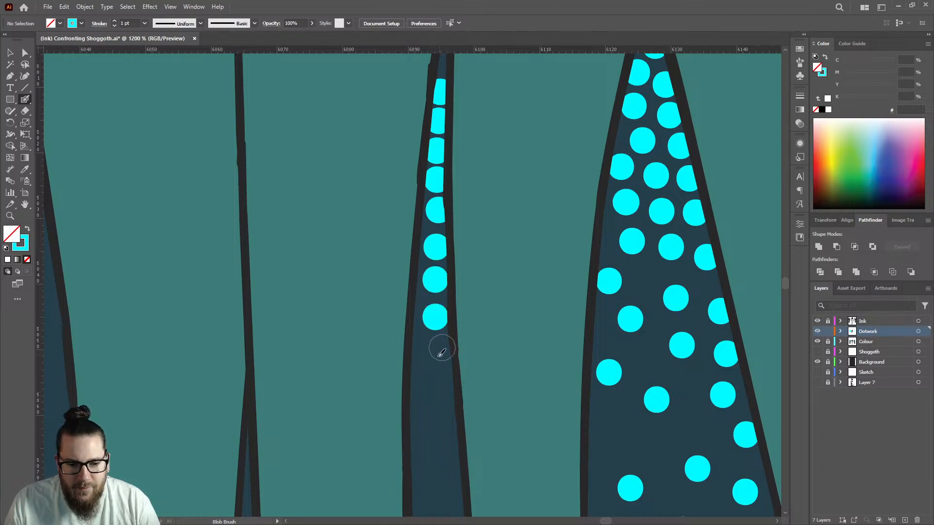
pyautogui.click(428, 354)
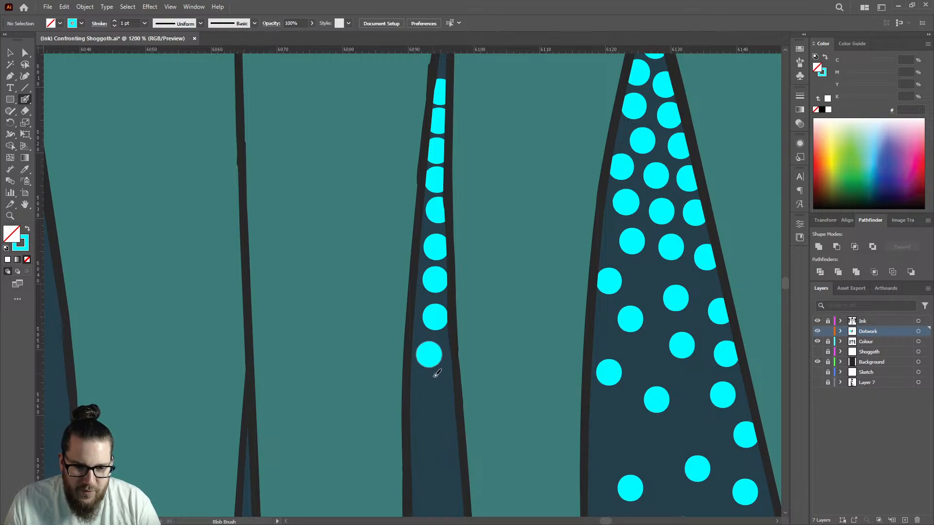
pyautogui.click(443, 392)
pyautogui.scroll(-5, 450, 308)
pyautogui.scroll(4, 456, 338)
pyautogui.click(437, 299)
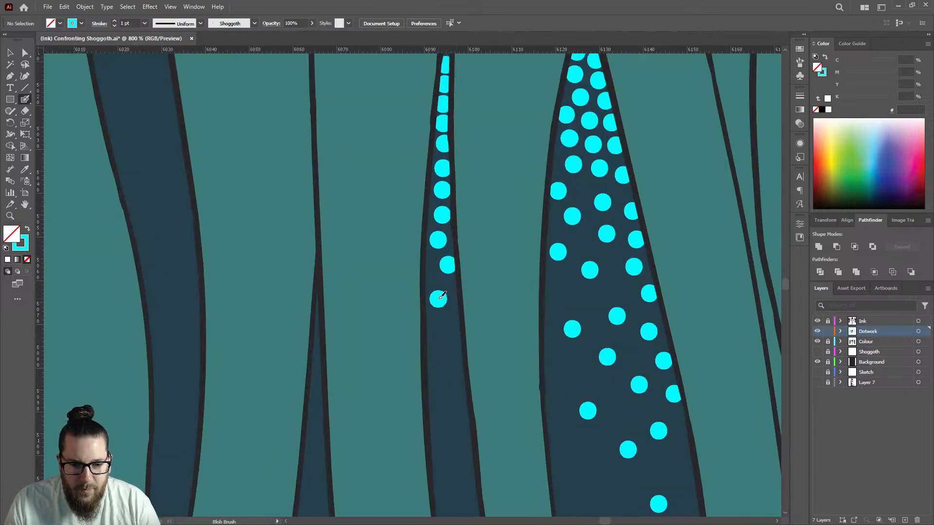
pyautogui.click(450, 340)
# Step: Add a cyan dot at the right edge of the wide curved-tip gap, within its sparse lower dots
pyautogui.scroll(-6, 450, 340)
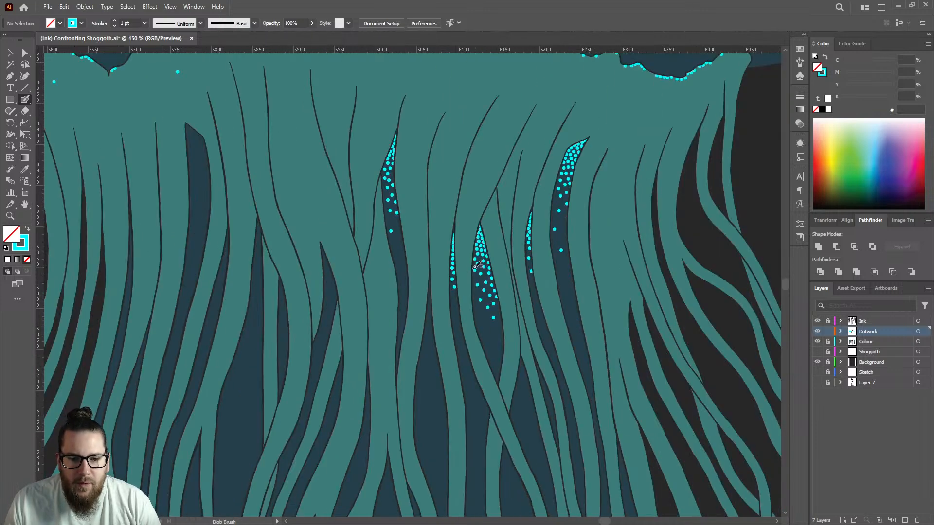
pyautogui.scroll(5, 556, 193)
pyautogui.click(565, 221)
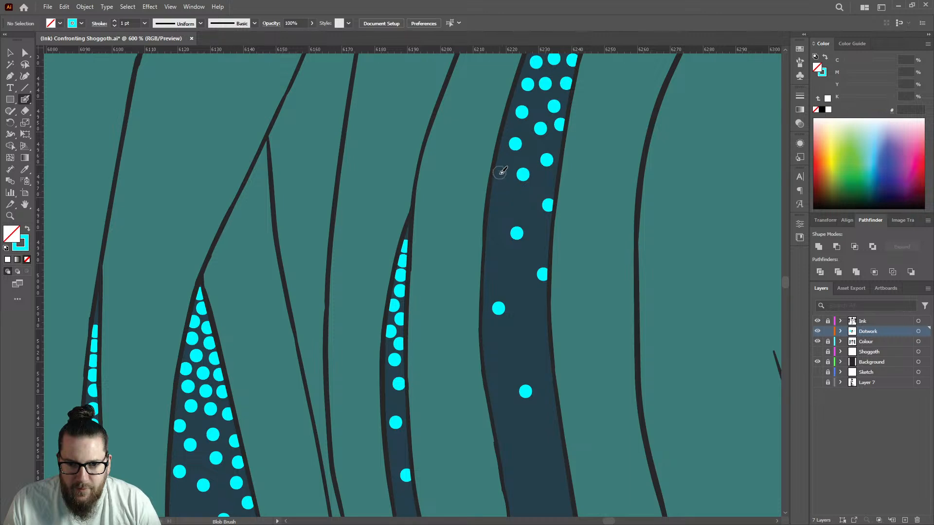
# Step: Review the dotwork across the whole tentacle mass and save the document
pyautogui.scroll(-6, 535, 220)
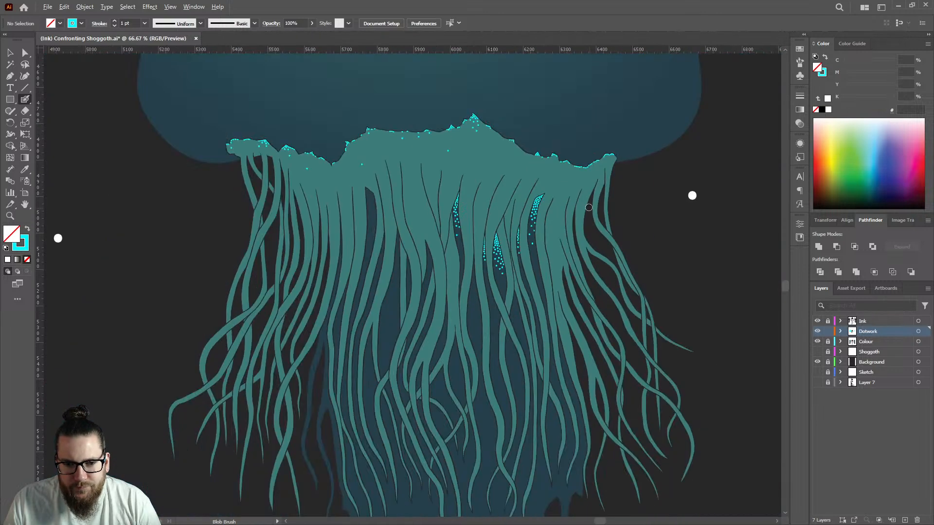
pyautogui.scroll(-1, 441, 198)
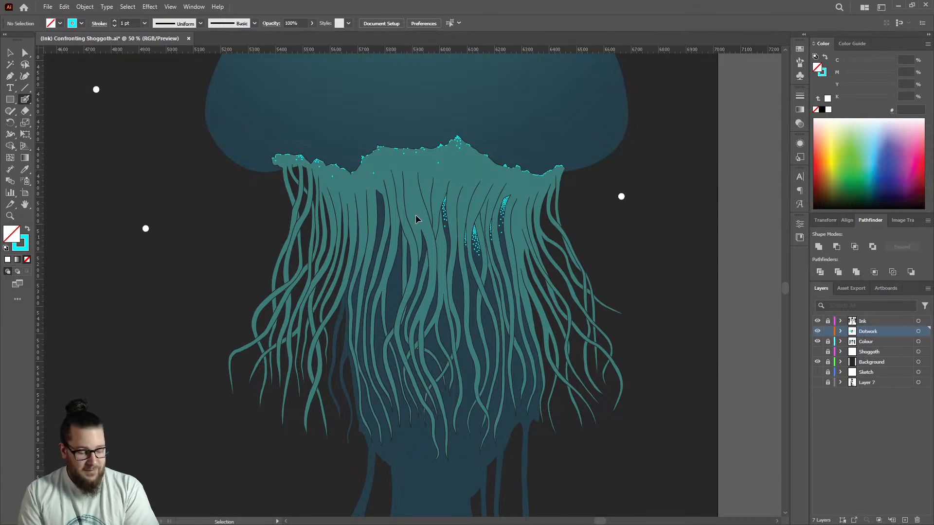
pyautogui.hotkey('ctrl', 's')
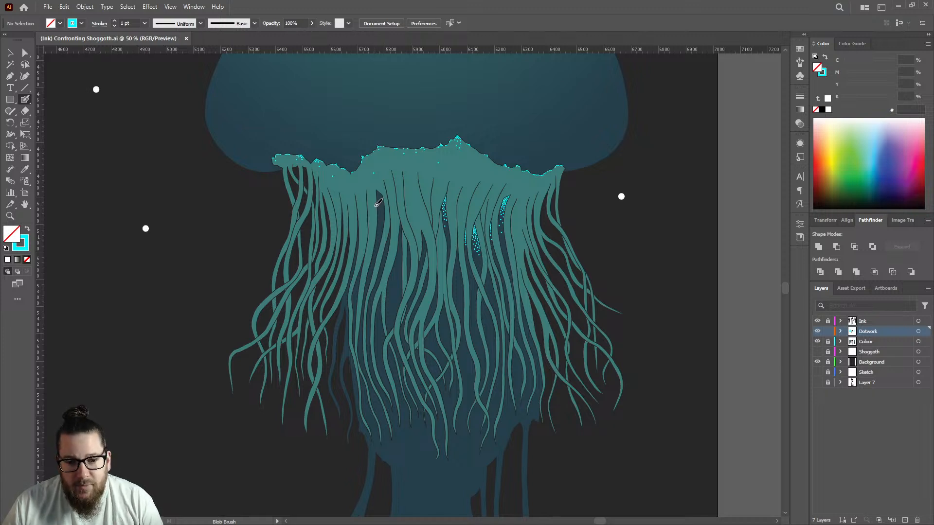
# Step: Fill the tip of the empty pointed gap just left of the dotted gaps with eight closely spaced cyan dots, widening into two columns
pyautogui.scroll(5, 423, 236)
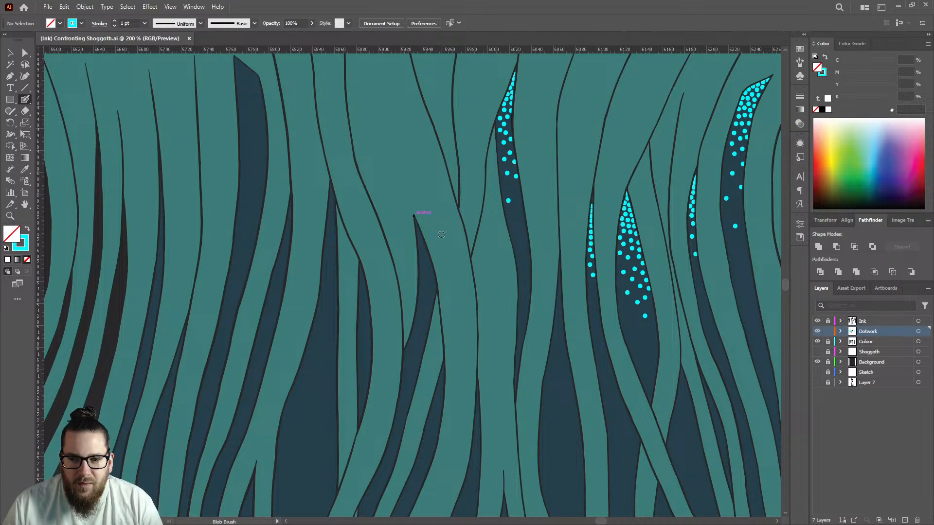
pyautogui.scroll(3, 430, 242)
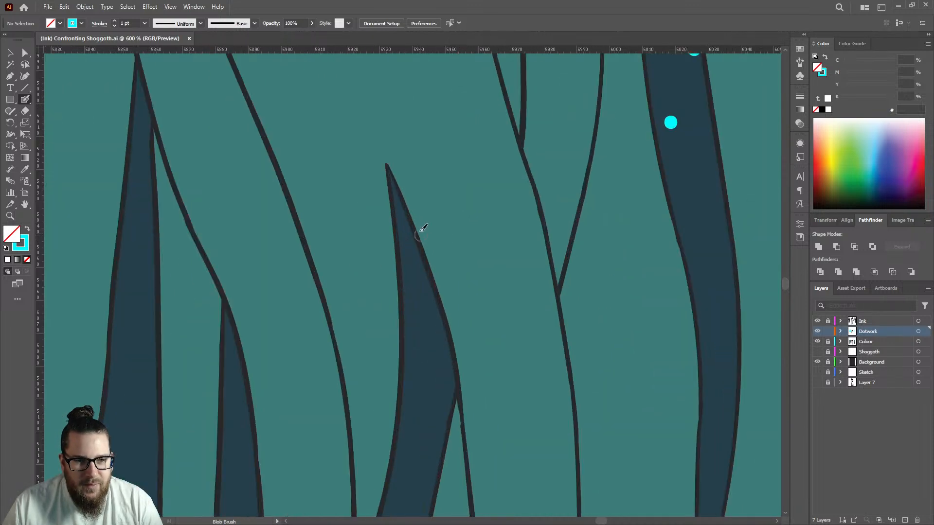
pyautogui.scroll(3, 389, 173)
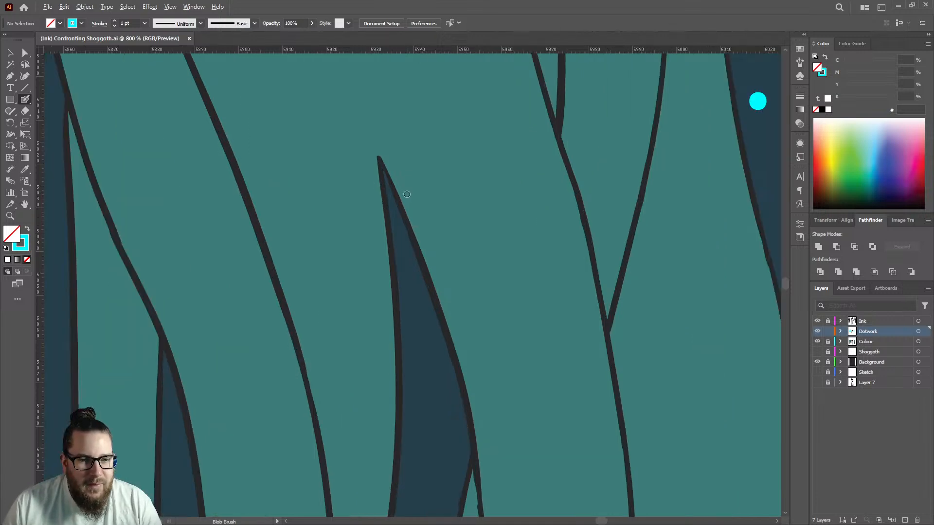
pyautogui.click(392, 217)
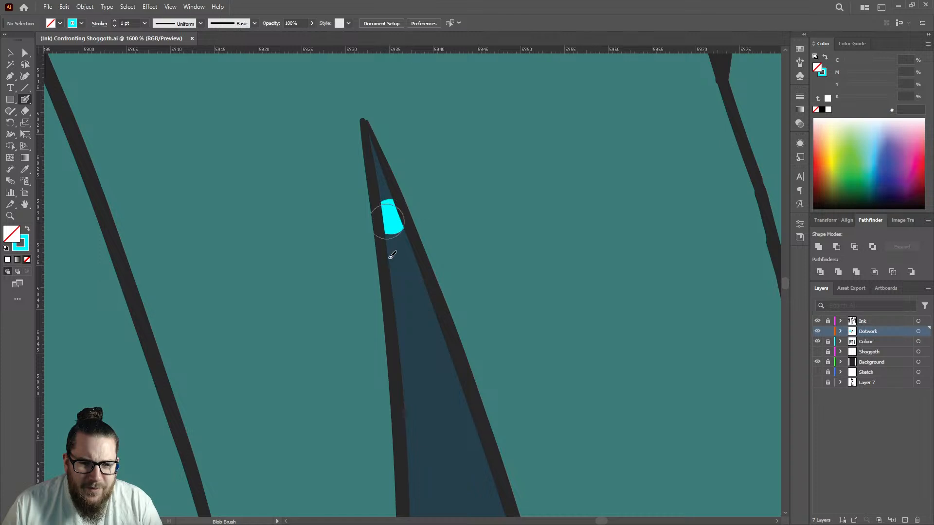
pyautogui.click(403, 252)
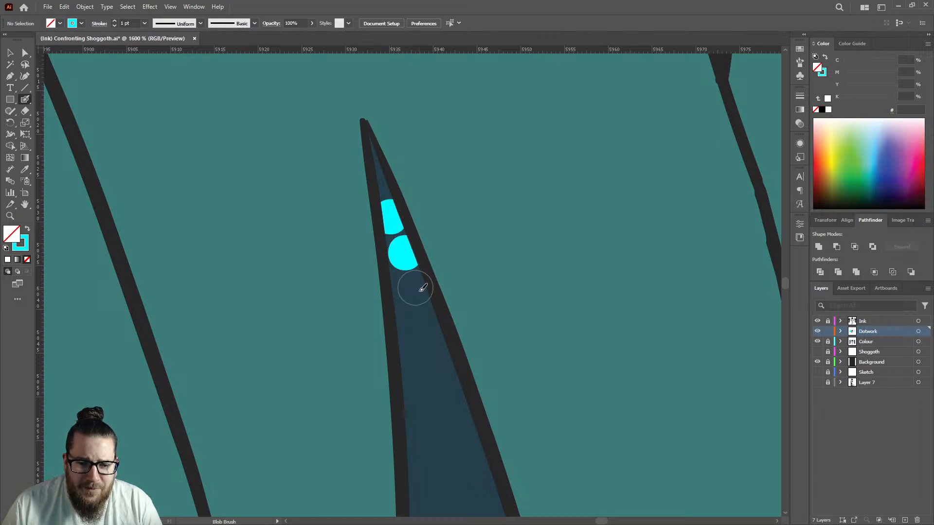
pyautogui.click(417, 292)
pyautogui.click(430, 331)
pyautogui.click(444, 370)
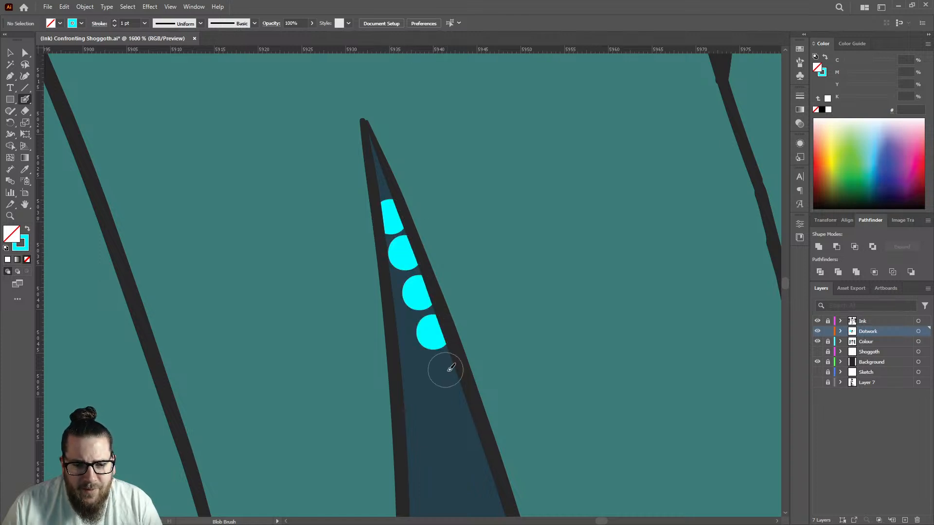
pyautogui.click(410, 363)
pyautogui.scroll(-2, 431, 336)
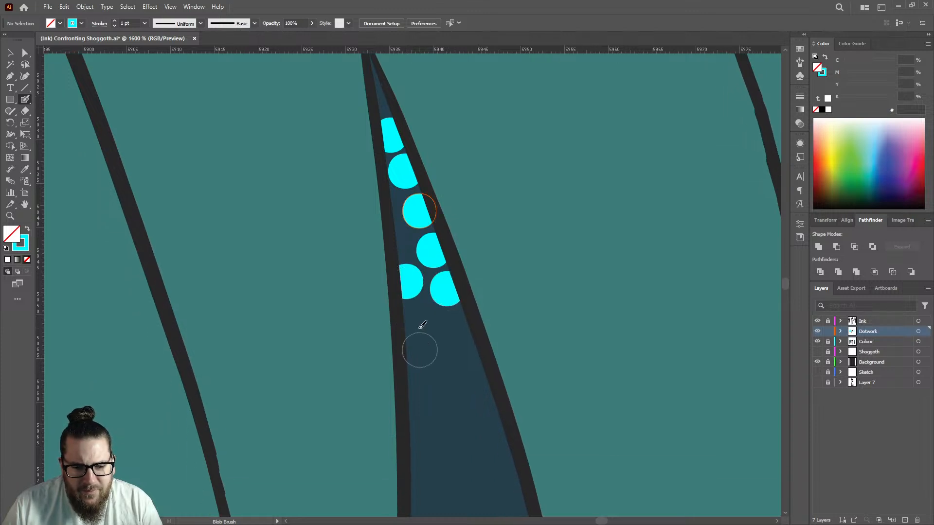
pyautogui.click(420, 326)
pyautogui.click(461, 337)
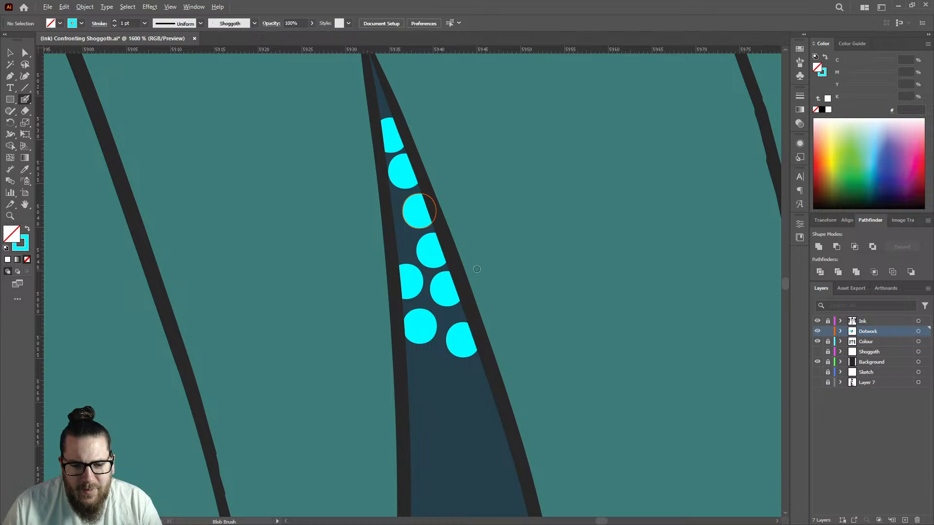
# Step: Continue this gap's dotwork downward with eight looser cyan dots staggered across its width, keeping them denser along the right edge
pyautogui.scroll(-4, 484, 312)
pyautogui.scroll(3, 462, 272)
pyautogui.click(458, 286)
pyautogui.click(483, 289)
pyautogui.click(492, 316)
pyautogui.click(469, 312)
pyautogui.click(470, 360)
pyautogui.click(489, 342)
pyautogui.click(499, 372)
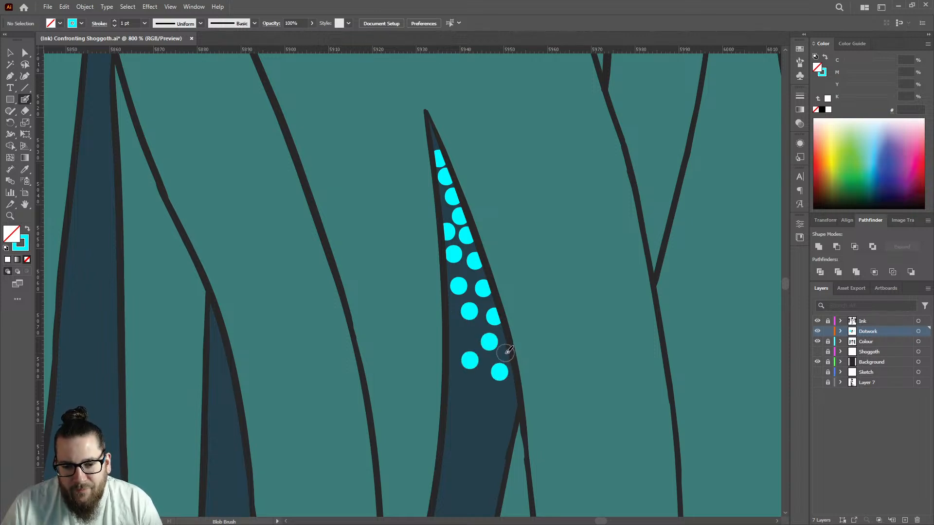
pyautogui.click(506, 354)
# Step: Add one more cyan dot below the lowest dot in the thin gap just left of the triangular gap
pyautogui.scroll(-4, 483, 294)
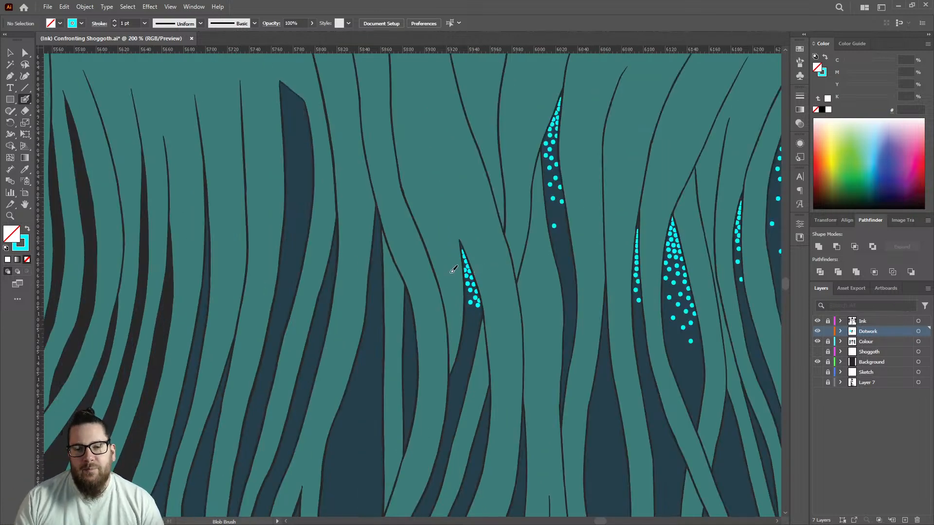
pyautogui.scroll(3, 627, 325)
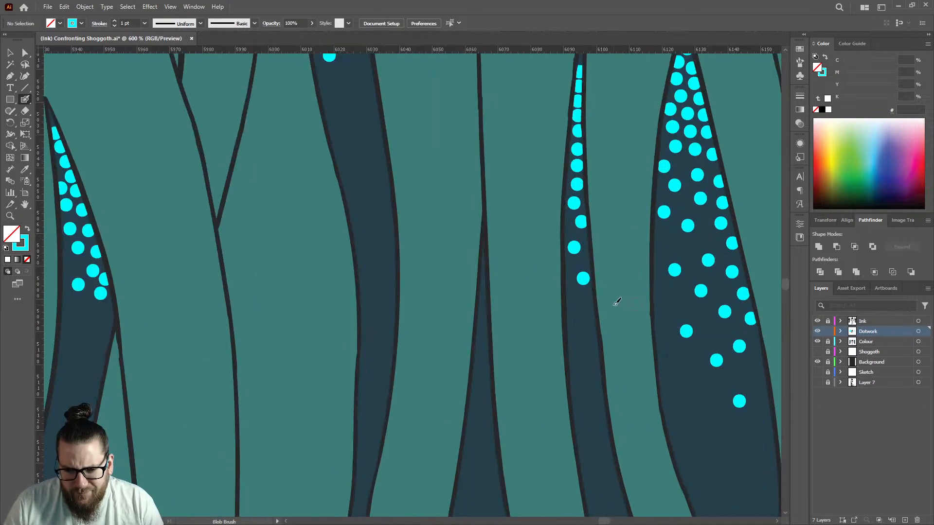
pyautogui.scroll(-5, 571, 310)
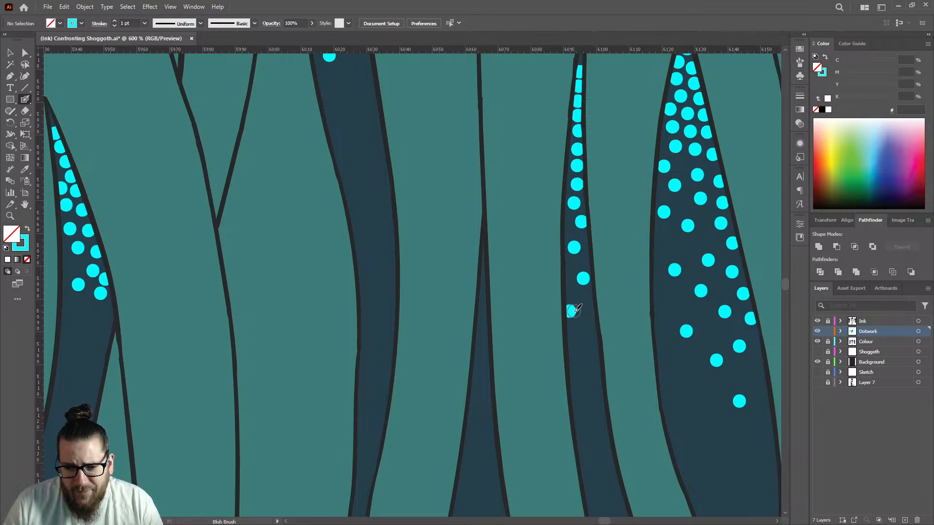
# Step: Extend the fade in the newly dotted pointed gap with increasingly spaced cyan dots following its curve downward
pyautogui.scroll(4, 487, 235)
pyautogui.scroll(3, 369, 384)
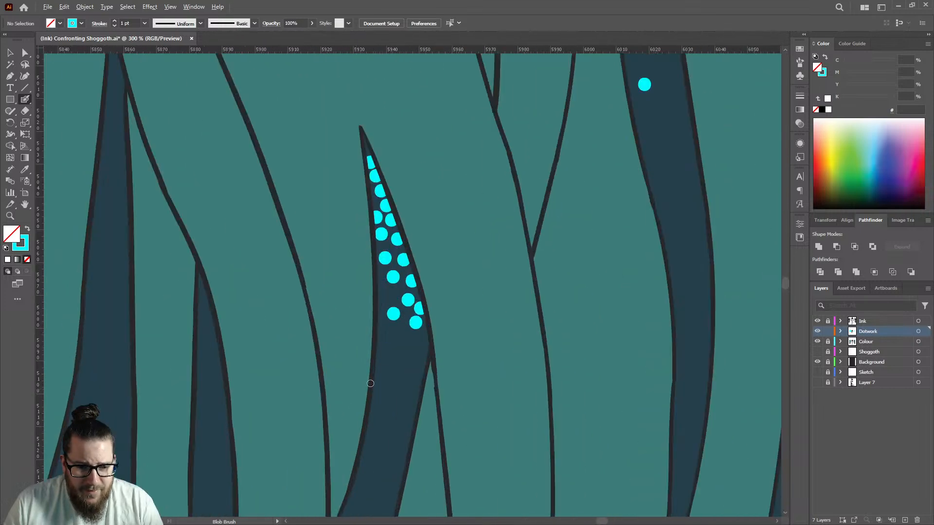
pyautogui.click(424, 346)
pyautogui.click(405, 373)
pyautogui.click(397, 406)
pyautogui.scroll(-4, 436, 347)
pyautogui.scroll(4, 467, 317)
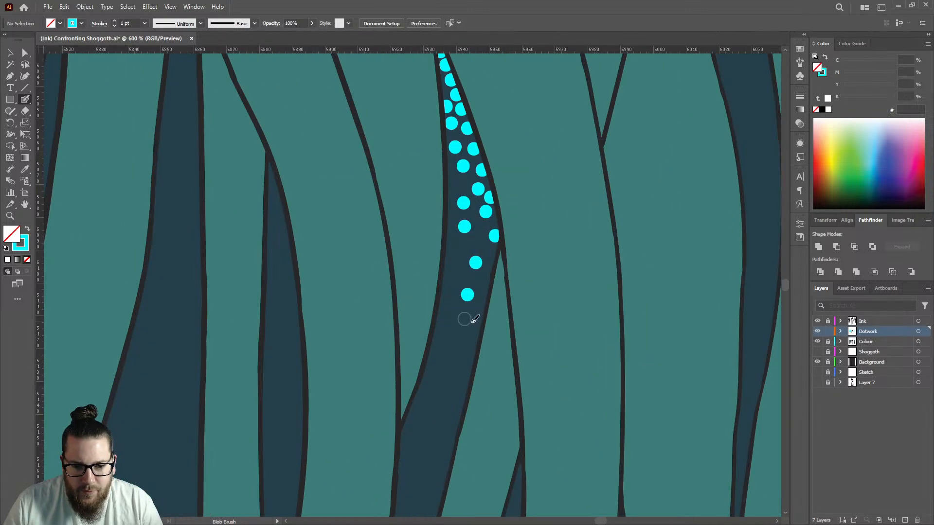
pyautogui.click(464, 335)
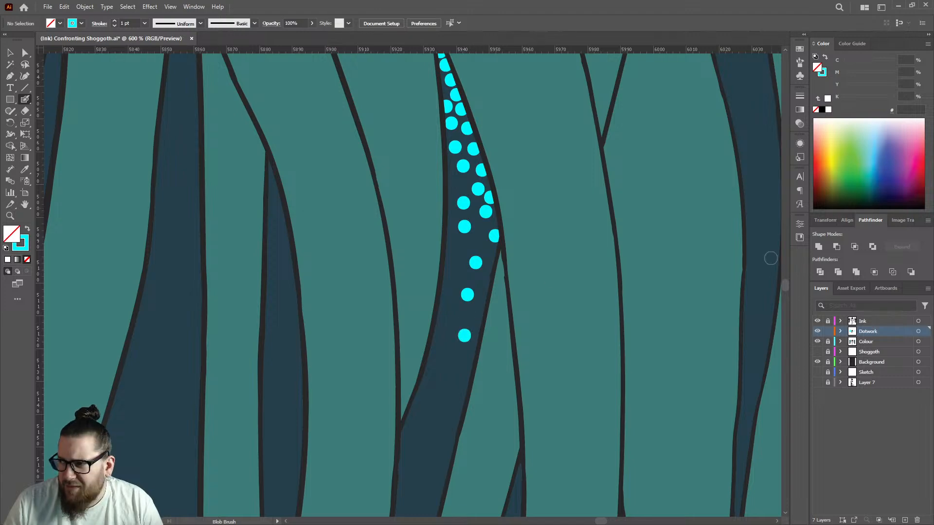
# Step: Stack five closely spaced cyan dots from the tip down the right edge of the next empty narrow gap to the left
pyautogui.scroll(-4, 771, 259)
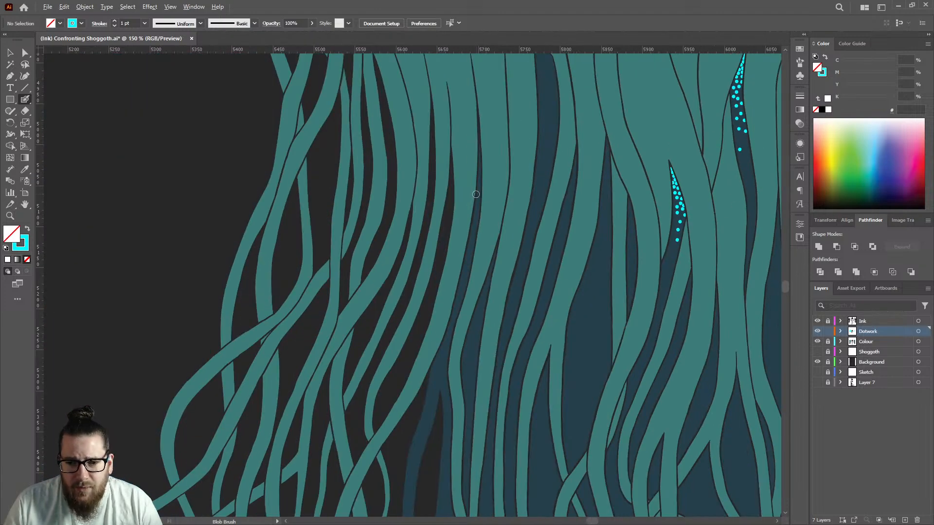
pyautogui.scroll(-2, 194, 178)
pyautogui.scroll(6, 454, 194)
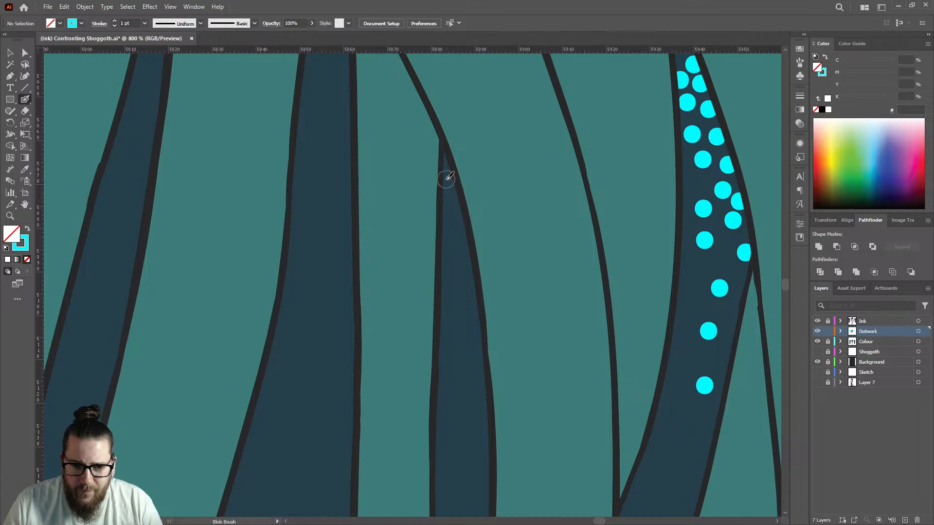
pyautogui.scroll(2, 448, 178)
pyautogui.click(446, 182)
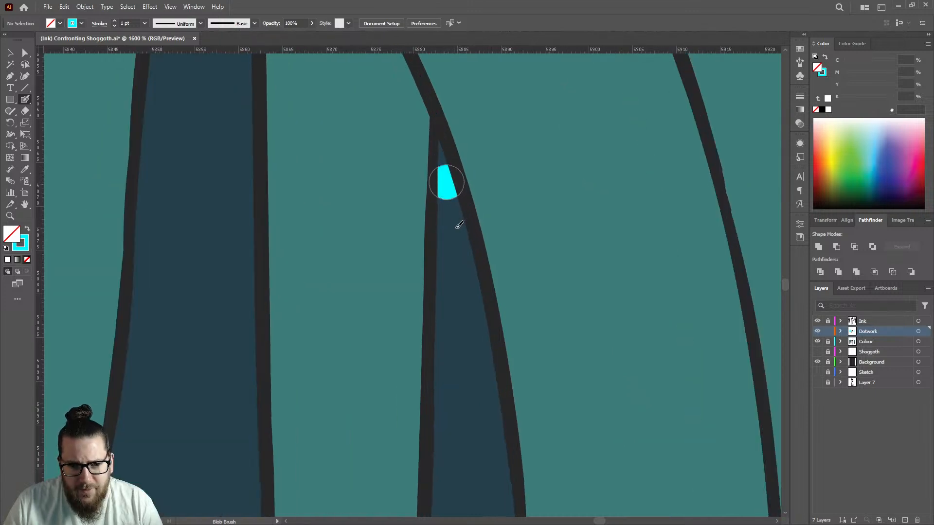
pyautogui.click(452, 221)
pyautogui.click(463, 260)
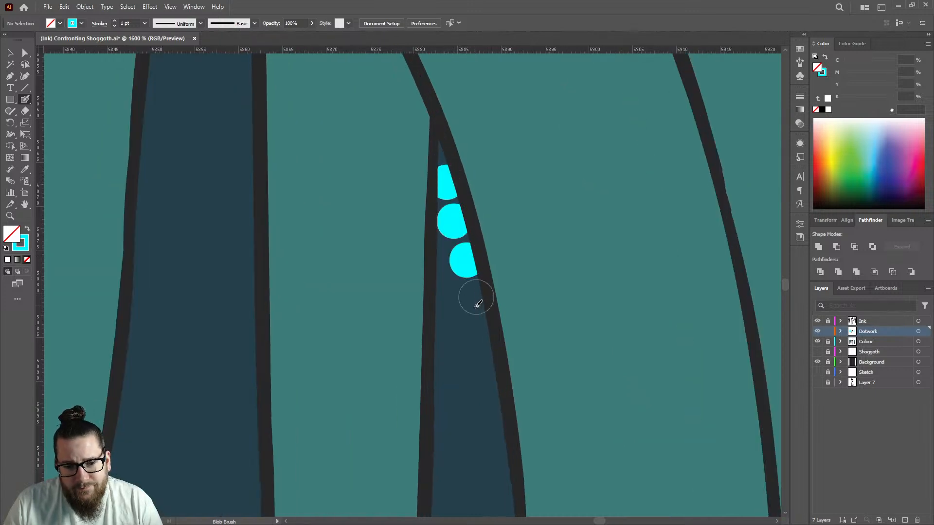
pyautogui.click(473, 308)
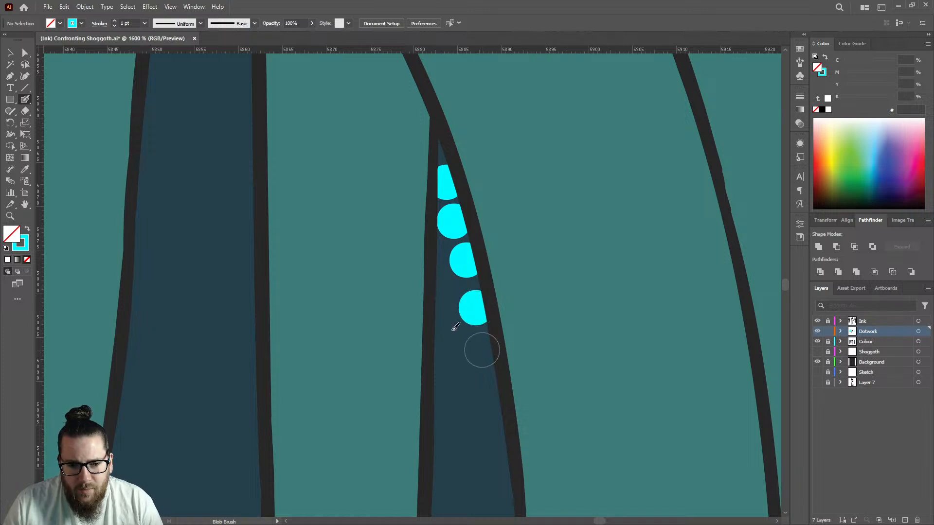
pyautogui.click(479, 350)
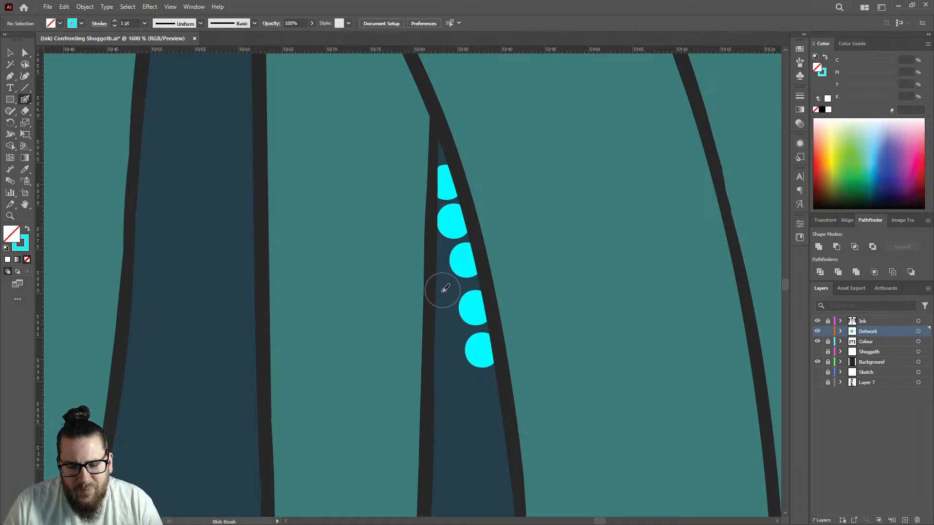
# Step: Fill the left side beside the stacked dots with three cyan dots and add one more at the right edge
pyautogui.click(446, 291)
pyautogui.click(444, 334)
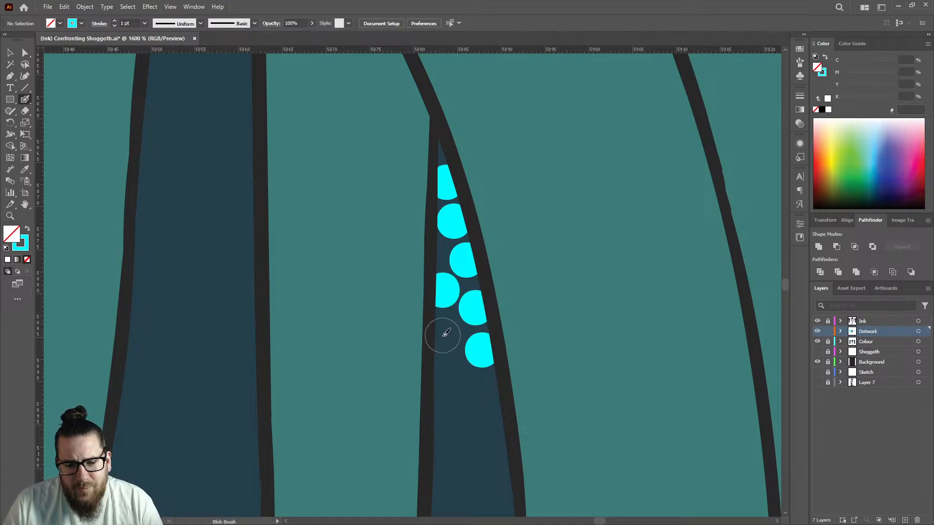
pyautogui.click(485, 394)
pyautogui.click(446, 378)
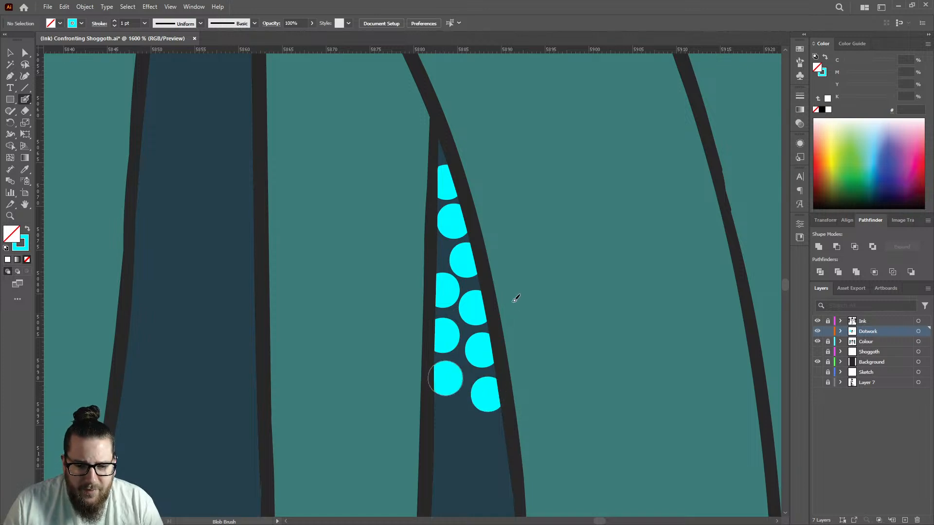
# Step: Continue the narrow gap's dotwork downward with eight cyan dots in two staggered columns, gradually increasing their spacing
pyautogui.scroll(-3, 514, 310)
pyautogui.scroll(2, 490, 296)
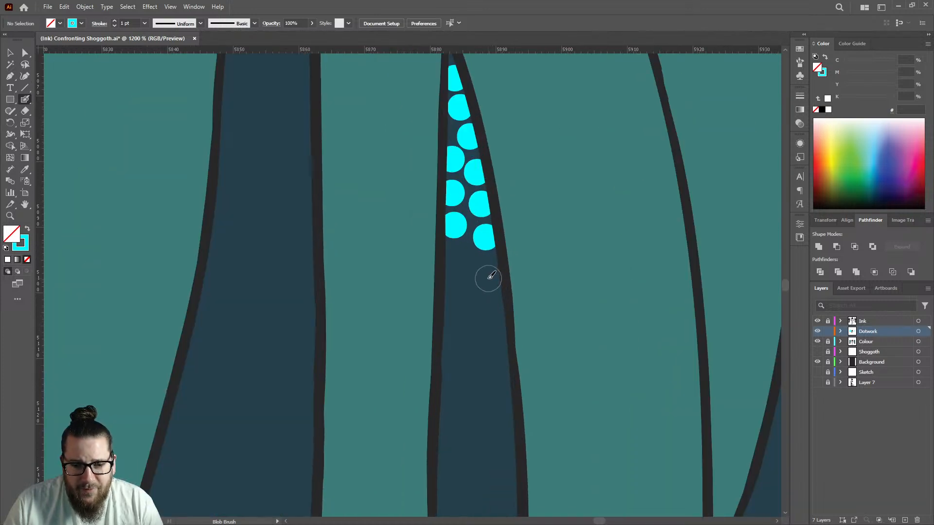
pyautogui.click(489, 270)
pyautogui.click(457, 259)
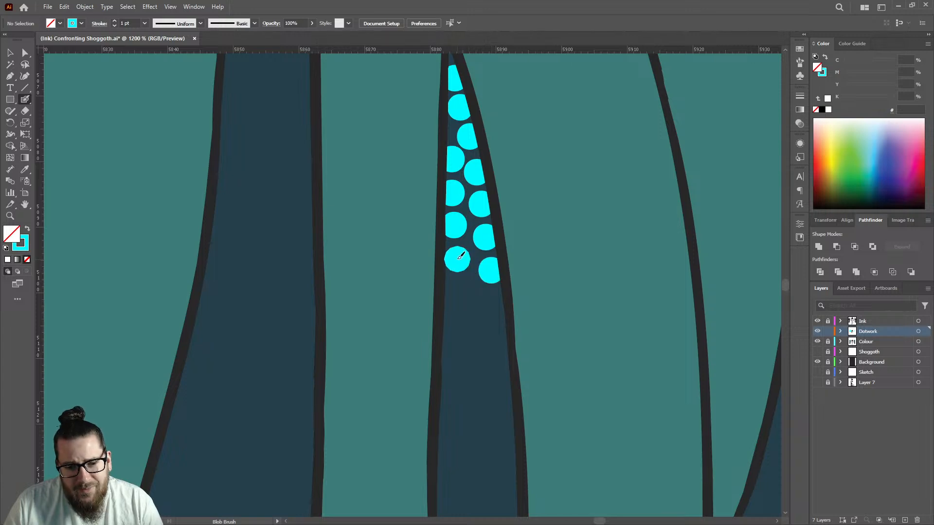
pyautogui.click(465, 295)
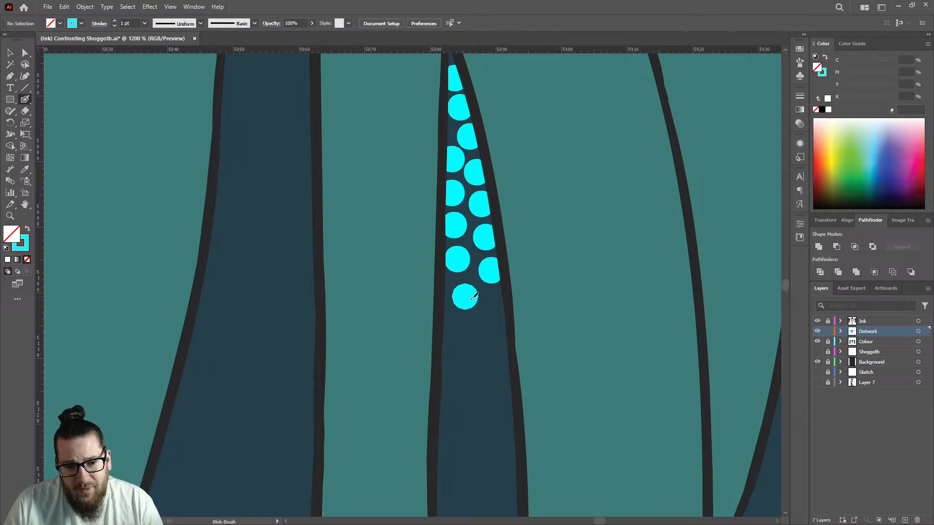
pyautogui.click(494, 319)
pyautogui.click(466, 343)
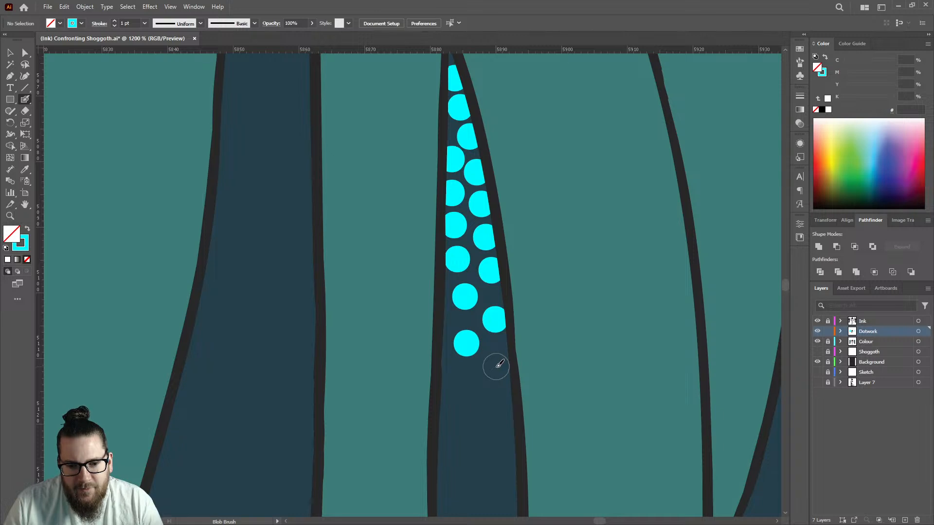
pyautogui.click(496, 366)
pyautogui.click(461, 397)
pyautogui.click(502, 406)
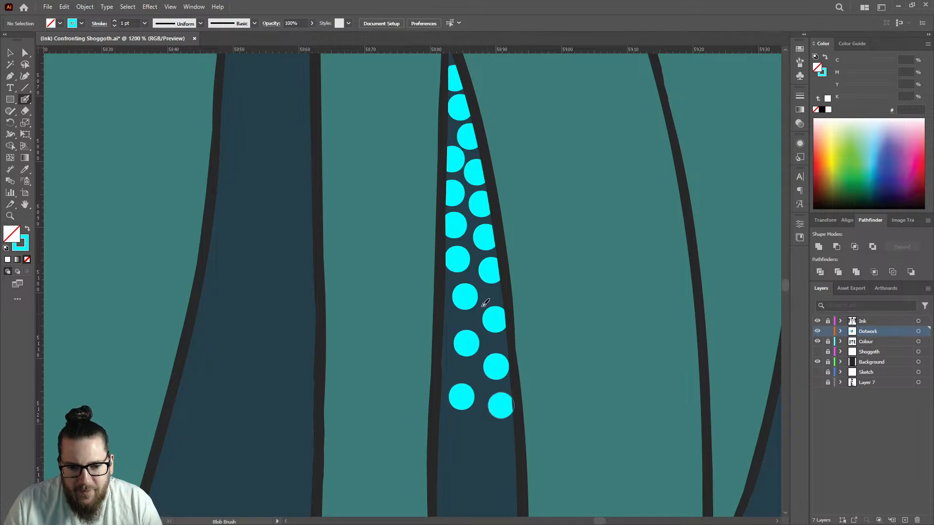
# Step: Fade out the narrow gap's dotwork with sparse cyan dots alternating from side to side toward its lower part
pyautogui.scroll(-4, 474, 292)
pyautogui.scroll(3, 471, 331)
pyautogui.click(458, 299)
pyautogui.click(481, 319)
pyautogui.click(462, 353)
pyautogui.click(453, 405)
pyautogui.click(478, 382)
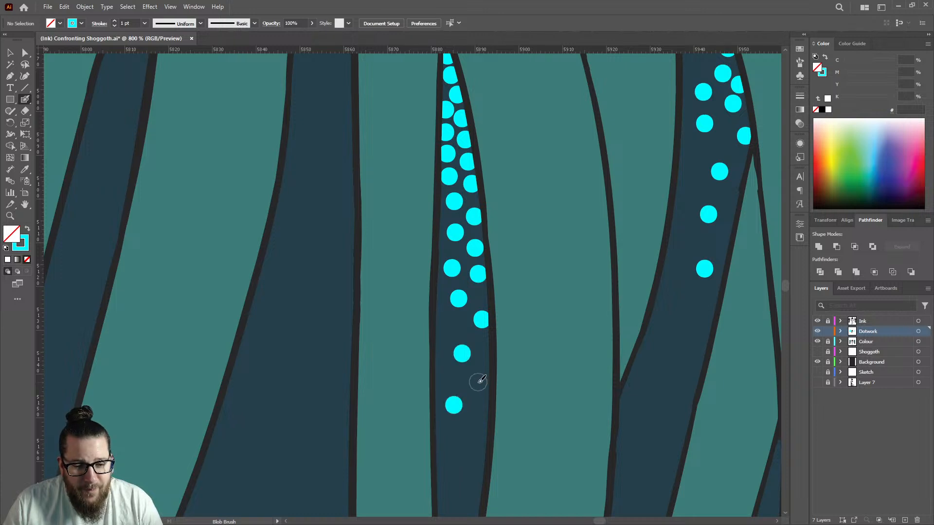
pyautogui.scroll(-4, 467, 456)
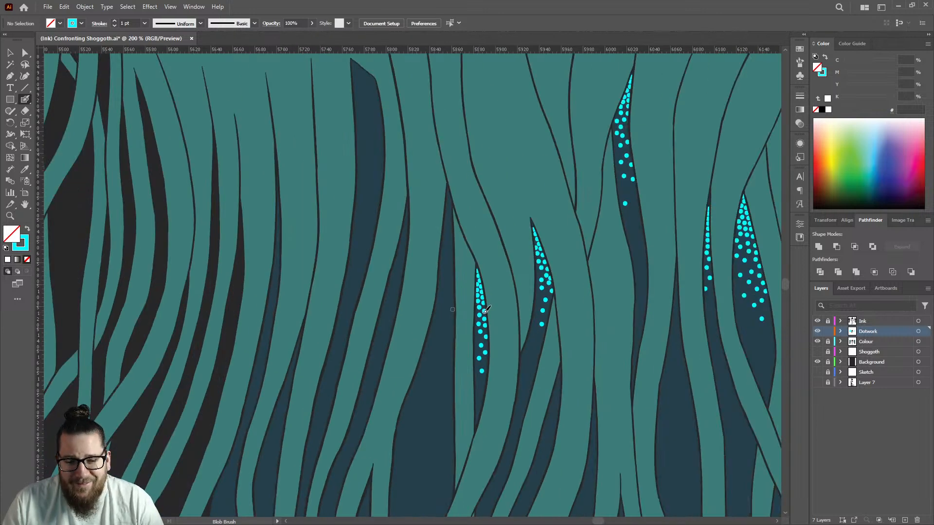
pyautogui.scroll(4, 541, 294)
pyautogui.click(530, 309)
pyautogui.scroll(-4, 576, 283)
# Step: Place seven closely spaced cyan dots in the next empty gap to the left, starting at its tip and staggering them downward
pyautogui.scroll(8, 470, 191)
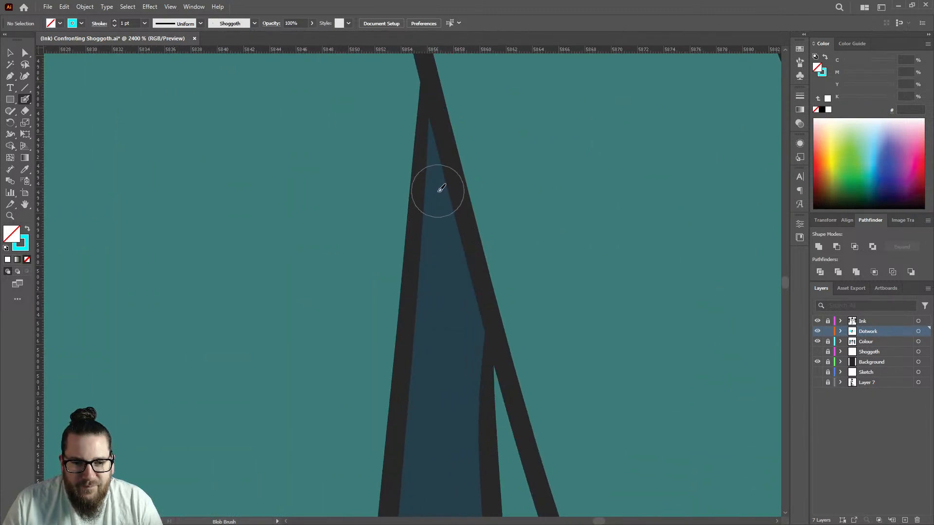
pyautogui.click(439, 191)
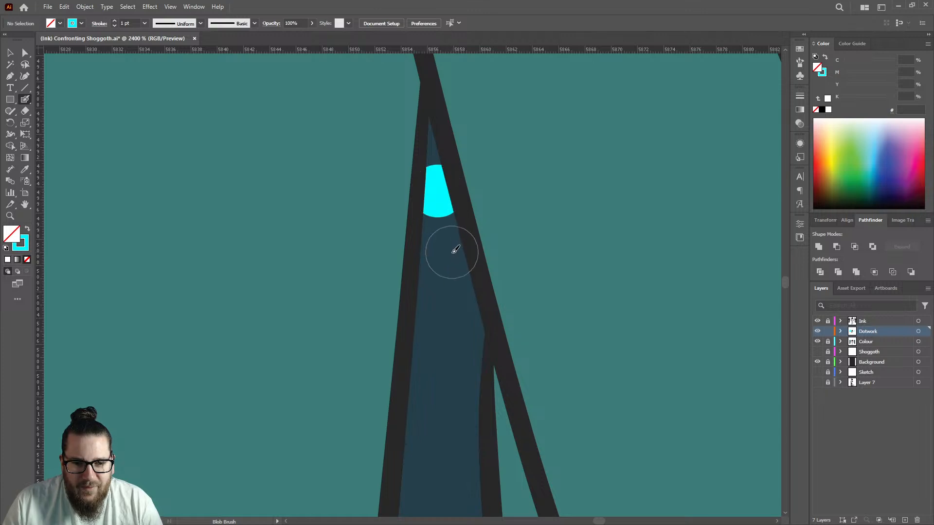
pyautogui.click(452, 251)
pyautogui.click(463, 309)
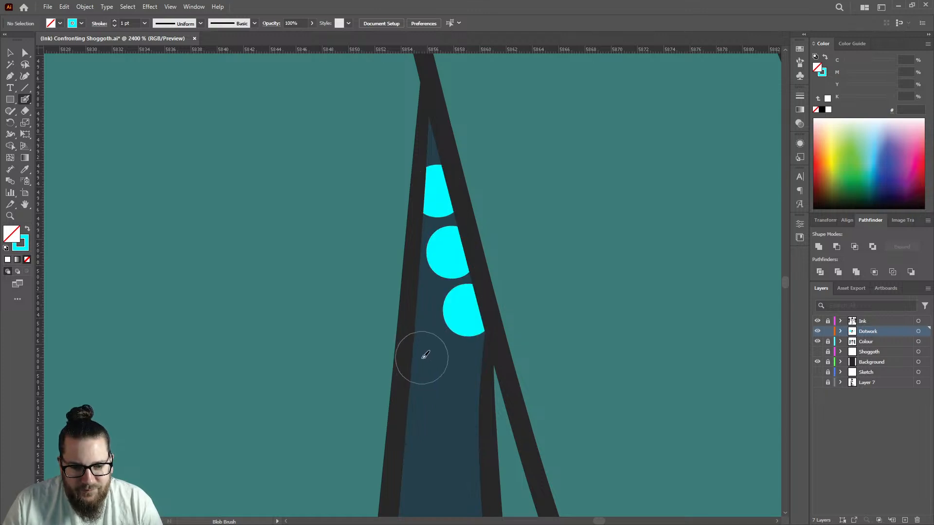
pyautogui.click(423, 358)
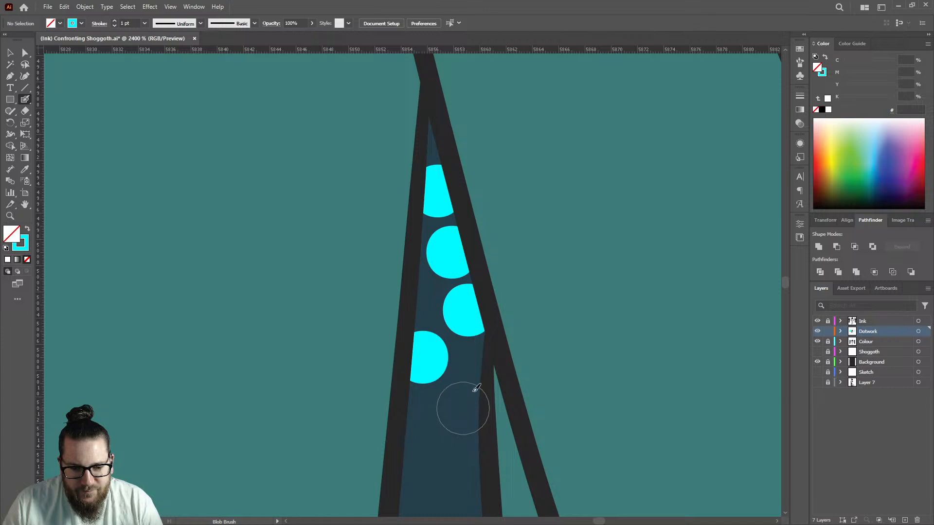
pyautogui.click(460, 409)
pyautogui.scroll(-4, 502, 281)
pyautogui.scroll(2, 502, 281)
pyautogui.click(463, 263)
pyautogui.click(482, 285)
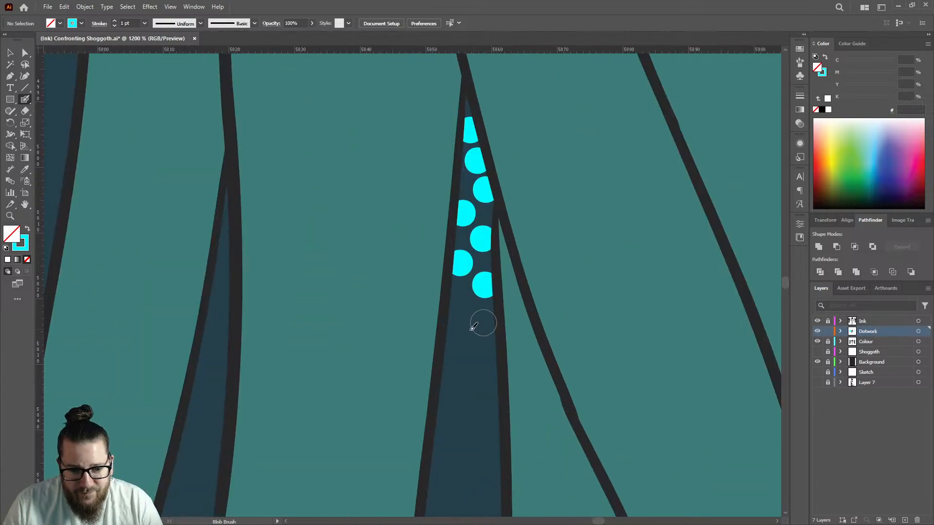
# Step: Fade out that gap's dotwork with sparser cyan dots alternating from side to side and spaced wider toward the bottom
pyautogui.click(466, 328)
pyautogui.click(484, 367)
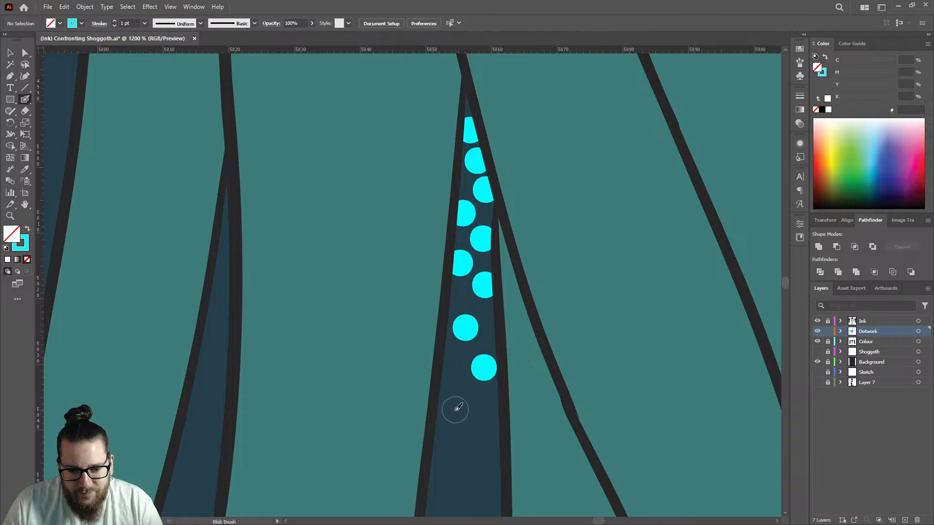
pyautogui.click(455, 410)
pyautogui.click(484, 453)
pyautogui.scroll(-6, 484, 438)
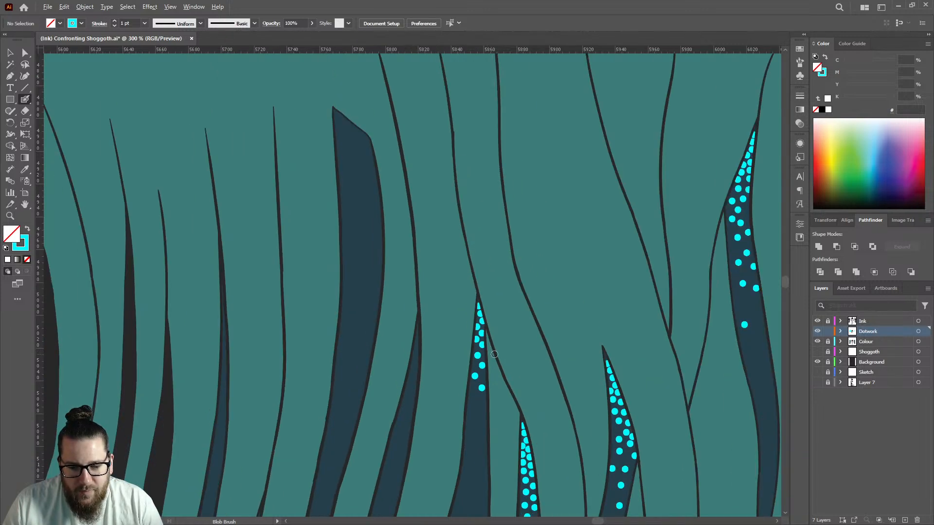
pyautogui.scroll(4, 482, 383)
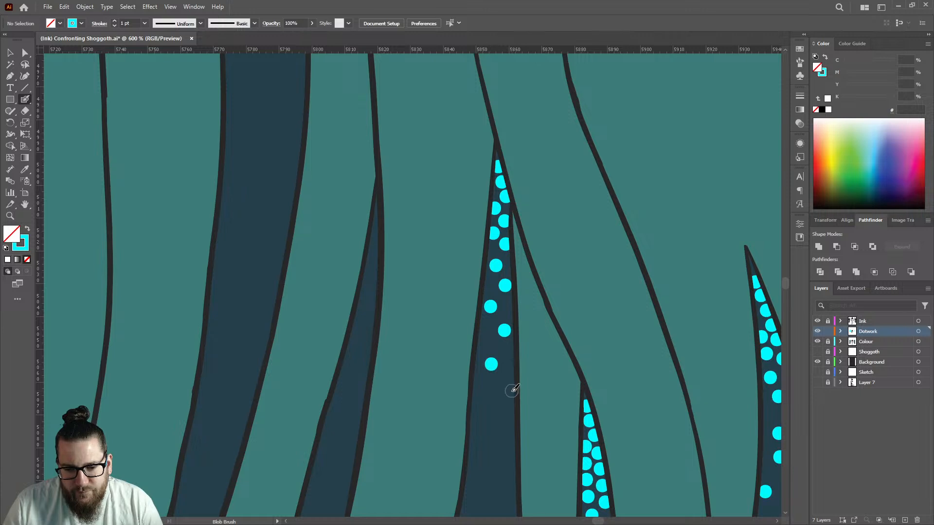
pyautogui.scroll(-4, 407, 347)
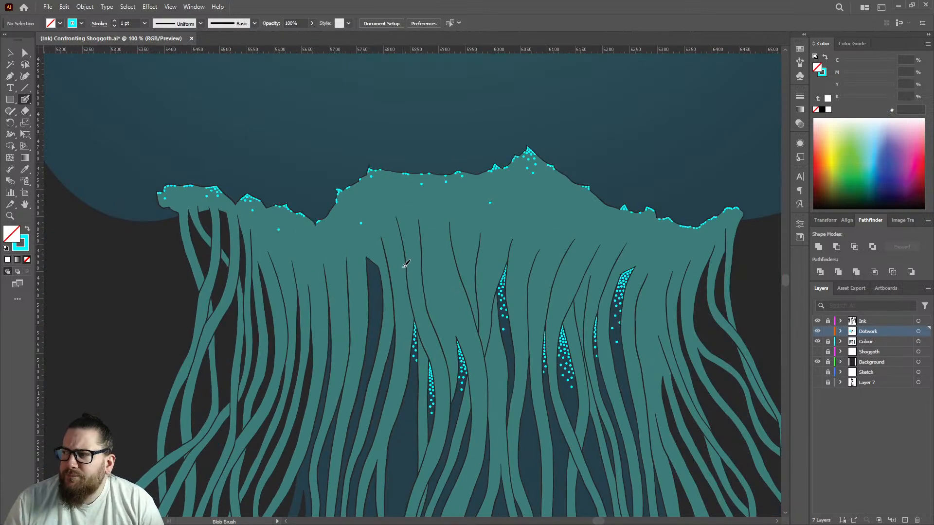
# Step: Line the slanted top edge of the wide gap farther left with four cyan dots, starting at its pointed corner
pyautogui.scroll(9, 394, 264)
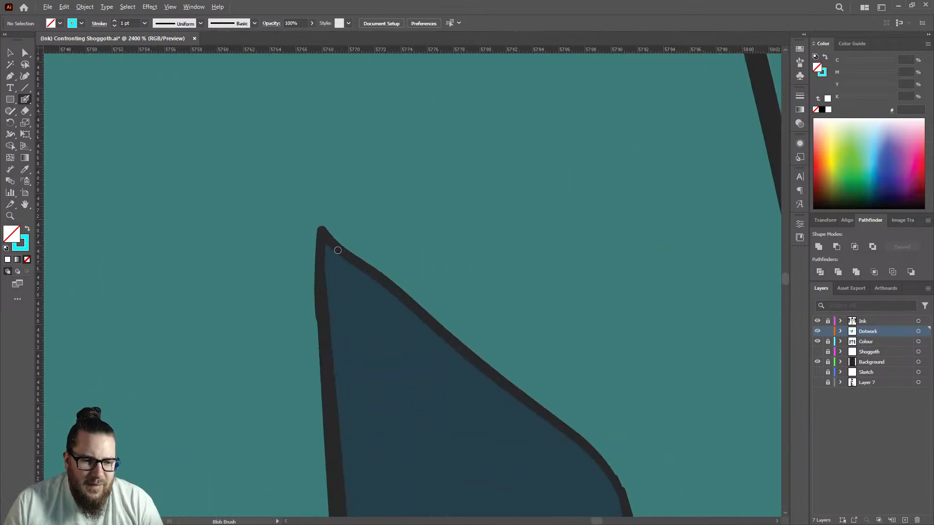
pyautogui.moveTo(343, 278); pyautogui.dragTo(347, 284)
pyautogui.click(389, 319)
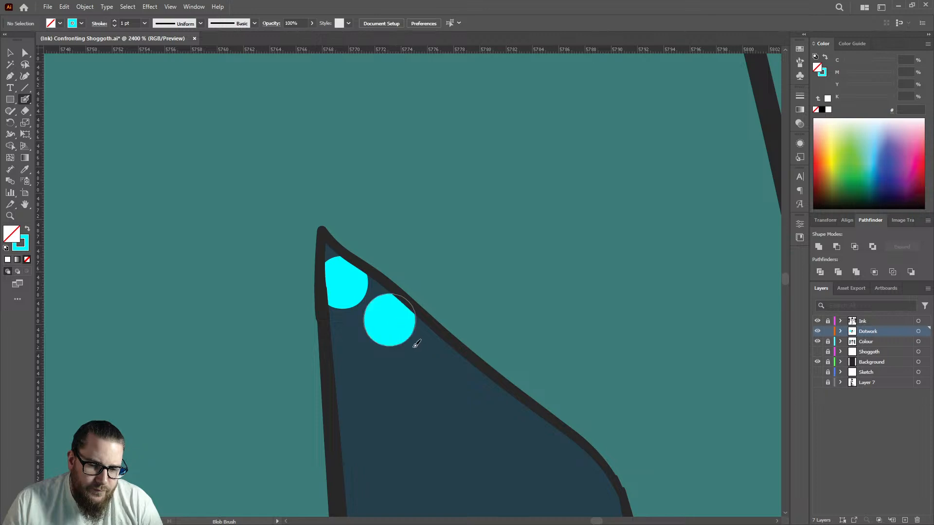
pyautogui.click(434, 358)
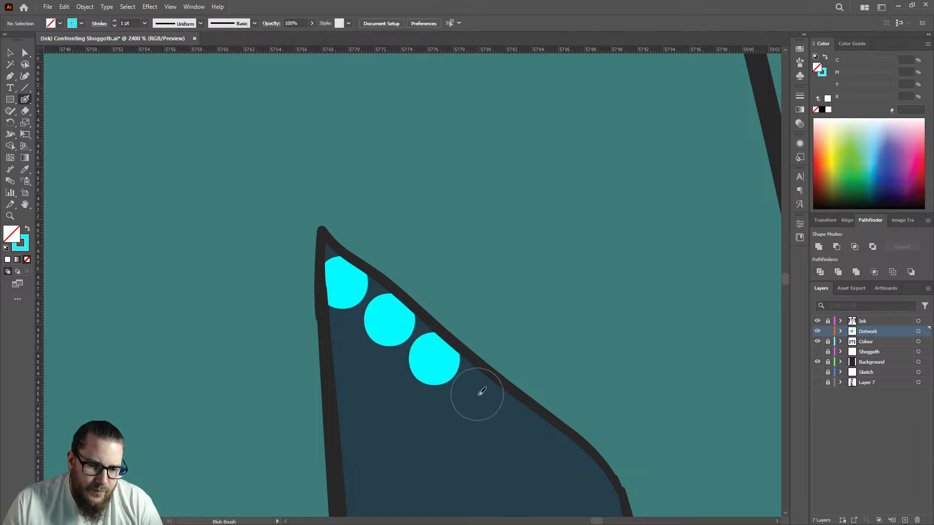
pyautogui.click(482, 400)
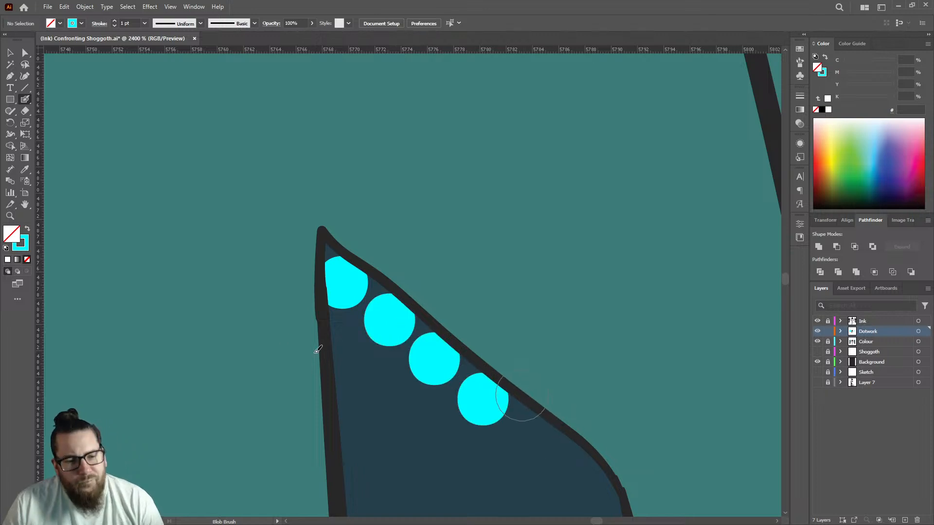
# Step: Add a second diagonal row of four cyan dots, extend the edge row by two, and start a third row at the left edge
pyautogui.click(354, 362)
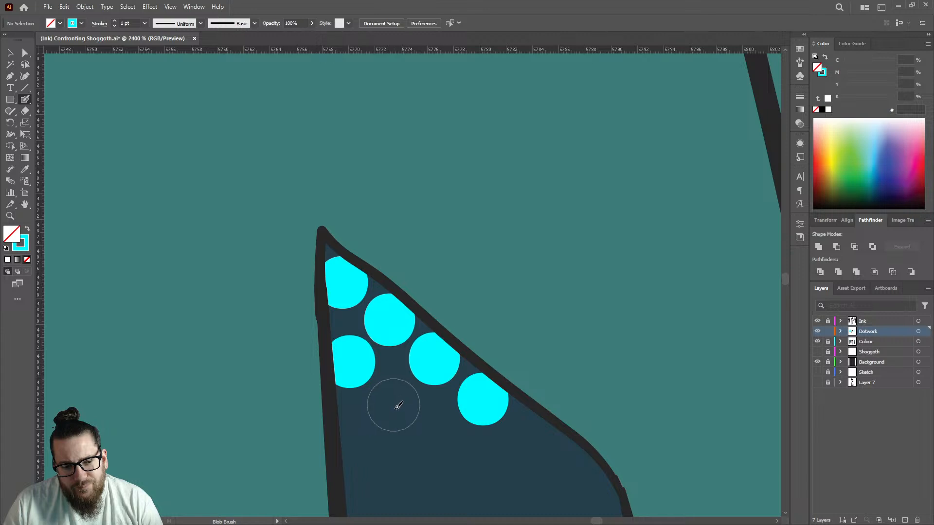
pyautogui.click(395, 403)
pyautogui.scroll(-3, 404, 392)
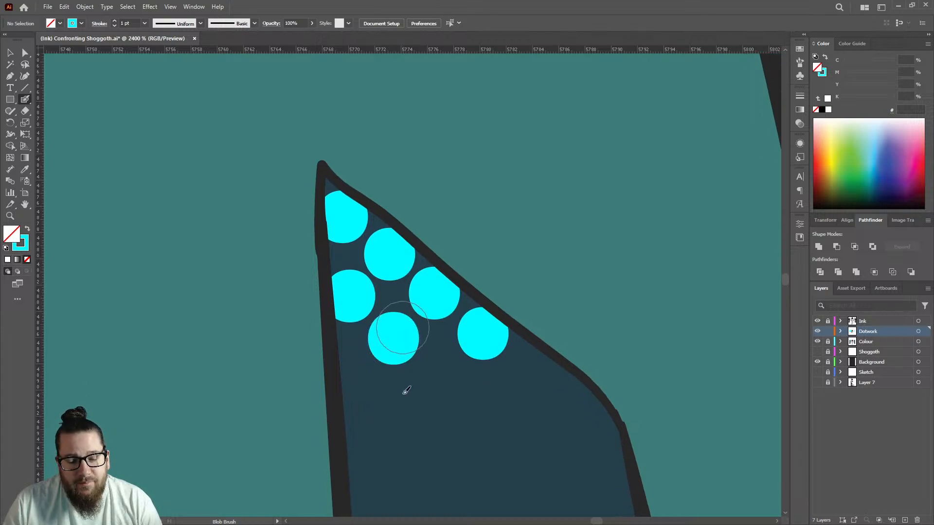
pyautogui.click(441, 369)
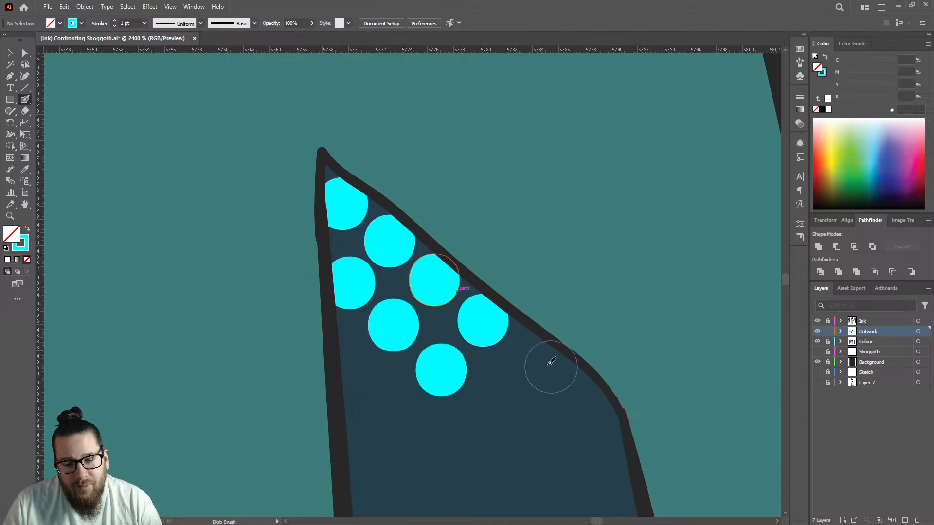
pyautogui.click(530, 358)
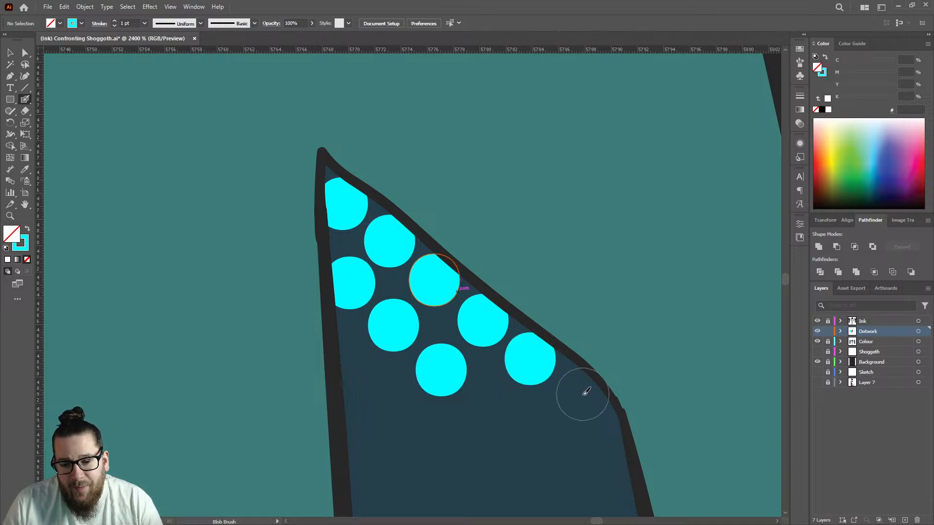
pyautogui.click(582, 396)
pyautogui.click(493, 407)
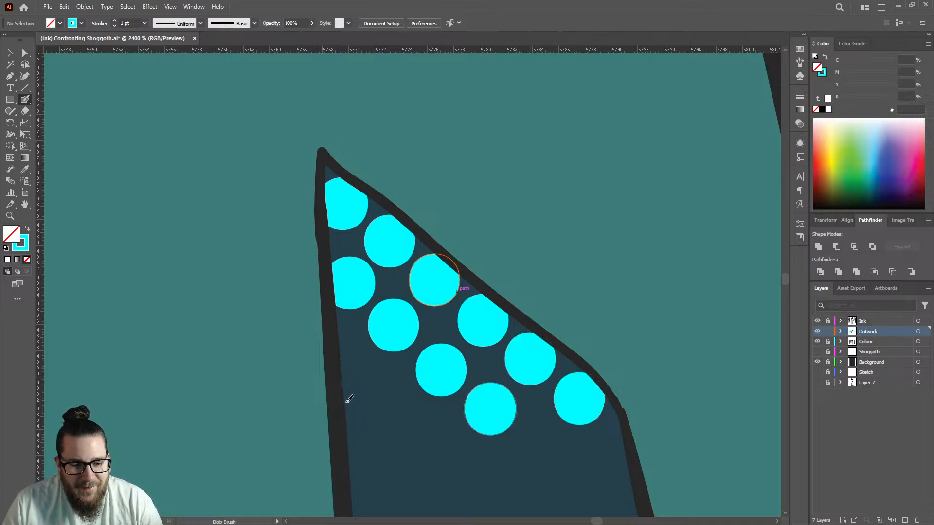
pyautogui.click(360, 377)
# Step: Add eight cyan dots across the wide gap below the first rows, continuing the diagonals and following its right edge downward
pyautogui.scroll(-3, 432, 335)
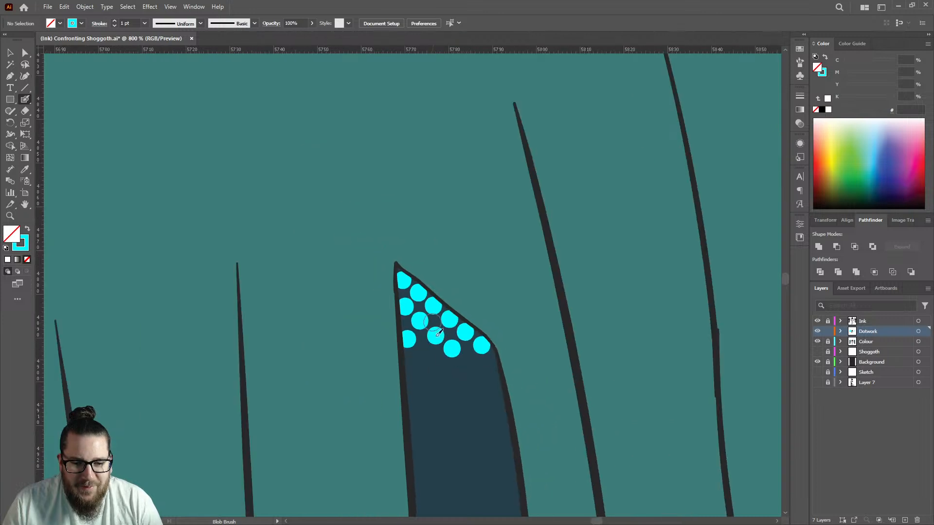
pyautogui.scroll(2, 431, 365)
pyautogui.click(408, 342)
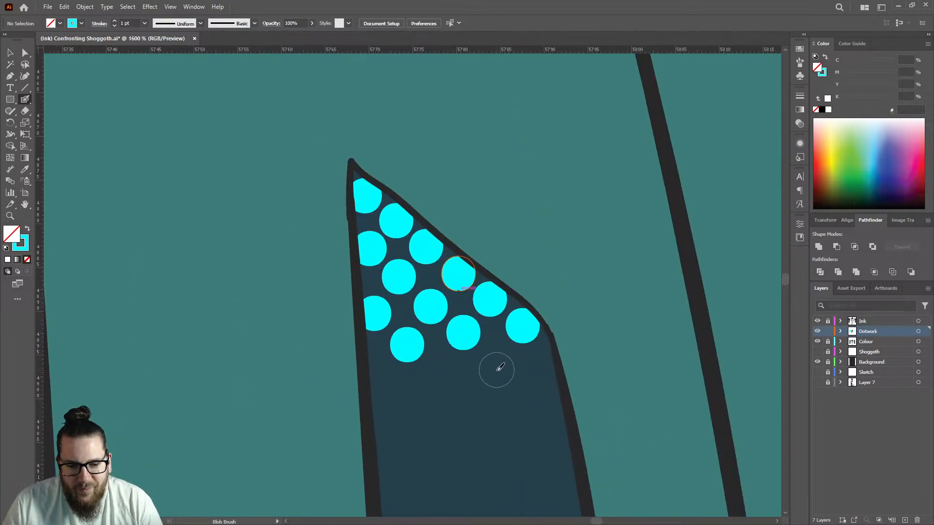
pyautogui.click(496, 370)
pyautogui.click(540, 365)
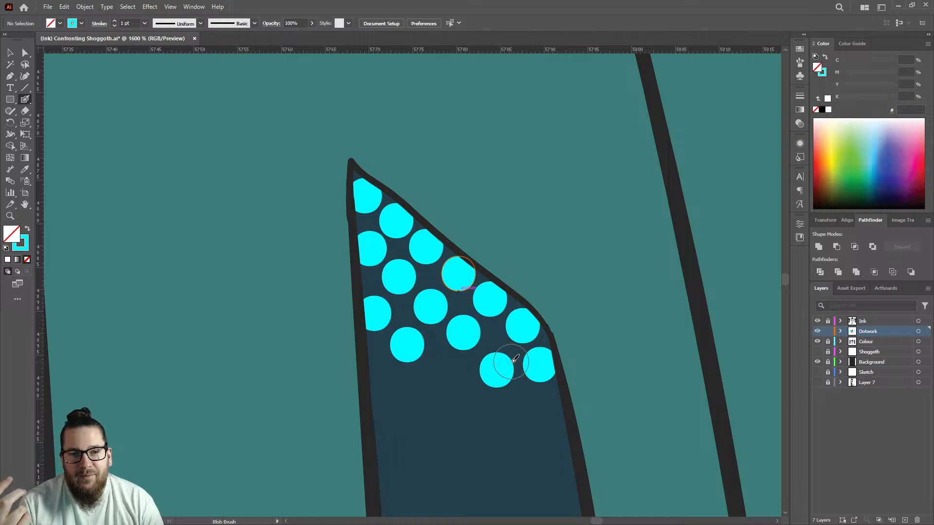
pyautogui.scroll(-2, 496, 253)
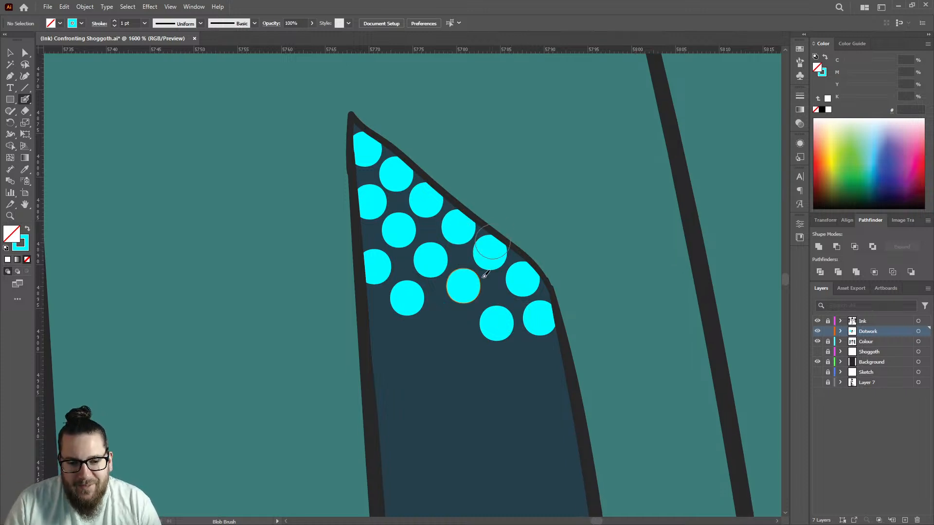
pyautogui.click(441, 333)
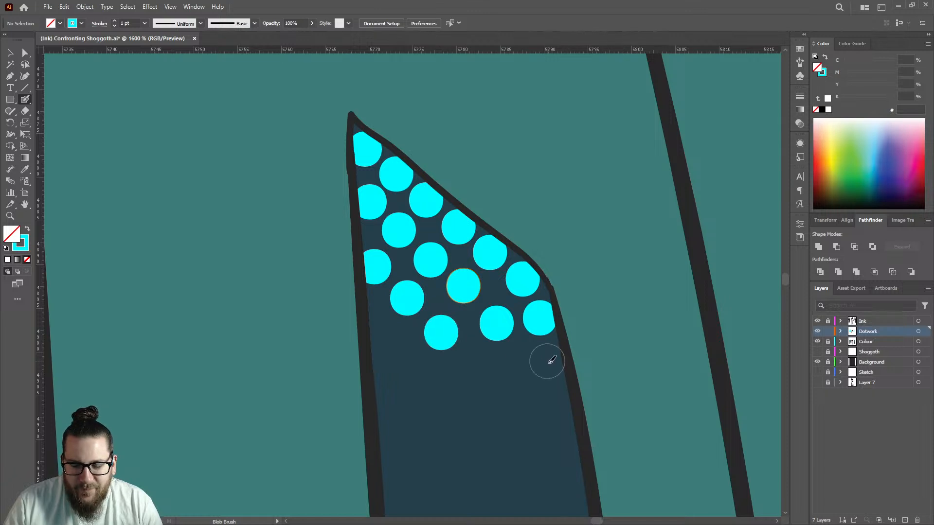
pyautogui.click(547, 362)
pyautogui.click(559, 405)
pyautogui.click(496, 372)
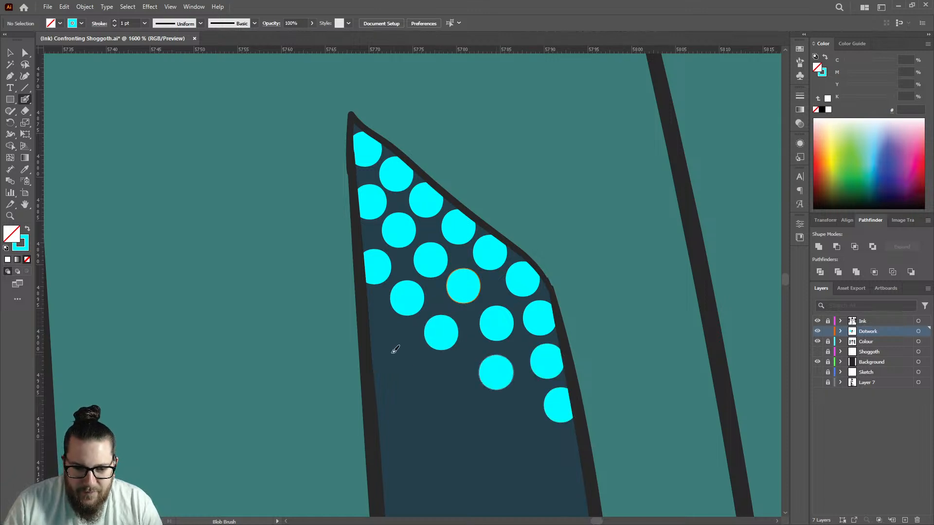
pyautogui.click(382, 343)
# Step: Continue the wide gap's dotwork downward with eleven staggered cyan dots, gradually loosening their spacing
pyautogui.scroll(-5, 478, 241)
pyautogui.scroll(3, 494, 265)
pyautogui.click(433, 221)
pyautogui.click(469, 267)
pyautogui.click(480, 241)
pyautogui.click(508, 260)
pyautogui.click(494, 307)
pyautogui.click(511, 287)
pyautogui.click(443, 260)
pyautogui.click(455, 364)
pyautogui.click(502, 334)
pyautogui.click(490, 386)
pyautogui.click(523, 361)
pyautogui.hotkey('ctrl', '-')
pyautogui.hotkey('ctrl', '-')
pyautogui.hotkey('ctrl', '-')
pyautogui.hotkey('ctrl', '-')
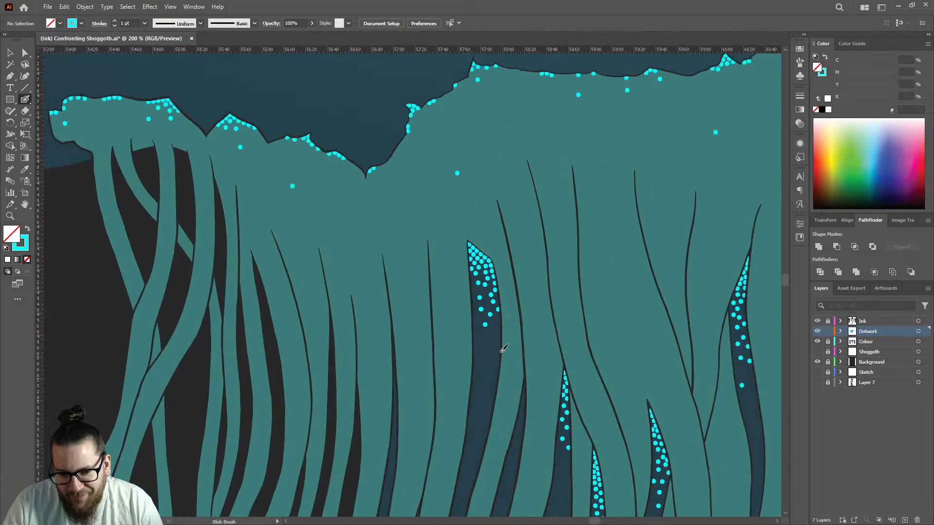
# Step: Fade out the wide gap's dotwork with seven sparse cyan dots scattered down its lower part
pyautogui.scroll(3, 503, 346)
pyautogui.click(488, 329)
pyautogui.click(431, 324)
pyautogui.click(490, 288)
pyautogui.click(475, 340)
pyautogui.click(471, 386)
pyautogui.click(443, 397)
pyautogui.click(461, 437)
pyautogui.scroll(-7, 500, 306)
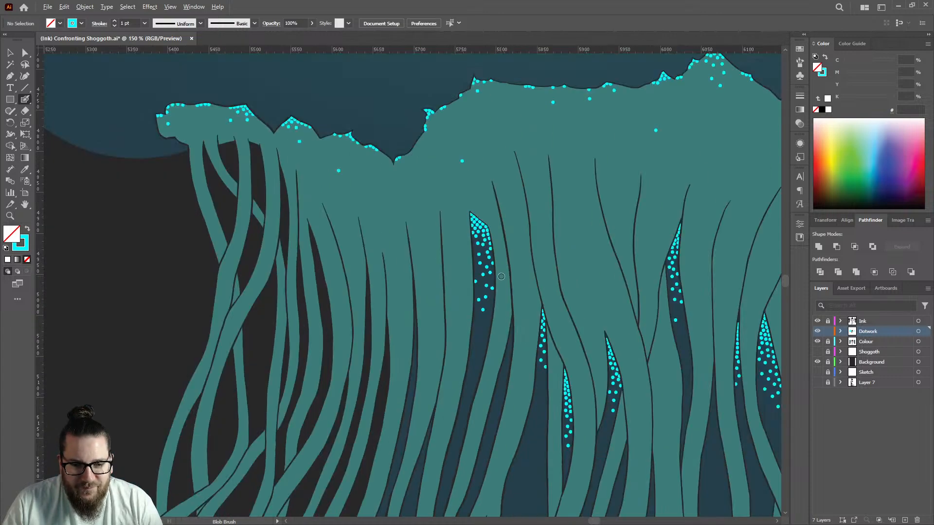
# Step: Examine the tentacle dotwork at full-artwork scale and up close, comparing the two Shoggoths
pyautogui.scroll(-3, 395, 242)
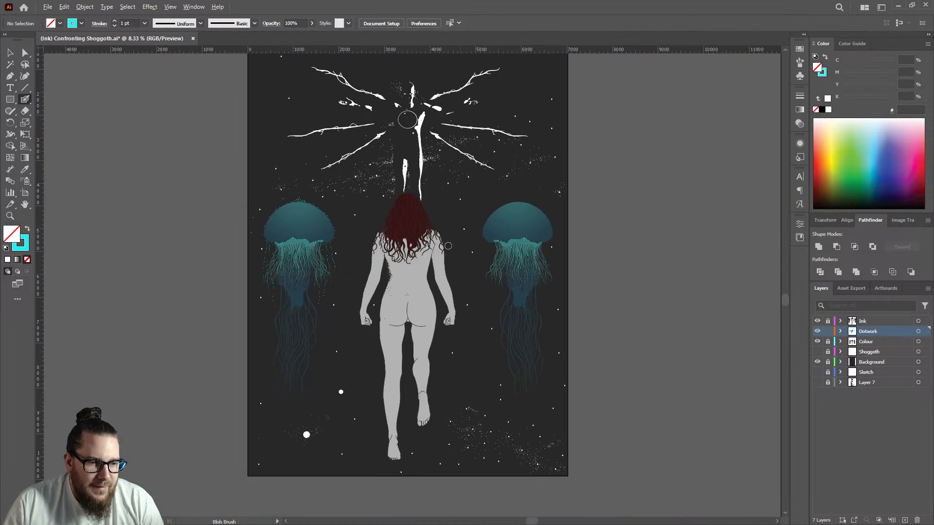
pyautogui.scroll(6, 307, 211)
pyautogui.scroll(-7, 179, 195)
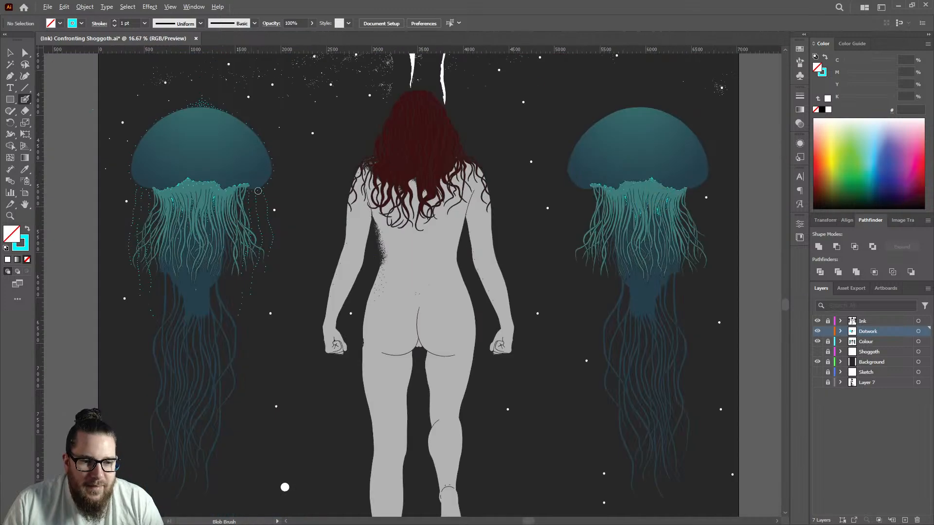
pyautogui.scroll(5, 384, 228)
pyautogui.scroll(1, 384, 227)
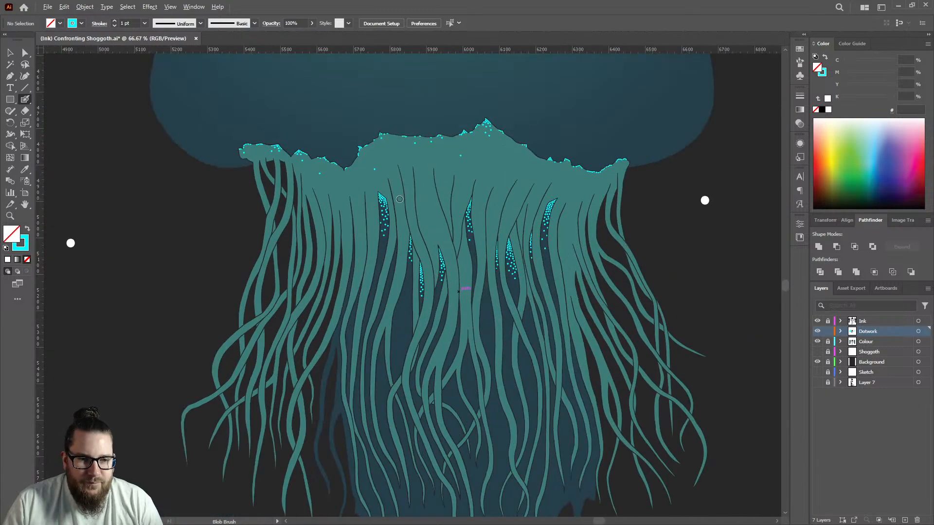
pyautogui.scroll(-6, 506, 196)
pyautogui.scroll(2, 479, 200)
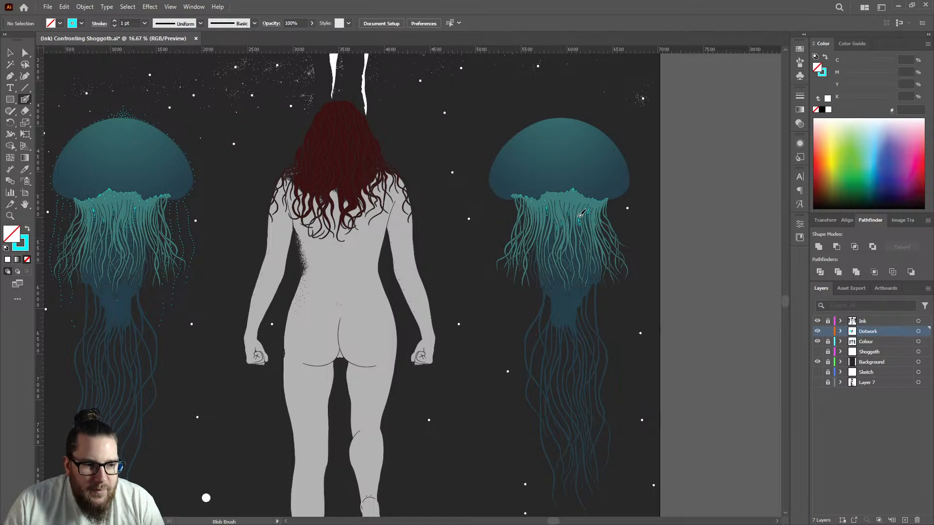
pyautogui.scroll(4, 605, 208)
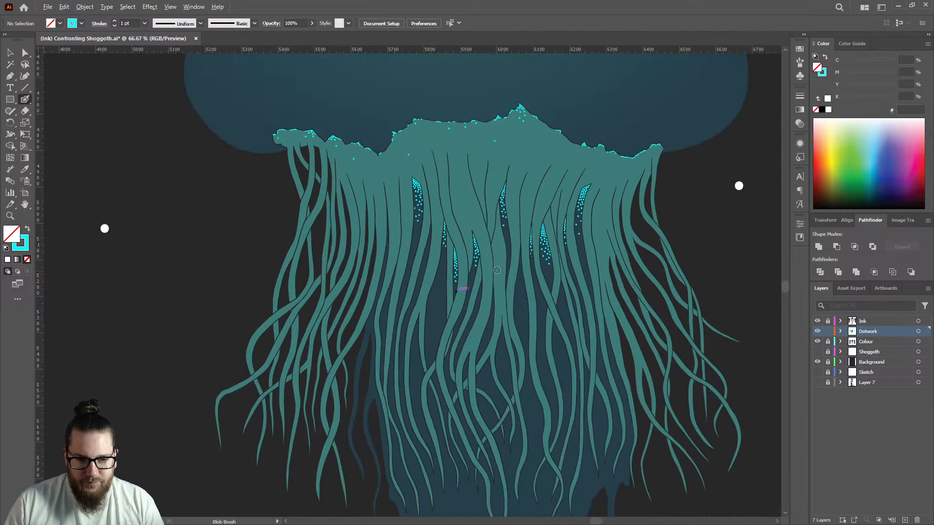
# Step: Start the dotwork in the narrow gap just right of the wide one with five cyan dots below its tip, and save the document
pyautogui.scroll(7, 424, 255)
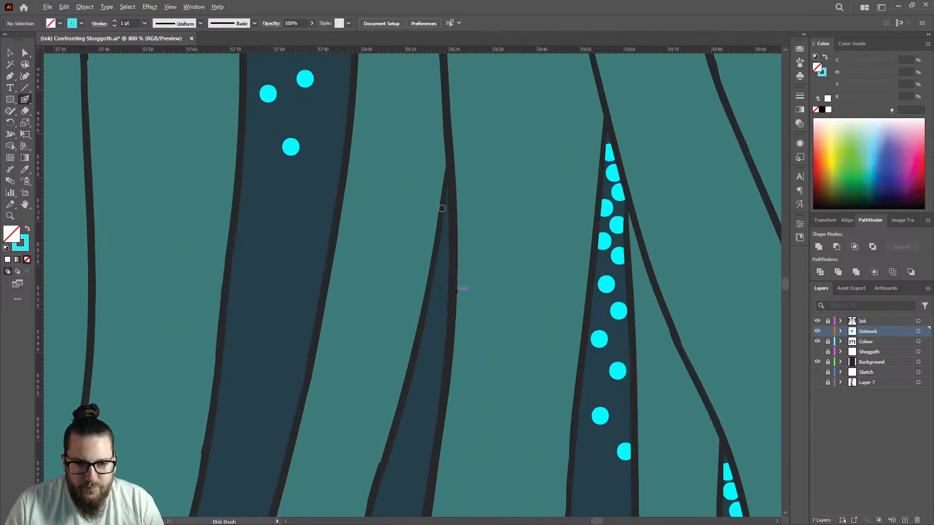
pyautogui.moveTo(446, 238); pyautogui.dragTo(445, 248)
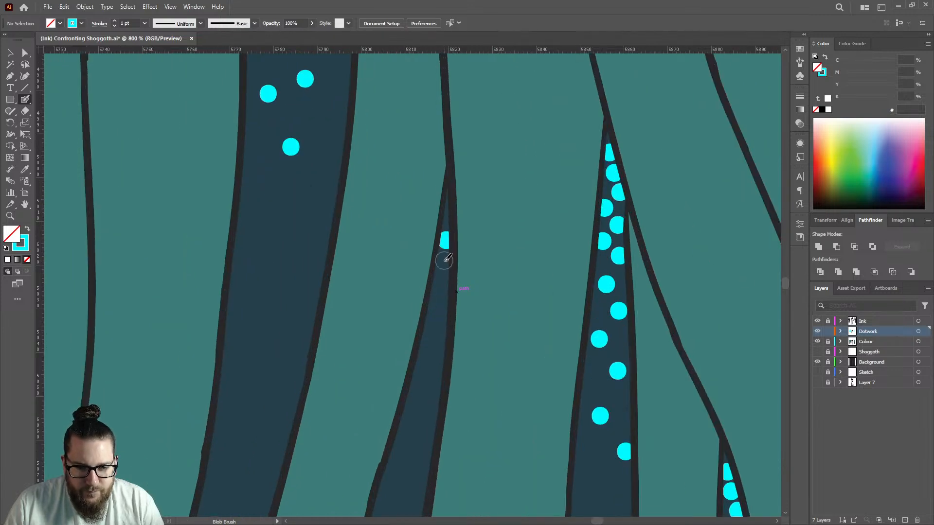
pyautogui.moveTo(448, 213); pyautogui.dragTo(445, 225)
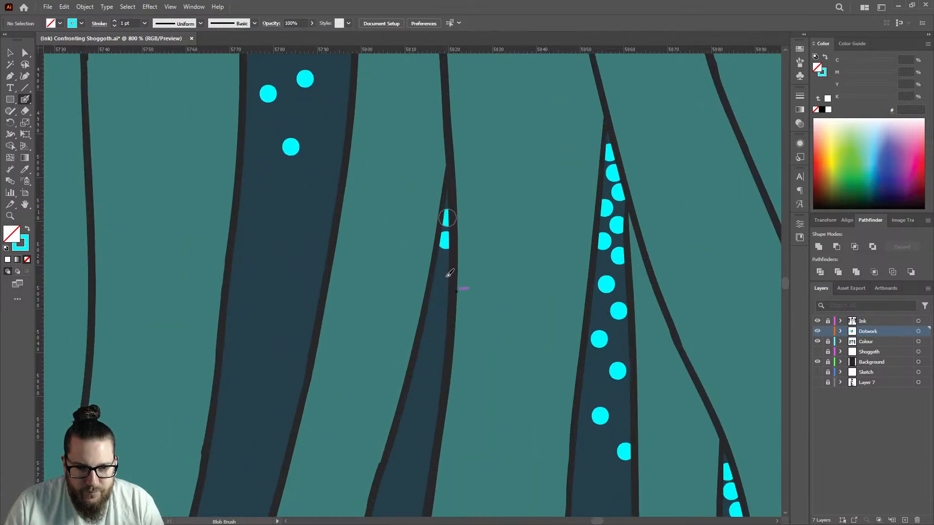
pyautogui.scroll(2, 442, 268)
pyautogui.moveTo(452, 256); pyautogui.dragTo(450, 260)
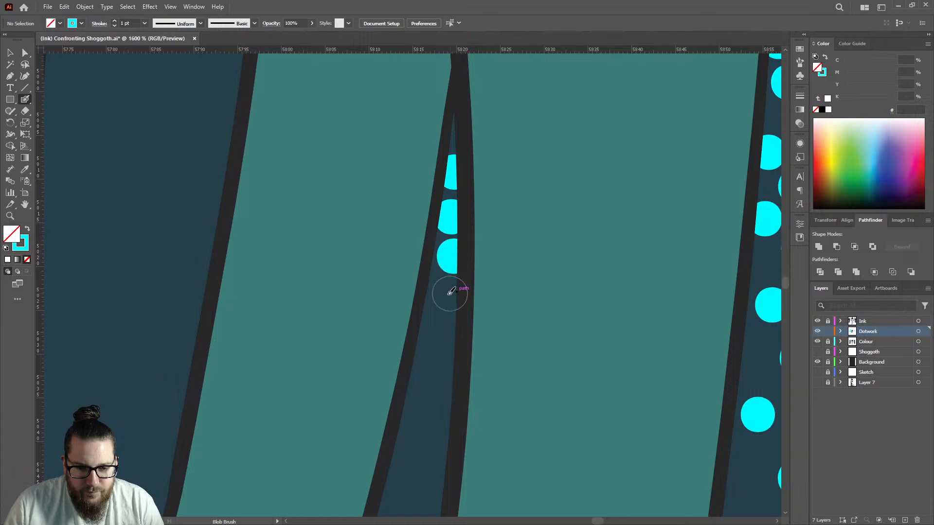
pyautogui.click(454, 364)
pyautogui.scroll(-6, 454, 363)
pyautogui.press('v')
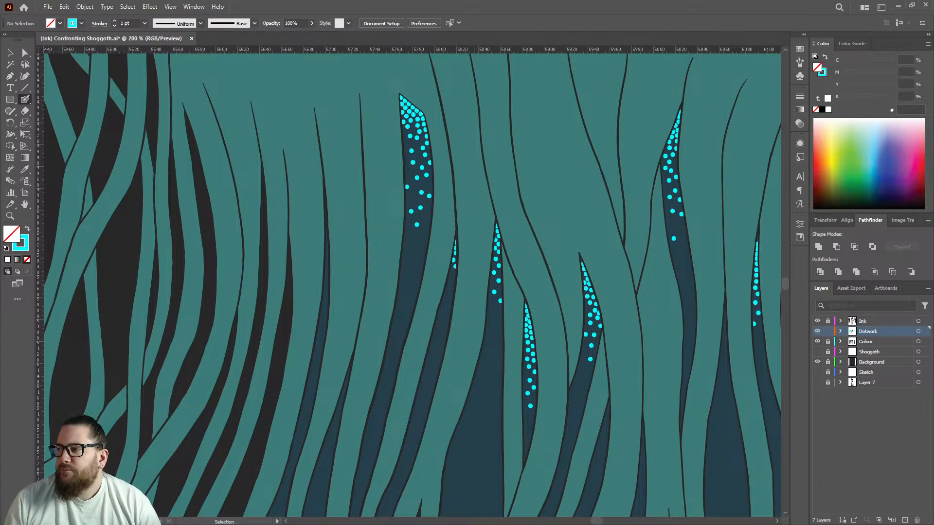
pyautogui.hotkey('ctrl', 's')
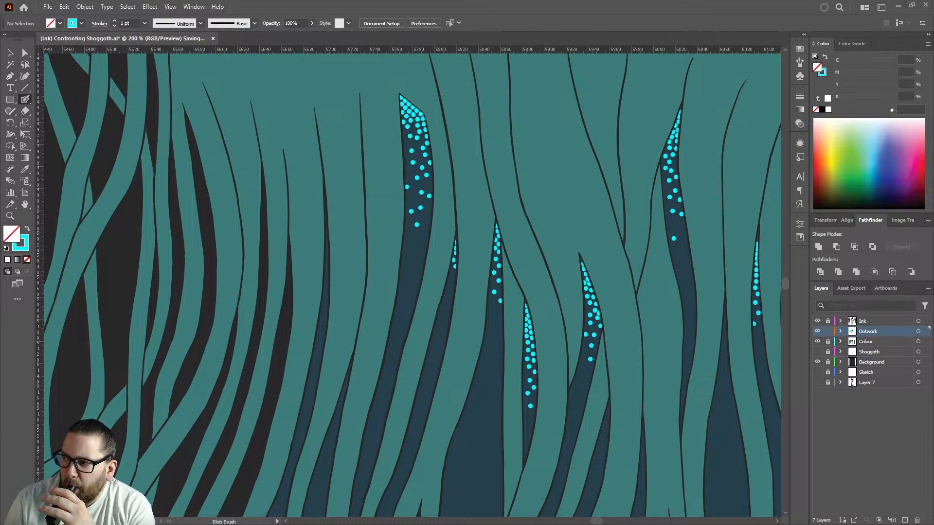
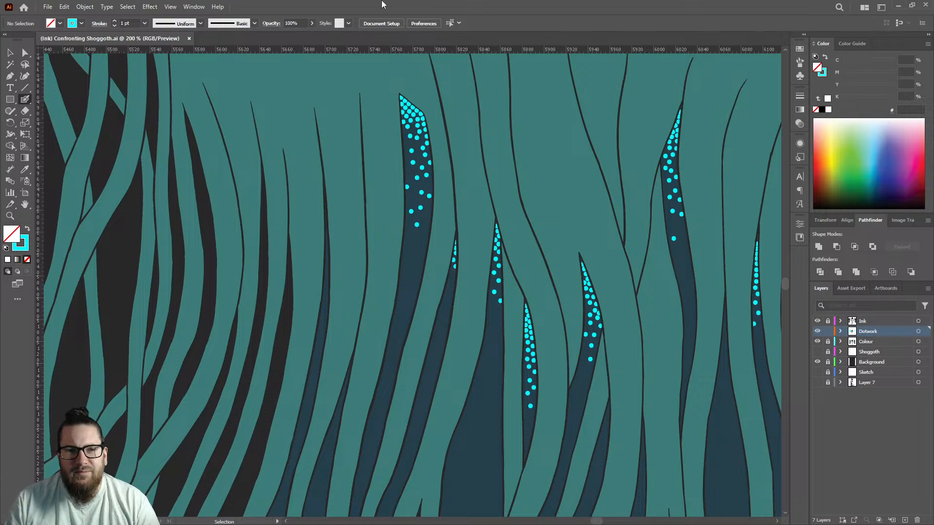
# Step: Continue the narrow gap's dotwork downward with eight cyan dots, staggering them between its edges and loosening the spacing toward the end
pyautogui.scroll(3, 453, 290)
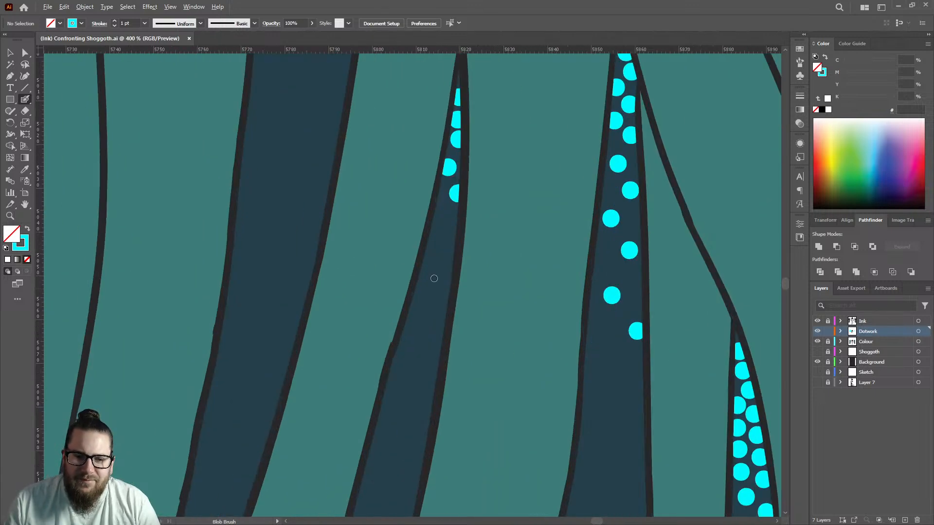
pyautogui.click(452, 218)
pyautogui.click(449, 245)
pyautogui.click(445, 272)
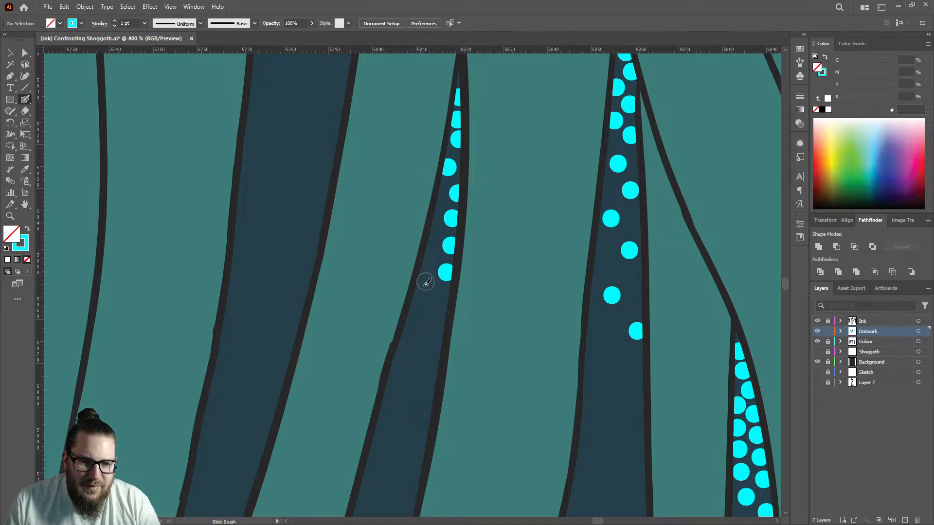
pyautogui.click(419, 296)
pyautogui.click(437, 331)
pyautogui.click(429, 253)
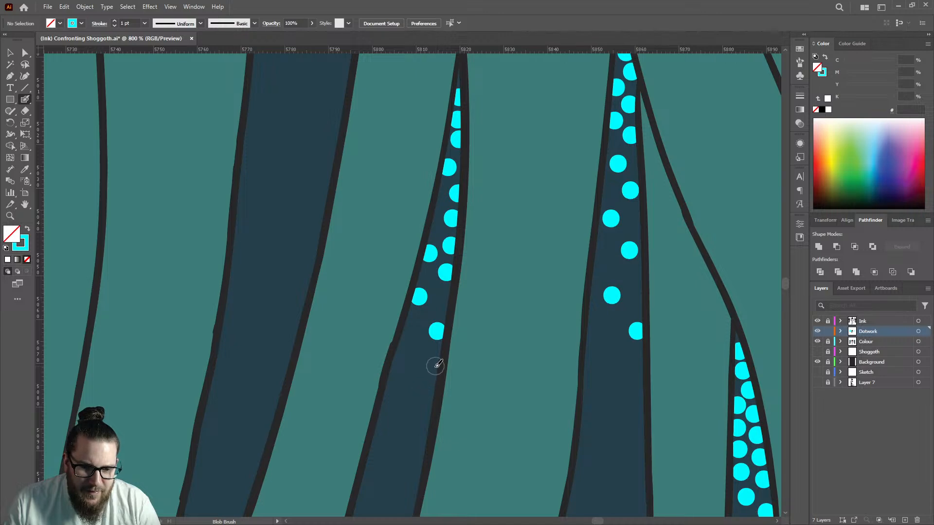
pyautogui.click(430, 377)
pyautogui.click(392, 416)
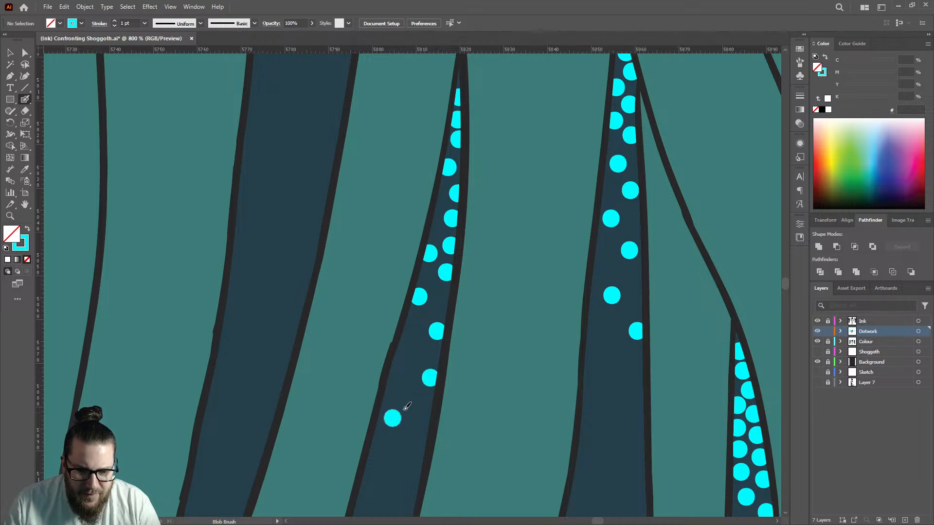
pyautogui.hotkey('ctrl', '1')
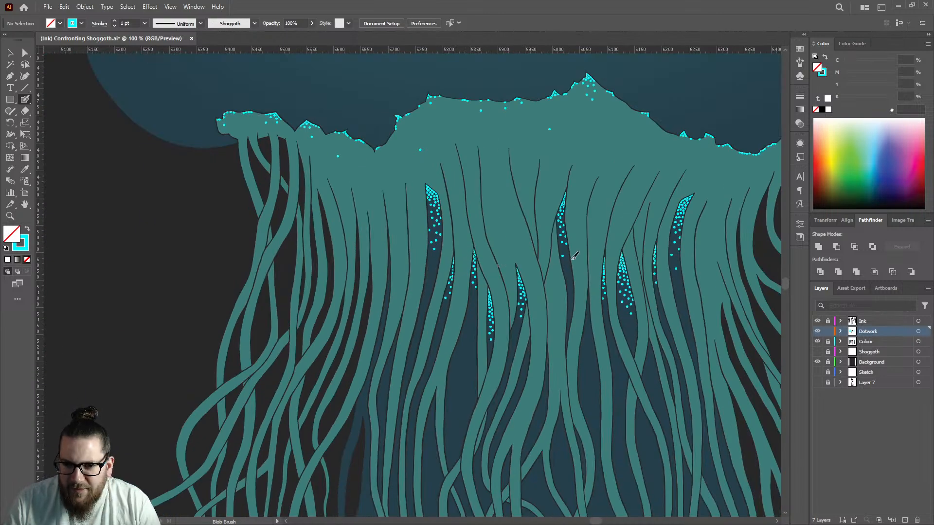
# Step: Add one cyan dot below the long curved gap's dotwork and place two dots near the tip of the thin gap to its right
pyautogui.scroll(4, 572, 241)
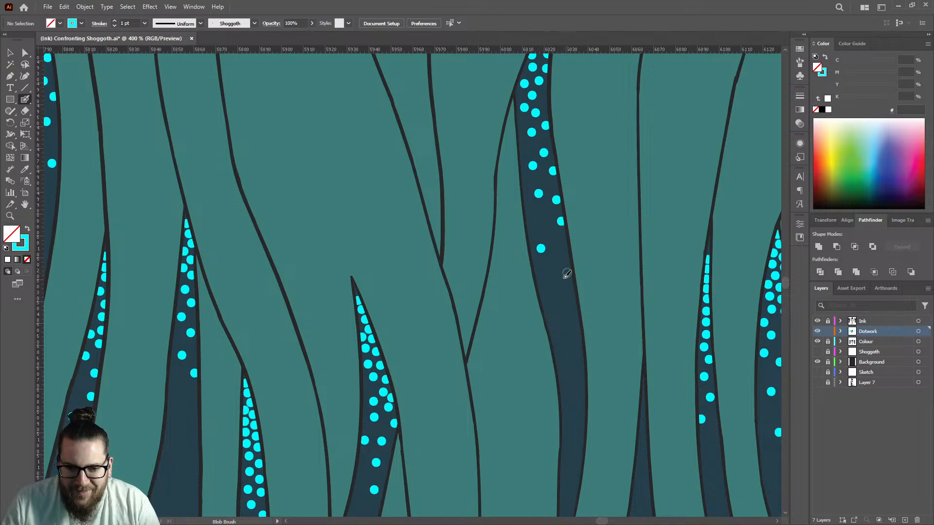
pyautogui.scroll(-5, 571, 285)
pyautogui.scroll(8, 497, 243)
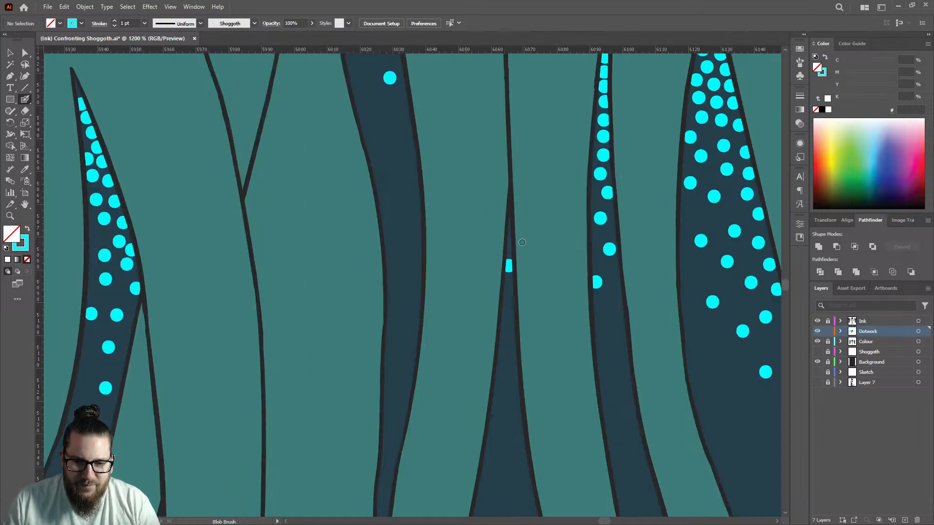
pyautogui.scroll(-1, 522, 243)
pyautogui.click(514, 284)
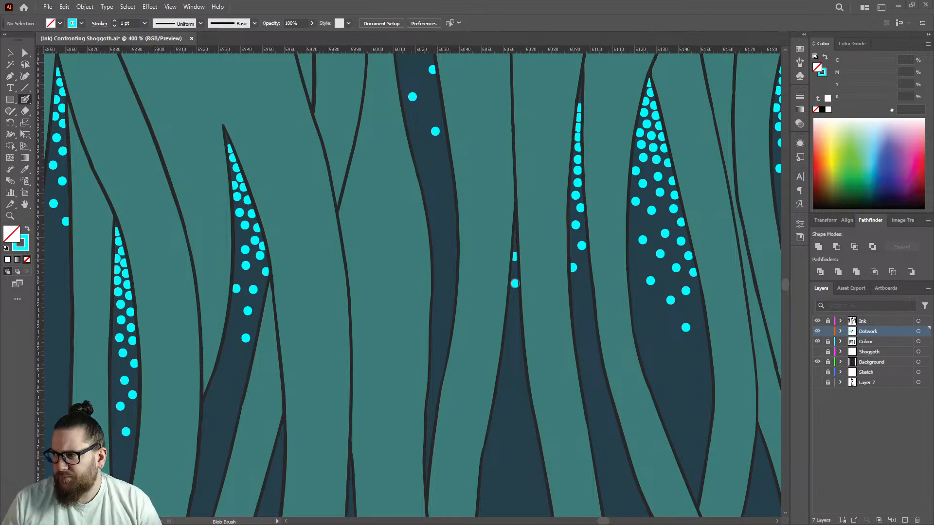
# Step: Run a single column of eleven cyan dots down the slender gap left of the wide one, widening the spacing at its lower end
pyautogui.scroll(-4, 543, 156)
pyautogui.scroll(6, 350, 189)
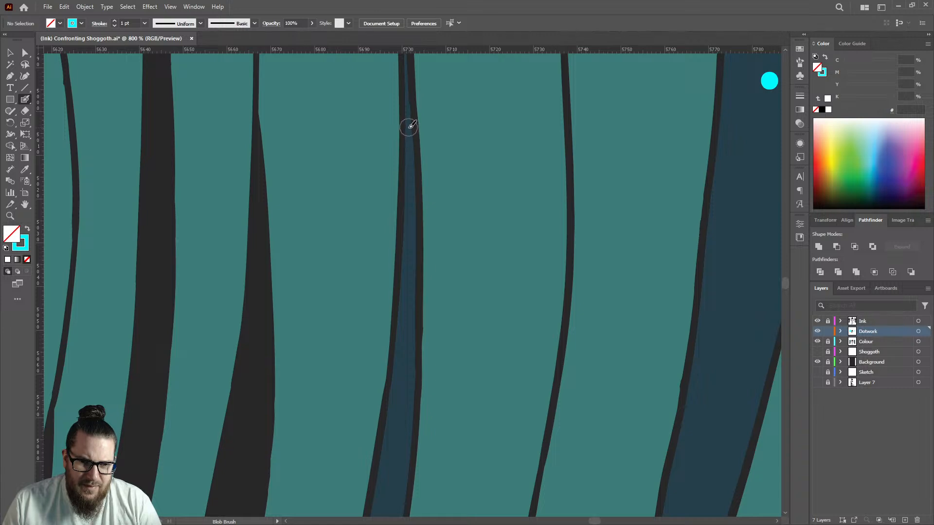
pyautogui.moveTo(409, 121); pyautogui.dragTo(410, 211)
pyautogui.click(410, 236)
pyautogui.click(408, 266)
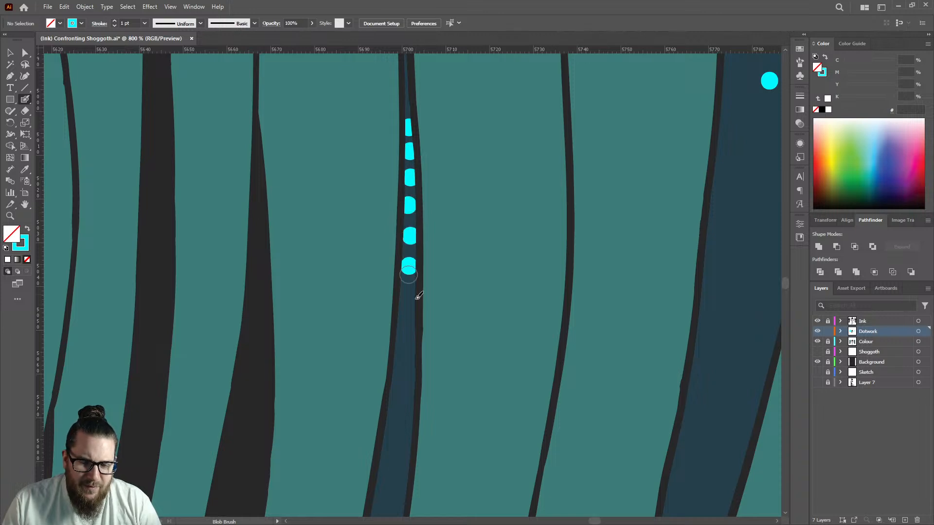
pyautogui.click(407, 297)
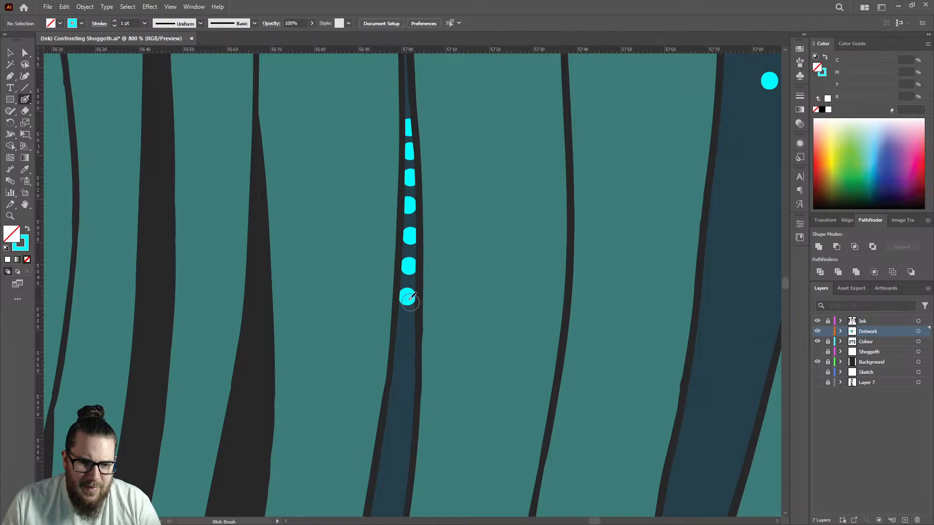
pyautogui.click(408, 323)
pyautogui.click(409, 350)
pyautogui.scroll(-5, 445, 314)
pyautogui.scroll(5, 438, 329)
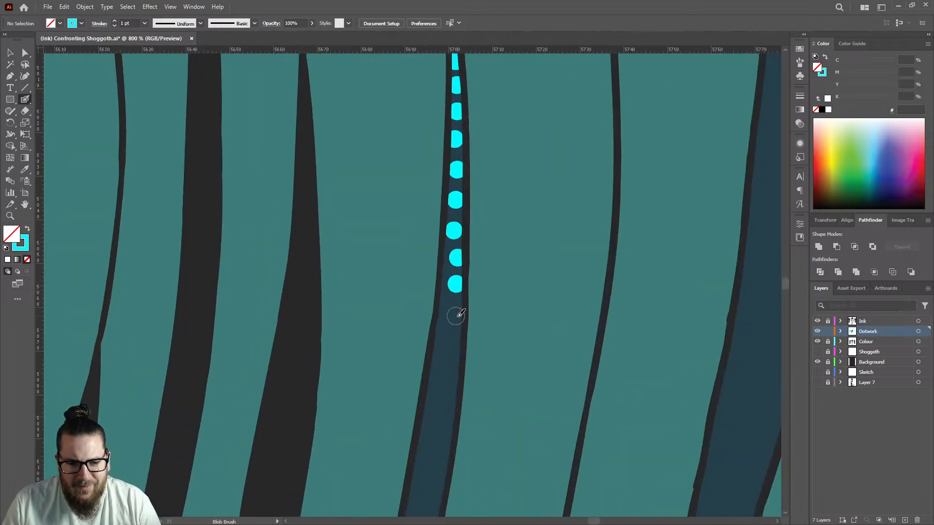
pyautogui.click(453, 321)
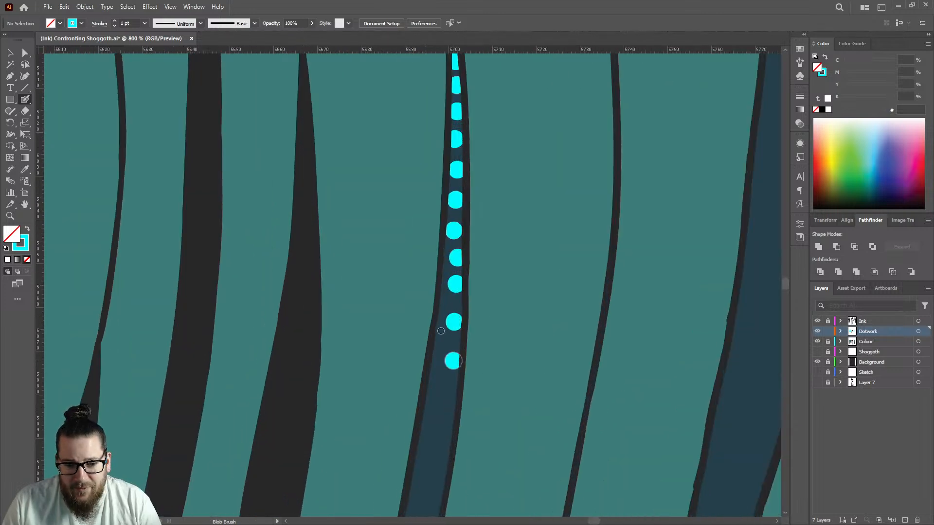
pyautogui.scroll(-5, 444, 354)
# Step: Add two cyan dots to the wide gap's lower dotwork and one below the dots in the second gap to its right
pyautogui.scroll(4, 439, 234)
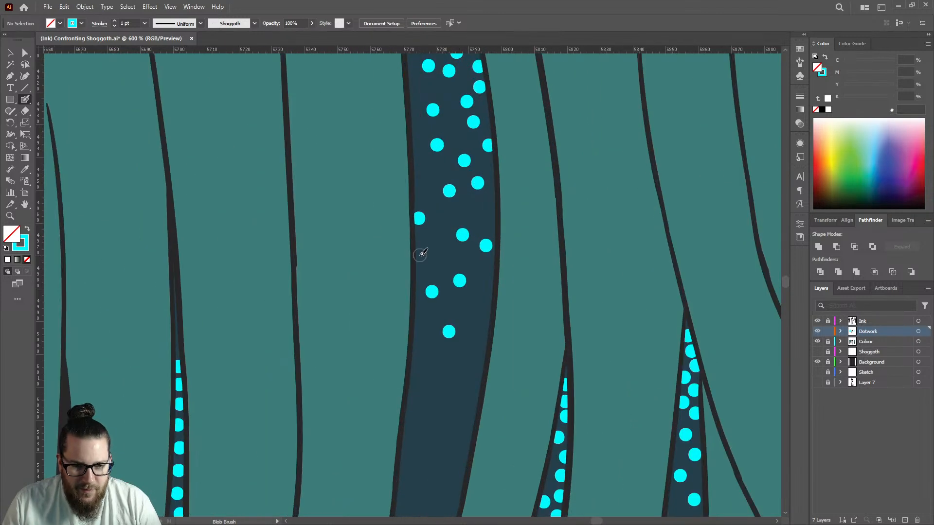
pyautogui.scroll(-5, 507, 228)
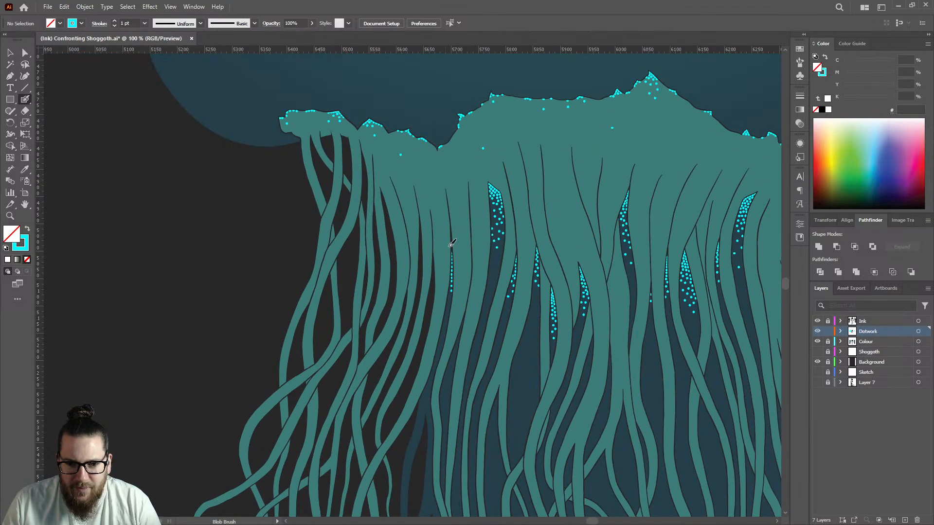
pyautogui.scroll(4, 448, 252)
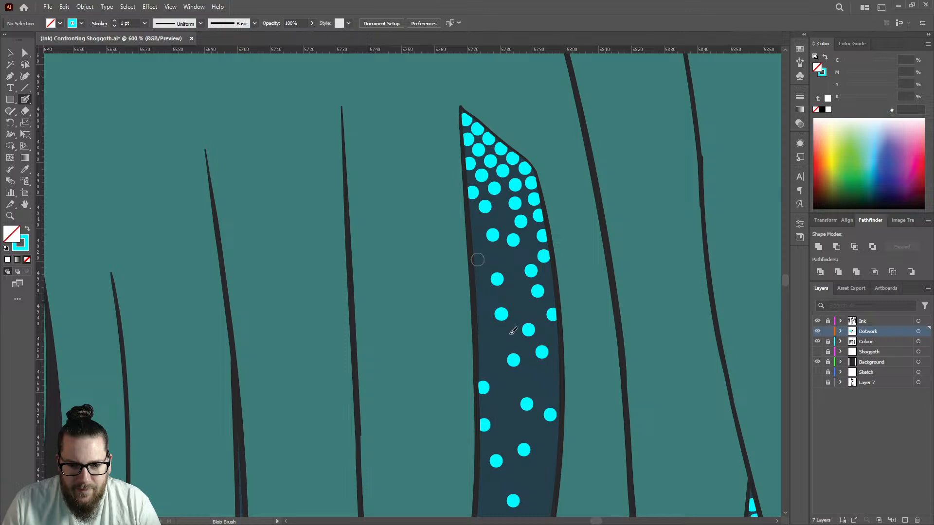
pyautogui.scroll(-5, 481, 341)
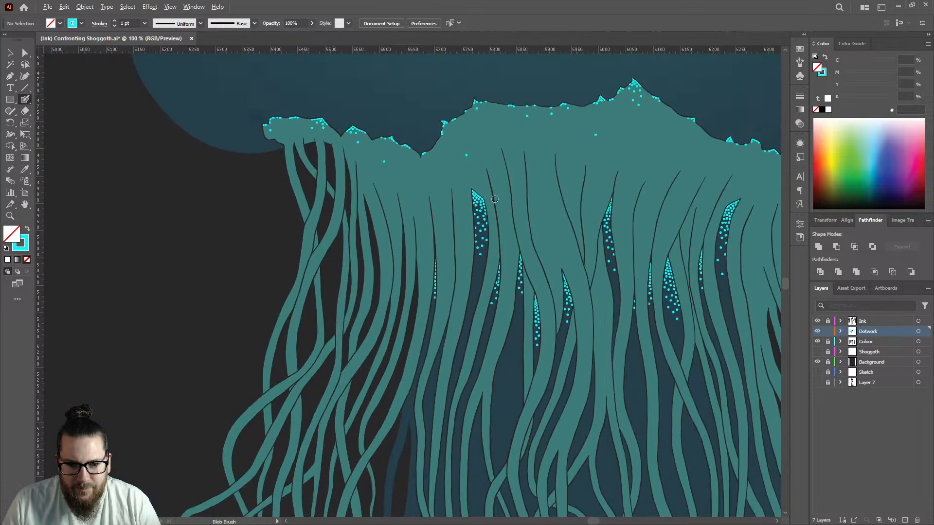
pyautogui.scroll(3, 507, 258)
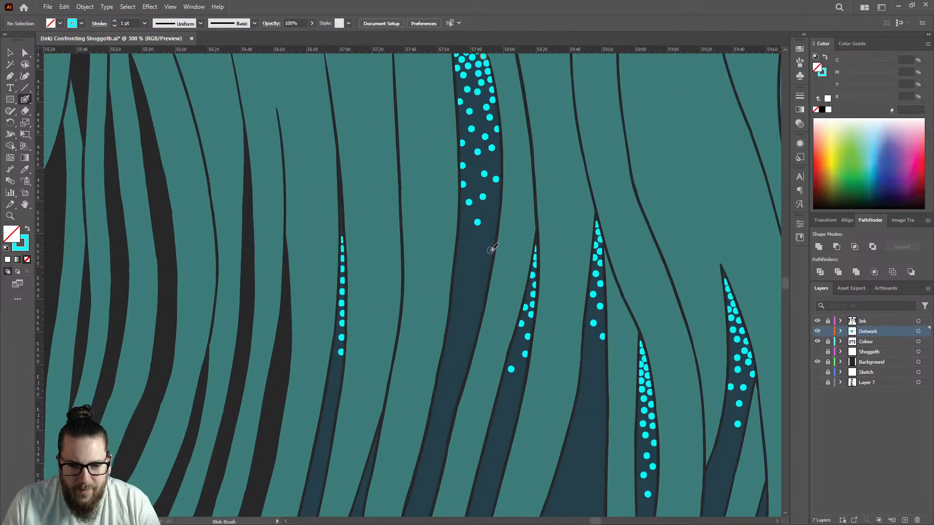
pyautogui.scroll(-3, 492, 249)
pyautogui.scroll(5, 486, 297)
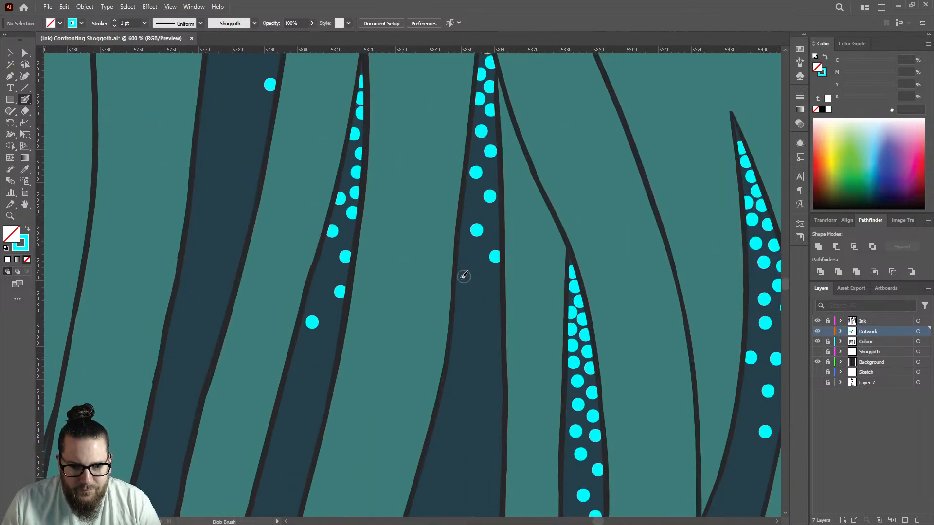
pyautogui.scroll(-4, 438, 248)
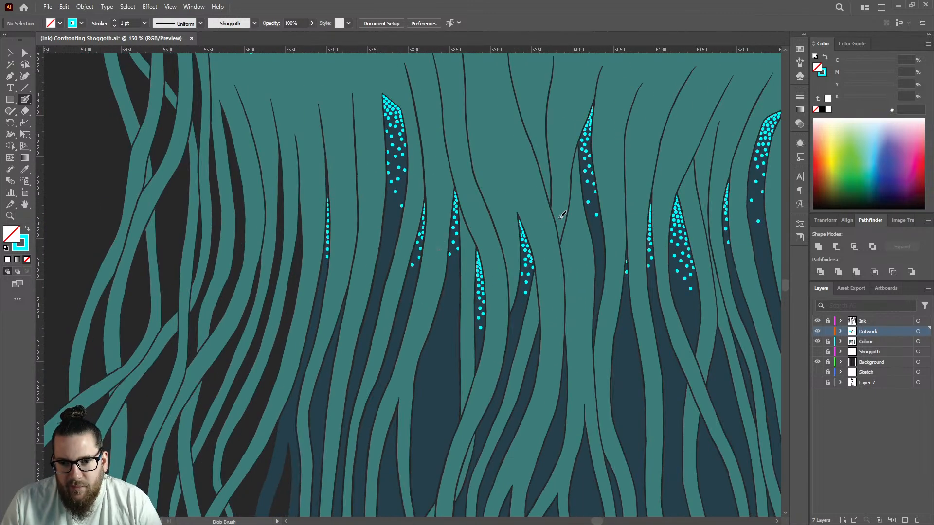
# Step: Lengthen the slender left gap's column with two more offset cyan dots and add one at the wide gap's lower end
pyautogui.scroll(-5, 559, 217)
pyautogui.scroll(4, 391, 243)
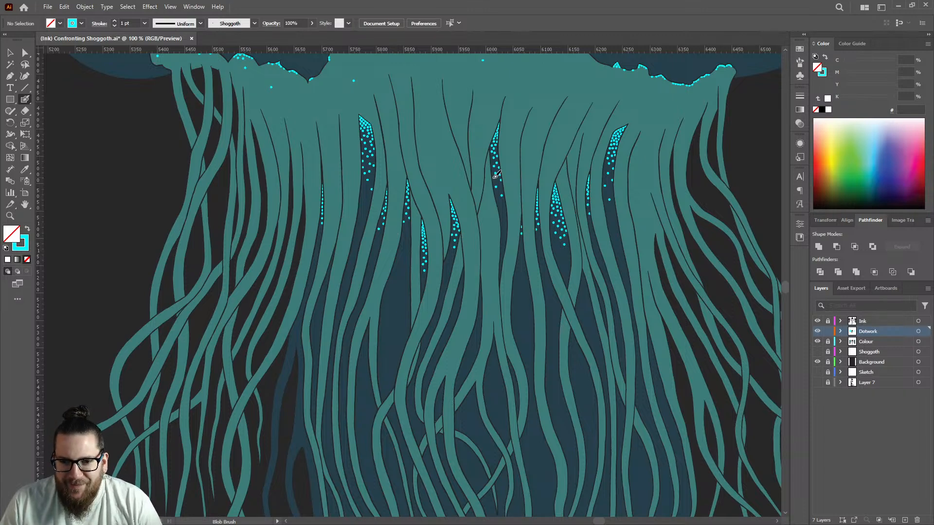
pyautogui.scroll(5, 351, 179)
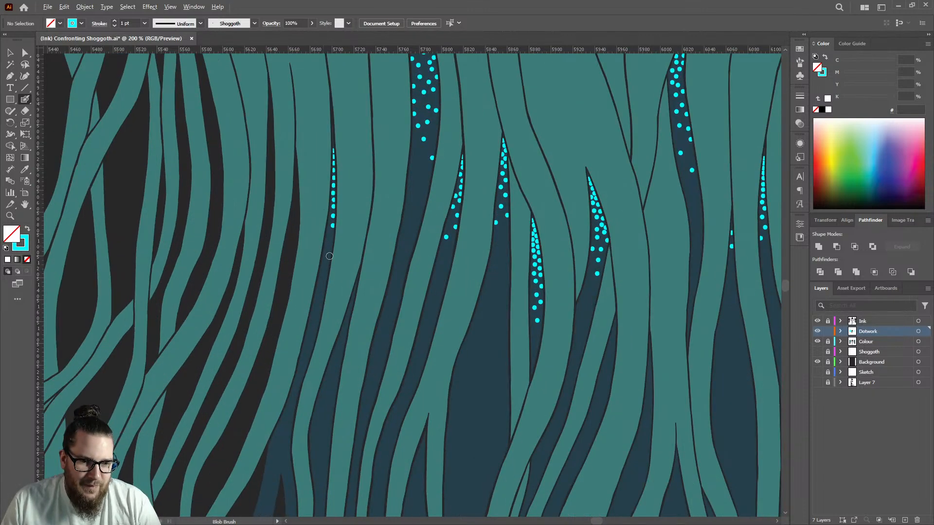
pyautogui.click(339, 178)
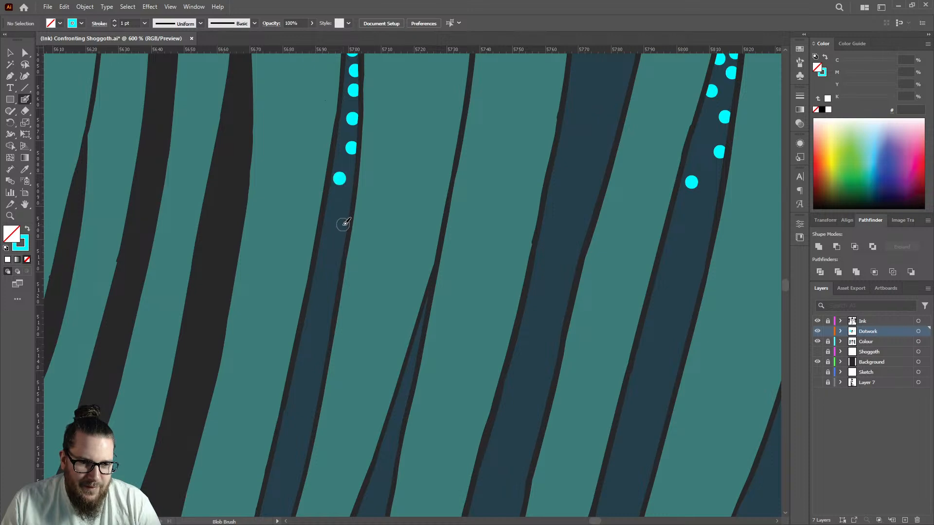
pyautogui.scroll(-4, 343, 217)
pyautogui.scroll(3, 417, 131)
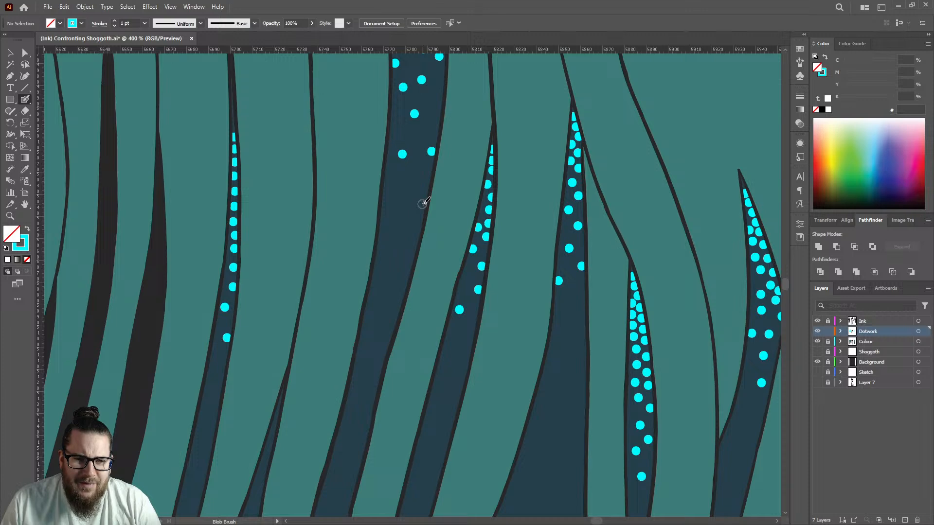
# Step: Extend the wide gap's fade with two sparse cyan dots and add one below the dotwork in the second gap to its right
pyautogui.scroll(-4, 423, 203)
pyautogui.scroll(5, 431, 143)
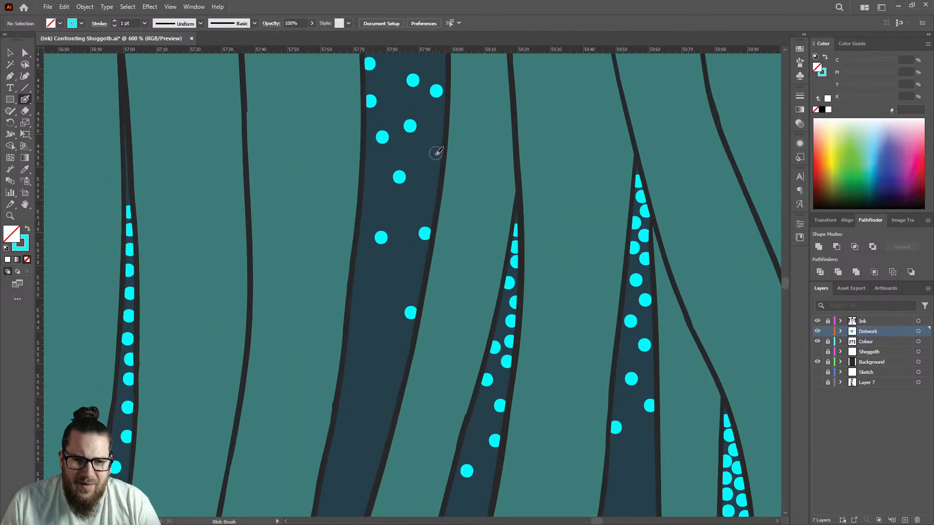
pyautogui.scroll(-5, 413, 184)
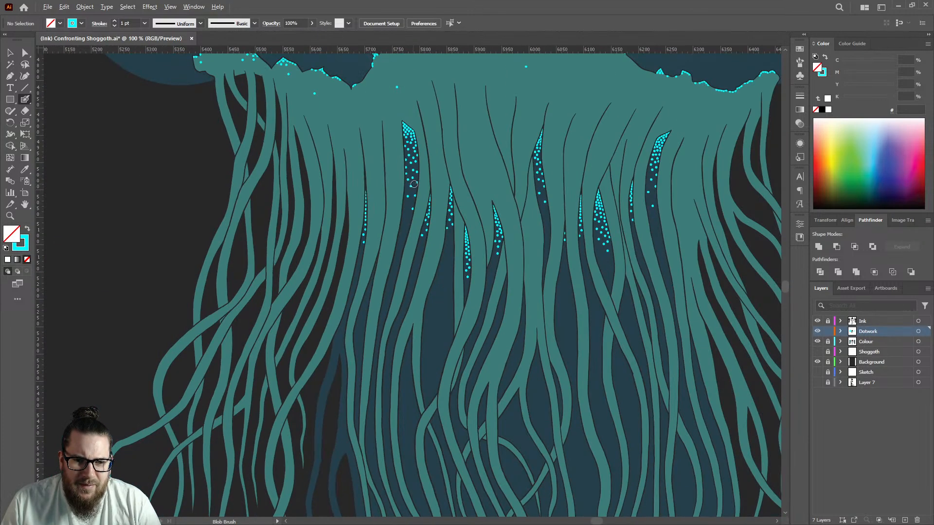
pyautogui.scroll(4, 409, 204)
pyautogui.scroll(-3, 526, 193)
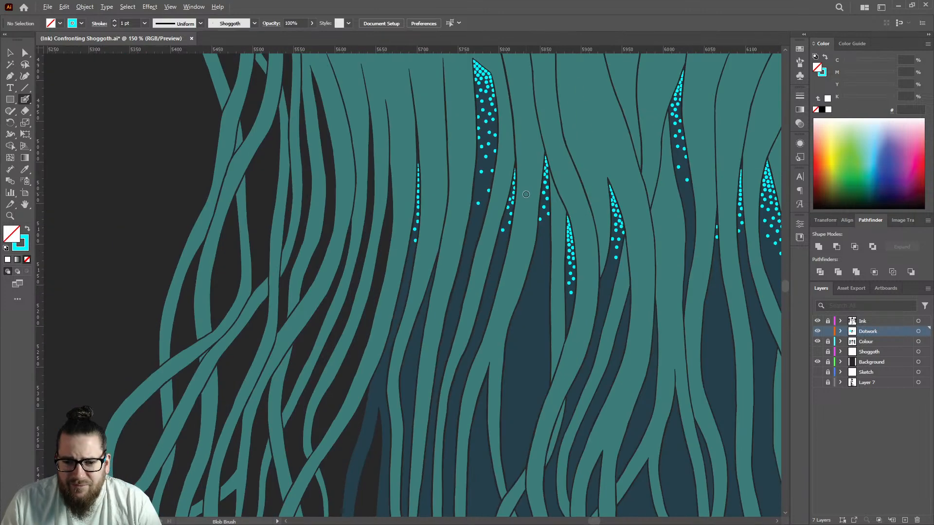
pyautogui.click(547, 235)
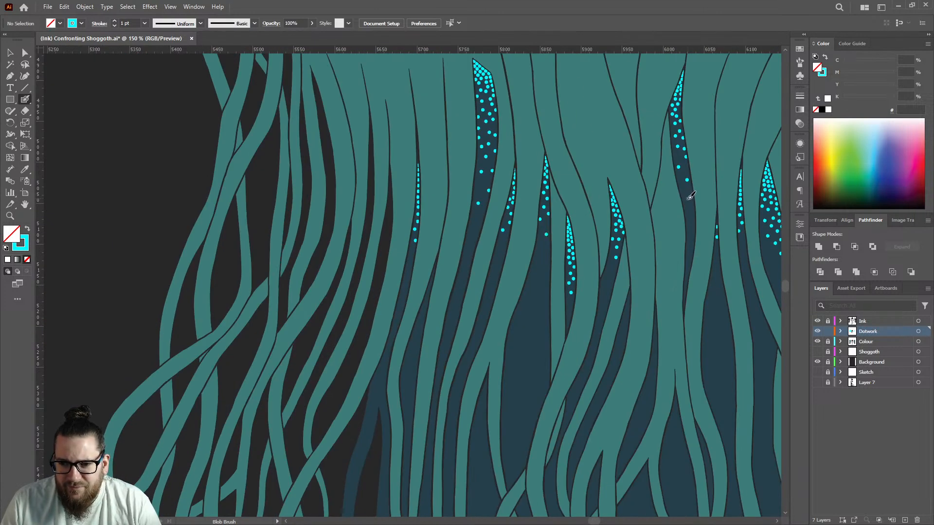
# Step: Add a cyan dot to the dotwork in the wide tentacle gap on the Shoggoth's right side
pyautogui.scroll(-2, 304, 207)
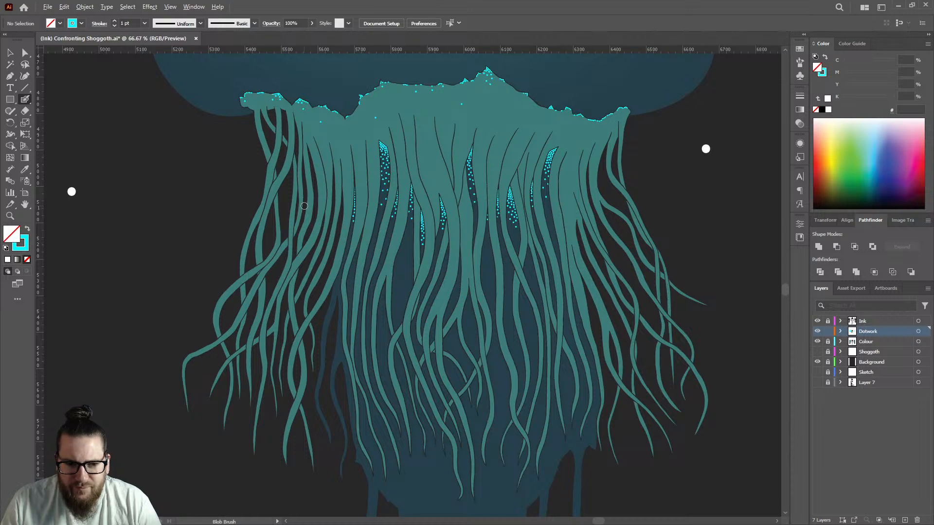
pyautogui.scroll(6, 563, 167)
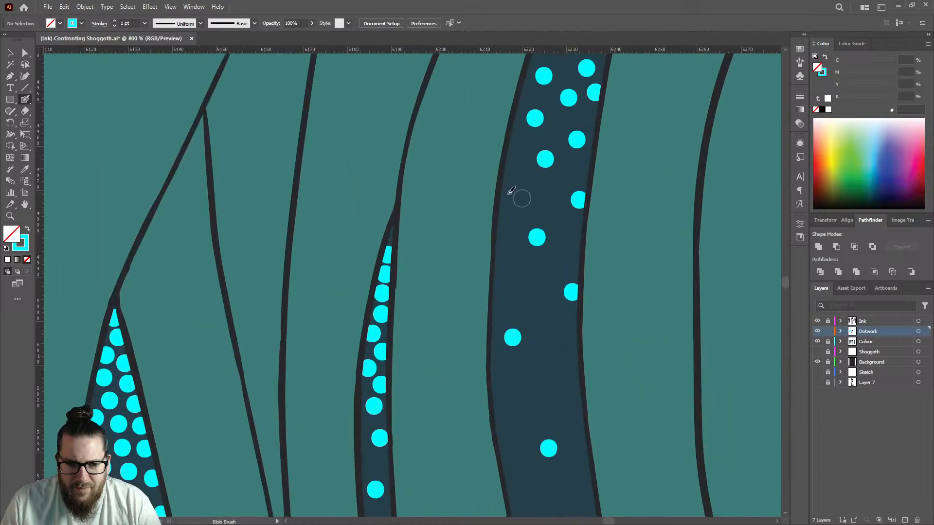
pyautogui.click(506, 194)
pyautogui.scroll(-6, 547, 200)
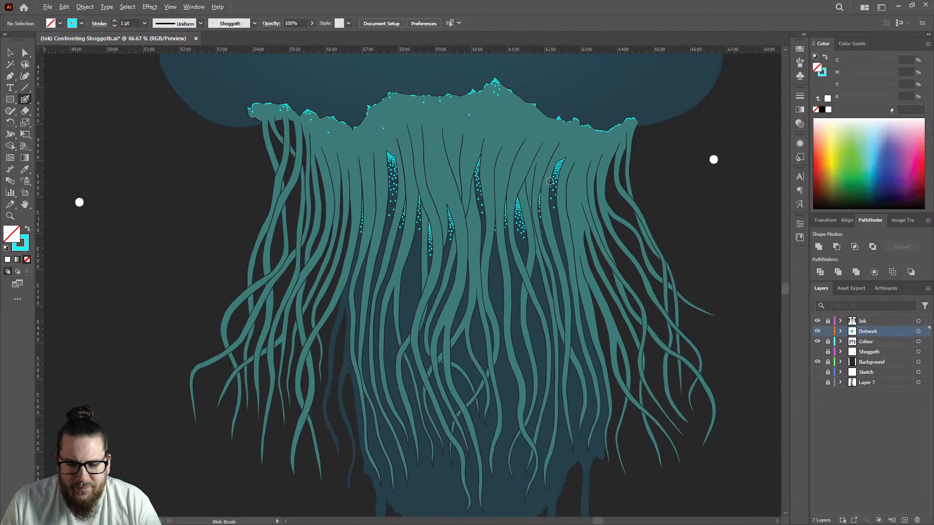
# Step: Examine the cyan dotwork along the dome of the left Shoggoth, especially the peaked cluster at its crown and the spacing down its slope
pyautogui.scroll(-2, 301, 185)
pyautogui.scroll(-4, 554, 231)
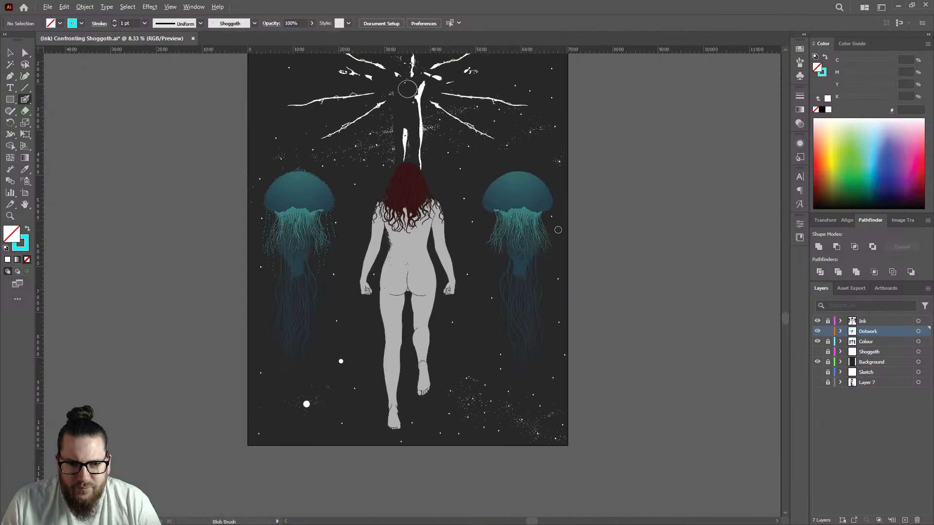
pyautogui.scroll(4, 307, 166)
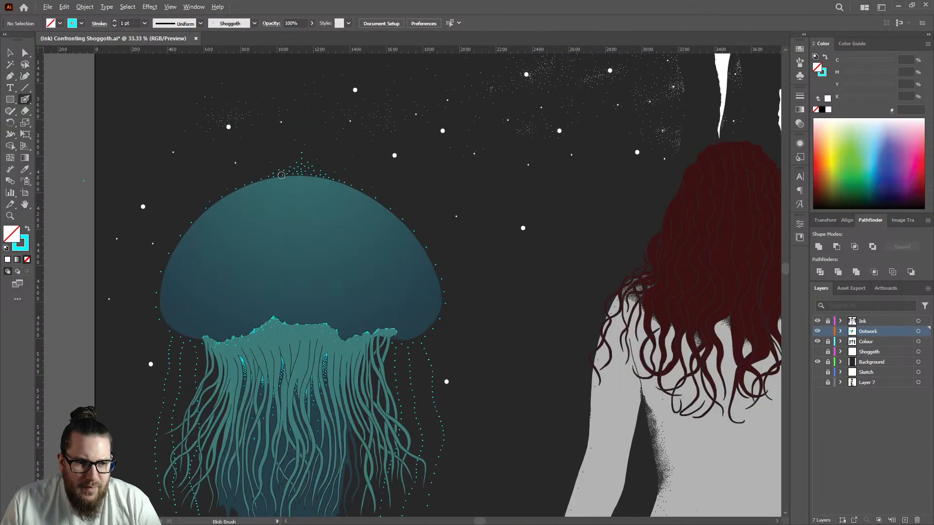
pyautogui.scroll(-4, 486, 168)
pyautogui.scroll(10, 323, 174)
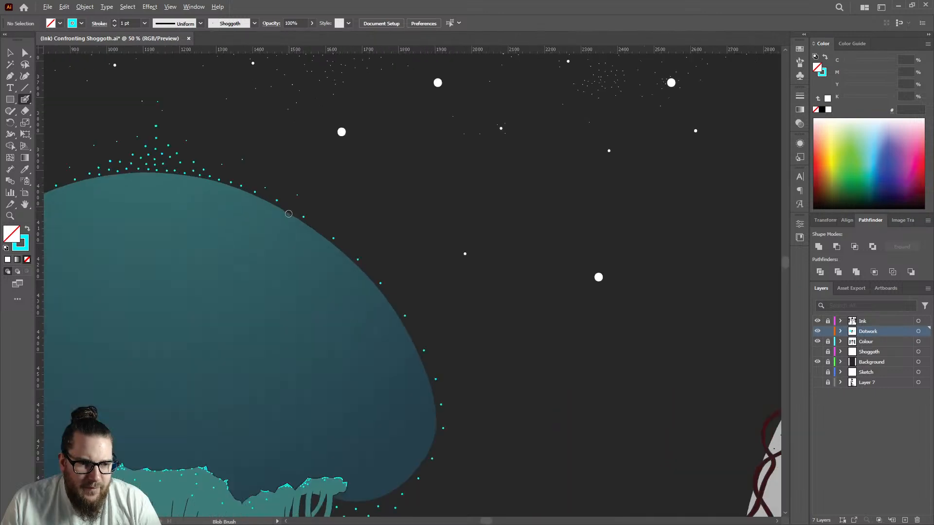
pyautogui.scroll(-9, 267, 177)
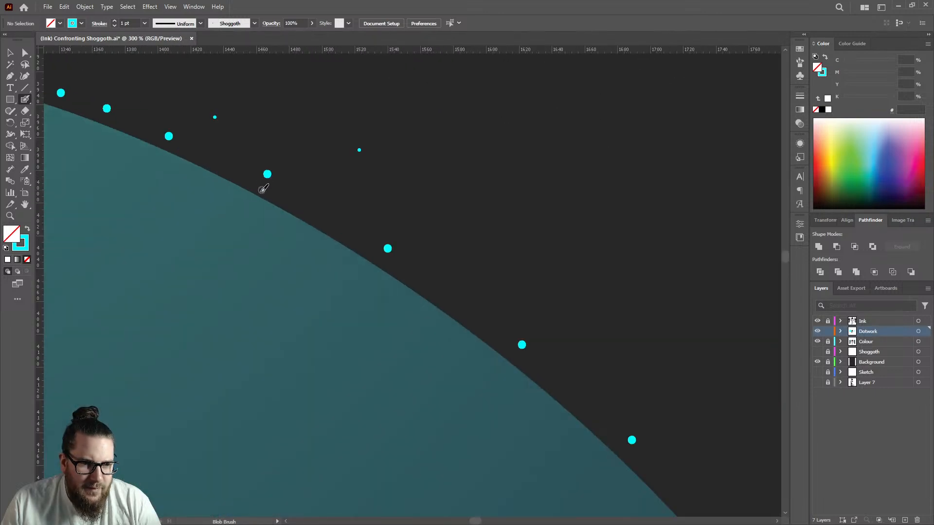
pyautogui.scroll(9, 274, 214)
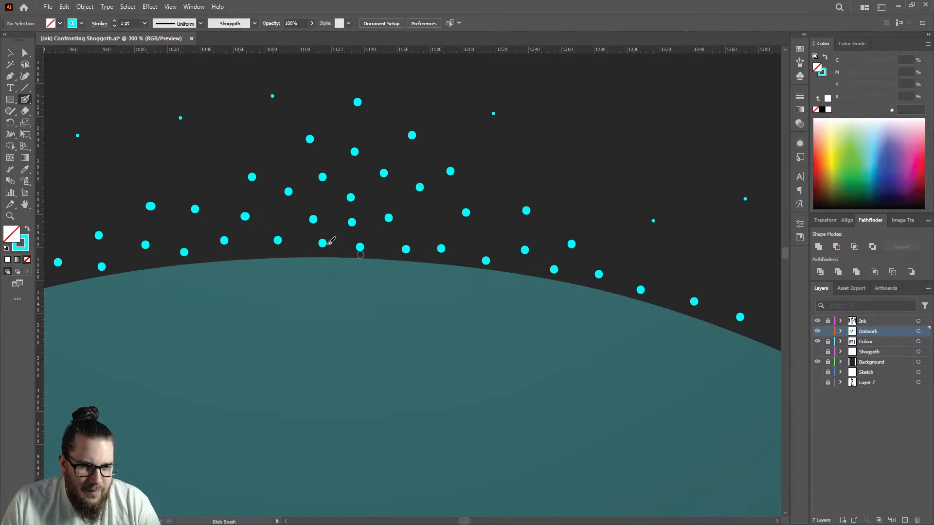
pyautogui.scroll(-5, 350, 249)
pyautogui.scroll(6, 444, 255)
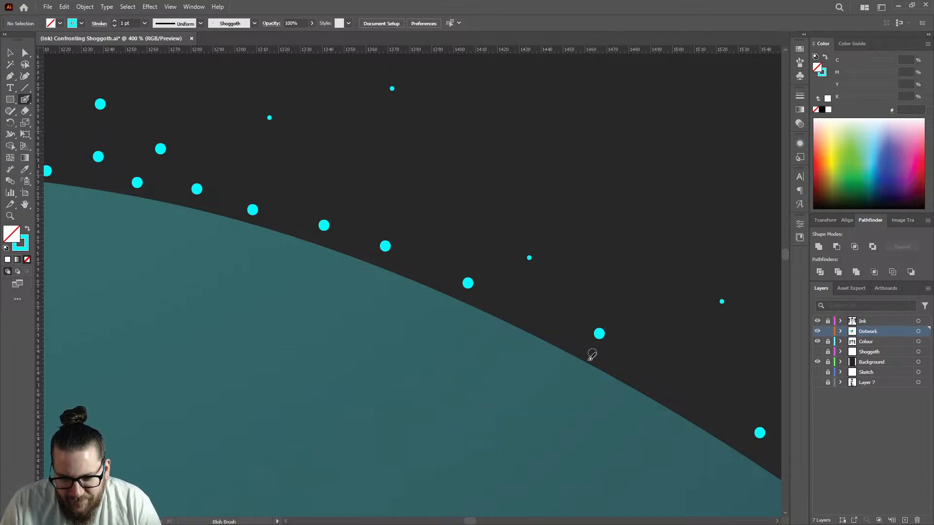
pyautogui.scroll(-12, 590, 352)
pyautogui.scroll(8, 440, 276)
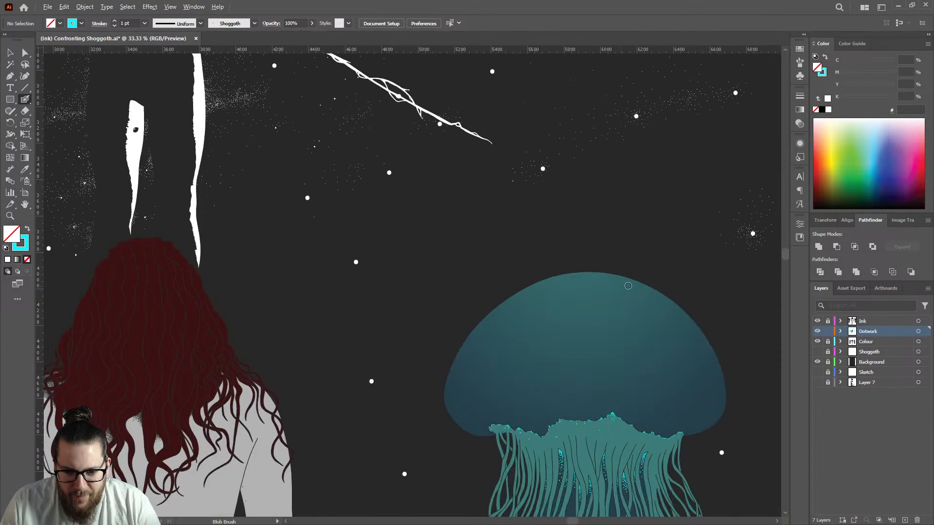
pyautogui.scroll(-1, 161, 258)
pyautogui.scroll(-5, 146, 240)
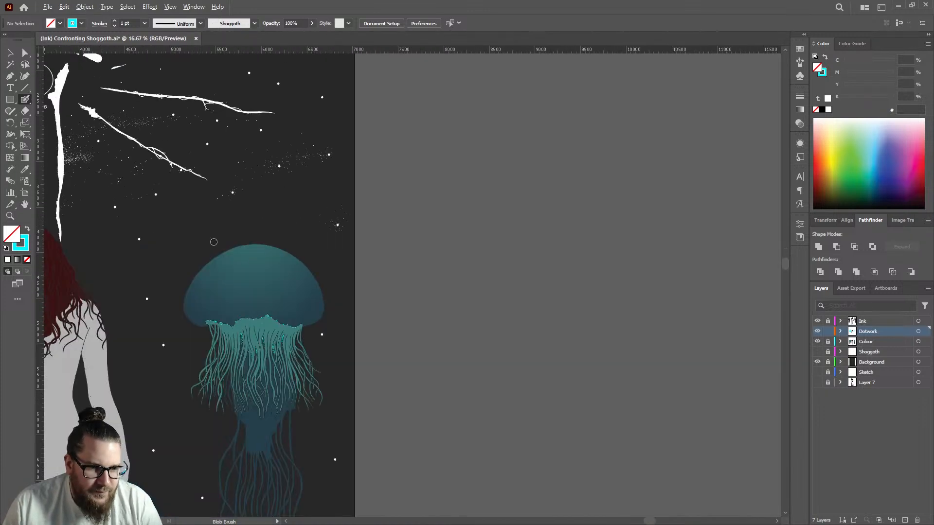
# Step: Place a row of six spaced cyan dots just above the crown of the right Shoggoth's dome and save the file
pyautogui.scroll(8, 202, 246)
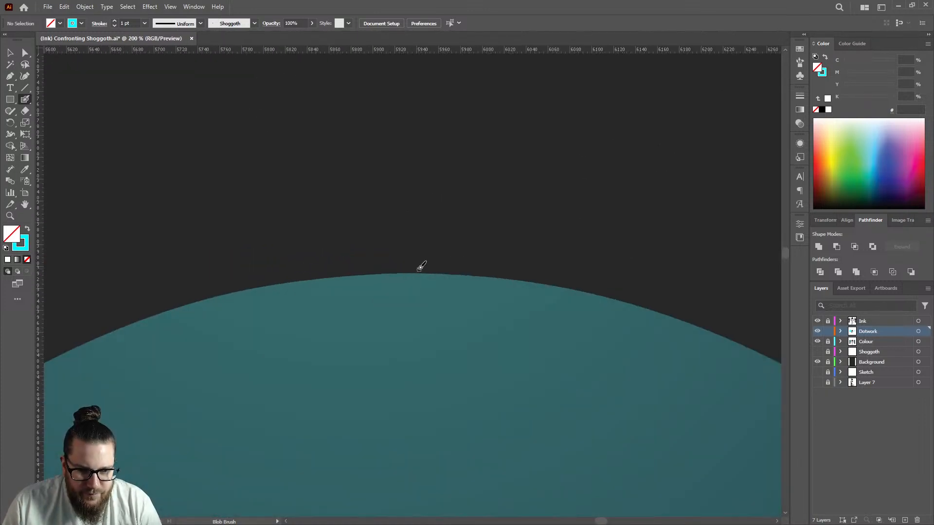
pyautogui.click(418, 265)
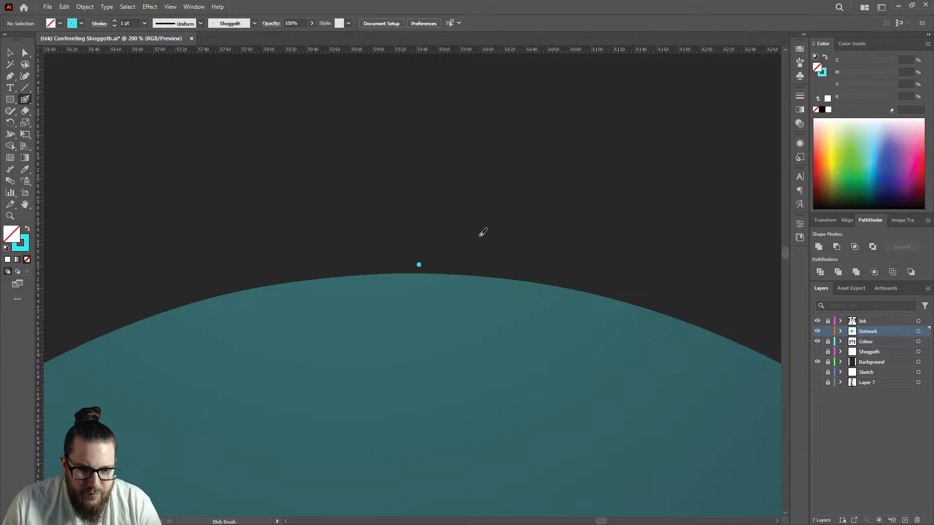
pyautogui.scroll(-5, 514, 193)
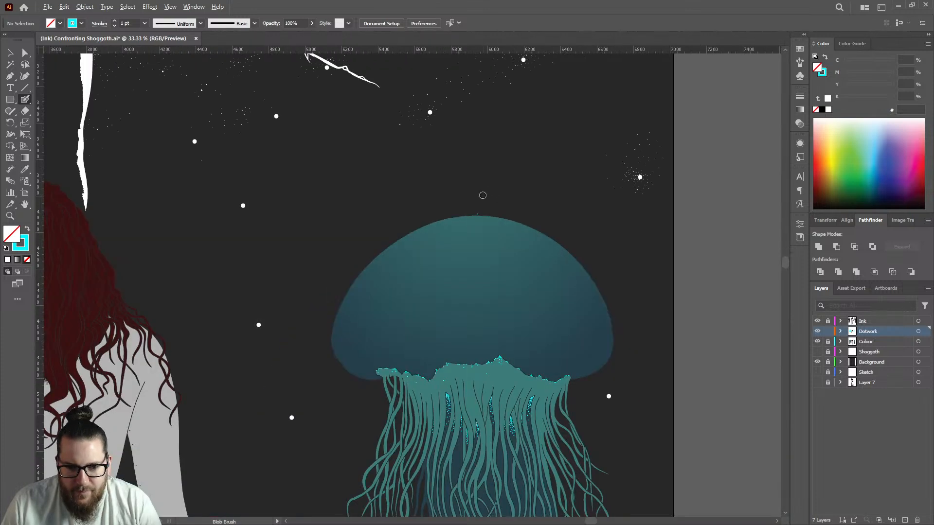
pyautogui.scroll(5, 483, 195)
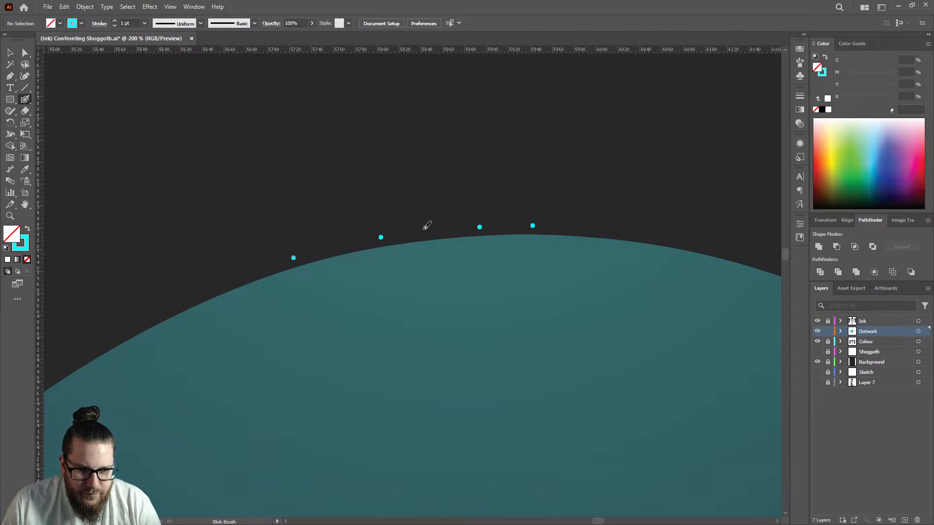
pyautogui.scroll(-3, 395, 195)
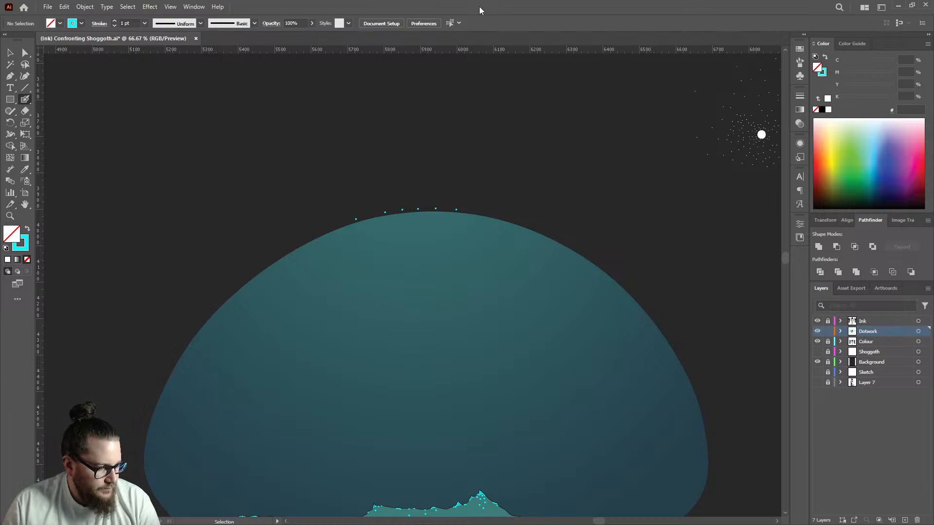
pyautogui.hotkey('ctrl', 's')
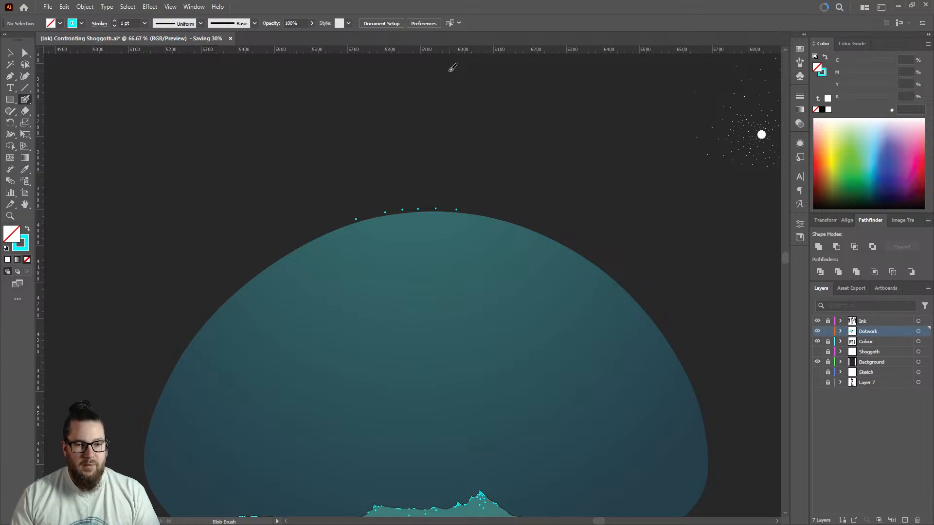
# Step: Extend the crown's dot row down the dome's right slope with four evenly spaced cyan dots
pyautogui.scroll(4, 468, 214)
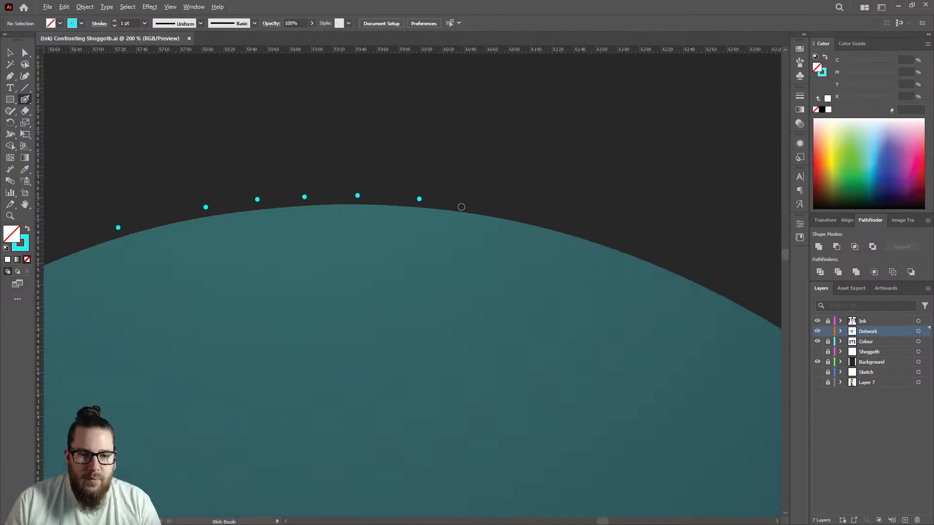
pyautogui.click(489, 204)
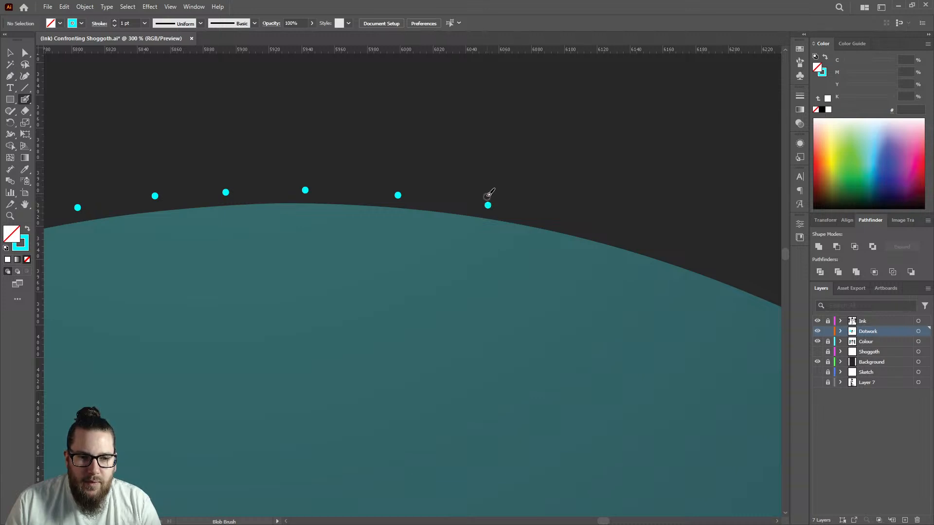
pyautogui.scroll(-3, 495, 184)
pyautogui.scroll(-3, 496, 178)
pyautogui.scroll(7, 518, 182)
pyautogui.click(477, 186)
pyautogui.click(582, 214)
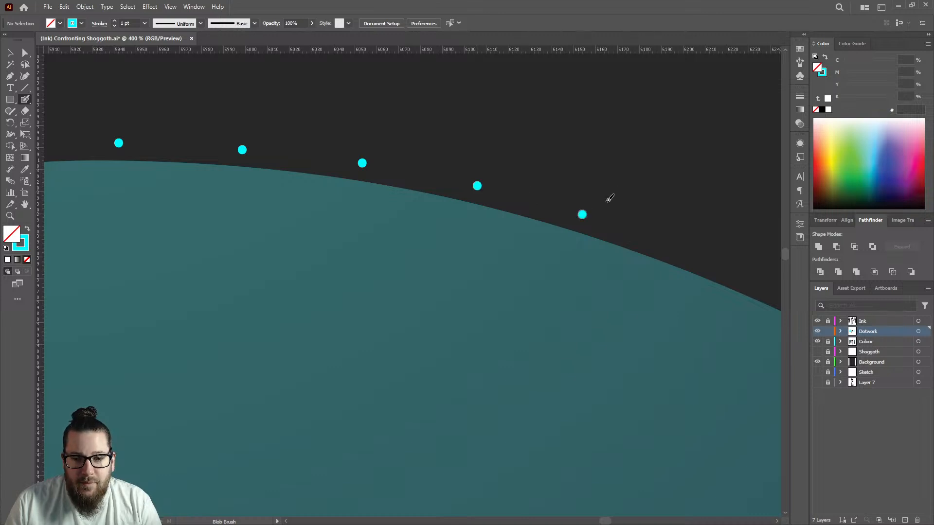
pyautogui.click(652, 233)
# Step: Extend the dot row down the dome's left slope with three cyan dots and fill its gaps with two more
pyautogui.scroll(-10, 538, 163)
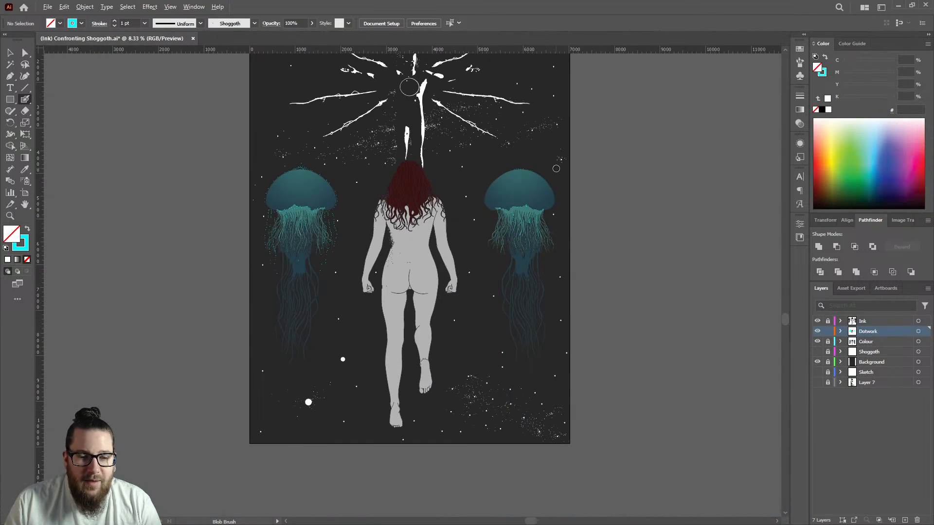
pyautogui.scroll(2, 191, 208)
pyautogui.scroll(1, 302, 217)
pyautogui.scroll(-4, 294, 207)
pyautogui.scroll(10, 488, 200)
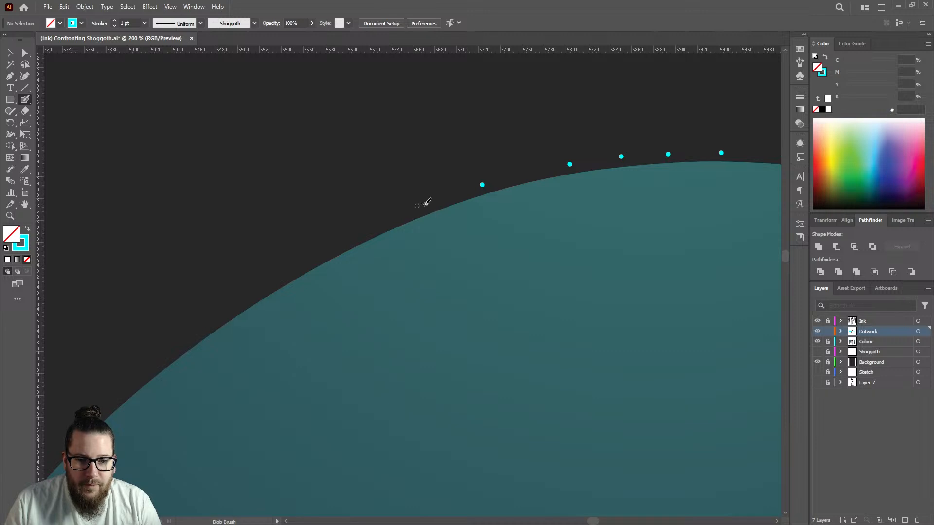
pyautogui.click(421, 207)
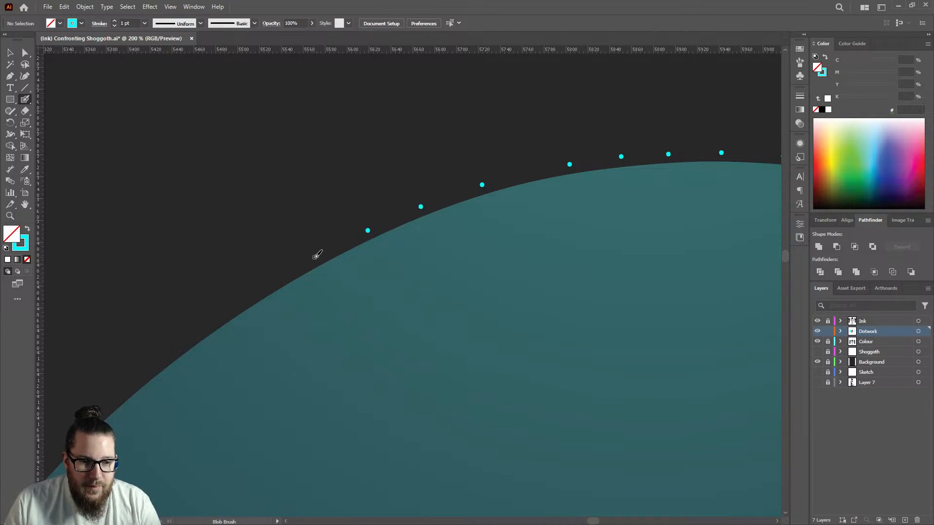
pyautogui.scroll(-3, 399, 188)
pyautogui.scroll(5, 442, 202)
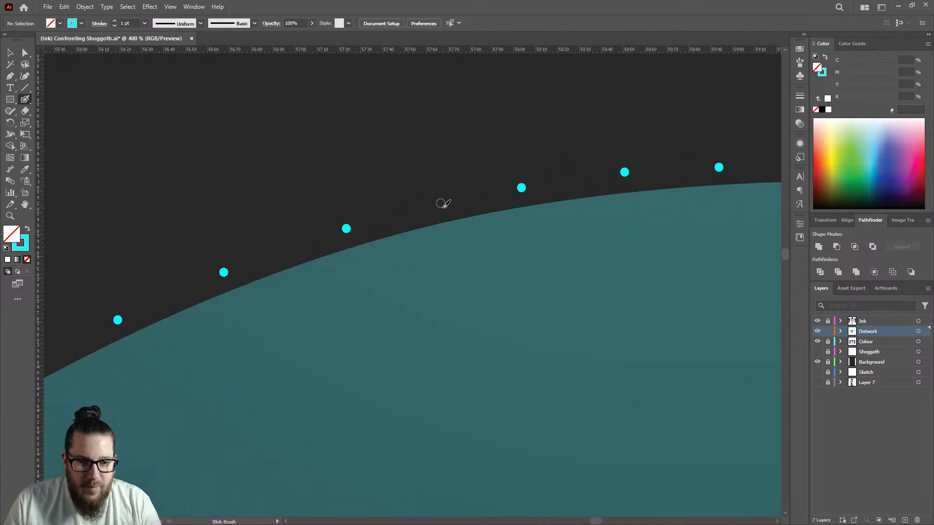
pyautogui.click(438, 205)
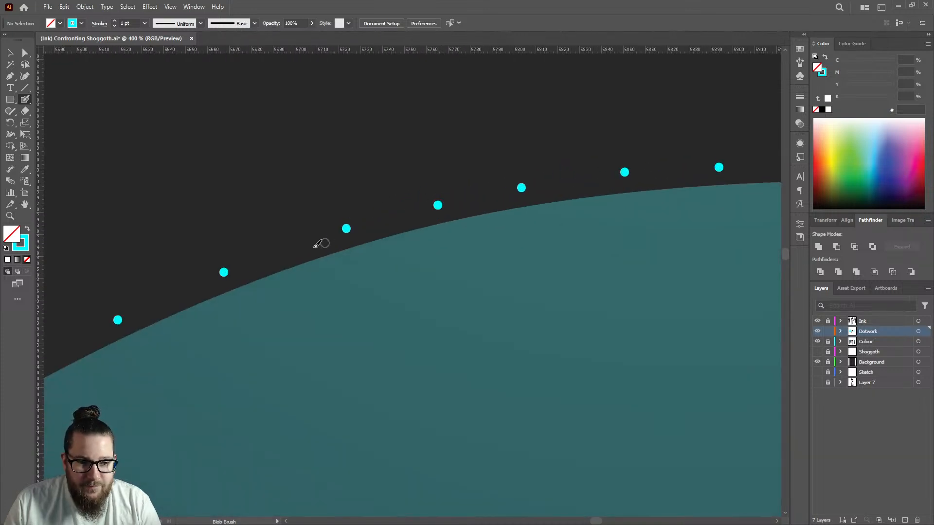
pyautogui.scroll(-4, 291, 249)
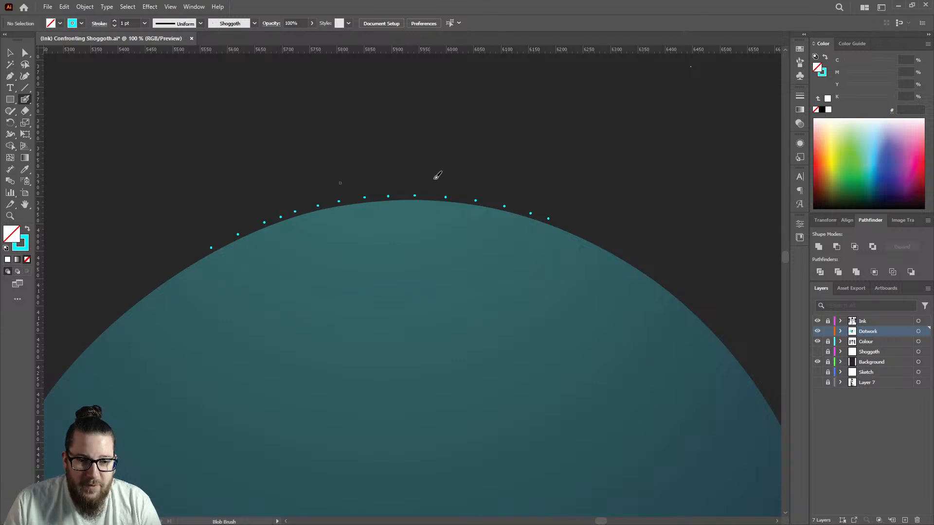
# Step: Fill the row at the crown's centre with two cyan dots and set three more above it as a second row
pyautogui.scroll(4, 430, 177)
pyautogui.scroll(-6, 438, 159)
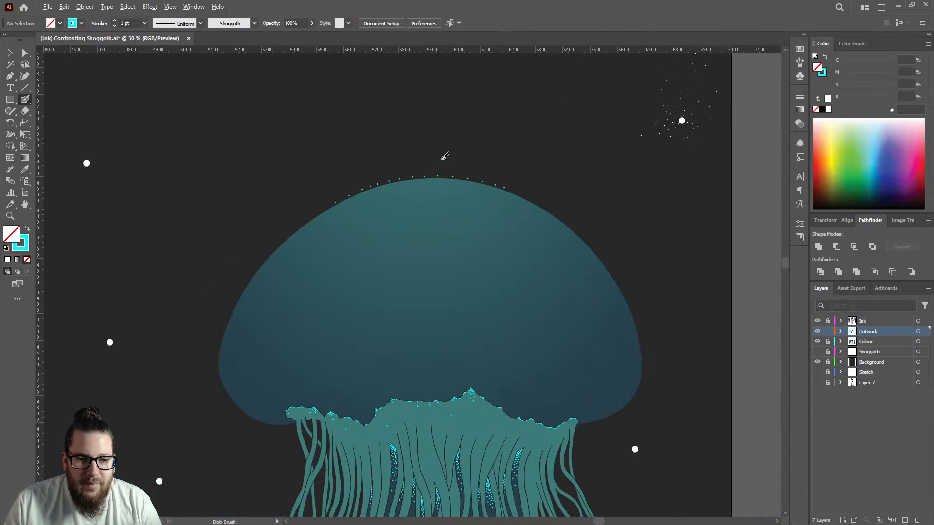
pyautogui.scroll(-2, 441, 155)
pyautogui.scroll(6, 436, 162)
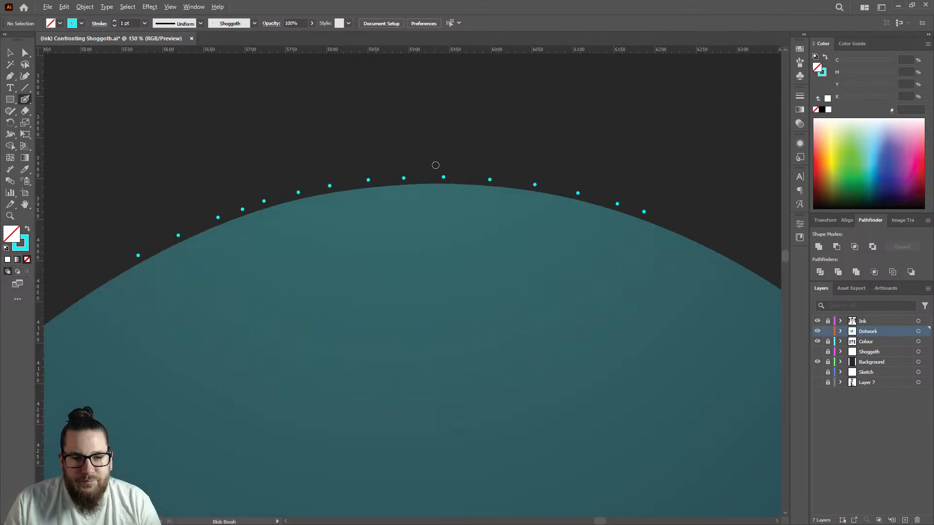
pyautogui.click(409, 195)
pyautogui.click(510, 197)
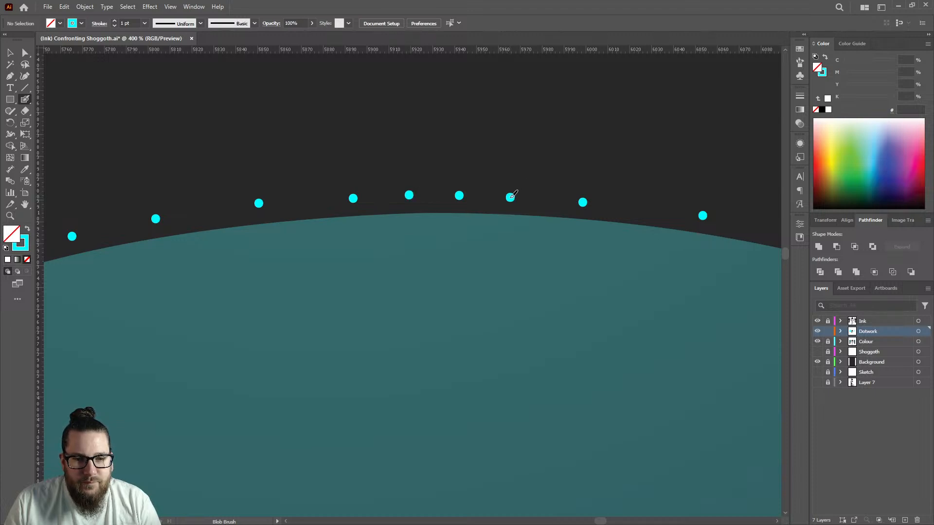
pyautogui.click(436, 165)
pyautogui.click(379, 174)
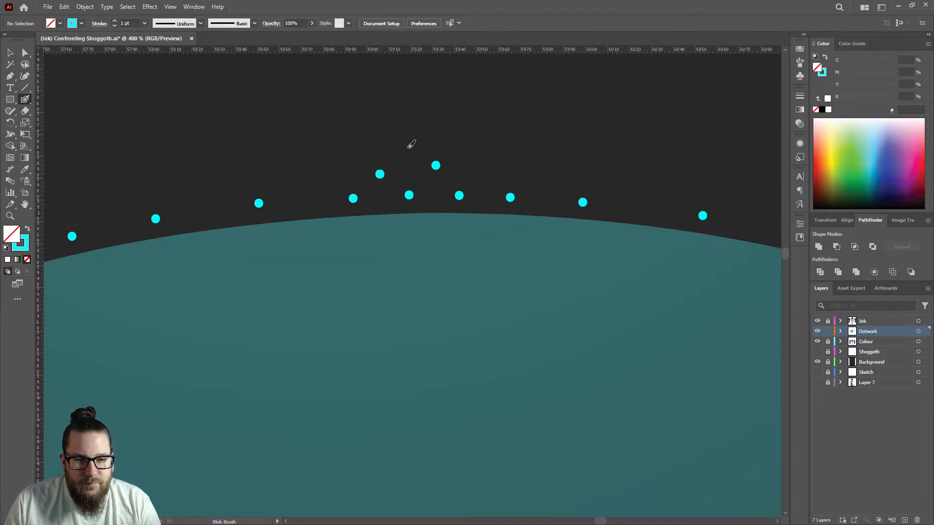
pyautogui.click(483, 163)
# Step: Build a peaked cluster above the crown with seven more cyan dots, one at its tip and the others tapering to both sides
pyautogui.click(408, 138)
pyautogui.click(455, 132)
pyautogui.click(308, 188)
pyautogui.click(345, 158)
pyautogui.click(534, 149)
pyautogui.click(548, 183)
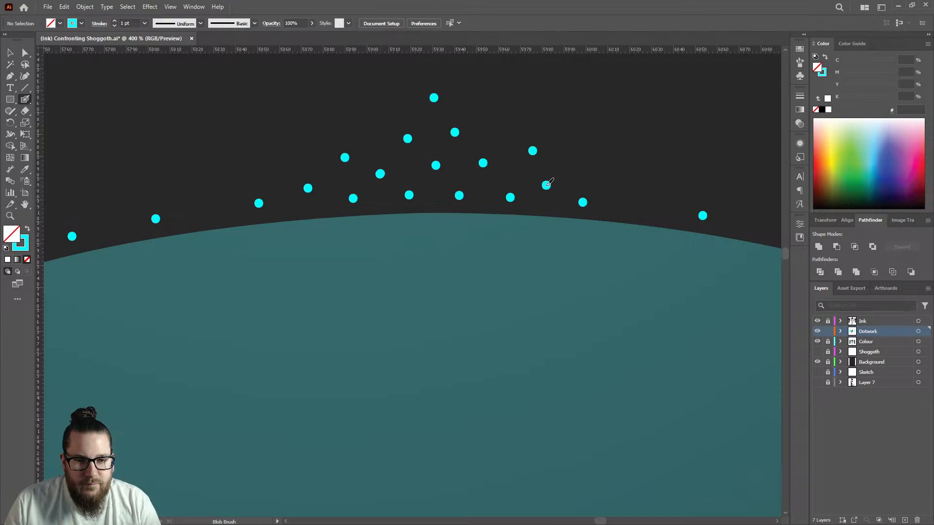
# Step: Fill and extend the cyan dot row from the crown down the right Shoggoth's right dome slope, with two separate dots farther down the edge
pyautogui.scroll(-7, 555, 180)
pyautogui.scroll(-2, 592, 141)
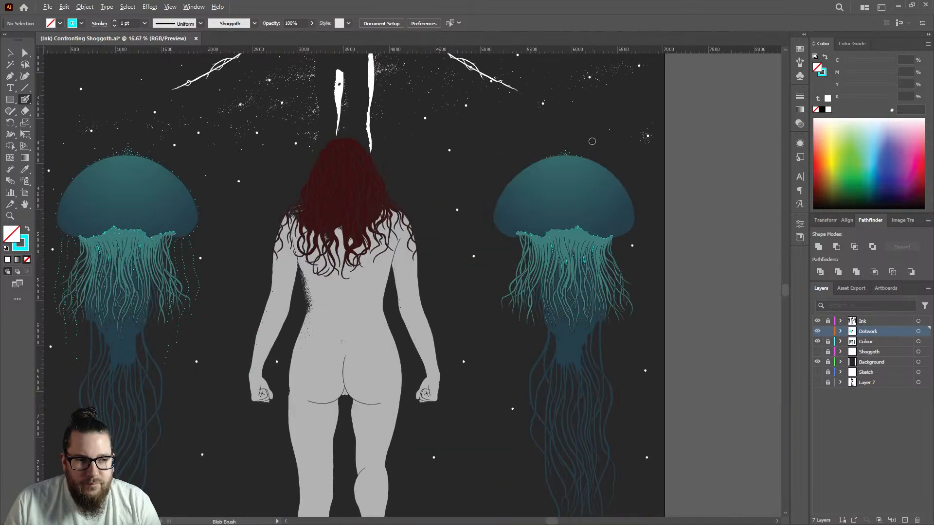
pyautogui.scroll(7, 596, 153)
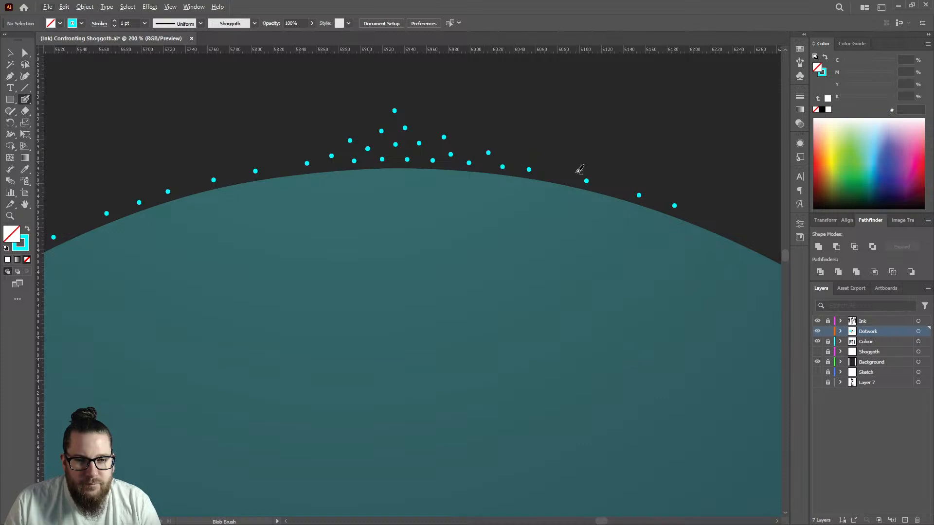
pyautogui.scroll(-3, 418, 210)
pyautogui.scroll(-3, 416, 208)
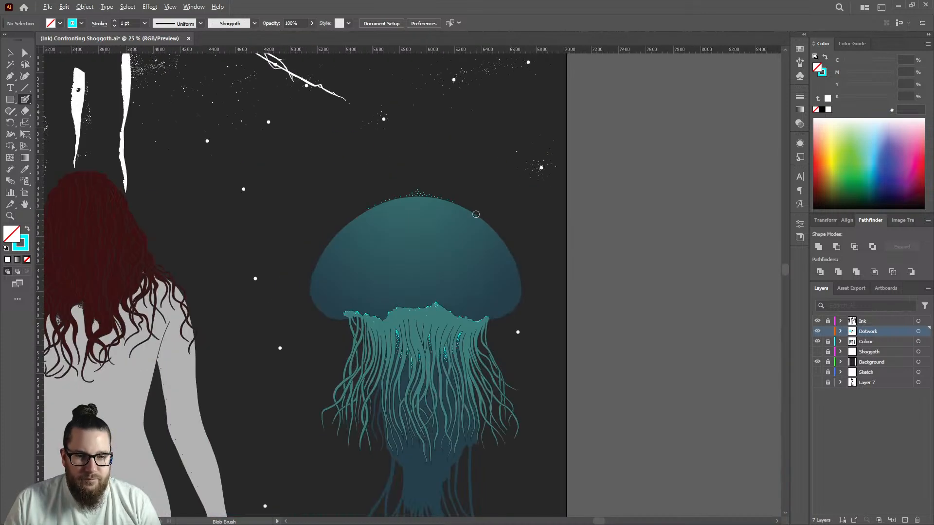
pyautogui.scroll(5, 457, 187)
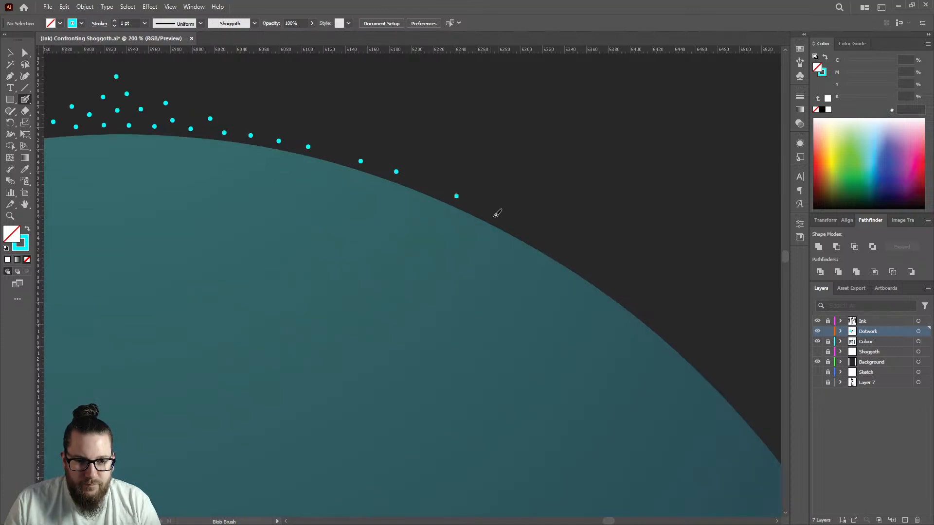
pyautogui.scroll(-8, 641, 205)
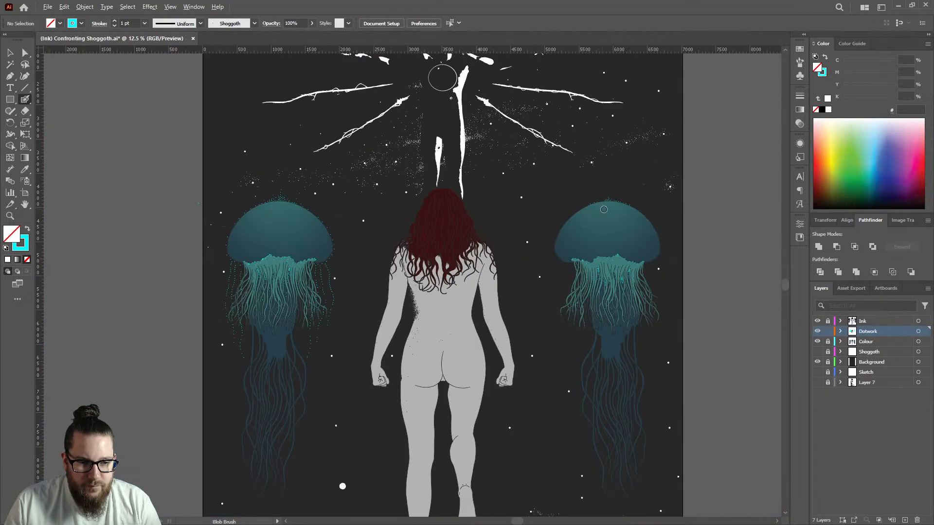
pyautogui.scroll(8, 627, 226)
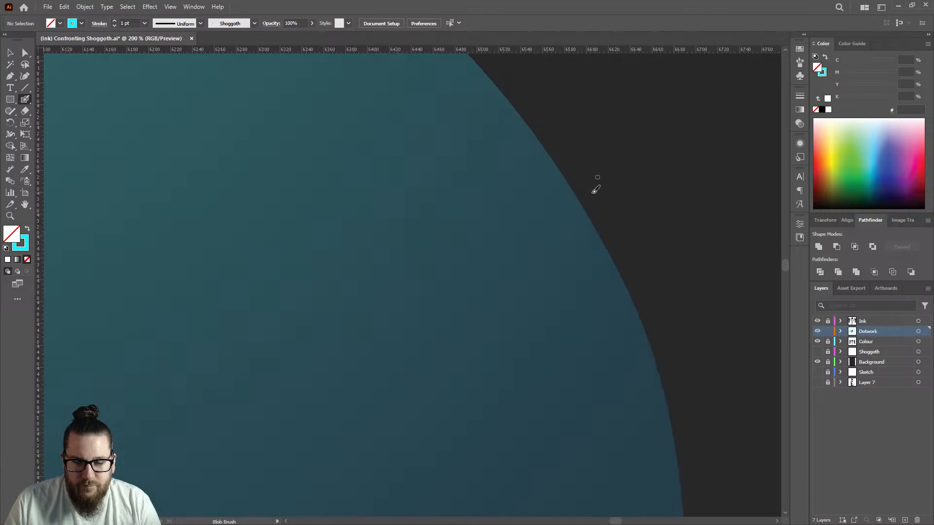
pyautogui.click(592, 205)
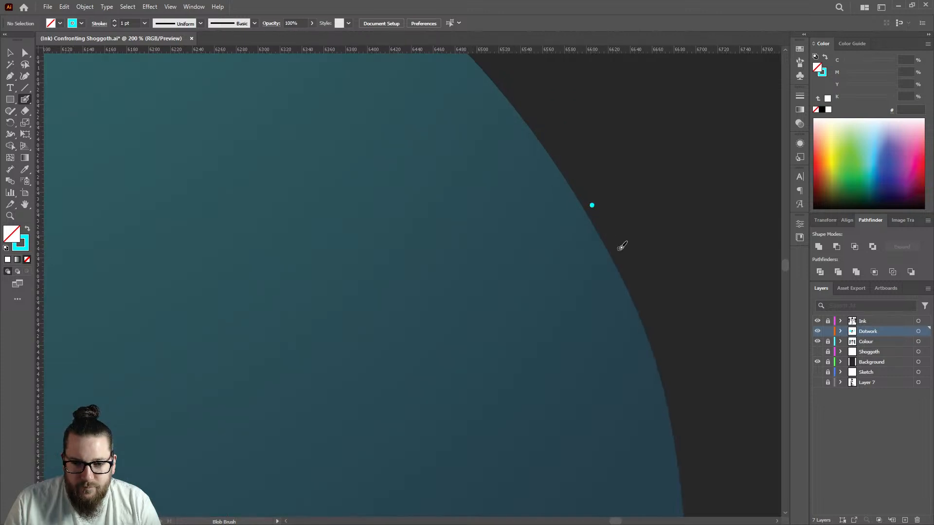
# Step: Examine how the left Shoggoth's dots run beneath its dome and compare with the right Shoggoth's undecorated lower right edge
pyautogui.scroll(-6, 623, 246)
pyautogui.scroll(2, 557, 315)
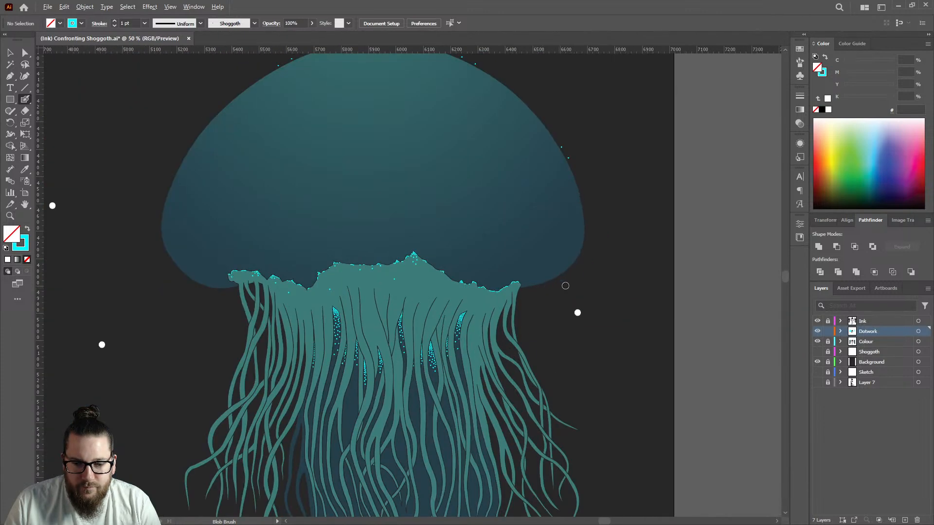
pyautogui.scroll(-2, 588, 272)
pyautogui.scroll(-2, 521, 282)
pyautogui.scroll(5, 370, 272)
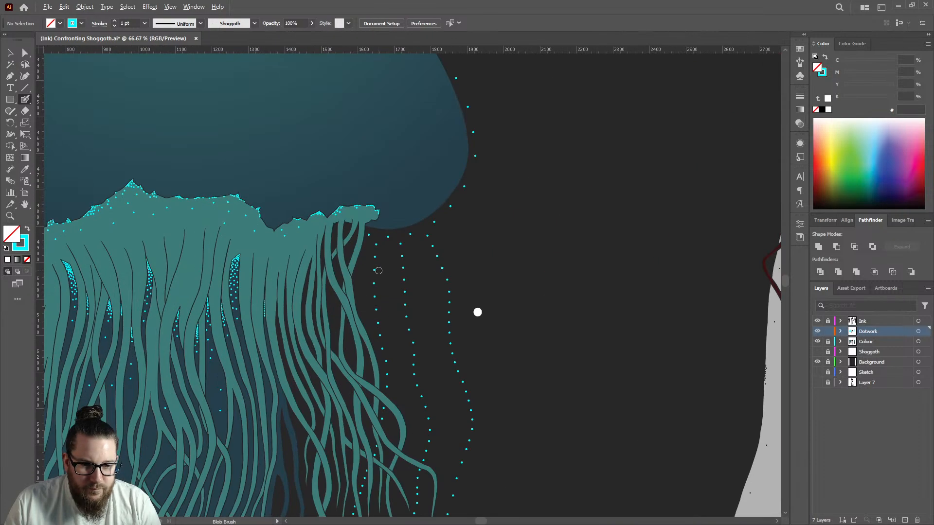
pyautogui.scroll(-3, 486, 263)
pyautogui.scroll(4, 579, 256)
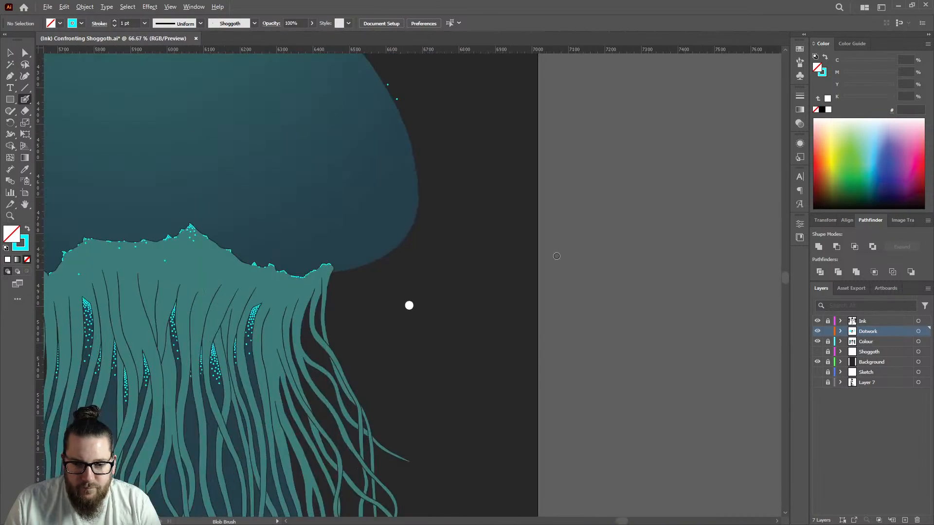
pyautogui.scroll(2, 354, 274)
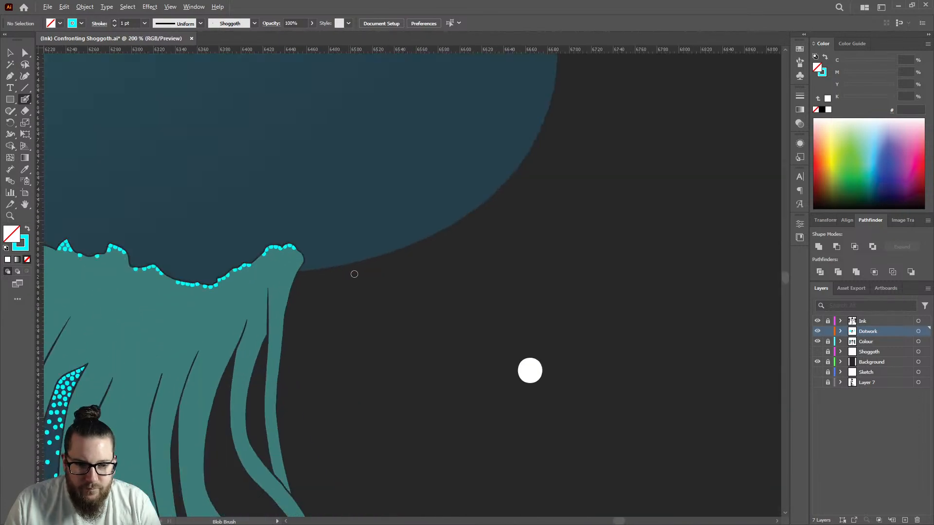
pyautogui.click(303, 278)
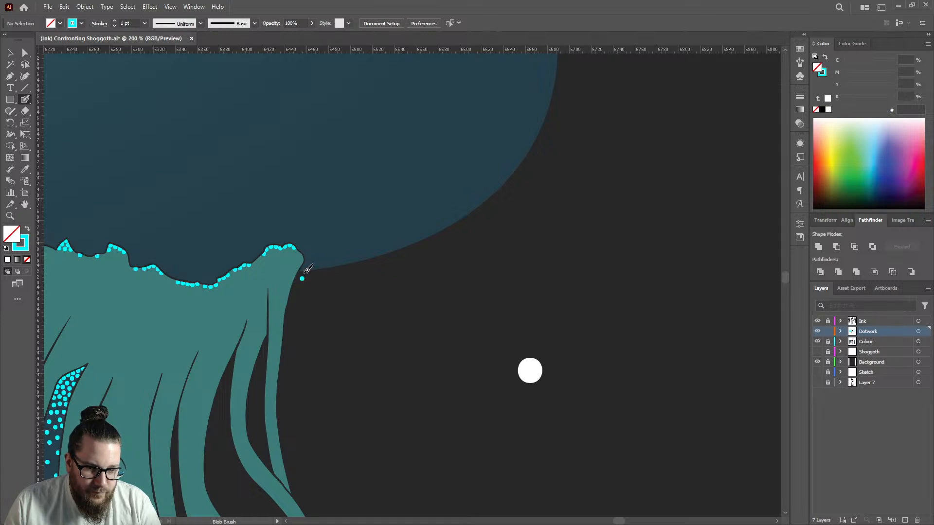
pyautogui.scroll(-8, 601, 257)
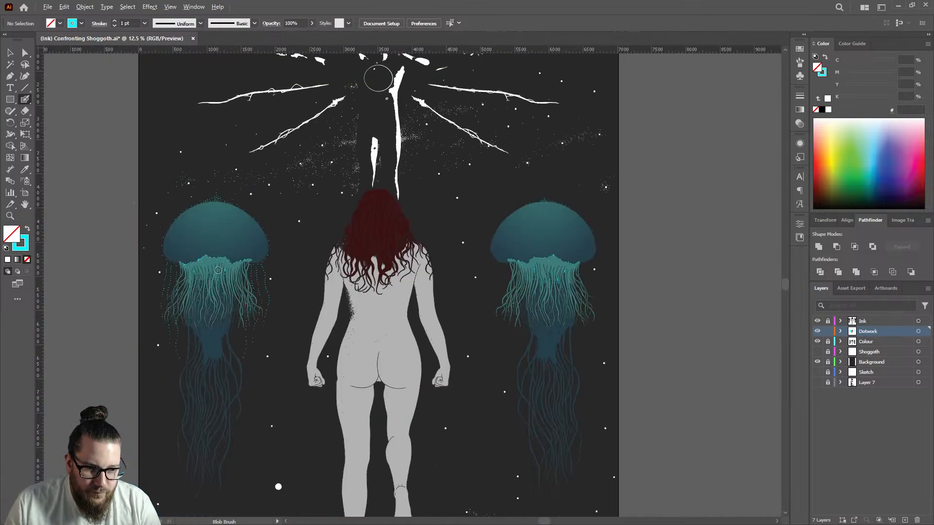
pyautogui.scroll(6, 236, 261)
pyautogui.scroll(3, 380, 234)
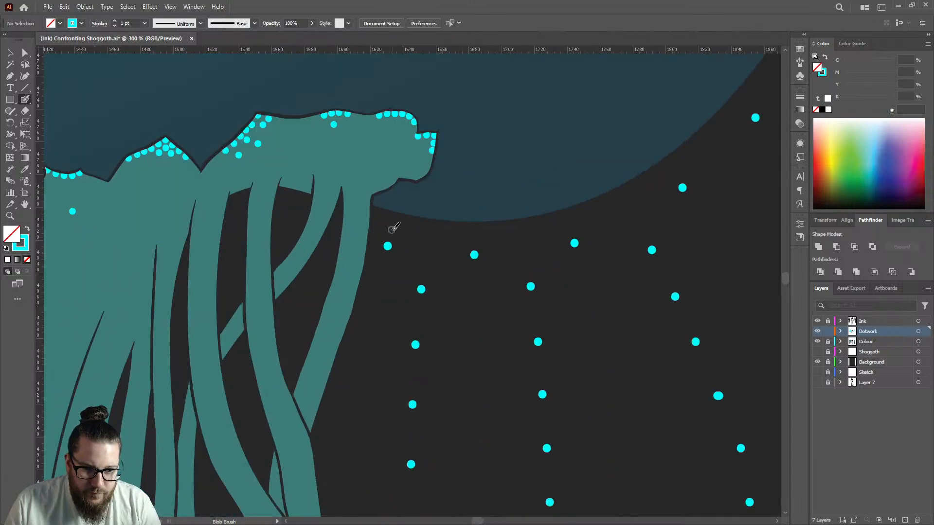
pyautogui.scroll(-6, 394, 219)
pyautogui.scroll(-3, 389, 248)
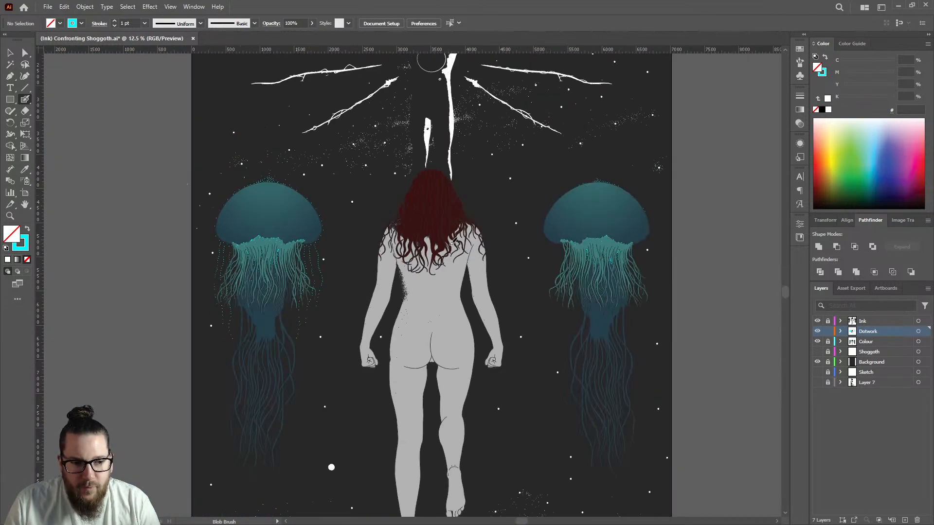
# Step: Place five spaced cyan dots from the right Shoggoth's outermost tentacle root along the dome's underside and around its lower right curve
pyautogui.scroll(5, 662, 240)
pyautogui.scroll(2, 554, 263)
pyautogui.scroll(1, 510, 262)
pyautogui.click(504, 270)
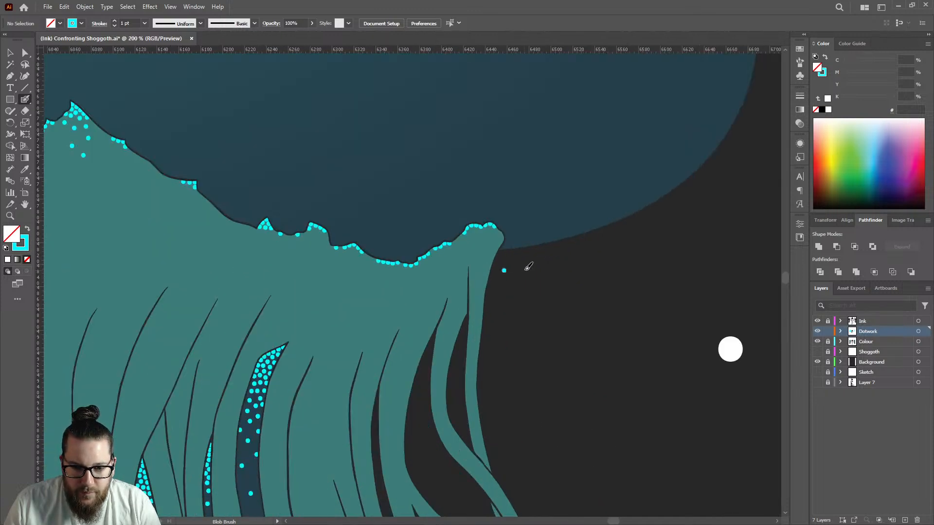
pyautogui.click(572, 258)
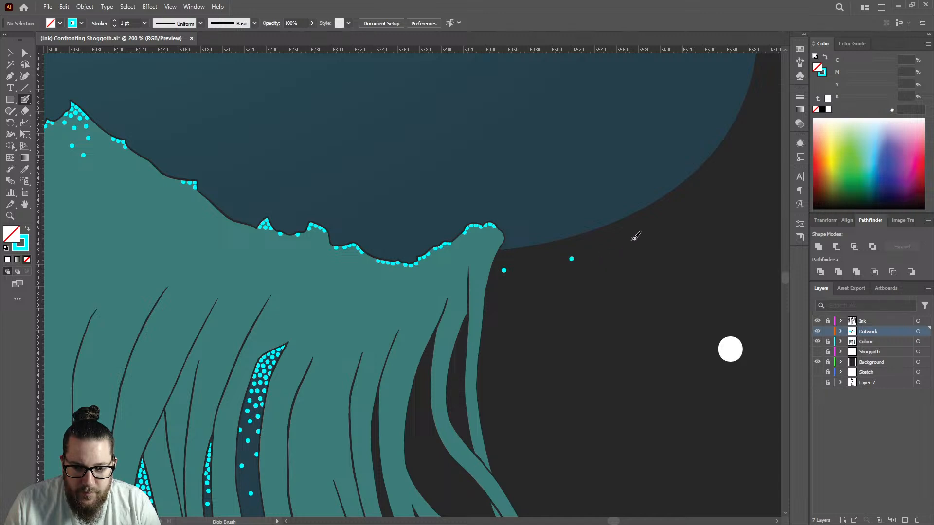
pyautogui.scroll(-3, 491, 225)
pyautogui.scroll(2, 480, 206)
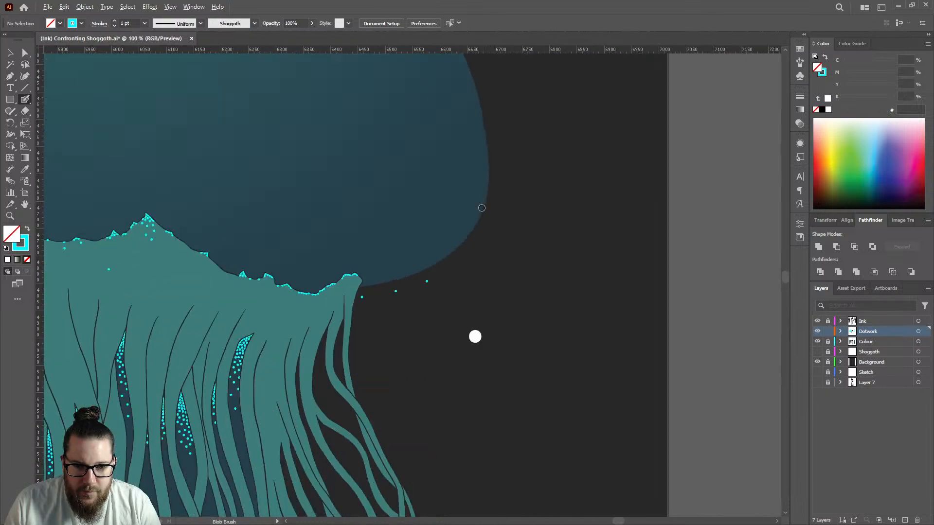
pyautogui.click(462, 256)
pyautogui.click(489, 221)
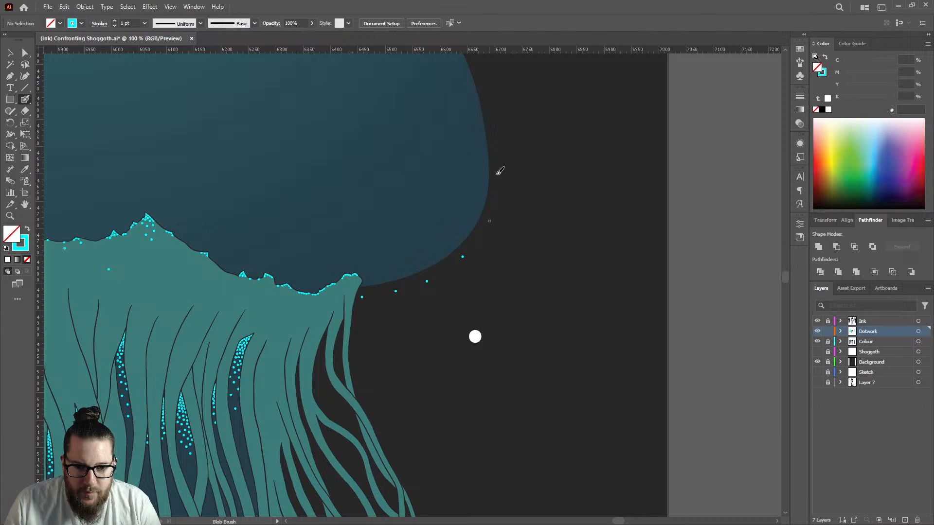
# Step: Carry the dot outline up the dome's right side with four cyan dots, linking it to the two dots higher on the edge
pyautogui.scroll(2, 493, 146)
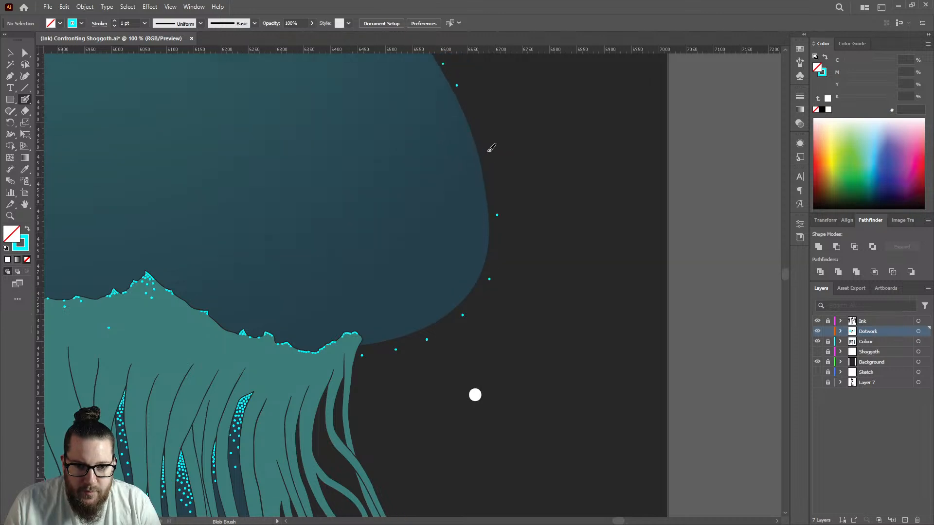
pyautogui.click(483, 147)
pyautogui.click(471, 112)
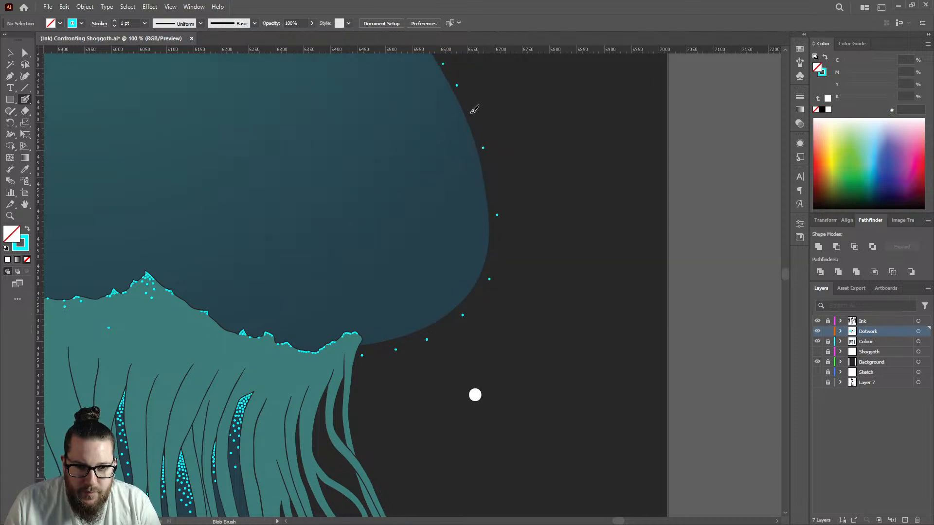
pyautogui.click(491, 180)
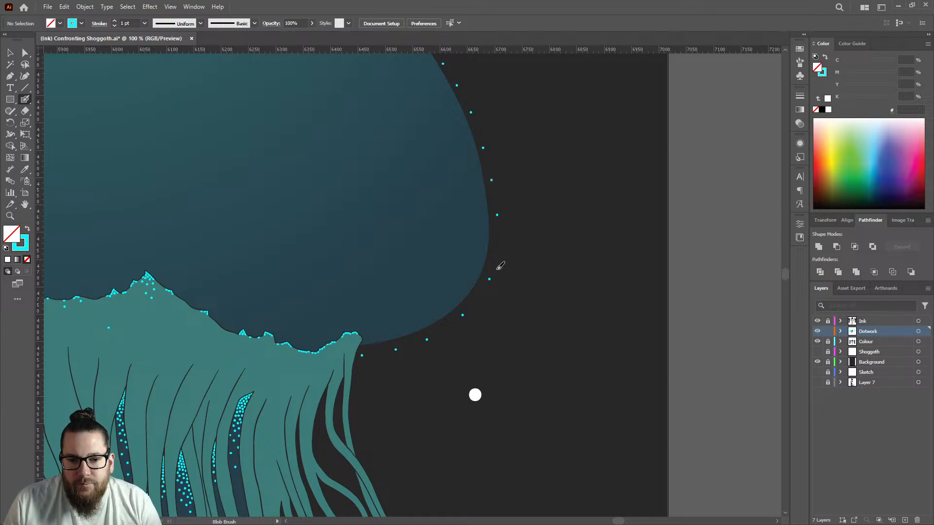
# Step: Close the remaining gap in the dot row on the dome's upper right slope with seven evenly spaced cyan dots
pyautogui.scroll(-5, 481, 291)
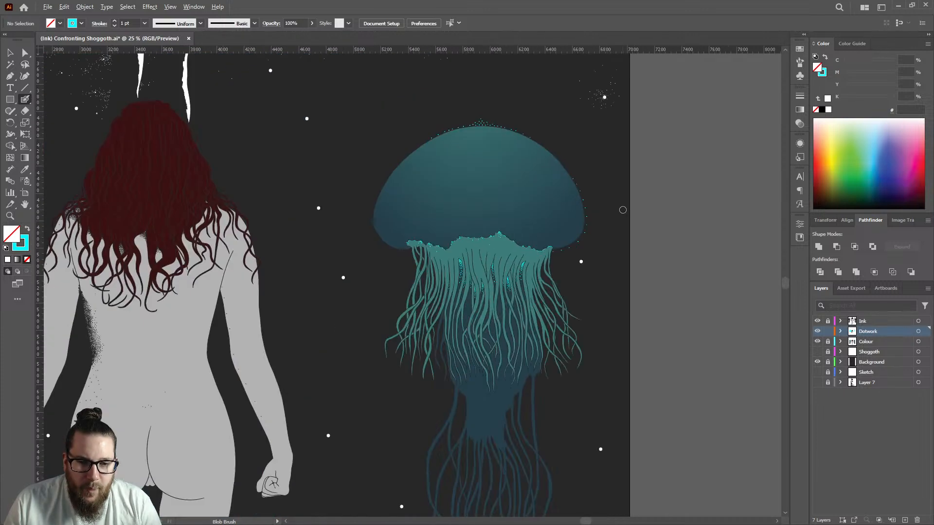
pyautogui.scroll(5, 559, 146)
pyautogui.scroll(2, 554, 158)
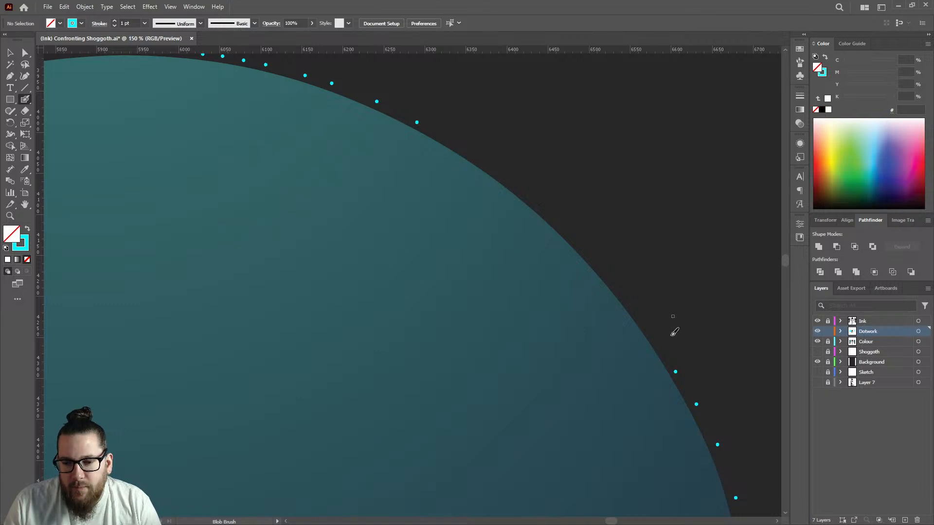
pyautogui.click(656, 339)
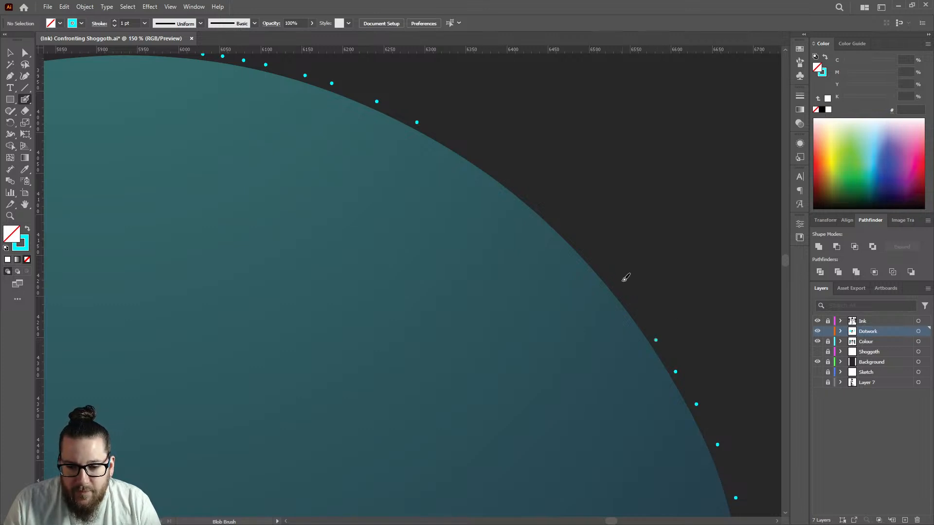
pyautogui.click(638, 310)
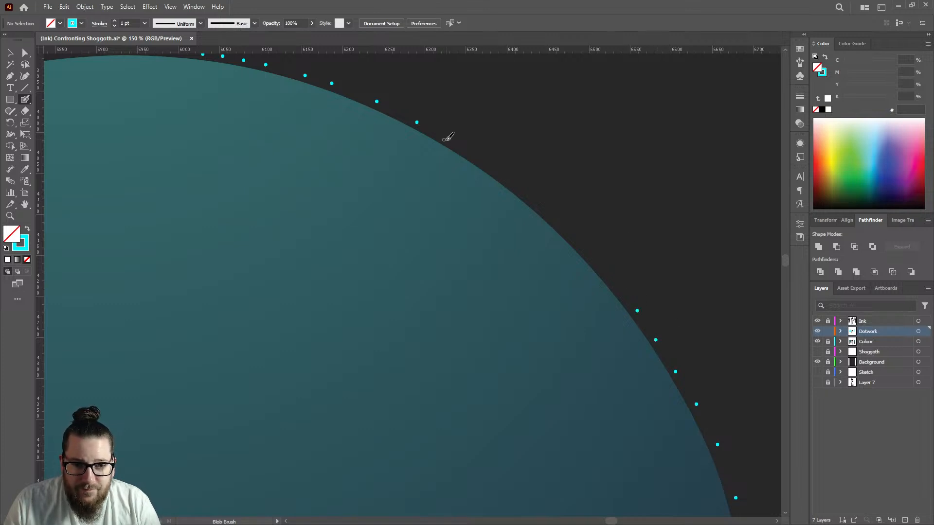
pyautogui.click(452, 141)
pyautogui.click(490, 165)
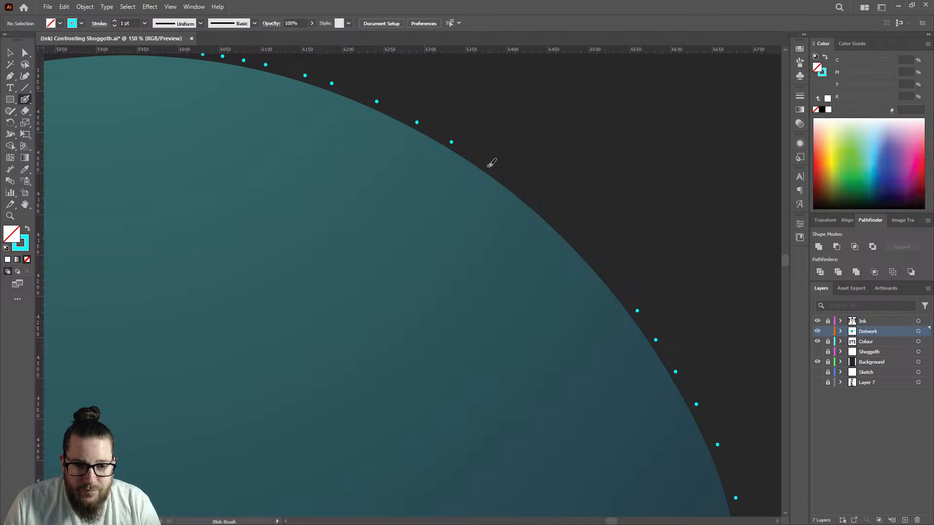
pyautogui.click(534, 197)
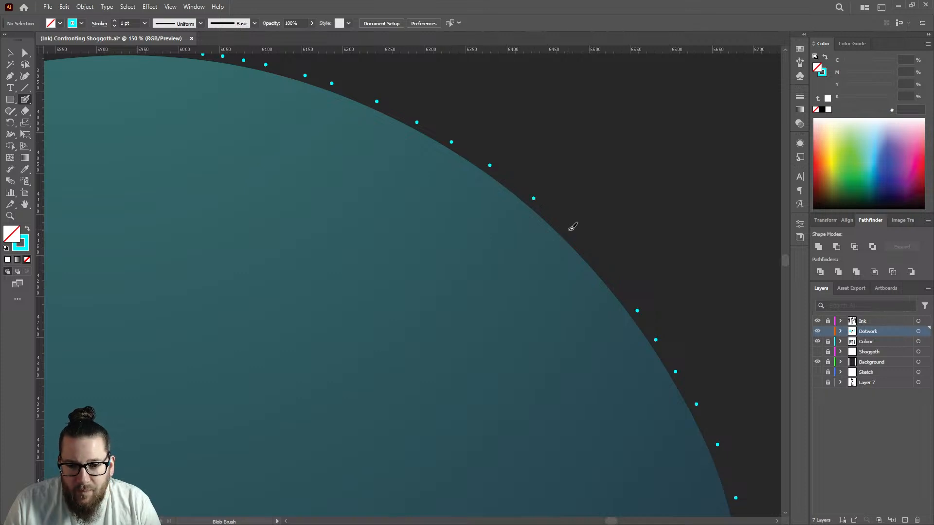
pyautogui.click(570, 229)
pyautogui.click(607, 267)
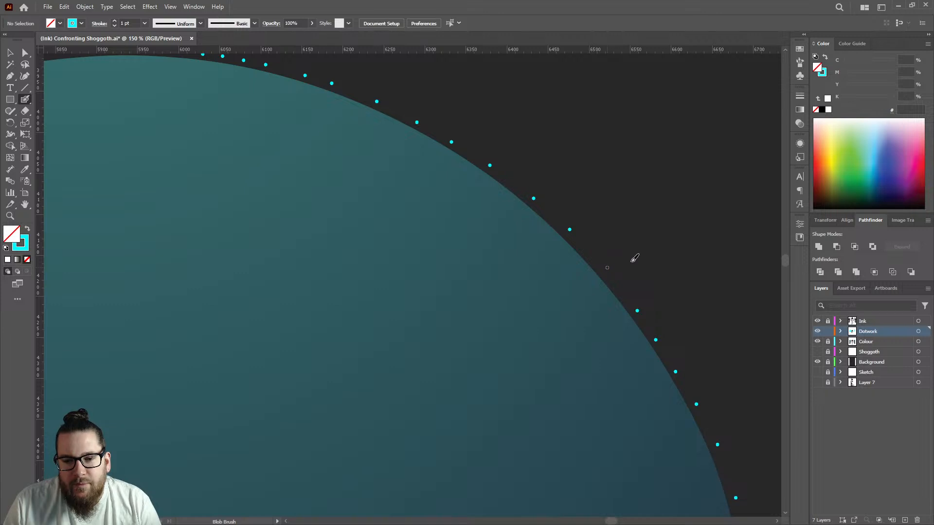
# Step: Save the document after the right half of the dome outline
pyautogui.scroll(-4, 635, 256)
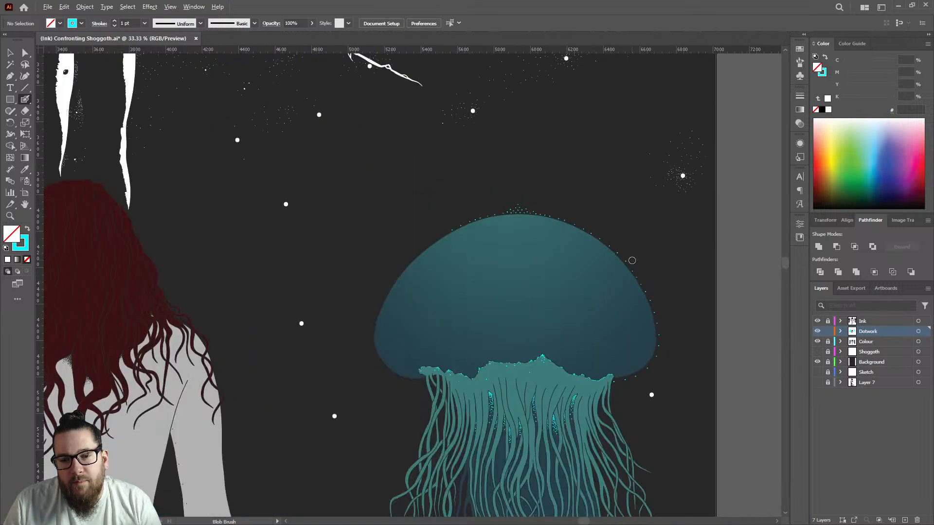
pyautogui.scroll(3, 572, 244)
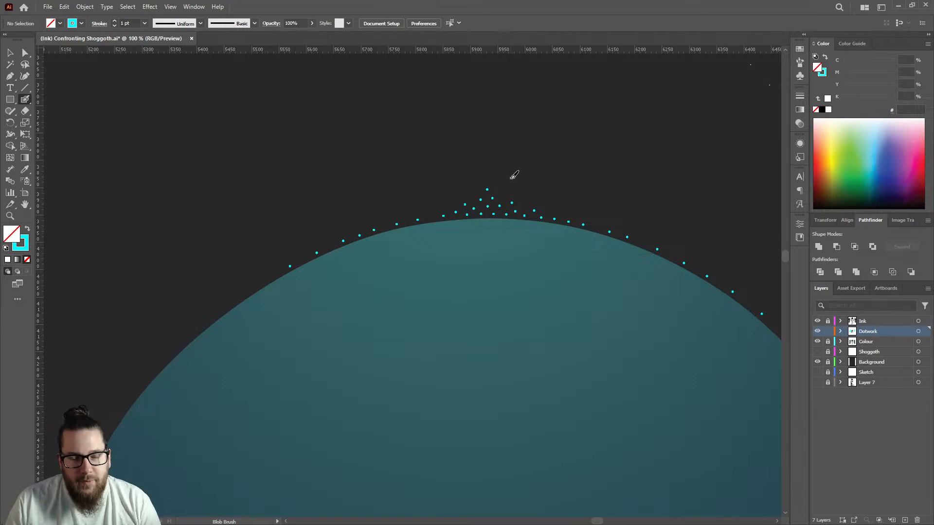
pyautogui.press('ctrl')
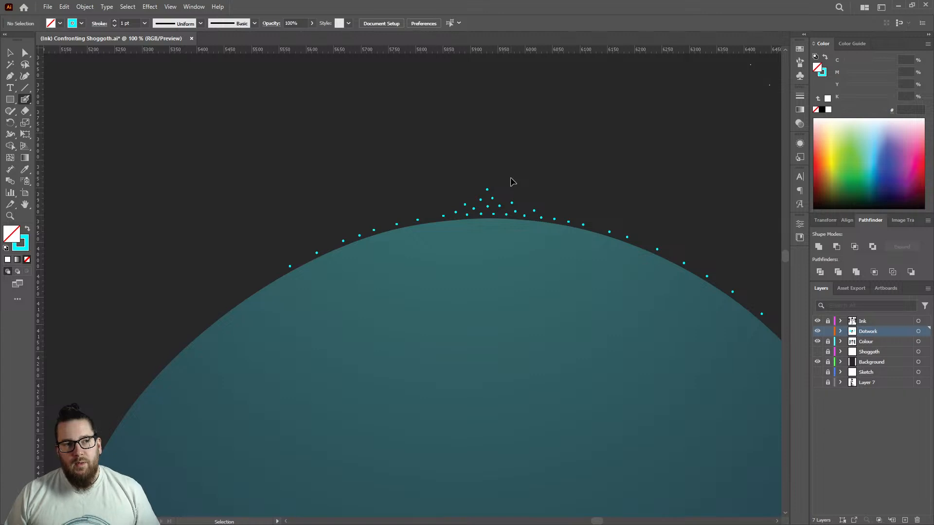
pyautogui.hotkey('ctrl', 's')
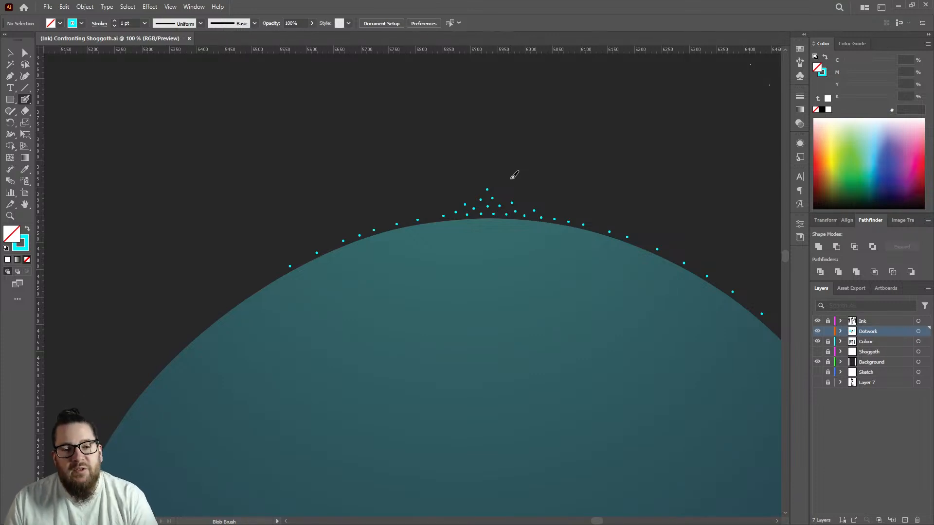
# Step: Fill the gap in the dot row just left of the crown with one cyan dot
pyautogui.scroll(3, 415, 215)
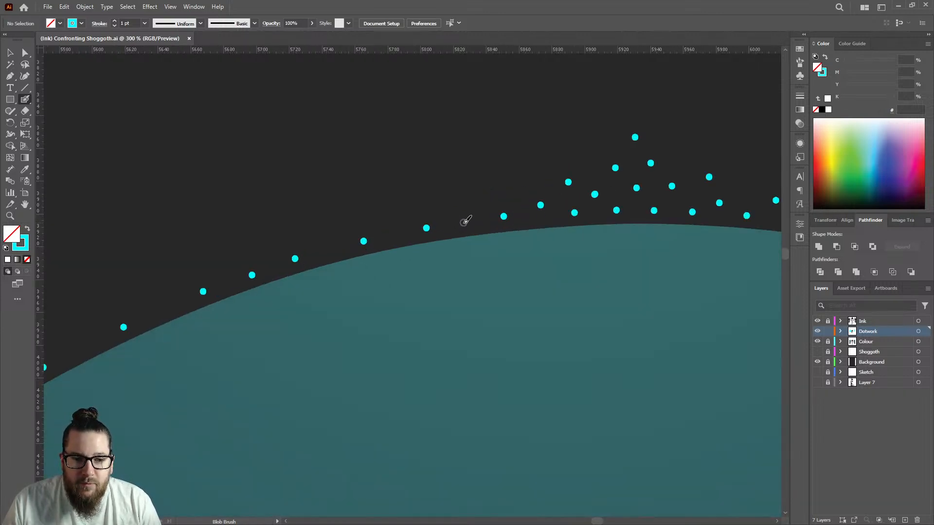
pyautogui.click(466, 222)
pyautogui.scroll(-5, 296, 209)
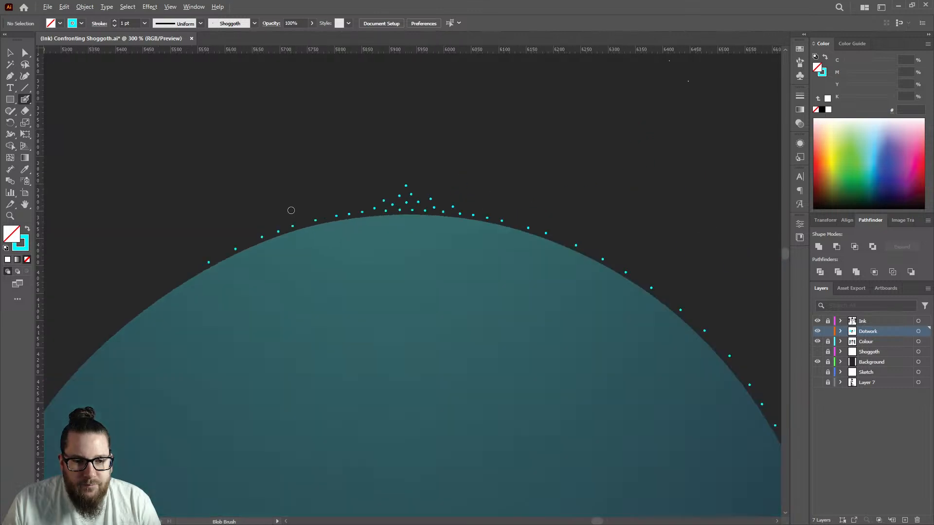
# Step: Fill two gaps in the dot row on the dome's upper left slope with one cyan dot each
pyautogui.scroll(5, 338, 200)
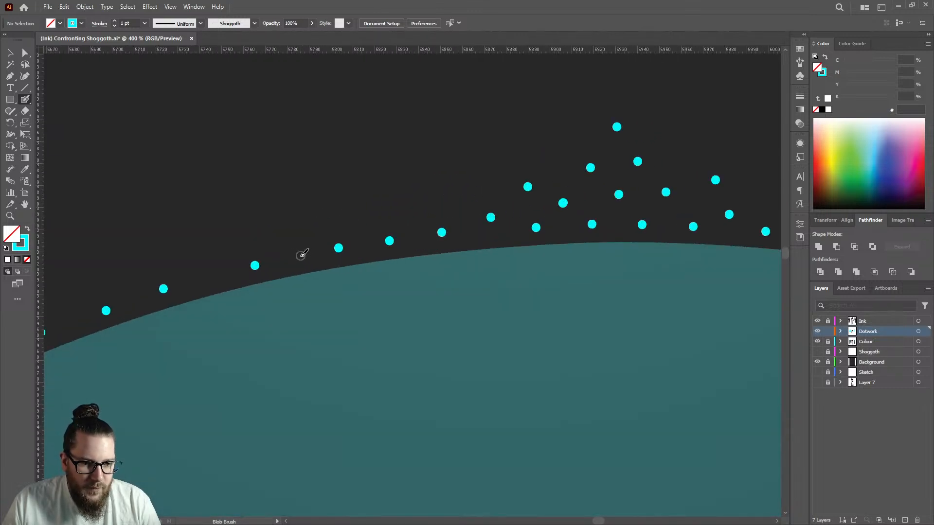
pyautogui.scroll(-5, 228, 200)
pyautogui.scroll(6, 219, 224)
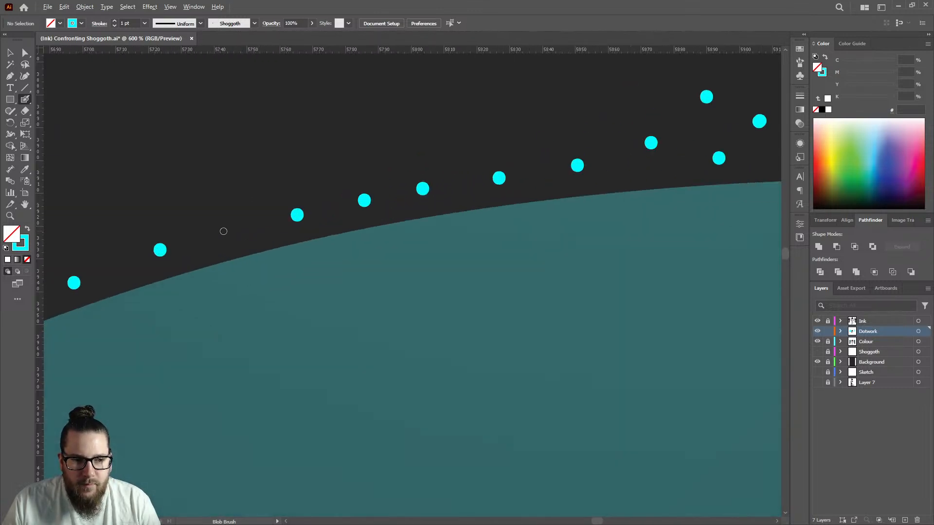
pyautogui.scroll(-5, 236, 226)
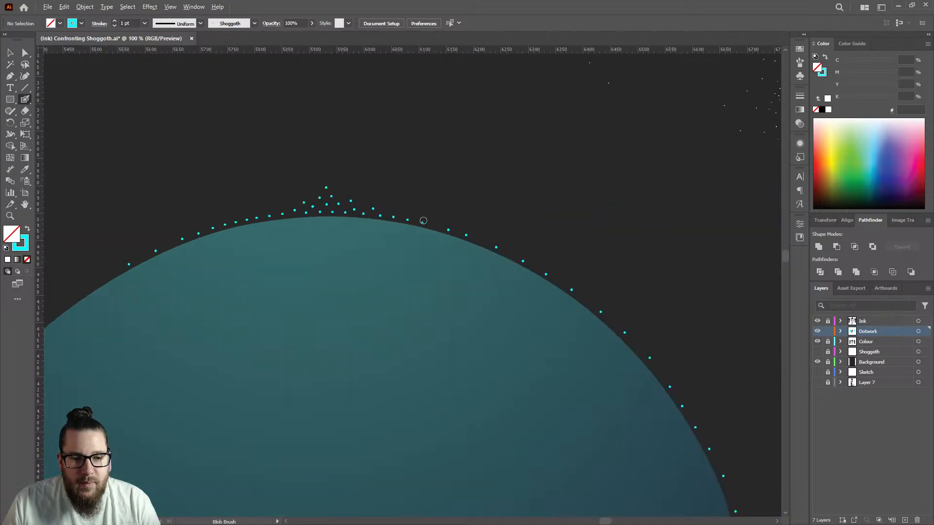
# Step: Fill the gaps in the dot row just right of the crown with three cyan dots along the dome's edge
pyautogui.scroll(5, 421, 220)
pyautogui.click(468, 242)
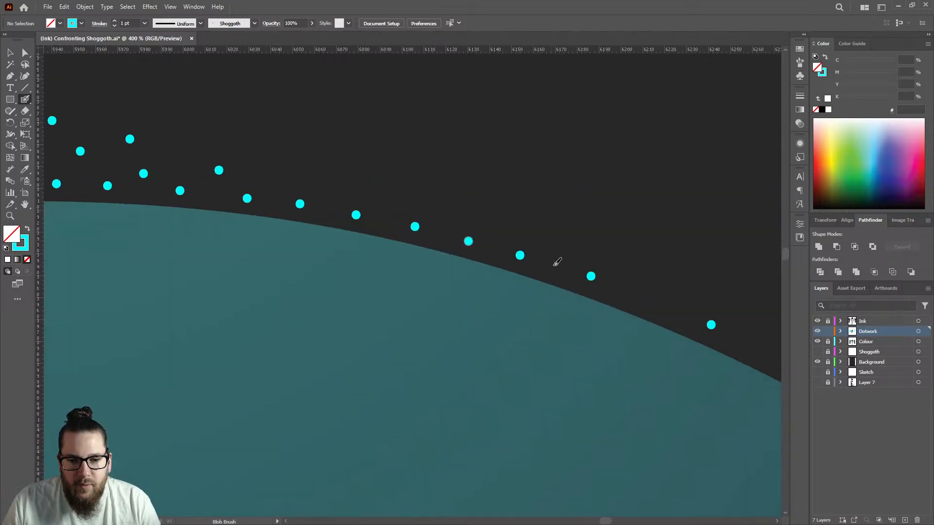
pyautogui.click(652, 301)
pyautogui.scroll(-5, 559, 249)
pyautogui.scroll(5, 555, 253)
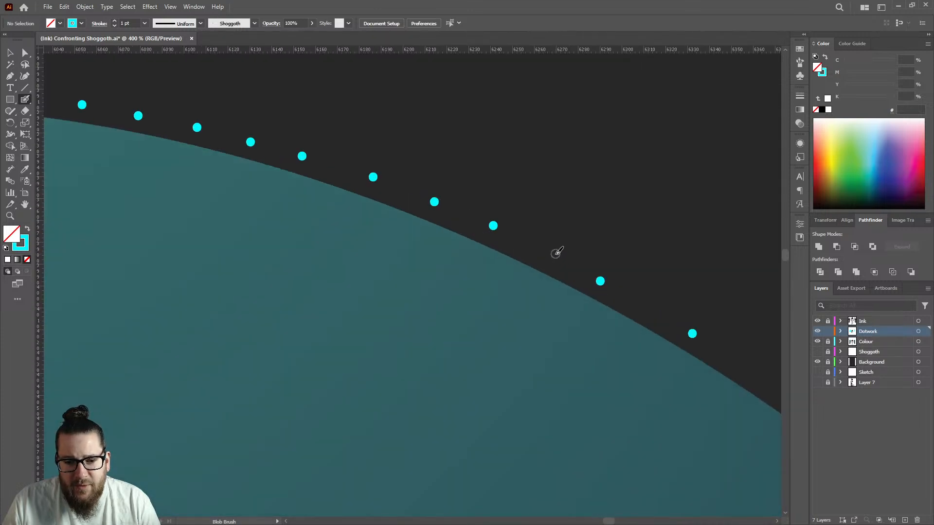
# Step: Even out the dot row farther down the dome's upper right slope with three cyan dots between the existing ones
pyautogui.scroll(-5, 550, 170)
pyautogui.scroll(5, 572, 219)
pyautogui.click(560, 209)
pyautogui.click(666, 288)
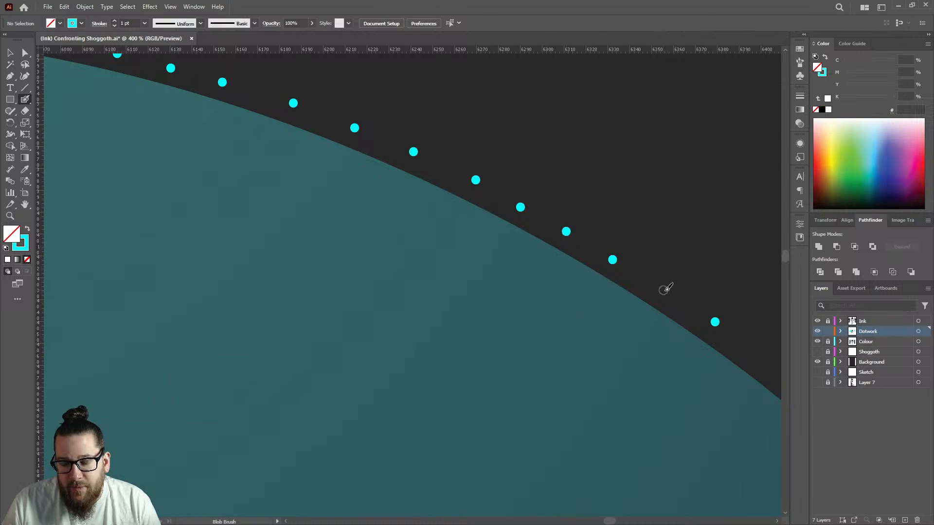
pyautogui.scroll(-5, 667, 288)
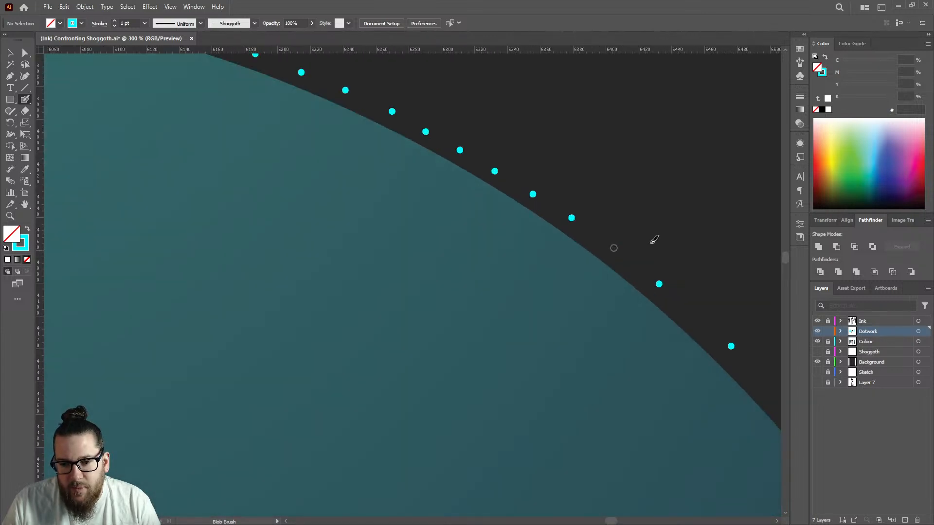
pyautogui.scroll(-2, 617, 246)
# Step: Add two cyan dots in the wider gaps at the lower end of the dot row on the dome's left slope
pyautogui.scroll(8, 403, 210)
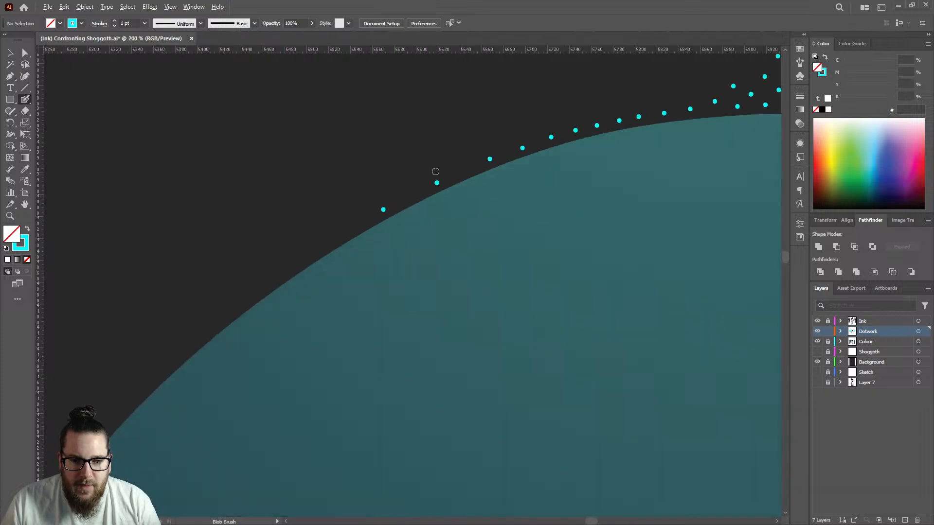
pyautogui.click(513, 167)
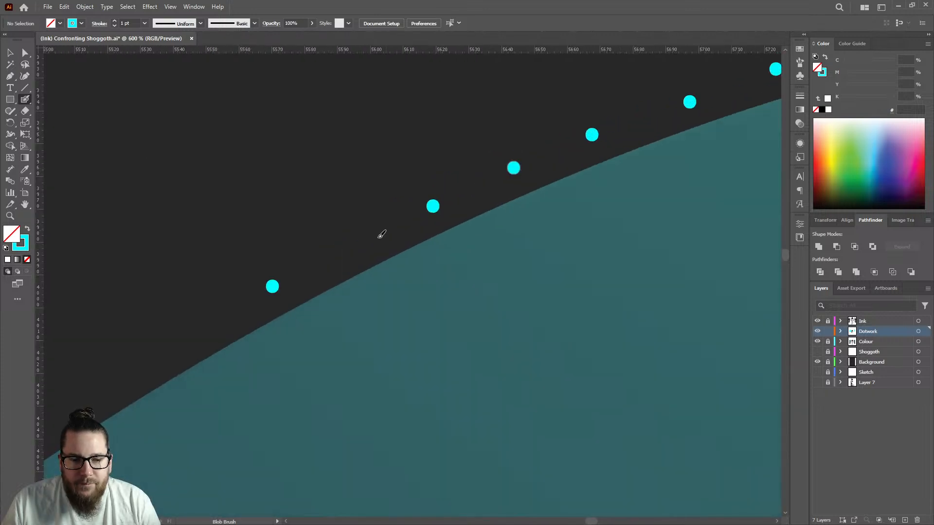
pyautogui.click(355, 243)
pyautogui.scroll(-2, 500, 193)
pyautogui.scroll(-2, 500, 194)
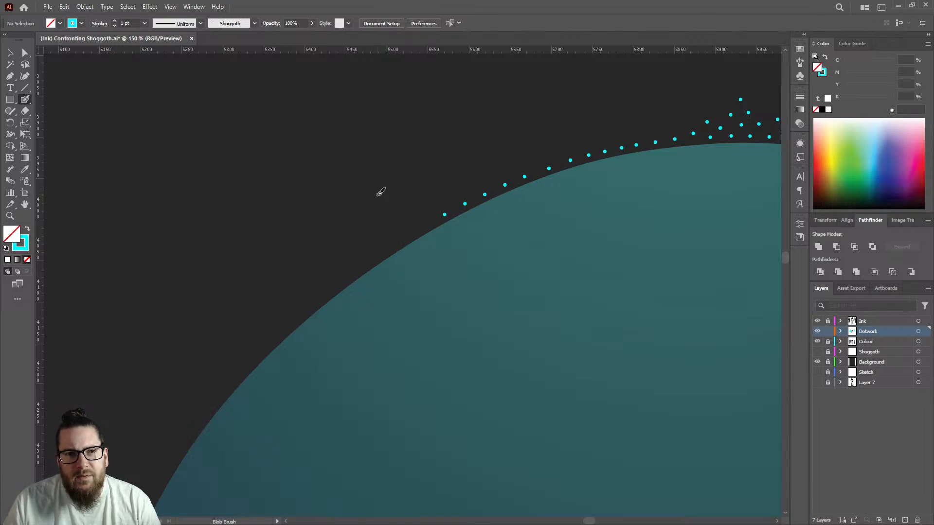
pyautogui.scroll(-2, 273, 234)
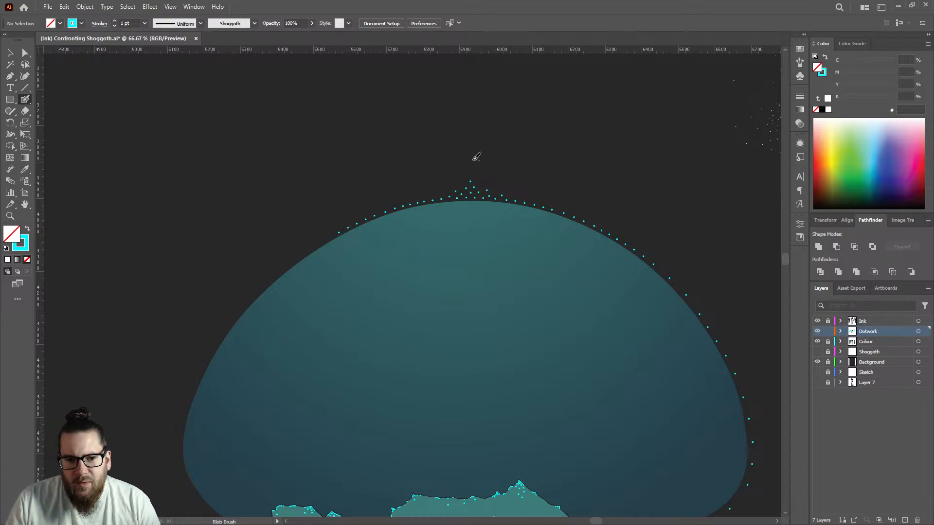
# Step: Raise the crown's peak with five cyan dots: one at the tip and two stepping down each side
pyautogui.scroll(4, 475, 156)
pyautogui.click(512, 235)
pyautogui.click(423, 241)
pyautogui.click(443, 216)
pyautogui.click(492, 209)
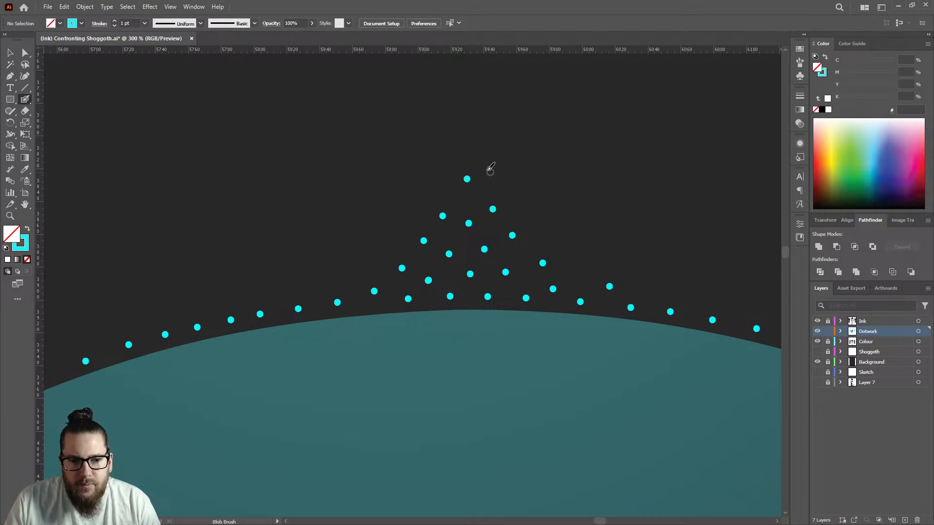
# Step: Widen and heighten the crown with eight more scattered cyan dots: one above the tip and the rest along both flanks
pyautogui.scroll(-4, 568, 209)
pyautogui.scroll(-6, 568, 210)
pyautogui.scroll(7, 566, 189)
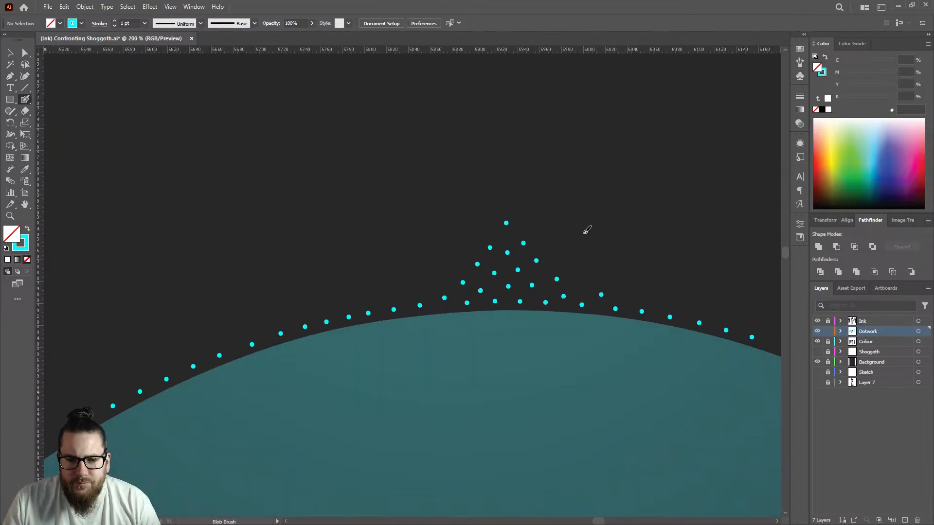
pyautogui.click(570, 254)
pyautogui.click(457, 252)
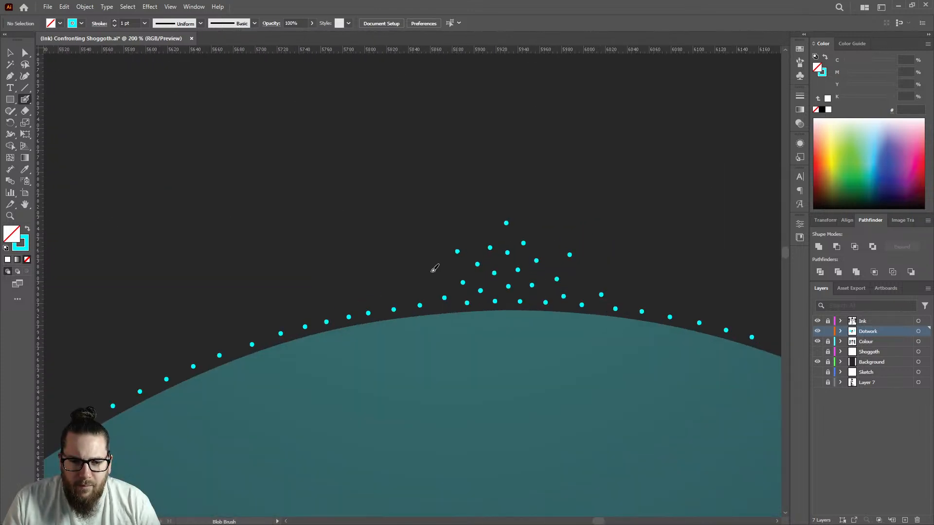
pyautogui.click(585, 284)
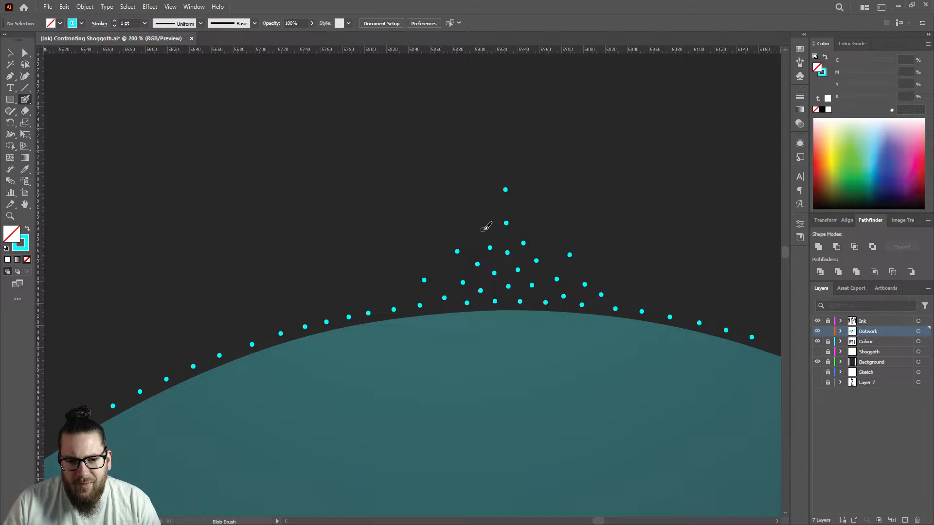
pyautogui.scroll(-3, 519, 149)
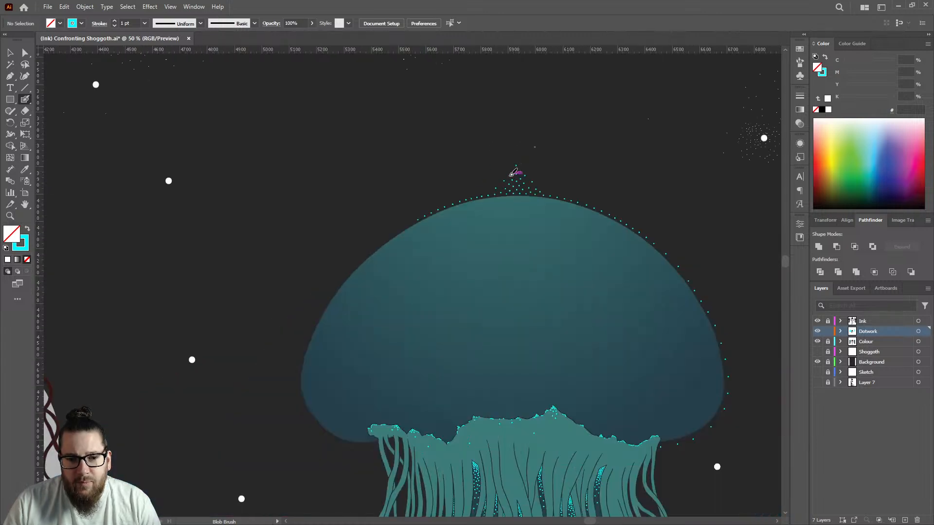
pyautogui.scroll(3, 519, 170)
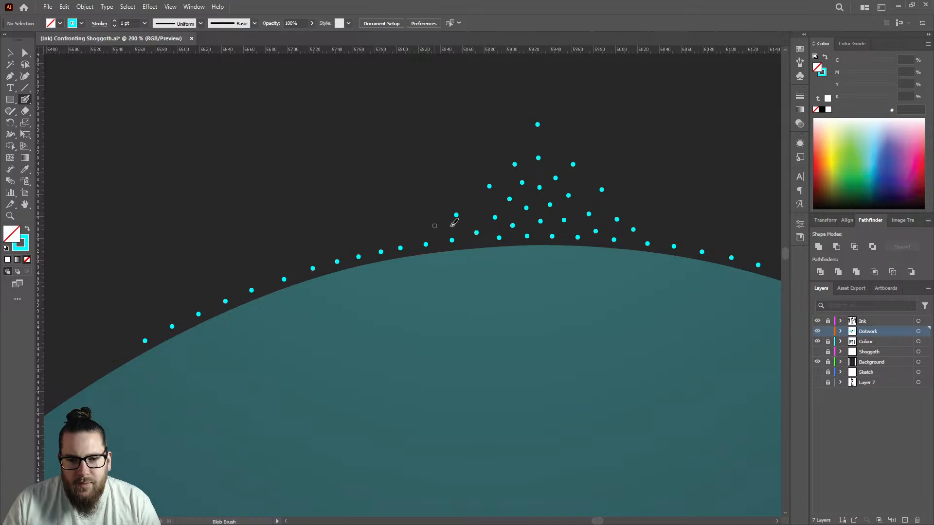
pyautogui.click(434, 226)
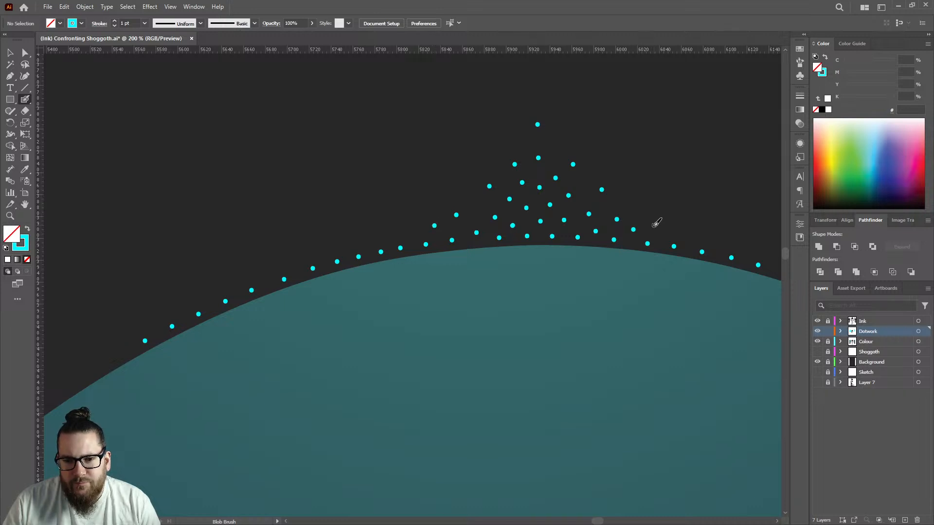
# Step: Examine the left Shoggoth's crown and dome dotwork and compare it with the right one
pyautogui.scroll(-2, 372, 156)
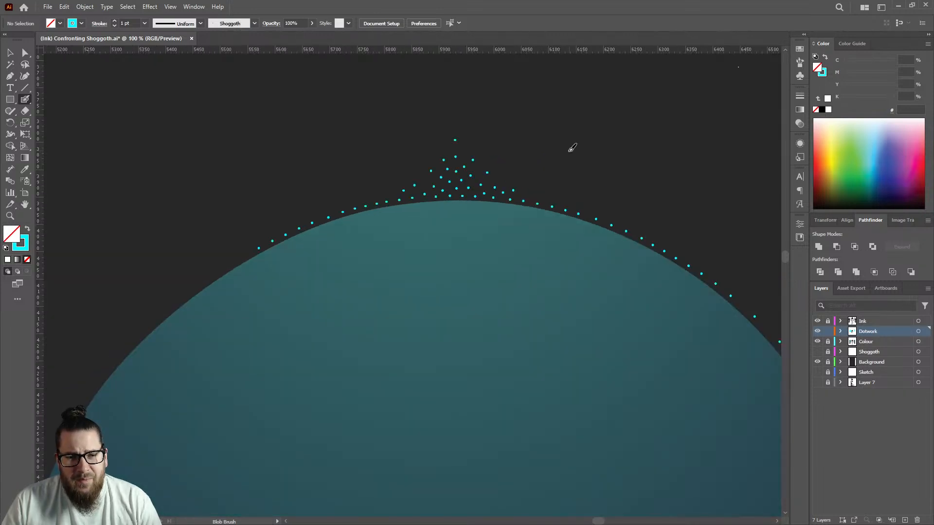
pyautogui.scroll(-5, 561, 149)
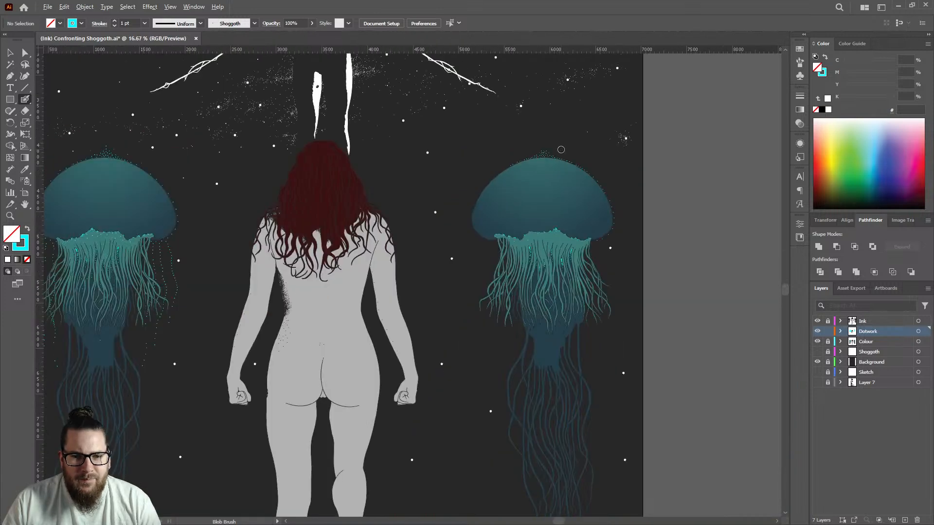
pyautogui.scroll(6, 119, 171)
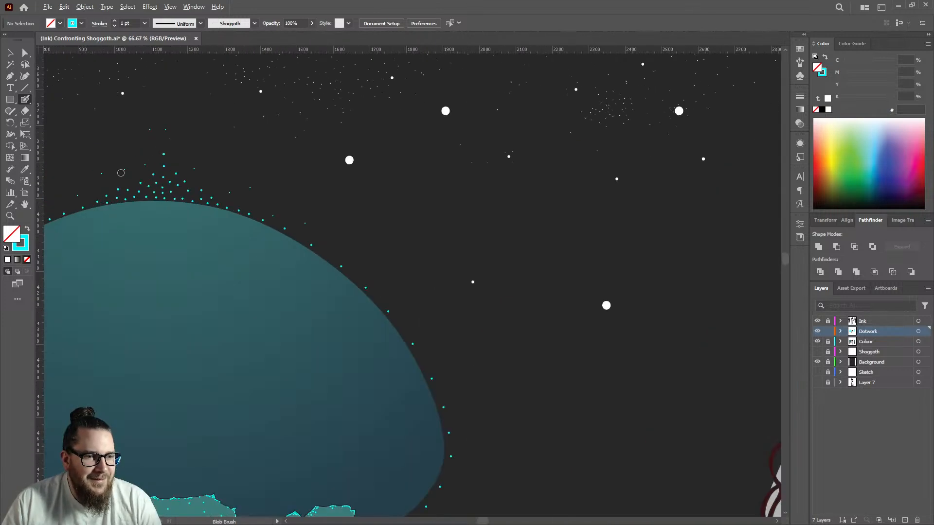
pyautogui.scroll(-3, 386, 189)
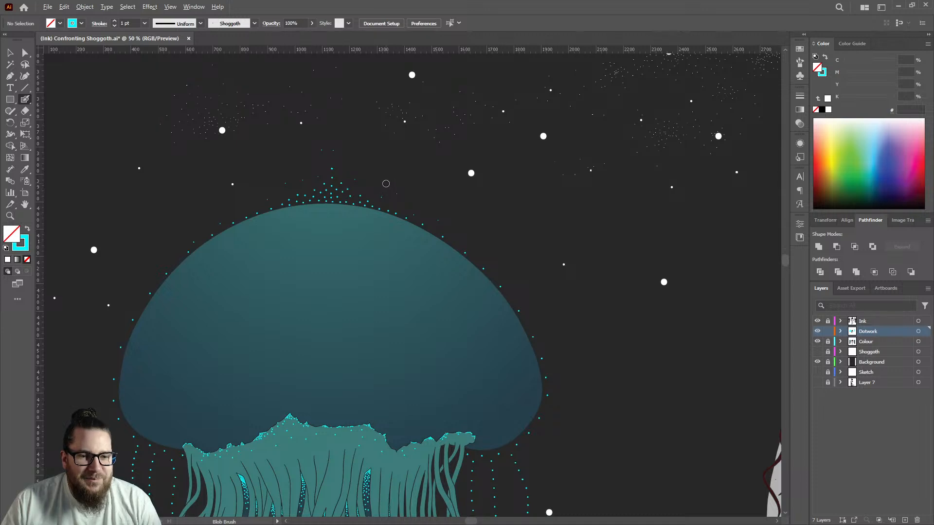
pyautogui.scroll(3, 308, 184)
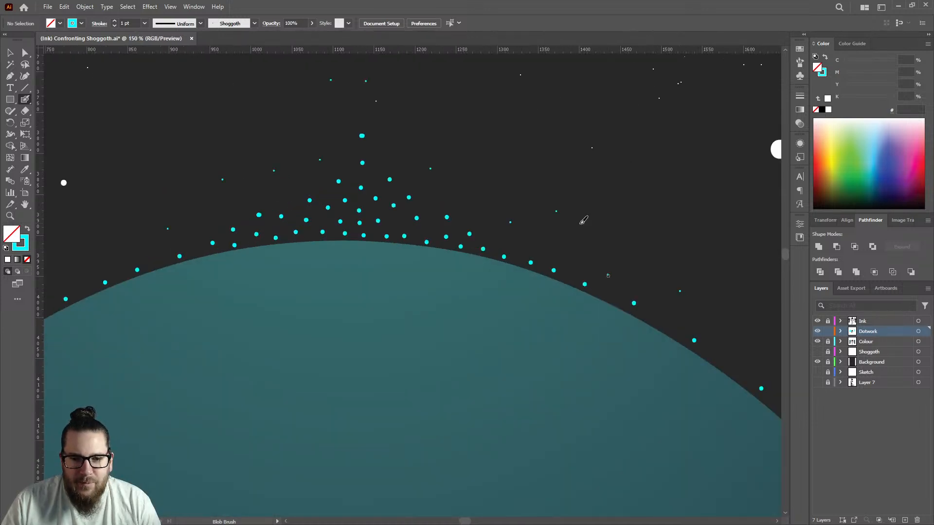
pyautogui.scroll(-5, 324, 162)
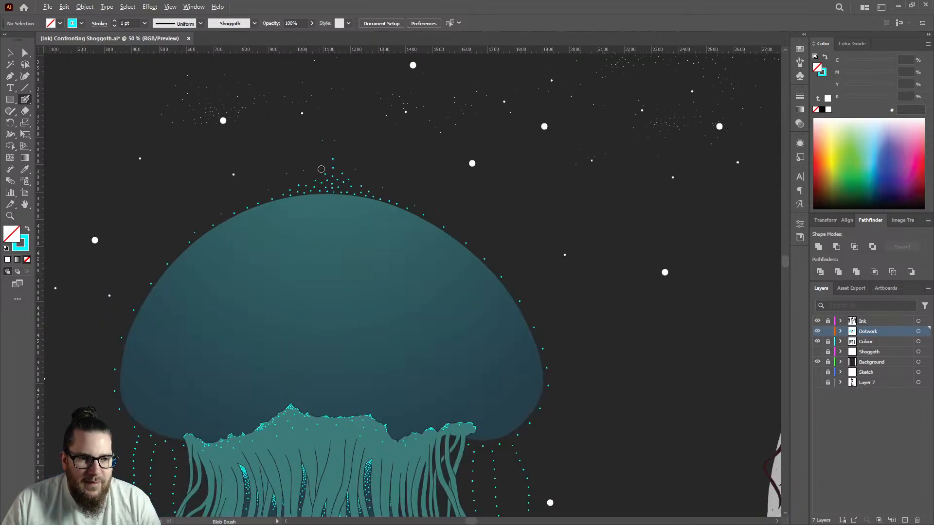
pyautogui.scroll(2, 311, 160)
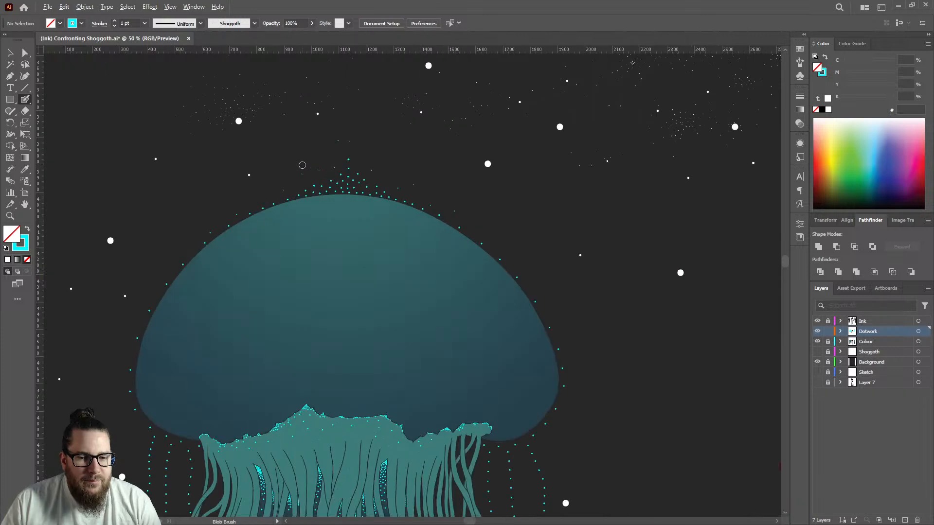
pyautogui.scroll(-5, 302, 165)
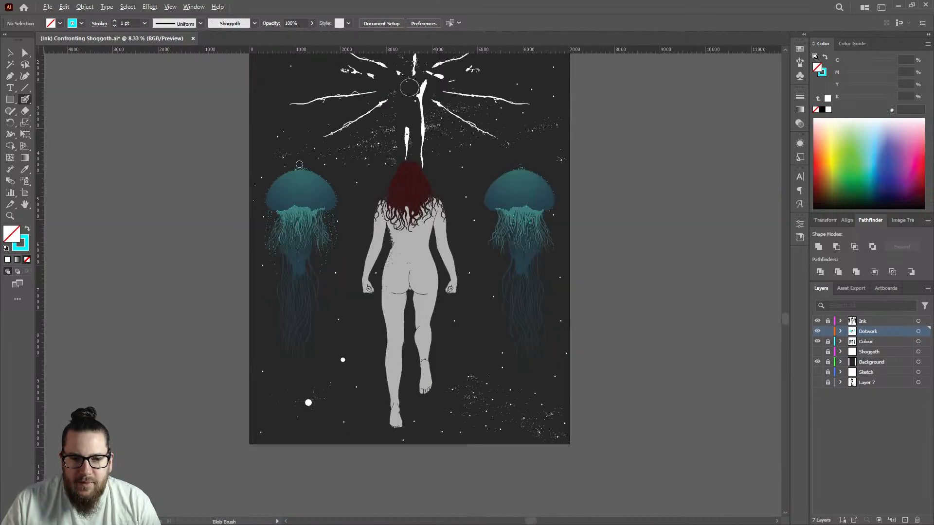
pyautogui.scroll(6, 527, 168)
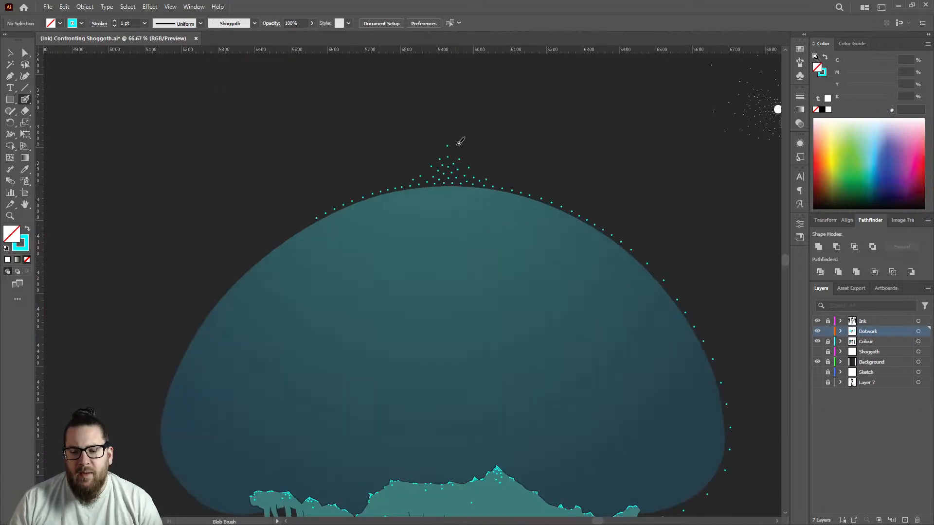
pyautogui.click(455, 150)
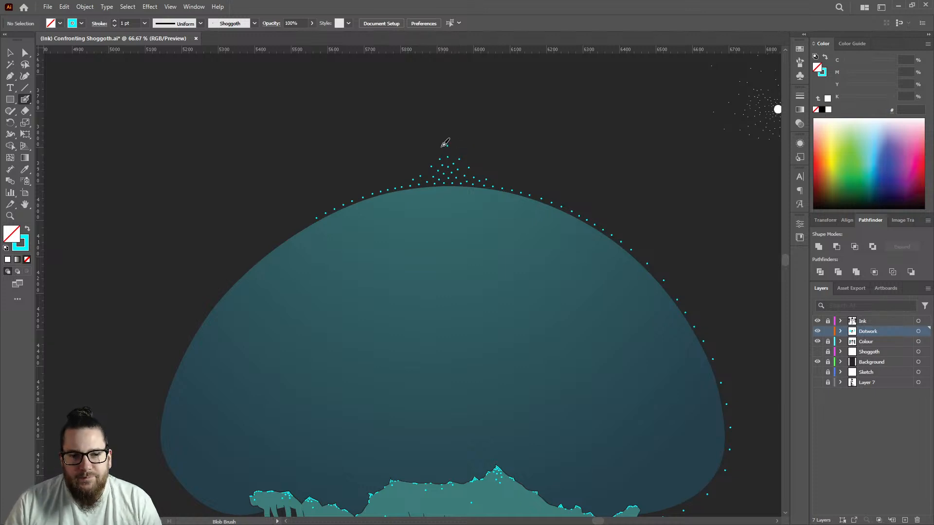
pyautogui.scroll(3, 281, 229)
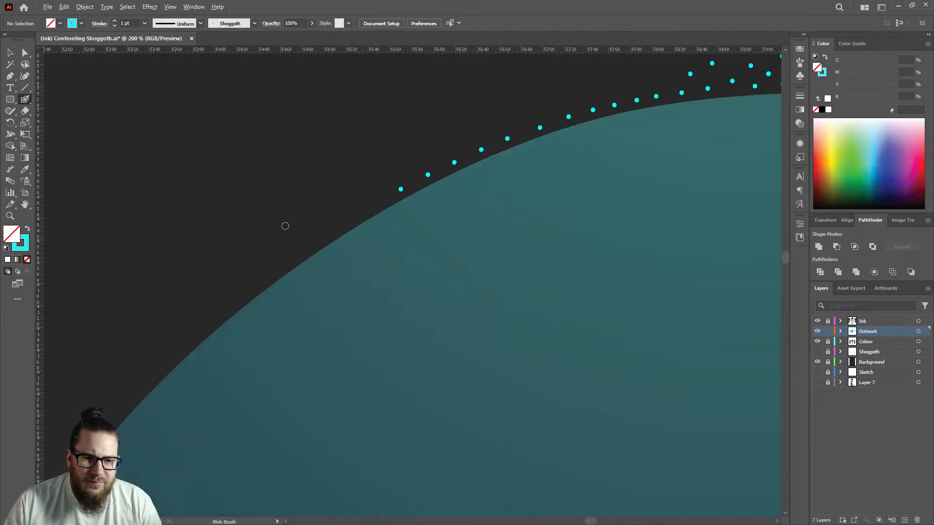
pyautogui.click(375, 206)
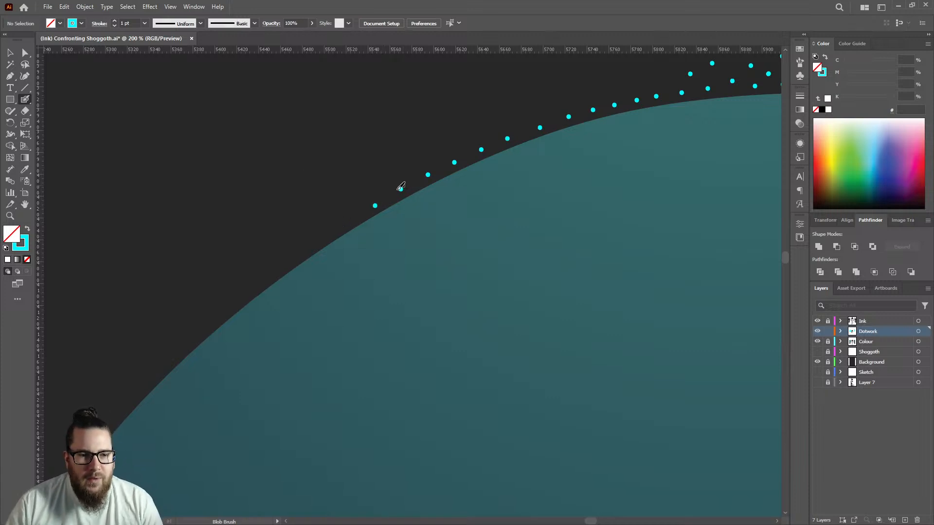
pyautogui.scroll(2, 328, 231)
pyautogui.hotkey('ctrl', 'z')
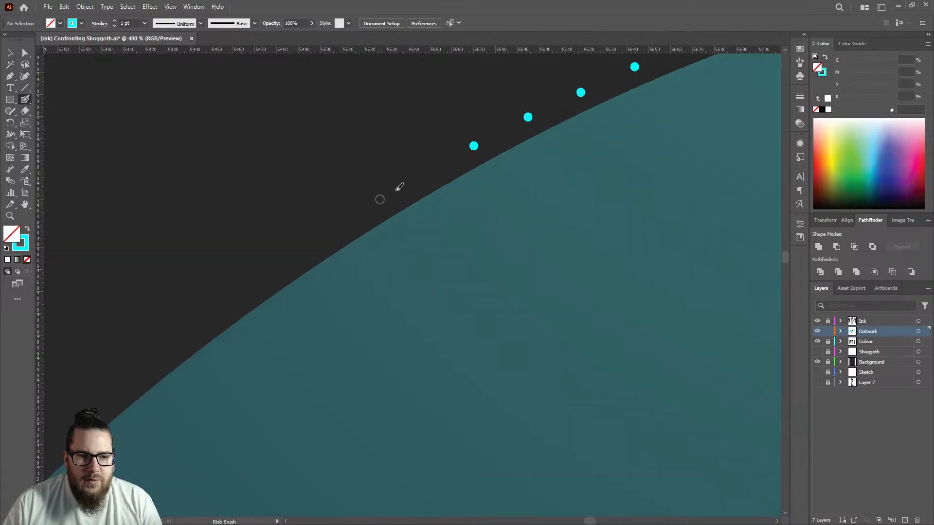
# Step: Extend the dot outline down the dome's left slope with four evenly spaced cyan dots
pyautogui.click(418, 178)
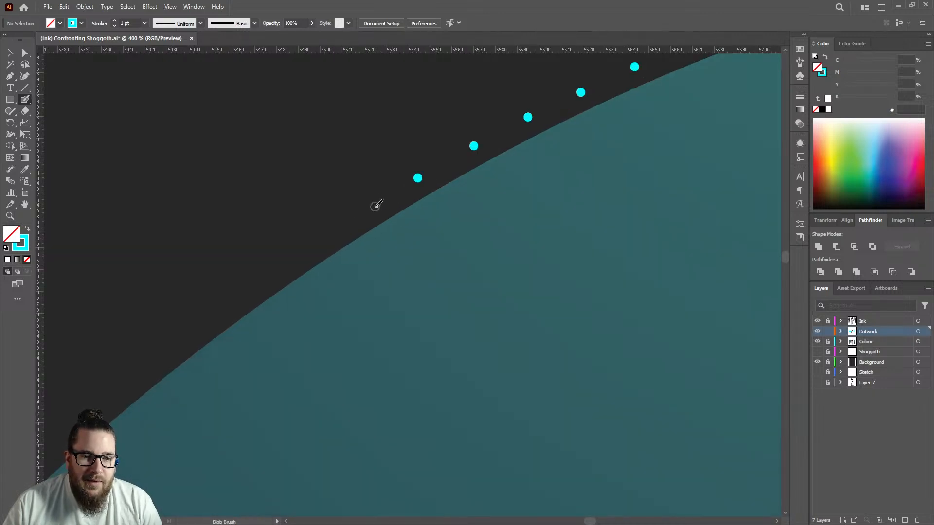
pyautogui.click(372, 205)
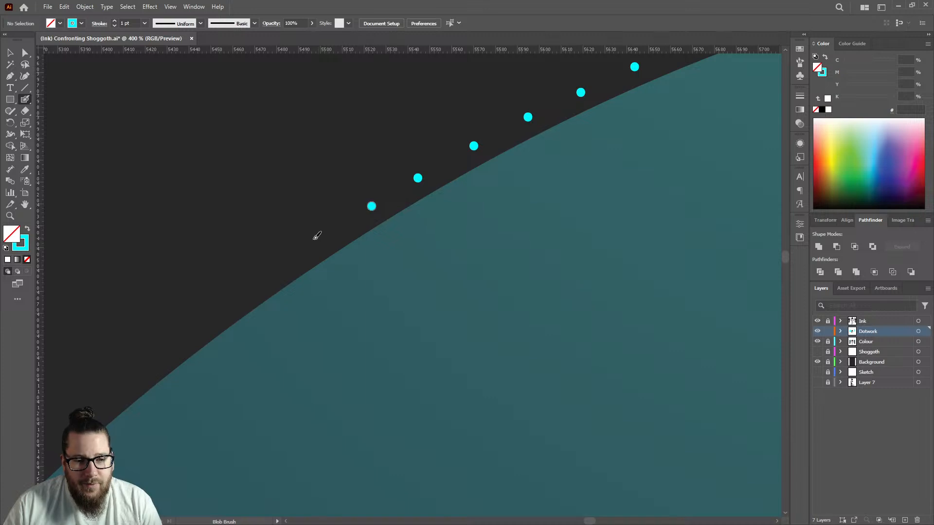
pyautogui.click(319, 241)
pyautogui.click(267, 271)
pyautogui.scroll(-4, 481, 207)
pyautogui.scroll(-2, 454, 204)
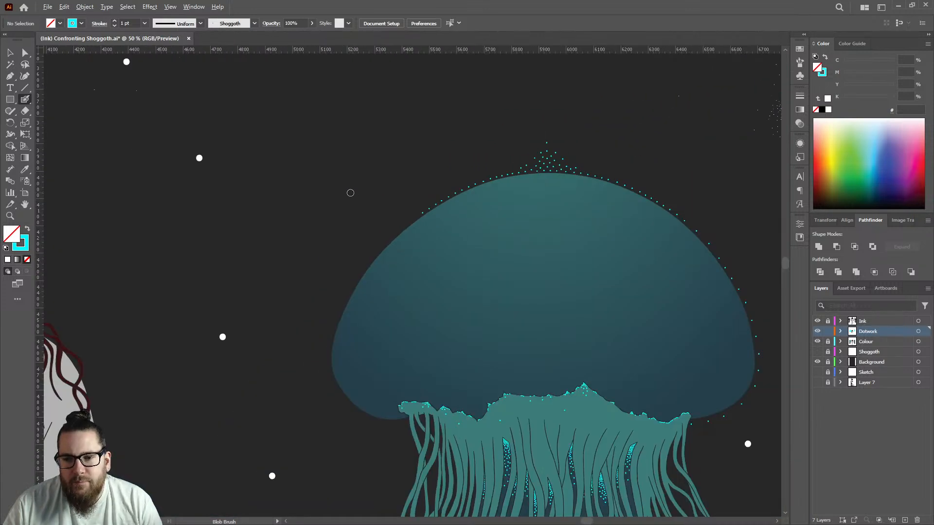
pyautogui.scroll(1, 375, 433)
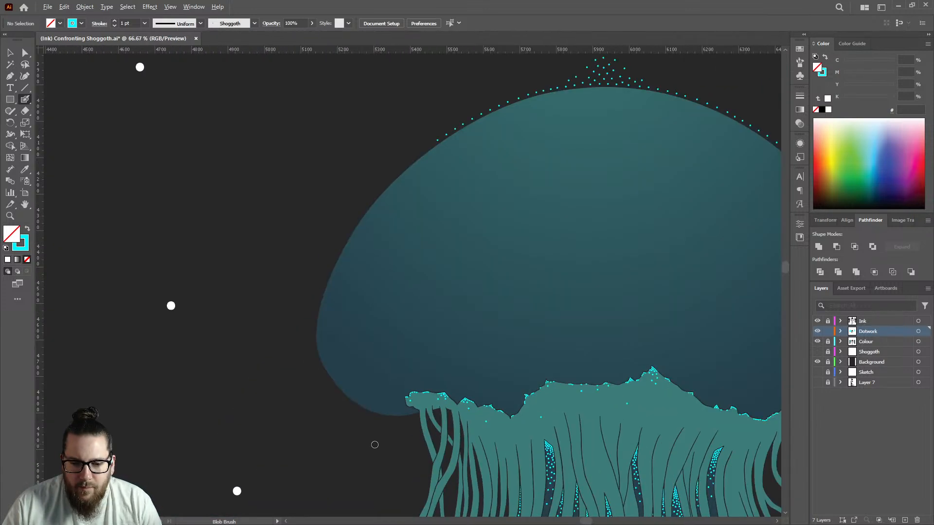
# Step: Examine the right Shoggoth's bare left rim and compare its dot outline with the left Shoggoth's
pyautogui.scroll(-3, 375, 444)
pyautogui.scroll(2, 471, 465)
pyautogui.scroll(6, 248, 426)
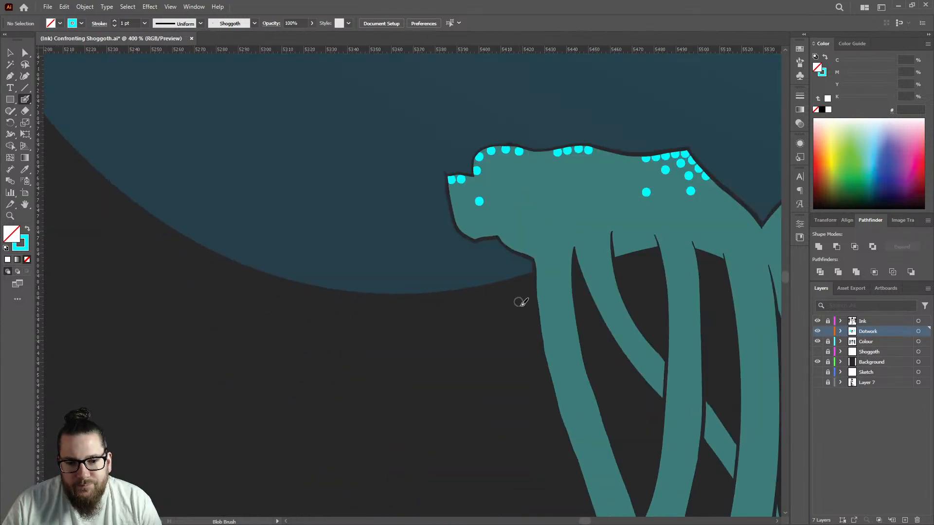
pyautogui.scroll(-7, 469, 294)
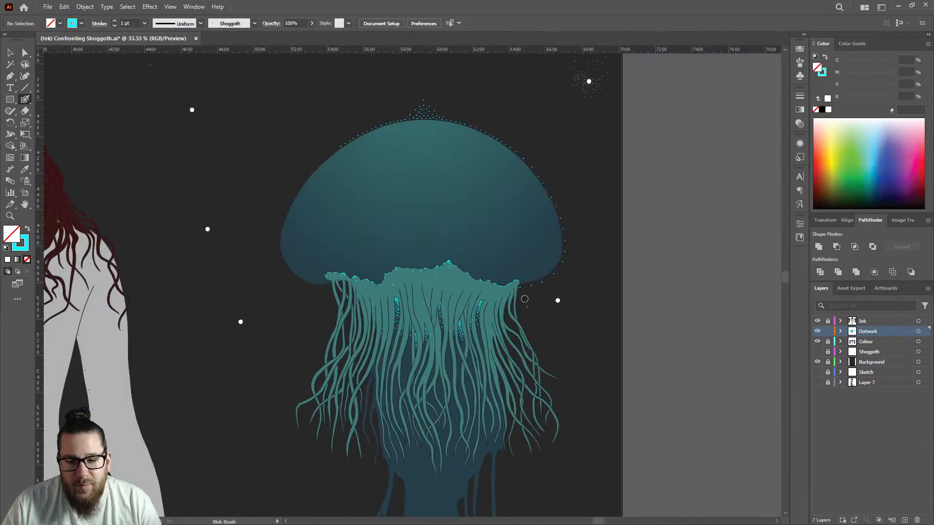
pyautogui.scroll(3, 538, 291)
pyautogui.scroll(-3, 655, 281)
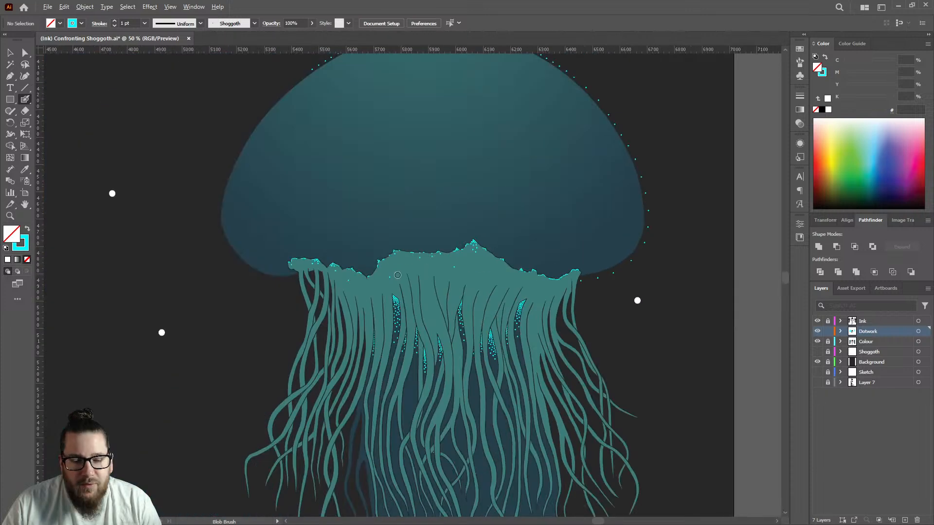
pyautogui.scroll(1, 240, 286)
pyautogui.scroll(-2, 241, 286)
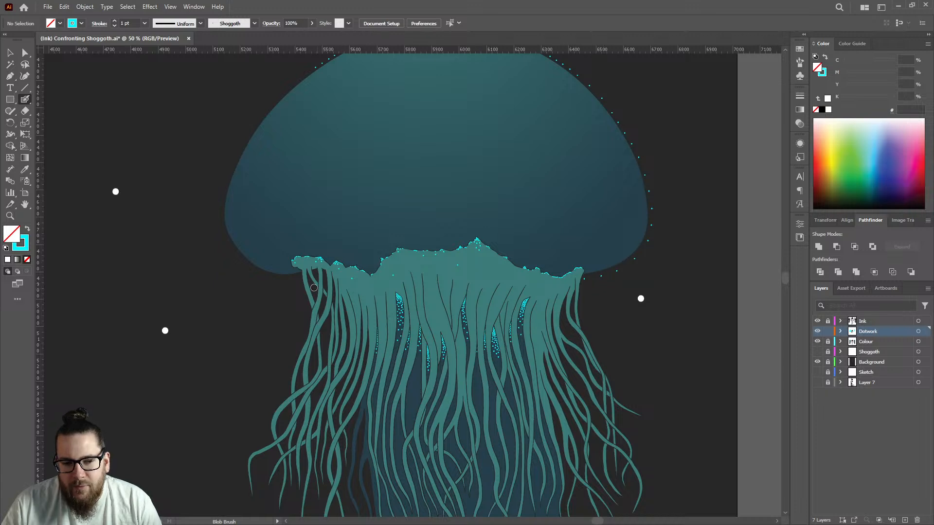
pyautogui.scroll(6, 388, 266)
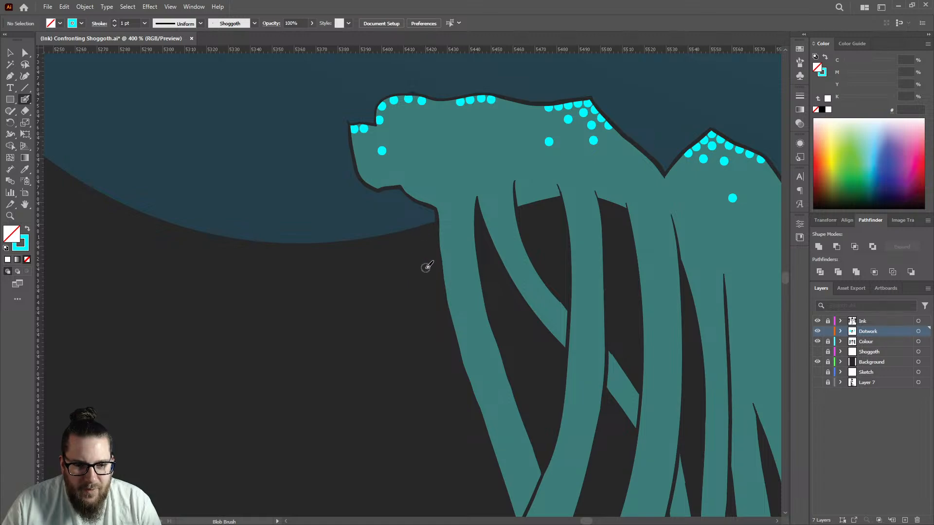
pyautogui.scroll(-8, 427, 267)
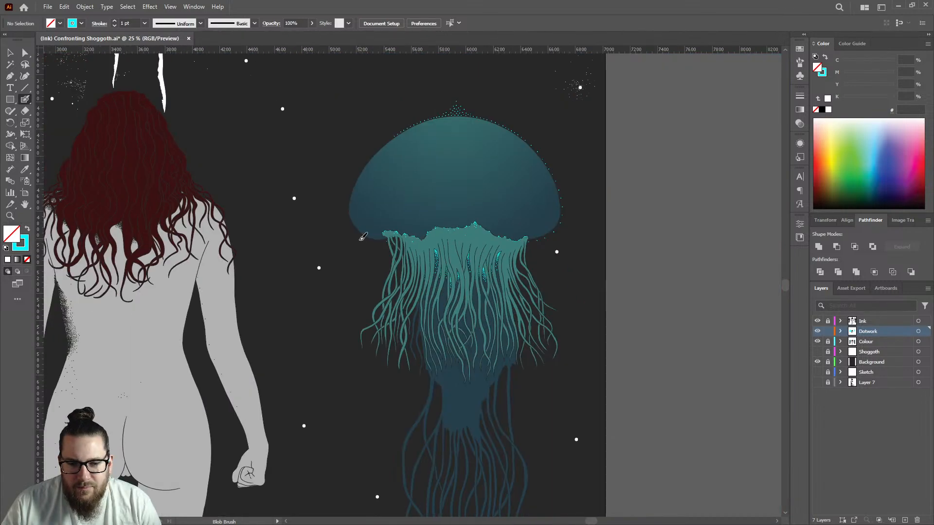
pyautogui.scroll(5, 363, 234)
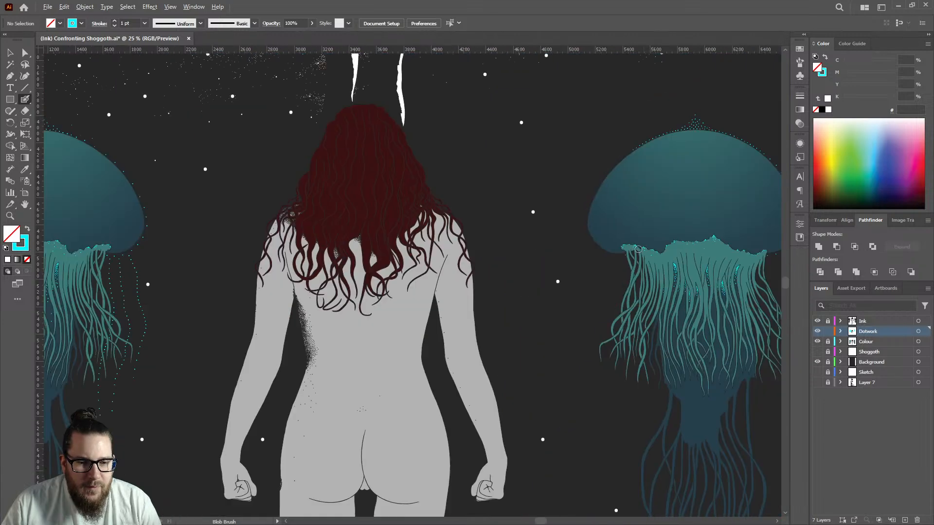
pyautogui.scroll(4, 120, 249)
pyautogui.scroll(-4, 120, 250)
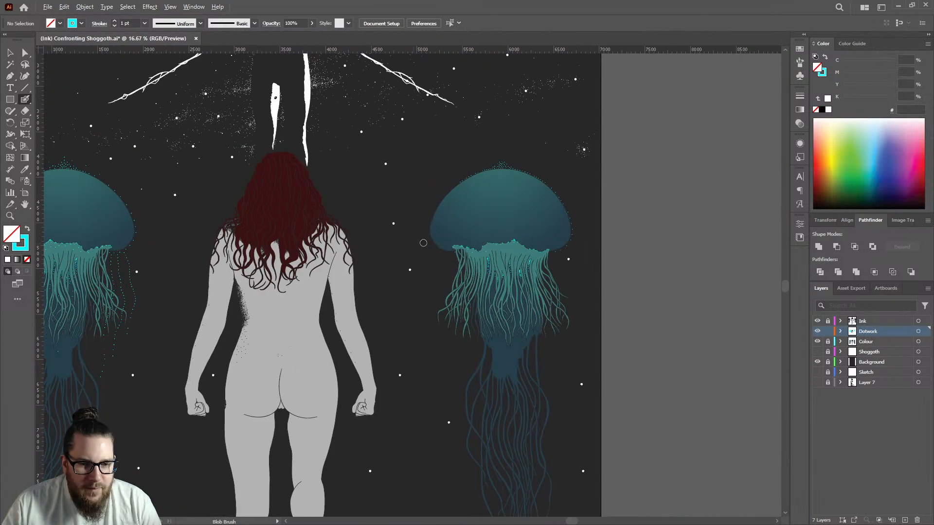
# Step: Outline the underside of the right Shoggoth's dome with five spaced cyan dots, from the leftmost tentacle around the lower-left curve
pyautogui.scroll(2, 456, 242)
pyautogui.scroll(4, 437, 271)
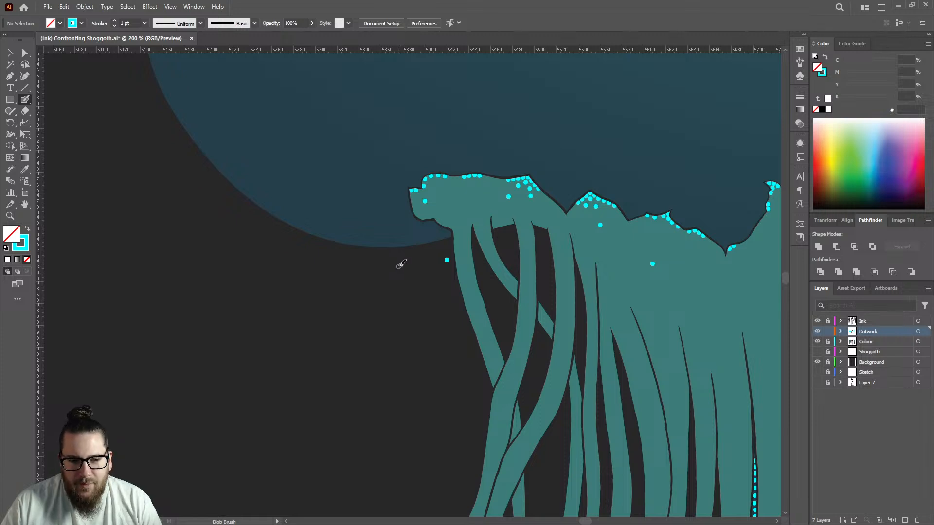
pyautogui.click(398, 265)
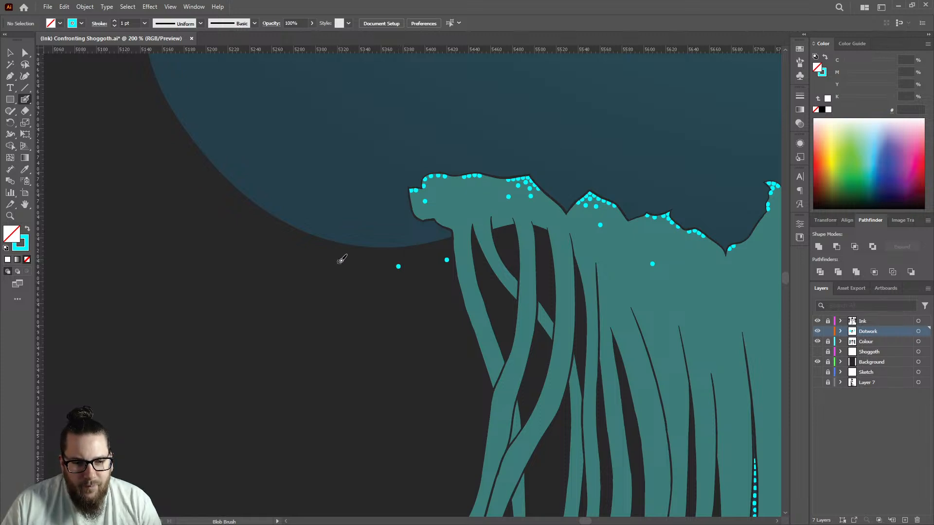
pyautogui.click(339, 263)
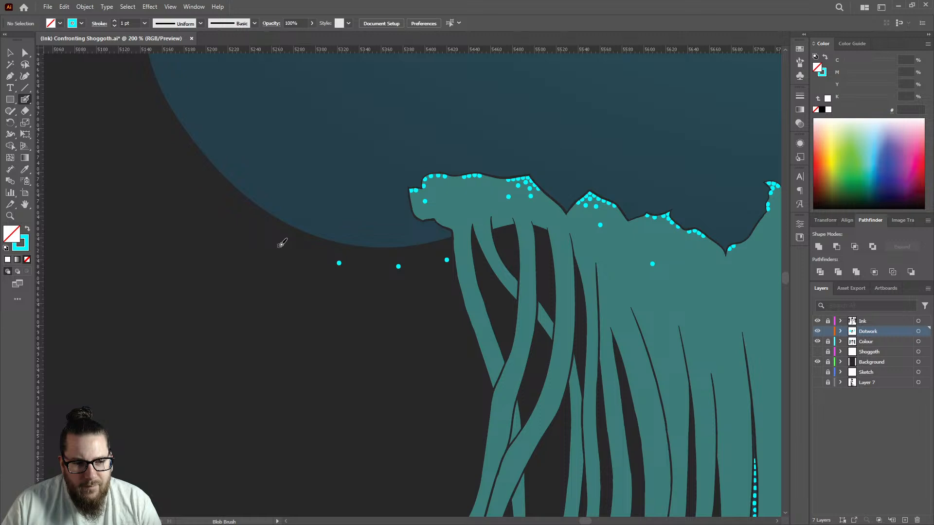
pyautogui.click(278, 246)
pyautogui.click(227, 208)
# Step: Continue the dot outline up around the dome's lower-left bulge with four cyan dots, ending at its widest point
pyautogui.hotkey('ctrl', '-')
pyautogui.hotkey('ctrl', '-')
pyautogui.hotkey('ctrl', '-')
pyautogui.hotkey('ctrl', '-')
pyautogui.hotkey('ctrl', '-')
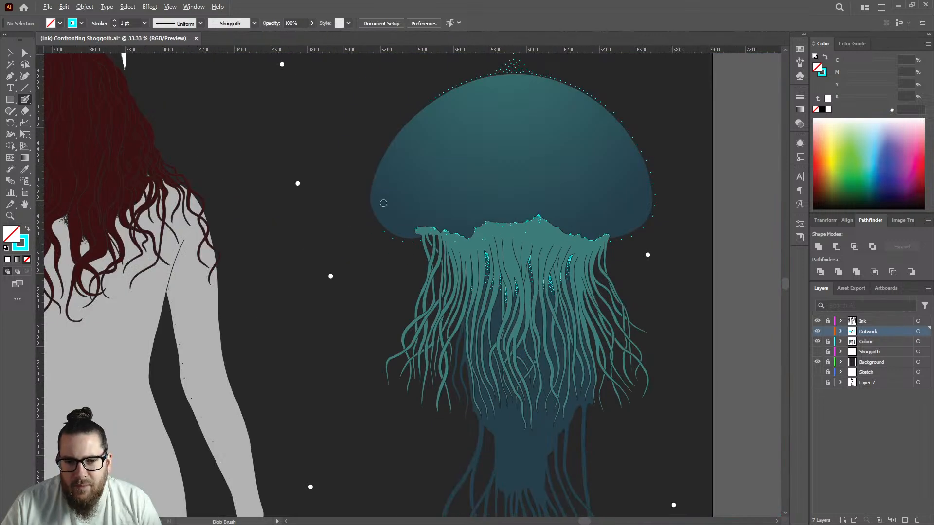
pyautogui.scroll(4, 379, 205)
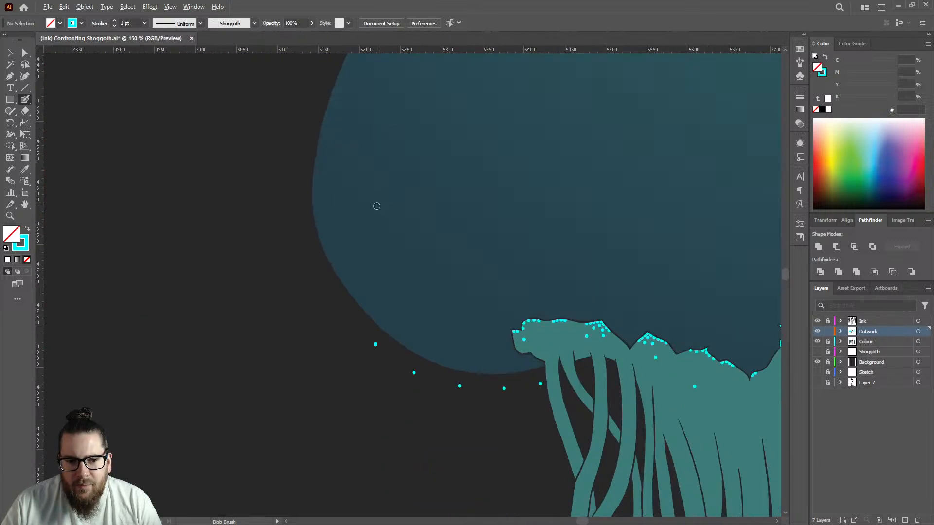
pyautogui.click(340, 303)
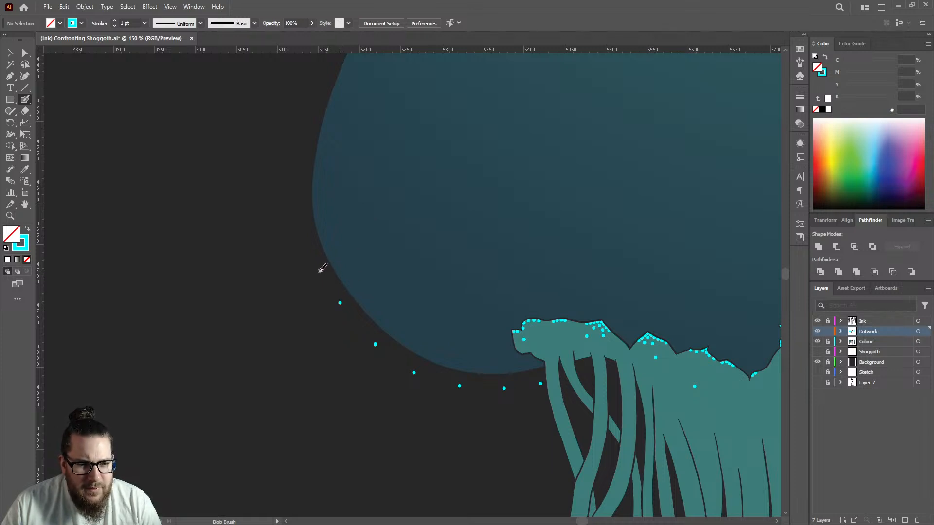
pyautogui.click(318, 269)
pyautogui.click(301, 232)
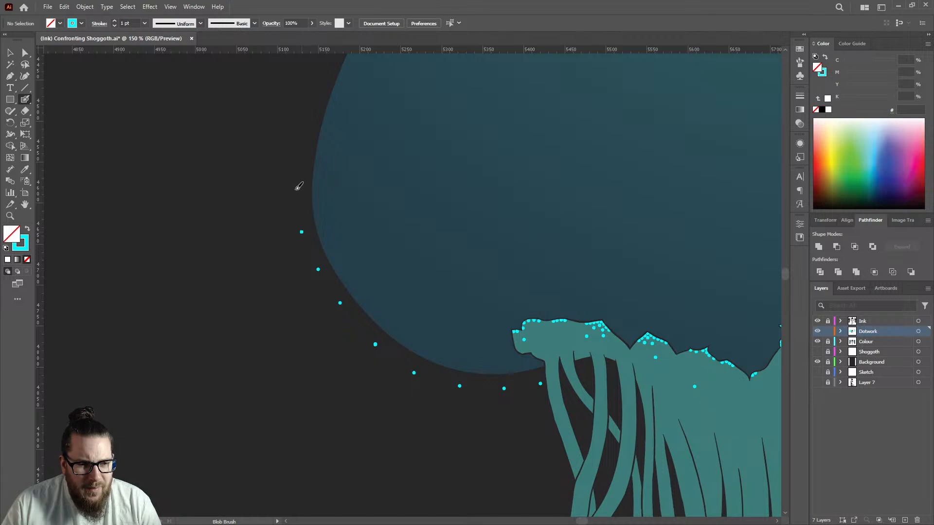
pyautogui.click(300, 184)
# Step: Carry the outline up the dome's left flank with four more cyan dots above the widest point
pyautogui.scroll(3, 302, 181)
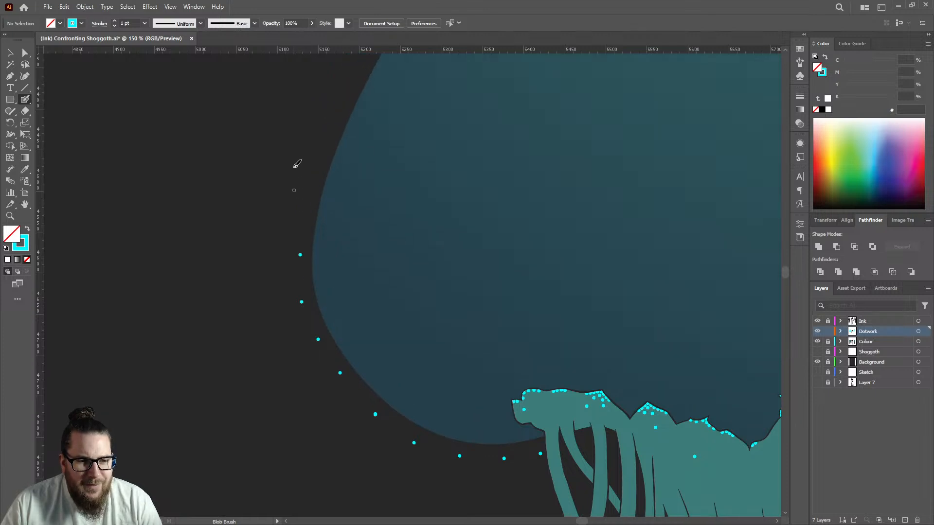
pyautogui.click(305, 212)
pyautogui.scroll(3, 306, 214)
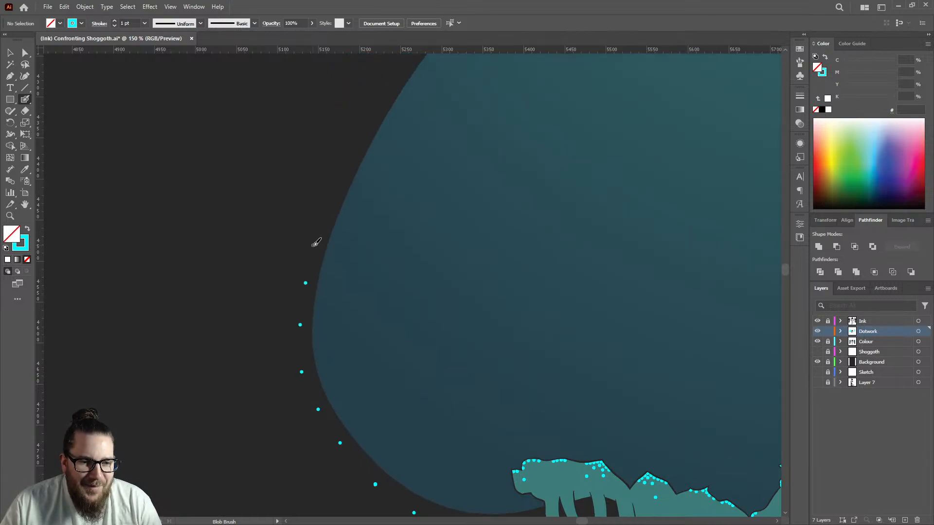
pyautogui.click(314, 244)
pyautogui.scroll(3, 318, 233)
pyautogui.click(328, 268)
pyautogui.scroll(3, 335, 221)
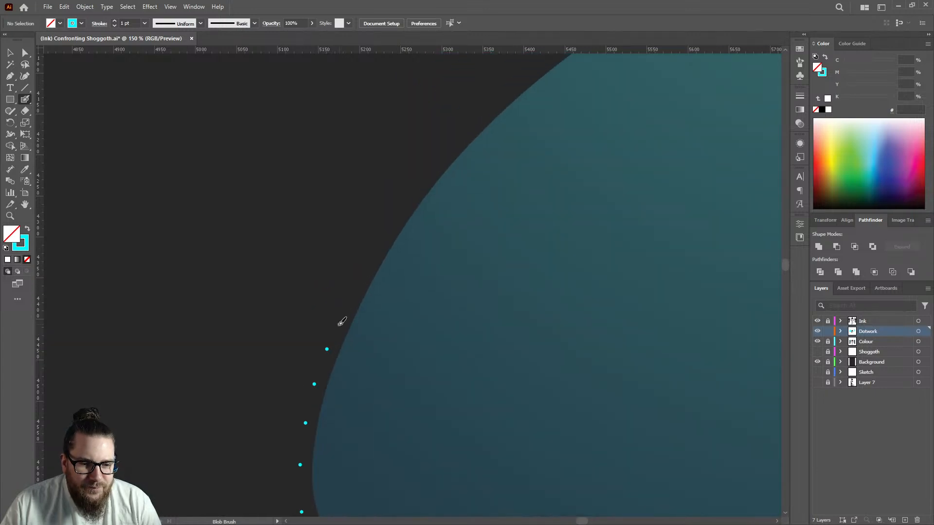
pyautogui.scroll(3, 366, 263)
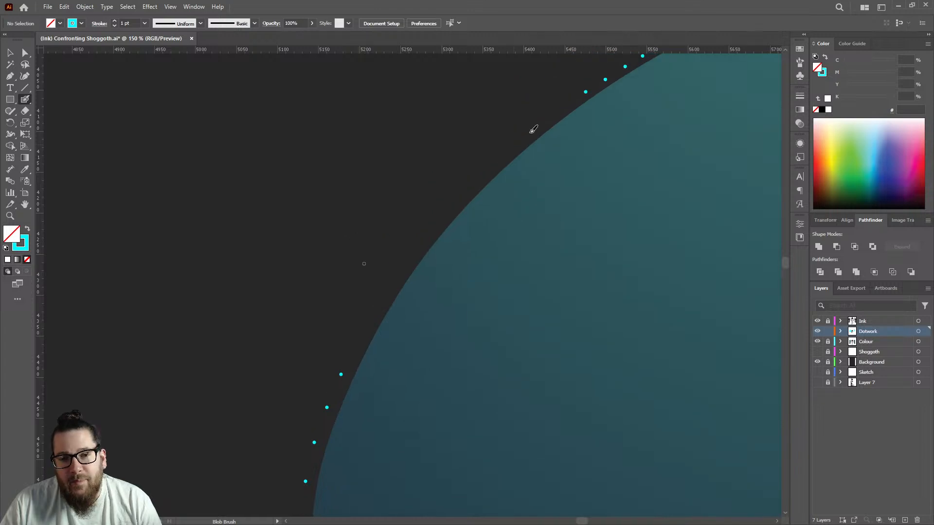
# Step: Extend the crown's dot line down the dome's upper-left slope with seven evenly spaced cyan dots
pyautogui.keyDown('alt'); pyautogui.scroll(4, 576, 102); pyautogui.keyUp('alt')
pyautogui.keyDown('alt'); pyautogui.scroll(-3, 466, 162); pyautogui.keyUp('alt')
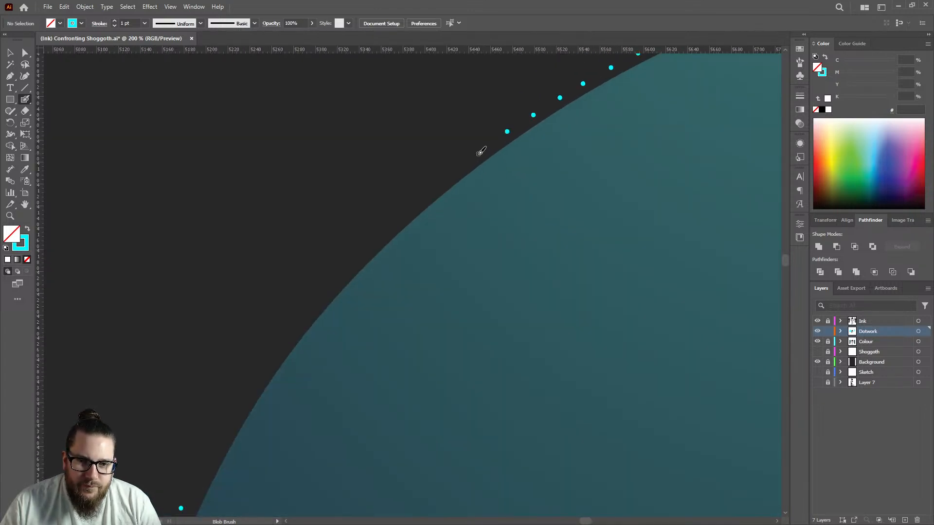
pyautogui.click(481, 151)
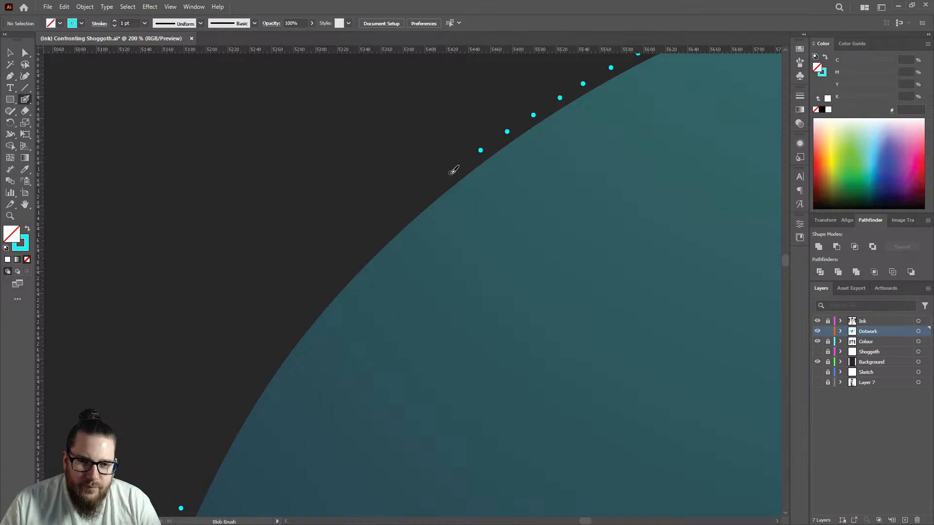
pyautogui.click(452, 173)
pyautogui.click(425, 194)
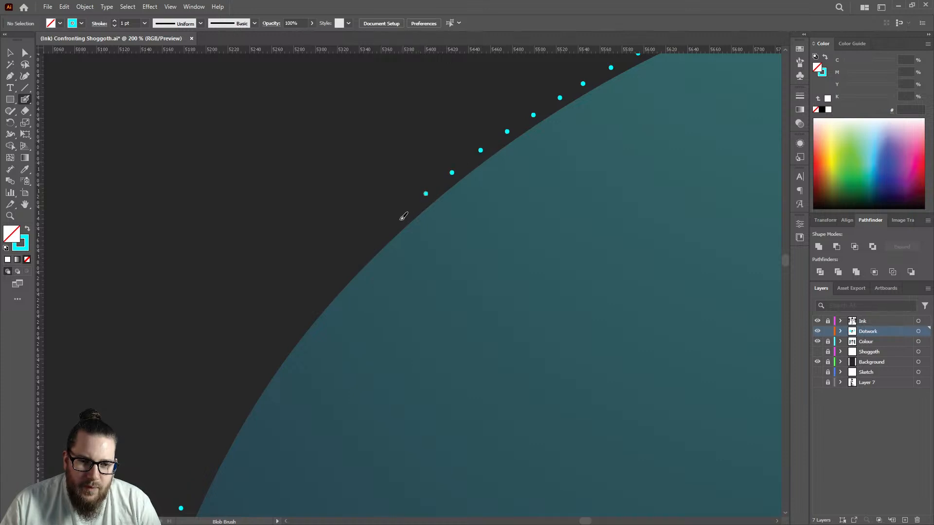
pyautogui.click(397, 216)
pyautogui.click(372, 239)
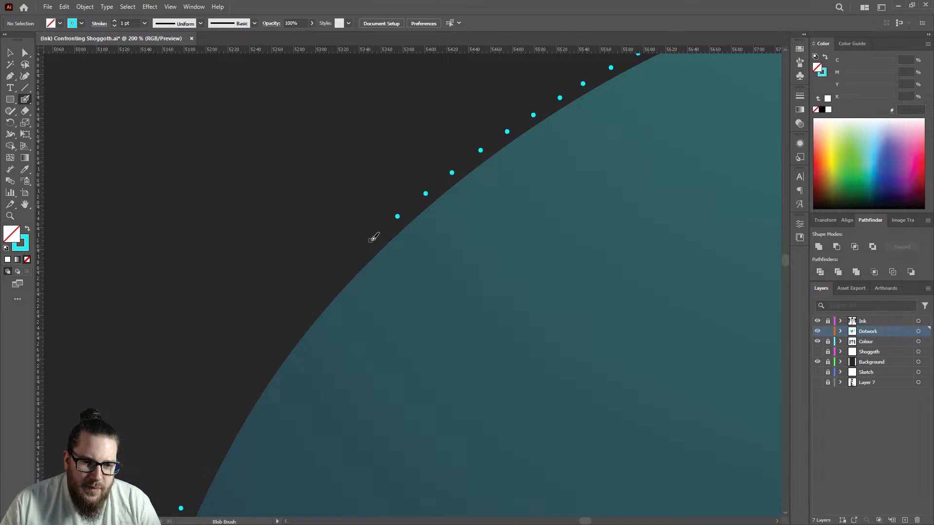
pyautogui.click(343, 271)
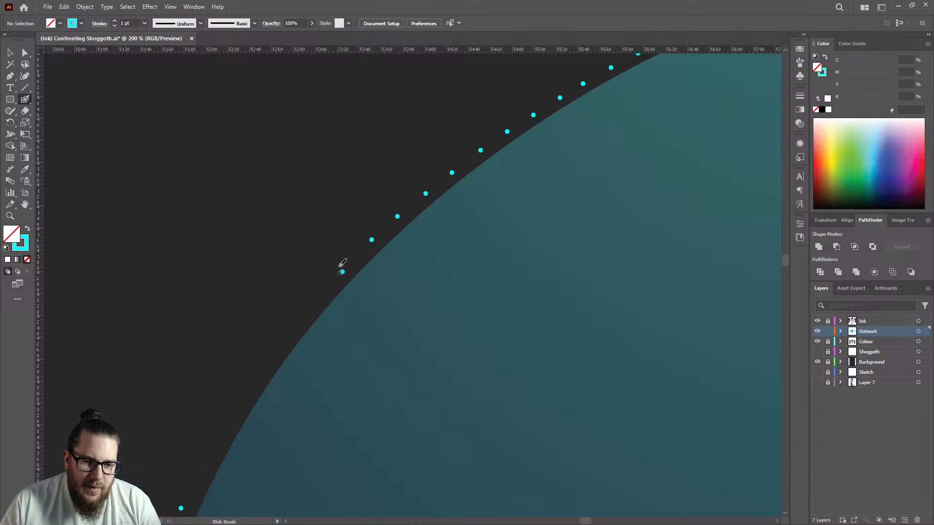
pyautogui.click(316, 298)
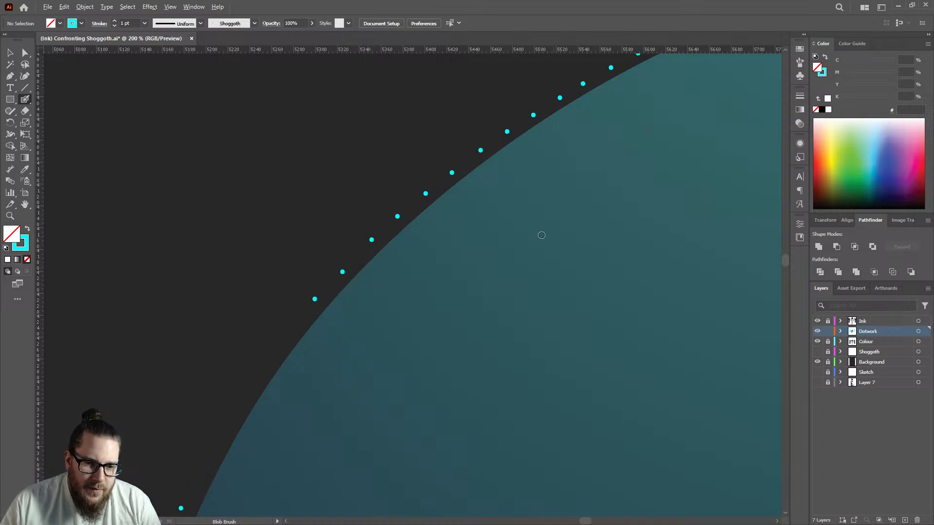
# Step: Continue the left flank's outline upward with three cyan dots toward the dots on the upper-left slope
pyautogui.scroll(-4, 413, 276)
pyautogui.scroll(4, 436, 331)
pyautogui.click(388, 343)
pyautogui.click(411, 301)
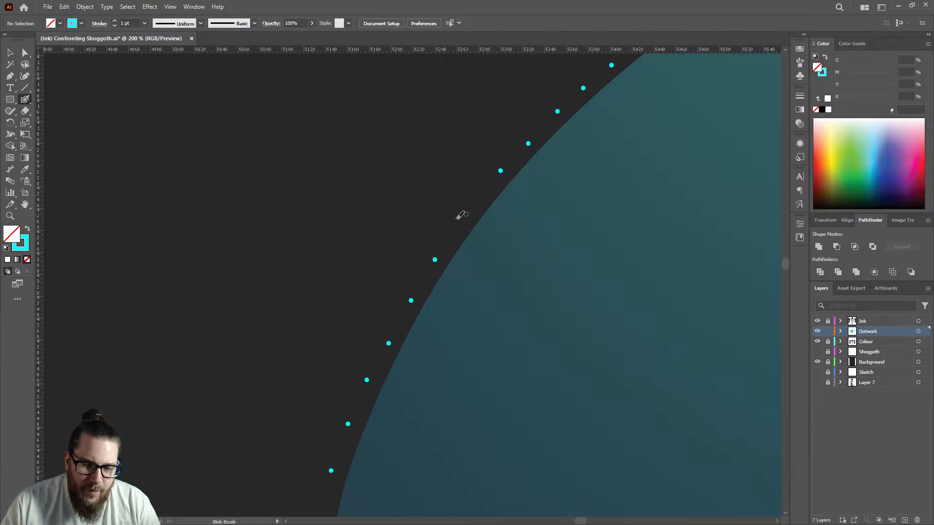
# Step: Add six smaller cyan dots in the wide gaps of the left Shoggoth's outline, going up its dome's left edge
pyautogui.scroll(-5, 382, 233)
pyautogui.hotkey('ctrl', '0')
pyautogui.hotkey('ctrl', '=')
pyautogui.hotkey('ctrl', '=')
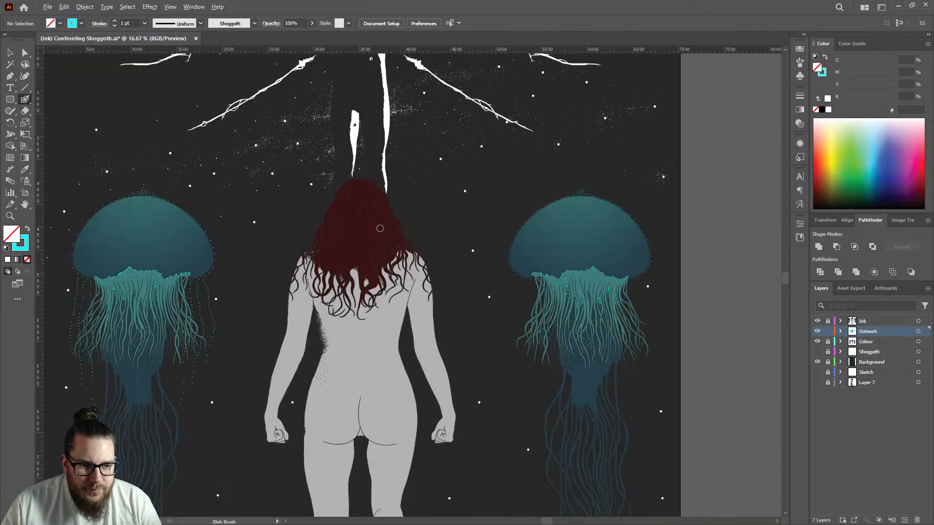
pyautogui.scroll(4, 58, 241)
pyautogui.scroll(-3, 75, 249)
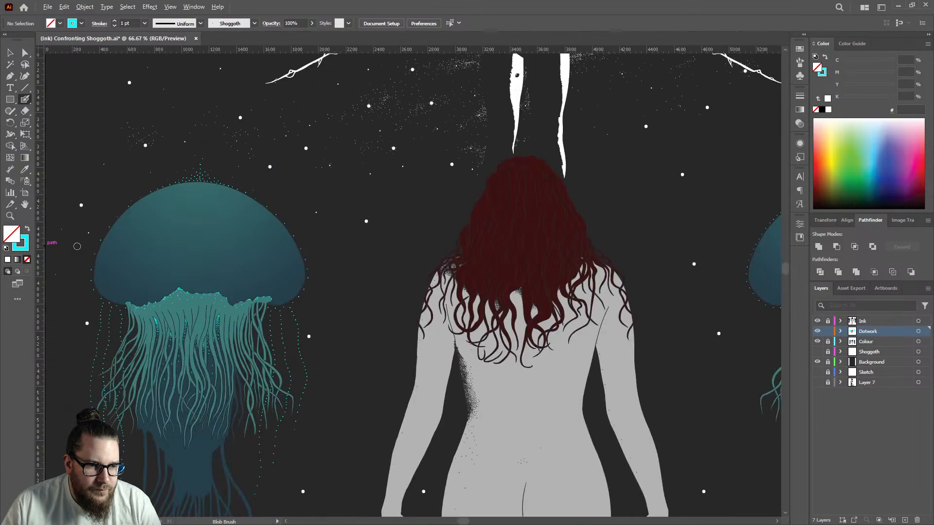
pyautogui.scroll(-1, 79, 244)
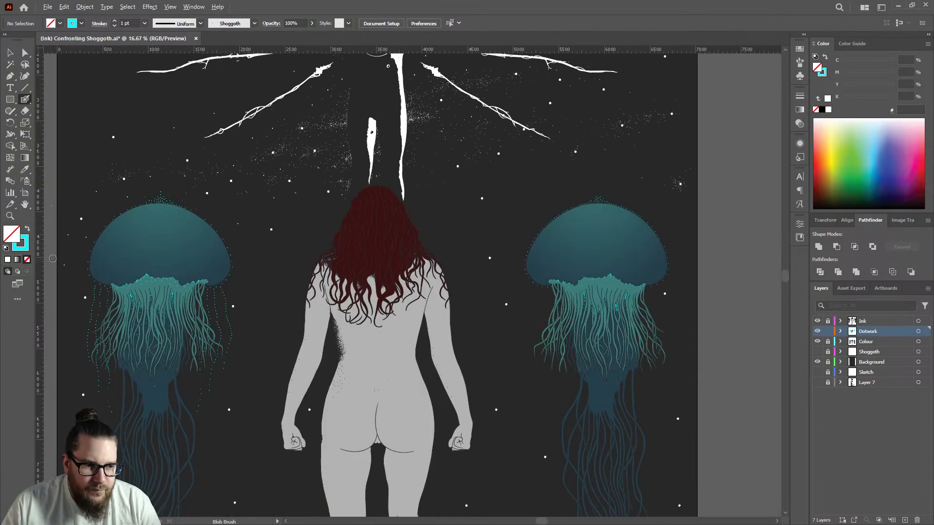
pyautogui.scroll(5, 82, 245)
pyautogui.click(185, 287)
pyautogui.click(206, 226)
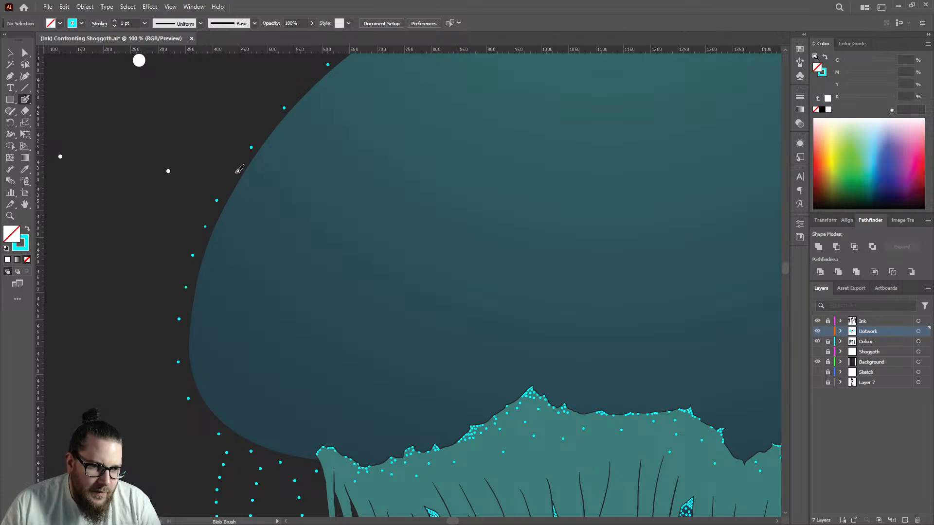
pyautogui.click(235, 172)
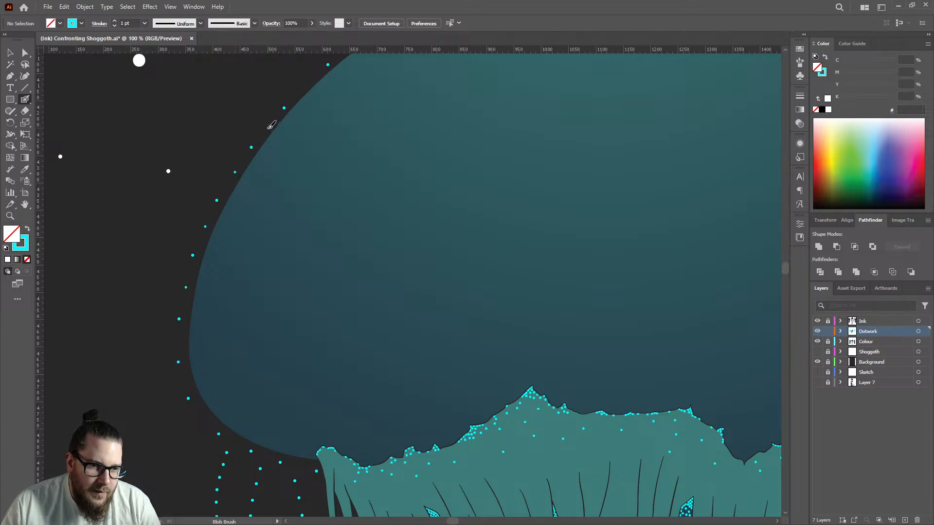
pyautogui.click(268, 128)
pyautogui.scroll(2, 272, 126)
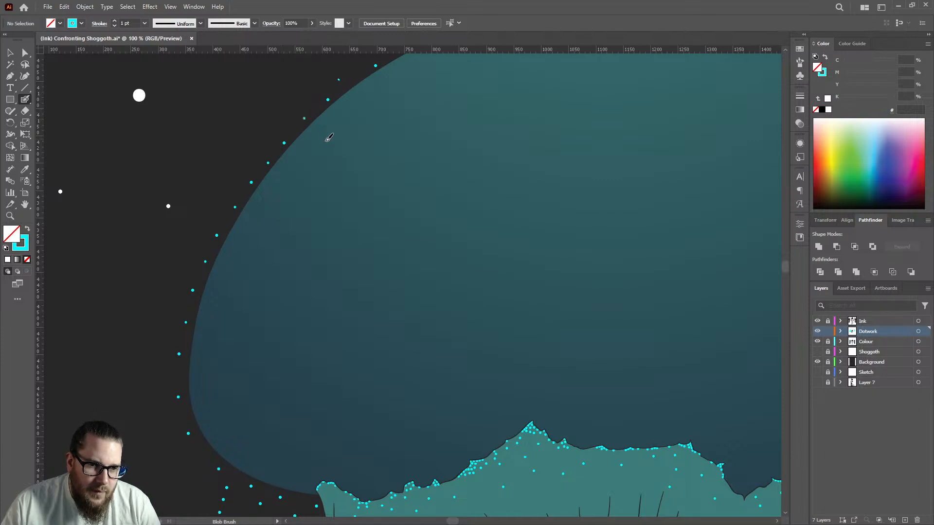
# Step: Add five smaller cyan dots in the wide gaps of the left Shoggoth's outline, going up its dome's right edge
pyautogui.scroll(-2, 253, 248)
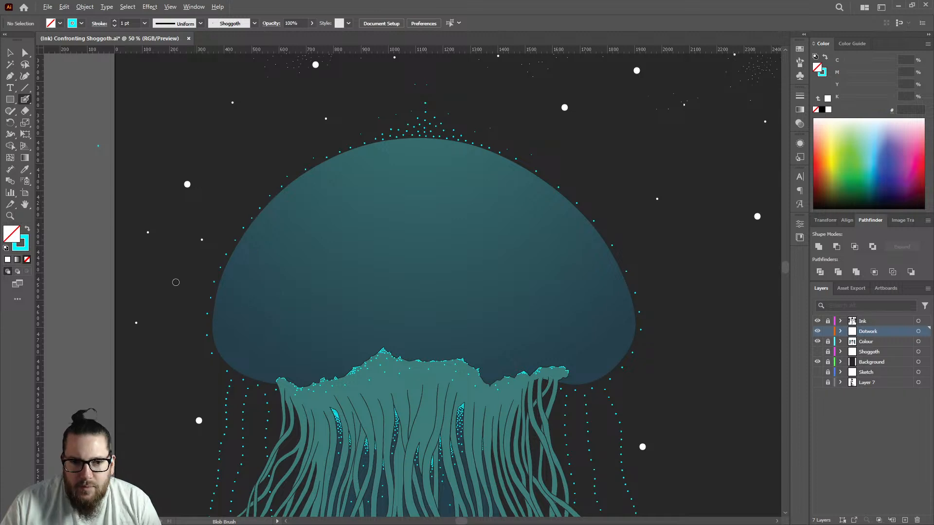
pyautogui.scroll(2, 633, 259)
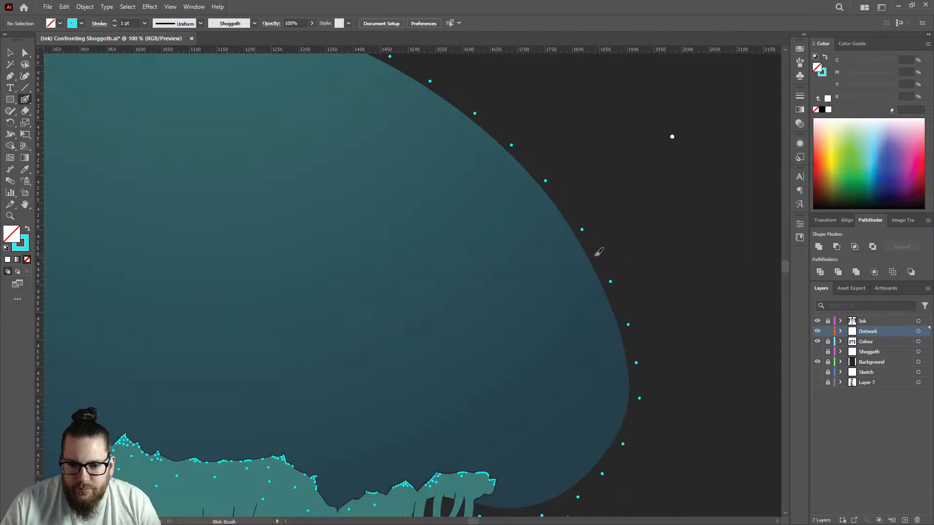
pyautogui.click(596, 253)
pyautogui.click(565, 203)
pyautogui.click(530, 161)
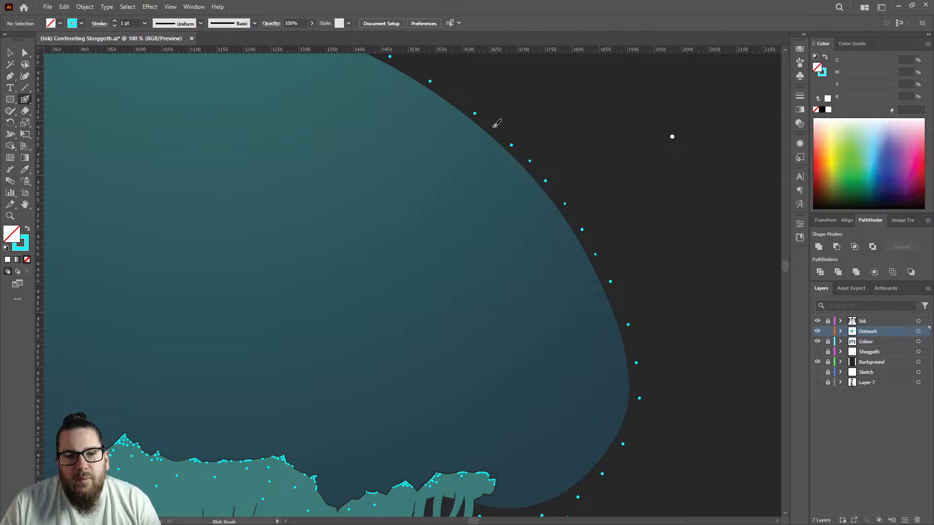
pyautogui.click(496, 128)
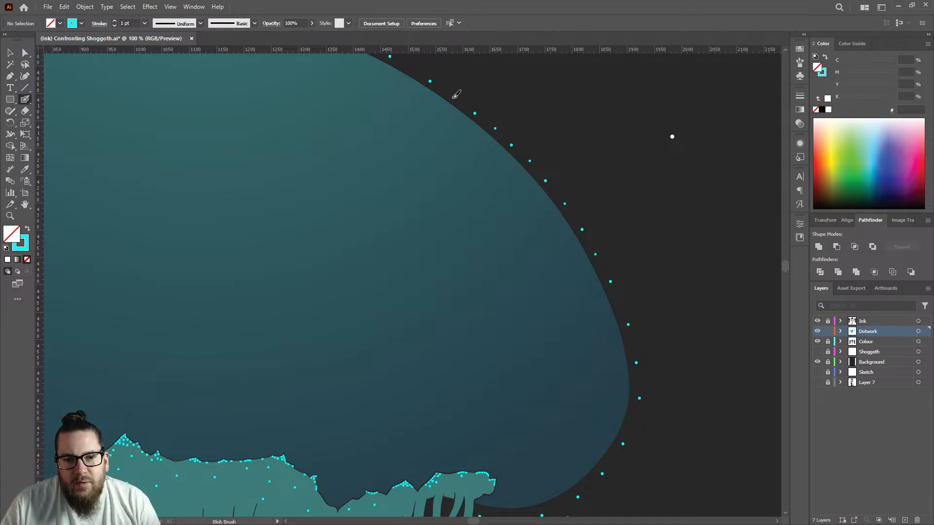
pyautogui.scroll(-4, 575, 198)
pyautogui.scroll(6, 528, 160)
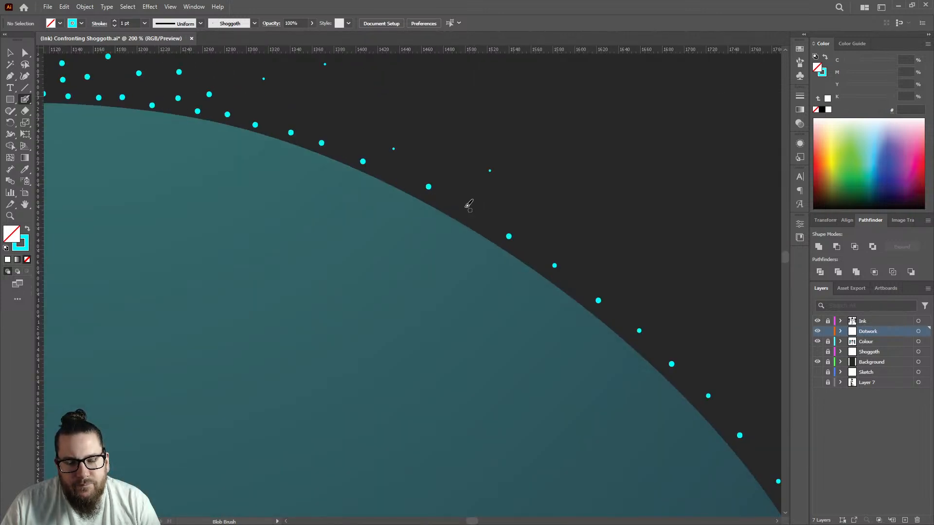
pyautogui.click(469, 209)
pyautogui.scroll(-5, 401, 171)
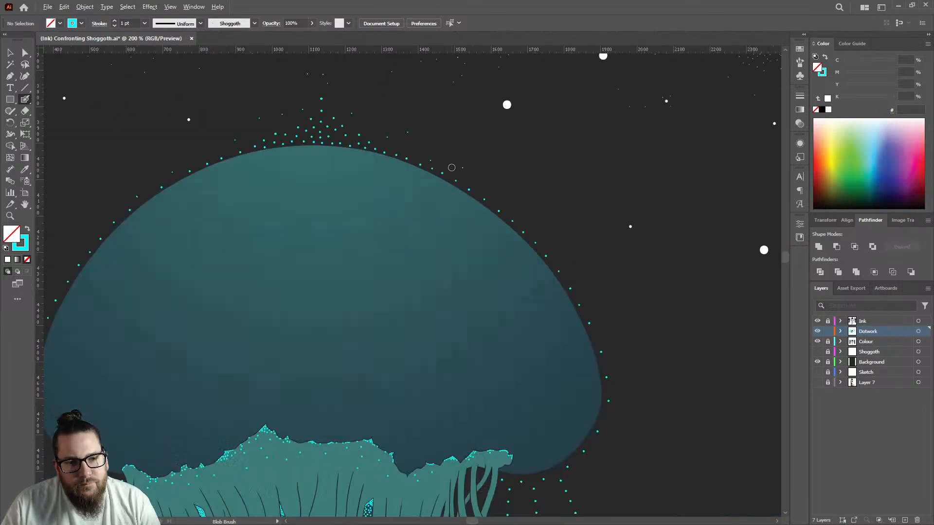
# Step: Compare the dotted strands hanging from the left Shoggoth's dome with the bare space beside the right Shoggoth's tentacles
pyautogui.scroll(2, 359, 199)
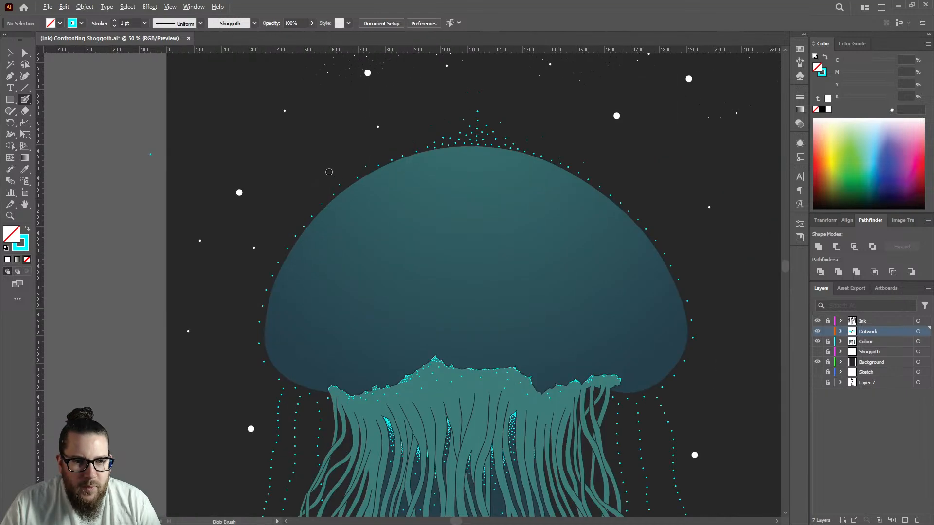
pyautogui.scroll(-3, 325, 171)
pyautogui.scroll(-1, 319, 168)
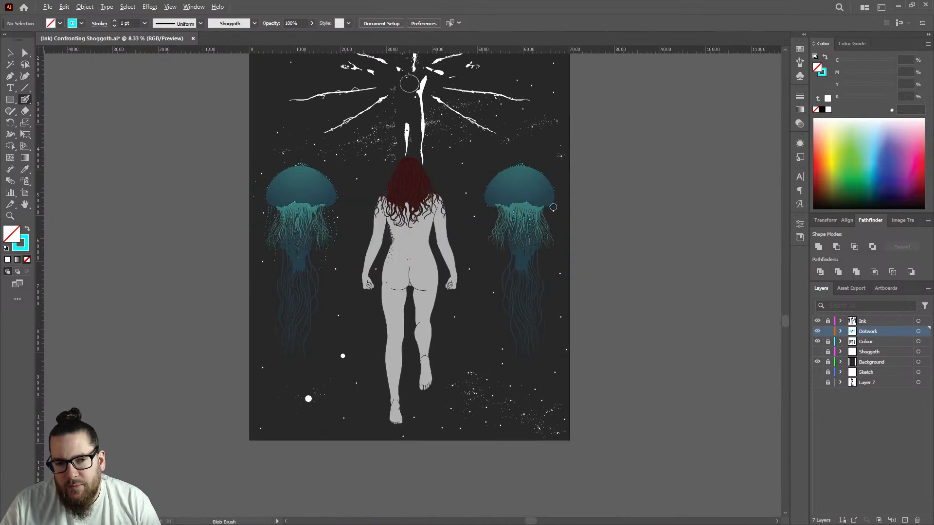
pyautogui.scroll(1, 550, 205)
pyautogui.scroll(2, 180, 272)
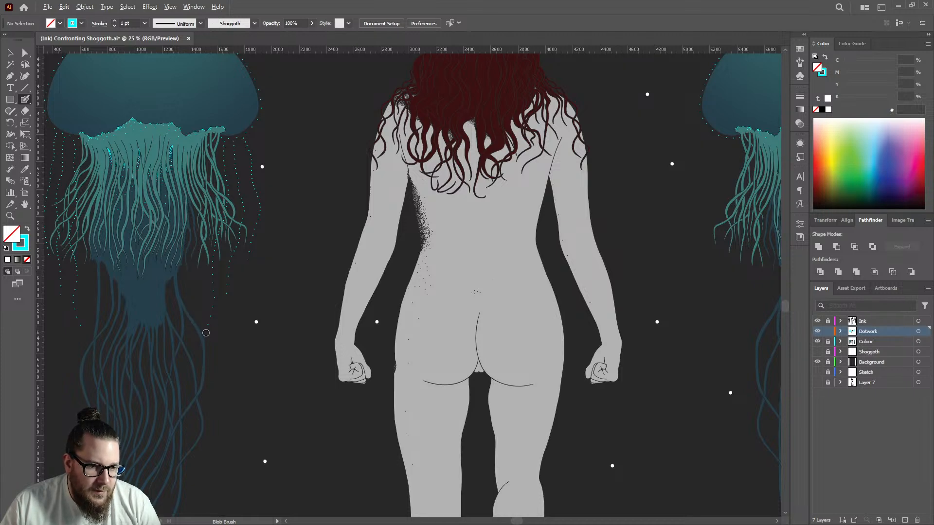
pyautogui.scroll(-2, 258, 260)
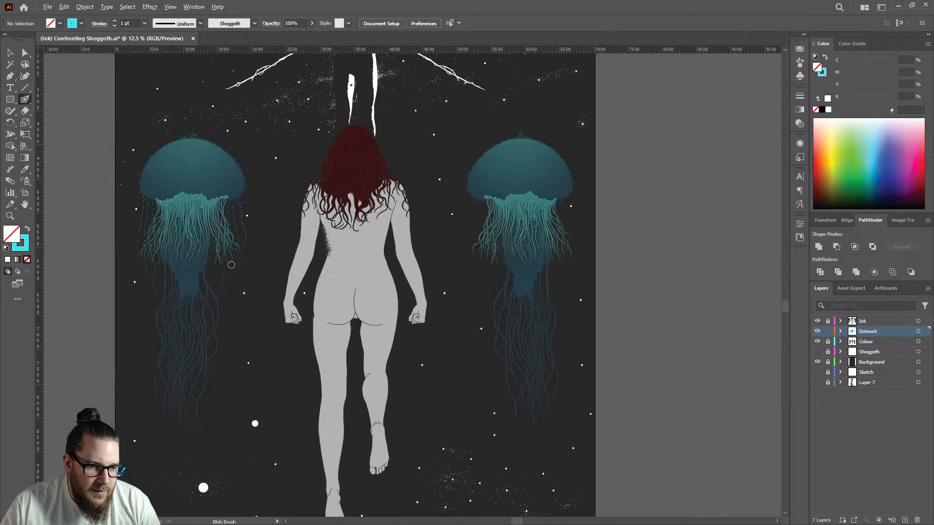
pyautogui.scroll(5, 540, 226)
pyautogui.scroll(-2, 535, 212)
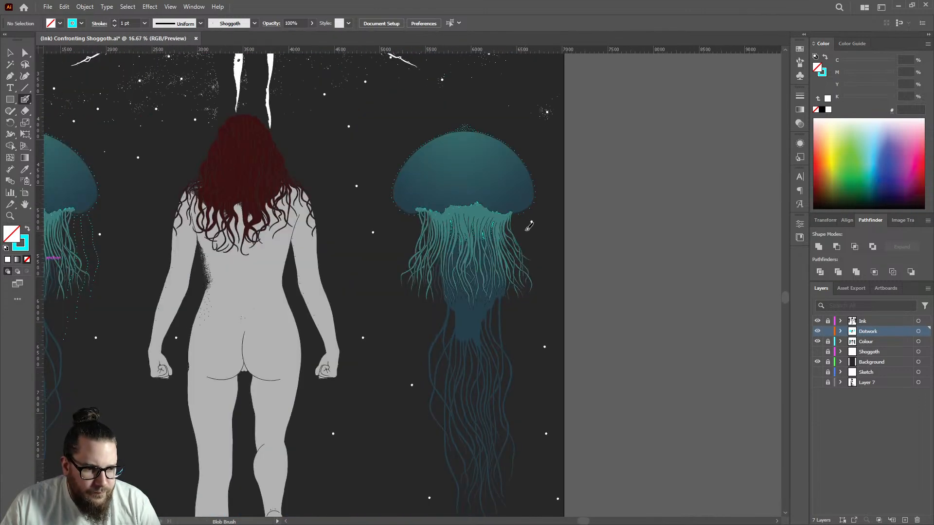
pyautogui.scroll(-1, 523, 291)
pyautogui.scroll(3, 518, 311)
pyautogui.scroll(2, 529, 167)
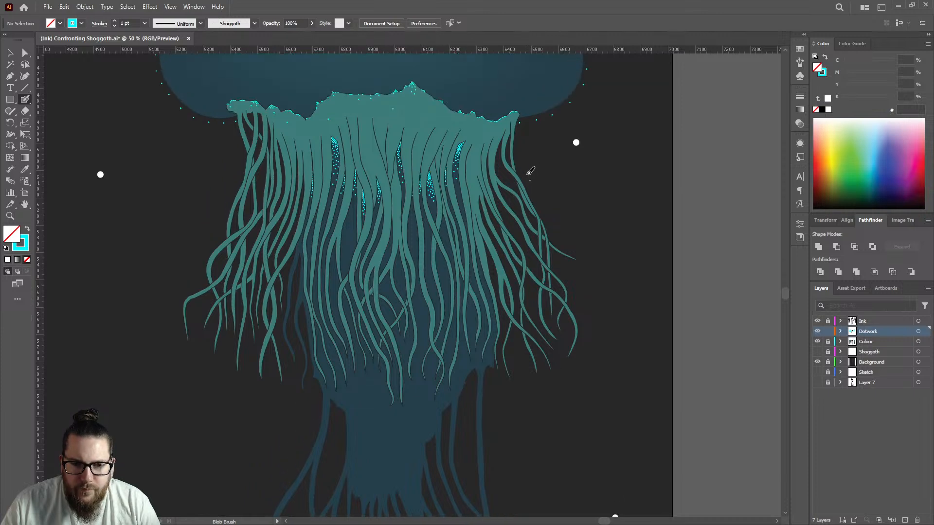
# Step: Dot a straight vertical strand of seven cyan dots hanging below the right Shoggoth's dome, just outside its right-hand tentacles
pyautogui.scroll(3, 525, 143)
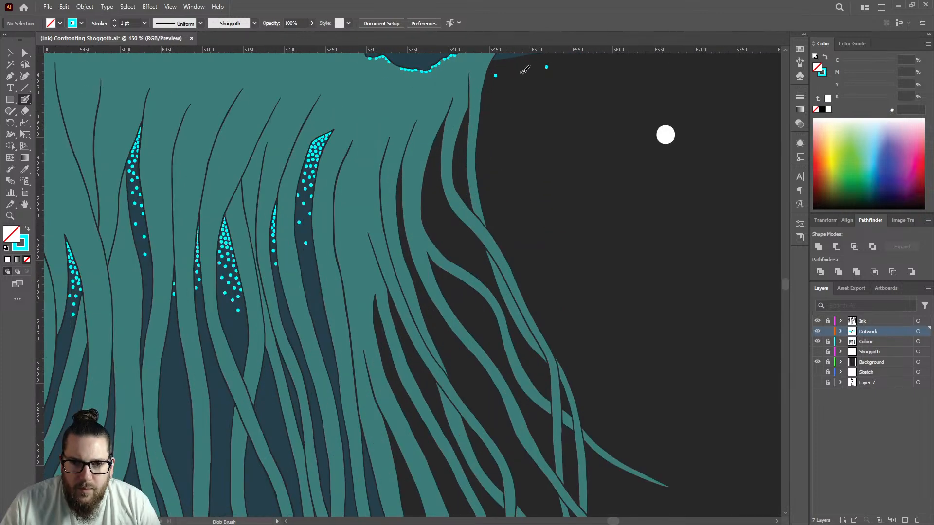
pyautogui.scroll(-3, 530, 90)
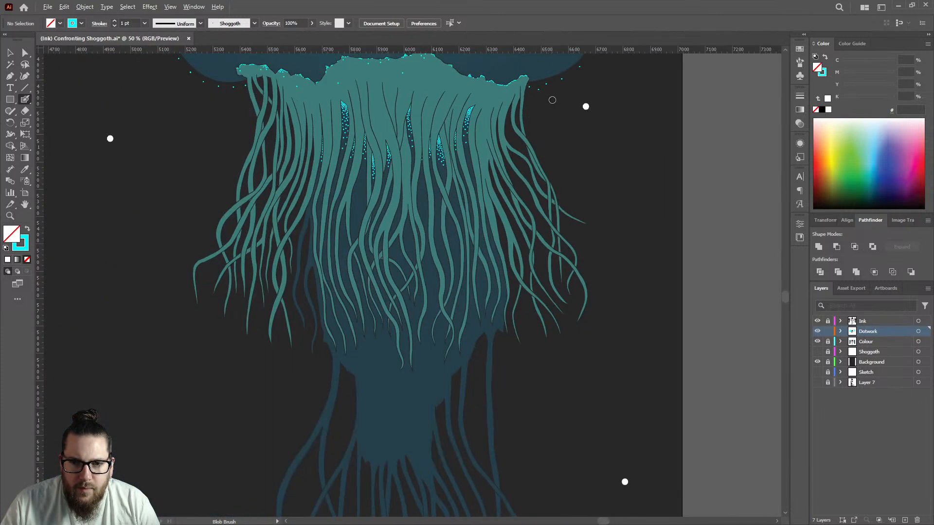
pyautogui.scroll(2, 552, 165)
pyautogui.scroll(2, 554, 152)
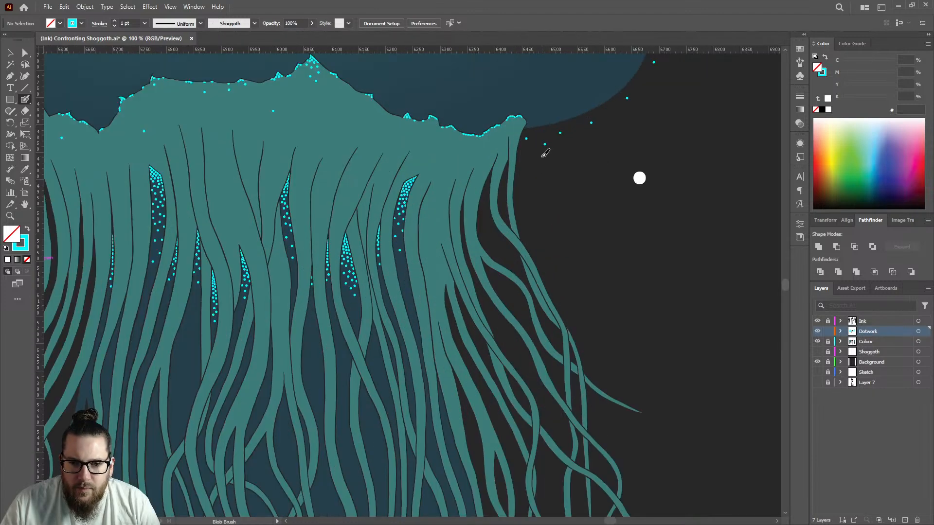
pyautogui.scroll(-6, 546, 157)
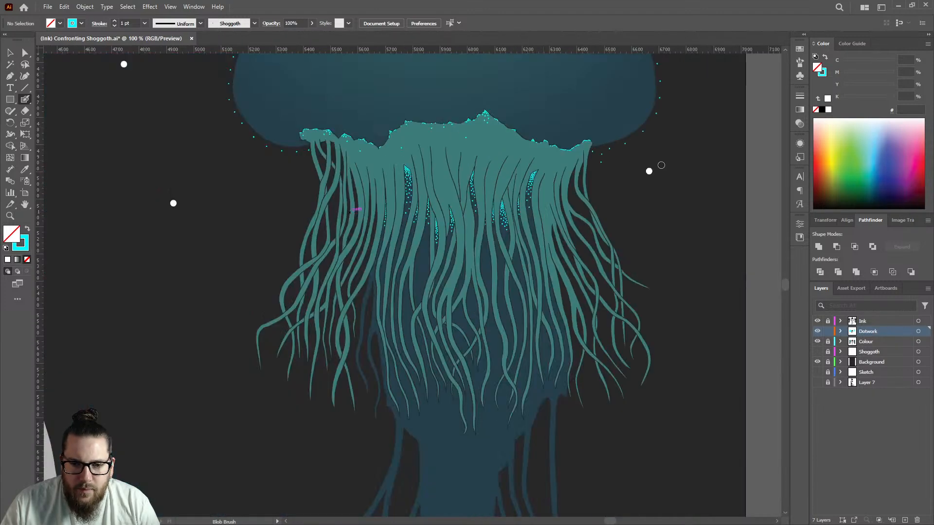
pyautogui.scroll(5, 336, 180)
pyautogui.scroll(-4, 320, 158)
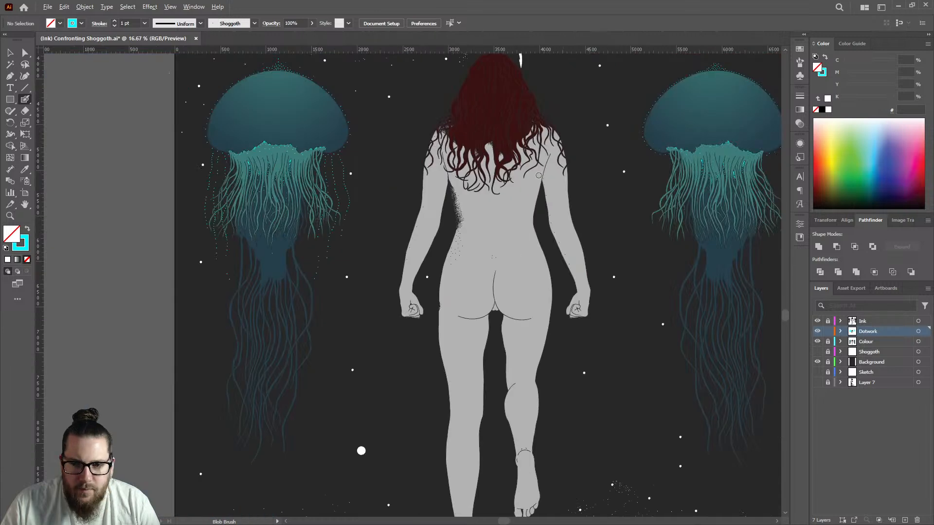
pyautogui.scroll(4, 602, 158)
pyautogui.scroll(3, 602, 157)
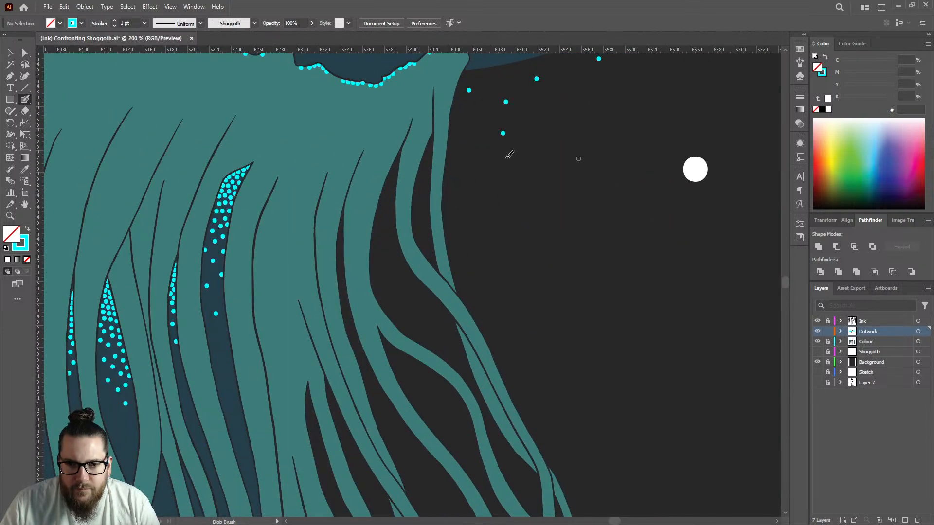
pyautogui.click(501, 161)
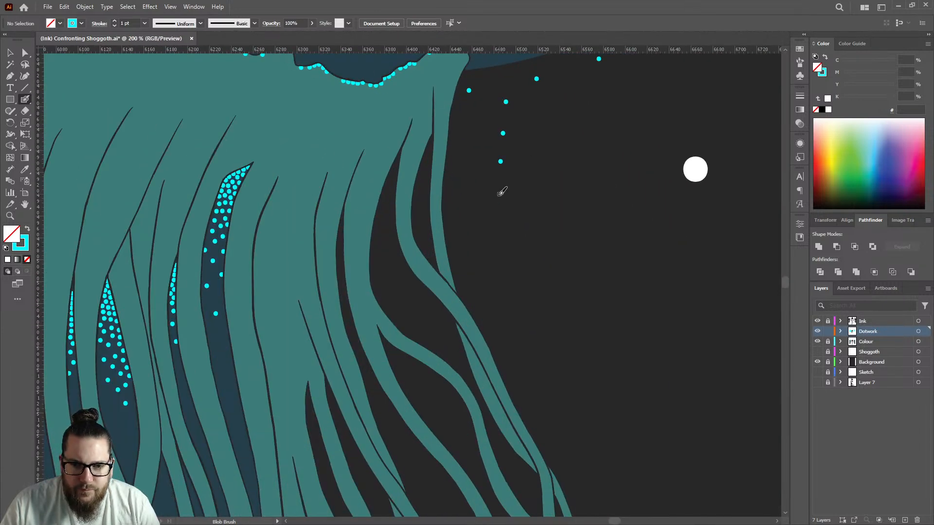
pyautogui.click(499, 194)
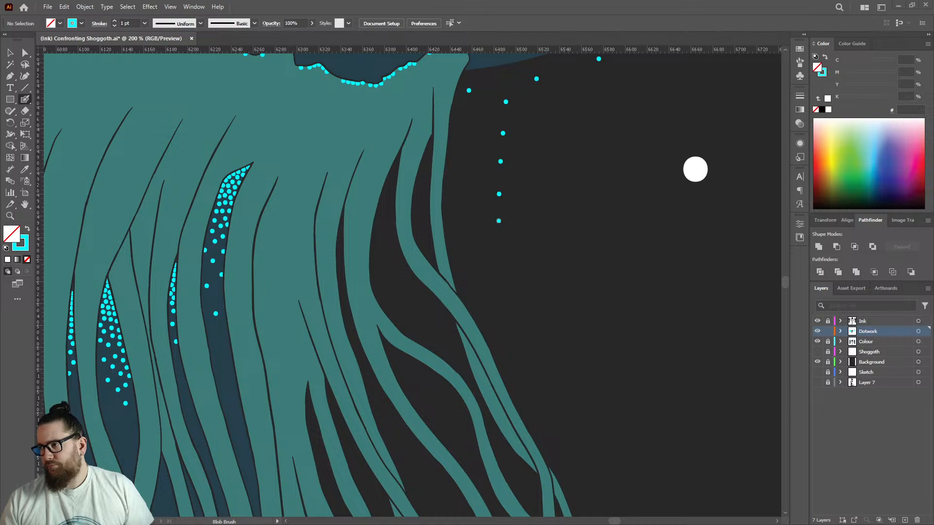
pyautogui.click(498, 247)
pyautogui.click(497, 277)
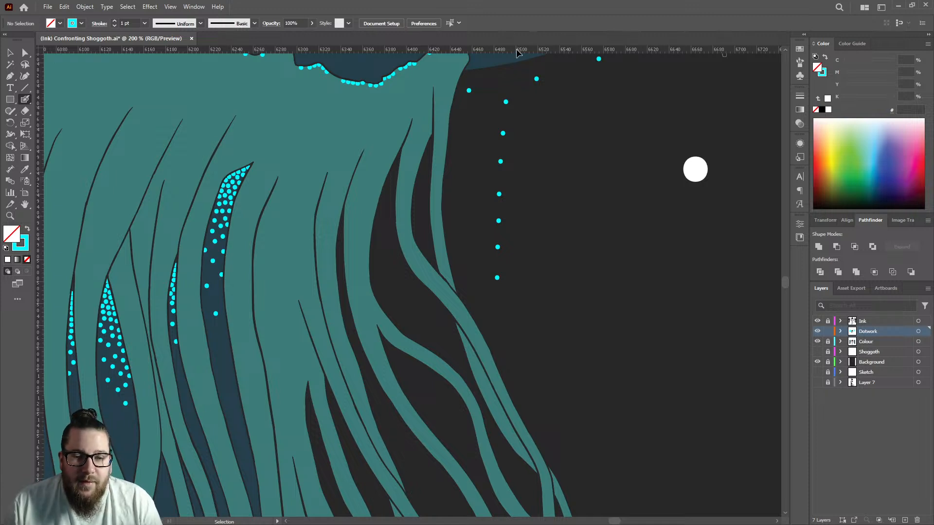
# Step: Check the new strand on the right Shoggoth against the spacing and curve of the left Shoggoth's dotted strands
pyautogui.scroll(-3, 511, 162)
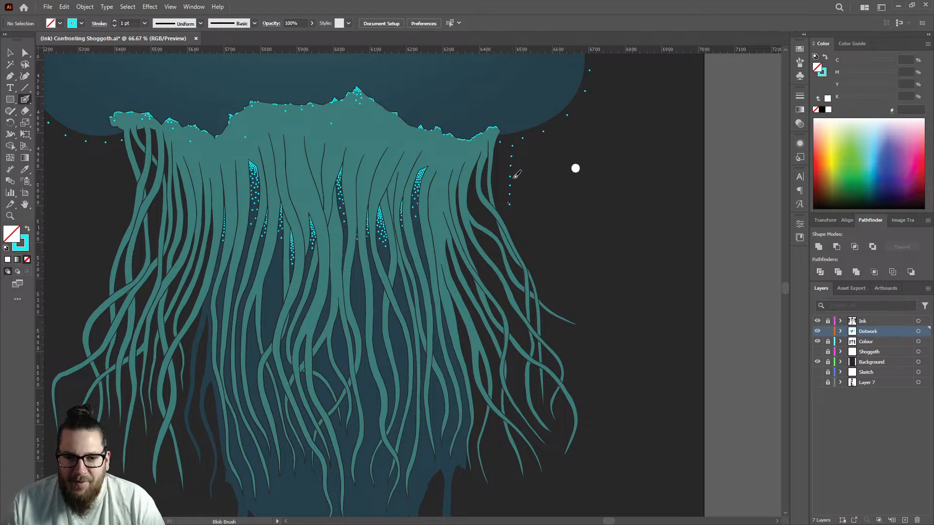
pyautogui.scroll(1, 476, 236)
pyautogui.scroll(-3, 489, 241)
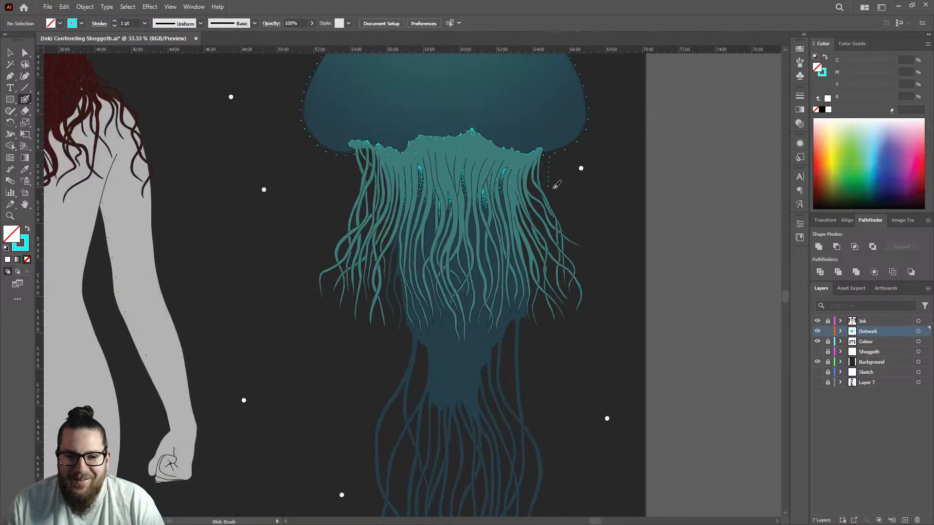
pyautogui.scroll(5, 548, 180)
pyautogui.scroll(-8, 548, 178)
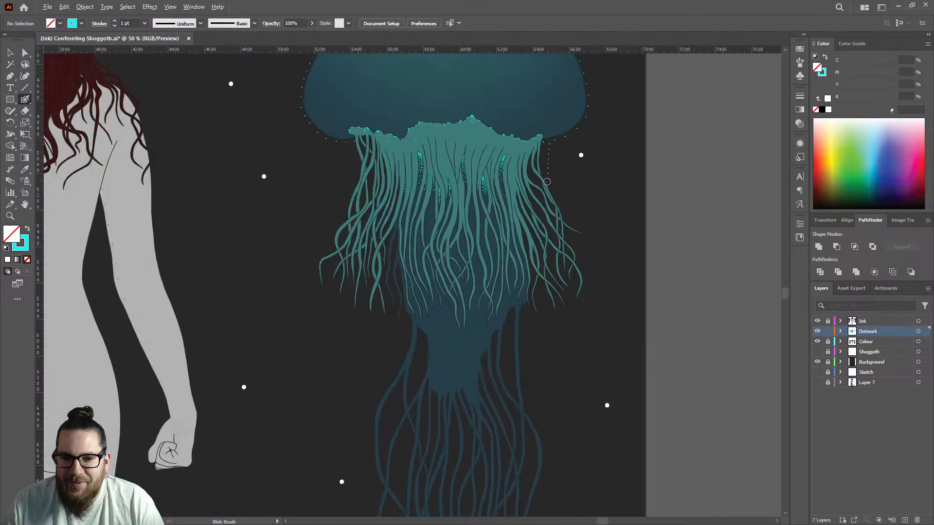
pyautogui.scroll(5, 174, 192)
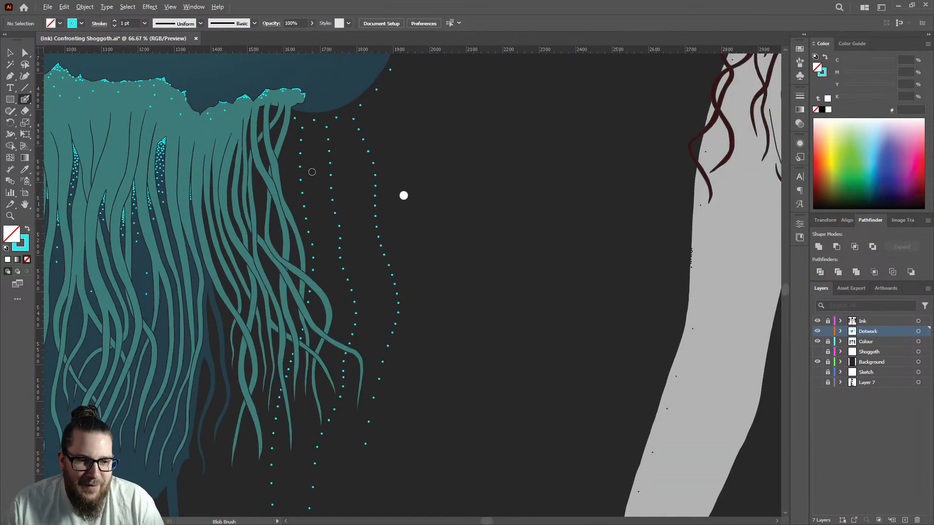
pyautogui.scroll(-3, 309, 172)
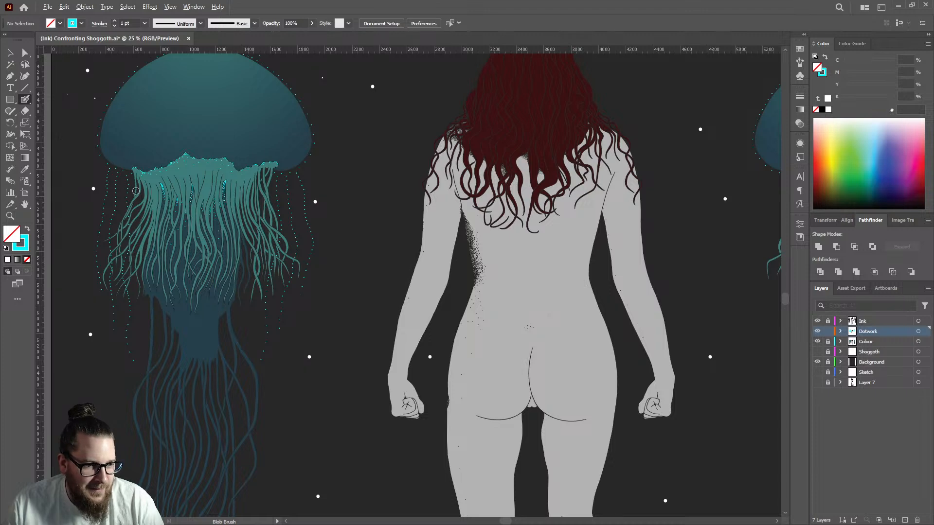
pyautogui.scroll(-3, 137, 191)
pyautogui.scroll(8, 453, 170)
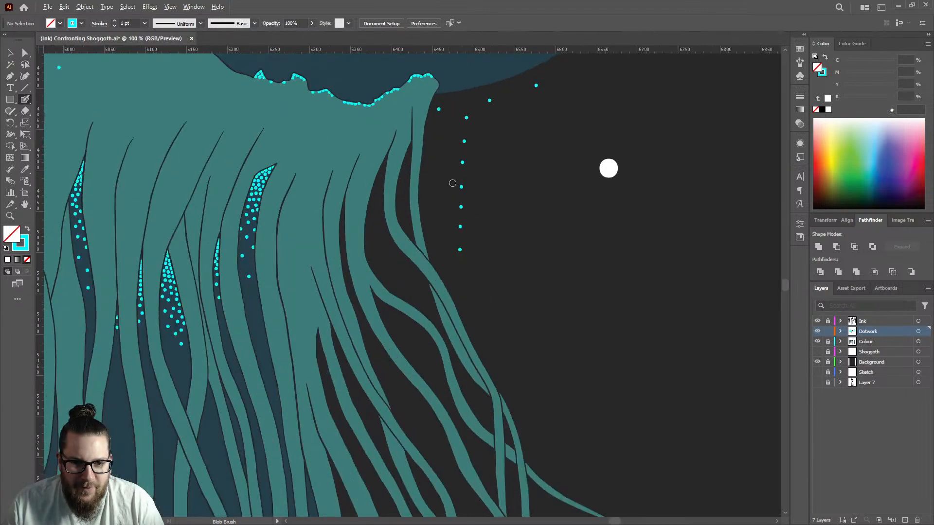
pyautogui.scroll(-5, 502, 238)
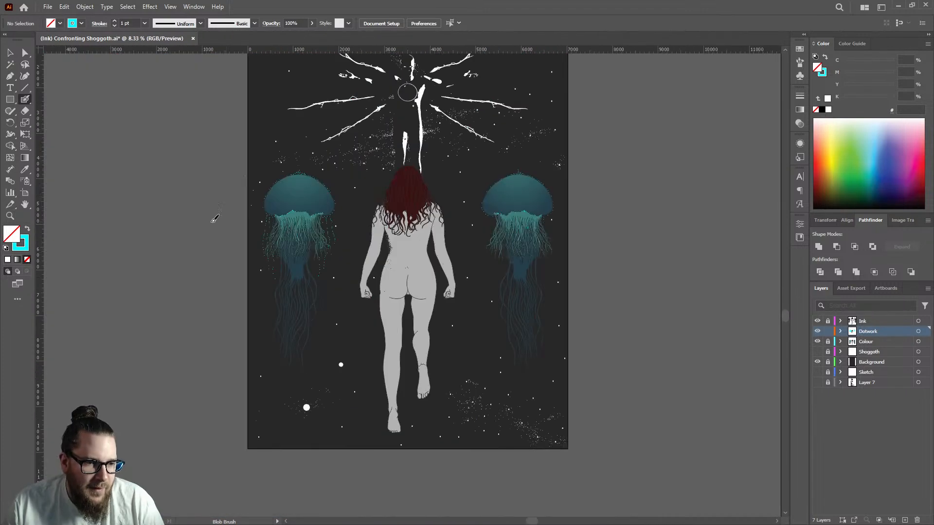
pyautogui.scroll(6, 334, 244)
pyautogui.scroll(-5, 358, 219)
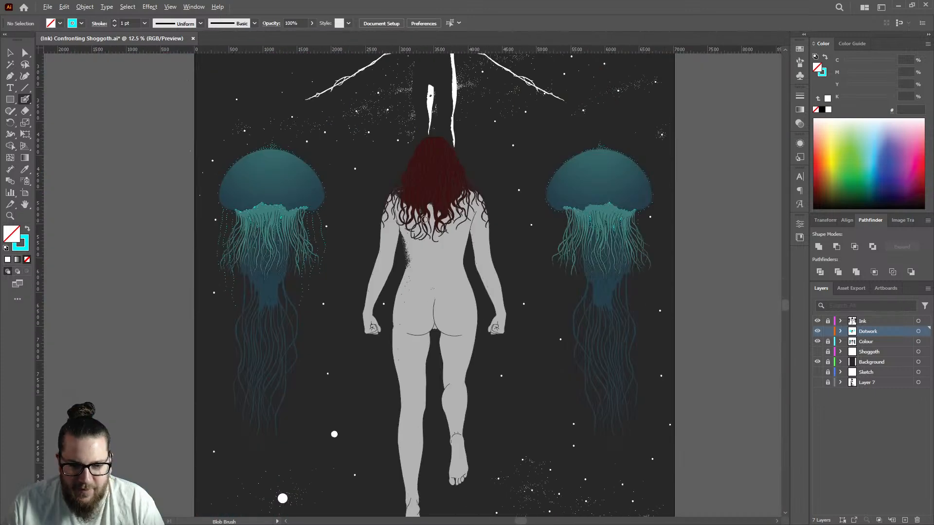
pyautogui.scroll(-1, 358, 219)
pyautogui.scroll(4, 558, 227)
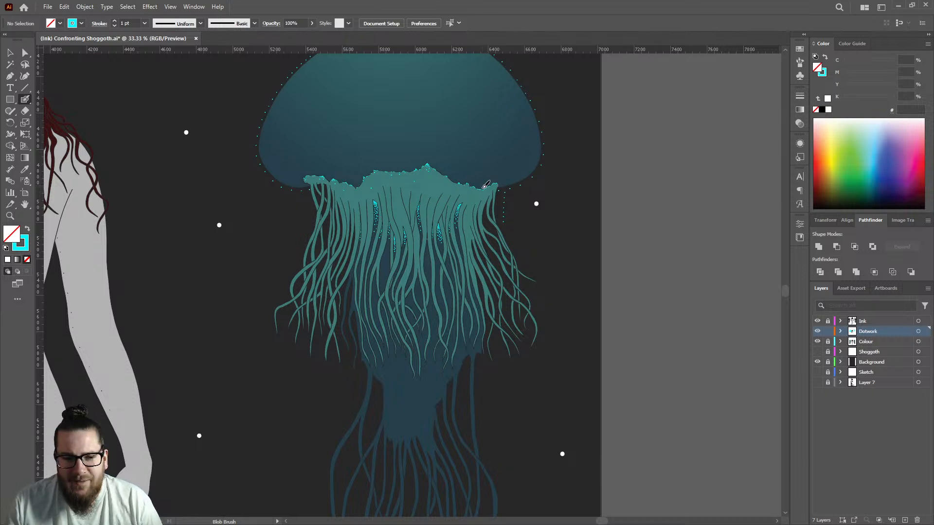
pyautogui.scroll(1, 485, 184)
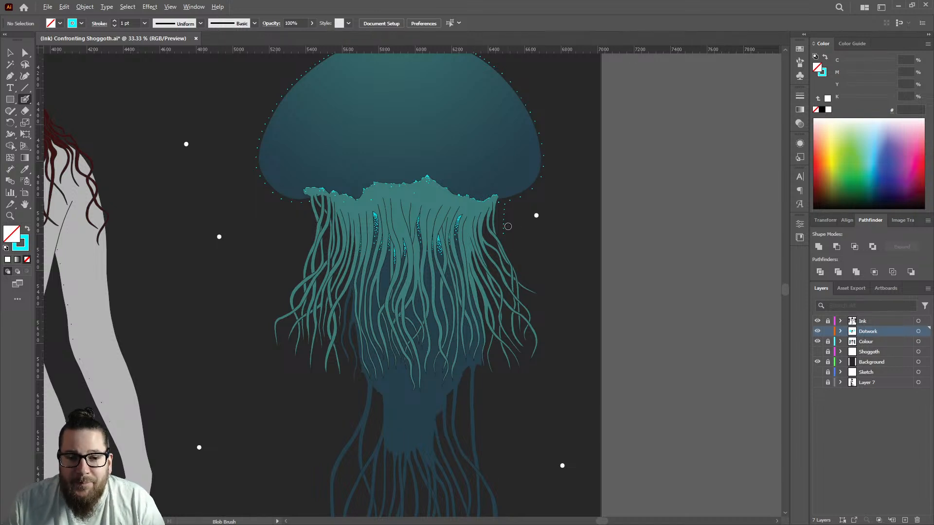
# Step: Select the seven dots of the right Shoggoth's straight vertical strand and delete them
pyautogui.scroll(3, 503, 224)
pyautogui.click(11, 53)
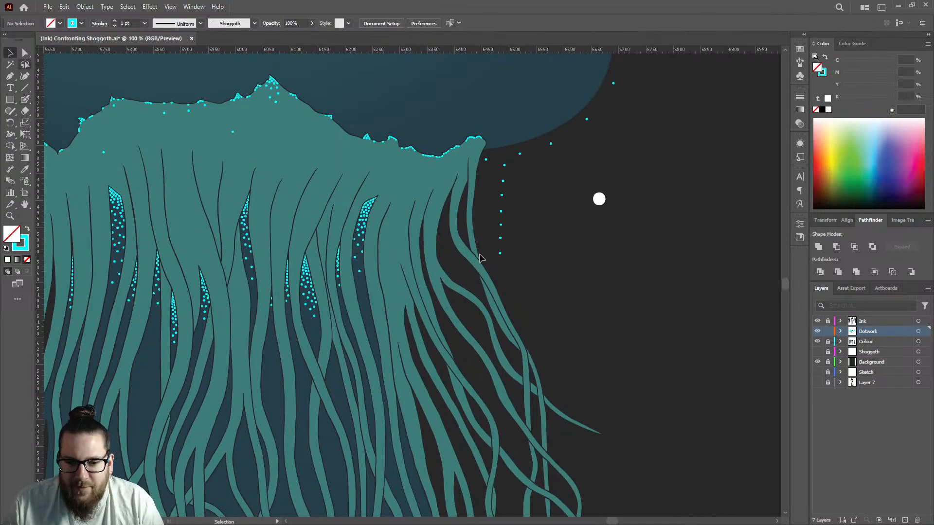
pyautogui.moveTo(510, 159); pyautogui.dragTo(499, 260)
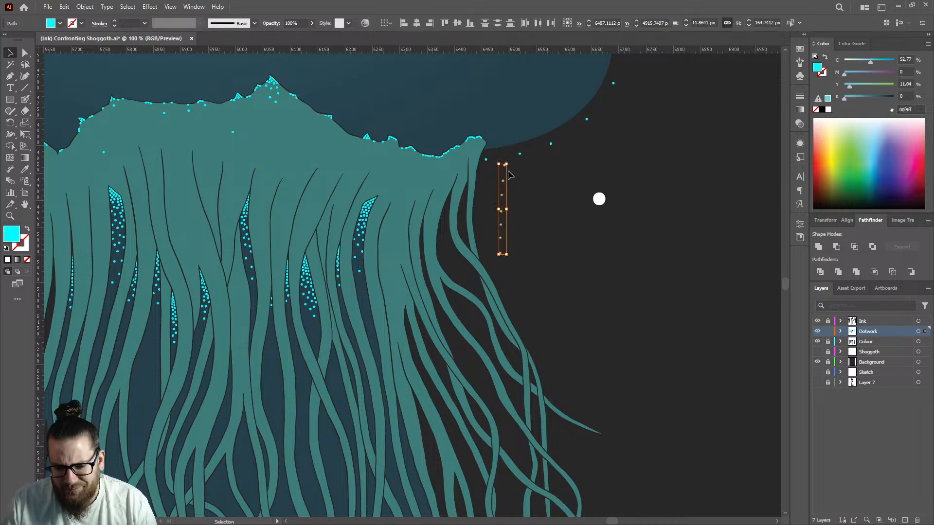
pyautogui.press('Delete')
# Step: Start a new cyan strand with the Blob Brush by dotting just below the right Shoggoth's dome, right of its outermost tentacle
pyautogui.hotkey('shift', 'b')
pyautogui.scroll(2, 500, 146)
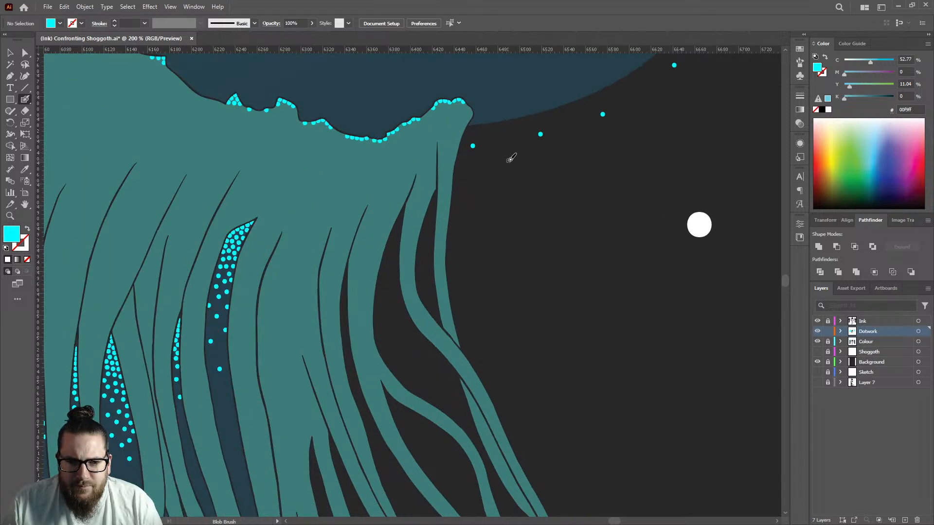
pyautogui.click(509, 160)
pyautogui.click(501, 186)
pyautogui.press('v')
# Step: Continue the right Shoggoth's new strand downward with five evenly spaced cyan dots slanting in towards its outermost tentacle, modelled on the left Shoggoth's strands
pyautogui.scroll(-5, 630, 177)
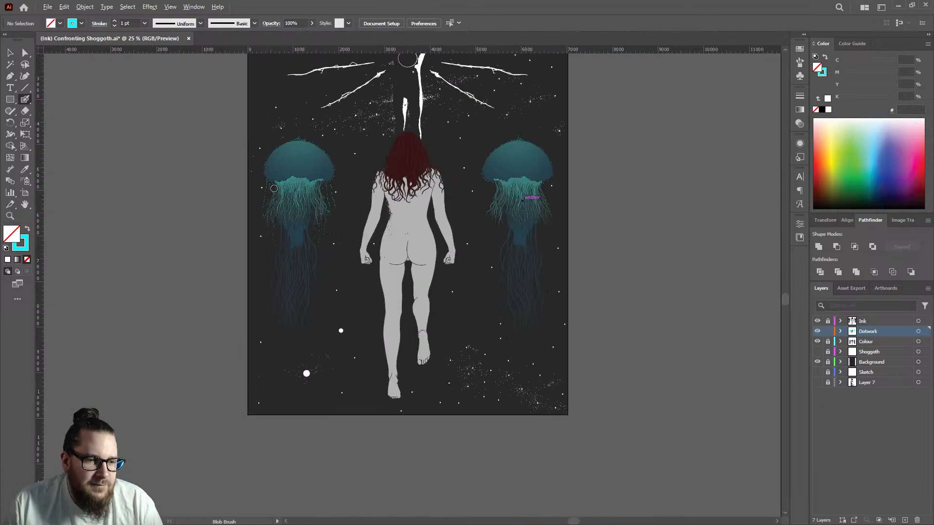
pyautogui.scroll(10, 231, 220)
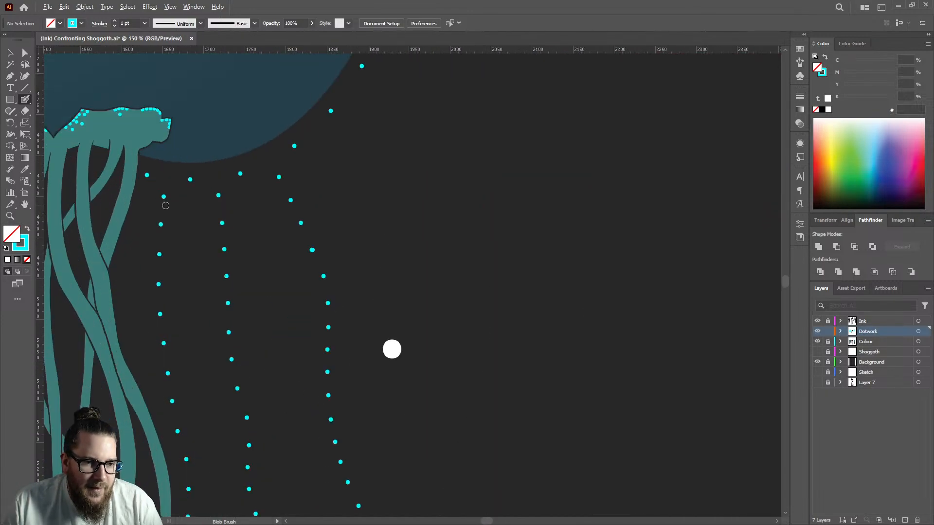
pyautogui.scroll(-6, 179, 206)
pyautogui.scroll(5, 542, 215)
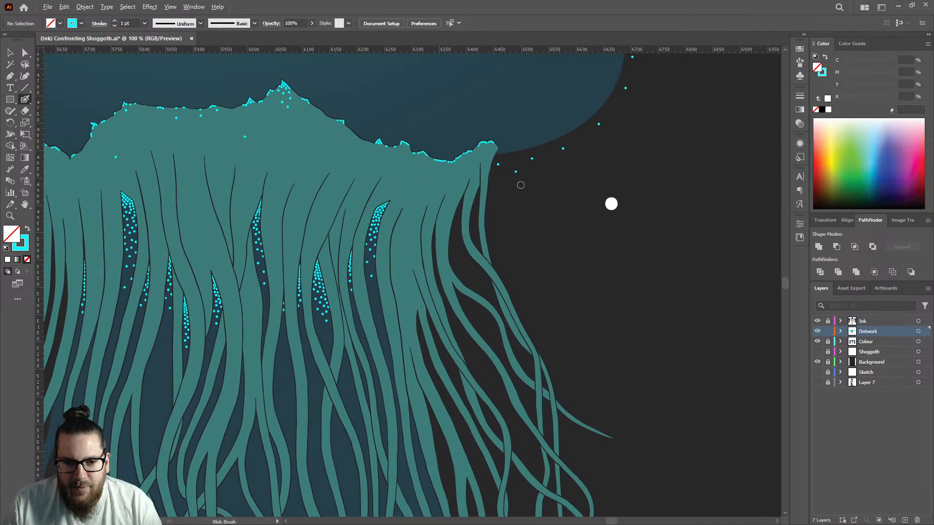
pyautogui.scroll(2, 522, 186)
pyautogui.click(503, 186)
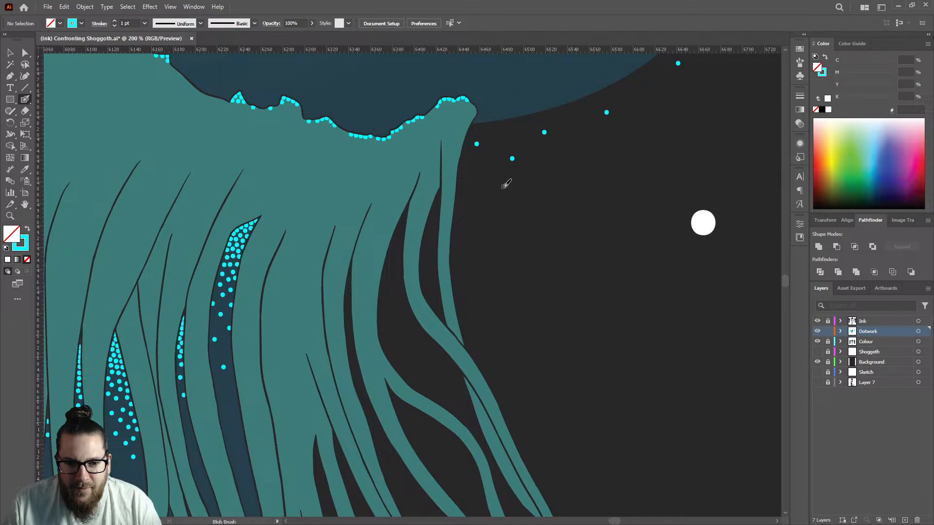
pyautogui.click(497, 212)
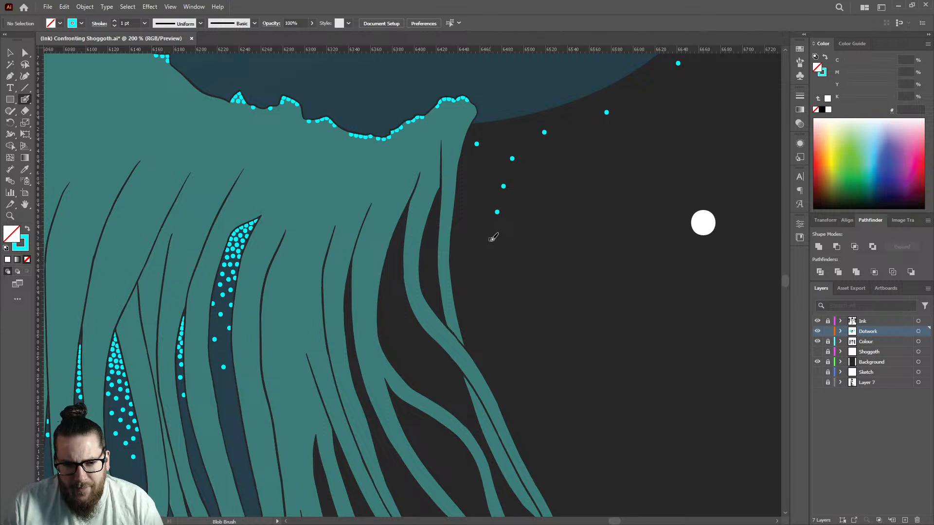
pyautogui.click(491, 242)
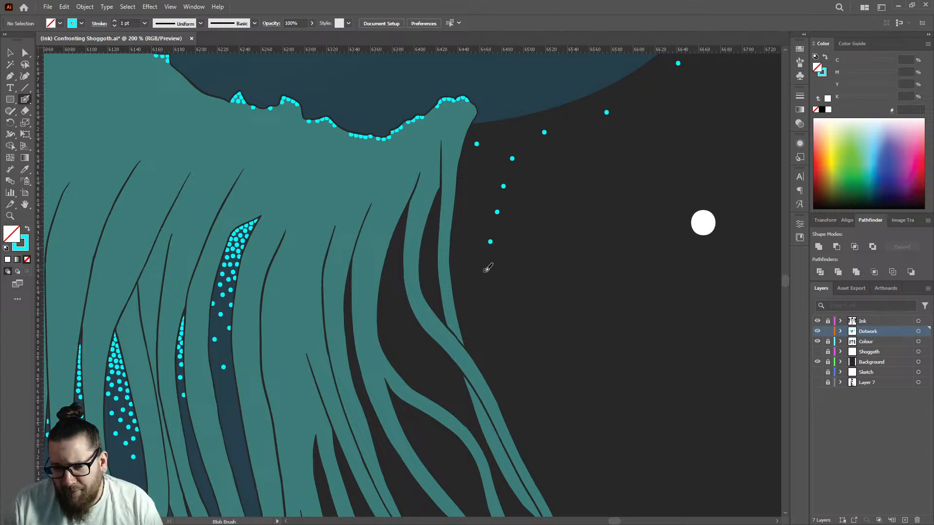
pyautogui.click(485, 270)
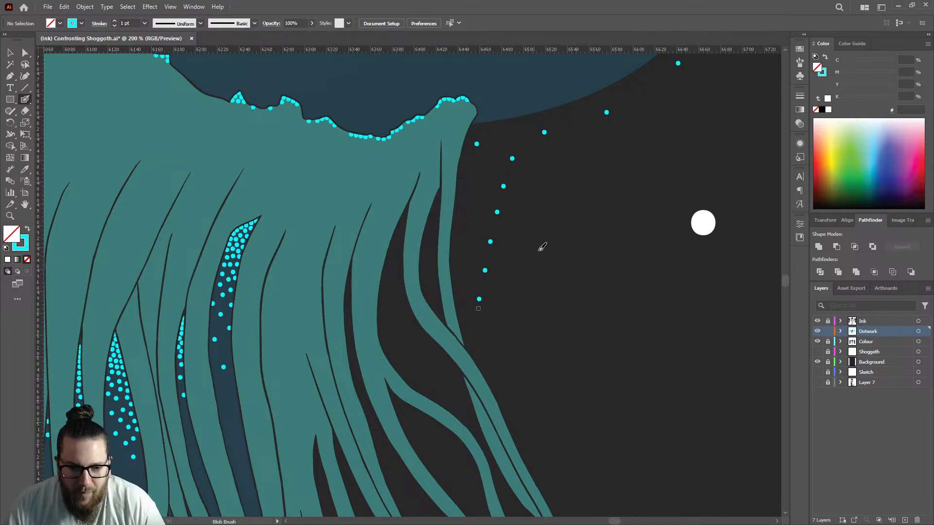
# Step: Compare the slanted strand on the right Shoggoth with the shape and length of the left Shoggoth's hanging strands
pyautogui.scroll(-4, 533, 238)
pyautogui.scroll(-3, 540, 221)
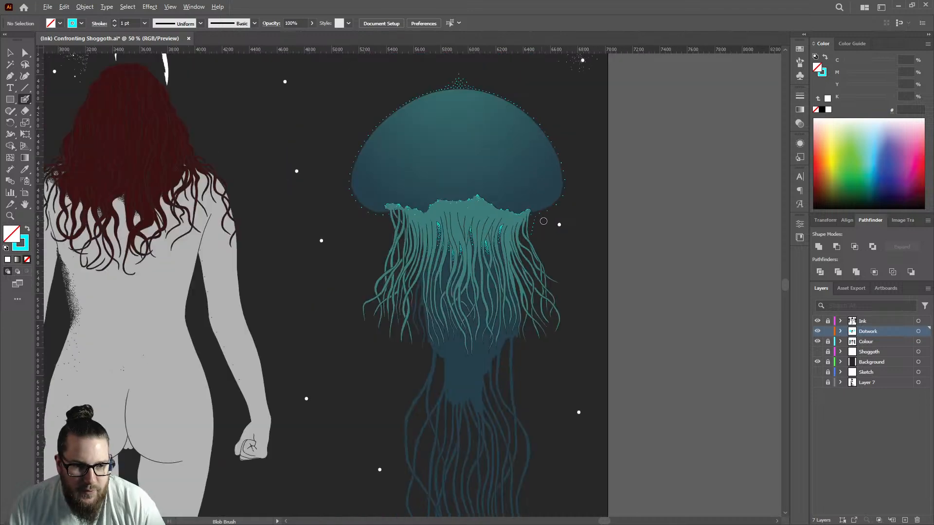
pyautogui.scroll(2, 188, 227)
pyautogui.scroll(-2, 188, 227)
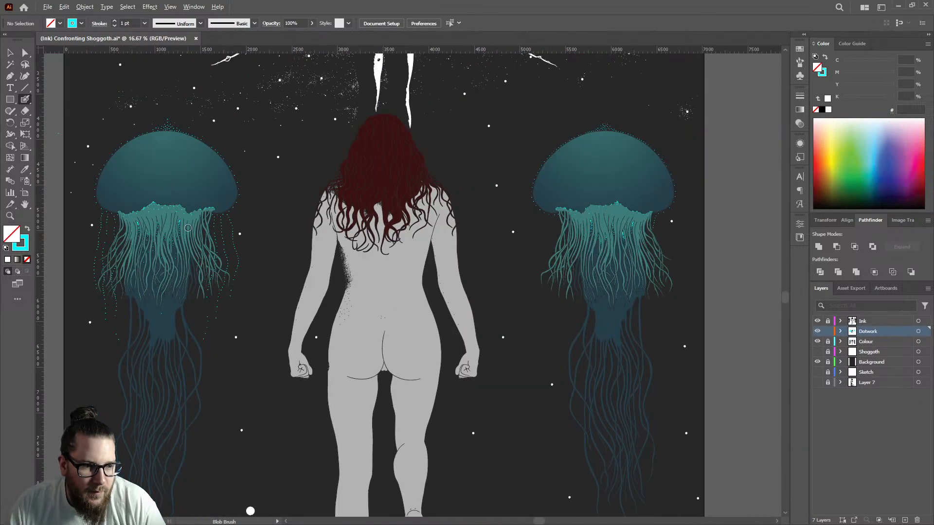
pyautogui.scroll(3, 97, 255)
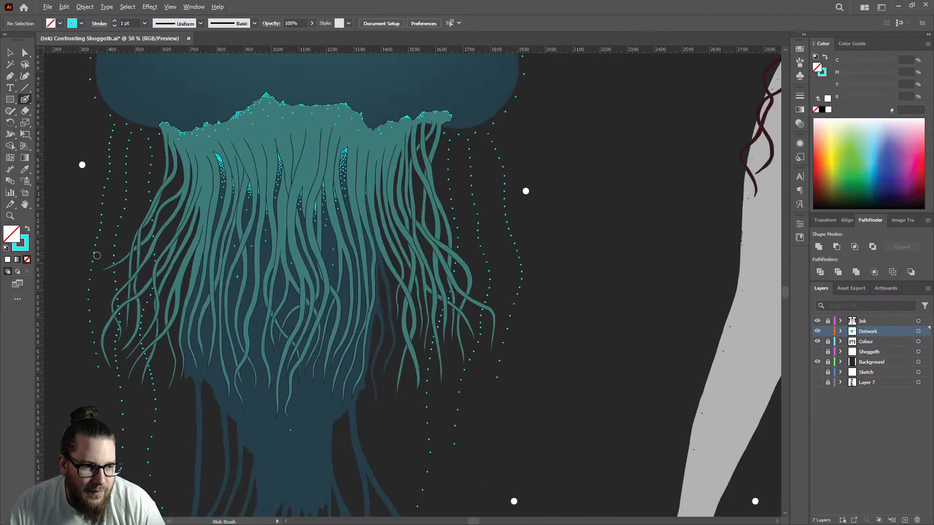
pyautogui.scroll(-2, 95, 255)
pyautogui.scroll(-2, 95, 254)
pyautogui.scroll(6, 515, 258)
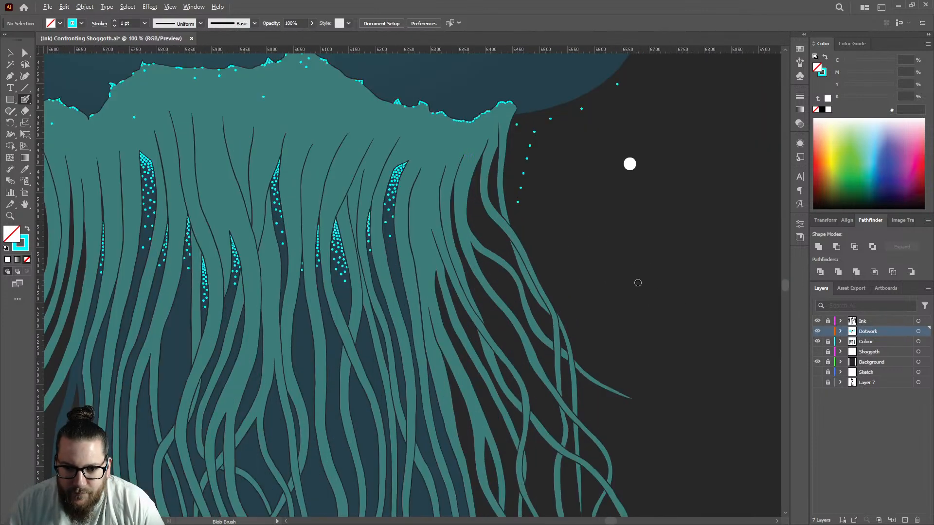
# Step: Extend the slanted strand down to the outer tentacle's edge and resume it with one cyan dot below that tentacle
pyautogui.scroll(1, 640, 283)
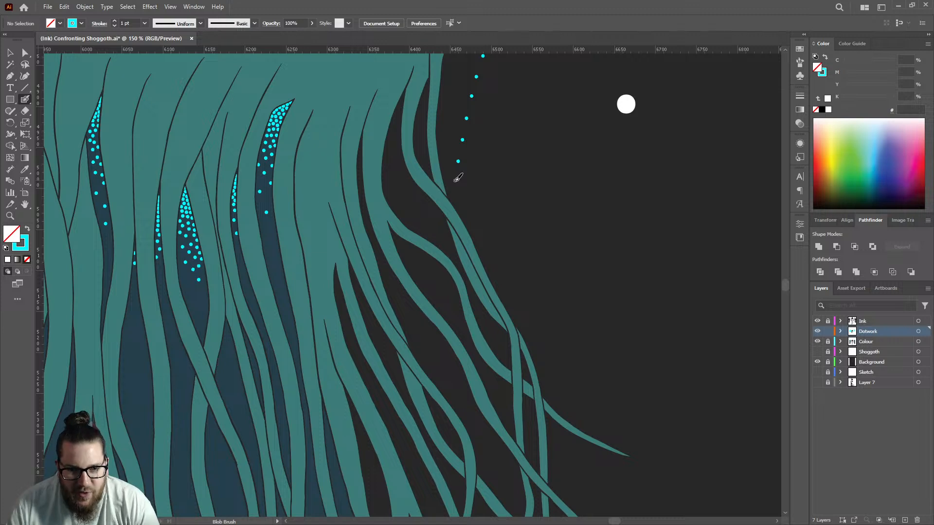
pyautogui.scroll(3, 475, 175)
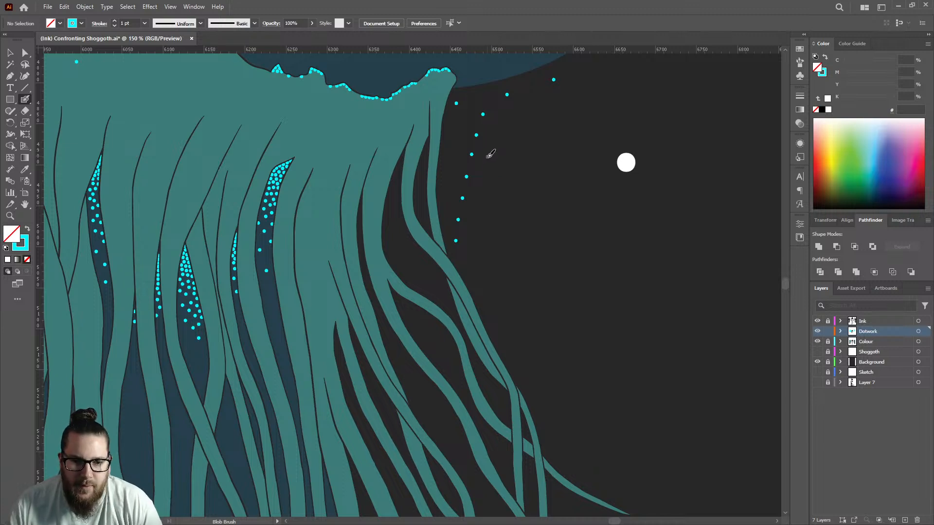
pyautogui.scroll(2, 454, 250)
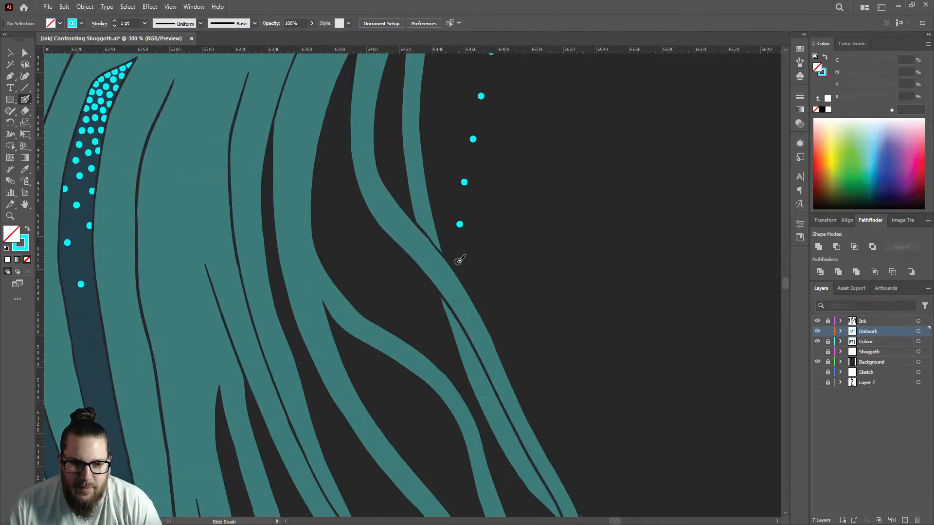
pyautogui.click(456, 260)
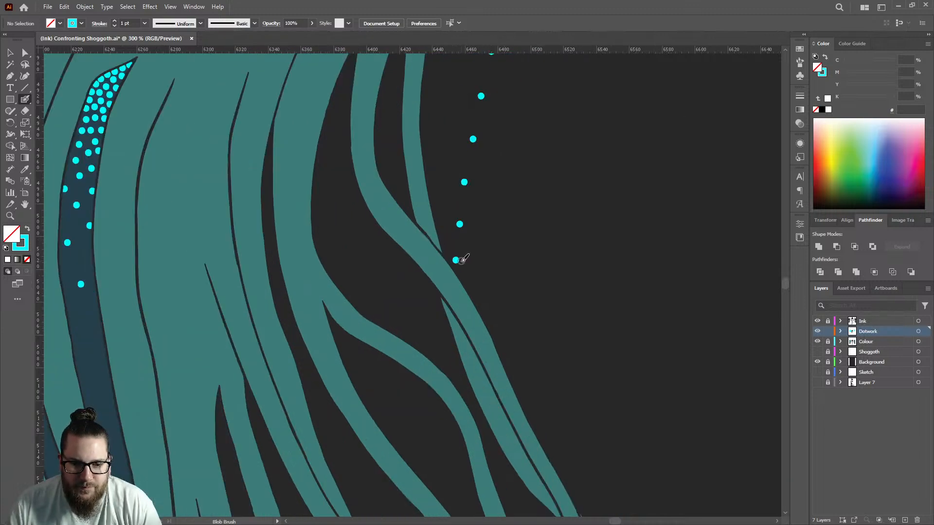
pyautogui.click(453, 354)
# Step: Add two more cyan dots to the strand in the next gap between the right Shoggoth's outer tentacles
pyautogui.scroll(-3, 471, 334)
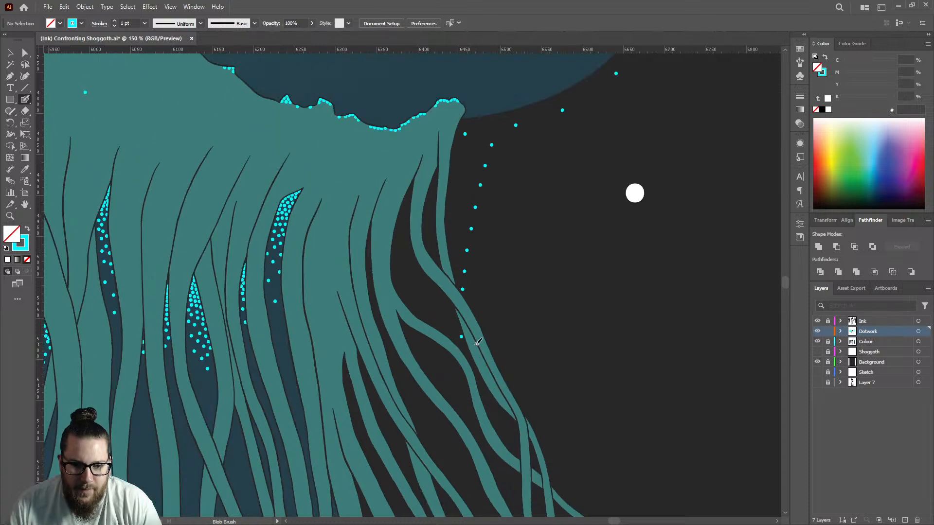
pyautogui.scroll(3, 459, 360)
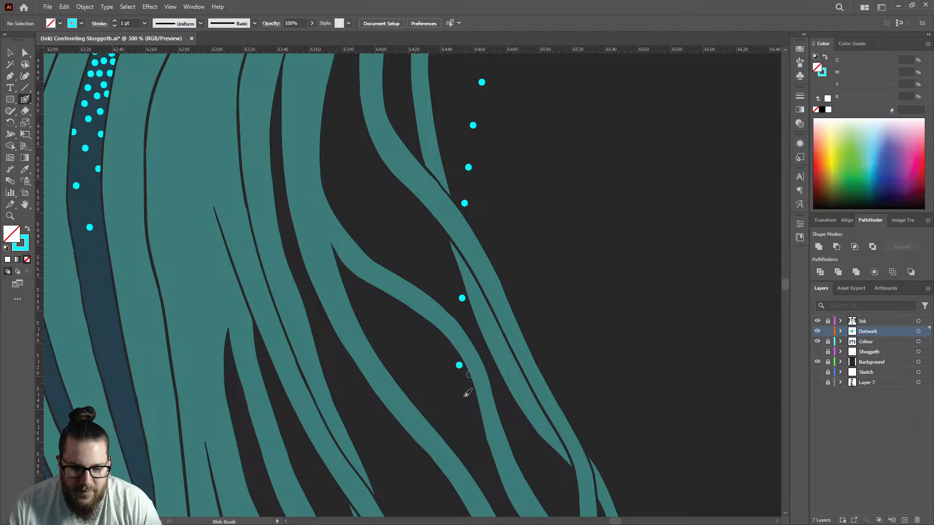
pyautogui.scroll(-4, 471, 336)
pyautogui.scroll(3, 470, 335)
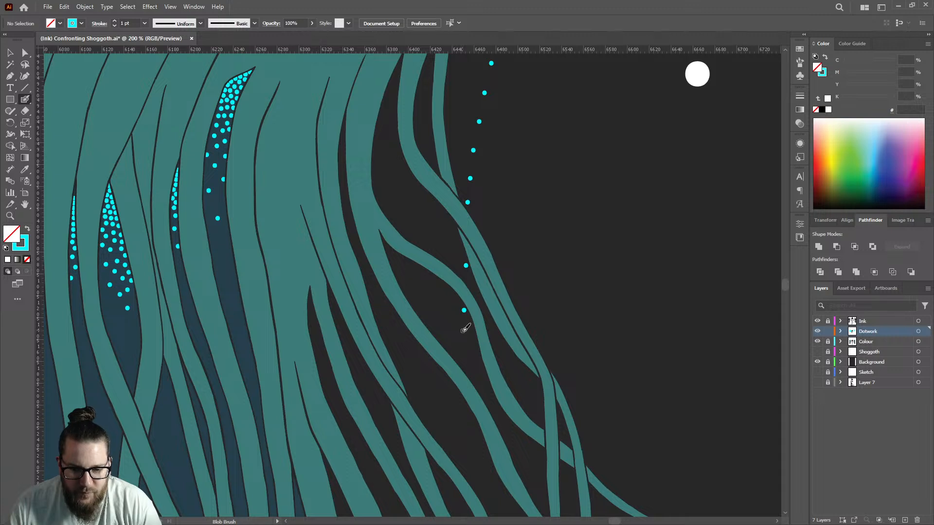
pyautogui.click(463, 330)
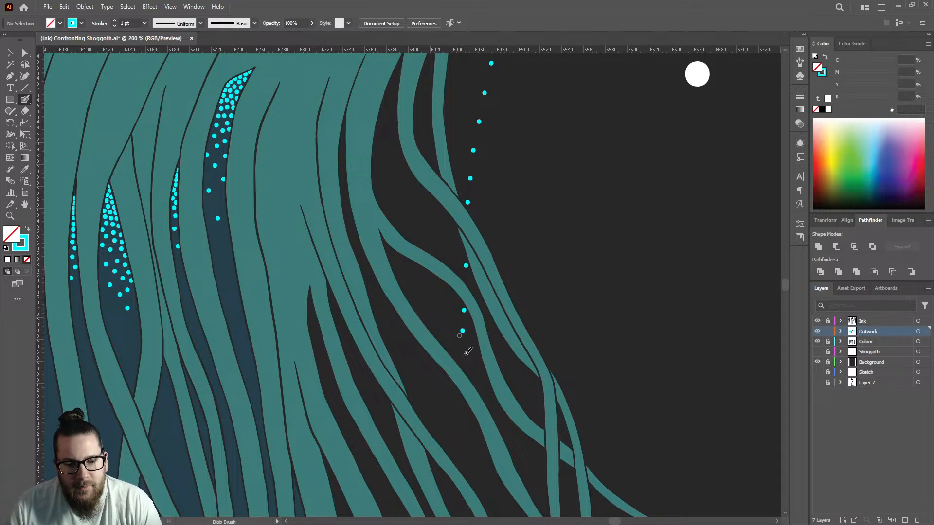
# Step: Undo the strand's last dot and place it again slightly lower in the same gap between the tentacles
pyautogui.scroll(-1, 471, 335)
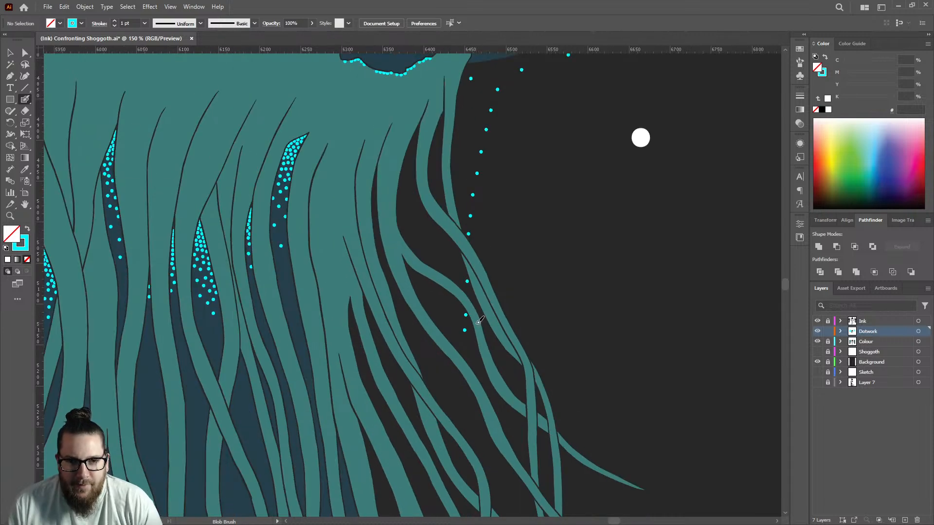
pyautogui.scroll(-1, 480, 321)
pyautogui.scroll(-3, 480, 284)
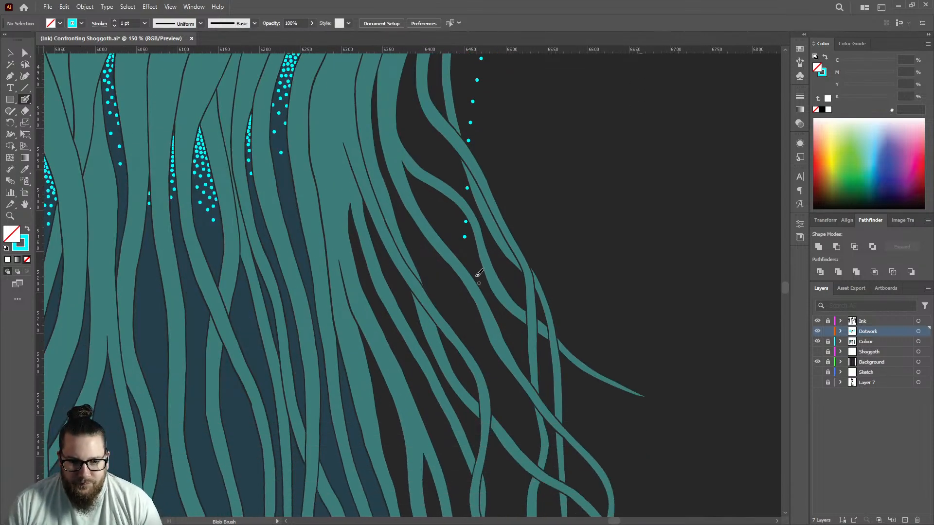
pyautogui.scroll(4, 480, 279)
pyautogui.hotkey('ctrl', 'z')
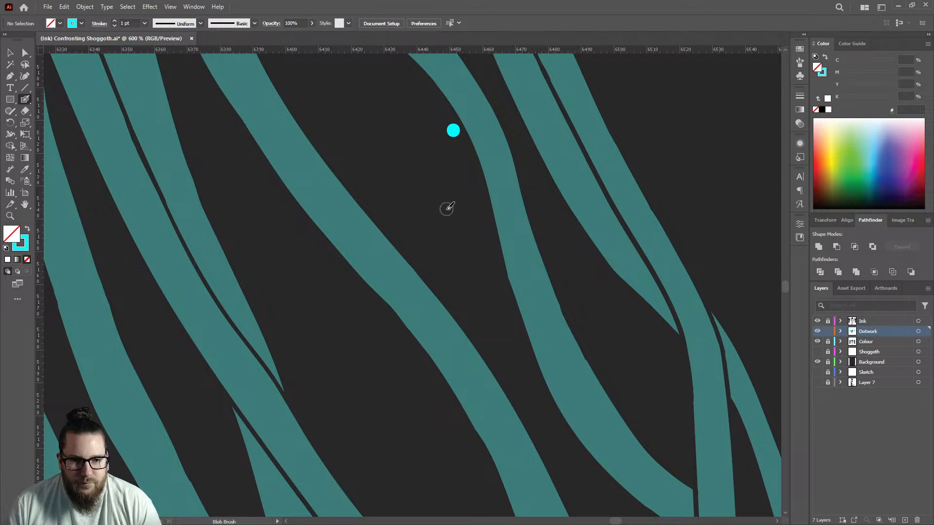
pyautogui.click(447, 202)
pyautogui.hotkey('ctrl', '1')
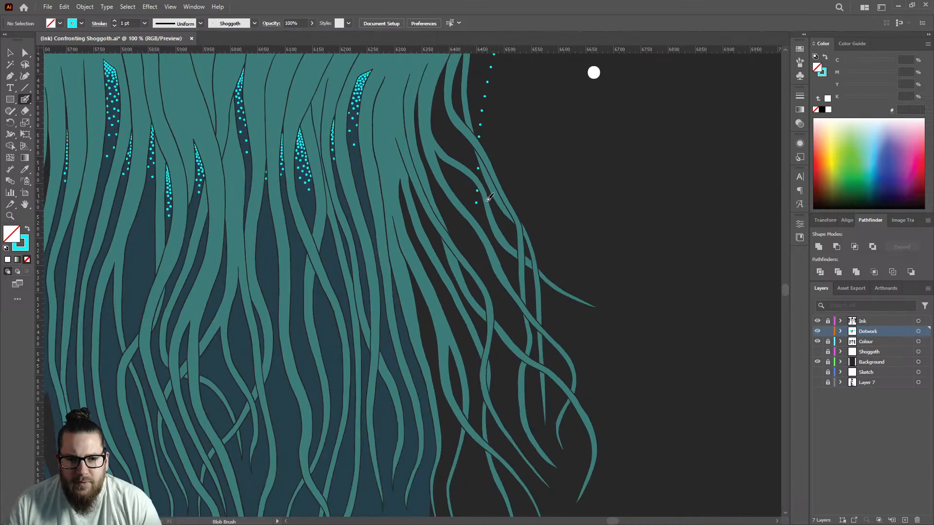
# Step: Carry the strand past the next crossing tentacle with one cyan dot above it and two dots below it
pyautogui.scroll(-3, 487, 199)
pyautogui.scroll(4, 475, 198)
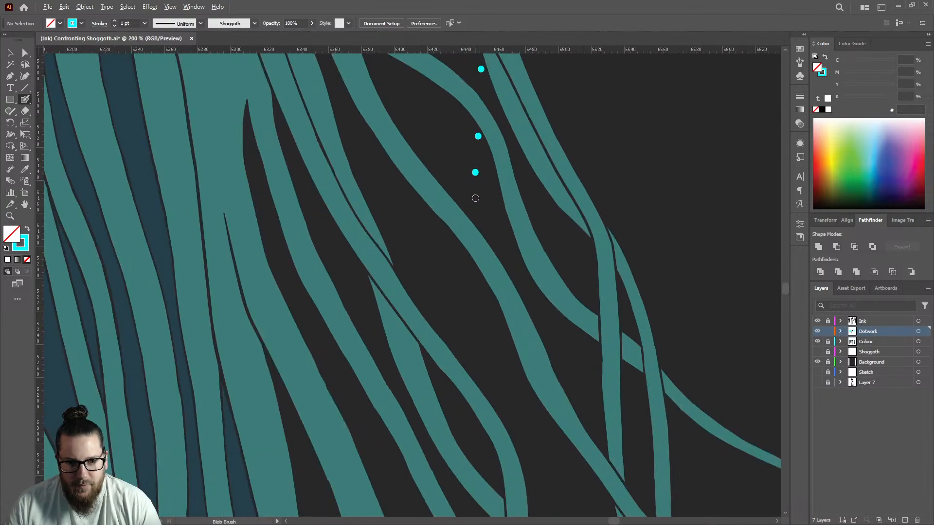
pyautogui.scroll(2, 475, 198)
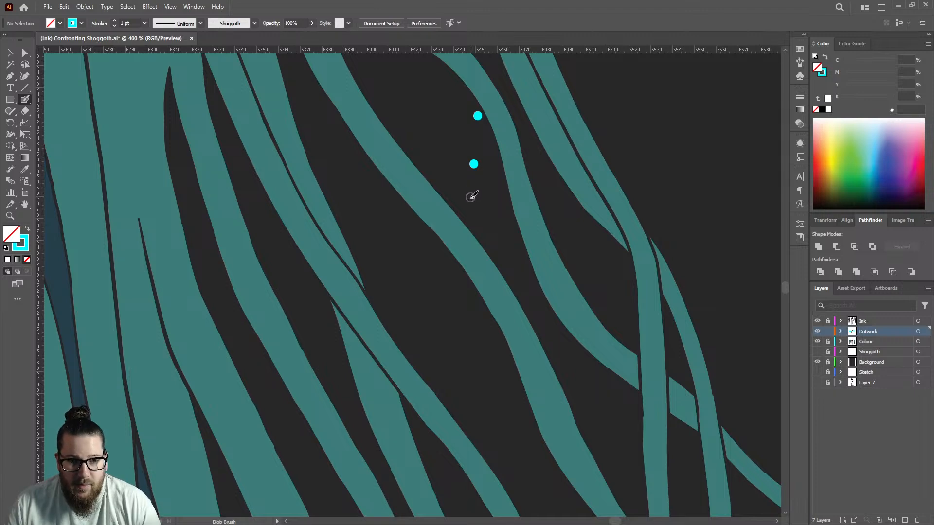
pyautogui.scroll(-5, 471, 196)
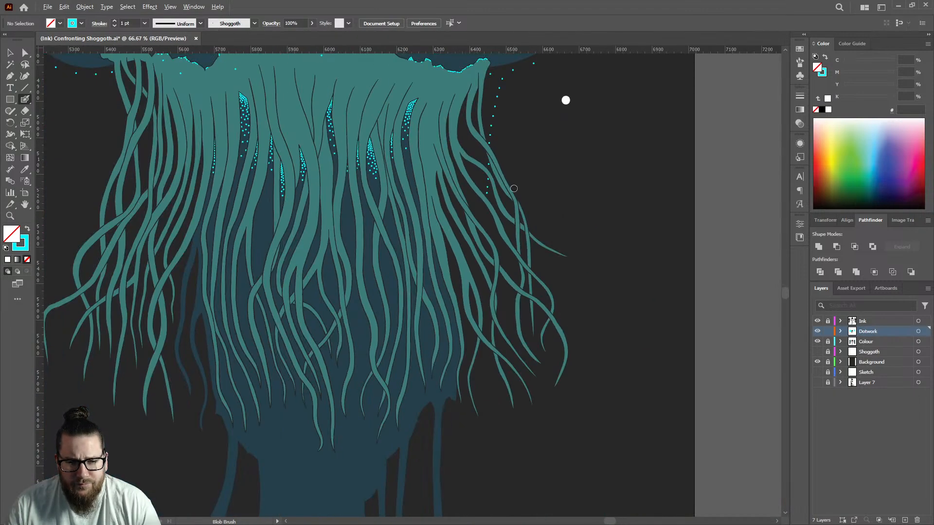
pyautogui.scroll(-2, 510, 189)
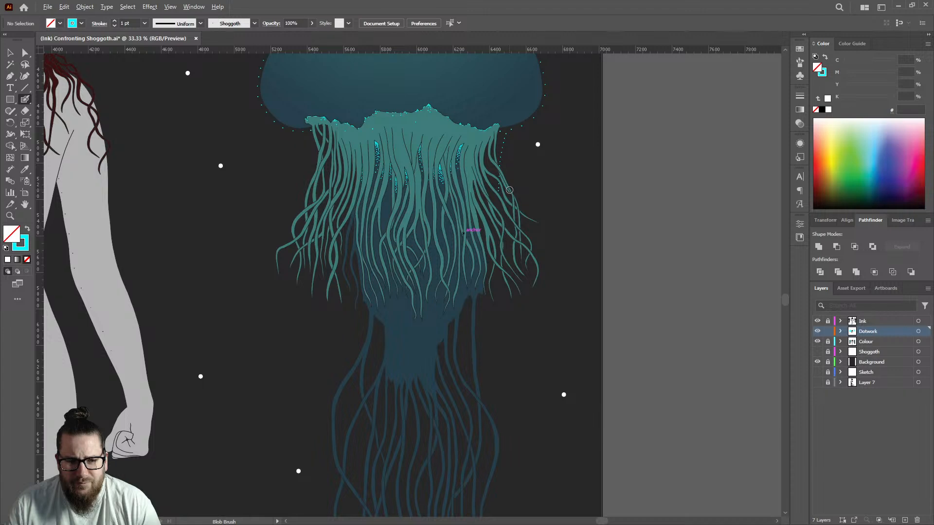
pyautogui.scroll(9, 509, 190)
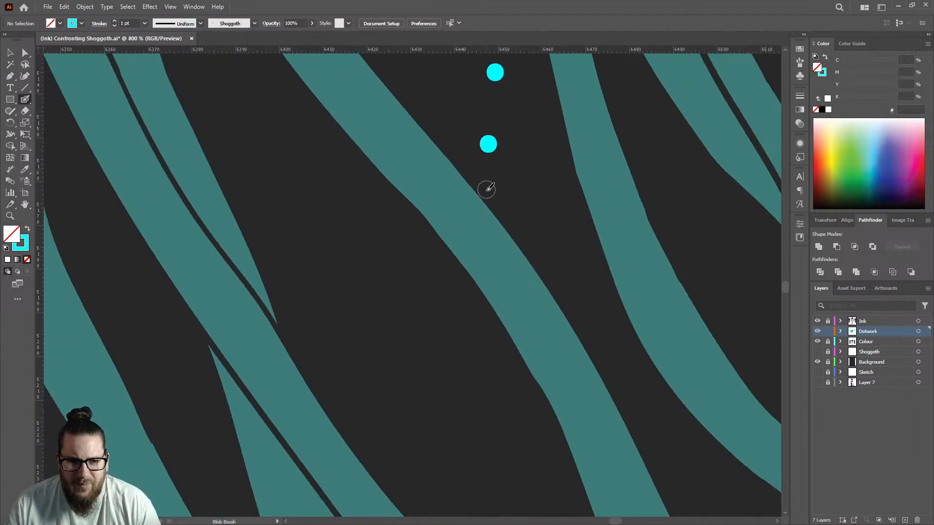
pyautogui.click(469, 295)
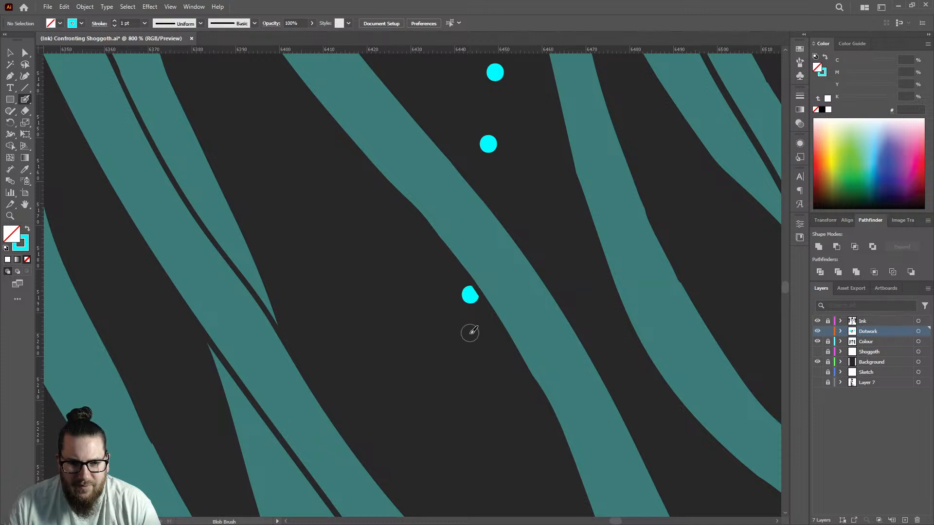
pyautogui.click(469, 358)
pyautogui.scroll(-5, 480, 275)
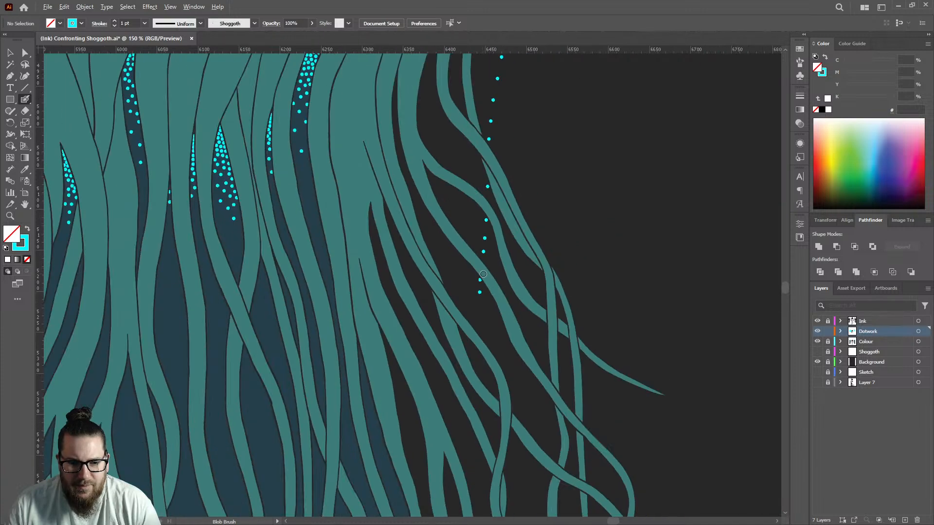
# Step: Lengthen the lower end of the strand with three closely spaced cyan dots running straight down between the tentacles
pyautogui.scroll(4, 481, 276)
pyautogui.click(469, 289)
pyautogui.click(469, 316)
pyautogui.click(470, 344)
pyautogui.scroll(-4, 490, 275)
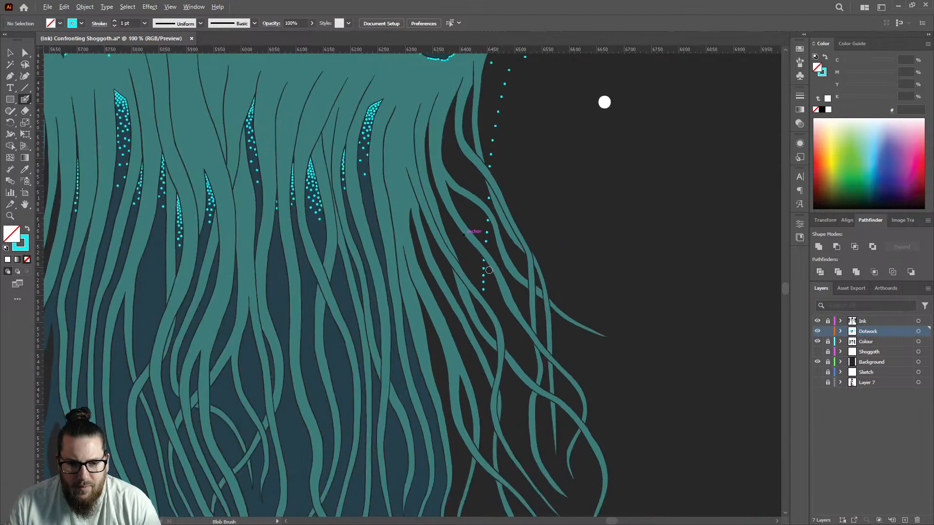
# Step: Check the extended strand below the dome, switch to the Selection tool and save the document
pyautogui.scroll(3, 521, 225)
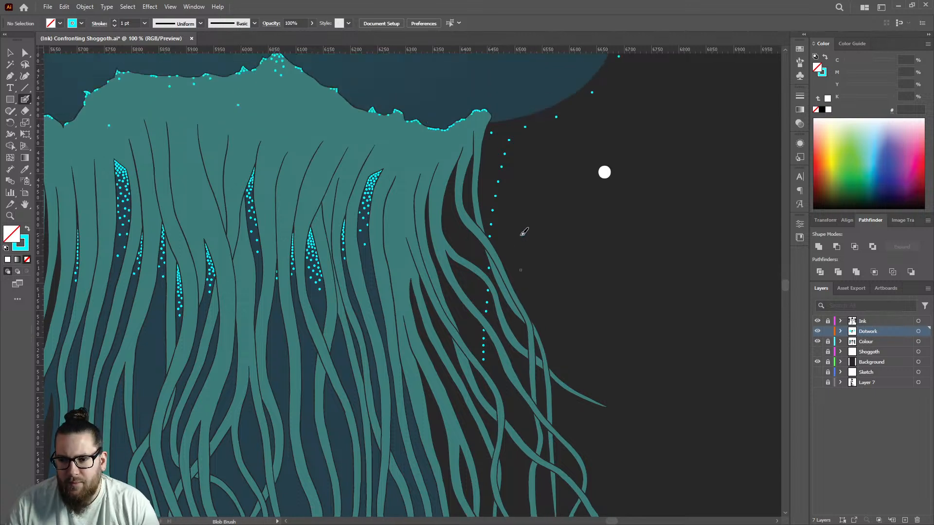
pyautogui.press('v')
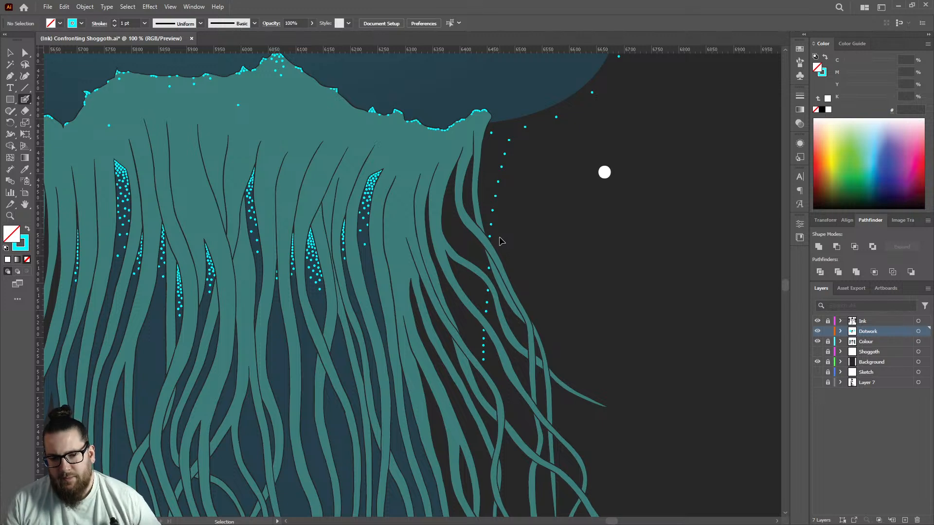
pyautogui.hotkey('ctrl', 's')
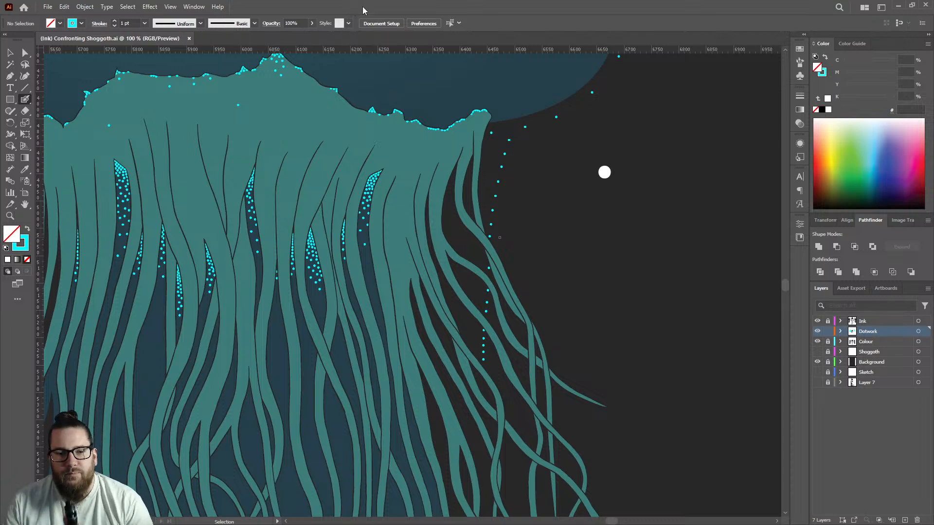
# Step: Select the closely spaced dots at the lower end of the strand with the Selection tool and delete them
pyautogui.click(12, 53)
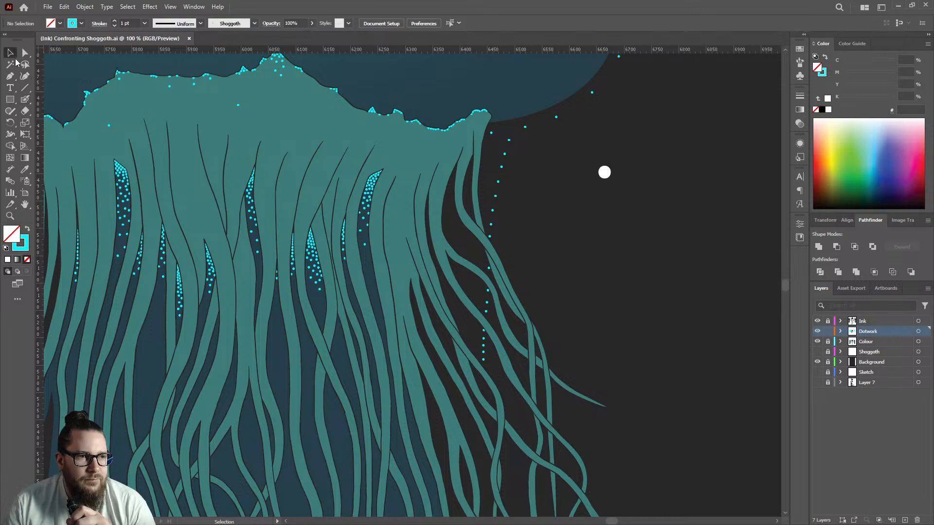
pyautogui.moveTo(479, 379); pyautogui.dragTo(490, 338)
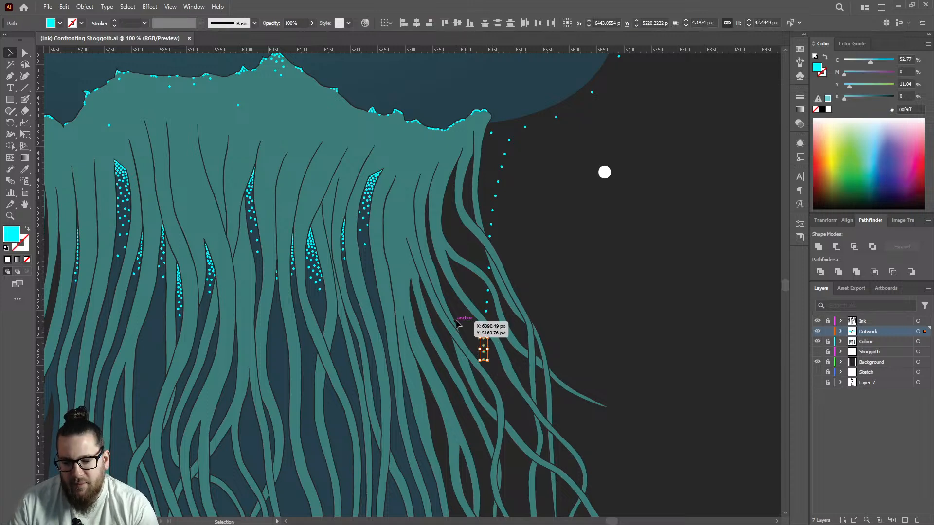
pyautogui.press('Delete')
# Step: Redraw the strand's end with the Blob Brush: three evenly spaced cyan dots above the next crossing tentacle and two below it
pyautogui.scroll(3, 480, 386)
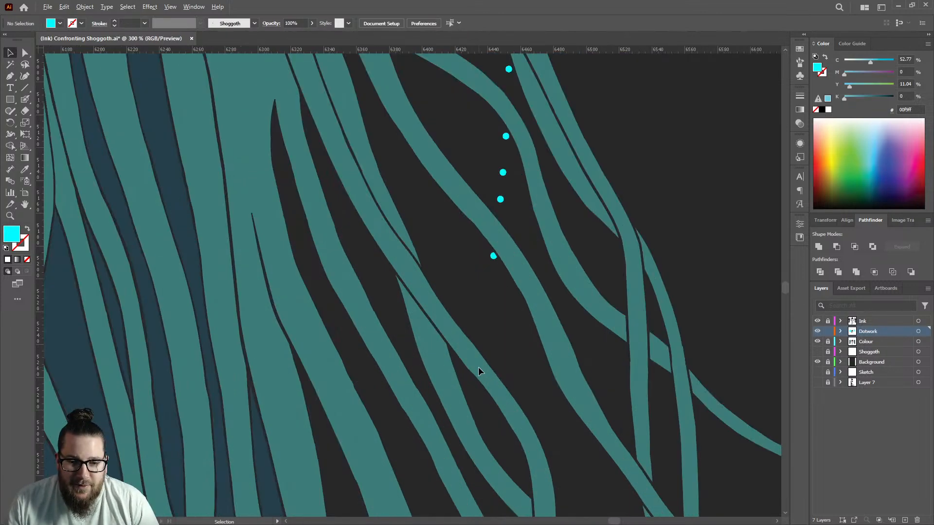
pyautogui.click(27, 99)
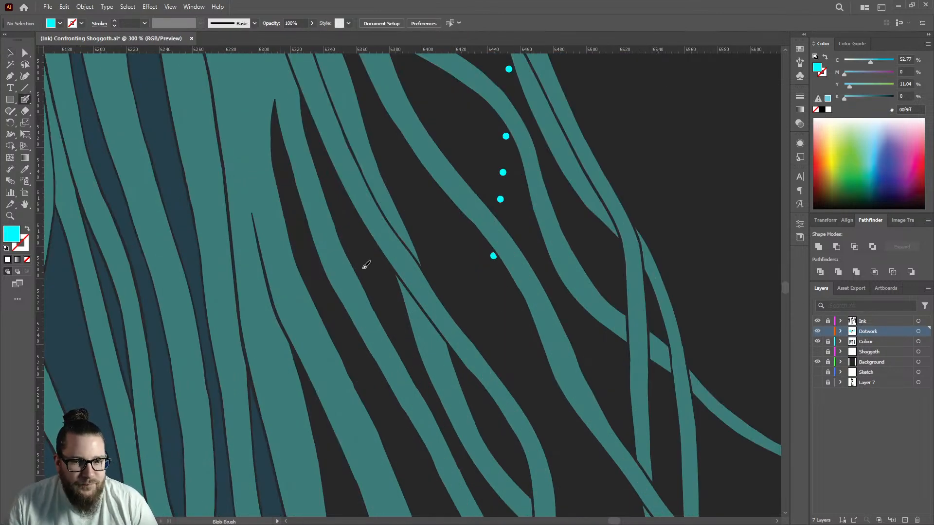
pyautogui.click(492, 288)
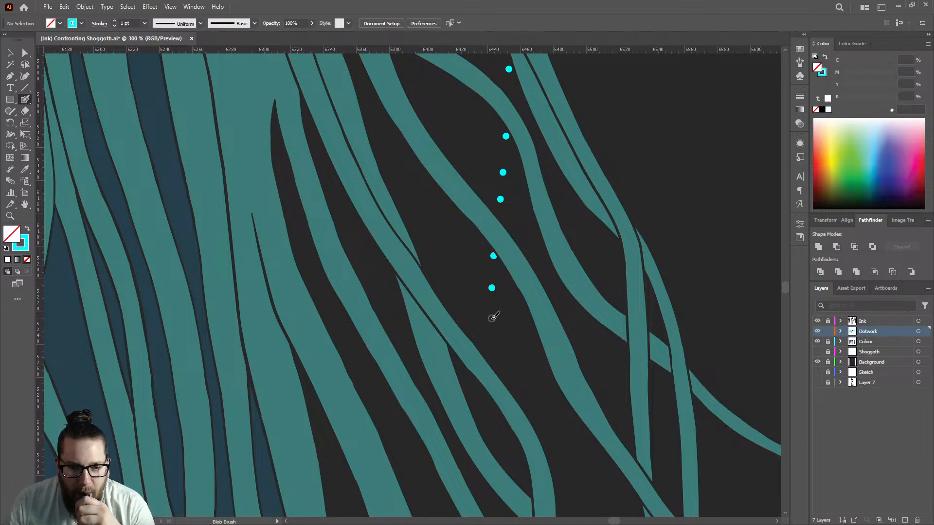
pyautogui.click(491, 318)
pyautogui.click(491, 350)
pyautogui.click(488, 399)
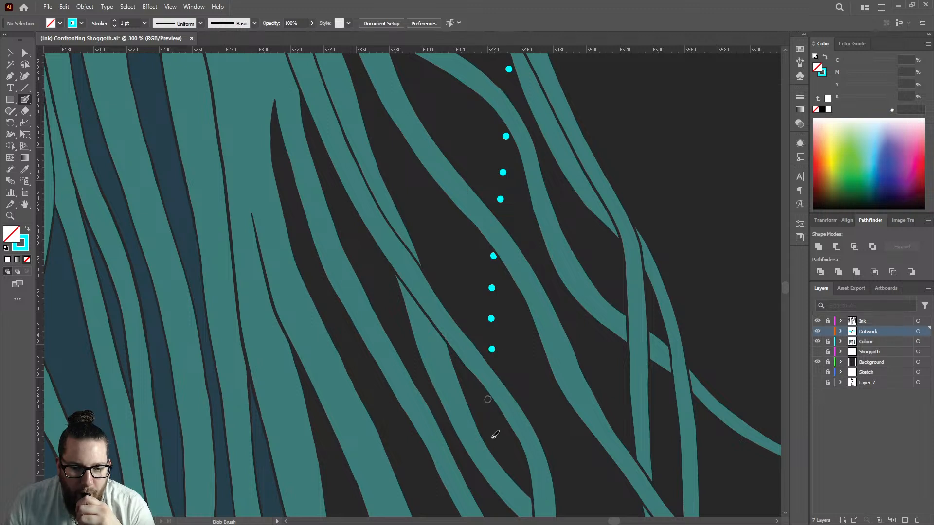
pyautogui.click(489, 428)
# Step: Continue the strand behind the following tentacle with two cyan dots in the narrow gap beyond it
pyautogui.scroll(-3, 488, 428)
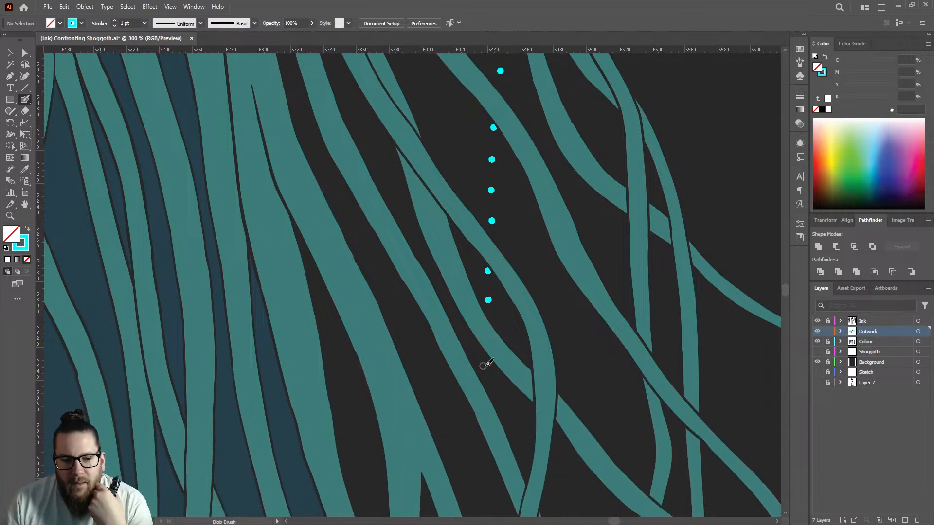
pyautogui.click(487, 360)
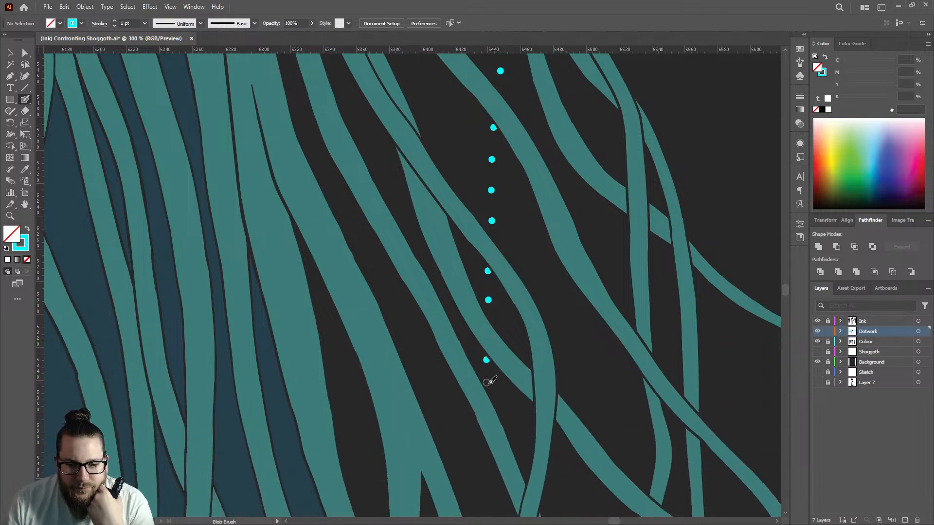
pyautogui.click(488, 384)
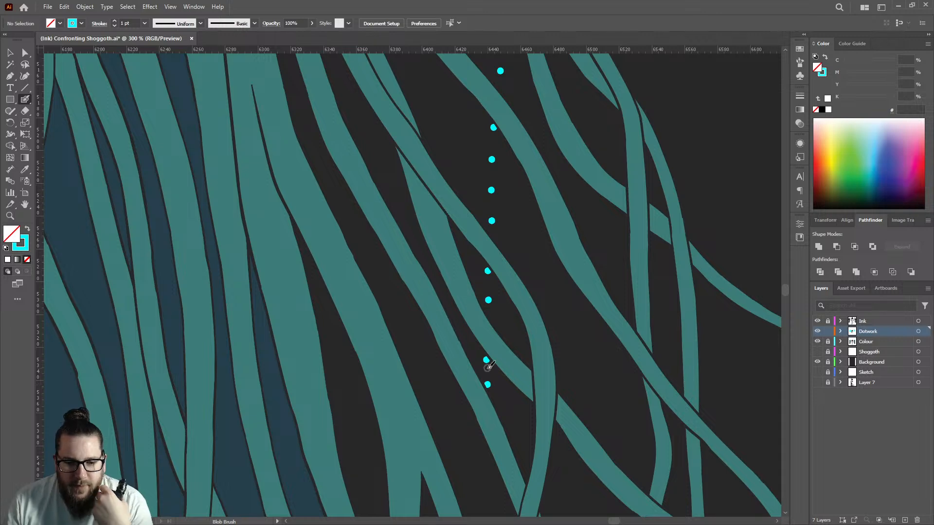
# Step: Carry the strand past one more crossing tentacle with two cyan dots just beyond its edge
pyautogui.scroll(-2, 490, 335)
pyautogui.scroll(-6, 580, 306)
pyautogui.scroll(-1, 595, 304)
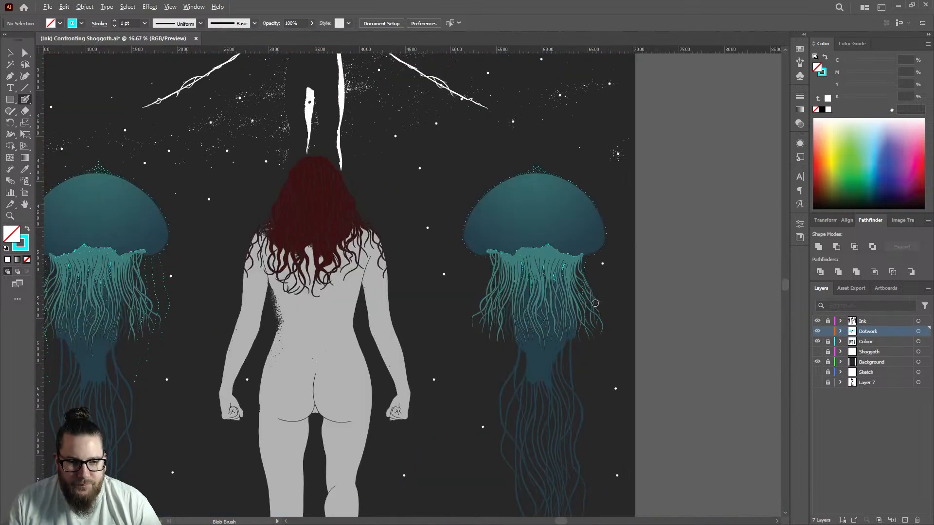
pyautogui.scroll(5, 594, 280)
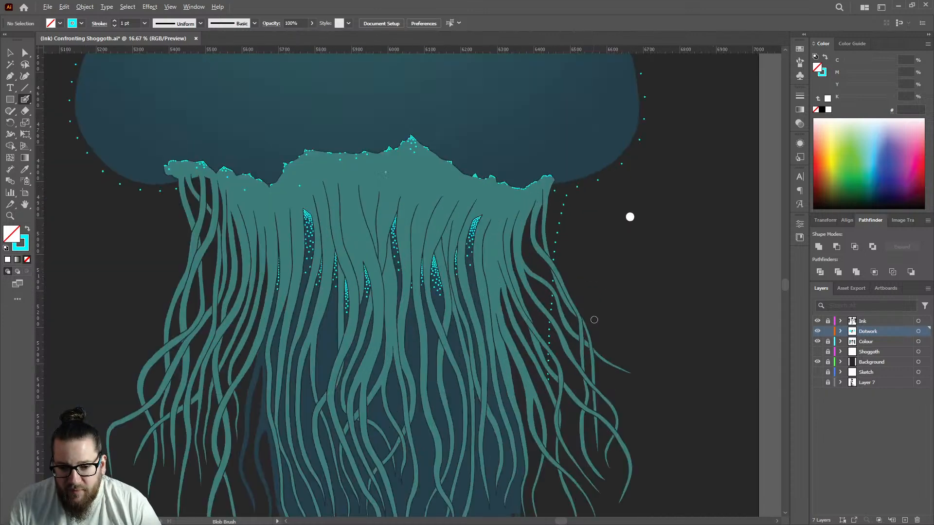
pyautogui.scroll(5, 530, 362)
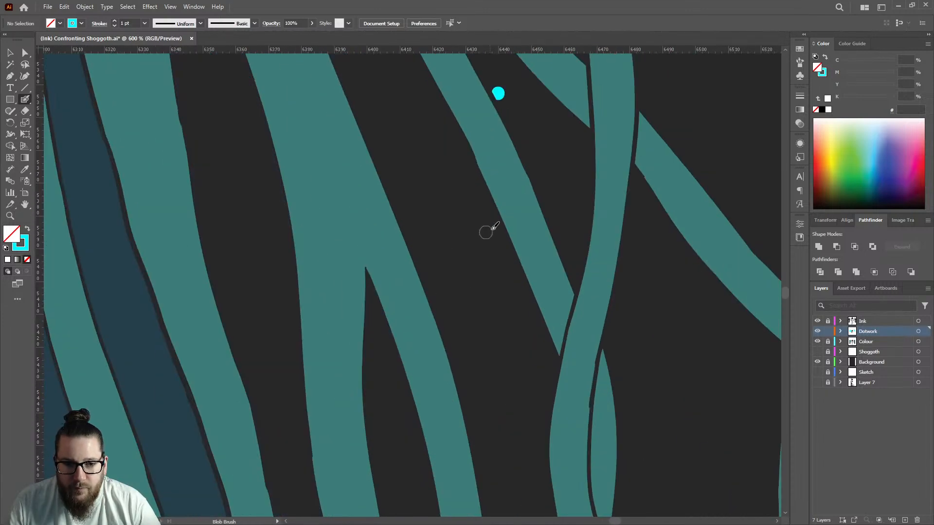
pyautogui.click(487, 208)
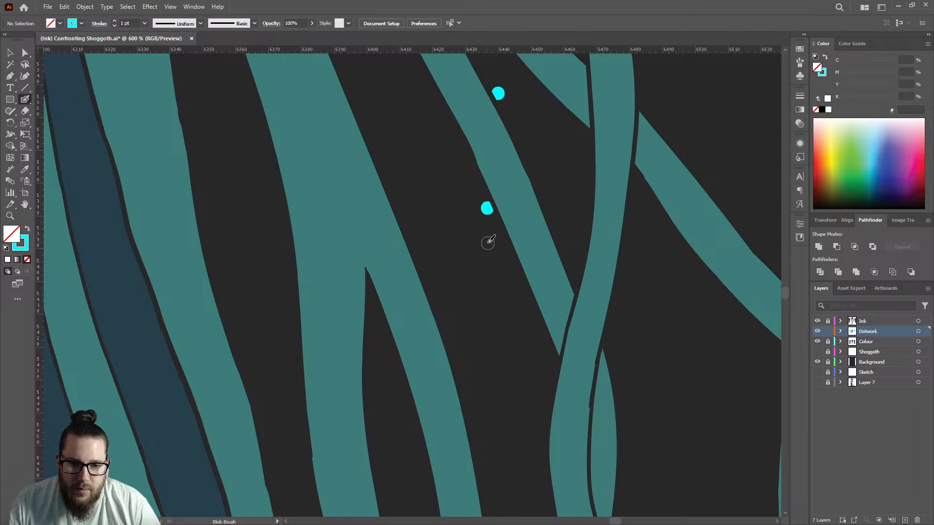
pyautogui.click(490, 251)
# Step: Lengthen the strand with four evenly spaced cyan dots curving slightly outward down the open gap
pyautogui.scroll(-5, 489, 251)
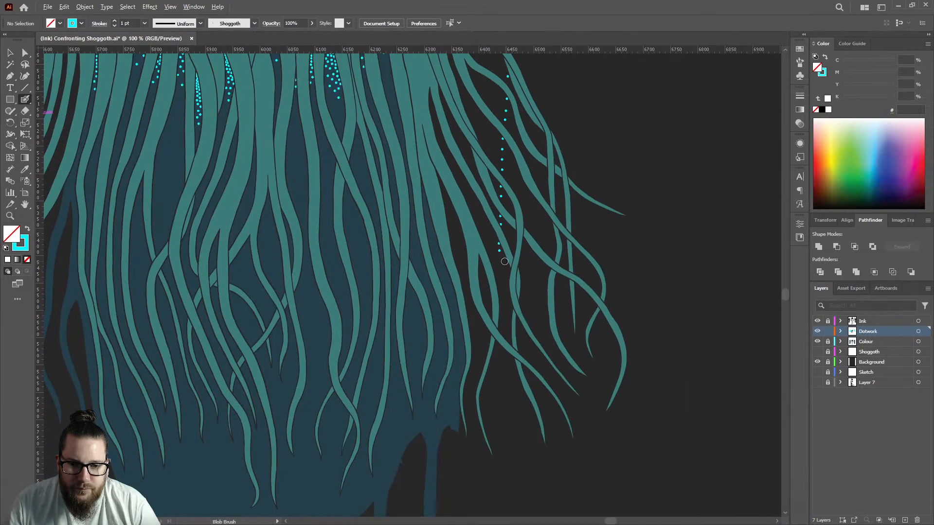
pyautogui.scroll(3, 489, 250)
pyautogui.click(490, 256)
pyautogui.click(492, 281)
pyautogui.click(494, 305)
pyautogui.click(498, 329)
# Step: Compare the right Shoggoth's strand with the hanging dotted strands around the left Shoggoth's tentacles
pyautogui.scroll(-5, 507, 313)
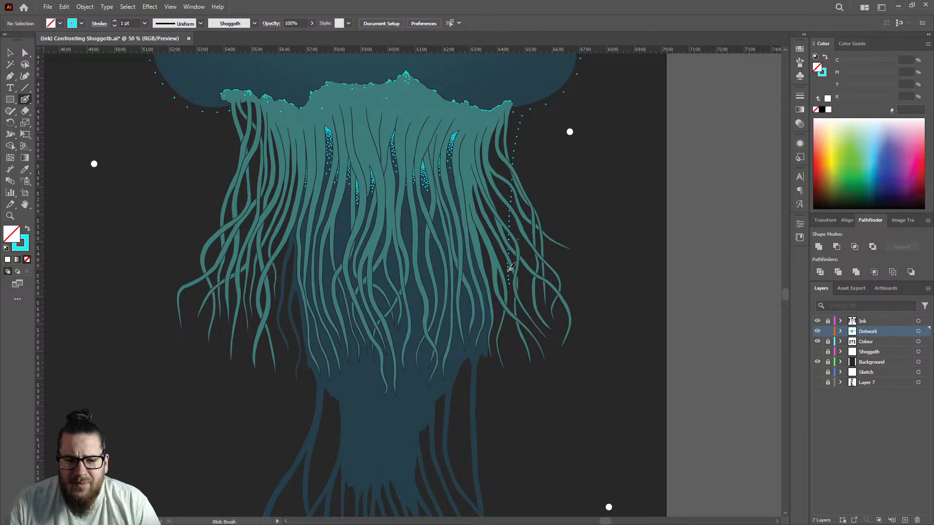
pyautogui.scroll(2, 514, 275)
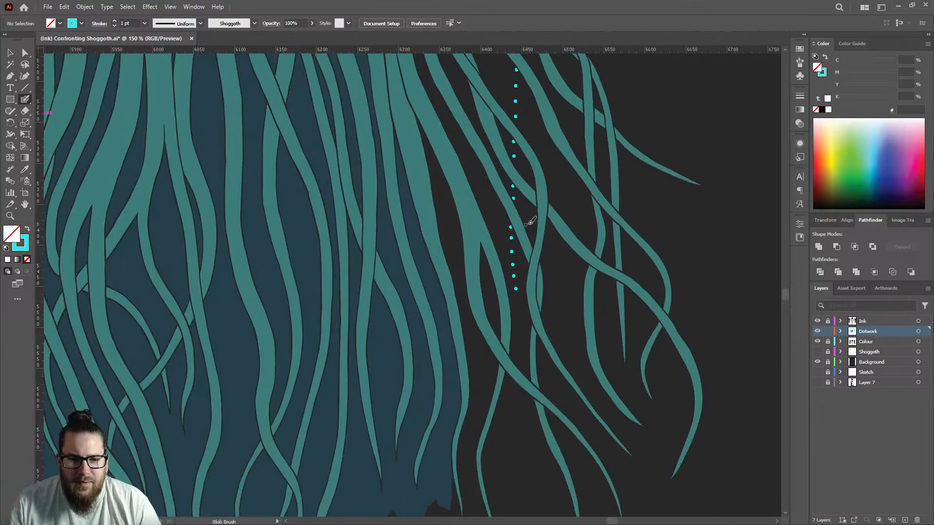
pyautogui.scroll(-7, 531, 221)
pyautogui.scroll(2, 326, 233)
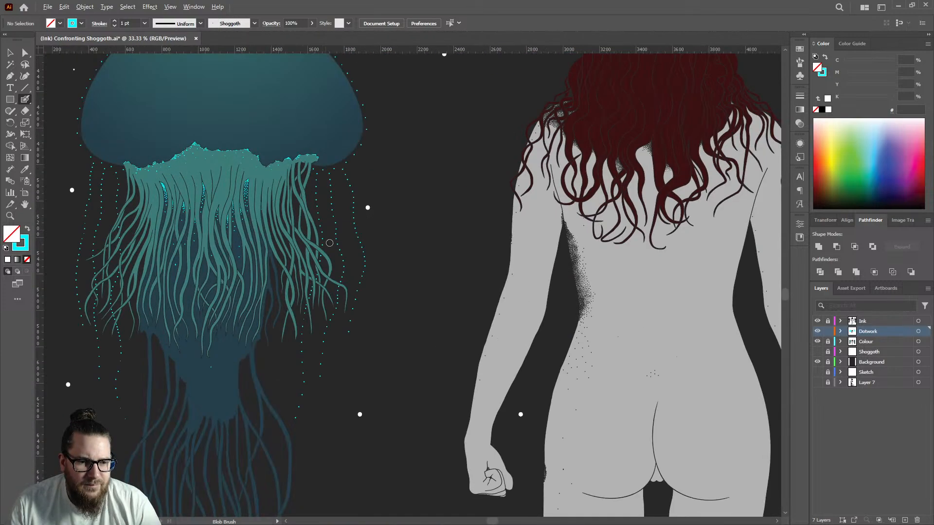
pyautogui.scroll(3, 327, 233)
pyautogui.scroll(-4, 316, 272)
pyautogui.scroll(-2, 291, 255)
pyautogui.scroll(4, 630, 255)
pyautogui.scroll(1, 548, 314)
pyautogui.scroll(4, 547, 315)
# Step: Add one more cyan dot to the lower end of the right Shoggoth's strand and save the document
pyautogui.click(555, 285)
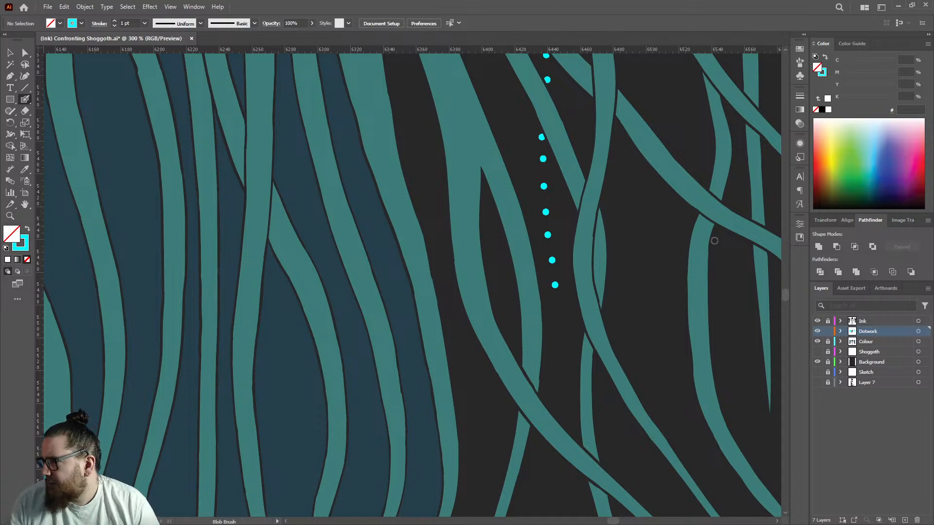
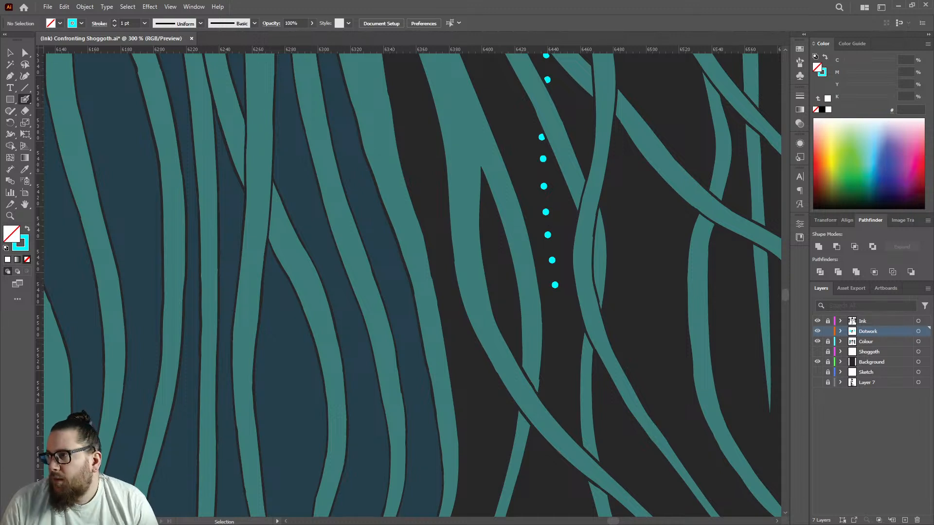
pyautogui.hotkey('ctrl', '-')
pyautogui.hotkey('ctrl', '-')
pyautogui.hotkey('ctrl', 's')
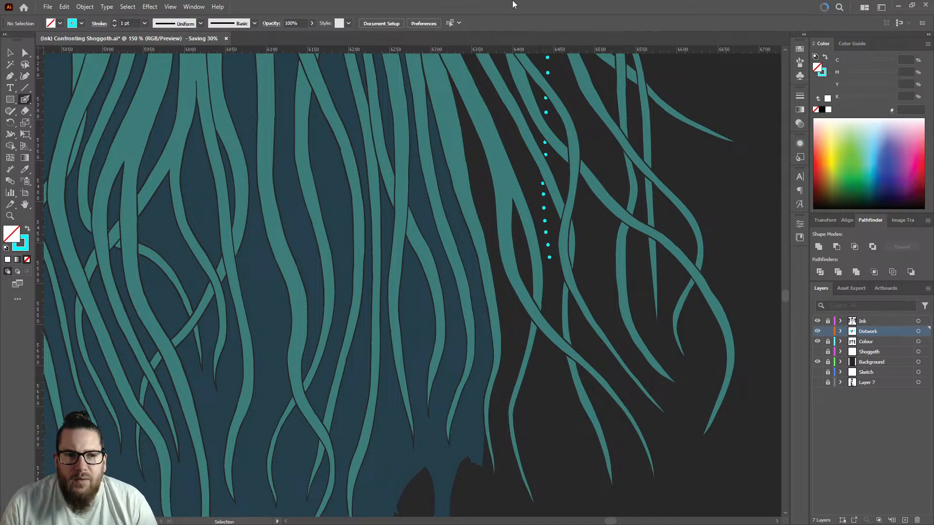
# Step: Extend the strand with four cyan dots down the gap, ending just above the next diagonal tentacle
pyautogui.keyDown('alt'); pyautogui.scroll(-3, 557, 250); pyautogui.keyUp('alt')
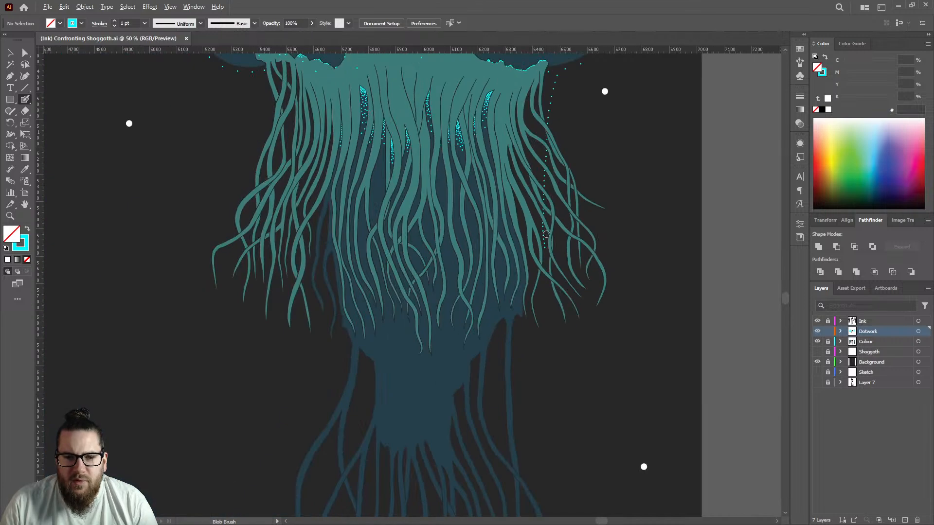
pyautogui.keyDown('alt'); pyautogui.scroll(4, 559, 238); pyautogui.keyUp('alt')
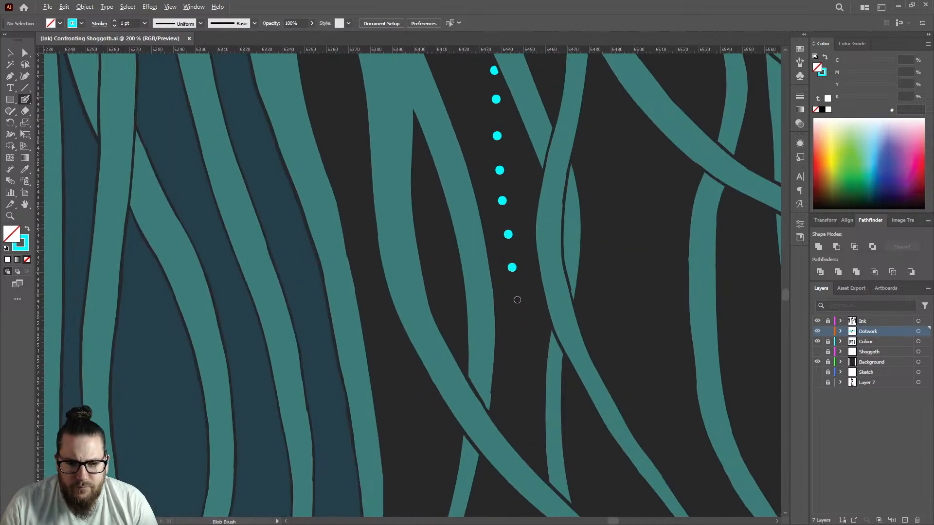
pyautogui.click(516, 300)
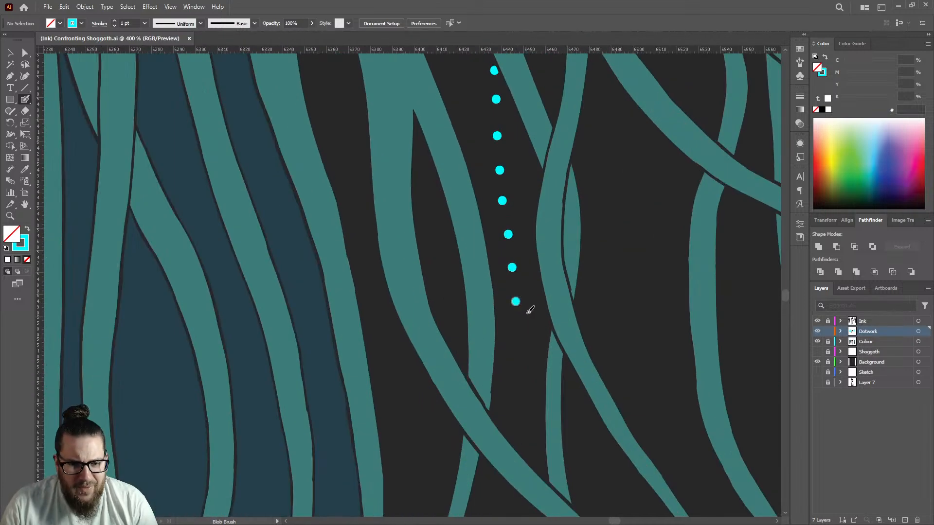
pyautogui.keyDown('alt'); pyautogui.scroll(-3, 530, 301); pyautogui.keyUp('alt')
pyautogui.keyDown('alt'); pyautogui.scroll(-3, 533, 292); pyautogui.keyUp('alt')
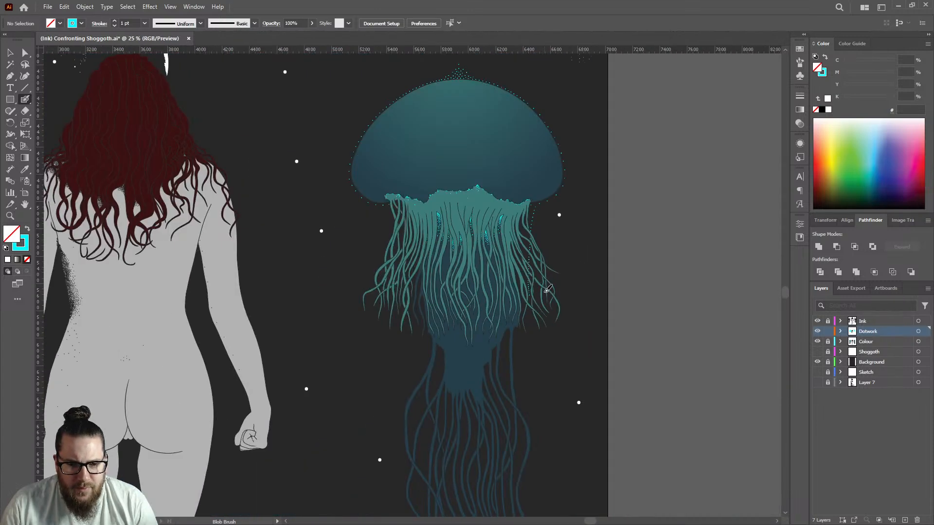
pyautogui.keyDown('alt'); pyautogui.scroll(4, 534, 313); pyautogui.keyUp('alt')
pyautogui.keyDown('alt'); pyautogui.scroll(3, 534, 263); pyautogui.keyUp('alt')
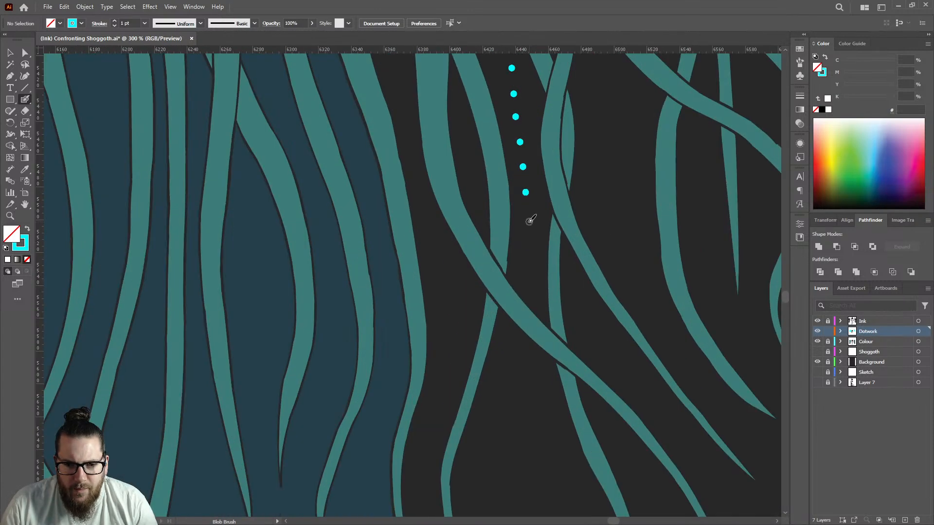
pyautogui.click(528, 222)
pyautogui.click(528, 256)
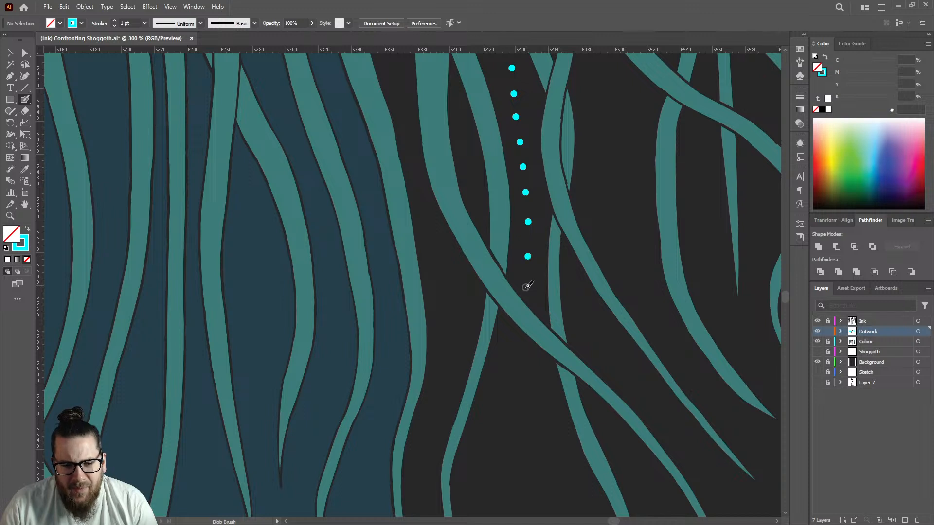
pyautogui.click(526, 284)
# Step: Resume the strand below the diagonal tentacle with two cyan dots veering slightly inward
pyautogui.click(519, 336)
pyautogui.click(516, 360)
pyautogui.scroll(-3, 517, 361)
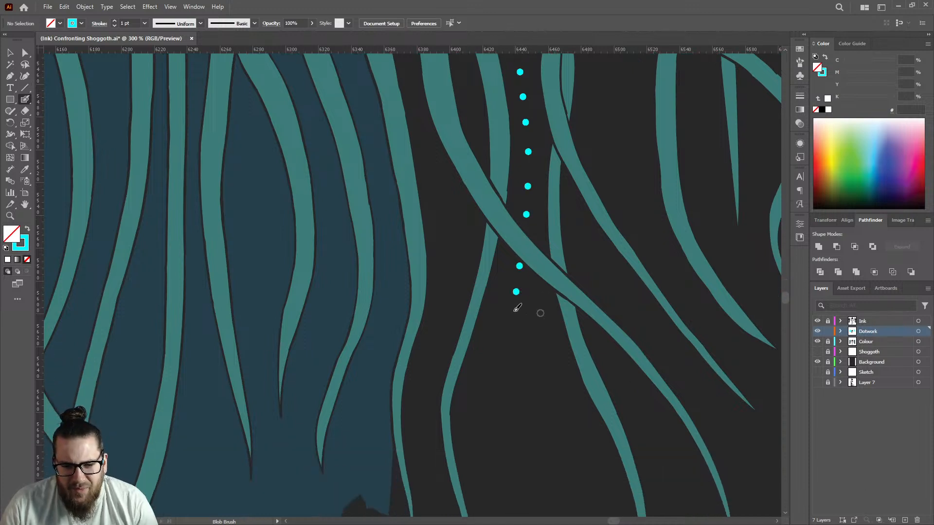
# Step: Continue the column of cyan dots down between the jellyfish's outer right tentacles to near their tips
pyautogui.click(513, 313)
pyautogui.click(507, 342)
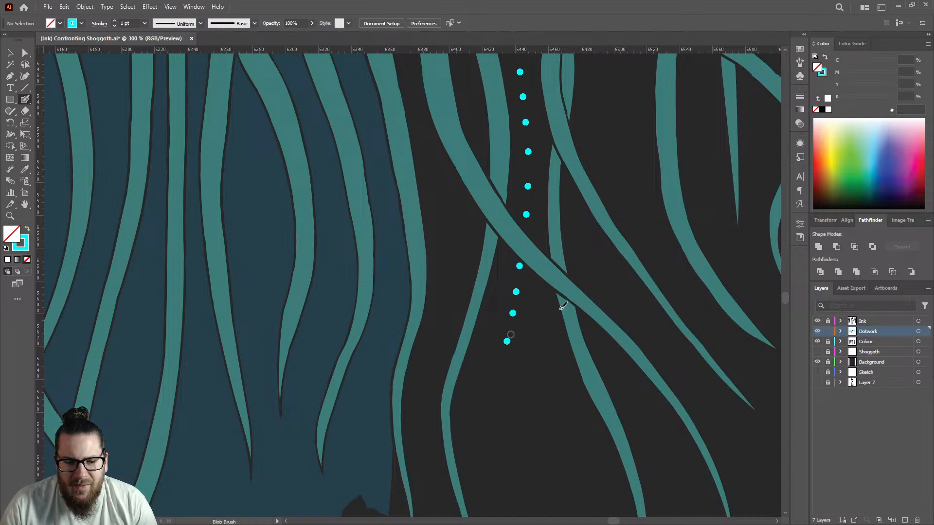
pyautogui.scroll(-4, 558, 306)
pyautogui.scroll(4, 549, 334)
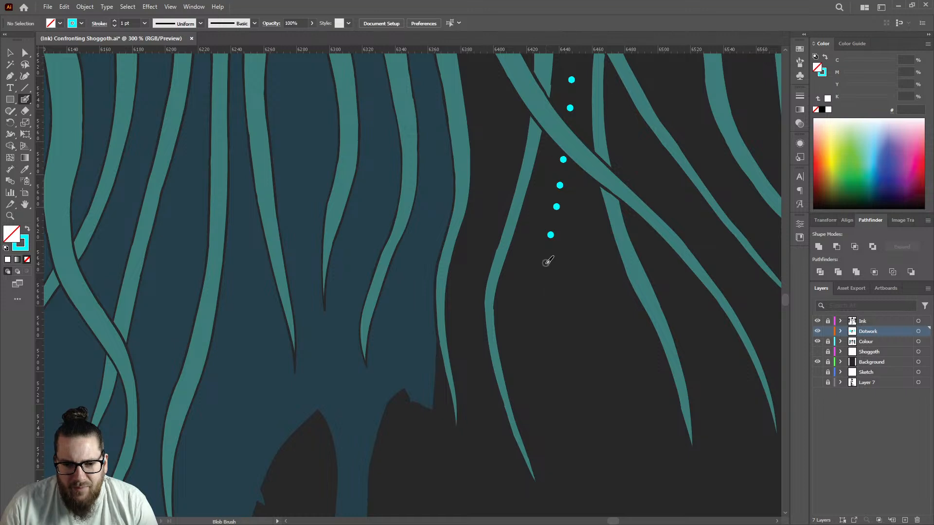
pyautogui.click(541, 295)
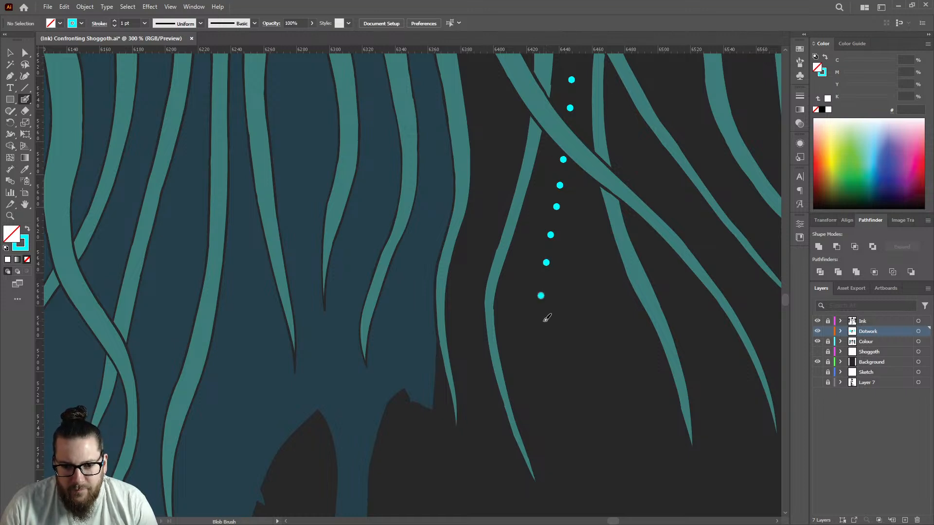
pyautogui.click(540, 326)
pyautogui.click(542, 357)
pyautogui.scroll(-3, 542, 340)
pyautogui.click(544, 303)
pyautogui.click(548, 333)
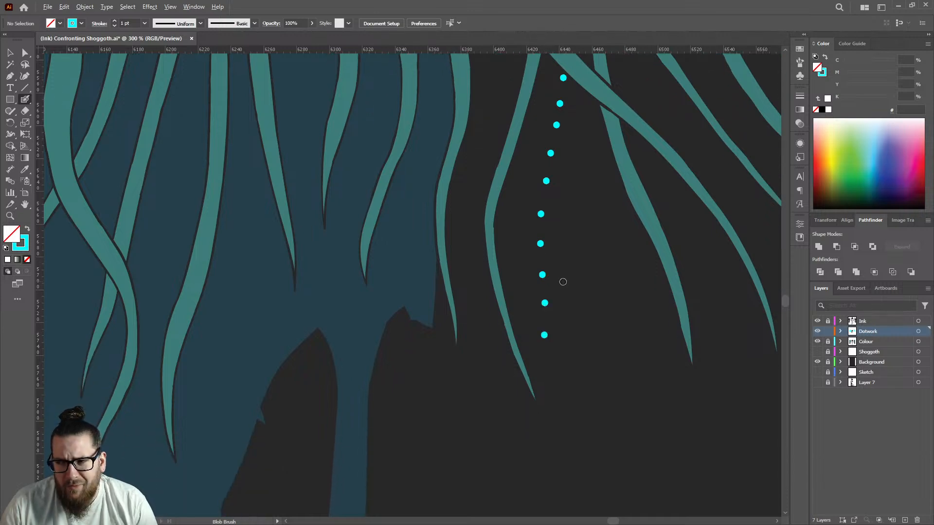
# Step: Delete the whole column of loose cyan dots running down the right side of the jellyfish's tentacles
pyautogui.scroll(-3, 579, 260)
pyautogui.scroll(-5, 596, 246)
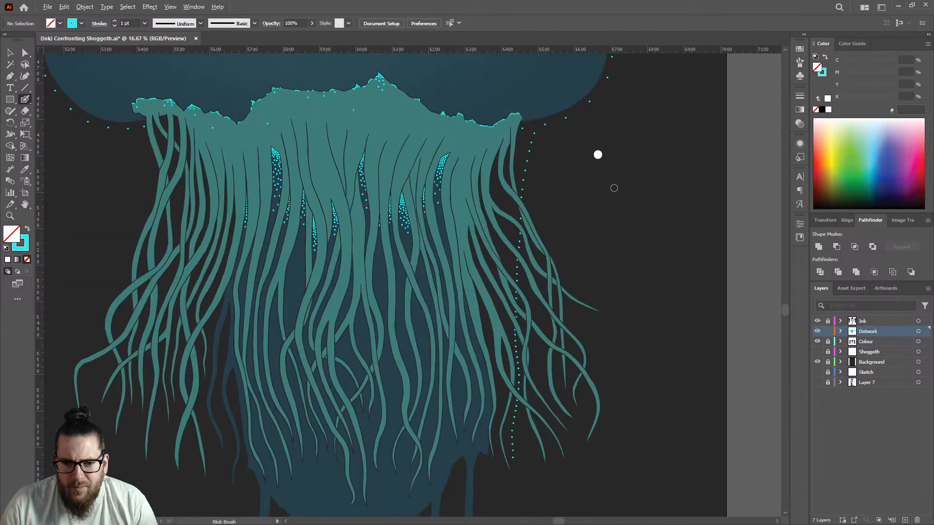
pyautogui.scroll(4, 612, 192)
pyautogui.click(10, 52)
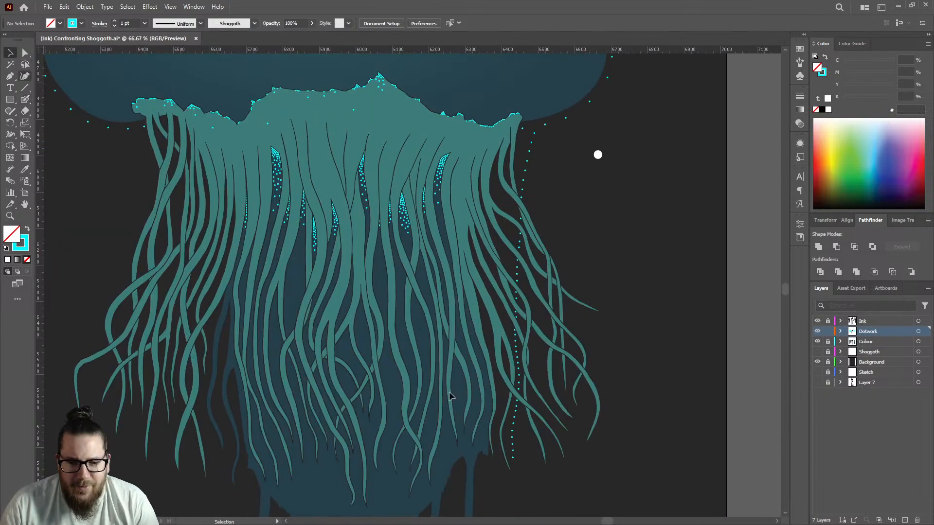
pyautogui.moveTo(496, 478)
pyautogui.mouseDown()
pyautogui.moveTo(565, 203)
pyautogui.moveTo(559, 147)
pyautogui.mouseUp()
pyautogui.press('Delete')
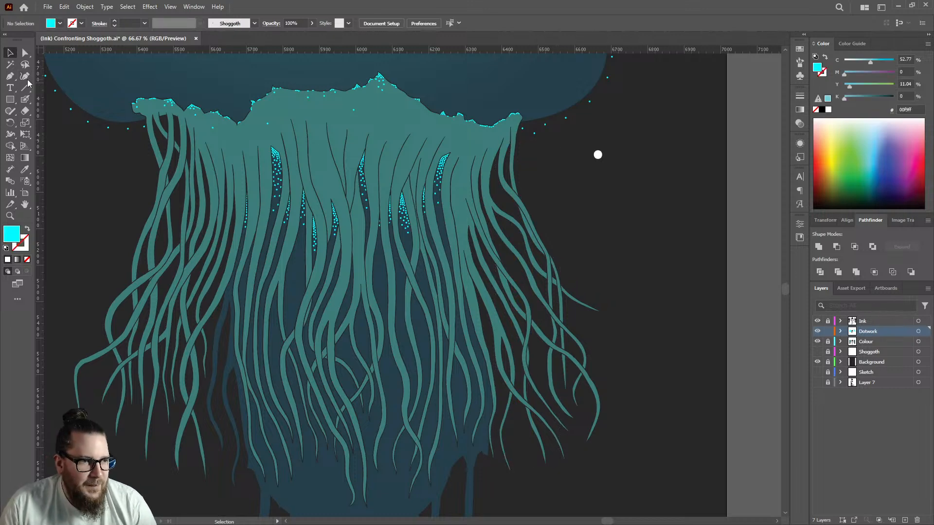
# Step: With the Blob Brush and a cyan stroke without fill, dot a curving line from below the bell's right edge to the outermost tentacle
pyautogui.click(25, 99)
pyautogui.scroll(3, 523, 147)
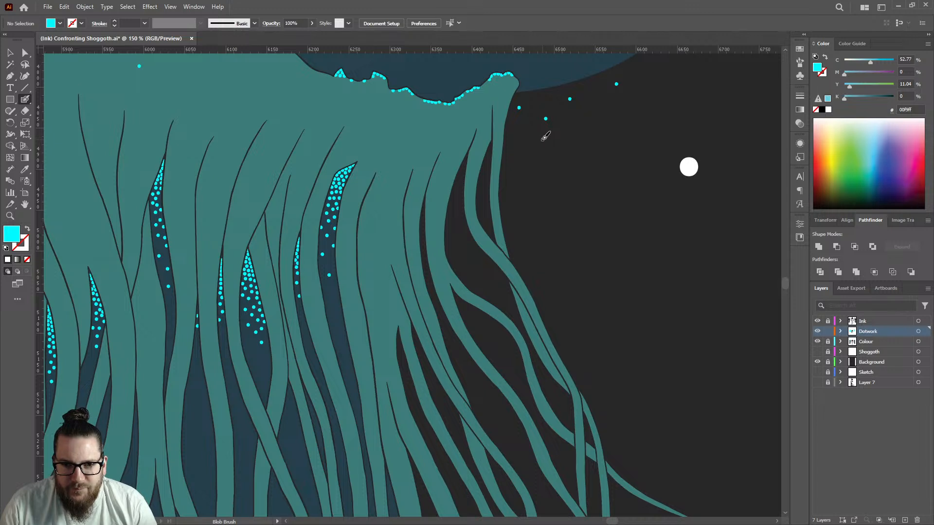
pyautogui.hotkey('shift', 'x')
pyautogui.click(537, 158)
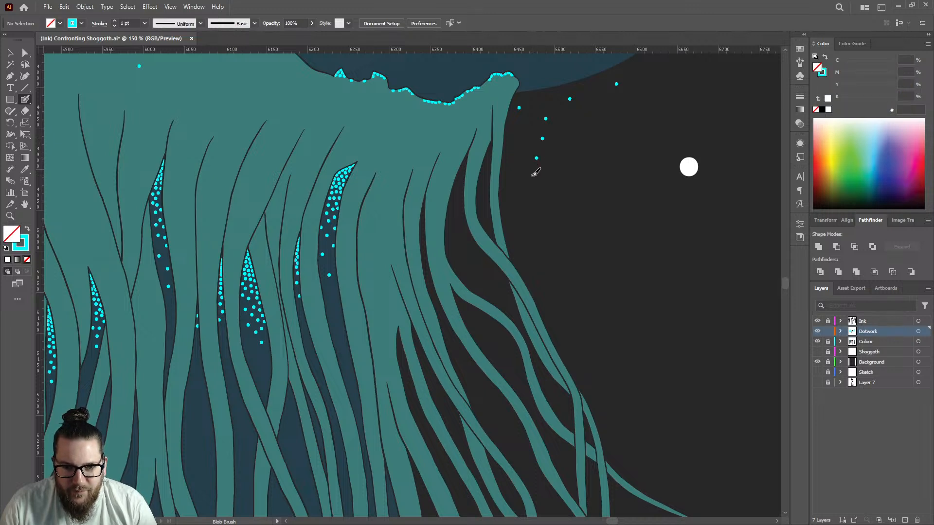
pyautogui.click(530, 195)
pyautogui.click(528, 215)
pyautogui.click(529, 234)
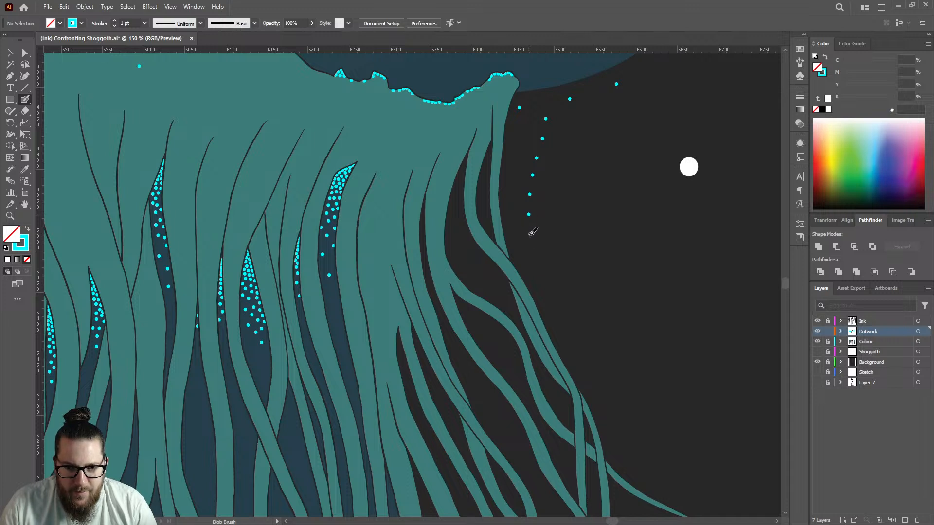
pyautogui.click(533, 256)
pyautogui.click(536, 278)
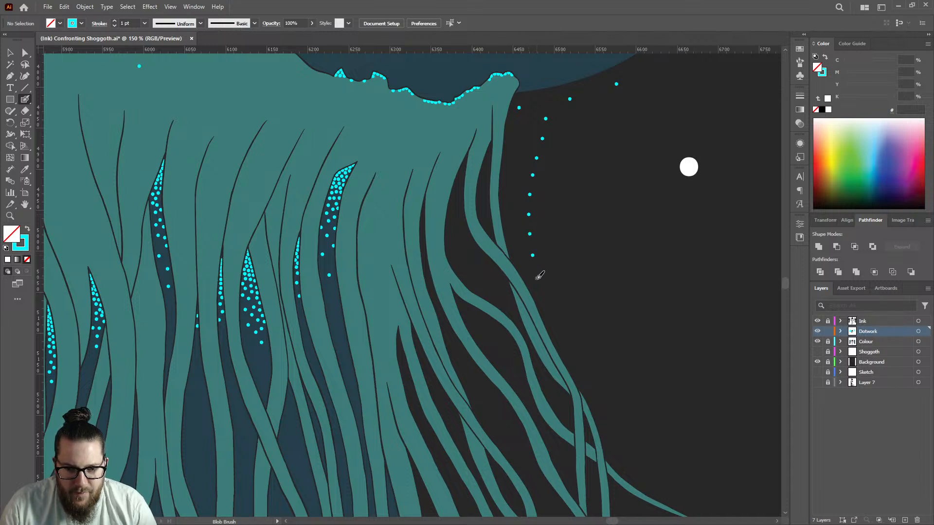
pyautogui.click(542, 298)
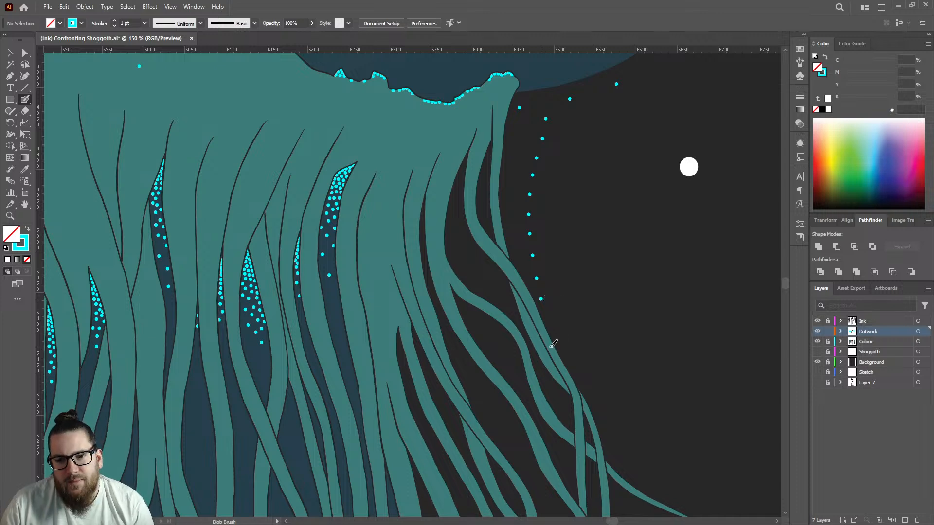
pyautogui.click(546, 319)
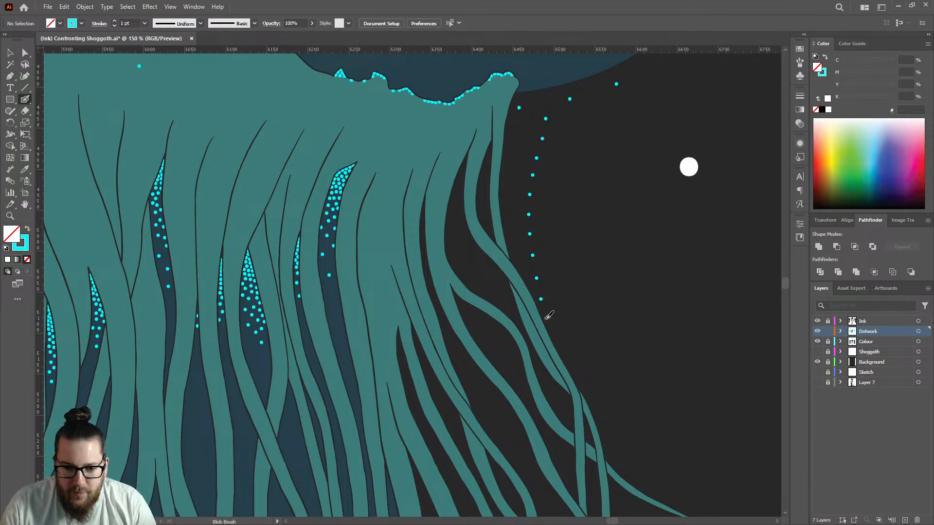
# Step: Resume the dotted line past the outermost right tentacle, placing cyan dots in the gap between it and the next strand
pyautogui.keyDown('alt'); pyautogui.scroll(-5, 605, 275); pyautogui.keyUp('alt')
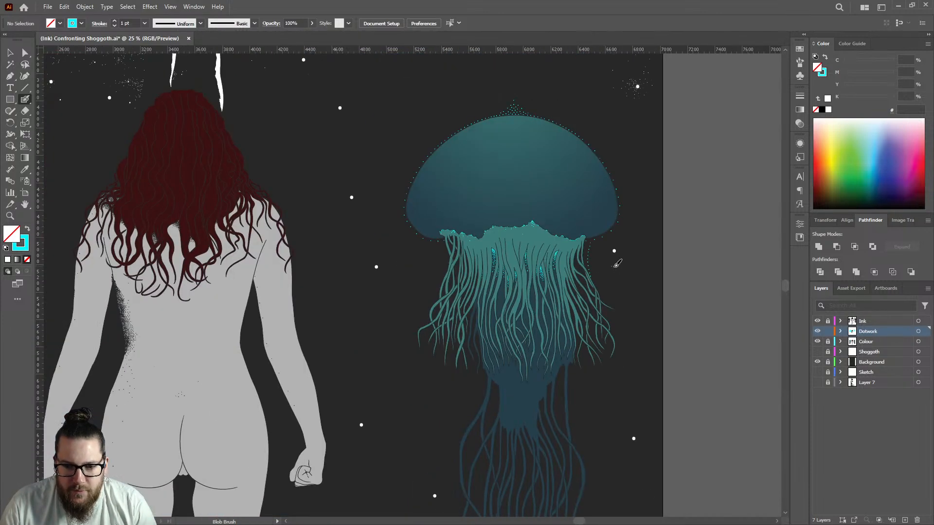
pyautogui.keyDown('alt'); pyautogui.scroll(-3, 605, 272); pyautogui.keyUp('alt')
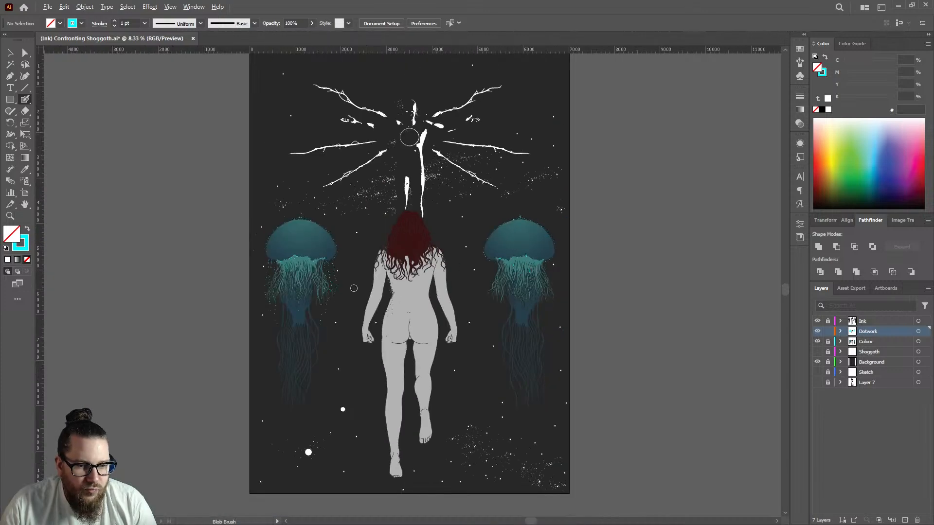
pyautogui.keyDown('alt'); pyautogui.scroll(4, 330, 282); pyautogui.keyUp('alt')
pyautogui.keyDown('alt'); pyautogui.scroll(-4, 580, 263); pyautogui.keyUp('alt')
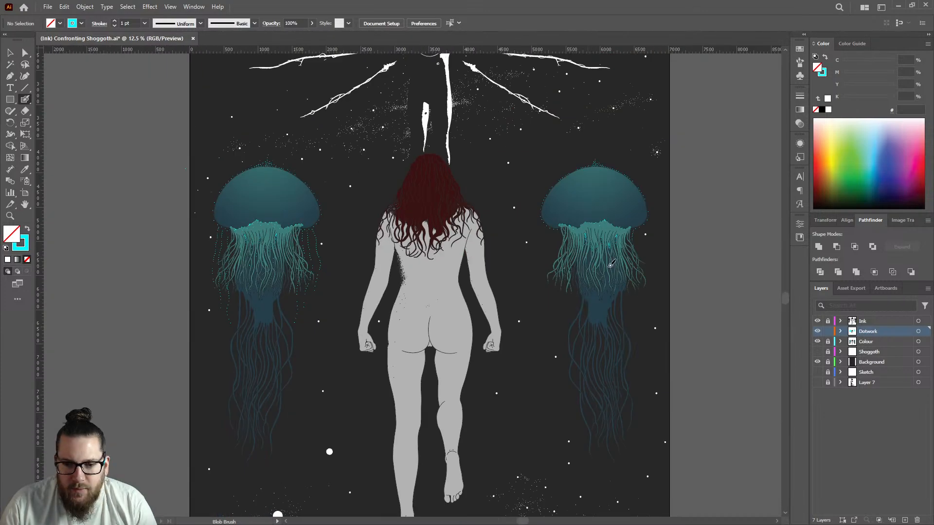
pyautogui.keyDown('alt'); pyautogui.scroll(8, 580, 263); pyautogui.keyUp('alt')
pyautogui.keyDown('alt'); pyautogui.scroll(2, 598, 222); pyautogui.keyUp('alt')
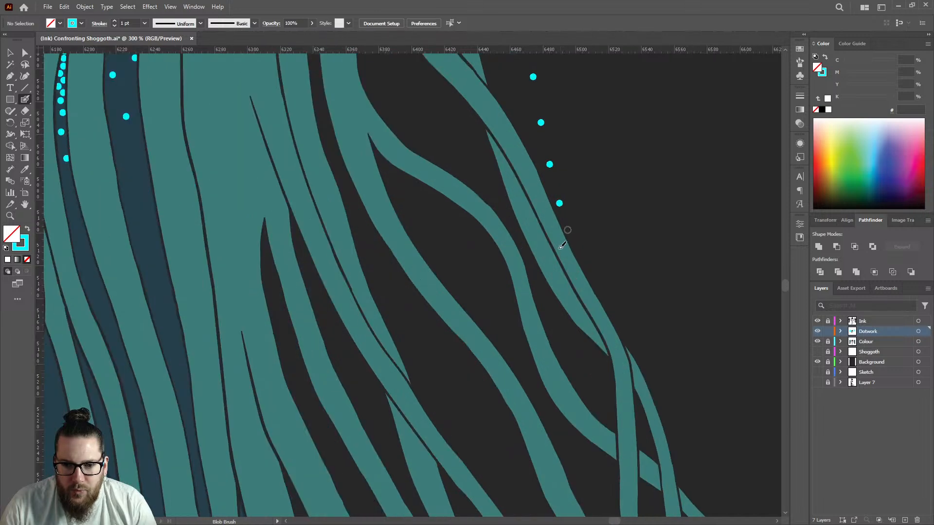
pyautogui.click(566, 320)
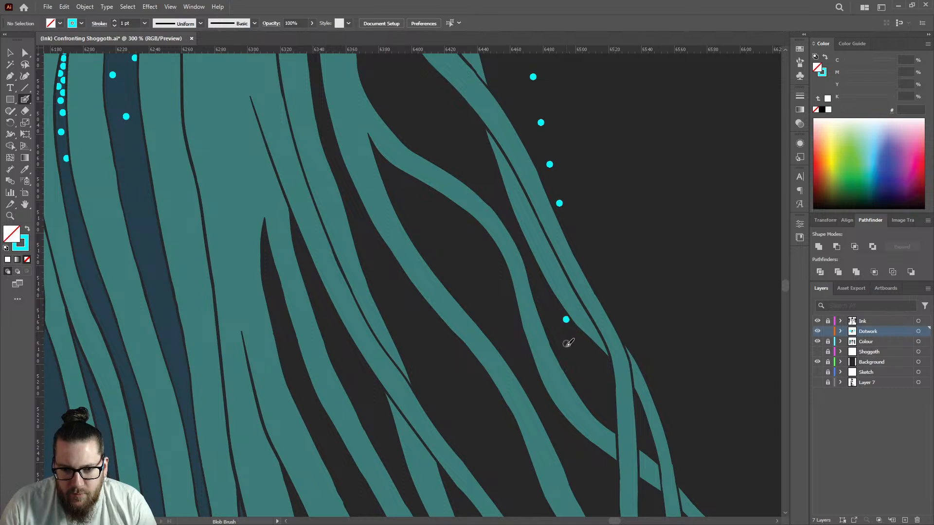
pyautogui.click(567, 348)
pyautogui.click(569, 372)
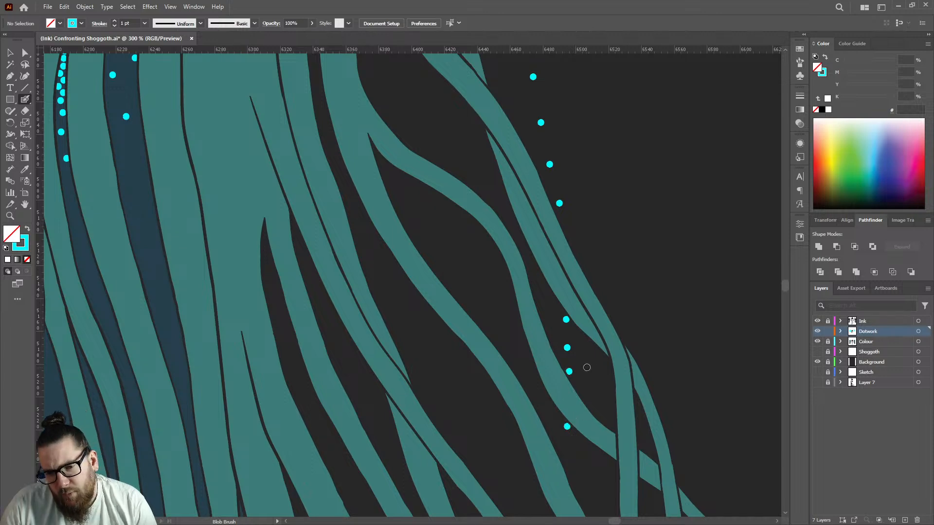
# Step: Carry the cyan dots downward through the open gaps between the right tentacles, curving the line slightly inward
pyautogui.scroll(-4, 584, 365)
pyautogui.scroll(5, 590, 380)
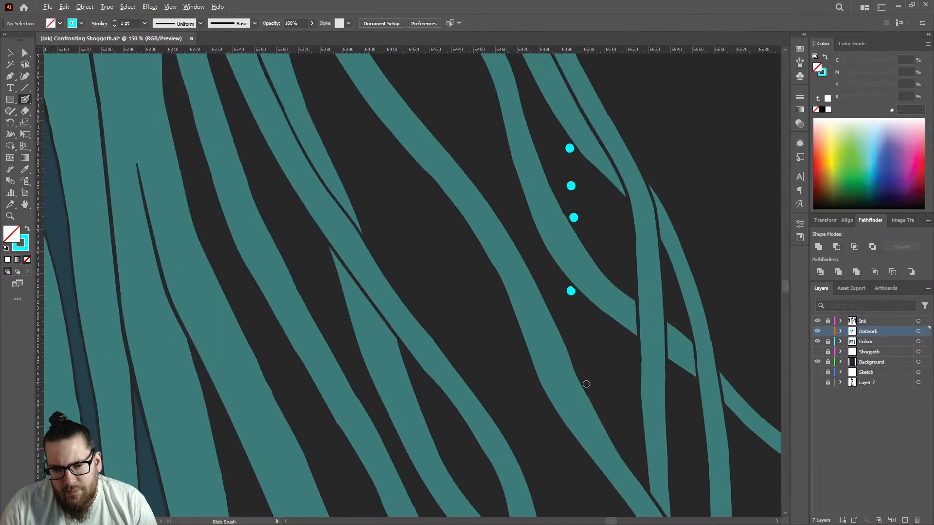
pyautogui.click(569, 330)
pyautogui.scroll(-2, 567, 353)
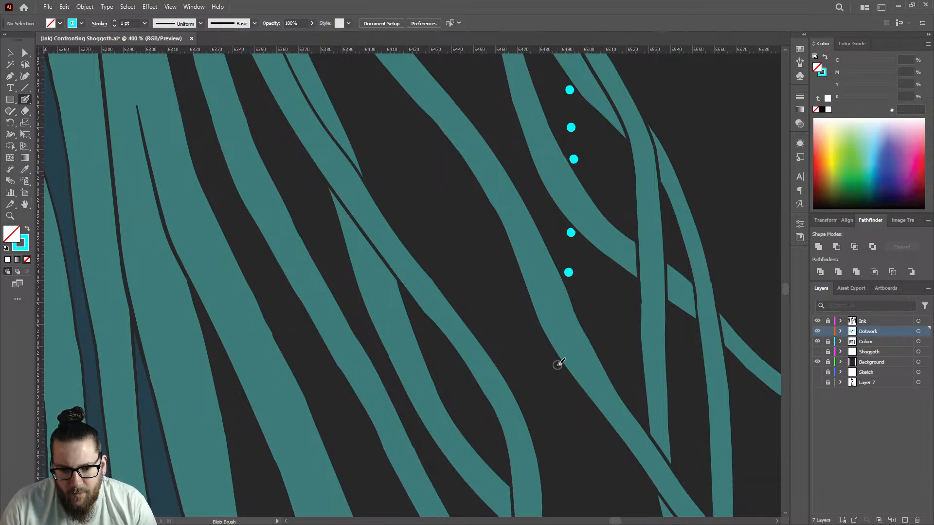
pyautogui.click(560, 368)
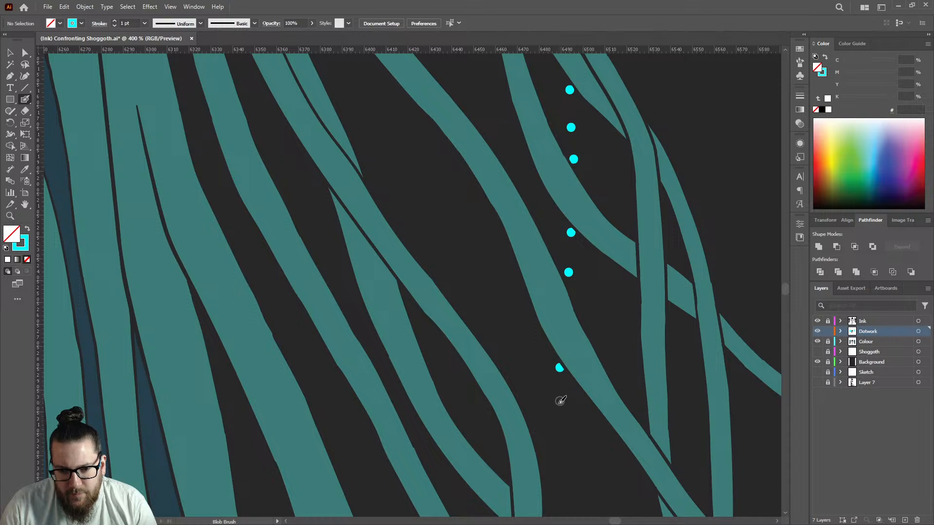
pyautogui.click(557, 400)
pyautogui.scroll(-3, 557, 399)
pyautogui.click(553, 343)
pyautogui.click(551, 374)
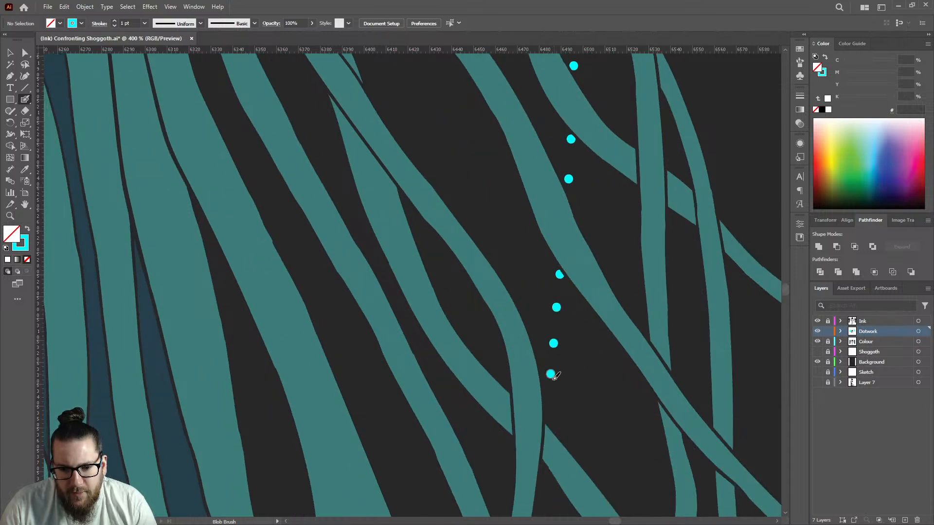
pyautogui.click(550, 406)
# Step: Add four cyan dots below the tentacle crossing, continuing the line down the dark gap beside the strand
pyautogui.hotkey('ctrl', '0')
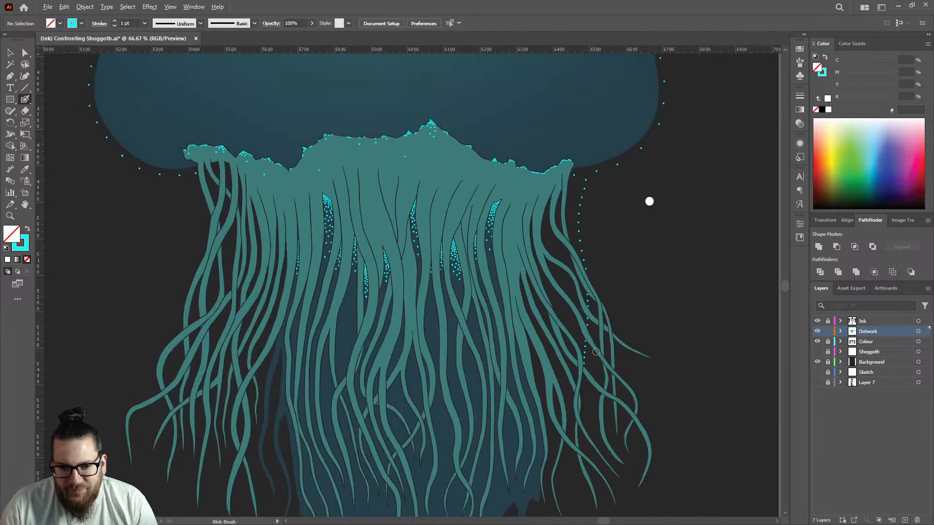
pyautogui.scroll(-3, 593, 354)
pyautogui.scroll(10, 593, 353)
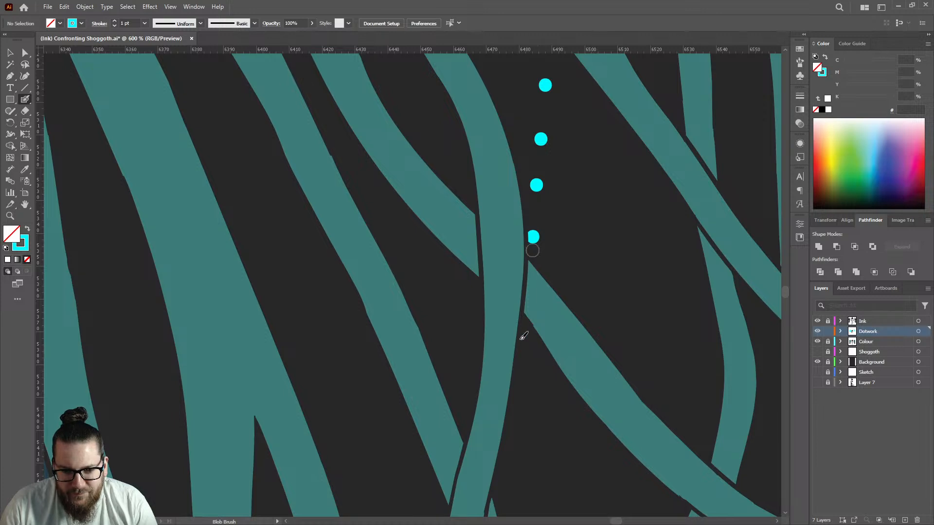
pyautogui.click(524, 340)
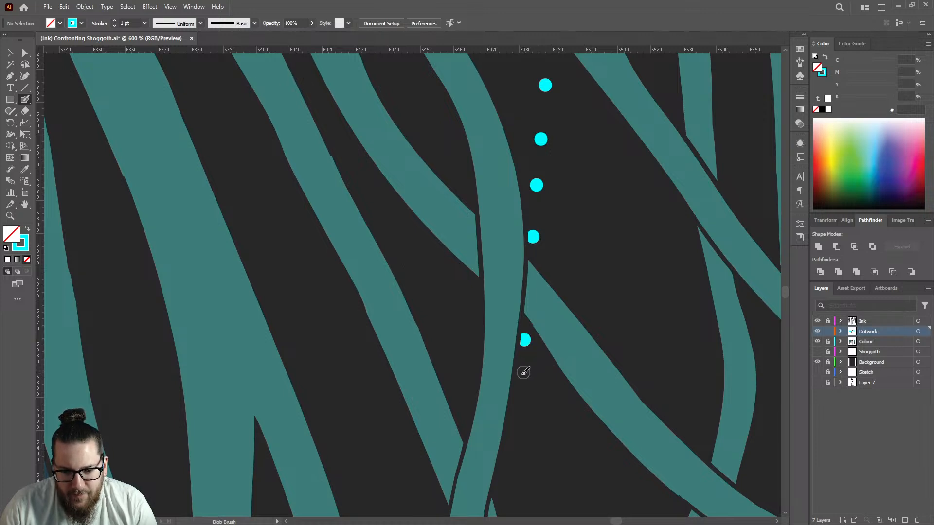
pyautogui.click(522, 381)
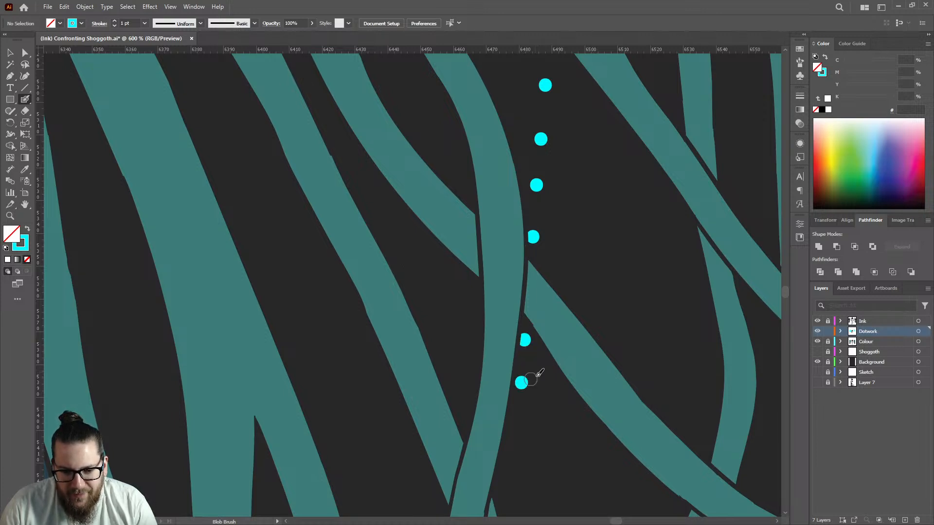
pyautogui.scroll(-4, 521, 382)
pyautogui.scroll(4, 538, 386)
pyautogui.click(540, 369)
pyautogui.click(539, 427)
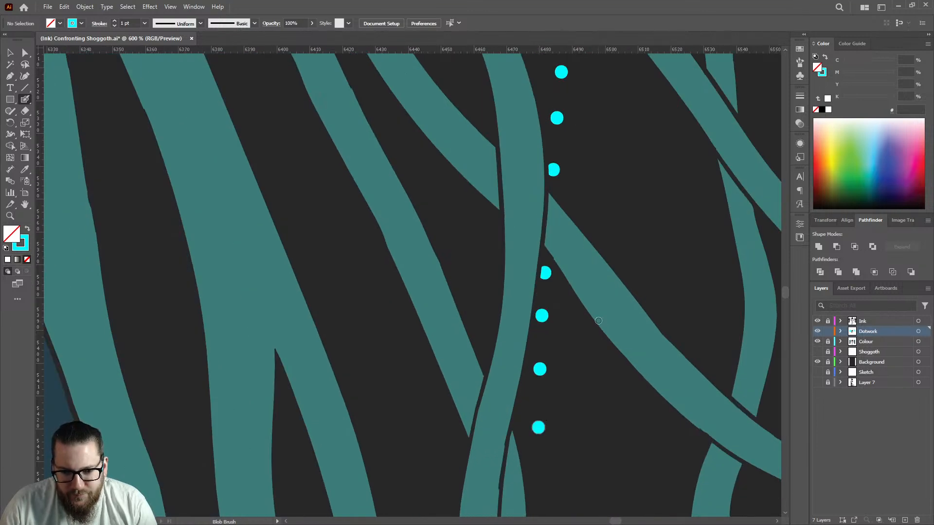
# Step: Extend the cyan dotted line down the dark gap beside the strand with five evenly spaced dots, bending slightly outward along the tentacle
pyautogui.scroll(-4, 539, 428)
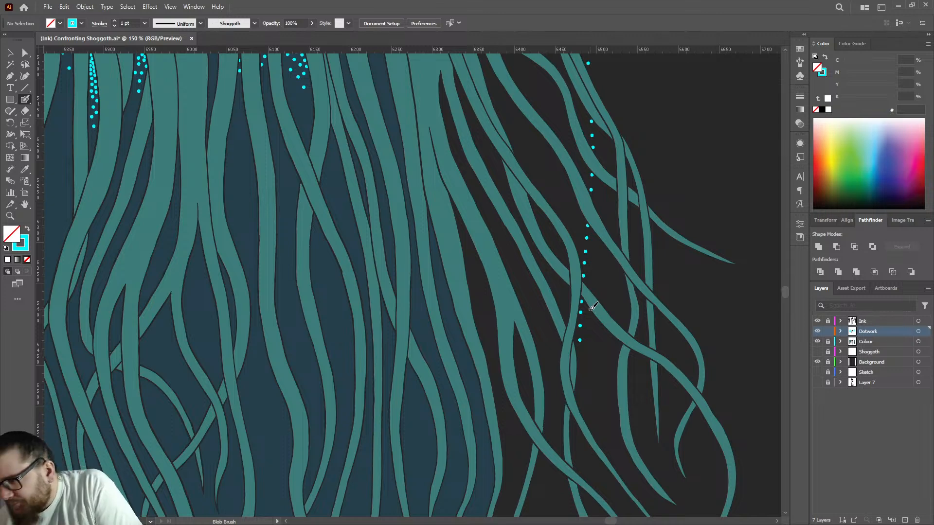
pyautogui.scroll(3, 579, 358)
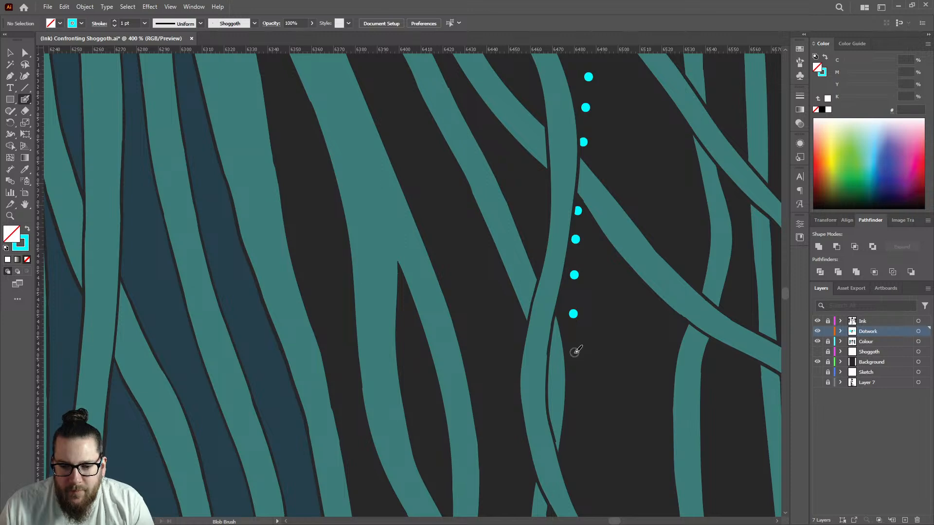
pyautogui.click(574, 352)
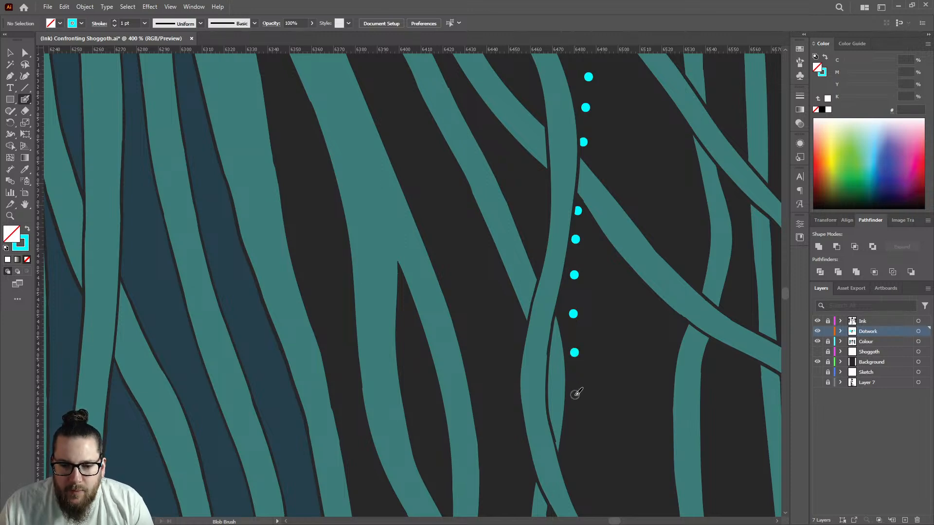
pyautogui.scroll(-8, 594, 324)
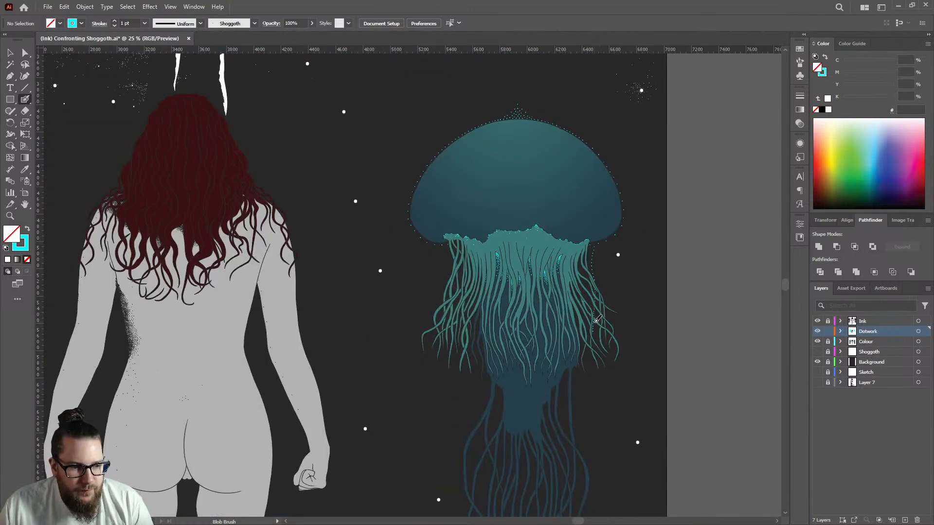
pyautogui.scroll(-2, 595, 320)
pyautogui.scroll(4, 622, 326)
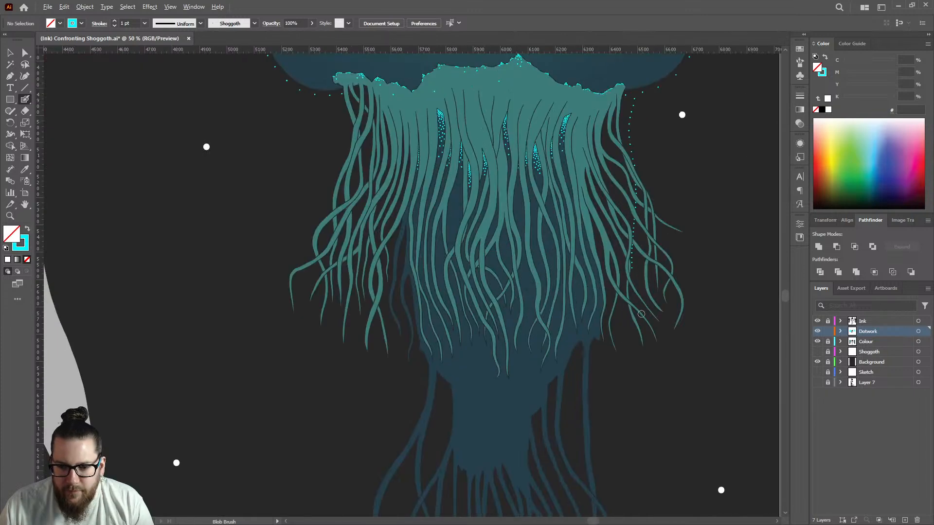
pyautogui.scroll(5, 564, 263)
pyautogui.scroll(-4, 564, 265)
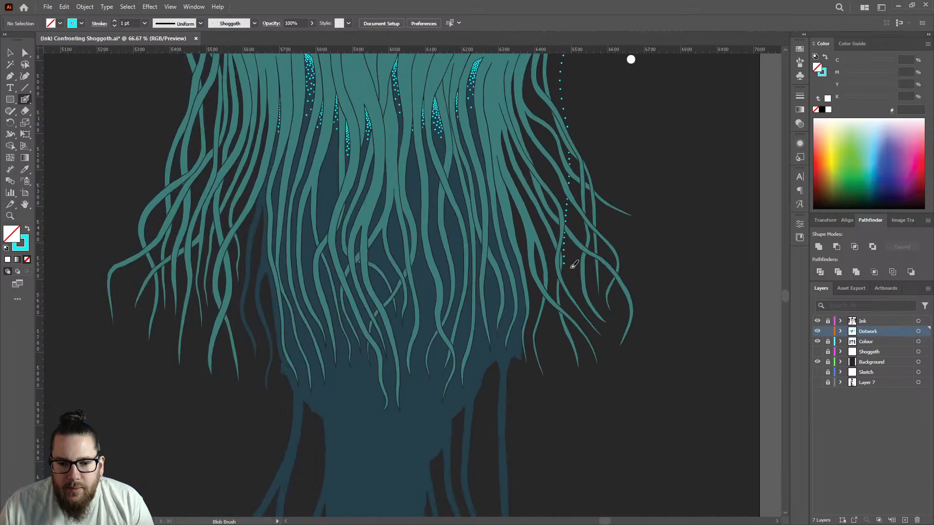
pyautogui.scroll(4, 568, 270)
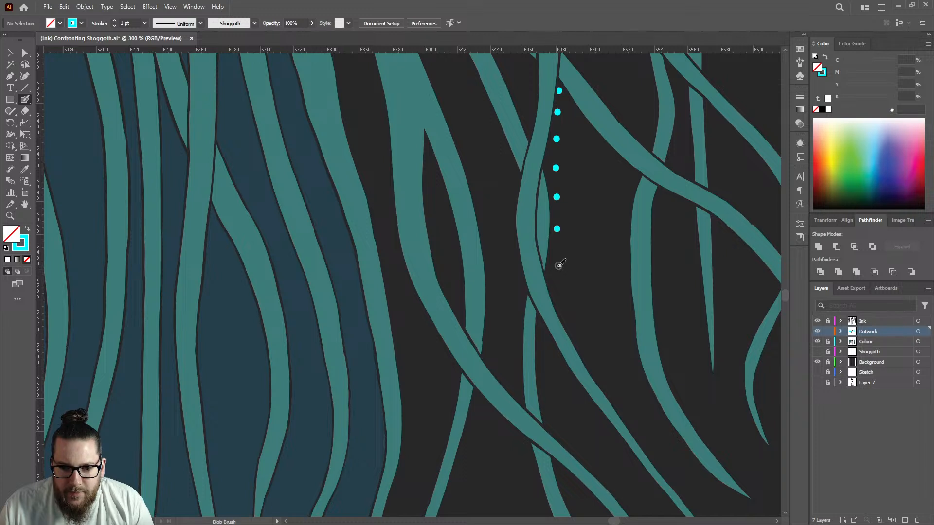
pyautogui.click(559, 263)
pyautogui.click(563, 298)
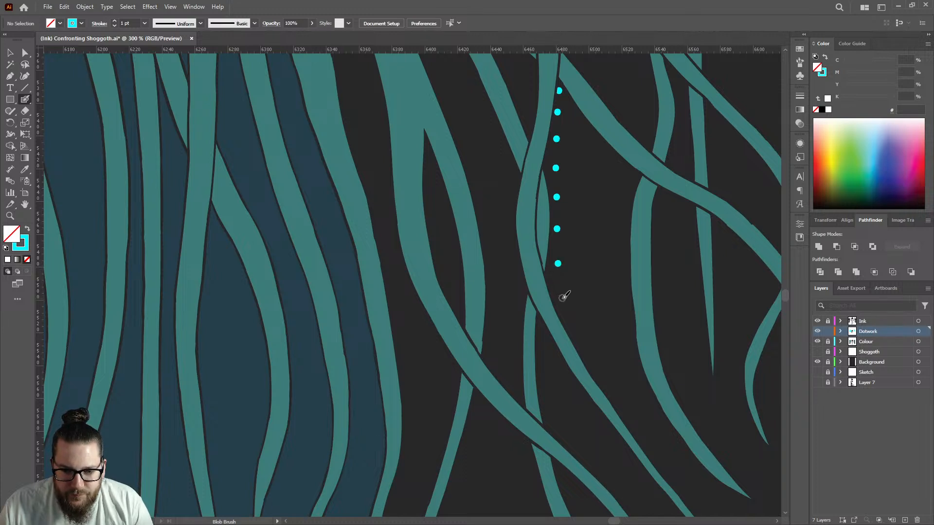
pyautogui.click(570, 329)
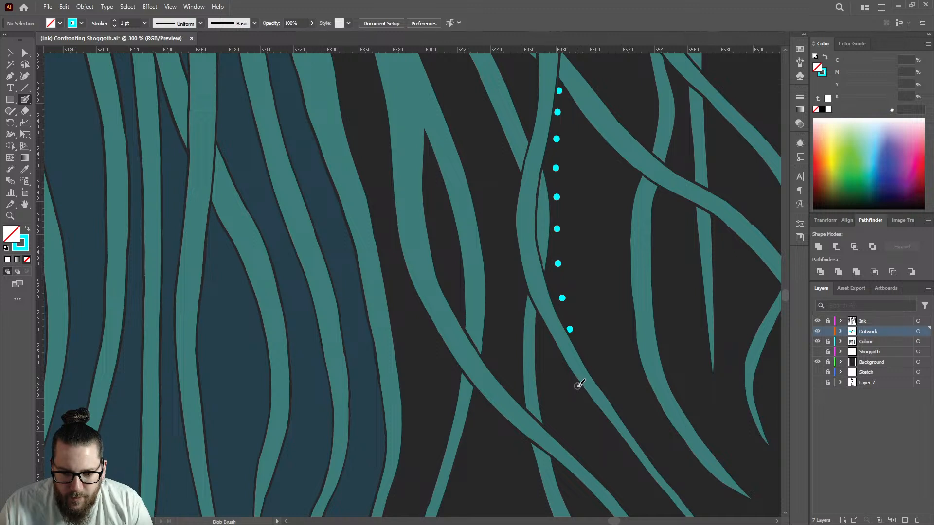
# Step: Resume the dots past the thin slanting tentacle, placing two above the next crossing tentacle and three below it
pyautogui.click(577, 386)
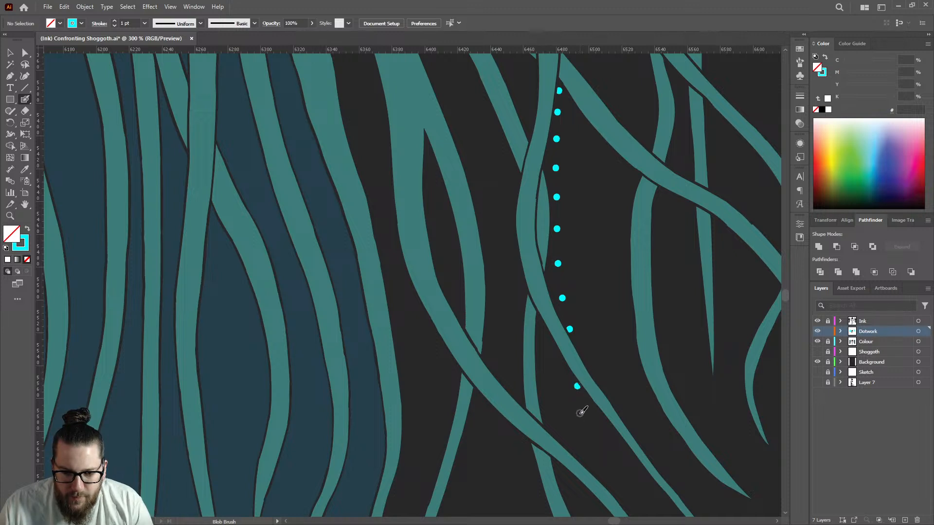
pyautogui.click(581, 413)
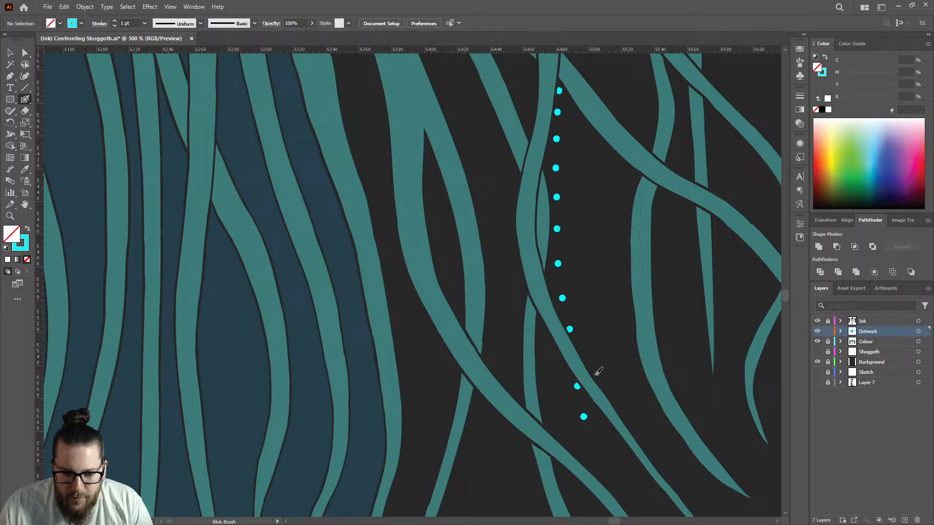
pyautogui.scroll(-4, 584, 413)
pyautogui.scroll(2, 603, 344)
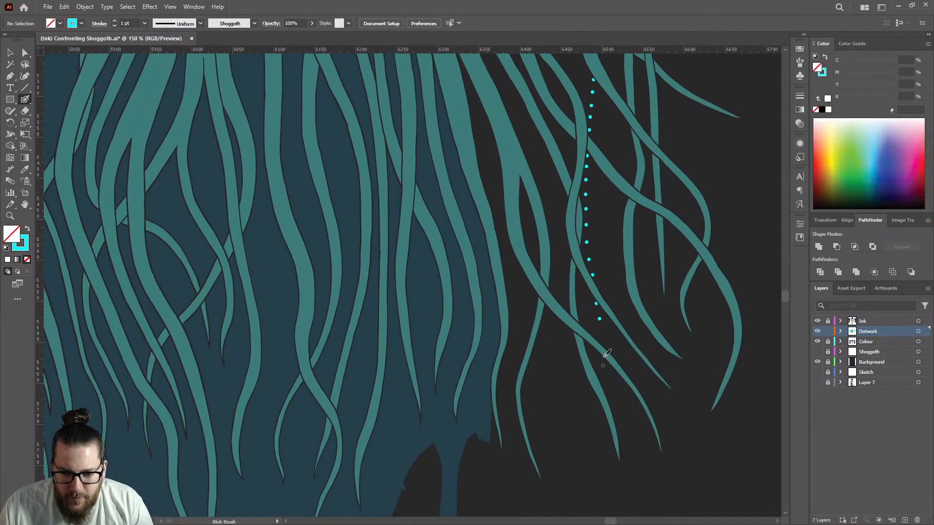
pyautogui.scroll(-2, 605, 332)
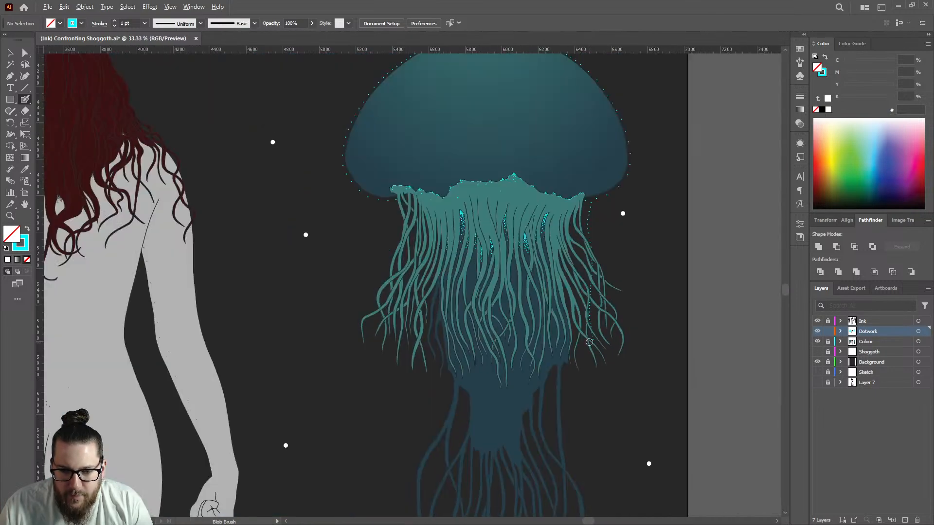
pyautogui.scroll(3, 591, 348)
pyautogui.scroll(2, 588, 349)
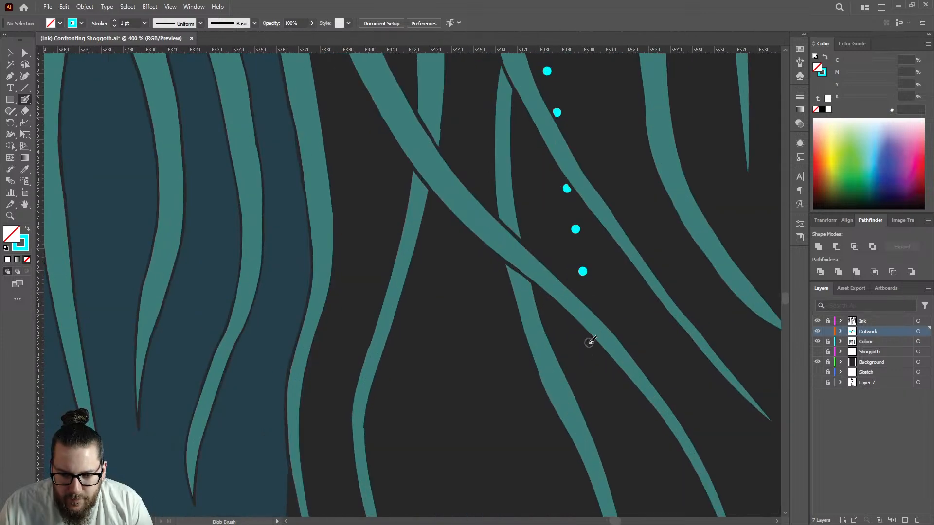
pyautogui.click(588, 341)
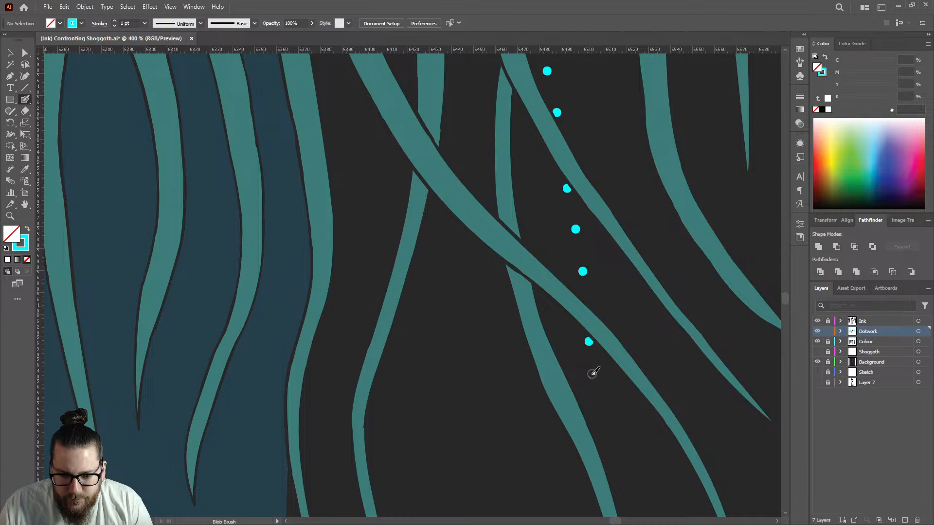
pyautogui.click(590, 378)
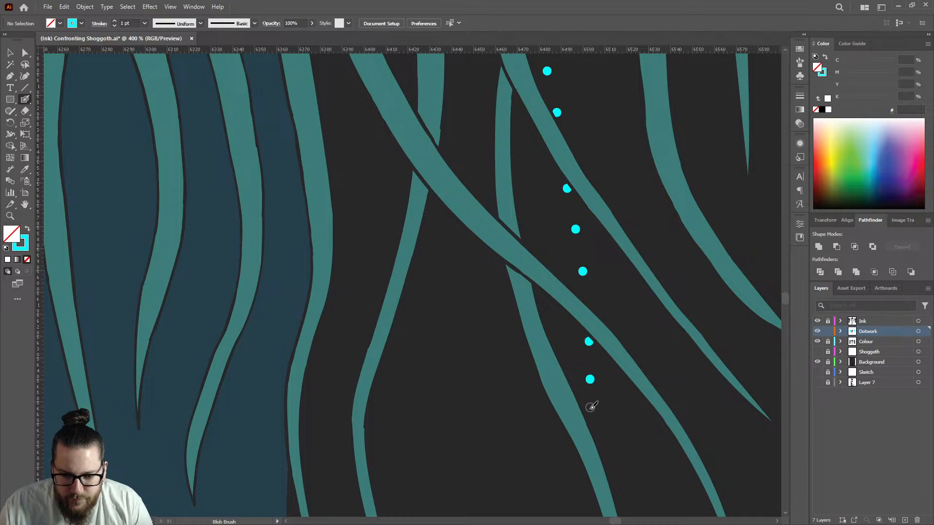
pyautogui.click(589, 410)
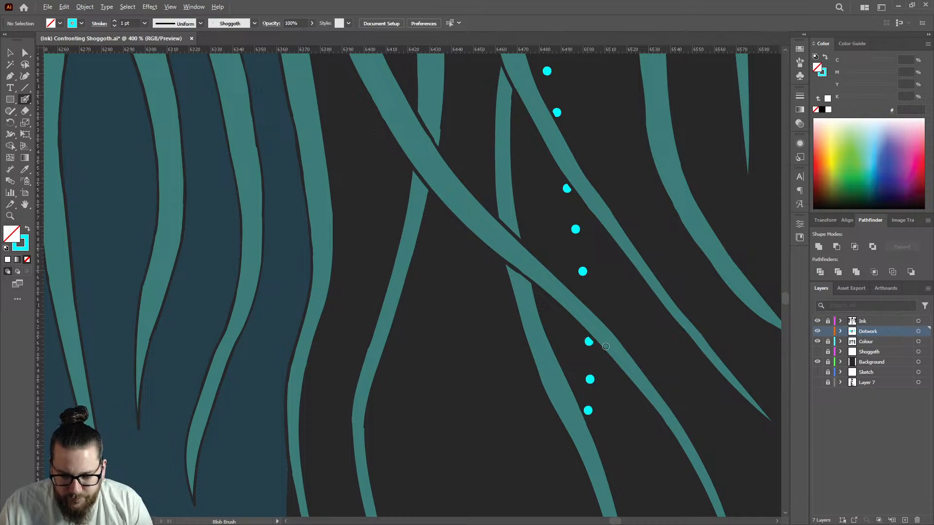
# Step: Add three cyan dots on the inner side of the last tentacle strand, curving the line inward toward the jellyfish's centre
pyautogui.scroll(-5, 603, 364)
pyautogui.scroll(3, 599, 354)
pyautogui.scroll(3, 594, 344)
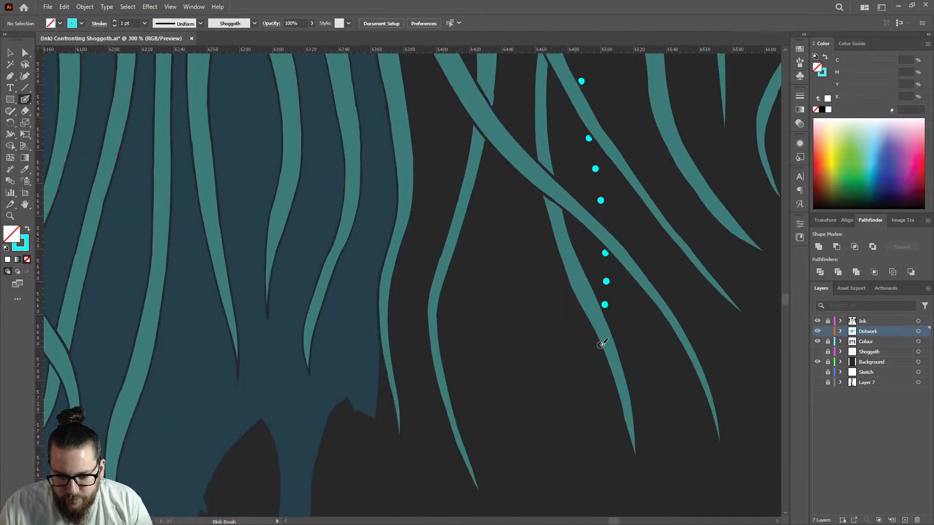
pyautogui.click(597, 346)
pyautogui.click(592, 373)
pyautogui.click(584, 401)
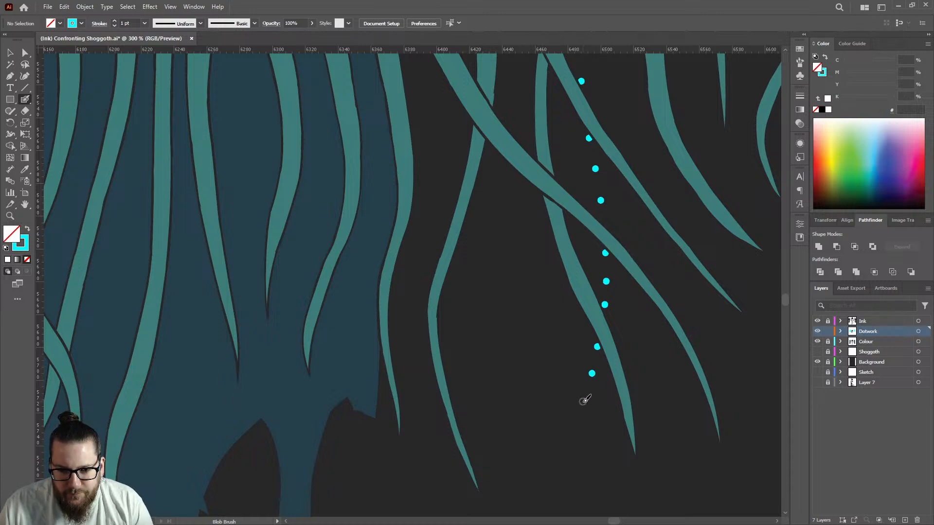
# Step: Carry the line on with three wider-spaced cyan dots running diagonally inward between the lower tentacle tips
pyautogui.scroll(-4, 594, 369)
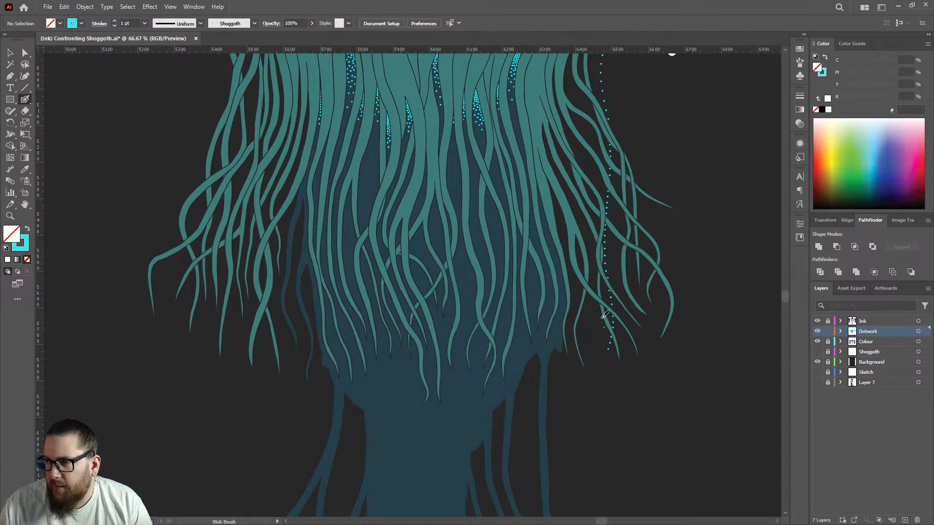
pyautogui.scroll(4, 610, 360)
pyautogui.click(603, 364)
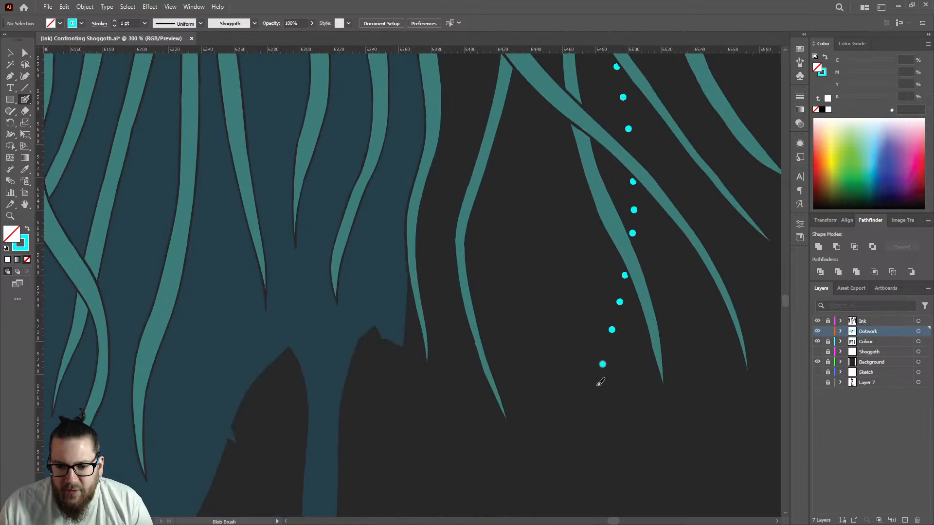
pyautogui.click(588, 410)
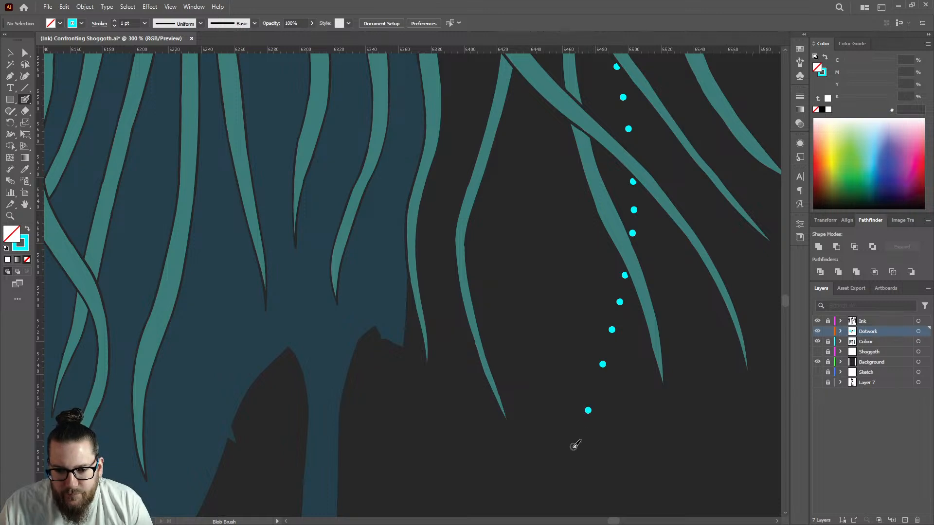
pyautogui.click(575, 451)
# Step: Place four more cyan dots in the open background below the tentacle tips, steepening the line toward vertical
pyautogui.scroll(-5, 578, 402)
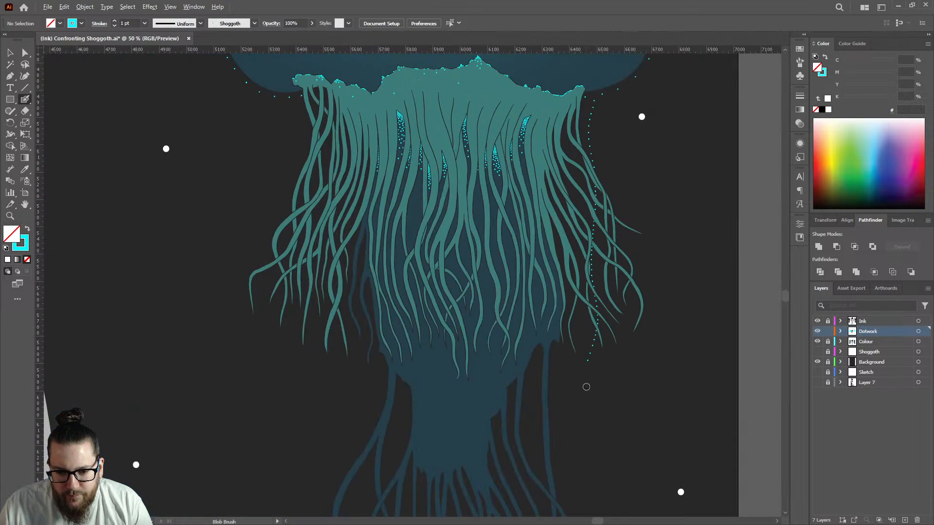
pyautogui.scroll(-3, 611, 360)
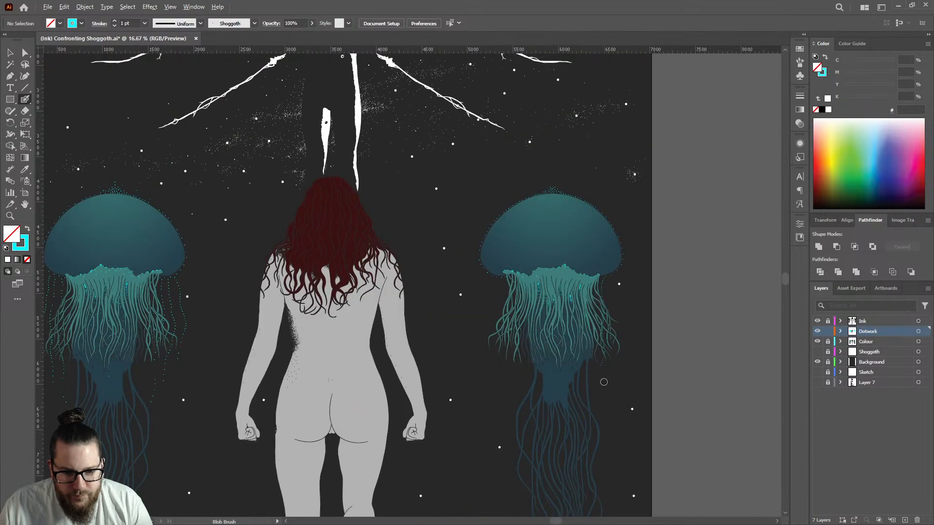
pyautogui.scroll(7, 604, 382)
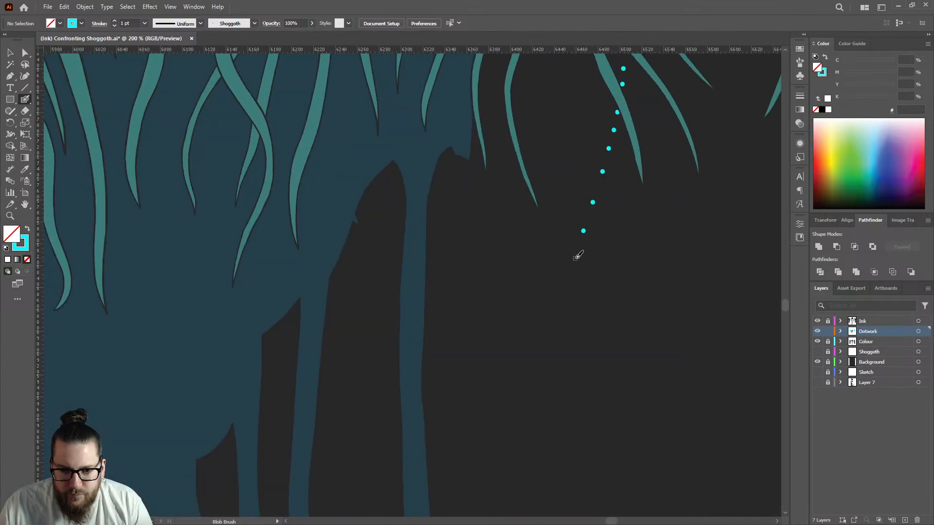
pyautogui.click(576, 259)
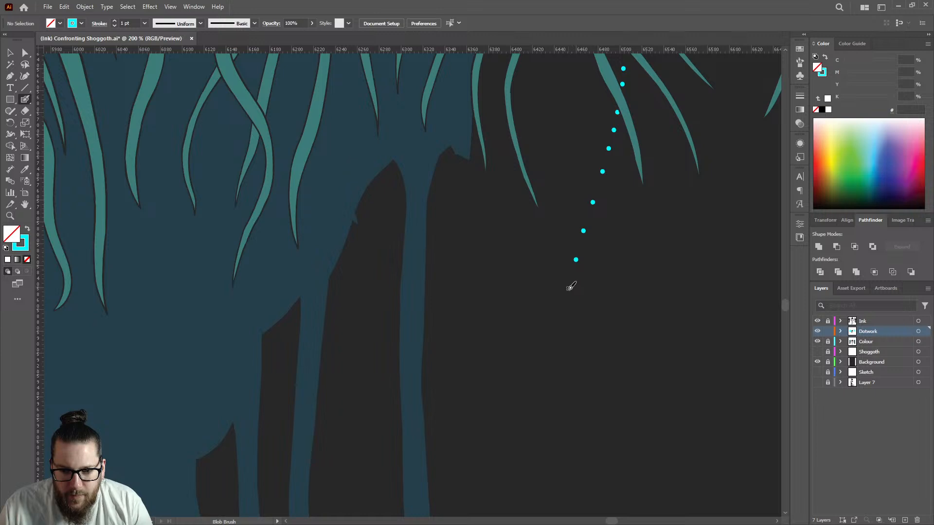
pyautogui.click(568, 291)
pyautogui.click(561, 322)
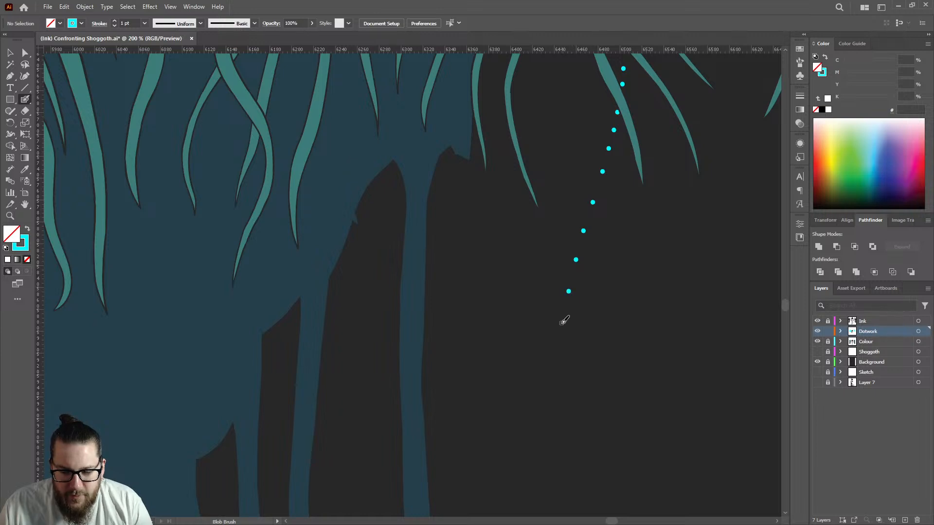
pyautogui.click(559, 356)
# Step: Continue the trail beside the jellyfish's lower dark tentacles with five dots that bulge slightly outward before curving back inward
pyautogui.scroll(-7, 568, 307)
pyautogui.scroll(5, 565, 323)
pyautogui.scroll(3, 569, 267)
pyautogui.click(581, 260)
pyautogui.click(580, 299)
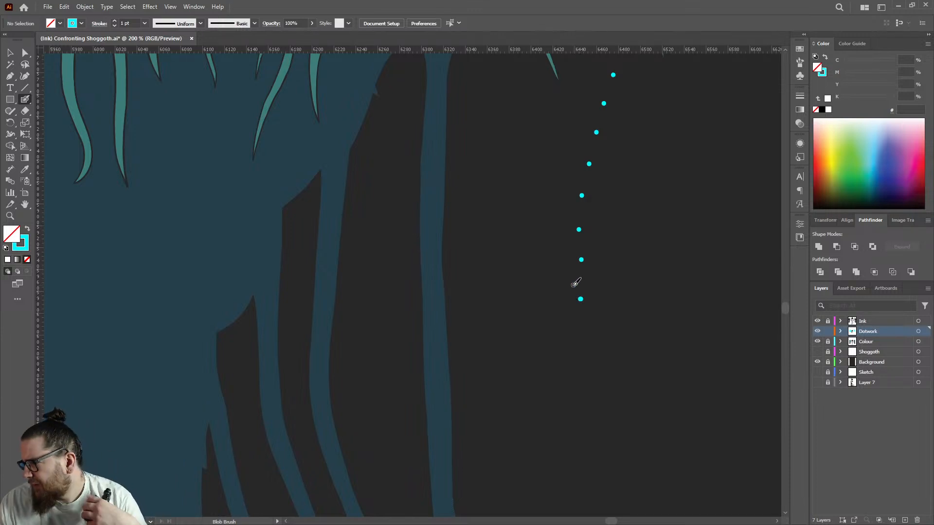
pyautogui.click(575, 339)
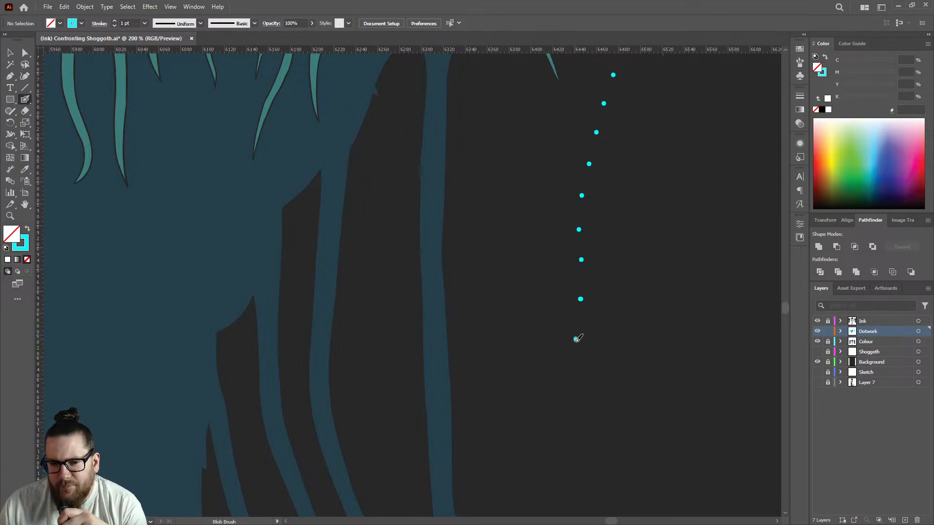
pyautogui.click(565, 369)
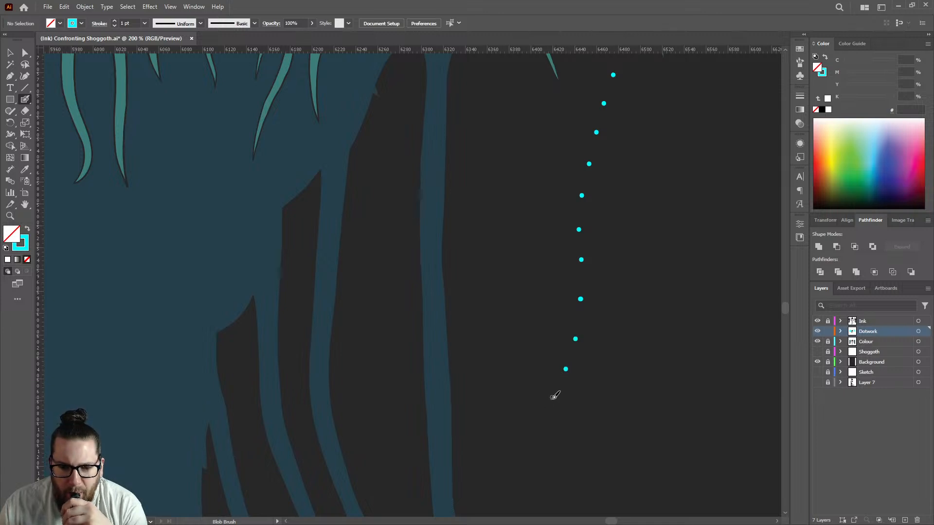
pyautogui.click(551, 406)
# Step: End the trailing line with three widely spaced cyan dots slanting inward toward the lower dark tentacles
pyautogui.scroll(-3, 555, 379)
pyautogui.click(539, 392)
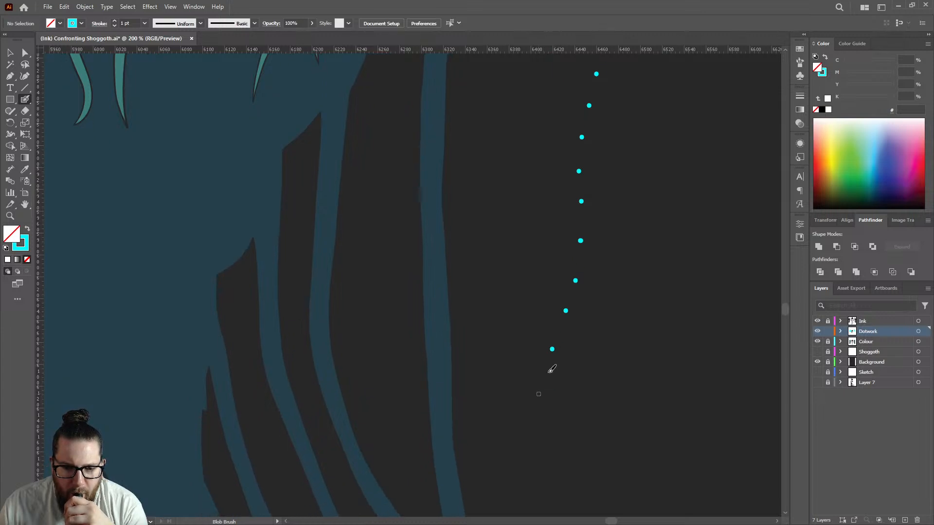
pyautogui.scroll(-3, 538, 387)
pyautogui.click(530, 361)
pyautogui.scroll(-3, 530, 361)
pyautogui.click(516, 342)
pyautogui.scroll(-3, 518, 343)
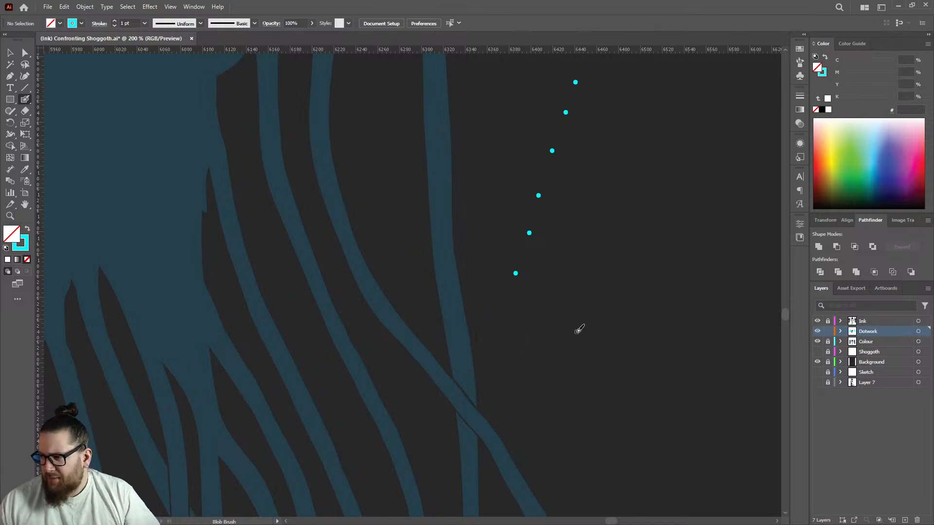
pyautogui.scroll(-6, 581, 334)
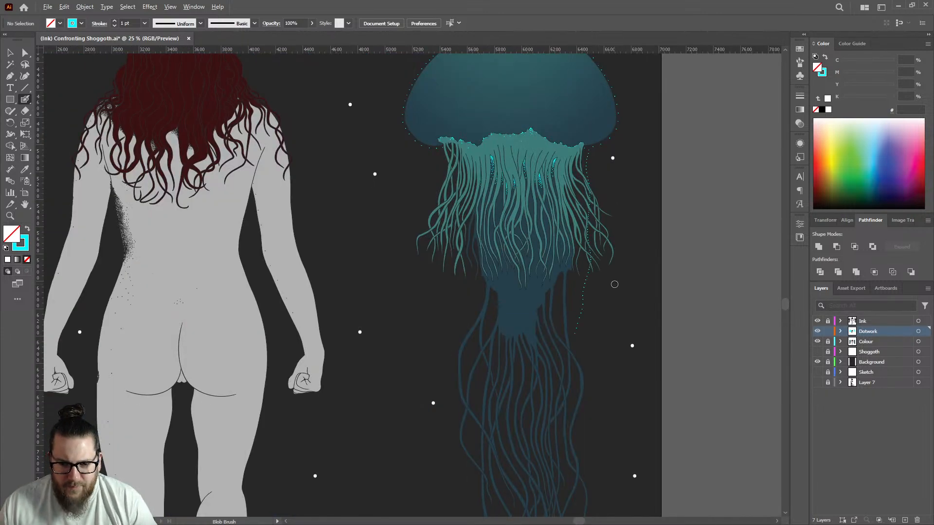
pyautogui.scroll(-3, 605, 286)
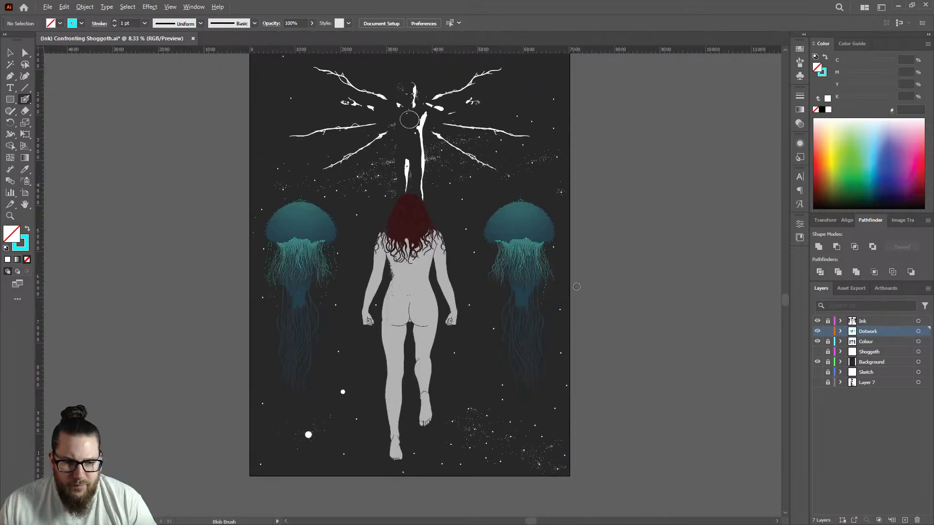
pyautogui.scroll(2, 537, 281)
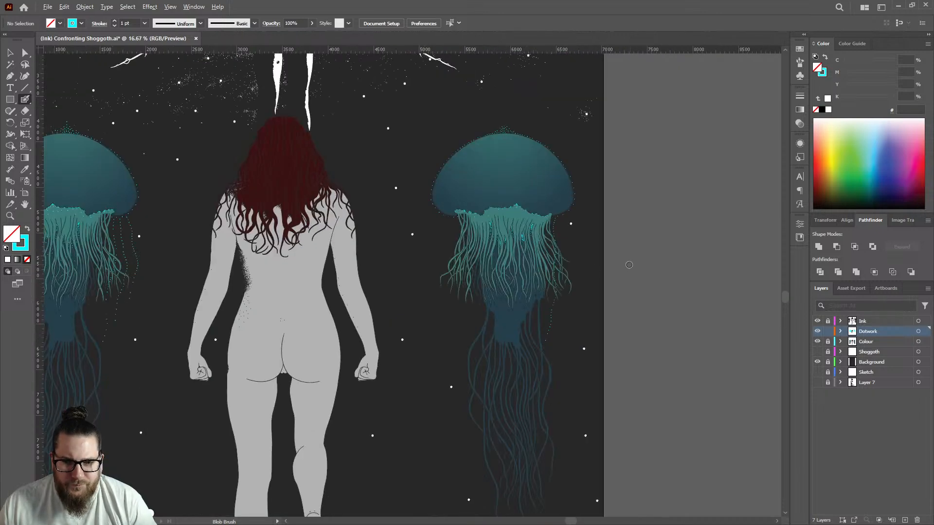
# Step: View the whole illustration and save the document
pyautogui.scroll(1, 588, 231)
pyautogui.scroll(-2, 586, 225)
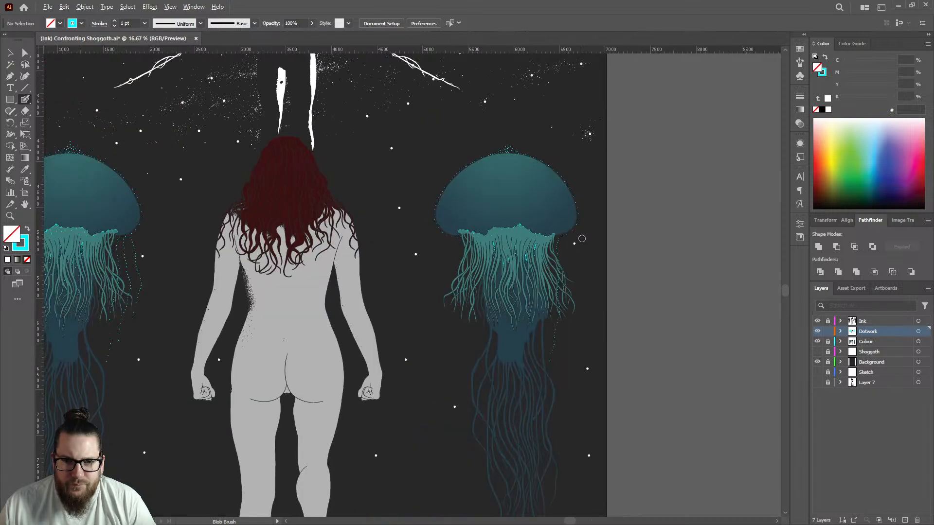
pyautogui.scroll(-1, 582, 238)
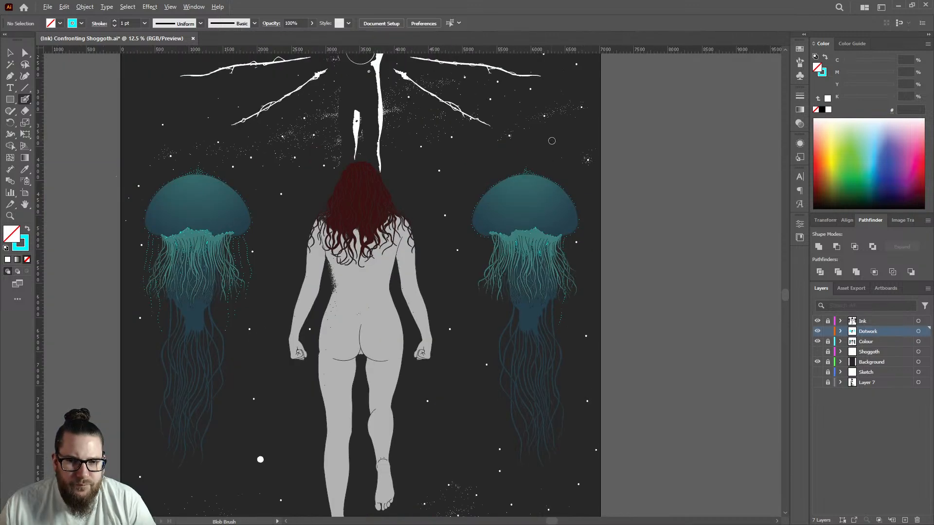
pyautogui.scroll(-1, 623, 207)
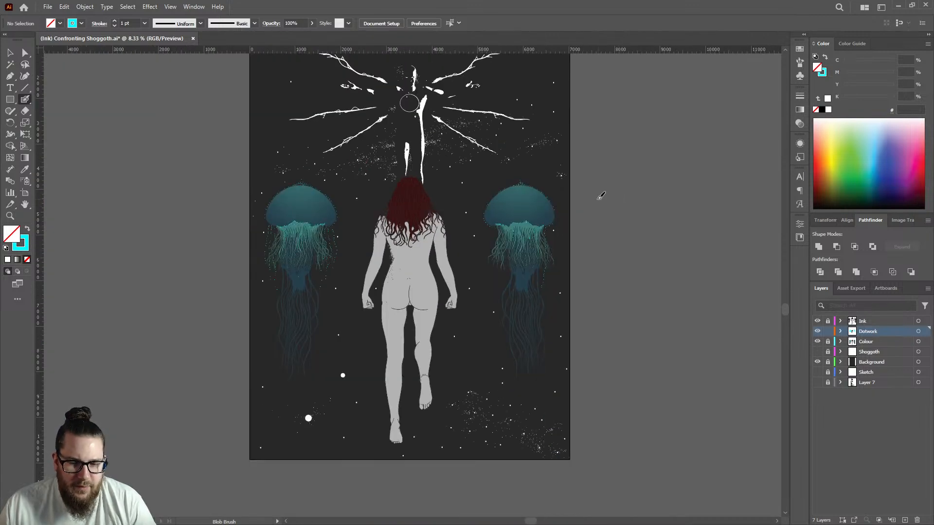
pyautogui.hotkey('ctrl', 's')
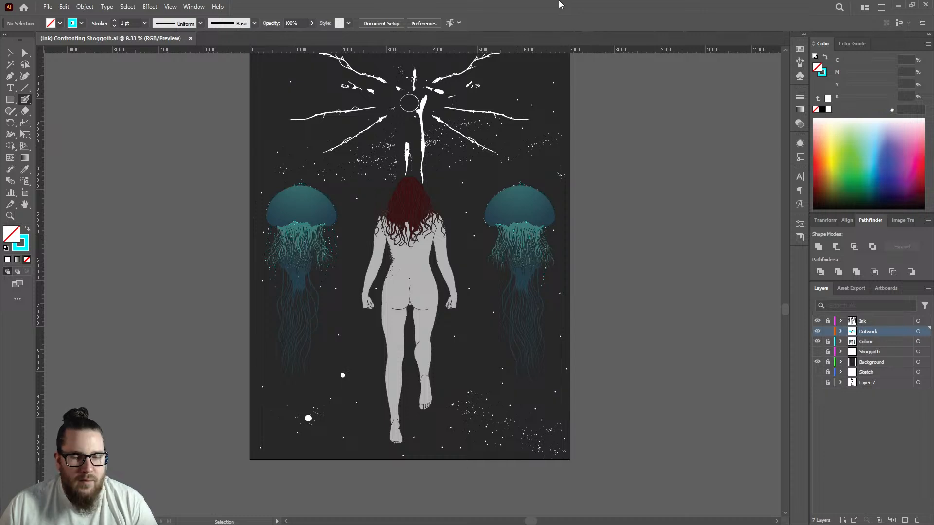
# Step: Start a second trailing line on the right-hand jellyfish with one cyan dot below the bell's left rim, beside the outermost tentacle
pyautogui.scroll(3, 531, 228)
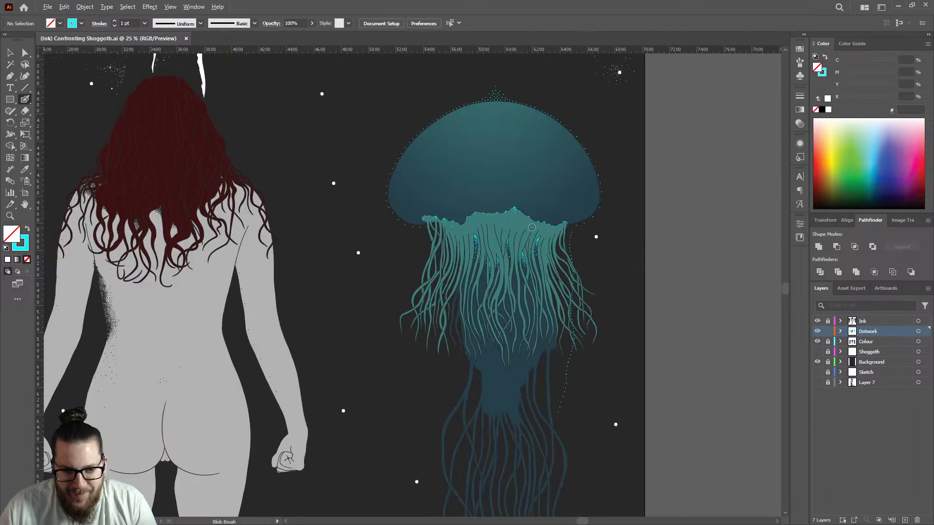
pyautogui.scroll(5, 456, 248)
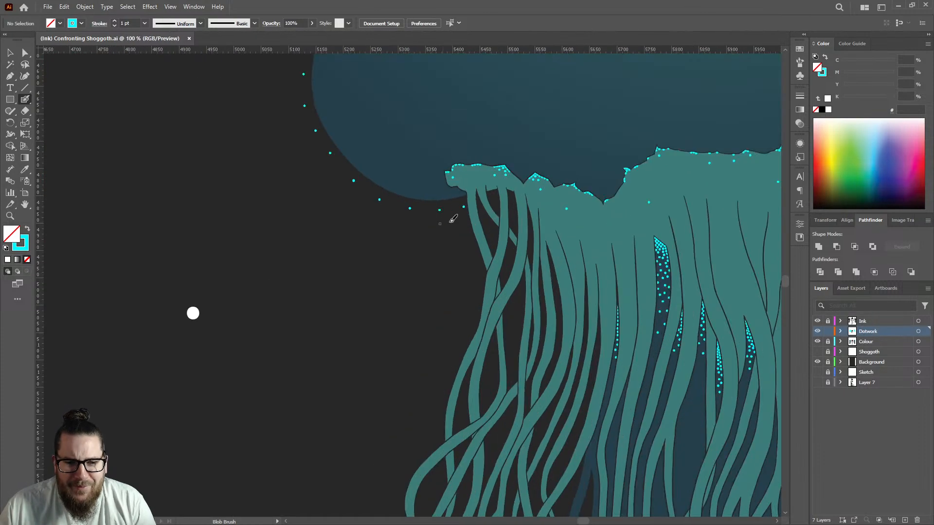
pyautogui.scroll(1, 457, 215)
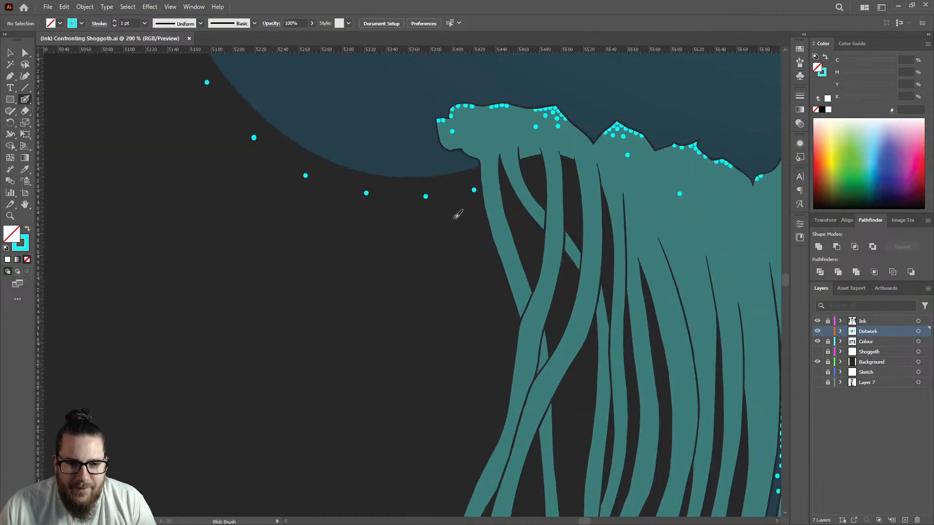
# Step: Extend the dotwork in the dark gaps between the right-hand jellyfish's upper tentacles with a few extra cyan dots
pyautogui.scroll(-4, 291, 221)
pyautogui.scroll(4, 532, 226)
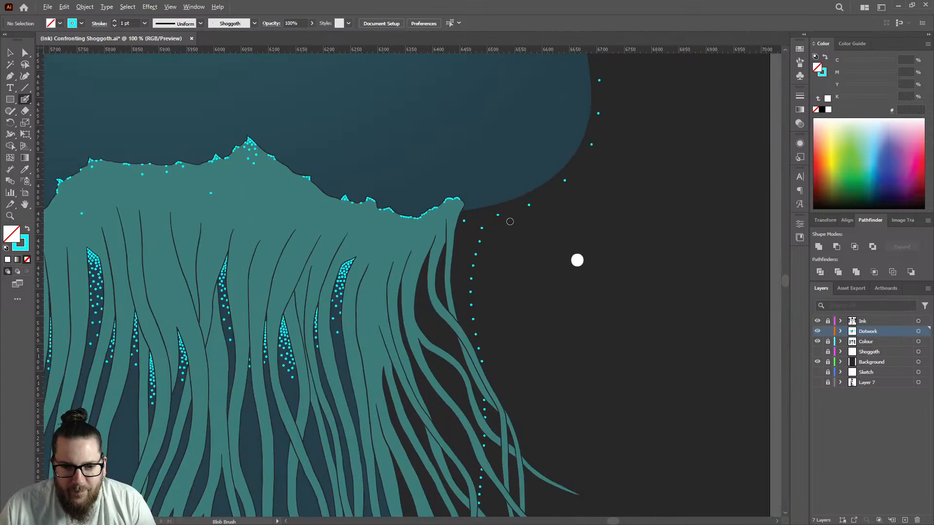
pyautogui.scroll(-2, 507, 226)
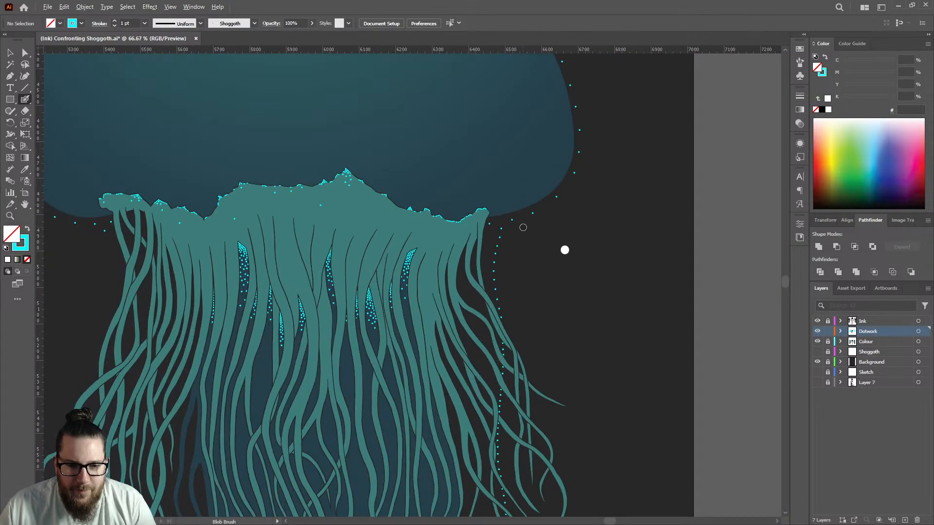
pyautogui.scroll(-1, 523, 227)
pyautogui.scroll(-1, 518, 225)
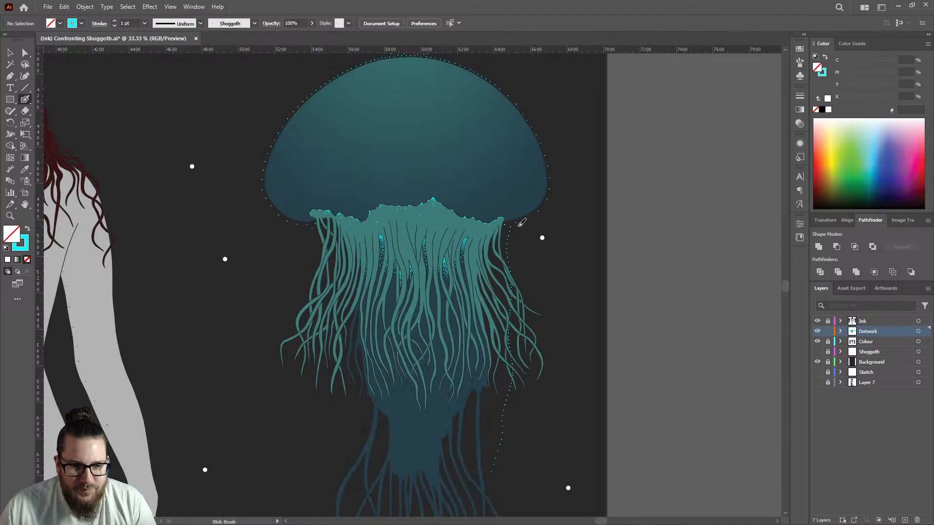
pyautogui.scroll(4, 377, 267)
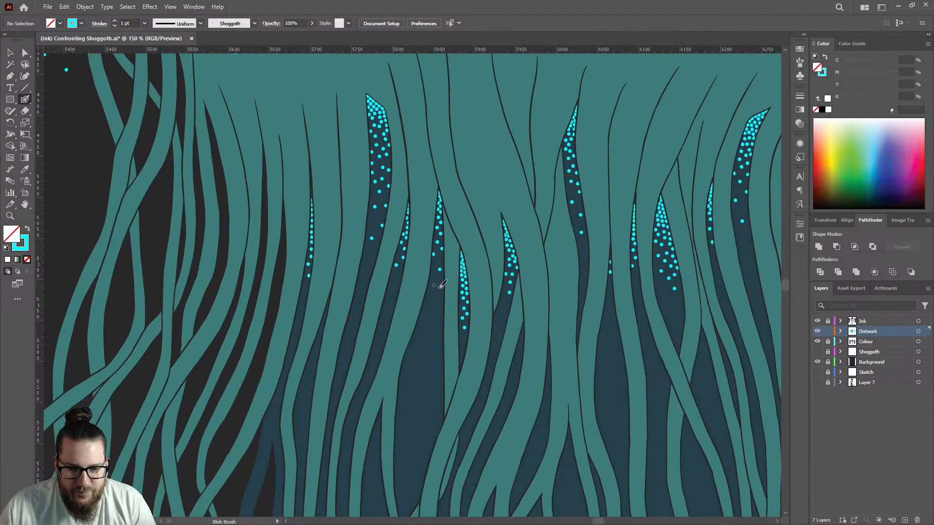
pyautogui.scroll(4, 588, 209)
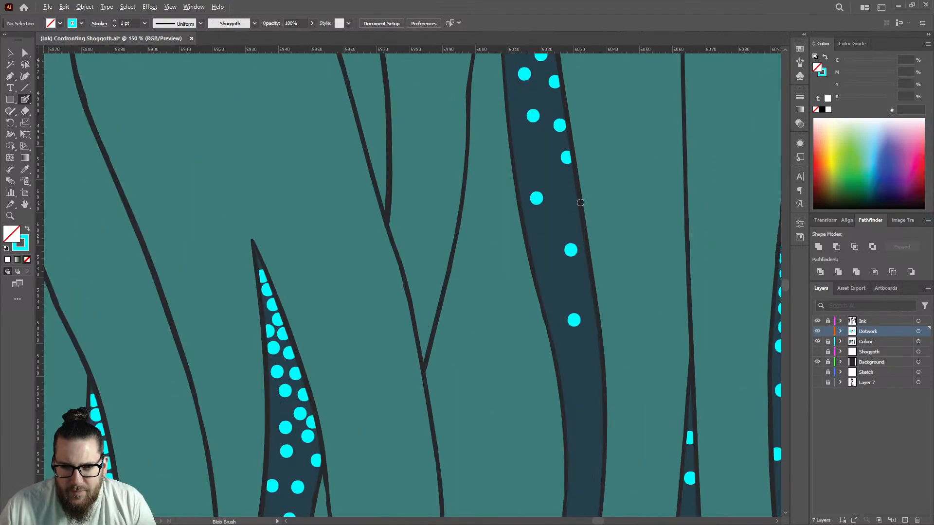
pyautogui.scroll(-10, 574, 199)
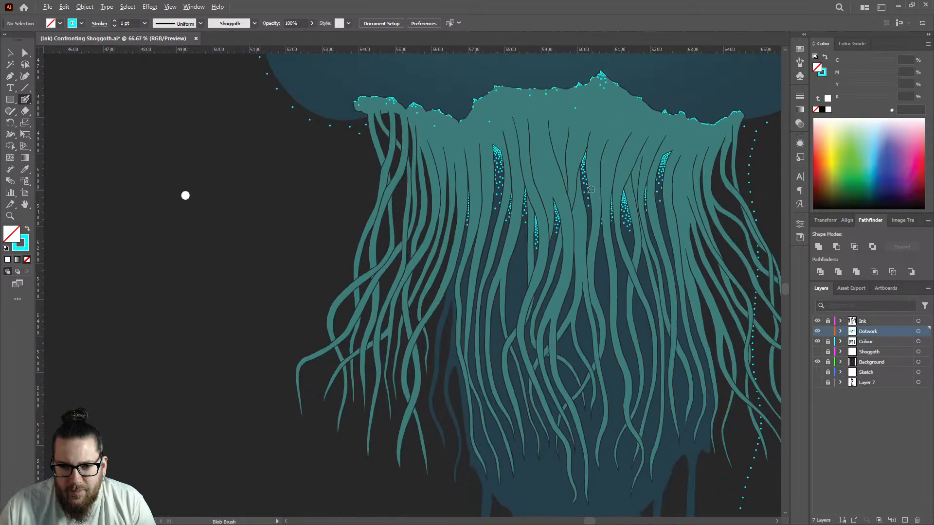
pyautogui.scroll(6, 665, 198)
pyautogui.scroll(2, 666, 198)
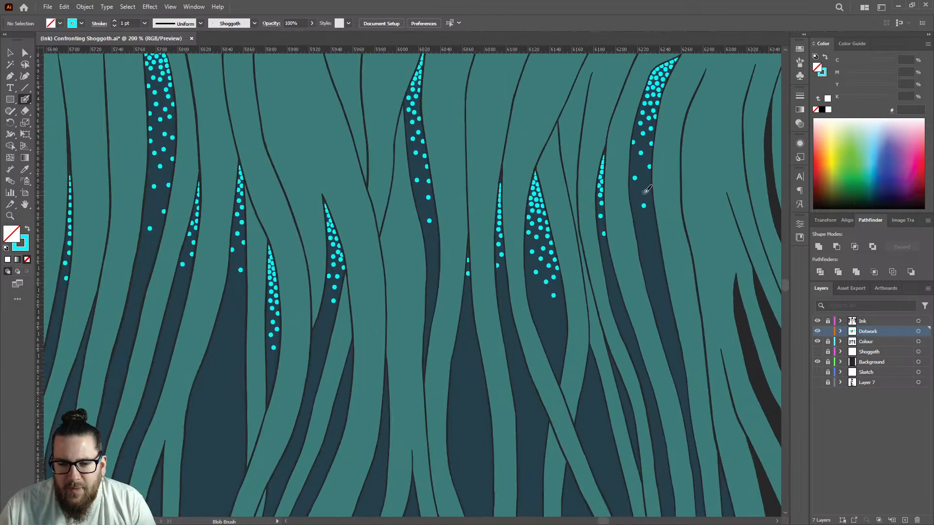
pyautogui.scroll(3, 613, 248)
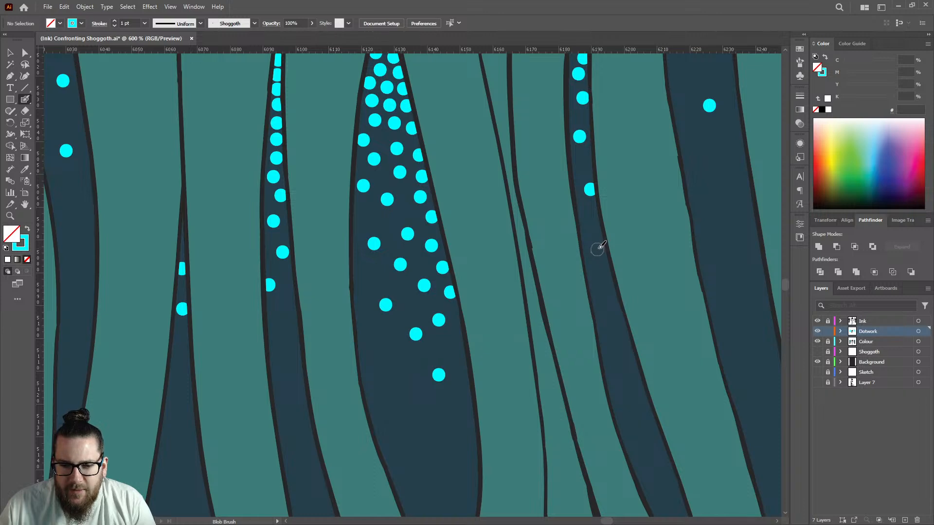
pyautogui.scroll(-4, 632, 221)
pyautogui.scroll(4, 602, 271)
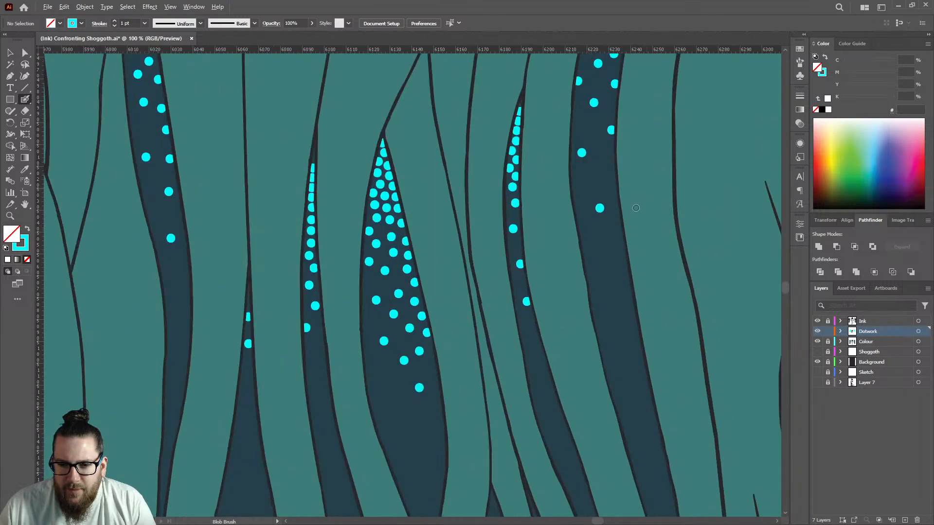
pyautogui.scroll(-5, 602, 271)
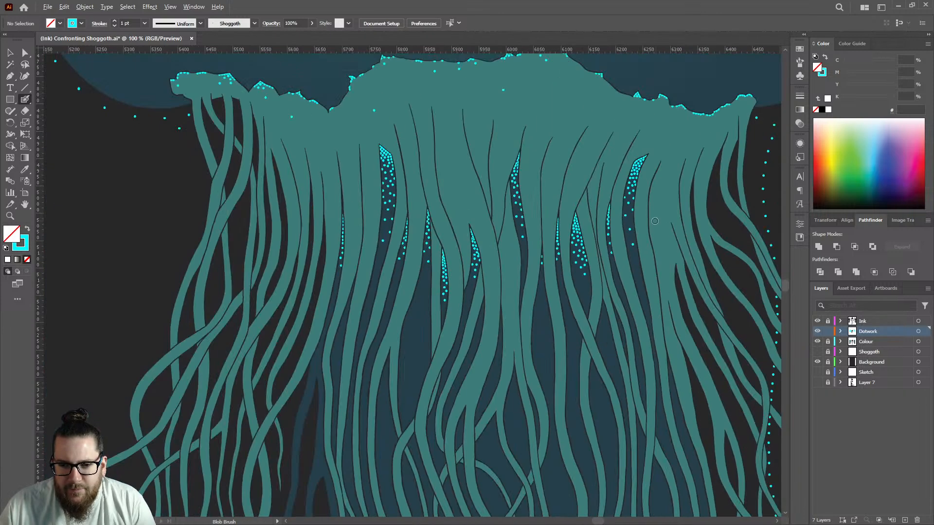
# Step: Add the second cyan dot of the left trailing line, slightly below and inward from its first dot
pyautogui.scroll(-3, 349, 224)
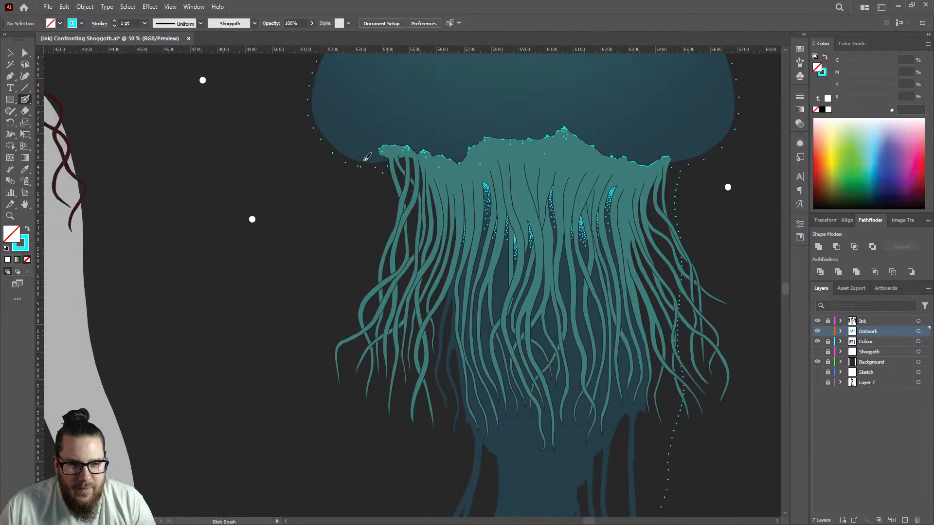
pyautogui.scroll(4, 399, 189)
pyautogui.scroll(-3, 405, 192)
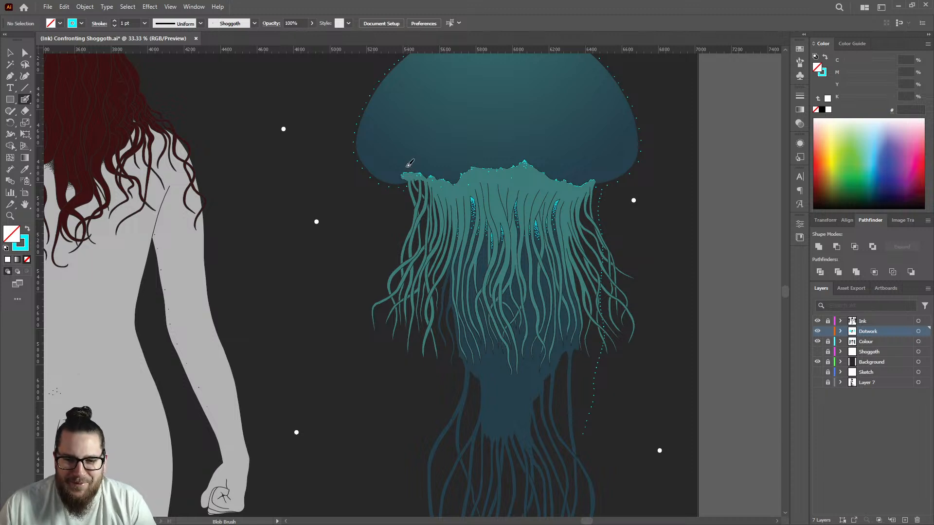
pyautogui.scroll(-3, 688, 223)
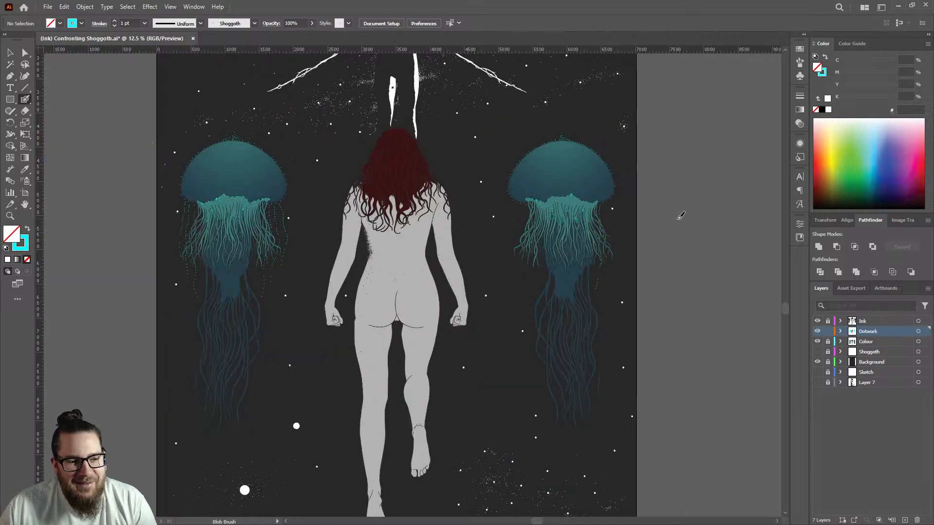
pyautogui.scroll(2, 666, 211)
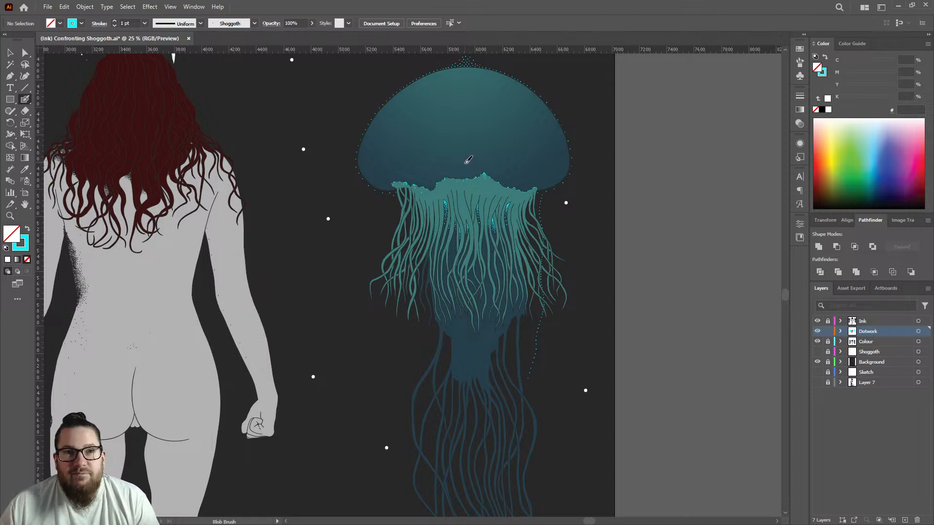
pyautogui.scroll(5, 404, 196)
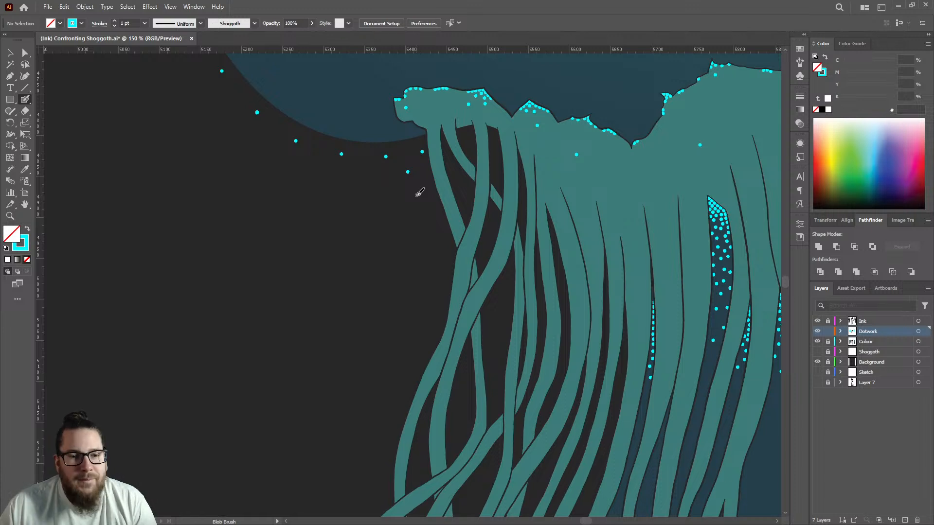
pyautogui.scroll(-3, 394, 192)
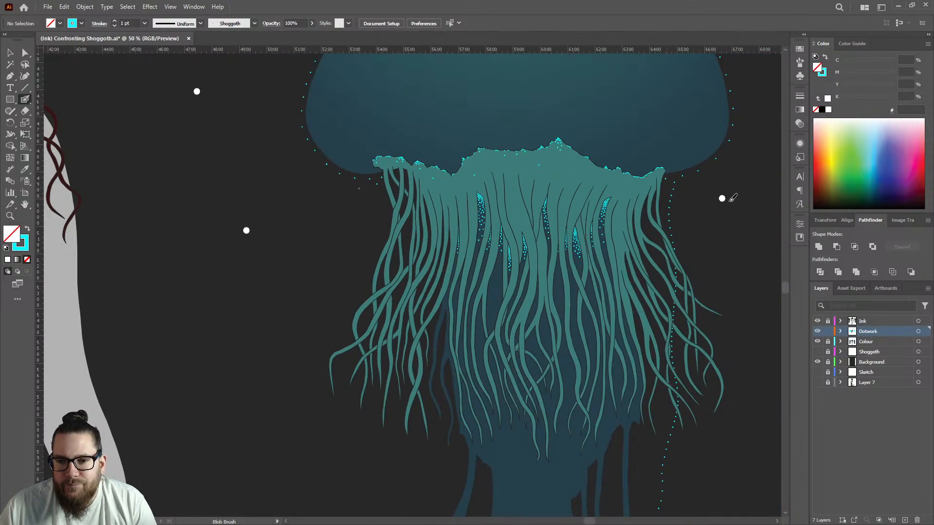
pyautogui.scroll(8, 369, 170)
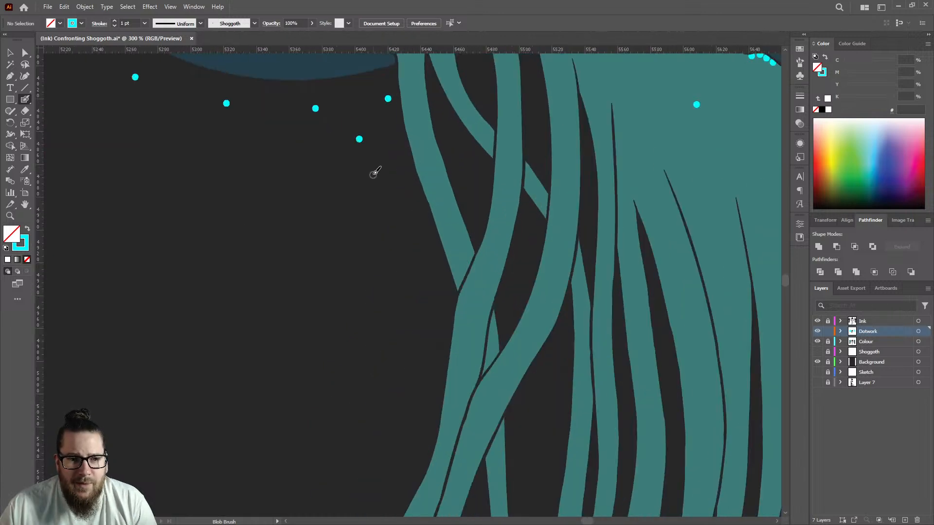
pyautogui.click(374, 173)
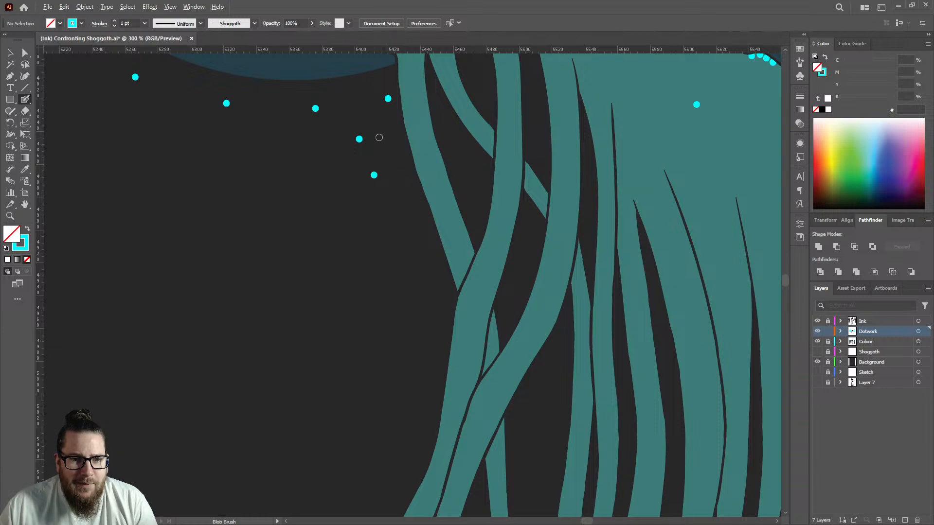
# Step: Continue the left trailing line with four evenly spaced cyan dots running diagonally down to the edge of the outer tentacles
pyautogui.scroll(-8, 379, 137)
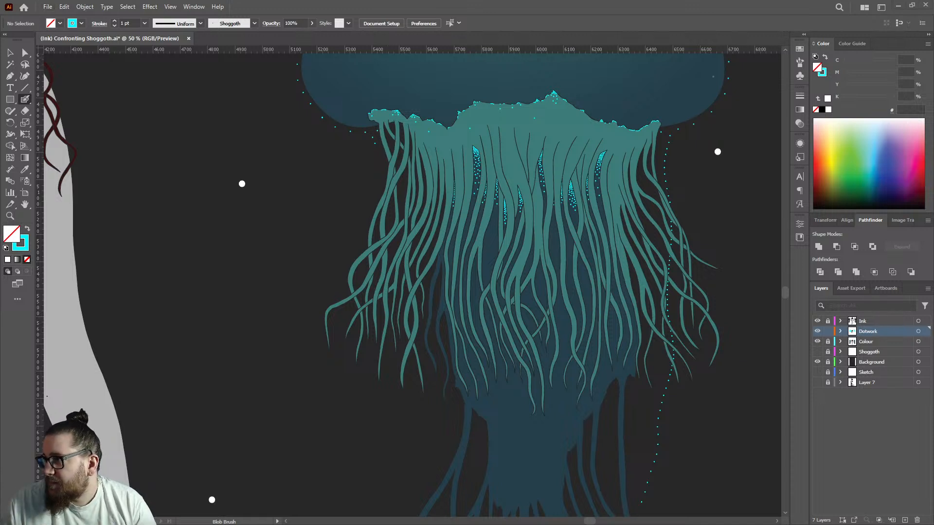
pyautogui.press('v')
pyautogui.hotkey('shift', 'b')
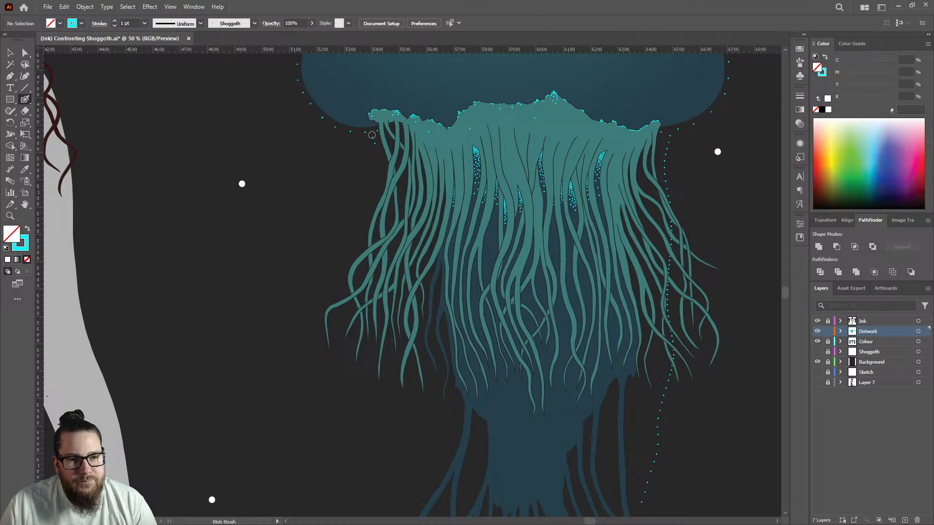
pyautogui.scroll(5, 374, 136)
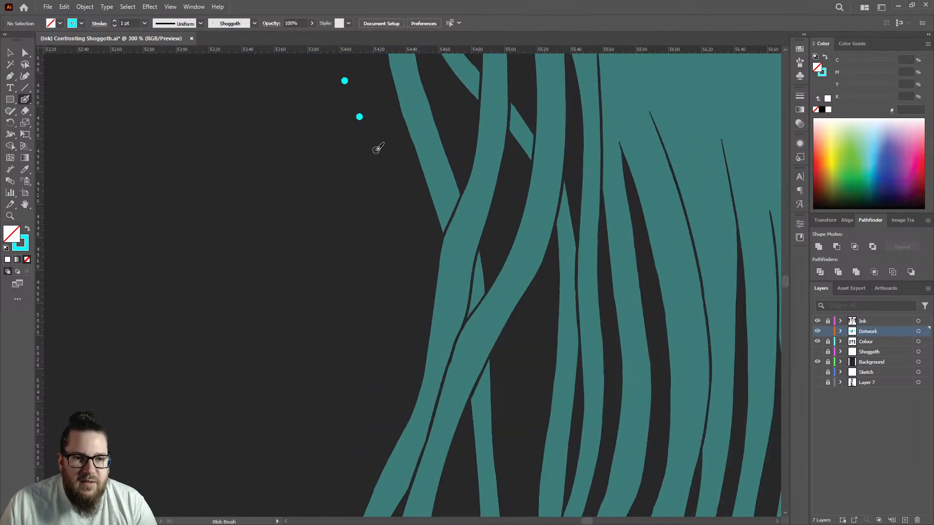
pyautogui.click(375, 148)
pyautogui.click(394, 175)
pyautogui.click(412, 202)
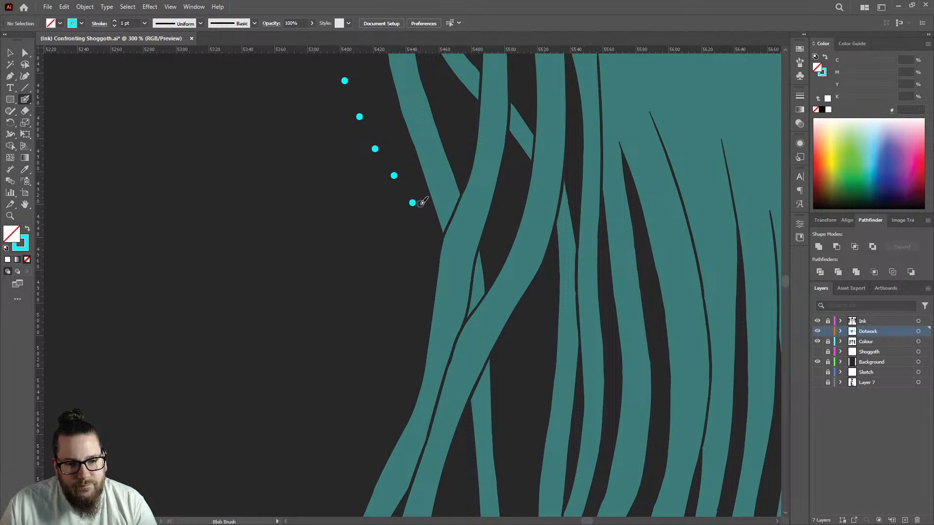
pyautogui.click(425, 229)
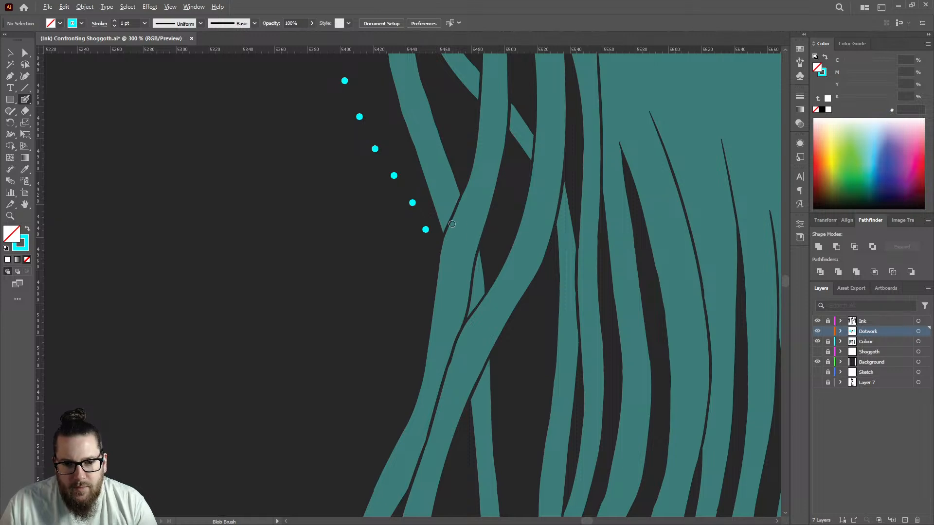
# Step: Resume the line beyond the crossing outer tentacles with two cyan dots in the dark gap, redoing the second to steepen the curve
pyautogui.hotkey('ctrl', '1')
pyautogui.scroll(-3, 457, 210)
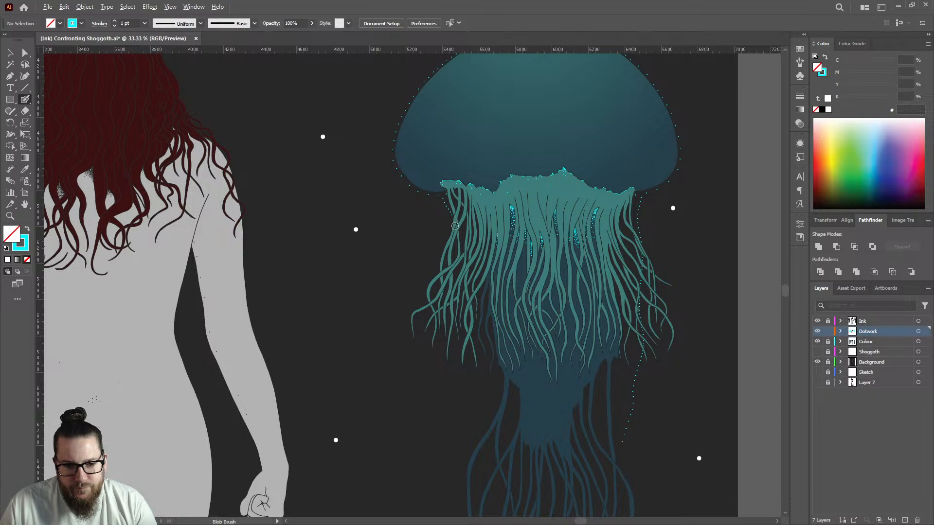
pyautogui.scroll(3, 455, 226)
pyautogui.scroll(3, 455, 226)
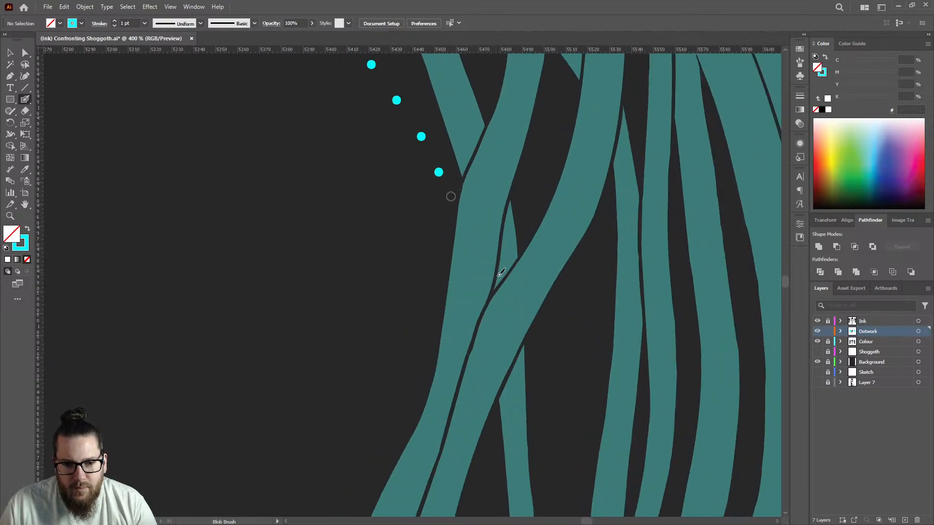
pyautogui.click(543, 315)
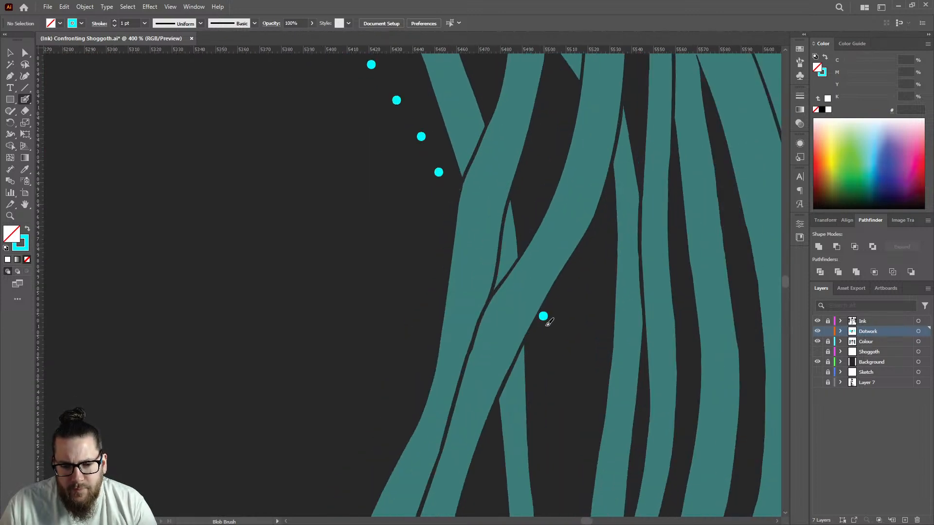
pyautogui.click(564, 341)
pyautogui.hotkey('ctrl', 'z')
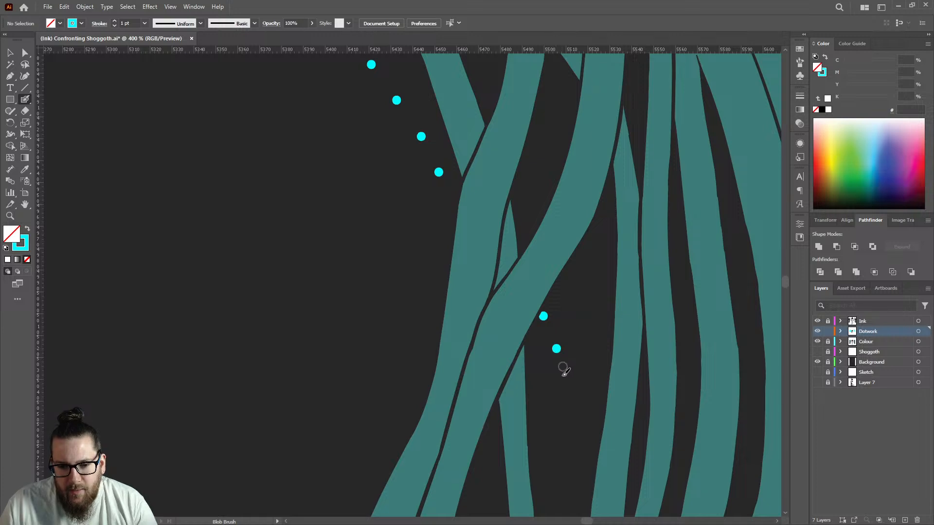
pyautogui.scroll(-5, 421, 257)
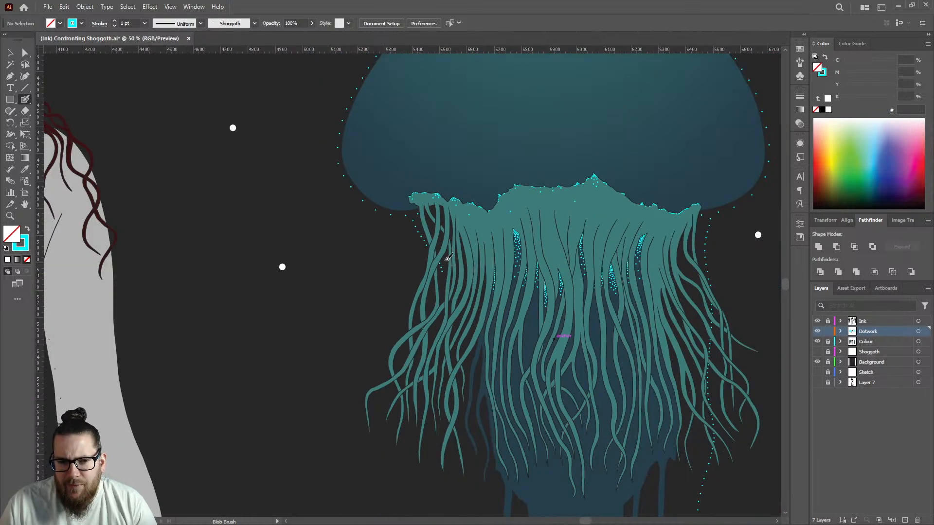
# Step: Continue the left trailing line with seven evenly spaced cyan dots, curving down through the dark gap to the next crossing tentacle
pyautogui.scroll(6, 451, 261)
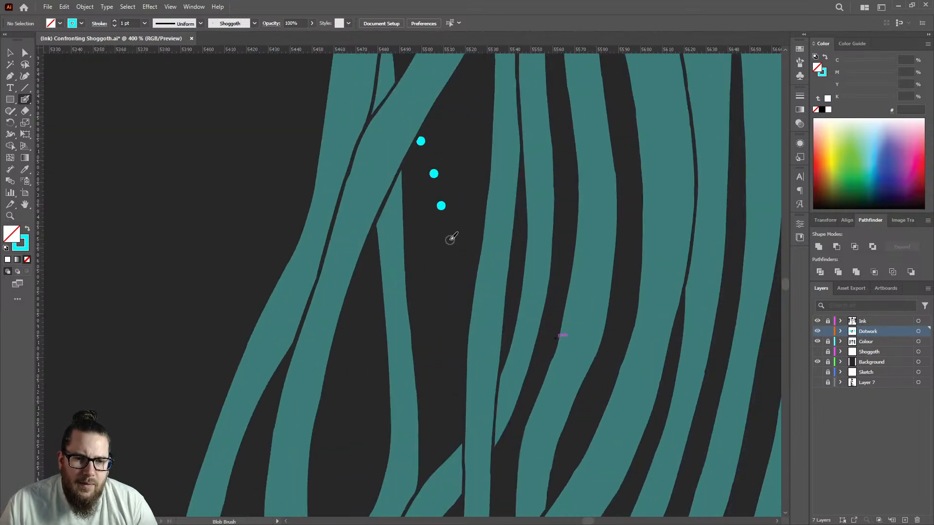
pyautogui.click(447, 244)
pyautogui.click(448, 279)
pyautogui.click(447, 316)
pyautogui.click(443, 351)
pyautogui.click(438, 382)
pyautogui.click(432, 413)
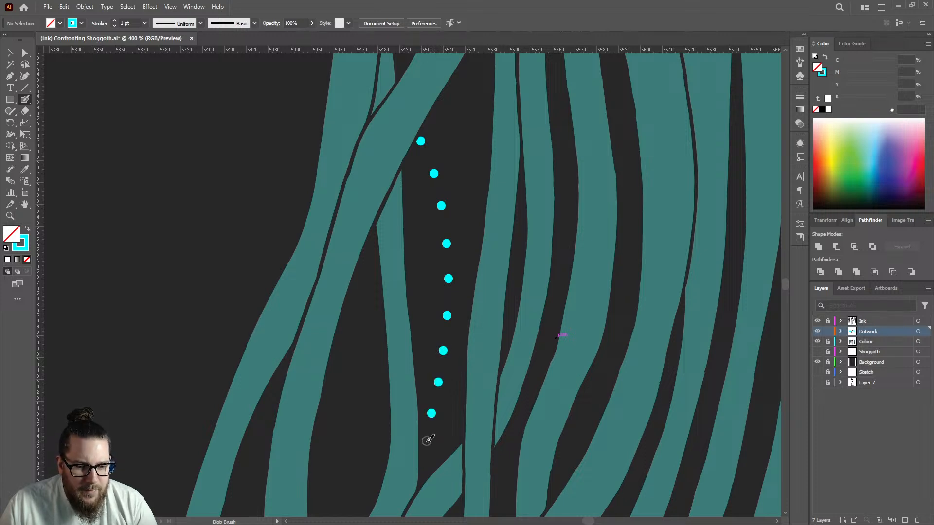
pyautogui.click(428, 440)
# Step: Resume the left trailing line below the crossing tentacle with cyan dots, tucking the first against the tentacle's lower edge
pyautogui.scroll(-2, 448, 368)
pyautogui.scroll(-2, 448, 368)
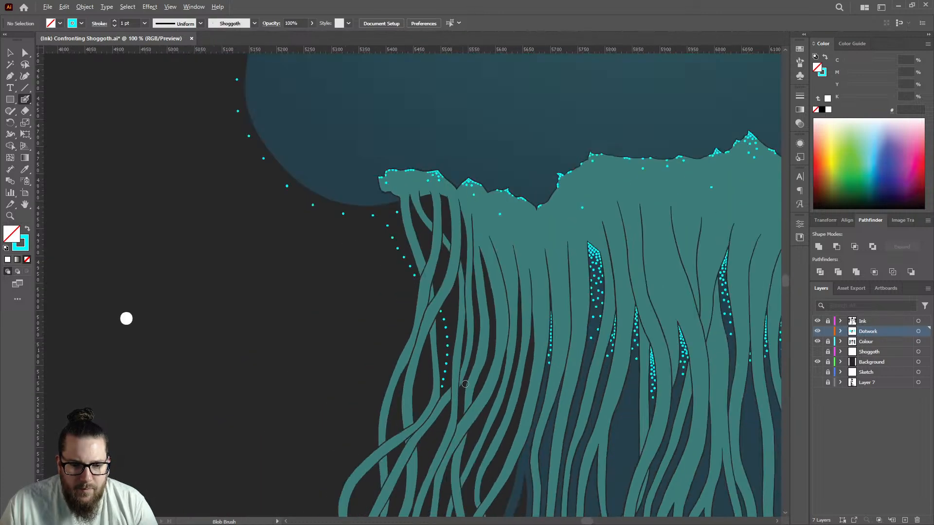
pyautogui.scroll(-2, 366, 351)
pyautogui.scroll(4, 402, 371)
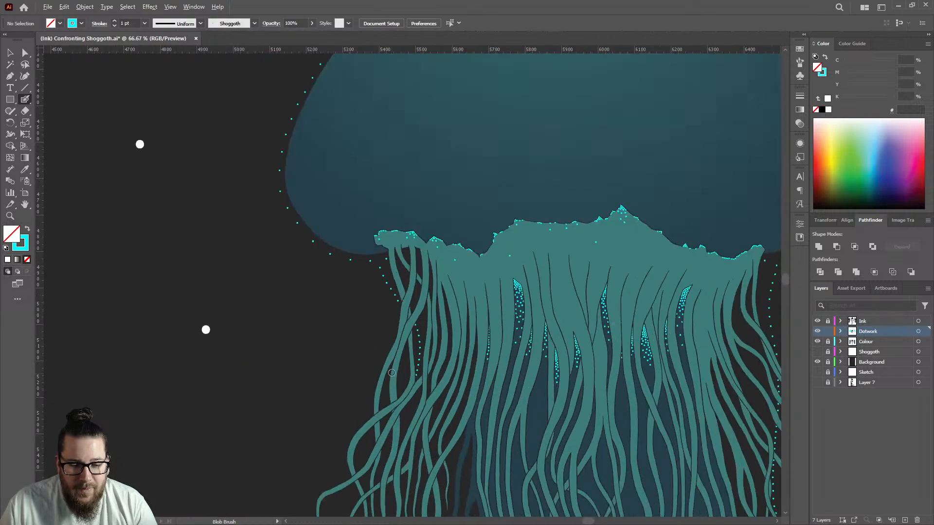
pyautogui.scroll(-3, 477, 365)
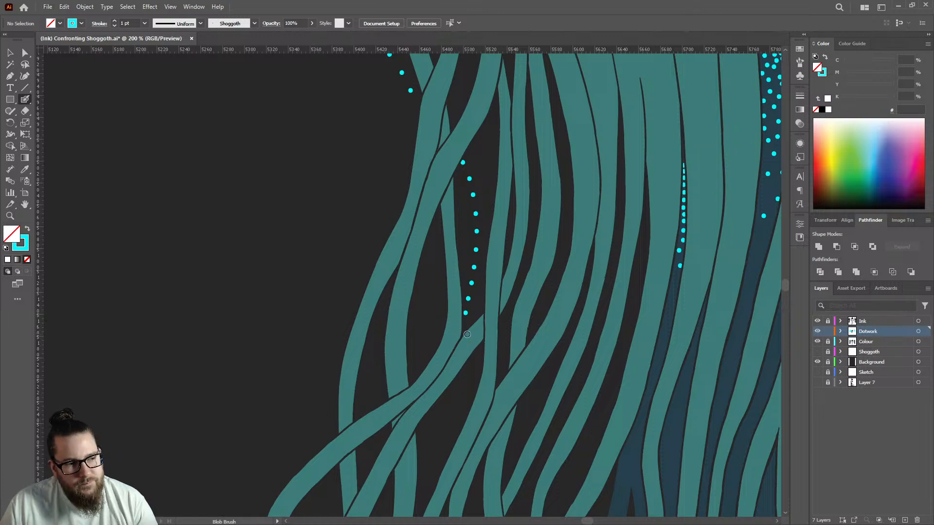
pyautogui.scroll(2, 466, 335)
pyautogui.scroll(-4, 456, 279)
pyautogui.scroll(4, 456, 265)
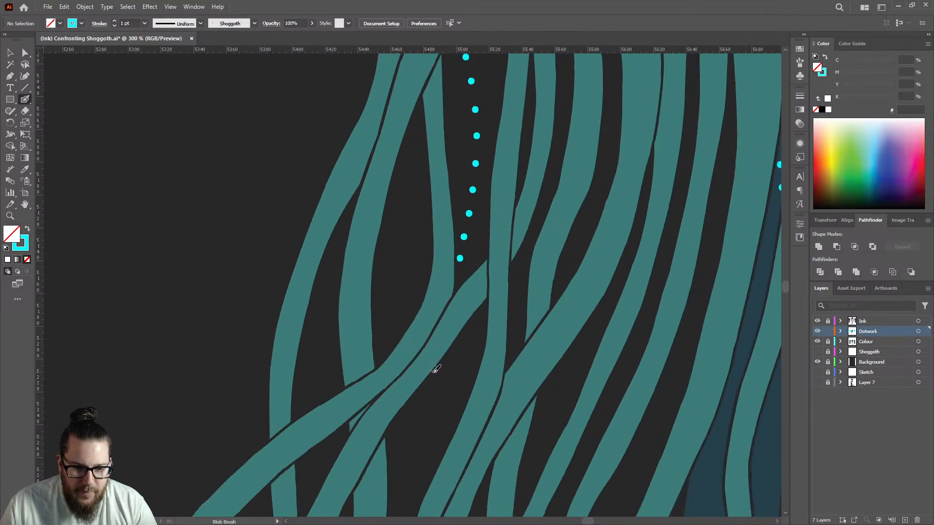
pyautogui.scroll(1, 430, 381)
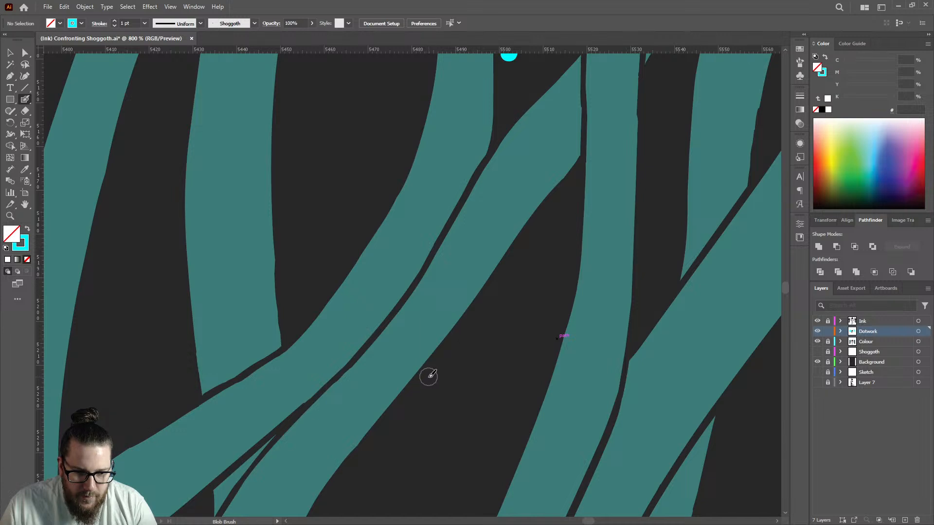
pyautogui.click(430, 379)
pyautogui.scroll(-3, 430, 375)
pyautogui.scroll(3, 430, 369)
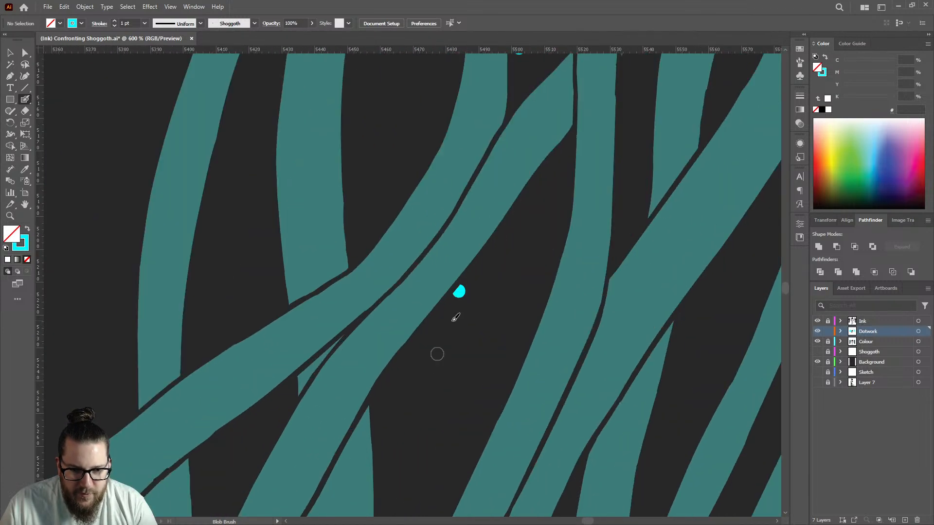
pyautogui.click(450, 323)
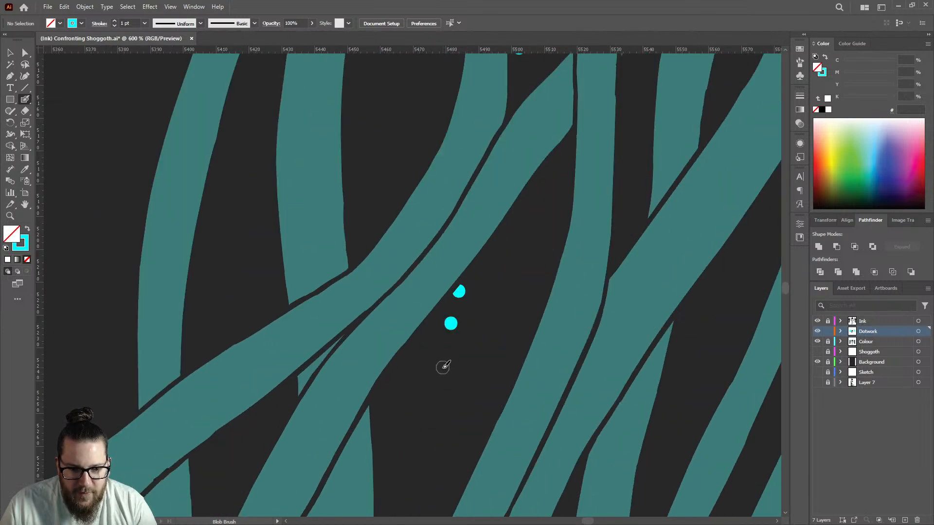
# Step: Extend the line with four more cyan dots running almost straight down to the next diagonal tentacle
pyautogui.scroll(-6, 442, 367)
pyautogui.scroll(-3, 458, 290)
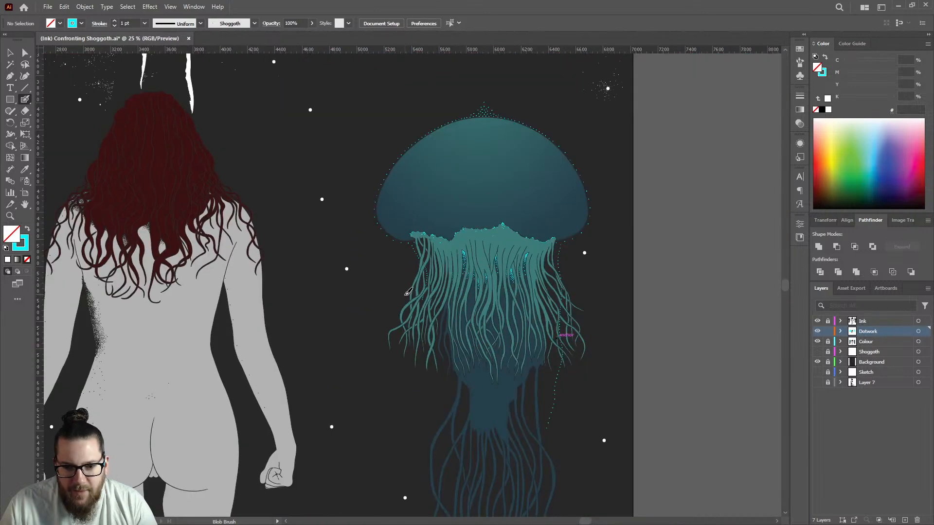
pyautogui.scroll(6, 433, 319)
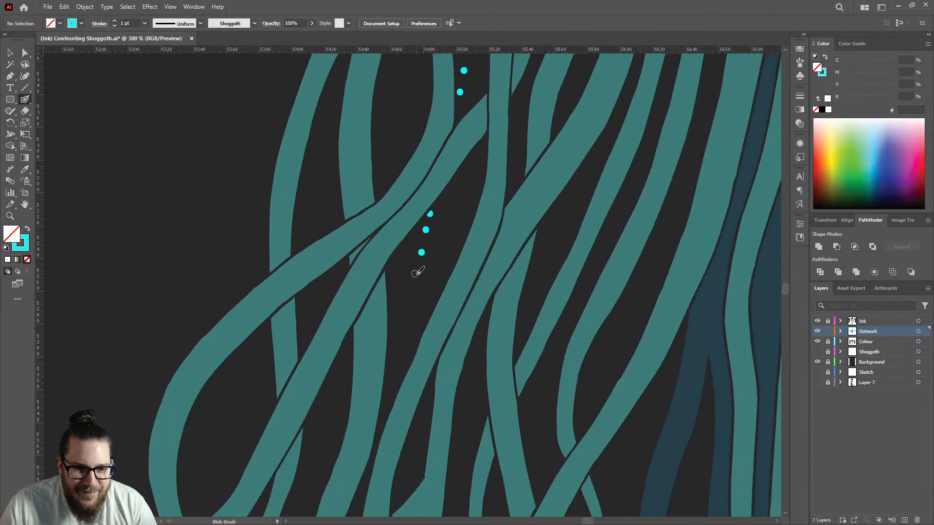
pyautogui.click(420, 274)
pyautogui.click(416, 298)
pyautogui.click(415, 318)
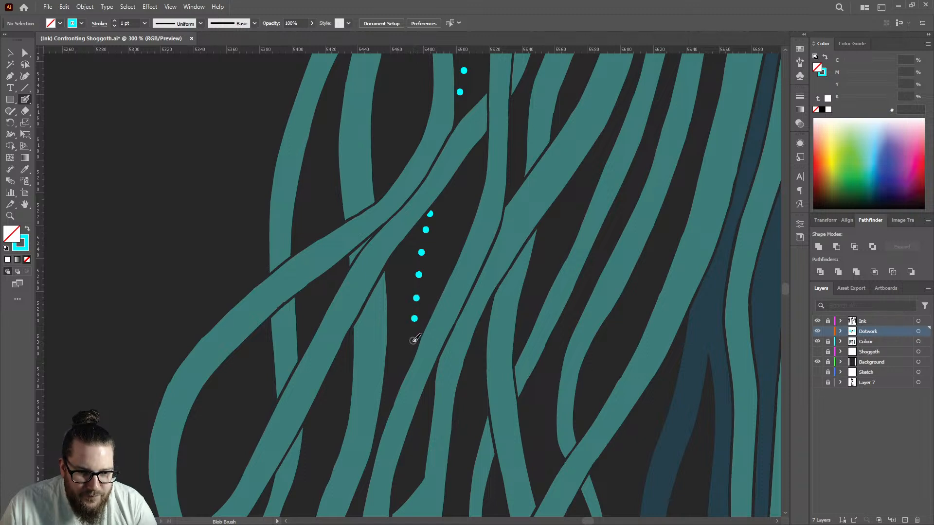
pyautogui.click(412, 341)
# Step: Carry the line past the diagonal tentacle with three closely spaced cyan dots in the narrow gap beneath it
pyautogui.scroll(-4, 418, 360)
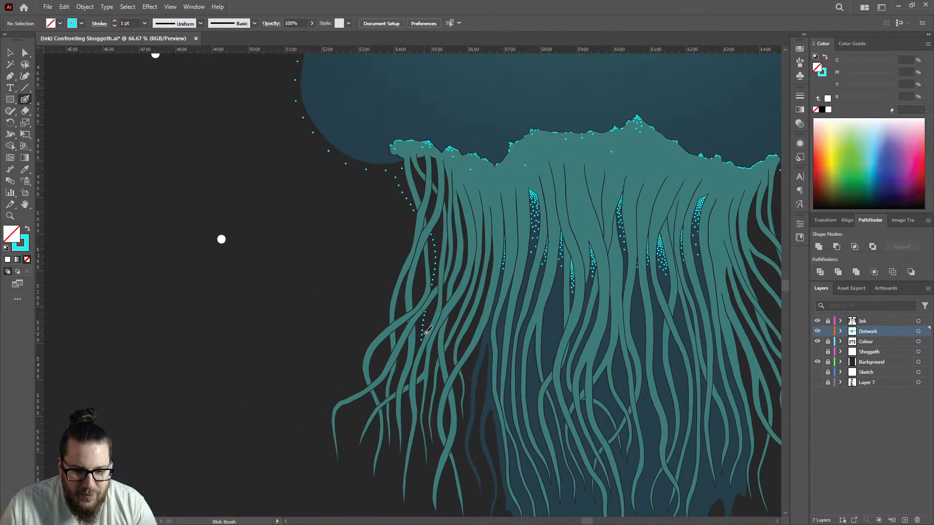
pyautogui.scroll(4, 421, 353)
pyautogui.scroll(-2, 423, 306)
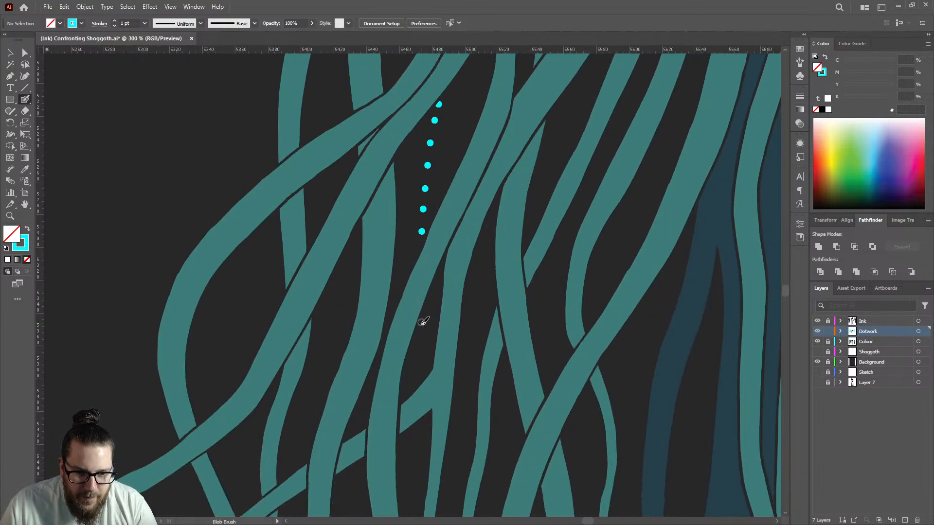
pyautogui.click(421, 325)
pyautogui.click(422, 343)
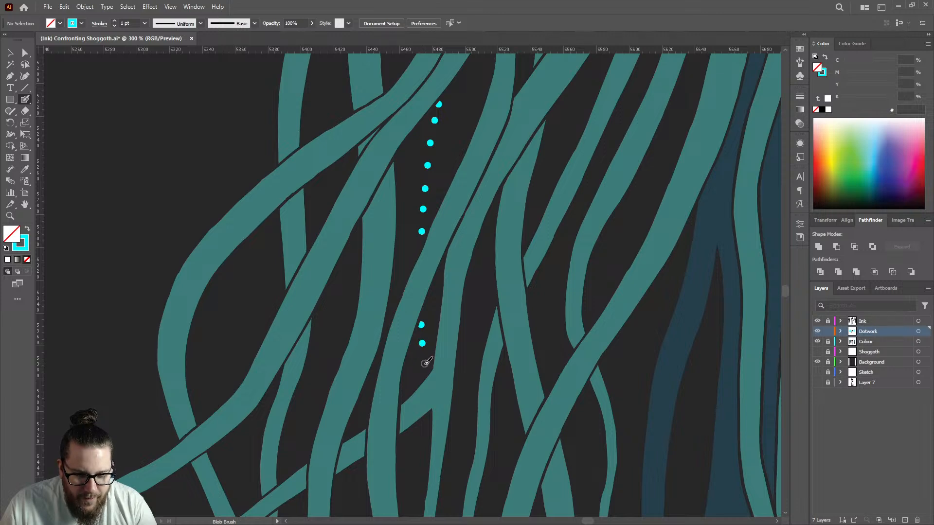
pyautogui.click(423, 363)
# Step: Pick the line up again under the short crossing tentacle with three cyan dots bordering the thin tentacle
pyautogui.scroll(-3, 434, 347)
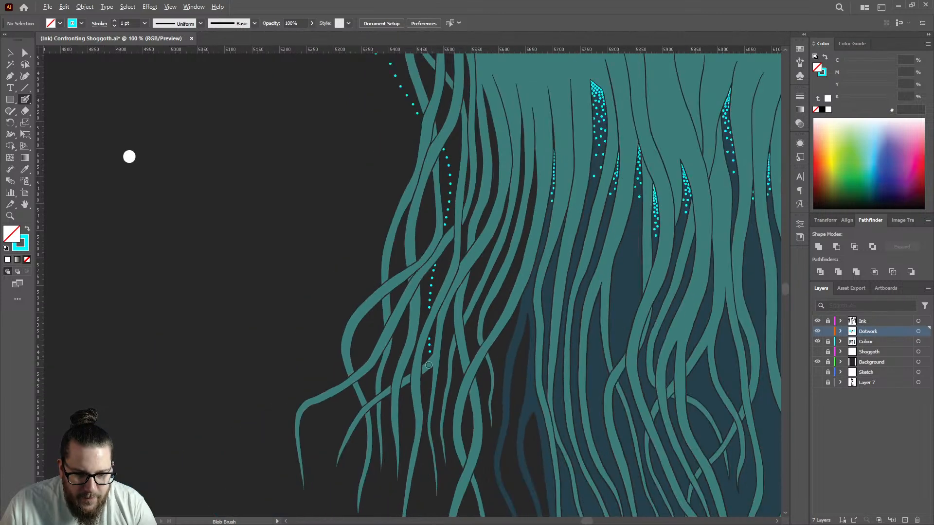
pyautogui.scroll(4, 427, 374)
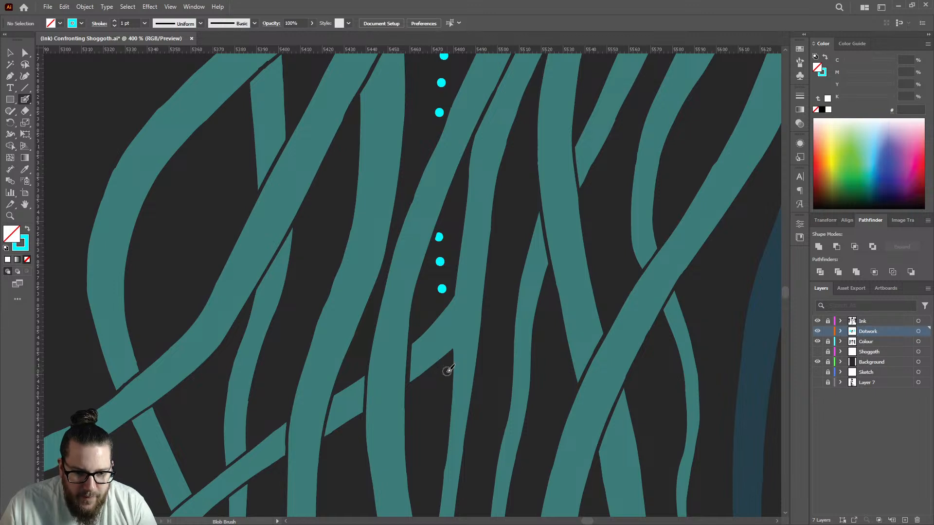
pyautogui.click(446, 369)
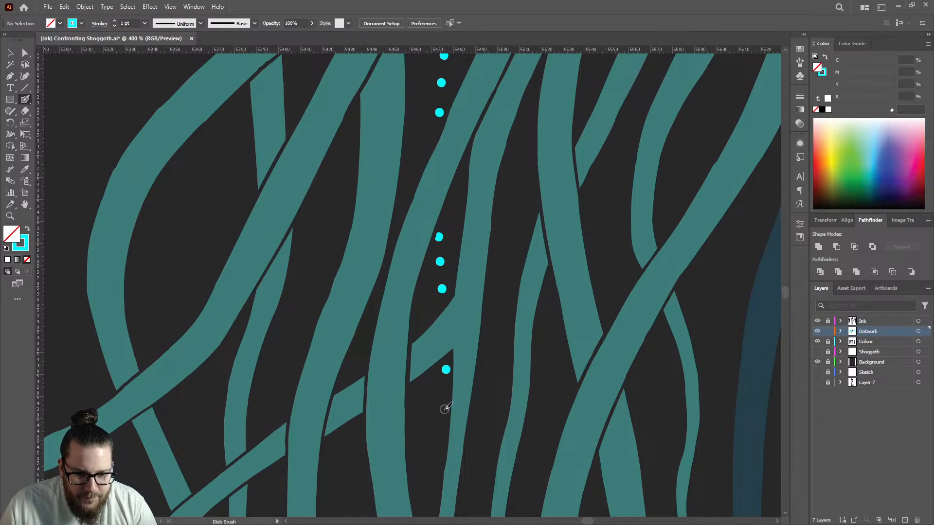
pyautogui.scroll(-6, 446, 407)
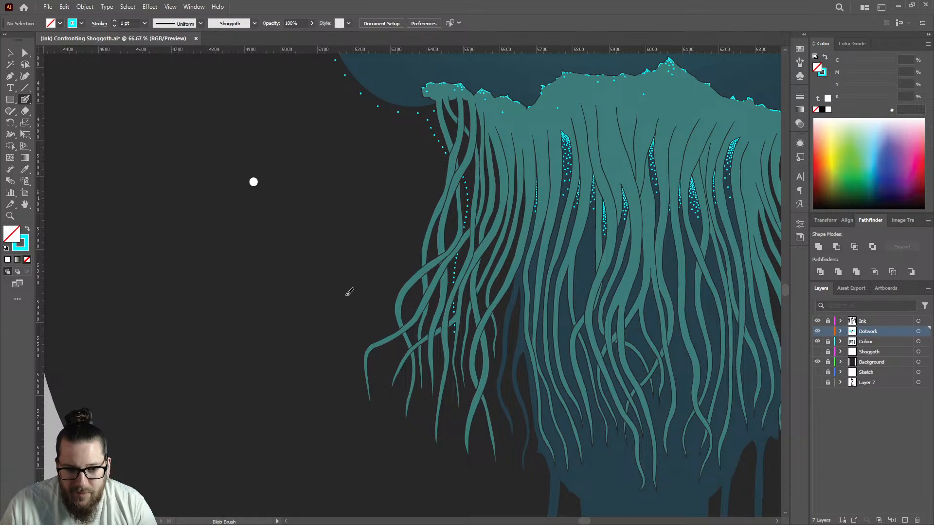
pyautogui.scroll(-3, 375, 292)
pyautogui.scroll(8, 299, 325)
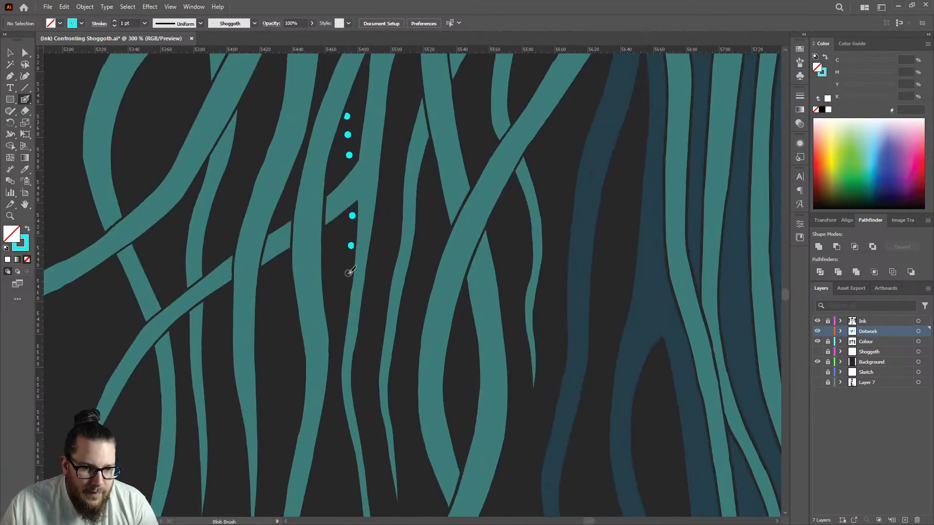
pyautogui.click(351, 272)
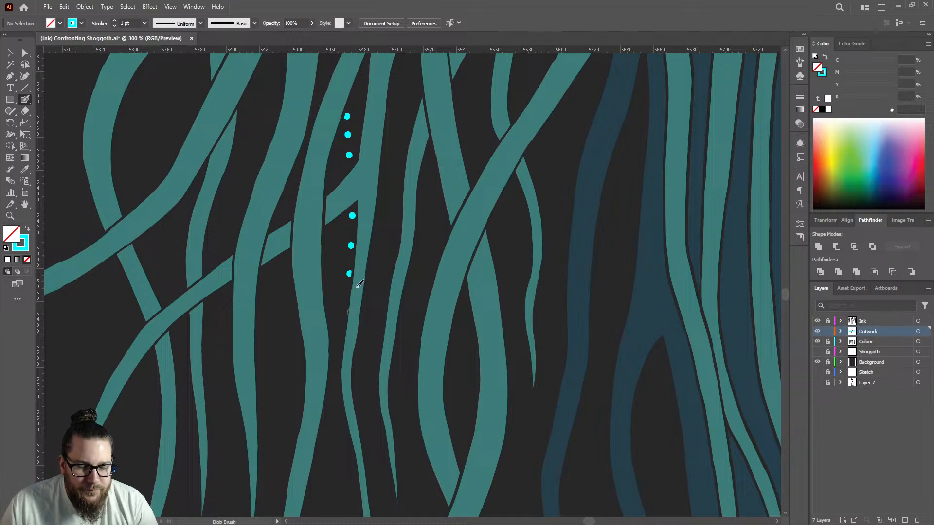
# Step: Add three more cyan dots along the thin tentacle's outer edge, drifting slightly outward as the line descends
pyautogui.scroll(-4, 396, 261)
pyautogui.scroll(-2, 378, 263)
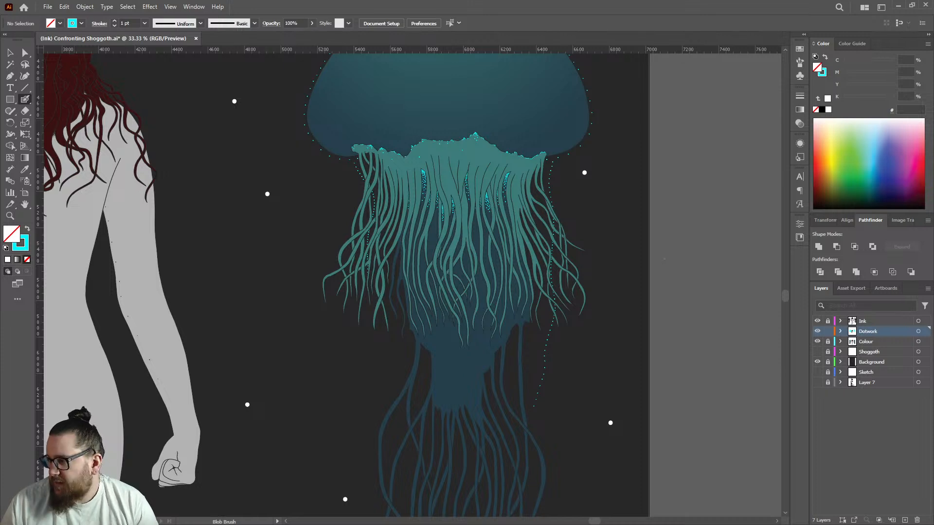
pyautogui.scroll(6, 371, 198)
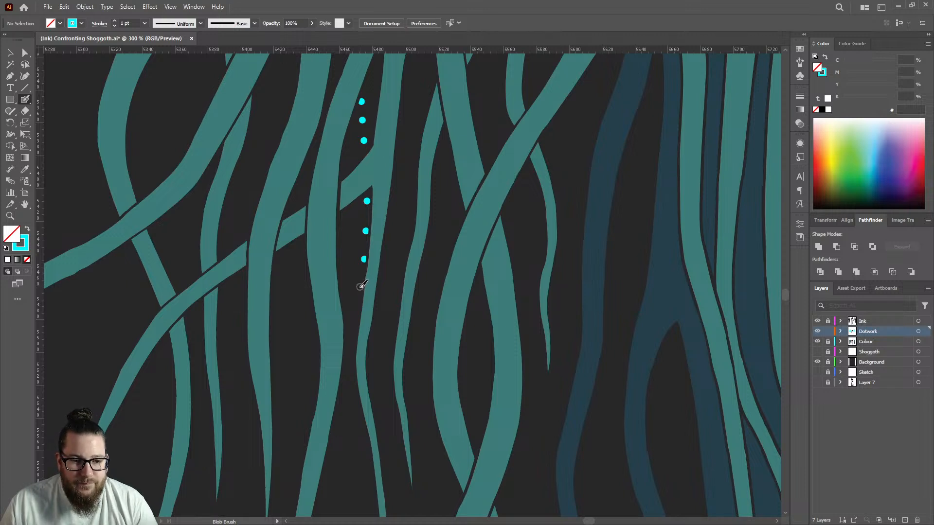
pyautogui.click(361, 287)
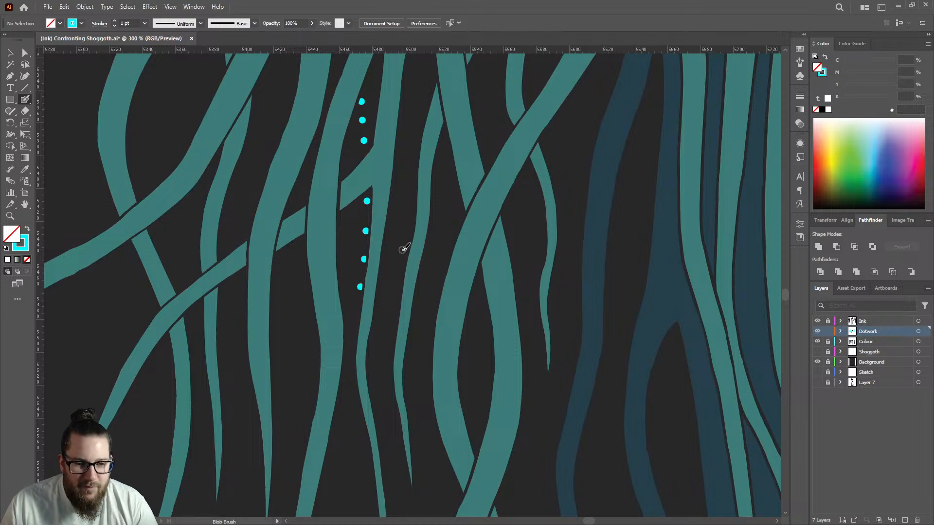
pyautogui.scroll(2, 358, 308)
pyautogui.click(359, 304)
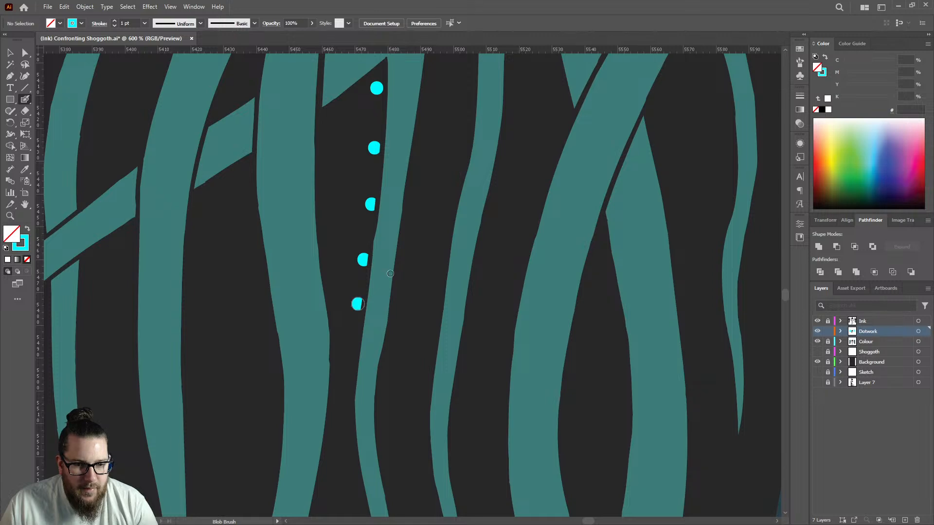
pyautogui.scroll(-5, 376, 276)
pyautogui.scroll(5, 380, 286)
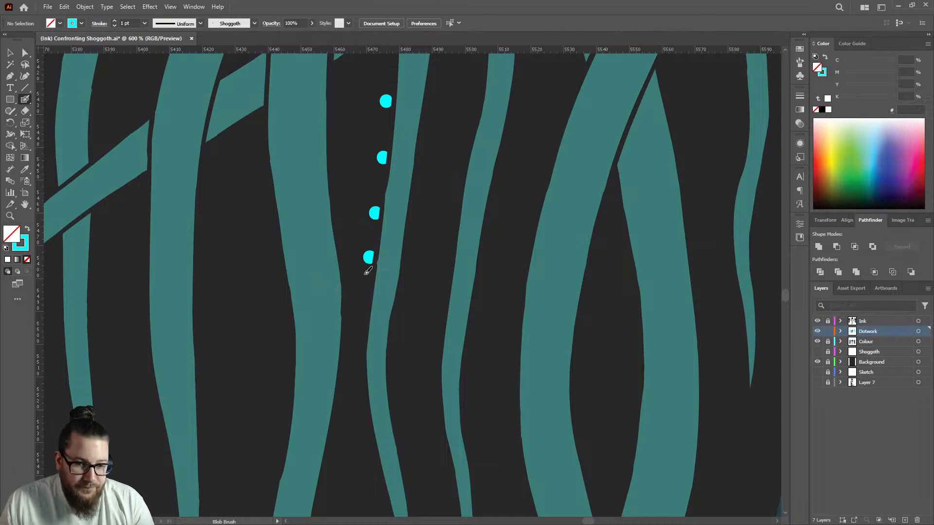
pyautogui.click(361, 310)
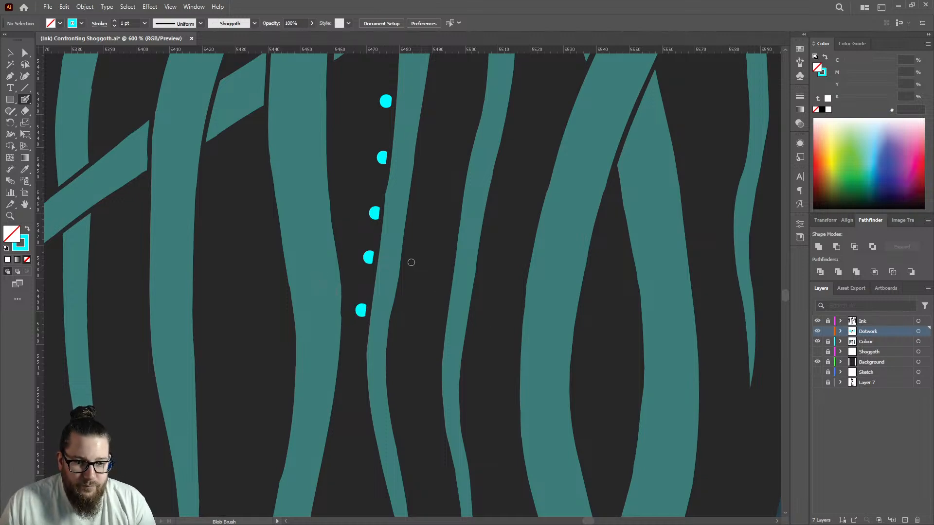
# Step: Bend the line back inward with five cyan dots following the thin tentacle's curve down toward its tip
pyautogui.scroll(-7, 391, 253)
pyautogui.scroll(-3, 377, 240)
pyautogui.scroll(15, 389, 263)
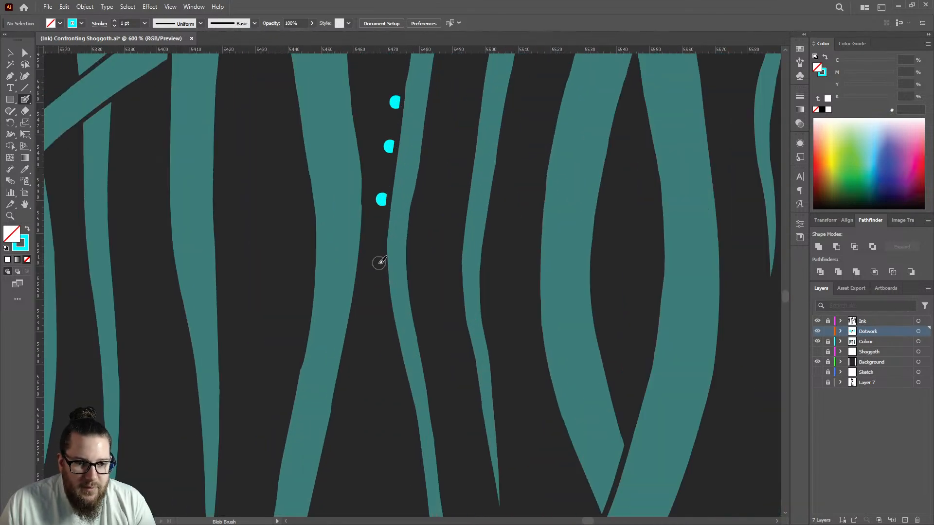
pyautogui.click(379, 263)
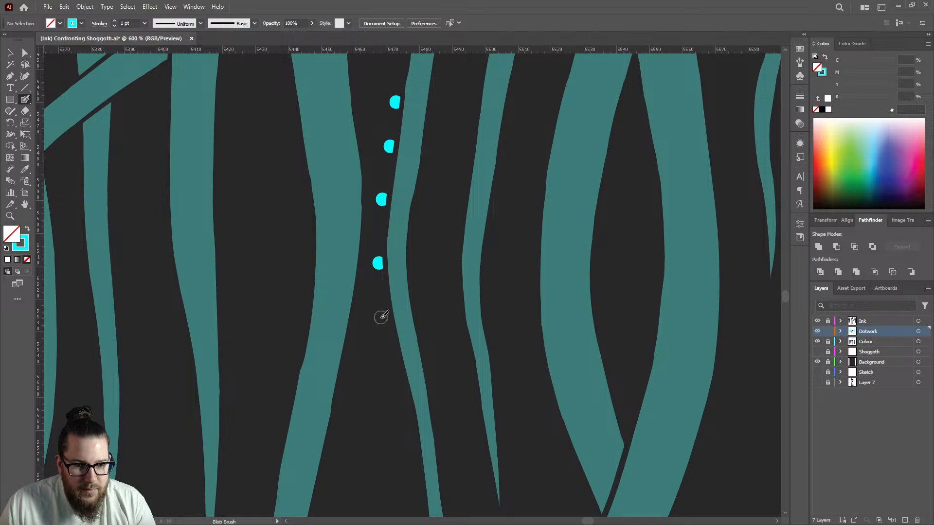
pyautogui.click(381, 317)
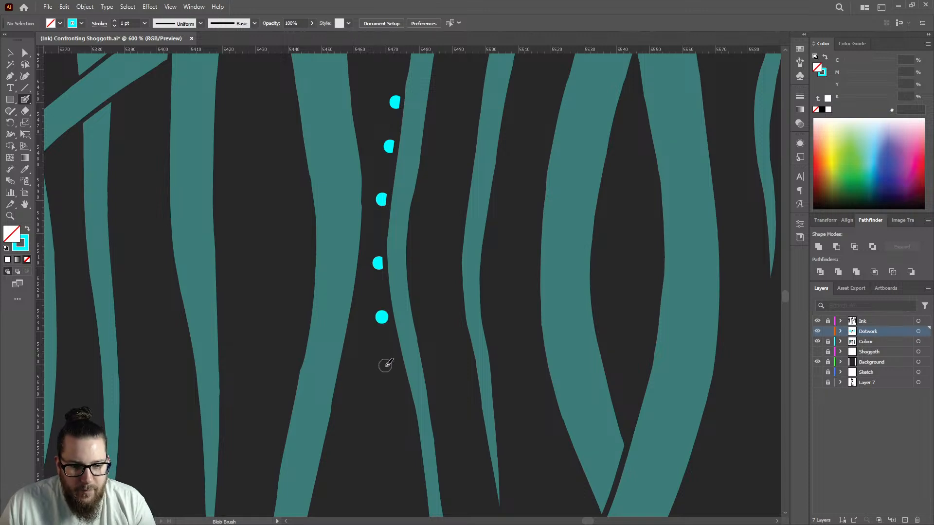
pyautogui.click(385, 365)
pyautogui.scroll(-5, 392, 295)
pyautogui.scroll(5, 386, 318)
pyautogui.click(406, 307)
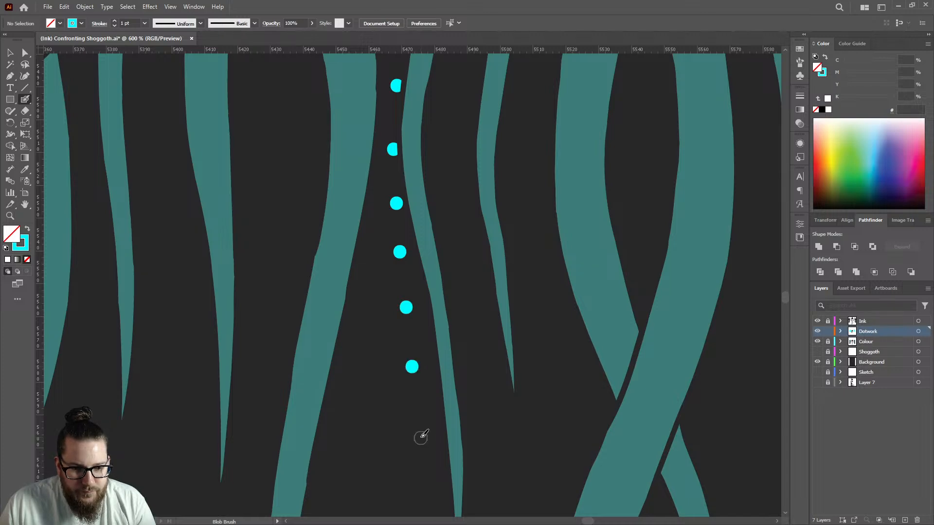
# Step: Examine the left-hand jellyfish's trailing dot lines as a reference for the right-hand one
pyautogui.scroll(-5, 399, 314)
pyautogui.scroll(-8, 399, 314)
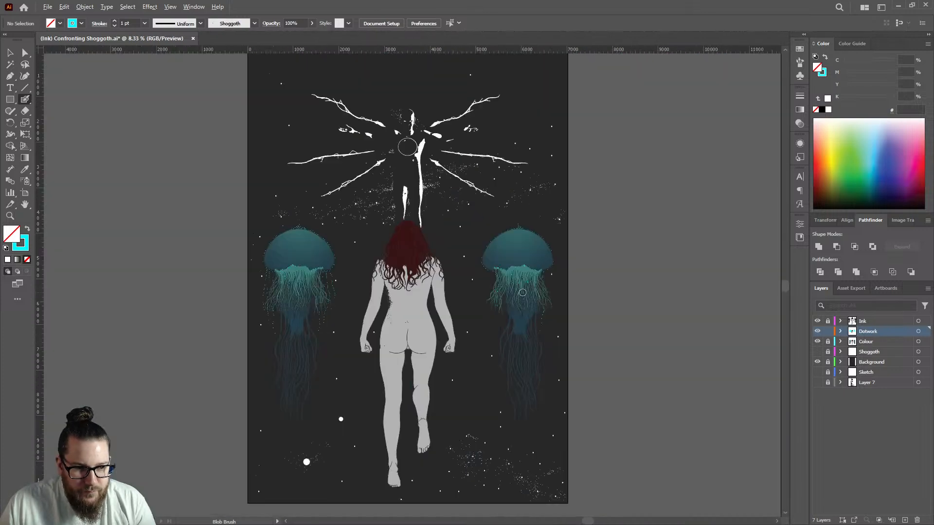
pyautogui.scroll(4, 378, 206)
pyautogui.scroll(3, 379, 206)
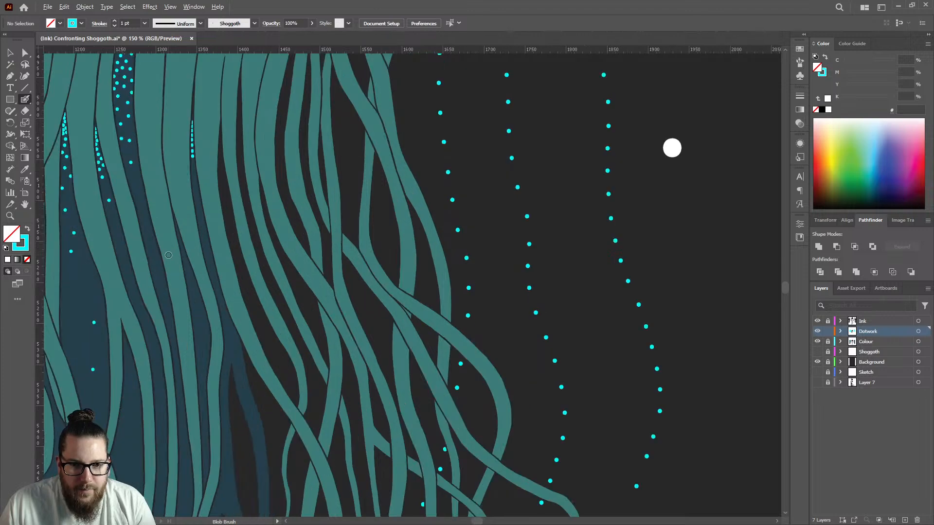
pyautogui.scroll(-5, 170, 253)
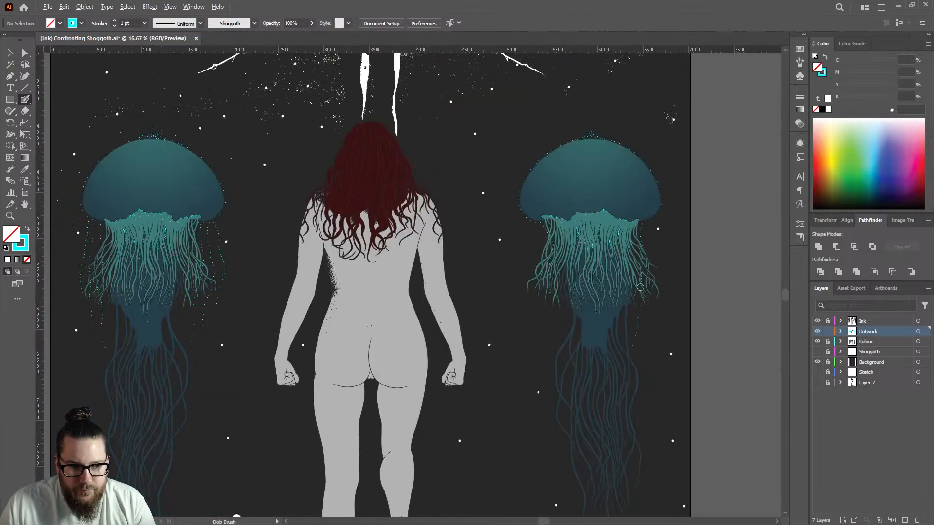
pyautogui.scroll(2, 219, 244)
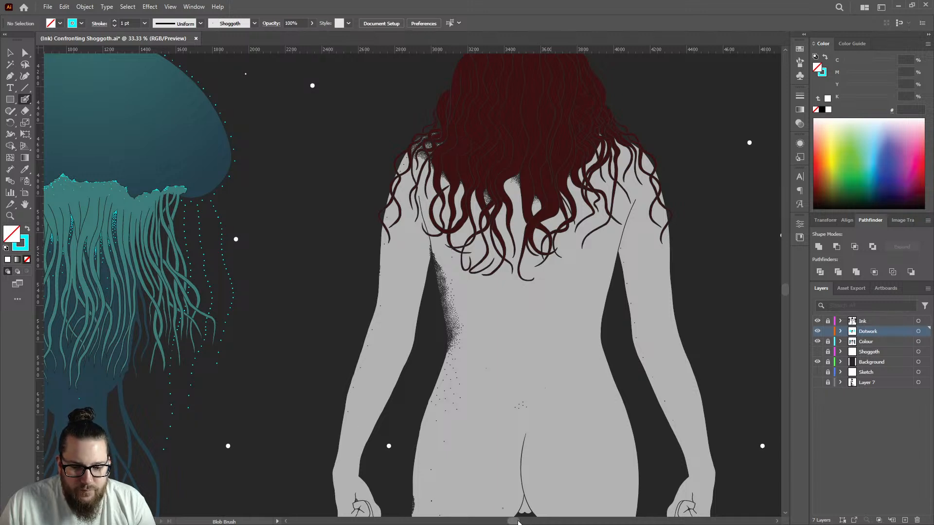
# Step: Extend the dot line on the right-hand jellyfish's left side straight down past the thin tentacle's tip with evenly spaced cyan dots
pyautogui.moveTo(517, 522); pyautogui.dragTo(586, 521)
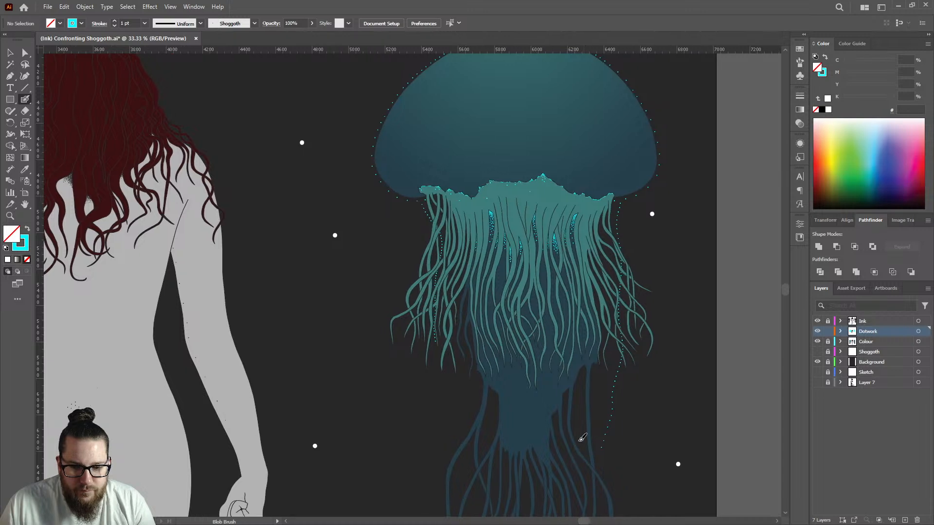
pyautogui.scroll(-3, 627, 389)
pyautogui.scroll(5, 636, 382)
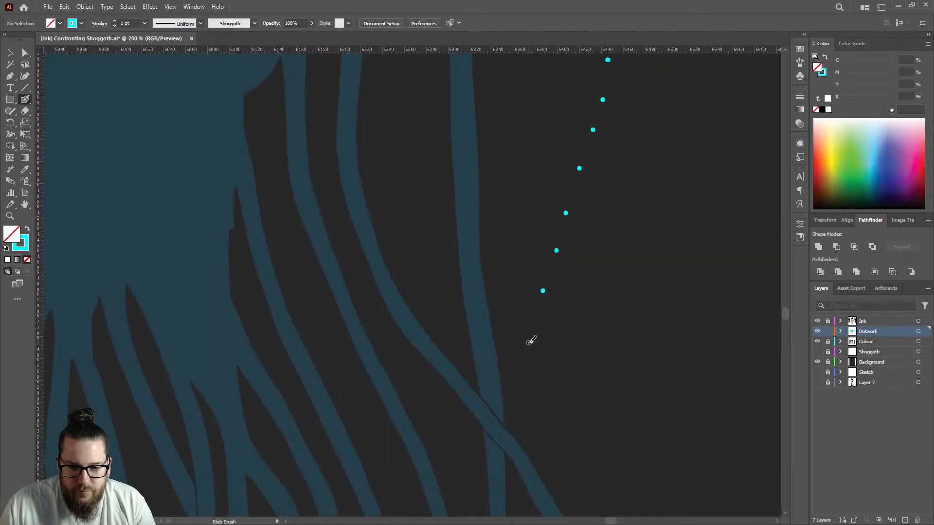
pyautogui.scroll(-5, 594, 366)
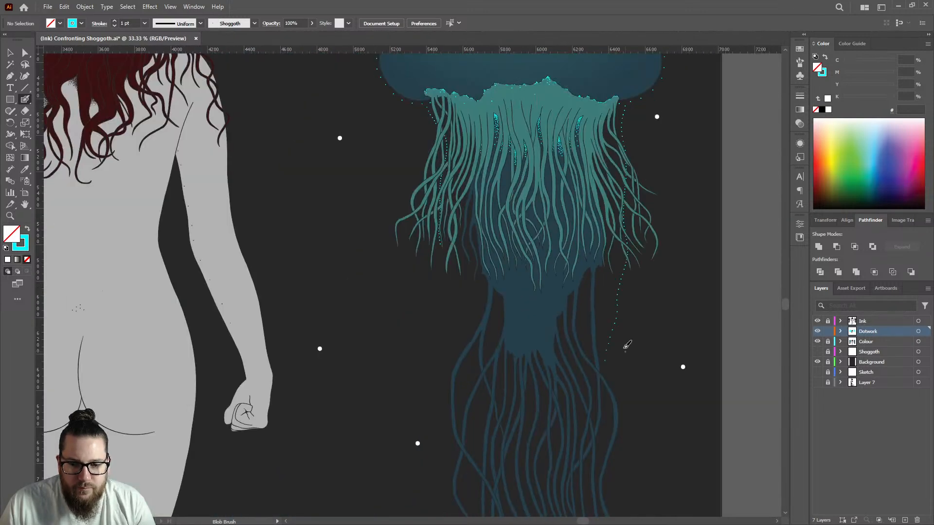
pyautogui.scroll(5, 448, 213)
pyautogui.scroll(-1, 428, 311)
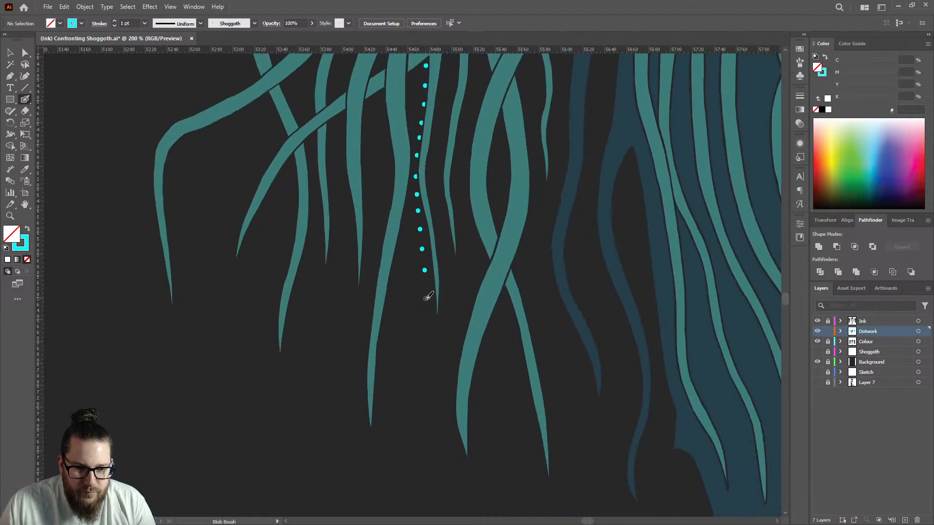
pyautogui.click(427, 296)
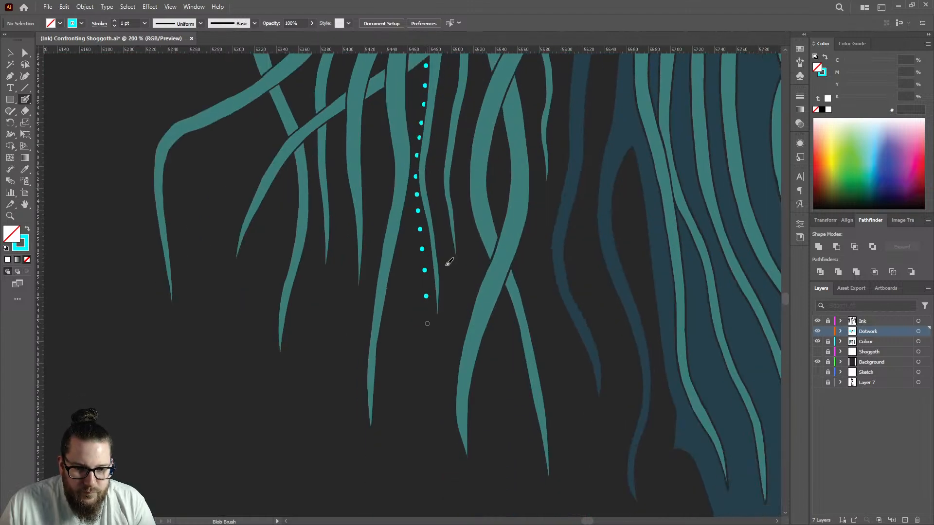
pyautogui.scroll(-4, 443, 284)
pyautogui.scroll(2, 441, 276)
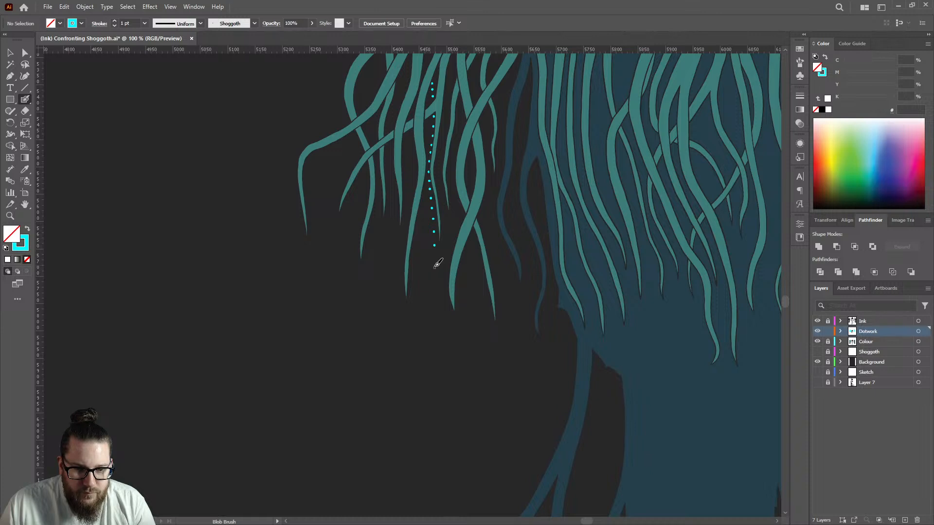
pyautogui.click(434, 260)
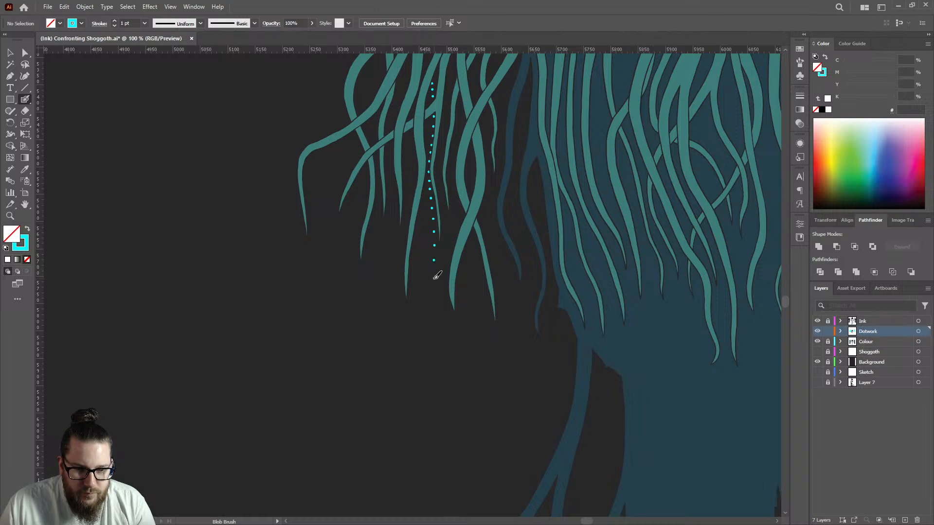
pyautogui.click(434, 275)
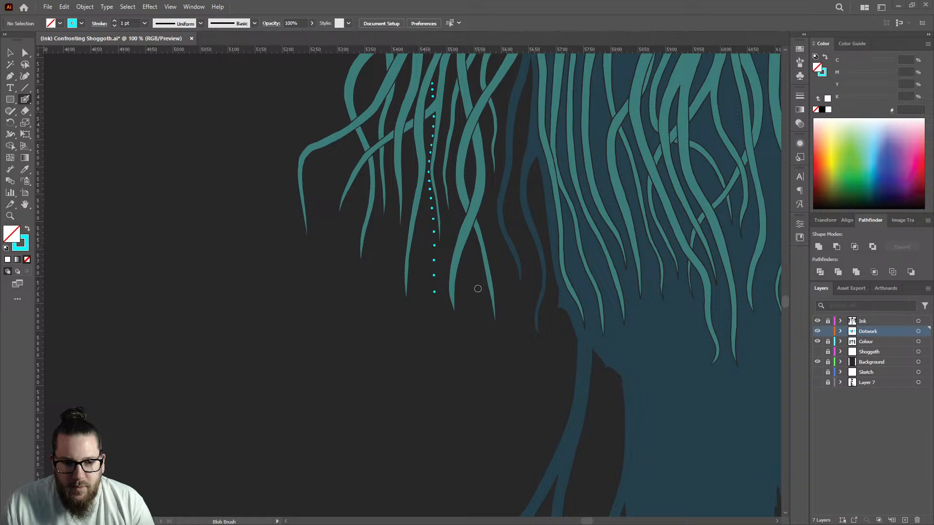
# Step: Curve the line inward below the tentacle tips with four more widely spaced cyan dots
pyautogui.scroll(2, 474, 289)
pyautogui.click(404, 305)
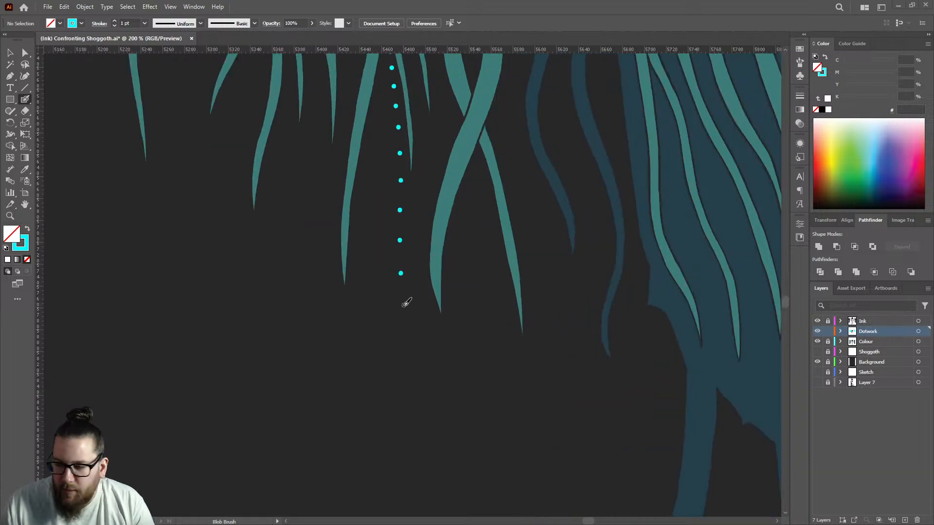
pyautogui.click(411, 340)
pyautogui.scroll(-5, 446, 314)
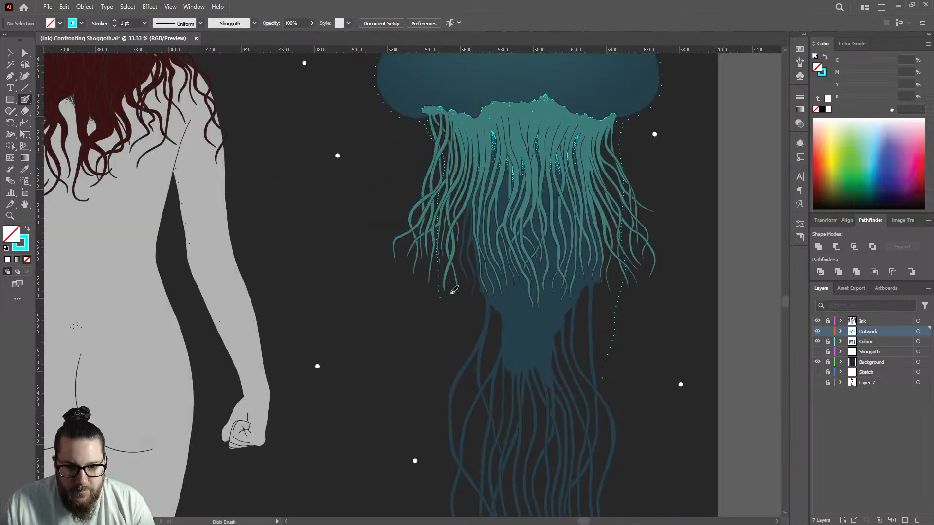
pyautogui.scroll(4, 452, 281)
pyautogui.click(443, 289)
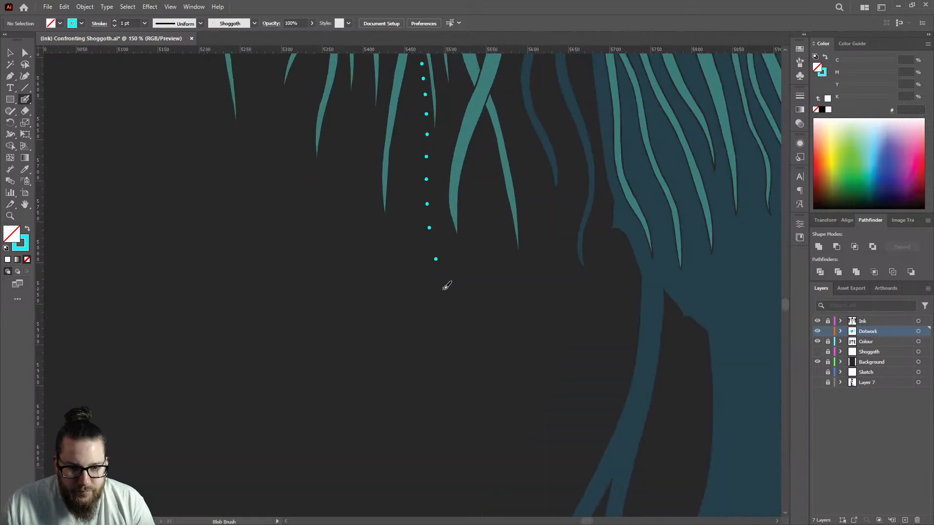
pyautogui.click(454, 319)
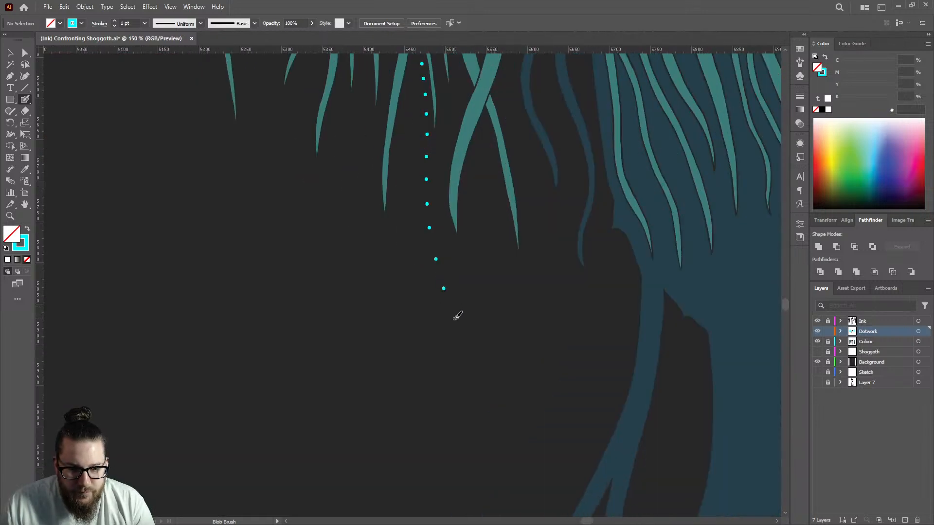
# Step: Carry the line diagonally down with six more cyan dots, ending it beside the outermost dark blue lower tentacle
pyautogui.click(469, 351)
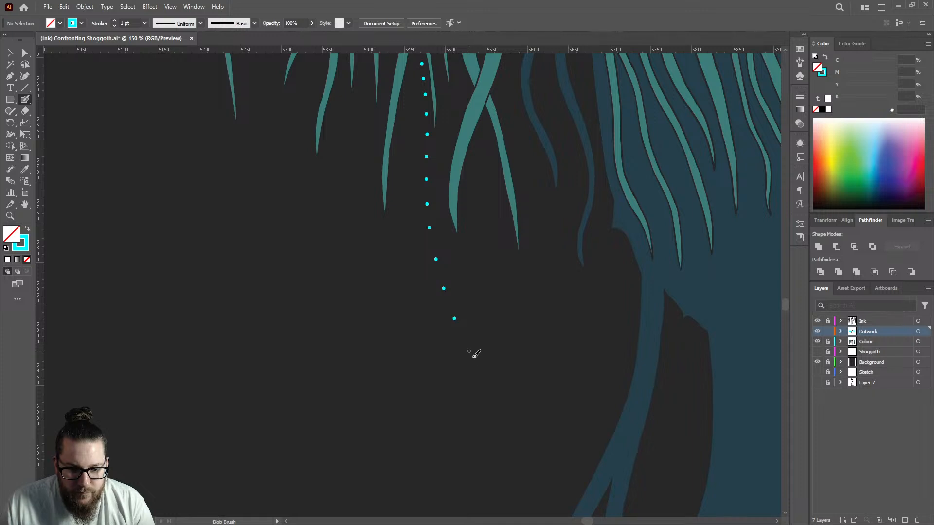
pyautogui.click(486, 383)
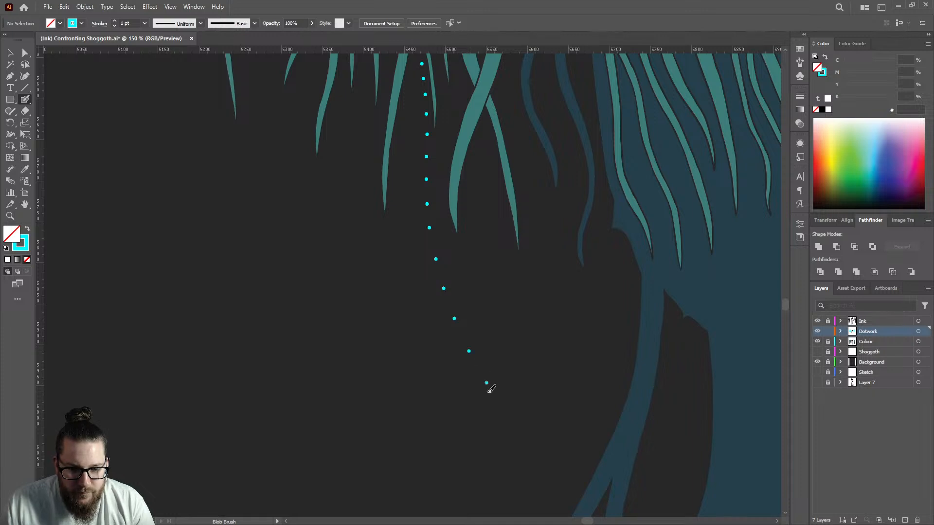
pyautogui.click(500, 419)
pyautogui.scroll(-3, 515, 336)
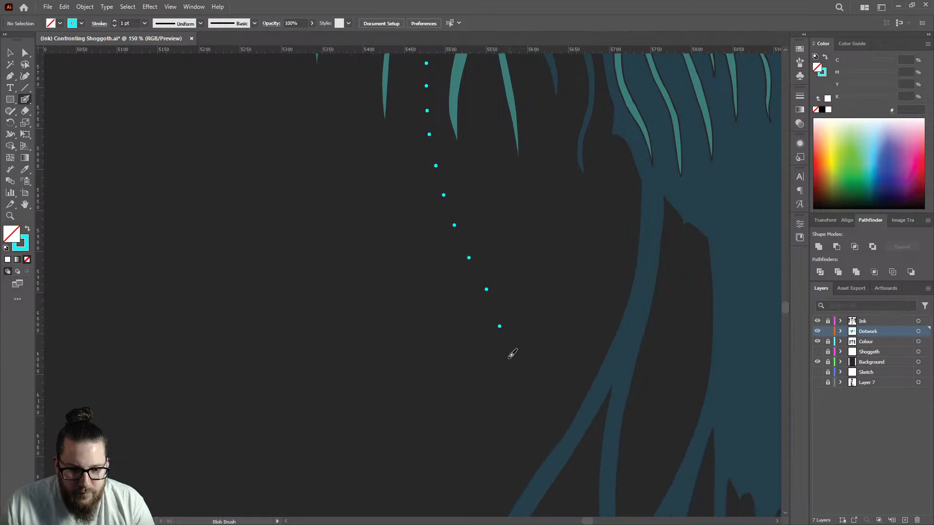
pyautogui.click(510, 359)
pyautogui.scroll(-2, 512, 356)
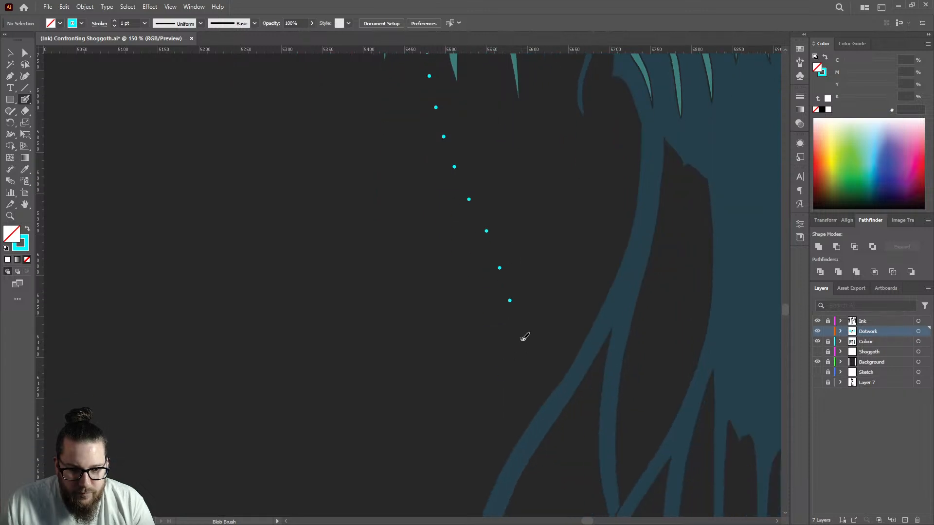
pyautogui.click(520, 334)
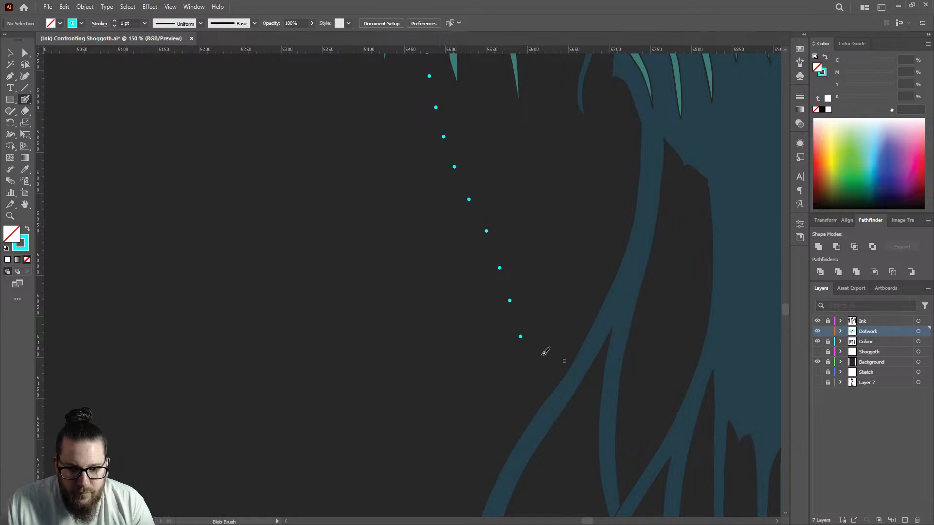
pyautogui.scroll(-4, 420, 302)
pyautogui.scroll(3, 436, 316)
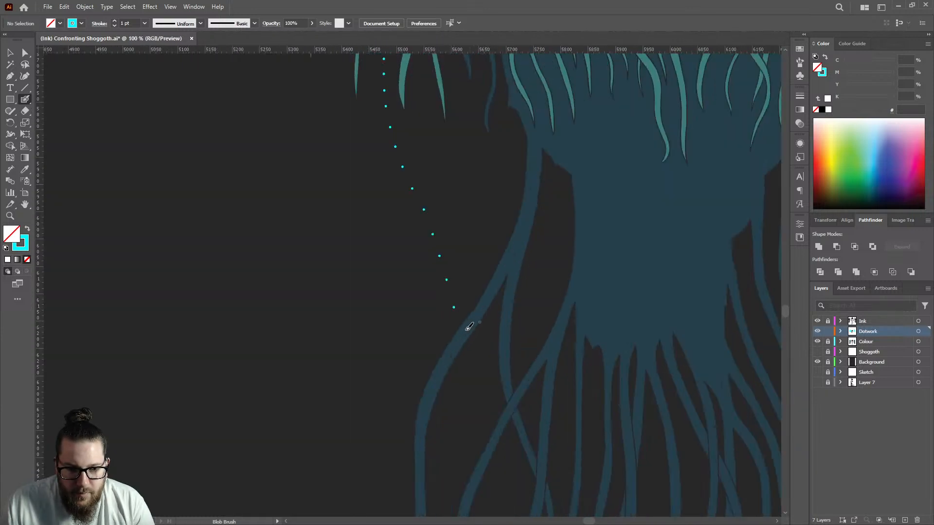
# Step: Compare the trailing dot lines of both jellyfish across the whole artwork
pyautogui.scroll(-5, 499, 298)
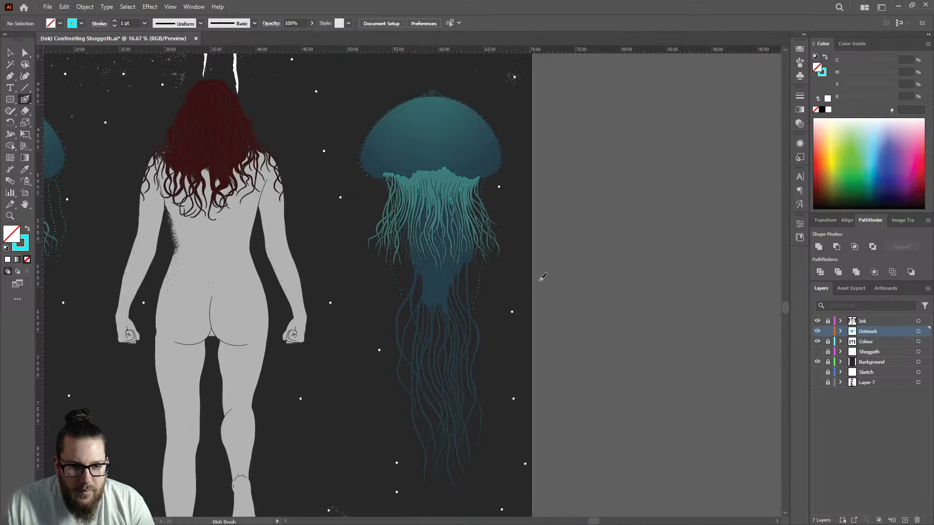
pyautogui.scroll(-2, 581, 263)
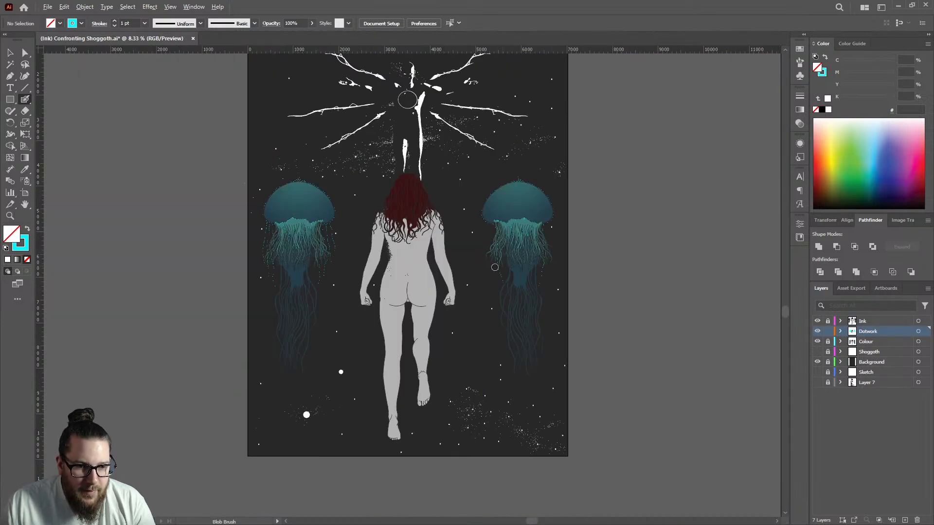
pyautogui.scroll(1, 509, 267)
pyautogui.scroll(2, 536, 239)
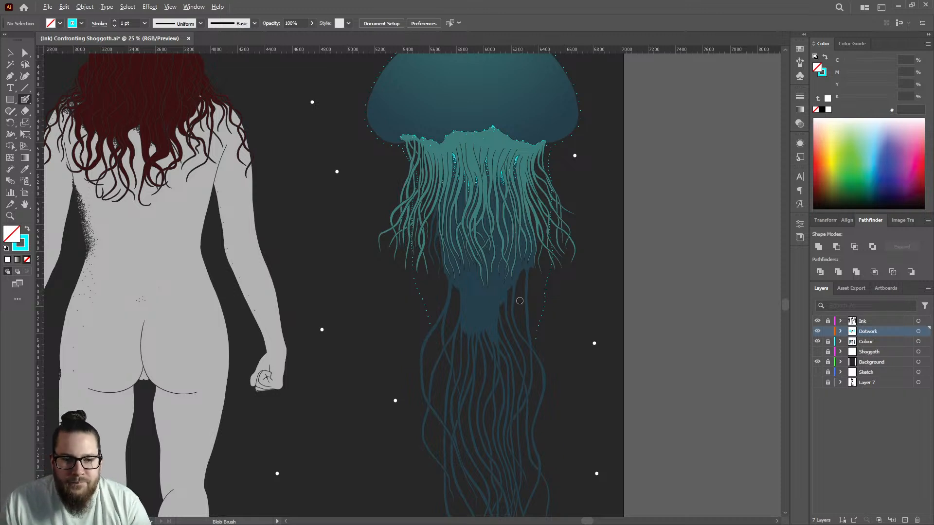
pyautogui.scroll(2, 495, 277)
pyautogui.scroll(-2, 495, 277)
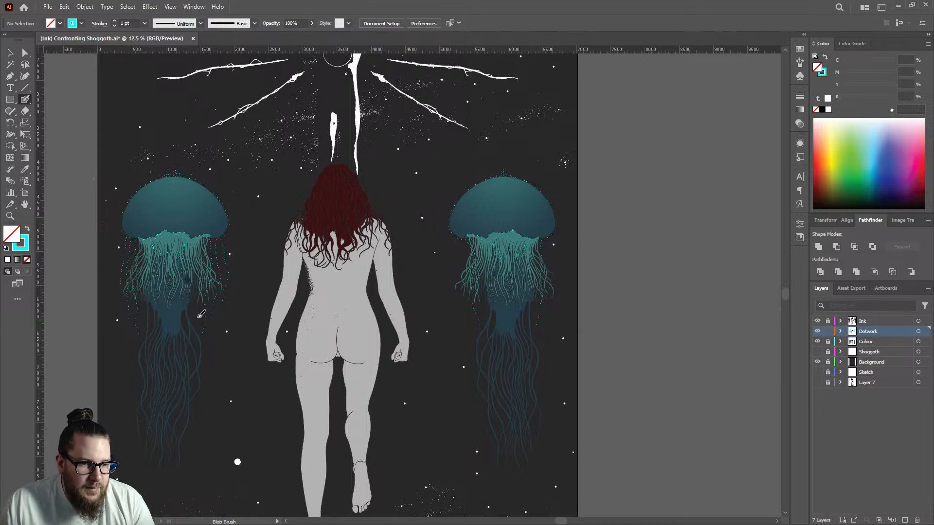
pyautogui.scroll(2, 222, 321)
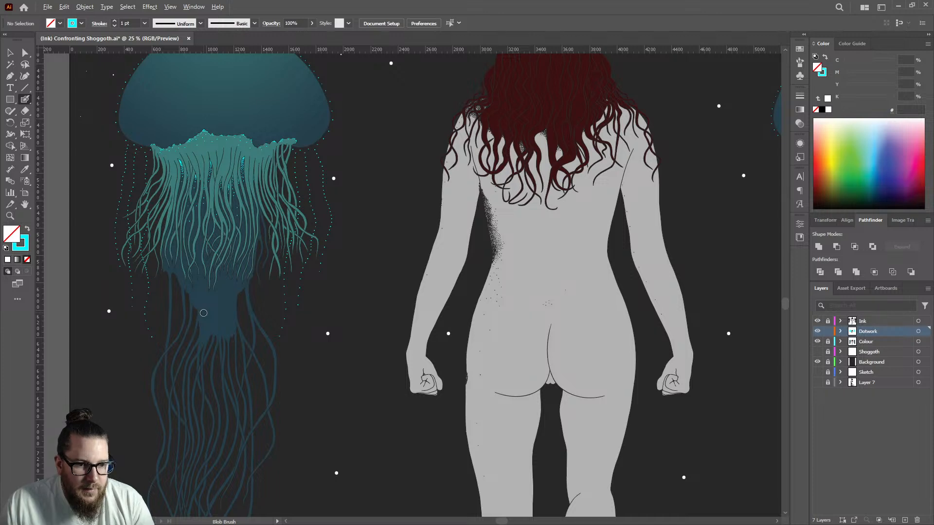
pyautogui.scroll(-3, 203, 313)
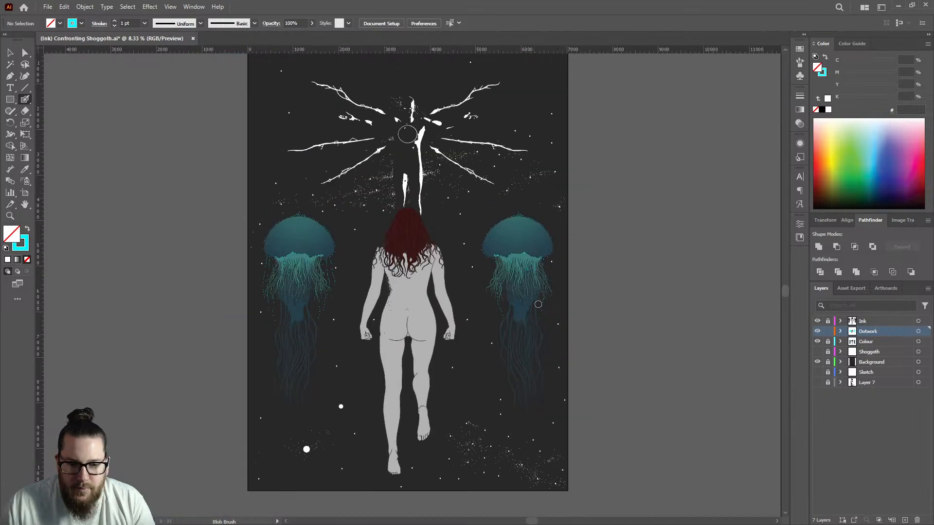
# Step: Start a second, outer line of five cyan dots running down from the bell's lower rim on the right-hand jellyfish's left side
pyautogui.scroll(4, 536, 302)
pyautogui.scroll(3, 297, 181)
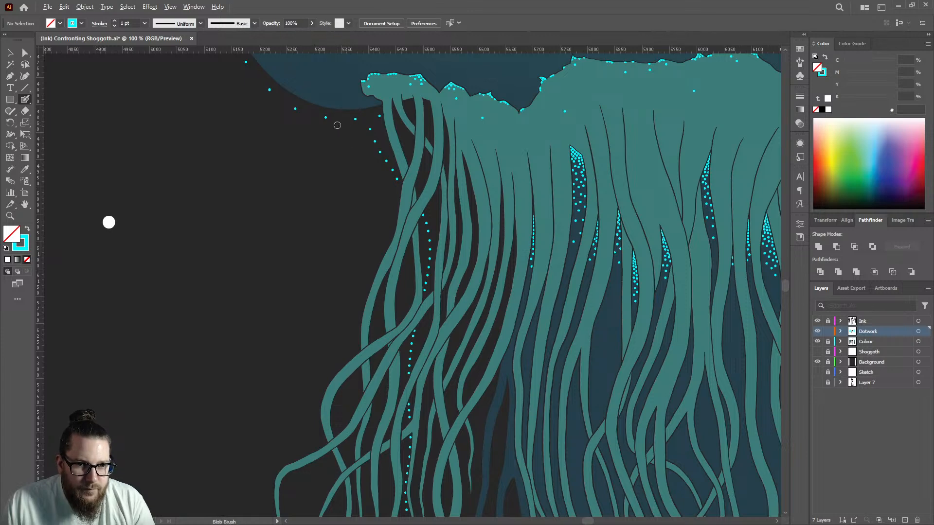
pyautogui.scroll(2, 344, 125)
pyautogui.scroll(-2, 345, 159)
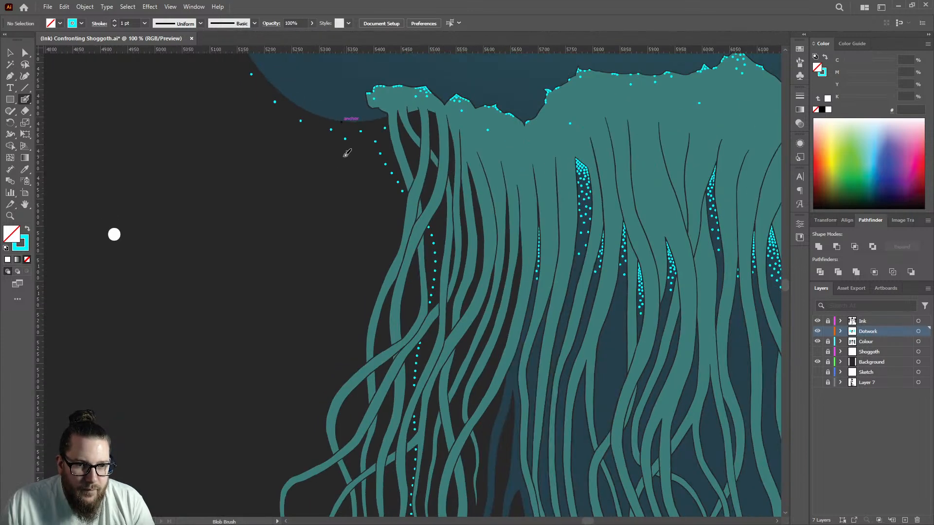
pyautogui.click(345, 152)
pyautogui.click(345, 166)
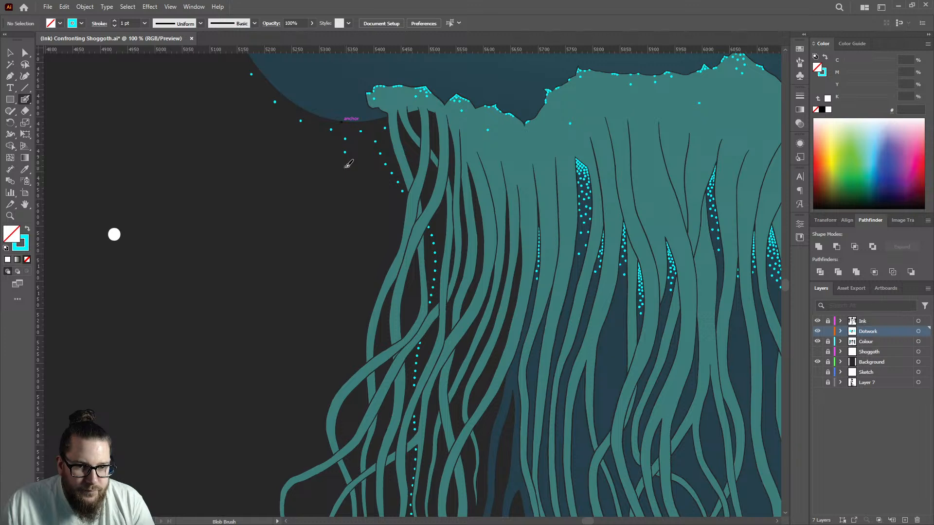
pyautogui.click(346, 181)
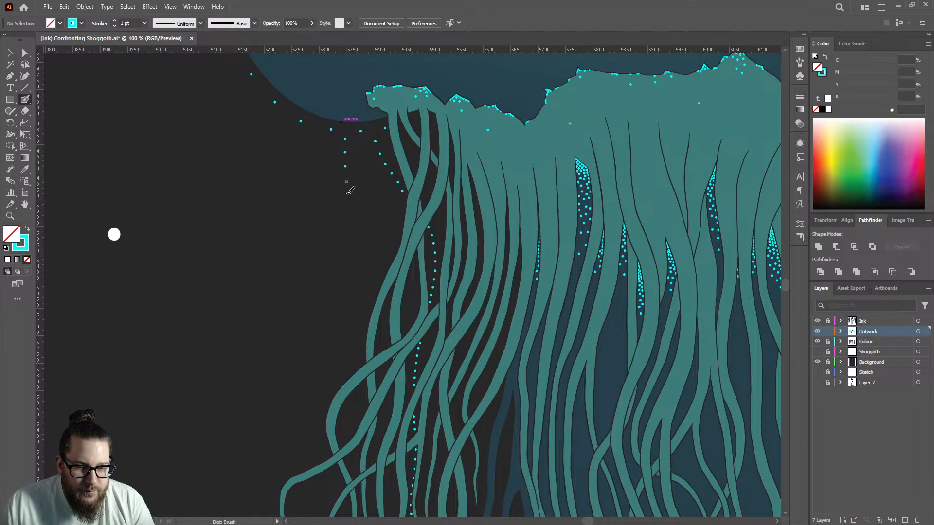
pyautogui.click(349, 196)
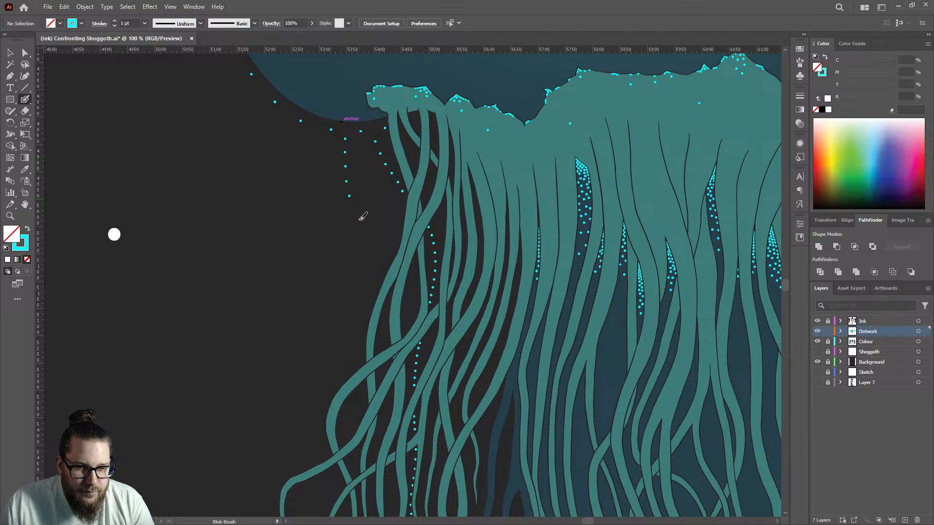
# Step: Add four more cyan dots to the outer line, turning it slightly back outward as it descends beside the tentacles
pyautogui.click(355, 211)
pyautogui.click(353, 227)
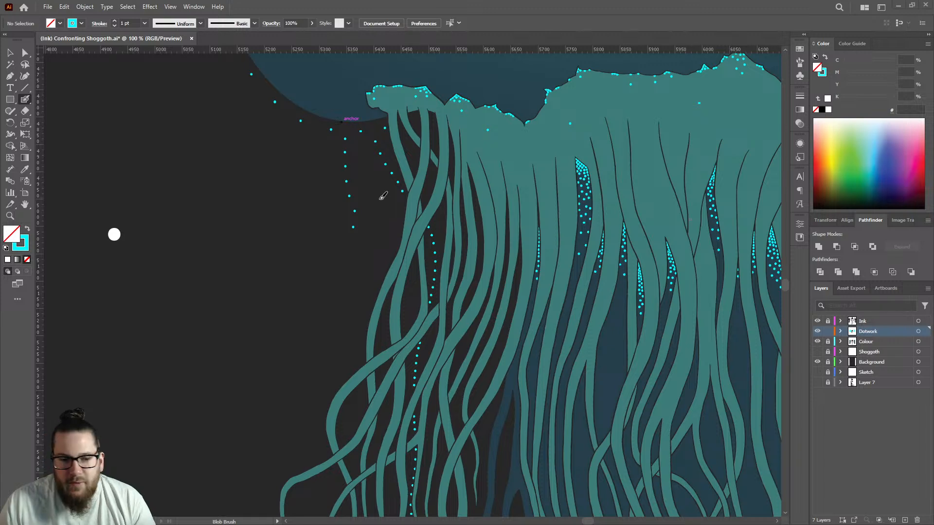
pyautogui.click(351, 245)
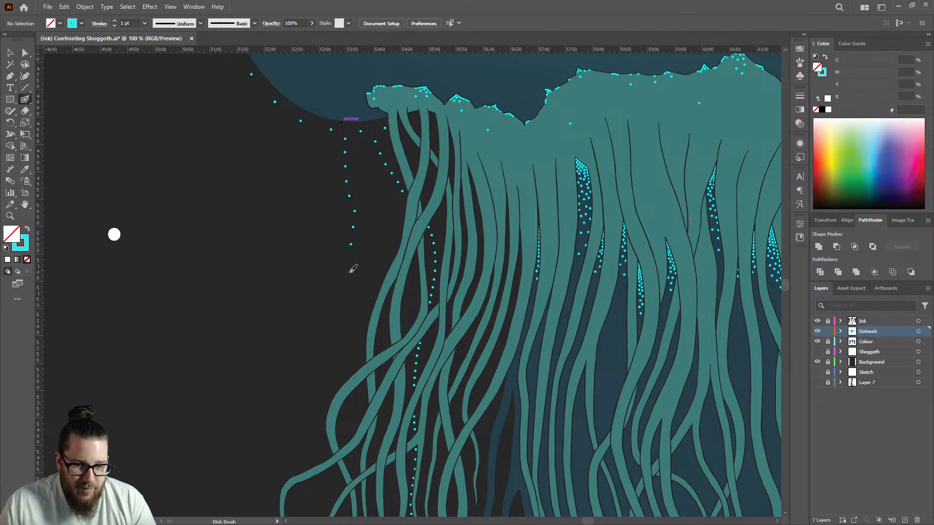
pyautogui.click(348, 261)
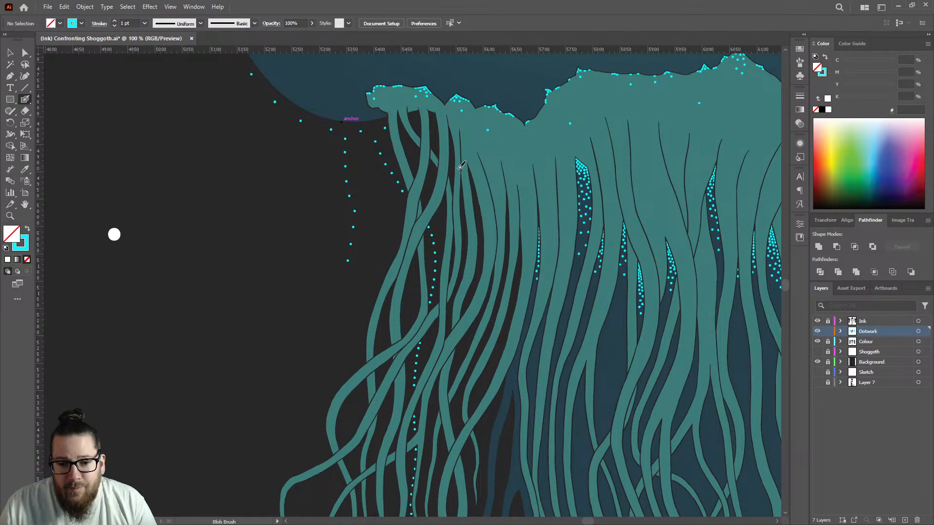
pyautogui.scroll(-1, 334, 233)
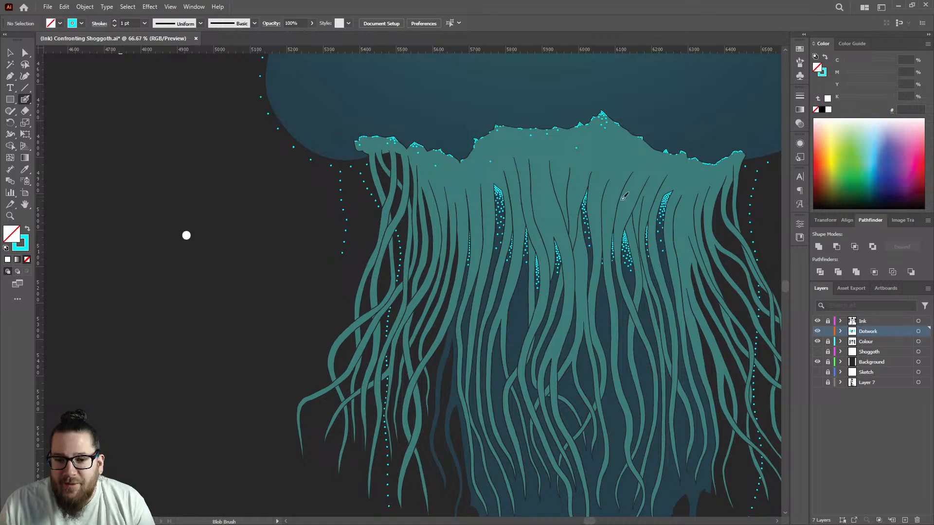
pyautogui.scroll(4, 598, 230)
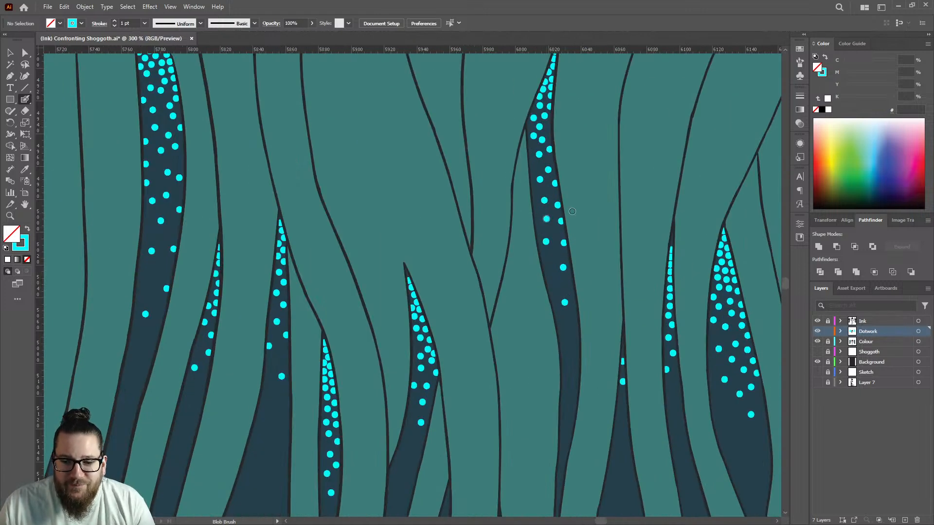
pyautogui.scroll(-4, 617, 194)
pyautogui.scroll(4, 373, 229)
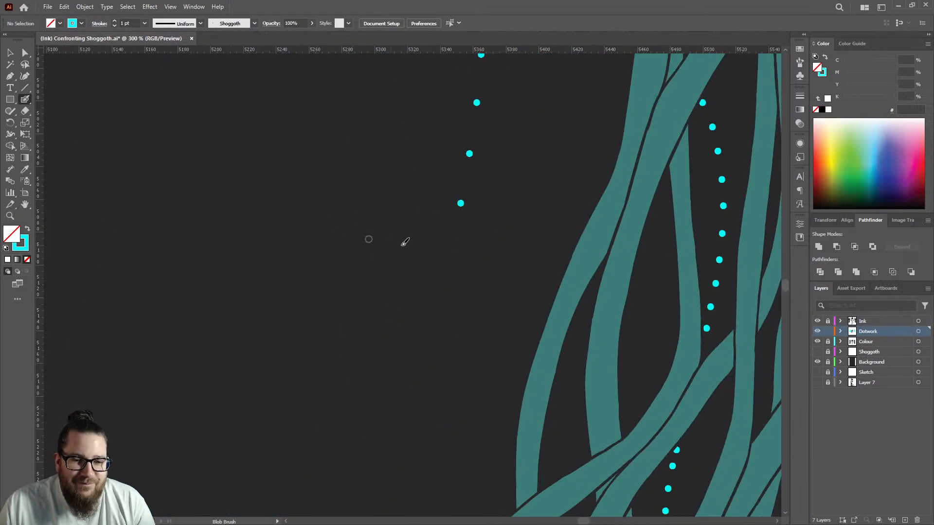
# Step: Extend the outer dot line downward with six more cyan dots, ending just above the outermost looping tentacle
pyautogui.click(452, 243)
pyautogui.click(444, 284)
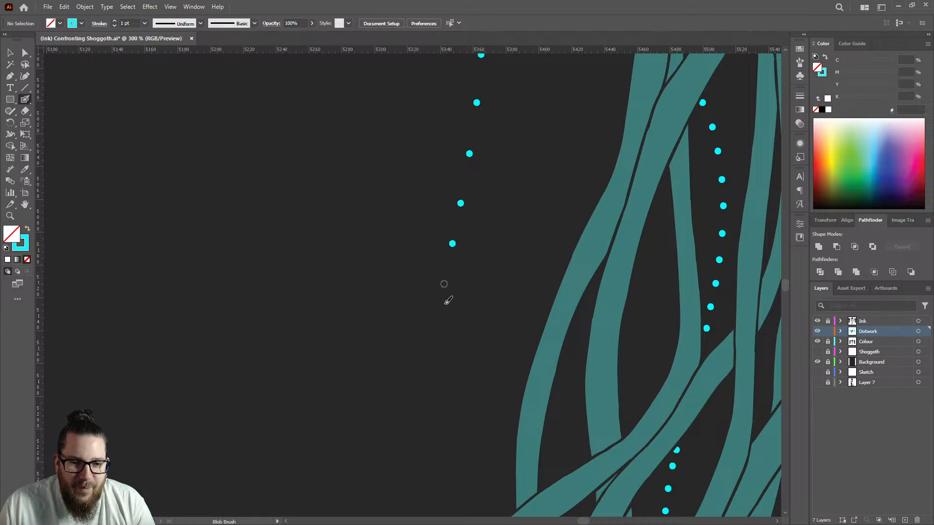
pyautogui.scroll(-4, 426, 299)
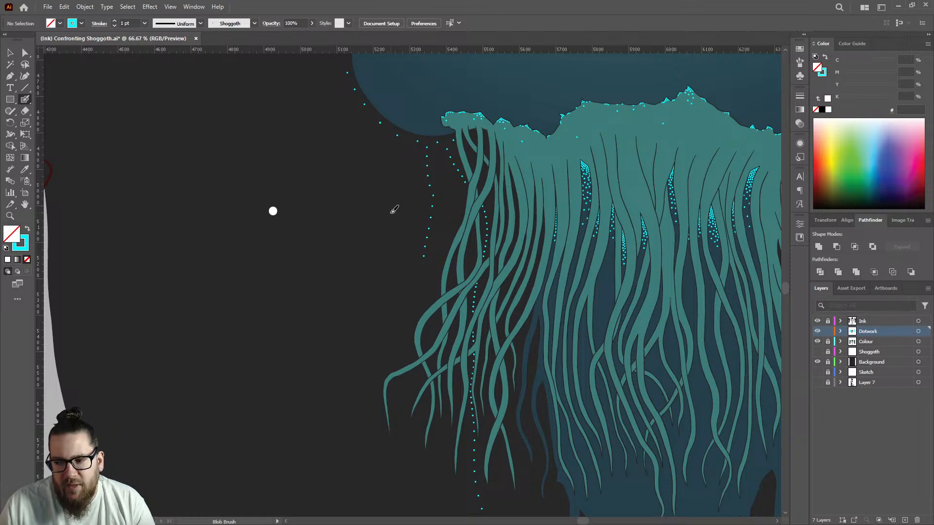
pyautogui.scroll(2, 422, 280)
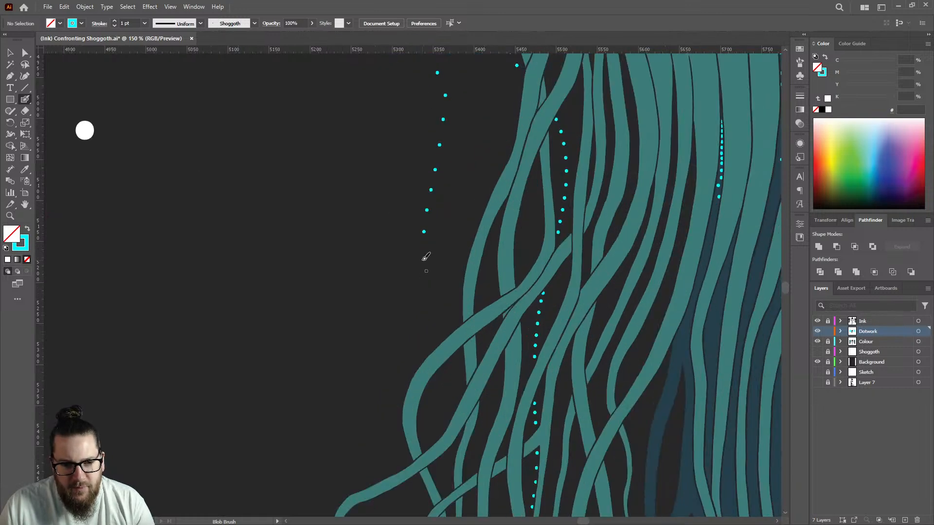
pyautogui.click(422, 258)
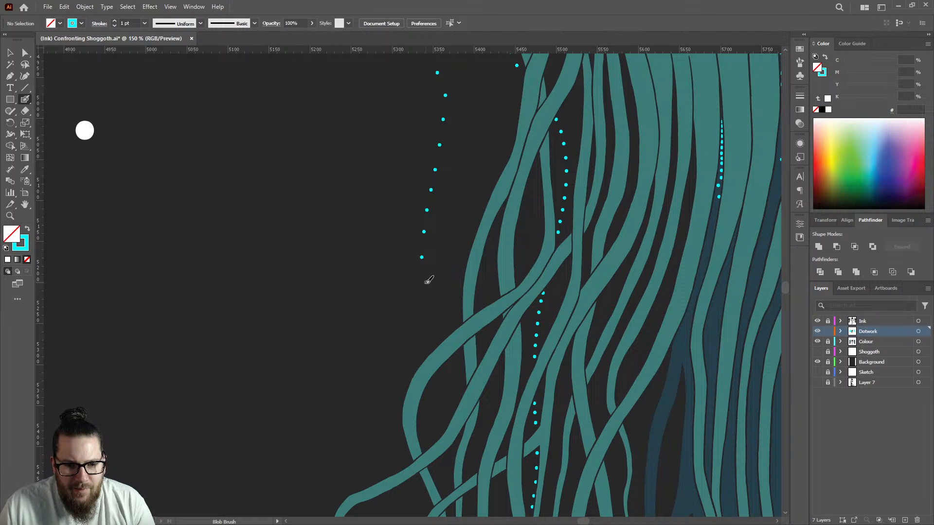
pyautogui.click(421, 284)
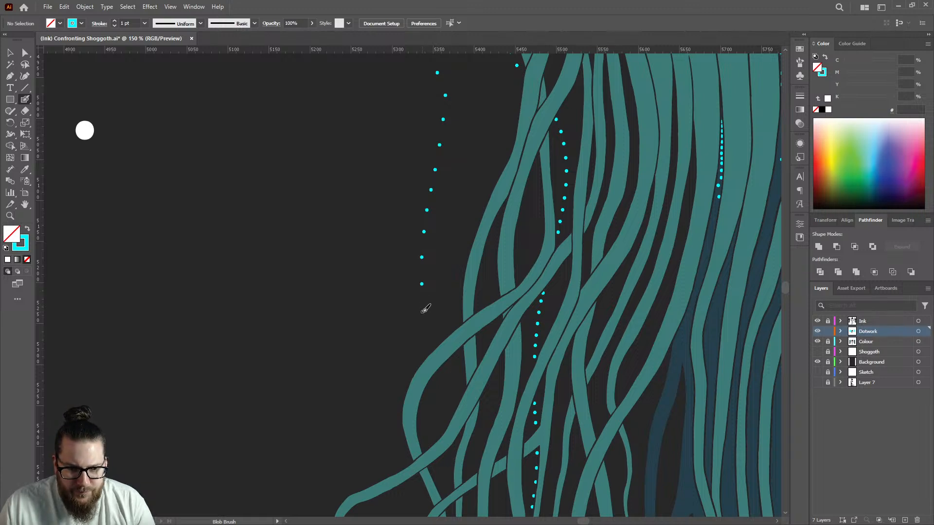
pyautogui.scroll(-3, 399, 287)
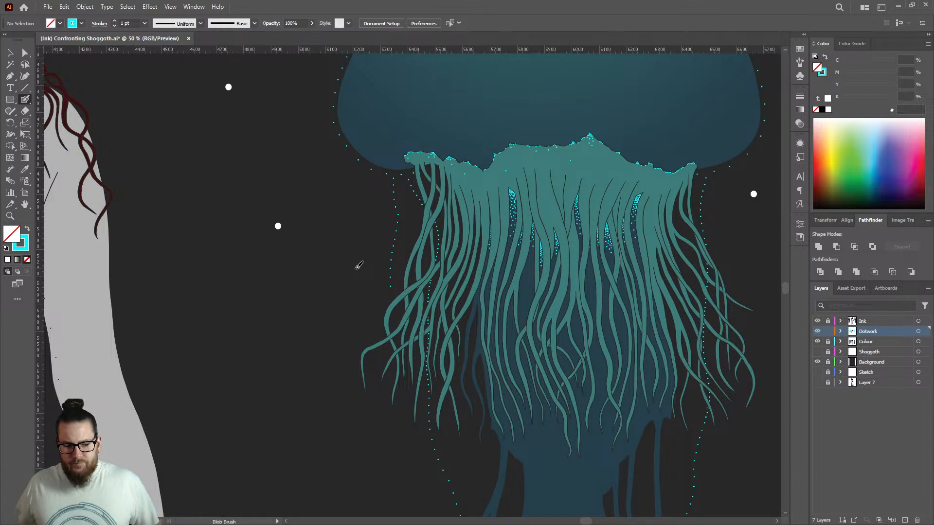
# Step: Save the artwork, keeping the Blob Brush as the active tool
pyautogui.press('v')
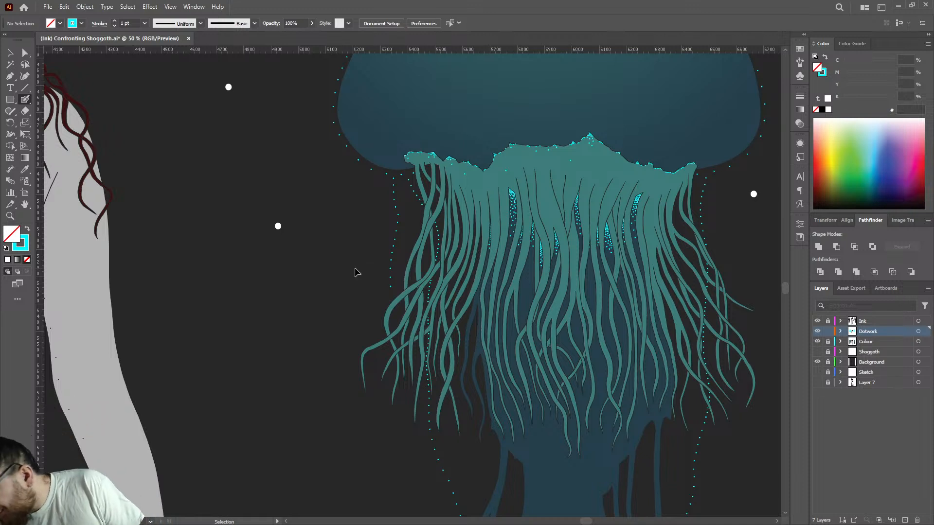
pyautogui.hotkey('shift', 'b')
pyautogui.hotkey('ctrl', 's')
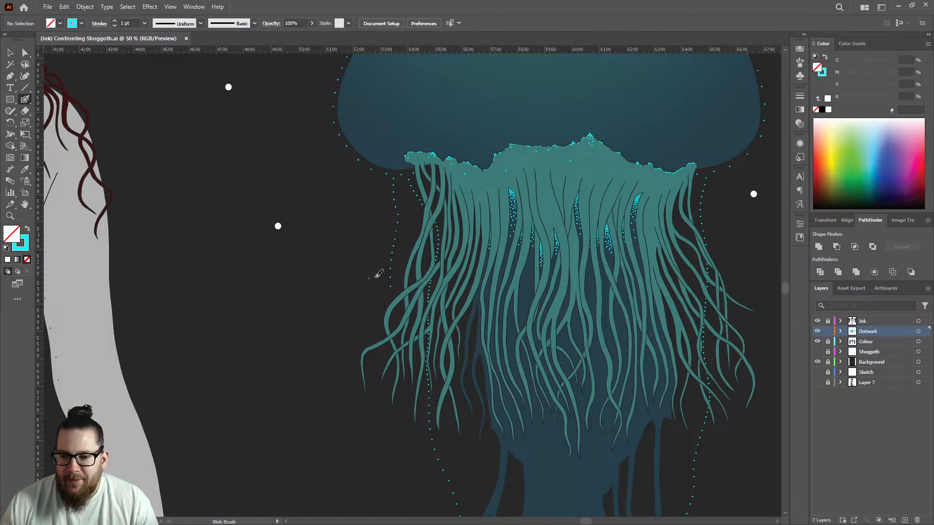
# Step: Continue the outer line with one cyan dot above the outermost looping tentacle and four more inside its loop
pyautogui.scroll(2, 391, 293)
pyautogui.scroll(1, 391, 293)
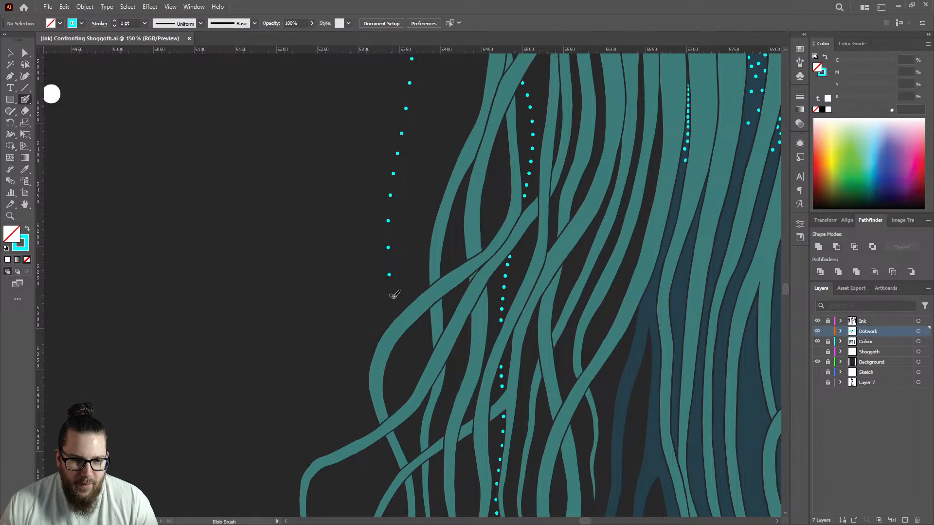
pyautogui.click(394, 301)
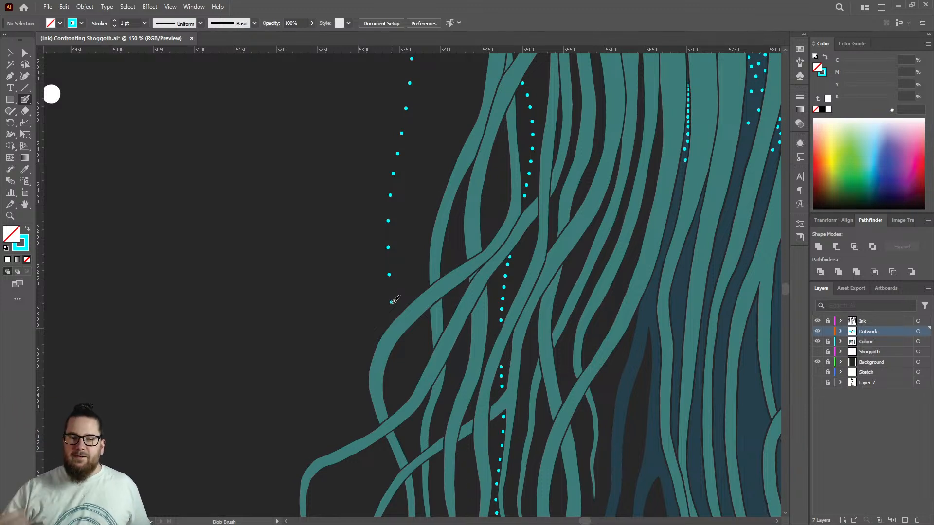
pyautogui.keyDown('alt'); pyautogui.scroll(-3, 342, 252); pyautogui.keyUp('alt')
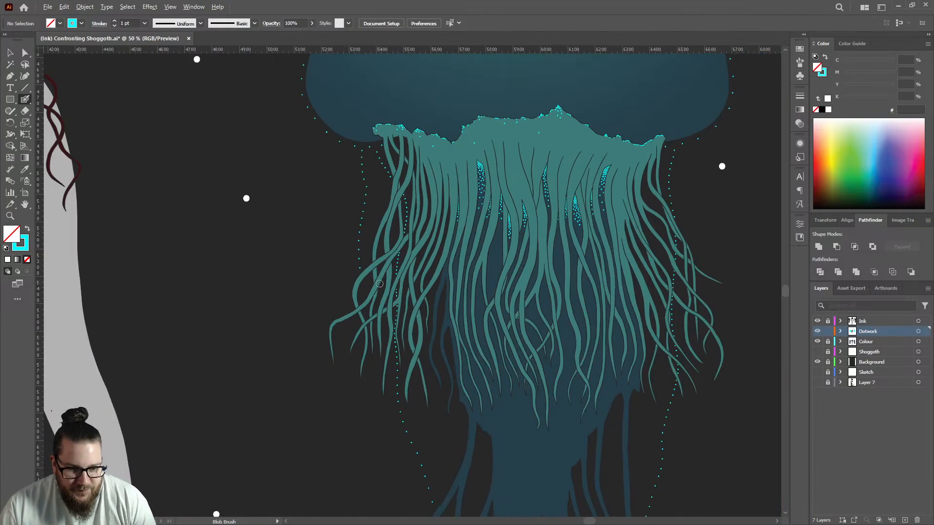
pyautogui.scroll(-1, 372, 275)
pyautogui.scroll(7, 370, 277)
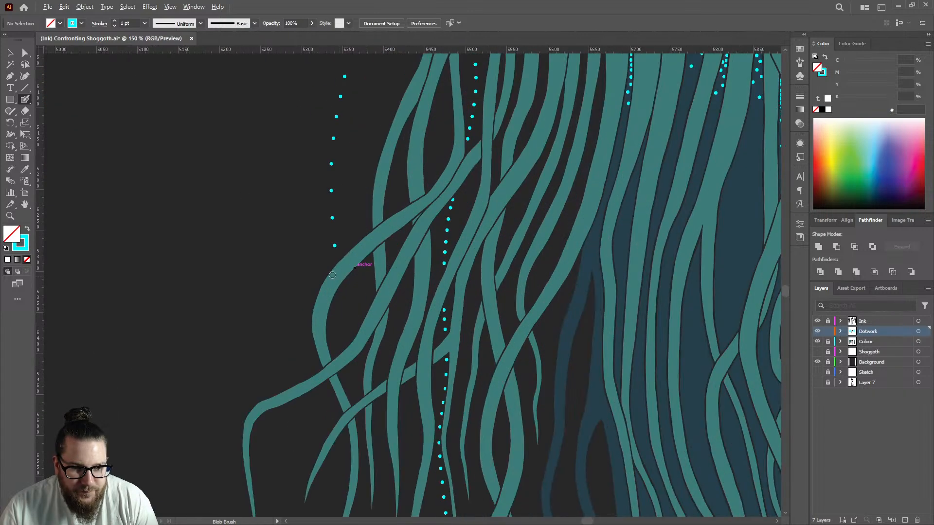
pyautogui.click(364, 298)
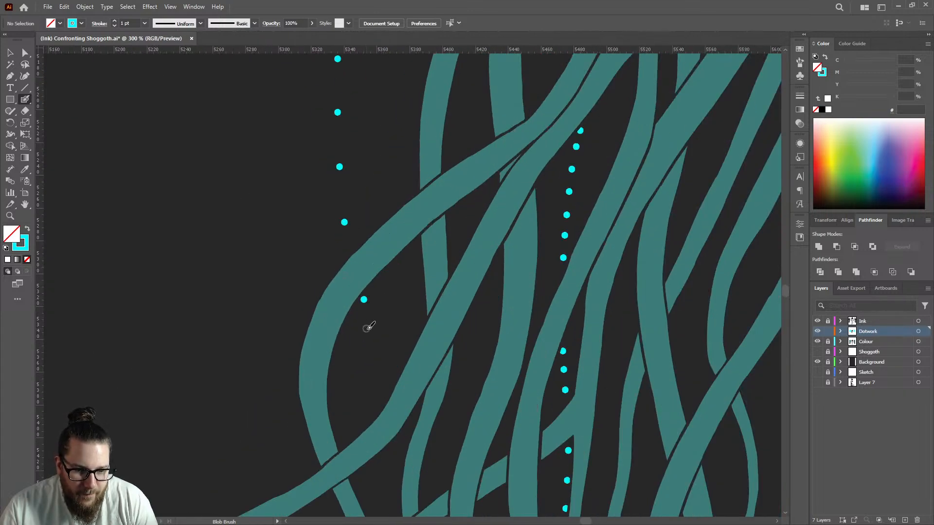
pyautogui.click(374, 363)
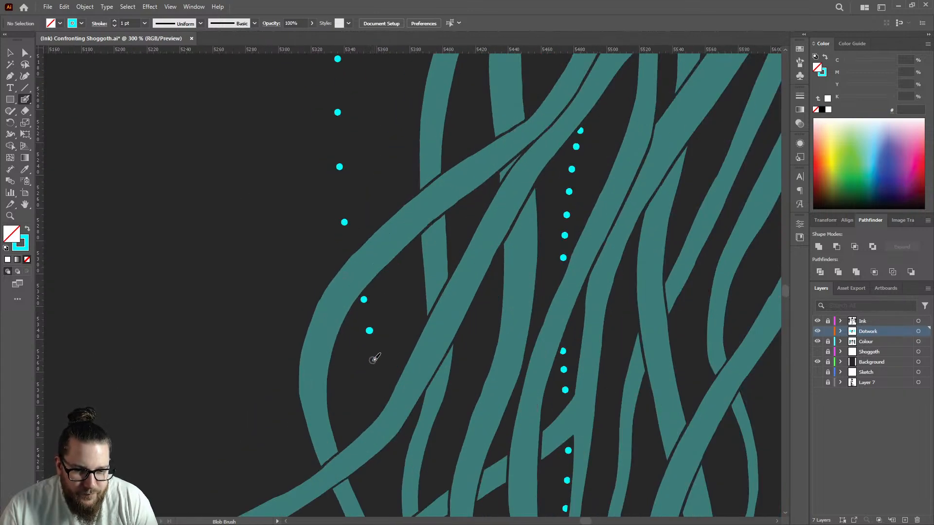
pyautogui.click(378, 392)
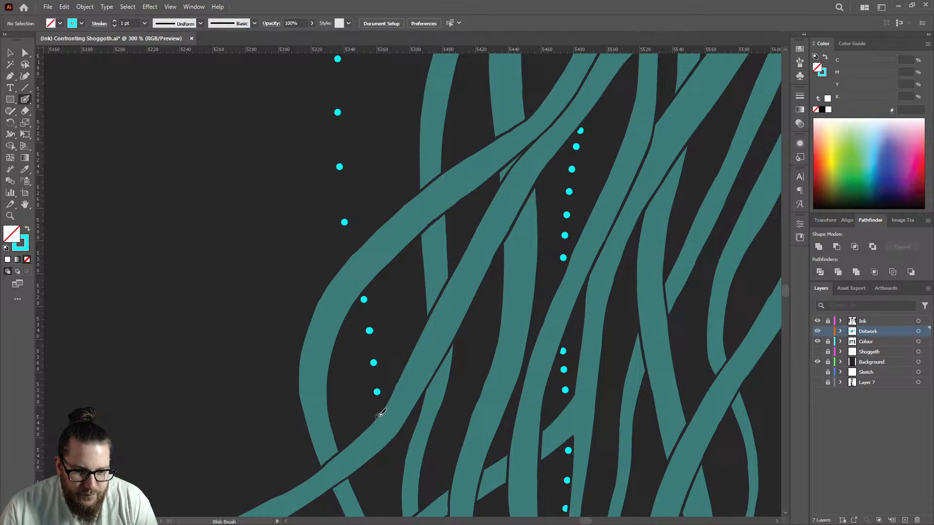
# Step: Carry the outer line down through the gaps below the crossing tentacles with six more cyan dots
pyautogui.scroll(-3, 381, 411)
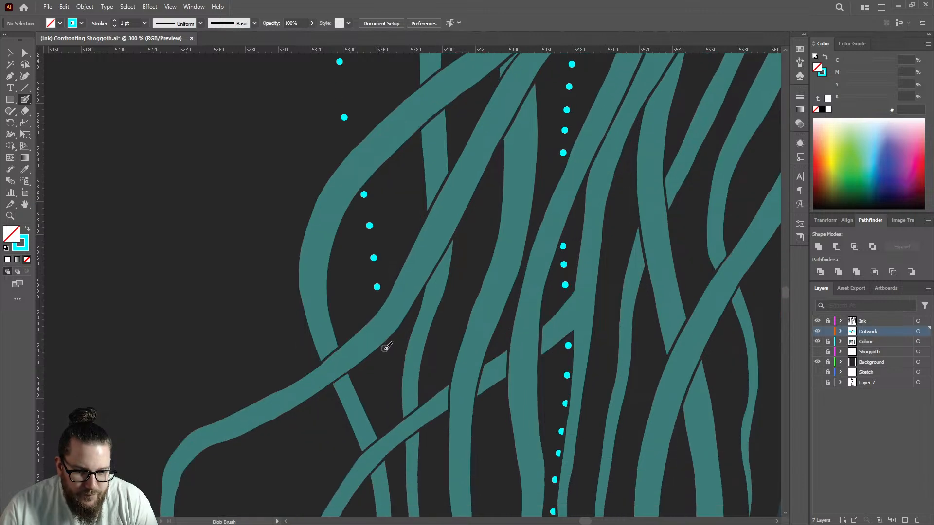
pyautogui.click(384, 348)
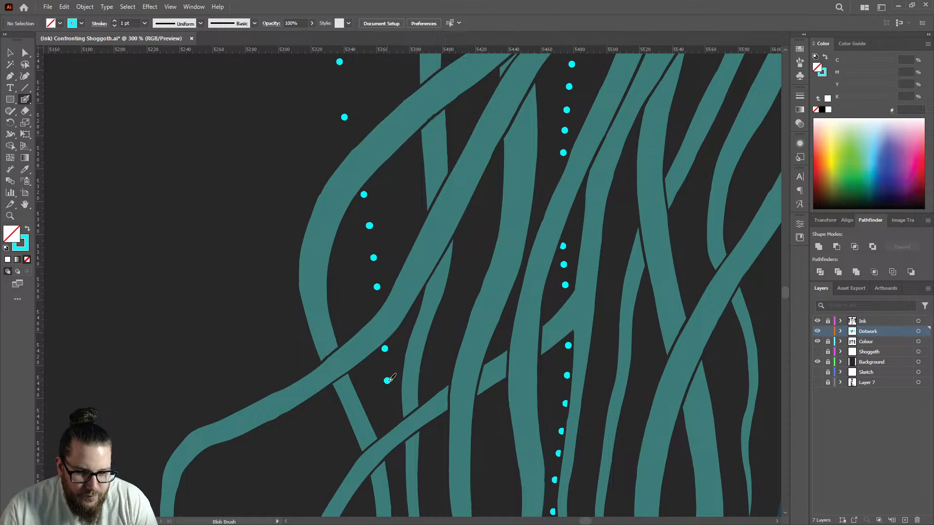
pyautogui.scroll(-3, 395, 359)
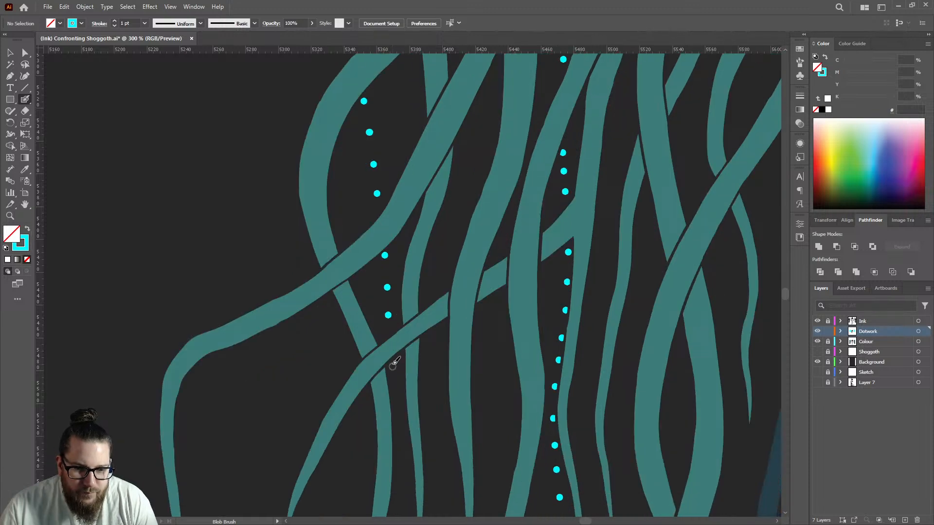
pyautogui.scroll(-3, 395, 357)
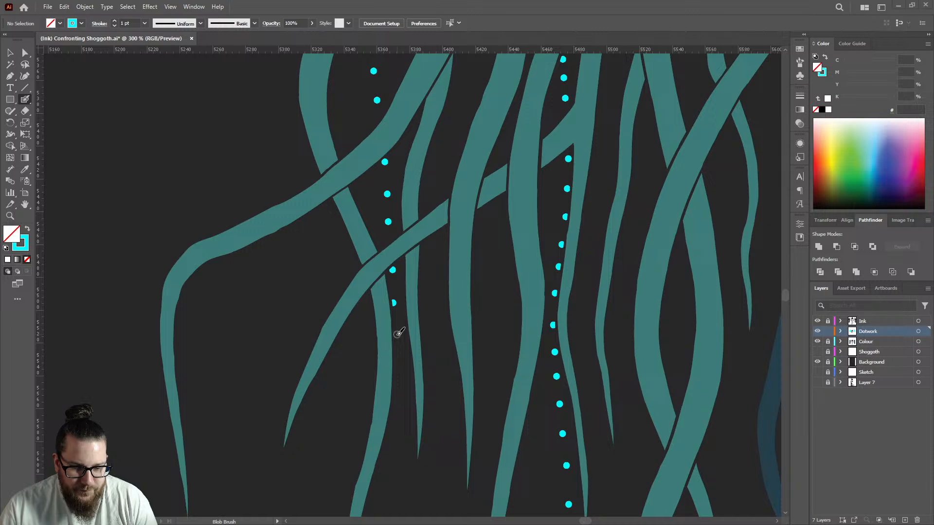
# Step: Add five more cyan dots to the outer line, following the inner side of the tapering tentacle toward its tip
pyautogui.scroll(-8, 413, 289)
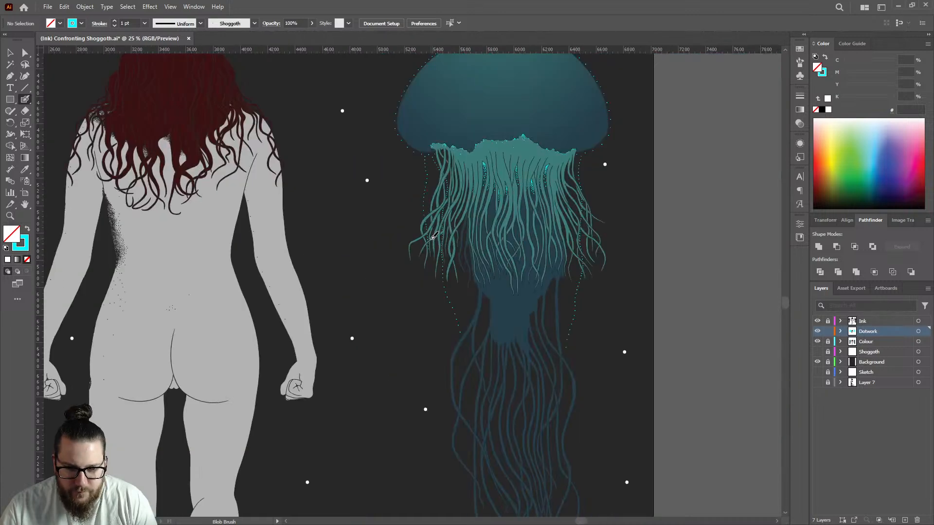
pyautogui.scroll(8, 426, 239)
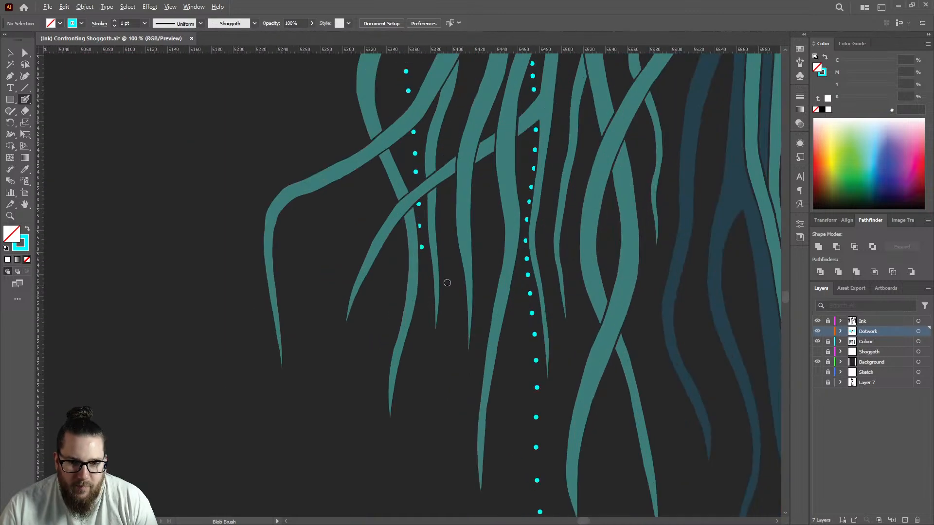
pyautogui.click(411, 264)
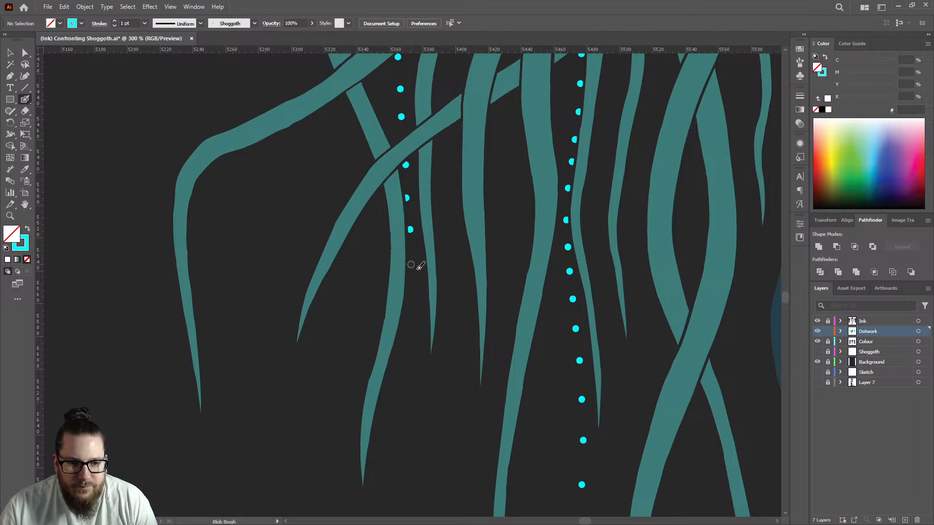
pyautogui.click(411, 292)
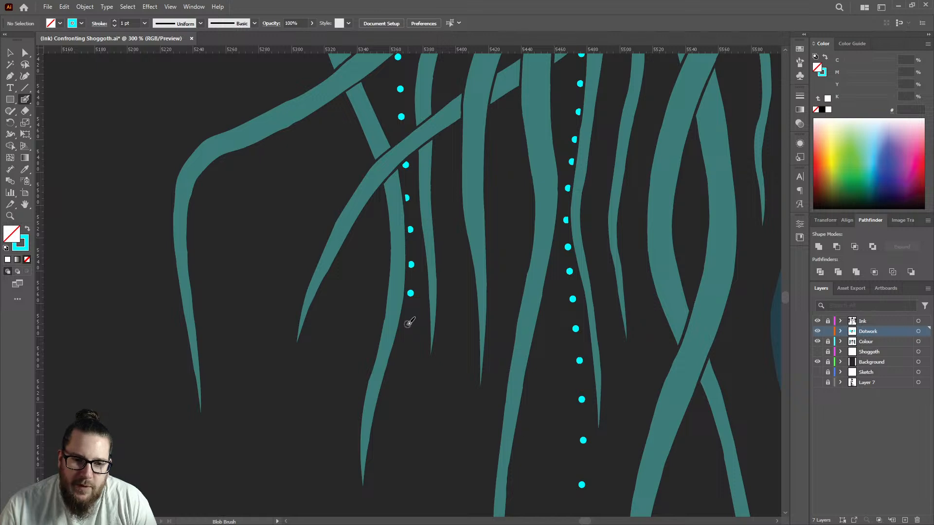
pyautogui.click(407, 323)
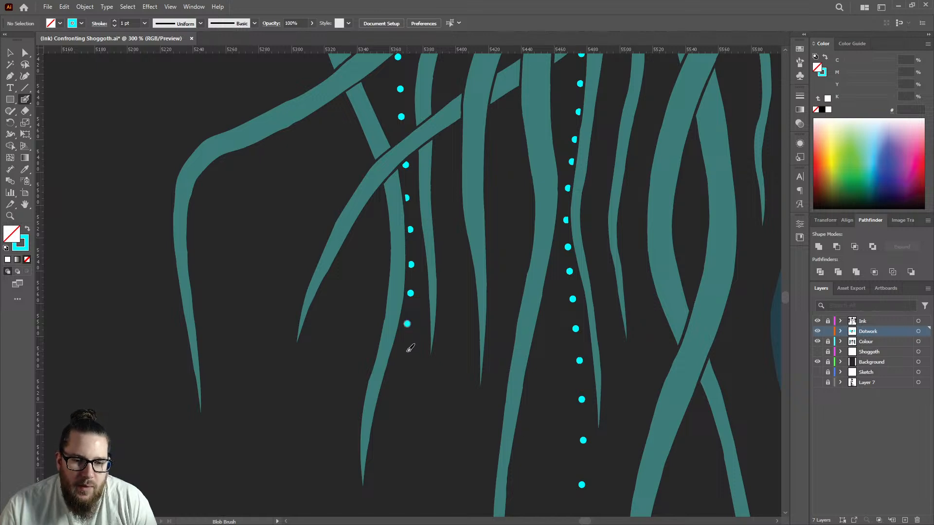
pyautogui.scroll(-4, 406, 355)
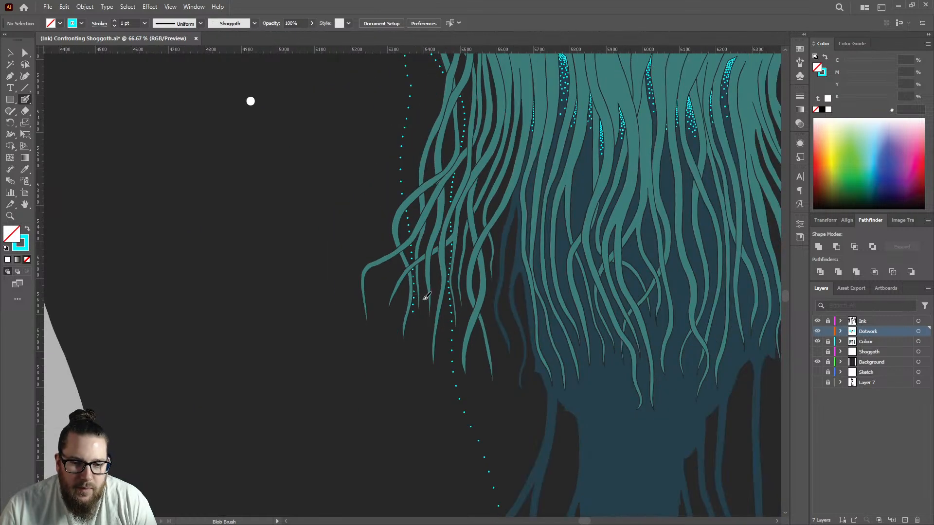
pyautogui.scroll(5, 423, 302)
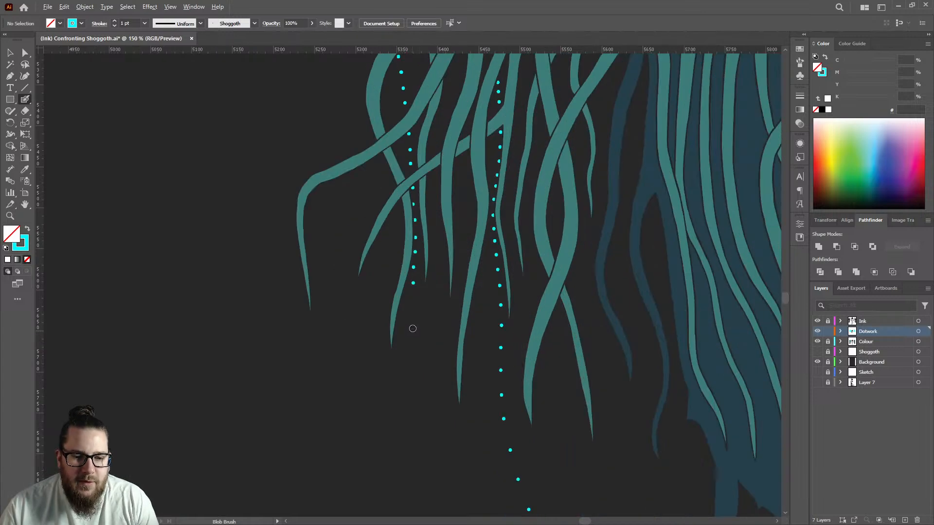
pyautogui.click(412, 262)
# Step: Continue the outer line past the tapering tentacle's tip with four cyan dots at gradually wider spacing
pyautogui.scroll(-4, 416, 296)
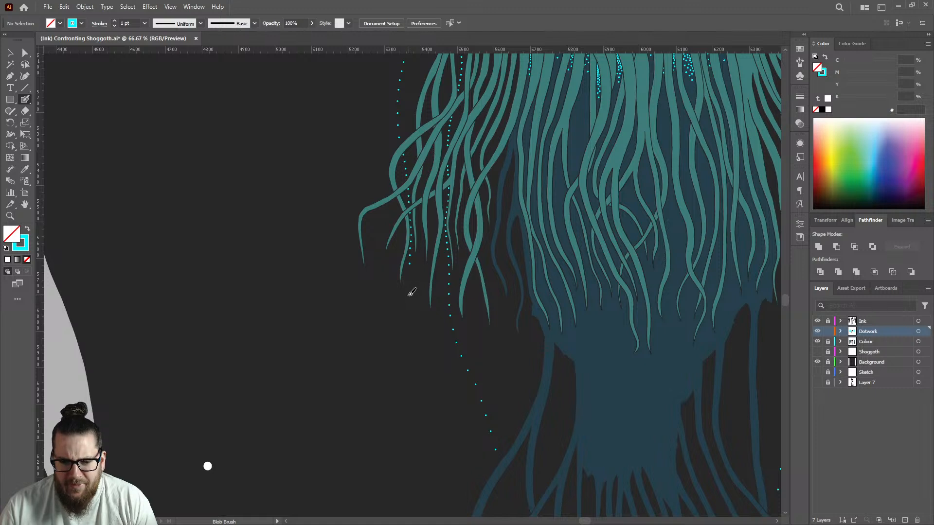
pyautogui.scroll(3, 413, 277)
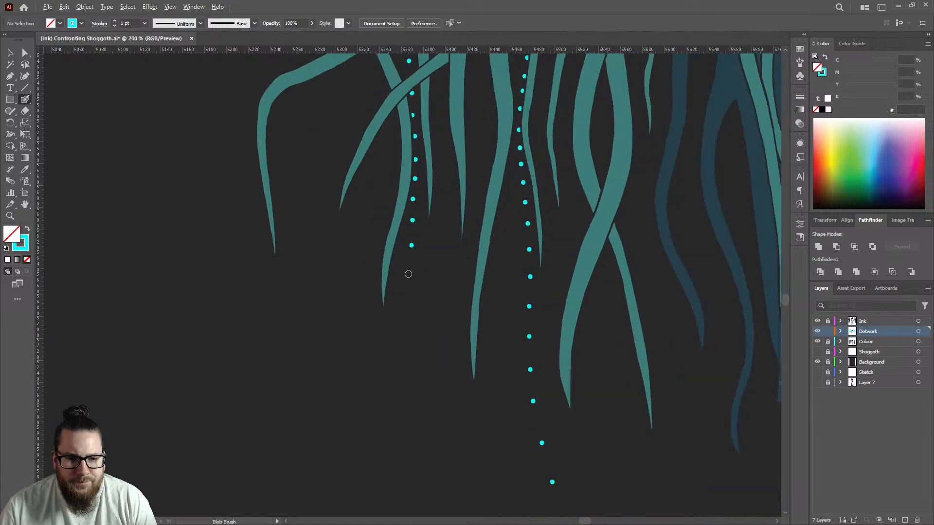
pyautogui.click(411, 277)
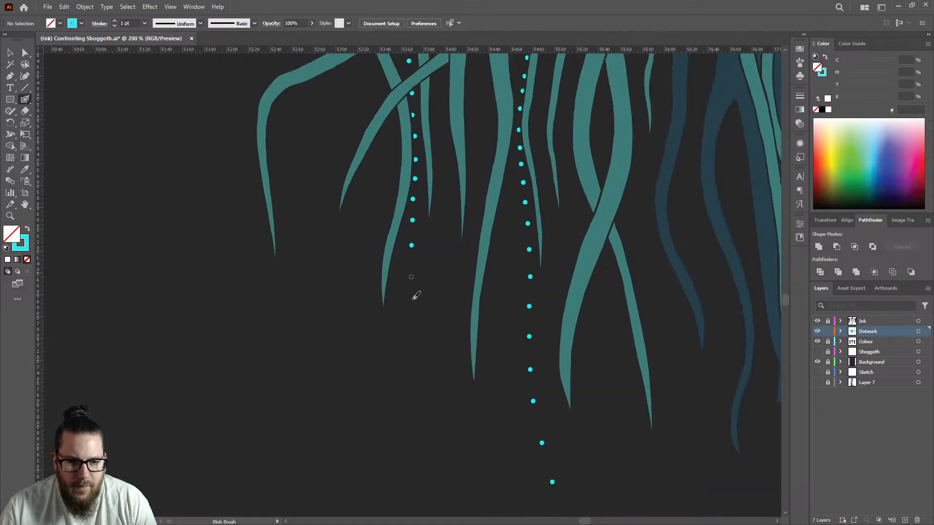
pyautogui.click(412, 310)
pyautogui.click(415, 351)
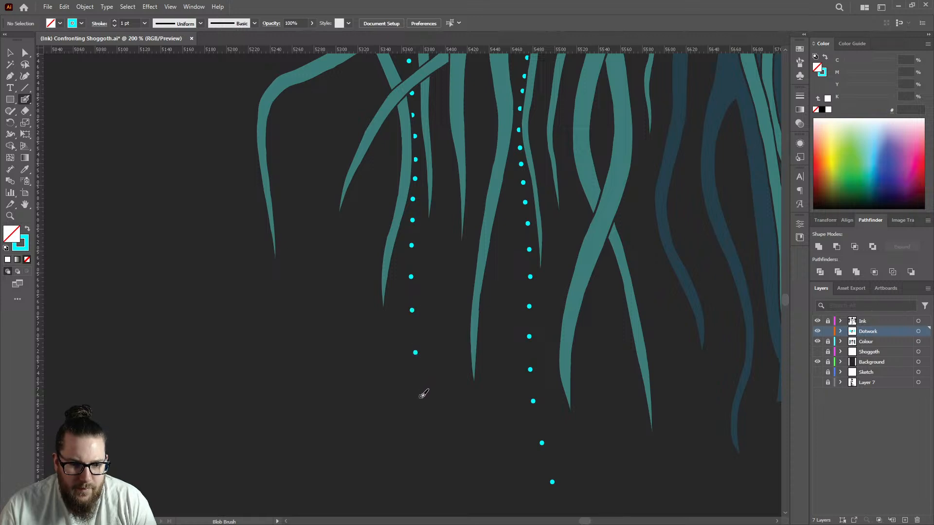
# Step: Bend the outer line inward below the tentacles with two more widely spaced cyan dots, roughly parallel to the inner line
pyautogui.scroll(-3, 423, 360)
pyautogui.scroll(2, 423, 340)
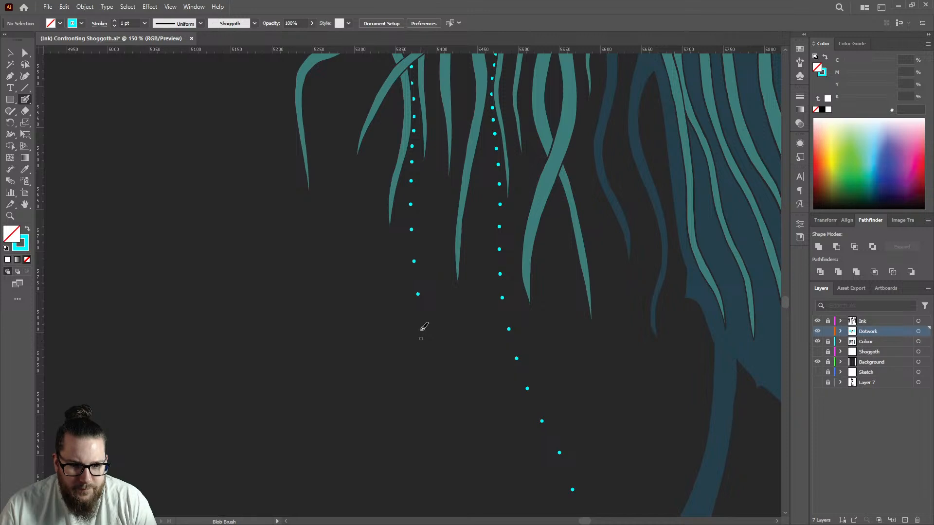
pyautogui.click(424, 332)
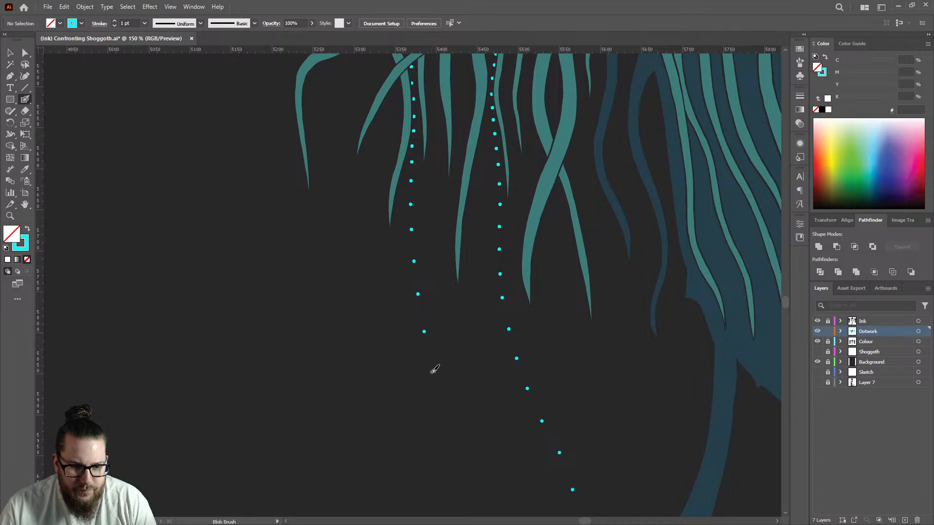
pyautogui.click(433, 376)
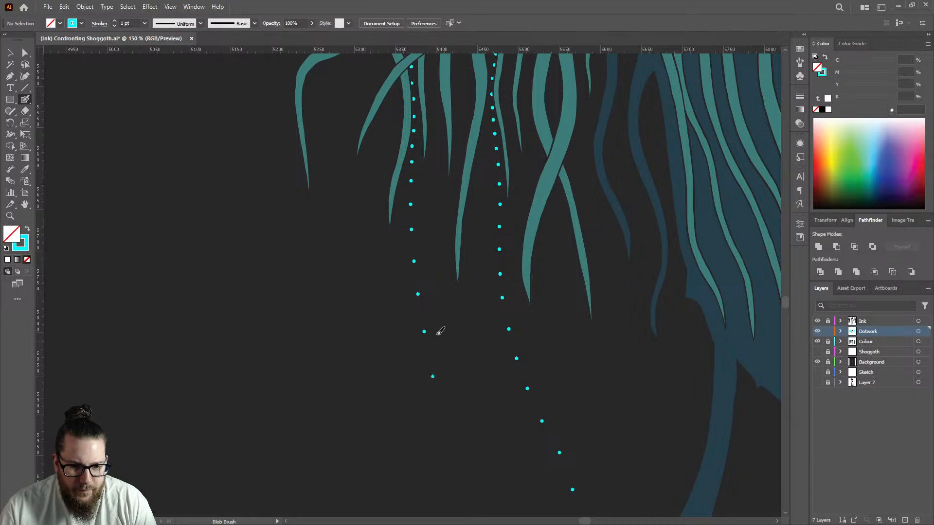
pyautogui.scroll(-3, 435, 316)
pyautogui.scroll(2, 436, 362)
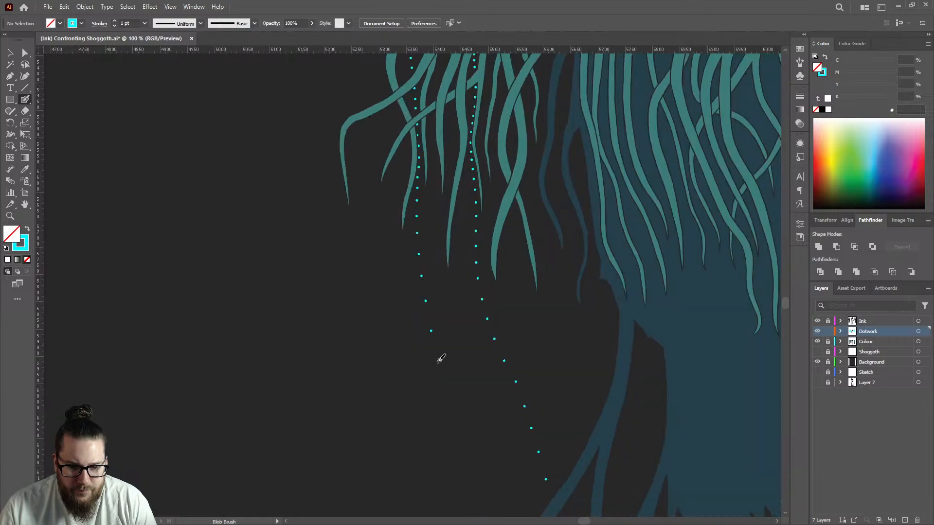
pyautogui.scroll(-3, 443, 289)
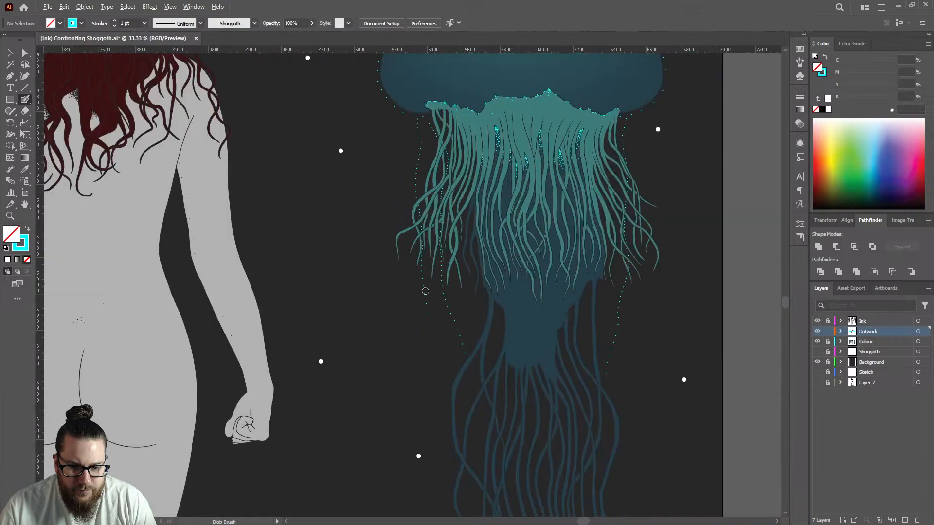
# Step: Save the illustration with the dotwork lines added so far to the right-hand jellyfish
pyautogui.scroll(3, 440, 332)
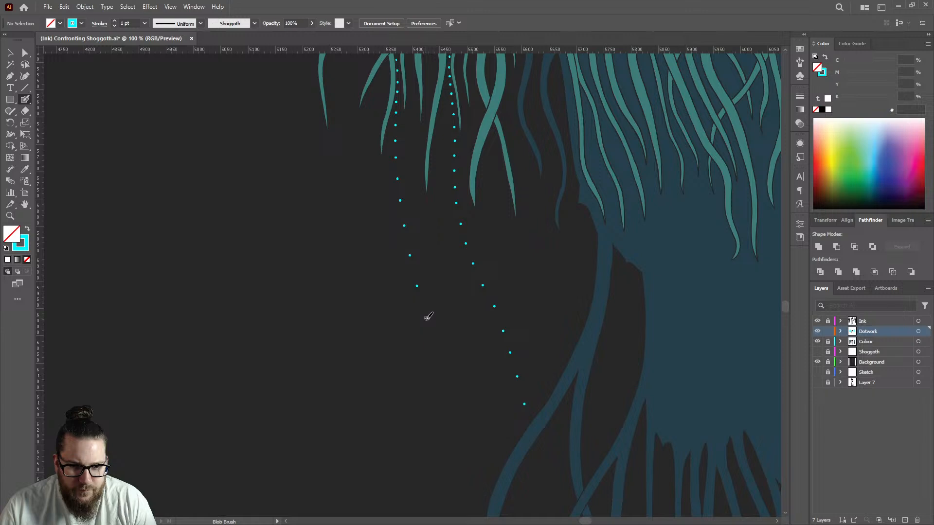
pyautogui.scroll(-5, 450, 302)
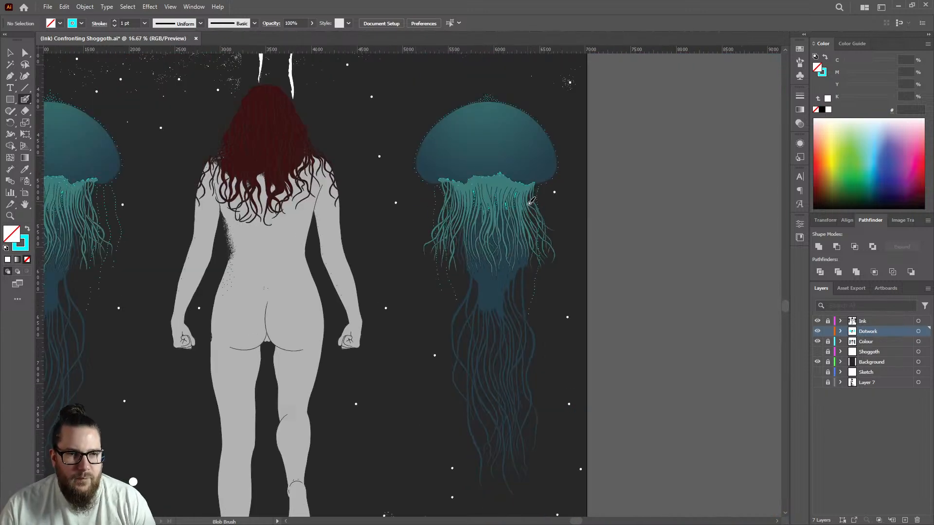
pyautogui.hotkey('ctrl', 's')
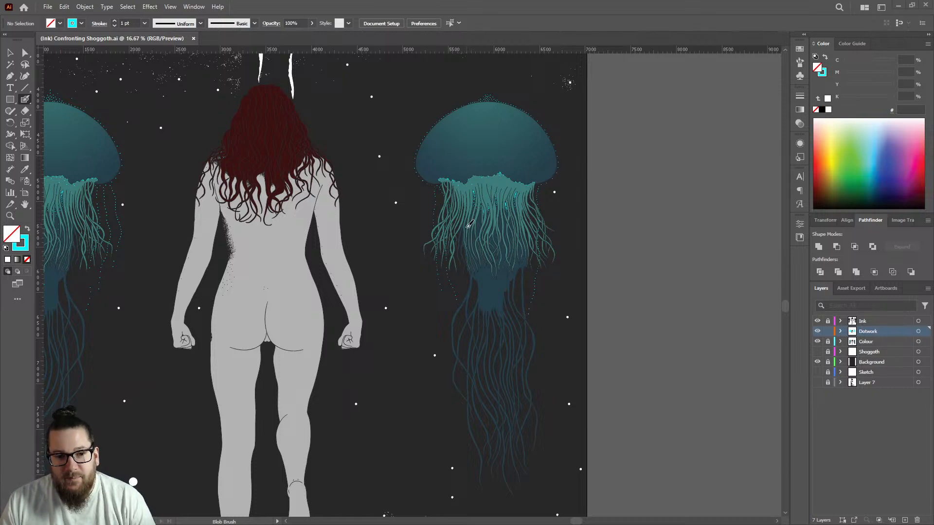
# Step: Start an outer dotted line on the right-hand jellyfish's right side with one cyan dot just beneath the bell's edge
pyautogui.scroll(3, 540, 190)
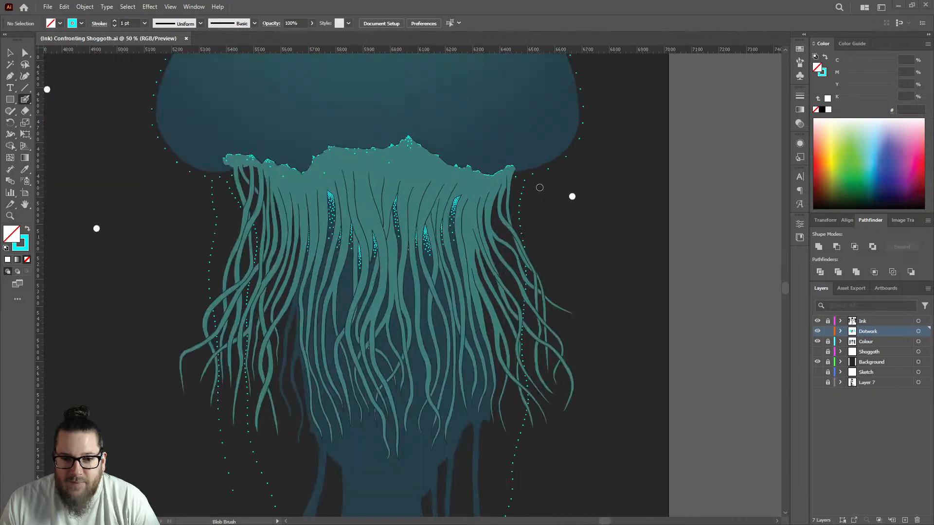
pyautogui.scroll(4, 540, 187)
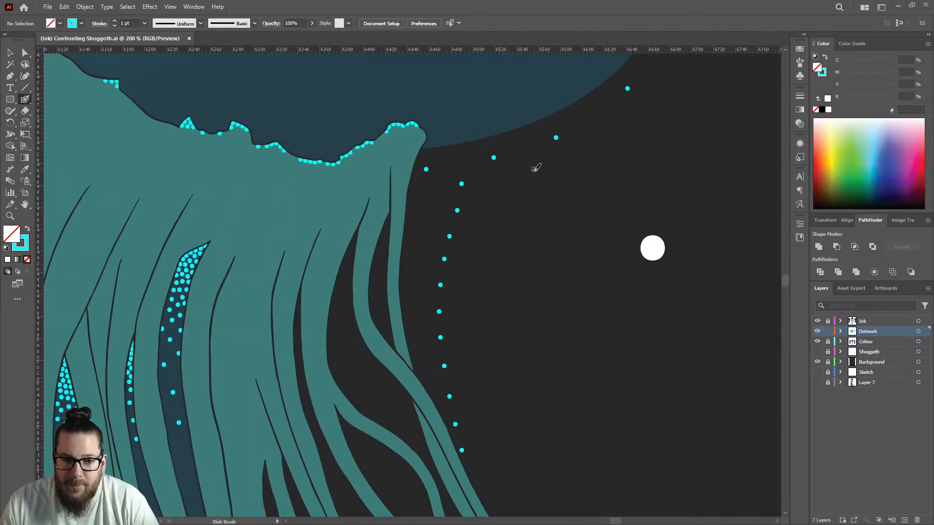
pyautogui.click(533, 171)
pyautogui.scroll(-3, 541, 190)
pyautogui.scroll(3, 540, 191)
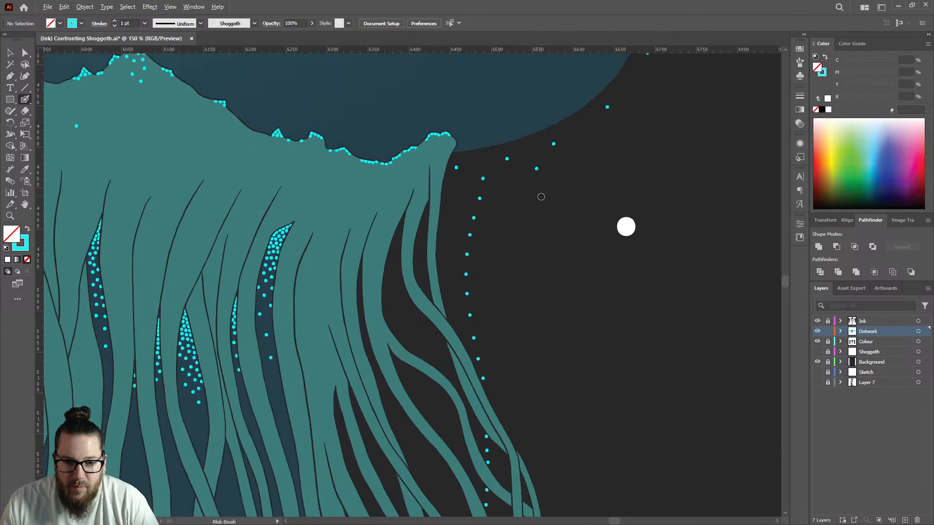
# Step: Run the new outer line straight down from its first dot with evenly spaced cyan dots
pyautogui.click(535, 185)
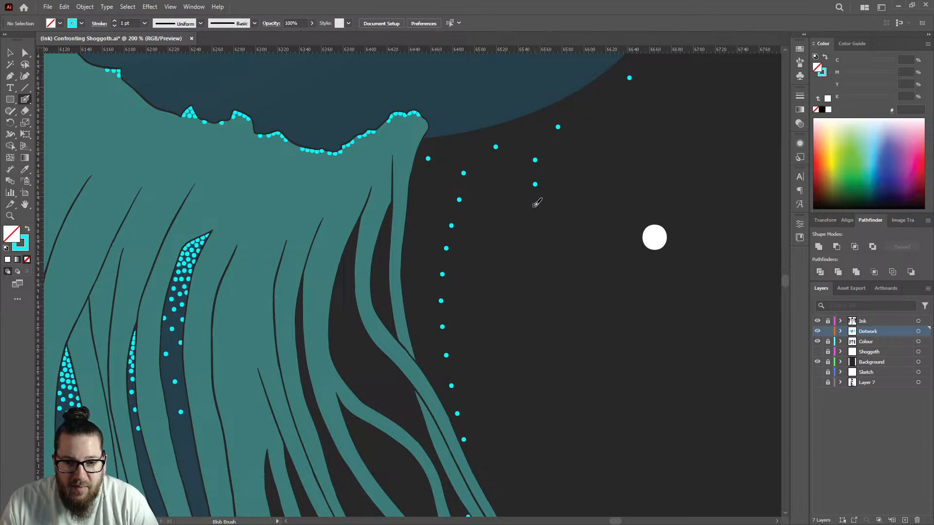
pyautogui.click(534, 205)
pyautogui.click(533, 230)
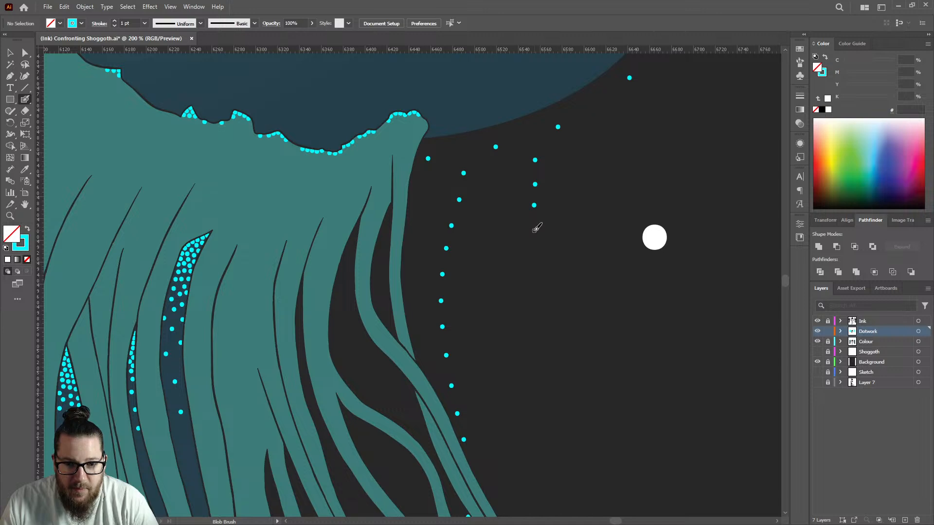
pyautogui.click(534, 255)
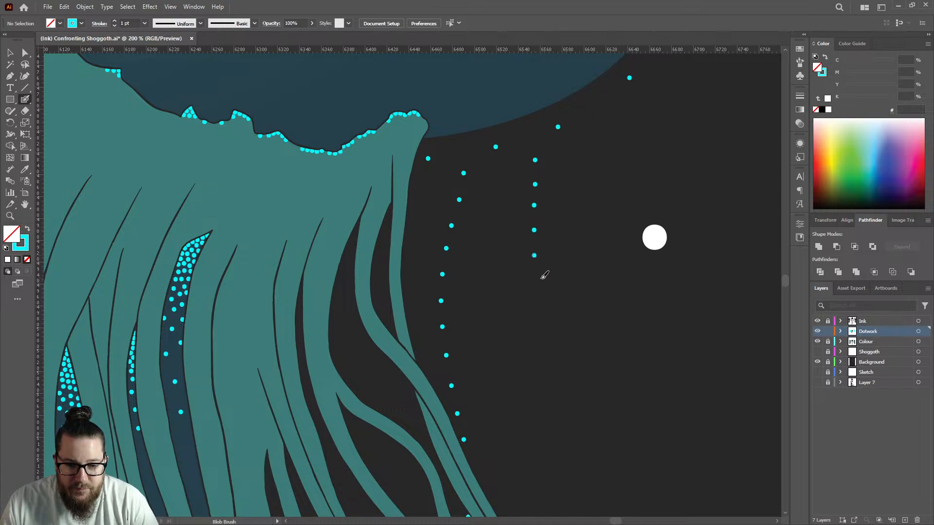
pyautogui.scroll(-4, 551, 197)
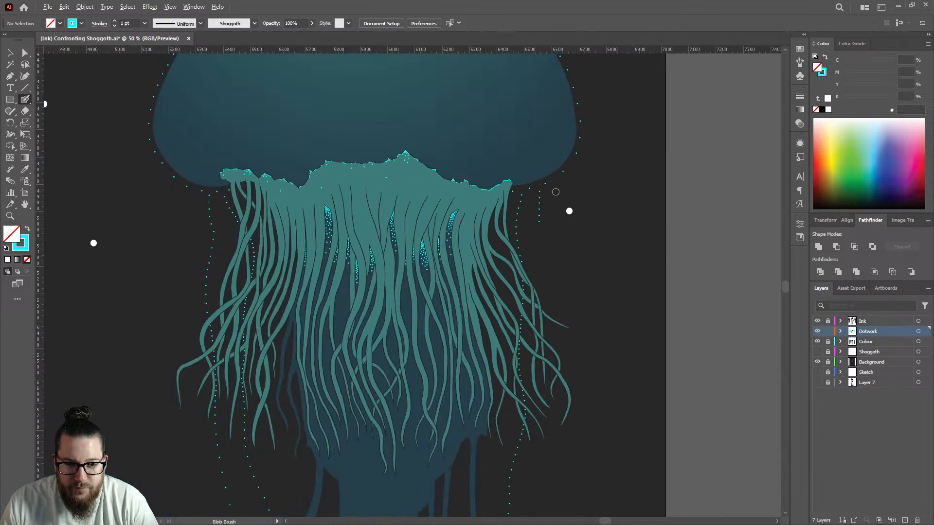
pyautogui.scroll(-1, 556, 189)
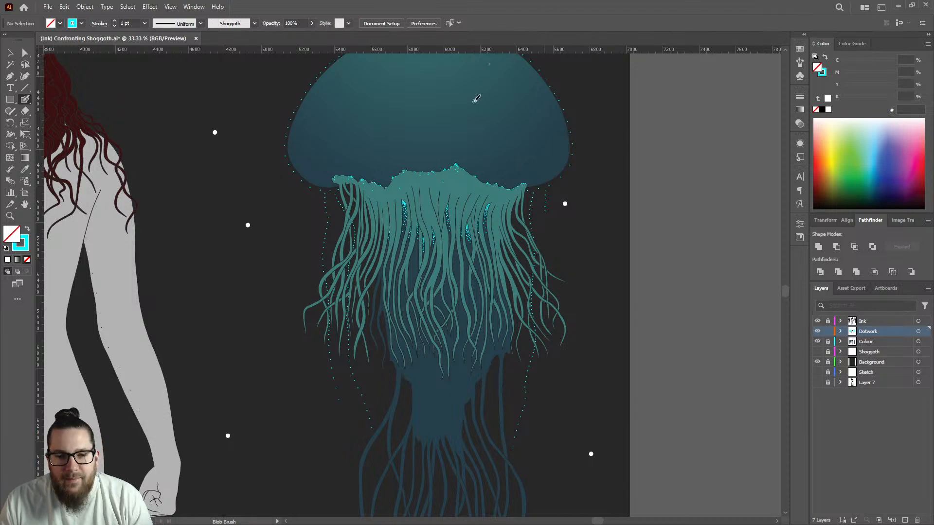
# Step: Continue the outer line down toward the crossing tentacles, bending slightly inward with more widely spaced cyan dots
pyautogui.scroll(5, 553, 229)
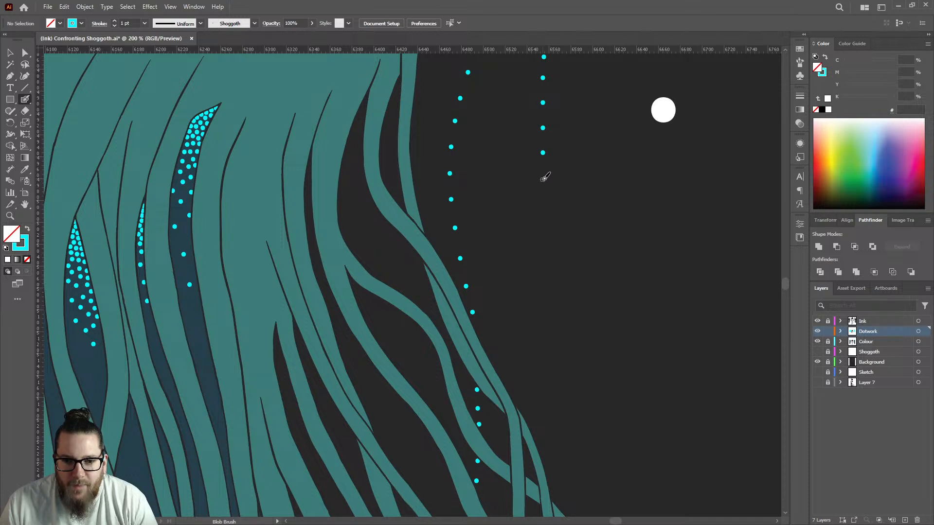
pyautogui.click(542, 180)
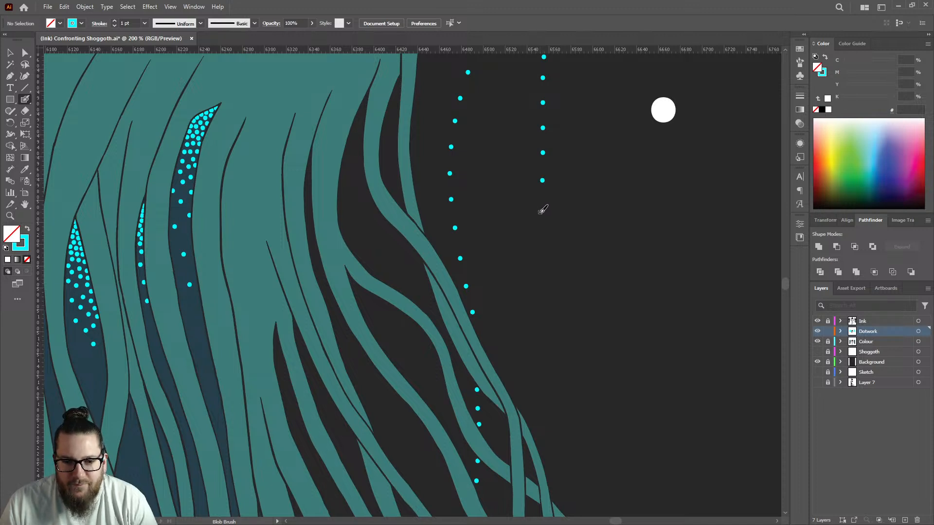
pyautogui.click(540, 212)
pyautogui.click(536, 246)
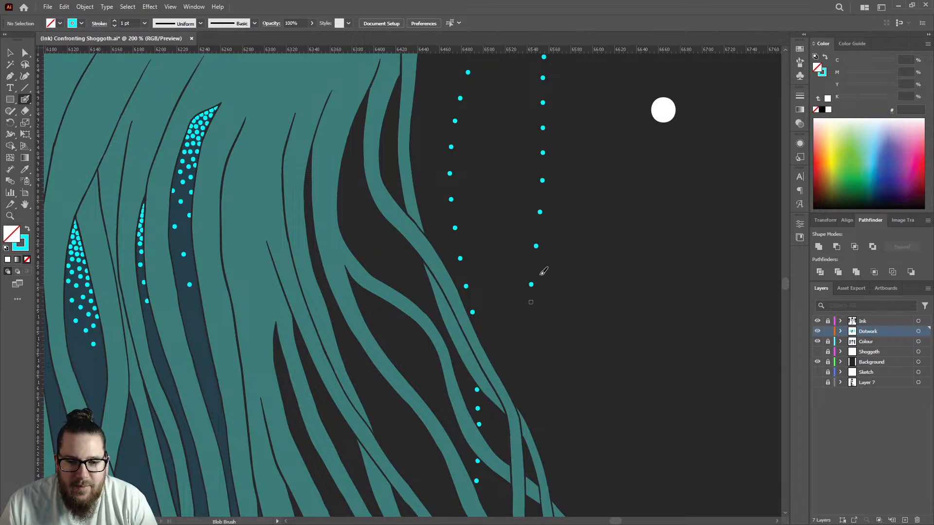
pyautogui.scroll(-4, 535, 287)
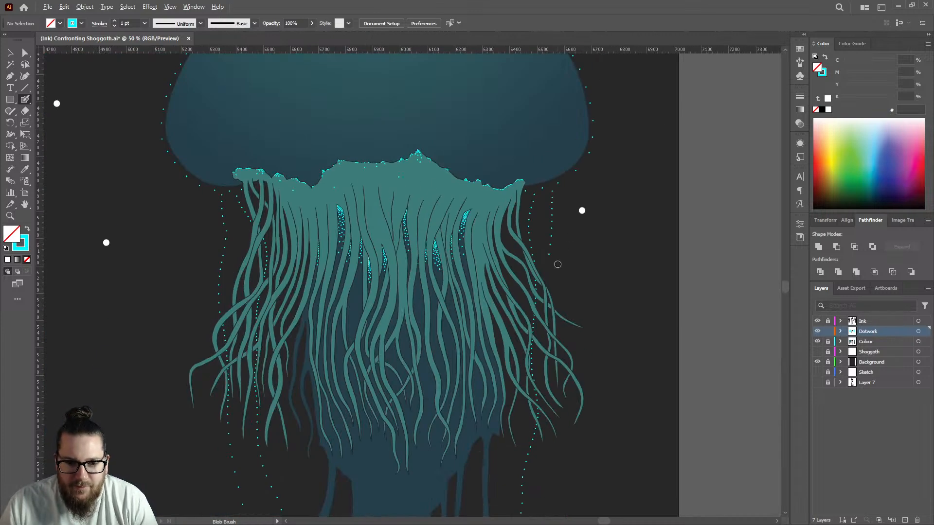
pyautogui.scroll(3, 558, 263)
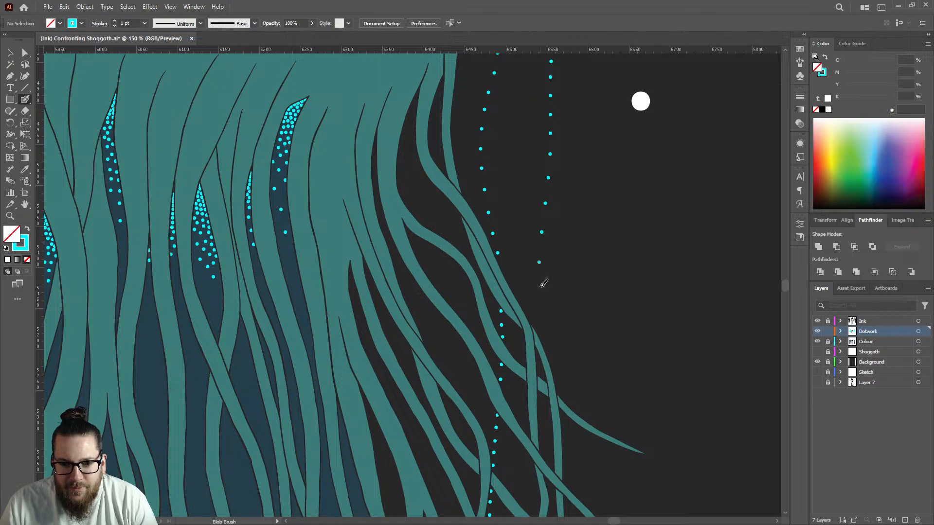
pyautogui.click(539, 288)
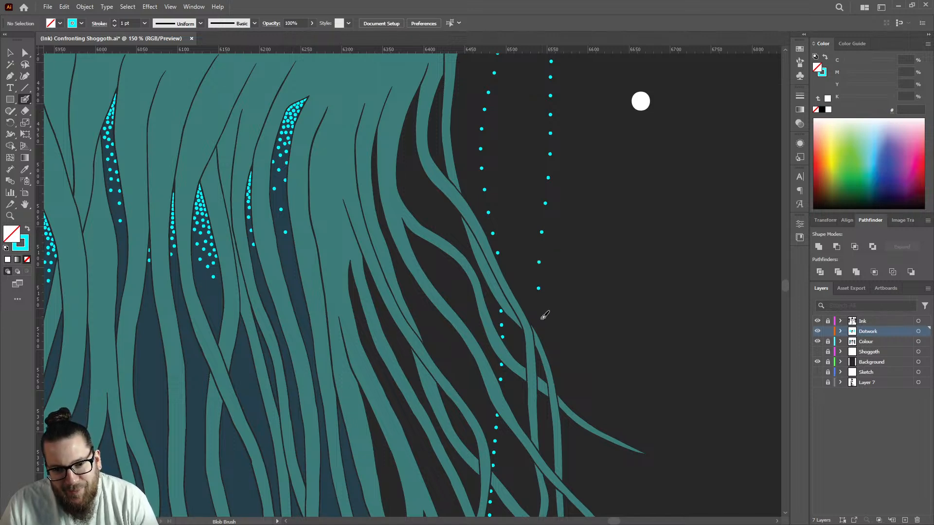
pyautogui.scroll(-4, 560, 296)
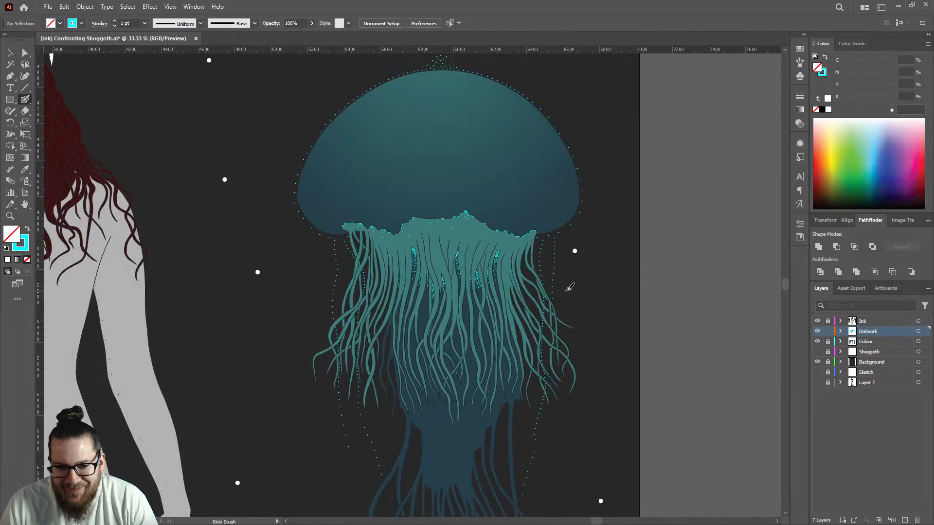
pyautogui.scroll(-1, 560, 290)
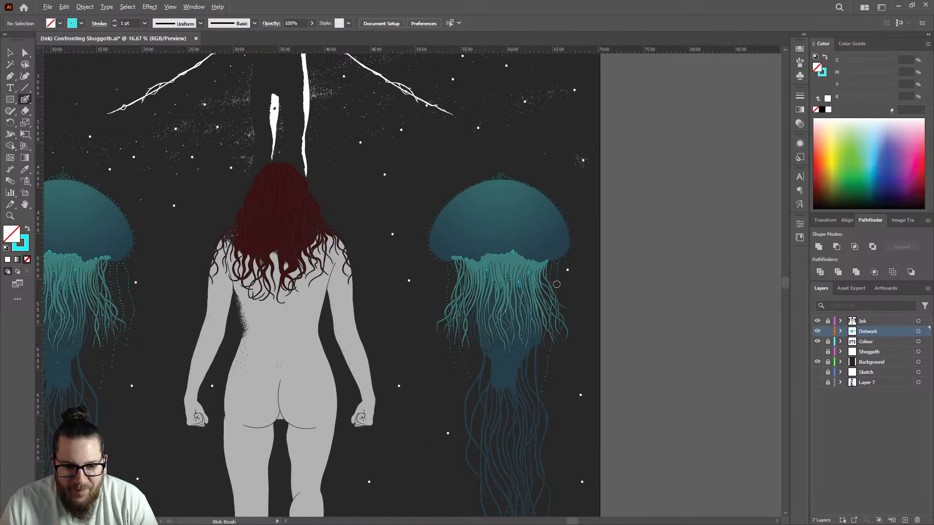
pyautogui.scroll(5, 559, 291)
# Step: Delete all dots of the straight outer line on the jellyfish's right side except the first one beneath the bell
pyautogui.click(10, 52)
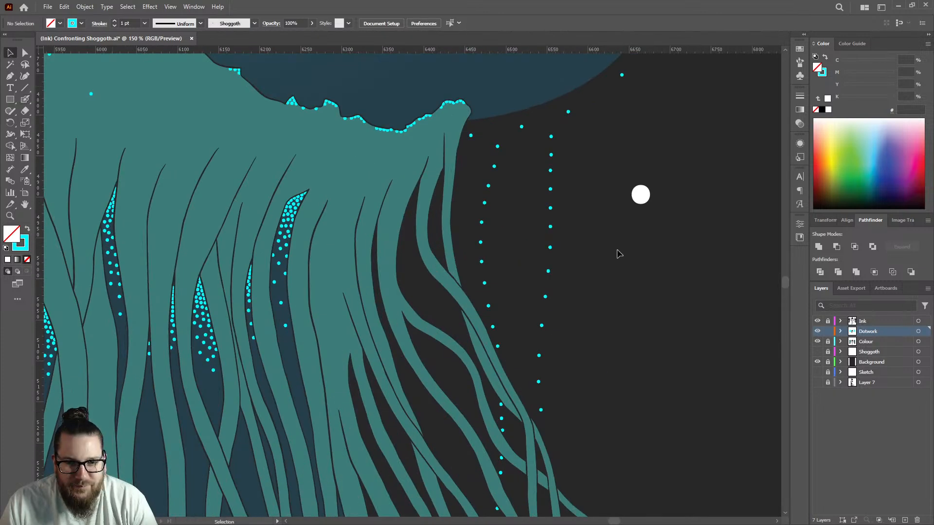
pyautogui.moveTo(570, 420)
pyautogui.mouseDown()
pyautogui.moveTo(565, 218)
pyautogui.moveTo(538, 177)
pyautogui.moveTo(537, 185)
pyautogui.moveTo(534, 148)
pyautogui.mouseUp()
pyautogui.press('Delete')
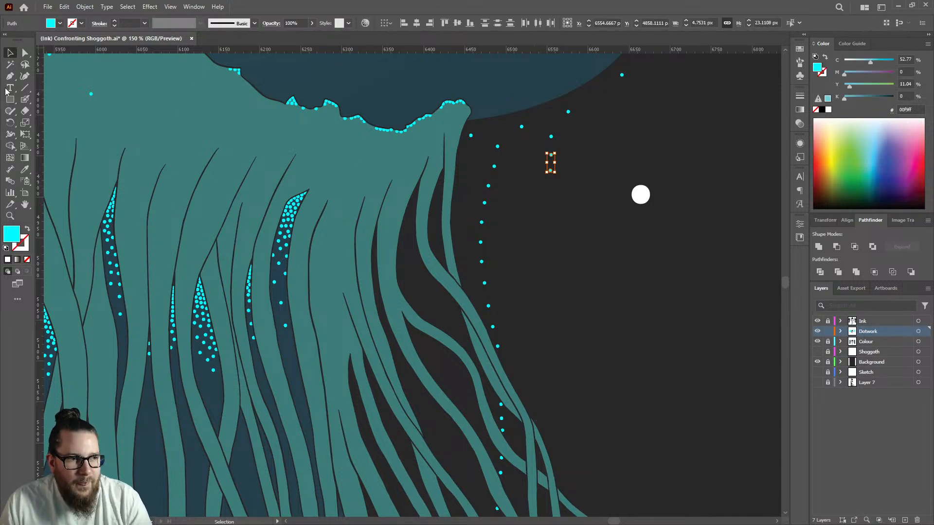
pyautogui.press('Delete')
# Step: With the Blob Brush and cyan stroke, curve the outer line inward below its first dot using five dots parallel to the inner line
pyautogui.hotkey('shift', 'b')
pyautogui.click(547, 156)
pyautogui.hotkey('shift', 'x')
pyautogui.click(543, 175)
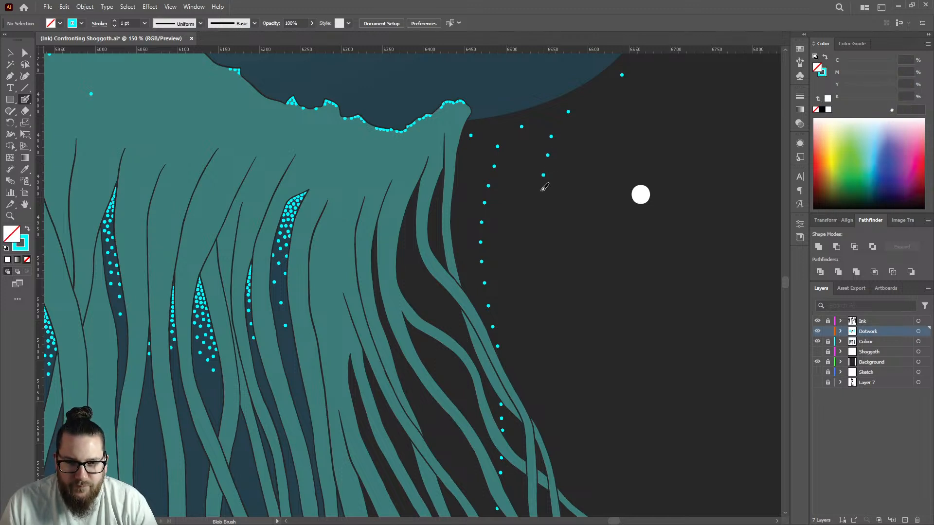
pyautogui.click(539, 196)
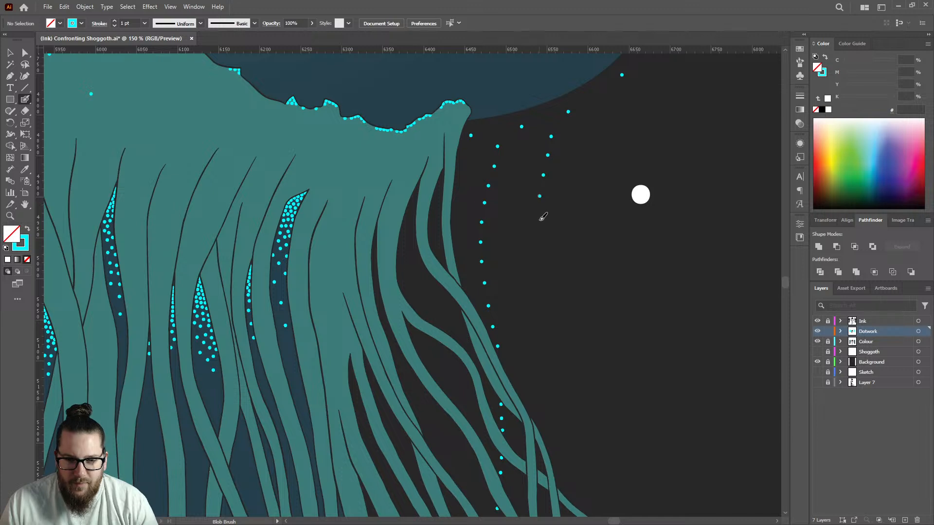
pyautogui.click(537, 216)
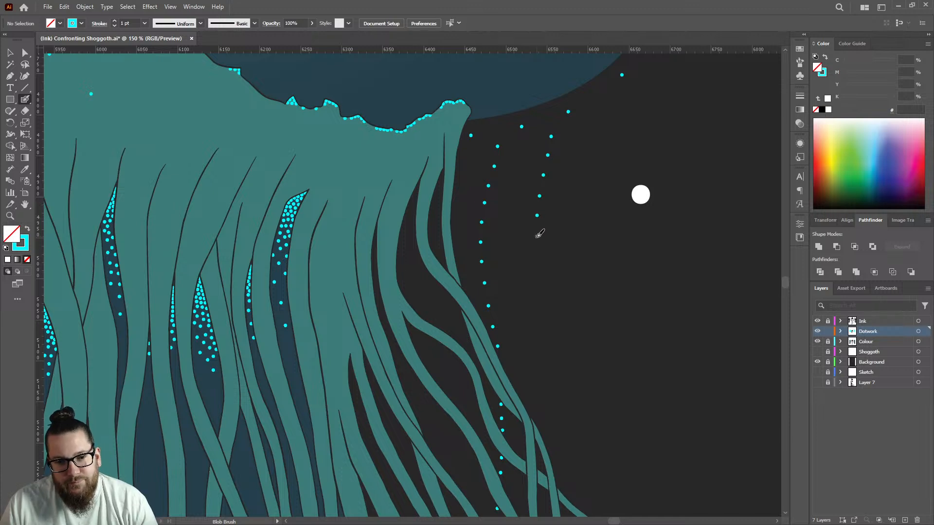
pyautogui.click(537, 236)
# Step: Bow the outer line outward and back in toward the tentacles with six more cyan dots
pyautogui.click(544, 275)
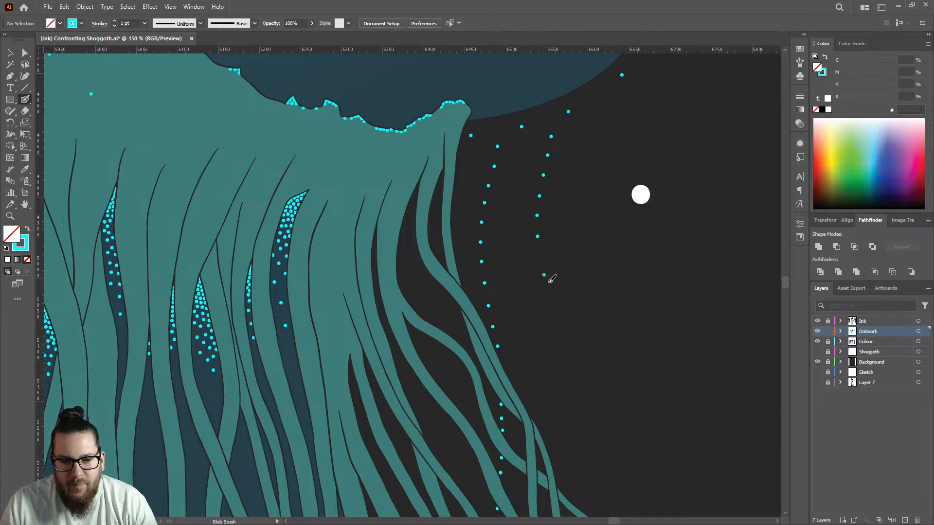
pyautogui.click(540, 254)
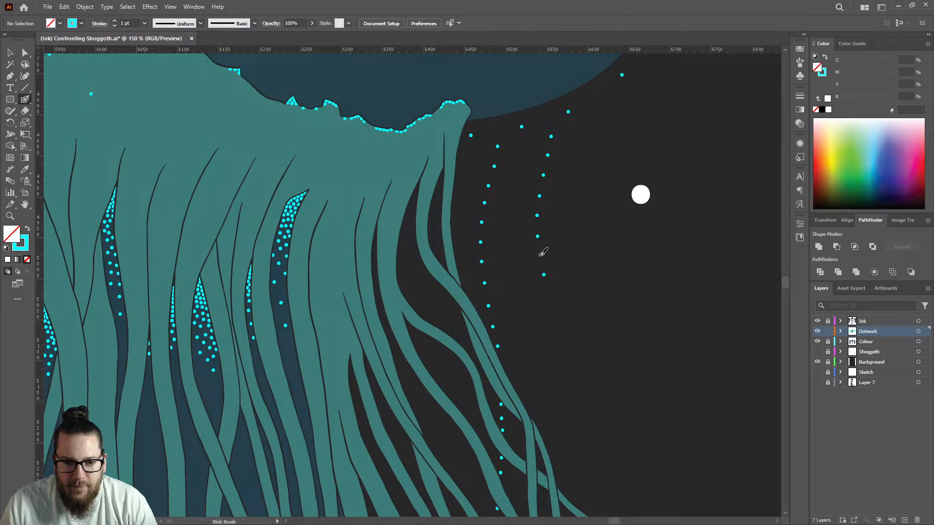
pyautogui.click(548, 297)
pyautogui.click(546, 322)
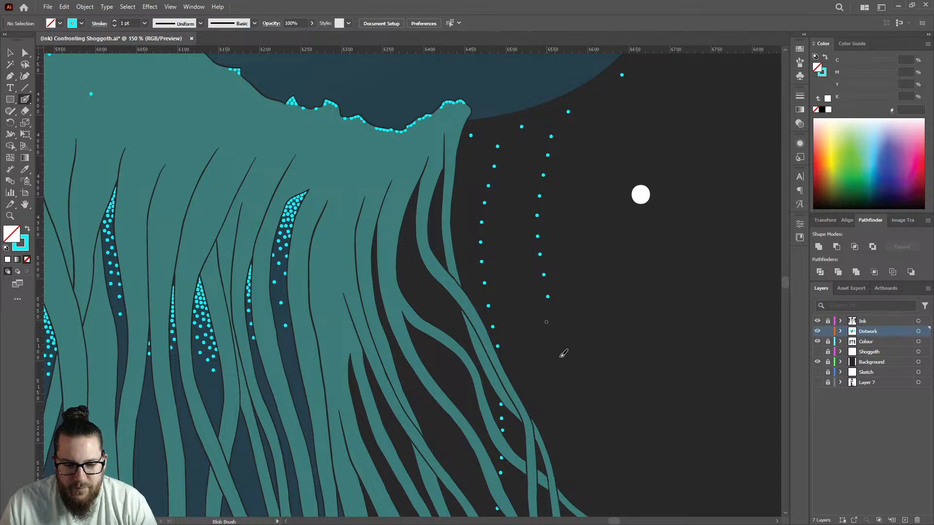
pyautogui.click(545, 343)
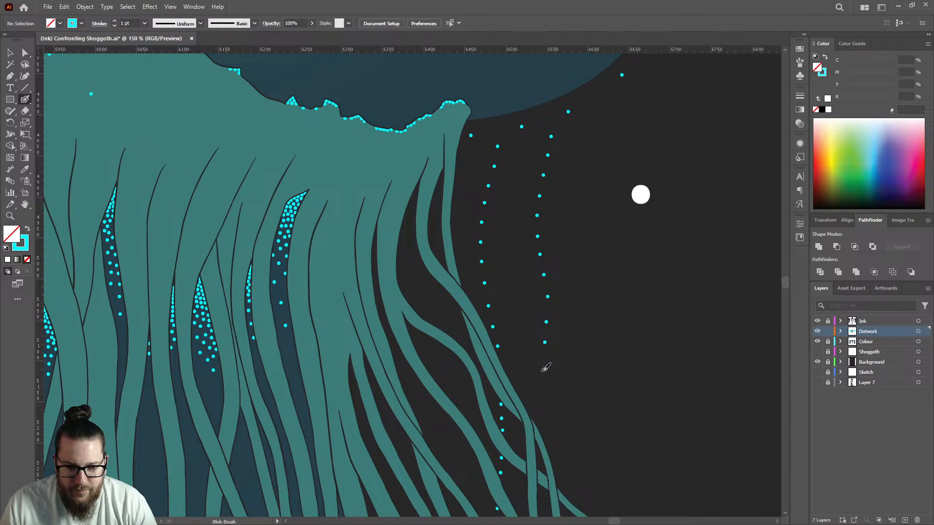
pyautogui.click(544, 365)
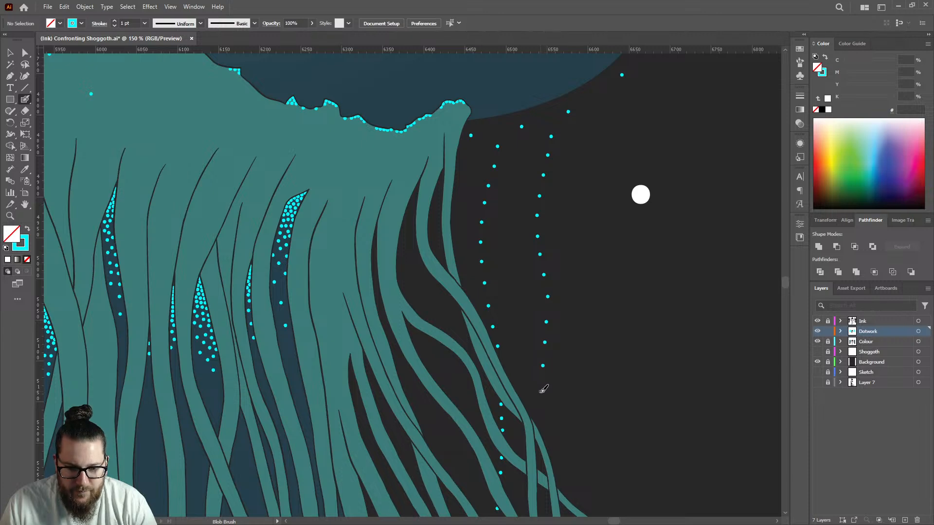
# Step: Add one more cyan dot to the lower end of the outer line, just above the crossing tentacles
pyautogui.scroll(-5, 568, 309)
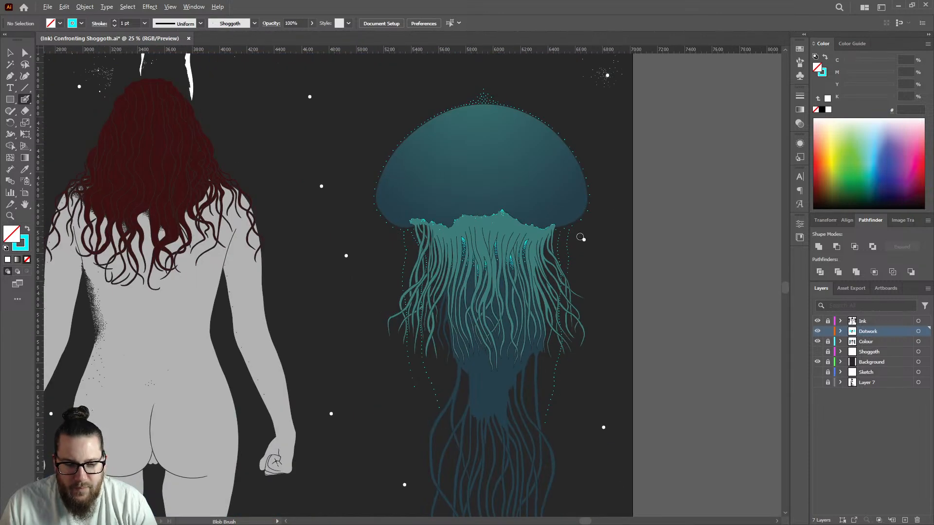
pyautogui.scroll(2, 578, 239)
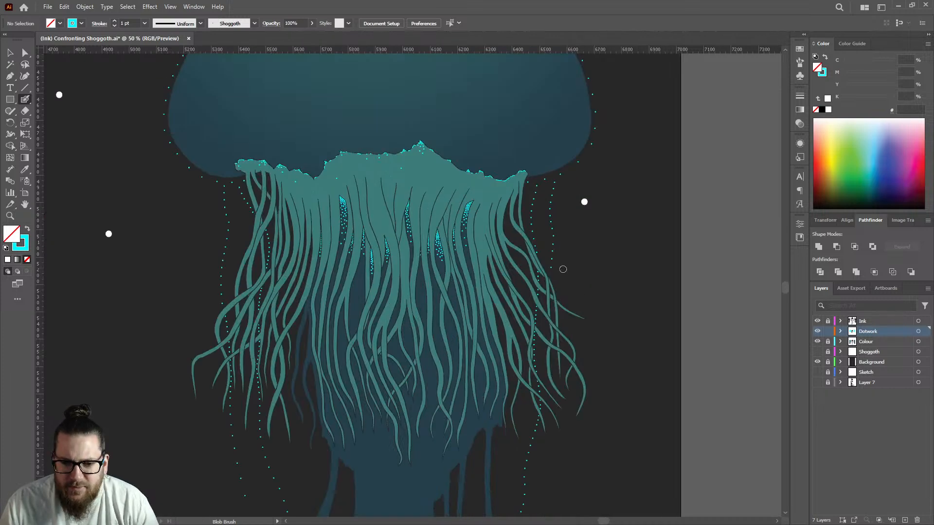
pyautogui.scroll(3, 567, 267)
pyautogui.click(535, 284)
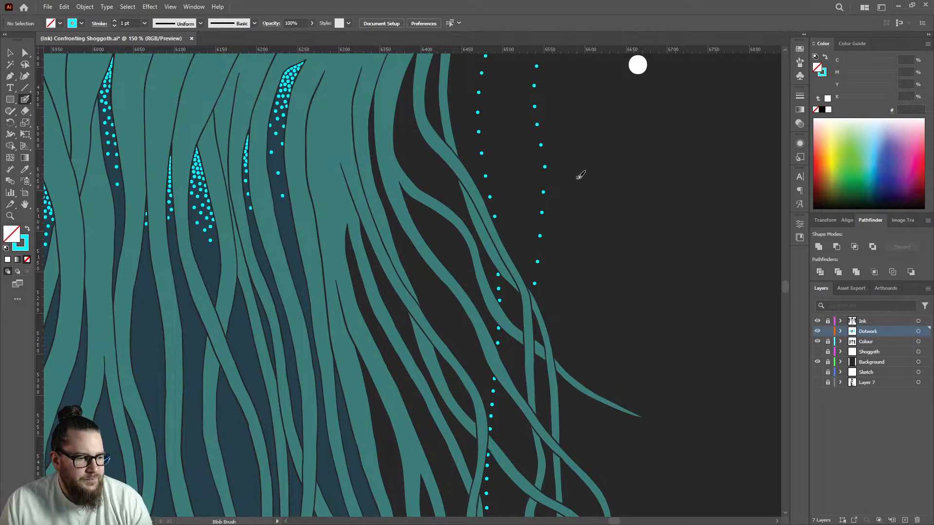
pyautogui.scroll(-6, 553, 255)
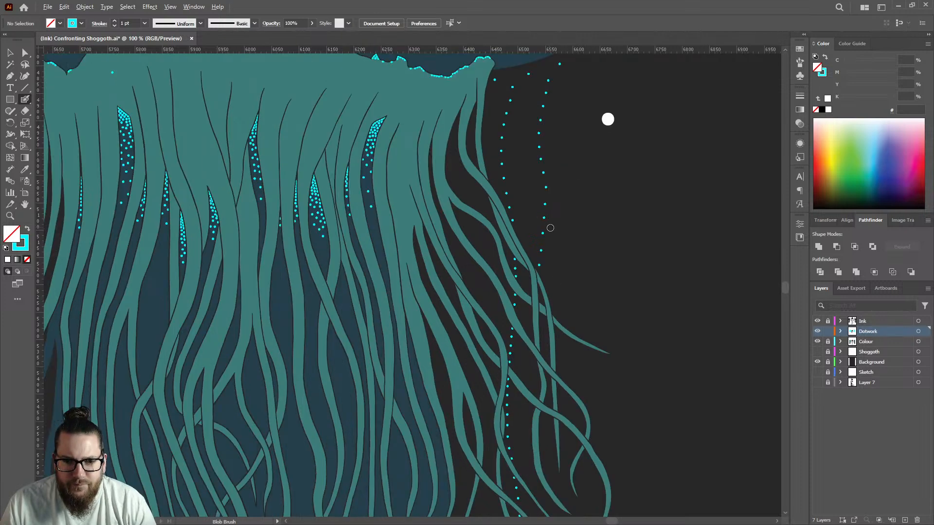
pyautogui.scroll(5, 549, 259)
pyautogui.scroll(2, 549, 259)
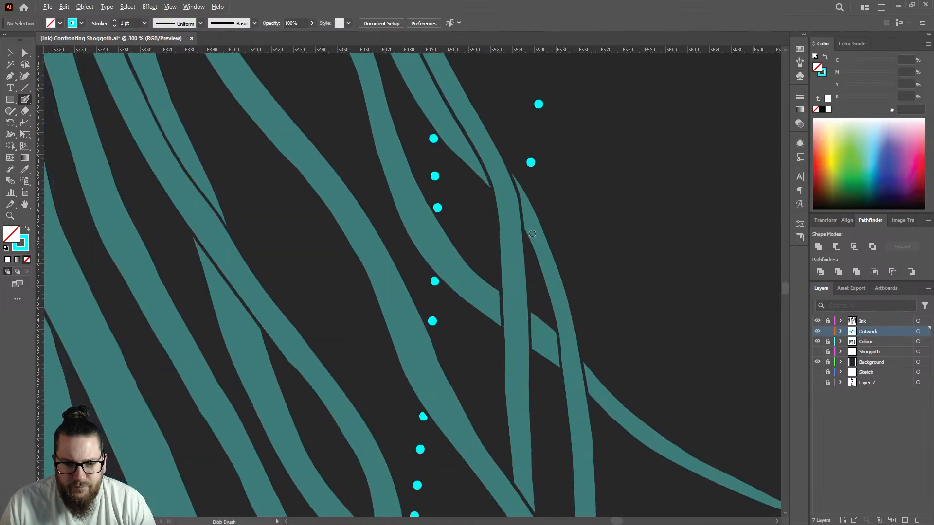
pyautogui.scroll(-3, 528, 218)
pyautogui.scroll(2, 528, 201)
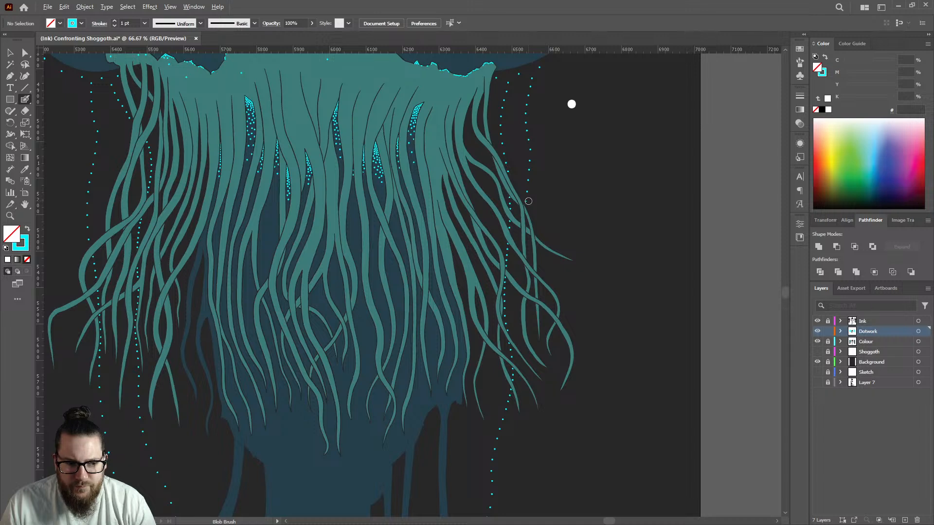
pyautogui.scroll(-1, 528, 201)
pyautogui.scroll(-1, 574, 198)
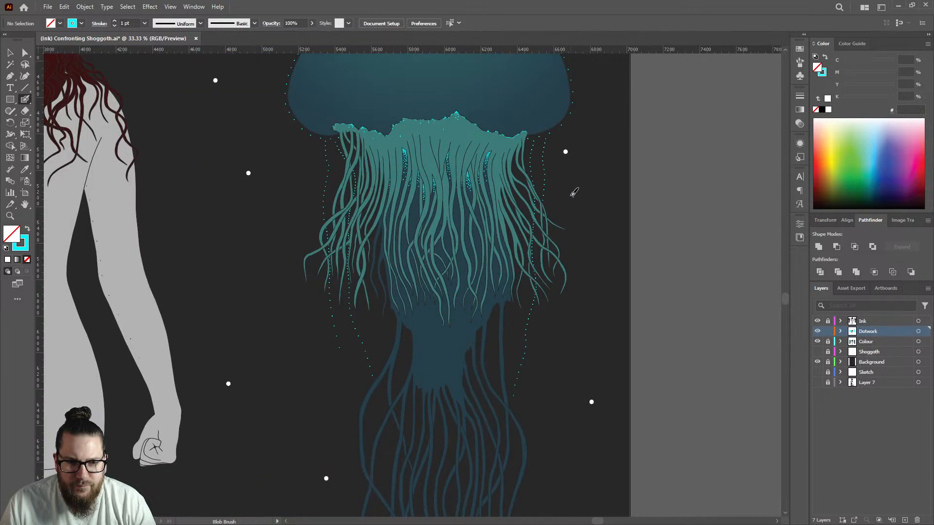
# Step: Delete the two lowest dots of the outer line beside the jellyfish's tentacles
pyautogui.scroll(4, 548, 203)
pyautogui.press('v')
pyautogui.moveTo(546, 262); pyautogui.dragTo(496, 233)
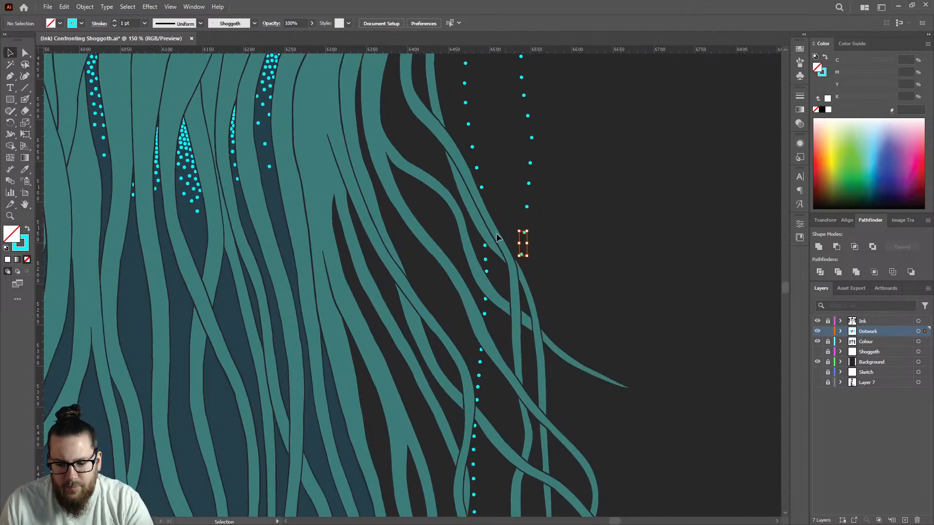
pyautogui.press('Delete')
# Step: With the Blob Brush and cyan stroke, extend the outer line down to the tentacle's edge using four dots that curve slightly outward
pyautogui.click(26, 99)
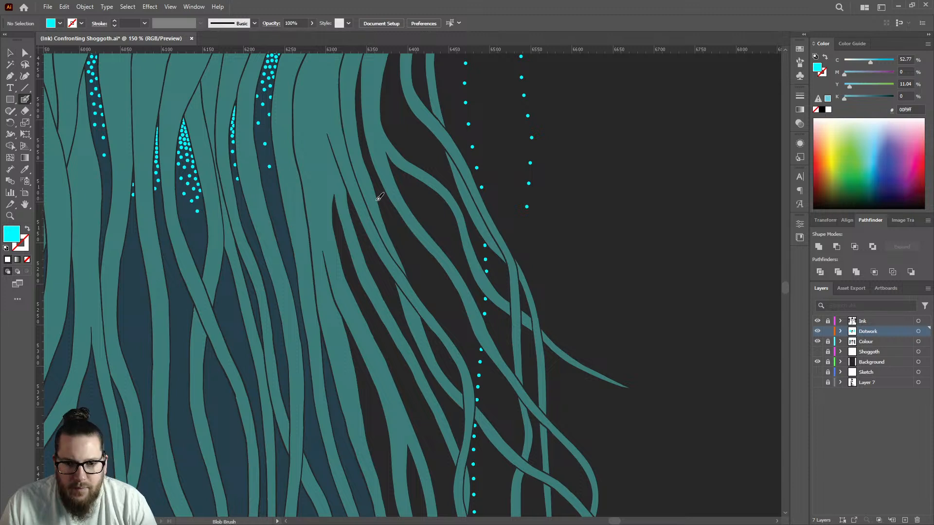
pyautogui.click(526, 228)
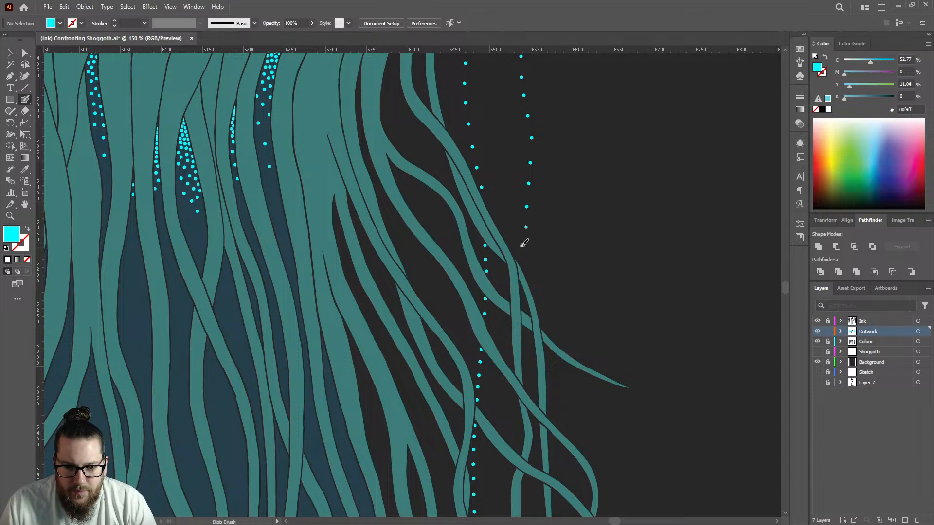
pyautogui.hotkey('shift', 'x')
pyautogui.click(524, 245)
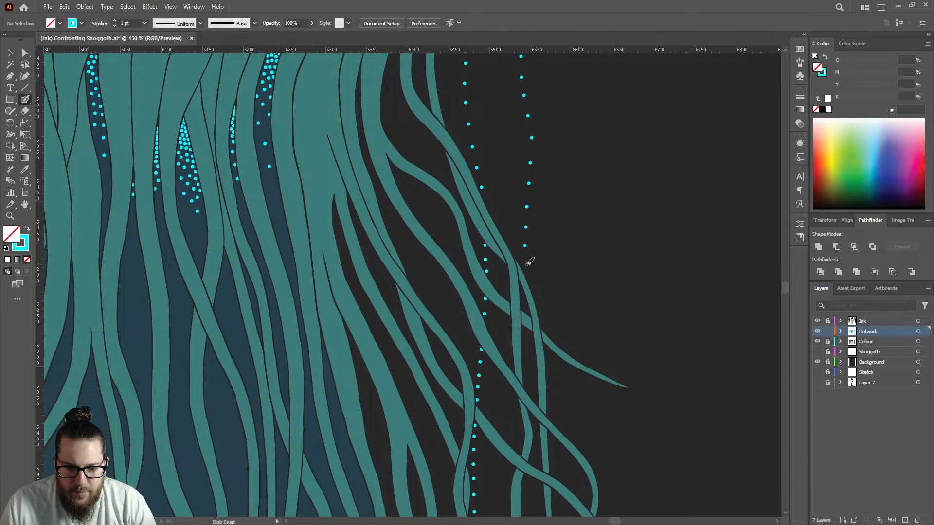
pyautogui.click(525, 266)
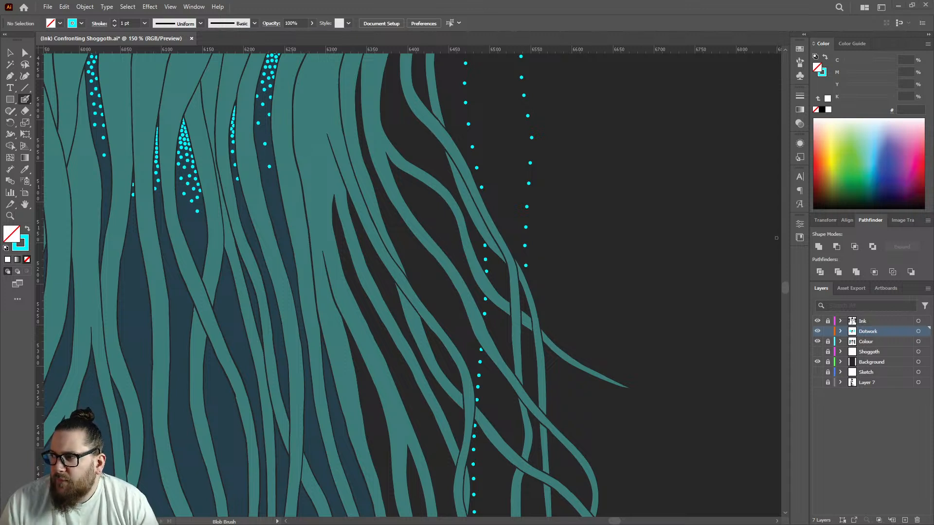
pyautogui.scroll(2, 541, 273)
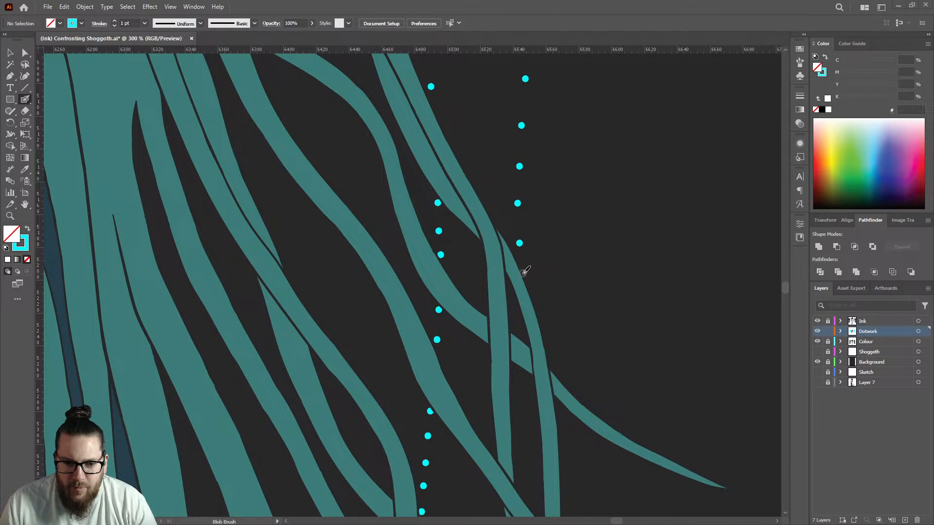
pyautogui.click(527, 277)
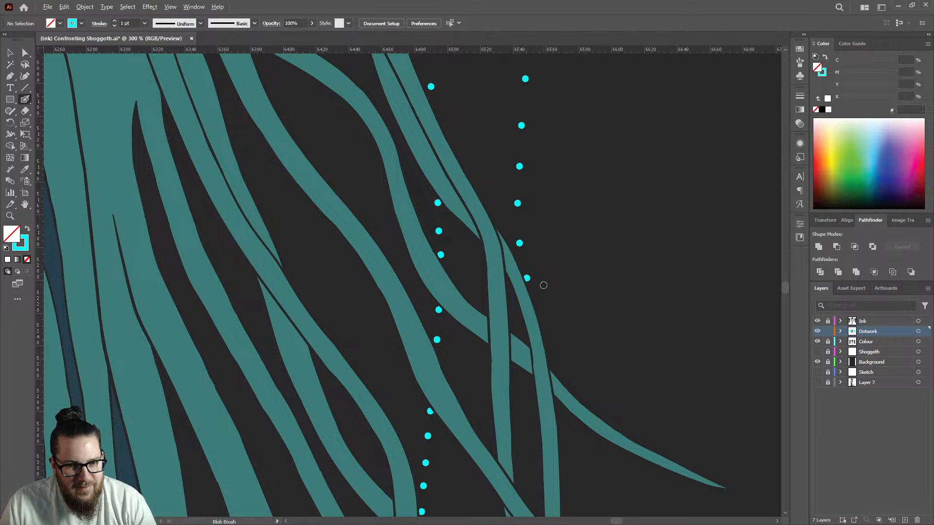
# Step: Check the outer dot line against the whole jellyfish and save the document
pyautogui.scroll(-4, 542, 284)
pyautogui.scroll(4, 544, 268)
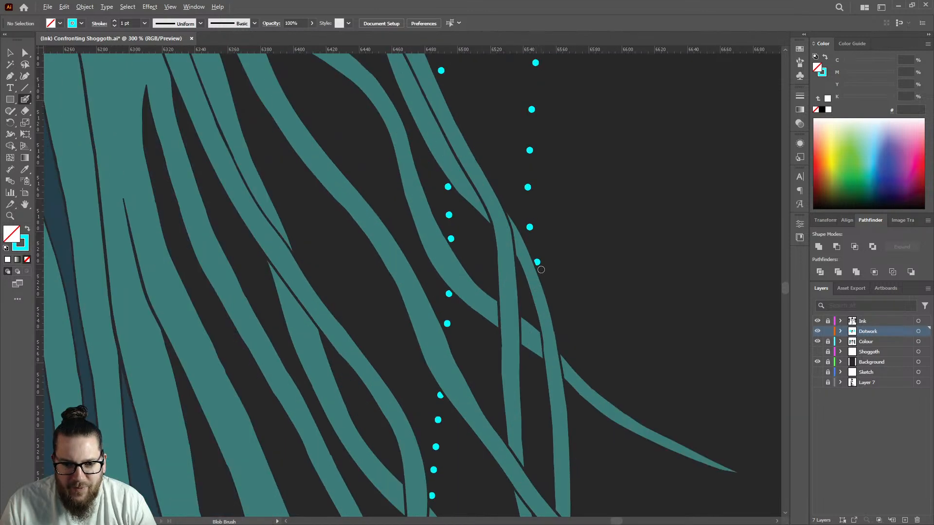
pyautogui.scroll(-3, 542, 270)
pyautogui.scroll(-5, 541, 273)
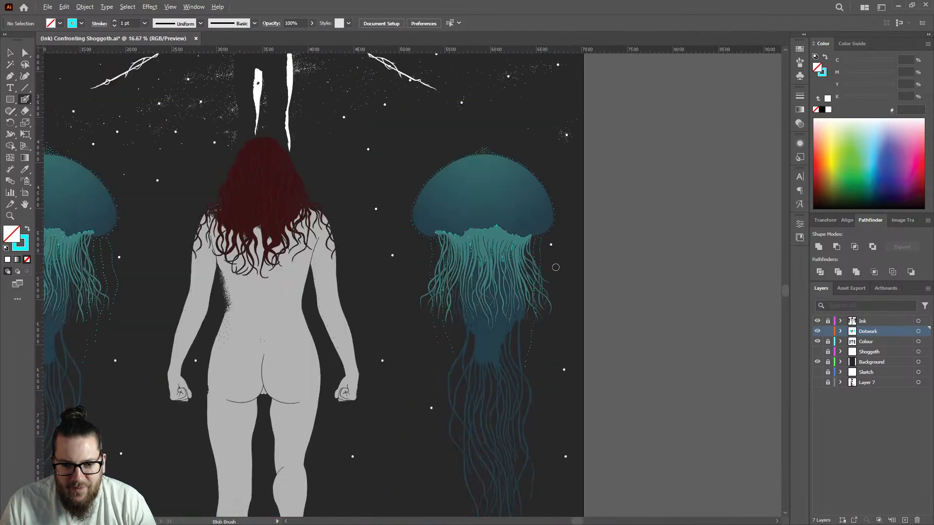
pyautogui.scroll(4, 553, 267)
pyautogui.press('v')
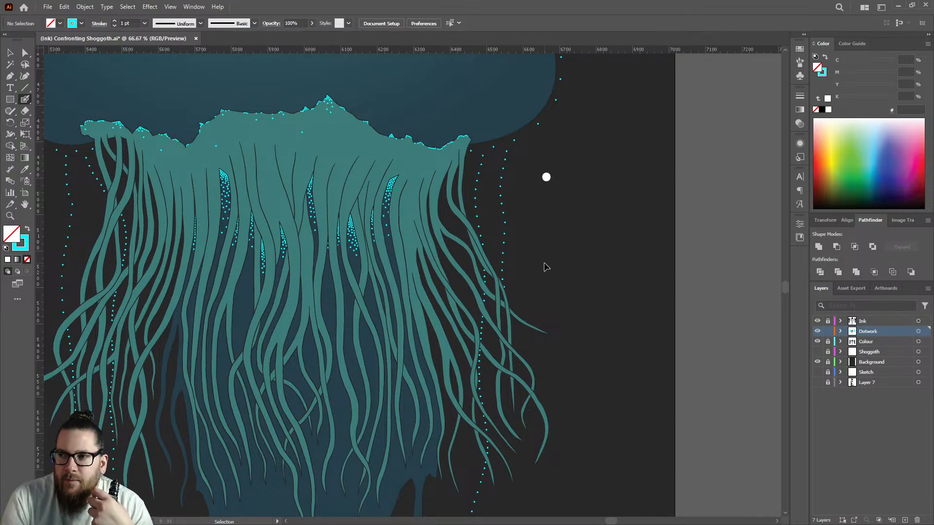
pyautogui.hotkey('ctrl', 's')
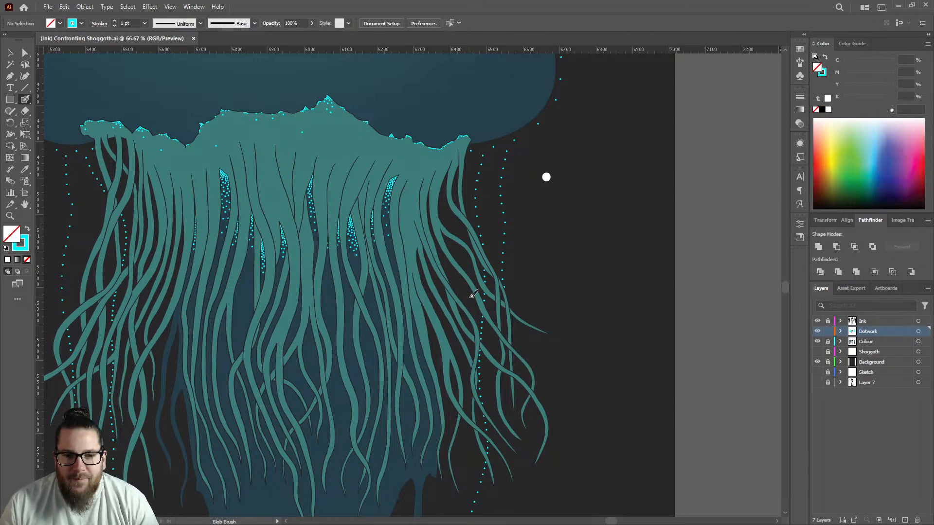
# Step: Continue the outer line along the tentacle's outer edge with two cyan dots, stopping above the tentacle that branches outward
pyautogui.scroll(5, 482, 295)
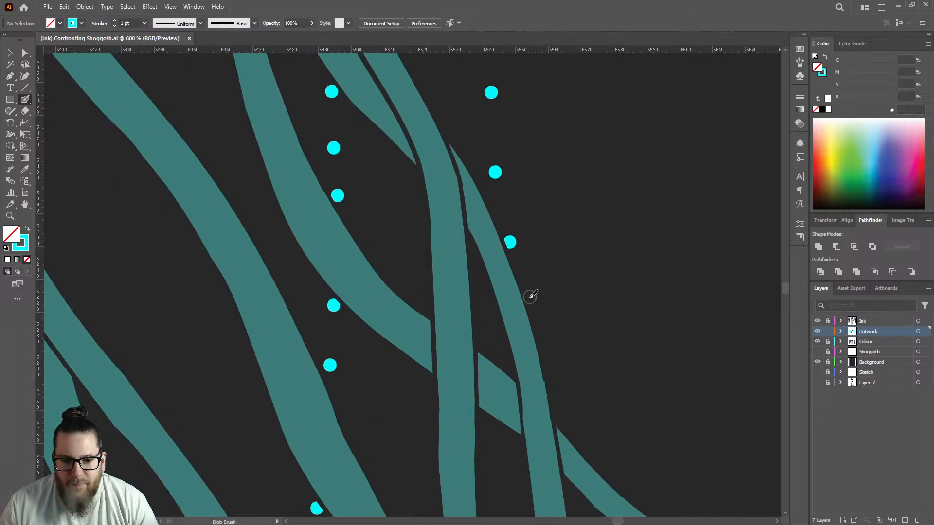
pyautogui.click(531, 296)
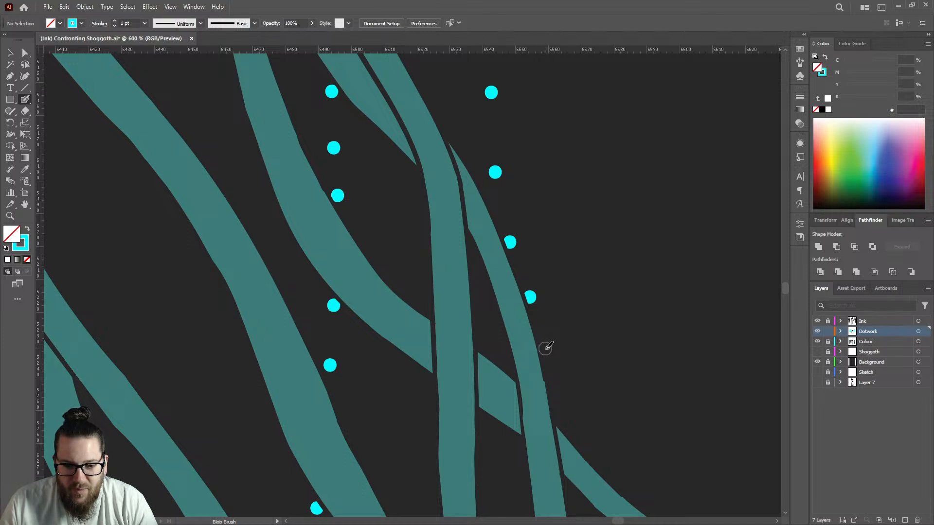
pyautogui.hotkey('ctrl', '1')
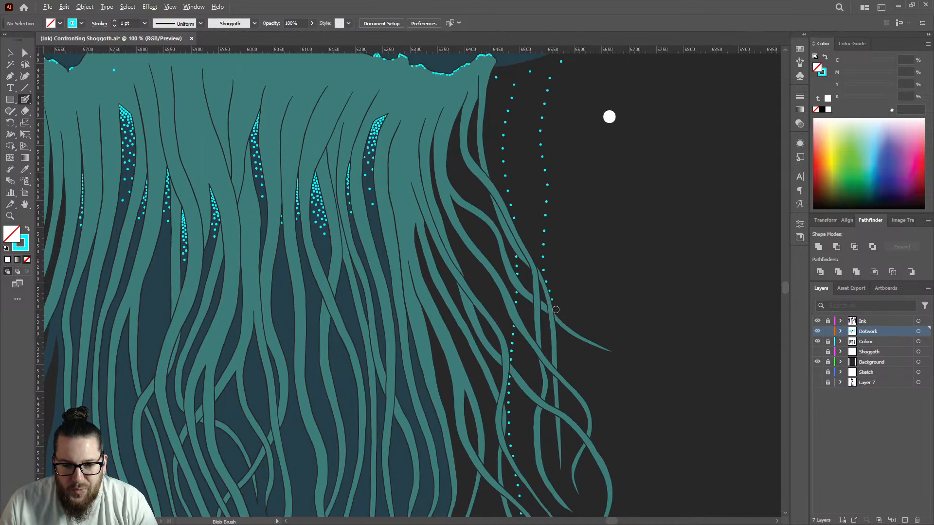
pyautogui.scroll(5, 555, 310)
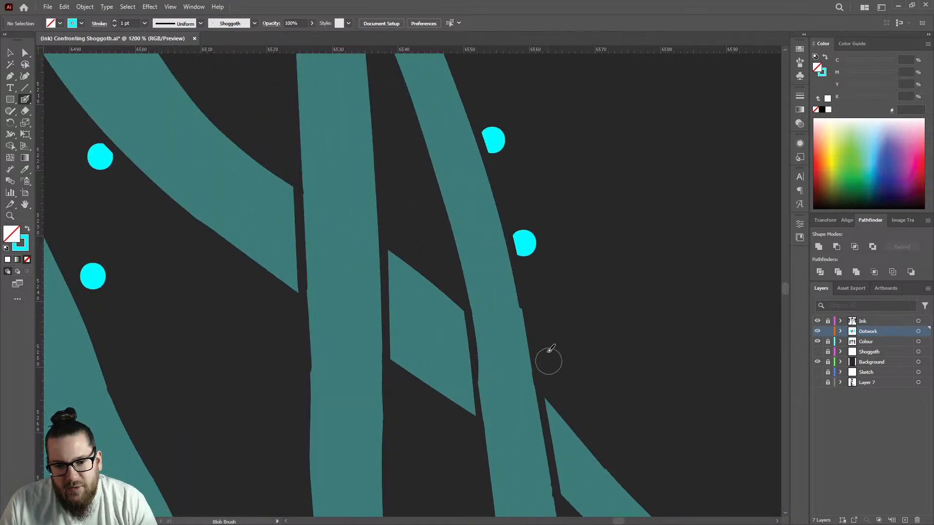
pyautogui.moveTo(544, 346); pyautogui.dragTo(542, 340)
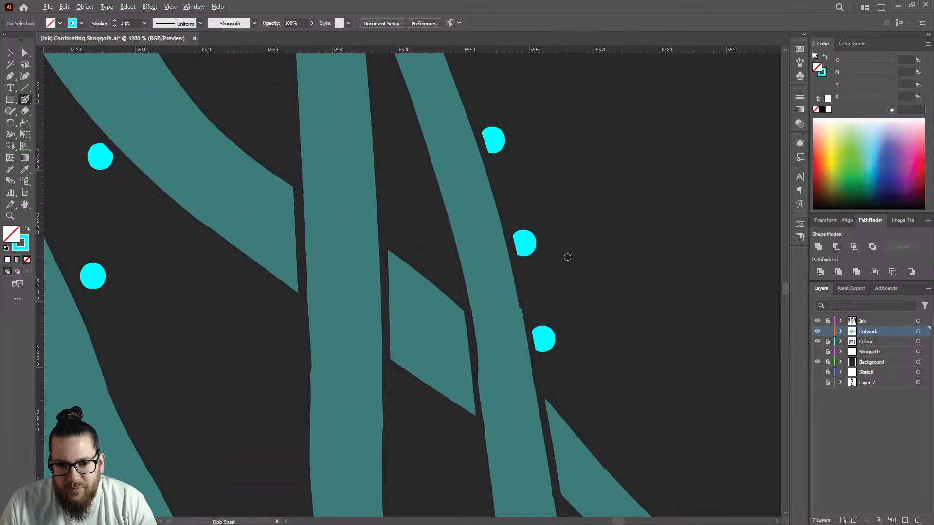
pyautogui.hotkey('ctrl', '1')
pyautogui.scroll(-2, 564, 292)
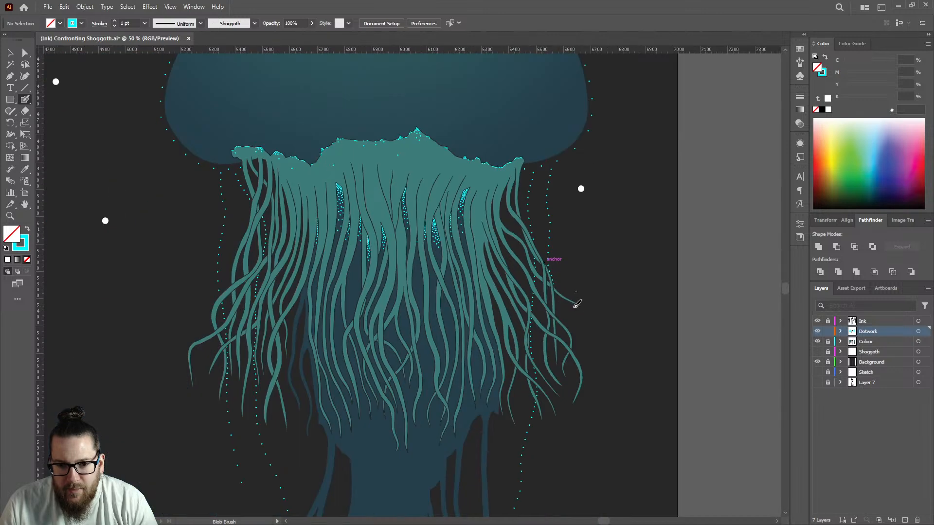
# Step: Resume the outer line below the outward-branching tentacle with three cyan dots following the vertical tentacle's outer edge
pyautogui.scroll(5, 554, 292)
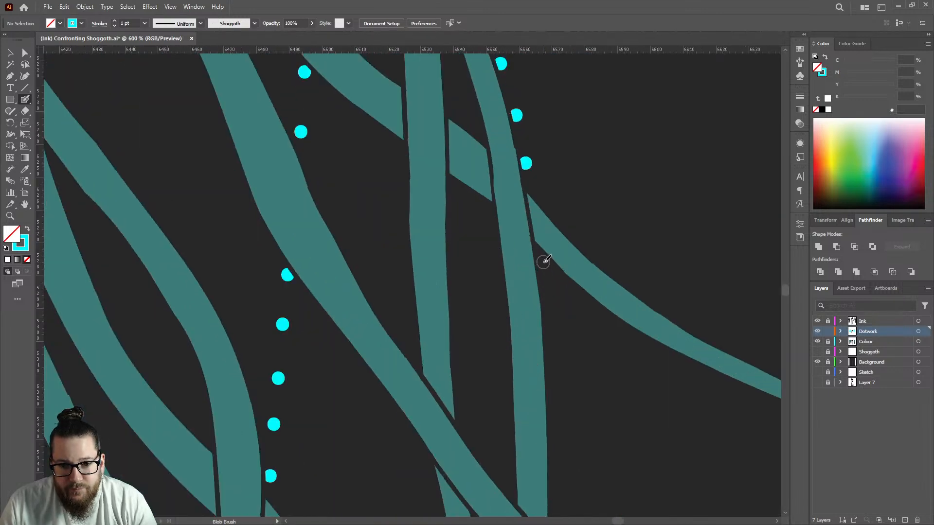
pyautogui.click(544, 262)
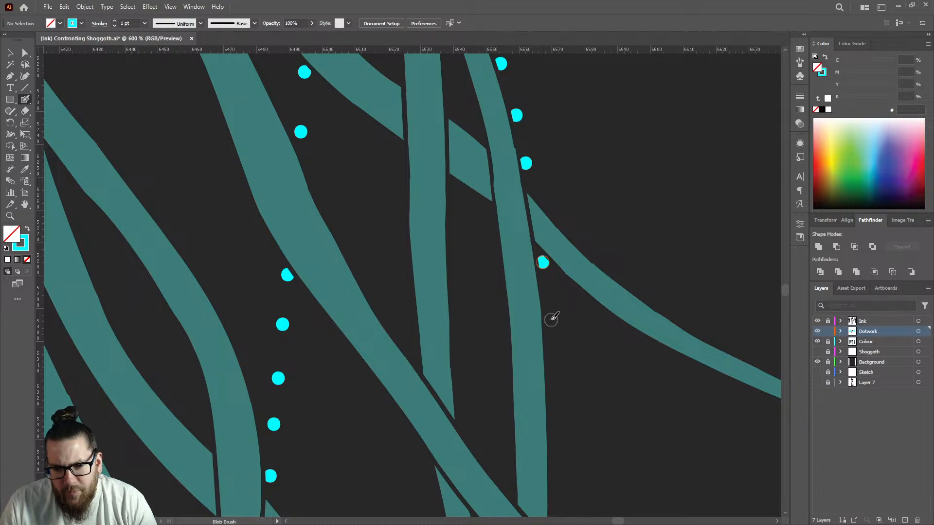
pyautogui.click(550, 304)
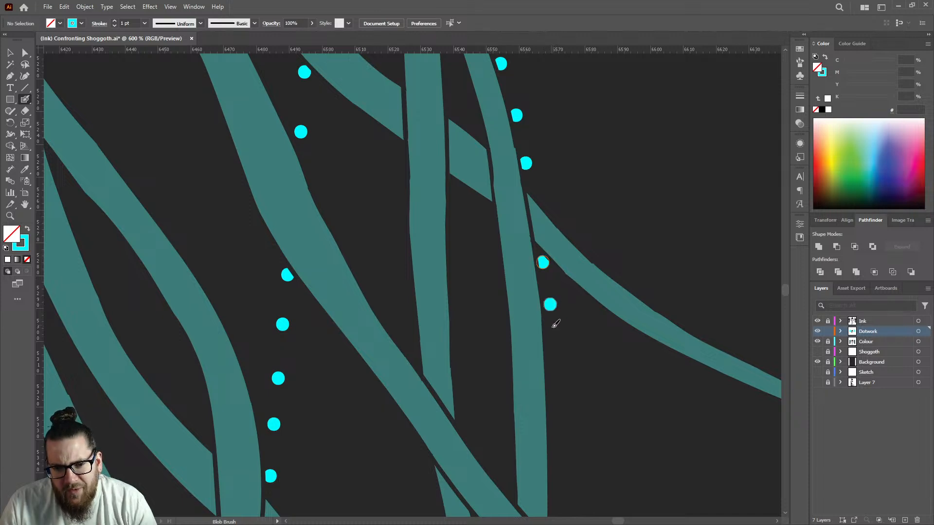
pyautogui.click(552, 341)
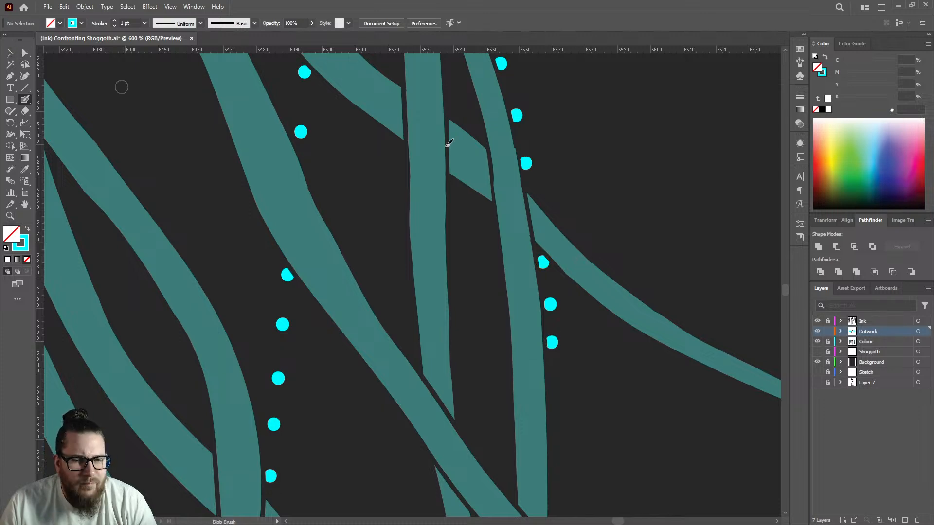
pyautogui.scroll(-5, 639, 189)
pyautogui.scroll(-3, 461, 244)
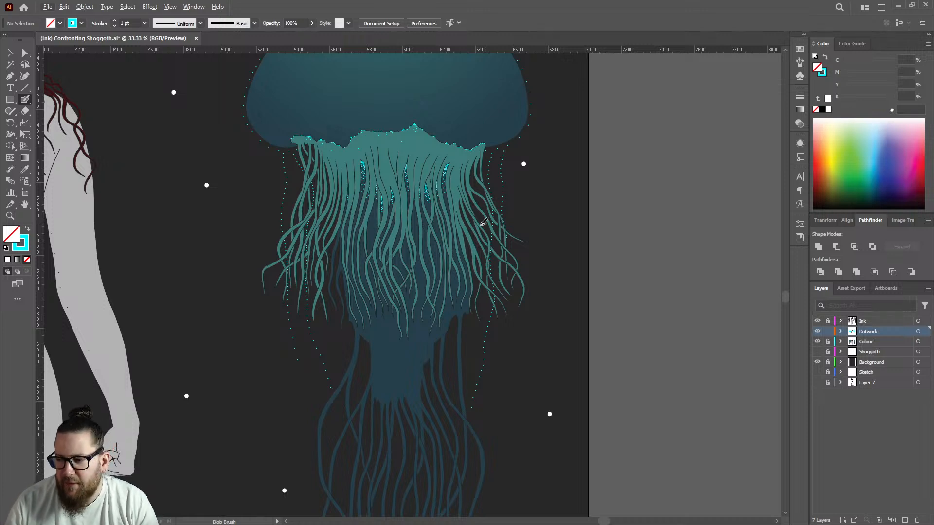
# Step: Run the outer line straight down the vertical tentacle's edge with five more cyan dots, plus one dot below the next crossing tentacle
pyautogui.scroll(5, 484, 225)
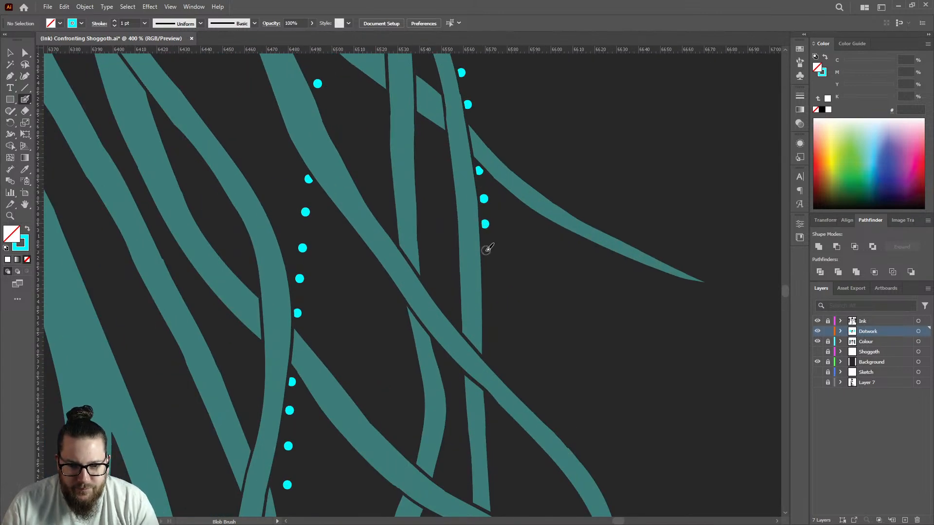
pyautogui.click(487, 250)
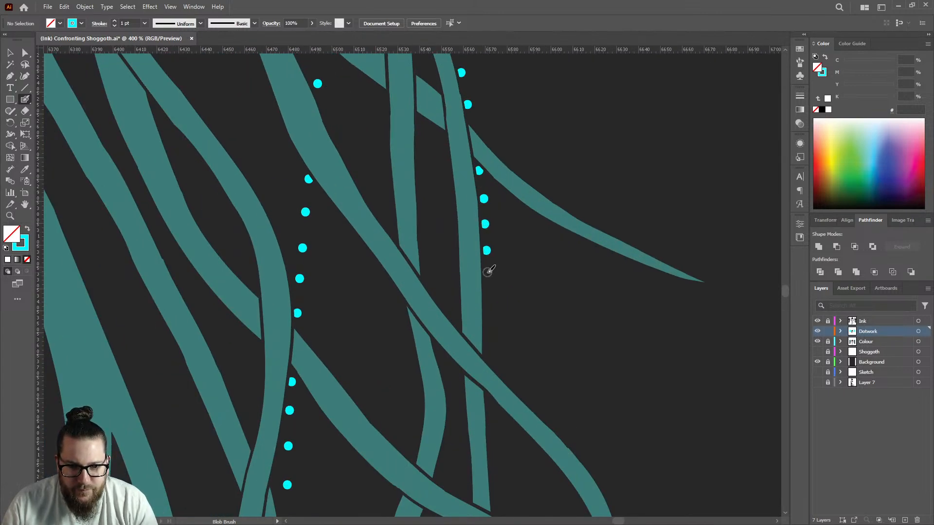
pyautogui.click(487, 274)
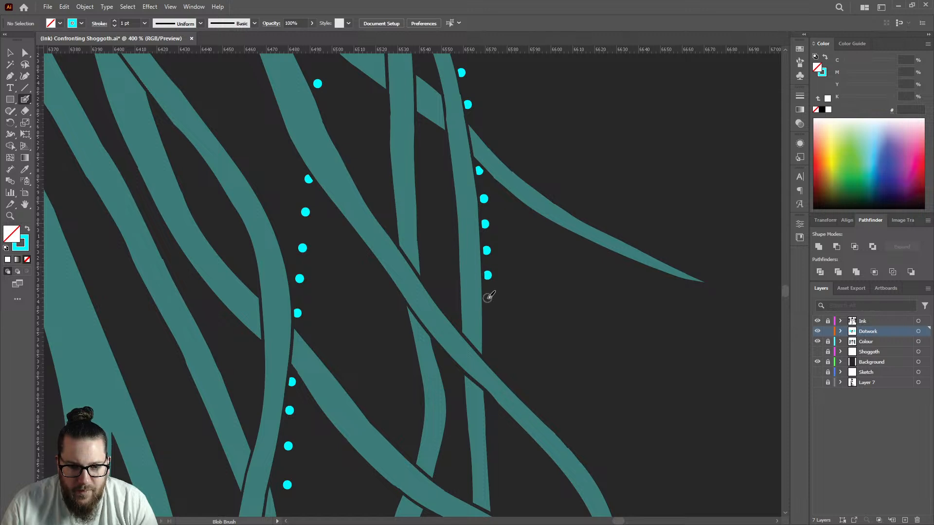
pyautogui.click(487, 298)
pyautogui.click(488, 321)
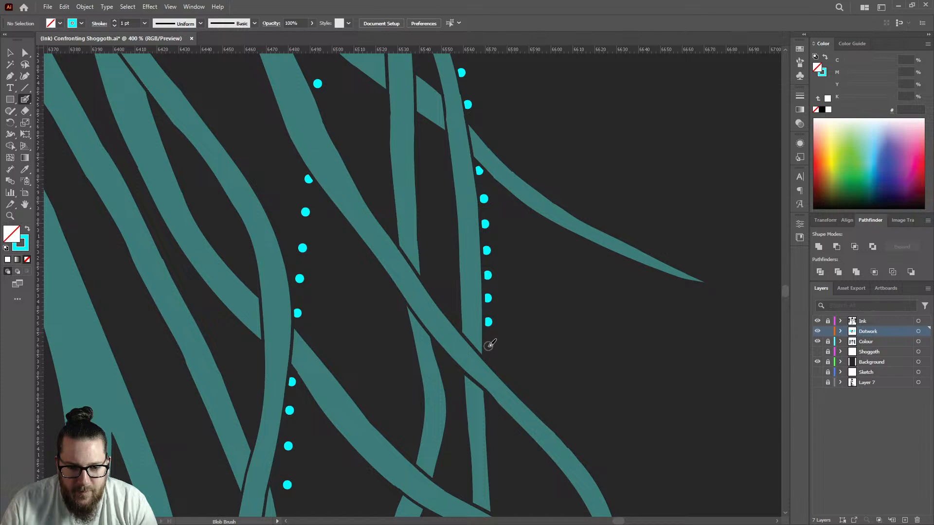
pyautogui.scroll(-8, 507, 306)
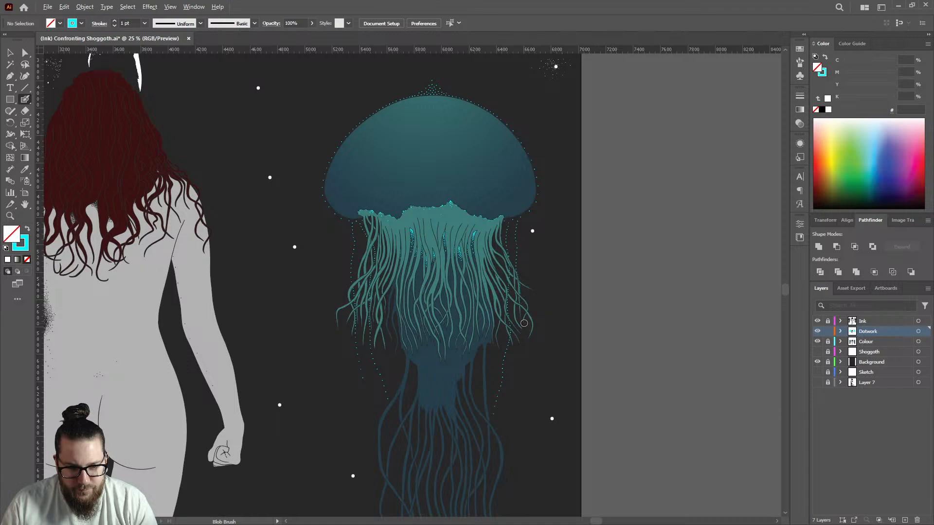
pyautogui.scroll(8, 526, 315)
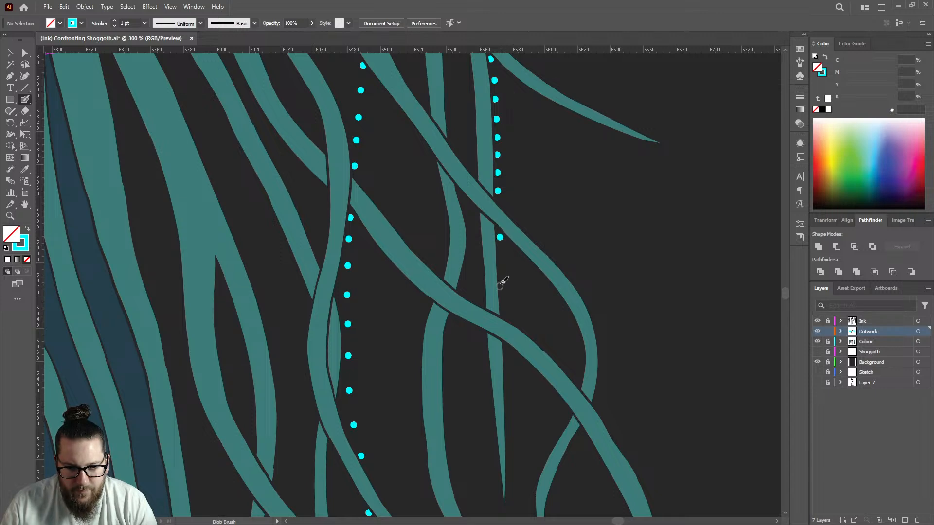
# Step: Continue the outer line beside the vertical tentacle with three cyan dots down to the crossing tentacle, plus one dot below it
pyautogui.scroll(-4, 501, 280)
pyautogui.scroll(-2, 514, 275)
pyautogui.scroll(6, 506, 263)
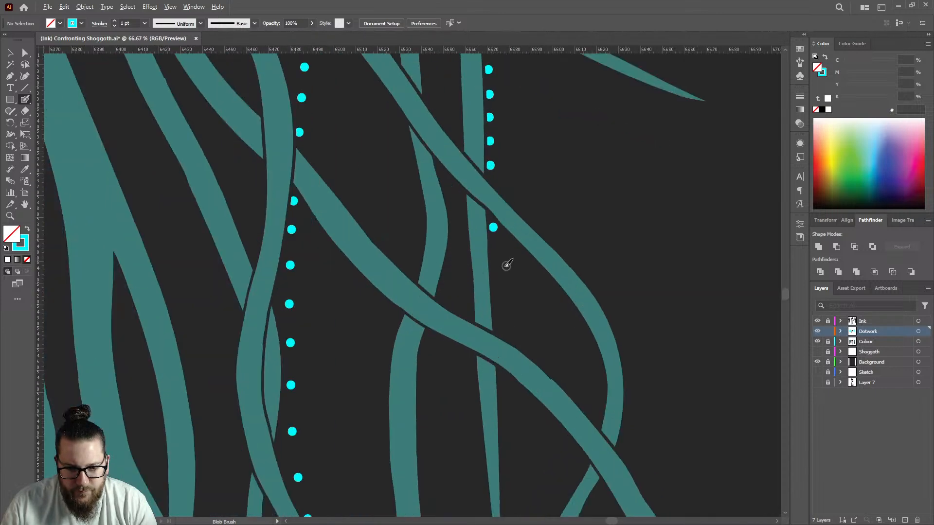
pyautogui.click(497, 270)
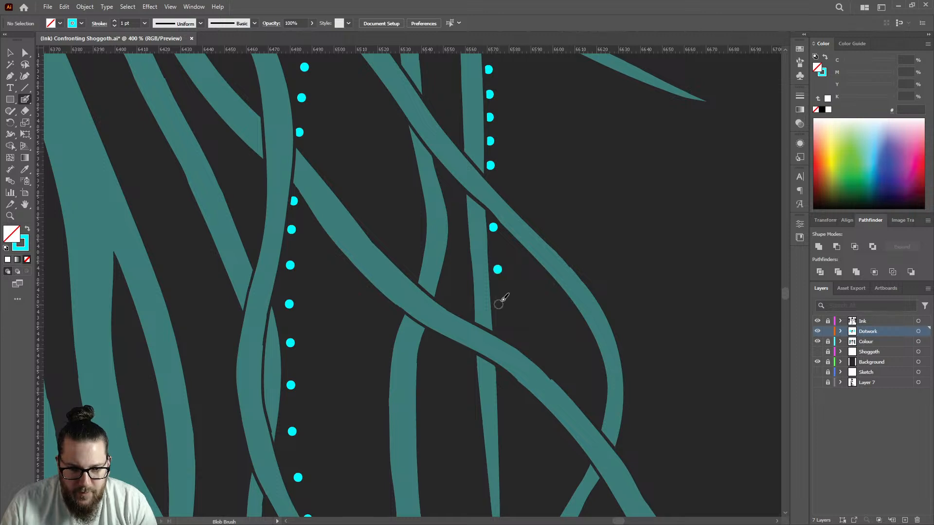
pyautogui.click(503, 302)
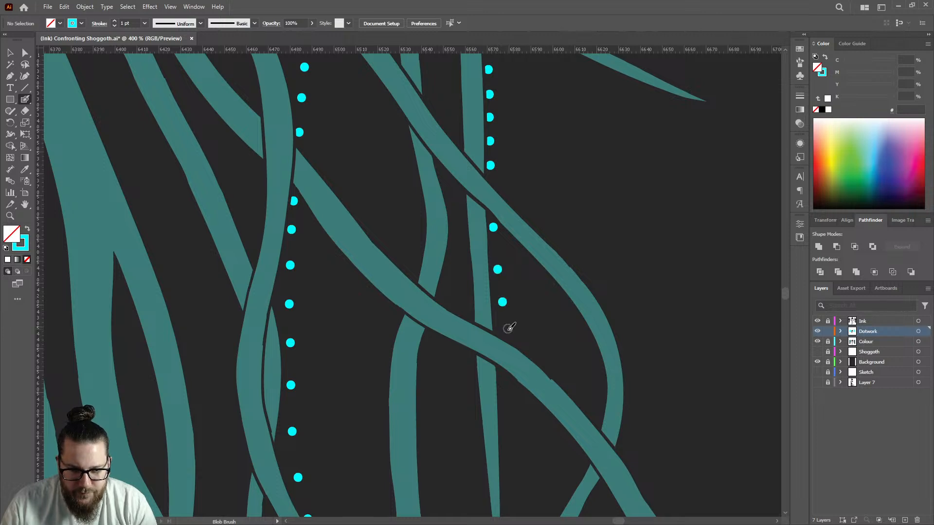
pyautogui.click(509, 335)
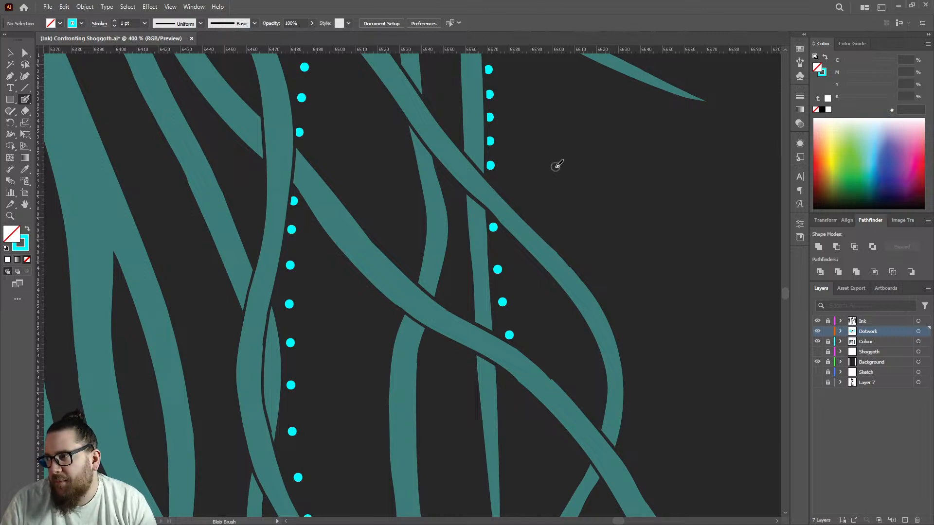
pyautogui.click(512, 387)
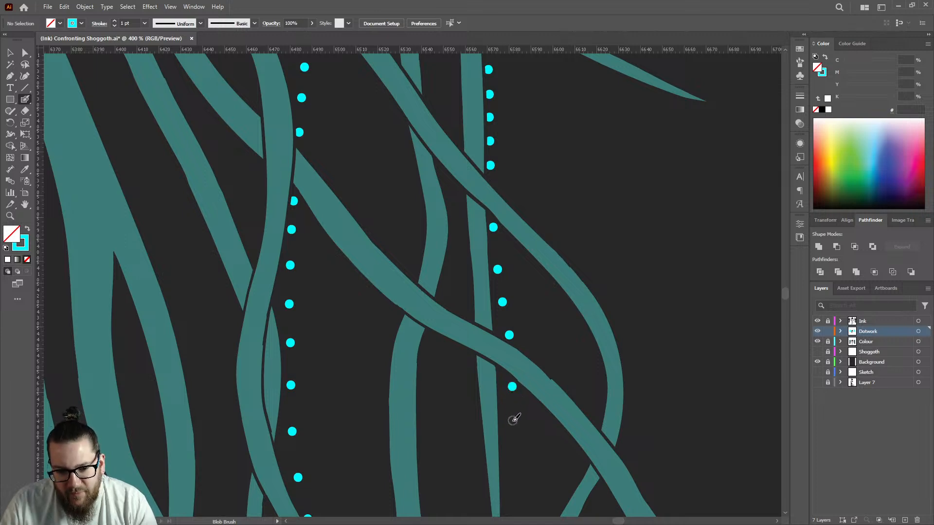
# Step: Extend the outer line with more evenly spaced cyan dots down to just below the vertical tentacle's pointed tip
pyautogui.scroll(-4, 535, 311)
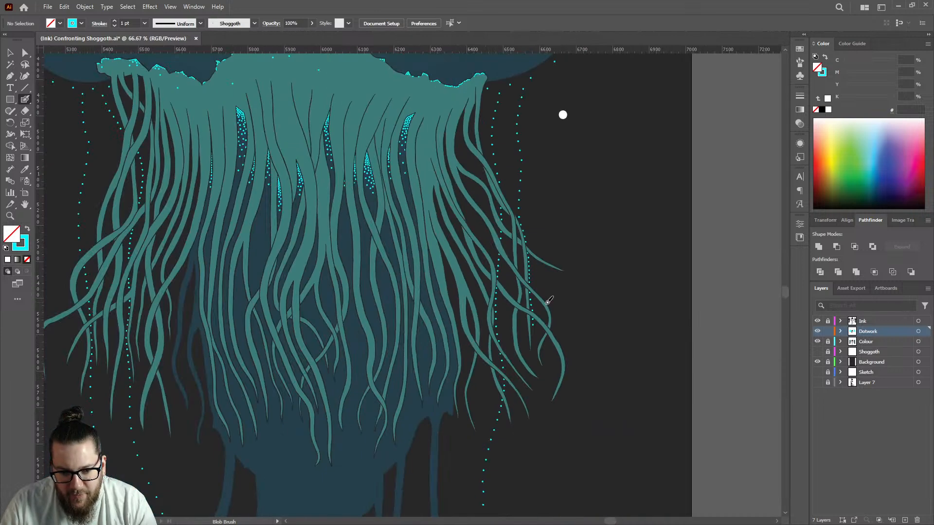
pyautogui.scroll(1, 530, 341)
pyautogui.scroll(1, 530, 341)
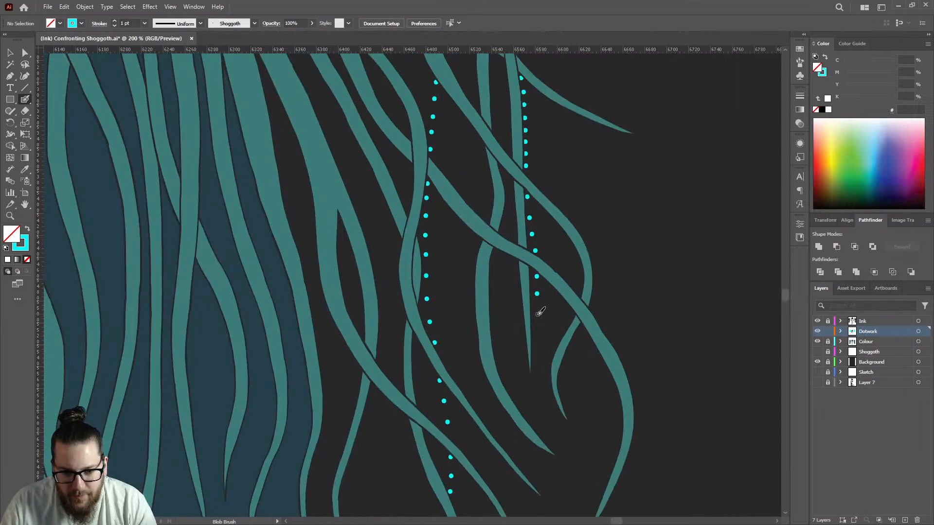
pyautogui.click(537, 314)
pyautogui.click(535, 335)
pyautogui.click(535, 358)
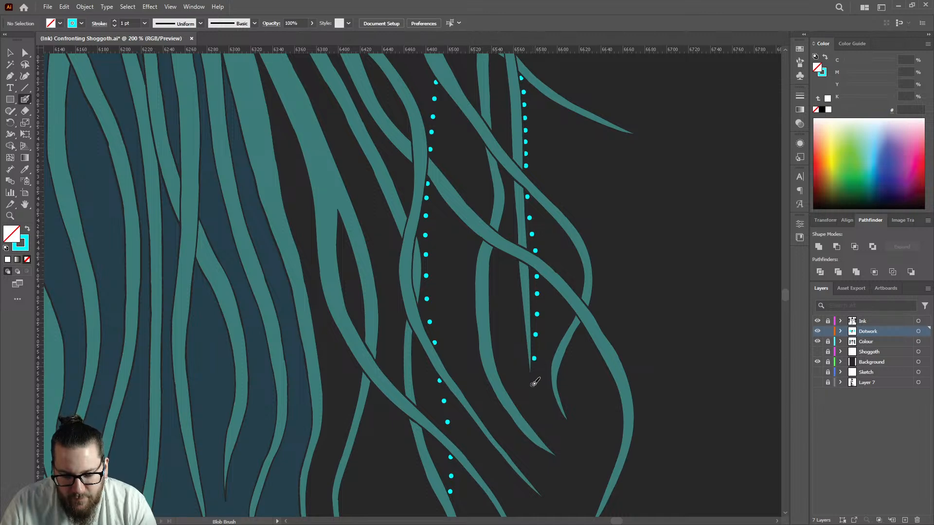
pyautogui.scroll(-3, 560, 286)
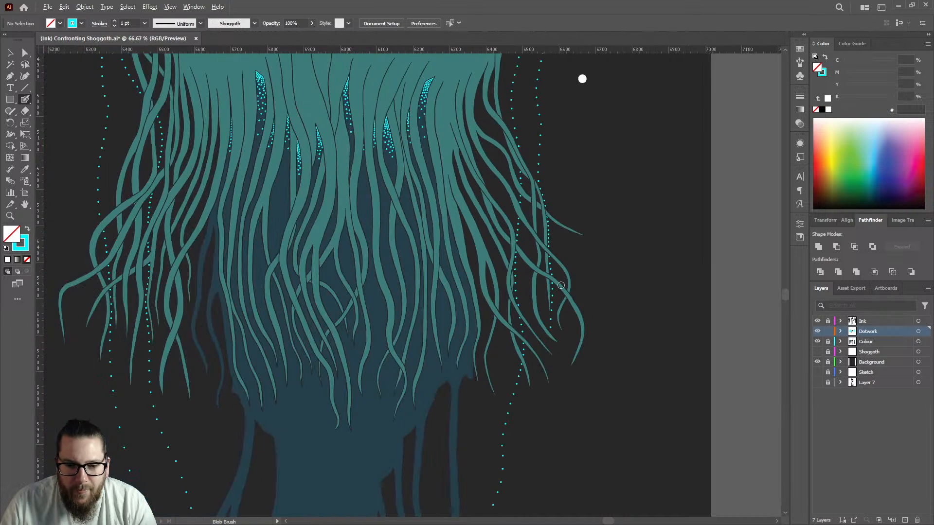
pyautogui.scroll(-1, 561, 285)
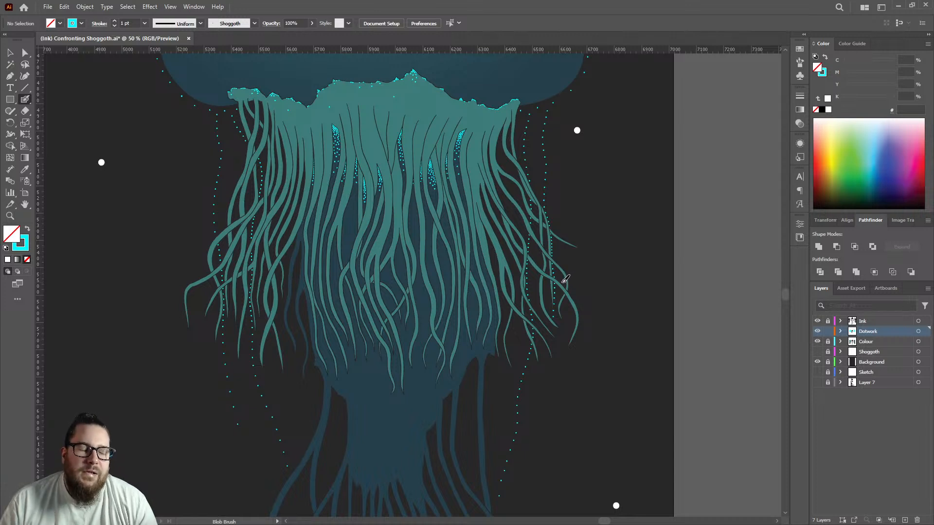
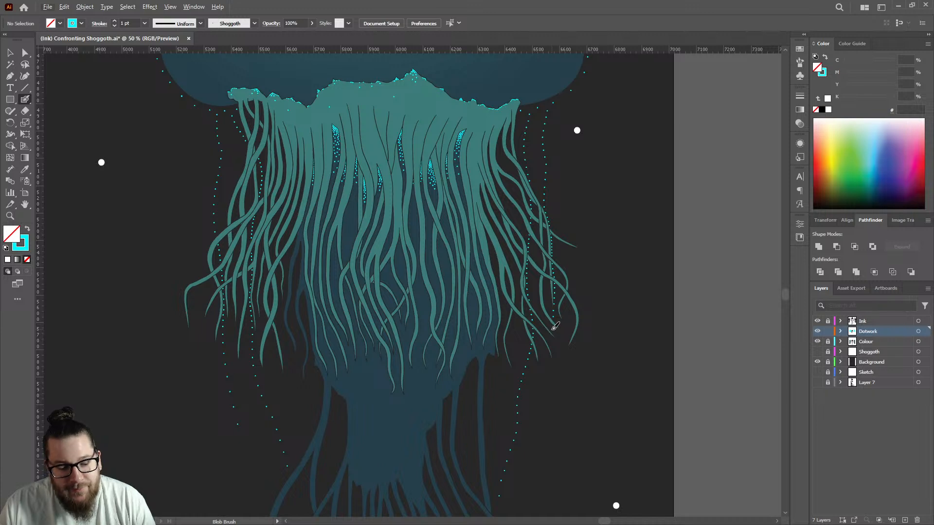
# Step: Carry the outer line down past the tips of the two slanting tentacles with four cyan dots, leaving gaps where they cross
pyautogui.scroll(4, 555, 327)
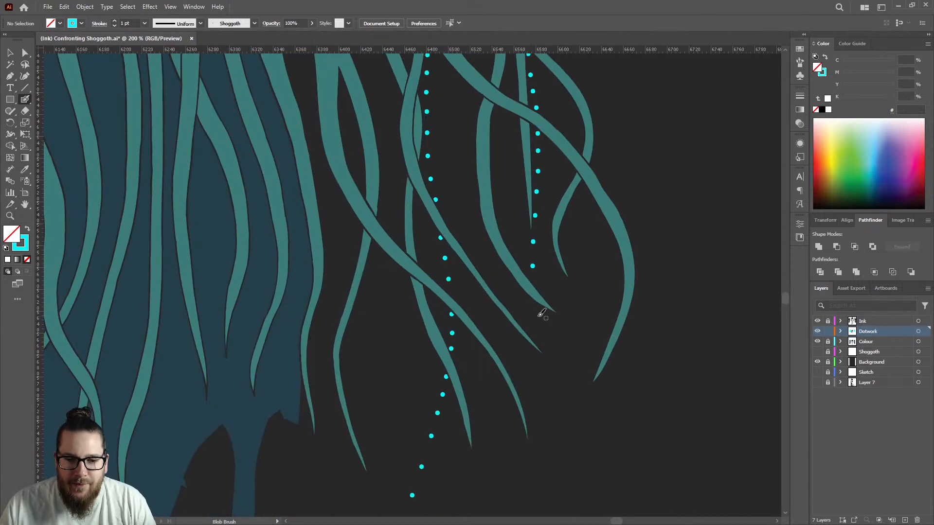
pyautogui.scroll(2, 532, 300)
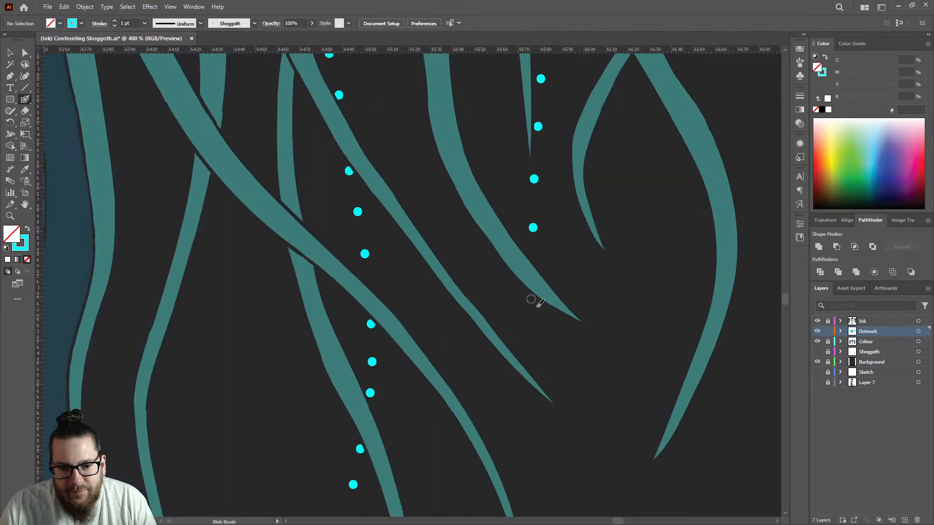
pyautogui.scroll(-3, 533, 306)
pyautogui.scroll(2, 537, 310)
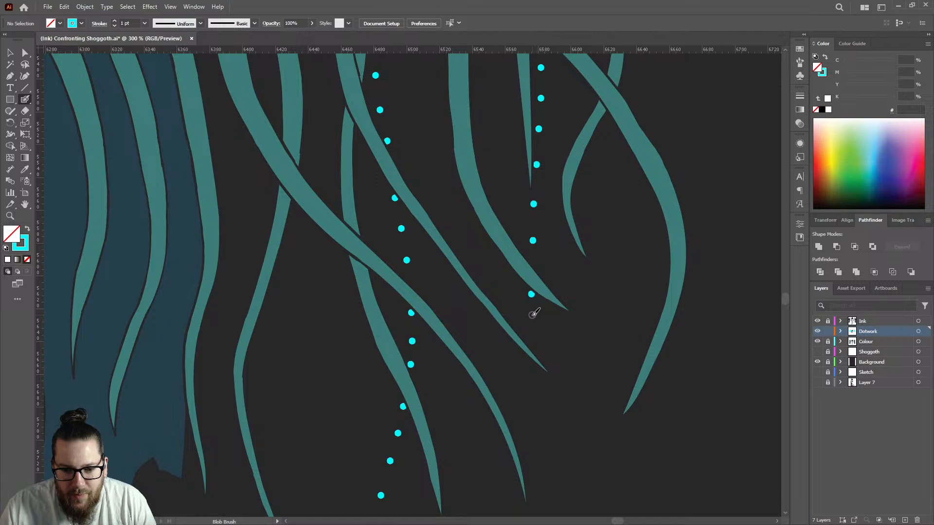
pyautogui.click(530, 321)
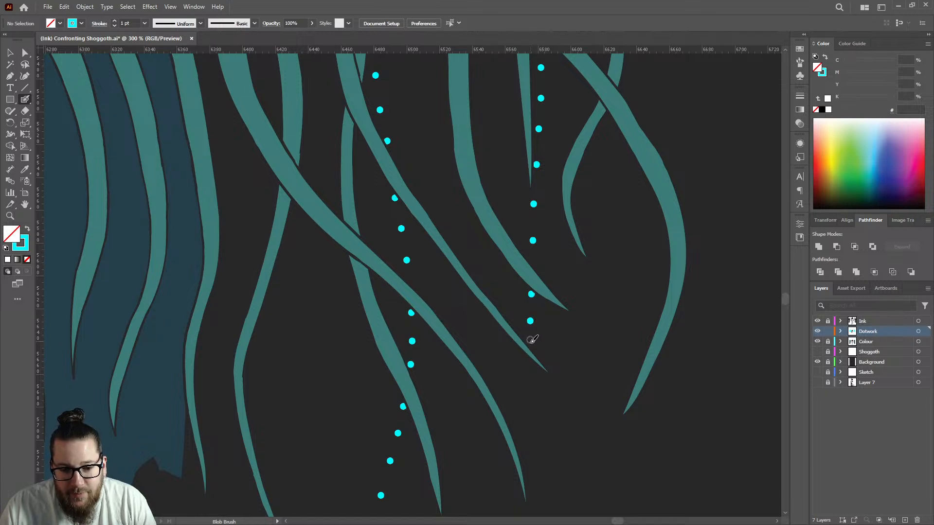
pyautogui.click(531, 344)
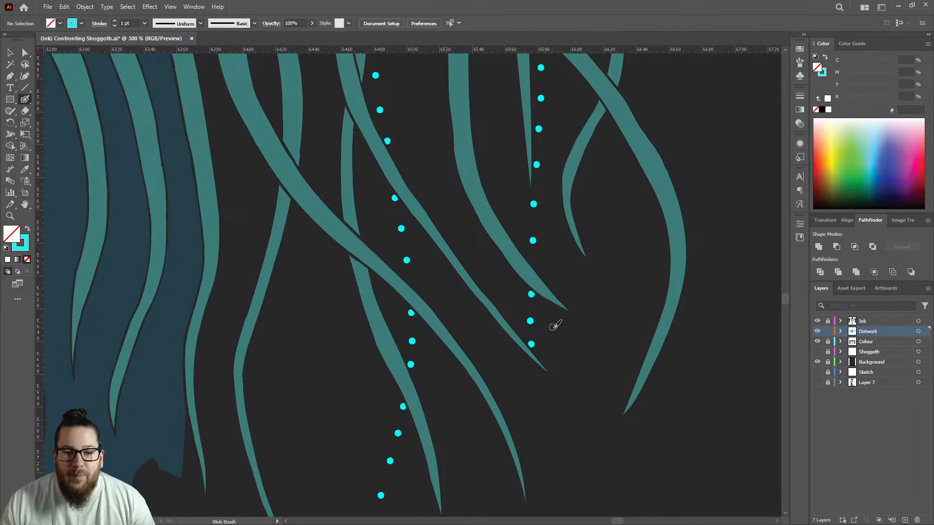
pyautogui.click(532, 377)
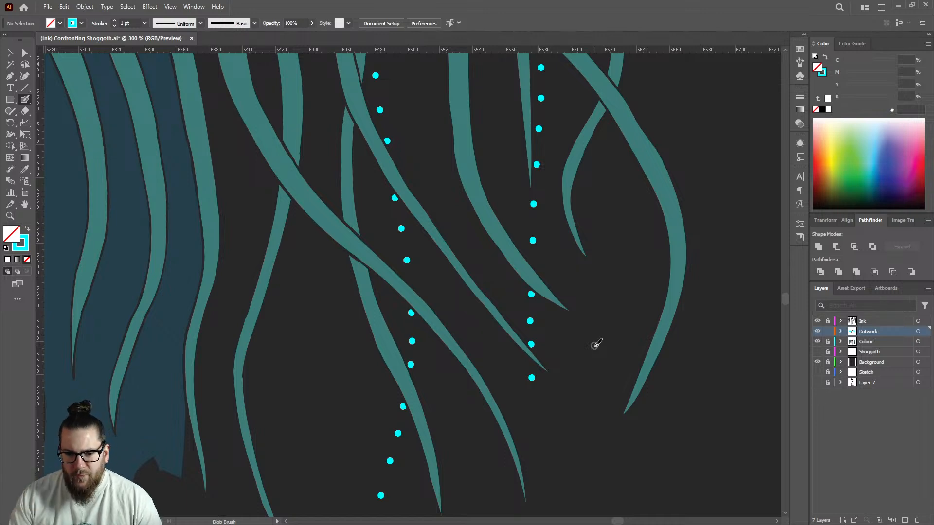
# Step: Add three cyan dots to the outer line, curving slightly inward to the tip of the lowest slanting tentacle
pyautogui.scroll(-5, 549, 292)
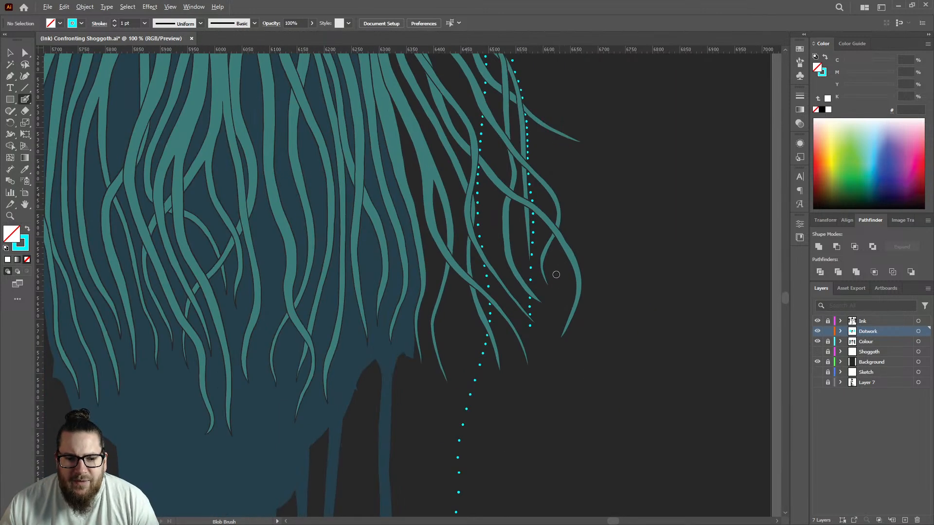
pyautogui.scroll(3, 544, 313)
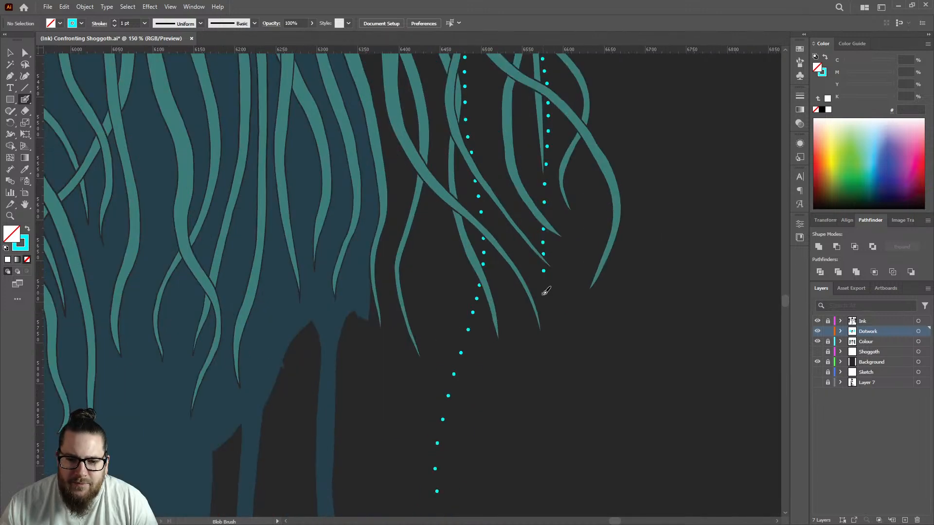
pyautogui.click(543, 291)
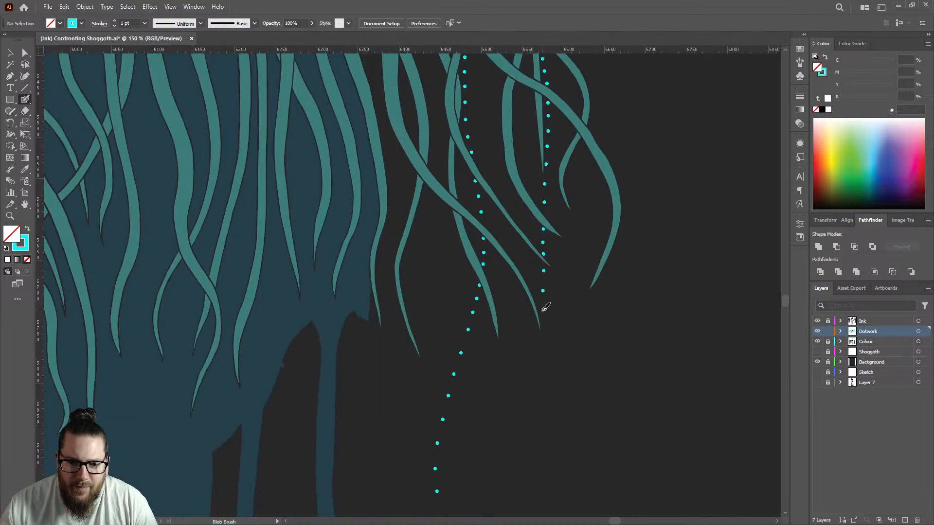
pyautogui.click(541, 309)
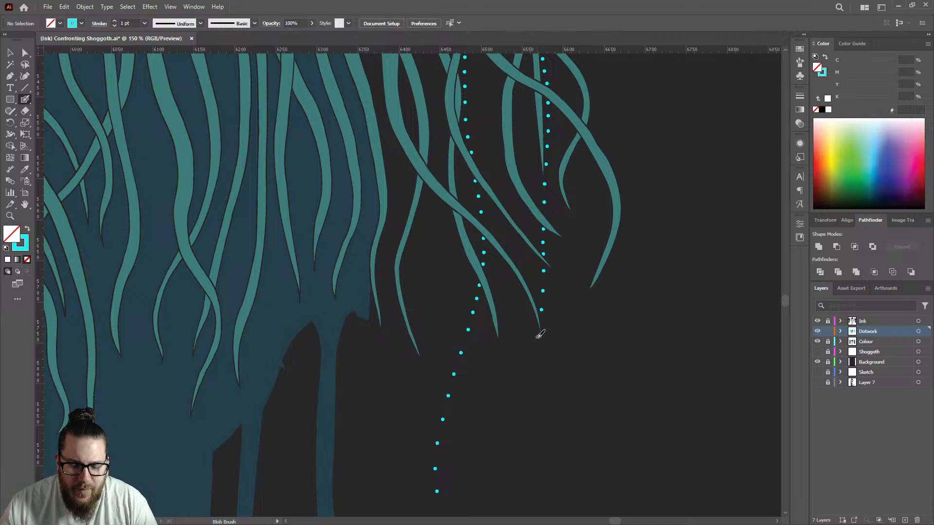
pyautogui.scroll(3, 541, 334)
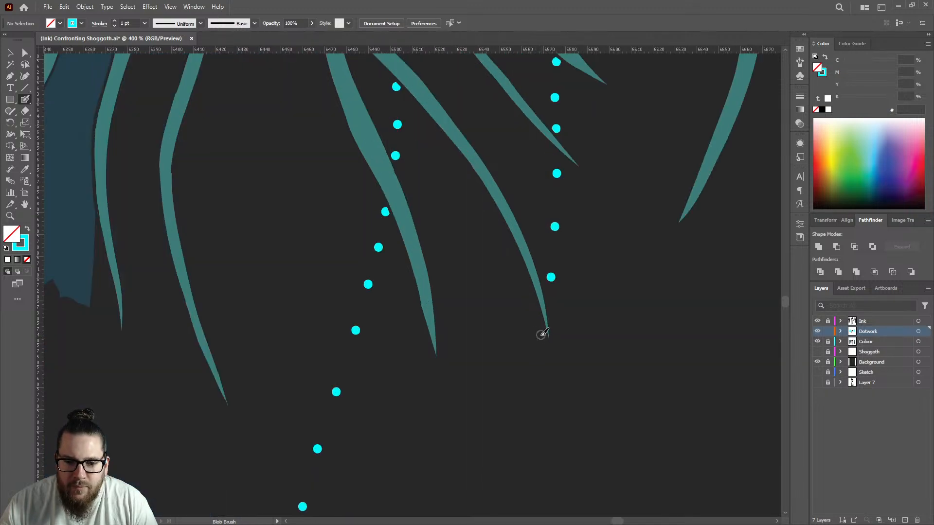
pyautogui.scroll(-3, 557, 284)
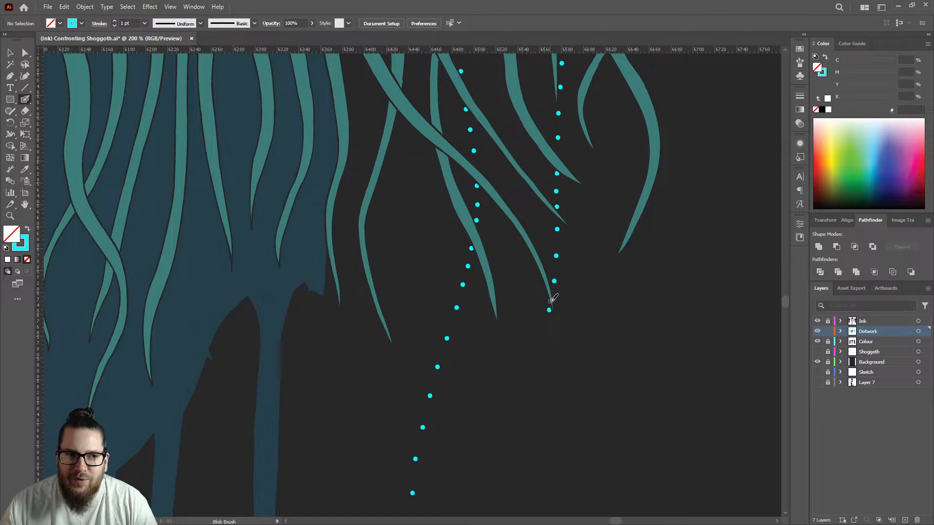
# Step: Trail the outer line into the open space below the tentacles with four widely spaced cyan dots curving inward
pyautogui.click(543, 342)
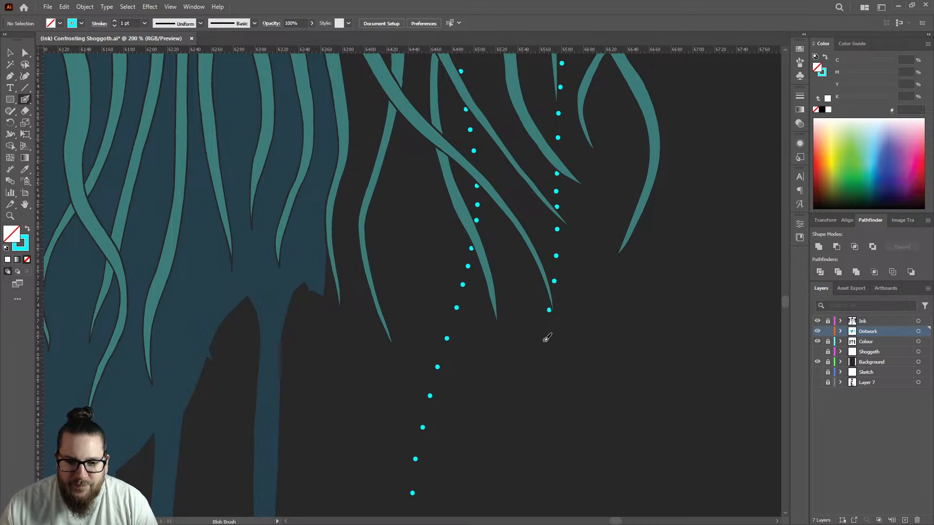
pyautogui.click(536, 374)
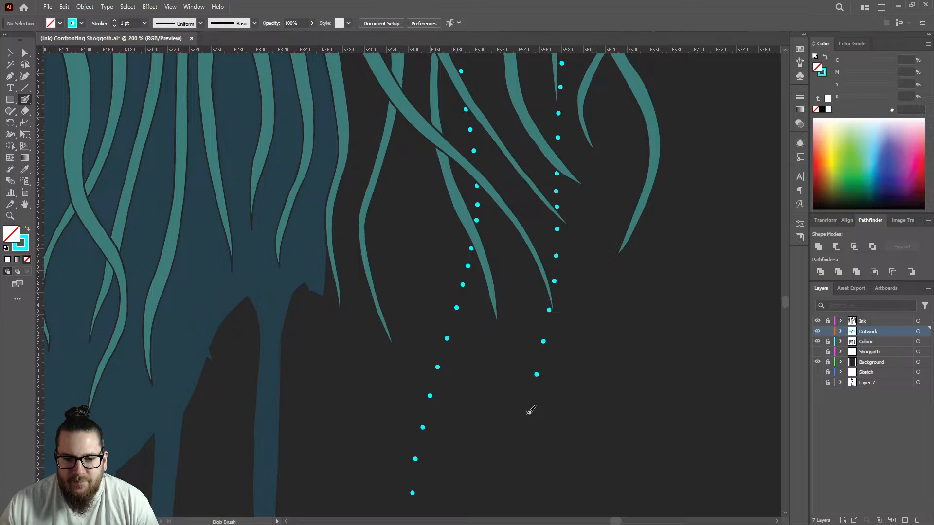
pyautogui.scroll(-3, 579, 350)
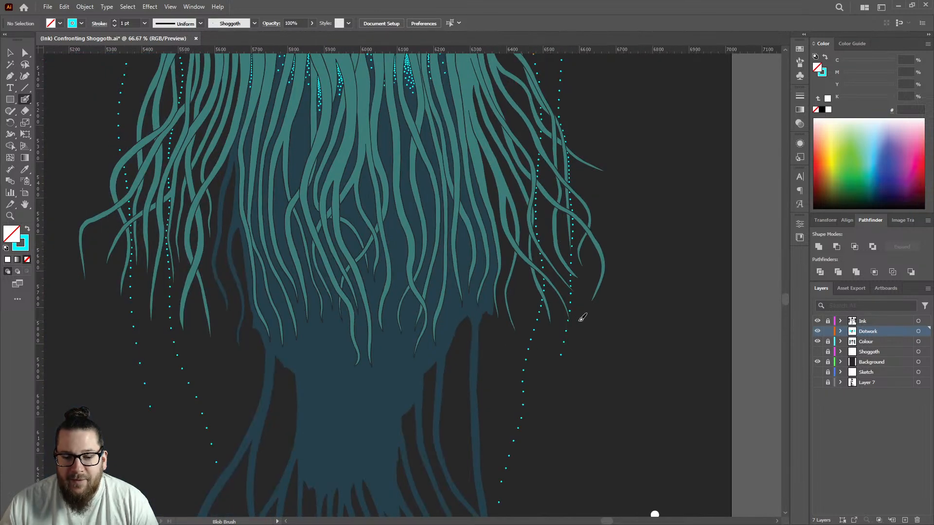
pyautogui.click(557, 372)
pyautogui.click(555, 393)
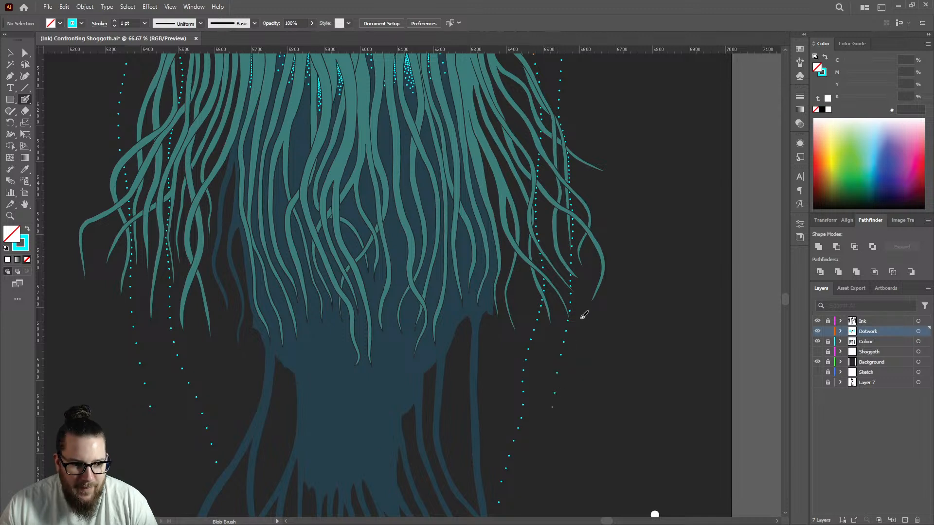
pyautogui.scroll(-2, 594, 303)
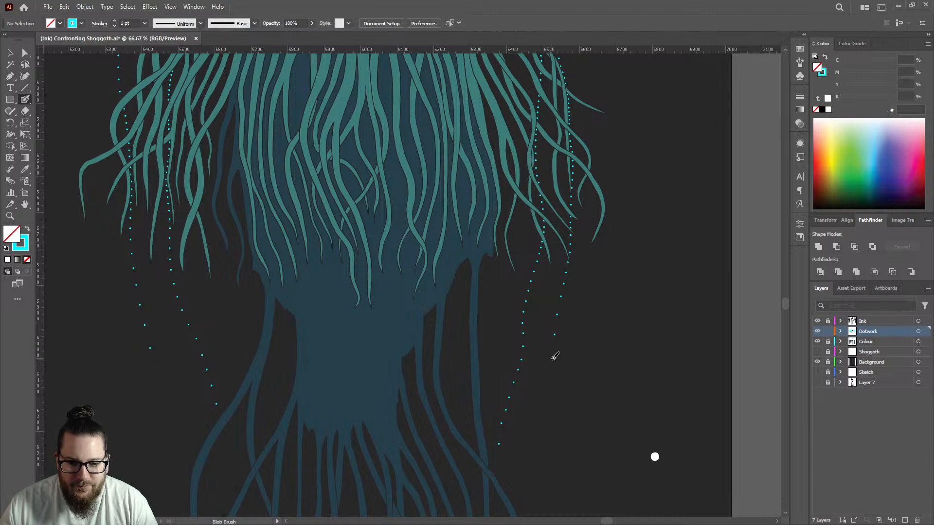
# Step: Check the finished dot lines against both jellyfish and save the document
pyautogui.scroll(-4, 611, 309)
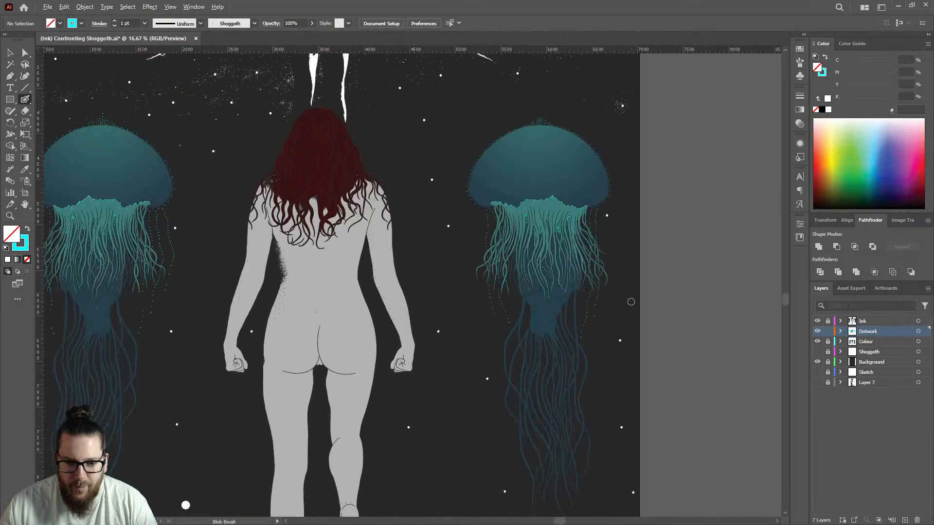
pyautogui.scroll(2, 620, 305)
pyautogui.scroll(3, 605, 281)
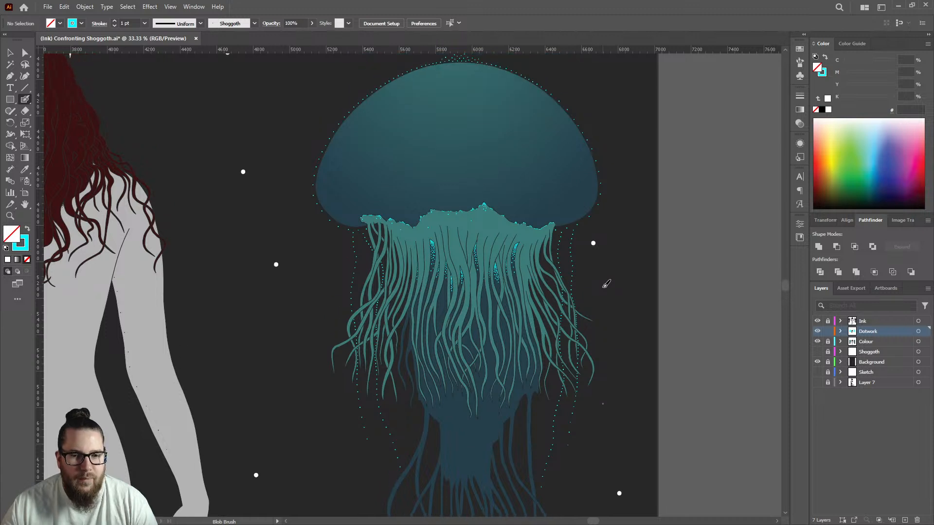
pyautogui.press('v')
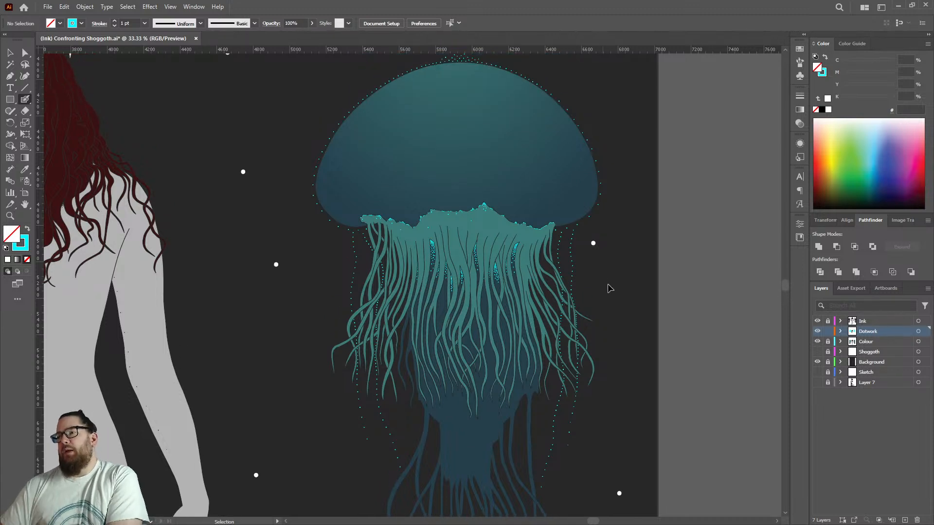
pyautogui.hotkey('ctrl', 's')
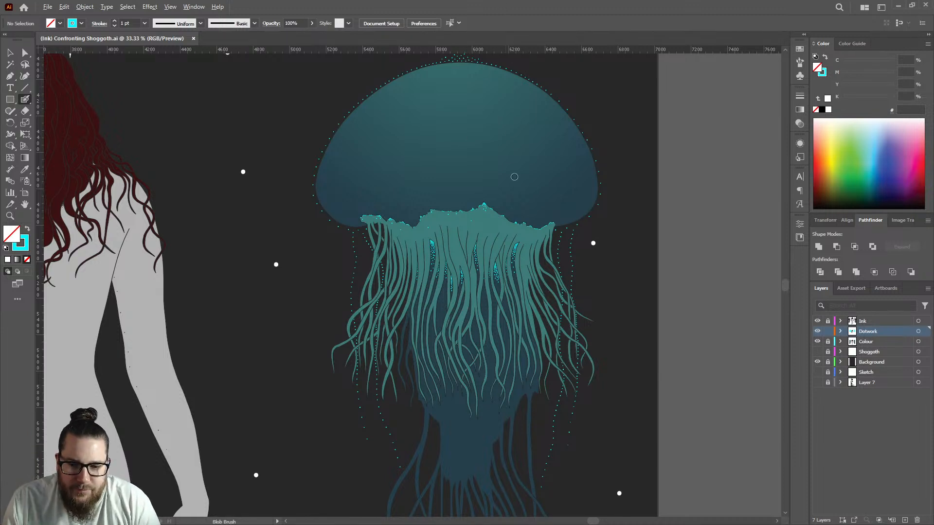
# Step: Start a third cyan dot line outside the other two, with five dots running down from the right-hand jellyfish's outer bell edge
pyautogui.scroll(-3, 599, 191)
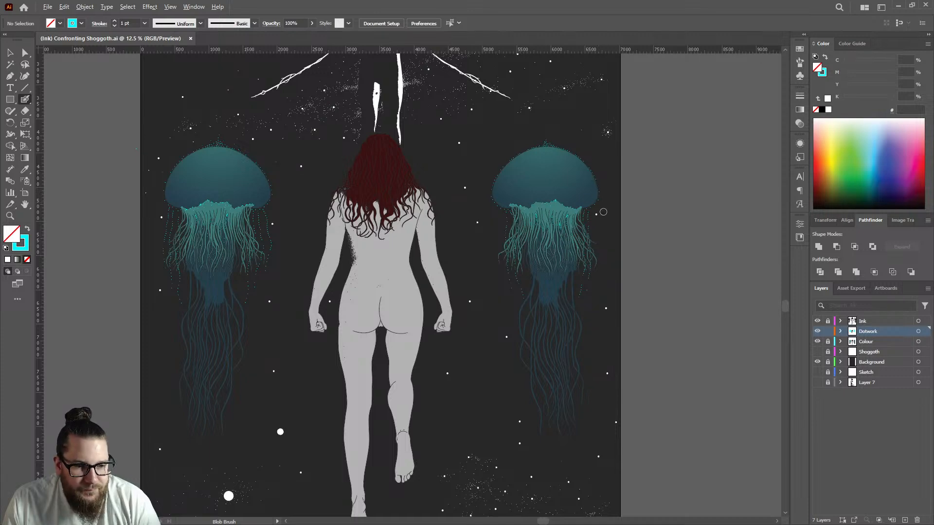
pyautogui.scroll(7, 602, 253)
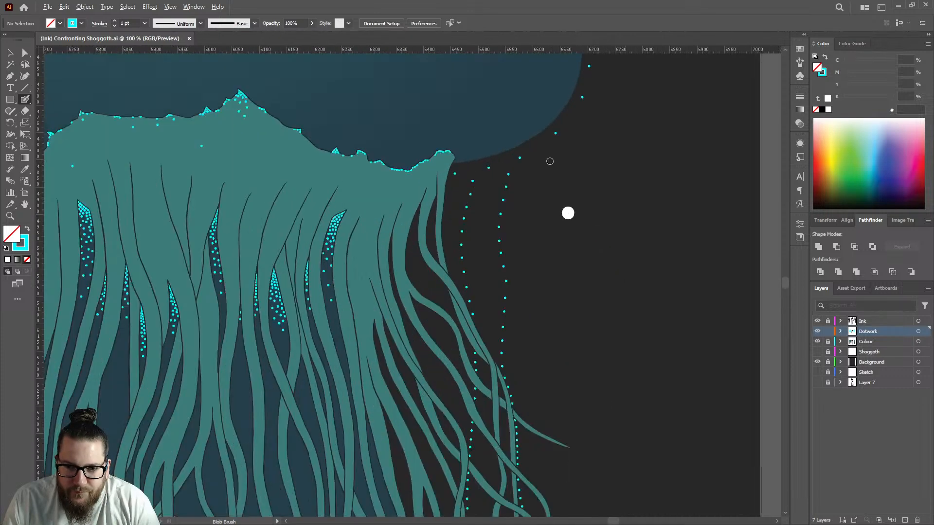
pyautogui.click(544, 151)
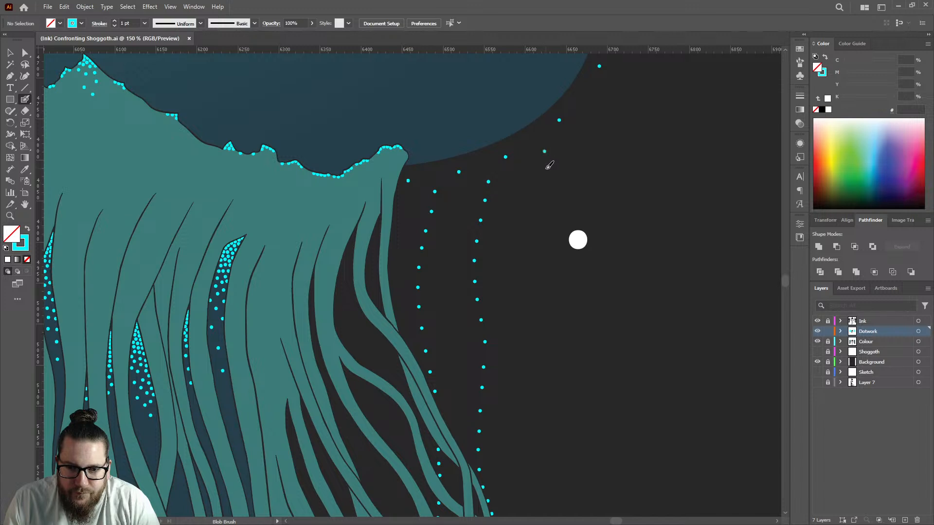
pyautogui.click(547, 170)
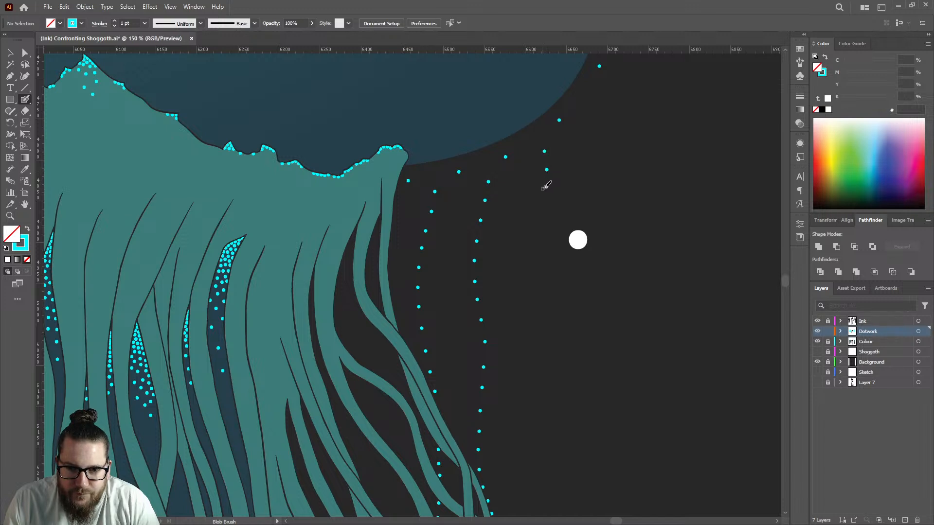
pyautogui.click(543, 189)
pyautogui.click(541, 208)
pyautogui.click(540, 227)
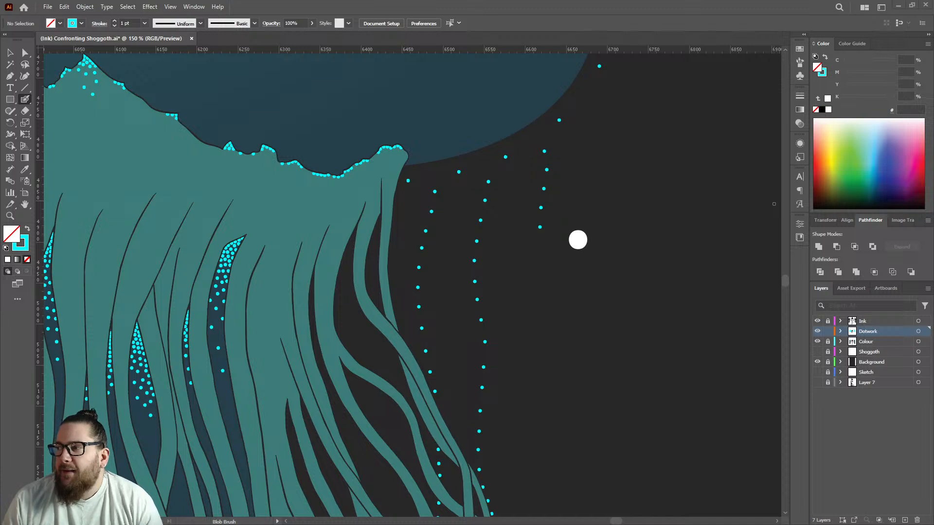
# Step: Continue the third line past the white star with six evenly spaced cyan dots drifting slightly inward
pyautogui.click(539, 250)
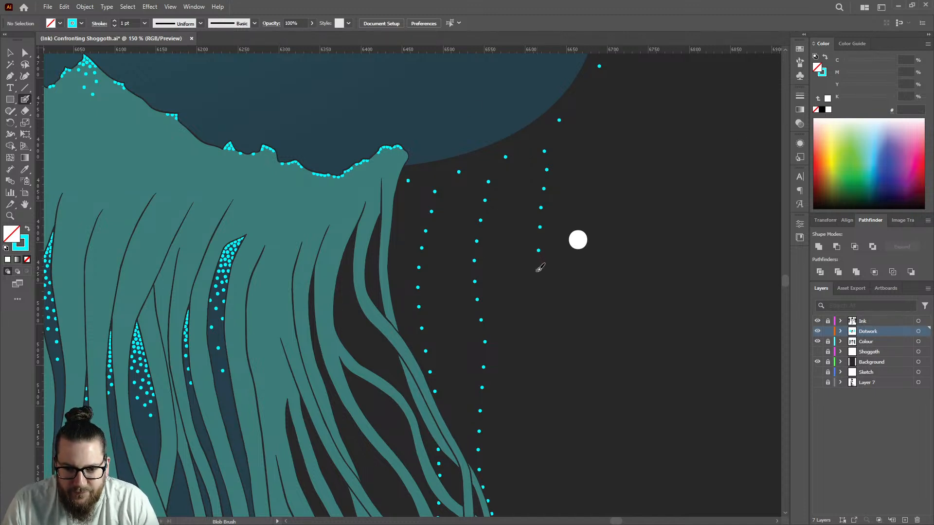
pyautogui.click(537, 270)
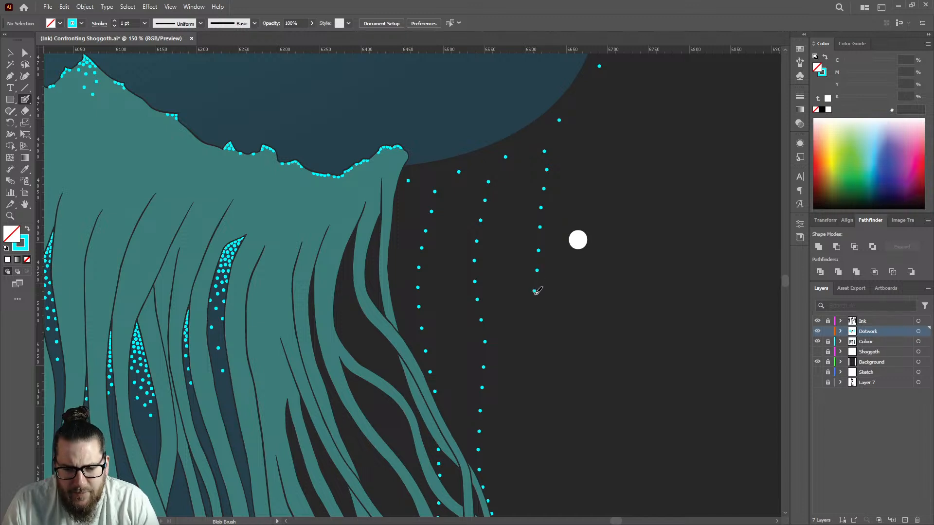
pyautogui.click(534, 290)
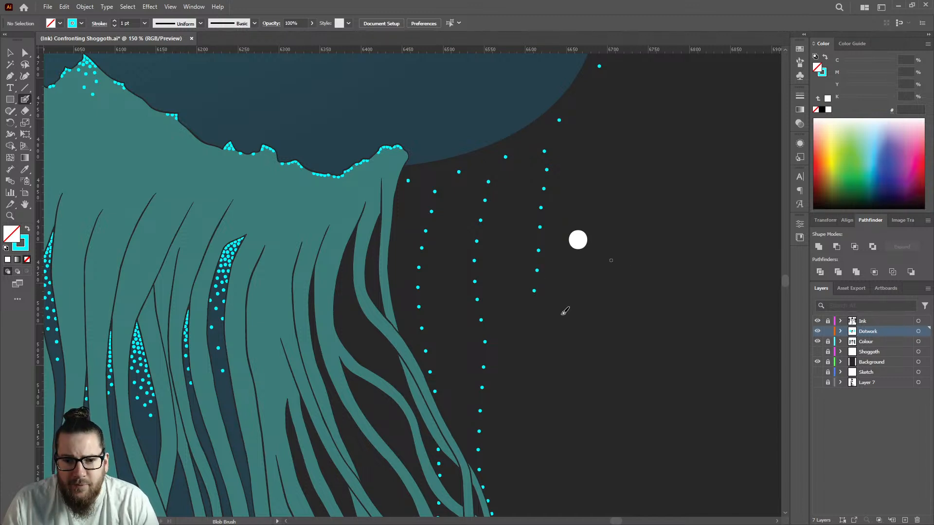
pyautogui.click(530, 313)
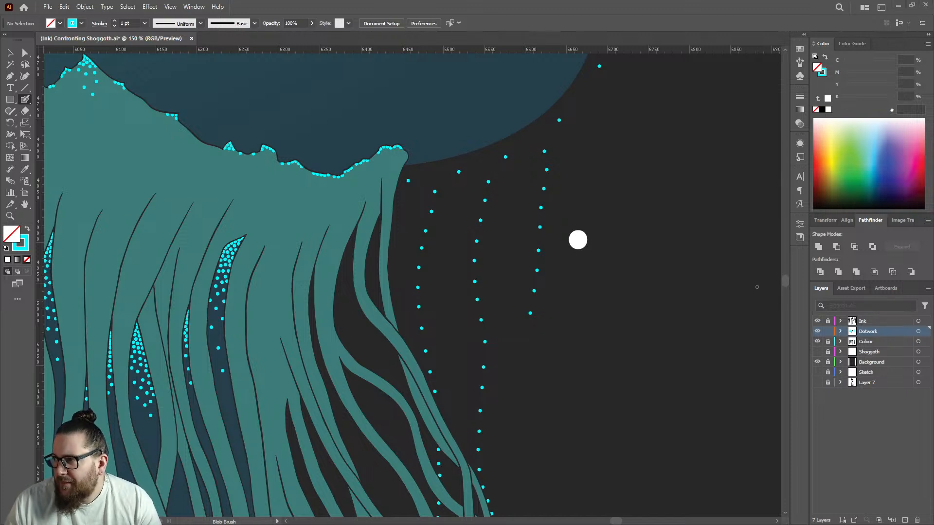
pyautogui.click(526, 337)
pyautogui.click(522, 363)
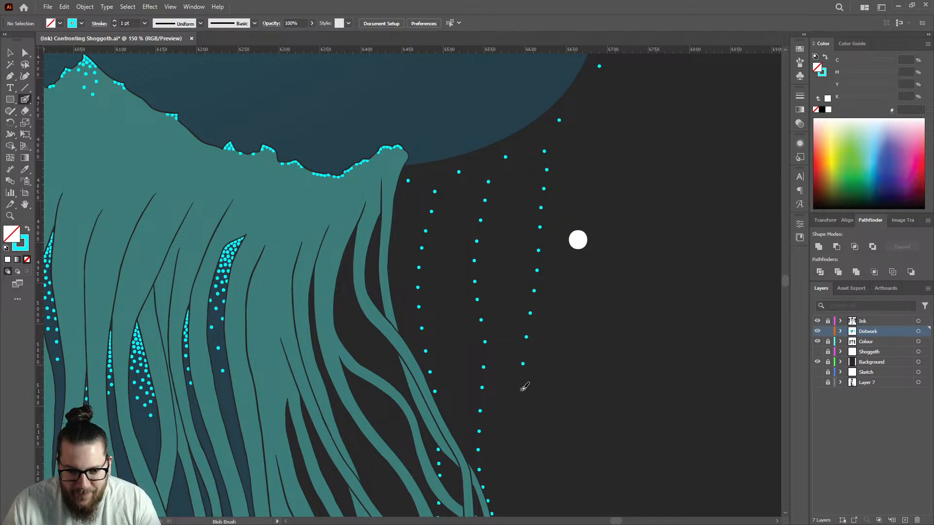
# Step: Extend the third line with four cyan dots that bend back outward just above the uppermost slanting tentacle
pyautogui.scroll(-4, 558, 252)
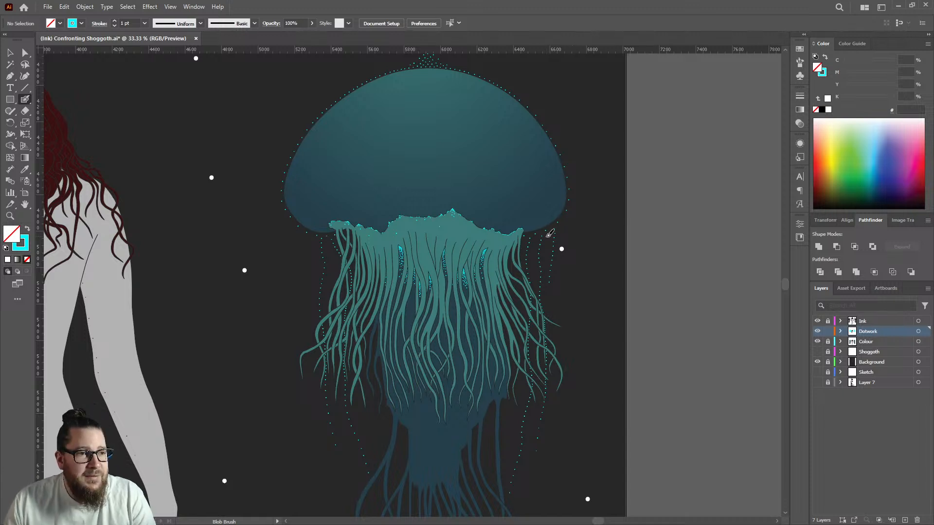
pyautogui.scroll(3, 549, 296)
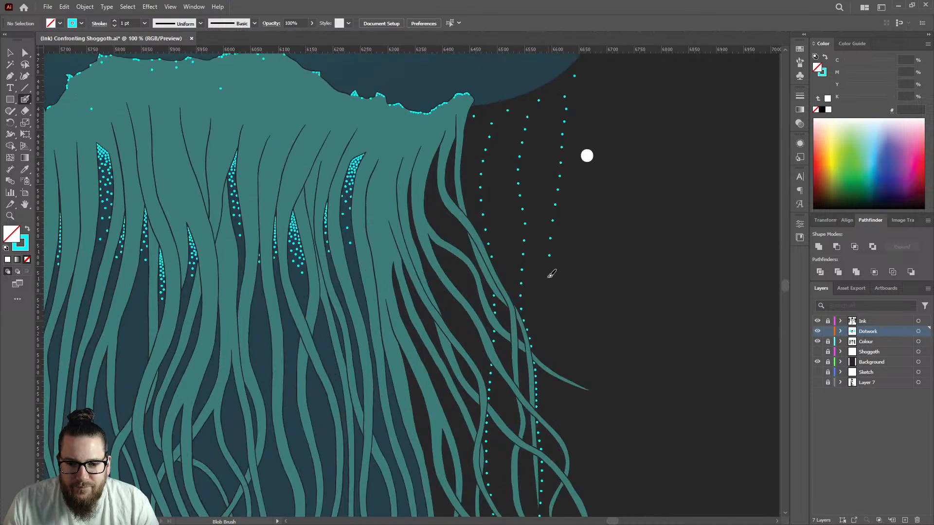
pyautogui.click(548, 275)
pyautogui.click(547, 292)
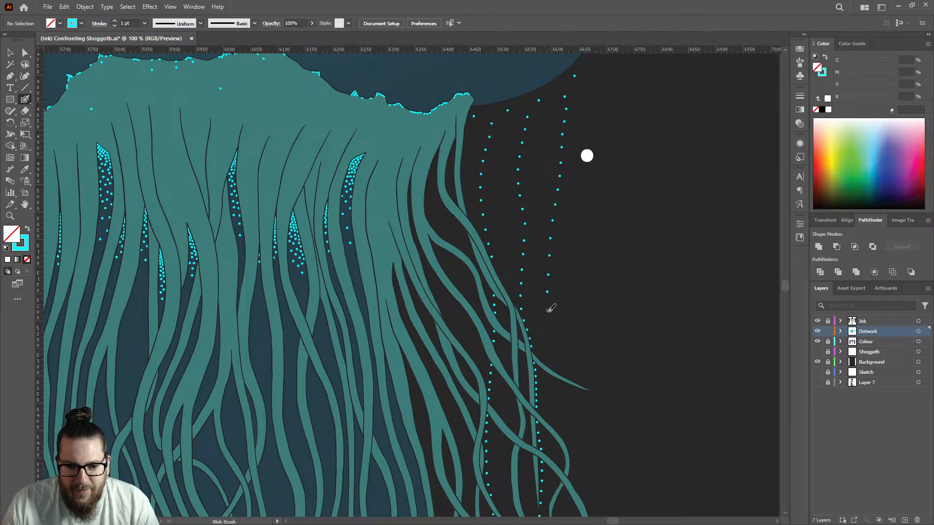
pyautogui.click(548, 309)
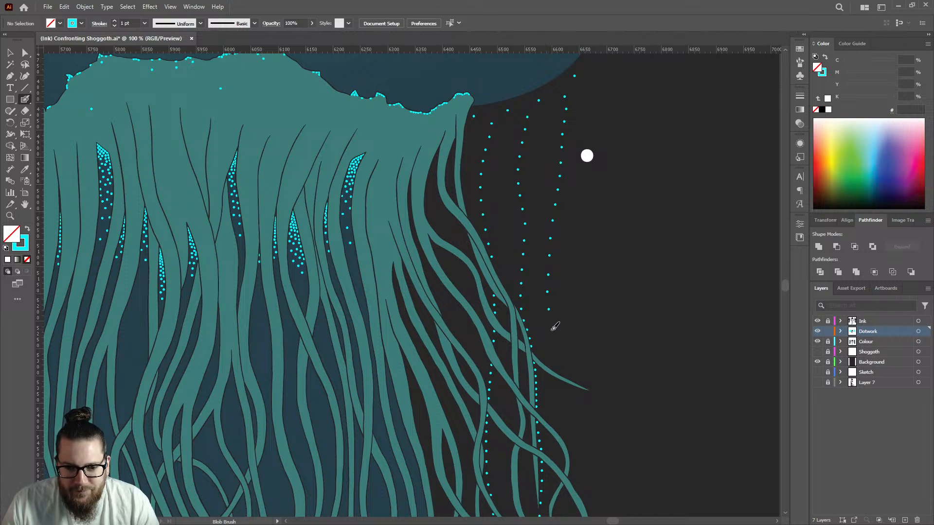
pyautogui.click(551, 326)
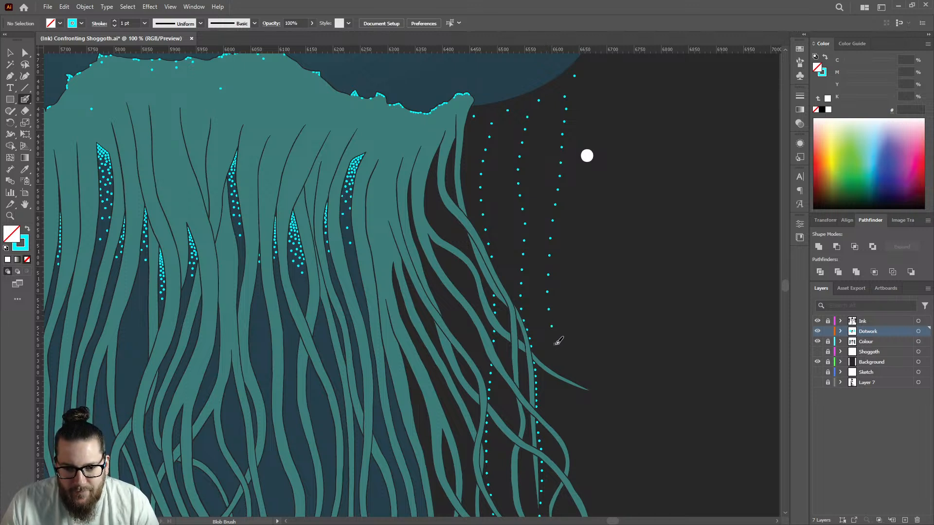
# Step: Carry the third line across the uppermost slanting tentacle with three cyan dots heading outward
pyautogui.scroll(-4, 575, 284)
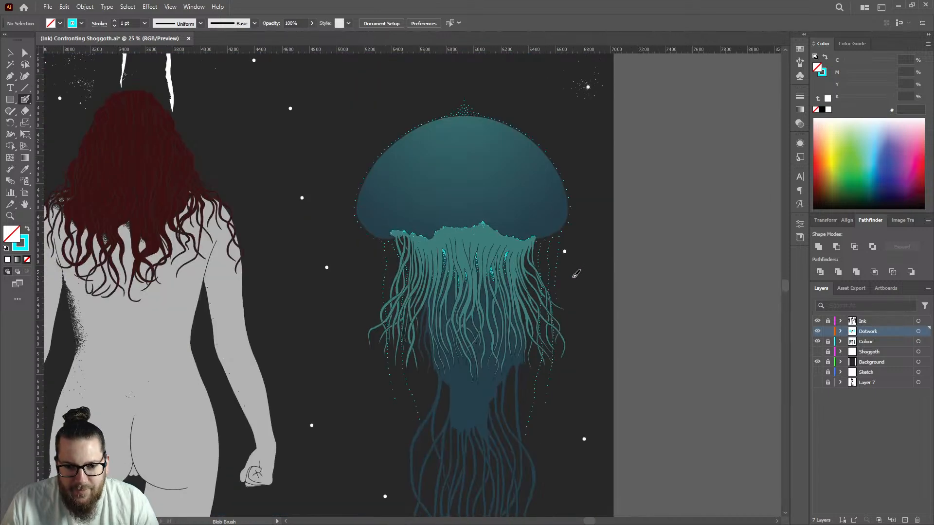
pyautogui.scroll(1, 557, 293)
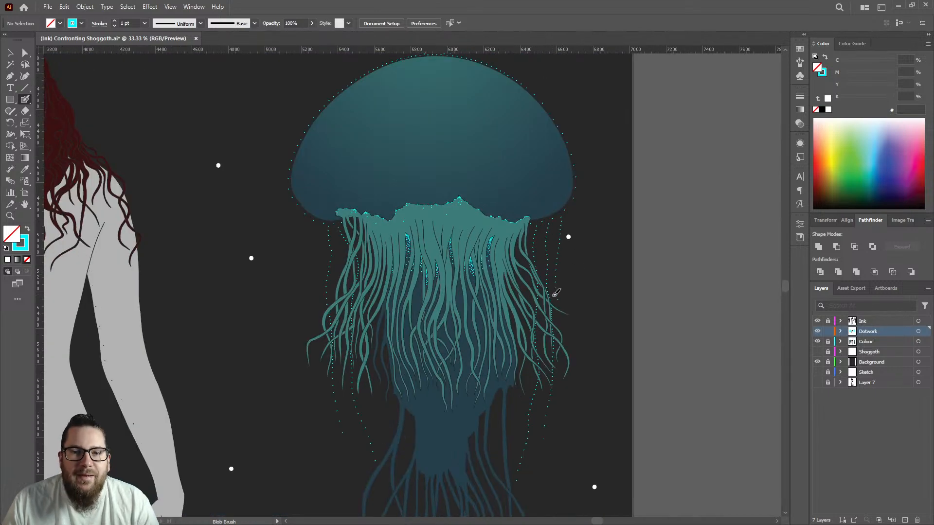
pyautogui.scroll(4, 557, 293)
pyautogui.click(547, 311)
pyautogui.click(550, 331)
pyautogui.click(554, 354)
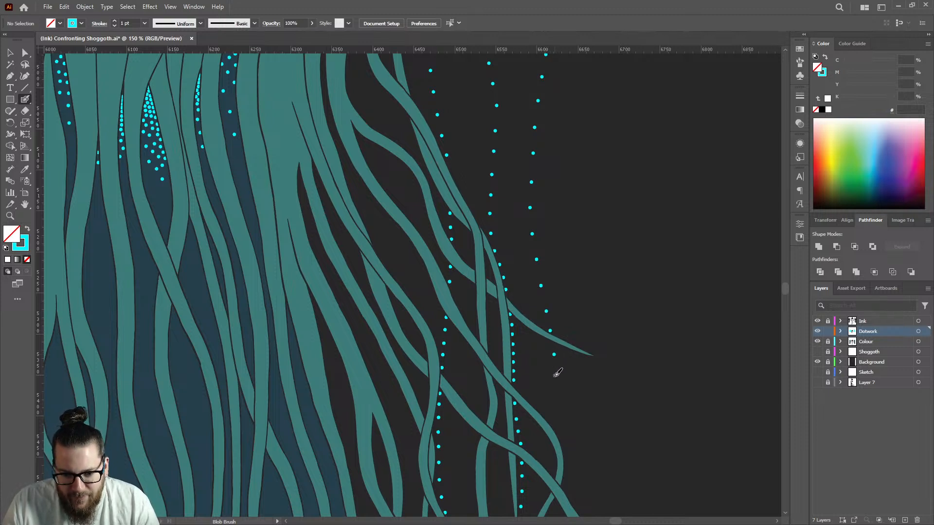
# Step: Bring the third line straight down to the curling tentacles with four cyan dots, placing the last two inside their outer curve
pyautogui.scroll(-3, 558, 282)
pyautogui.scroll(-1, 557, 278)
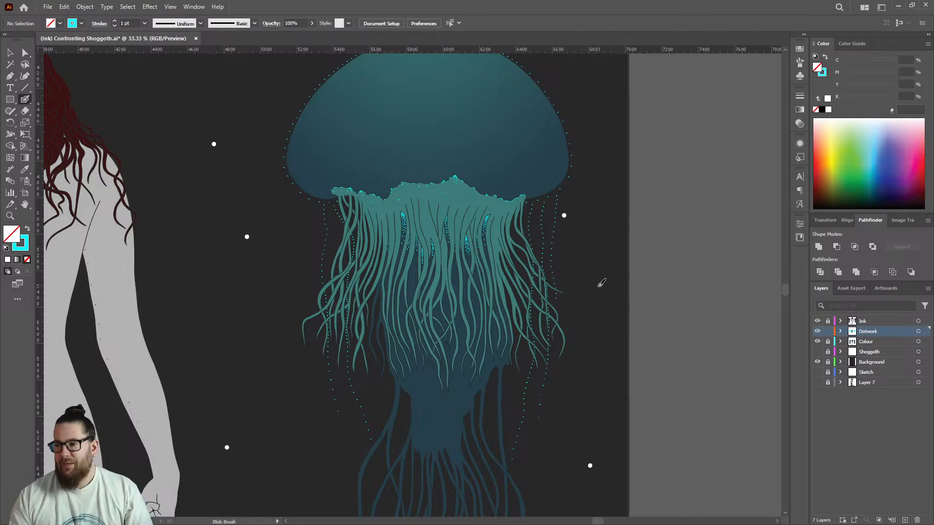
pyautogui.scroll(3, 574, 310)
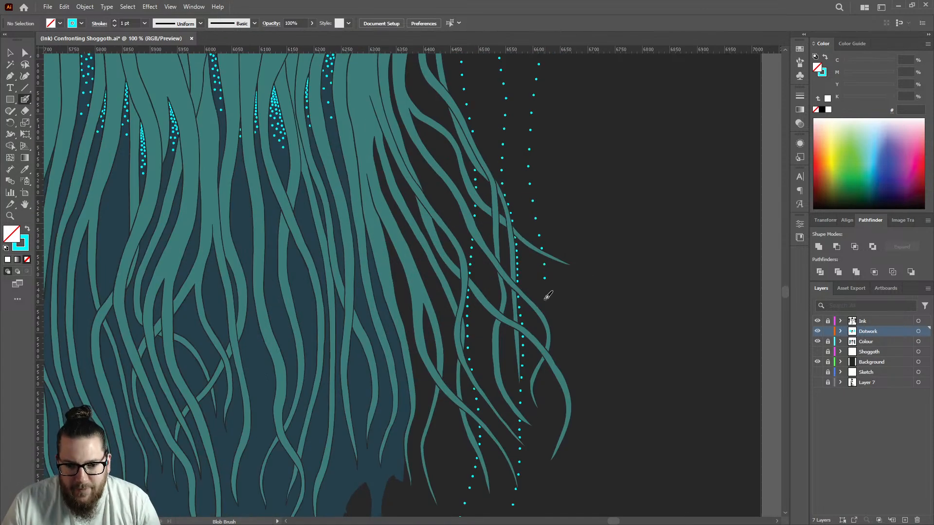
pyautogui.scroll(2, 547, 294)
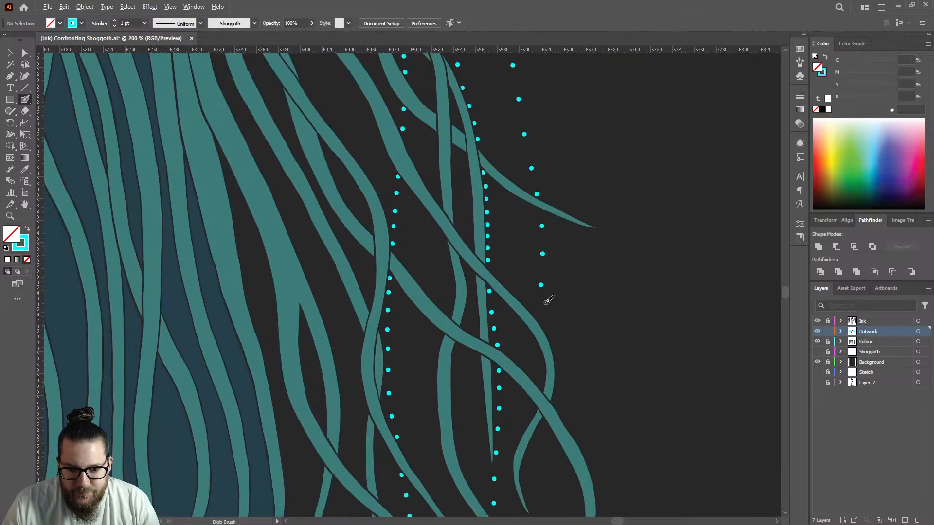
pyautogui.click(540, 315)
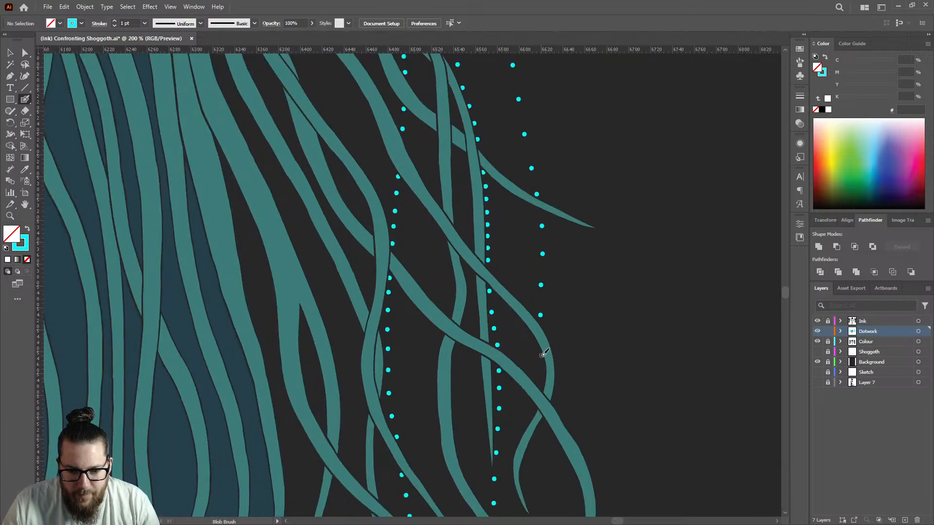
pyautogui.click(541, 356)
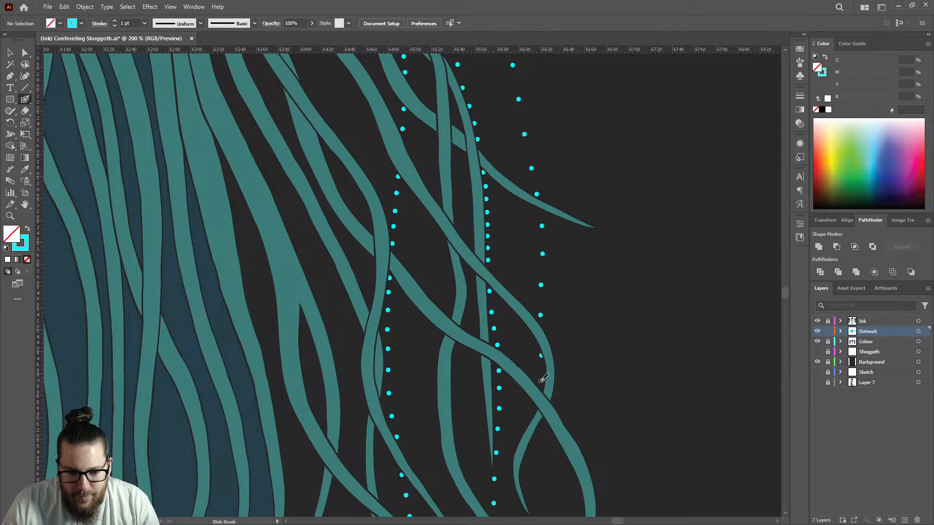
pyautogui.click(542, 386)
# Step: Trail the third line below the tentacle crossing with five increasingly spaced cyan dots, ending beside the outermost tentacle's tip
pyautogui.scroll(1, 544, 399)
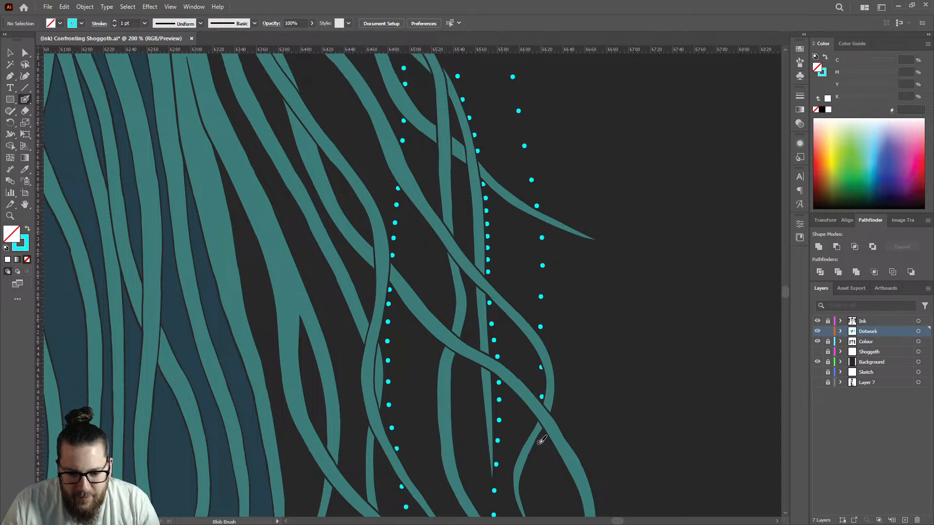
pyautogui.click(540, 443)
pyautogui.scroll(-4, 542, 441)
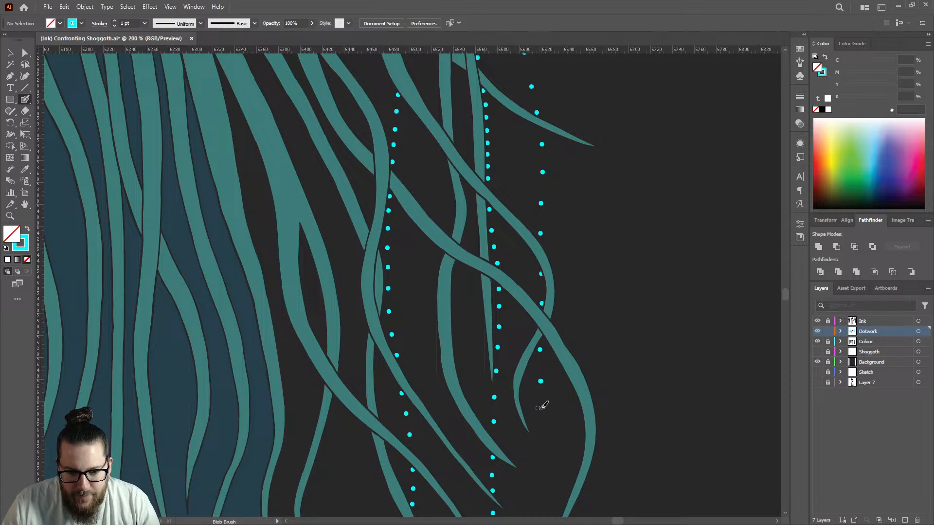
pyautogui.scroll(-4, 552, 388)
pyautogui.scroll(-2, 554, 399)
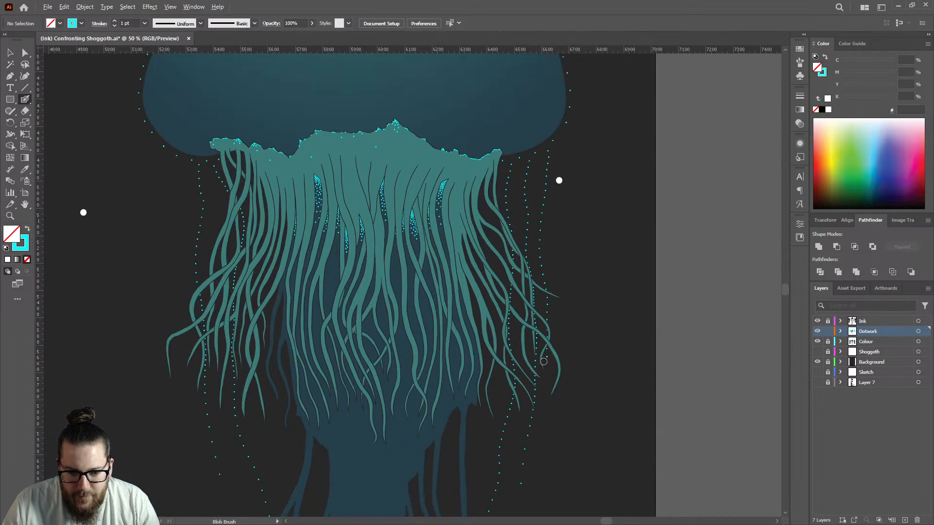
pyautogui.scroll(3, 559, 346)
pyautogui.click(557, 346)
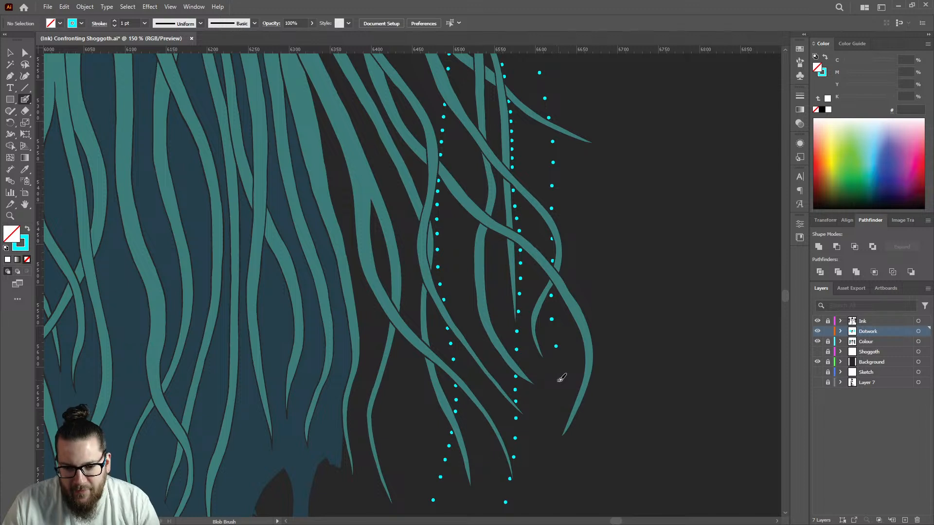
pyautogui.click(559, 378)
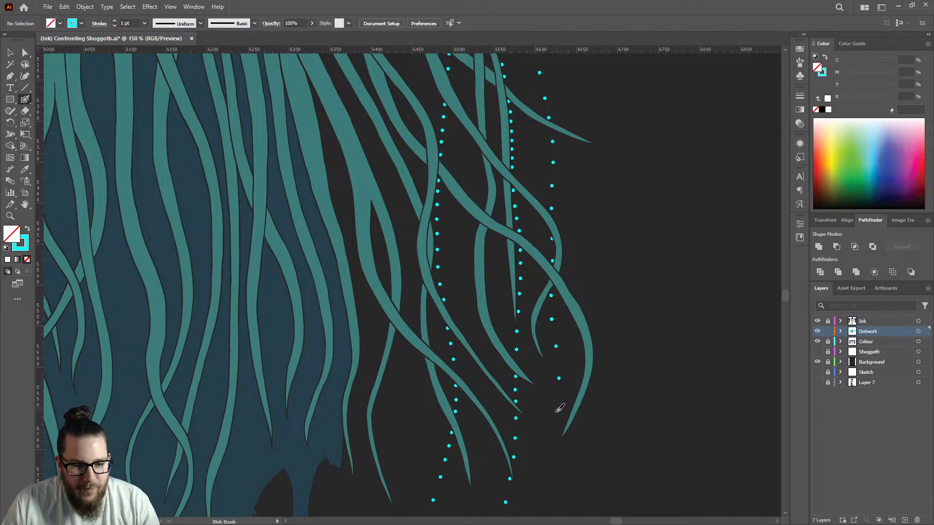
pyautogui.click(558, 416)
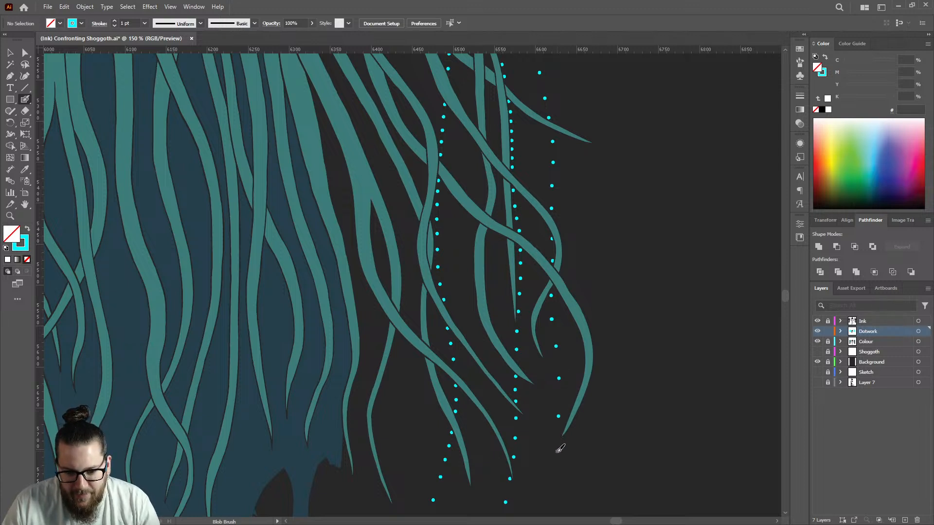
# Step: Review the finished third dot line on the right-hand jellyfish and save the document
pyautogui.scroll(-4, 646, 292)
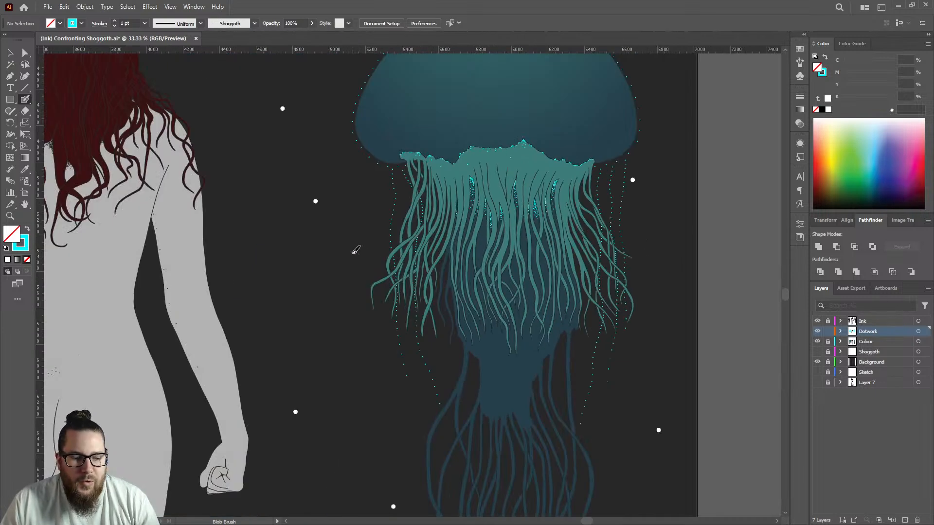
pyautogui.press('v')
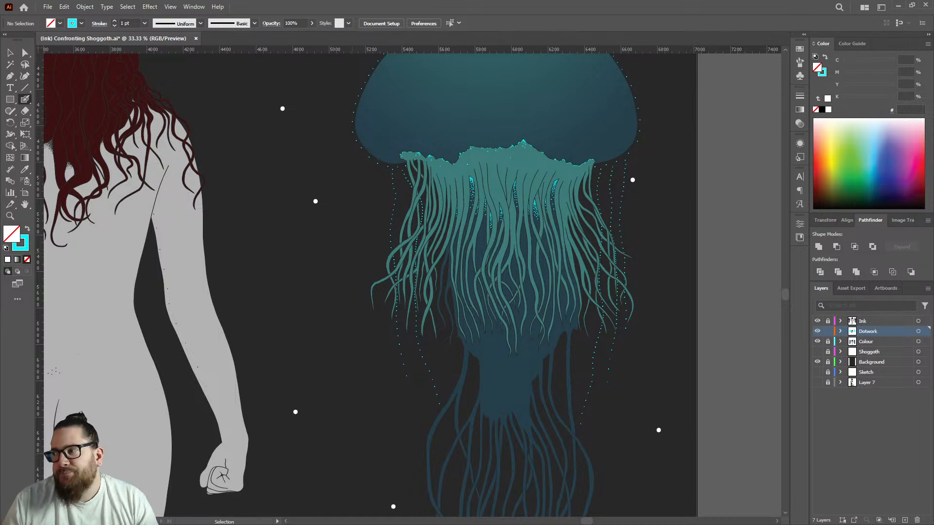
pyautogui.hotkey('ctrl', 's')
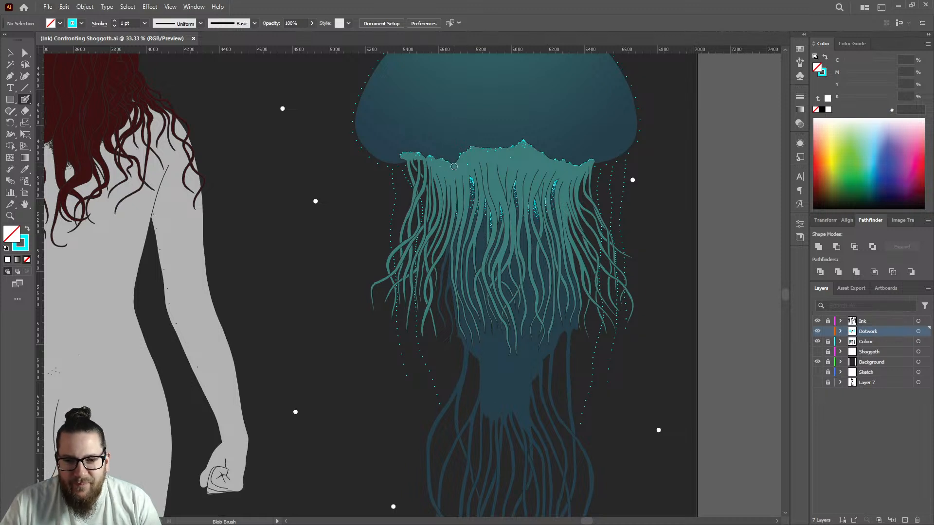
# Step: Add two scattered cyan dots inside the right-hand jellyfish's frill, below the slope that rises from its deep left notch
pyautogui.scroll(-3, 574, 195)
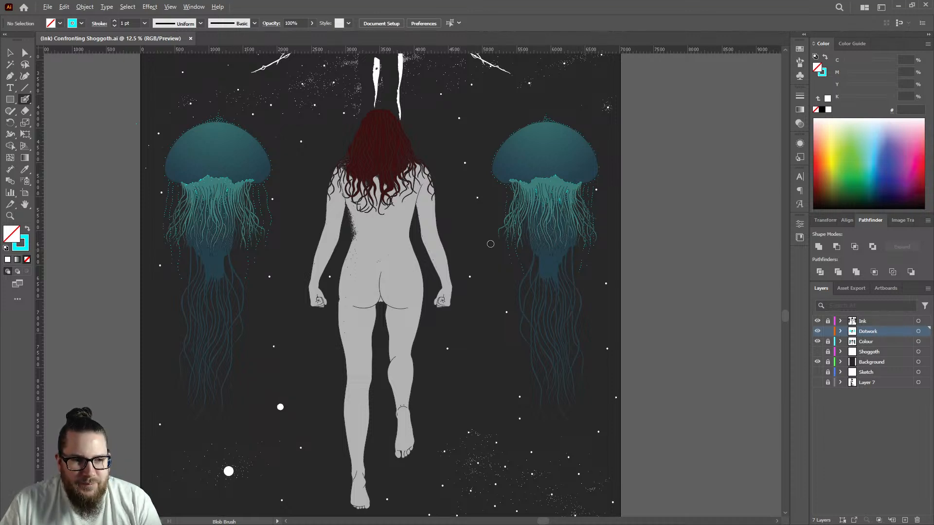
pyautogui.scroll(-2, 484, 249)
pyautogui.scroll(5, 482, 246)
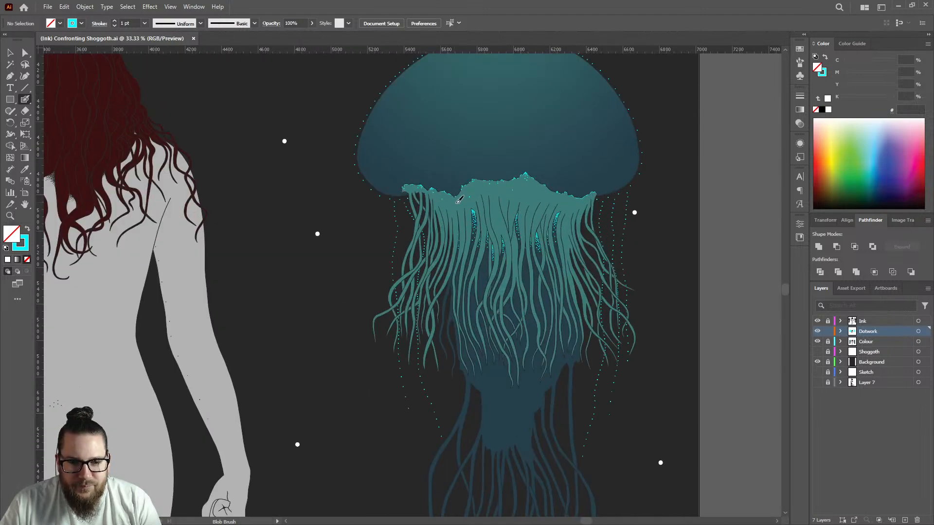
pyautogui.scroll(4, 532, 186)
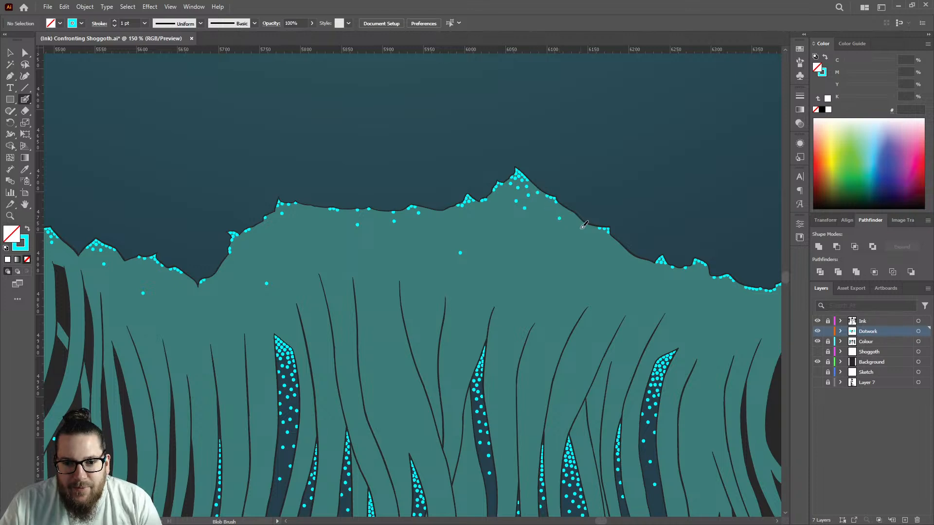
pyautogui.scroll(4, 578, 214)
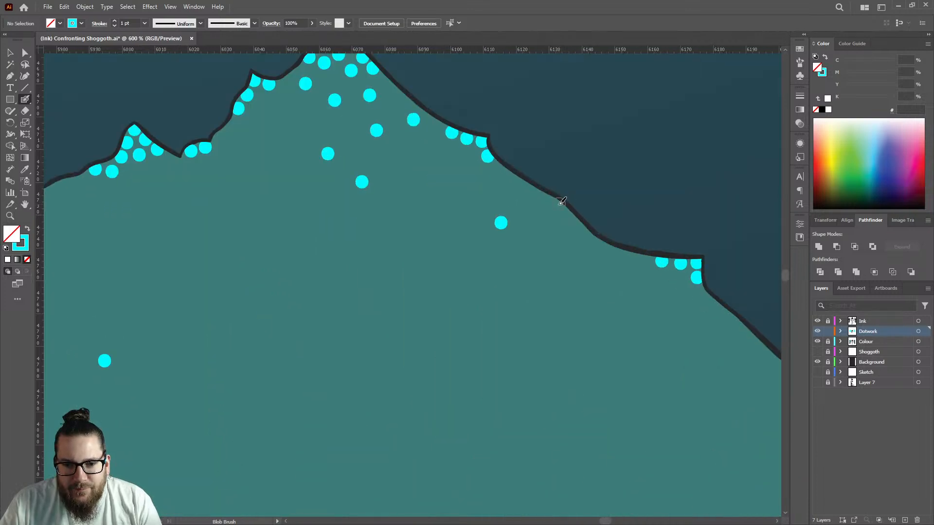
pyautogui.scroll(-6, 559, 202)
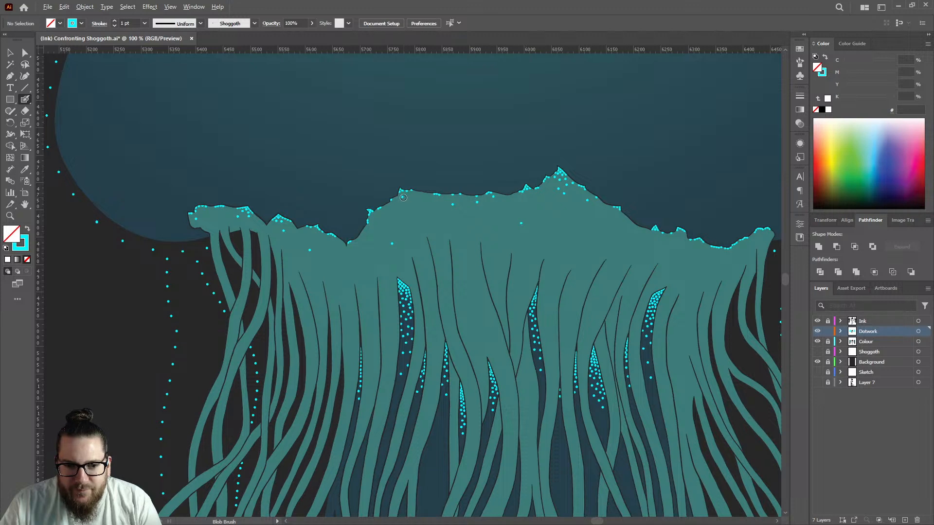
pyautogui.scroll(3, 411, 192)
pyautogui.click(382, 231)
pyautogui.click(298, 328)
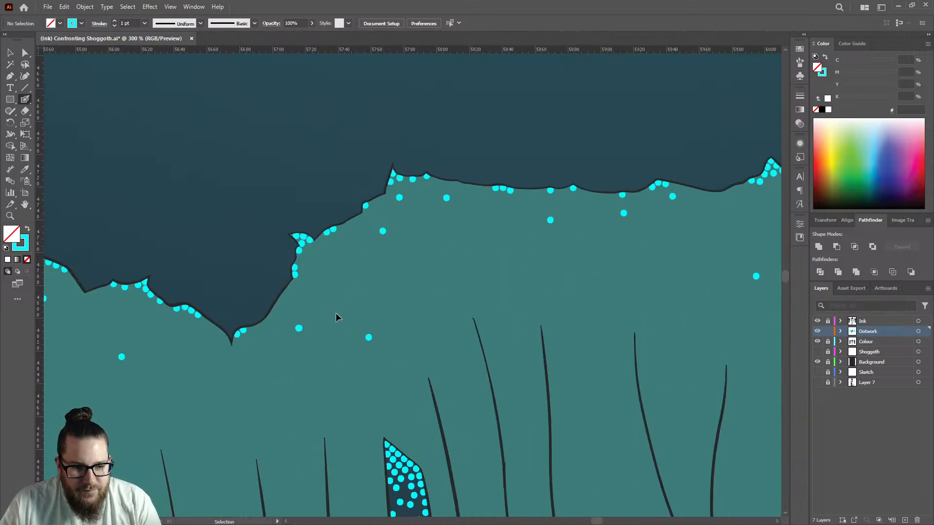
# Step: Scatter cyan dots below the frill's highest peak and down its right slope, plus one under the flat crest
pyautogui.scroll(-5, 487, 248)
pyautogui.scroll(-3, 560, 232)
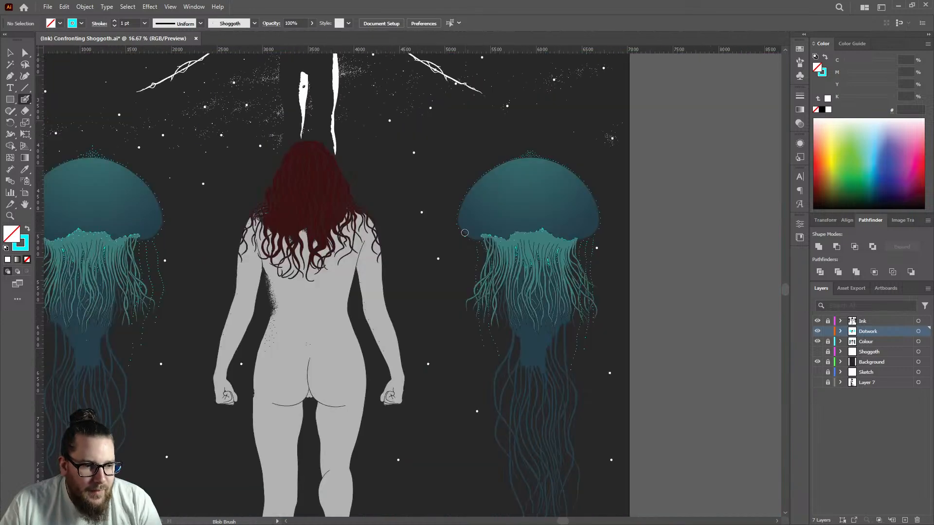
pyautogui.scroll(6, 521, 248)
pyautogui.click(540, 216)
pyautogui.click(576, 230)
pyautogui.click(593, 220)
pyautogui.click(610, 241)
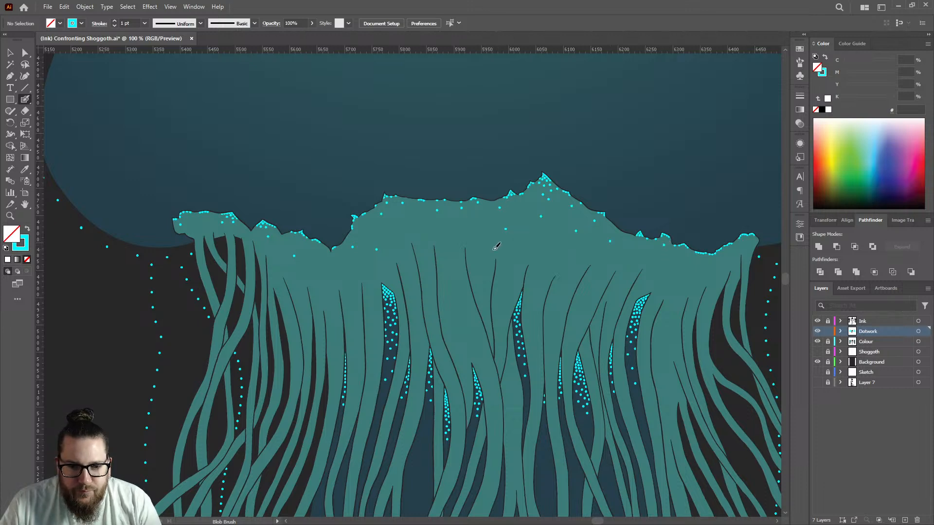
pyautogui.scroll(5, 496, 224)
pyautogui.scroll(-5, 493, 223)
pyautogui.click(438, 217)
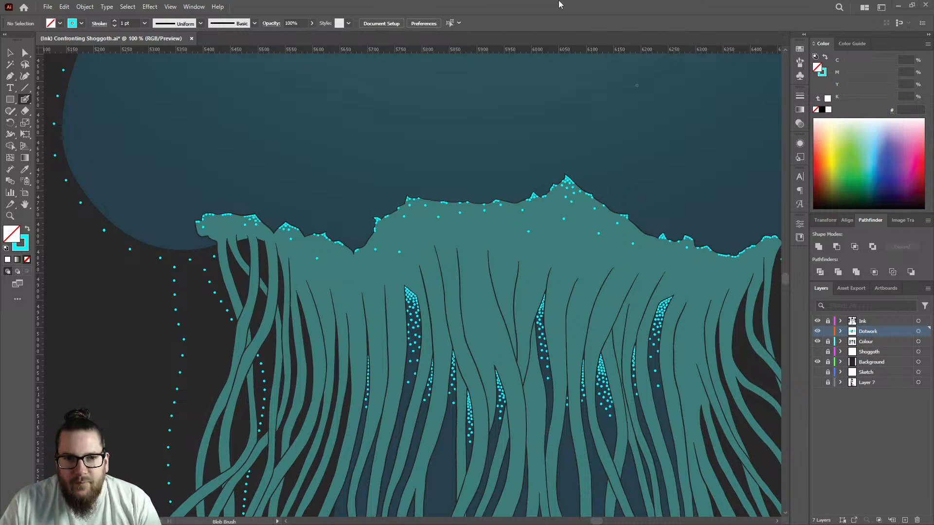
# Step: Add one cyan dot just under the outline of the frill's leftmost lobe, in the gap before its dot cluster
pyautogui.scroll(5, 189, 221)
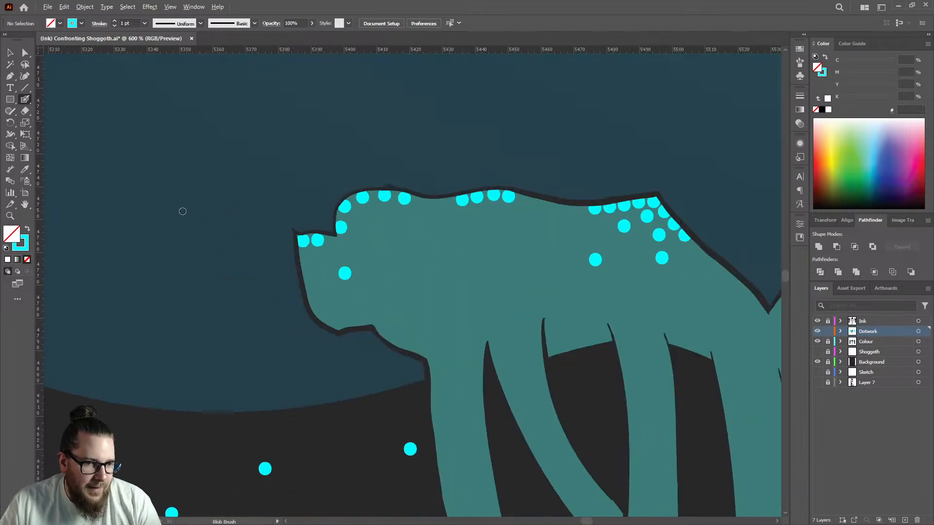
pyautogui.scroll(3, 542, 206)
pyautogui.click(554, 200)
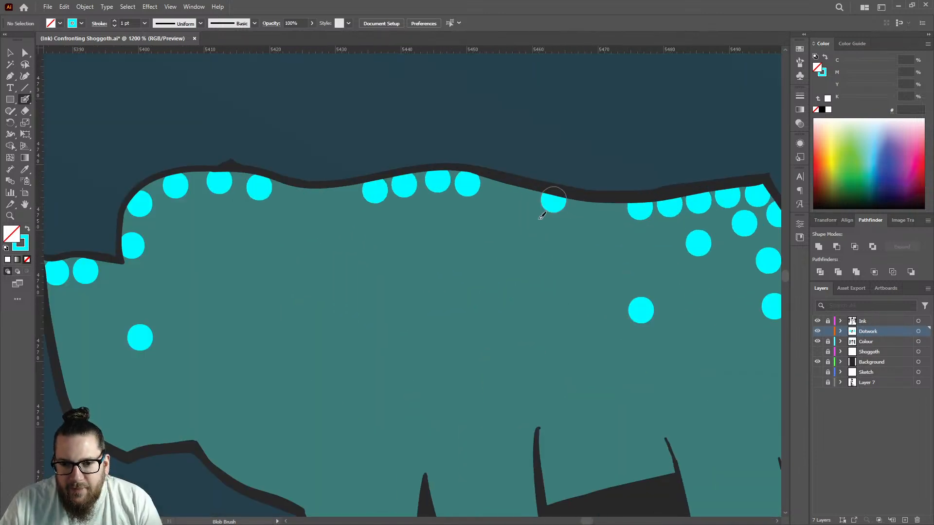
pyautogui.scroll(-4, 552, 200)
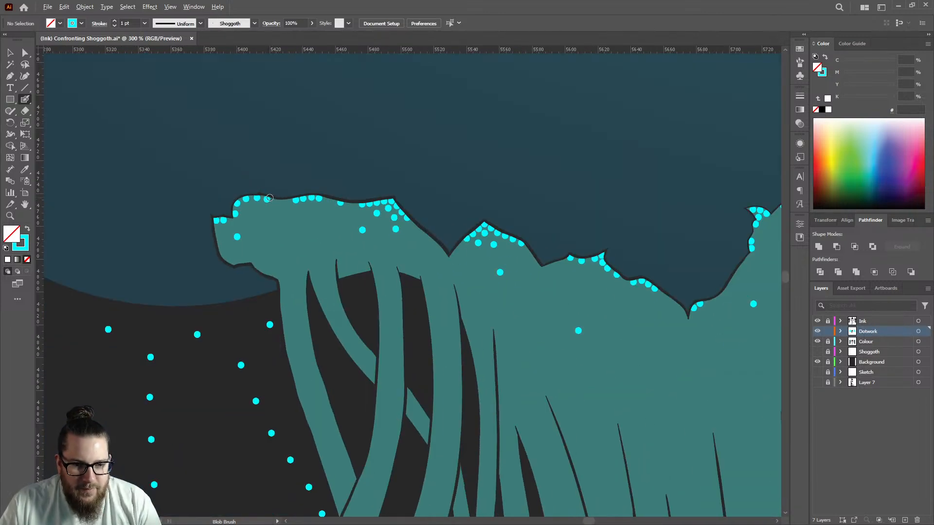
pyautogui.scroll(-4, 268, 197)
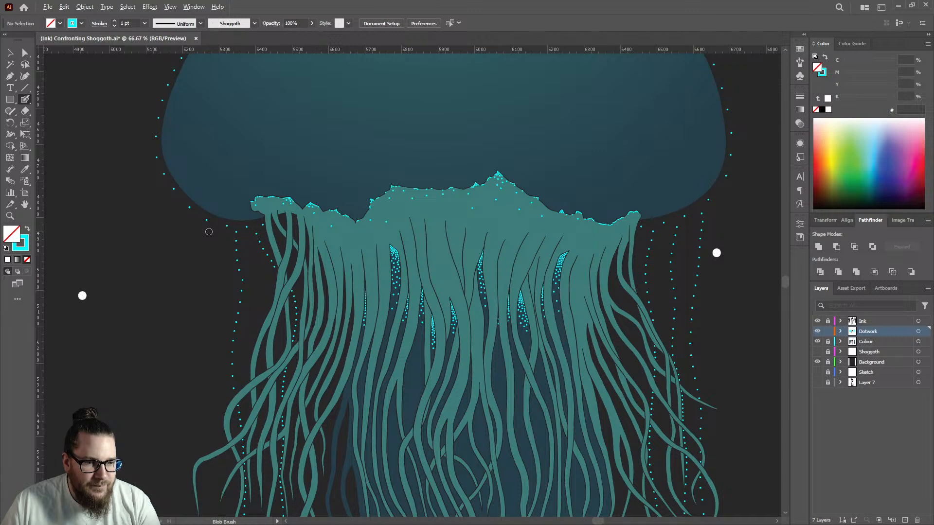
# Step: Start a new outermost dot line below the bell's lower left edge with five cyan dots running almost straight down
pyautogui.scroll(4, 209, 232)
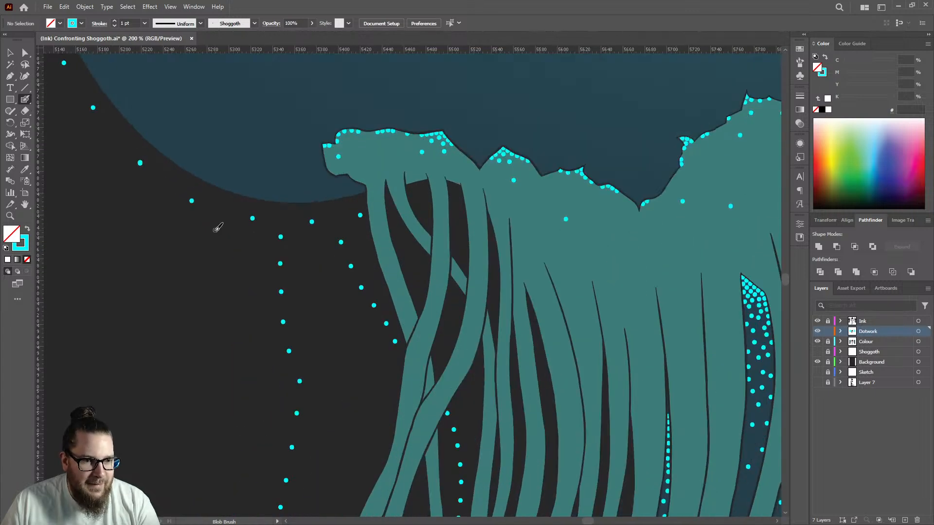
pyautogui.scroll(-4, 309, 153)
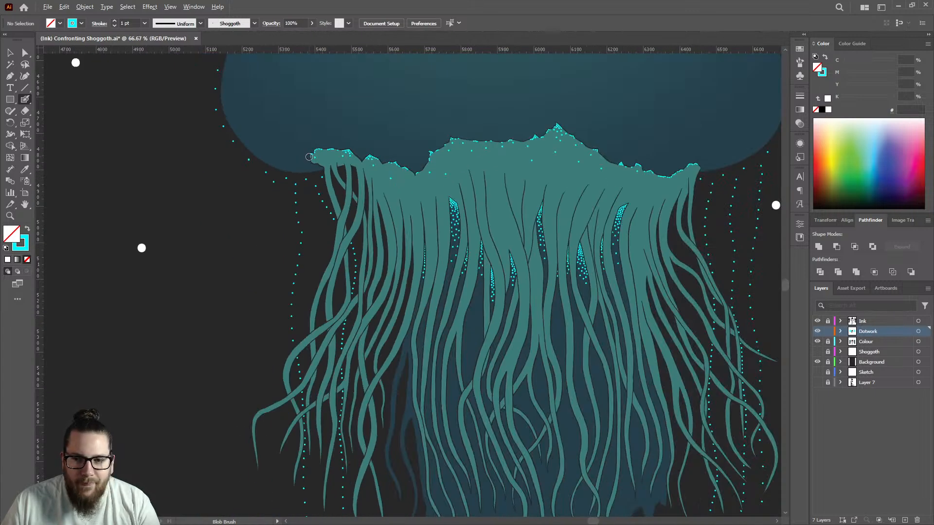
pyautogui.scroll(-2, 308, 157)
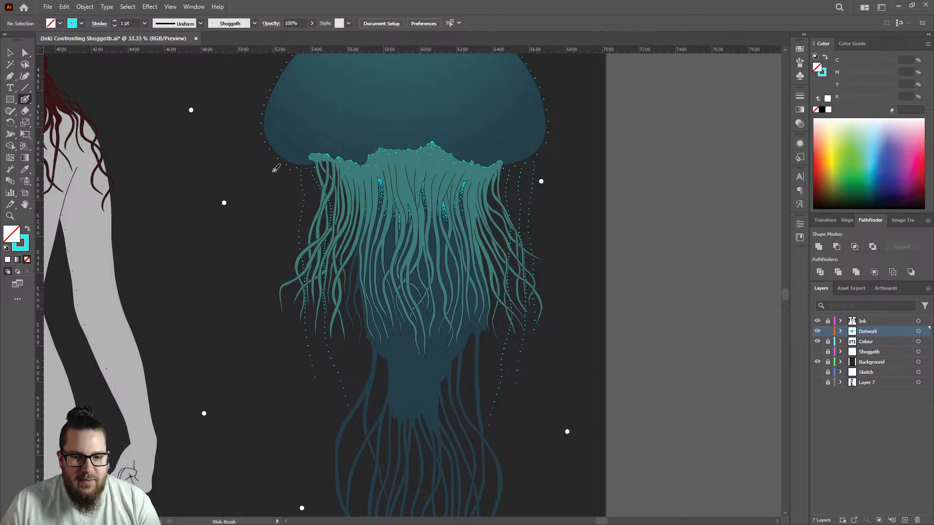
pyautogui.scroll(5, 276, 168)
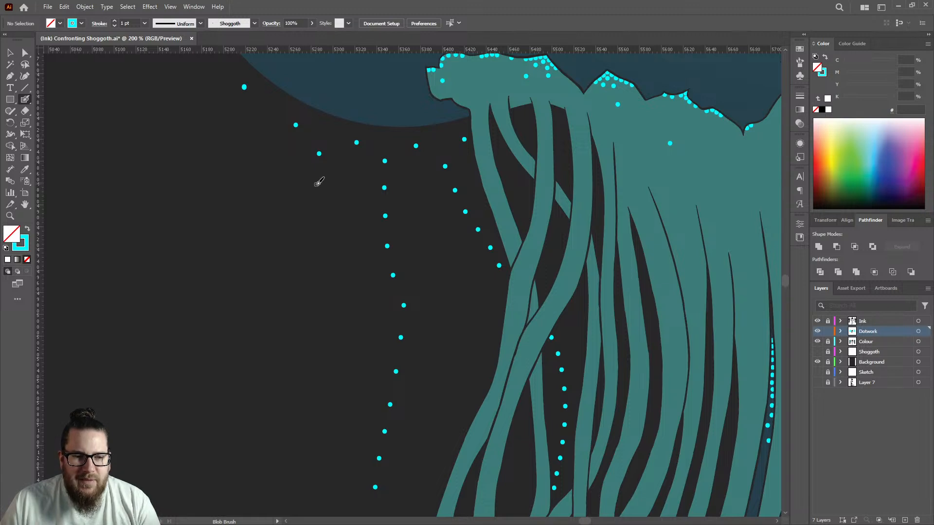
pyautogui.click(316, 182)
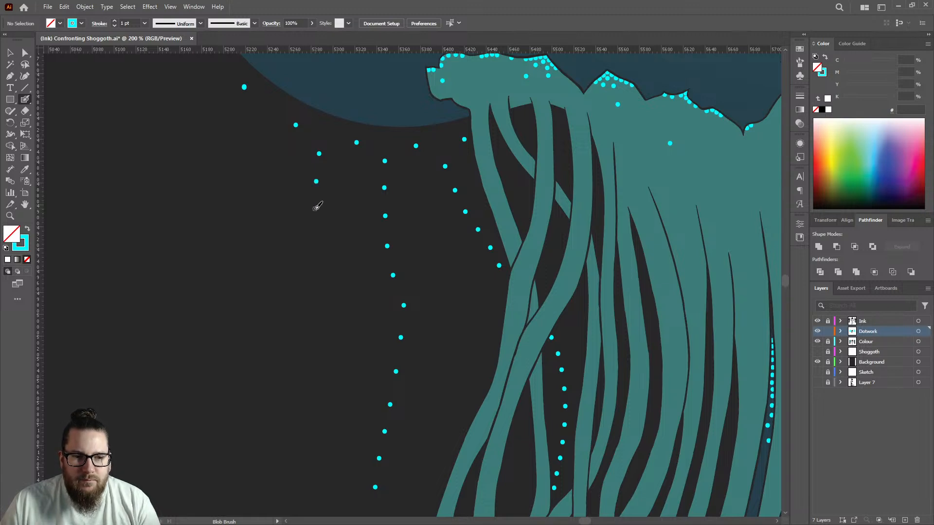
pyautogui.click(316, 207)
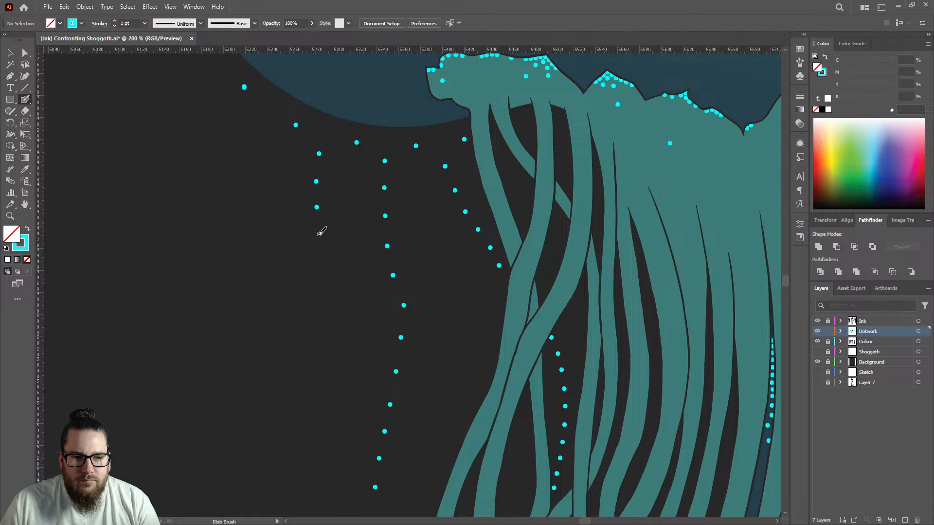
pyautogui.click(319, 233)
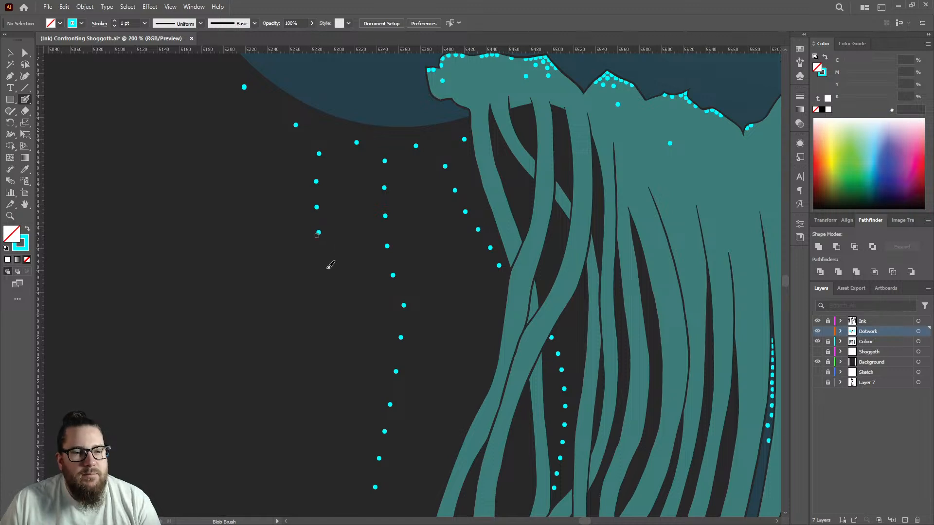
pyautogui.click(321, 262)
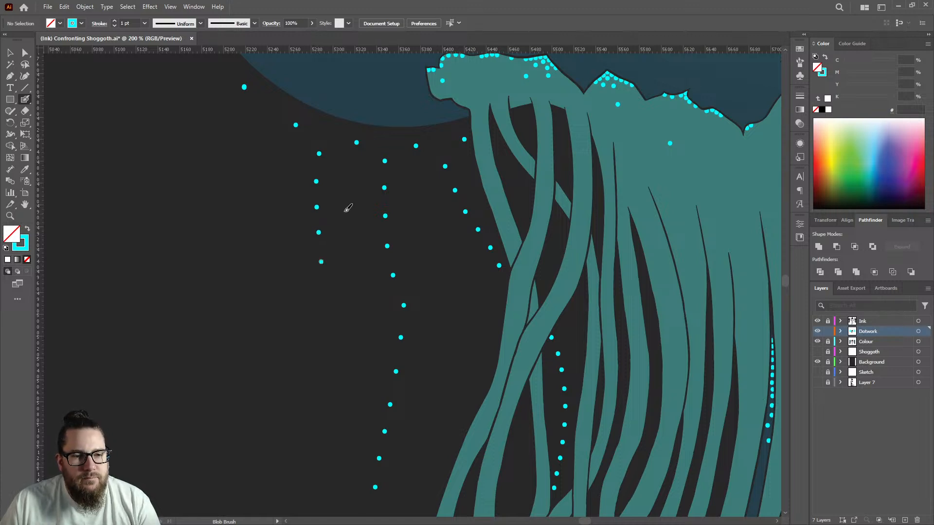
# Step: Extend the new outermost line straight down with four evenly spaced cyan dots, parallel to the neighbouring dot line
pyautogui.scroll(-5, 315, 196)
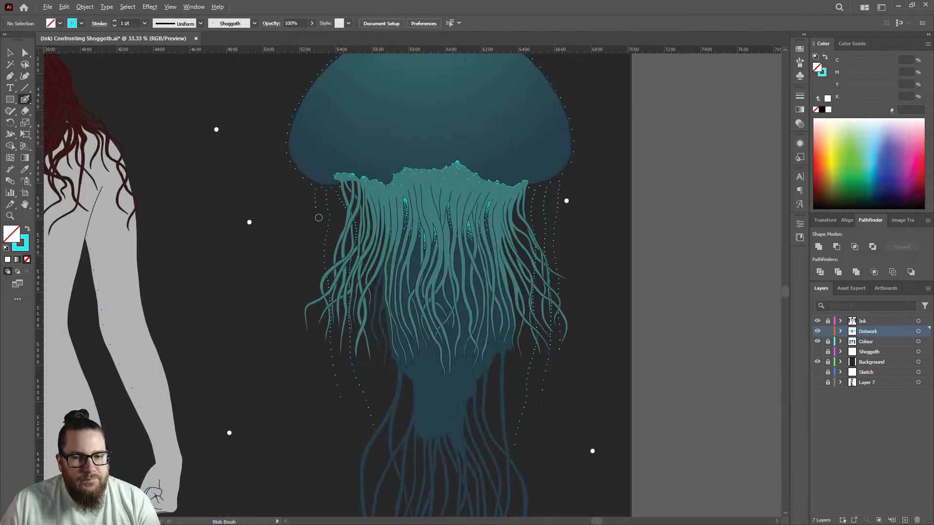
pyautogui.scroll(4, 311, 214)
pyautogui.scroll(2, 316, 184)
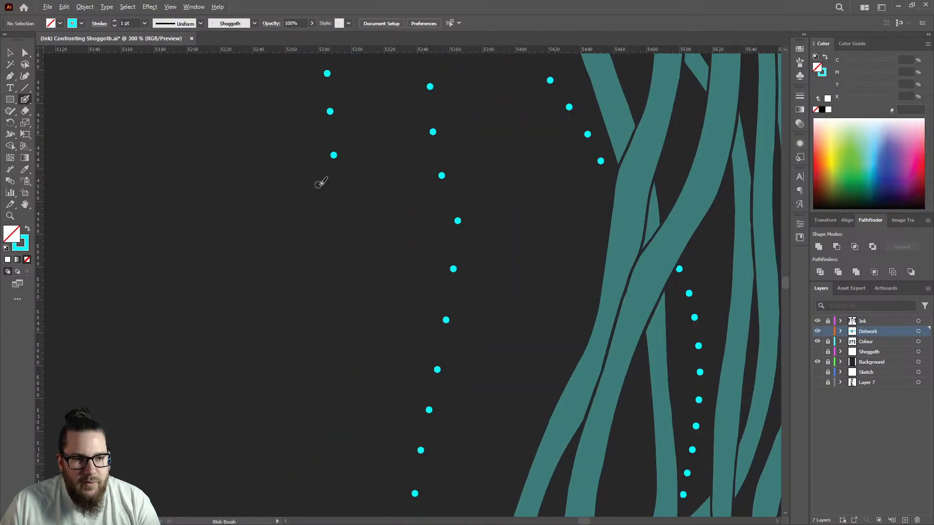
pyautogui.click(335, 196)
pyautogui.click(334, 236)
pyautogui.click(333, 275)
pyautogui.scroll(-3, 349, 266)
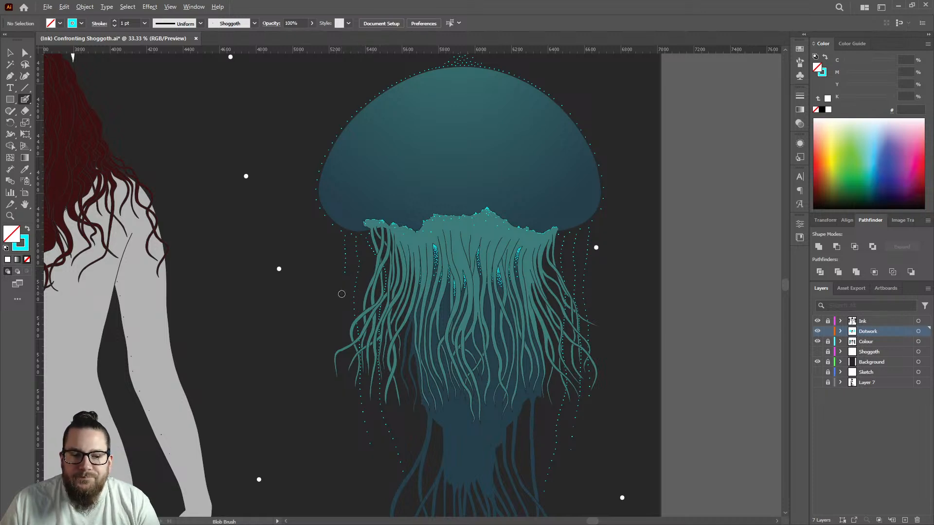
# Step: Curve the outermost line away from the tentacles and gently back with five more cyan dots
pyautogui.scroll(-2, 344, 284)
pyautogui.scroll(5, 343, 291)
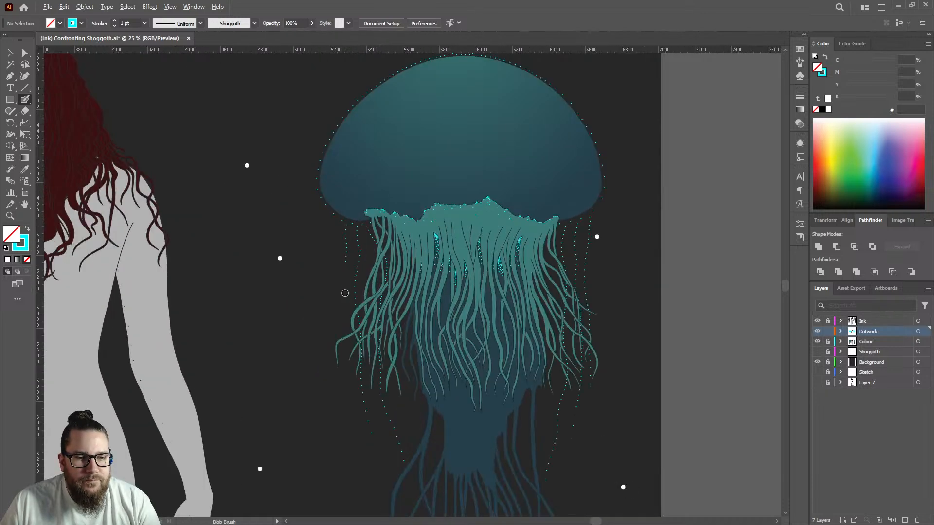
pyautogui.scroll(3, 347, 234)
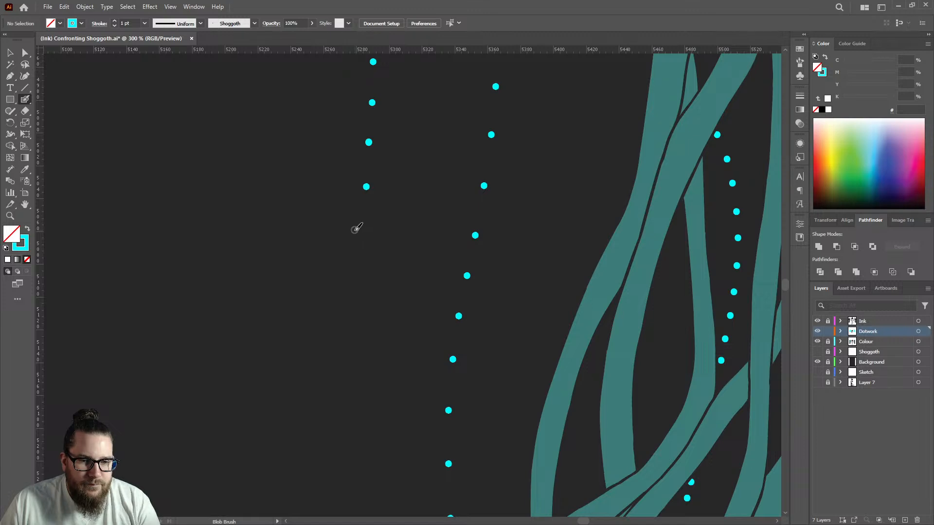
pyautogui.click(346, 273)
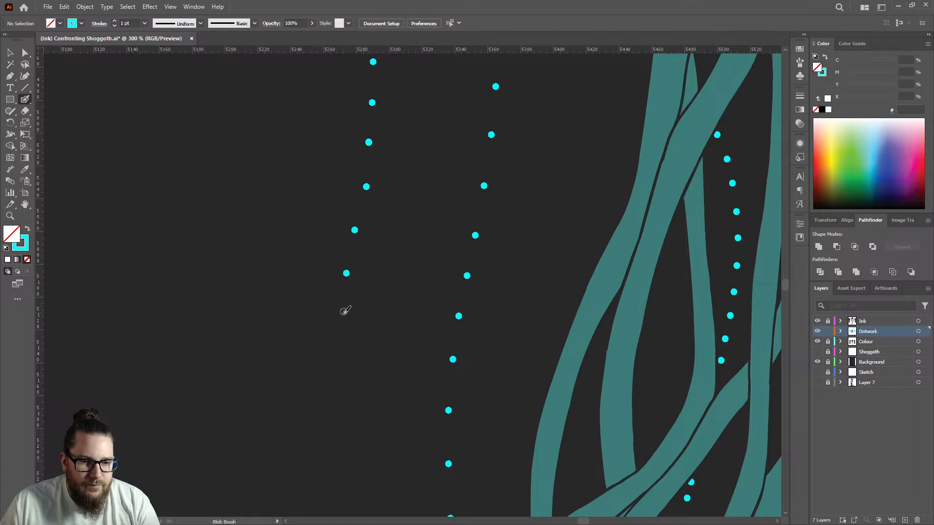
pyautogui.click(342, 315)
pyautogui.click(344, 355)
pyautogui.click(348, 392)
pyautogui.scroll(-5, 364, 323)
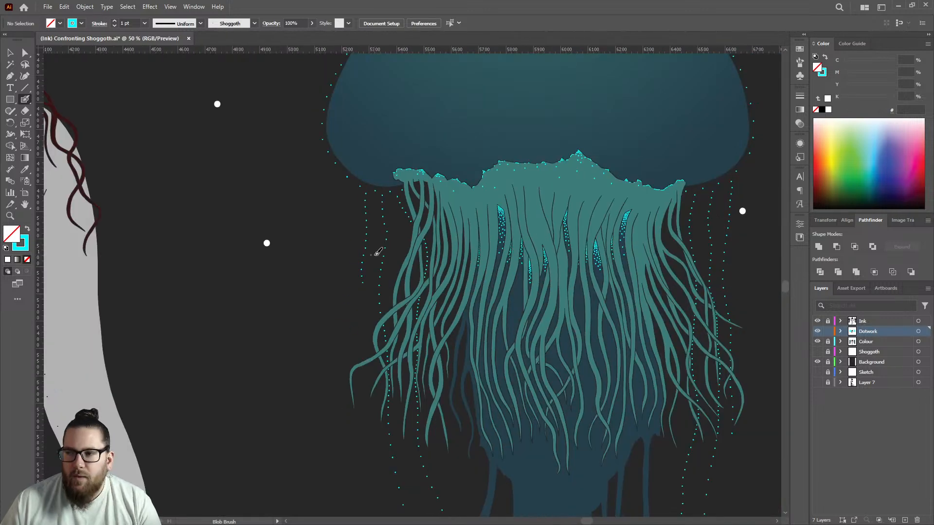
# Step: Bring the outermost line back toward the tentacles with five cyan dots, ending beside the large curling tentacle's upper bend
pyautogui.scroll(4, 375, 245)
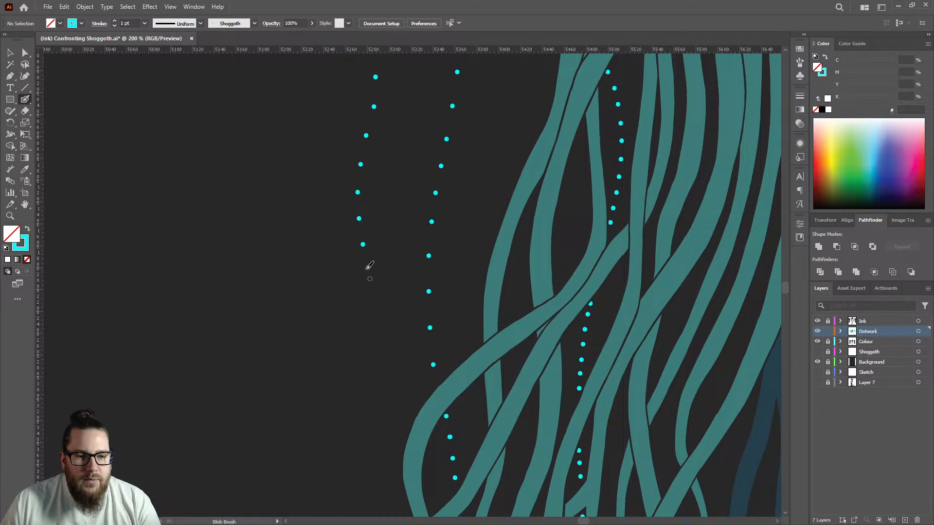
pyautogui.click(371, 268)
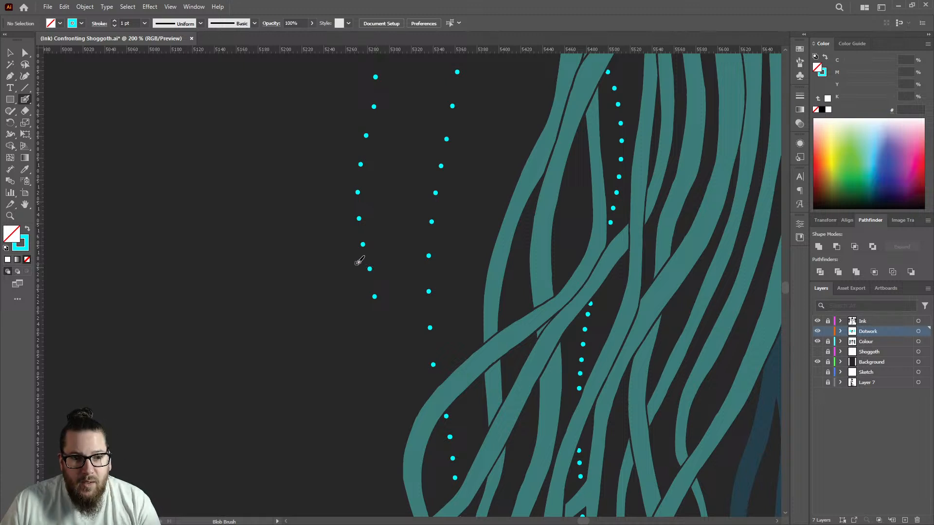
pyautogui.click(379, 325)
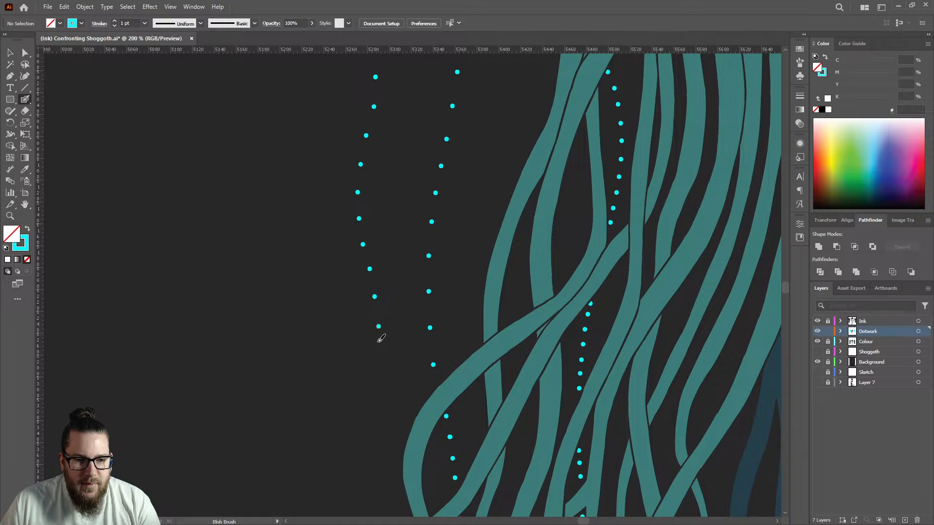
pyautogui.click(379, 356)
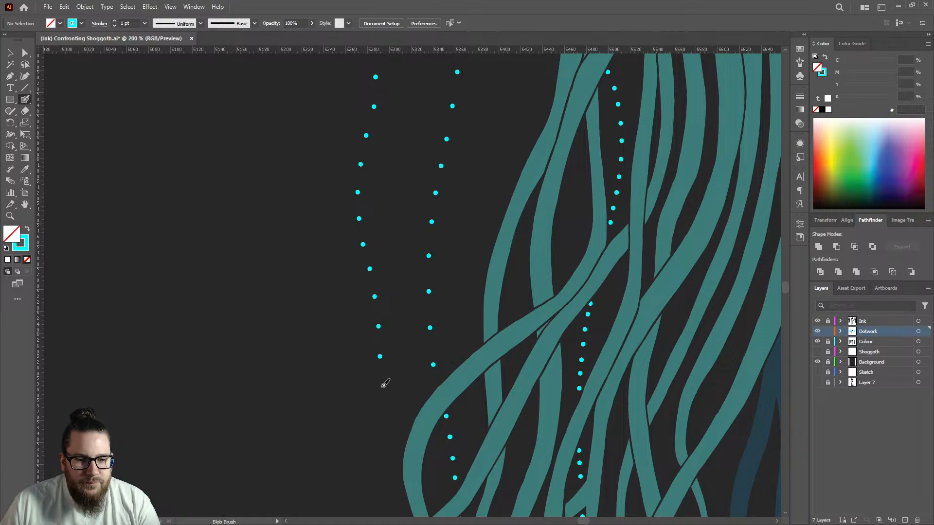
pyautogui.click(379, 387)
pyautogui.scroll(-4, 404, 268)
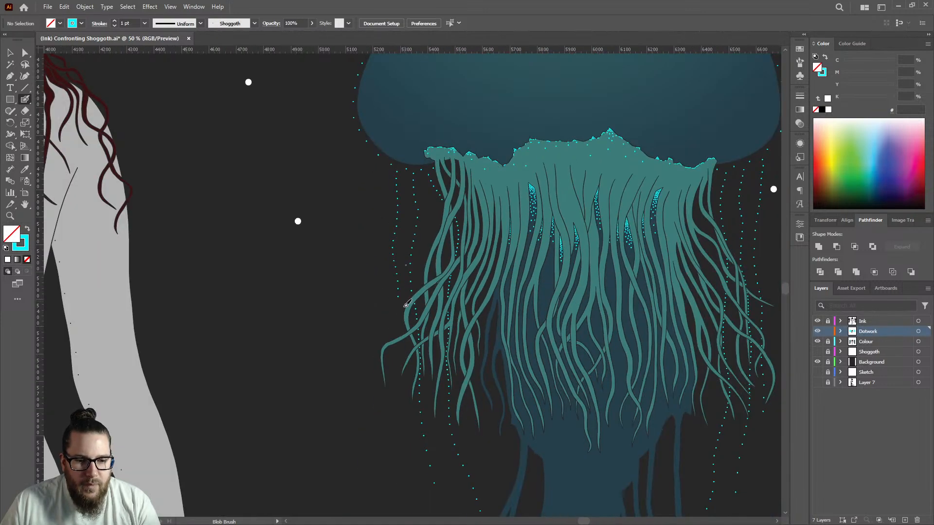
# Step: Continue the outermost dot line almost straight down with five cyan dots past the large curling tentacle to the drooping tentacle below it
pyautogui.scroll(4, 400, 315)
pyautogui.click(389, 272)
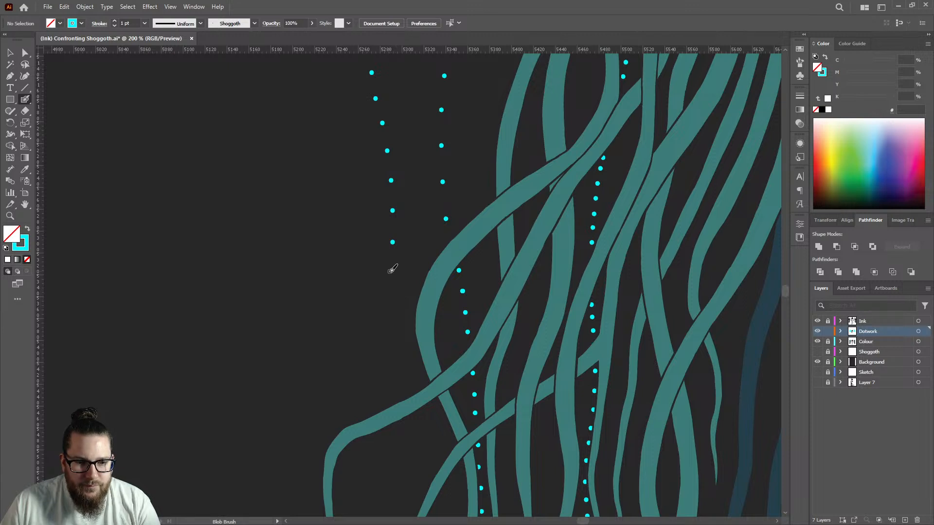
pyautogui.click(388, 299)
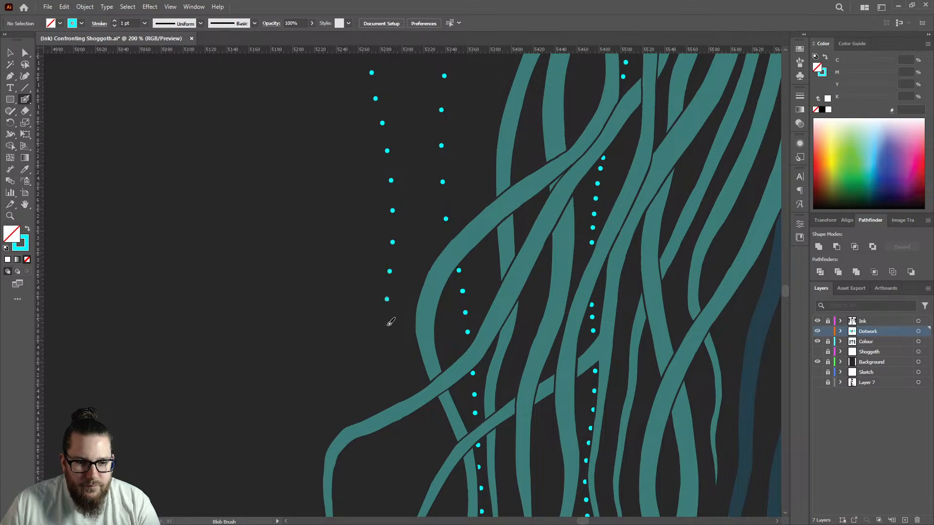
pyautogui.click(387, 329)
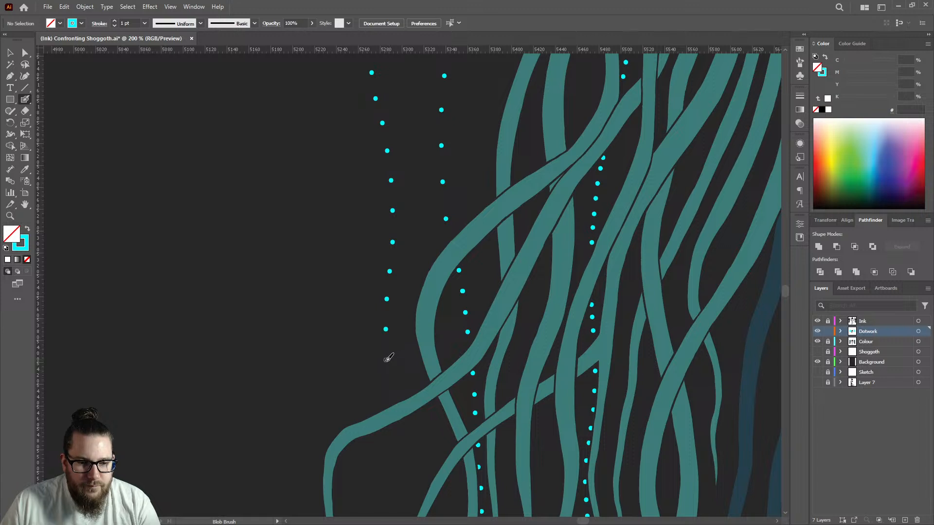
pyautogui.scroll(-3, 384, 267)
pyautogui.click(388, 300)
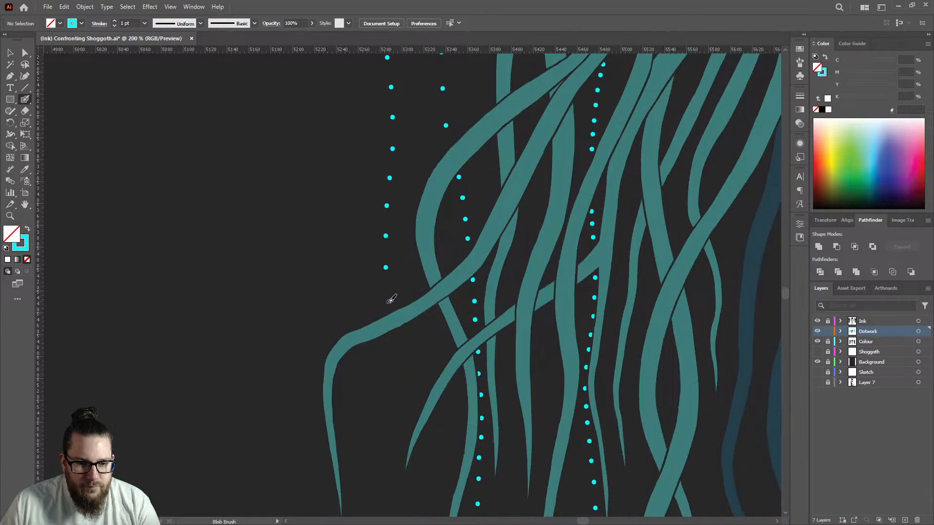
pyautogui.scroll(-2, 390, 275)
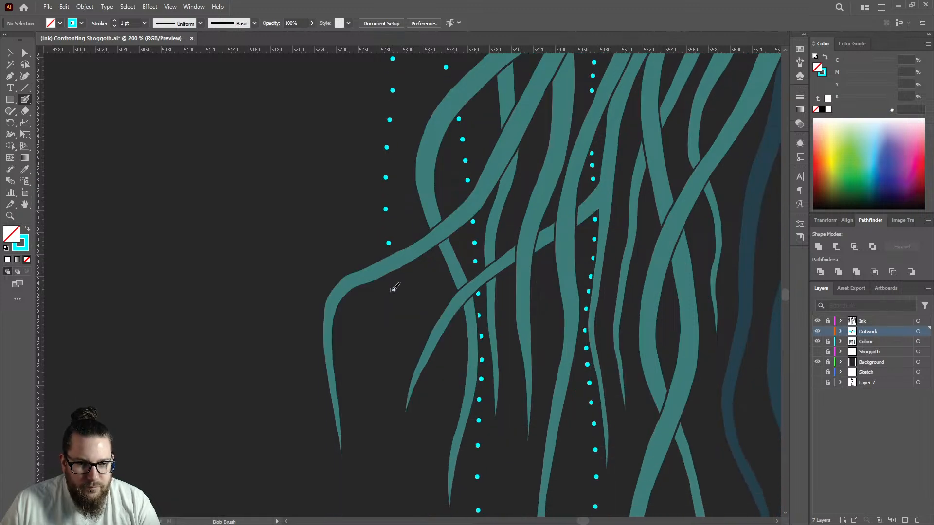
# Step: Finish the outermost line below the drooping tentacle with four more widely spaced cyan dots, curving slightly inward at the end
pyautogui.scroll(-5, 391, 308)
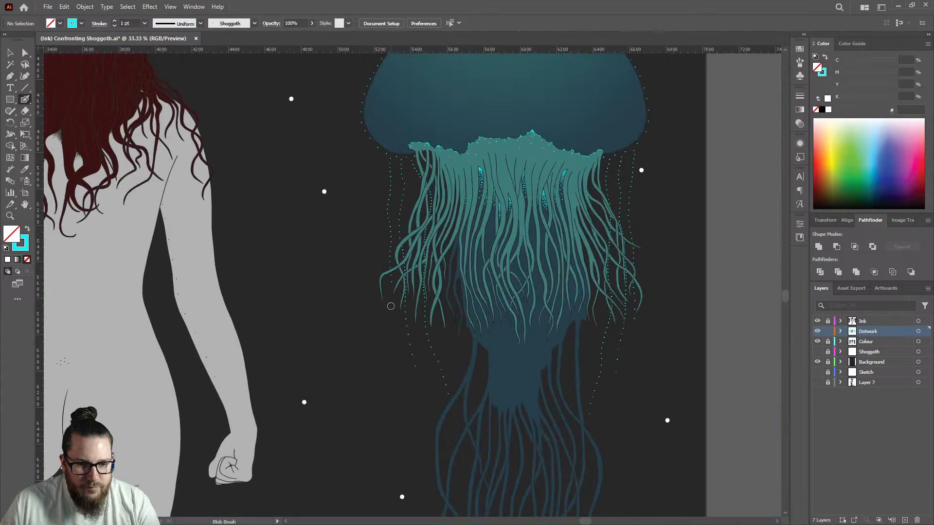
pyautogui.scroll(3, 391, 308)
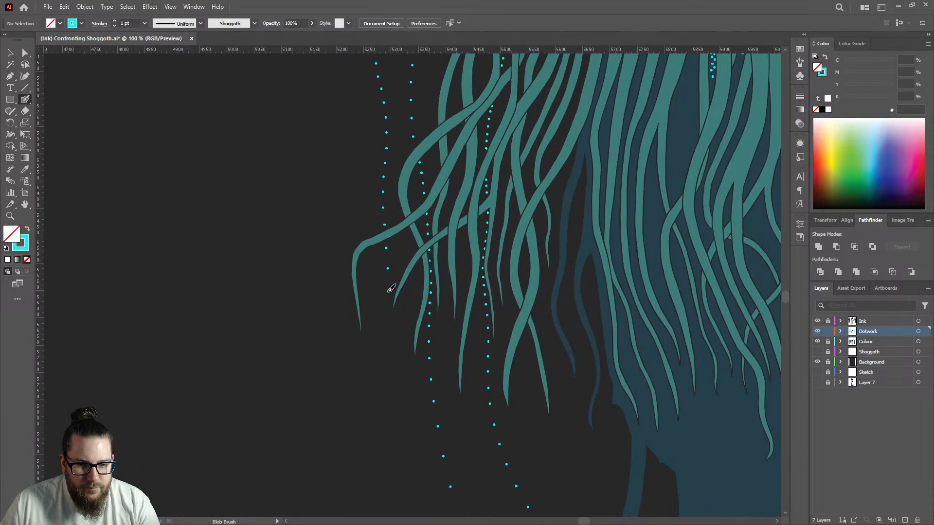
pyautogui.click(388, 290)
pyautogui.click(387, 321)
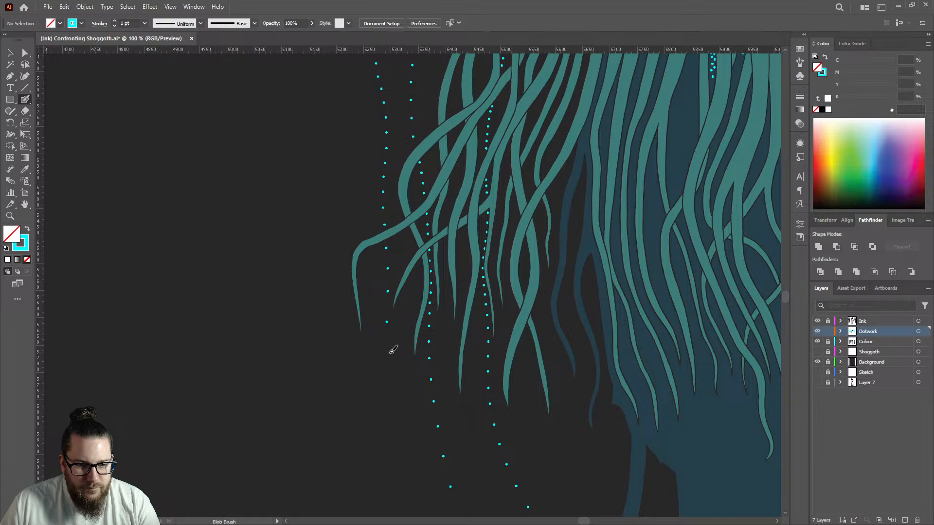
pyautogui.click(391, 354)
pyautogui.click(395, 377)
# Step: Save the document with the dotwork on both jellyfish in place
pyautogui.scroll(-5, 299, 281)
pyautogui.scroll(2, 321, 278)
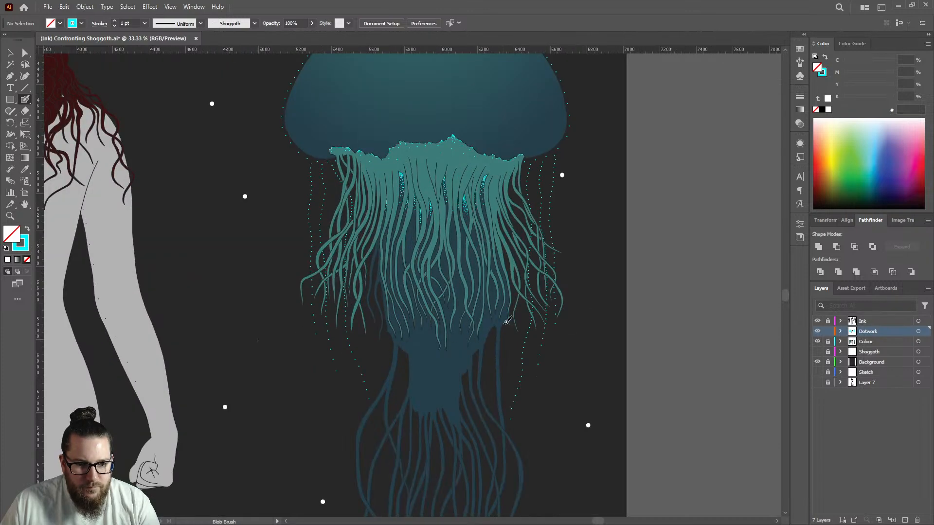
pyautogui.scroll(-4, 617, 318)
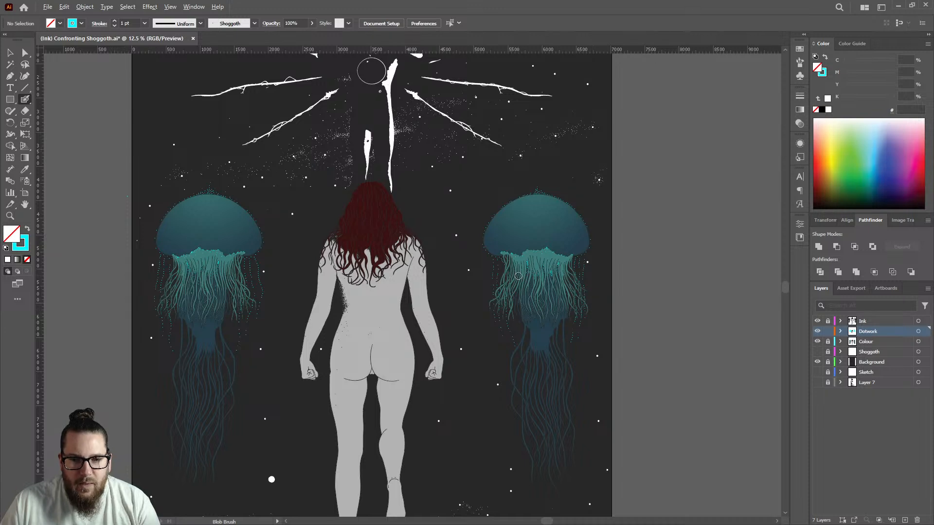
pyautogui.press('v')
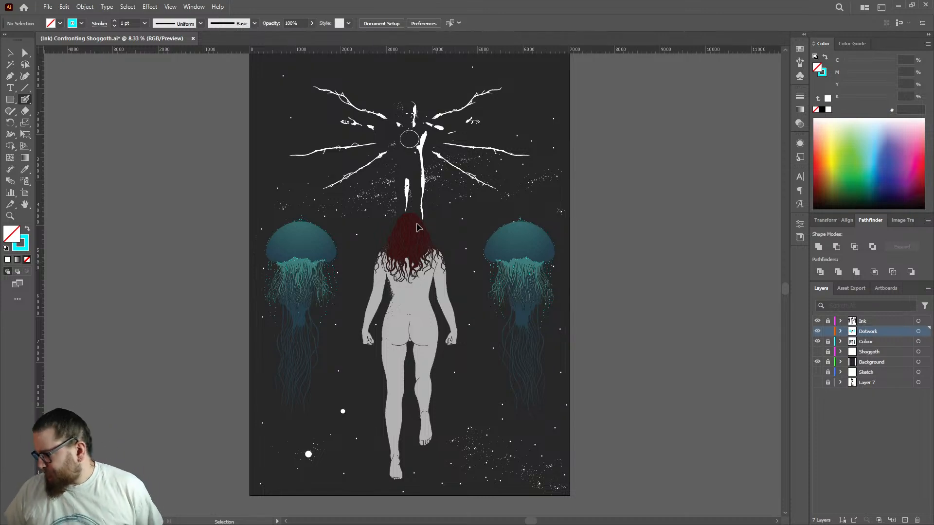
pyautogui.hotkey('ctrl', 's')
pyautogui.hotkey('shift', 'b')
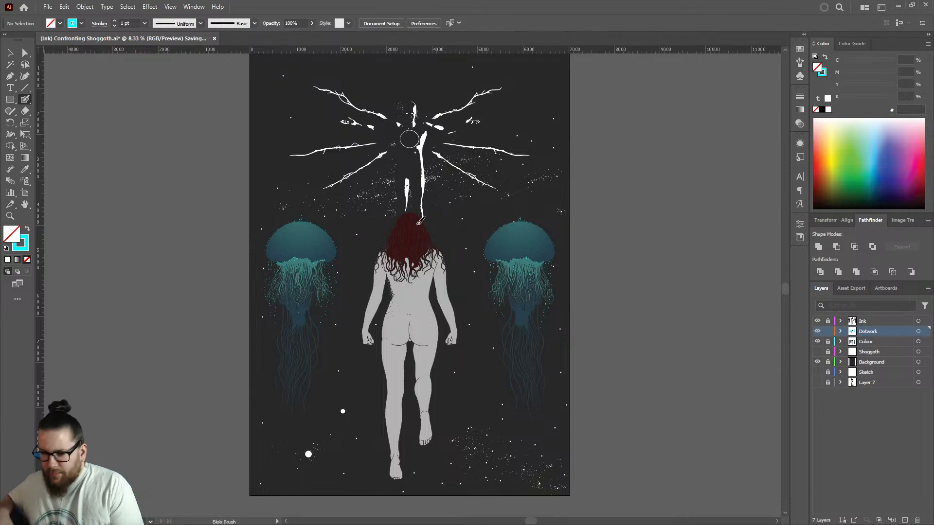
pyautogui.press('v')
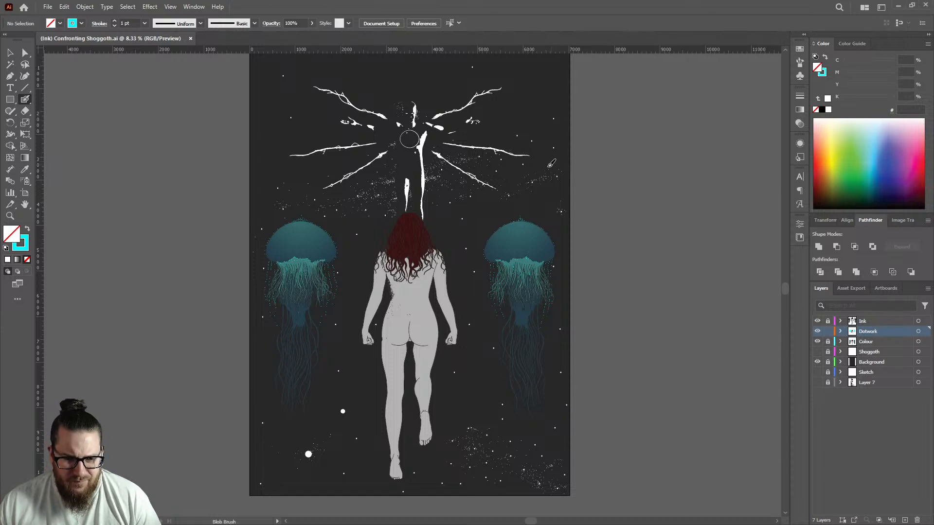
# Step: Take the dark grey 282828 from an existing shading dot on the woman's waist as the Blob Brush colour
pyautogui.scroll(14, 390, 297)
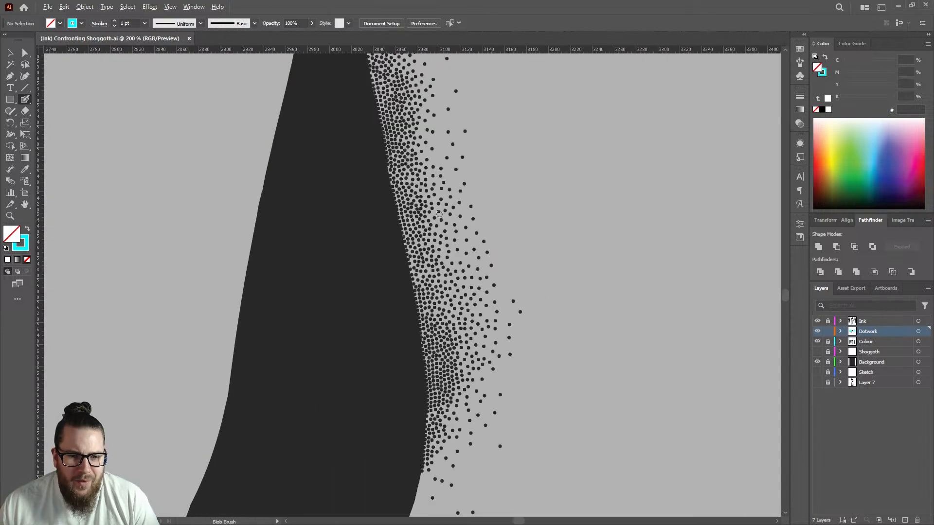
pyautogui.moveTo(384, 204); pyautogui.dragTo(387, 206)
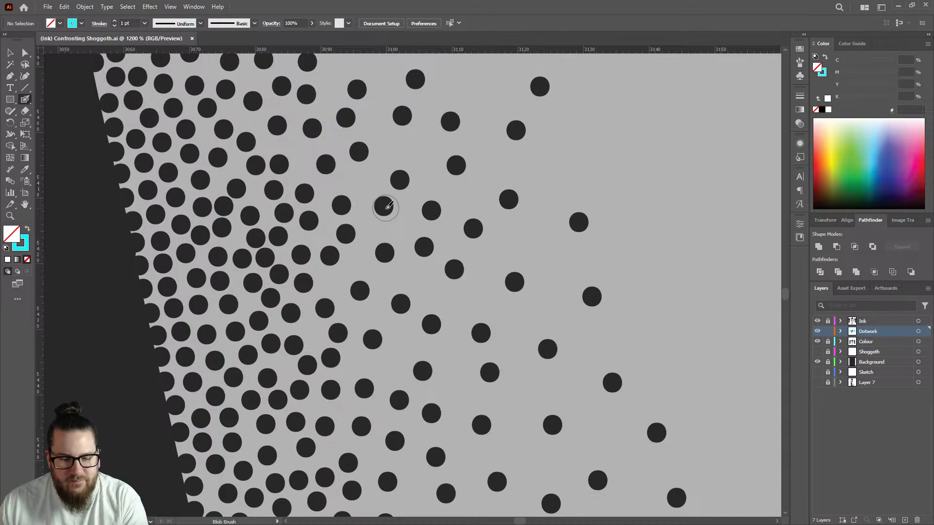
pyautogui.click(11, 53)
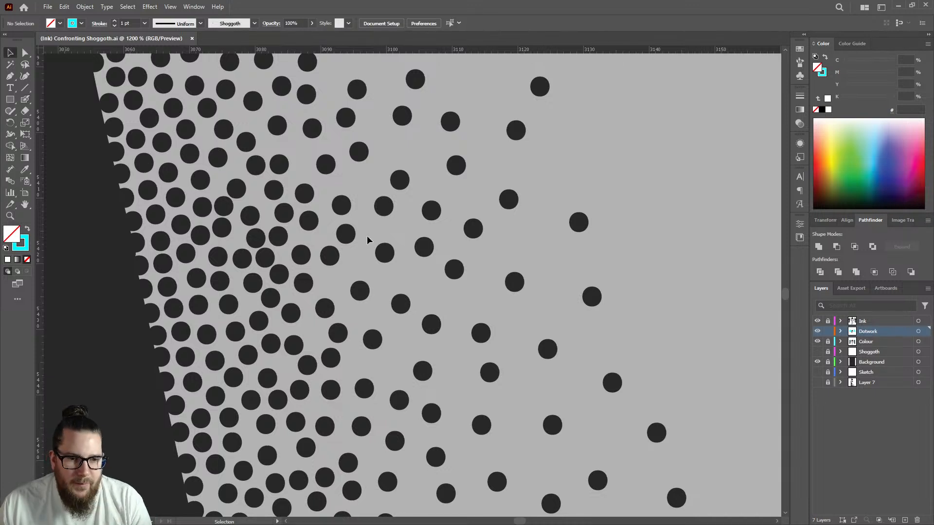
pyautogui.click(387, 203)
pyautogui.click(373, 188)
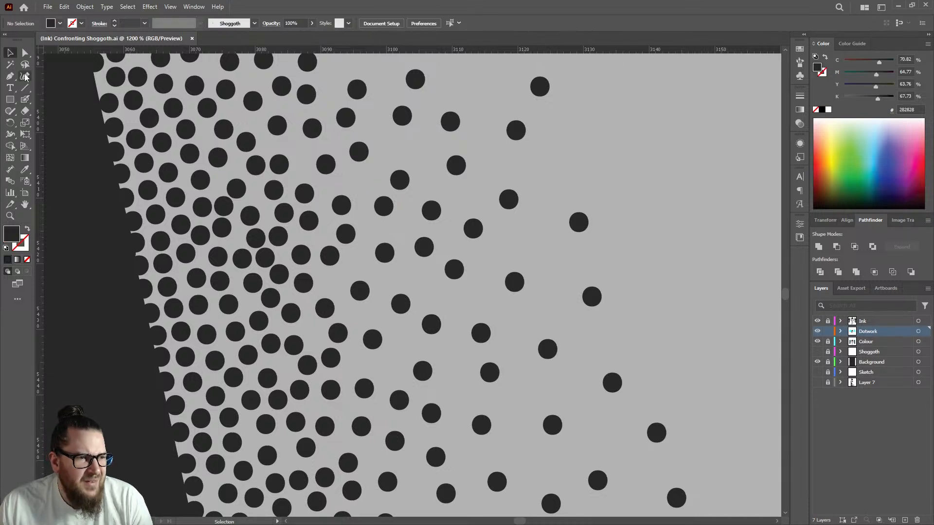
pyautogui.click(25, 99)
# Step: Extend the waist shading downward with three dark dots along the torso's left edge and one dot just inside them
pyautogui.scroll(-10, 527, 236)
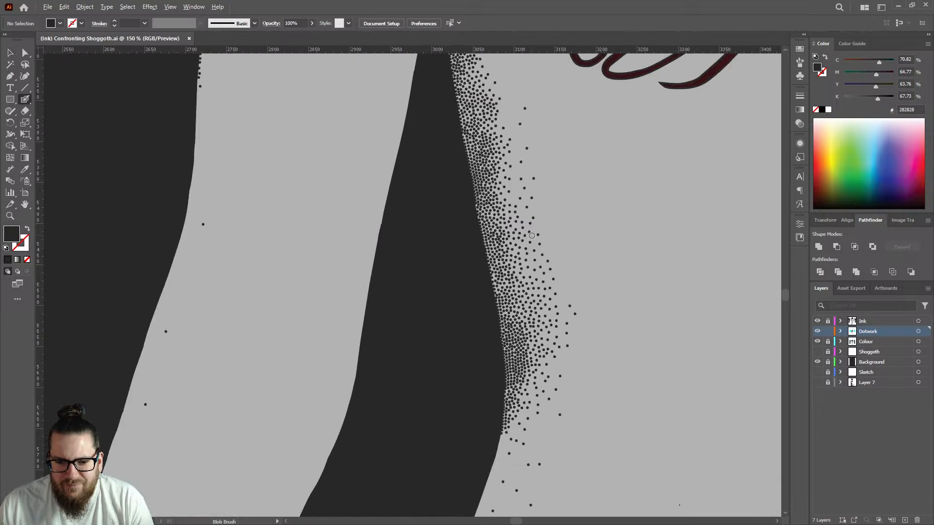
pyautogui.scroll(9, 542, 327)
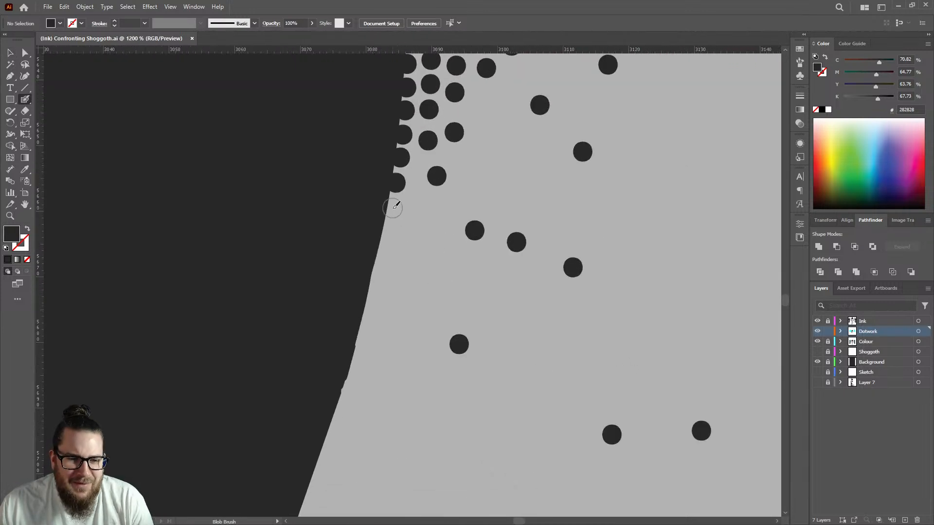
pyautogui.click(394, 206)
pyautogui.click(390, 231)
pyautogui.click(384, 253)
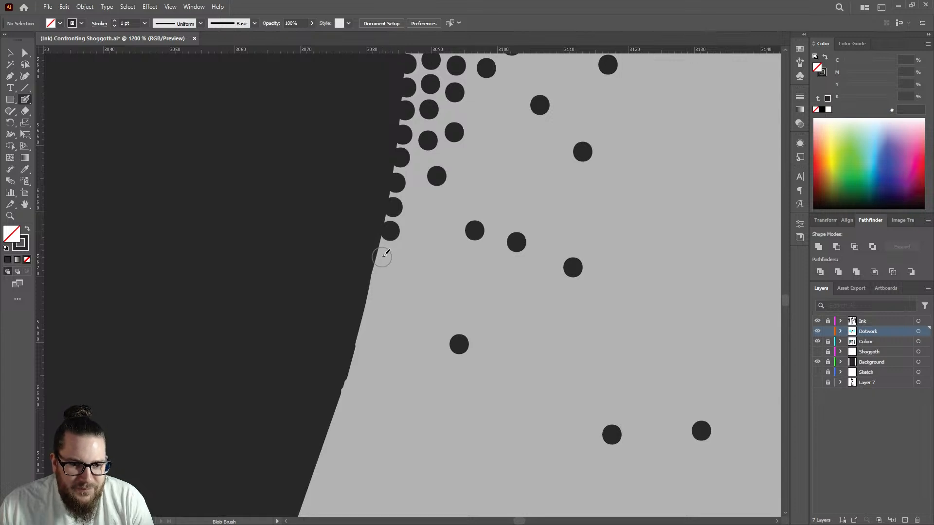
pyautogui.click(417, 197)
# Step: Fill gaps in the lower fringe of the waist shading with three single dark dots
pyautogui.scroll(-6, 473, 156)
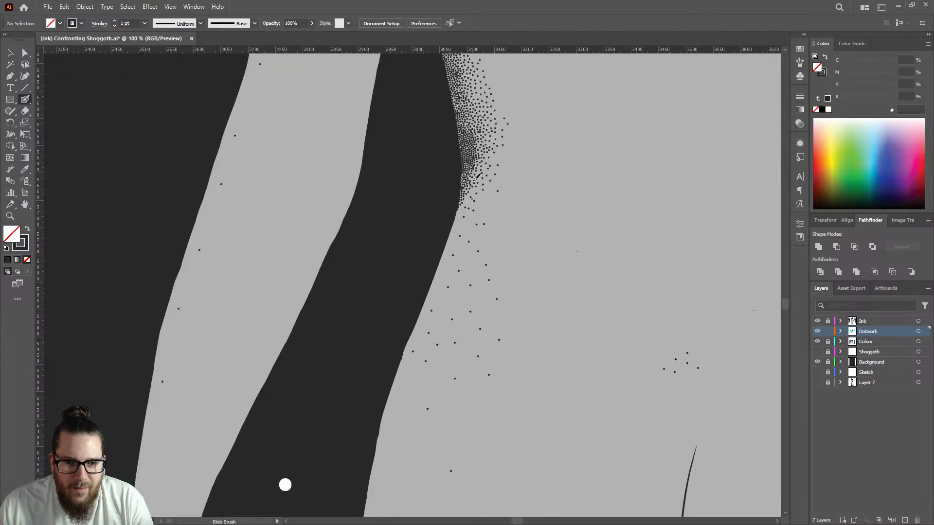
pyautogui.scroll(4, 458, 215)
pyautogui.click(455, 213)
pyautogui.click(493, 178)
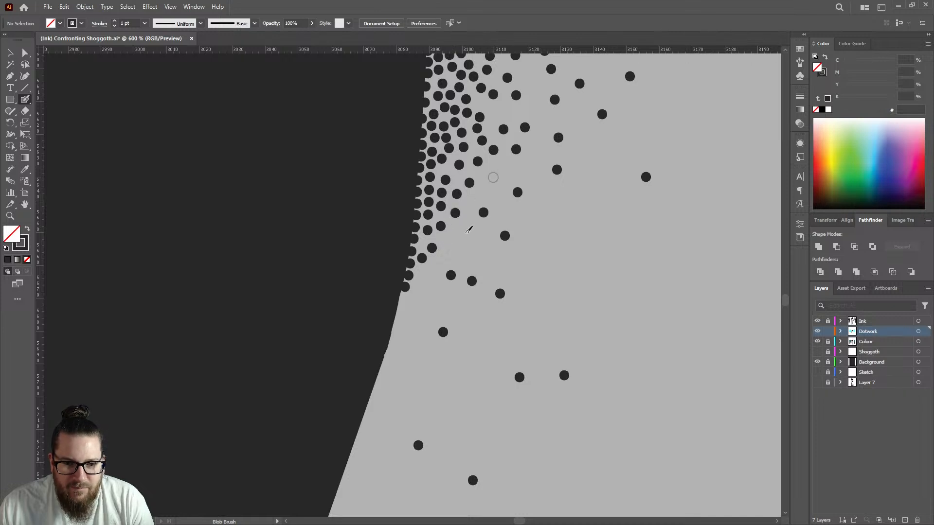
pyautogui.click(462, 244)
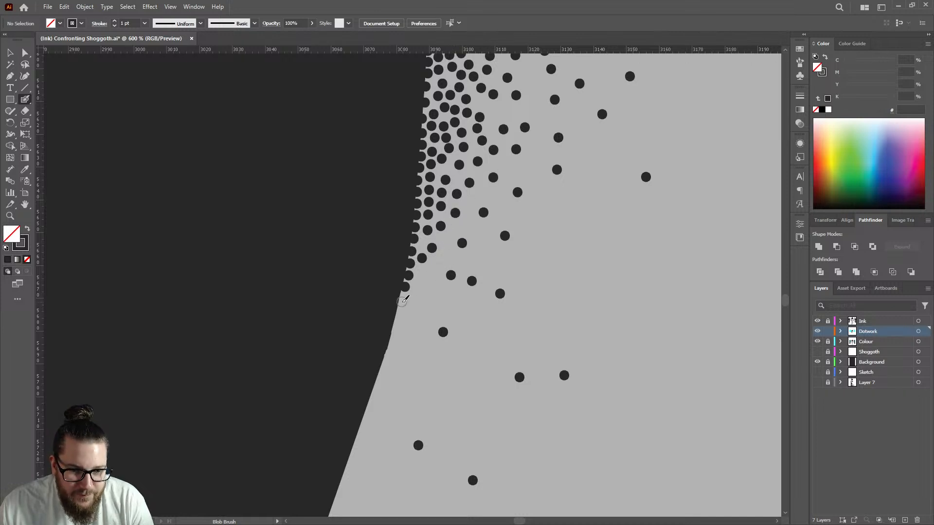
# Step: Carry the row of dark dots further down the torso's left edge with two more dots below the dense shading
pyautogui.scroll(-5, 480, 255)
pyautogui.scroll(4, 547, 185)
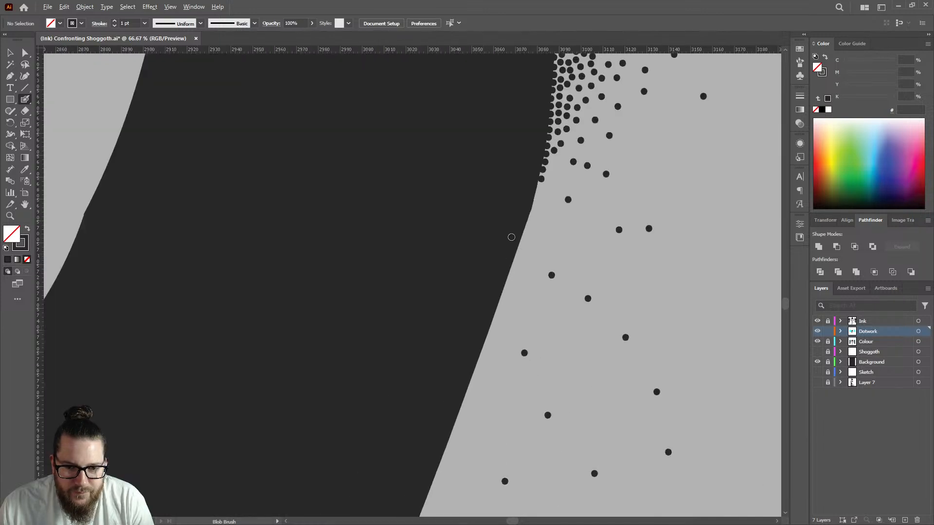
pyautogui.scroll(3, 553, 183)
pyautogui.click(499, 208)
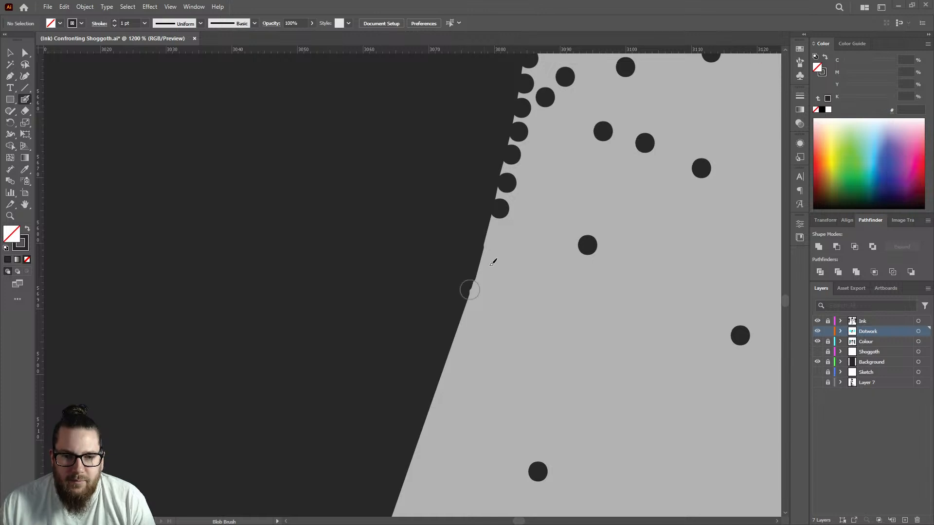
# Step: With the Blob Brush, continue the column of dots down the dark shape's edge with five evenly spaced dots
pyautogui.scroll(2, 491, 233)
pyautogui.click(498, 231)
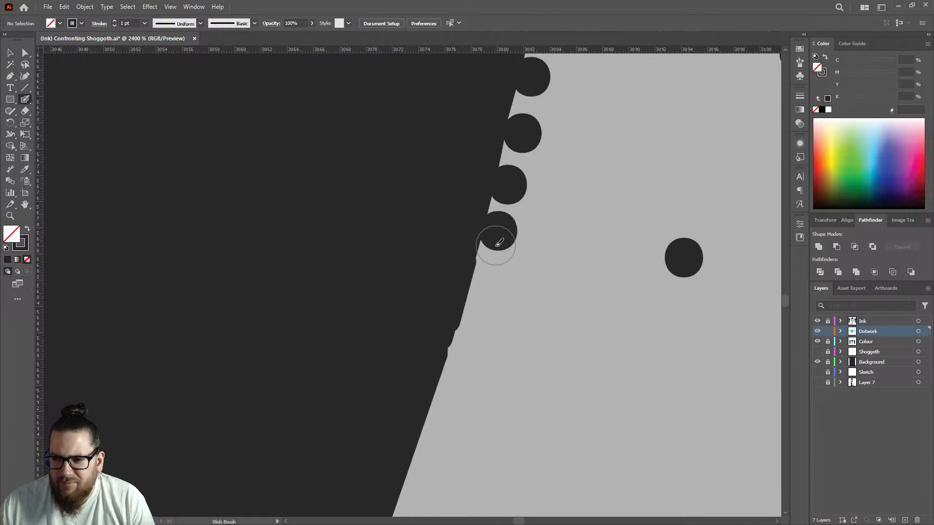
pyautogui.click(488, 279)
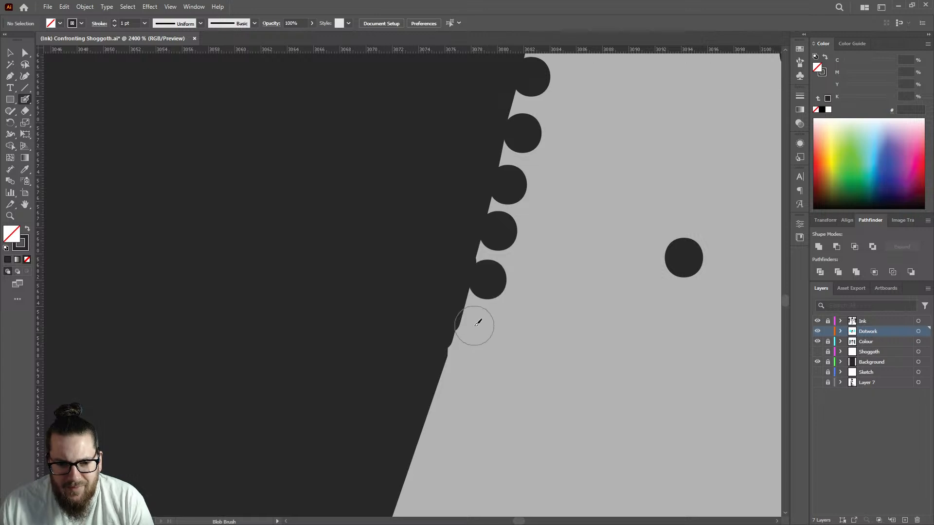
pyautogui.click(474, 325)
pyautogui.click(457, 372)
pyautogui.click(439, 413)
# Step: Add a second column of dots beside the edge column and fill the gaps between the nearby scattered dots
pyautogui.scroll(-3, 286, 354)
pyautogui.scroll(-2, 284, 354)
pyautogui.scroll(4, 323, 310)
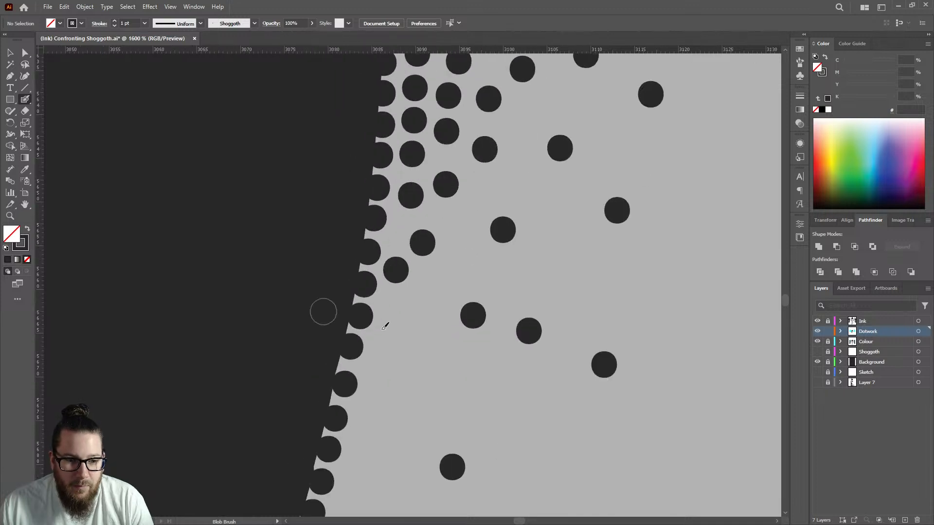
pyautogui.click(392, 303)
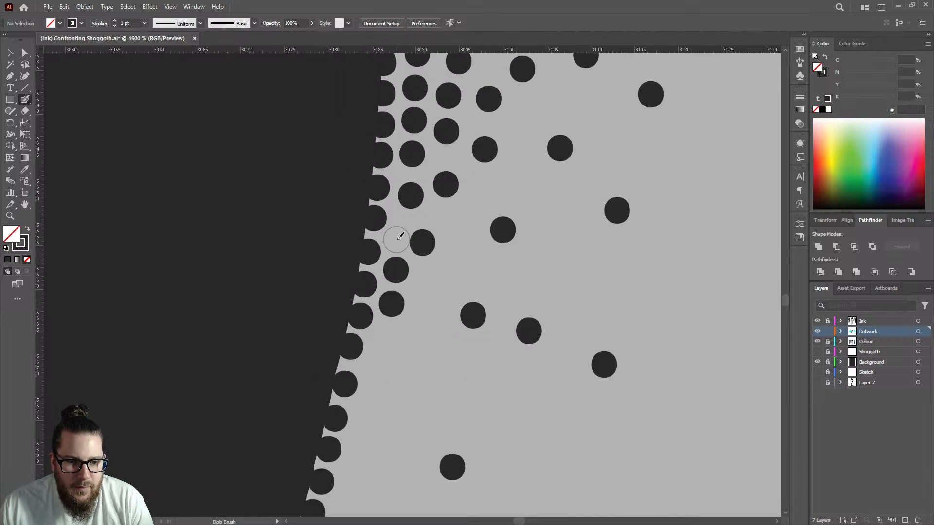
pyautogui.click(394, 240)
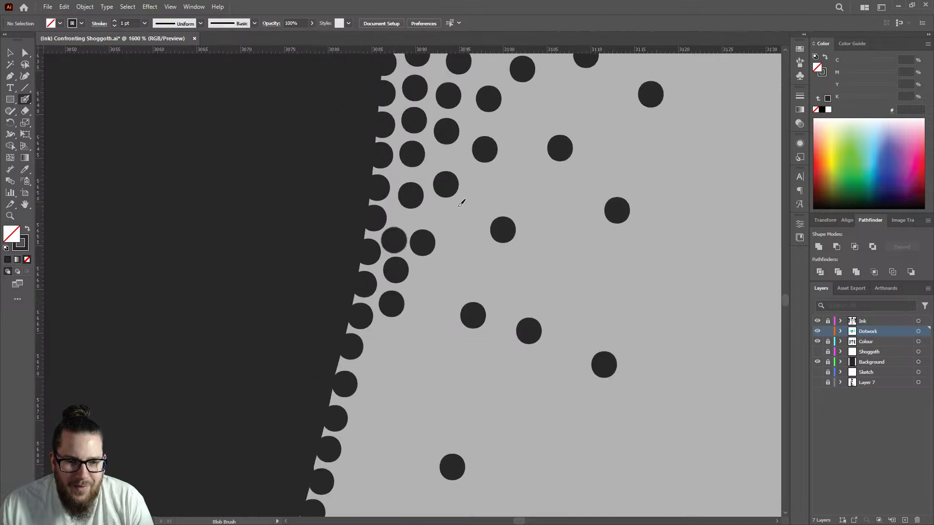
pyautogui.click(437, 216)
pyautogui.click(477, 185)
pyautogui.click(426, 275)
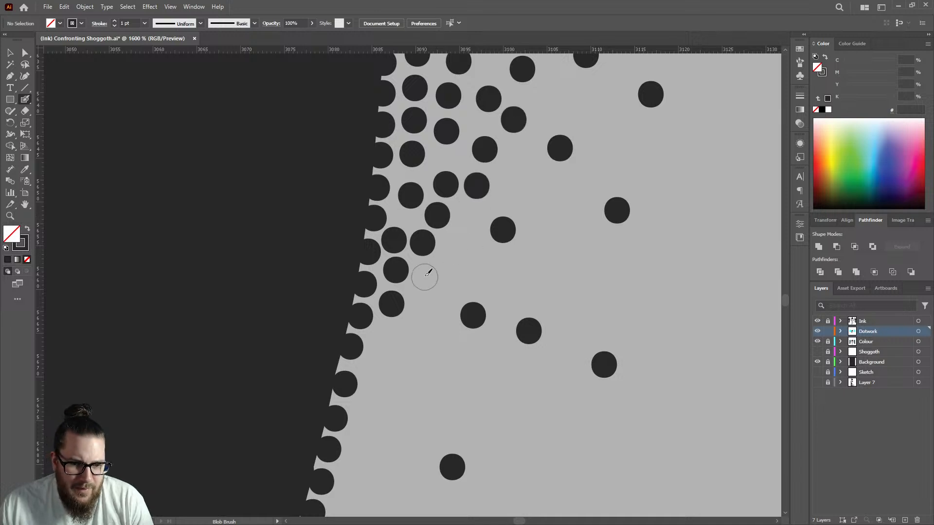
pyautogui.click(383, 339)
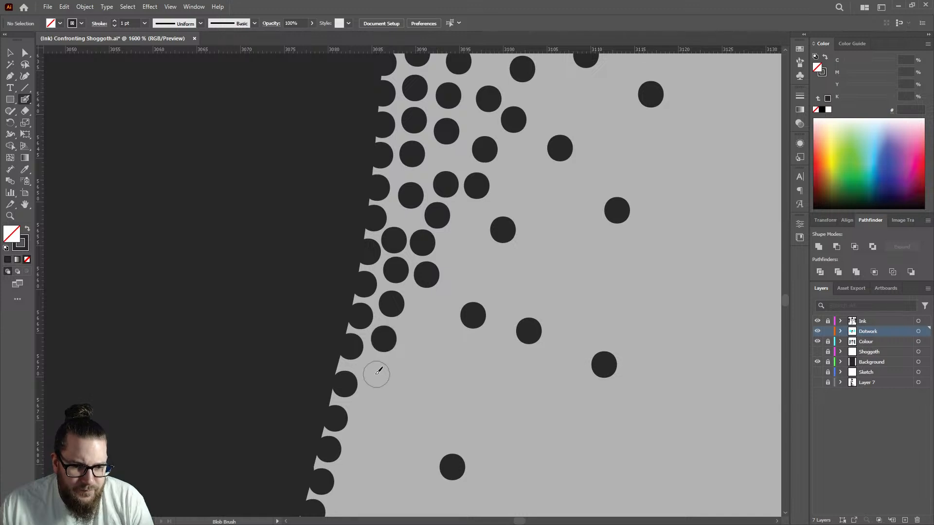
pyautogui.click(372, 371)
pyautogui.click(366, 409)
# Step: Extend the edge column with six more closely spaced dots below its last dot, following the dark shape's outline
pyautogui.scroll(-3, 456, 290)
pyautogui.scroll(-6, 456, 290)
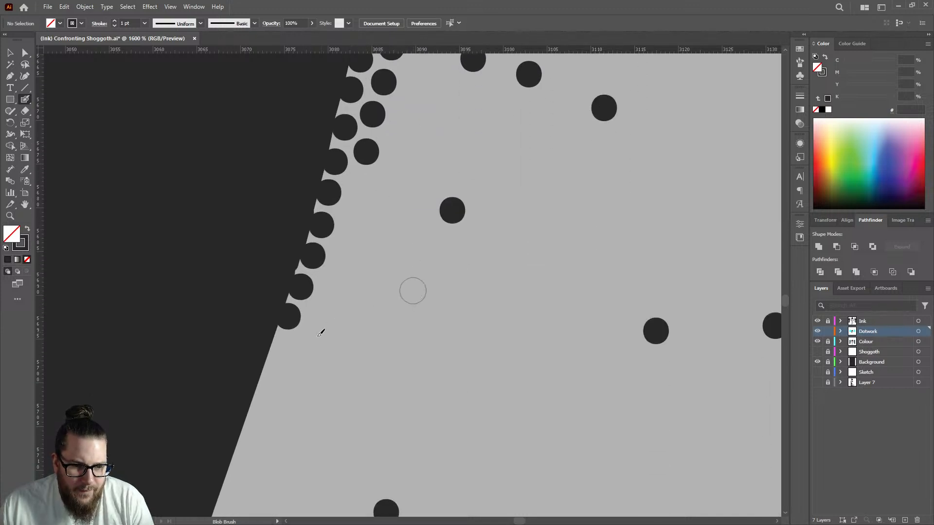
pyautogui.click(278, 346)
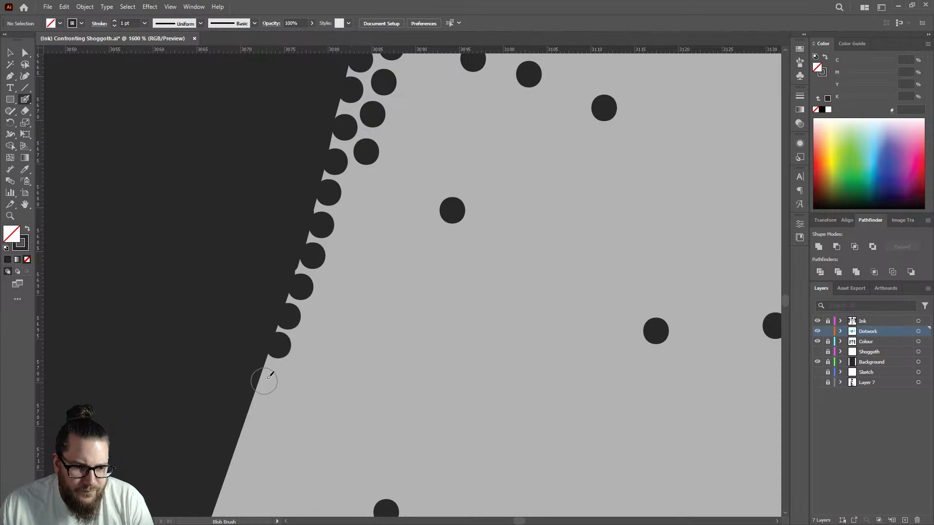
pyautogui.click(268, 373)
pyautogui.click(259, 403)
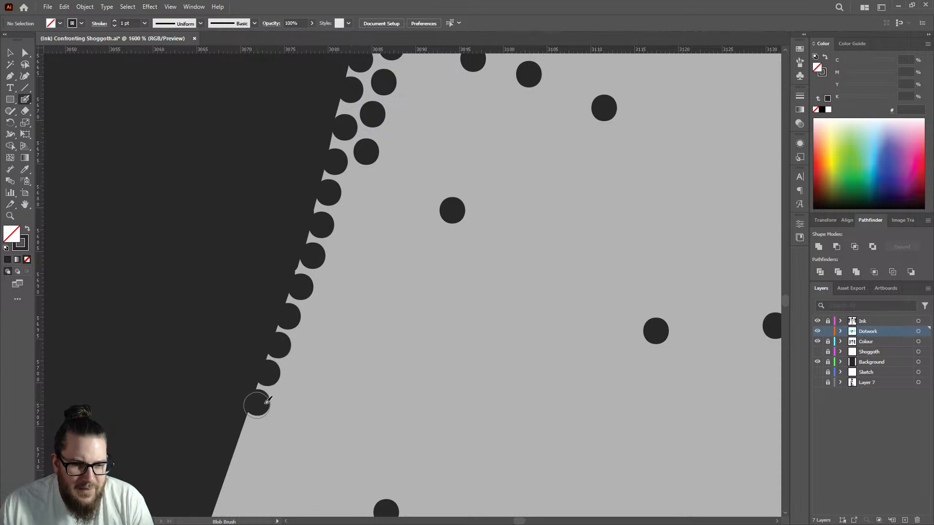
pyautogui.scroll(-3, 258, 402)
pyautogui.scroll(2, 479, 324)
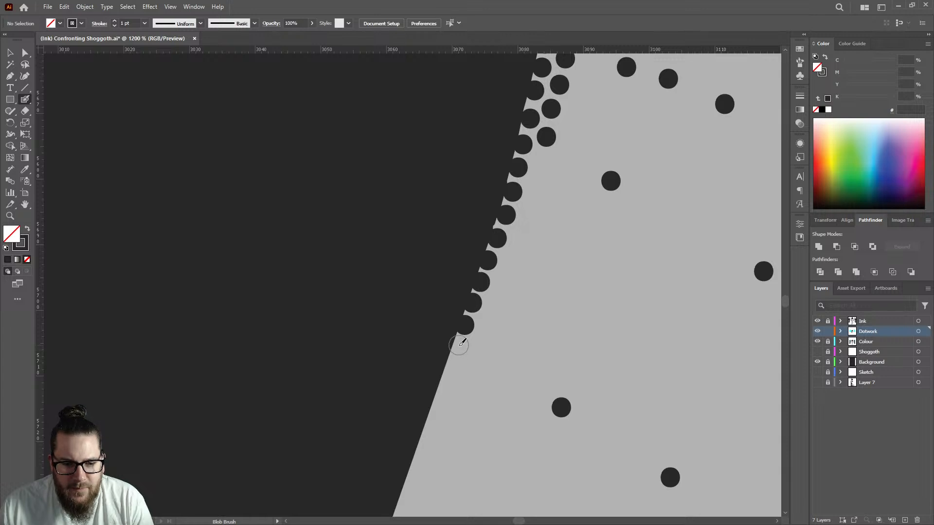
pyautogui.click(457, 347)
pyautogui.click(450, 368)
pyautogui.click(443, 391)
# Step: Continue the second column with eight dots running down parallel to the edge column
pyautogui.click(543, 159)
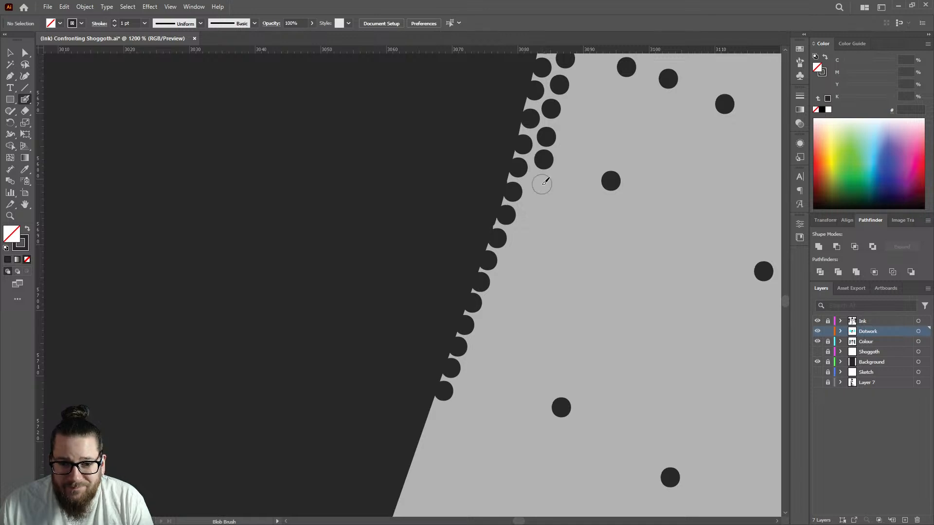
pyautogui.click(537, 185)
pyautogui.click(532, 209)
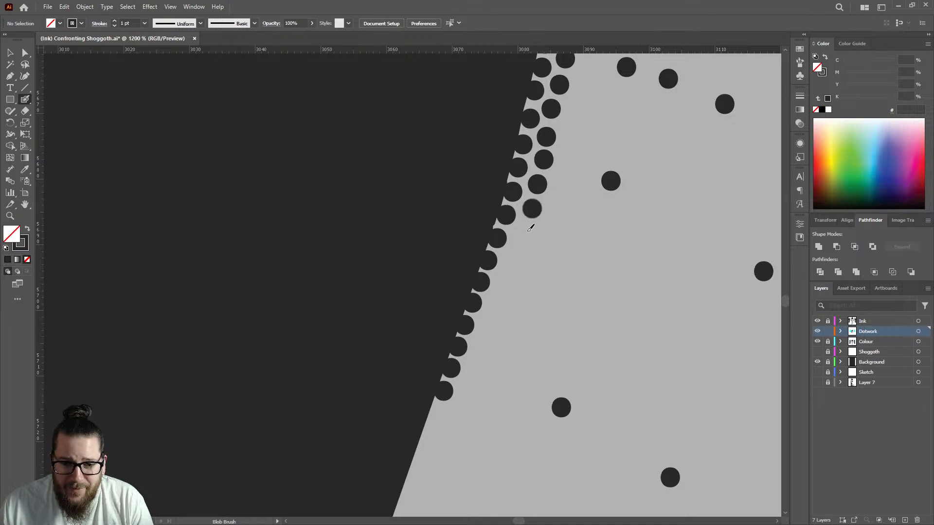
pyautogui.click(522, 235)
pyautogui.click(513, 257)
pyautogui.click(504, 282)
pyautogui.click(496, 304)
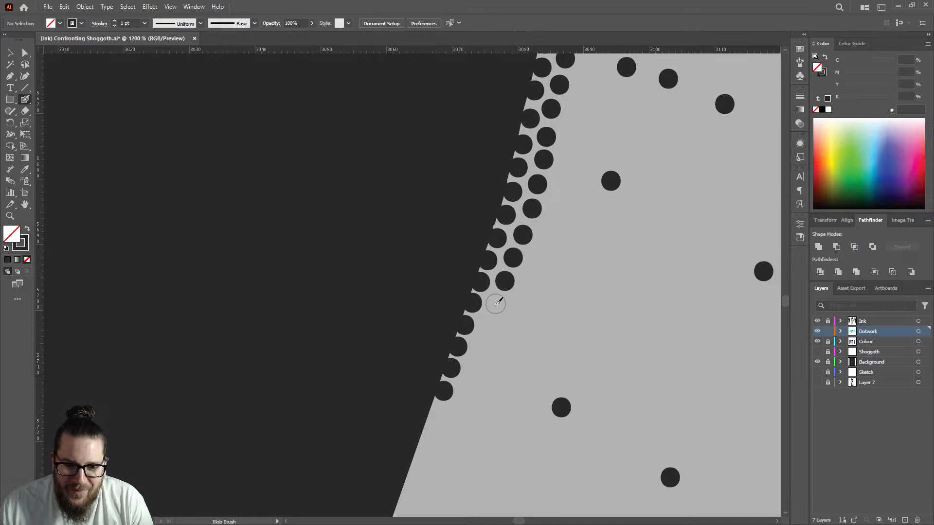
pyautogui.click(487, 327)
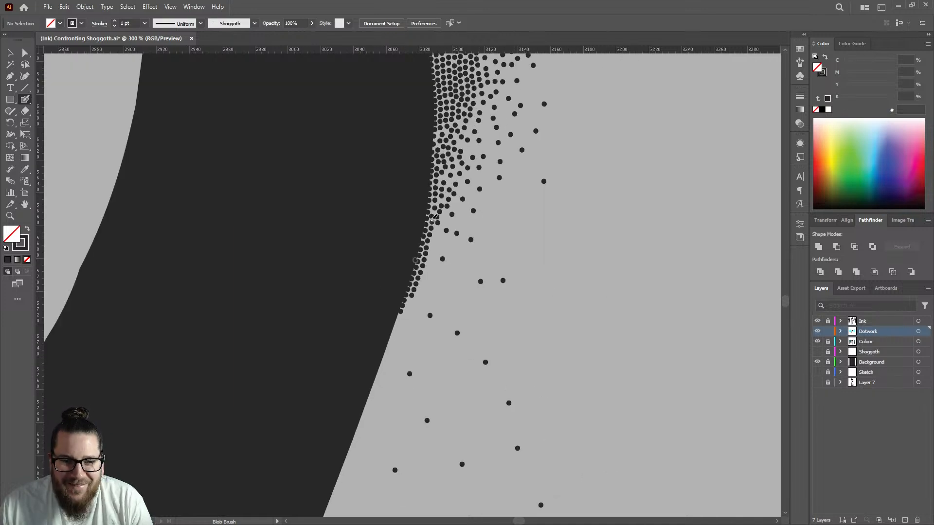
# Step: Build a third column of dots beside the second, adding a few dots further out to thin the shading gradually
pyautogui.scroll(5, 447, 256)
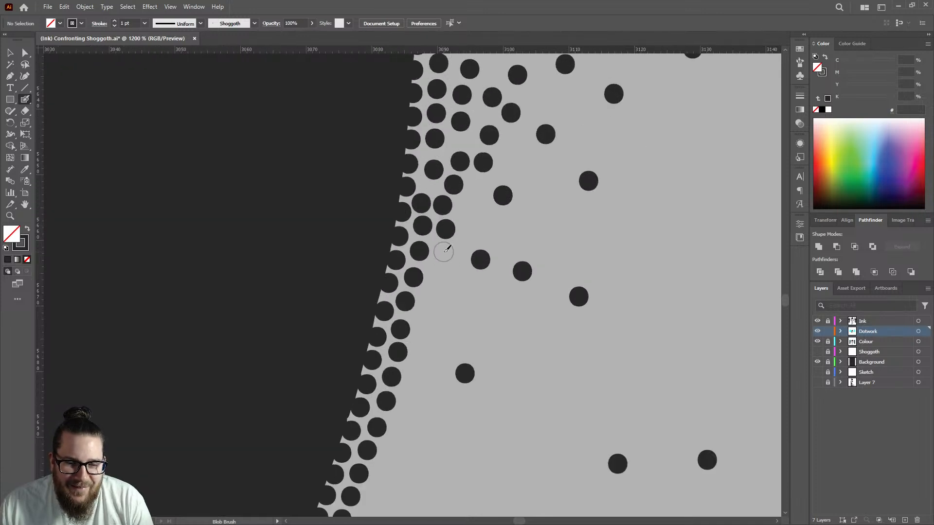
pyautogui.click(443, 252)
pyautogui.click(440, 275)
pyautogui.click(430, 300)
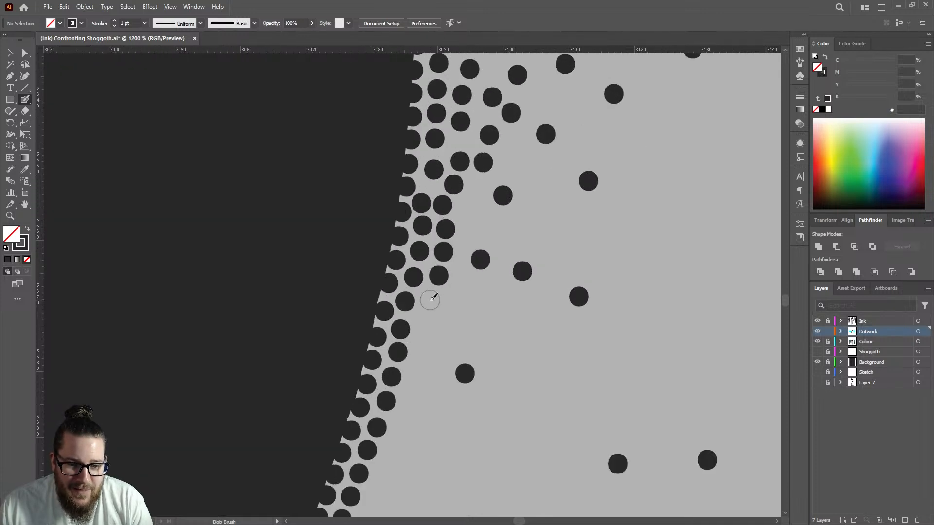
pyautogui.click(477, 188)
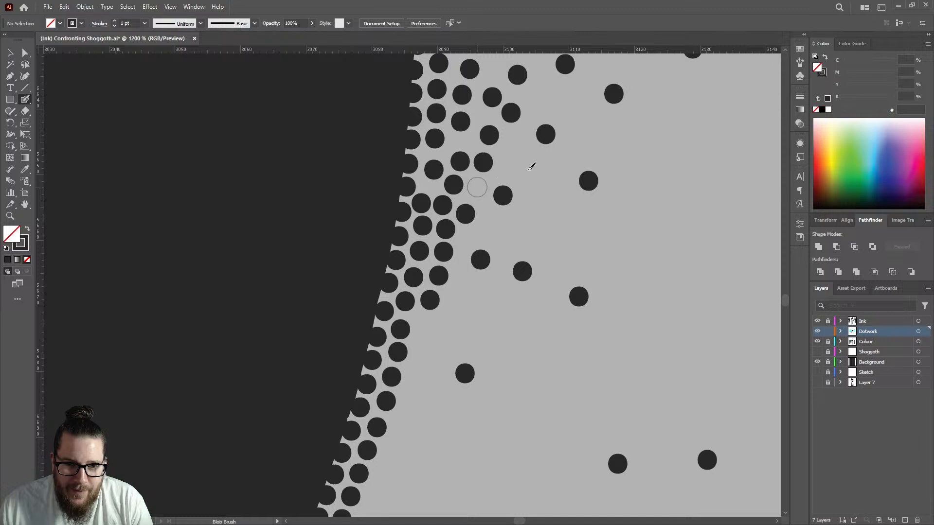
pyautogui.click(510, 156)
pyautogui.click(460, 292)
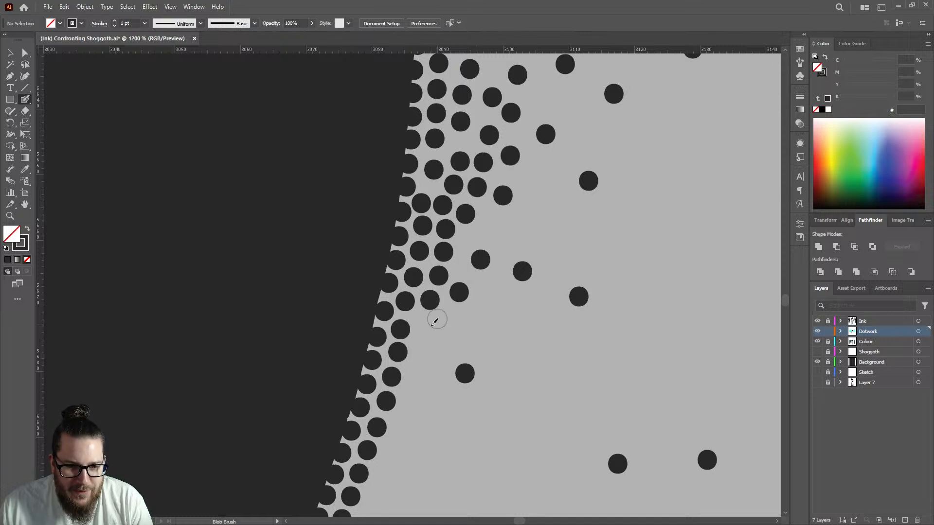
pyautogui.click(424, 324)
pyautogui.click(421, 350)
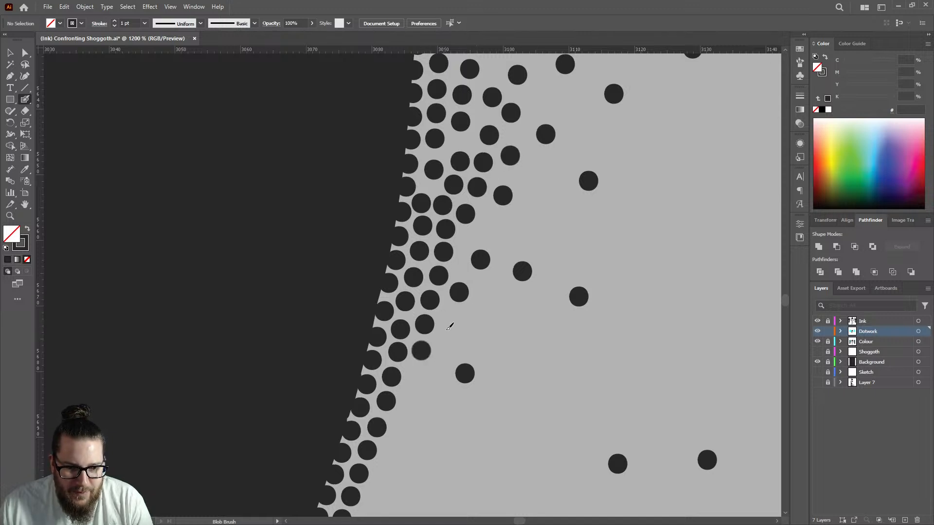
pyautogui.click(450, 317)
pyautogui.click(418, 377)
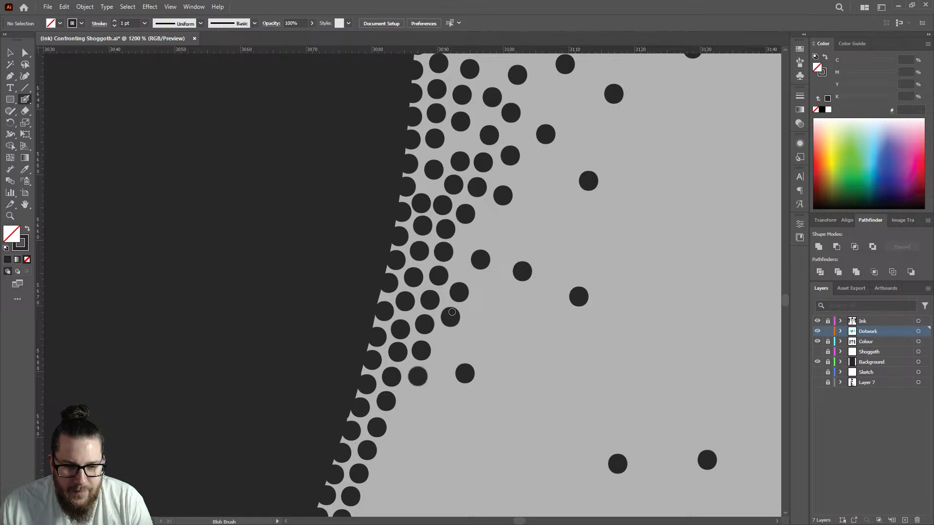
# Step: Lengthen both the edge column and the second column by two dots each at the lower end of the shading
pyautogui.scroll(-8, 489, 275)
pyautogui.scroll(-1, 505, 249)
pyautogui.scroll(1, 510, 201)
pyautogui.scroll(3, 506, 219)
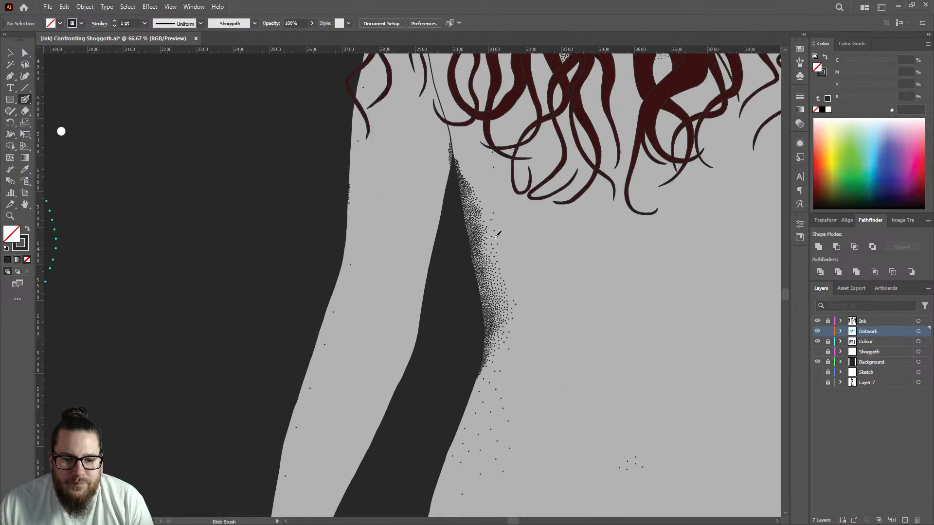
pyautogui.scroll(8, 484, 366)
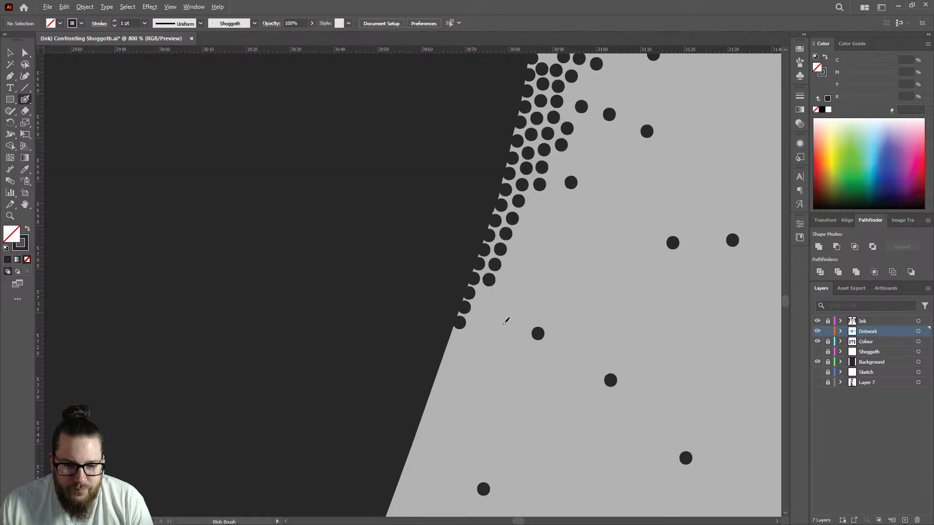
pyautogui.click(484, 297)
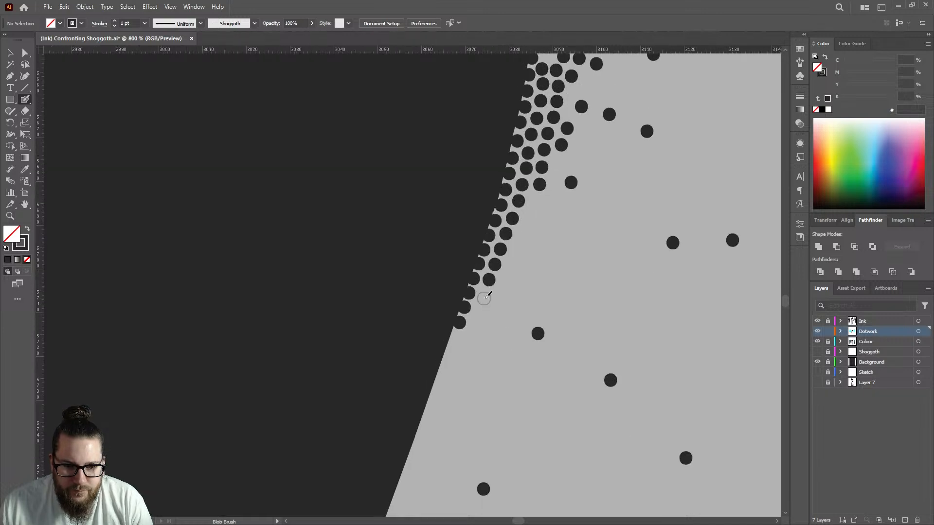
pyautogui.click(454, 338)
pyautogui.click(448, 356)
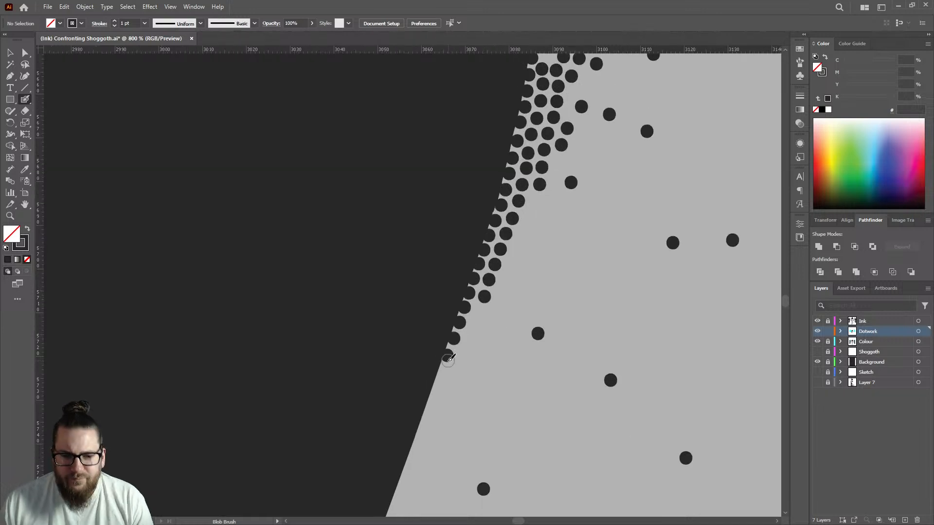
pyautogui.click(479, 311)
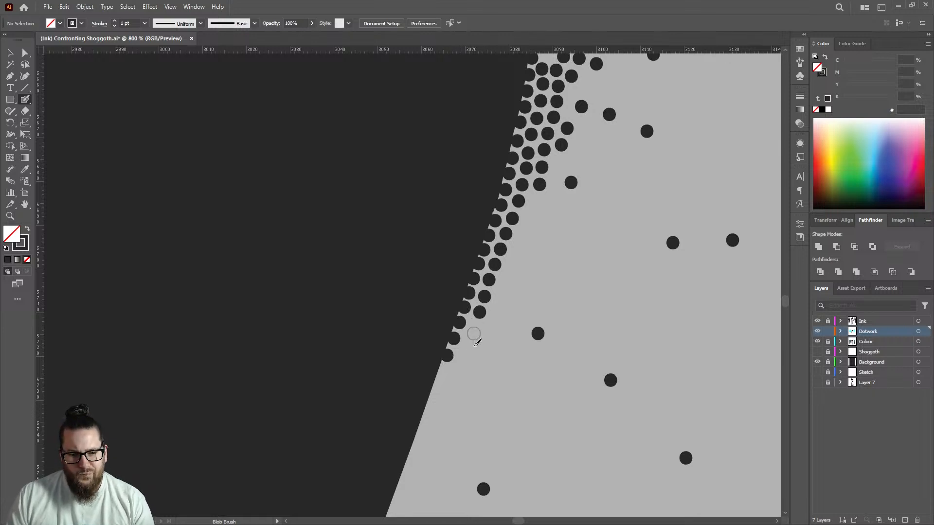
# Step: Thicken the shading's outer side with dots continuing the third and fourth columns, and fill the gaps higher up
pyautogui.click(535, 202)
pyautogui.click(559, 164)
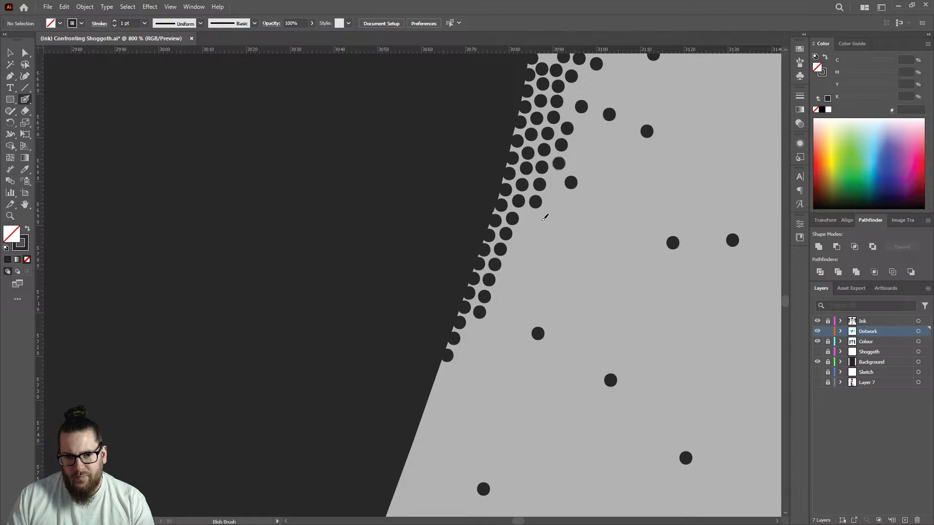
pyautogui.click(531, 221)
pyautogui.click(555, 180)
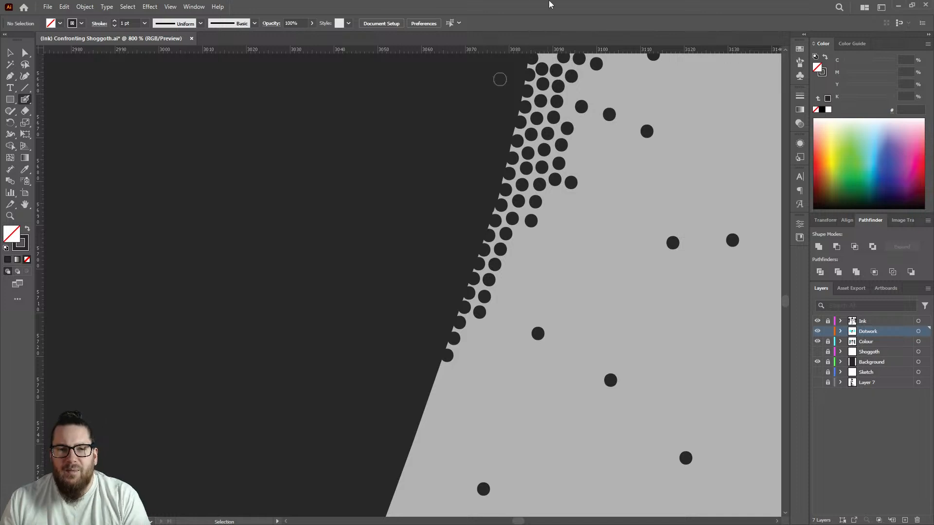
pyautogui.click(552, 196)
pyautogui.click(569, 113)
pyautogui.click(572, 94)
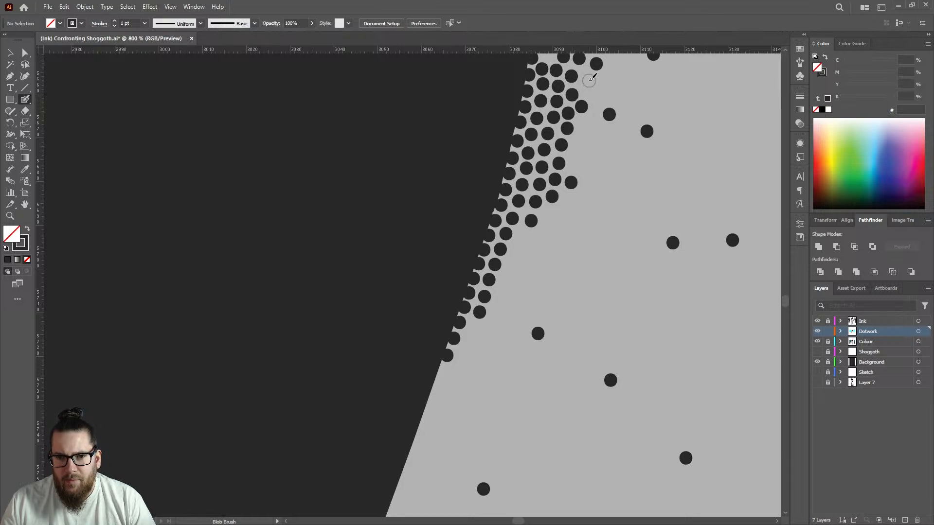
pyautogui.click(587, 79)
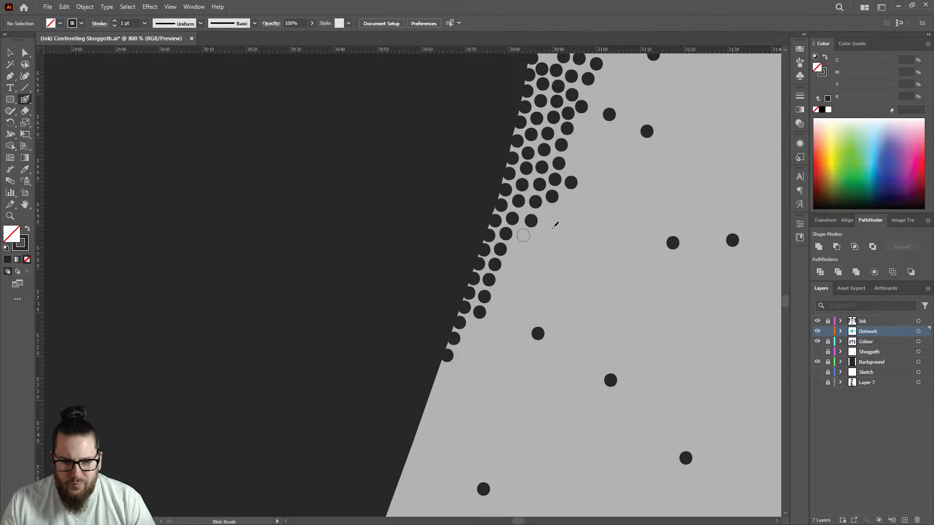
# Step: Extend the third column downward with three dots and add one dot to the fourth column beside it
pyautogui.click(522, 235)
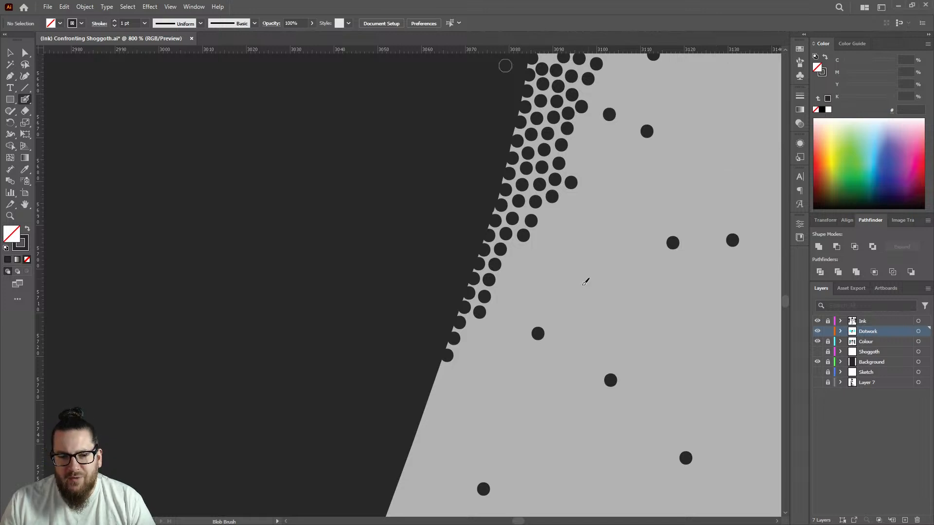
pyautogui.scroll(1, 564, 273)
pyautogui.click(493, 240)
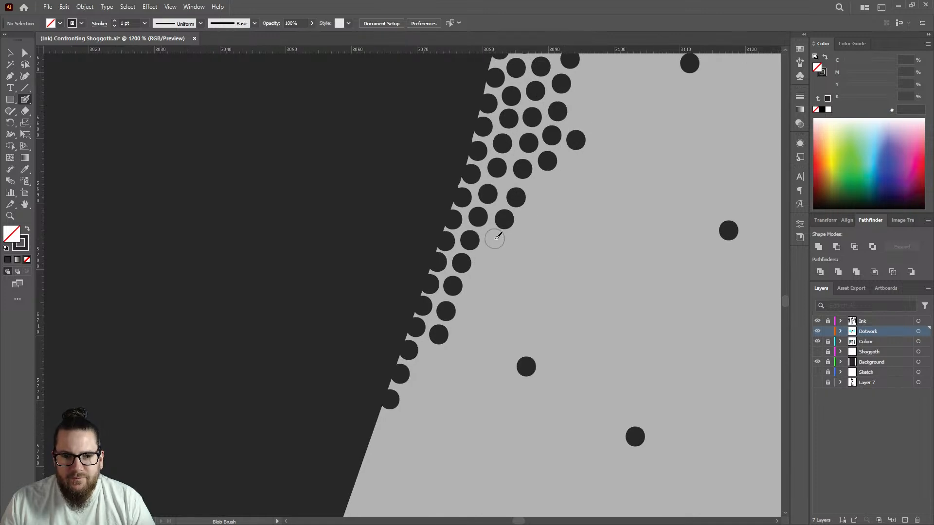
pyautogui.click(485, 263)
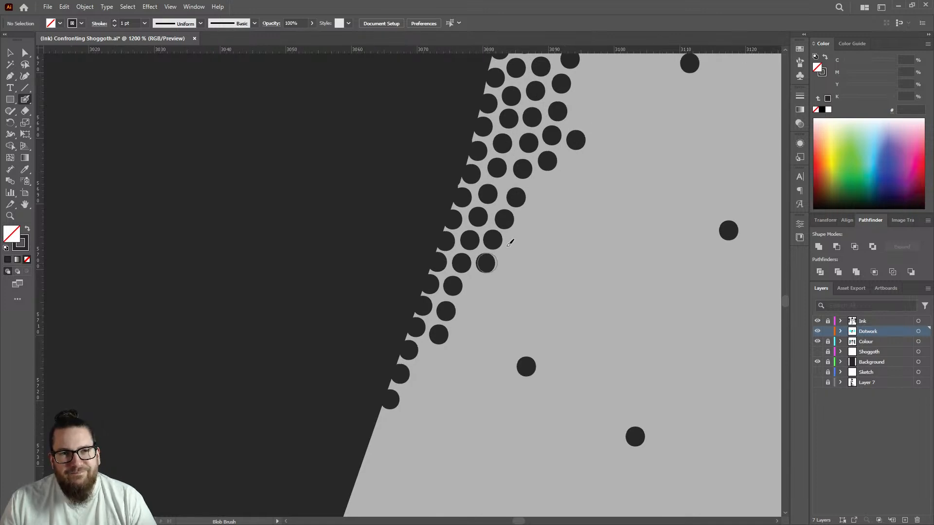
pyautogui.click(540, 191)
pyautogui.scroll(-3, 582, 166)
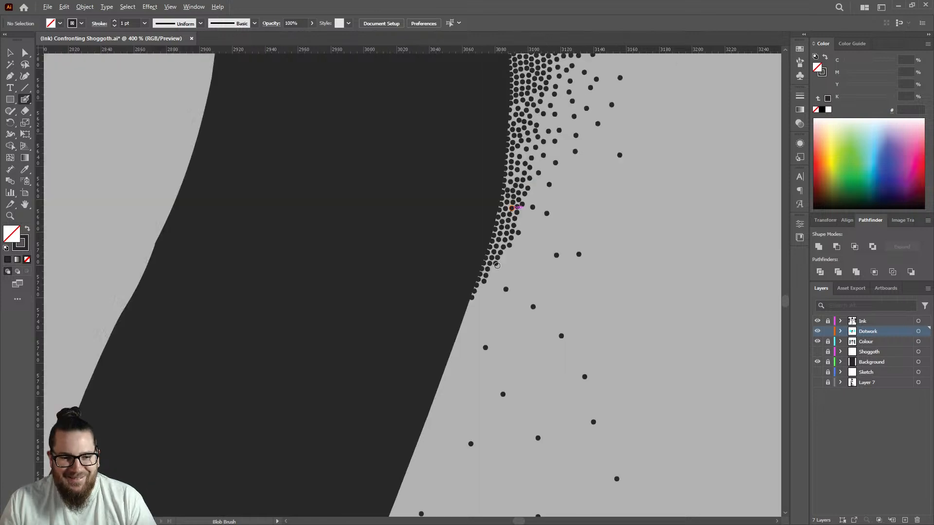
pyautogui.scroll(2, 494, 262)
pyautogui.scroll(2, 494, 261)
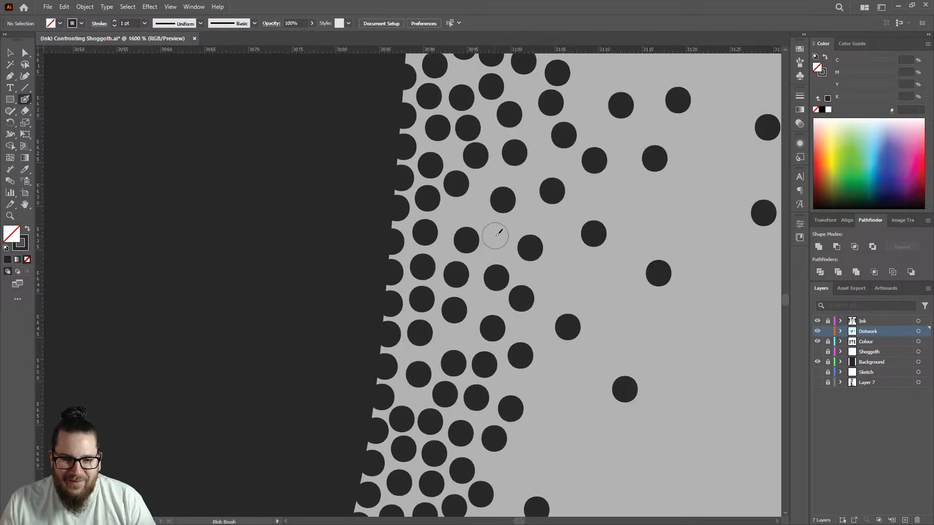
# Step: Fill the gaps on the outer side of the waist shading with four more Blob Brush dots
pyautogui.click(455, 212)
pyautogui.scroll(-3, 545, 219)
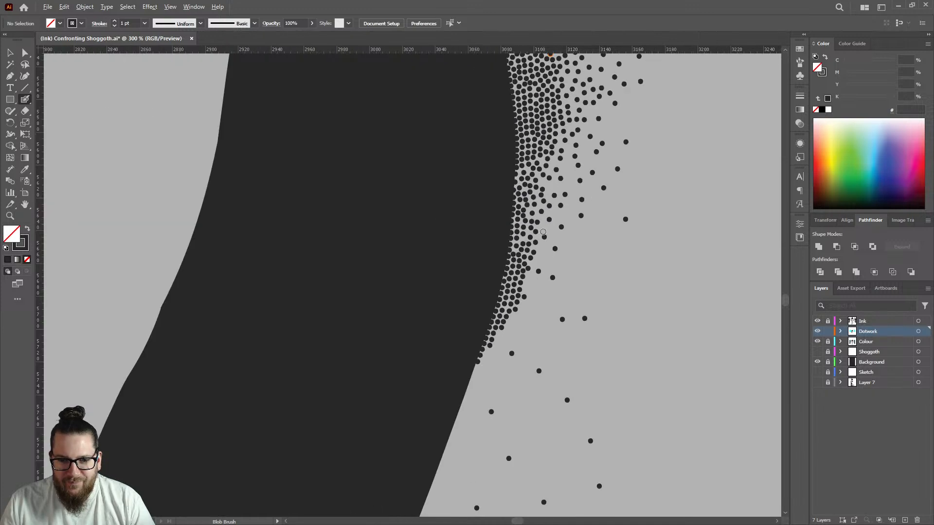
pyautogui.scroll(2, 545, 221)
pyautogui.click(548, 229)
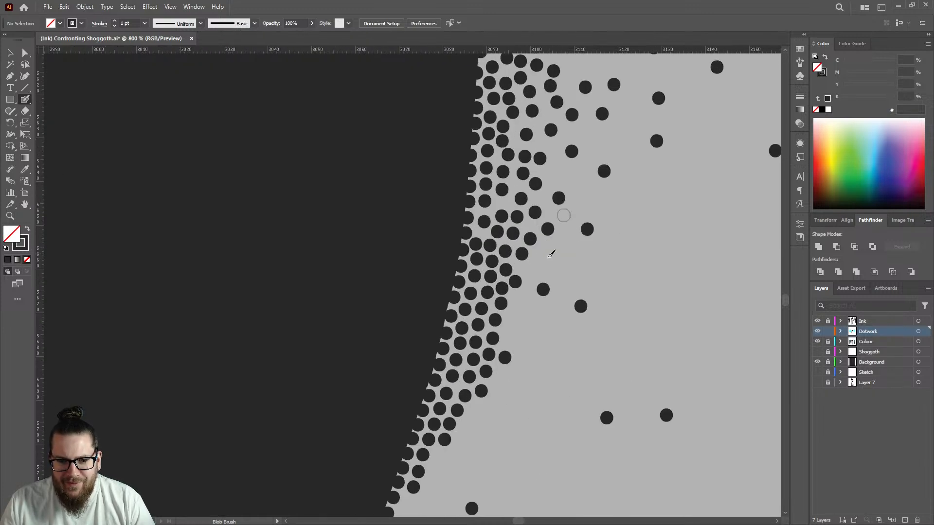
pyautogui.click(531, 270)
pyautogui.click(550, 253)
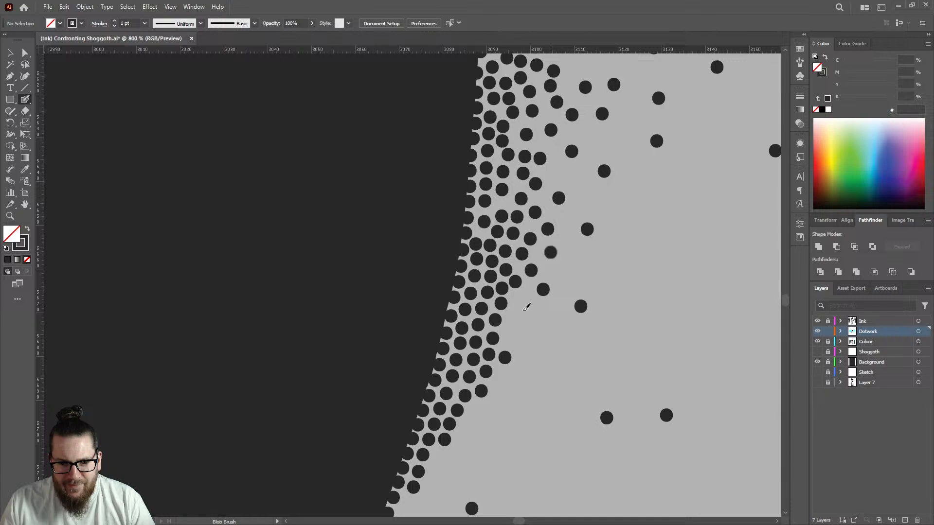
# Step: Continue the outer column downward with three closely spaced dots, undoing and re-placing the first one
pyautogui.click(518, 297)
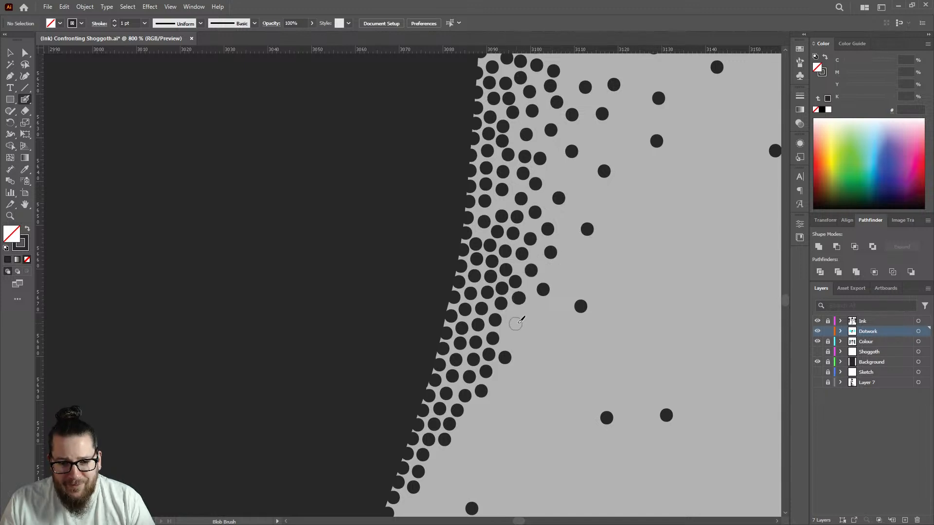
pyautogui.hotkey('ctrl', 'z')
pyautogui.click(519, 297)
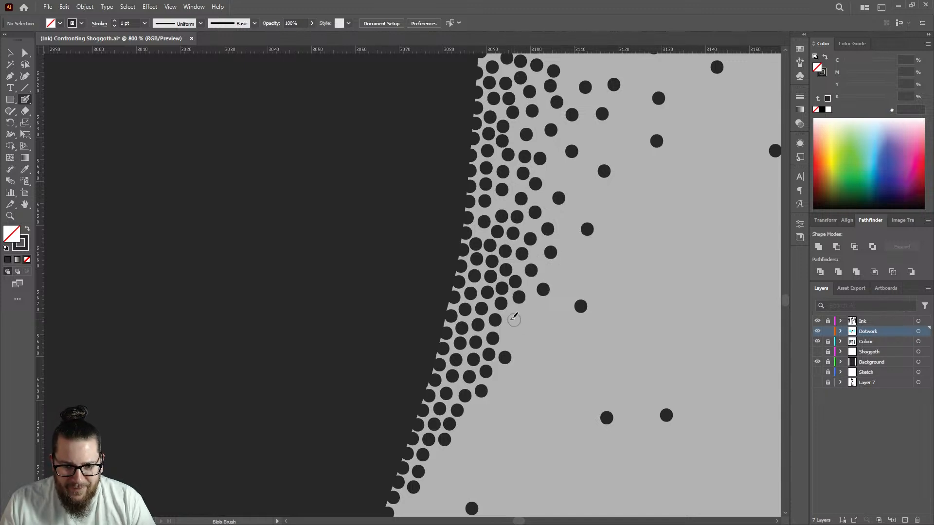
pyautogui.click(512, 316)
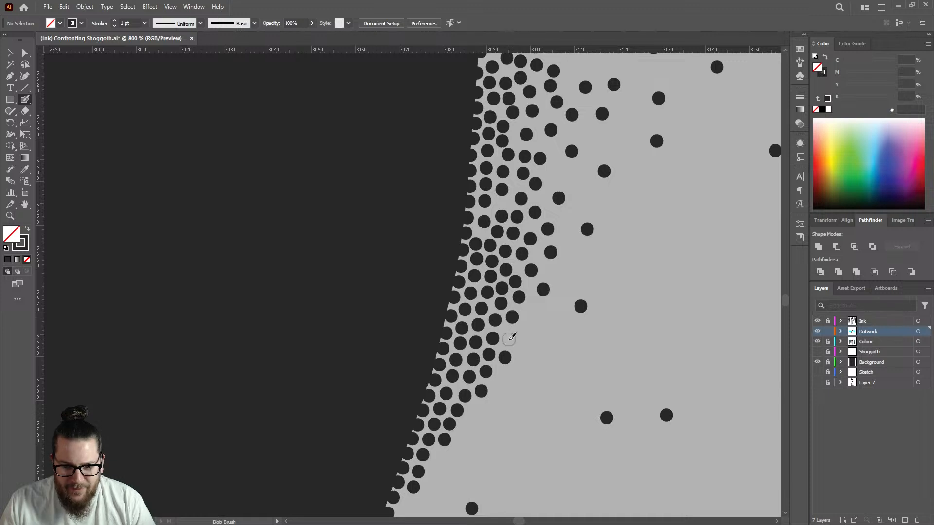
pyautogui.click(507, 341)
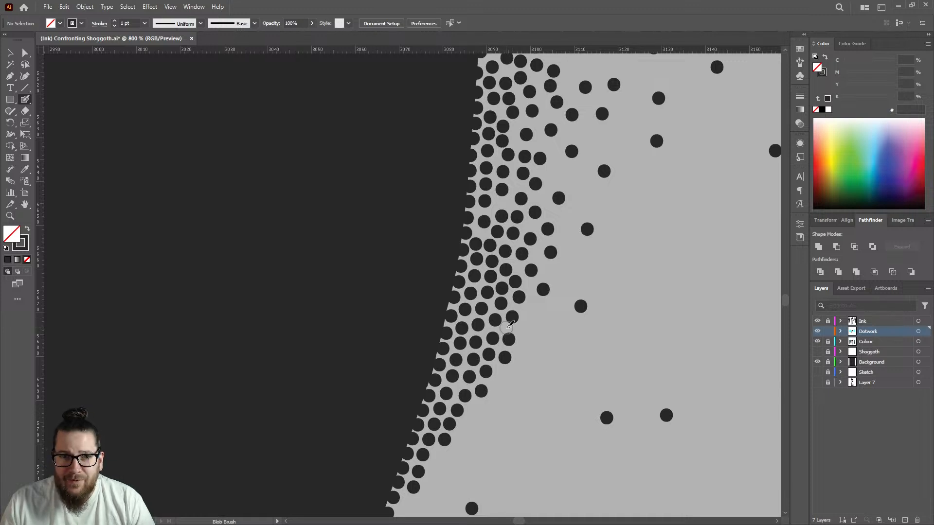
# Step: Extend the second column downward by four dots and the edge column by two at the lower tip of the shading
pyautogui.scroll(-3, 520, 287)
pyautogui.scroll(3, 495, 379)
pyautogui.scroll(2, 428, 411)
pyautogui.click(493, 305)
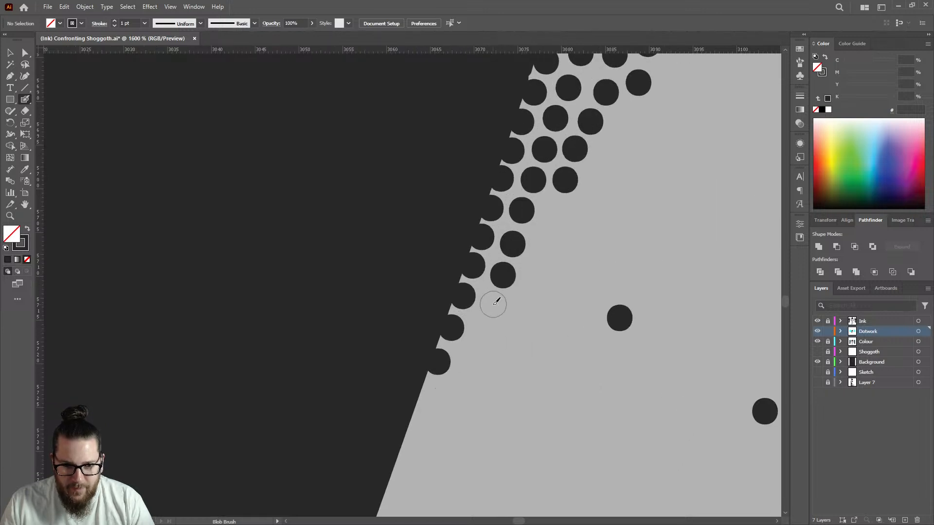
pyautogui.click(483, 334)
pyautogui.click(470, 365)
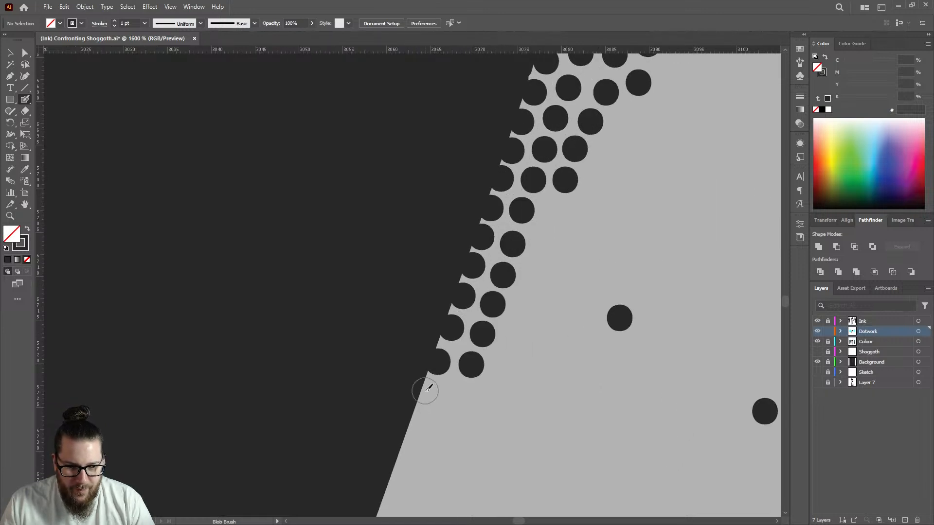
pyautogui.click(426, 390)
pyautogui.click(415, 420)
pyautogui.click(456, 395)
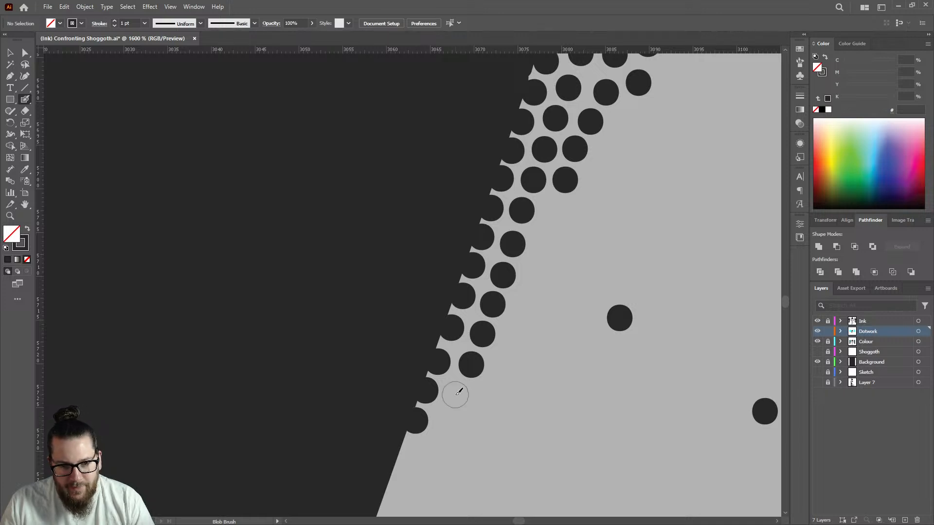
# Step: Run five dots upward along the torso's outline at the armpit, continuing the edge column above the existing shading
pyautogui.scroll(-10, 453, 341)
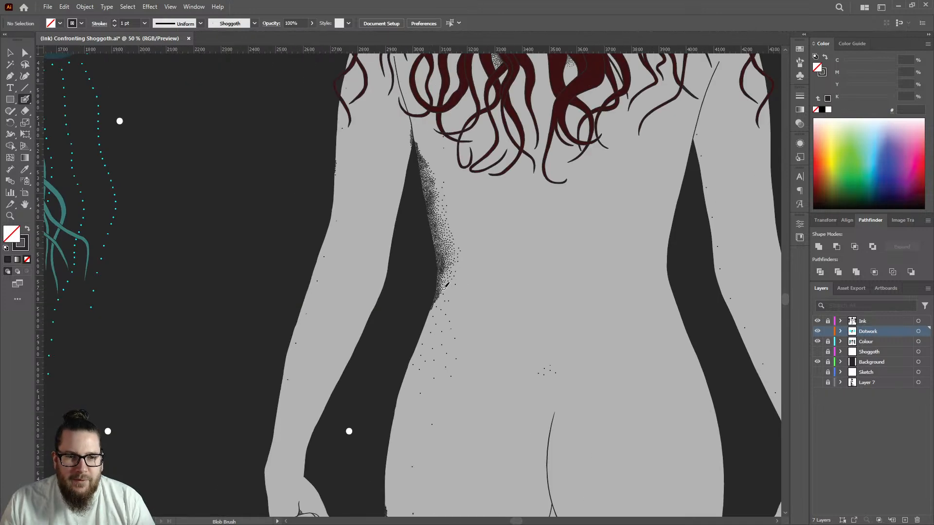
pyautogui.scroll(8, 445, 286)
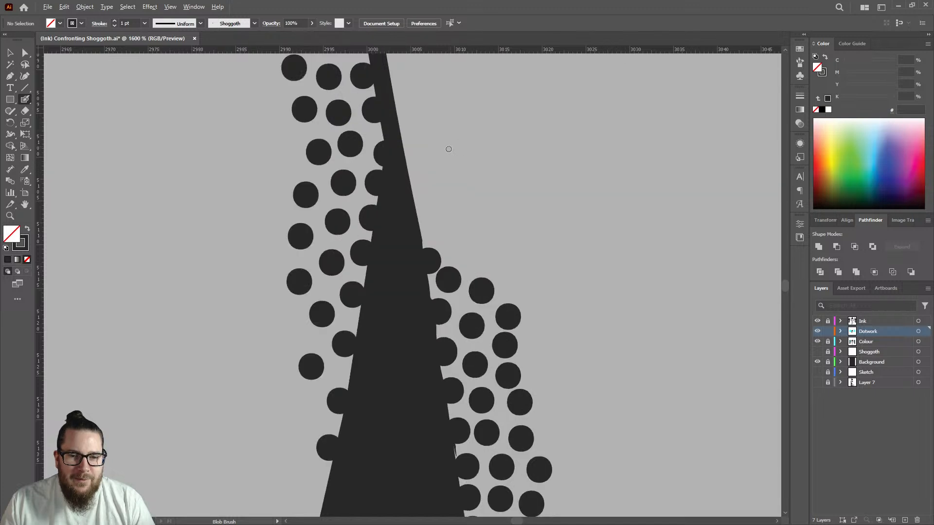
pyautogui.scroll(3, 452, 144)
pyautogui.click(408, 273)
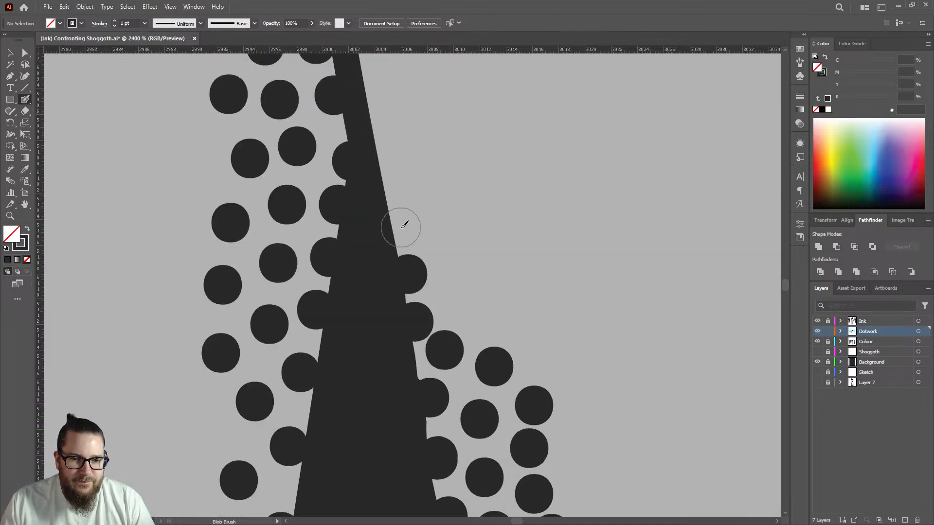
pyautogui.click(400, 228)
pyautogui.click(397, 183)
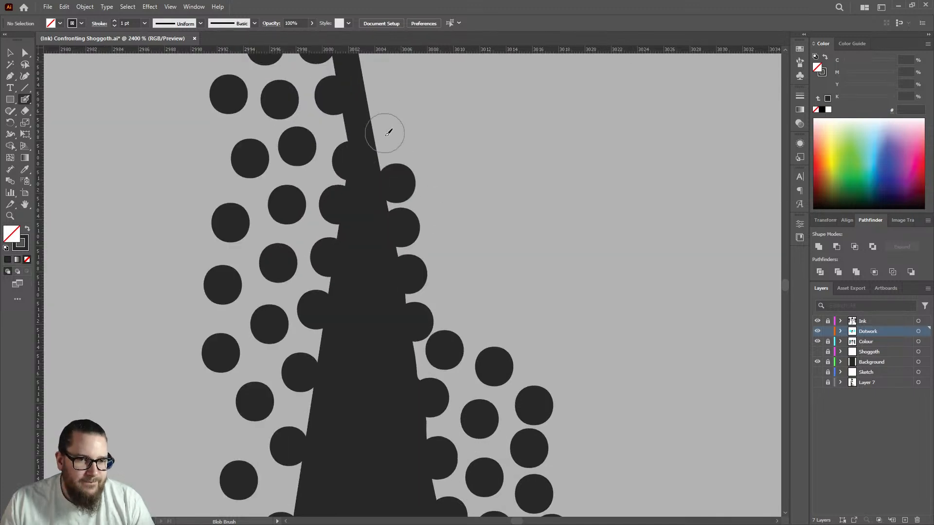
pyautogui.click(387, 132)
pyautogui.click(377, 85)
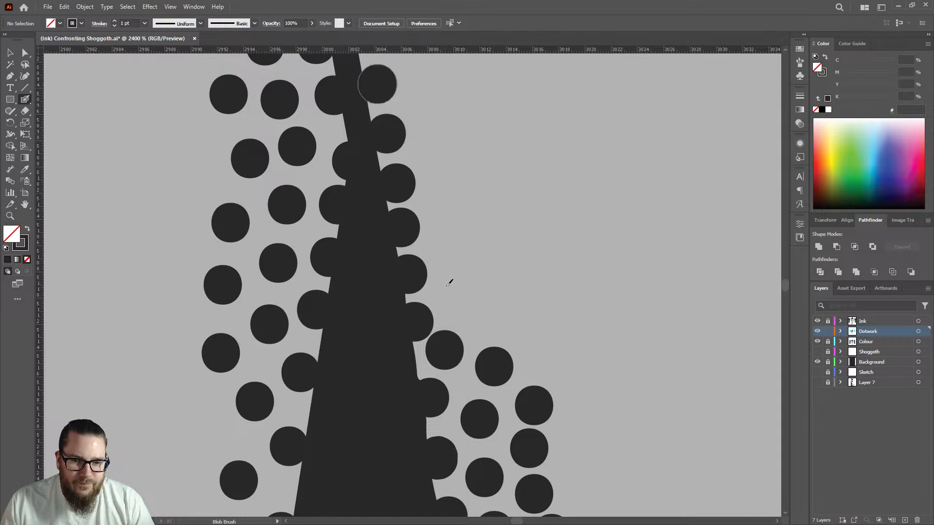
# Step: Add six dots outside the armpit's edge column to build up the second and third columns
pyautogui.click(447, 293)
pyautogui.click(482, 323)
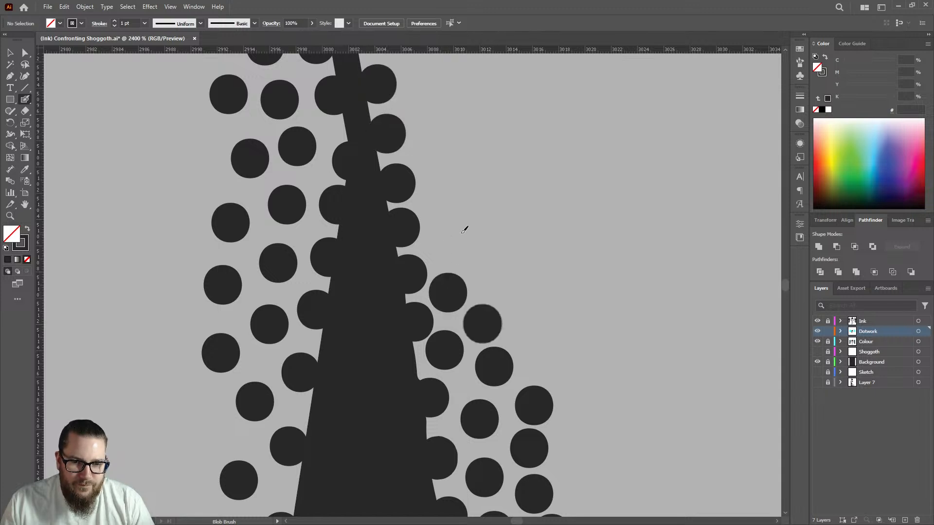
pyautogui.click(443, 244)
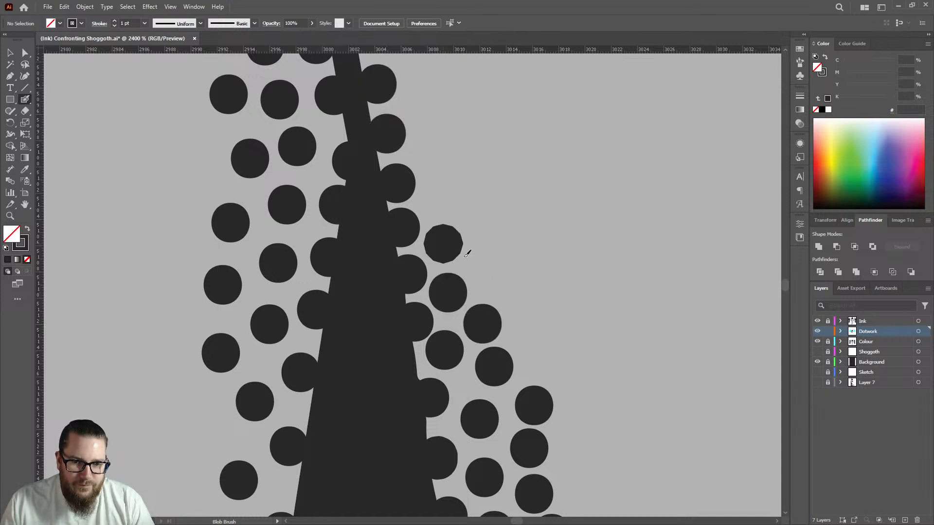
pyautogui.click(539, 359)
pyautogui.click(441, 196)
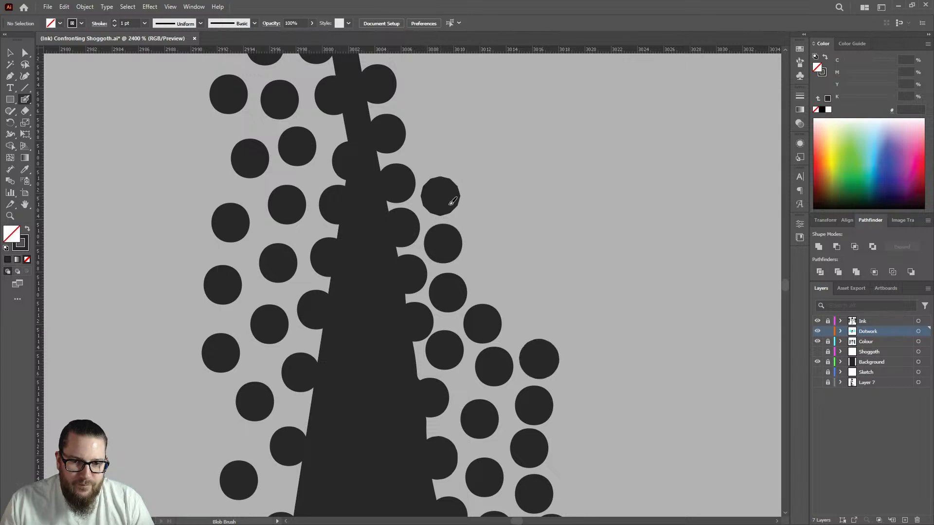
pyautogui.click(489, 281)
# Step: Scatter a few loose dots below the dense waist shading towards the hip to soften the fade
pyautogui.scroll(-14, 450, 253)
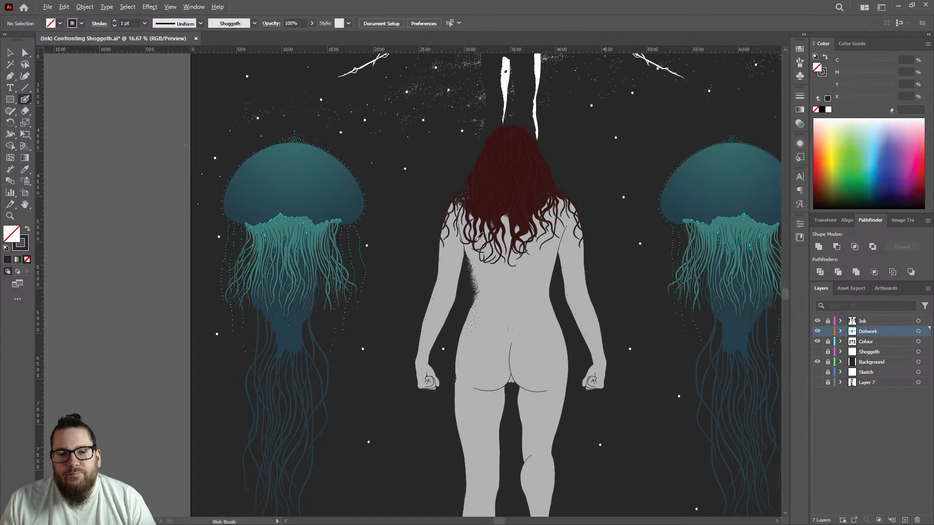
pyautogui.scroll(2, 510, 296)
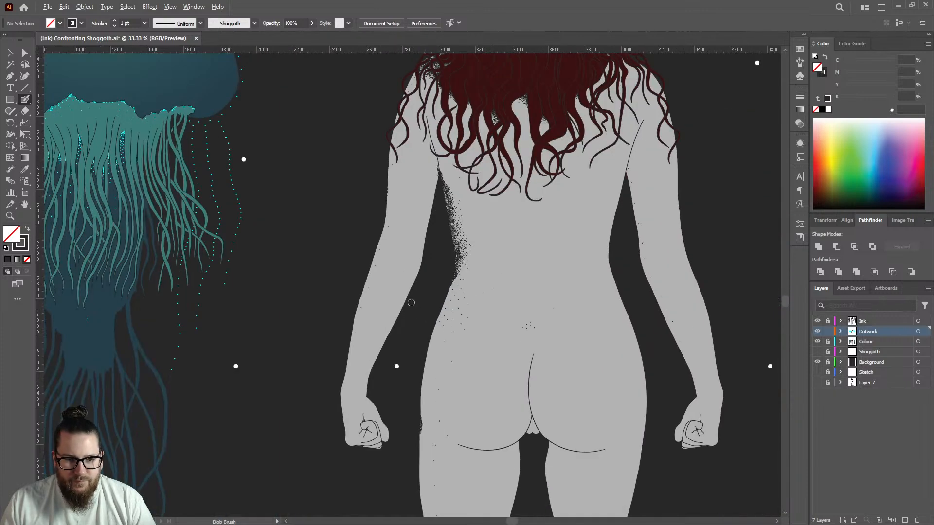
pyautogui.scroll(5, 421, 307)
pyautogui.click(468, 282)
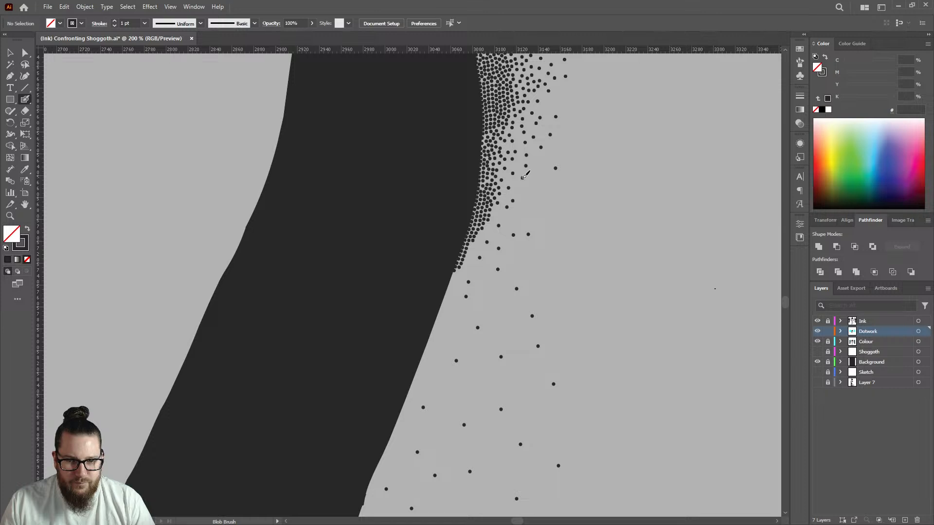
pyautogui.scroll(-2, 539, 204)
pyautogui.click(491, 313)
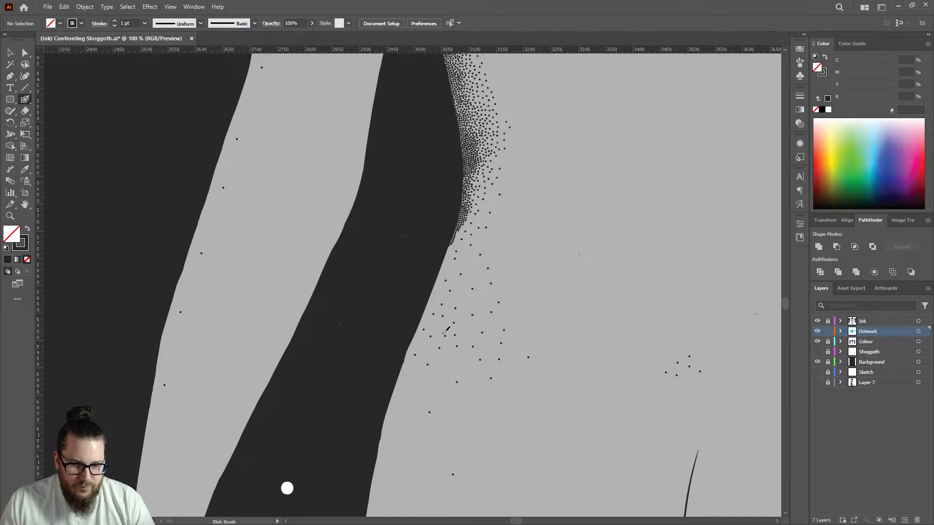
# Step: Extend the edge column below the waist with eight evenly spaced dots along the dark outline
pyautogui.scroll(5, 436, 277)
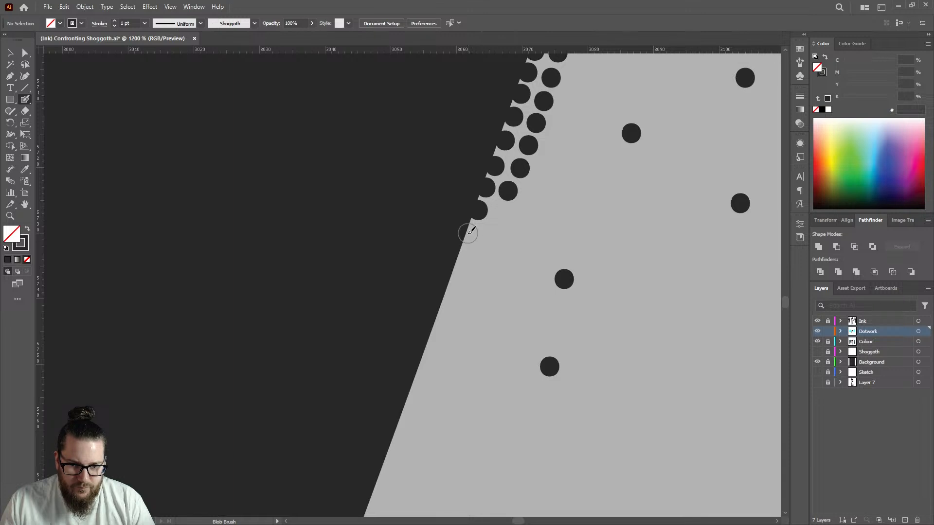
pyautogui.click(470, 232)
pyautogui.click(462, 258)
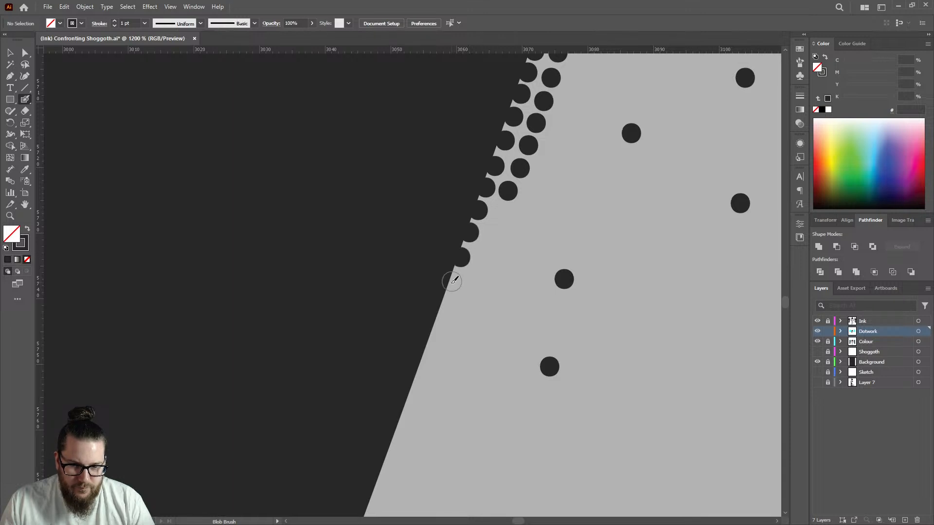
pyautogui.click(452, 282)
pyautogui.click(443, 307)
pyautogui.click(435, 331)
pyautogui.click(425, 353)
pyautogui.click(416, 375)
pyautogui.click(407, 398)
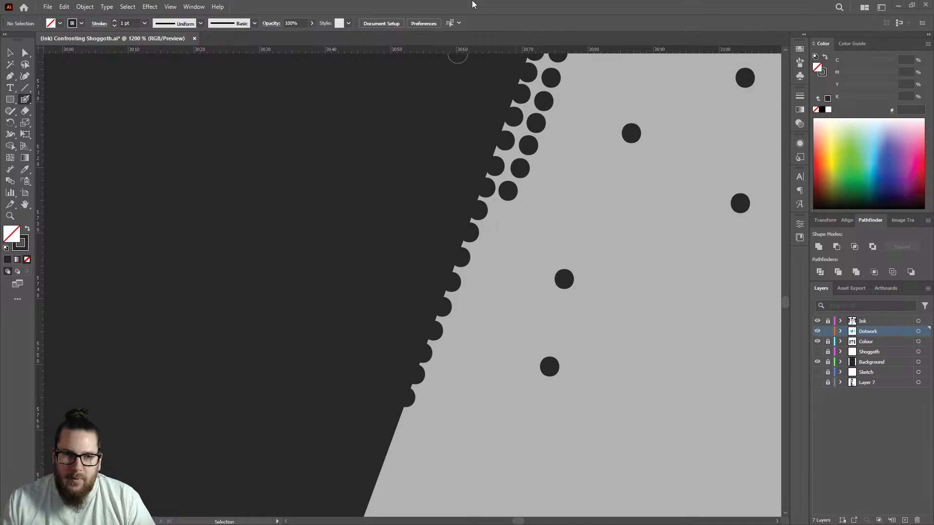
# Step: Extend the second column with six dots running parallel to the new edge dots
pyautogui.scroll(2, 508, 209)
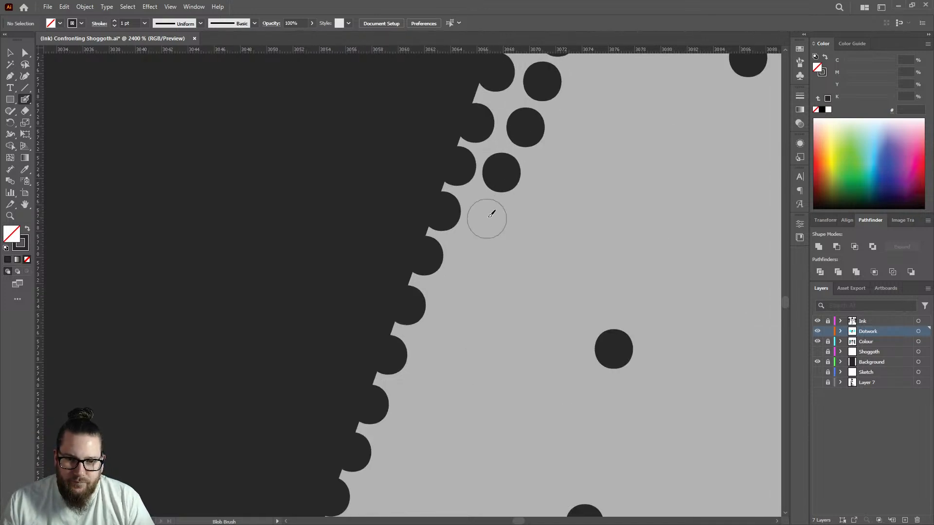
pyautogui.click(487, 216)
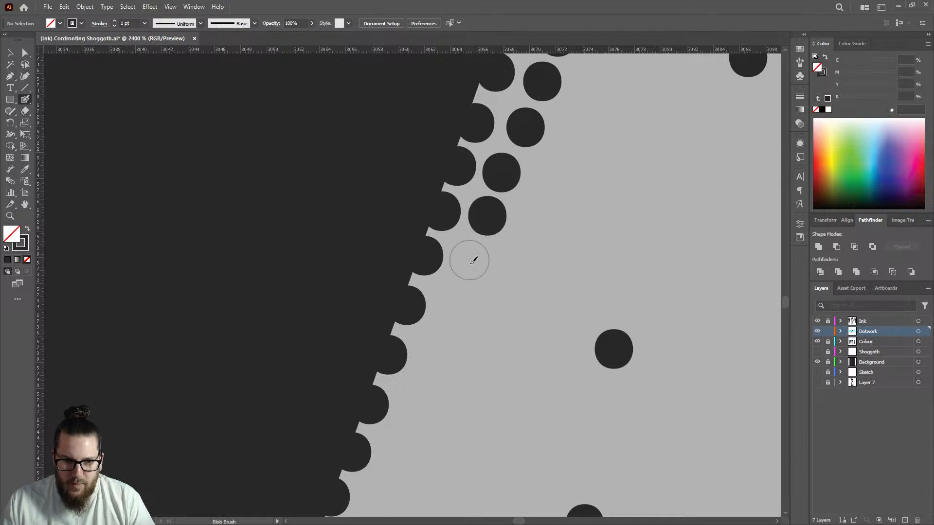
pyautogui.click(469, 259)
pyautogui.click(449, 303)
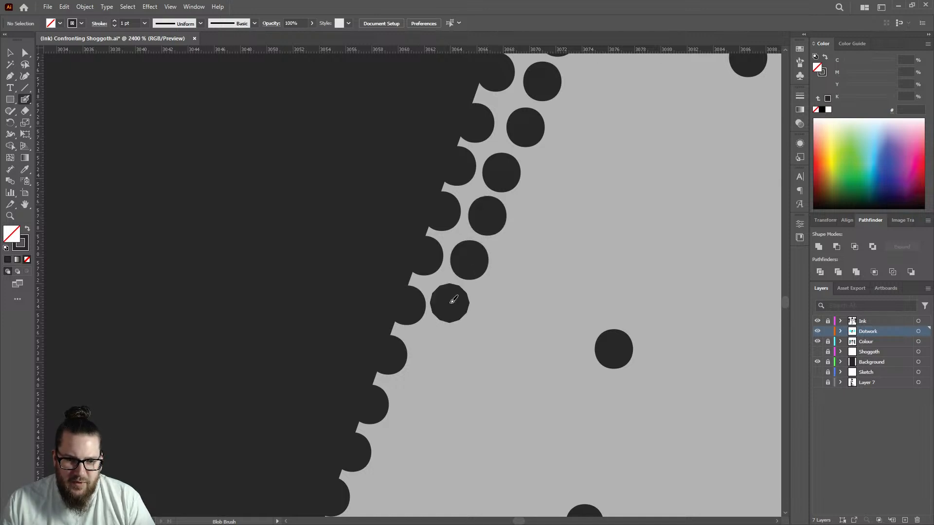
pyautogui.click(431, 350)
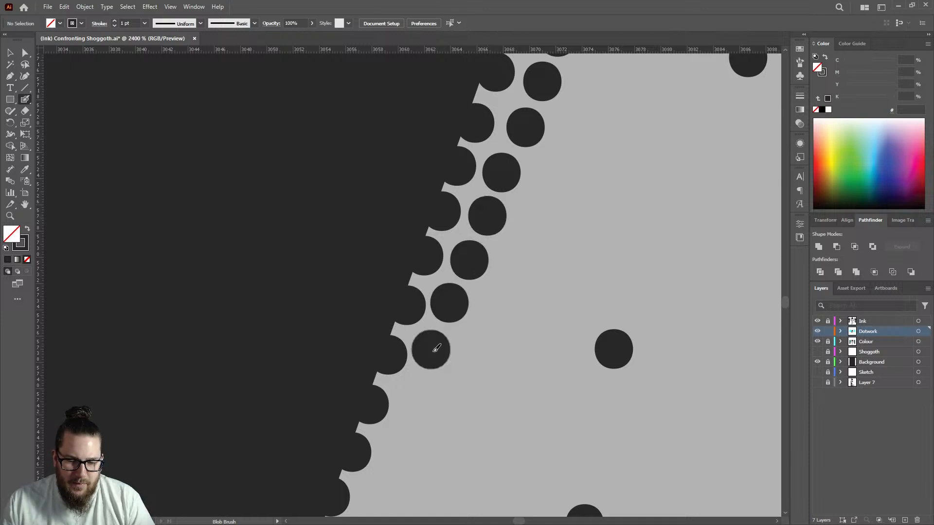
pyautogui.click(411, 394)
pyautogui.click(396, 442)
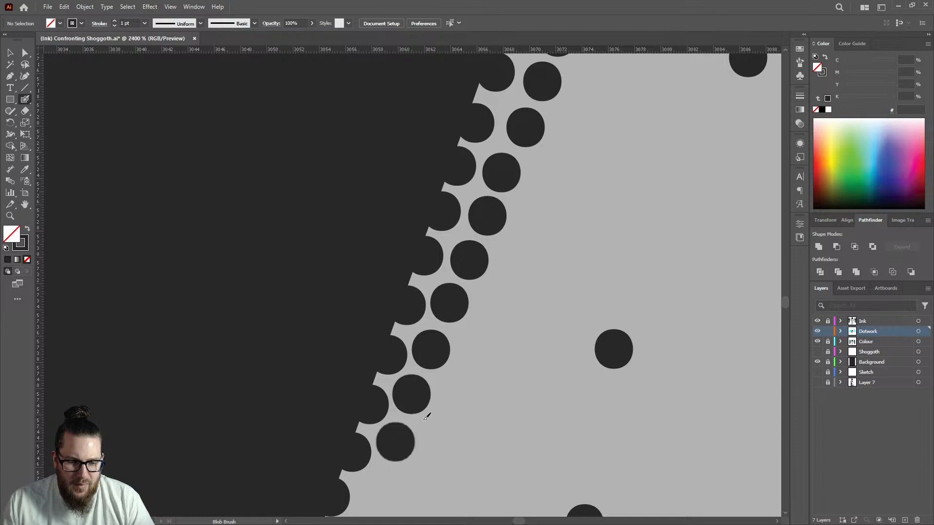
# Step: Lengthen the third column downward by three dots beside the second column
pyautogui.scroll(-3, 462, 372)
pyautogui.scroll(3, 532, 215)
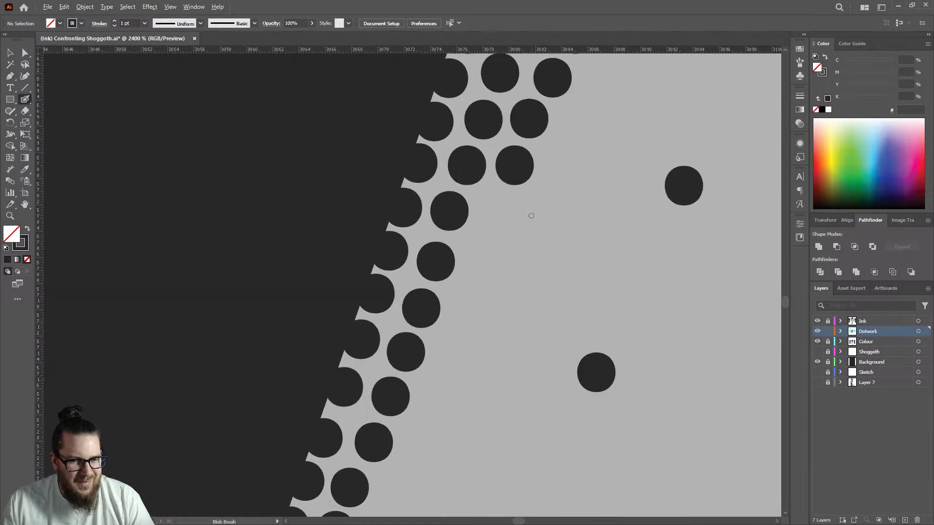
pyautogui.click(493, 205)
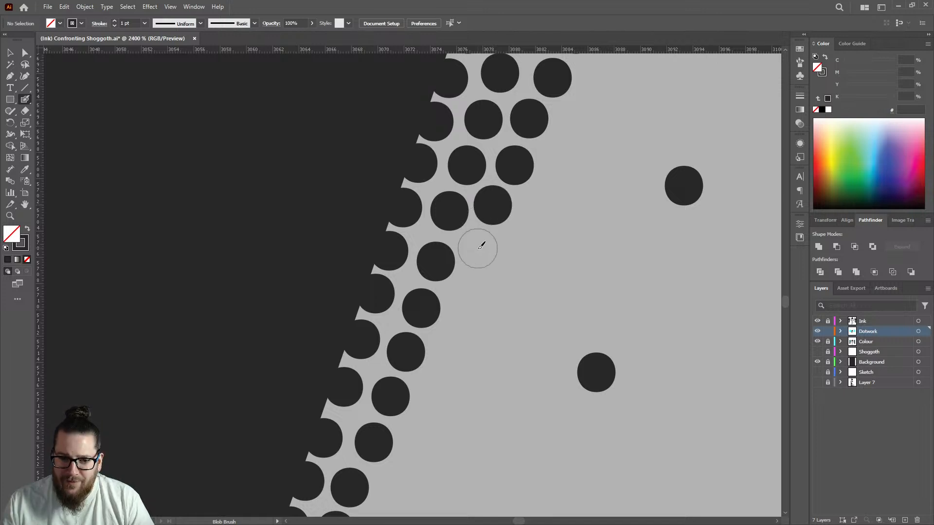
pyautogui.click(478, 248)
pyautogui.click(471, 302)
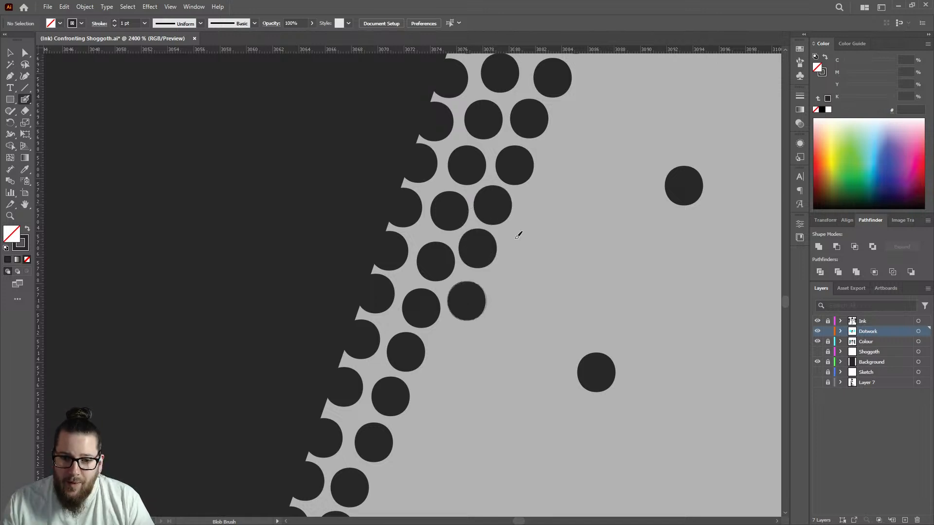
# Step: Extend the fourth dot column below the waist with three dots and the fifth column with two, following the dark outline
pyautogui.scroll(-3, 621, 233)
pyautogui.scroll(2, 616, 193)
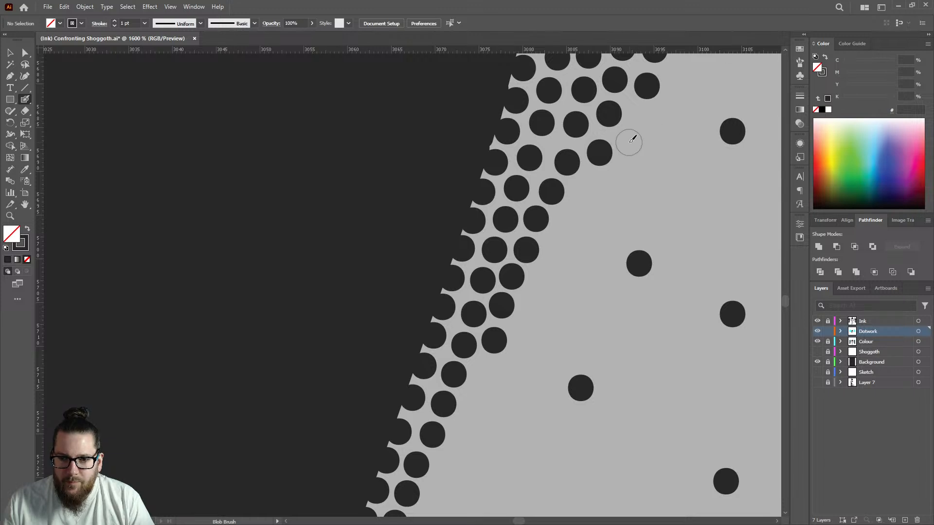
pyautogui.click(640, 116)
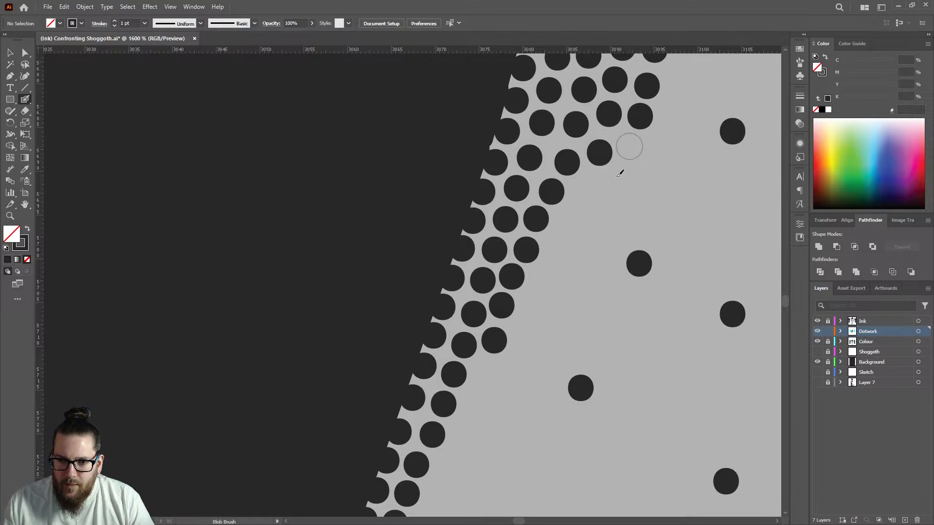
pyautogui.click(629, 147)
pyautogui.click(591, 183)
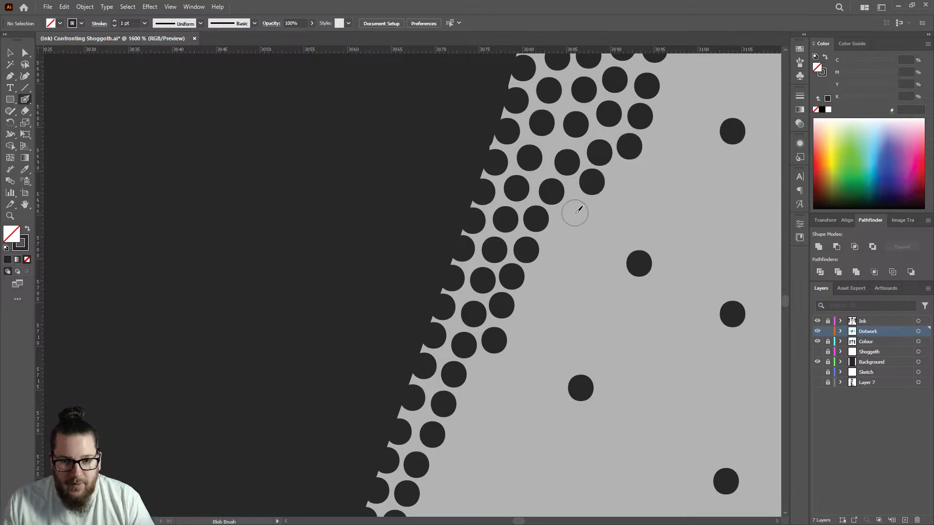
pyautogui.click(576, 210)
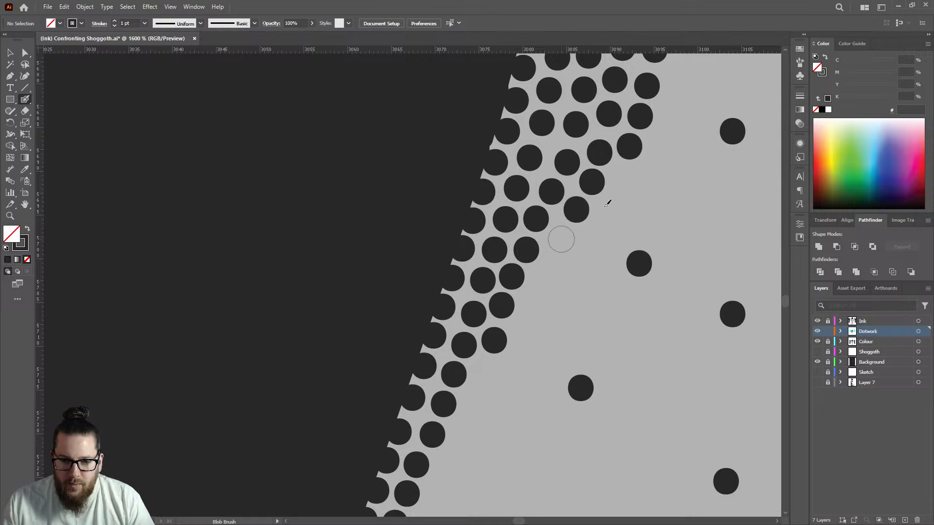
pyautogui.click(562, 239)
# Step: Continue the fifth column downward with three dots and the fourth column with two, keeping the spacing even
pyautogui.click(622, 176)
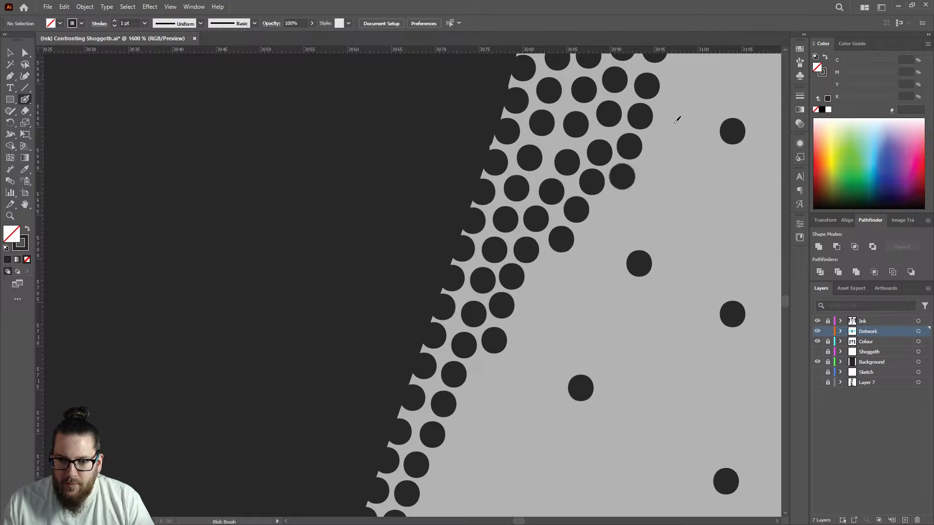
pyautogui.click(610, 207)
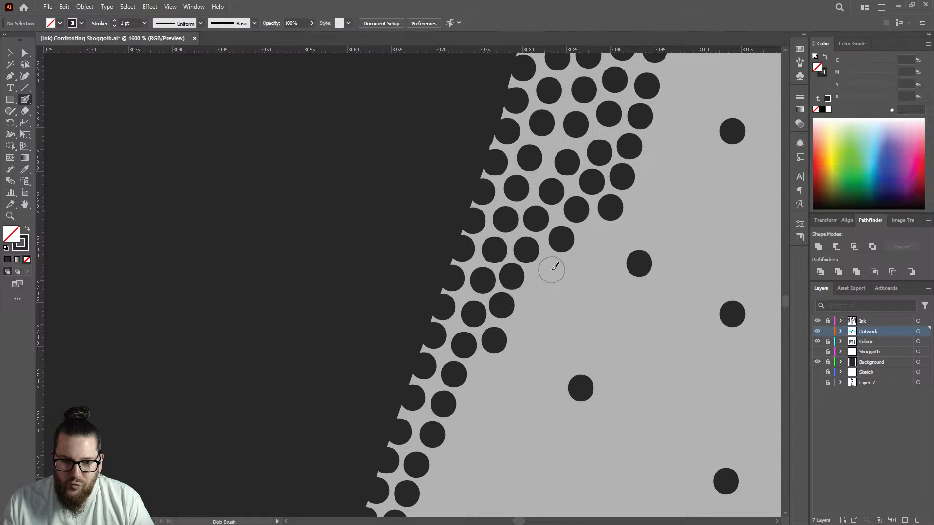
pyautogui.click(551, 269)
pyautogui.click(594, 239)
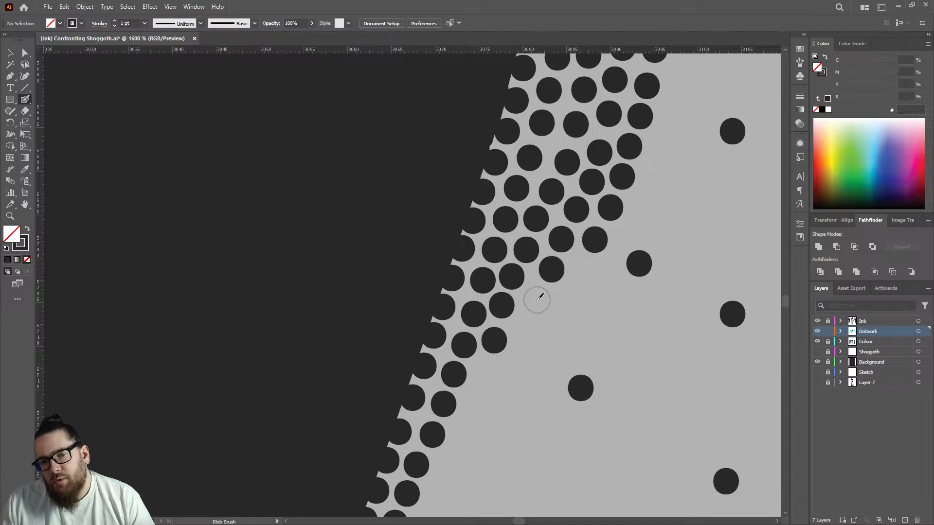
pyautogui.click(535, 298)
# Step: Lengthen the third and fourth columns down the outline with three more dots each
pyautogui.scroll(-4, 552, 276)
pyautogui.scroll(3, 549, 280)
pyautogui.click(550, 283)
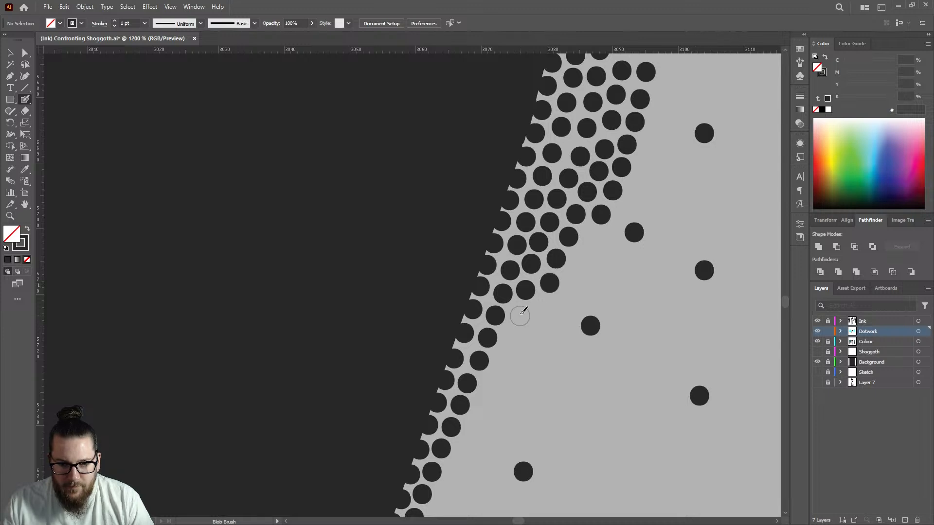
pyautogui.click(518, 312)
pyautogui.click(544, 312)
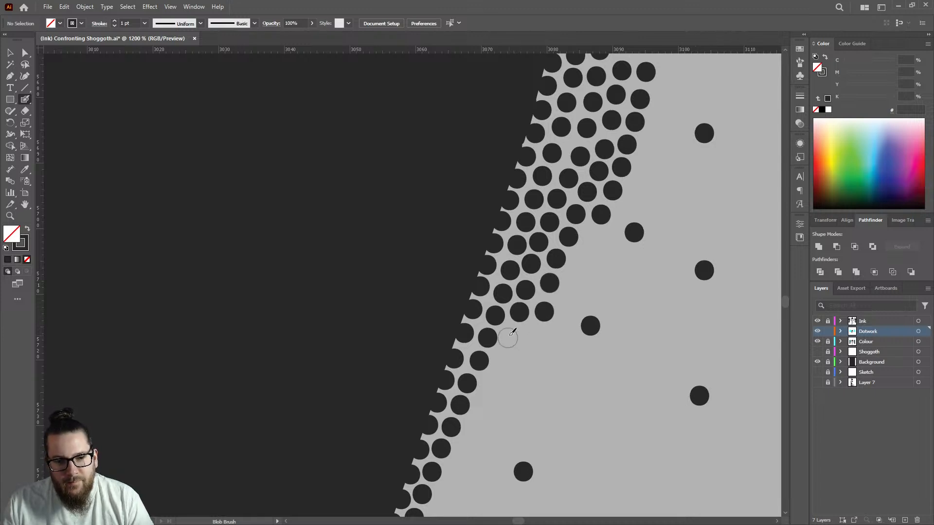
pyautogui.click(511, 335)
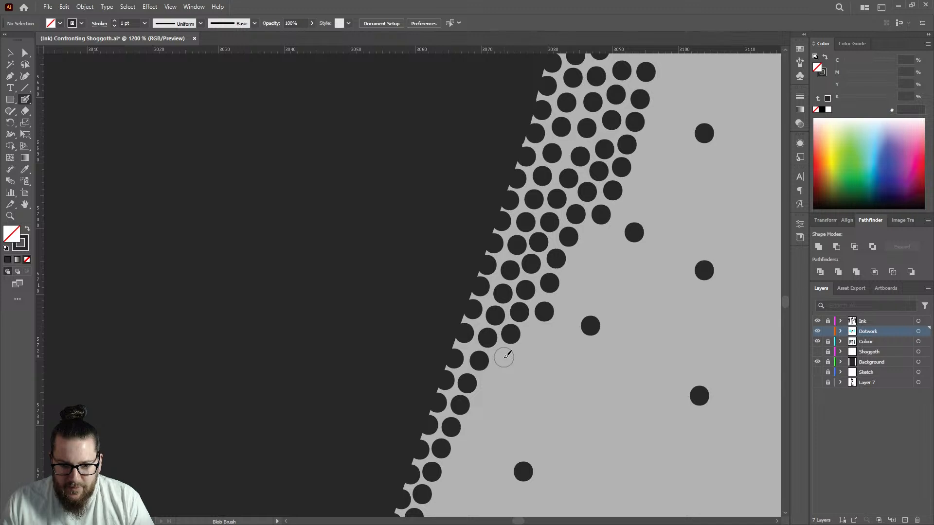
pyautogui.click(504, 357)
pyautogui.click(535, 336)
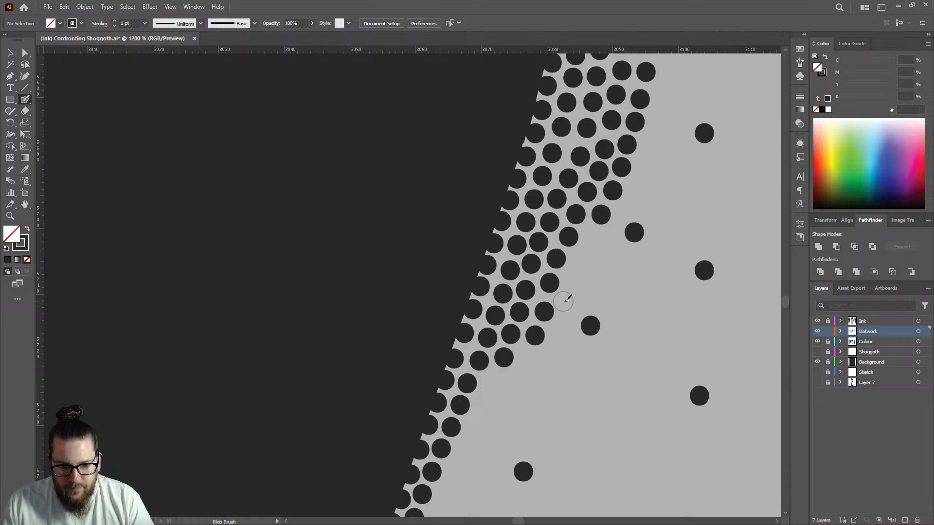
# Step: Run four more dots down the fifth column and add one dot just outside it
pyautogui.click(566, 303)
pyautogui.click(592, 237)
pyautogui.click(581, 261)
pyautogui.click(574, 283)
pyautogui.click(605, 263)
# Step: Scatter five loosely spaced dots outside the fifth column to fade the waist shading into the grey body
pyautogui.click(665, 189)
pyautogui.click(637, 293)
pyautogui.click(634, 205)
pyautogui.click(654, 156)
pyautogui.click(677, 110)
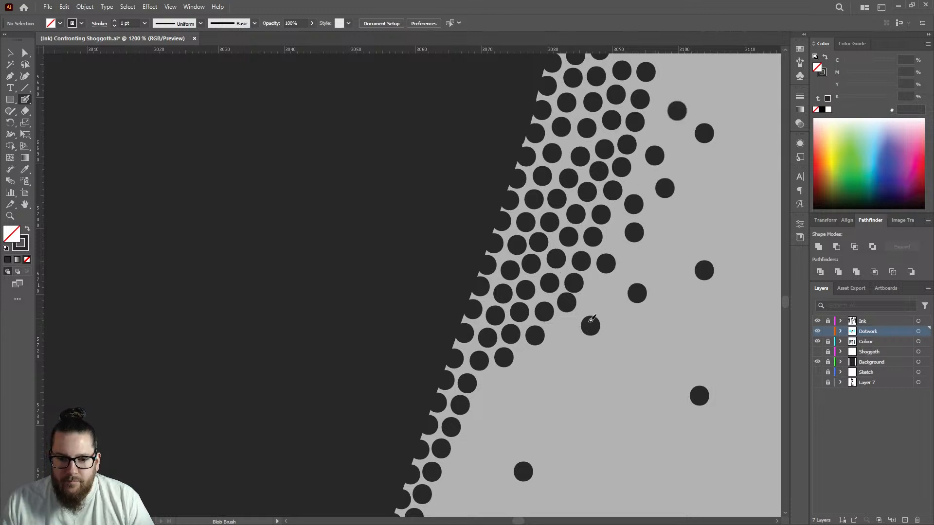
# Step: Add five dots stepping down the outer border of the shading, spaced wider than the inner columns
pyautogui.click(599, 295)
pyautogui.click(568, 349)
pyautogui.click(521, 393)
pyautogui.click(533, 364)
pyautogui.click(492, 382)
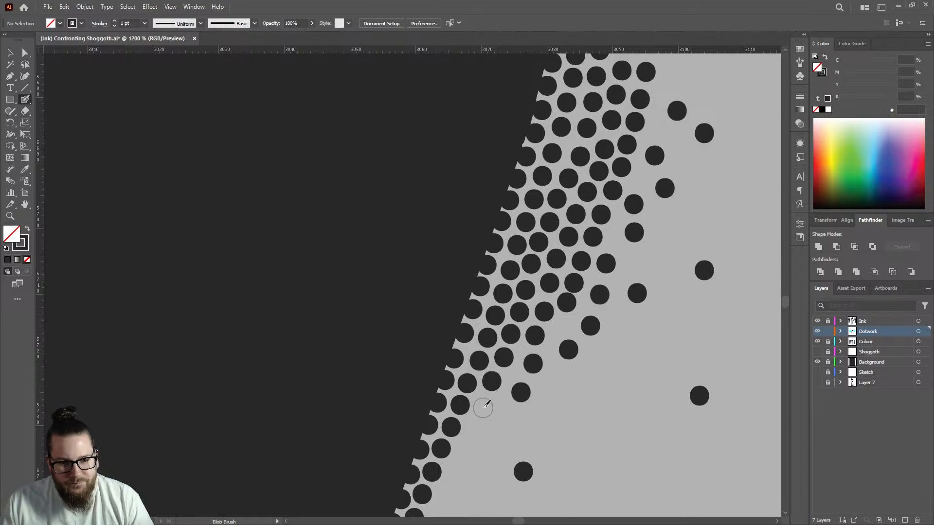
# Step: Continue the third column with three dots and place two looser dots outside it to taper the shading
pyautogui.click(483, 406)
pyautogui.click(475, 431)
pyautogui.click(467, 461)
pyautogui.click(505, 422)
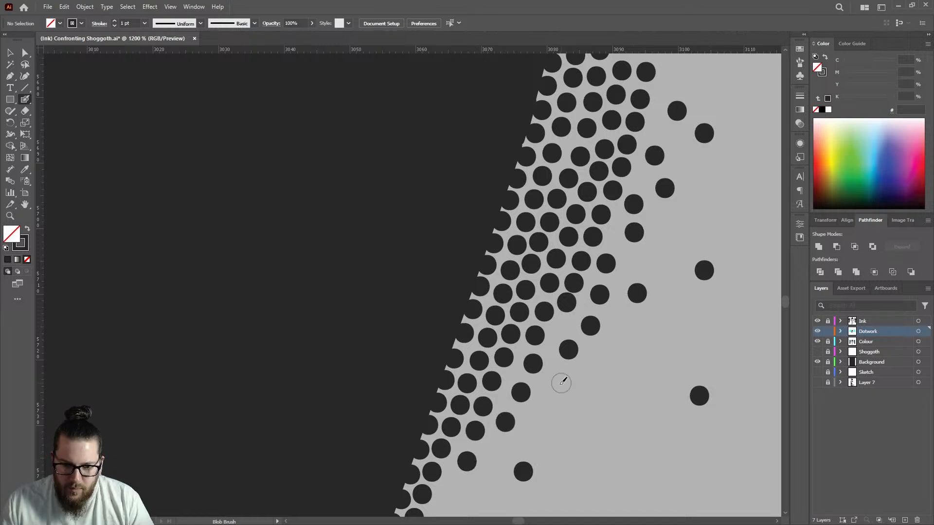
pyautogui.click(561, 382)
# Step: Extend the edge column with three dots along the dark outline below the existing shading
pyautogui.scroll(-4, 585, 313)
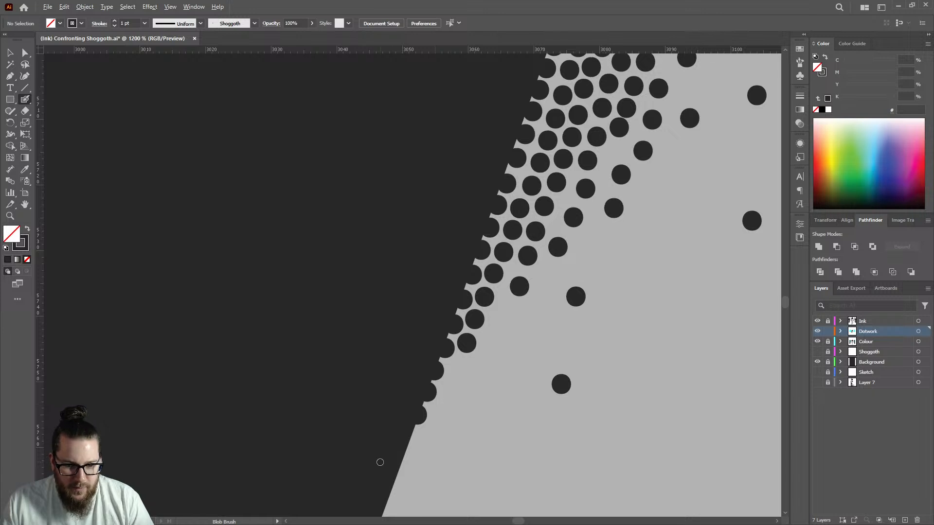
pyautogui.scroll(1, 379, 462)
pyautogui.scroll(-2, 488, 363)
pyautogui.click(427, 380)
pyautogui.click(413, 408)
pyautogui.click(405, 441)
# Step: Lengthen the second column with five dots running beside the new edge dots
pyautogui.click(442, 407)
pyautogui.click(489, 289)
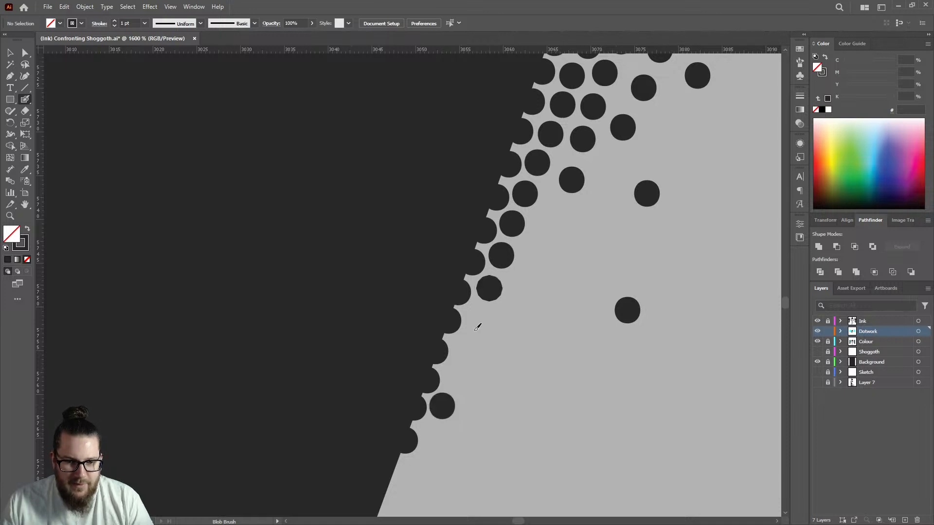
pyautogui.click(480, 316)
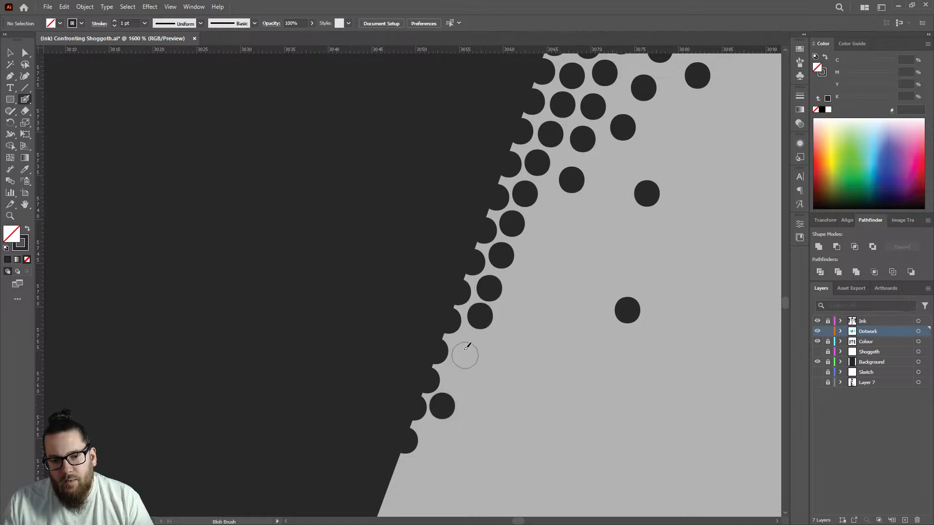
pyautogui.click(463, 349)
pyautogui.click(460, 380)
# Step: Fill the gaps outside the second column with six dots in two short rows following the outline
pyautogui.click(555, 208)
pyautogui.click(612, 161)
pyautogui.click(538, 237)
pyautogui.click(604, 191)
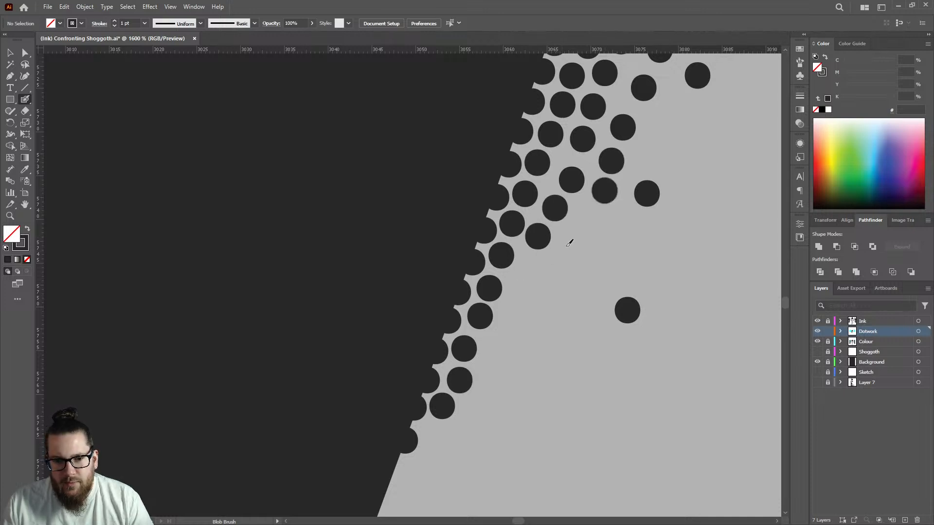
pyautogui.click(586, 222)
pyautogui.click(528, 273)
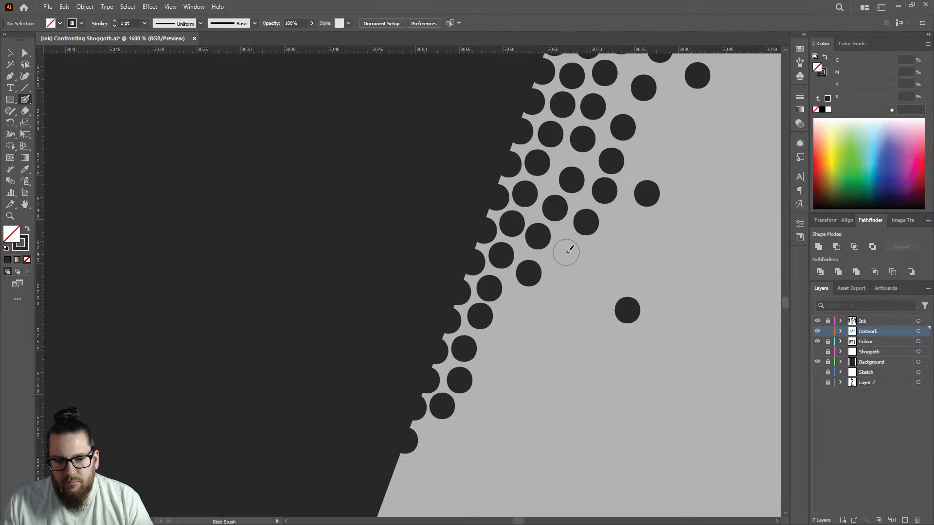
# Step: Place more widely spaced dots around the outside of the new rows and continue the third column downward
pyautogui.click(566, 253)
pyautogui.click(617, 229)
pyautogui.click(655, 160)
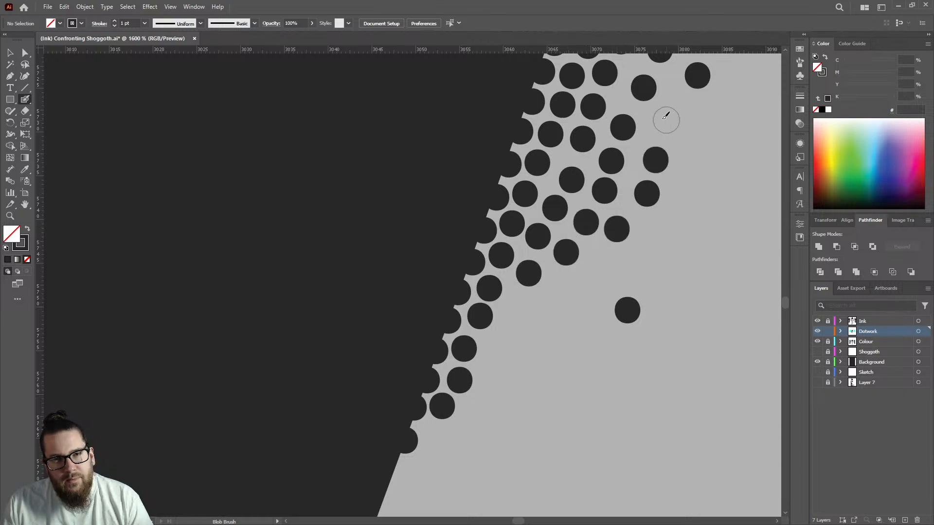
pyautogui.click(667, 120)
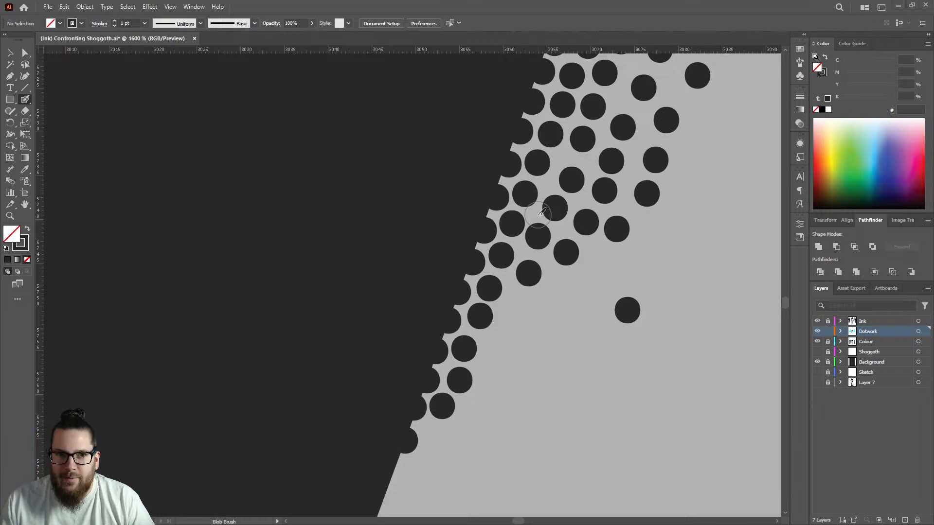
pyautogui.click(516, 303)
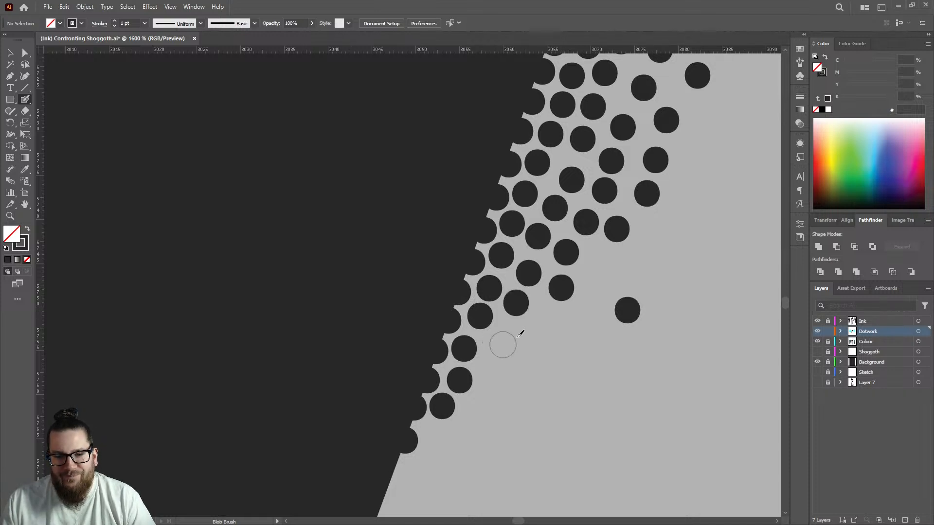
# Step: Scatter single dots along the outer fringe of the lower waist shading to blend it with the loose dots
pyautogui.scroll(-5, 436, 266)
pyautogui.scroll(2, 456, 297)
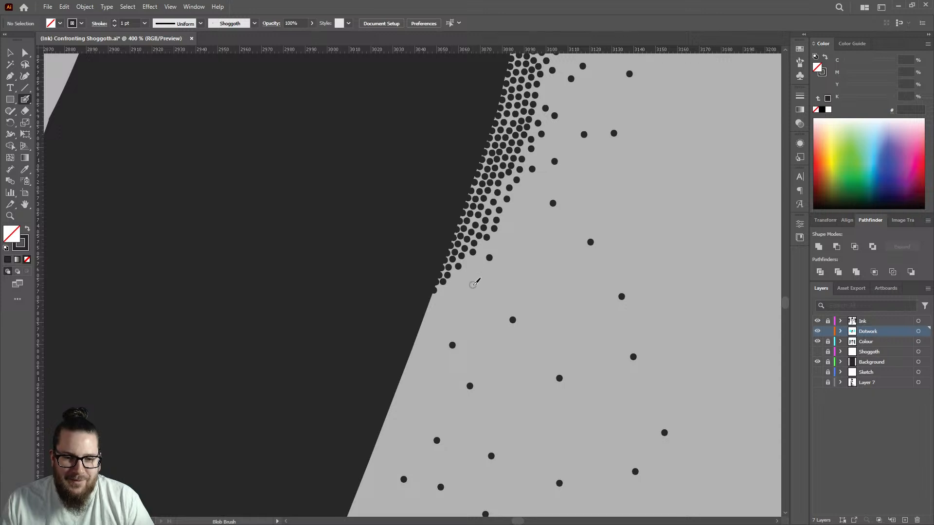
pyautogui.click(509, 237)
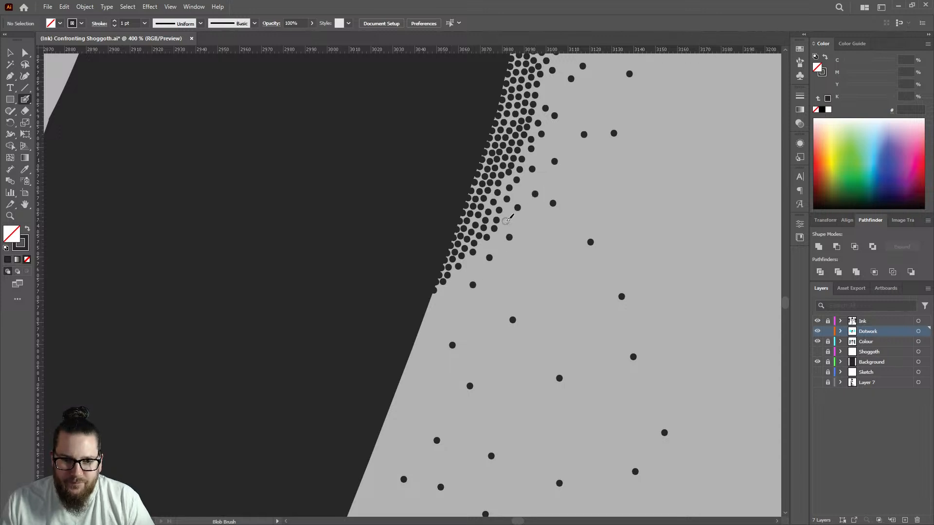
pyautogui.click(521, 194)
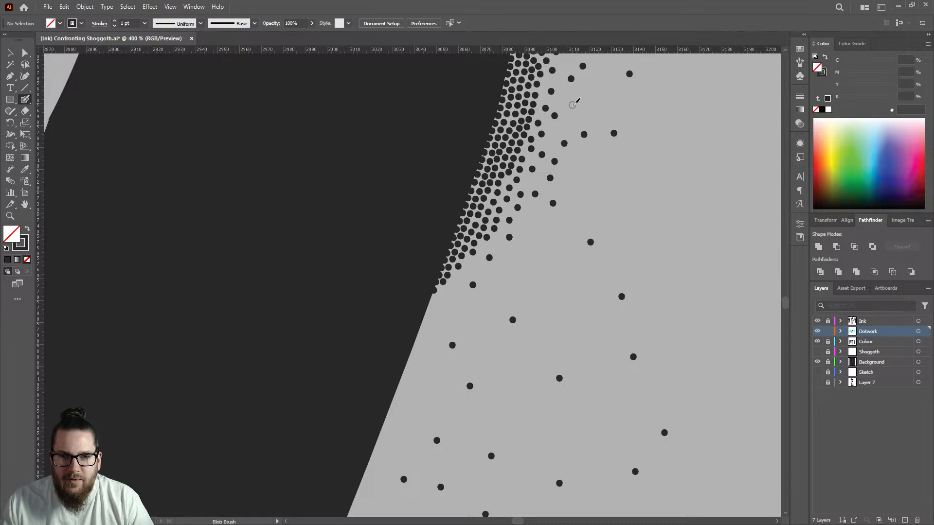
pyautogui.click(548, 79)
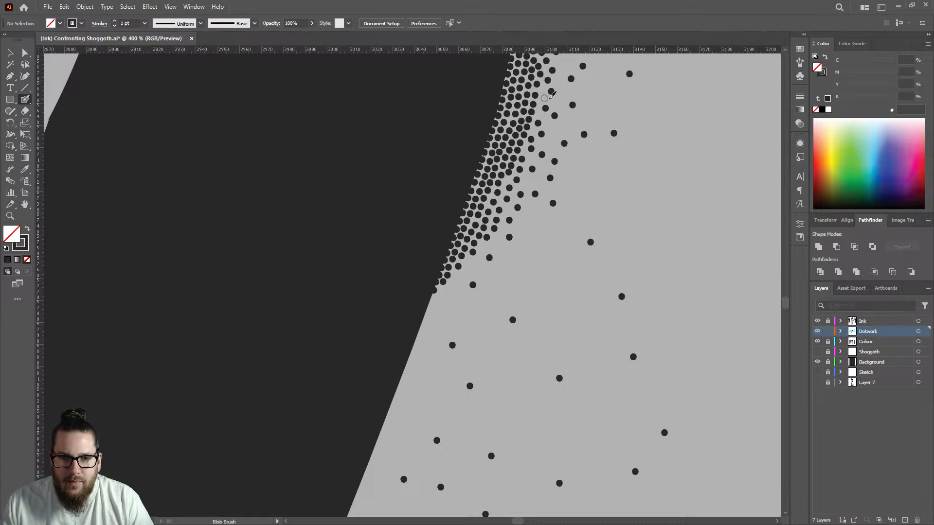
pyautogui.click(602, 83)
pyautogui.click(557, 128)
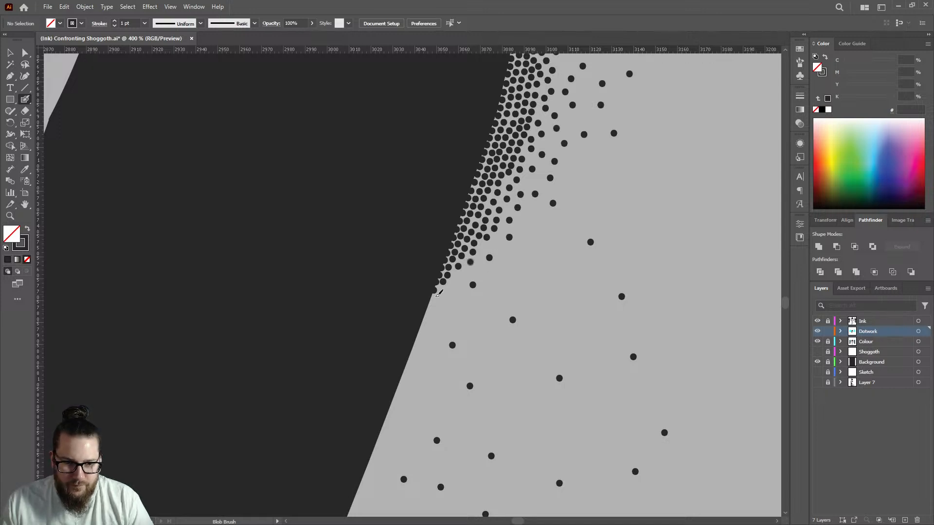
# Step: Review the torso's dot shading at full-figure and whole-artwork scale
pyautogui.scroll(-5, 443, 290)
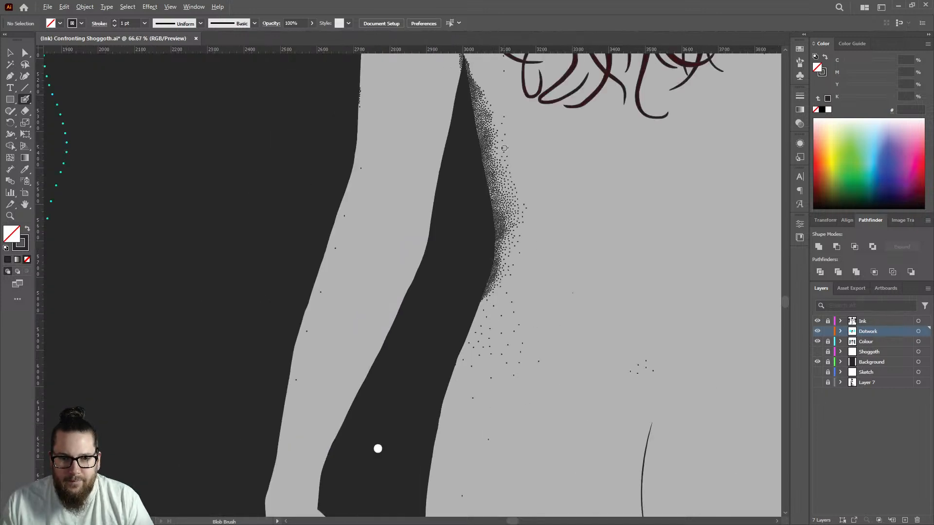
pyautogui.scroll(2, 505, 155)
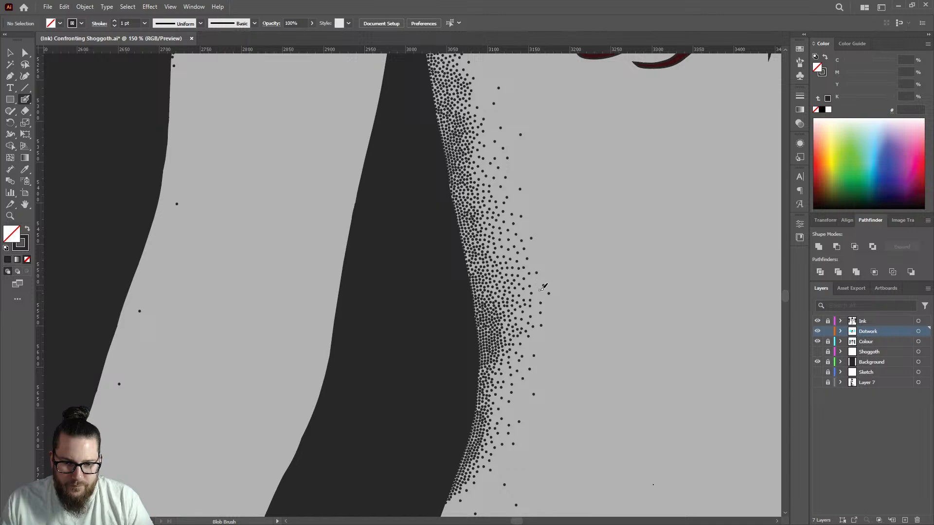
pyautogui.scroll(-6, 539, 280)
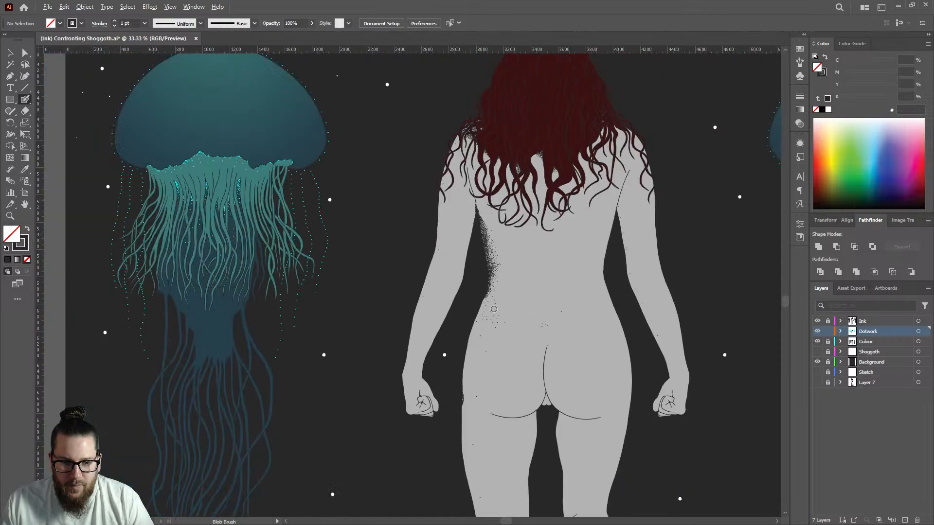
pyautogui.scroll(4, 501, 266)
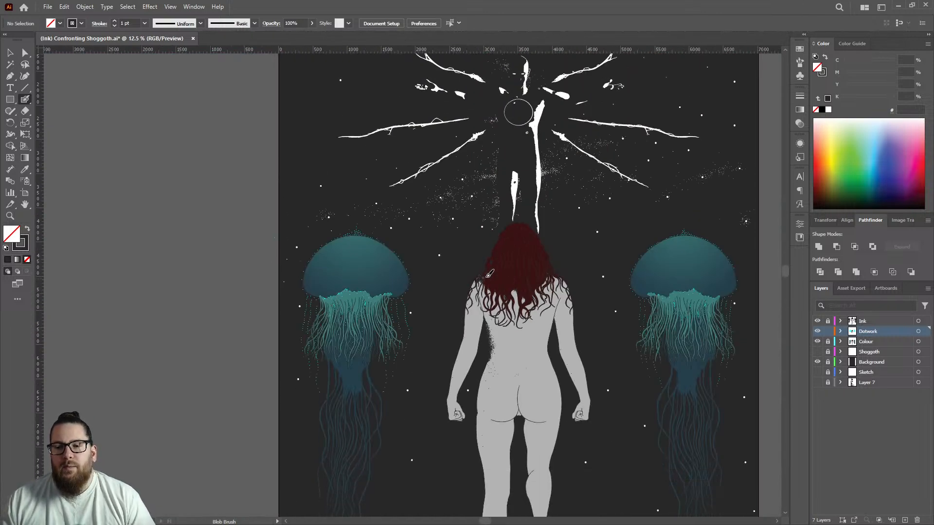
pyautogui.scroll(1, 485, 280)
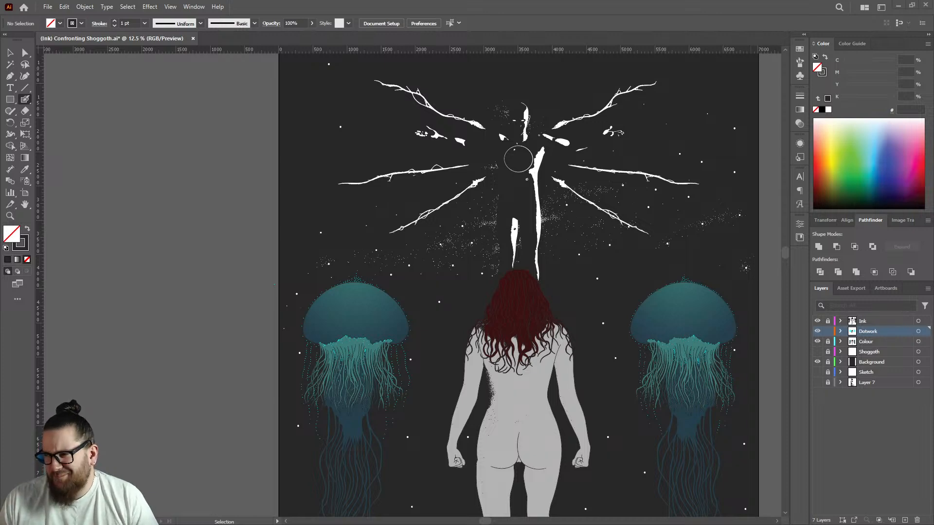
# Step: Fill gaps in the outer columns at the lower end of the waist shading with five dots
pyautogui.scroll(10, 497, 407)
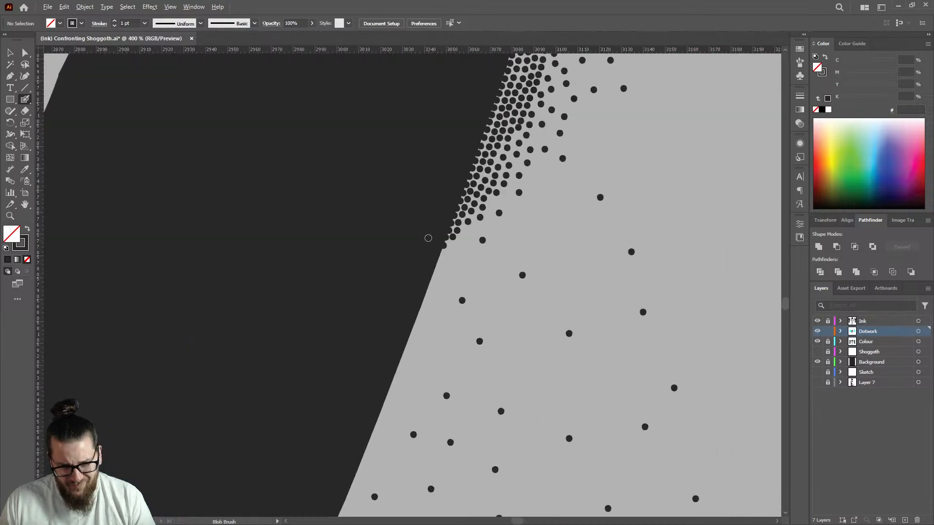
pyautogui.scroll(2, 429, 254)
pyautogui.click(486, 252)
pyautogui.click(510, 242)
pyautogui.click(540, 193)
pyautogui.click(567, 177)
pyautogui.click(581, 159)
# Step: Continue the lower tip of the shading with two dots on the dark outline and three in the neighbouring columns
pyautogui.click(438, 298)
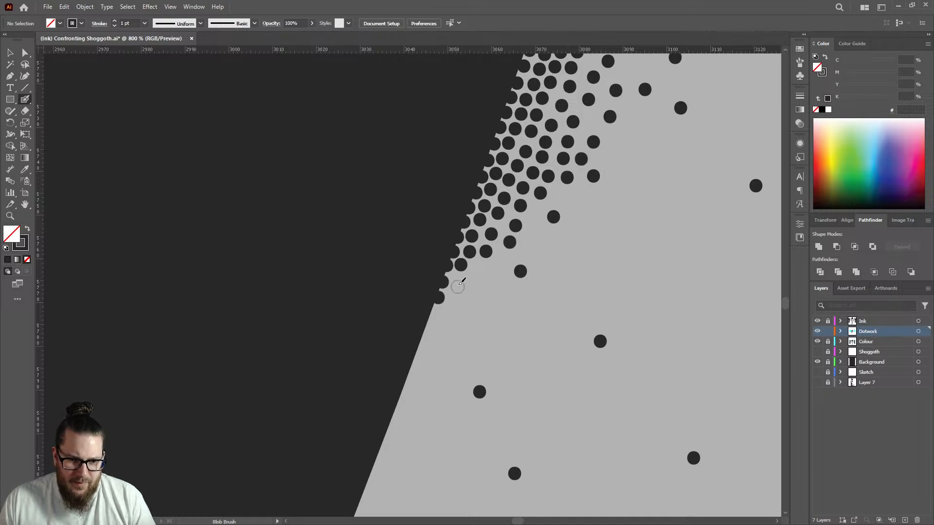
pyautogui.click(458, 281)
pyautogui.click(478, 268)
pyautogui.click(502, 259)
pyautogui.click(433, 315)
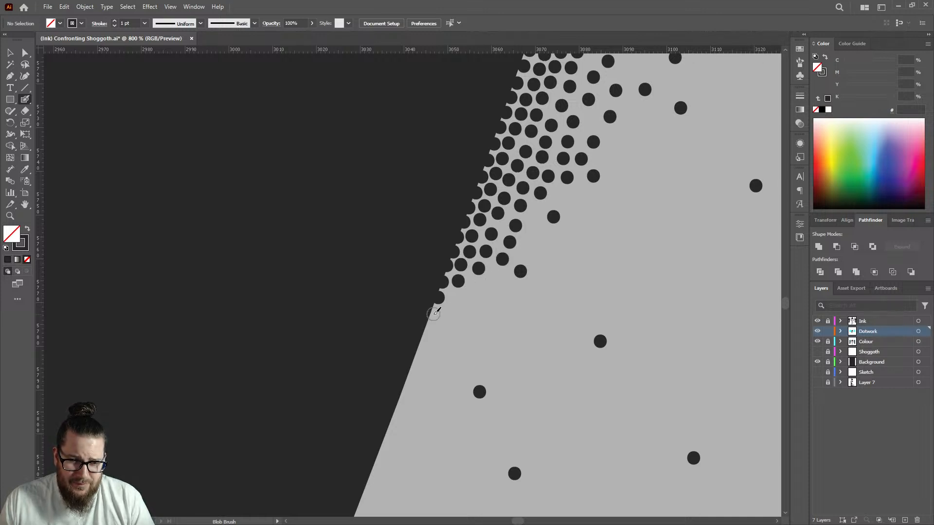
# Step: Extend the lower tip of the waist shading with three dots across the columns and two on the dark outline
pyautogui.click(457, 299)
pyautogui.click(475, 288)
pyautogui.click(497, 277)
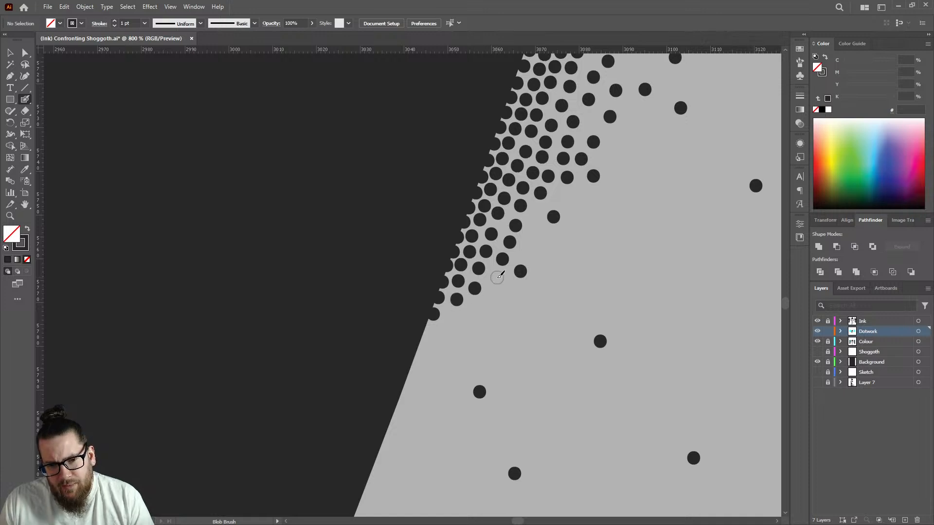
pyautogui.click(428, 330)
pyautogui.click(422, 345)
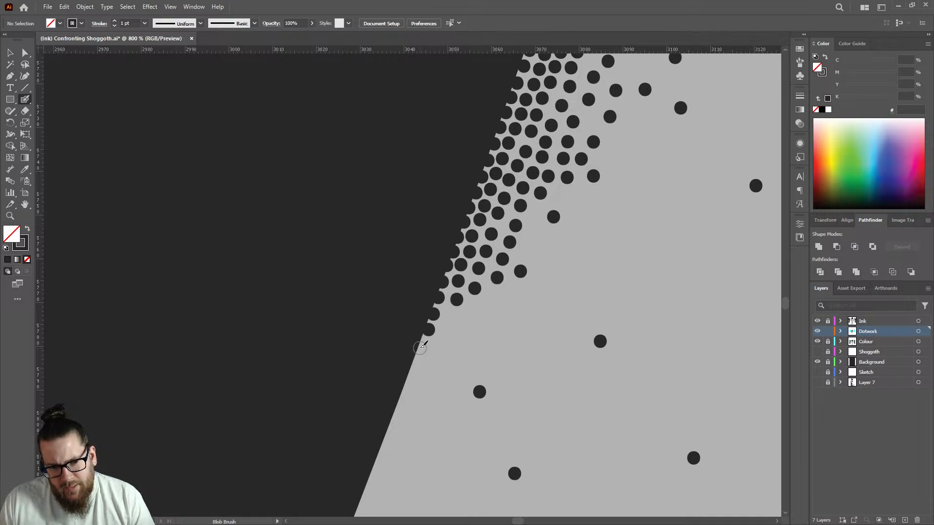
# Step: Add a row of four dots outward from the outline at the lower tip, plus two filling the outer edge above
pyautogui.click(450, 314)
pyautogui.click(473, 307)
pyautogui.click(492, 298)
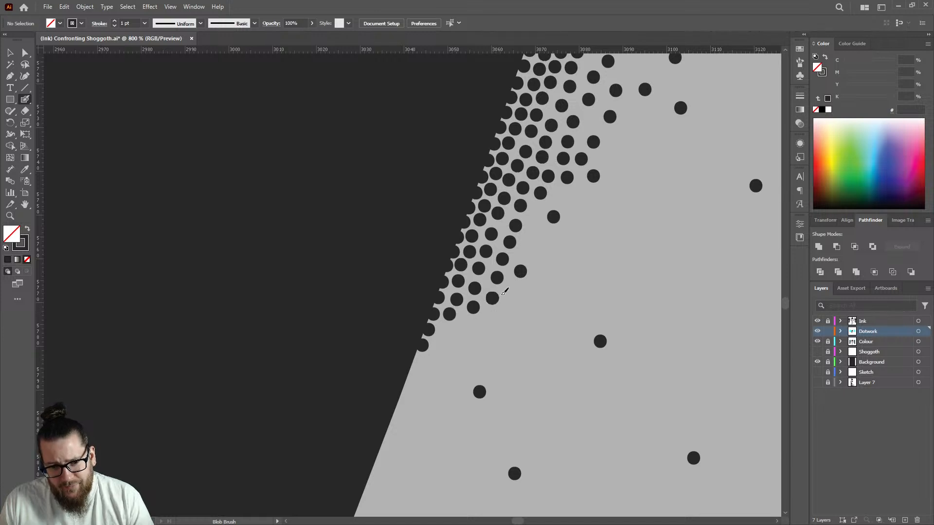
pyautogui.click(513, 290)
pyautogui.click(525, 252)
pyautogui.click(532, 225)
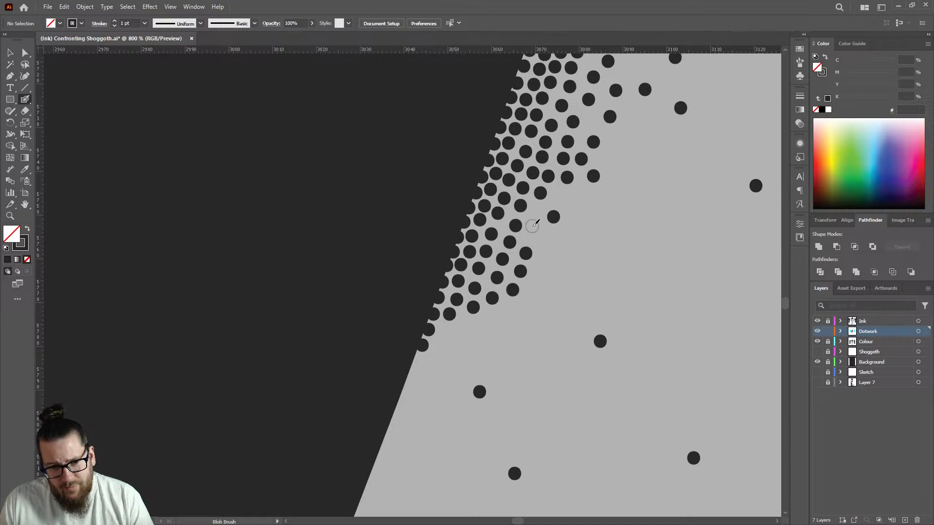
# Step: Scatter six dots along the outer fringe of the lower waist shading to soften its edge
pyautogui.click(569, 196)
pyautogui.click(549, 248)
pyautogui.click(587, 219)
pyautogui.click(615, 150)
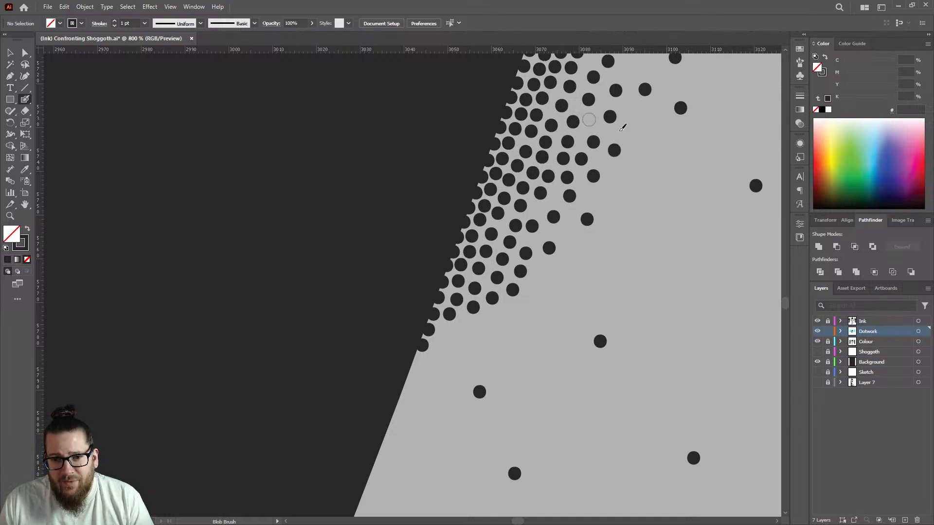
pyautogui.click(588, 119)
pyautogui.click(635, 126)
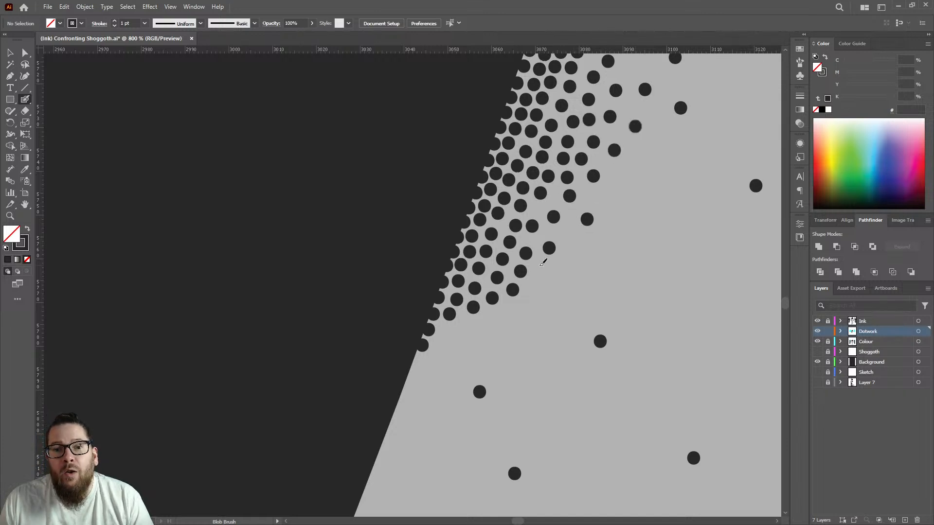
# Step: Continue the shading down the outline with two dots on the dark edge and seven more loosely spaced outward
pyautogui.click(444, 330)
pyautogui.scroll(2, 418, 359)
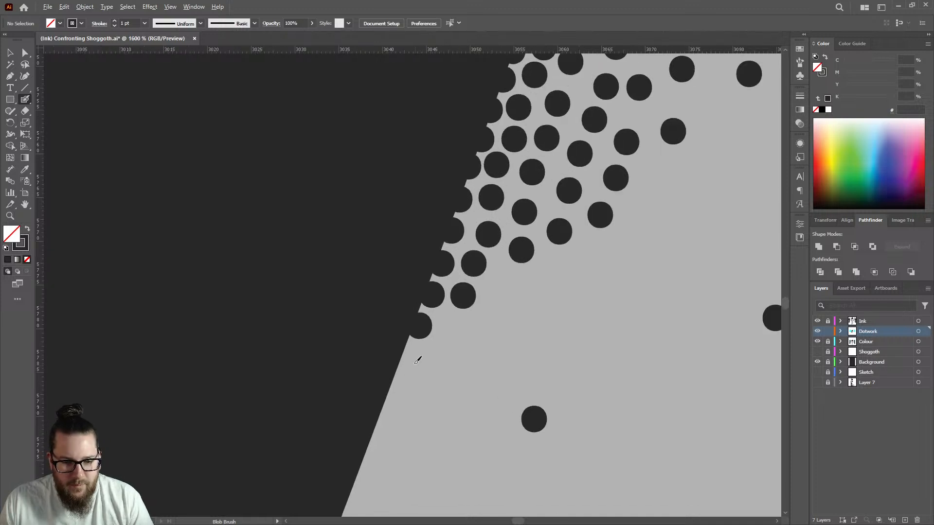
pyautogui.click(409, 355)
pyautogui.click(397, 384)
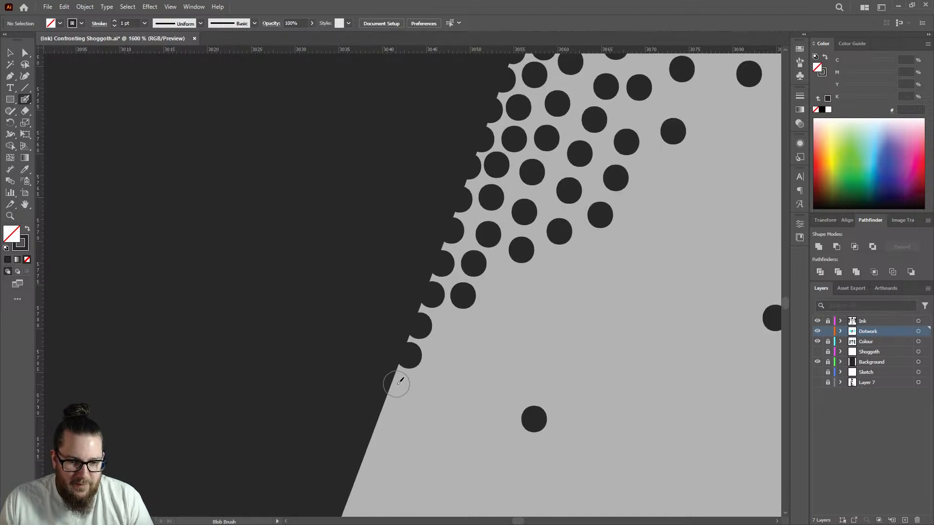
pyautogui.click(447, 329)
pyautogui.click(502, 277)
pyautogui.click(564, 278)
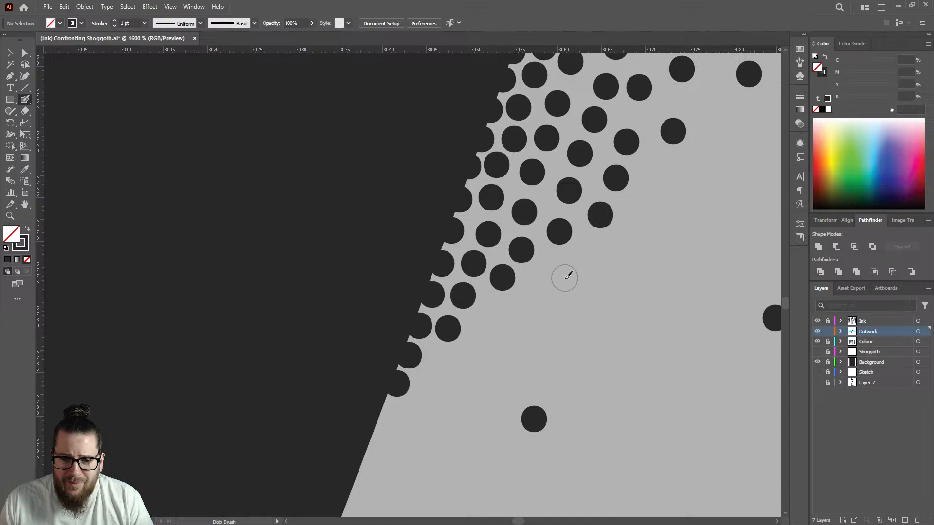
pyautogui.click(493, 347)
pyautogui.click(527, 309)
pyautogui.click(441, 362)
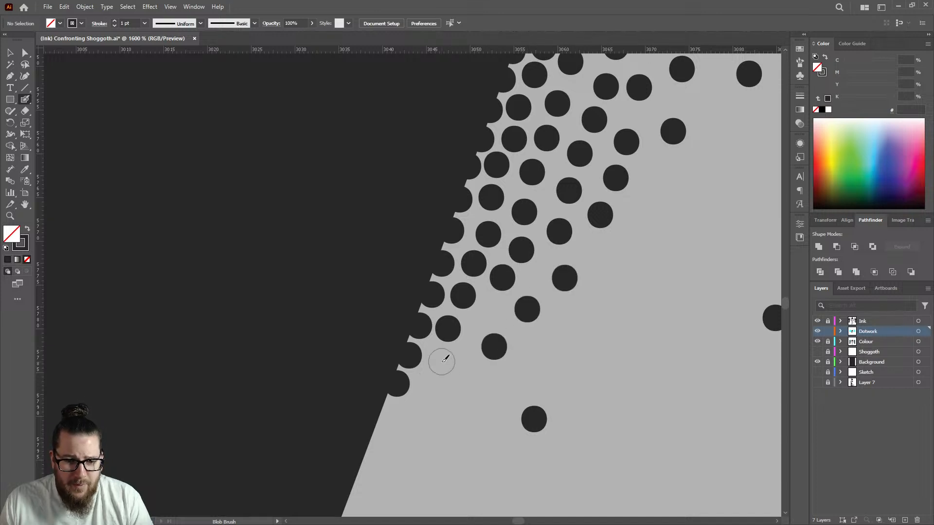
# Step: Place three more dots down the dark outline and six in the neighbouring columns beside them
pyautogui.click(384, 415)
pyautogui.click(371, 441)
pyautogui.click(363, 470)
pyautogui.click(427, 394)
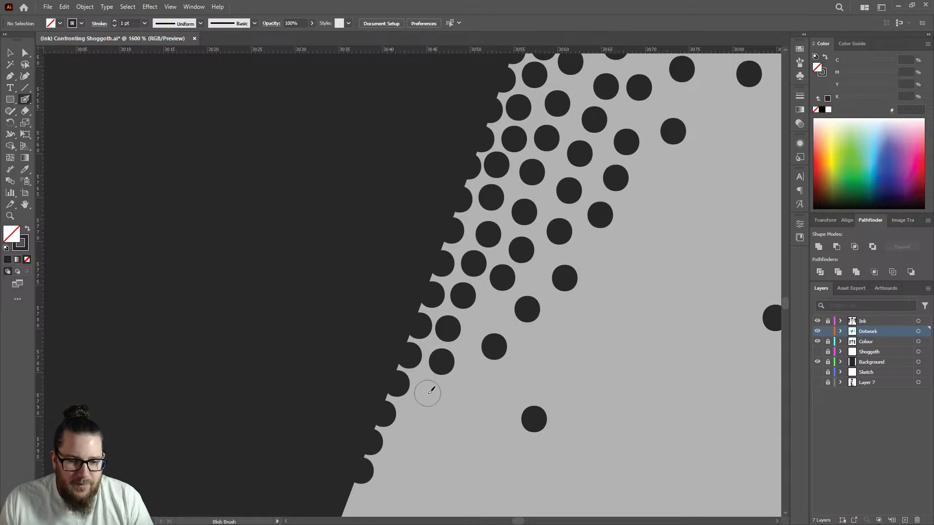
pyautogui.click(468, 377)
pyautogui.click(490, 309)
pyautogui.click(415, 421)
pyautogui.click(457, 412)
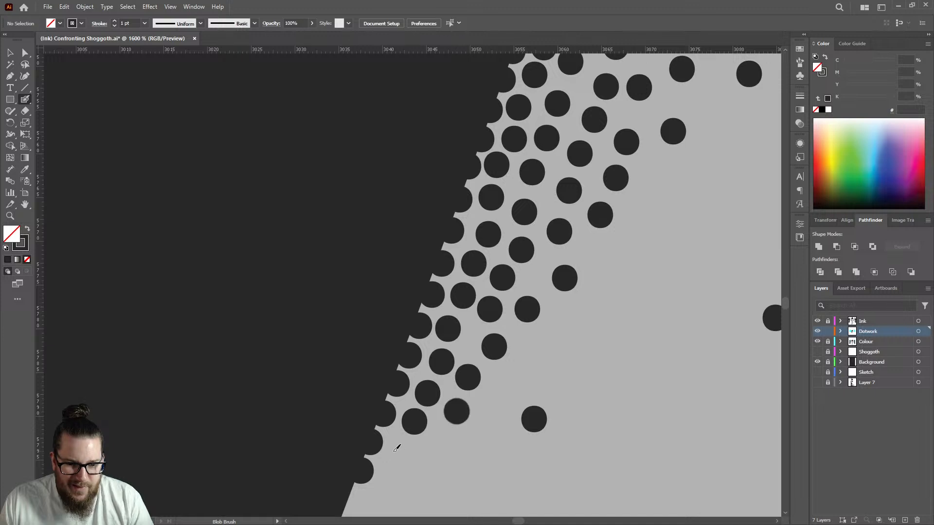
pyautogui.click(397, 453)
# Step: Check the lower waist shading at a smaller scale and continue the outline column downward with three dots
pyautogui.scroll(-1, 382, 363)
pyautogui.scroll(-2, 382, 363)
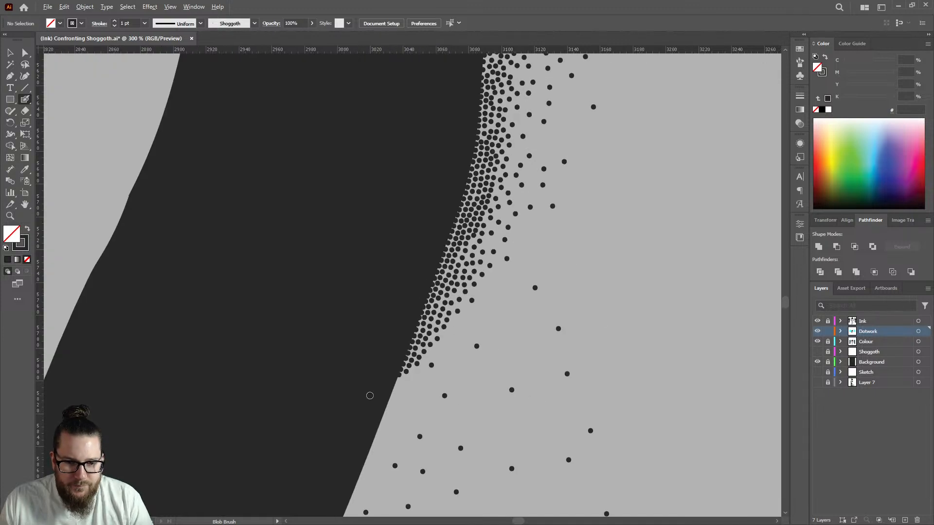
pyautogui.scroll(3, 370, 394)
pyautogui.scroll(1, 542, 344)
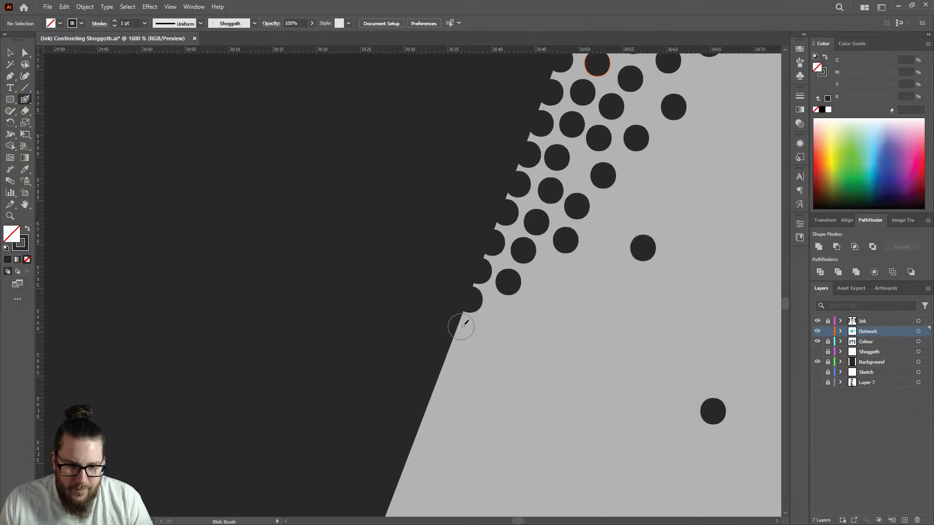
pyautogui.click(460, 328)
pyautogui.click(447, 356)
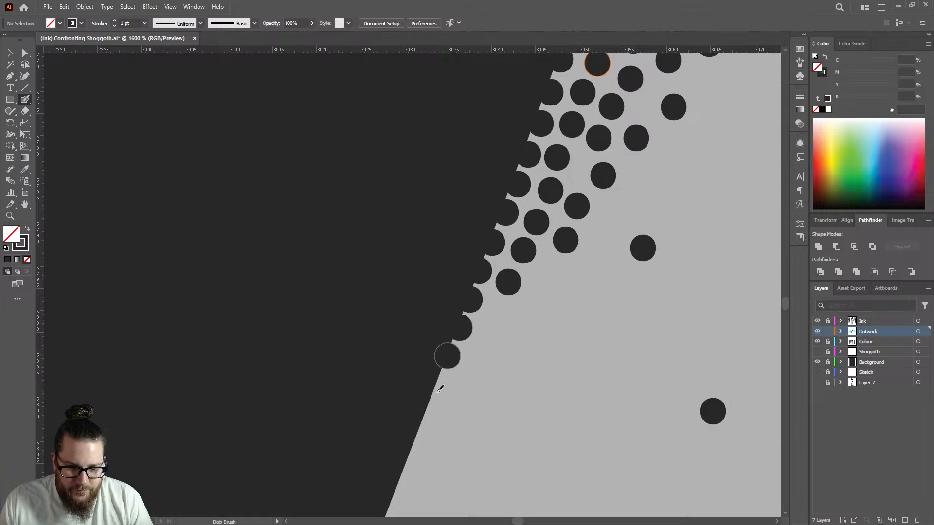
pyautogui.click(437, 385)
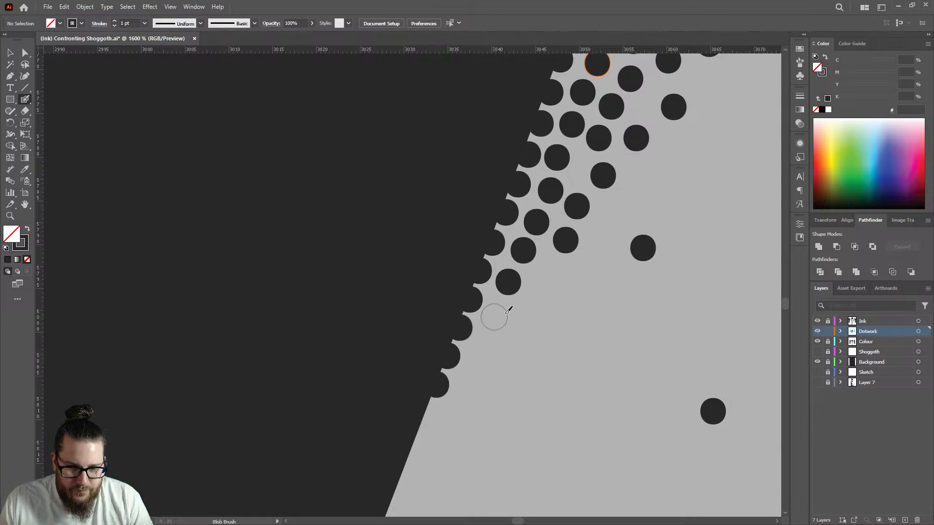
# Step: Thicken the shading beside the new outline dots with seven dots in the second and outer columns
pyautogui.click(494, 318)
pyautogui.click(549, 271)
pyautogui.click(595, 229)
pyautogui.click(636, 193)
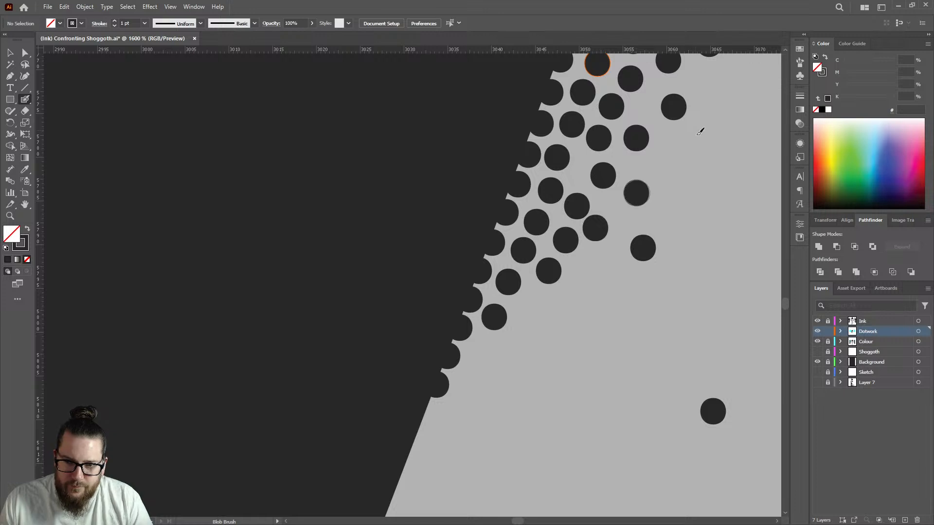
pyautogui.click(681, 155)
pyautogui.click(476, 355)
pyautogui.click(535, 301)
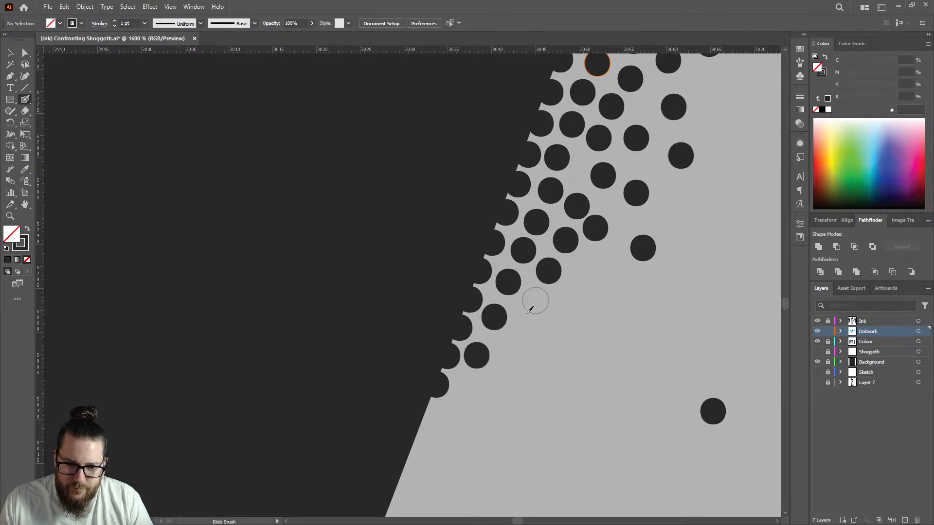
# Step: Carry the column of dots on the dark outline further down with four evenly spaced dots
pyautogui.click(428, 413)
pyautogui.click(414, 443)
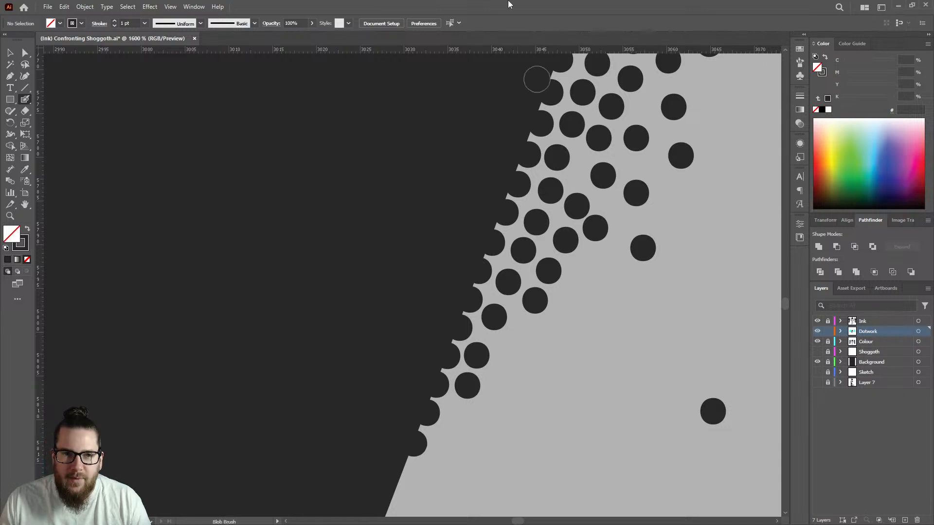
pyautogui.scroll(-3, 485, 263)
pyautogui.scroll(1, 474, 371)
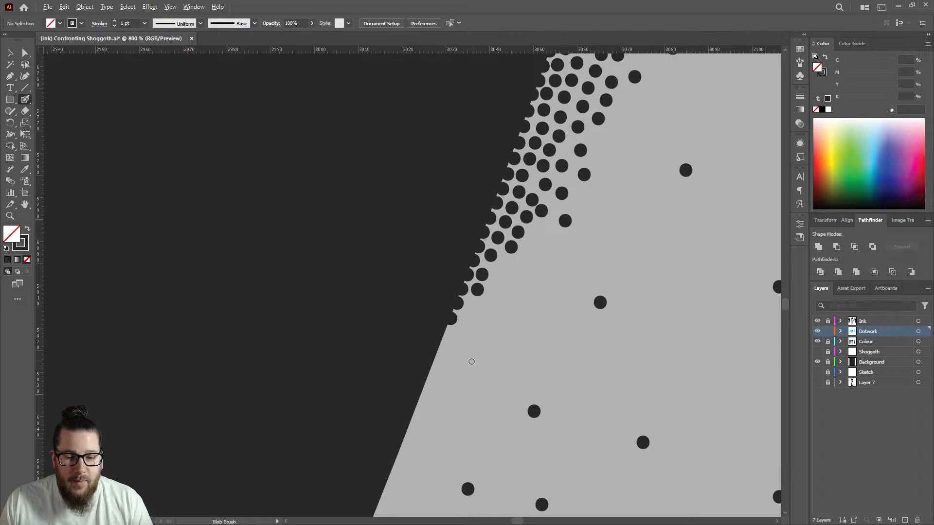
pyautogui.scroll(2, 467, 350)
pyautogui.click(419, 310)
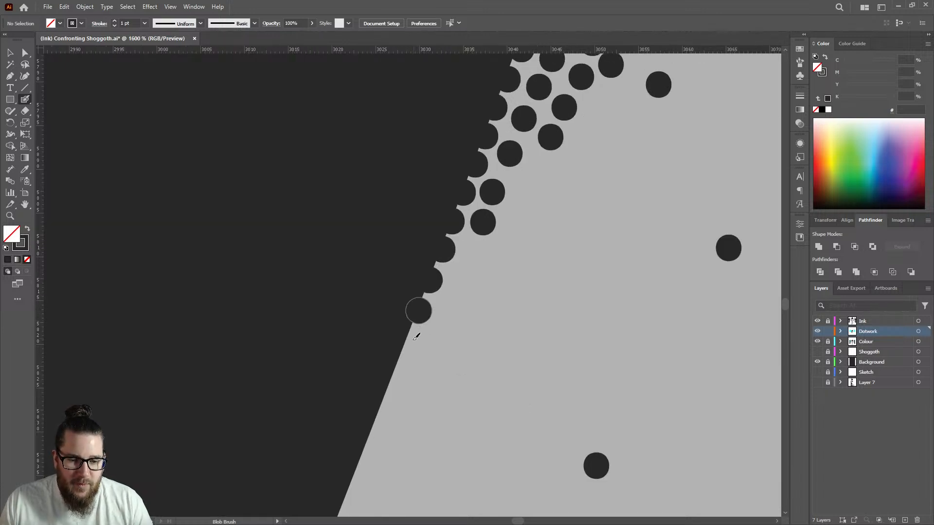
pyautogui.click(409, 340)
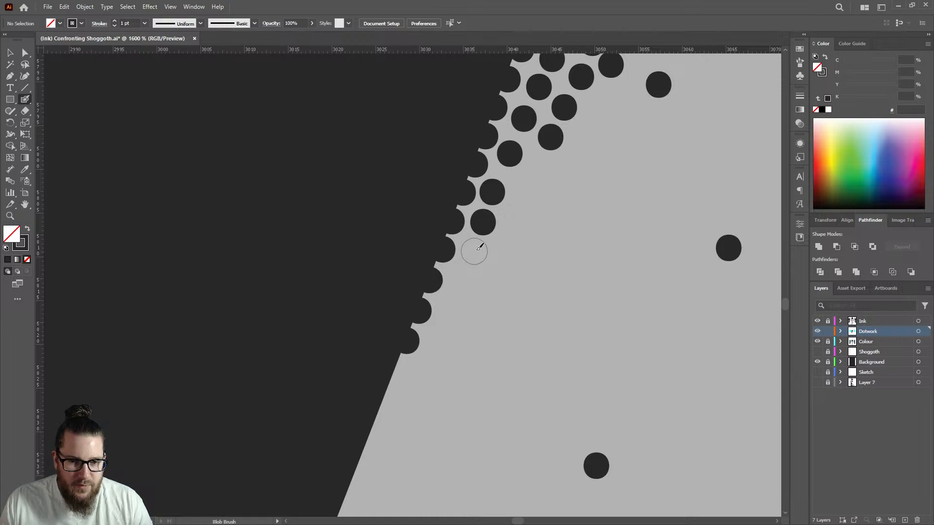
# Step: Fill the second and third columns beside the lower outline dots with nine dots, following the edge downward
pyautogui.click(474, 252)
pyautogui.click(522, 184)
pyautogui.click(542, 167)
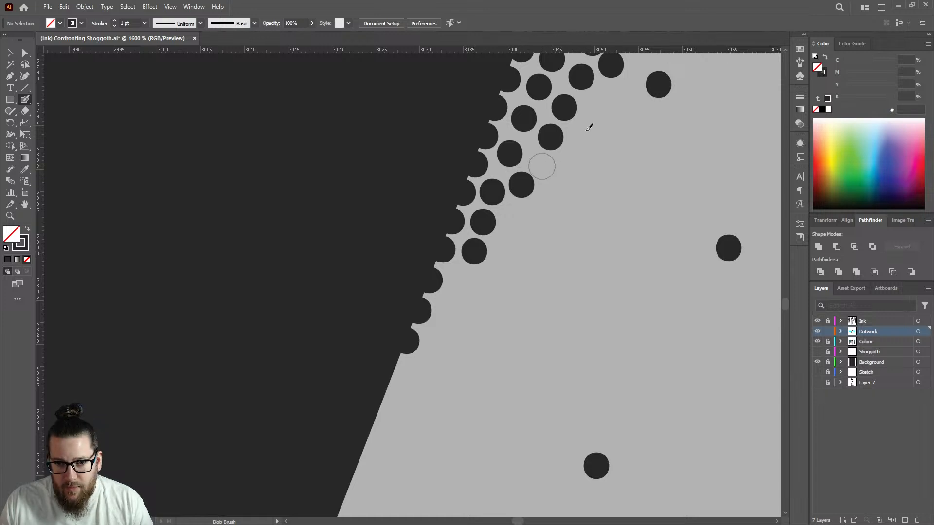
pyautogui.click(594, 107)
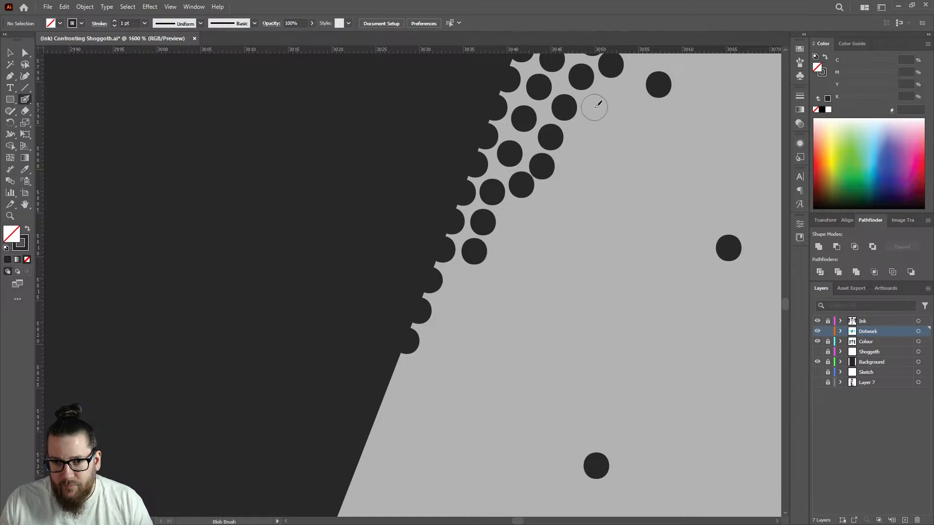
pyautogui.click(624, 95)
pyautogui.click(461, 282)
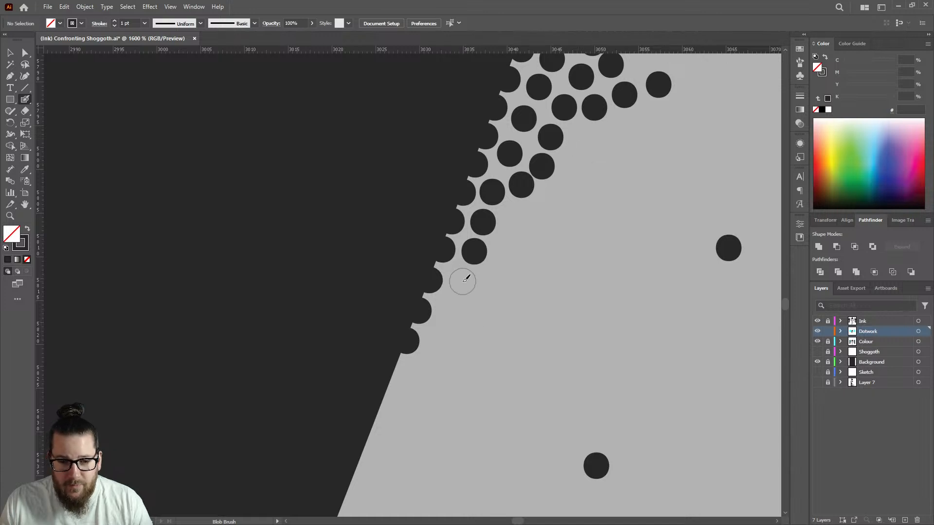
pyautogui.click(515, 217)
pyautogui.click(447, 310)
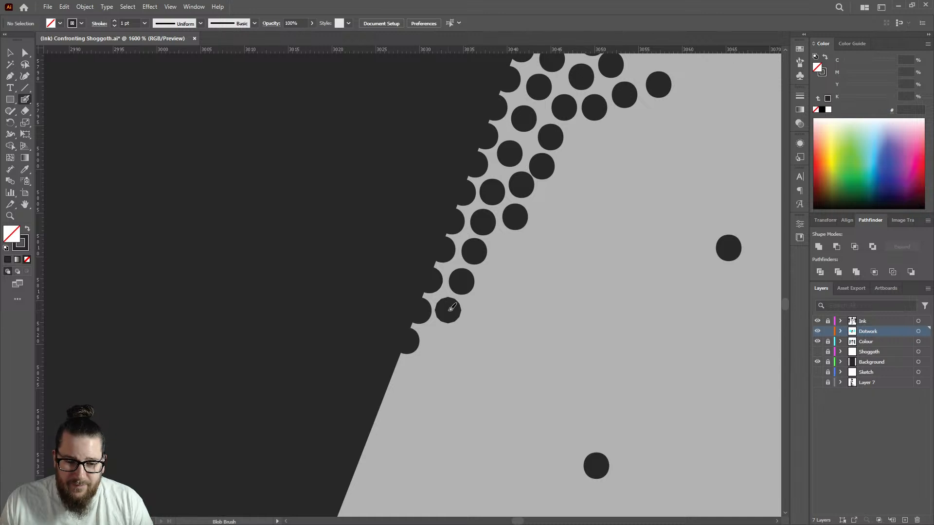
pyautogui.click(437, 341)
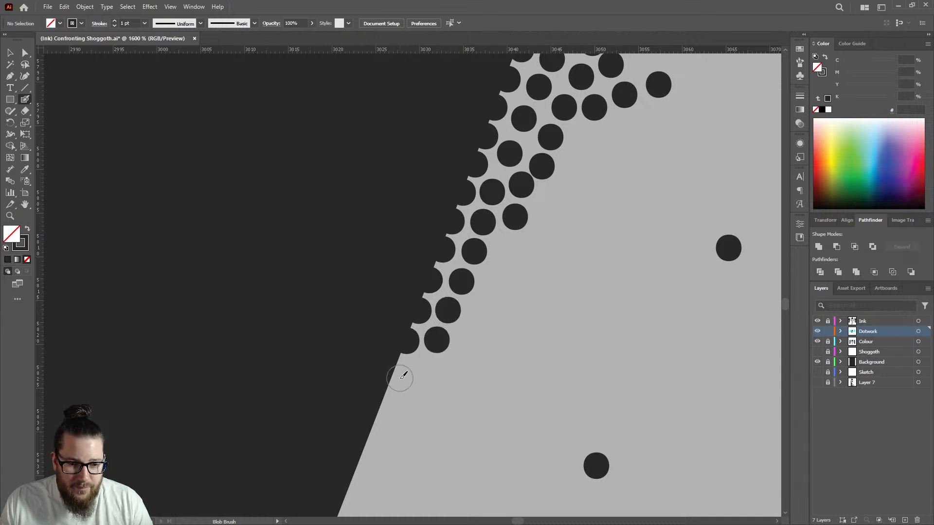
# Step: Add three dots down the dark outline and one in the second column next to them
pyautogui.click(397, 373)
pyautogui.click(385, 401)
pyautogui.click(373, 431)
pyautogui.click(425, 369)
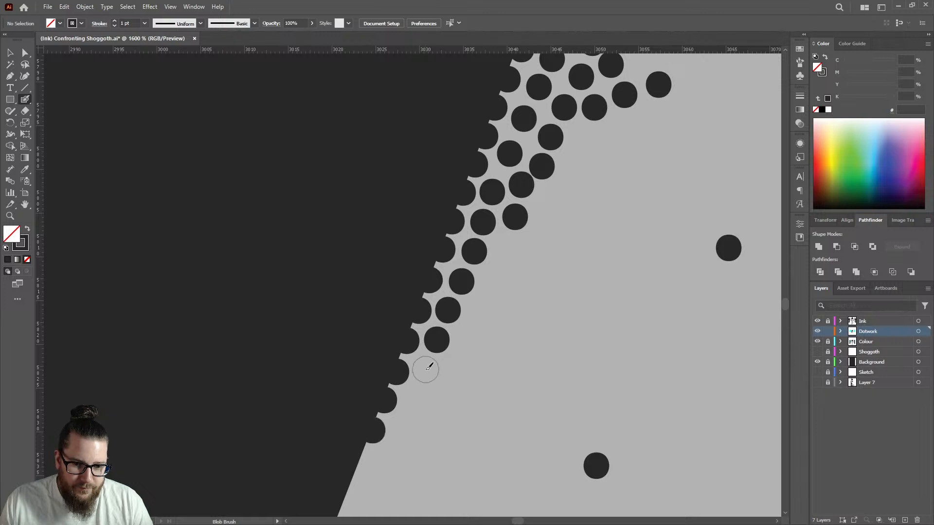
# Step: Scatter eight dots outside the second column at the lower end so the shading fades outward
pyautogui.click(507, 247)
pyautogui.click(585, 145)
pyautogui.click(503, 295)
pyautogui.click(479, 376)
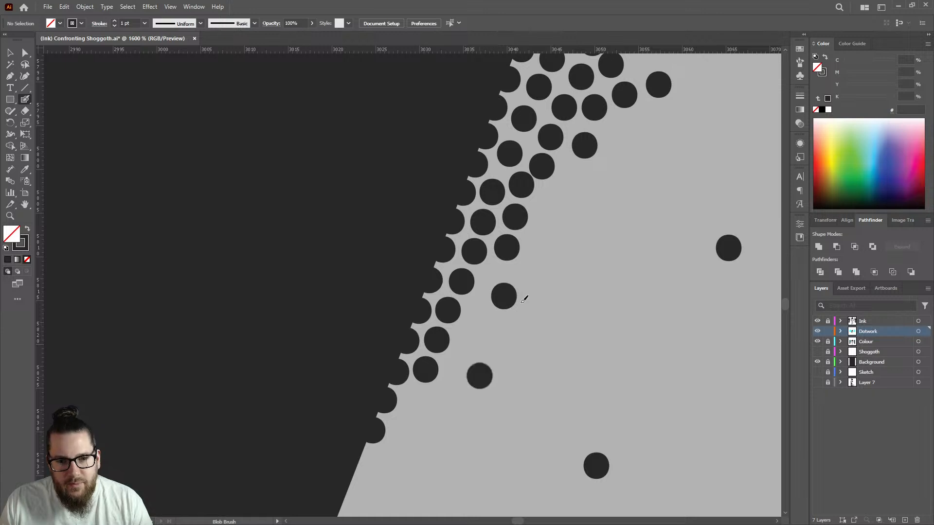
pyautogui.click(542, 266)
pyautogui.click(529, 355)
pyautogui.click(483, 333)
pyautogui.click(446, 401)
# Step: Finish the lower tip with three dots in the second column and two on the dark outline
pyautogui.click(413, 401)
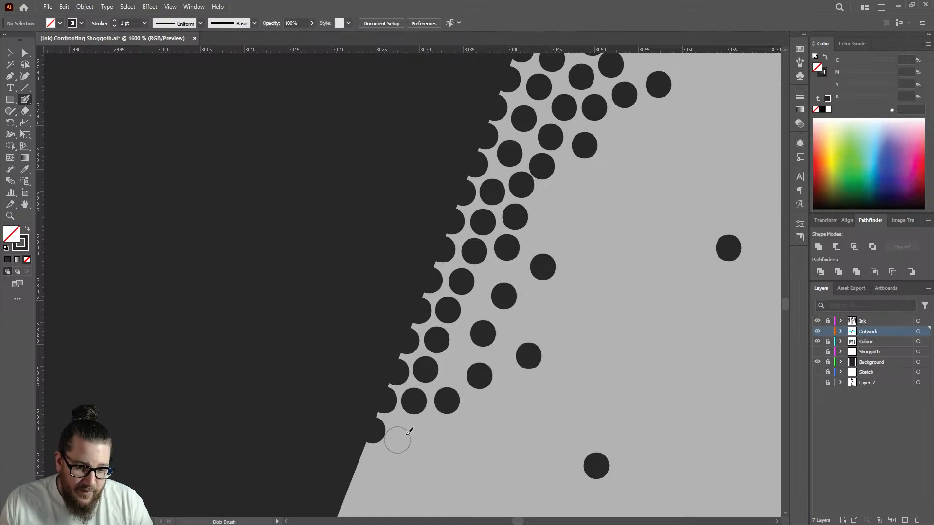
pyautogui.click(406, 434)
pyautogui.click(359, 460)
pyautogui.click(393, 465)
pyautogui.click(347, 490)
# Step: Examine the waist's dot shading at several scales for gaps and uneven fading along its outer fringe
pyautogui.hotkey('ctrl', '-')
pyautogui.hotkey('ctrl', '-')
pyautogui.hotkey('ctrl', '-')
pyautogui.hotkey('ctrl', '-')
pyautogui.hotkey('ctrl', '-')
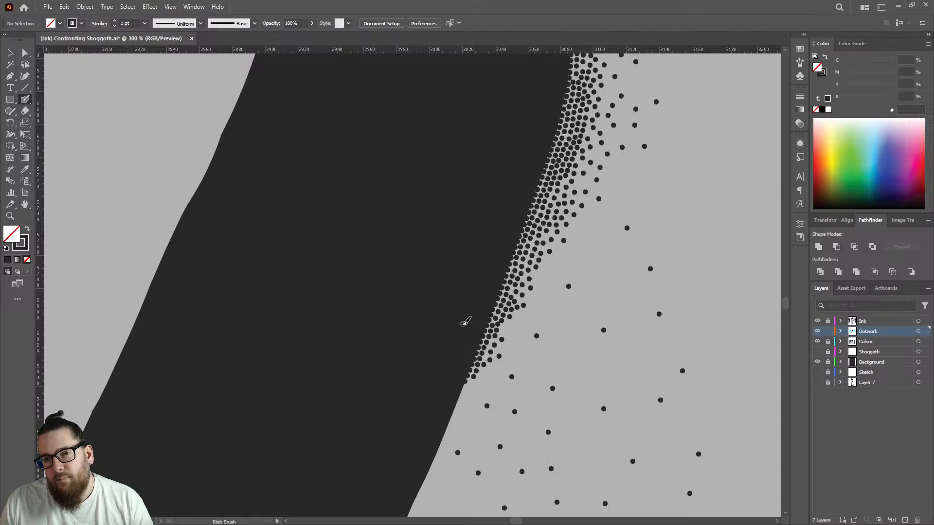
pyautogui.scroll(4, 599, 185)
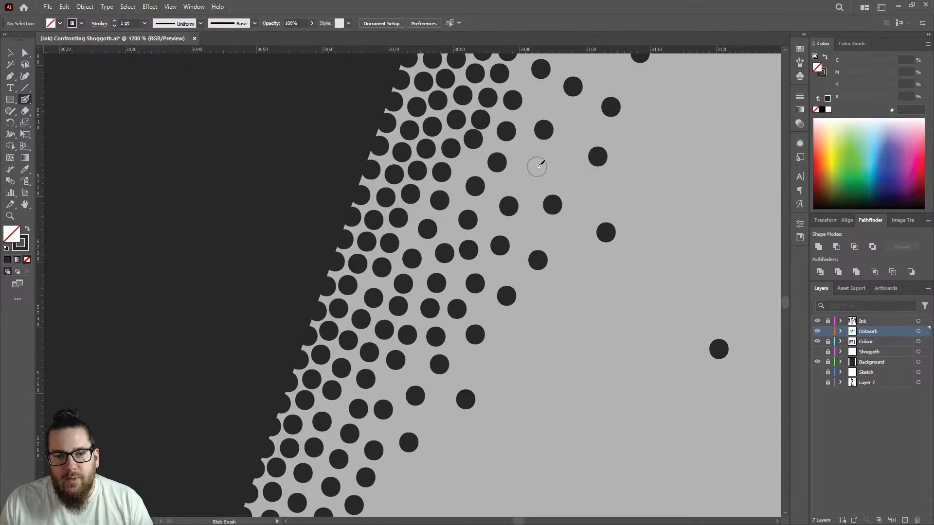
pyautogui.scroll(-4, 537, 166)
pyautogui.scroll(4, 572, 168)
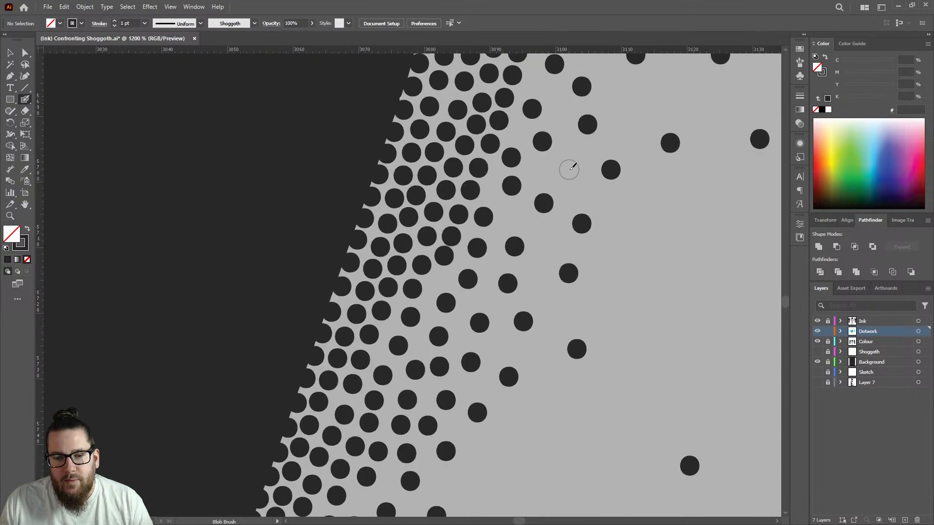
pyautogui.scroll(-4, 567, 170)
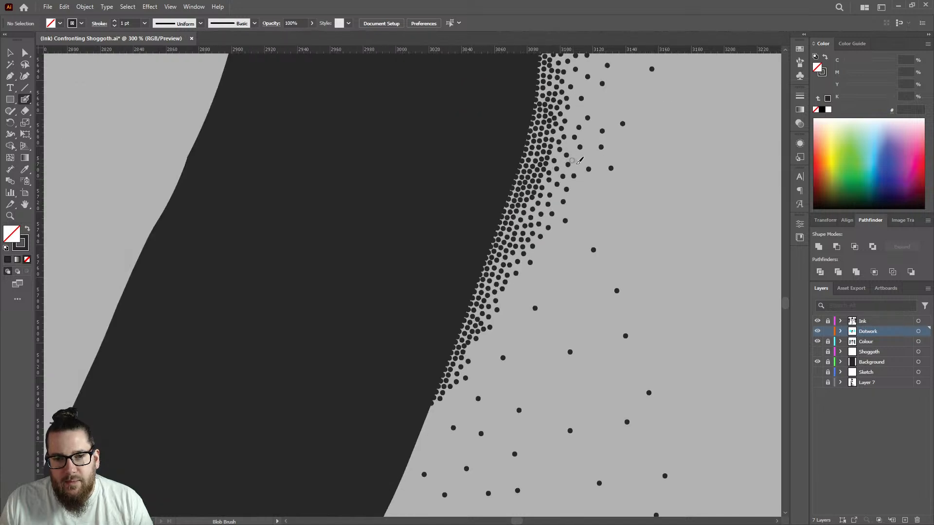
# Step: Place two sparse dots beyond the outer fringe of the shading on the lower waist
pyautogui.scroll(3, 586, 150)
pyautogui.click(553, 326)
pyautogui.click(567, 359)
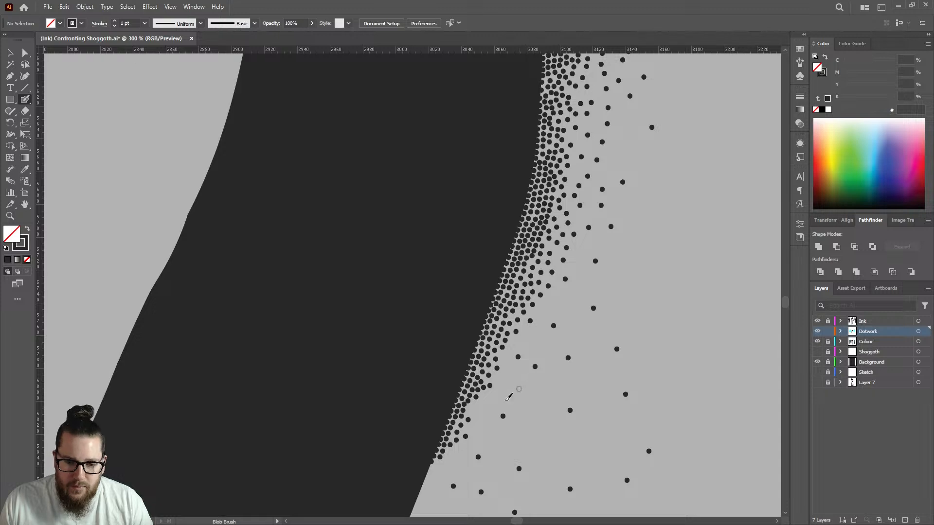
pyautogui.scroll(2, 489, 406)
pyautogui.scroll(-4, 446, 320)
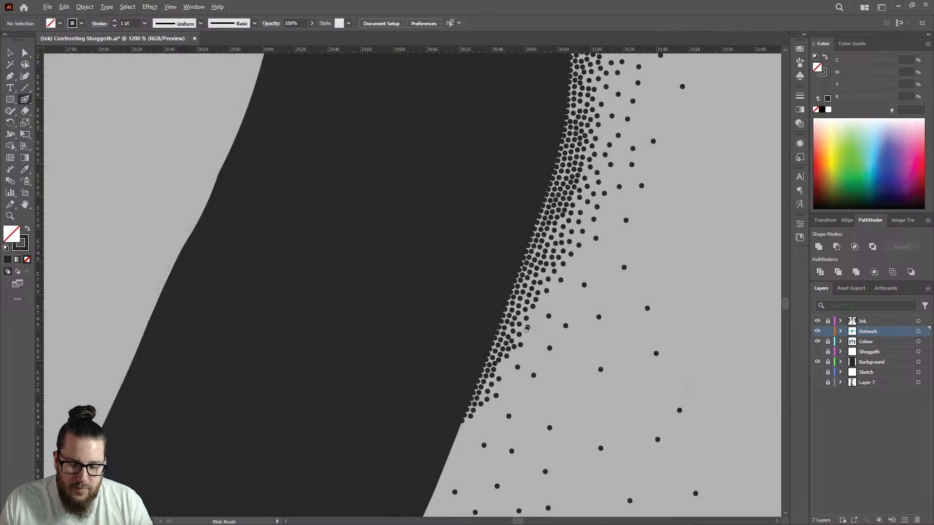
pyautogui.scroll(-2, 446, 319)
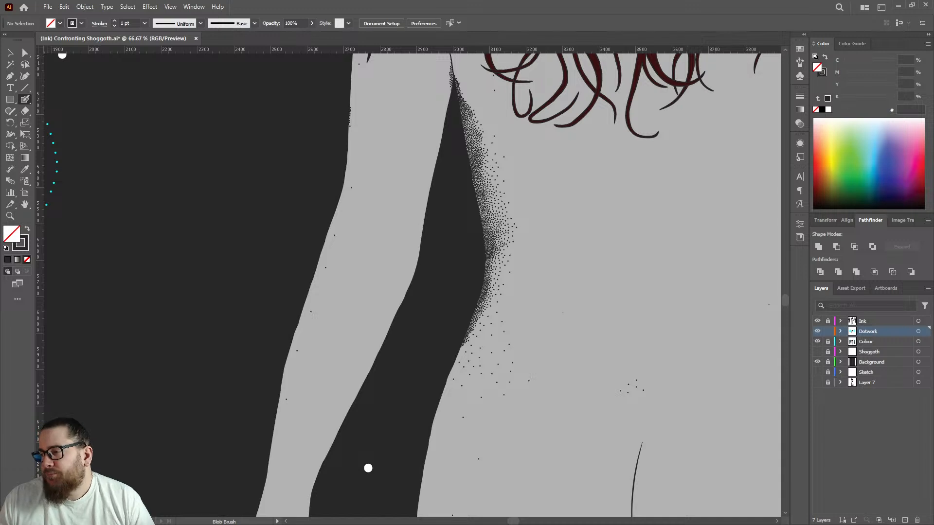
# Step: Extend the shading's lower end with two dots on the dark outline and four in the columns next to it
pyautogui.scroll(5, 454, 374)
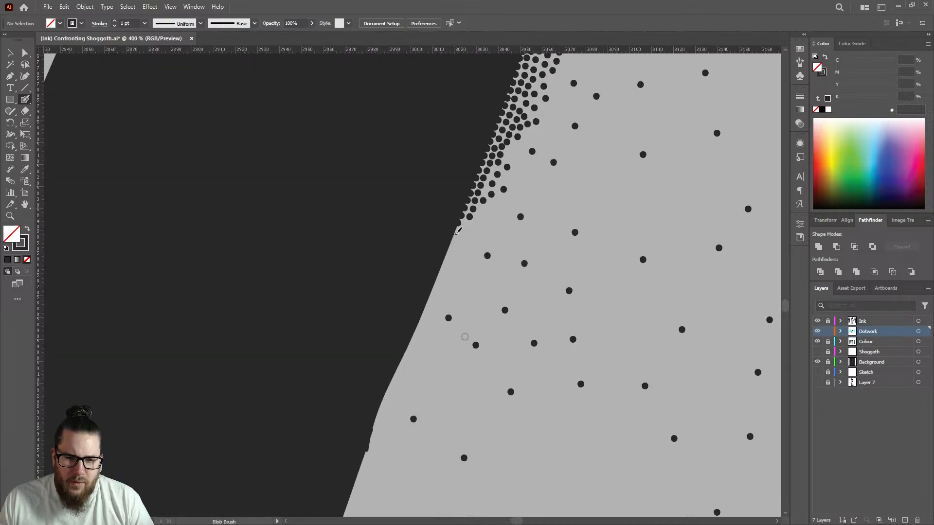
pyautogui.click(472, 215)
pyautogui.click(453, 231)
pyautogui.click(469, 232)
pyautogui.click(445, 247)
pyautogui.click(461, 247)
pyautogui.click(503, 184)
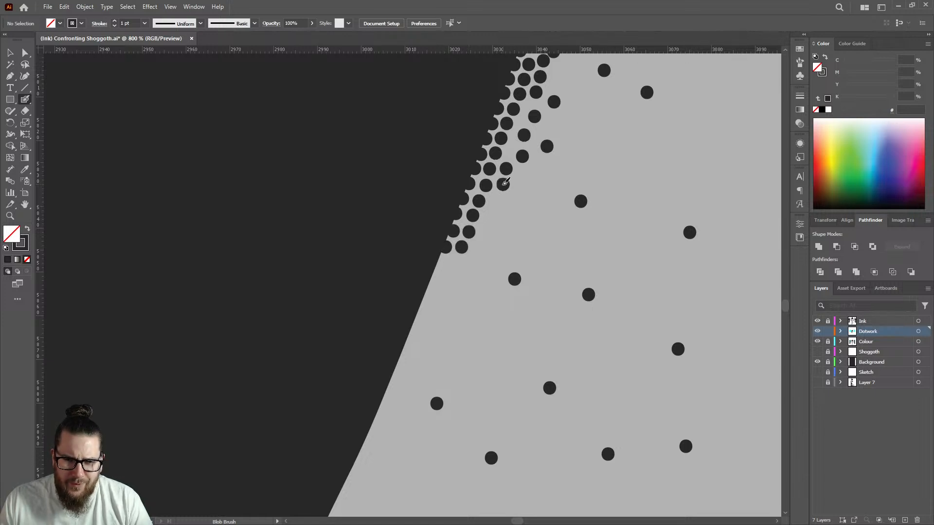
# Step: Fill the gaps outside the second column above the lower tip with six dots
pyautogui.click(509, 150)
pyautogui.click(542, 131)
pyautogui.click(572, 115)
pyautogui.click(562, 75)
pyautogui.click(530, 173)
pyautogui.click(494, 199)
# Step: Continue the lower tip with two dots on the dark outline and one in the second column
pyautogui.click(437, 263)
pyautogui.click(433, 278)
pyautogui.click(454, 263)
# Step: Scatter seven dots up the outer side of the lower shading, spacing them wider away from the outline
pyautogui.click(490, 241)
pyautogui.click(488, 220)
pyautogui.click(519, 196)
pyautogui.click(546, 165)
pyautogui.click(557, 123)
pyautogui.click(579, 89)
pyautogui.click(569, 157)
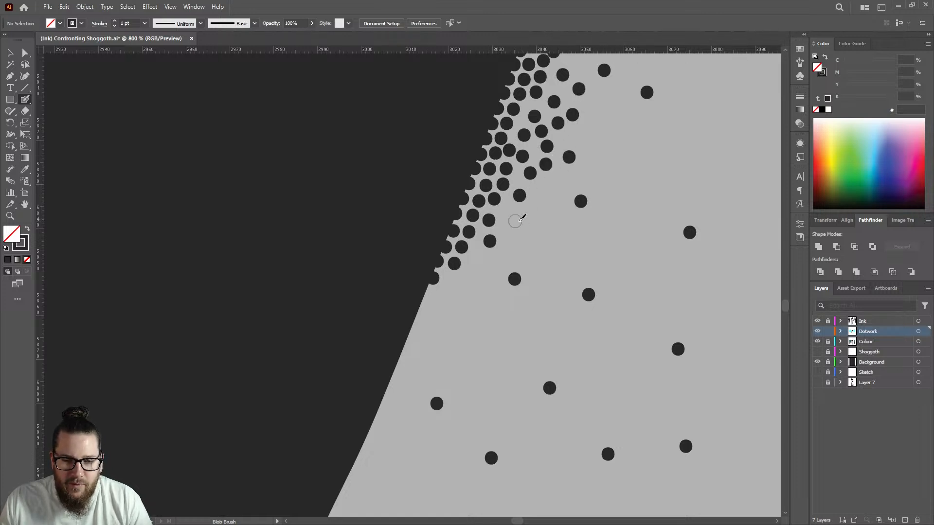
# Step: Add four loosely spaced dots outside the lower tip to soften its fade into the grey
pyautogui.click(515, 221)
pyautogui.click(549, 198)
pyautogui.click(511, 249)
pyautogui.click(480, 267)
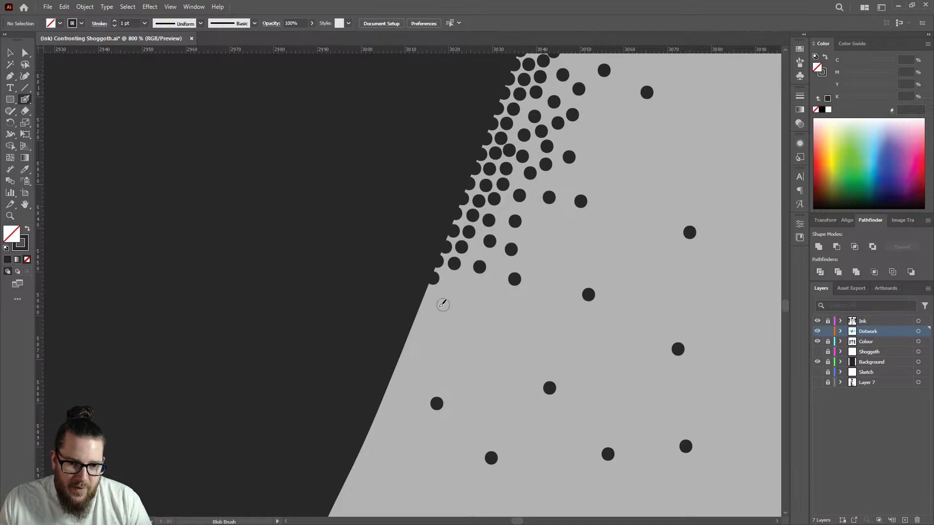
# Step: Lengthen the tip further down with two dots on the dark outline and two in the second column
pyautogui.click(426, 291)
pyautogui.click(450, 284)
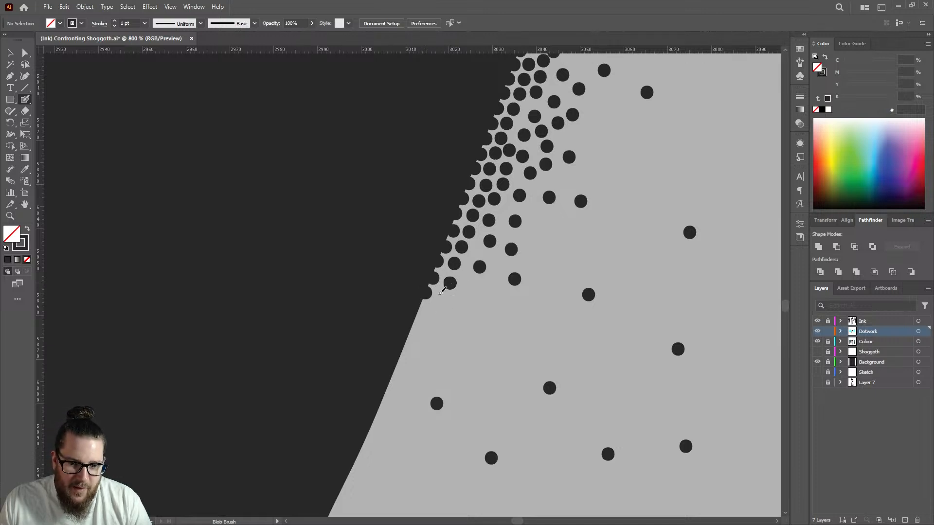
pyautogui.click(421, 307)
pyautogui.click(441, 301)
pyautogui.hotkey('ctrl', 'z')
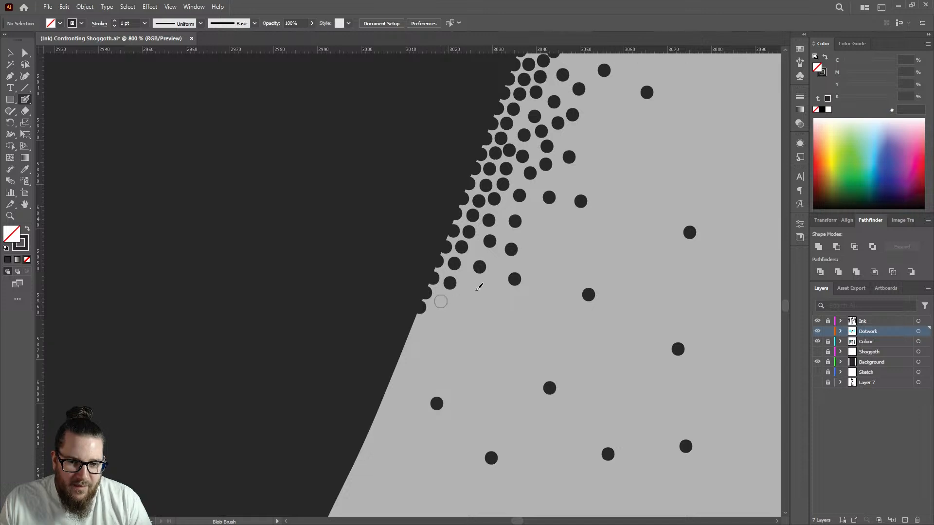
# Step: Fill the gaps beside the tip with four dots and add one dot on the dark outline below it
pyautogui.click(468, 281)
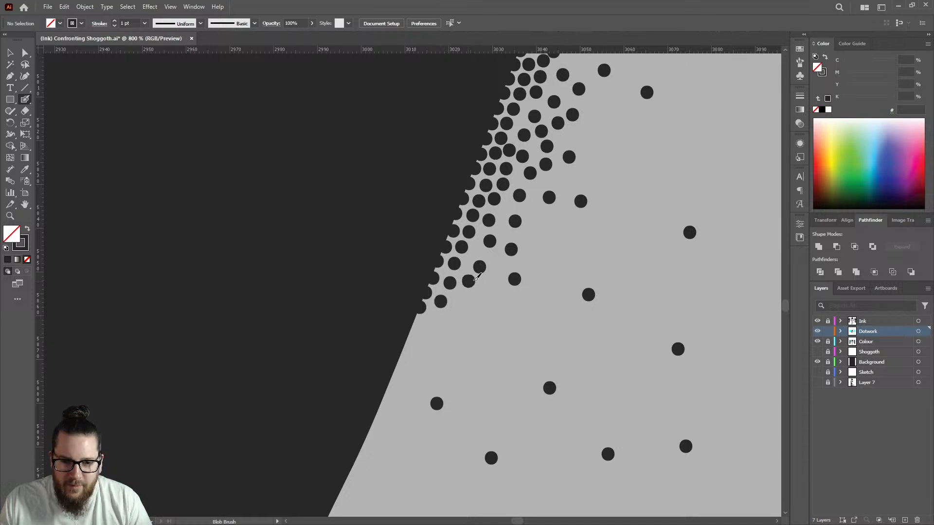
pyautogui.click(500, 261)
pyautogui.click(477, 251)
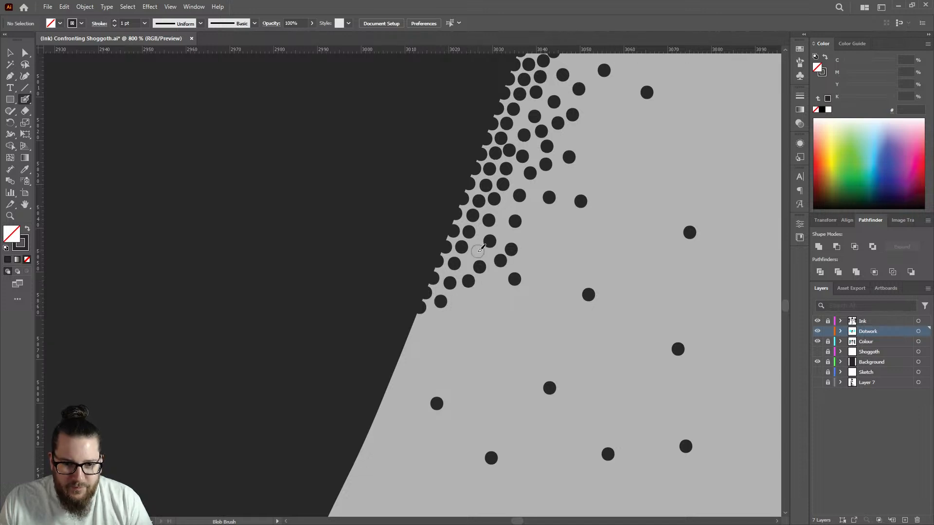
pyautogui.click(504, 233)
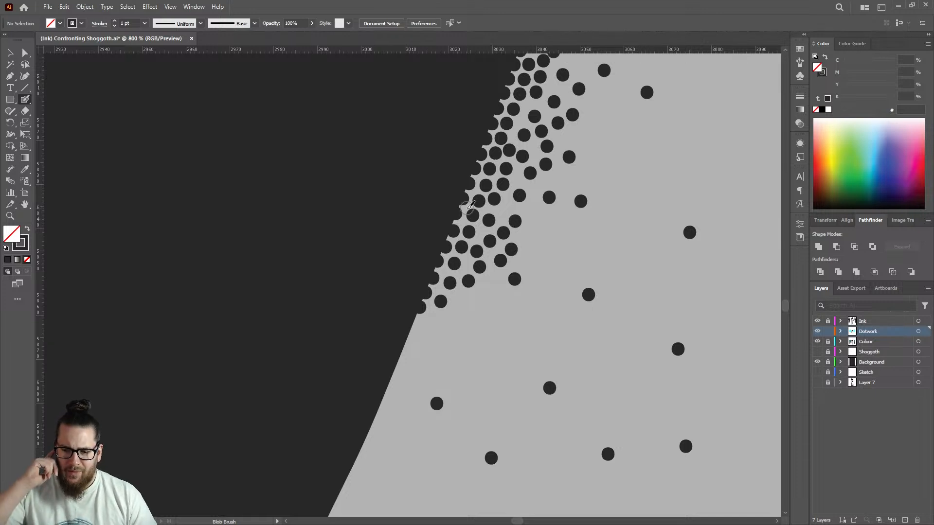
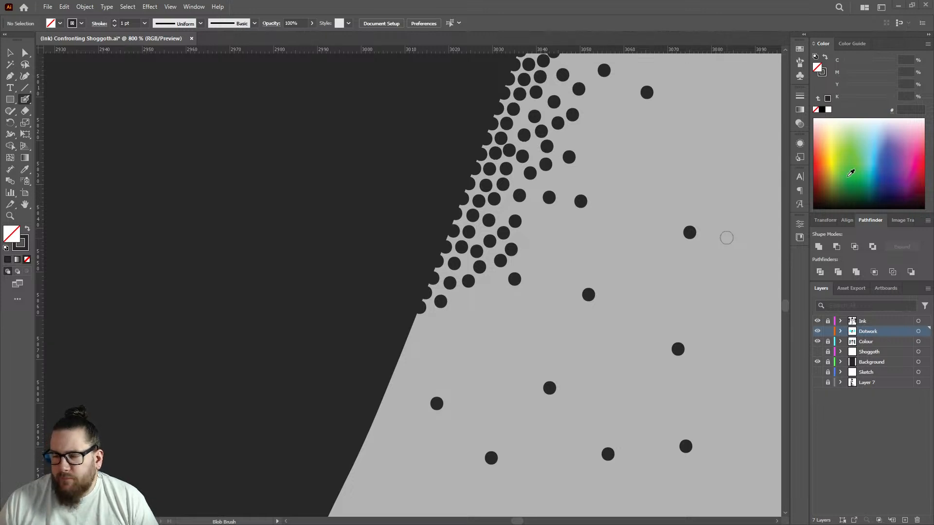
pyautogui.scroll(4, 423, 335)
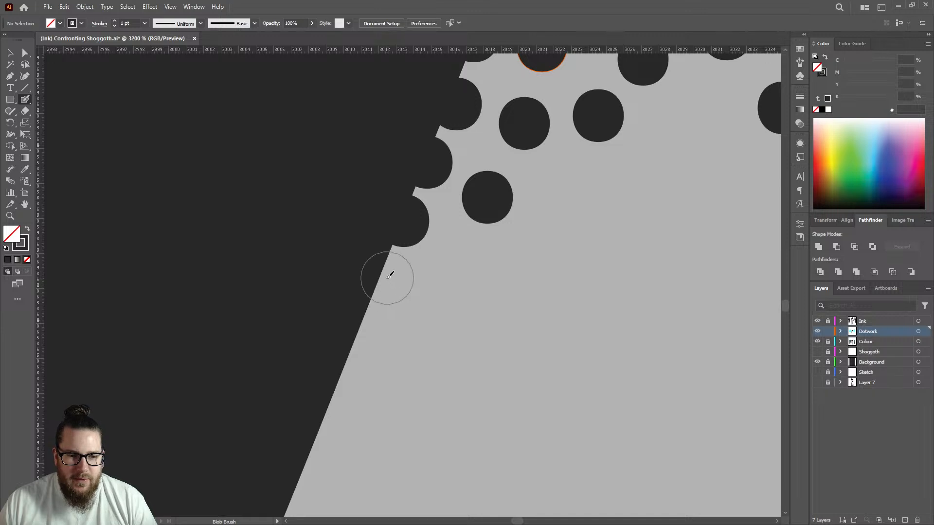
pyautogui.click(386, 278)
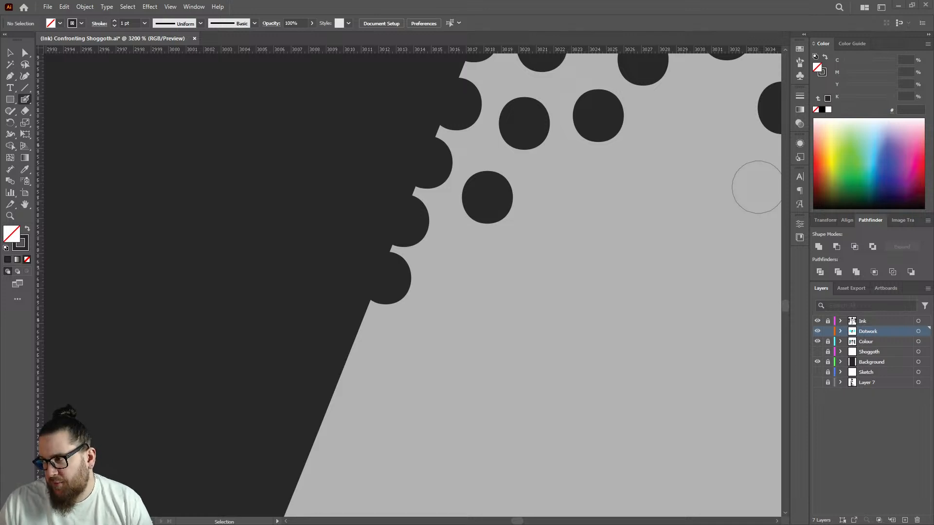
# Step: Fill gaps in the middle and outer part of the waist's shading with four dots
pyautogui.scroll(-9, 461, 223)
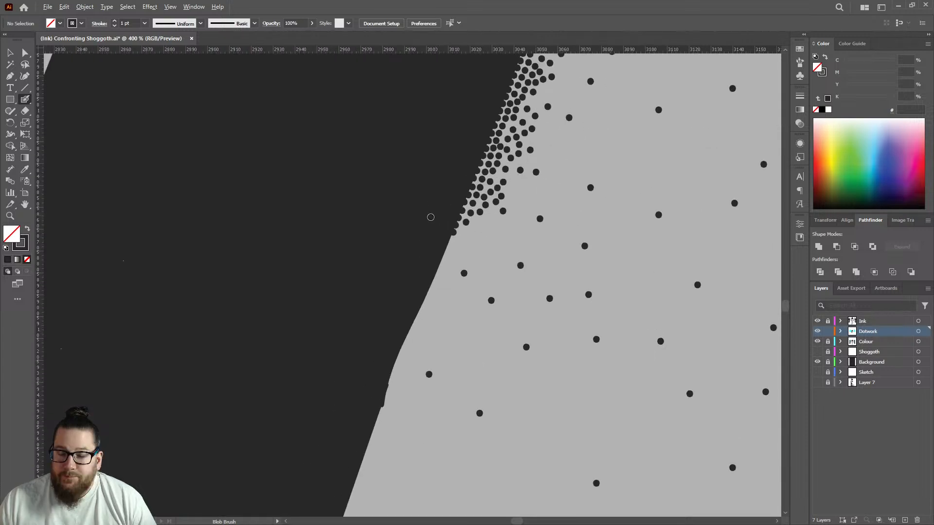
pyautogui.scroll(5, 519, 280)
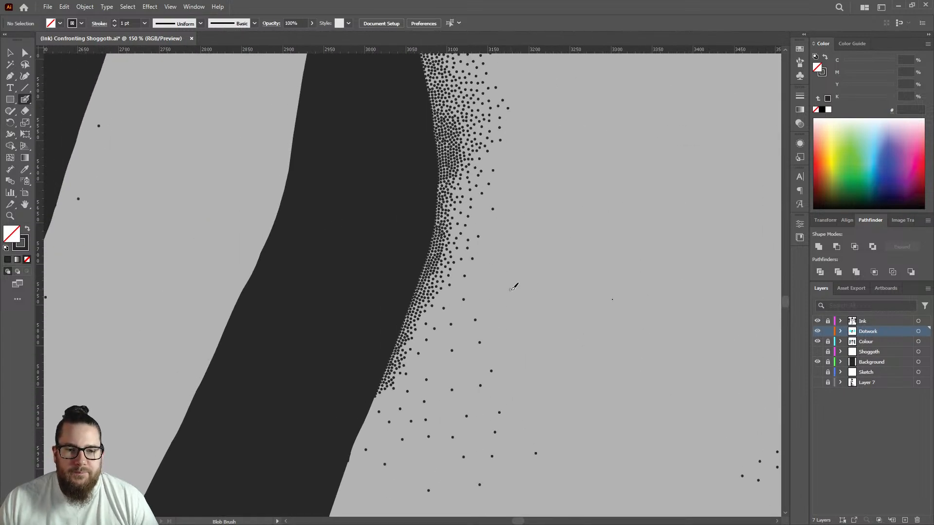
pyautogui.scroll(8, 445, 190)
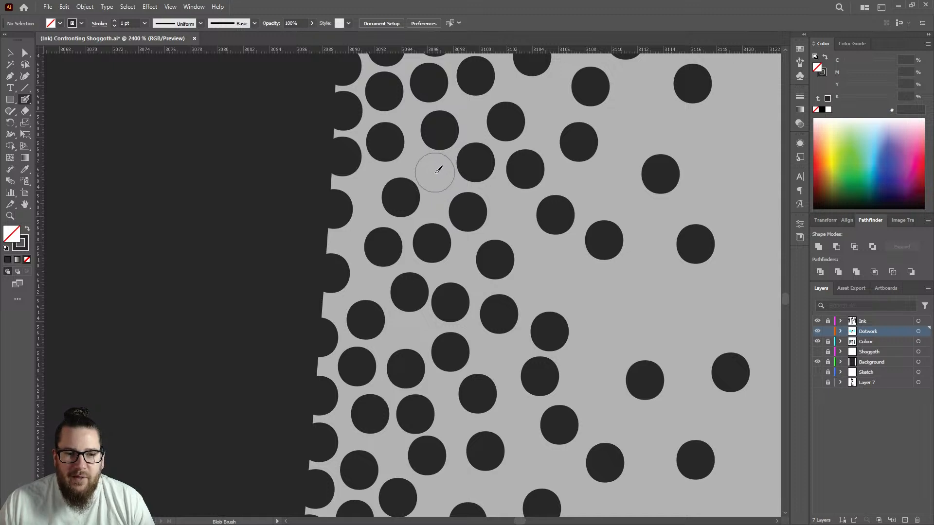
pyautogui.click(436, 172)
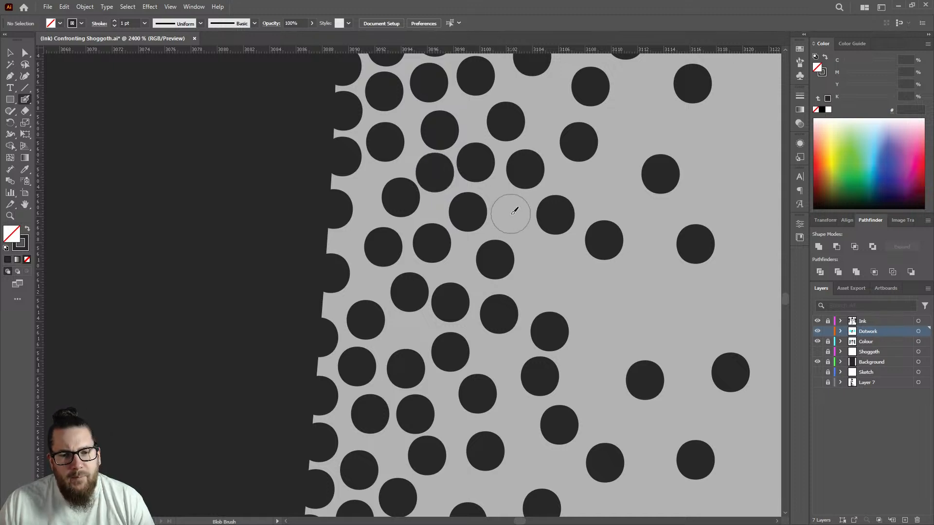
pyautogui.click(510, 214)
pyautogui.click(602, 191)
pyautogui.click(544, 274)
# Step: Add five dots to the waist's outer columns, four of them in the looser outer fringe
pyautogui.scroll(-3, 538, 198)
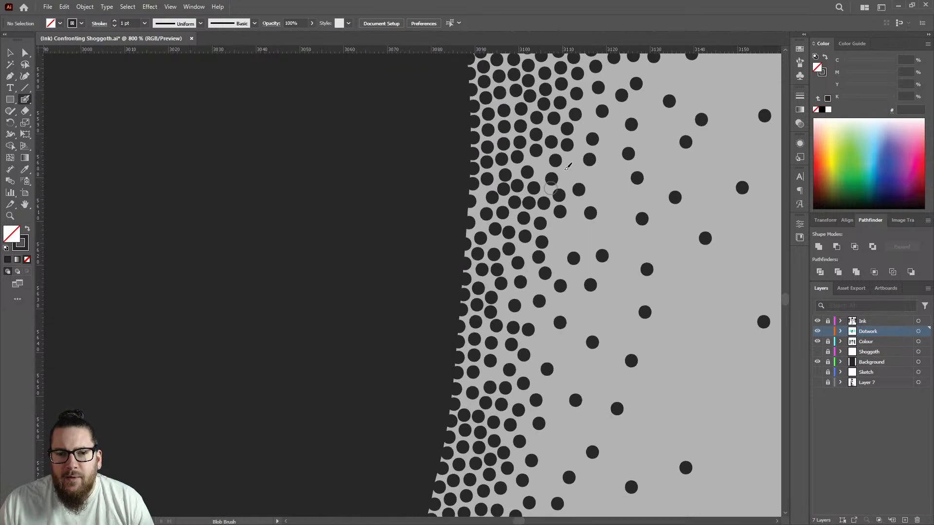
pyautogui.click(540, 163)
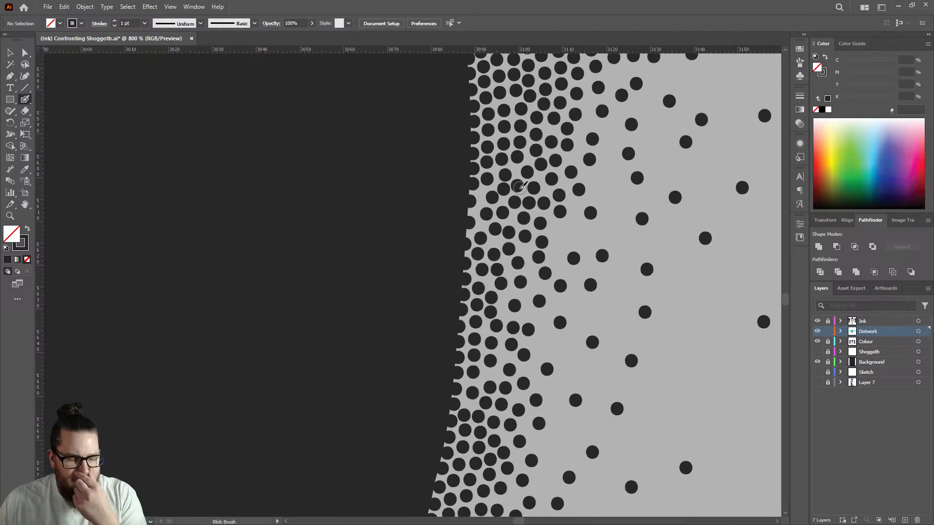
pyautogui.click(562, 235)
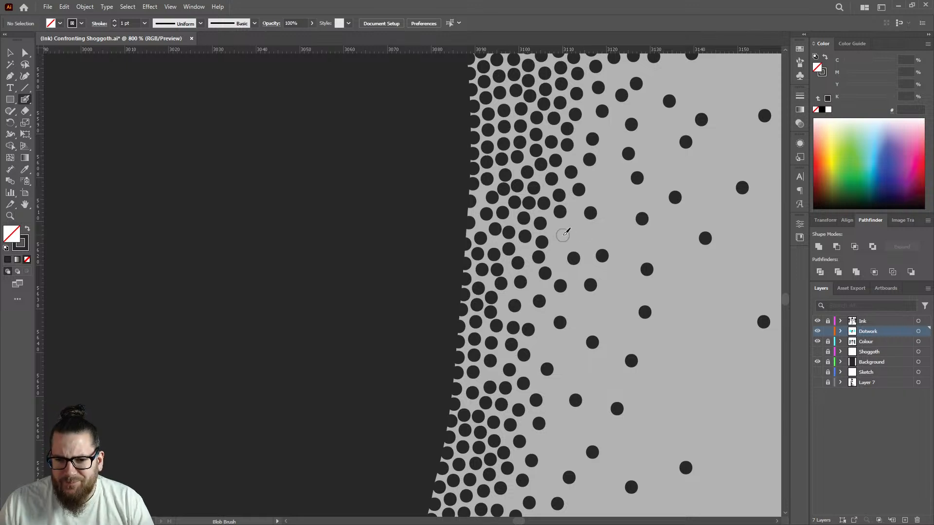
pyautogui.click(600, 185)
pyautogui.click(587, 240)
pyautogui.click(620, 209)
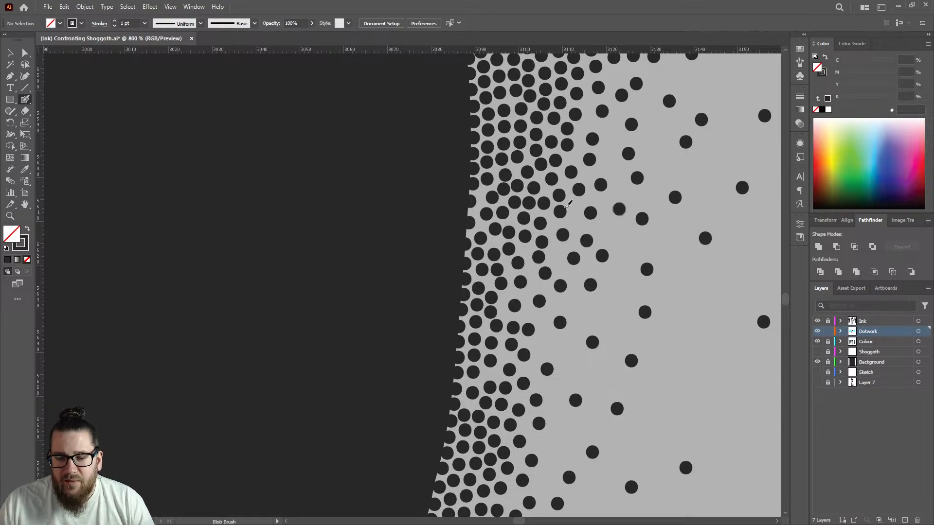
# Step: Even out the fading just below the waist's densest shading with six dots in the gaps of its outer fringe
pyautogui.scroll(-3, 543, 195)
pyautogui.click(537, 196)
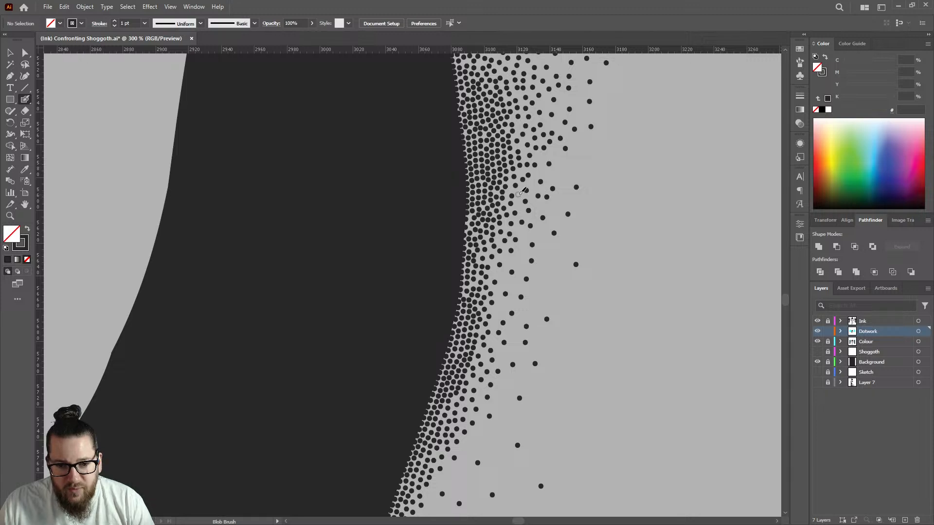
pyautogui.click(538, 207)
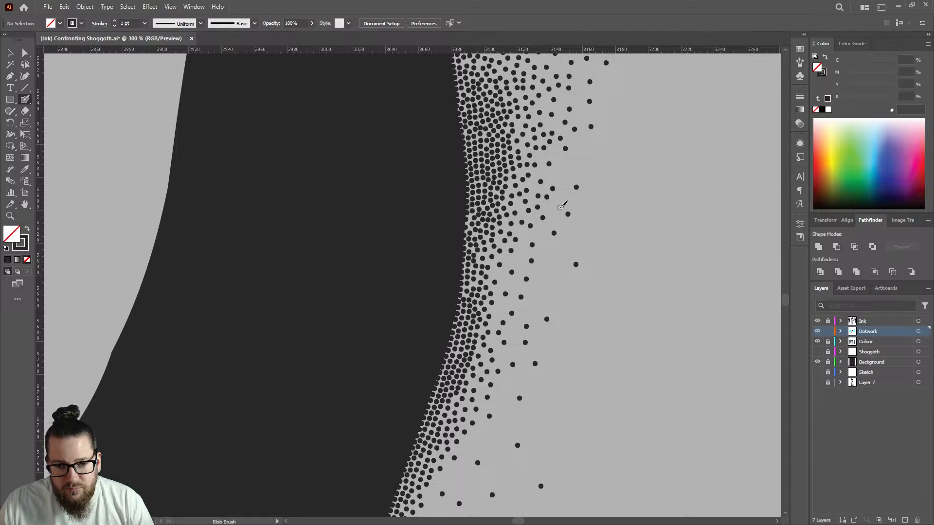
pyautogui.scroll(3, 545, 236)
pyautogui.click(537, 230)
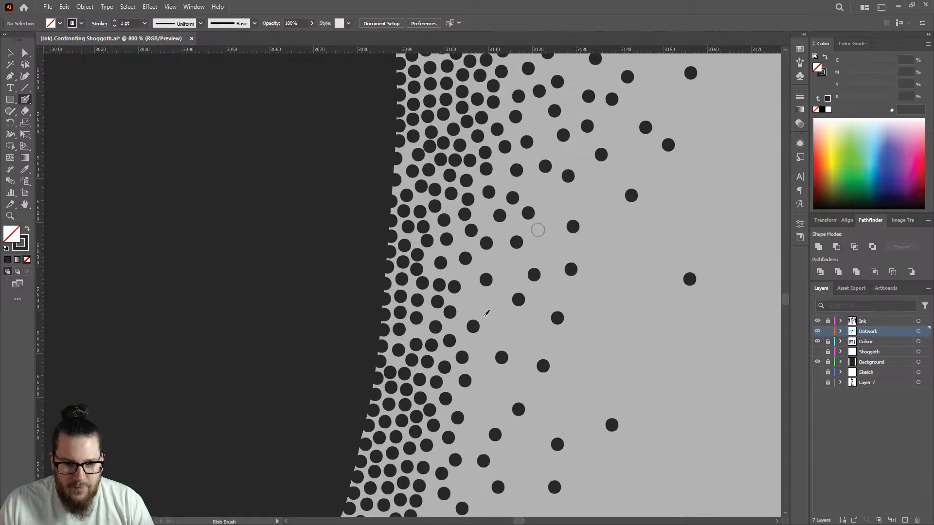
pyautogui.click(472, 300)
pyautogui.click(499, 318)
pyautogui.scroll(-4, 501, 245)
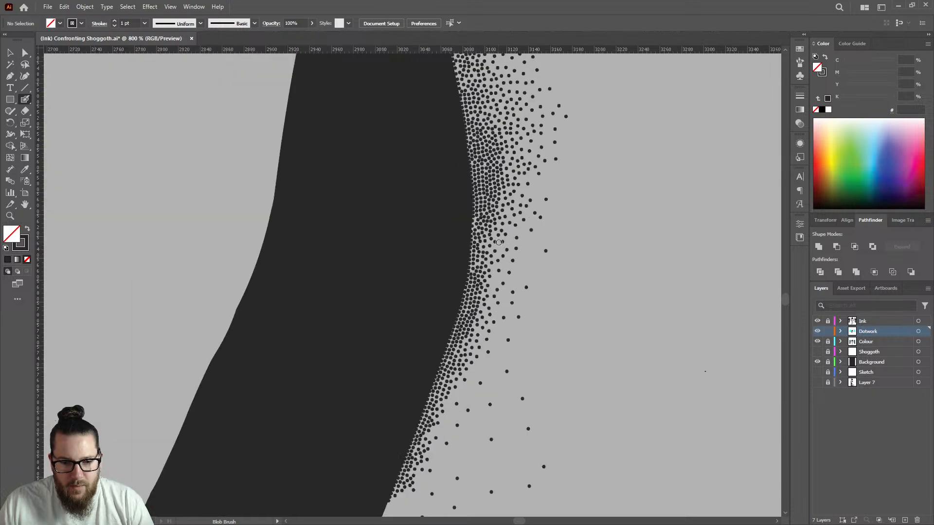
pyautogui.scroll(5, 501, 277)
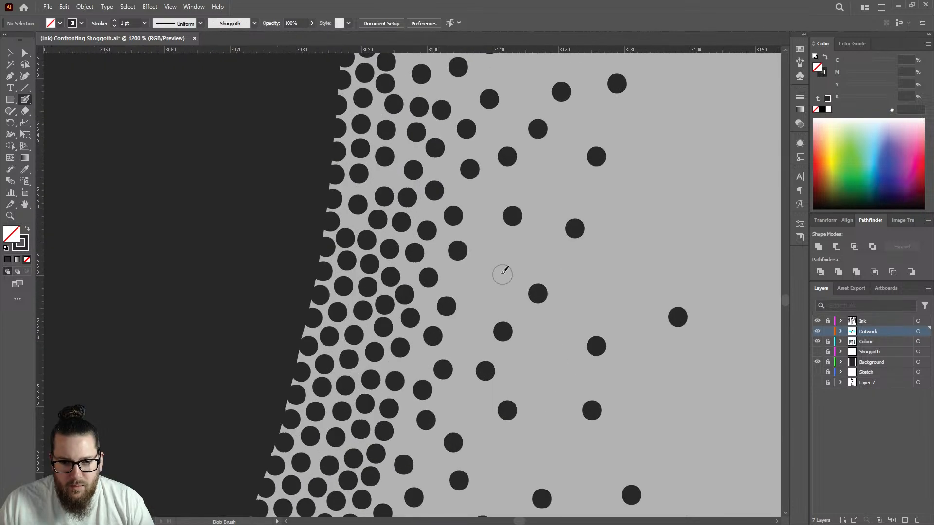
pyautogui.click(481, 200)
# Step: Extend the shading's lower tip with two more dots on the dark outline and one beside them
pyautogui.scroll(-5, 523, 209)
pyautogui.scroll(-2, 482, 316)
pyautogui.scroll(4, 438, 314)
pyautogui.scroll(2, 438, 314)
pyautogui.click(517, 183)
pyautogui.click(511, 204)
pyautogui.click(556, 157)
# Step: Thicken the shading above the tip with six dots in the second and outer columns
pyautogui.click(590, 127)
pyautogui.click(654, 95)
pyautogui.click(631, 111)
pyautogui.click(617, 131)
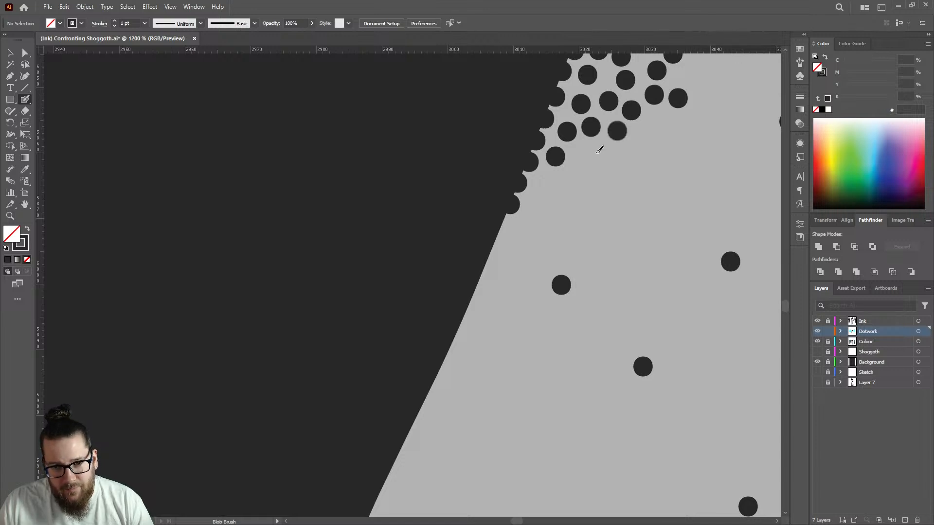
pyautogui.click(542, 184)
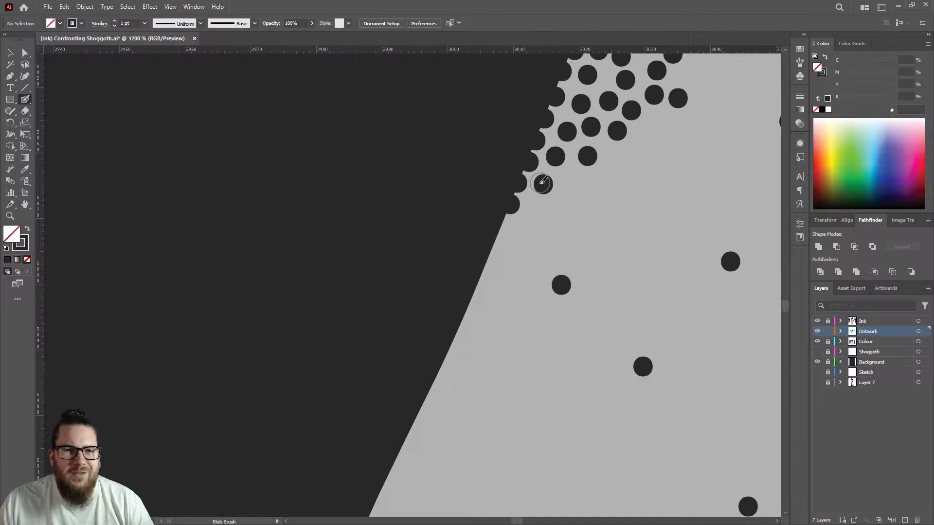
pyautogui.click(571, 181)
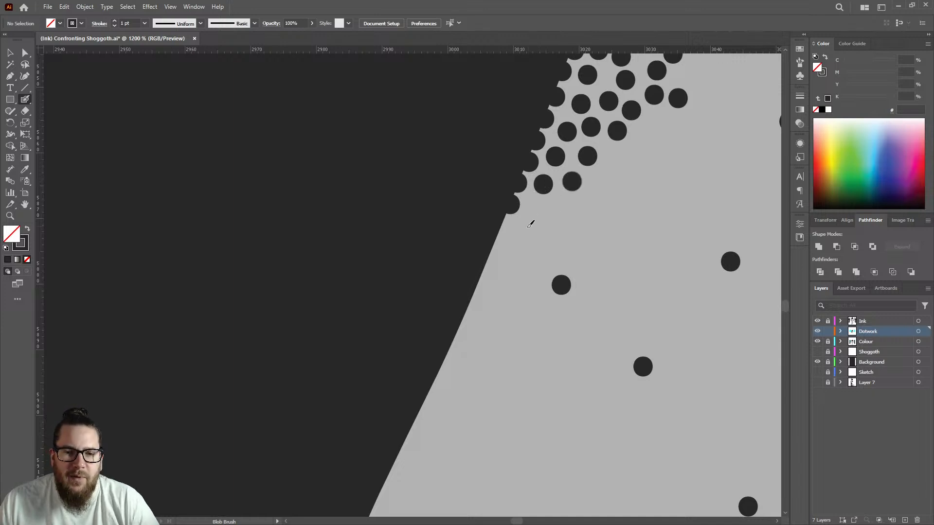
# Step: Run the shading down the torso's edge with four dots on the dark outline and four in the second column
pyautogui.click(535, 209)
pyautogui.click(501, 227)
pyautogui.click(523, 233)
pyautogui.click(494, 250)
pyautogui.click(515, 256)
pyautogui.click(483, 268)
pyautogui.click(504, 278)
pyautogui.click(476, 290)
# Step: Add four dots along the outer side of the new columns near the lower end
pyautogui.click(560, 205)
pyautogui.click(614, 156)
pyautogui.click(653, 118)
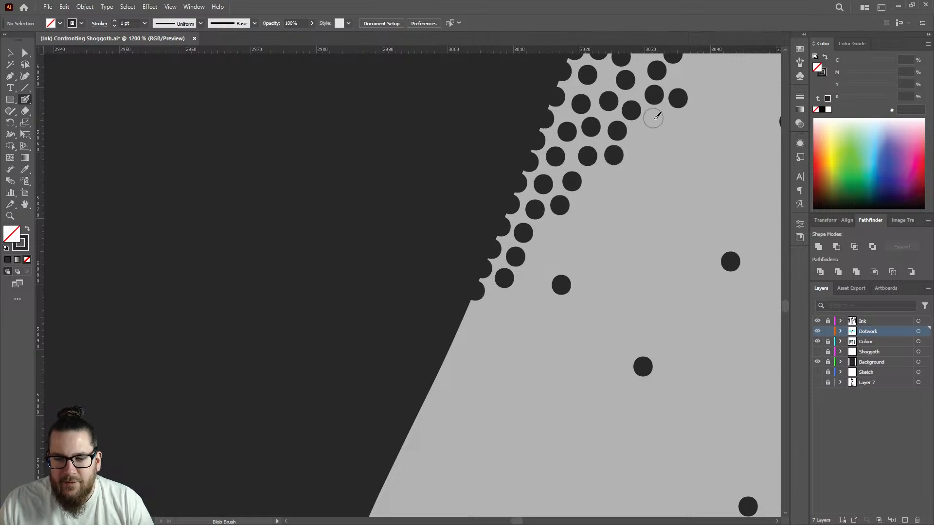
pyautogui.click(639, 142)
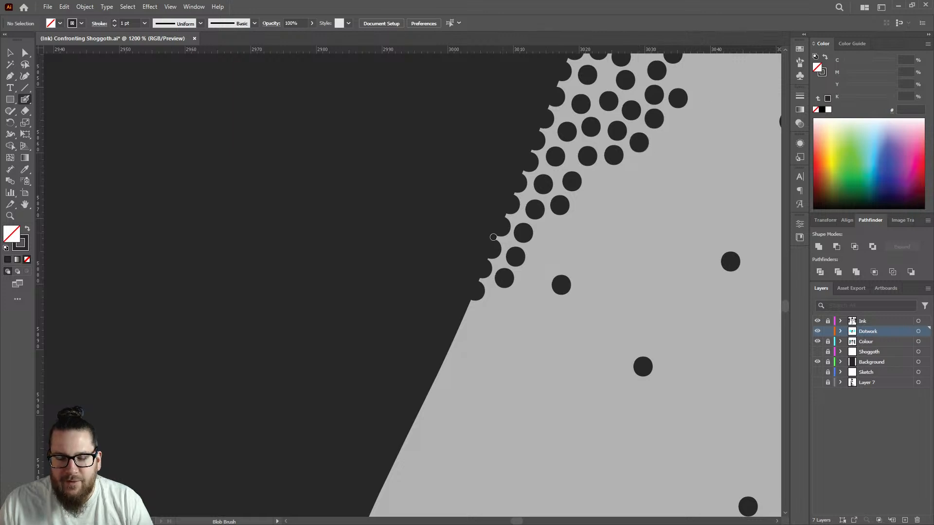
# Step: Fill the gaps in the outer columns slightly higher up the torso's edge with three dots
pyautogui.scroll(-4, 499, 235)
pyautogui.scroll(4, 546, 168)
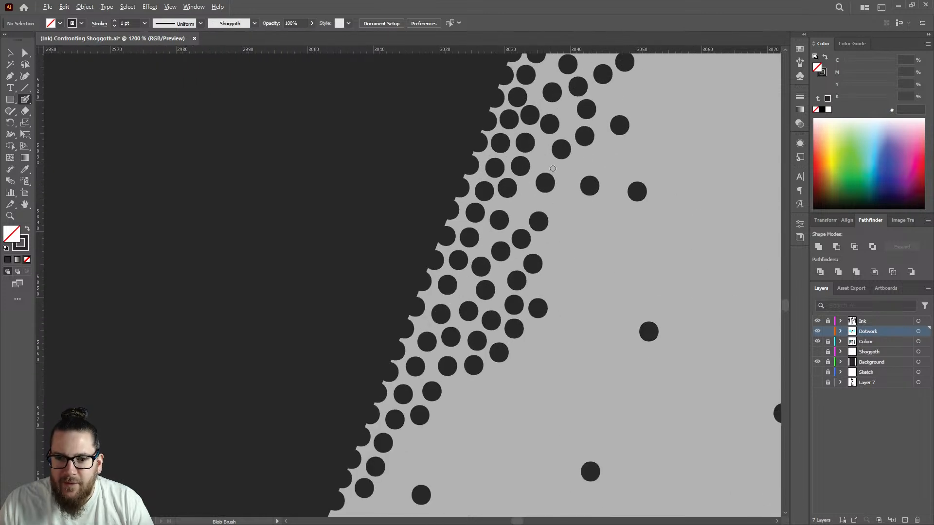
pyautogui.click(520, 208)
pyautogui.click(559, 207)
pyautogui.click(570, 171)
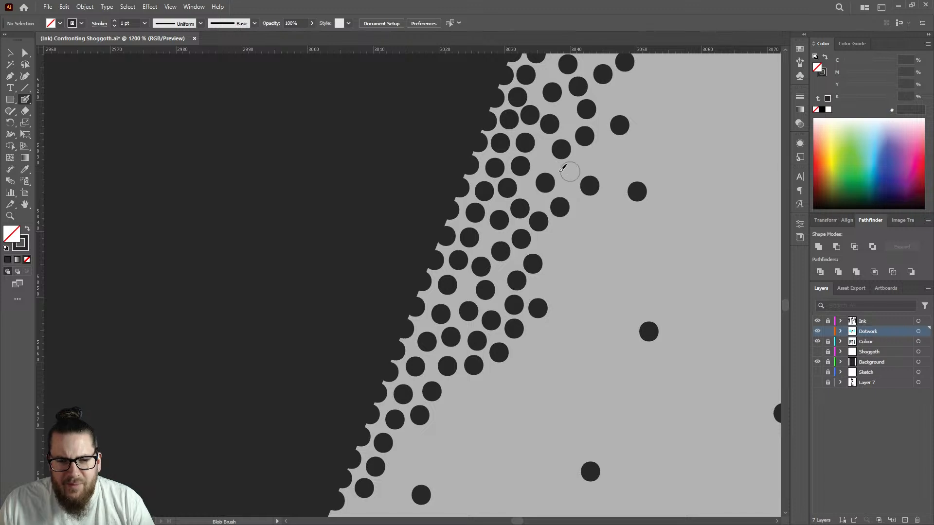
# Step: Fill out the outer columns of the torso's edge shading with seven dots, working down the outer side
pyautogui.click(541, 157)
pyautogui.click(593, 160)
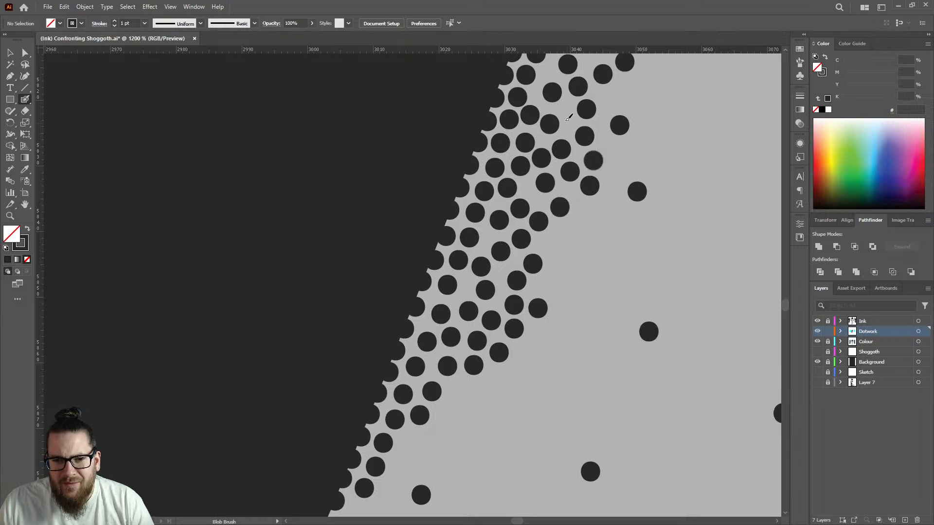
pyautogui.click(566, 110)
pyautogui.click(617, 102)
pyautogui.click(618, 151)
pyautogui.click(583, 213)
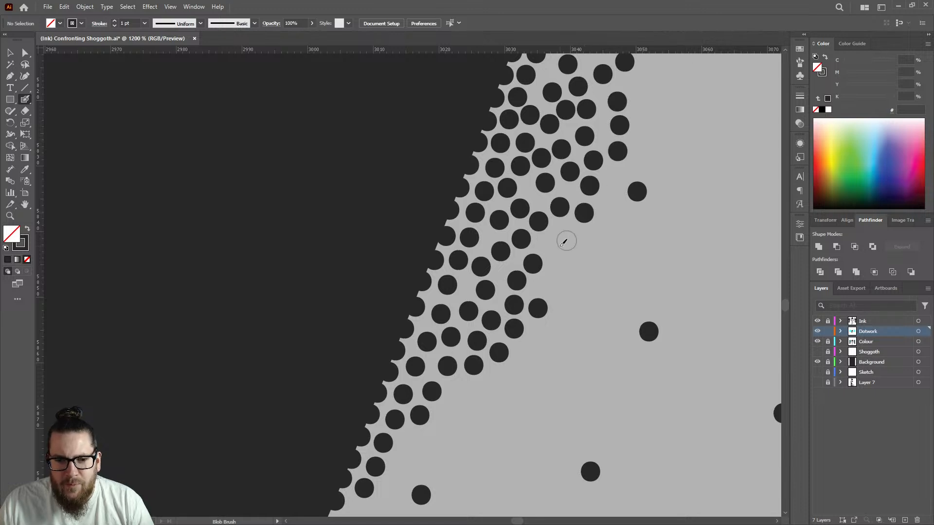
pyautogui.click(558, 246)
# Step: Add four dots along the outer side of the shading near its lower end
pyautogui.click(459, 391)
pyautogui.click(408, 442)
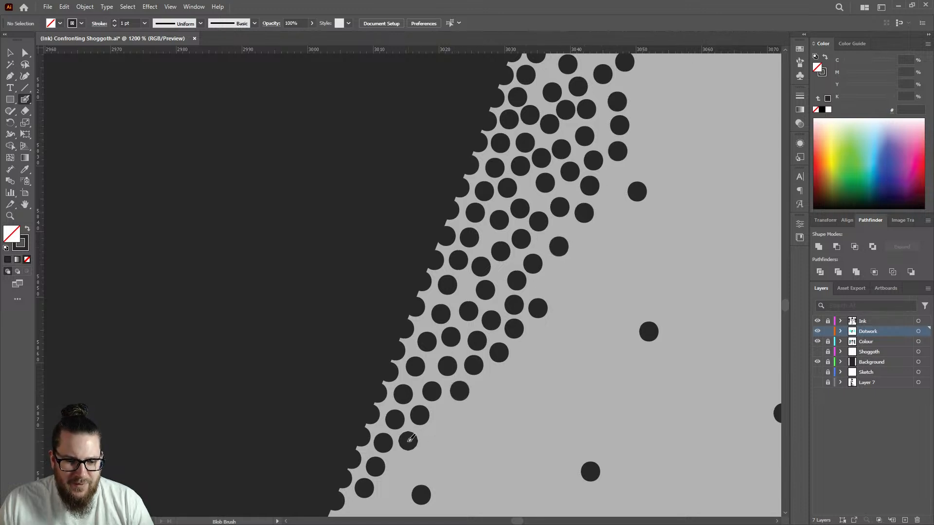
pyautogui.click(447, 416)
pyautogui.click(486, 388)
# Step: Extend the first column down the torso's dark outline with two dots below the lowest one
pyautogui.scroll(-6, 542, 352)
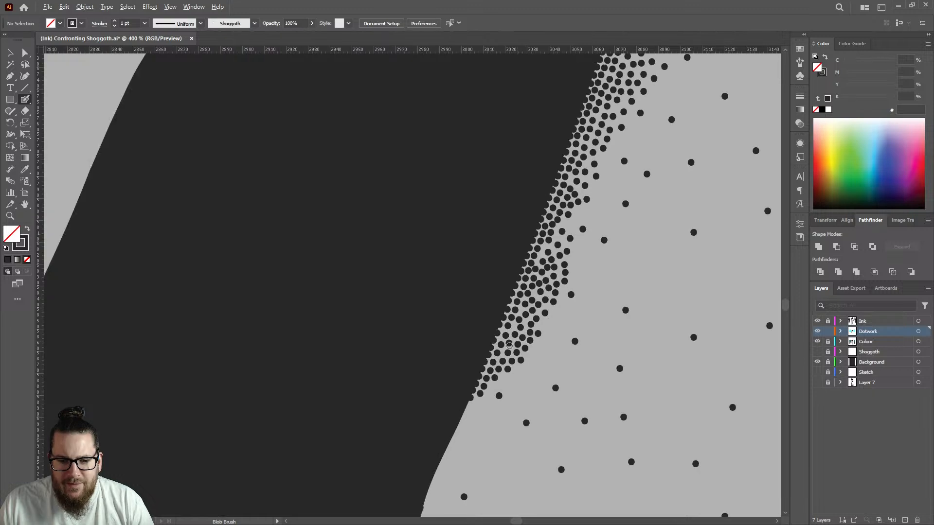
pyautogui.scroll(5, 500, 373)
pyautogui.scroll(3, 490, 371)
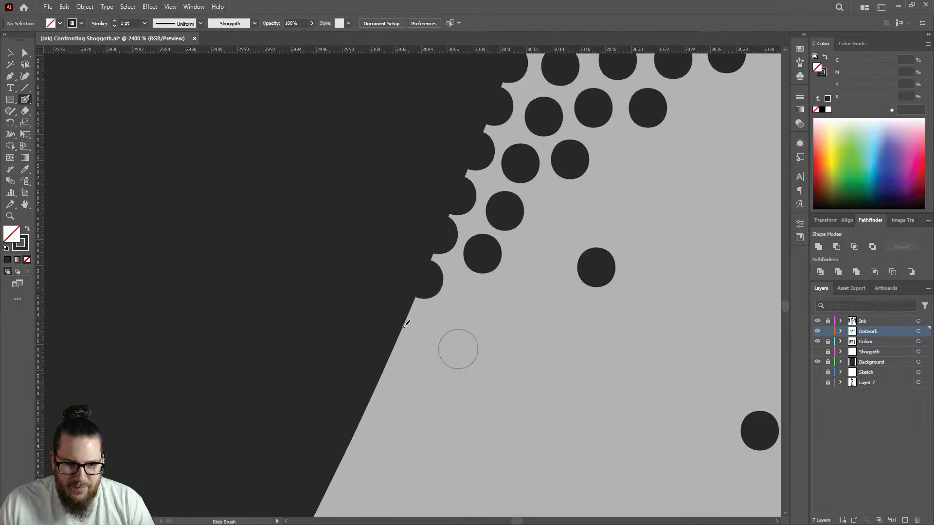
pyautogui.click(406, 323)
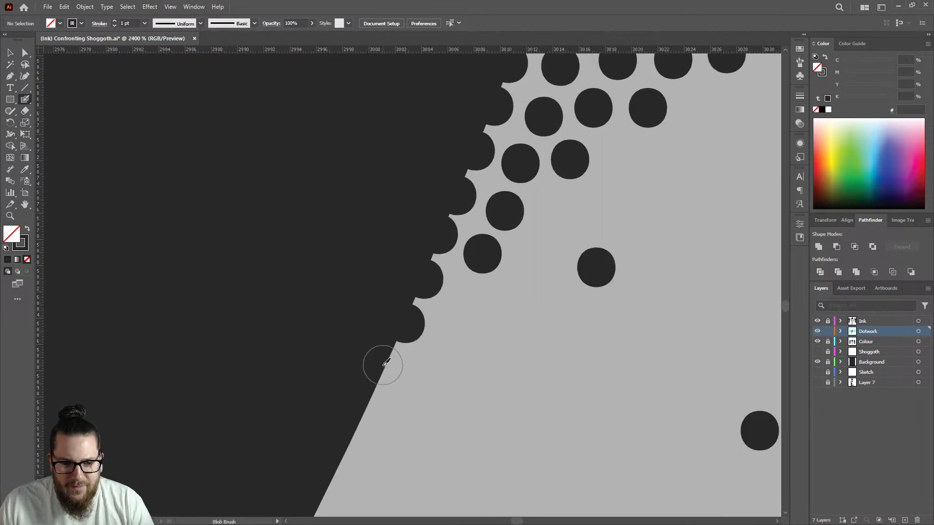
pyautogui.click(382, 366)
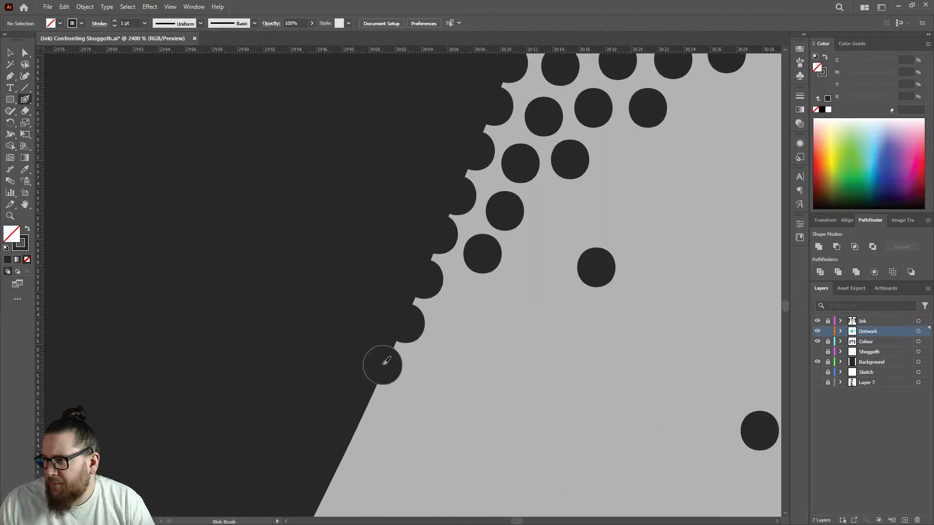
# Step: Thicken the lower end of the shading with six dots in the second, third and fourth columns
pyautogui.click(452, 317)
pyautogui.click(551, 211)
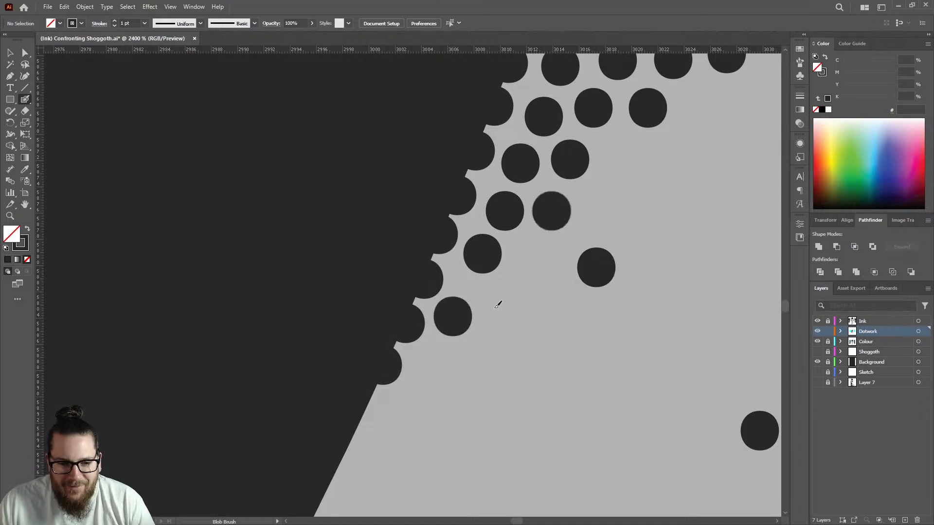
pyautogui.click(500, 298)
pyautogui.click(533, 257)
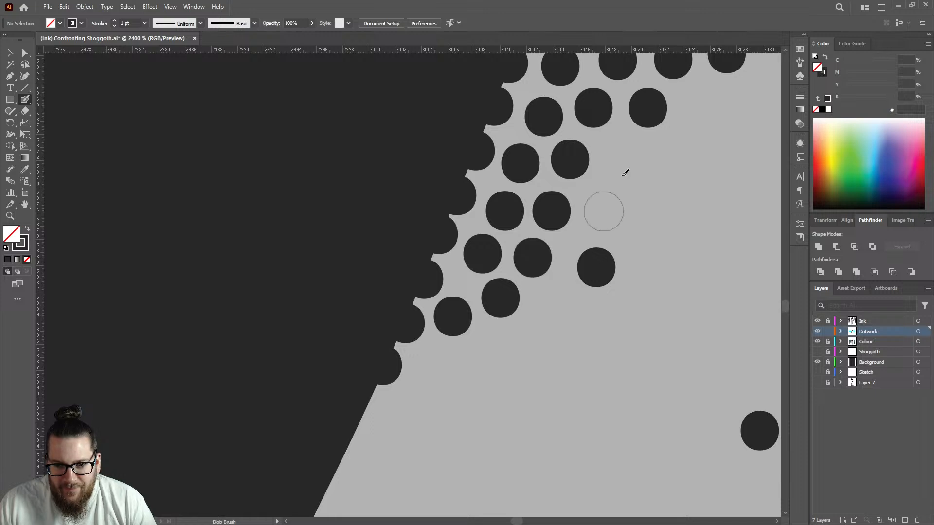
pyautogui.click(603, 211)
pyautogui.click(616, 155)
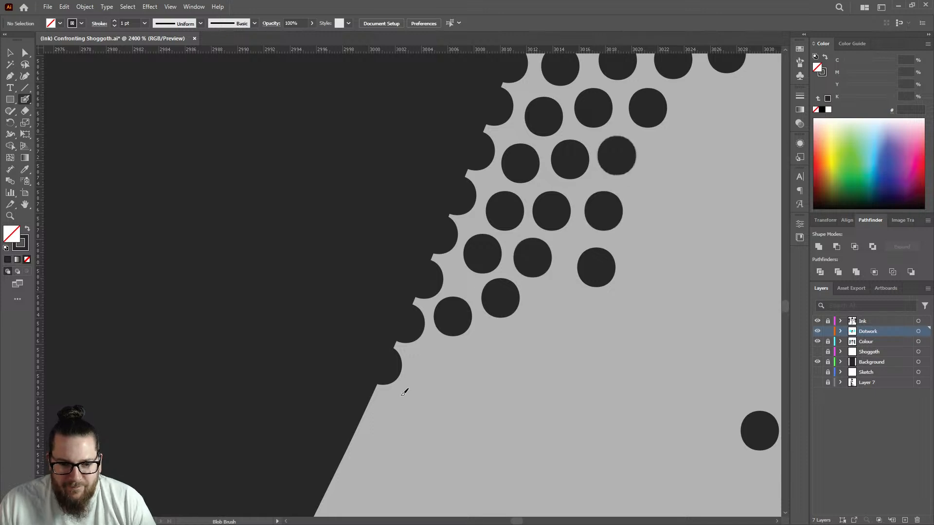
# Step: Continue the tip downward with one dot on the dark outline and four in the second and third columns
pyautogui.click(428, 361)
pyautogui.click(365, 406)
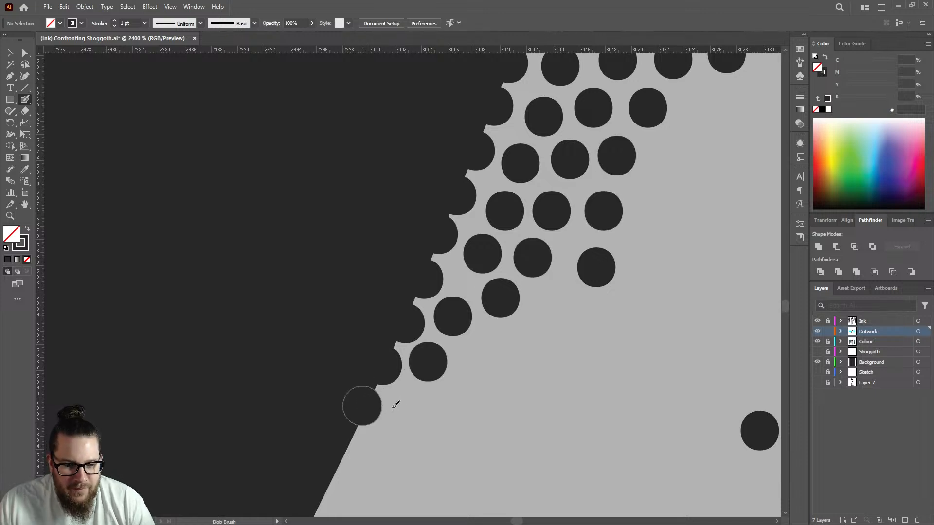
pyautogui.click(406, 403)
pyautogui.click(484, 357)
pyautogui.click(544, 304)
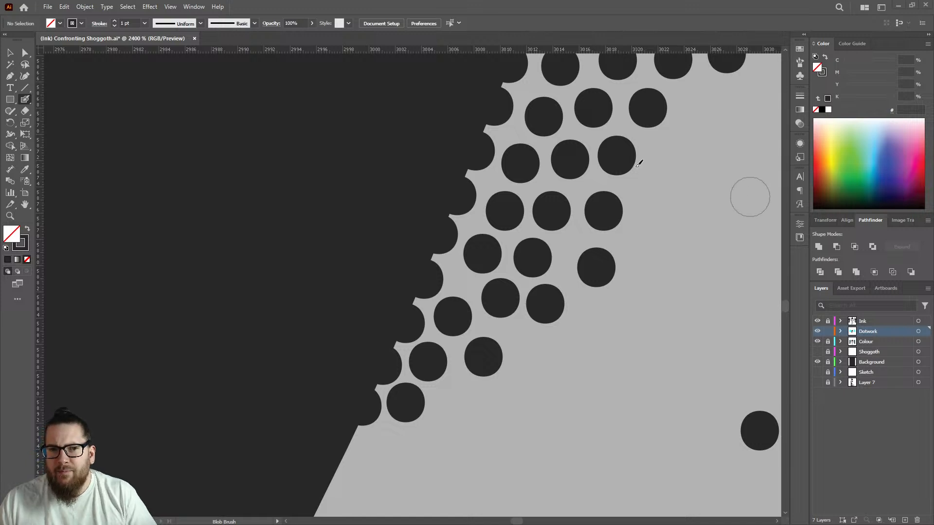
# Step: Line the outer side of the new columns with seven dots, from the lower tip upward
pyautogui.click(456, 400)
pyautogui.click(528, 351)
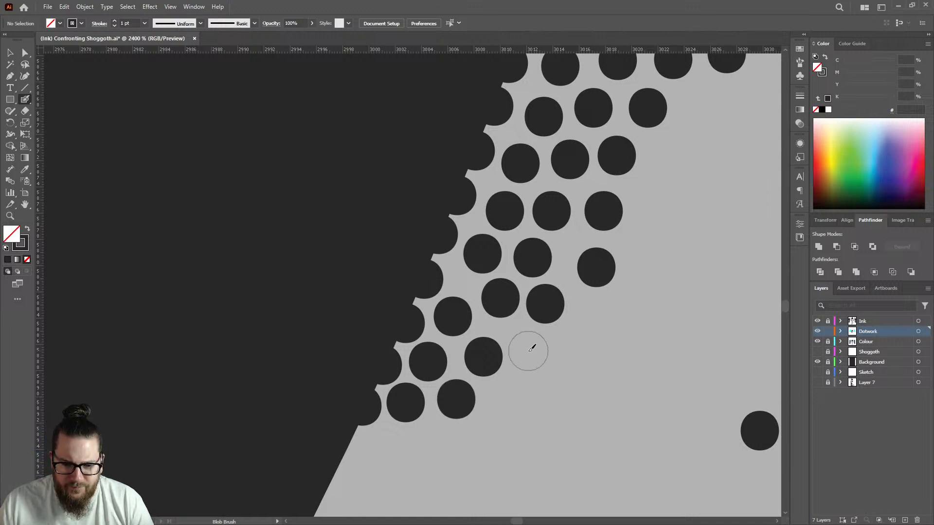
pyautogui.click(585, 315)
pyautogui.click(639, 247)
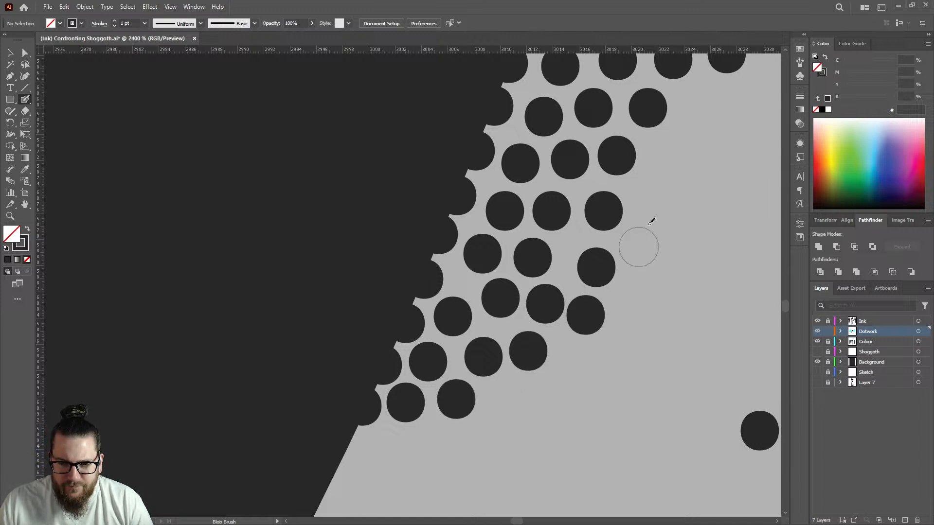
pyautogui.click(649, 192)
pyautogui.click(668, 147)
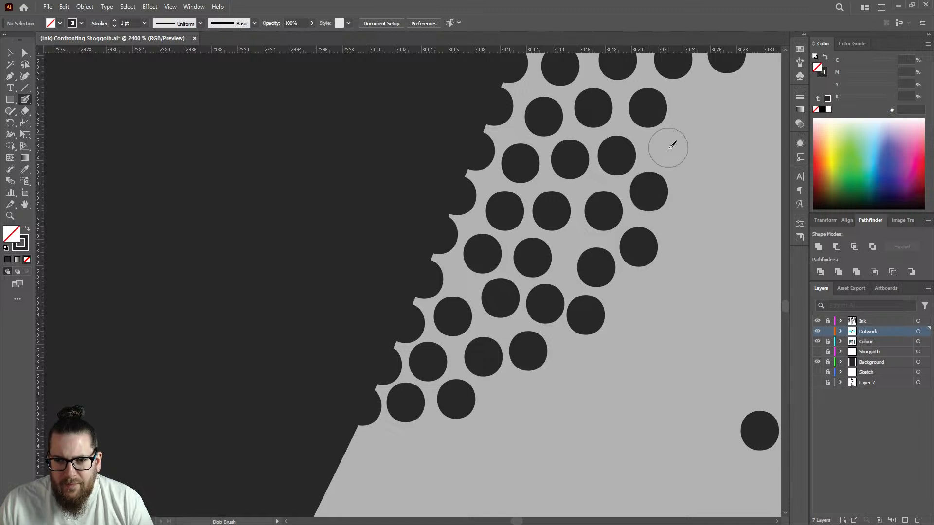
pyautogui.click(697, 100)
# Step: Widen the shading's outer edge above the newly dotted section with six dots
pyautogui.scroll(-6, 431, 237)
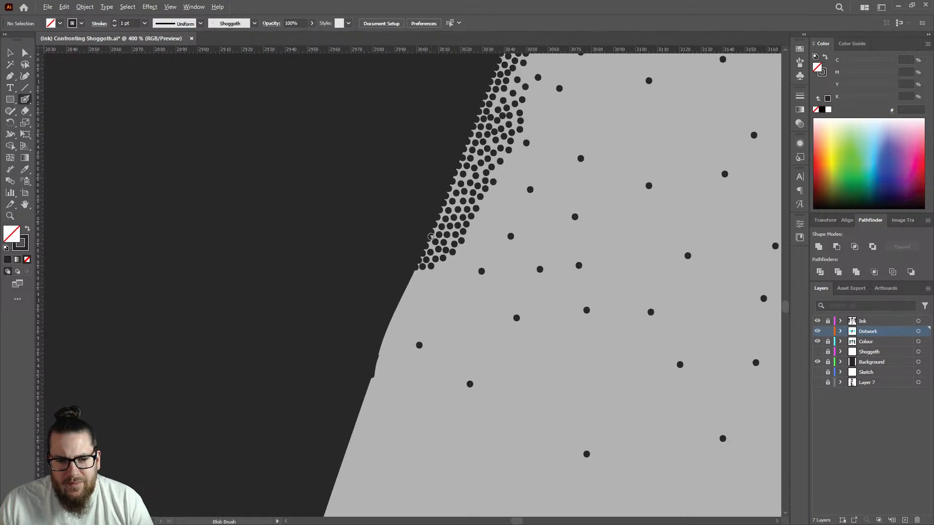
pyautogui.scroll(2, 506, 160)
pyautogui.click(475, 198)
pyautogui.click(515, 153)
pyautogui.click(502, 185)
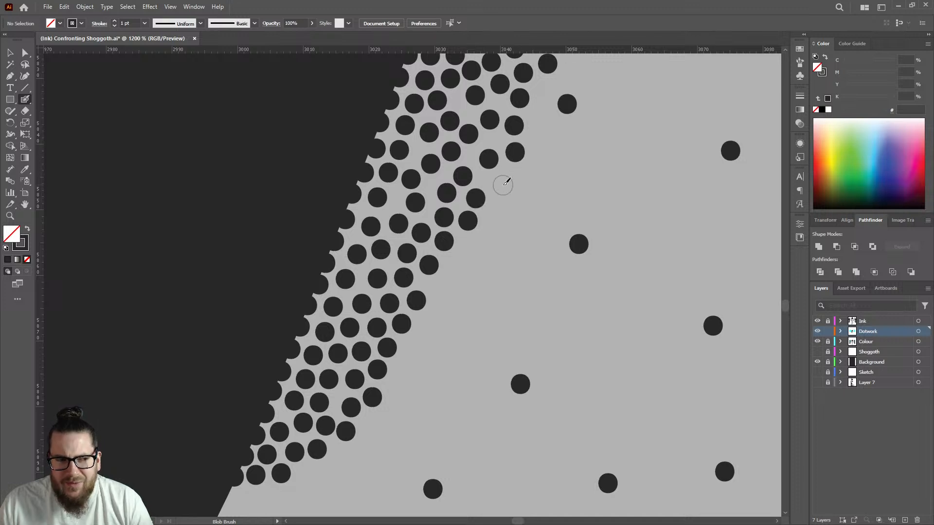
pyautogui.click(538, 129)
pyautogui.click(541, 89)
pyautogui.click(538, 154)
# Step: Fill the notch in the outer columns higher up the torso's edge with four dots
pyautogui.scroll(-5, 498, 198)
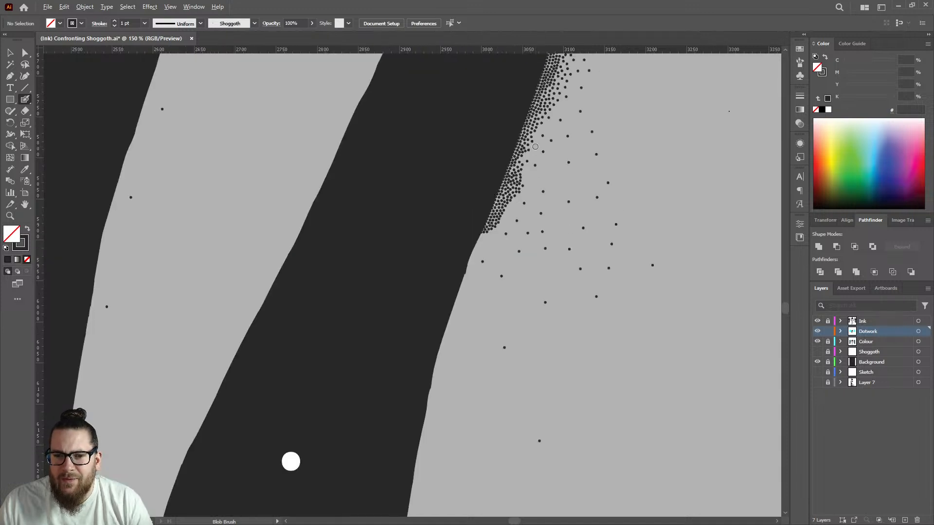
pyautogui.scroll(5, 535, 147)
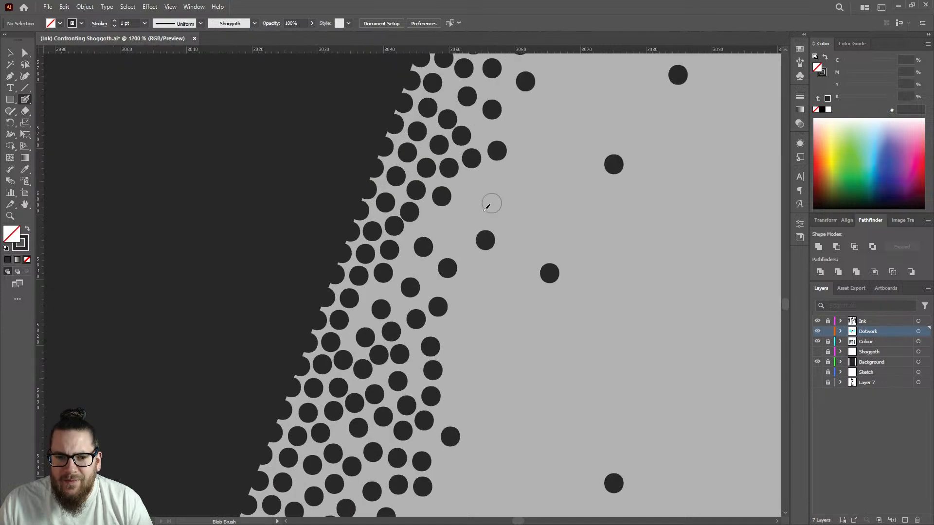
pyautogui.click(430, 218)
pyautogui.click(467, 188)
pyautogui.click(462, 214)
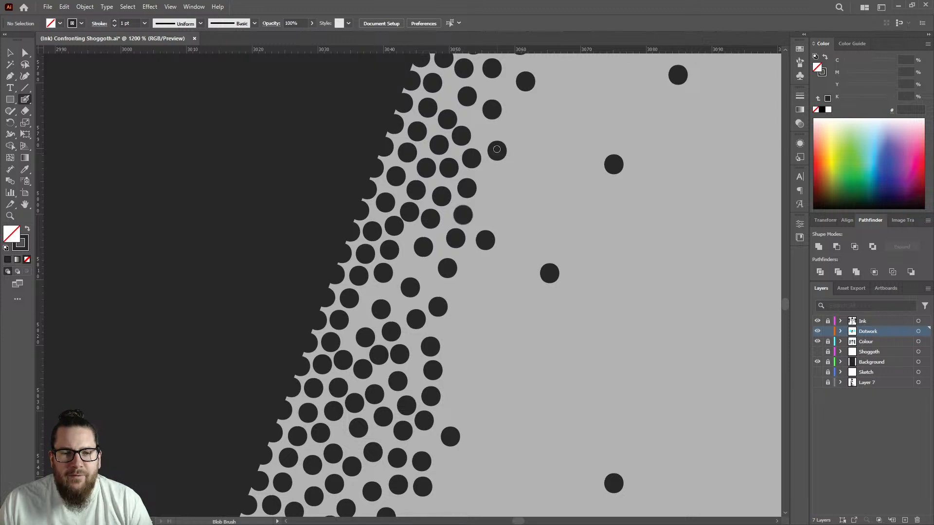
# Step: Place three more dots down the torso's dark outline below the shading's lower tip
pyautogui.scroll(-5, 496, 149)
pyautogui.scroll(6, 421, 186)
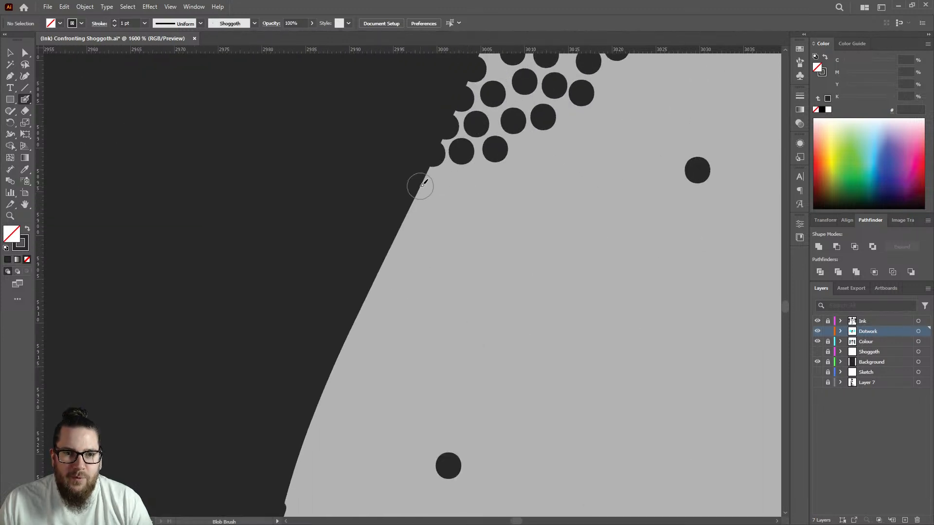
pyautogui.click(423, 182)
pyautogui.click(411, 210)
pyautogui.click(397, 238)
# Step: Build up the columns beside the new outline dots with seven dots
pyautogui.click(453, 182)
pyautogui.click(480, 185)
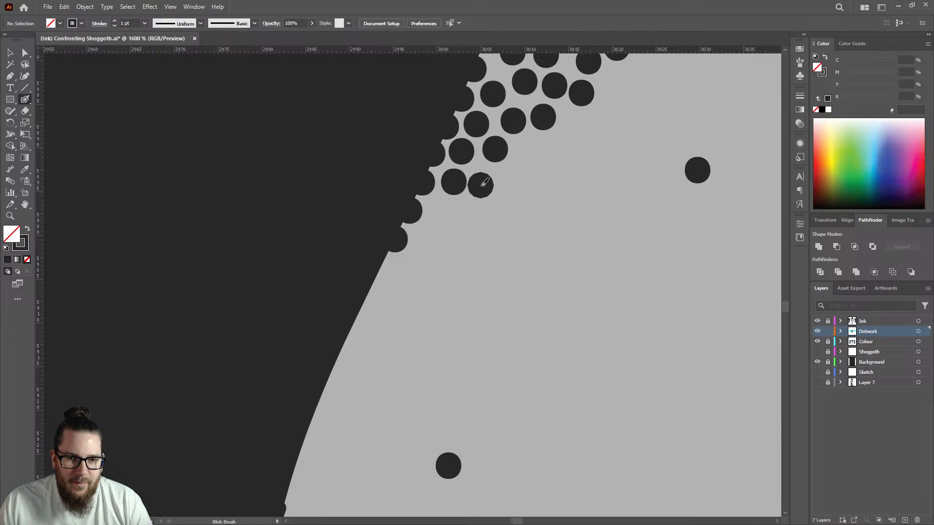
pyautogui.click(525, 151)
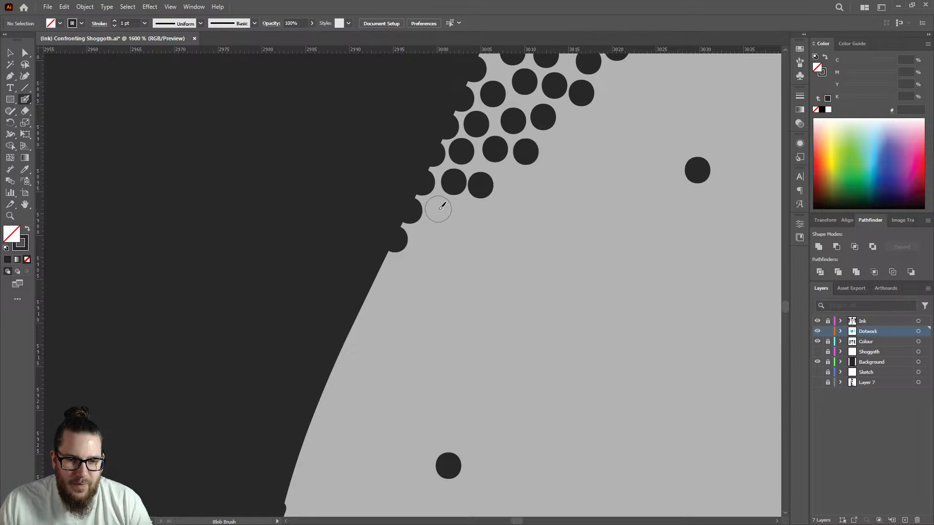
pyautogui.click(439, 209)
pyautogui.click(471, 219)
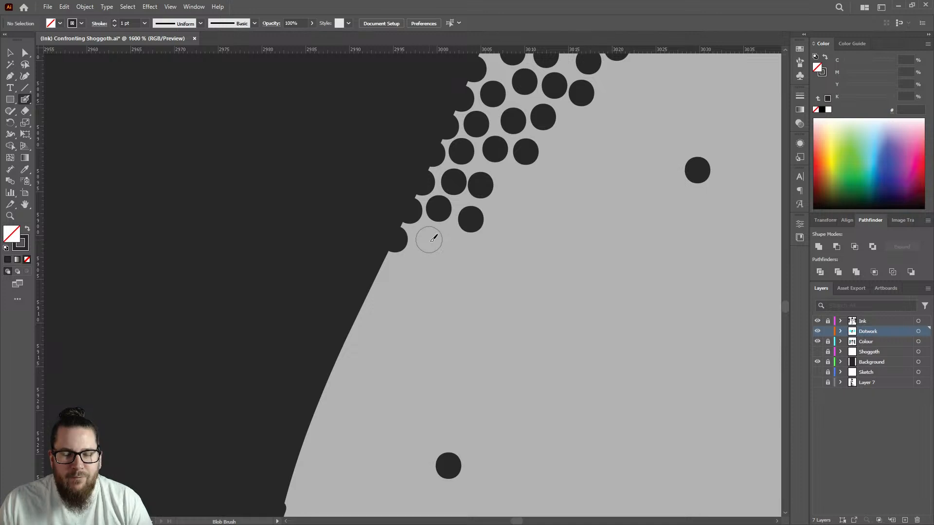
pyautogui.click(429, 239)
pyautogui.click(511, 180)
# Step: Scatter ten loosely spaced dots just outside the dense band near its lower end
pyautogui.scroll(-3, 510, 180)
pyautogui.scroll(2, 460, 173)
pyautogui.click(461, 167)
pyautogui.click(443, 213)
pyautogui.click(479, 144)
pyautogui.click(424, 247)
pyautogui.click(396, 289)
pyautogui.click(442, 264)
pyautogui.click(469, 212)
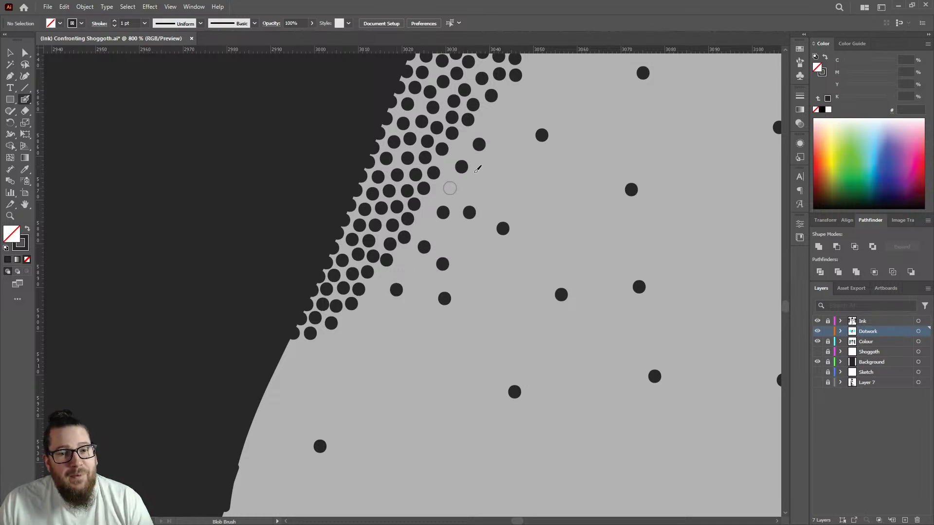
pyautogui.click(450, 188)
pyautogui.click(506, 117)
pyautogui.click(504, 179)
# Step: Spread twelve sparse dots further out from the dense band so the torso's shading fades into the grey
pyautogui.scroll(-4, 432, 207)
pyautogui.scroll(1, 431, 207)
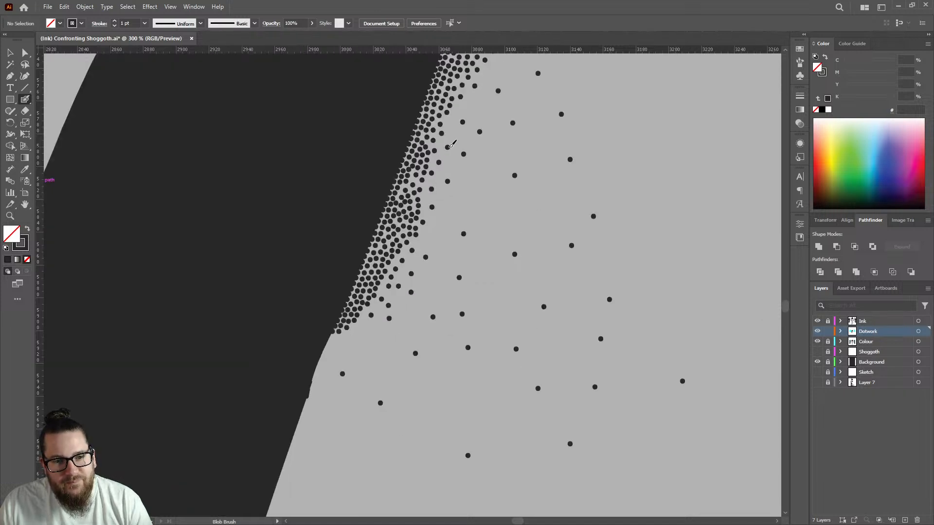
pyautogui.click(484, 113)
pyautogui.click(483, 97)
pyautogui.click(480, 164)
pyautogui.click(465, 219)
pyautogui.click(450, 199)
pyautogui.click(428, 243)
pyautogui.click(441, 214)
pyautogui.click(443, 234)
pyautogui.click(454, 253)
pyautogui.click(488, 238)
pyautogui.click(484, 277)
pyautogui.click(432, 295)
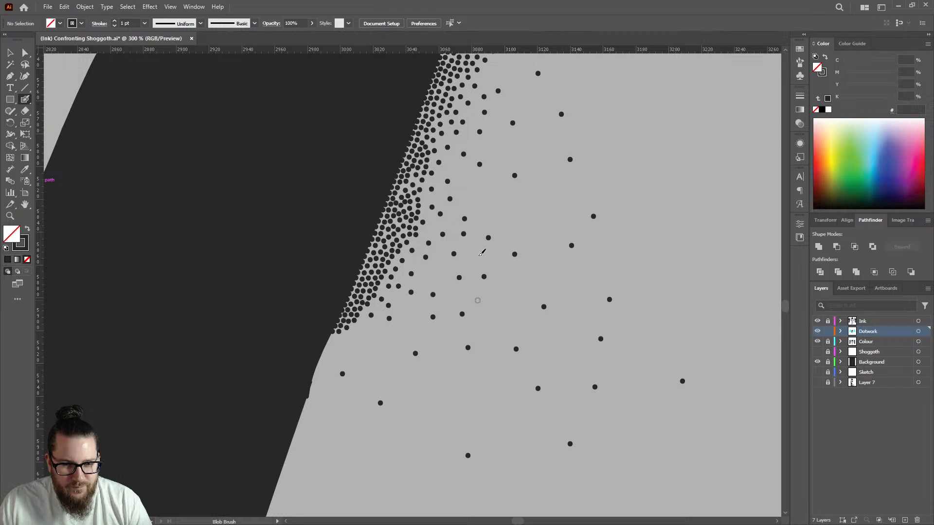
# Step: Examine the torso's dot shading at the scale of the whole figure
pyautogui.hotkey('ctrl', '-')
pyautogui.hotkey('ctrl', '-')
pyautogui.hotkey('ctrl', '-')
pyautogui.hotkey('ctrl', '-')
pyautogui.hotkey('ctrl', '-')
pyautogui.hotkey('ctrl', '-')
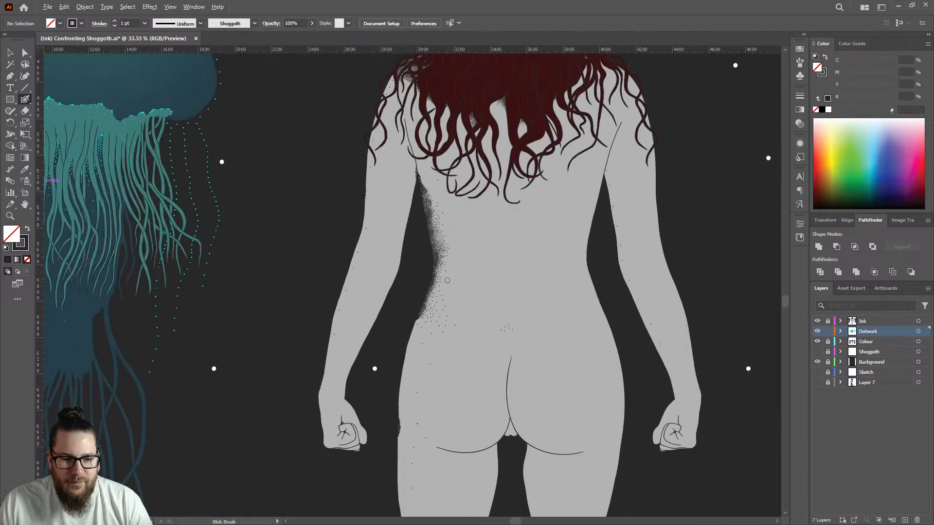
pyautogui.hotkey('ctrl', '+')
pyautogui.hotkey('ctrl', '+')
pyautogui.hotkey('ctrl', '-')
pyautogui.hotkey('ctrl', '-')
pyautogui.hotkey('ctrl', '-')
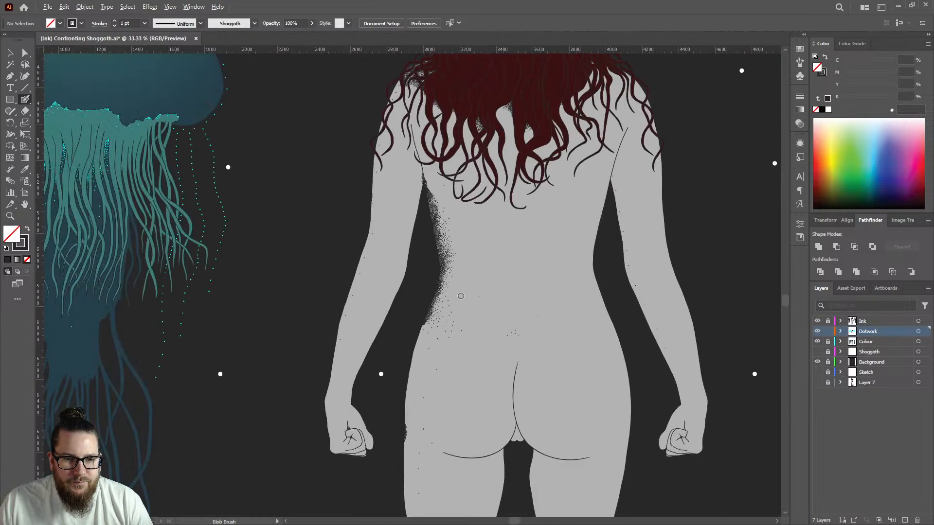
pyautogui.hotkey('ctrl', '-')
# Step: Continue the first column along the torso's dark outline below the tip with five dots
pyautogui.scroll(5, 432, 367)
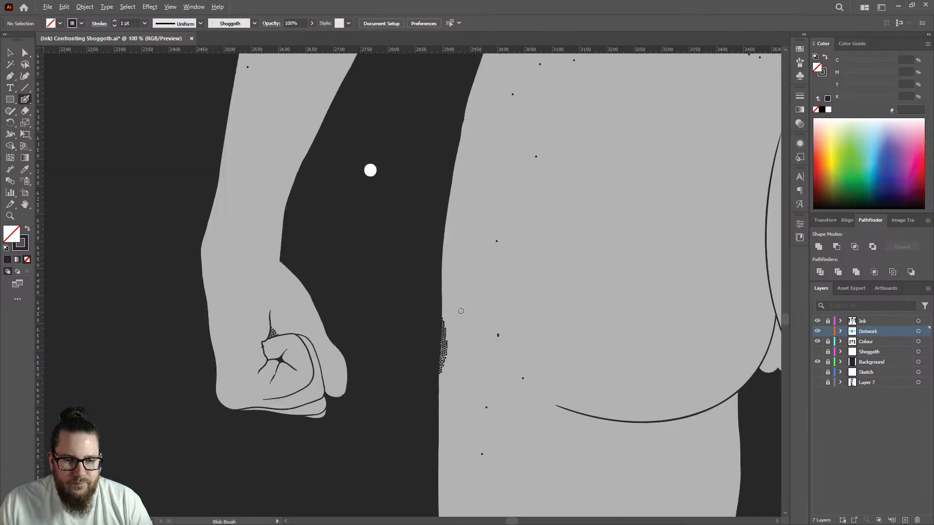
pyautogui.scroll(-3, 464, 297)
pyautogui.scroll(7, 458, 263)
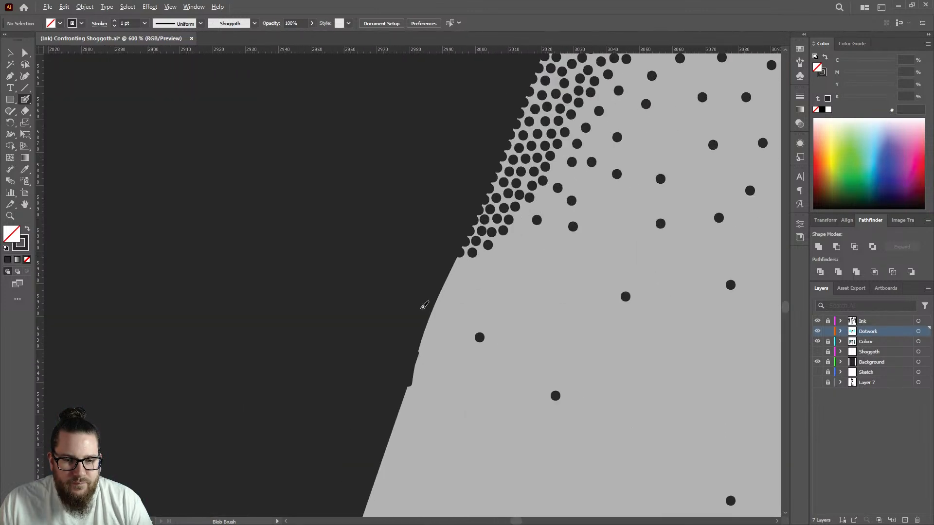
pyautogui.click(449, 264)
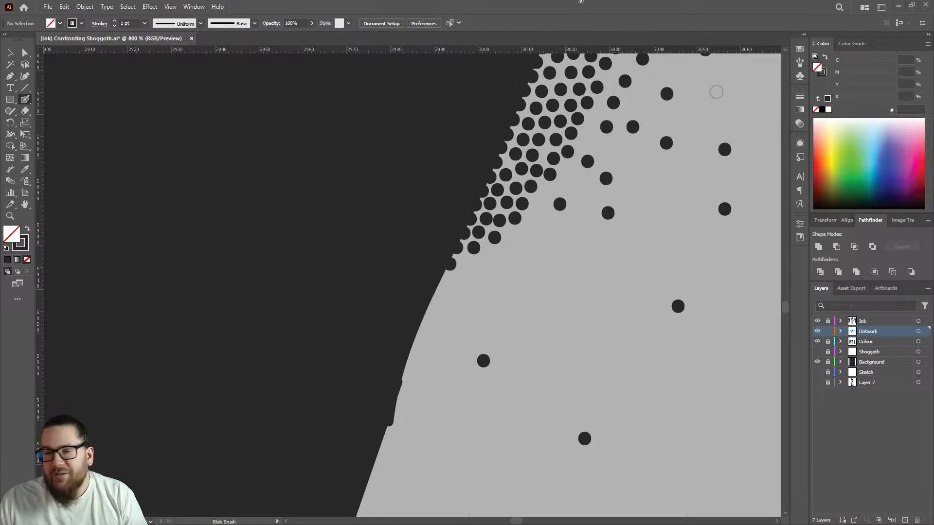
pyautogui.scroll(2, 433, 303)
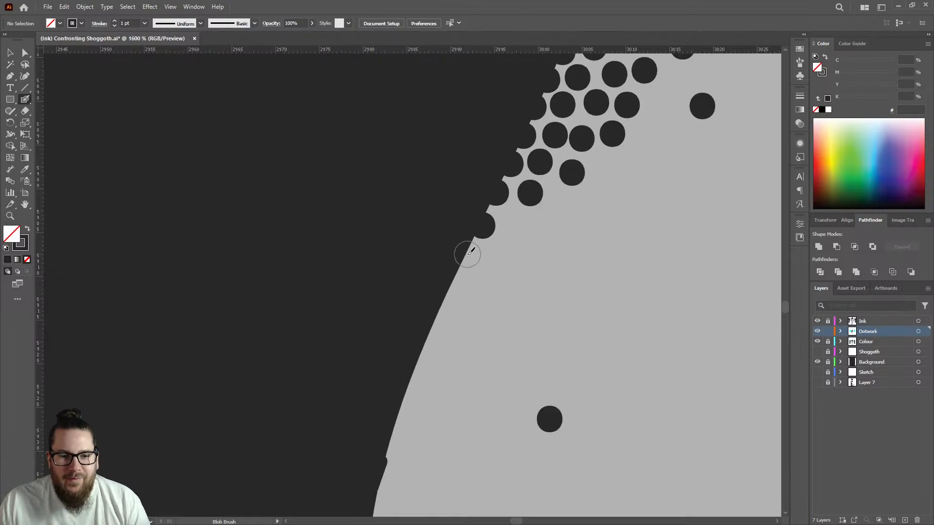
pyautogui.click(467, 254)
pyautogui.click(455, 282)
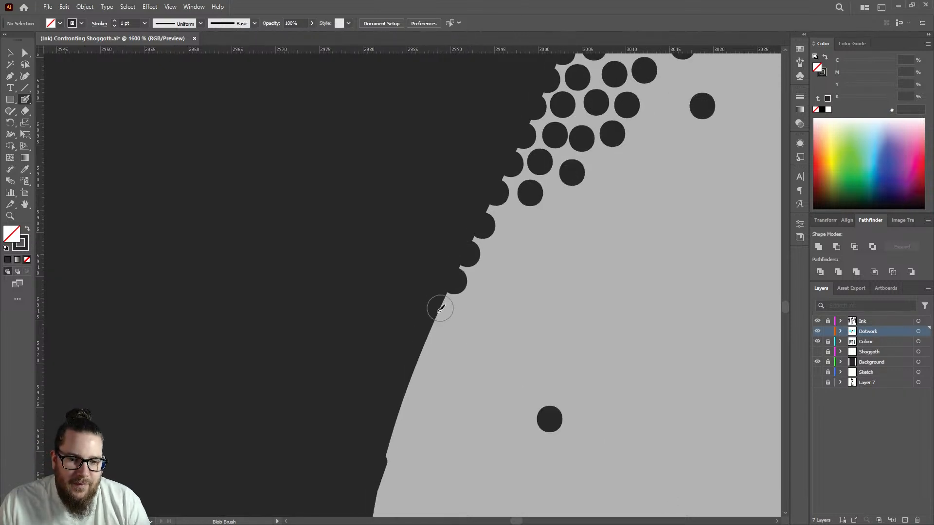
pyautogui.click(441, 309)
pyautogui.click(427, 338)
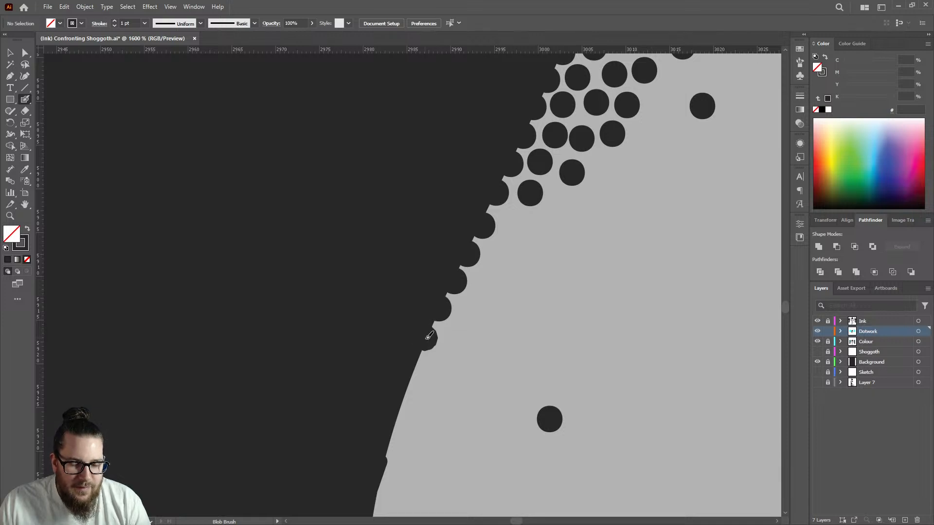
# Step: Extend the first column of Blob Brush dots further down the torso's dark outline with seven closely spaced dots
pyautogui.click(414, 366)
pyautogui.click(402, 396)
pyautogui.click(397, 428)
pyautogui.scroll(-3, 475, 299)
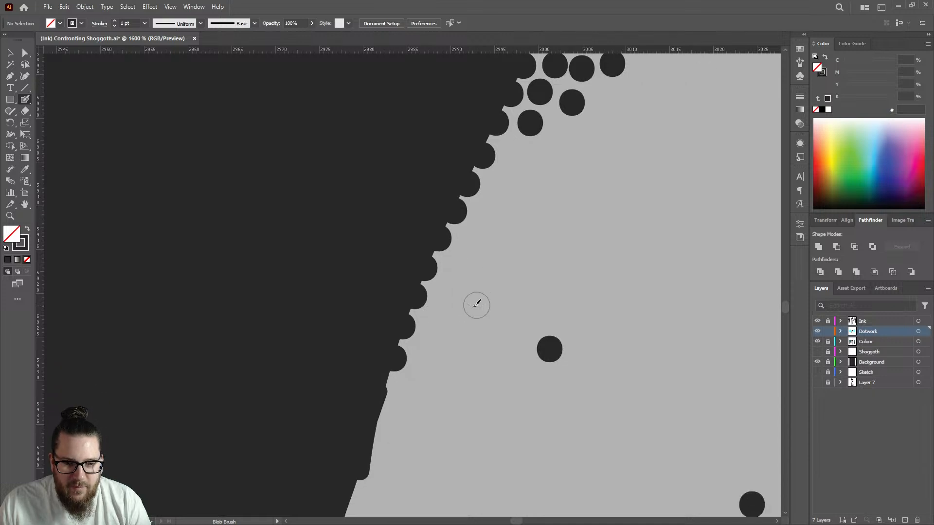
pyautogui.scroll(-3, 410, 351)
pyautogui.click(387, 303)
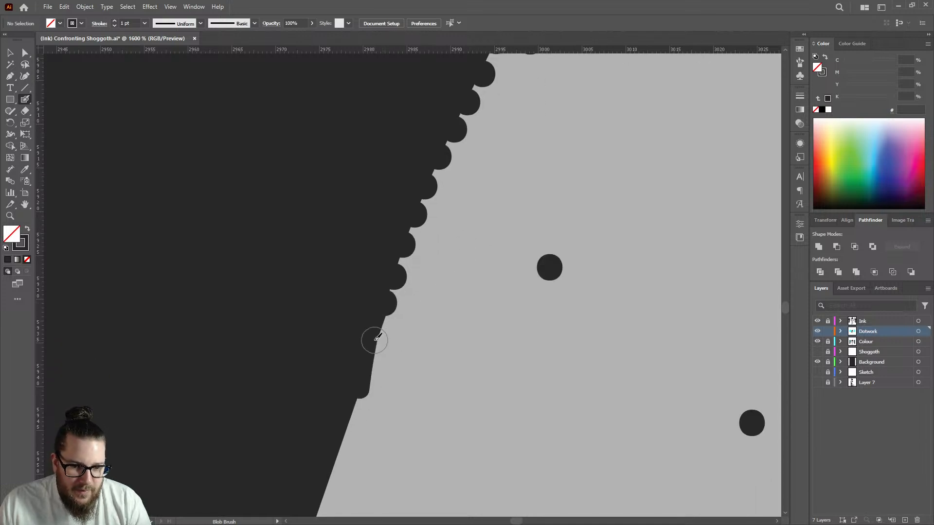
pyautogui.click(375, 337)
pyautogui.click(371, 374)
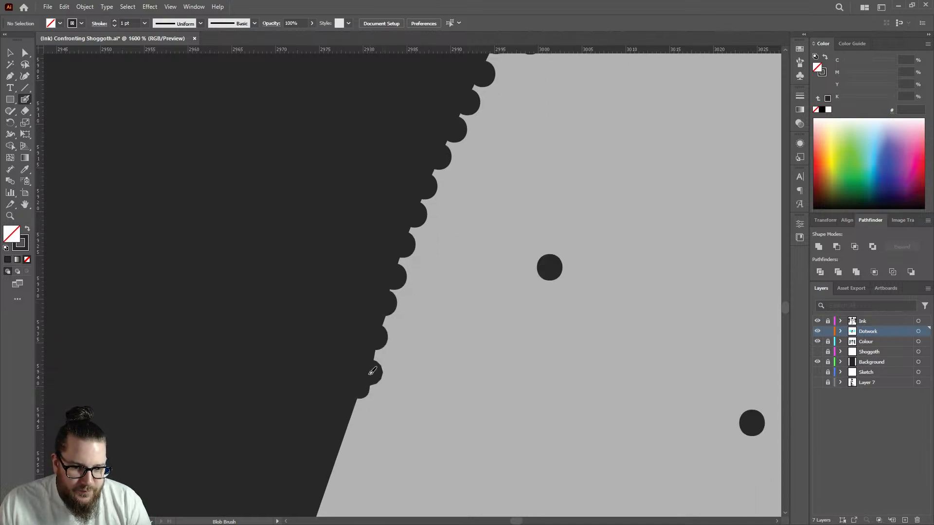
pyautogui.click(360, 404)
# Step: Add four more dots to the first column where the torso's outline slants toward the hip
pyautogui.scroll(-3, 423, 306)
pyautogui.click(344, 360)
pyautogui.click(339, 395)
pyautogui.click(326, 426)
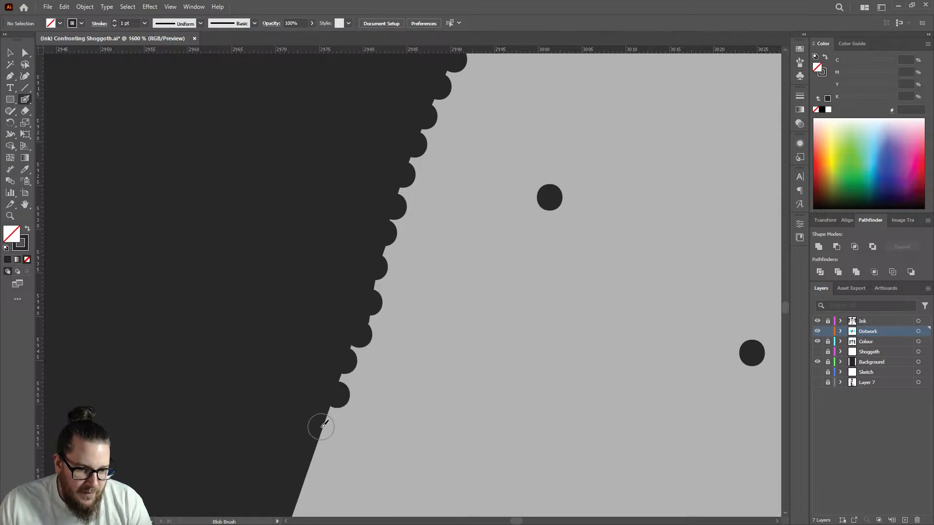
pyautogui.click(311, 453)
# Step: Continue the first column along the straight stretch of the outline with eight evenly spaced dots
pyautogui.scroll(-3, 426, 323)
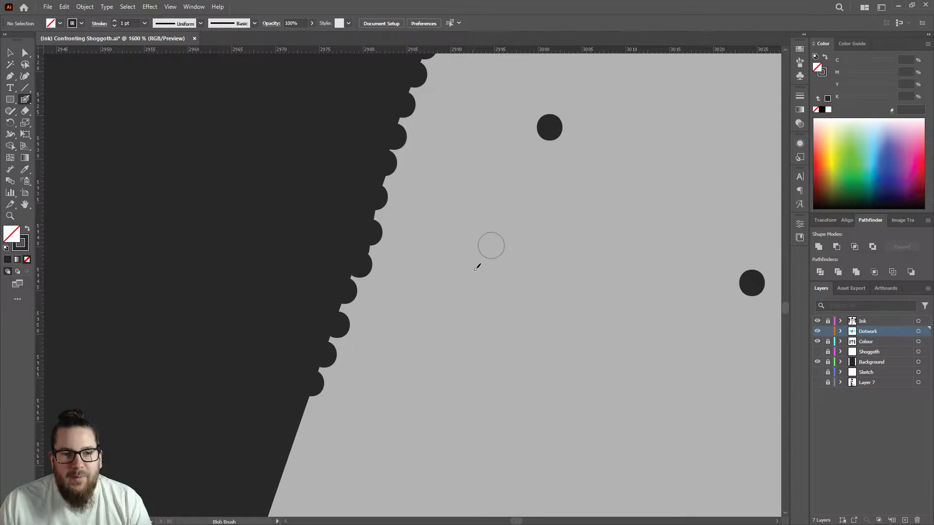
pyautogui.scroll(-4, 498, 261)
pyautogui.scroll(4, 441, 303)
pyautogui.click(537, 197)
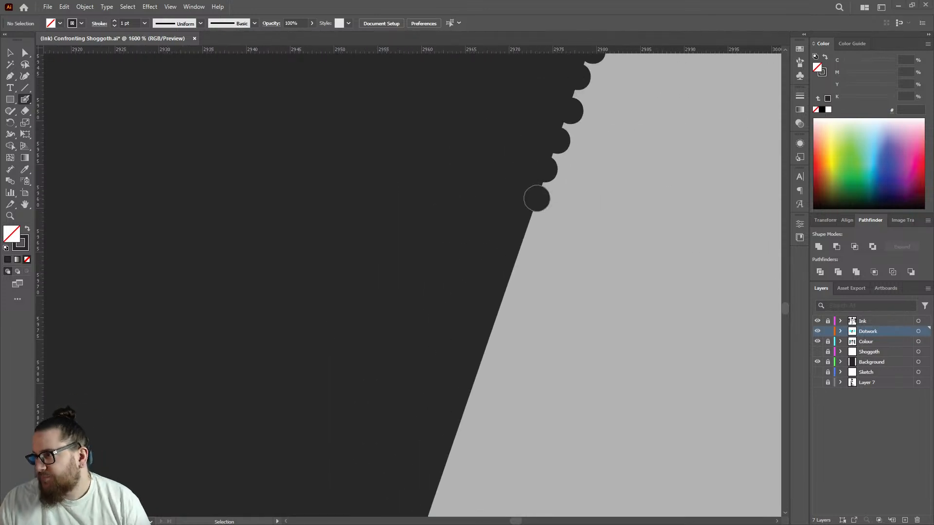
pyautogui.click(530, 229)
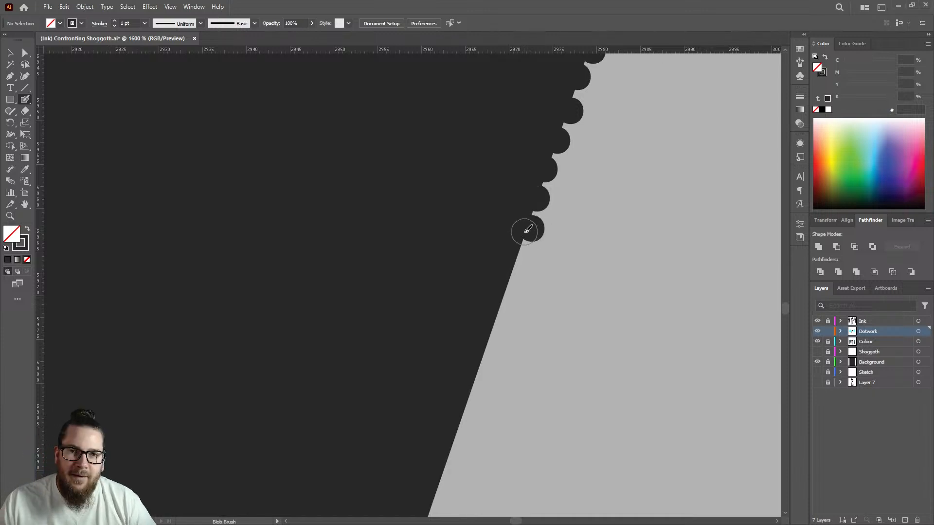
pyautogui.click(521, 258)
pyautogui.click(509, 285)
pyautogui.click(497, 316)
pyautogui.click(489, 346)
pyautogui.click(479, 374)
pyautogui.click(465, 399)
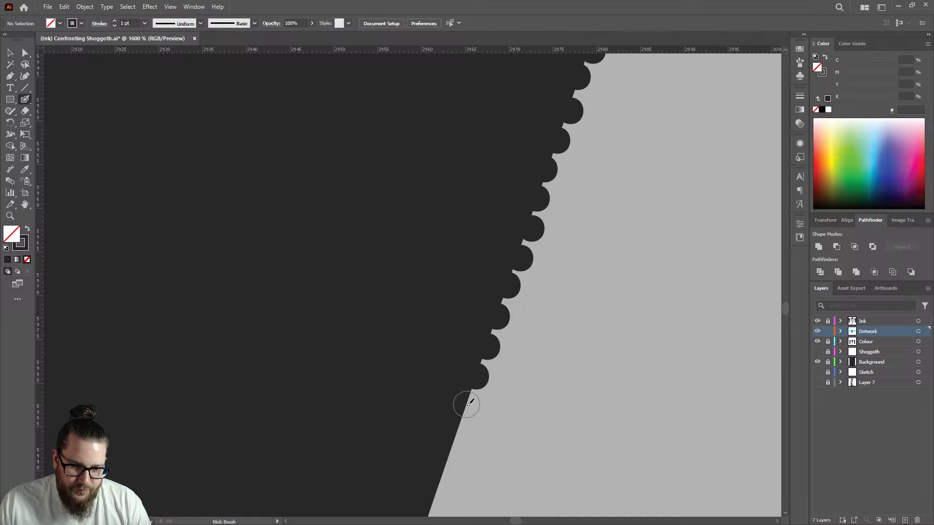
# Step: Place eight dots as a second column beside the first, continuing down from the lower tip of the dense band
pyautogui.hotkey('ctrl', '-')
pyautogui.hotkey('ctrl', '-')
pyautogui.hotkey('ctrl', '-')
pyautogui.scroll(-2, 482, 230)
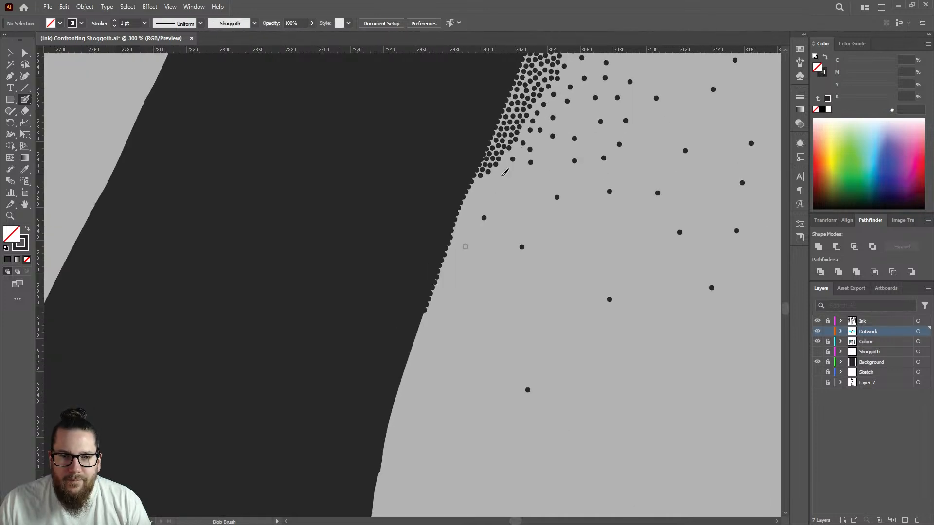
pyautogui.scroll(6, 484, 190)
pyautogui.click(458, 198)
pyautogui.click(440, 248)
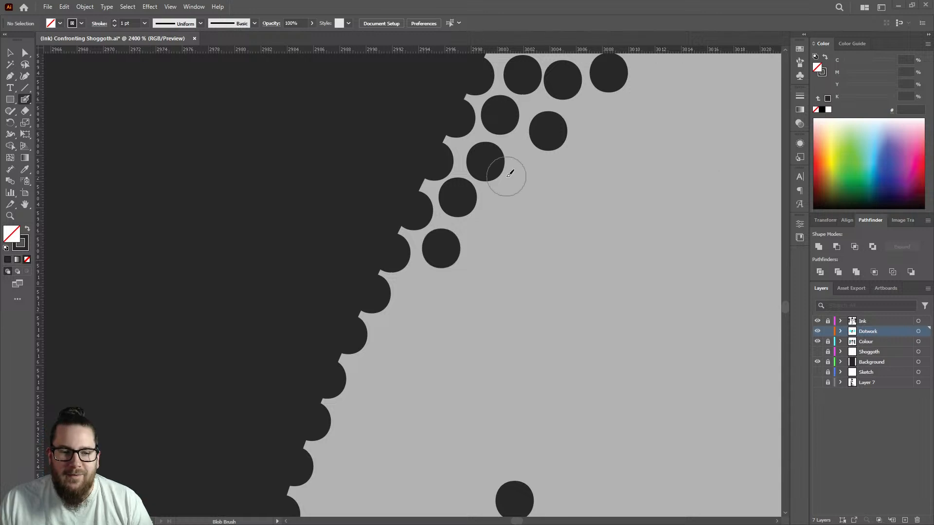
pyautogui.click(417, 291)
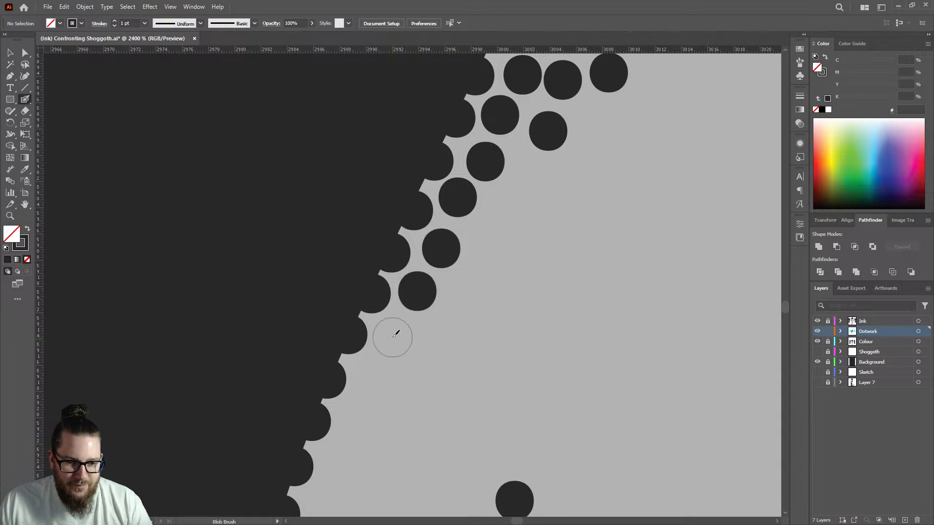
pyautogui.click(392, 335)
pyautogui.click(370, 376)
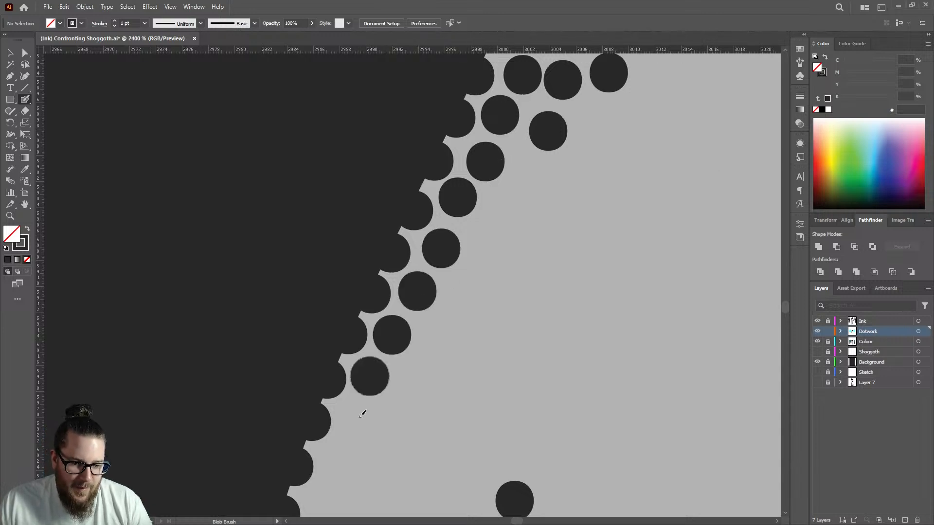
pyautogui.click(354, 421)
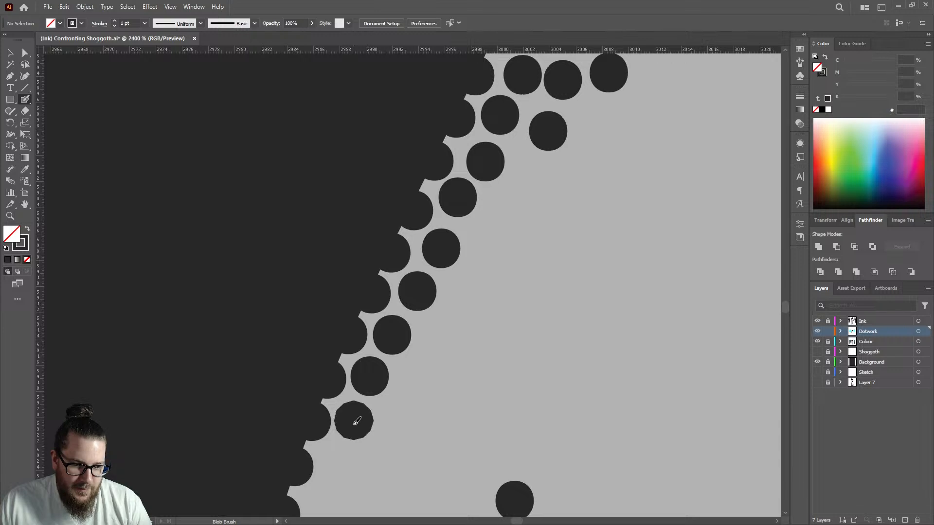
pyautogui.click(339, 464)
pyautogui.scroll(-2, 333, 491)
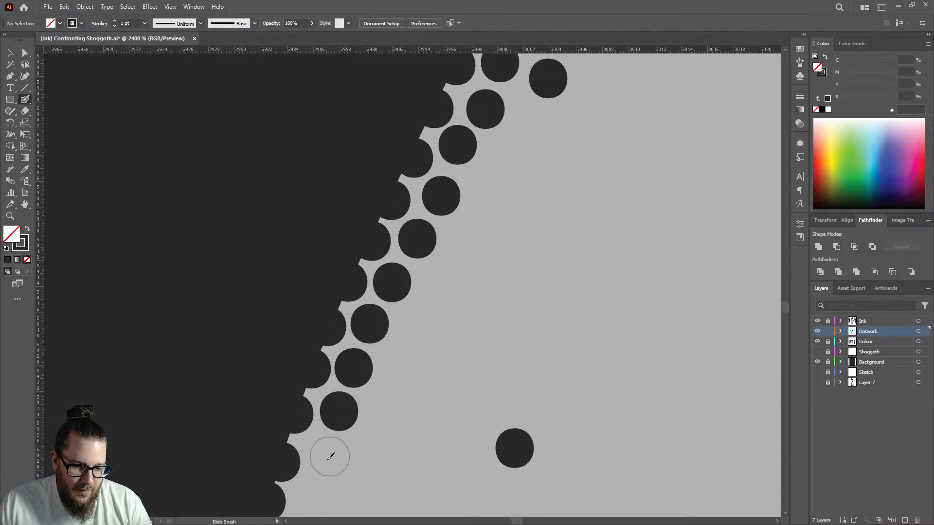
pyautogui.click(323, 455)
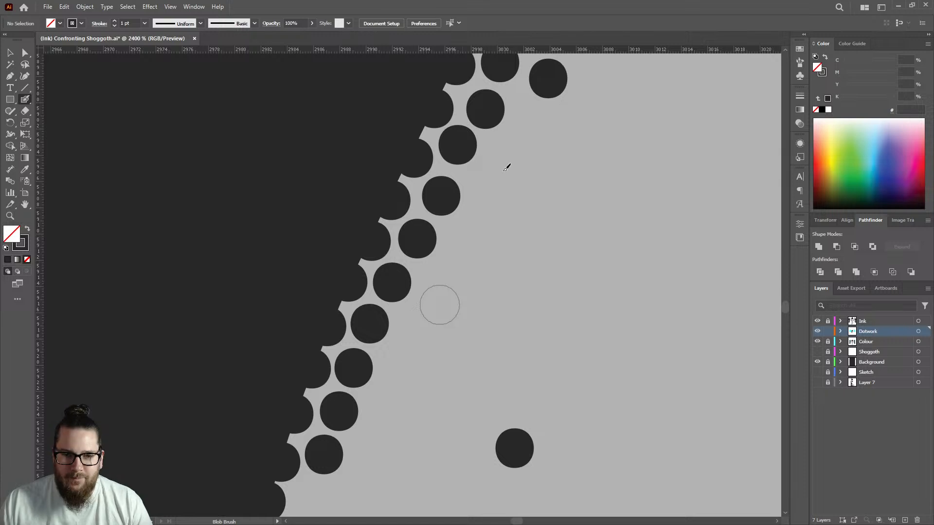
# Step: Widen the dense band near its lower end with six closely packed dots along its outer side
pyautogui.click(485, 181)
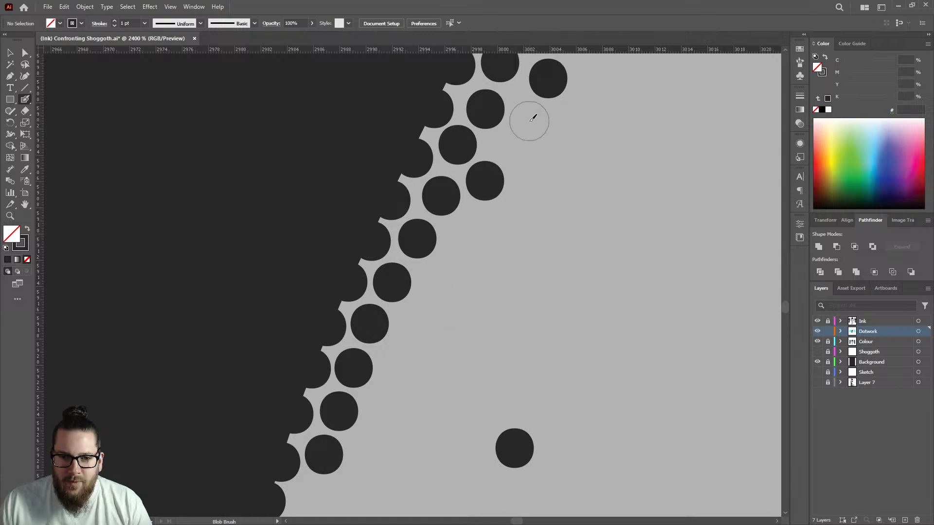
pyautogui.click(529, 121)
pyautogui.scroll(-4, 533, 166)
pyautogui.scroll(2, 520, 177)
pyautogui.click(516, 179)
pyautogui.click(572, 113)
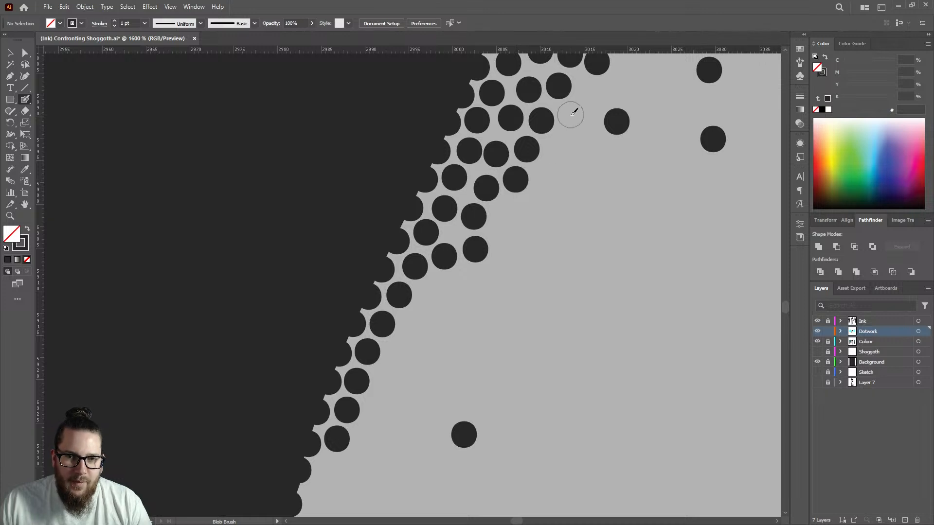
pyautogui.click(588, 90)
pyautogui.scroll(3, 608, 127)
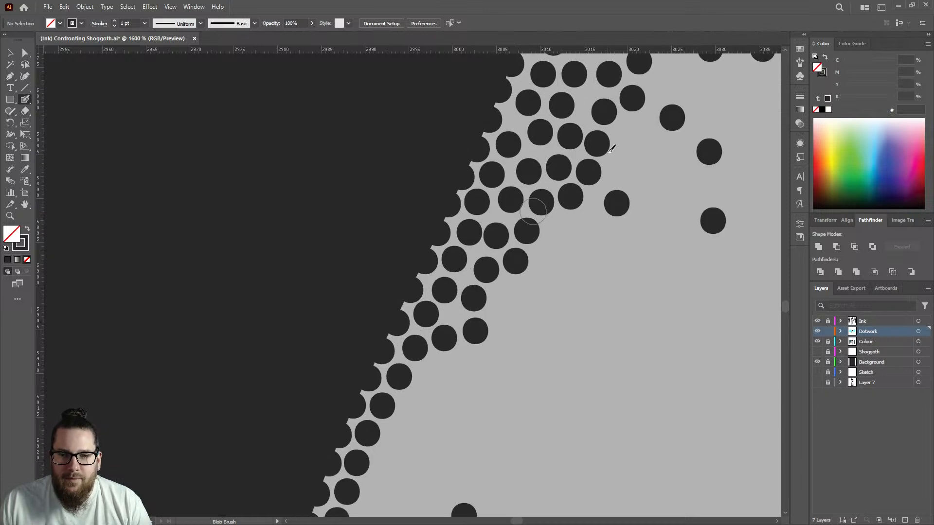
pyautogui.click(626, 136)
# Step: Scatter six loosely spaced dots just outside the widened part of the dense band
pyautogui.click(563, 244)
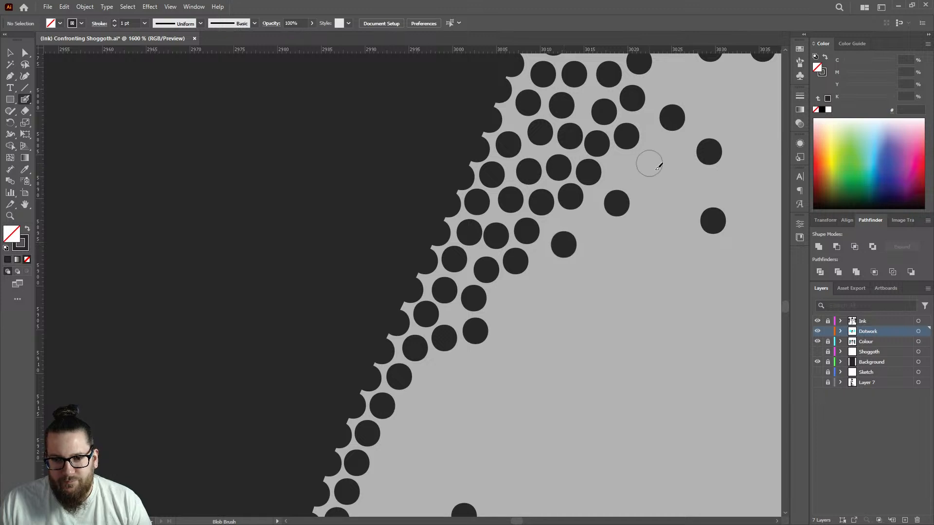
pyautogui.click(650, 163)
pyautogui.click(613, 259)
pyautogui.click(515, 303)
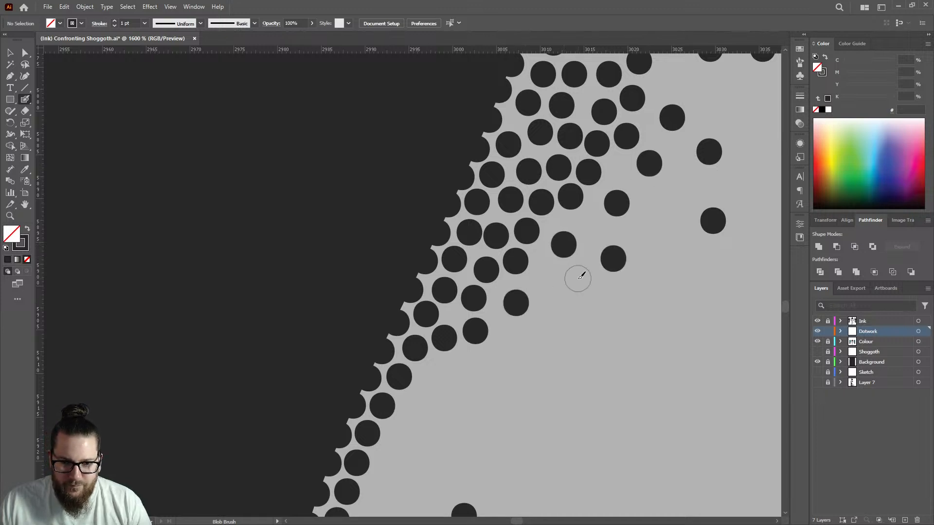
pyautogui.click(578, 278)
pyautogui.click(534, 348)
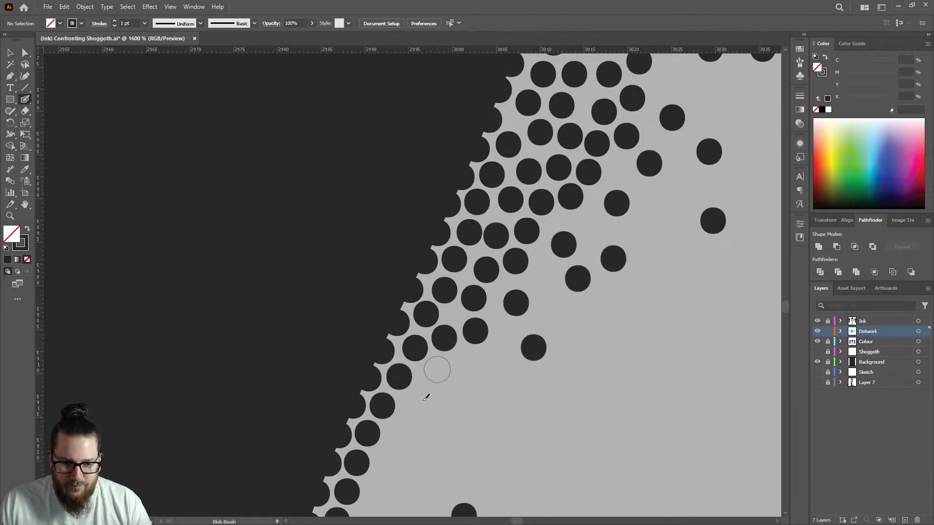
# Step: Pack five dots against the outer side of the second column so the dense band extends downward
pyautogui.click(437, 370)
pyautogui.click(421, 399)
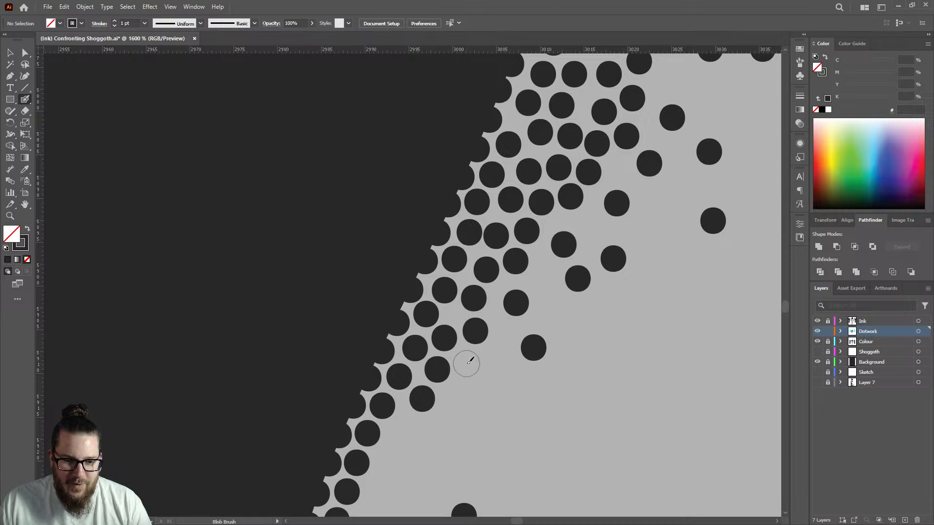
pyautogui.click(467, 364)
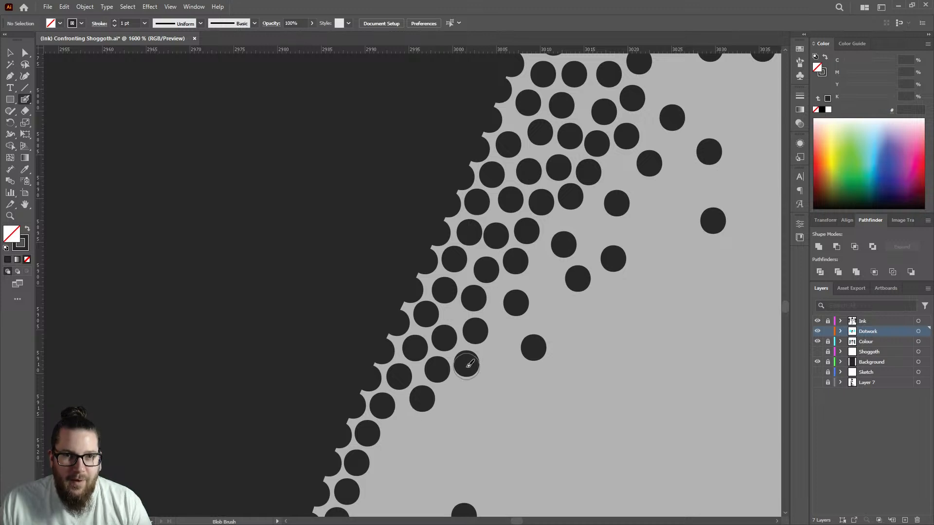
pyautogui.click(405, 425)
pyautogui.click(390, 457)
# Step: Fill the gaps between the dense band and the loose dots with six more dots down the outer side
pyautogui.click(453, 399)
pyautogui.click(500, 353)
pyautogui.click(543, 277)
pyautogui.click(562, 311)
pyautogui.click(491, 409)
pyautogui.click(436, 448)
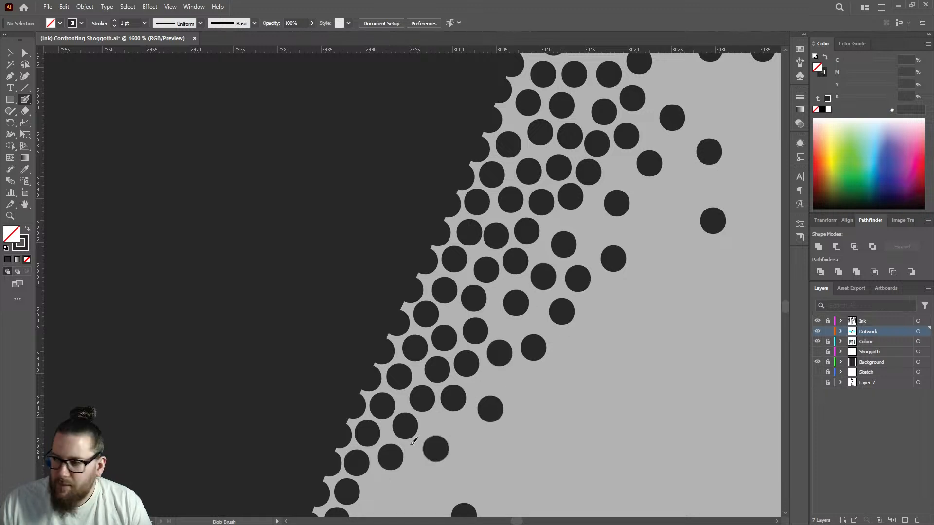
# Step: Save the artwork
pyautogui.scroll(-5, 410, 444)
pyautogui.press('ctrl')
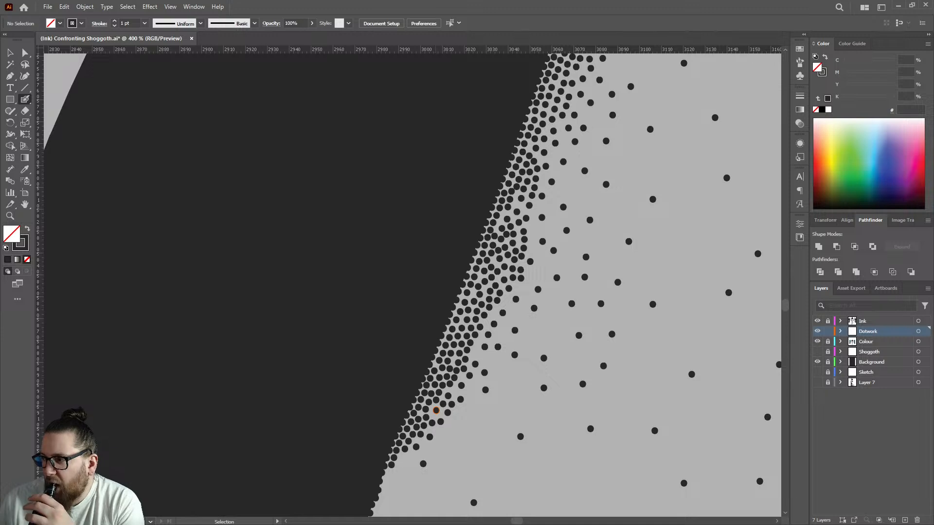
pyautogui.hotkey('ctrl', 's')
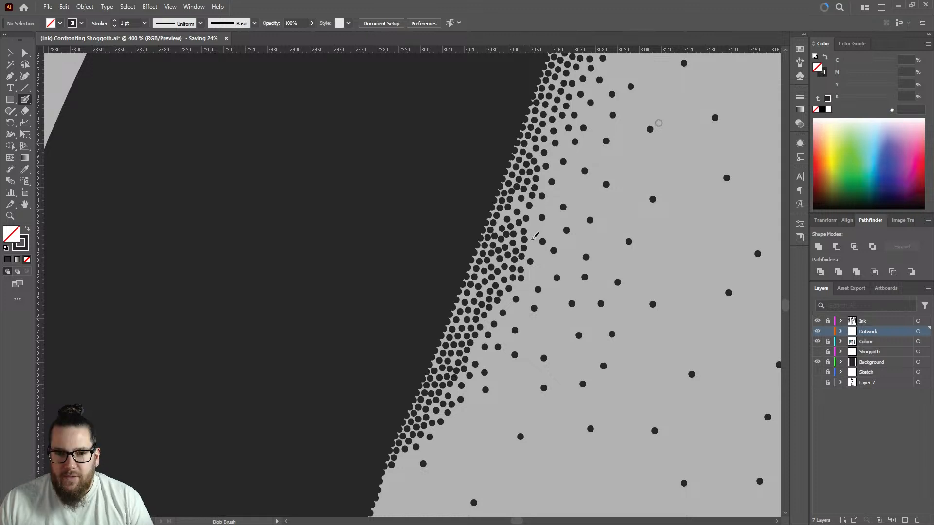
# Step: Add single dots in the gaps of the sparse area outside the dense band to smooth the fade
pyautogui.click(548, 206)
pyautogui.click(576, 152)
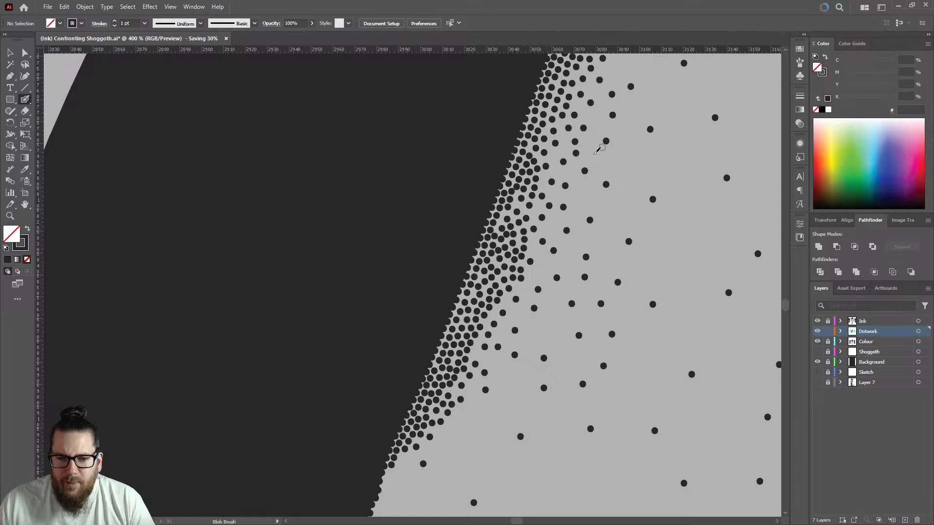
pyautogui.click(596, 117)
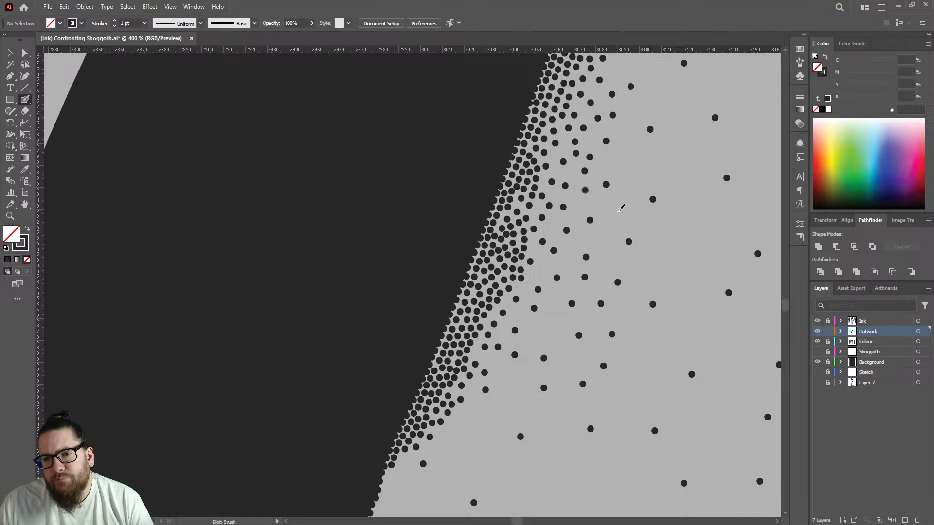
pyautogui.click(604, 253)
pyautogui.click(556, 305)
pyautogui.click(554, 329)
# Step: Thicken the scattered dots beside the lower end of the dense band so the shading fades gradually into the grey
pyautogui.scroll(-4, 623, 310)
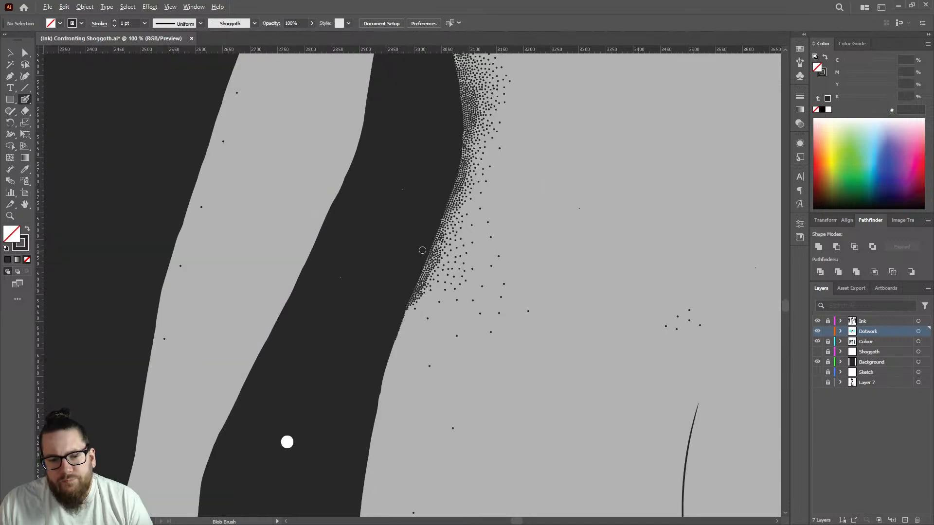
pyautogui.scroll(3, 510, 230)
pyautogui.click(487, 252)
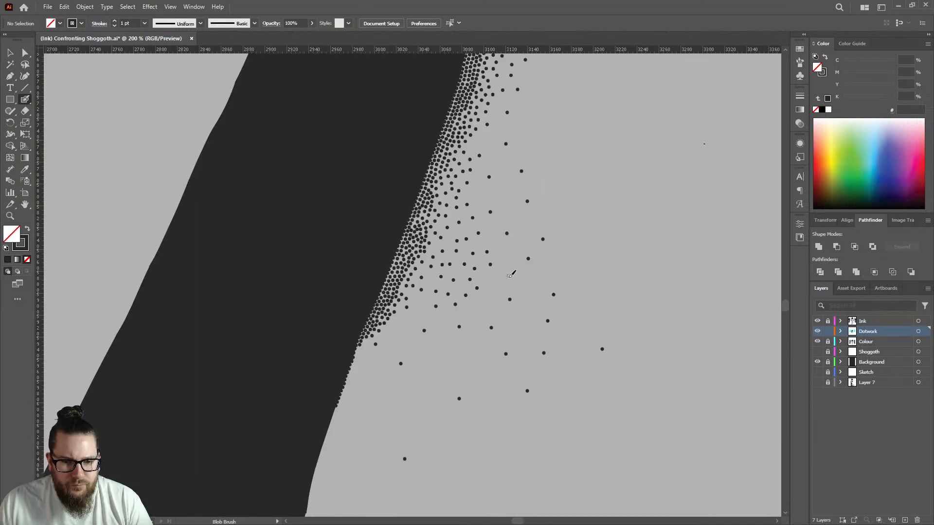
pyautogui.click(457, 273)
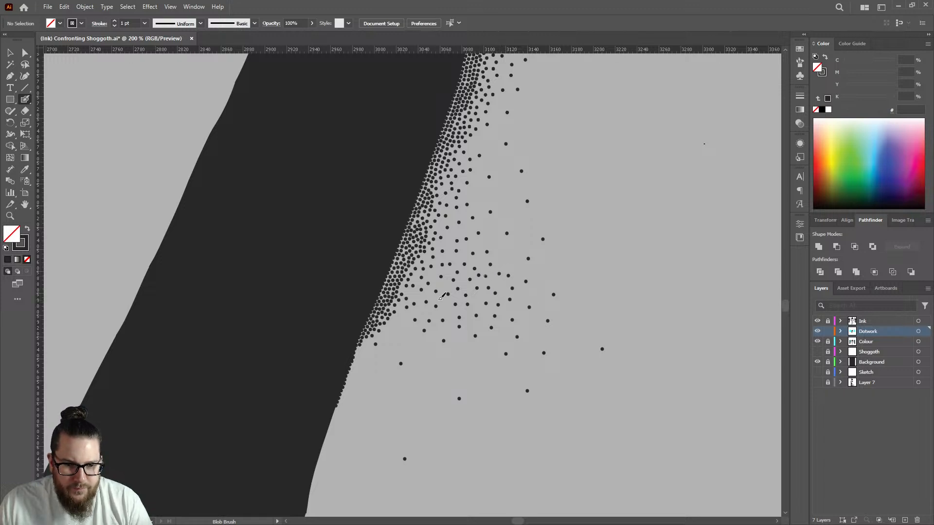
# Step: Extend the single row of dots along the torso outline downward, each dot half overlapping the dark edge below the dense band
pyautogui.scroll(-5, 443, 285)
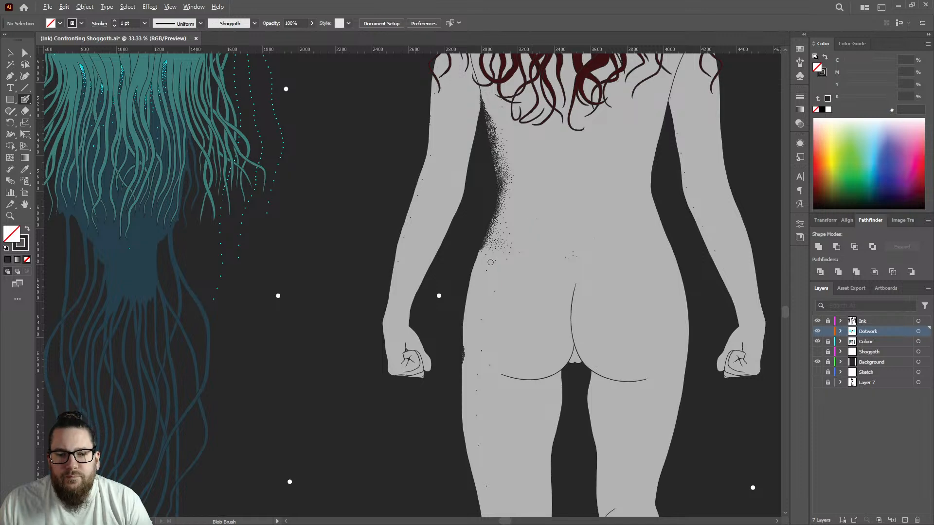
pyautogui.scroll(8, 491, 261)
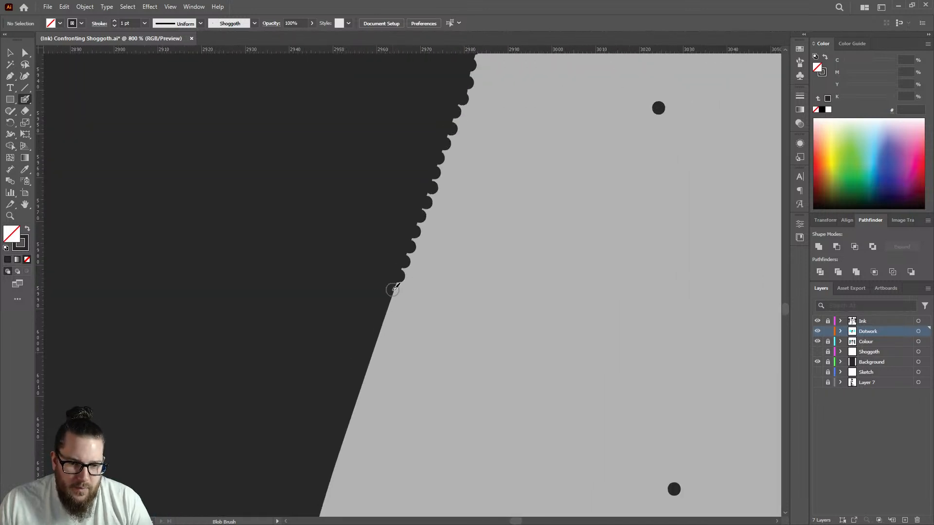
pyautogui.click(387, 310)
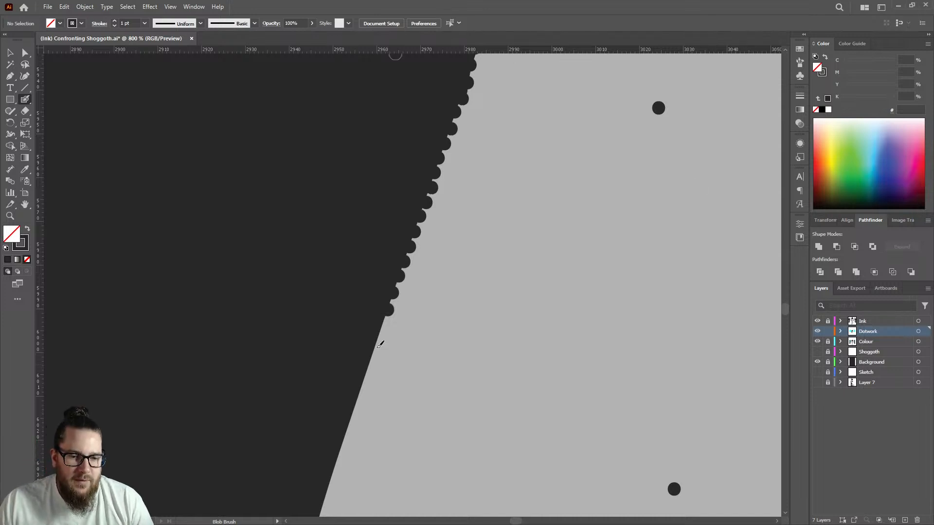
pyautogui.scroll(2, 376, 344)
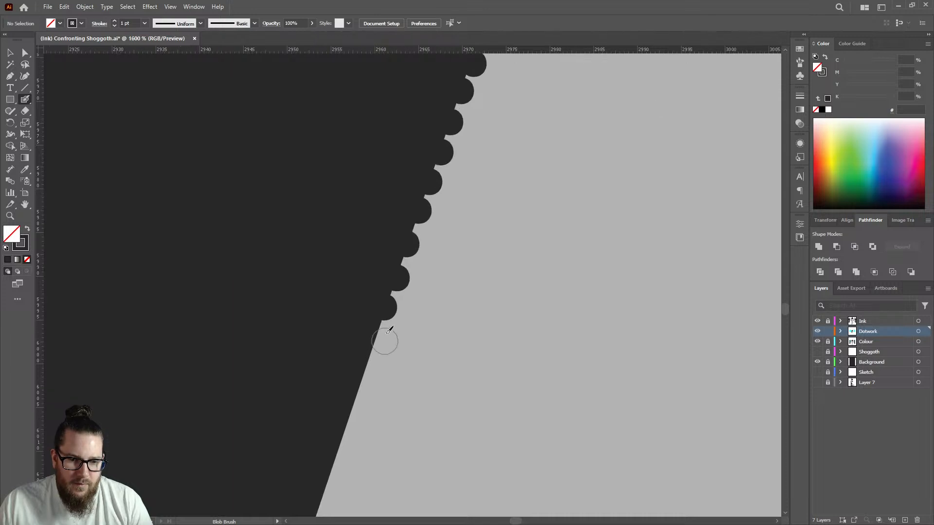
pyautogui.click(367, 365)
pyautogui.click(356, 396)
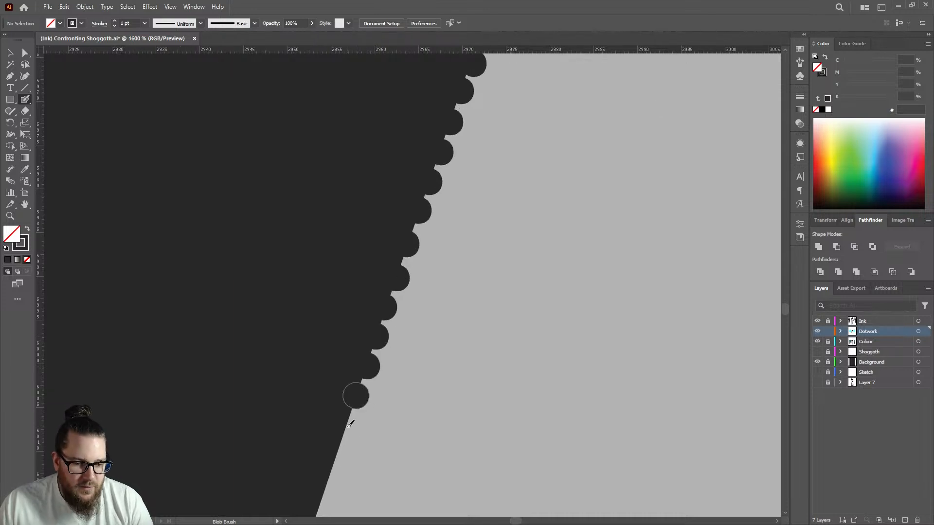
pyautogui.click(346, 423)
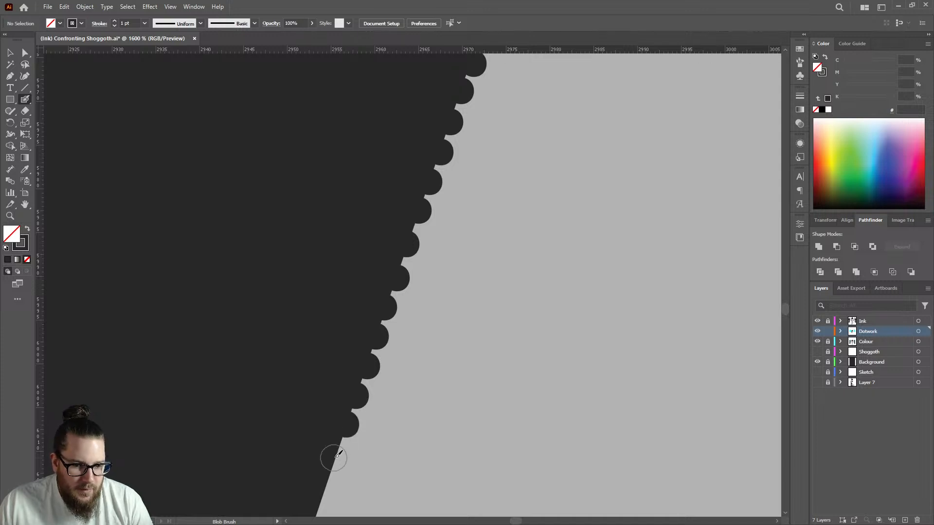
pyautogui.click(336, 453)
# Step: Add four more evenly spaced edge dots to the lower end of the outline row
pyautogui.hotkey('ctrl', '-')
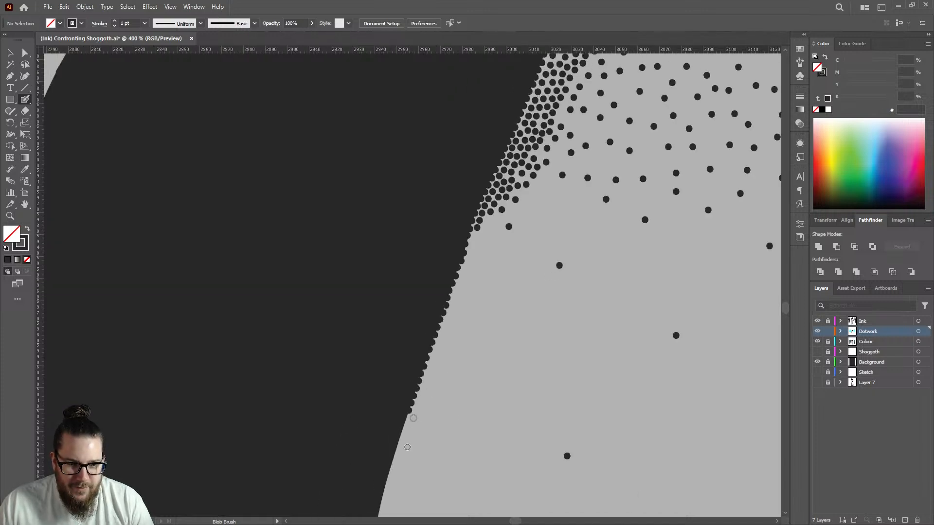
pyautogui.click(417, 377)
pyautogui.hotkey('ctrl', '+')
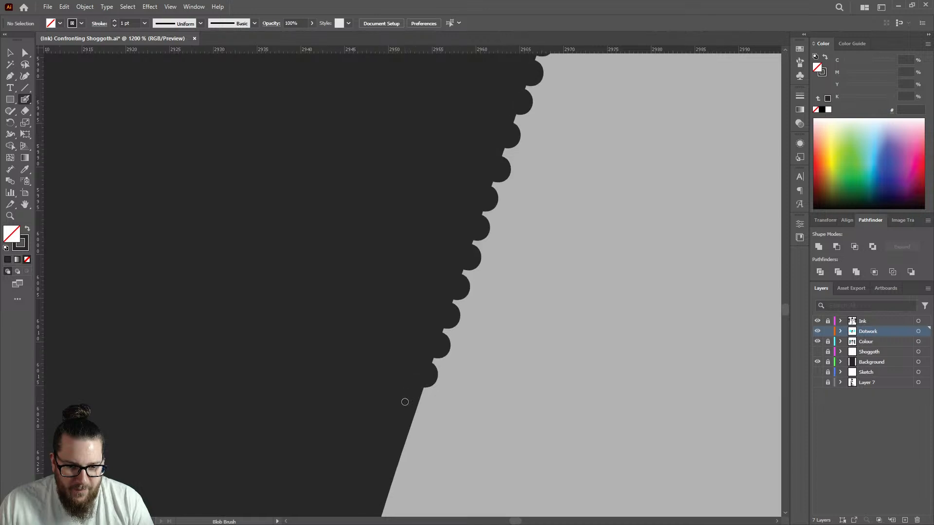
pyautogui.click(418, 403)
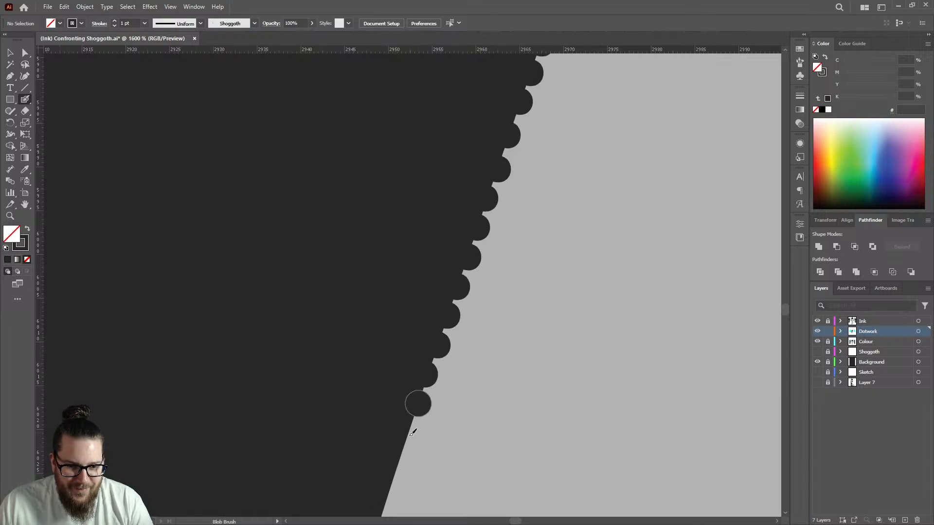
pyautogui.click(408, 431)
pyautogui.click(399, 461)
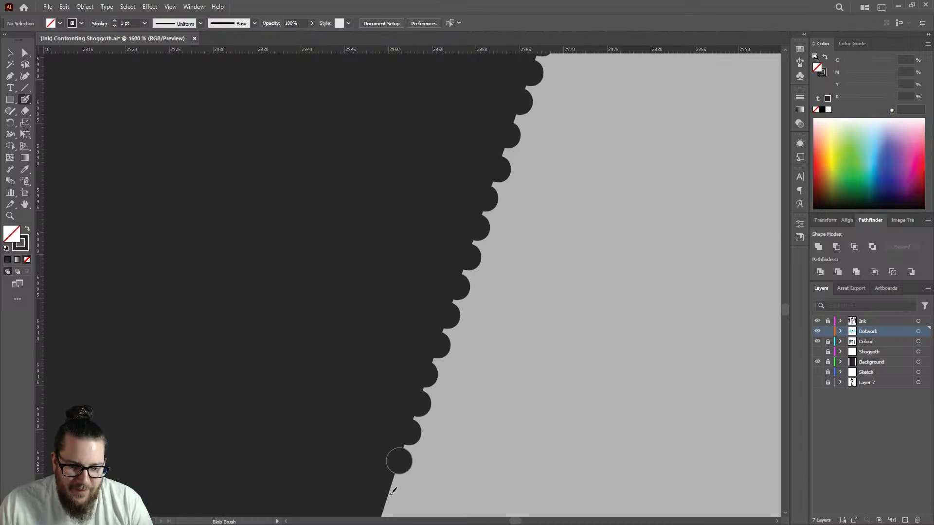
pyautogui.click(389, 489)
# Step: Taper the lower tip of the dense band with six dots placed beside the edge row and its outer dots
pyautogui.hotkey('ctrl', '-')
pyautogui.hotkey('ctrl', '-')
pyautogui.hotkey('ctrl', '-')
pyautogui.hotkey('ctrl', '-')
pyautogui.hotkey('ctrl', '-')
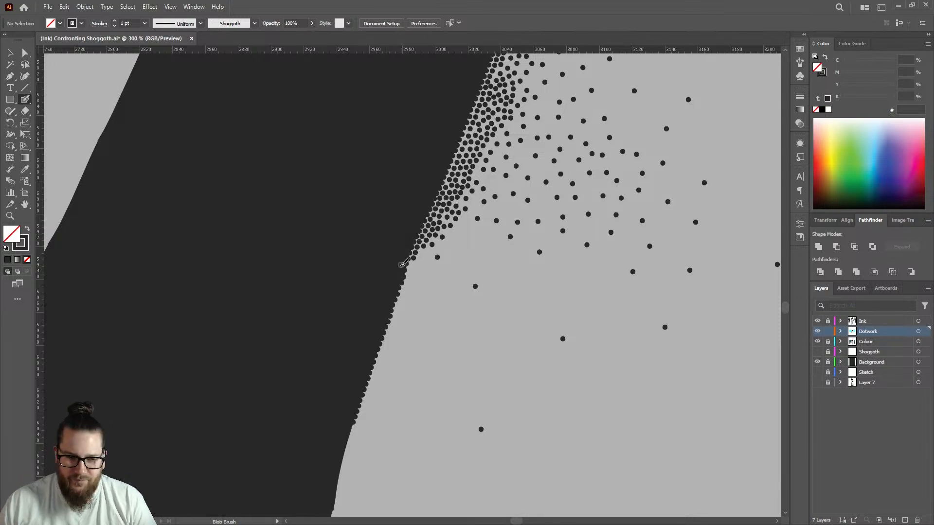
pyautogui.hotkey('ctrl', '+')
pyautogui.hotkey('ctrl', '+')
pyautogui.hotkey('ctrl', '+')
pyautogui.hotkey('ctrl', '+')
pyautogui.hotkey('ctrl', '+')
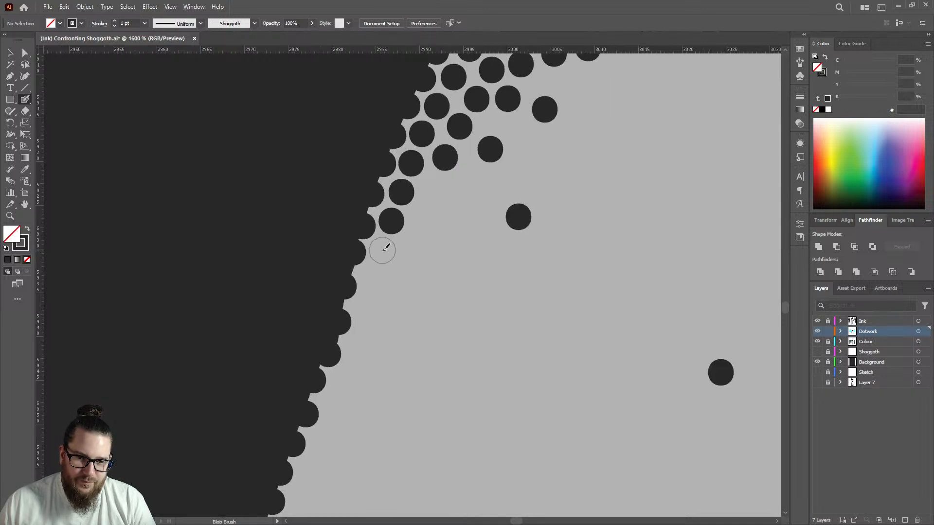
pyautogui.click(382, 250)
pyautogui.click(432, 187)
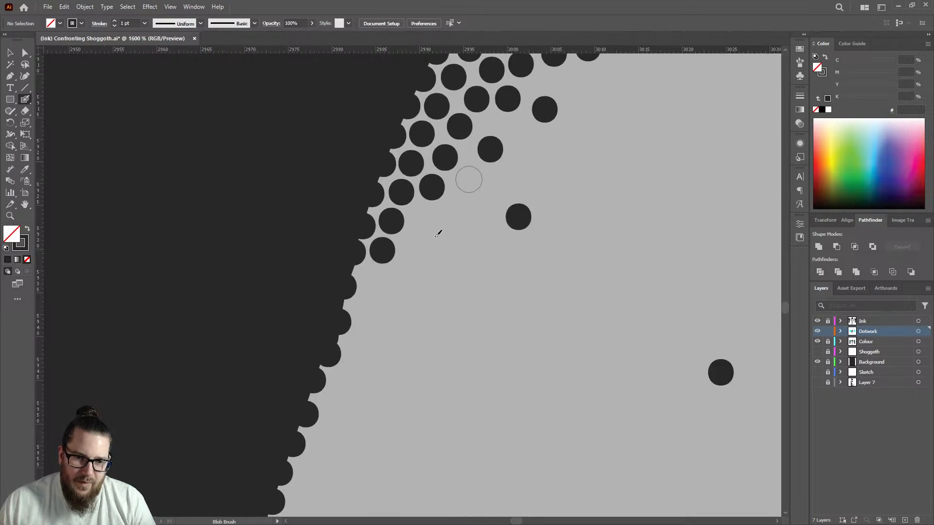
pyautogui.click(468, 180)
pyautogui.click(422, 222)
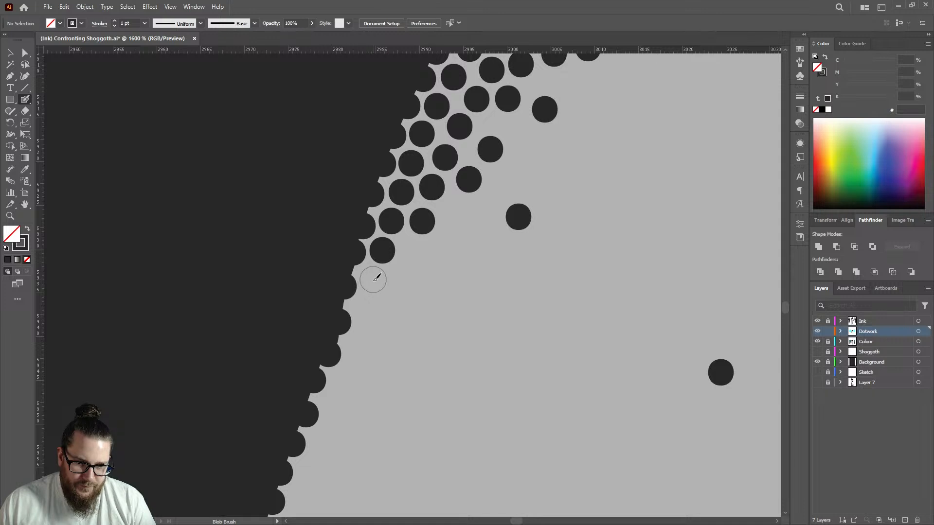
pyautogui.click(372, 280)
pyautogui.click(367, 313)
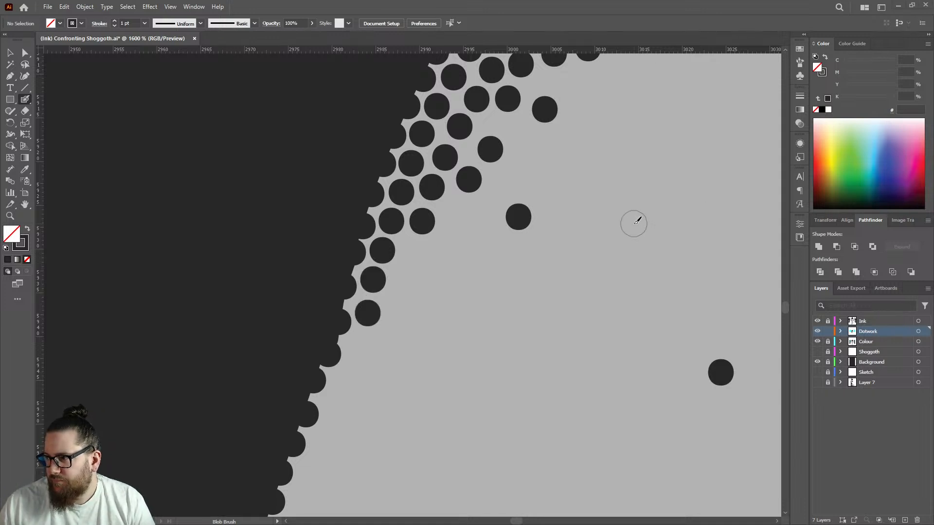
# Step: Continue the edge row with ten dots down the curving outline towards the small notch above the hip
pyautogui.scroll(-5, 635, 238)
pyautogui.scroll(-2, 459, 377)
pyautogui.scroll(6, 575, 281)
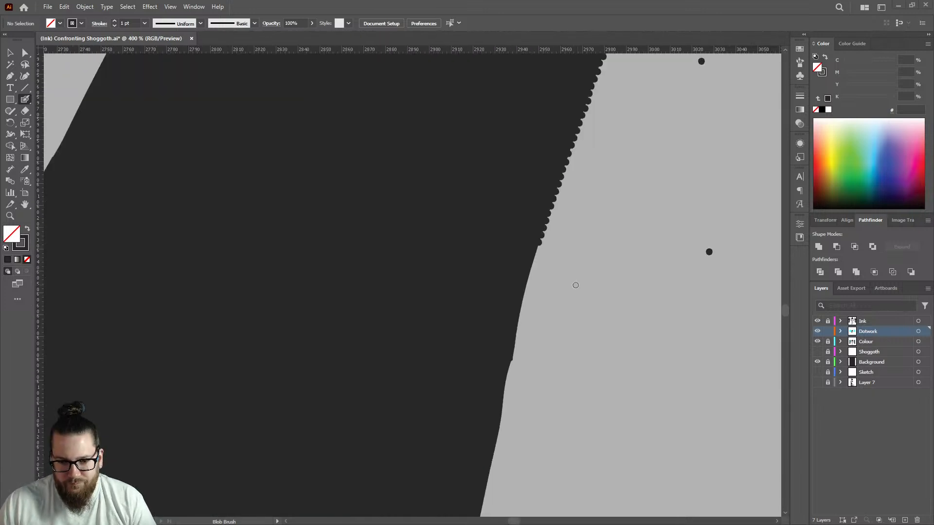
pyautogui.click(469, 200)
pyautogui.click(464, 223)
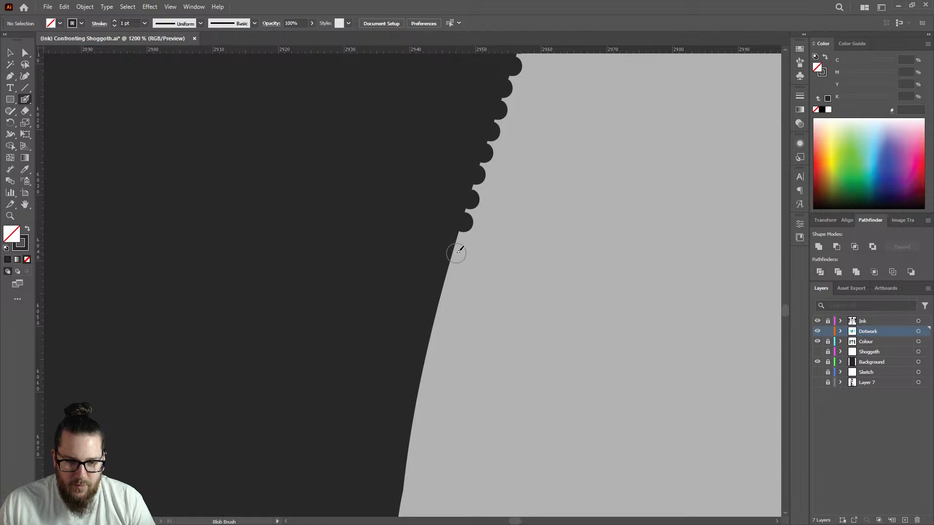
pyautogui.click(457, 247)
pyautogui.click(450, 270)
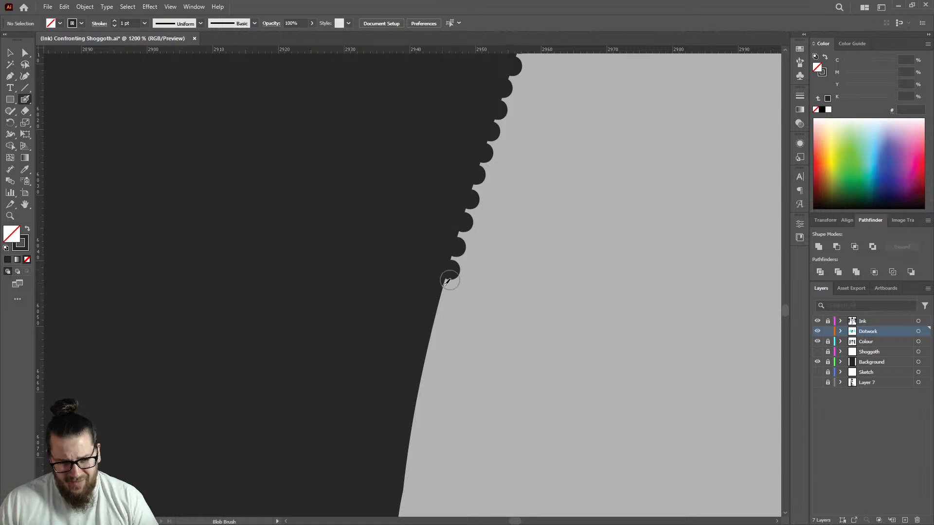
pyautogui.click(444, 291)
pyautogui.click(437, 315)
pyautogui.click(434, 338)
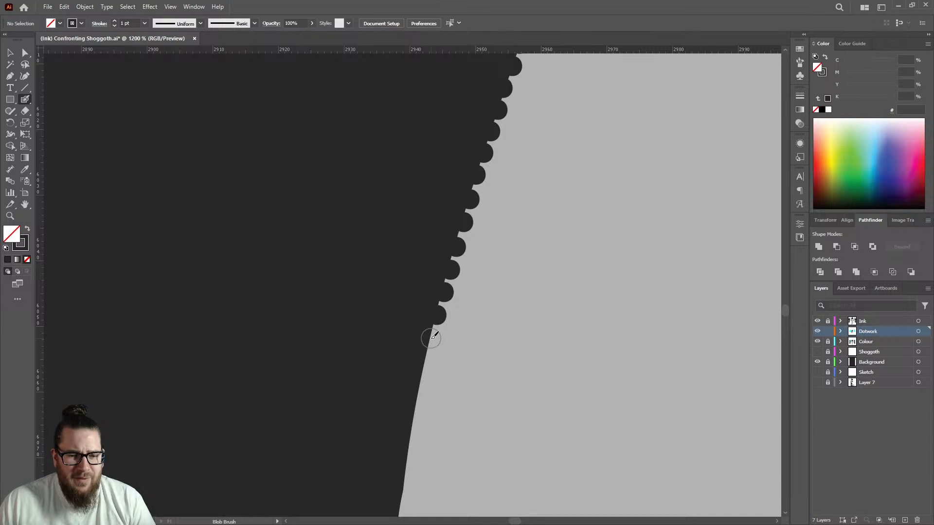
pyautogui.click(424, 361)
pyautogui.click(421, 383)
pyautogui.click(416, 406)
# Step: Carry the edge row across the small notch in the outline with six closely spaced dots
pyautogui.scroll(-3, 417, 389)
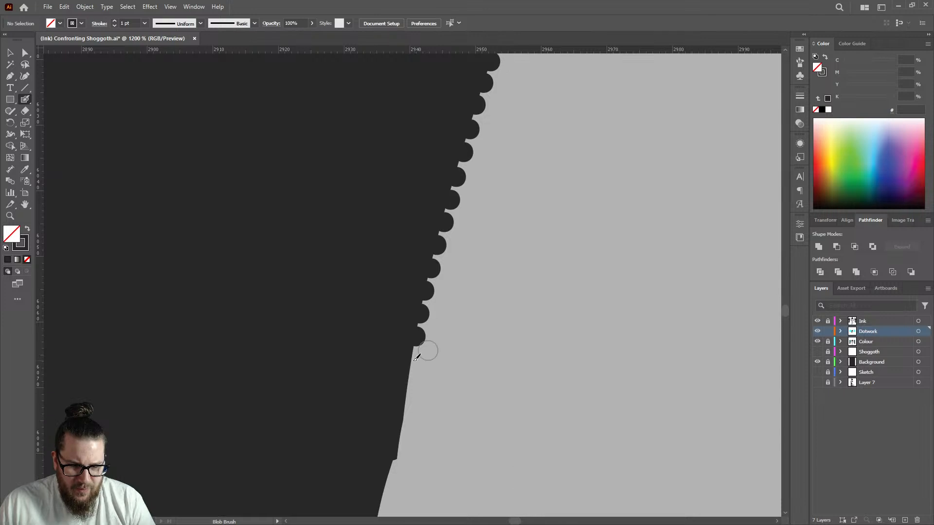
pyautogui.click(413, 360)
pyautogui.click(407, 383)
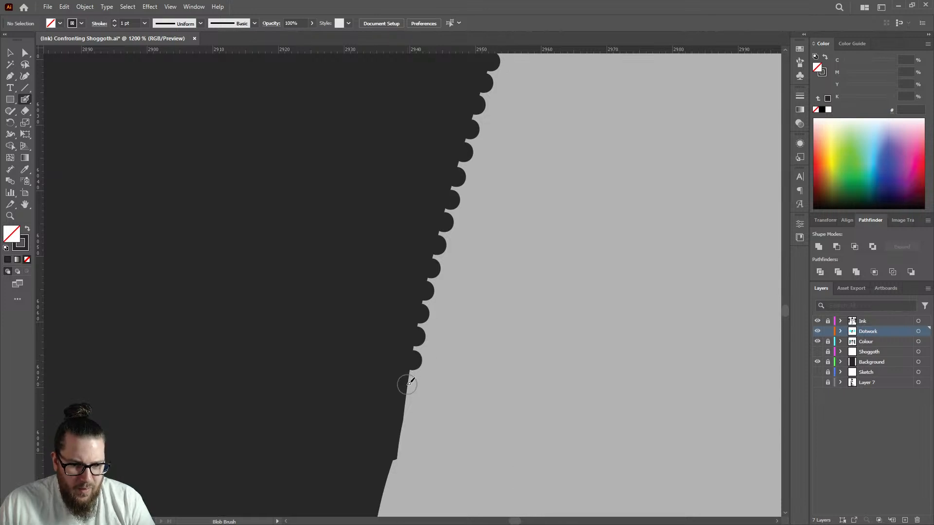
pyautogui.scroll(-3, 407, 382)
pyautogui.click(408, 341)
pyautogui.click(401, 365)
pyautogui.click(394, 390)
pyautogui.click(389, 415)
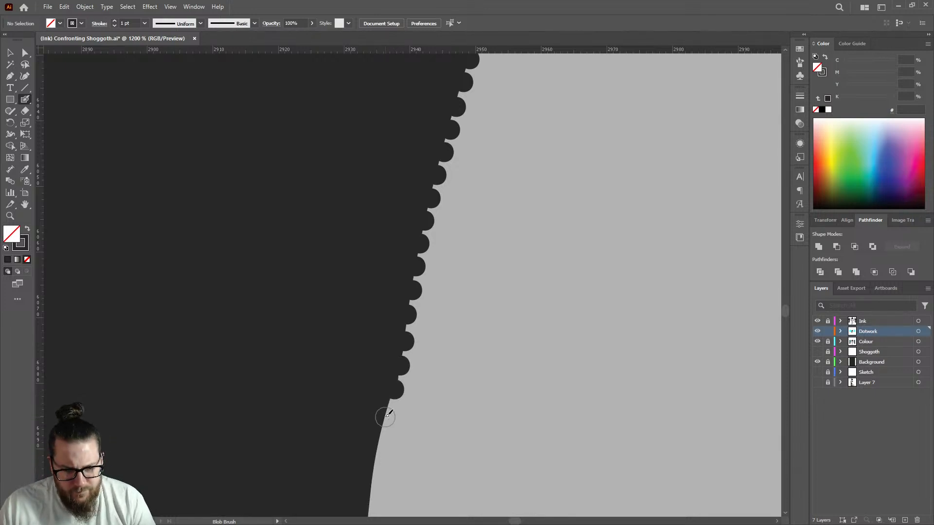
# Step: Place seven dots along the curved stretch of outline just below the notch
pyautogui.scroll(-3, 387, 423)
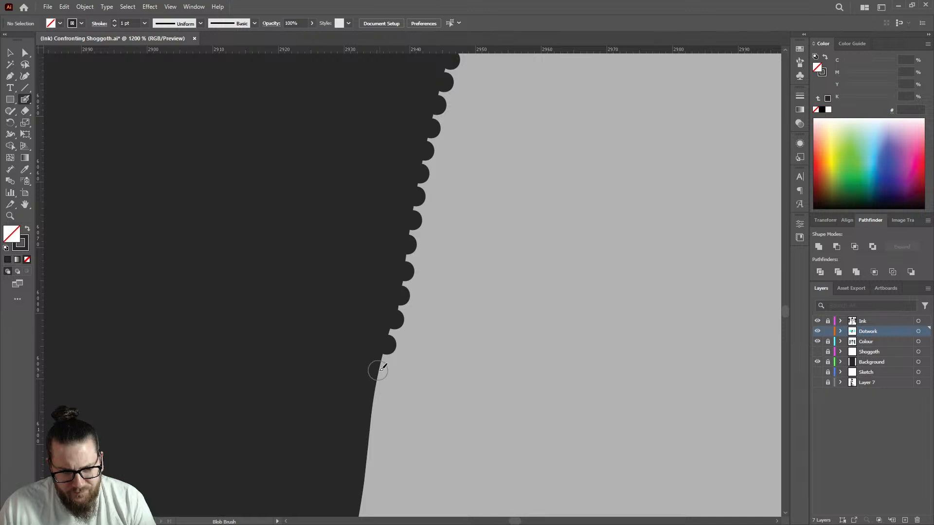
pyautogui.click(381, 371)
pyautogui.click(374, 395)
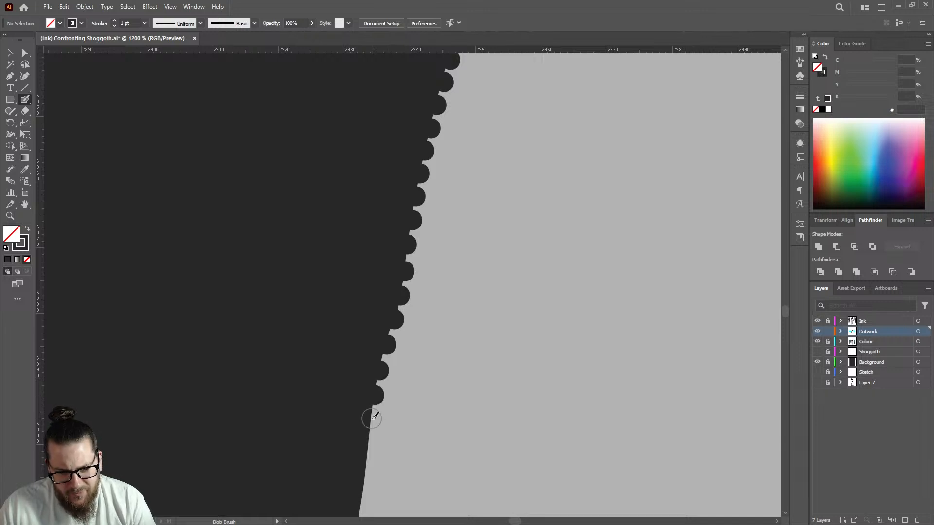
pyautogui.click(372, 418)
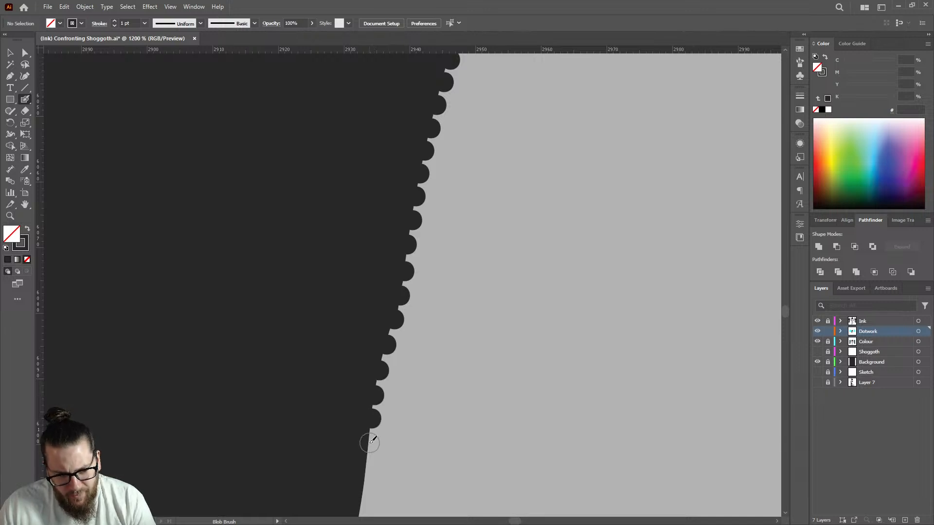
pyautogui.scroll(-5, 385, 382)
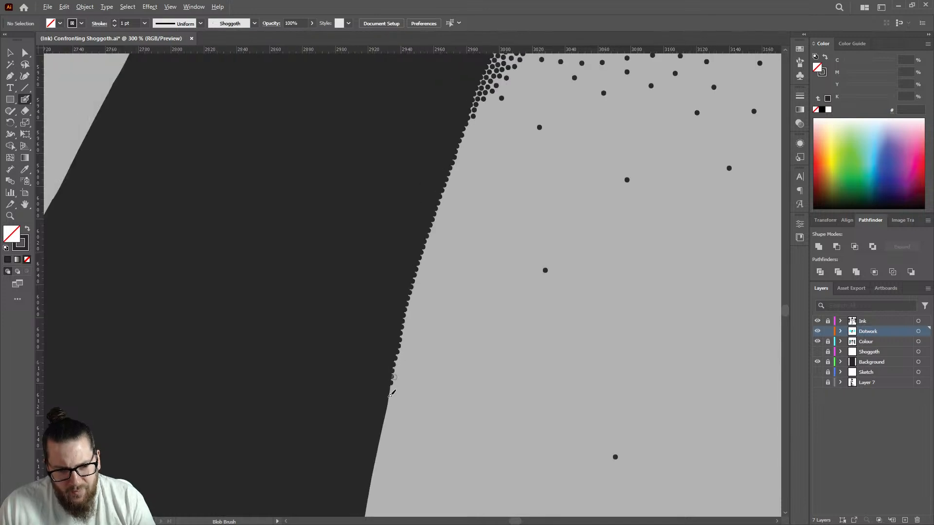
pyautogui.click(413, 321)
pyautogui.click(410, 346)
pyautogui.click(405, 371)
pyautogui.click(399, 392)
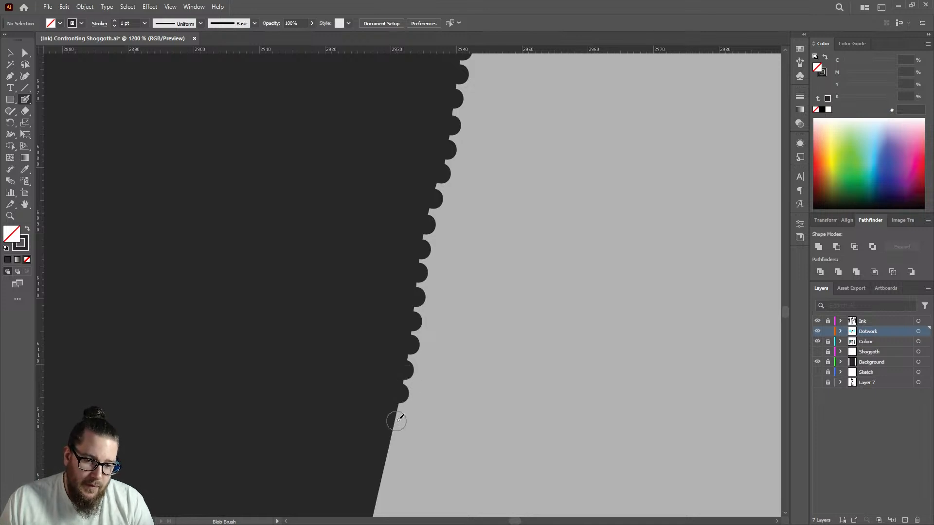
# Step: Line the straight slanted outline towards the hip with further evenly spaced edge dots
pyautogui.click(398, 417)
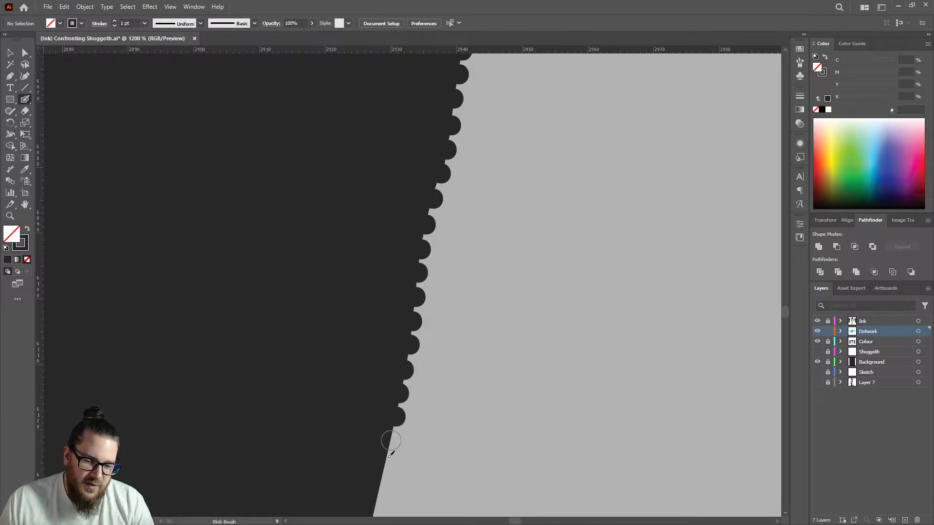
pyautogui.click(391, 440)
pyautogui.click(388, 463)
pyautogui.click(383, 486)
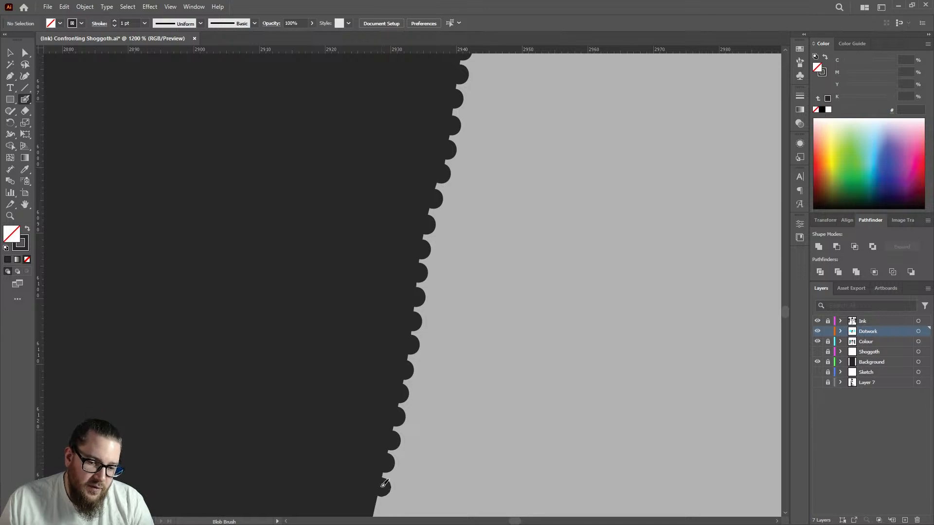
pyautogui.scroll(-5, 383, 484)
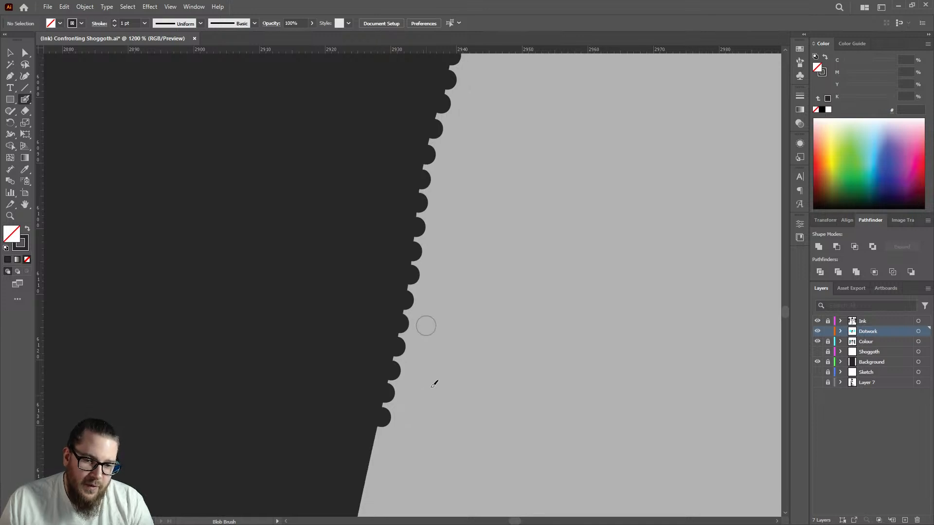
pyautogui.click(376, 336)
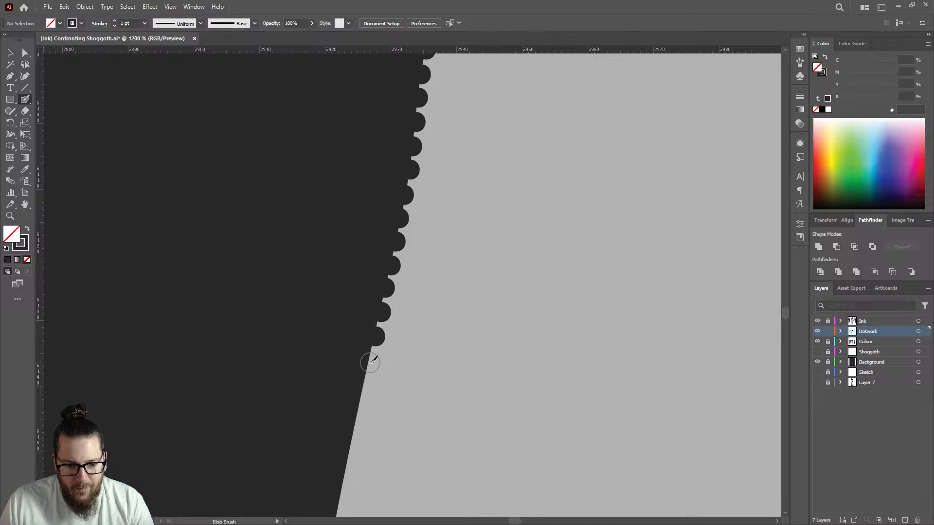
pyautogui.click(370, 360)
pyautogui.click(364, 385)
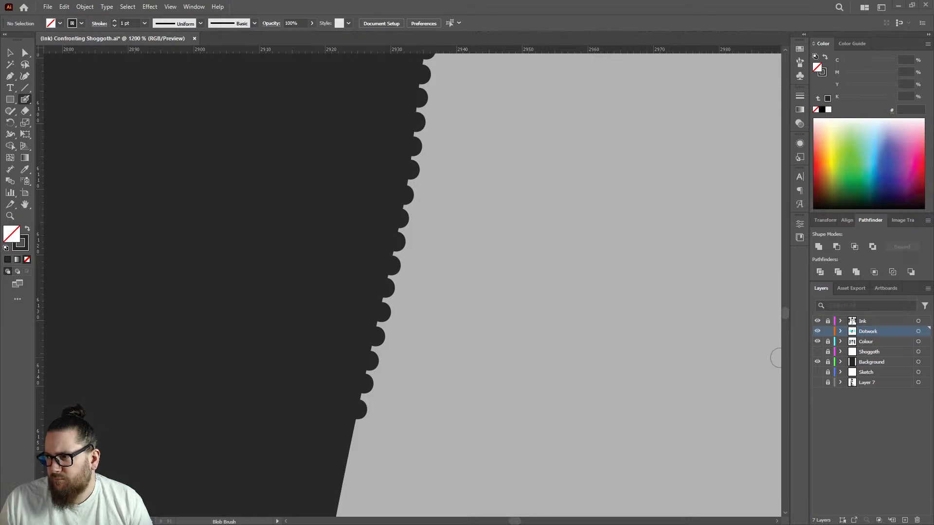
# Step: Continue the edge row with five evenly spaced dots down the straight slanted outline towards the hip
pyautogui.scroll(-3, 450, 239)
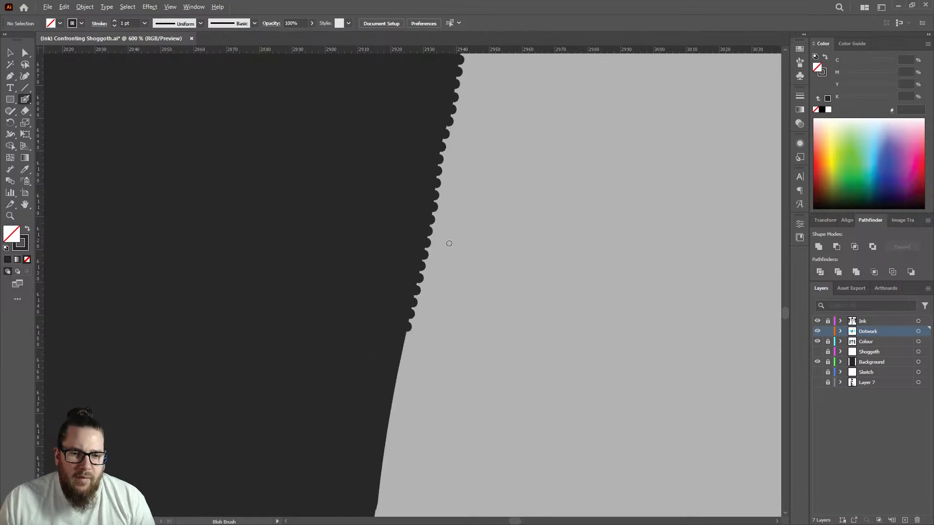
pyautogui.scroll(6, 421, 326)
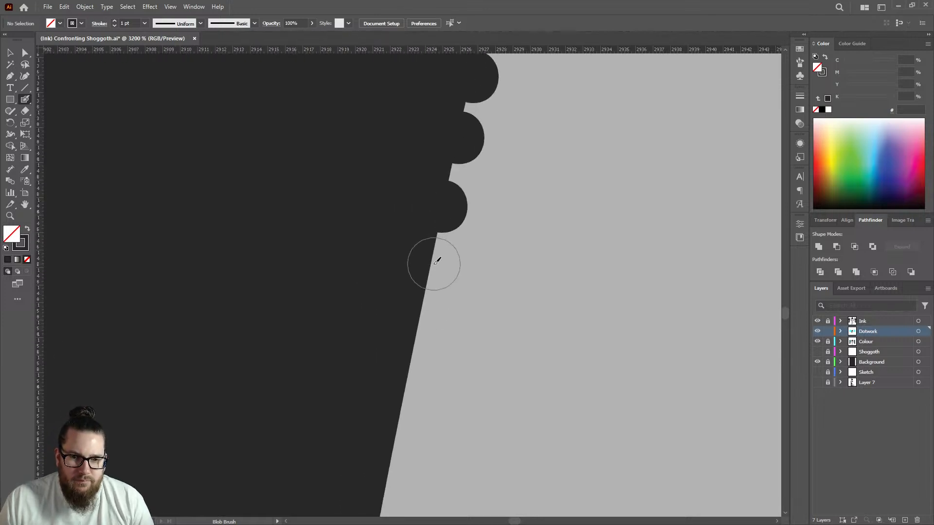
pyautogui.click(423, 318)
pyautogui.click(421, 318)
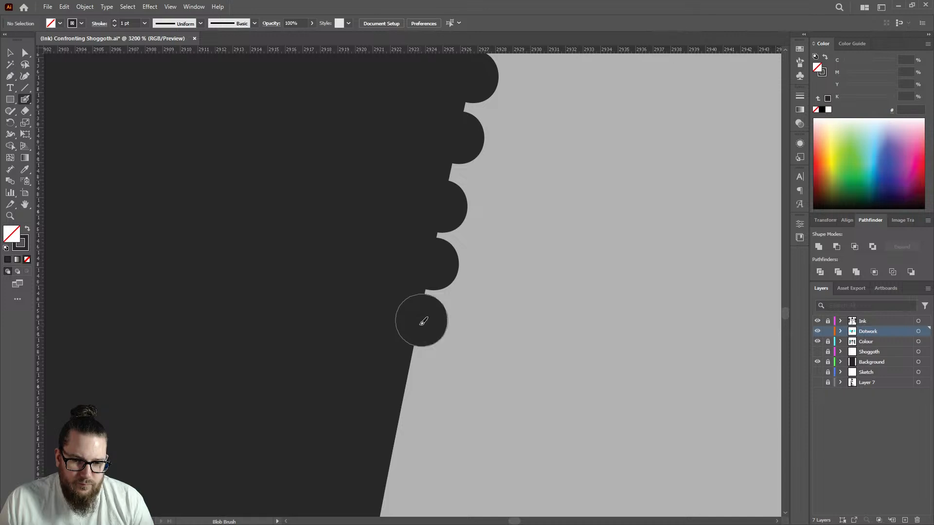
pyautogui.click(407, 384)
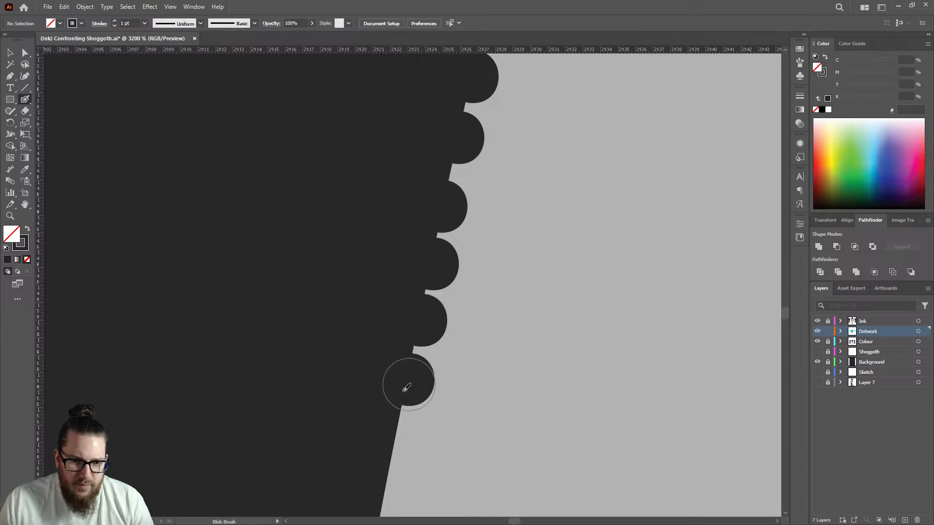
pyautogui.click(406, 434)
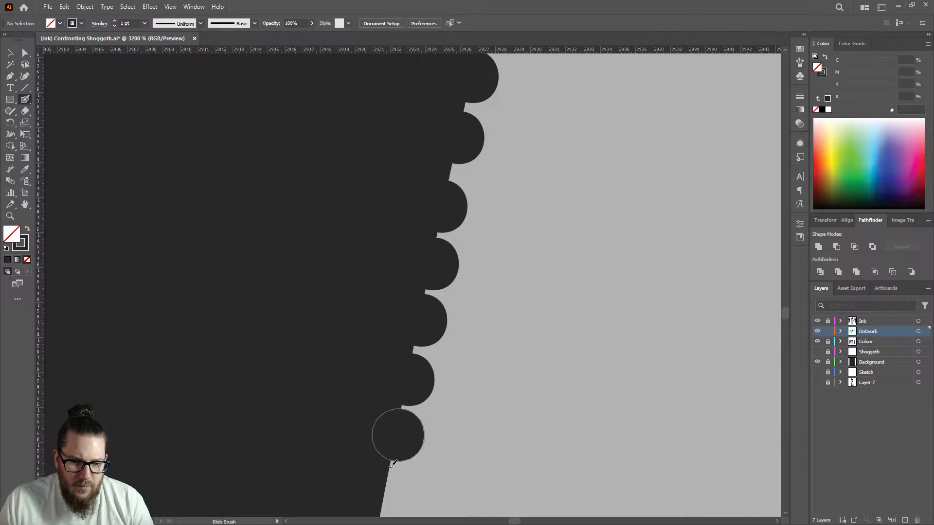
pyautogui.click(384, 492)
# Step: Extend the second row beside the finished edge dots with eight dots running down the slanted outline
pyautogui.scroll(-4, 386, 397)
pyautogui.scroll(-5, 378, 369)
pyautogui.scroll(7, 428, 202)
pyautogui.click(439, 166)
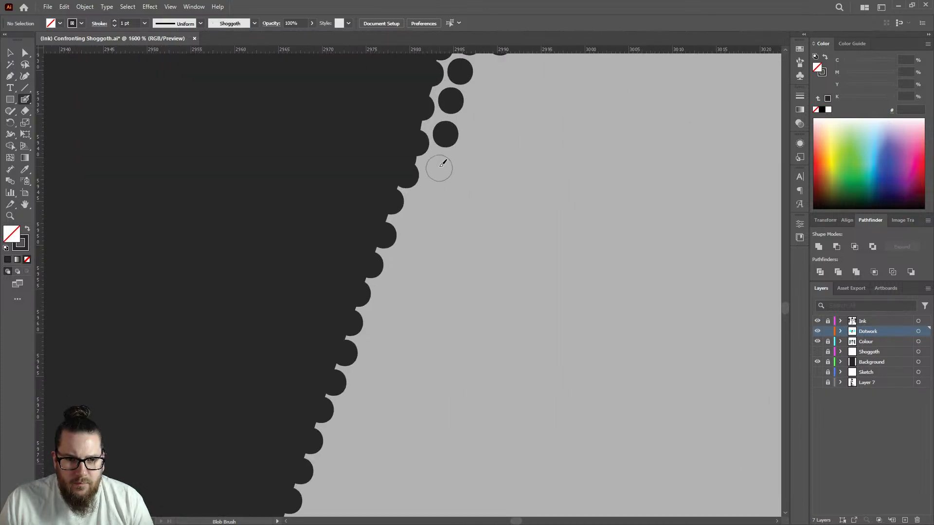
pyautogui.click(424, 201)
pyautogui.click(414, 232)
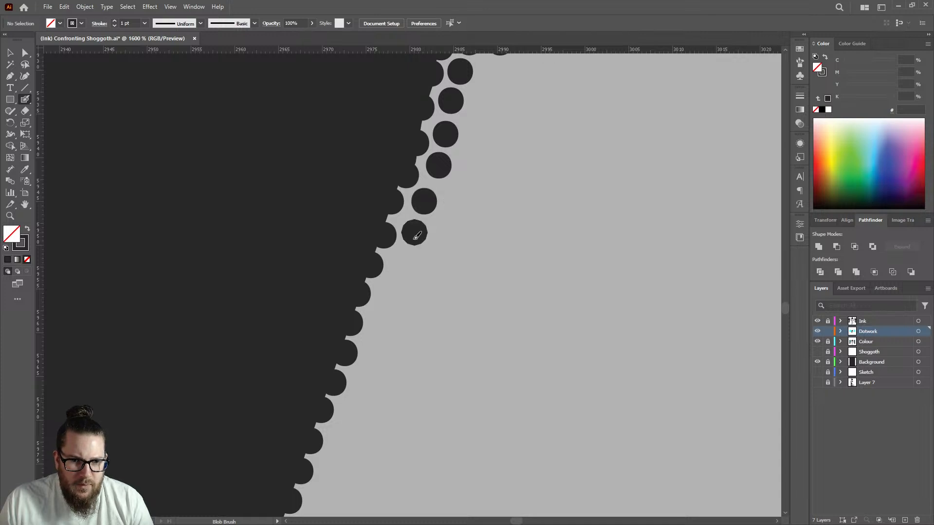
pyautogui.click(404, 263)
pyautogui.click(391, 296)
pyautogui.click(380, 326)
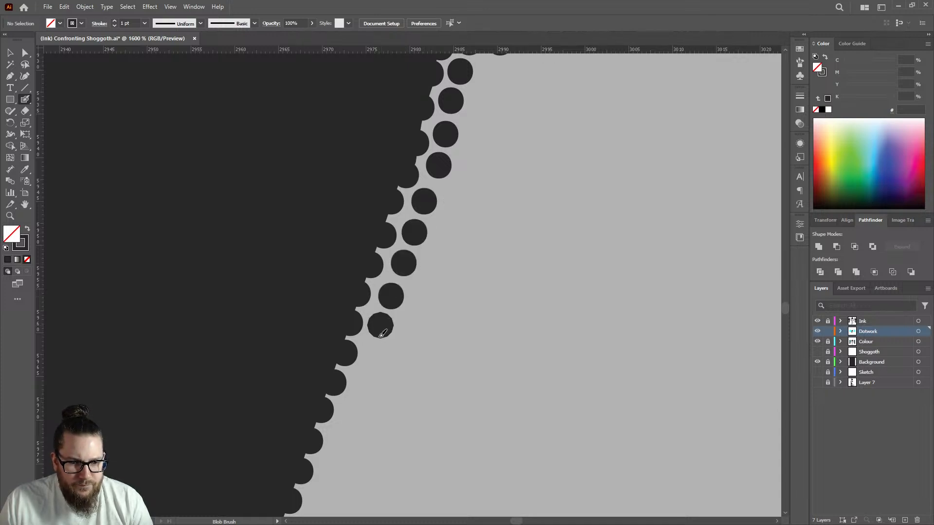
pyautogui.click(376, 360)
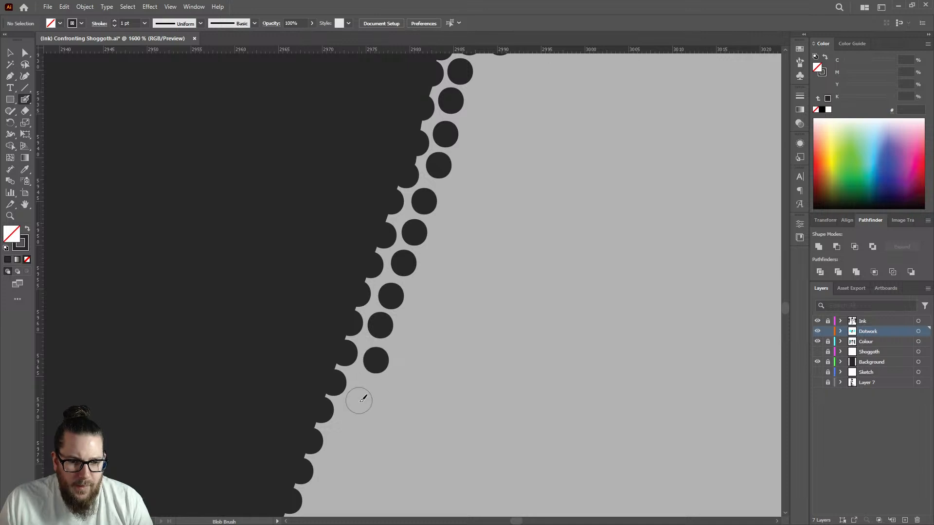
pyautogui.click(366, 392)
# Step: Fill the area beside the second row with eleven loosely spaced dots that thin out from the outline
pyautogui.scroll(-5, 374, 340)
pyautogui.scroll(3, 398, 286)
pyautogui.click(373, 301)
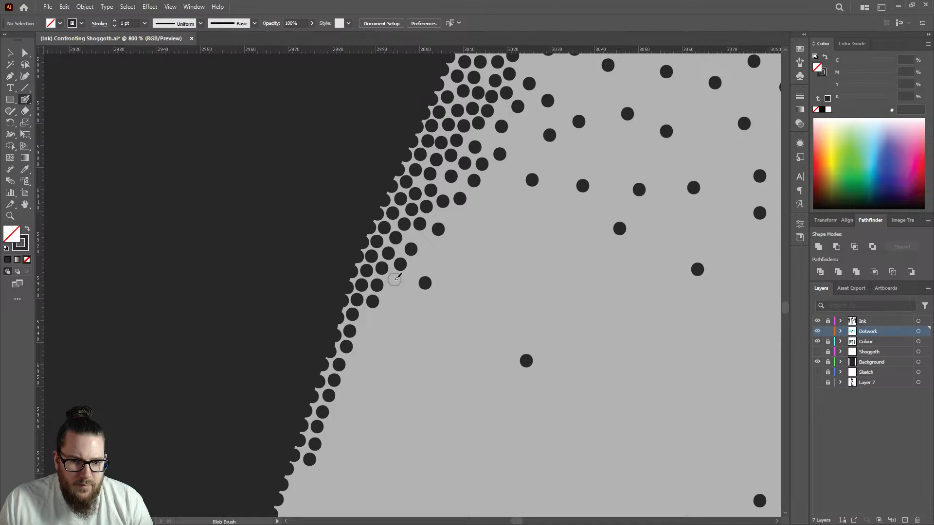
pyautogui.click(428, 258)
pyautogui.click(482, 220)
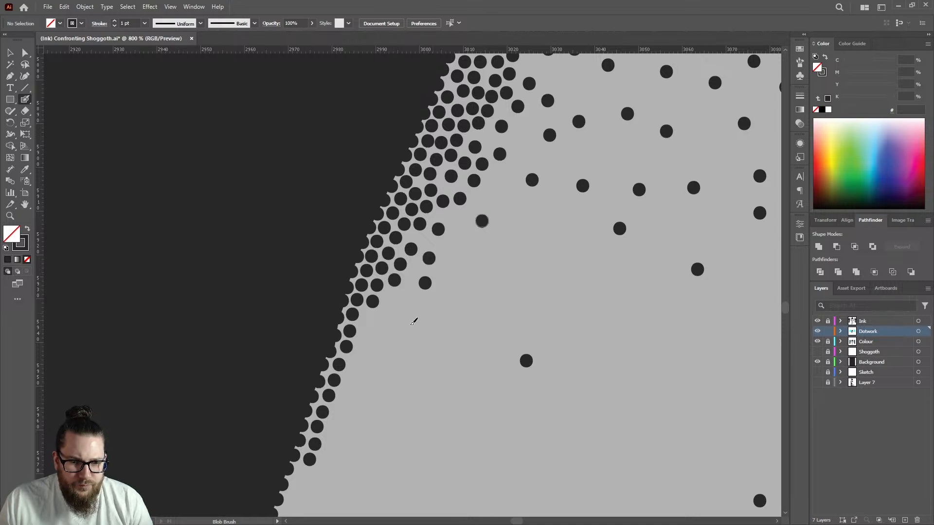
pyautogui.click(401, 304)
pyautogui.click(433, 313)
pyautogui.click(383, 338)
pyautogui.click(392, 320)
pyautogui.click(410, 330)
pyautogui.click(365, 335)
pyautogui.click(402, 350)
pyautogui.click(367, 377)
# Step: Scatter six sparser dots farther from the outline, between the dense band and the isolated outer dots
pyautogui.click(470, 290)
pyautogui.click(452, 228)
pyautogui.click(447, 269)
pyautogui.click(468, 253)
pyautogui.click(494, 195)
pyautogui.click(490, 261)
pyautogui.scroll(-5, 403, 315)
# Step: Place six dots as a third row beside the slanted outline, and add one dot to the second row's lower end
pyautogui.scroll(5, 409, 327)
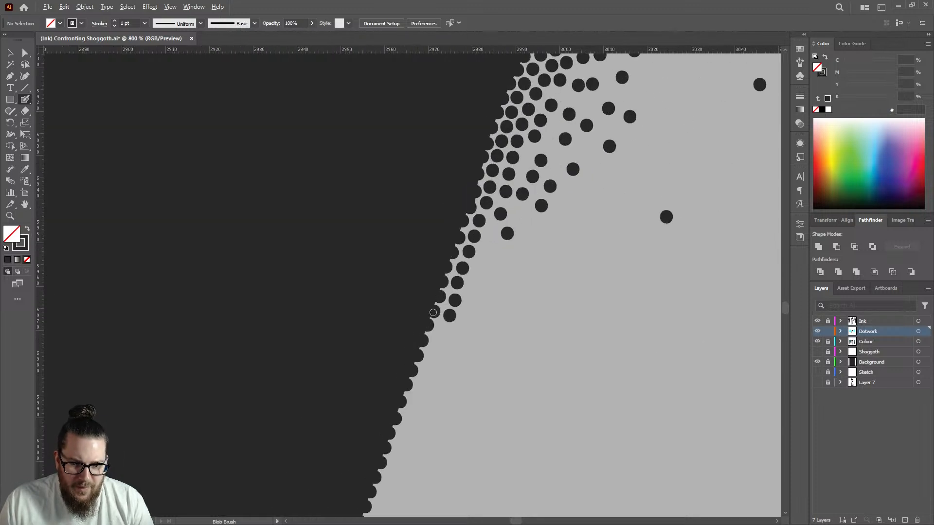
pyautogui.click(492, 233)
pyautogui.click(518, 214)
pyautogui.click(486, 250)
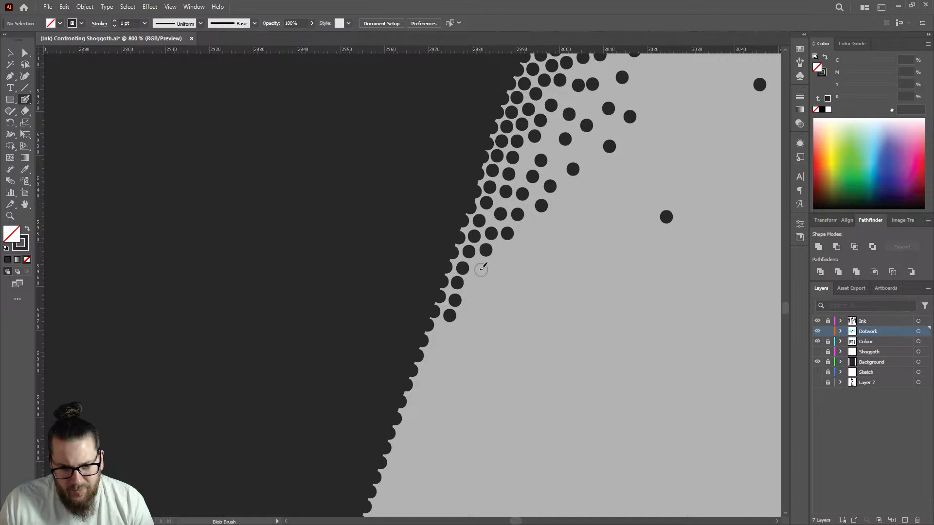
pyautogui.click(479, 268)
pyautogui.click(476, 286)
pyautogui.click(444, 331)
pyautogui.click(471, 304)
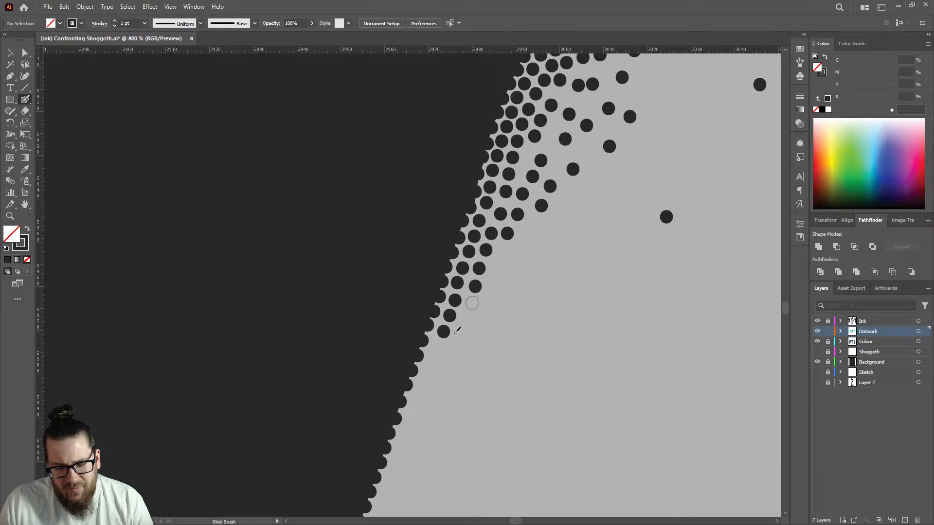
# Step: Lengthen the second row down the outline with four more dots
pyautogui.click(437, 348)
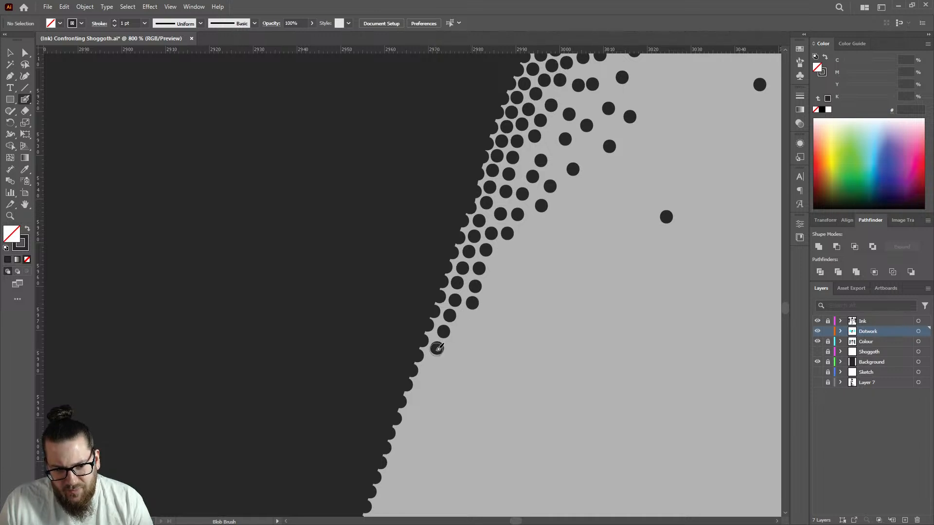
pyautogui.click(431, 368)
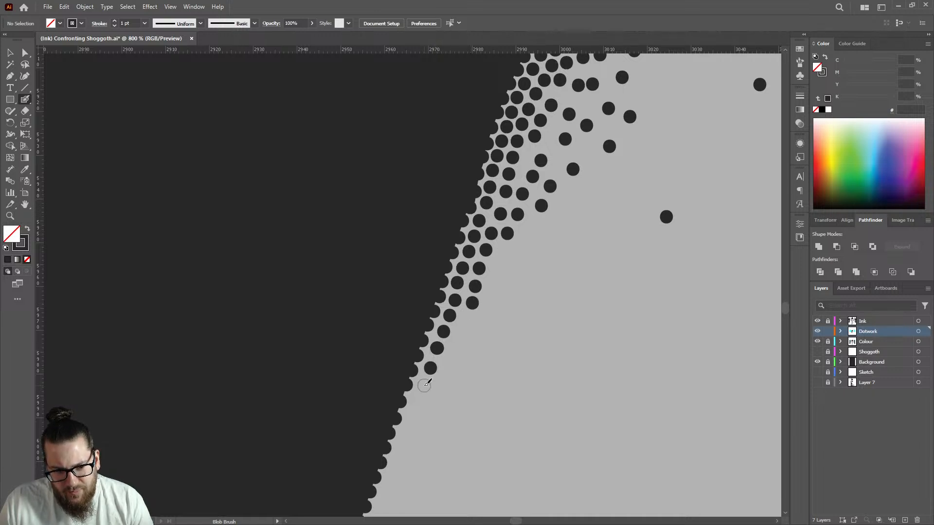
pyautogui.click(424, 386)
pyautogui.click(416, 401)
# Step: Run the second row farther down beside the edge dots with another seven evenly spaced dots
pyautogui.hotkey('ctrl', '1')
pyautogui.scroll(8, 469, 319)
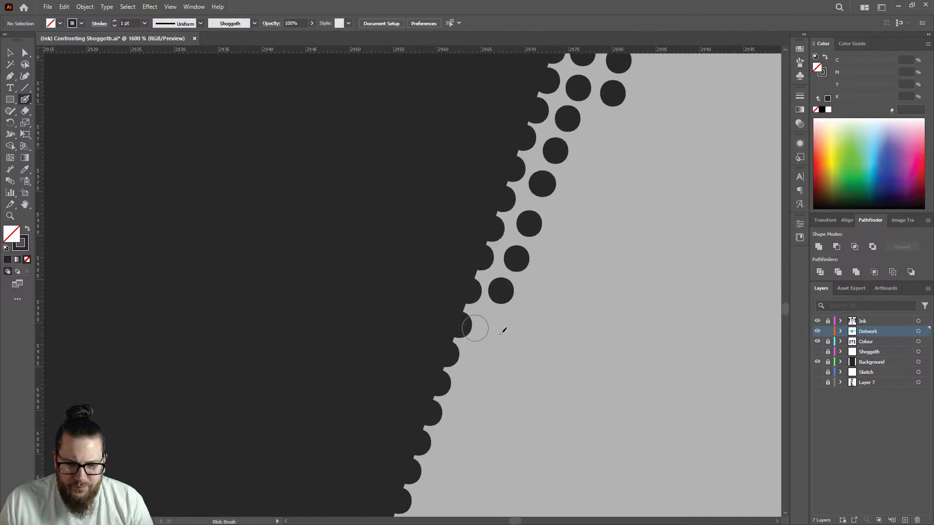
pyautogui.click(487, 318)
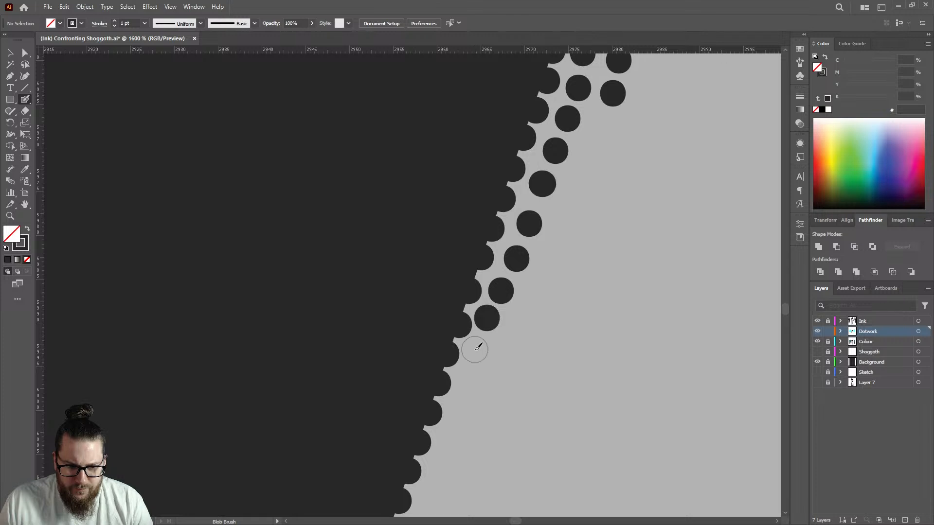
pyautogui.click(474, 350)
pyautogui.click(468, 379)
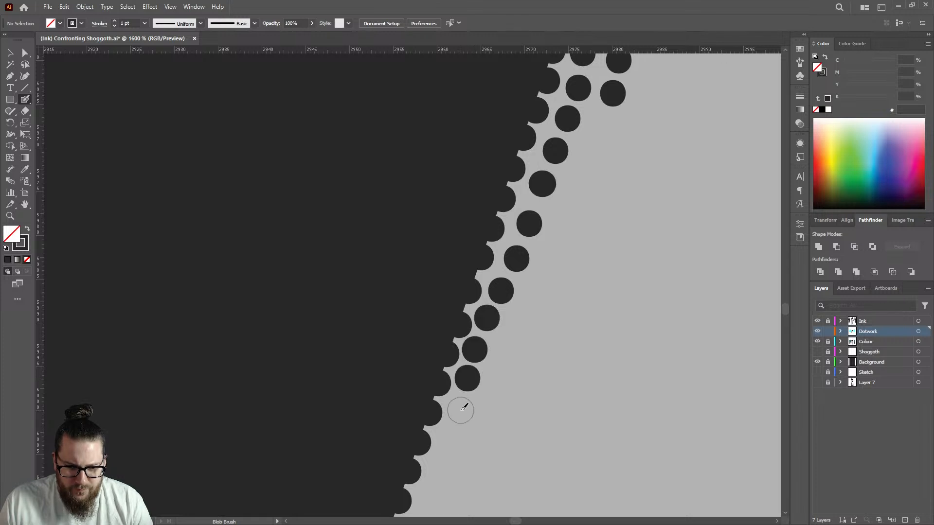
pyautogui.click(460, 408)
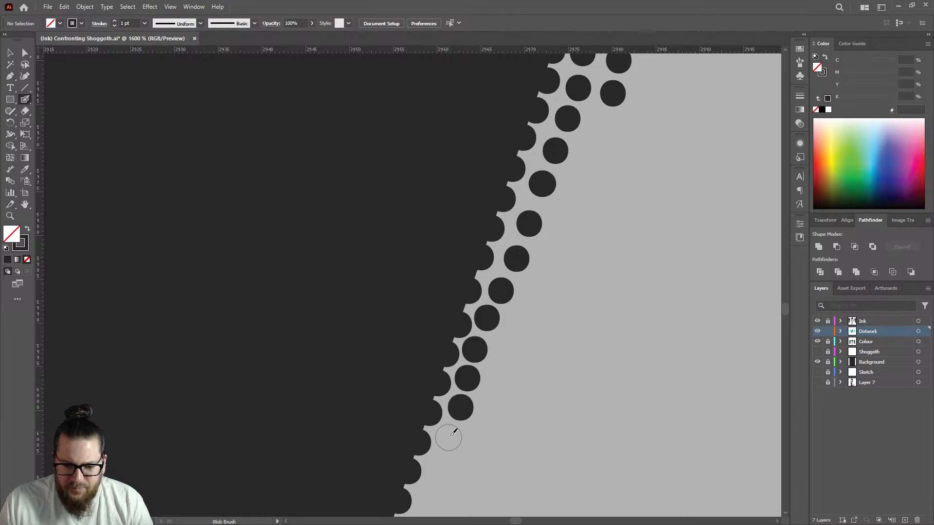
pyautogui.click(448, 437)
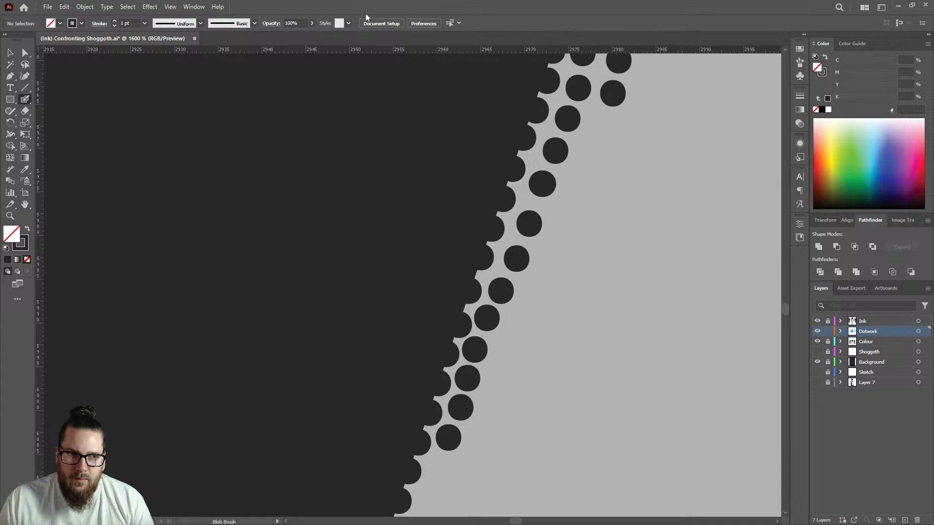
pyautogui.click(437, 467)
pyautogui.click(428, 496)
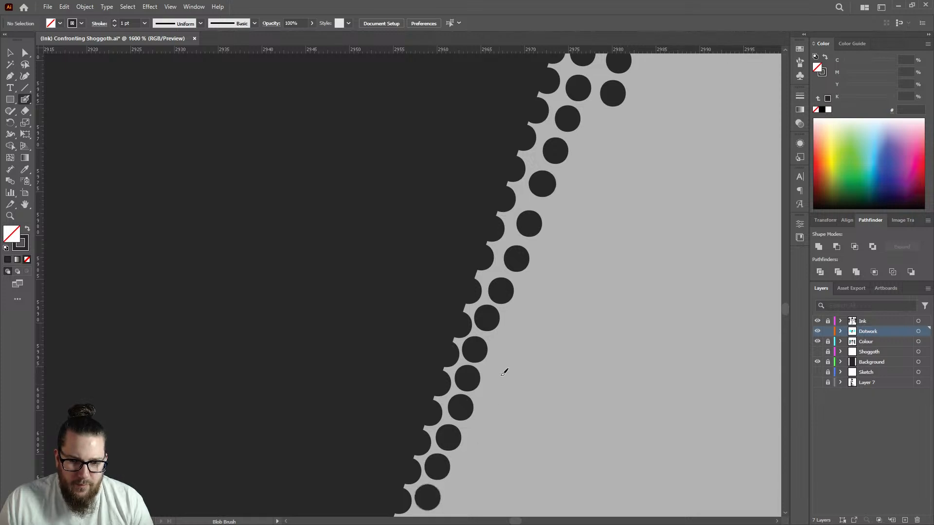
# Step: Build the third row upward along the second row with six dots
pyautogui.click(503, 346)
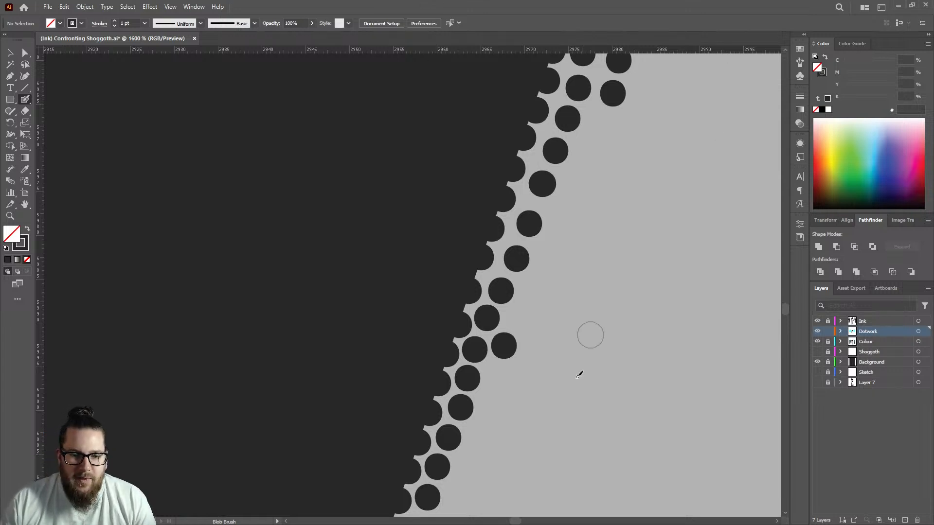
pyautogui.click(517, 316)
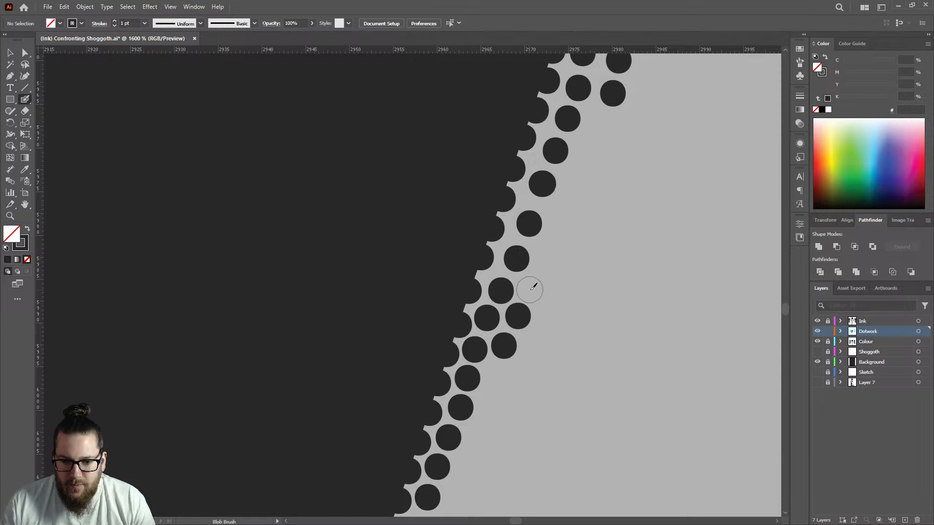
pyautogui.click(531, 288)
pyautogui.click(544, 251)
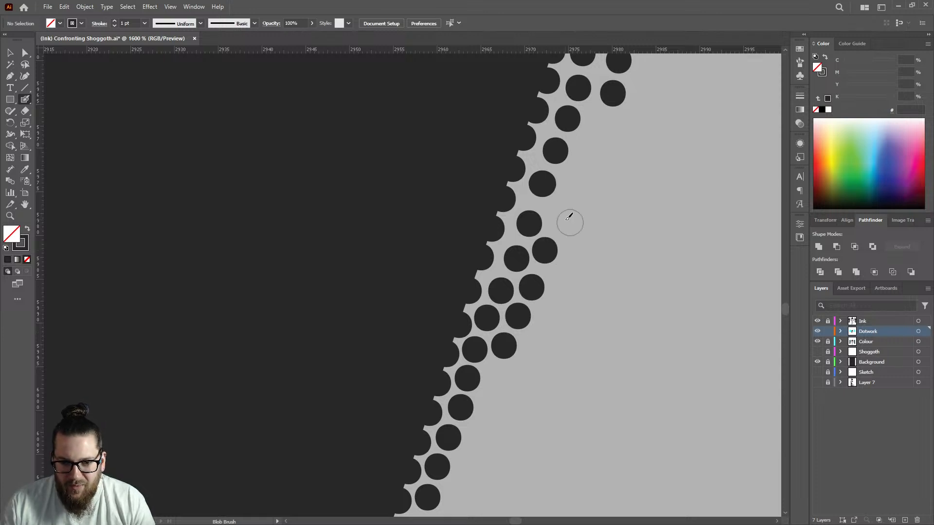
pyautogui.click(558, 212)
pyautogui.click(575, 179)
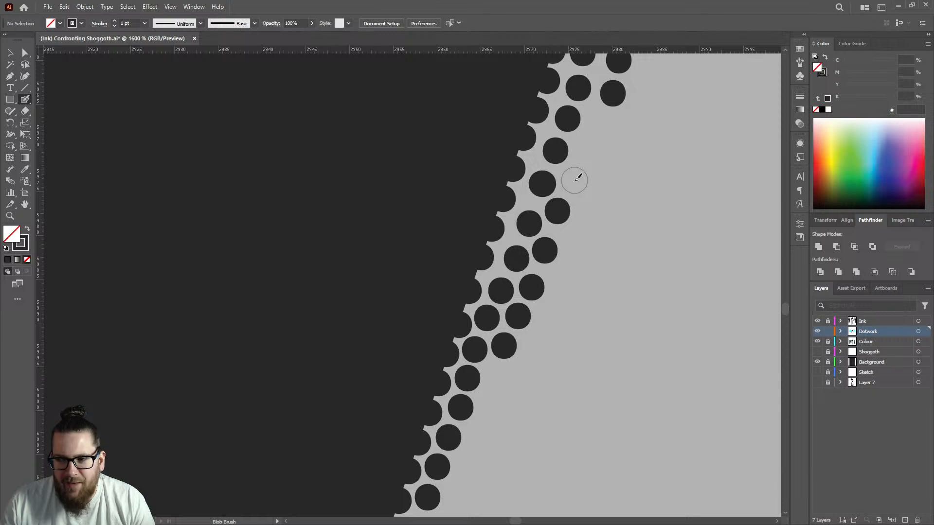
# Step: Carry the second row on below its last dot with five dots following the edge row
pyautogui.scroll(-1, 509, 344)
pyautogui.scroll(-3, 511, 343)
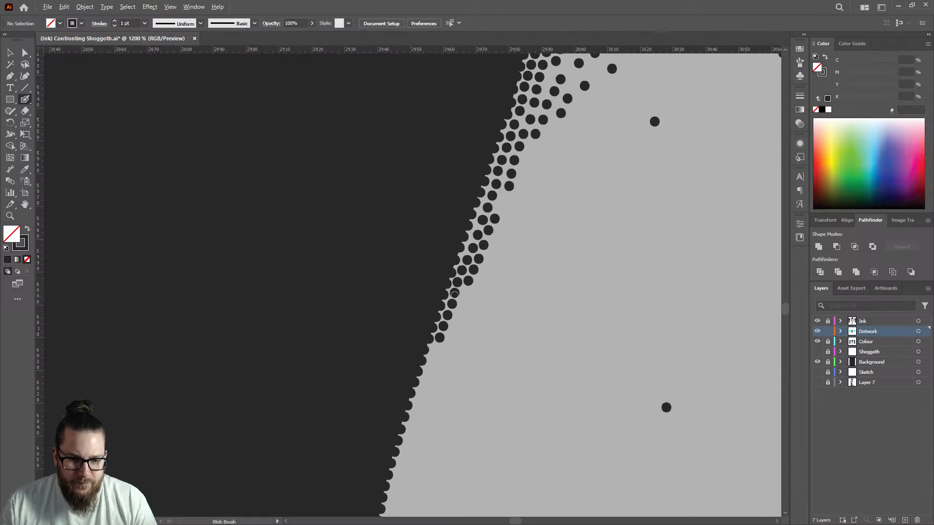
pyautogui.scroll(5, 458, 333)
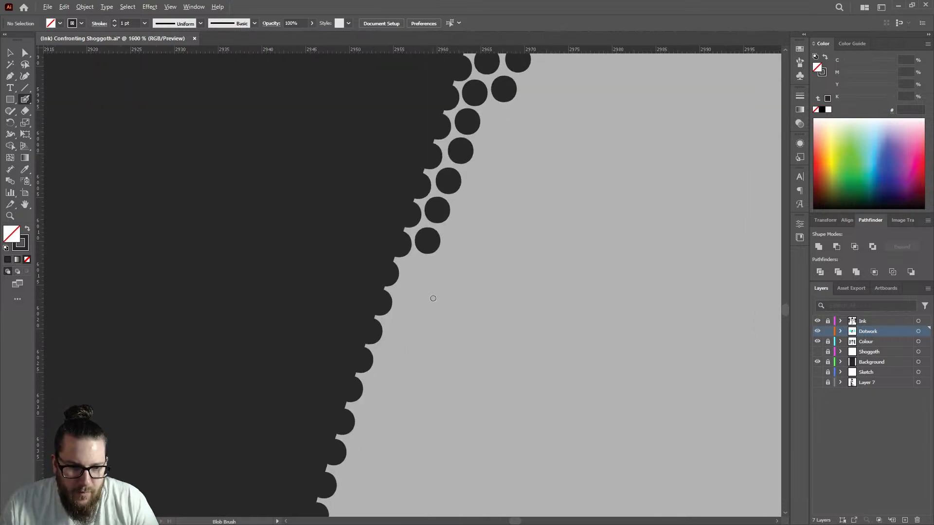
pyautogui.click(391, 244)
pyautogui.click(374, 299)
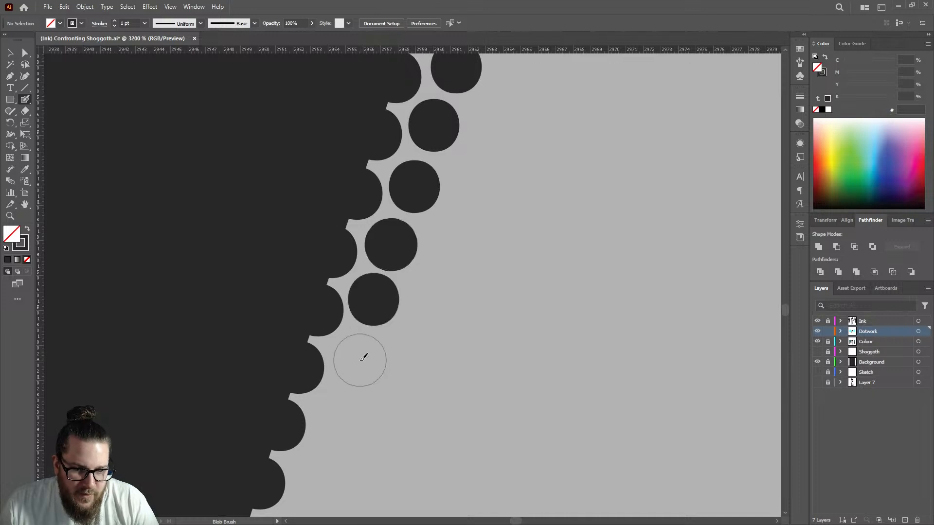
pyautogui.click(355, 357)
pyautogui.click(336, 414)
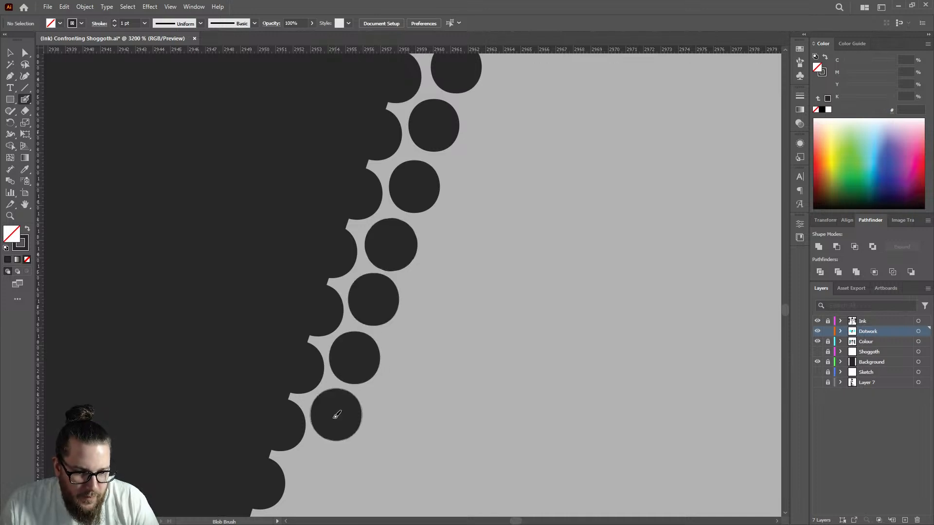
pyautogui.click(314, 472)
# Step: Close the gap in the third row with two dots and add three more along its upper outer side
pyautogui.scroll(-6, 453, 294)
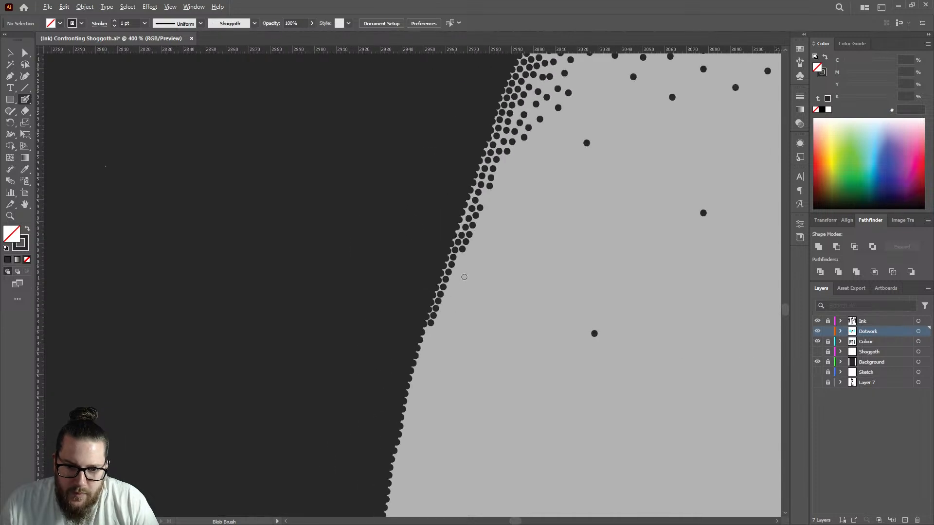
pyautogui.scroll(3, 483, 188)
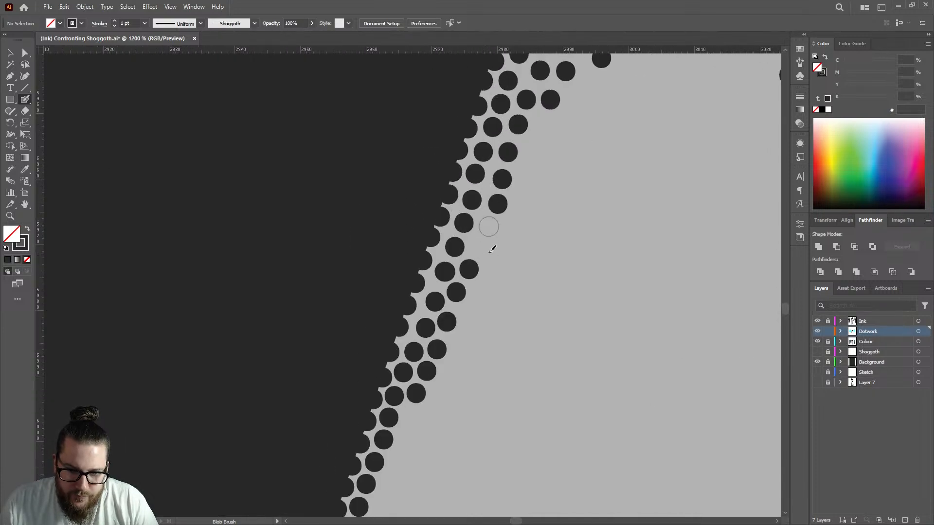
pyautogui.click(488, 227)
pyautogui.click(479, 249)
pyautogui.click(532, 147)
pyautogui.click(542, 122)
pyautogui.click(573, 95)
# Step: Examine the dot shading along the torso's outline, both as a whole and down at the individual dots
pyautogui.hotkey('ctrl', '-')
pyautogui.hotkey('ctrl', '-')
pyautogui.hotkey('ctrl', '-')
pyautogui.hotkey('ctrl', '-')
pyautogui.hotkey('ctrl', '-')
pyautogui.hotkey('ctrl', '-')
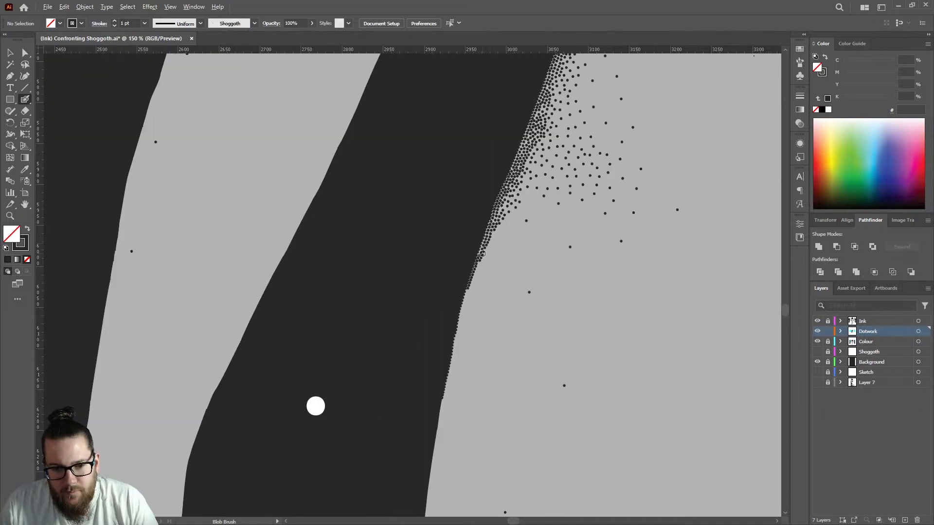
pyautogui.scroll(7, 486, 247)
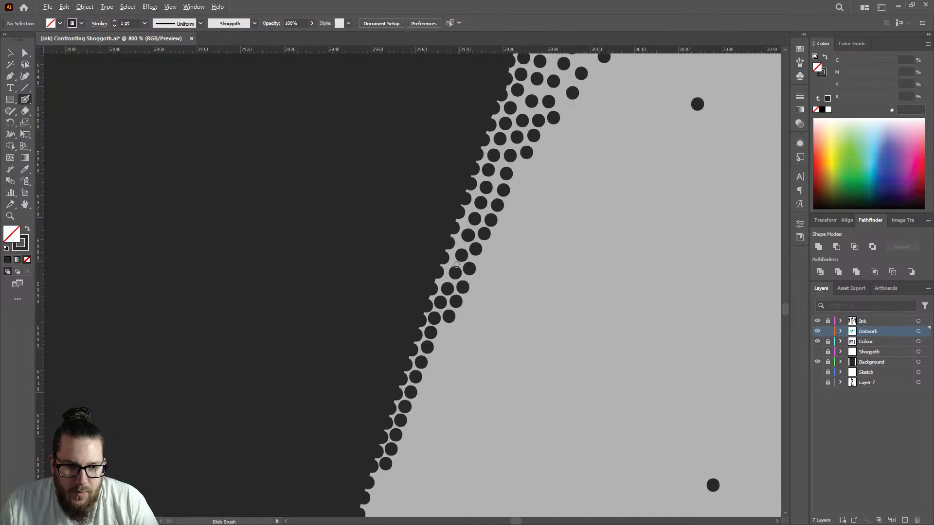
pyautogui.click(470, 254)
pyautogui.press('v')
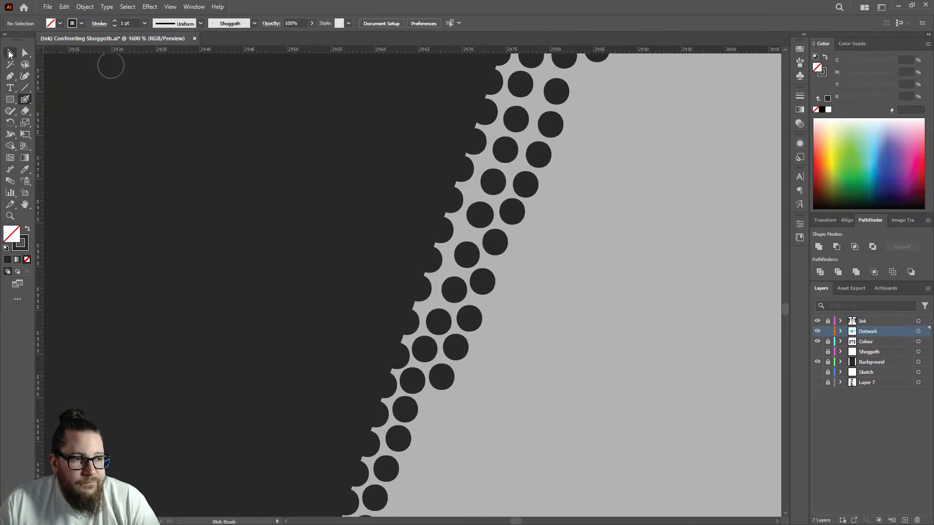
pyautogui.scroll(-6, 433, 230)
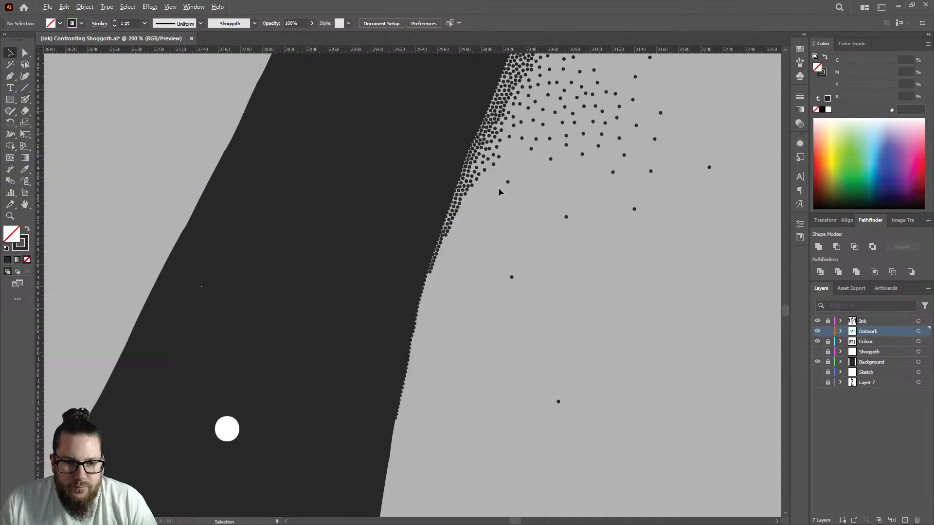
pyautogui.scroll(-2, 471, 246)
# Step: With the Blob Brush, extend the edge row down the torso's outline with six closely spaced dots below its last dot
pyautogui.click(25, 99)
pyautogui.scroll(6, 421, 379)
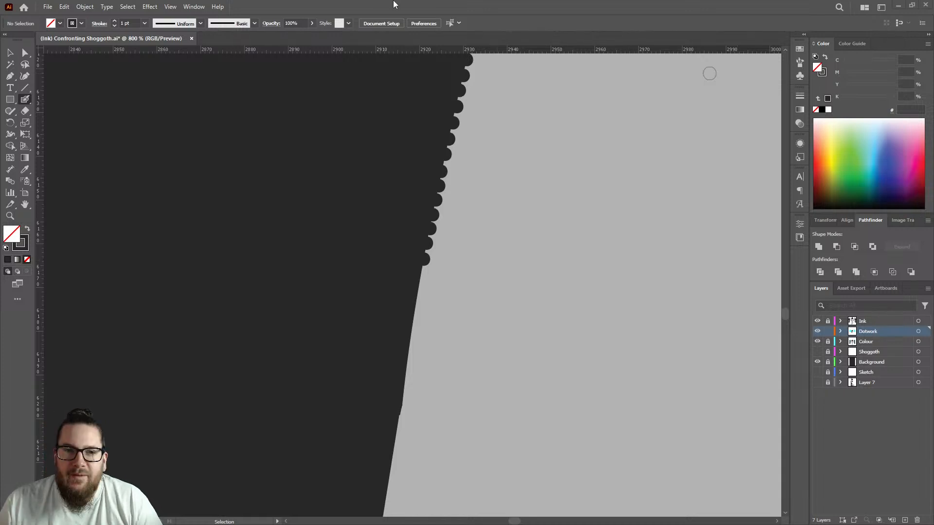
pyautogui.scroll(3, 431, 263)
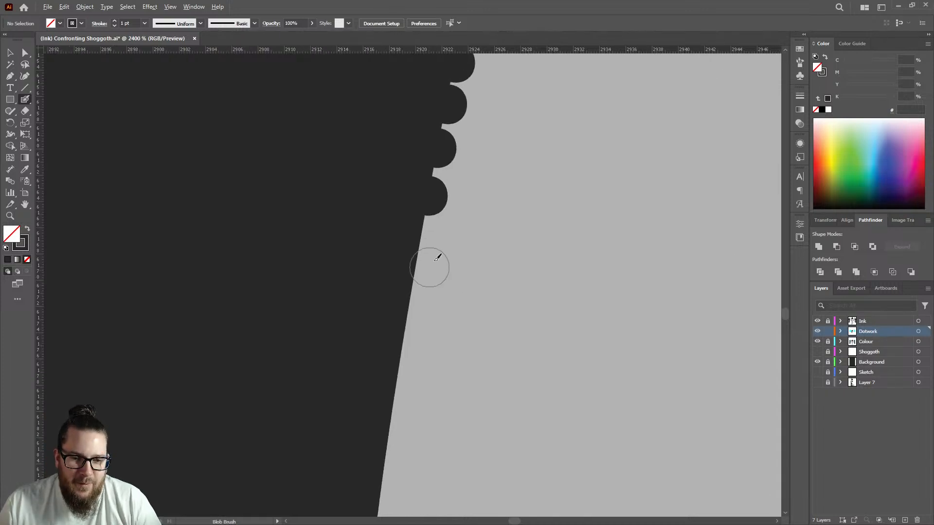
pyautogui.click(422, 241)
pyautogui.click(413, 283)
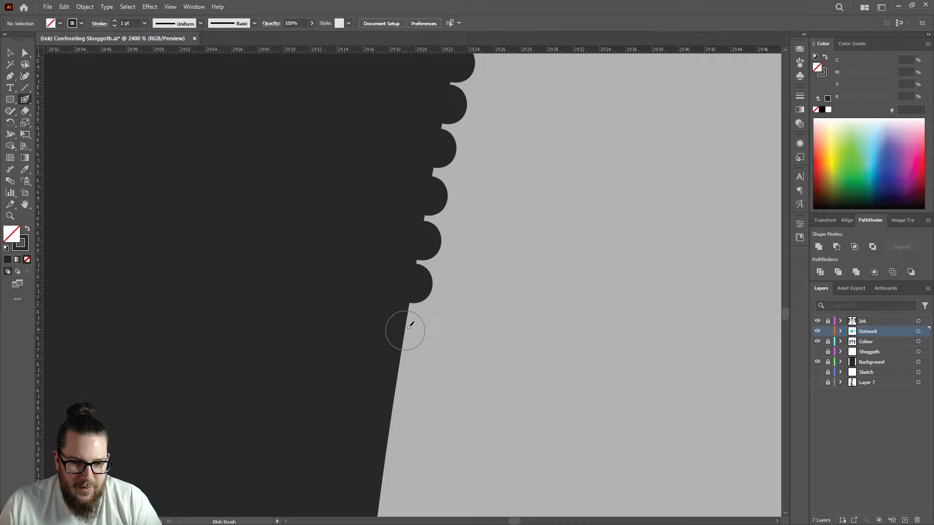
pyautogui.click(407, 326)
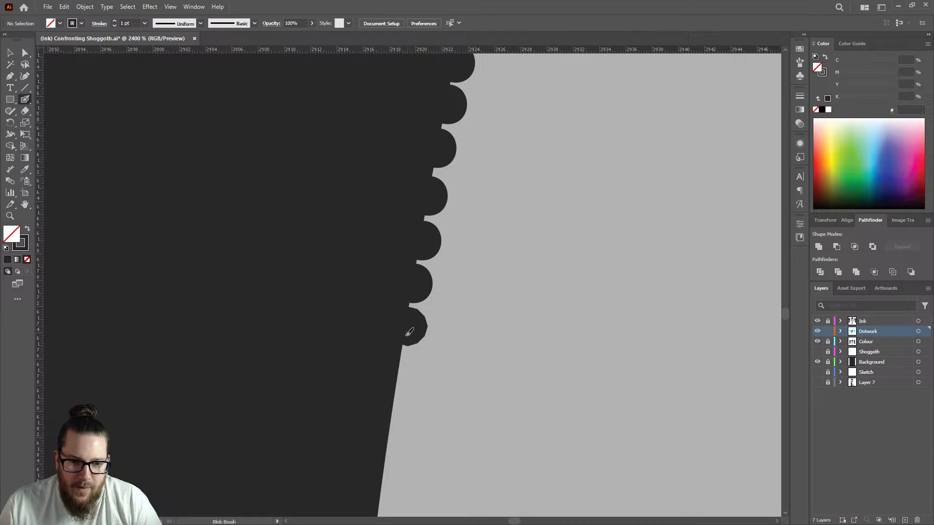
pyautogui.click(397, 371)
pyautogui.click(391, 415)
pyautogui.click(385, 460)
# Step: Continue the upper edge row with five more dots, carrying it past the small notch in the outline
pyautogui.scroll(-5, 418, 345)
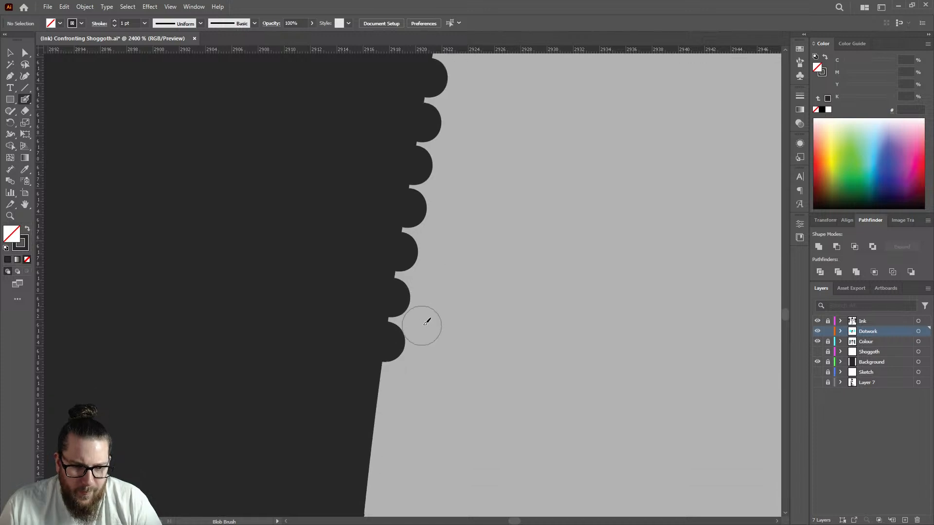
pyautogui.click(381, 294)
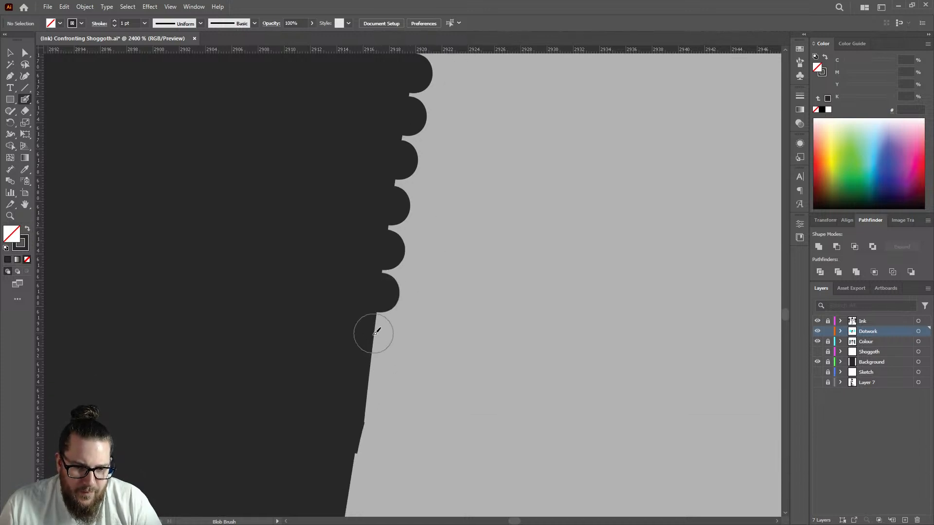
pyautogui.click(373, 335)
pyautogui.click(368, 377)
pyautogui.scroll(-2, 373, 370)
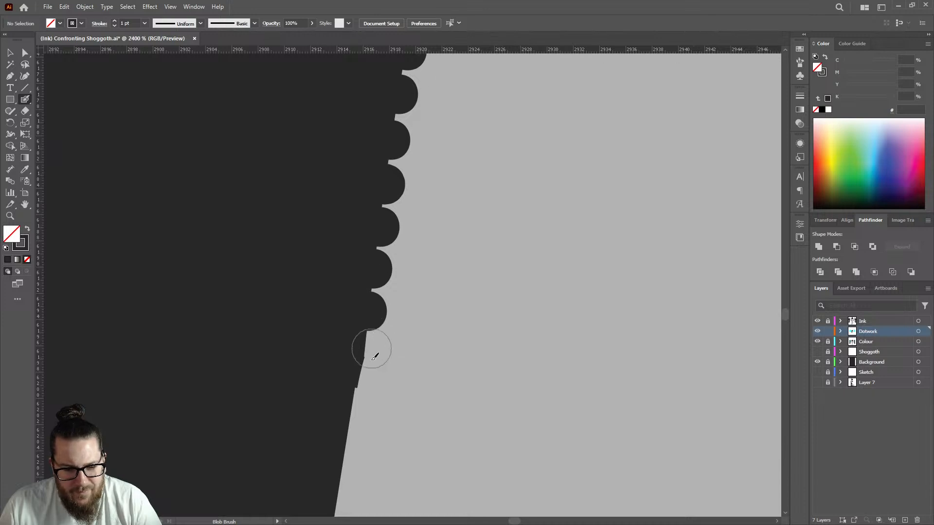
pyautogui.click(364, 353)
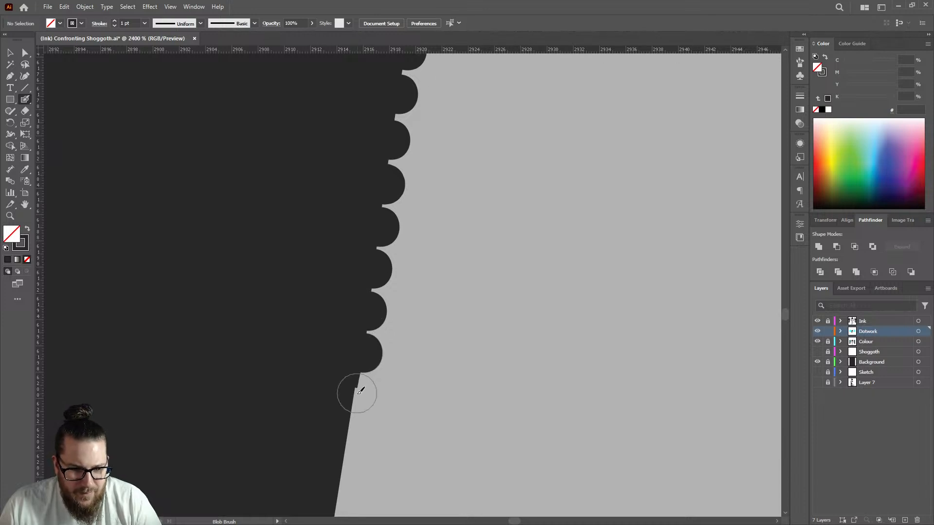
pyautogui.click(357, 395)
# Step: Add four further dots down the sloping outline below the notch, half overlapping the dark area
pyautogui.scroll(-3, 365, 345)
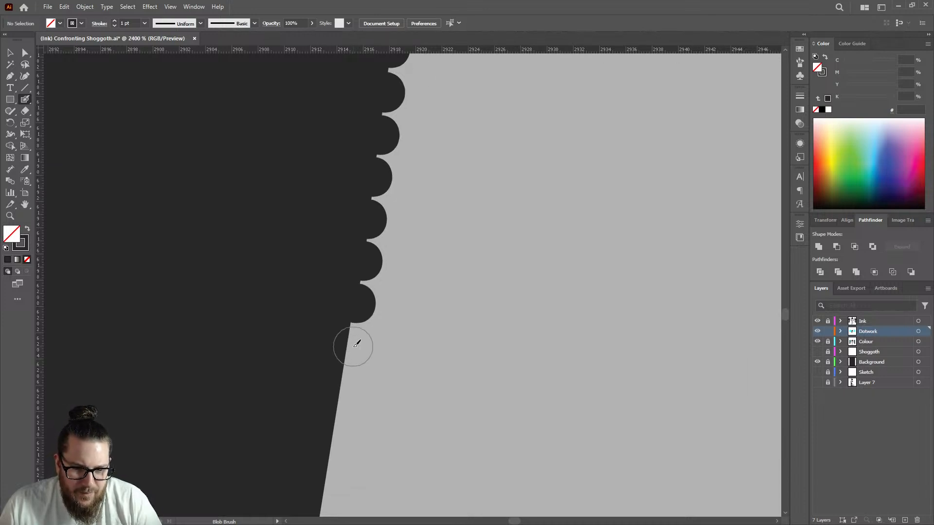
pyautogui.click(351, 344)
pyautogui.scroll(-1, 348, 340)
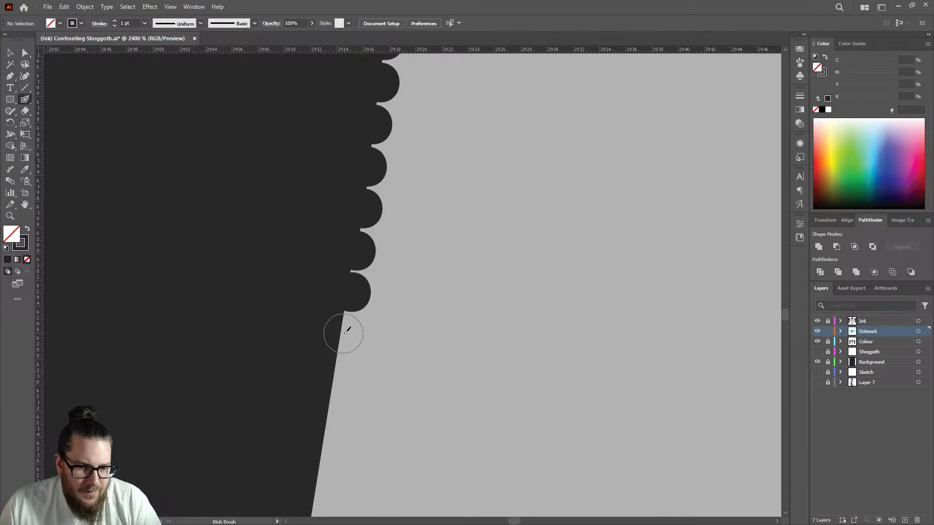
pyautogui.click(338, 375)
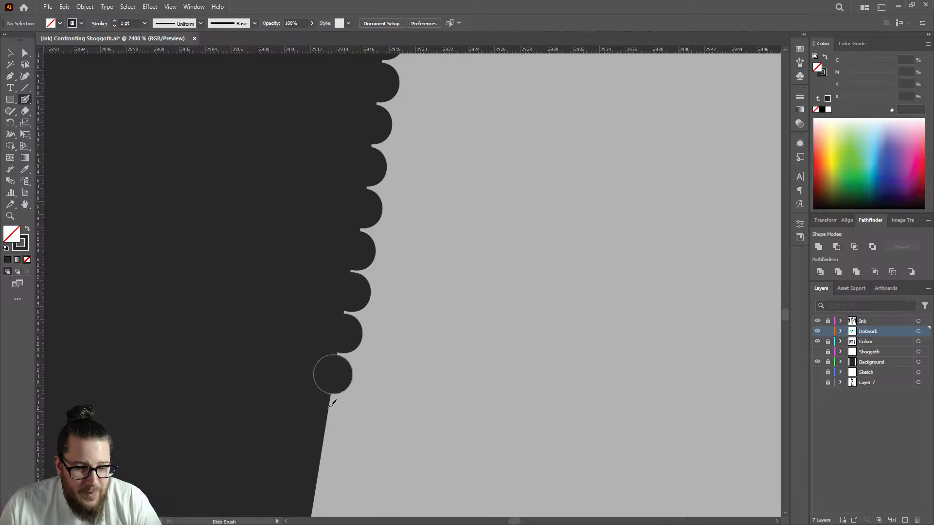
pyautogui.click(326, 416)
# Step: At the lower dot cluster on the same outline, extend its edge row upward with five dots above the topmost one
pyautogui.scroll(-3, 365, 314)
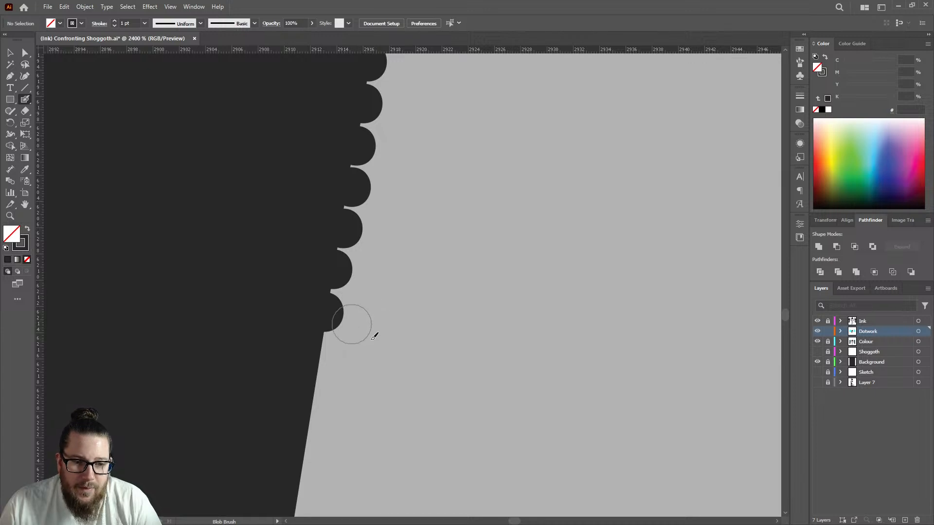
pyautogui.scroll(-6, 379, 336)
pyautogui.scroll(-8, 375, 341)
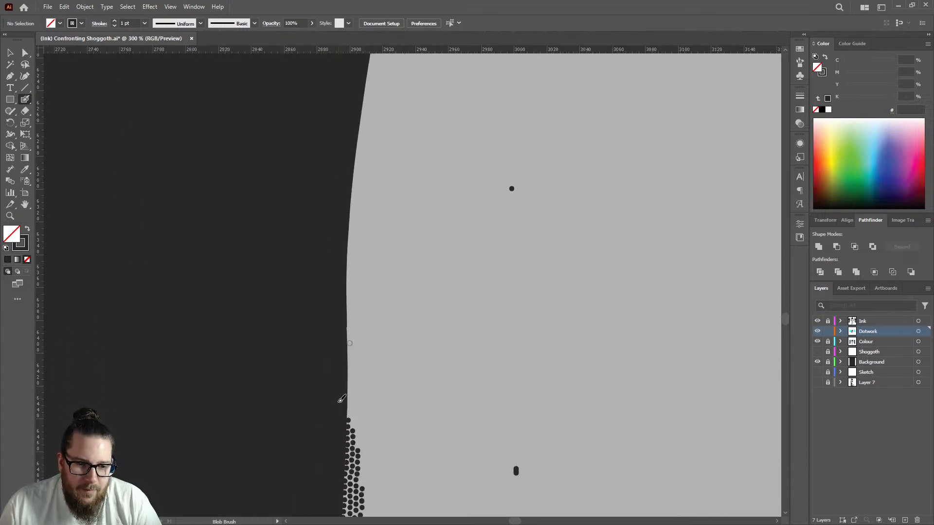
pyautogui.scroll(6, 360, 389)
pyautogui.click(477, 343)
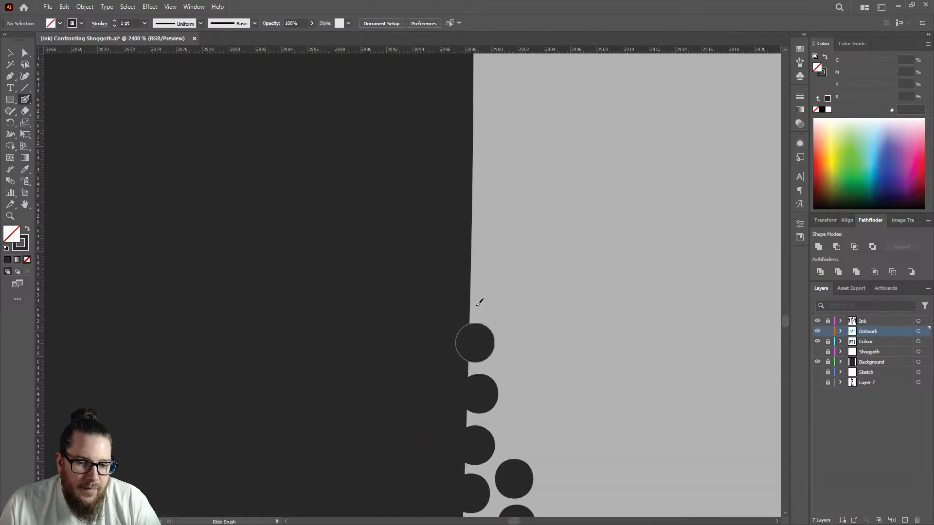
pyautogui.click(478, 290)
pyautogui.click(479, 242)
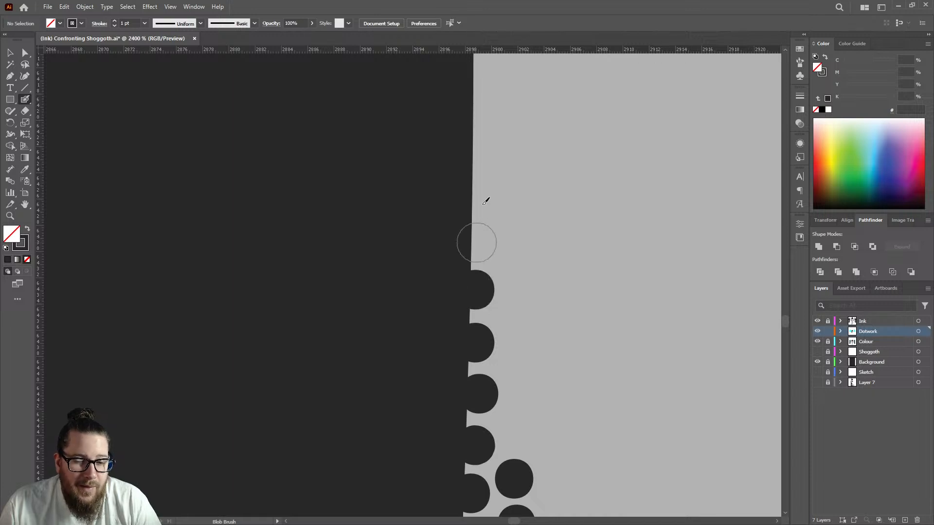
pyautogui.click(479, 197)
# Step: Run the lower cluster's edge row farther up the straight outline with four evenly spaced dots
pyautogui.scroll(-5, 432, 284)
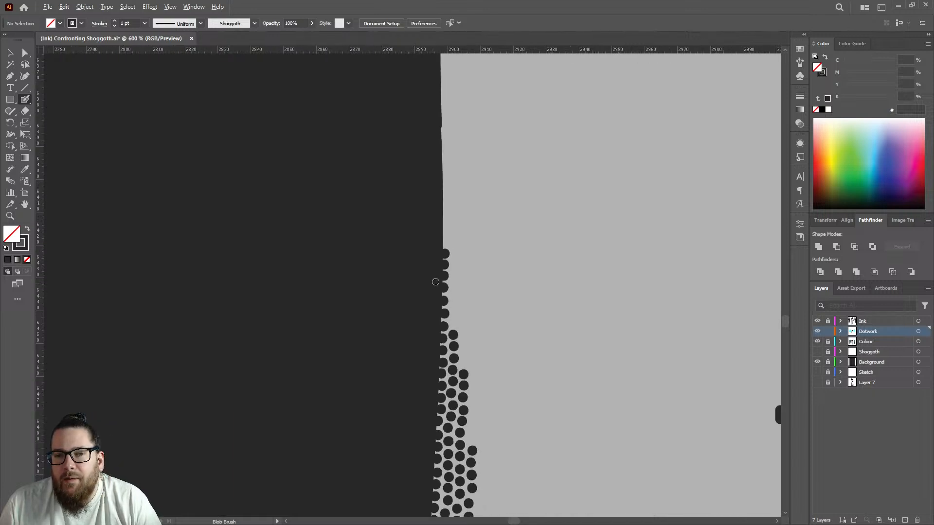
pyautogui.scroll(5, 451, 246)
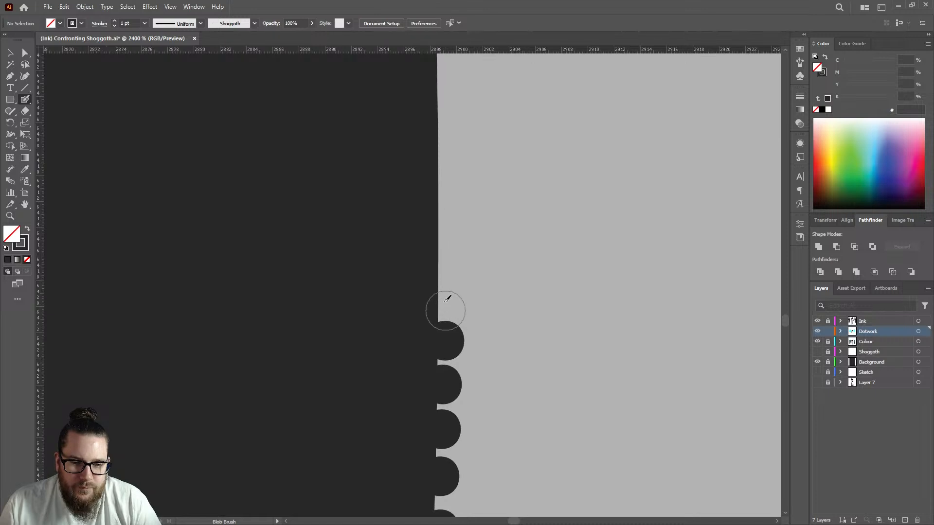
pyautogui.click(445, 294)
pyautogui.click(444, 250)
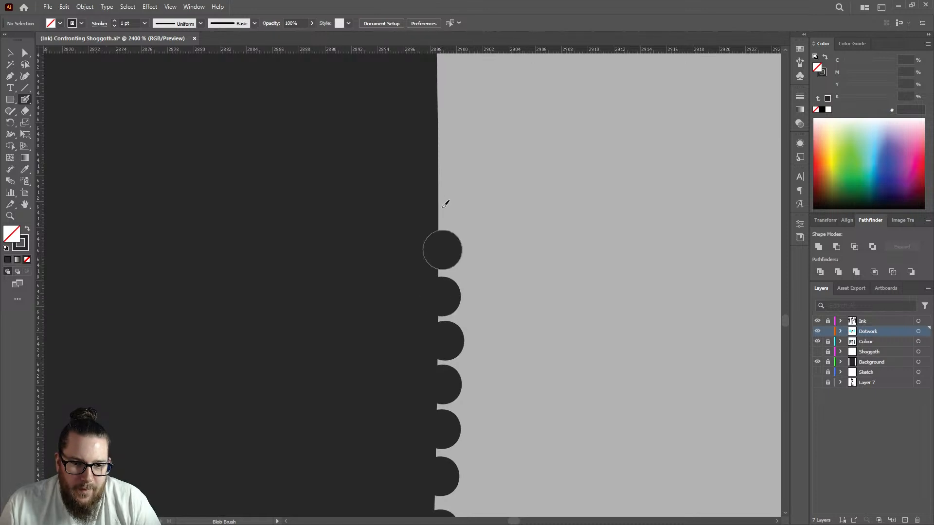
pyautogui.click(444, 202)
pyautogui.click(444, 163)
pyautogui.scroll(2, 442, 146)
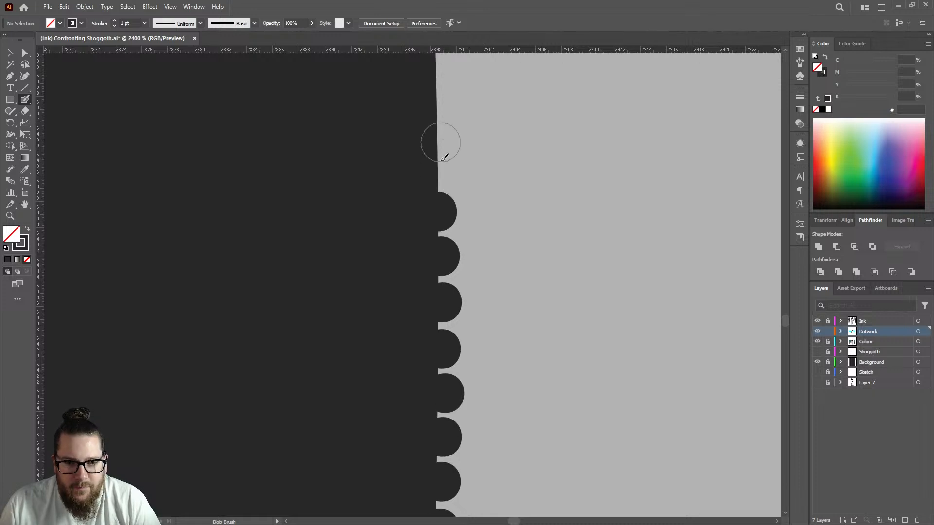
# Step: Add another four dots above the top of the lower edge row, keeping the same tight spacing
pyautogui.click(439, 206)
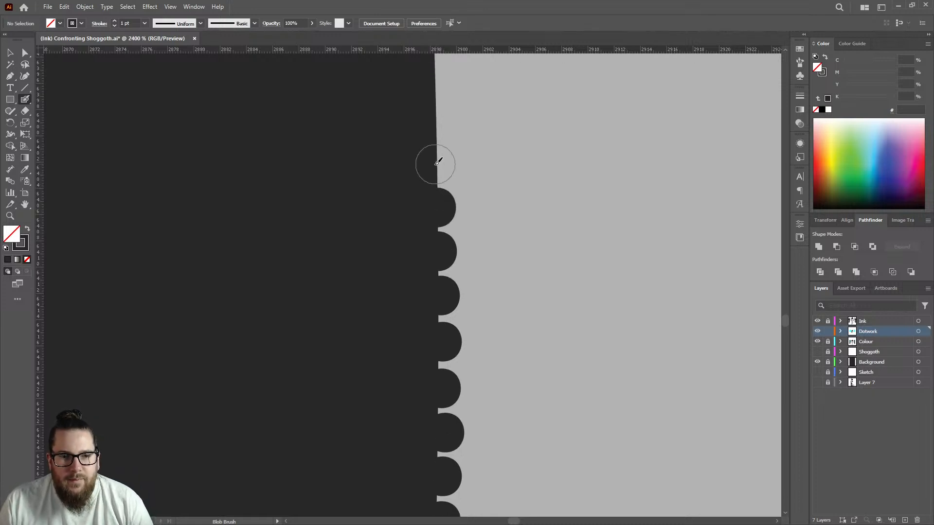
pyautogui.click(439, 164)
pyautogui.scroll(1, 434, 122)
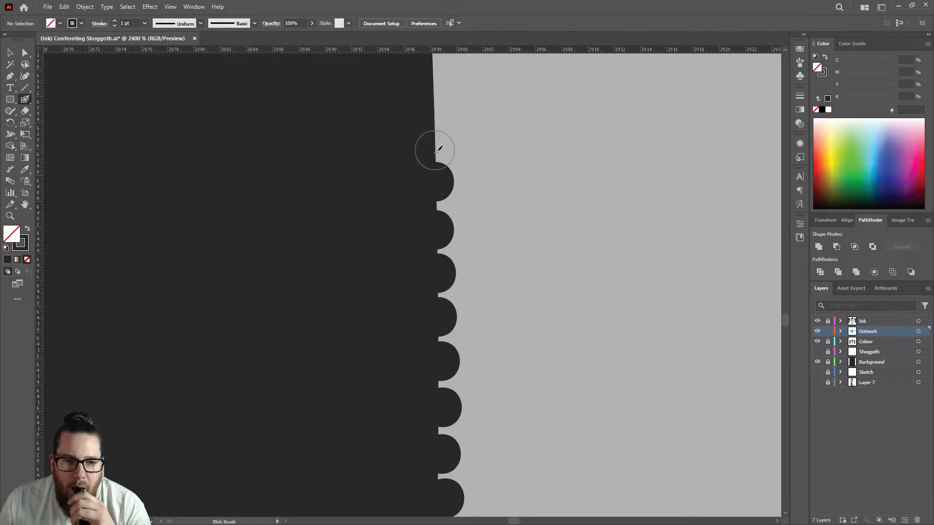
pyautogui.click(434, 135)
pyautogui.scroll(2, 434, 156)
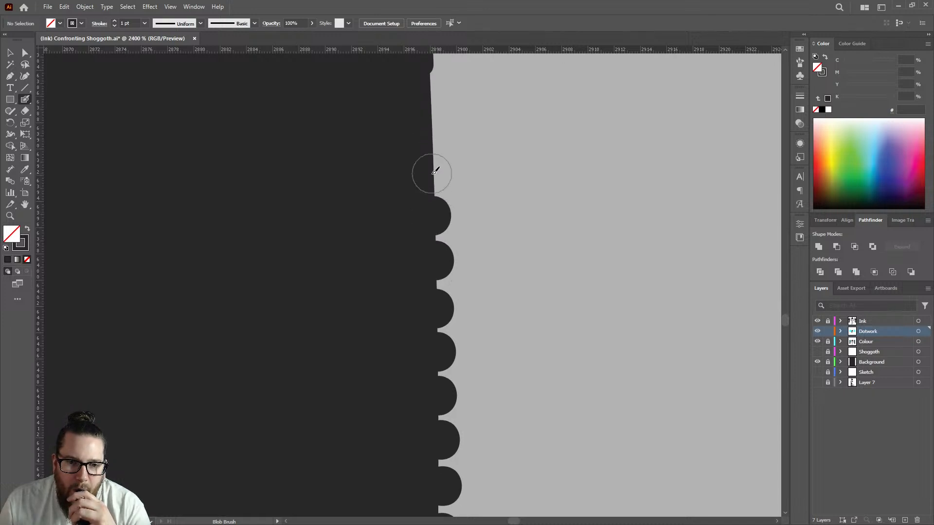
# Step: Carry the lower edge row upward over the slight bump in the outline with six more dots
pyautogui.scroll(1, 435, 175)
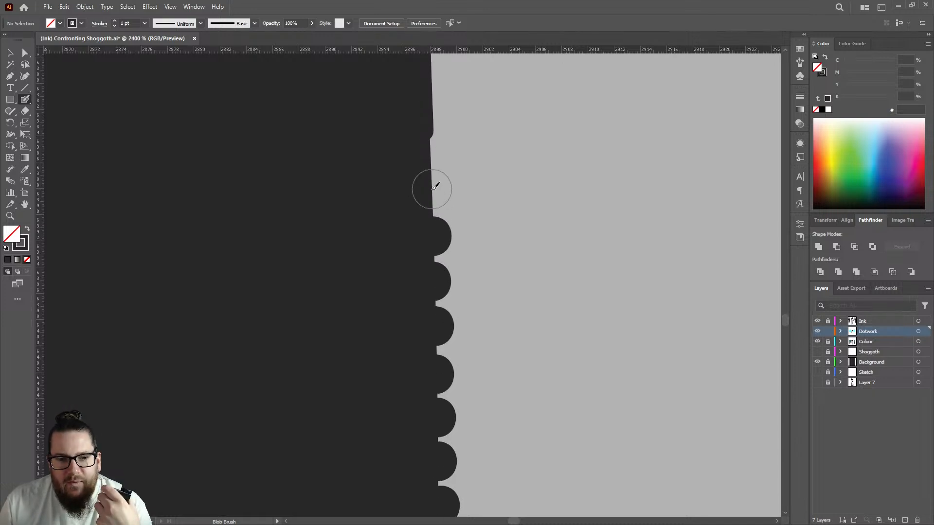
pyautogui.click(434, 188)
pyautogui.scroll(2, 434, 153)
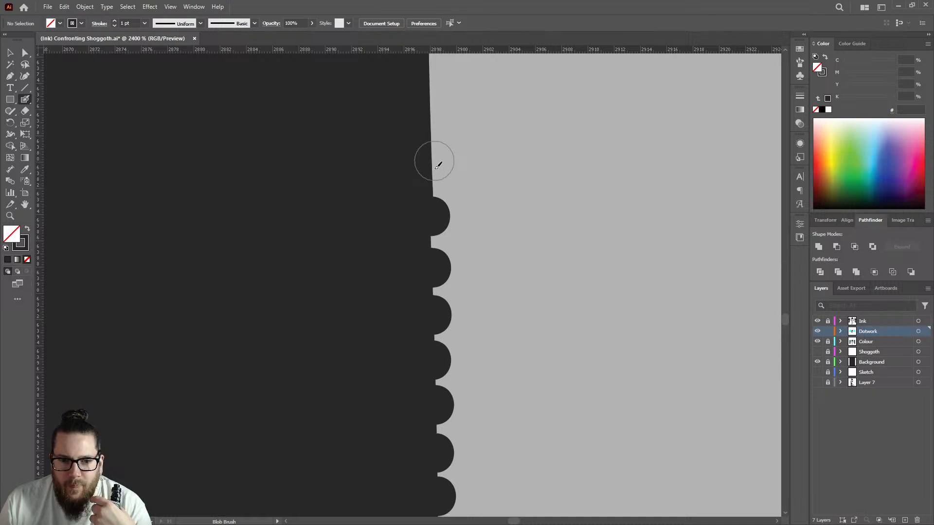
pyautogui.scroll(1, 433, 170)
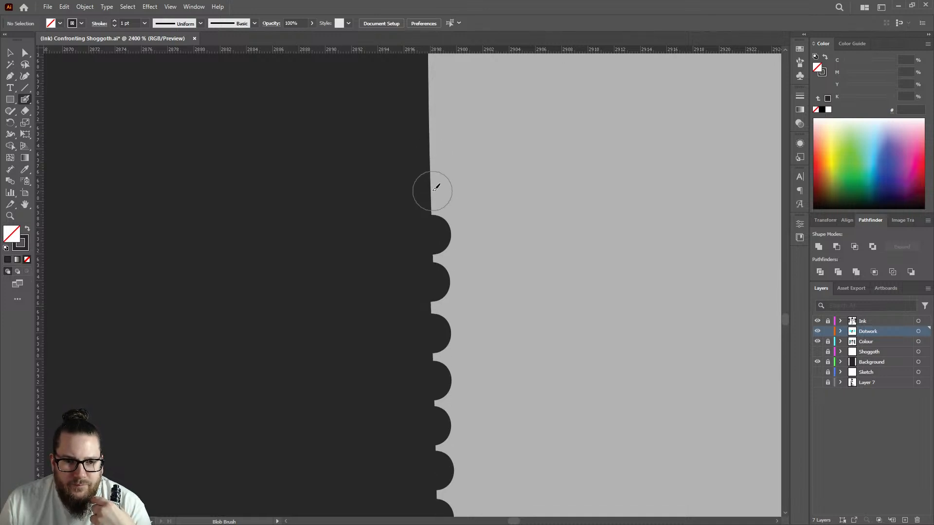
pyautogui.scroll(1, 434, 143)
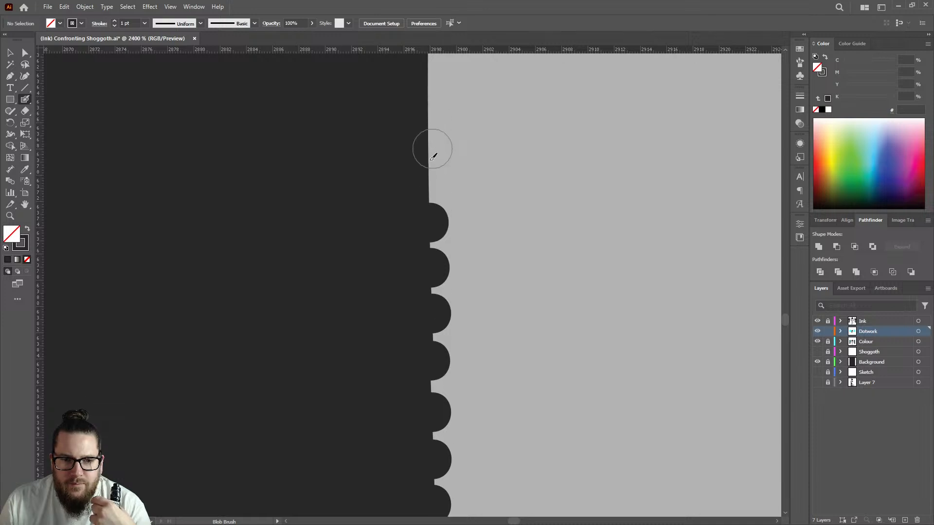
# Step: Follow the outline upward with seven more edge dots where it begins to lean toward the grey area
pyautogui.scroll(1, 430, 163)
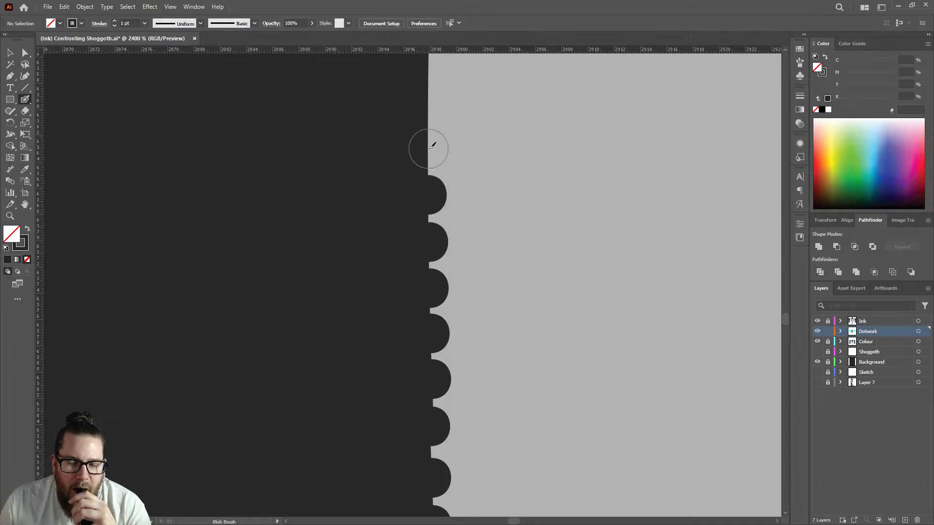
pyautogui.scroll(1, 433, 148)
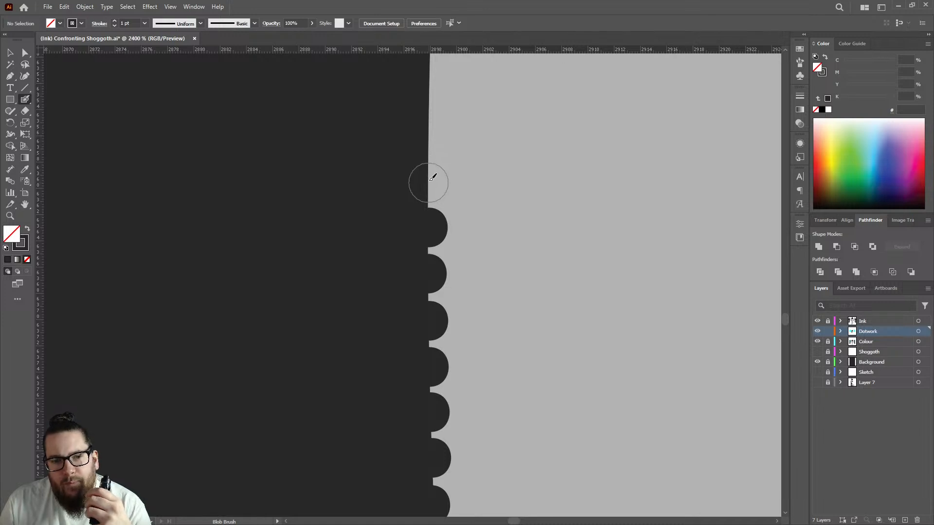
pyautogui.click(429, 137)
pyautogui.scroll(3, 429, 137)
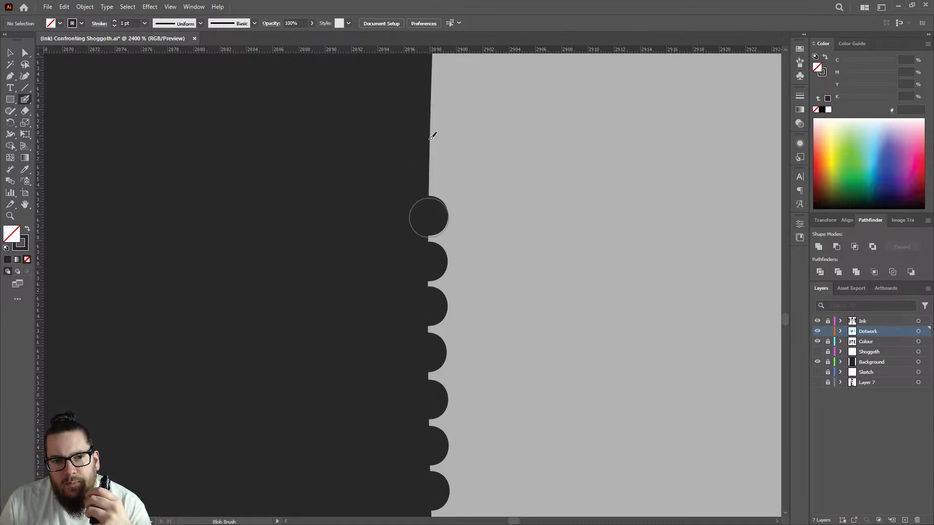
pyautogui.scroll(1, 433, 141)
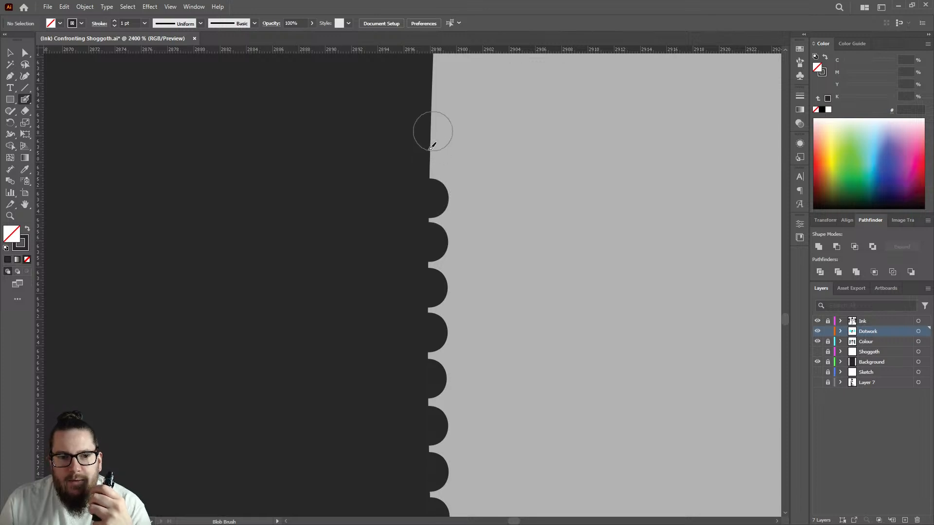
pyautogui.scroll(2, 434, 152)
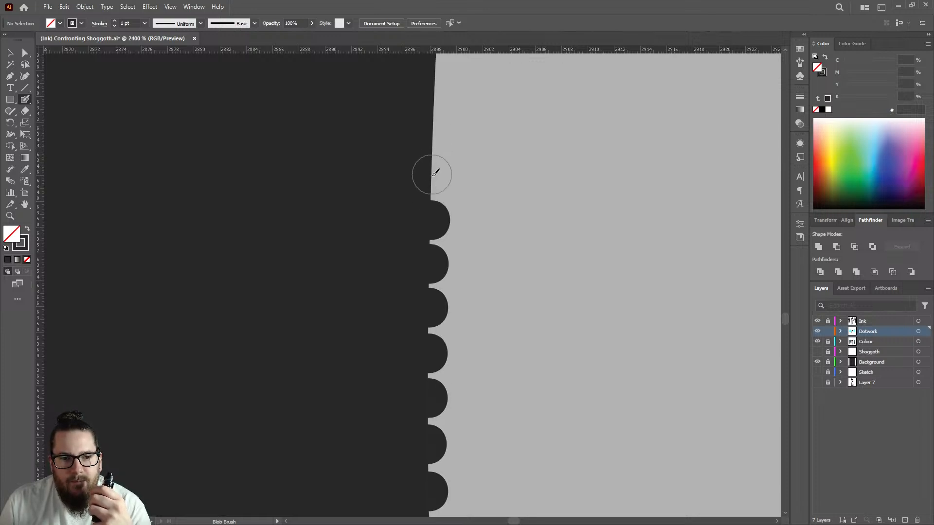
# Step: Extend the lower edge row up the outline with ten more evenly spaced dots as it tilts toward the grey area
pyautogui.click(433, 135)
pyautogui.scroll(3, 437, 142)
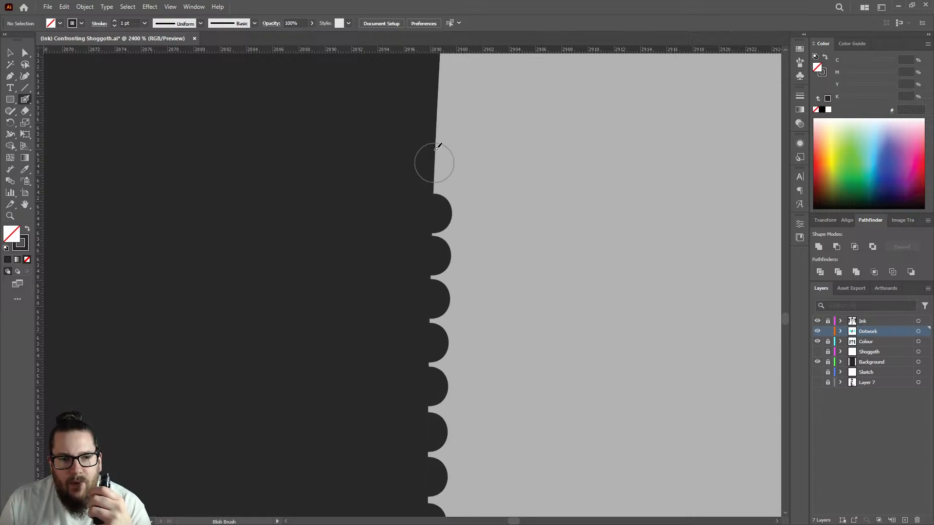
pyautogui.scroll(1, 438, 163)
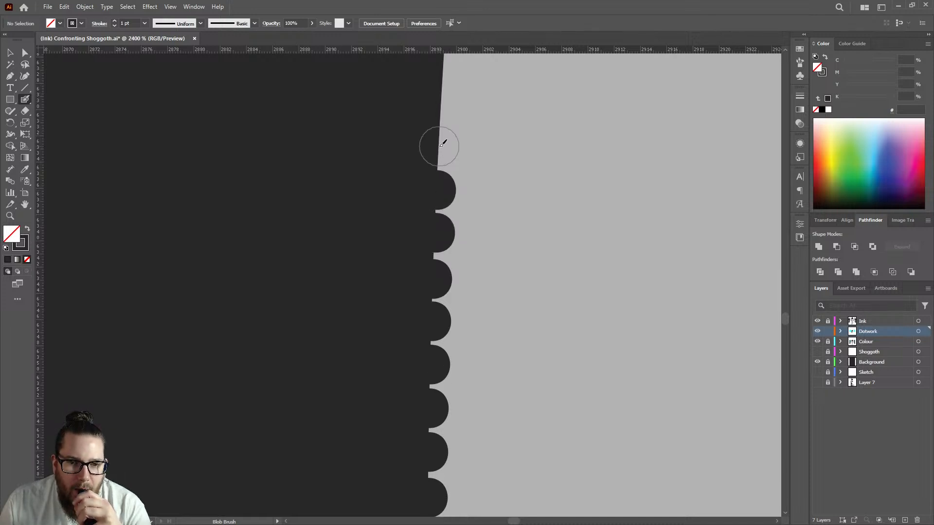
pyautogui.scroll(1, 440, 151)
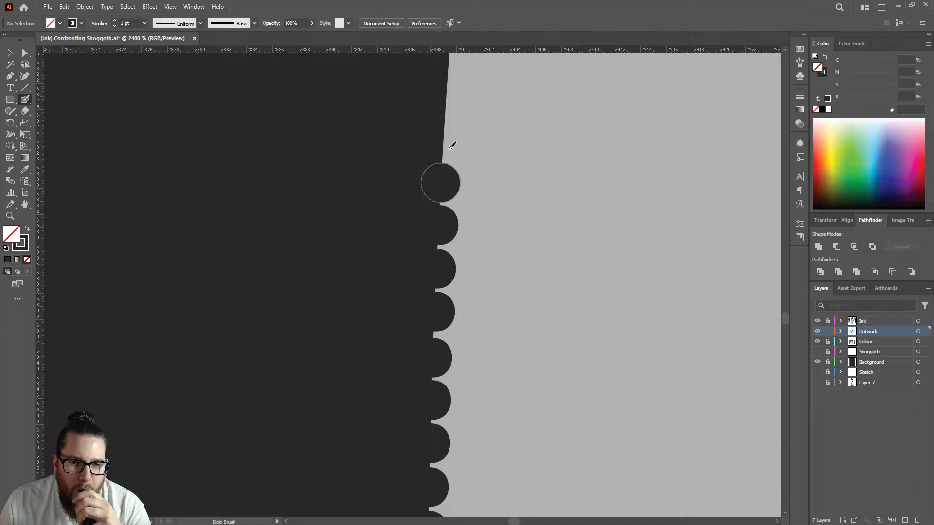
pyautogui.scroll(1, 449, 145)
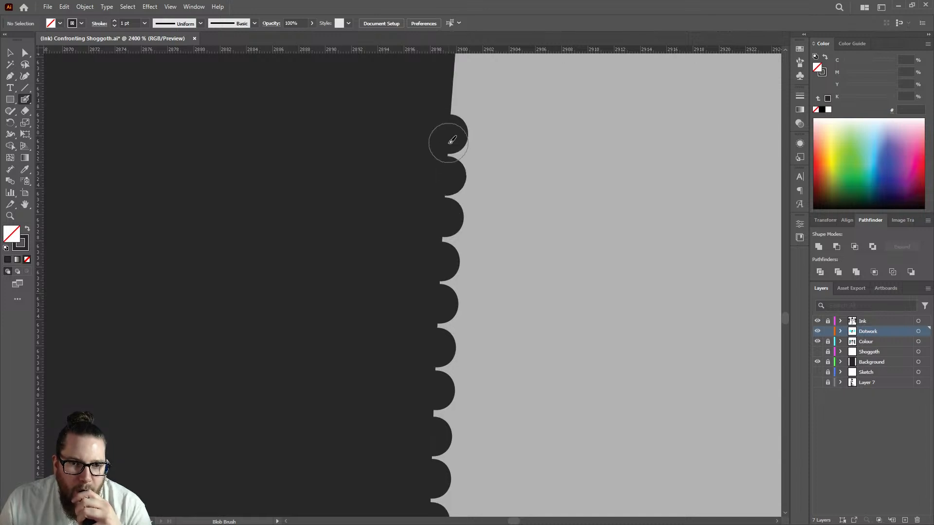
pyautogui.scroll(1, 446, 138)
pyautogui.click(452, 183)
pyautogui.scroll(1, 452, 174)
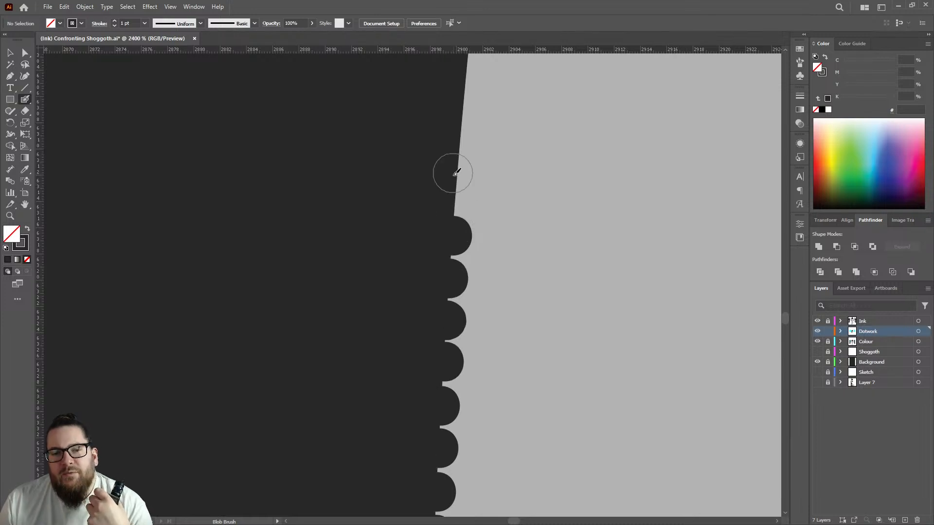
# Step: Place another six dots on the slanting outline above the top of the lower edge row
pyautogui.click(455, 193)
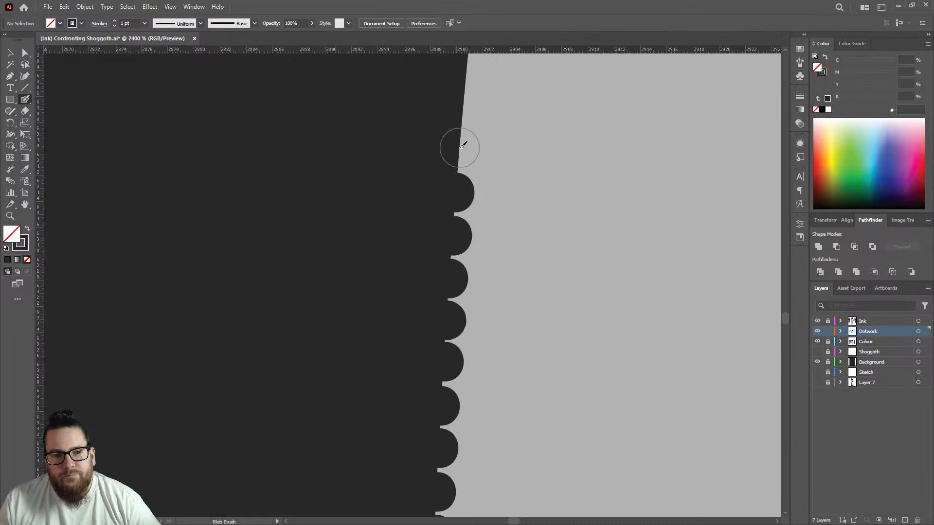
pyautogui.scroll(1, 458, 149)
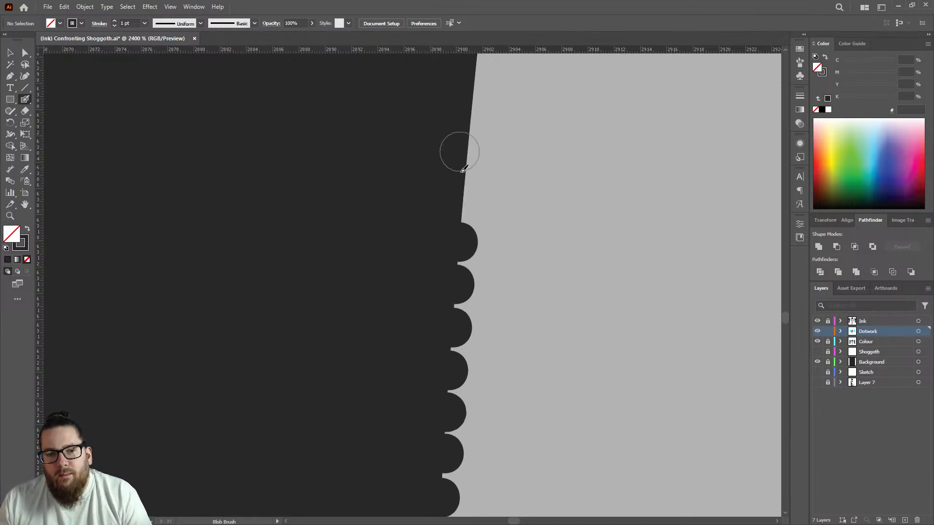
pyautogui.click(462, 200)
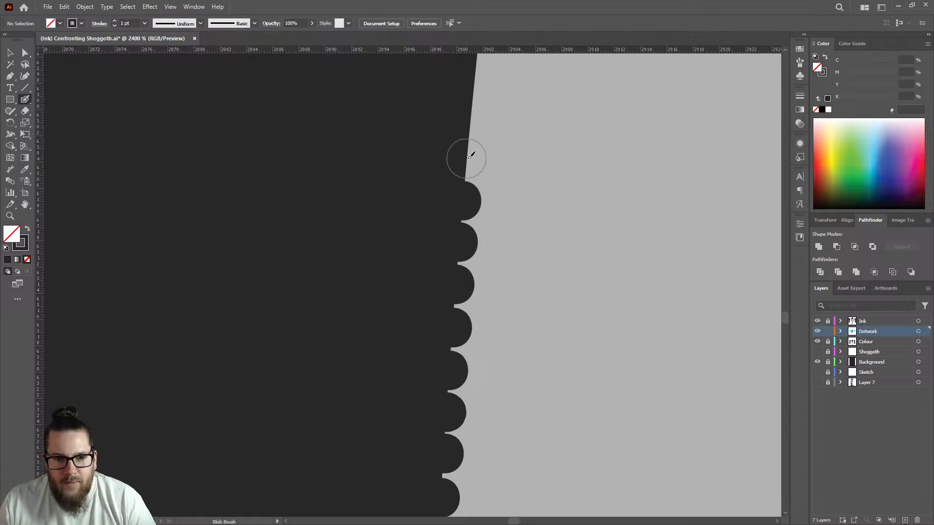
pyautogui.click(466, 159)
pyautogui.scroll(3, 464, 163)
pyautogui.click(469, 194)
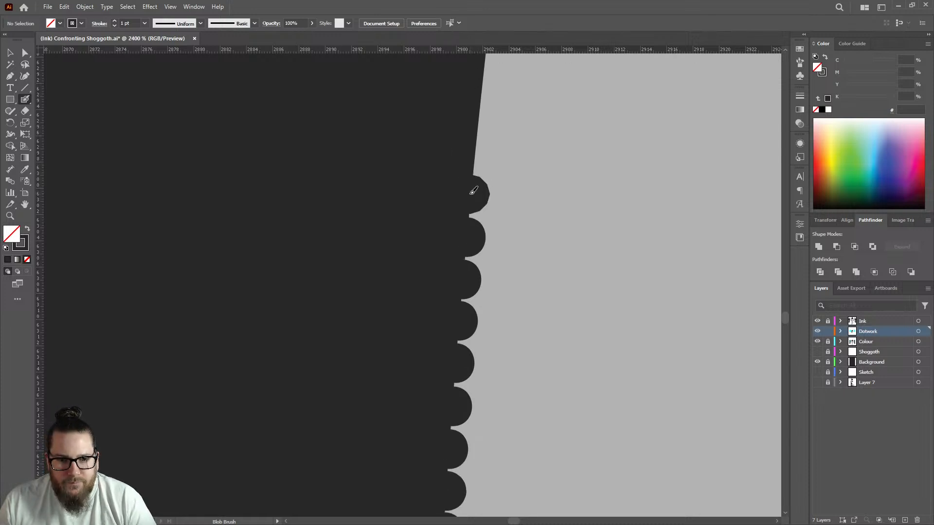
pyautogui.click(472, 151)
pyautogui.scroll(3, 476, 122)
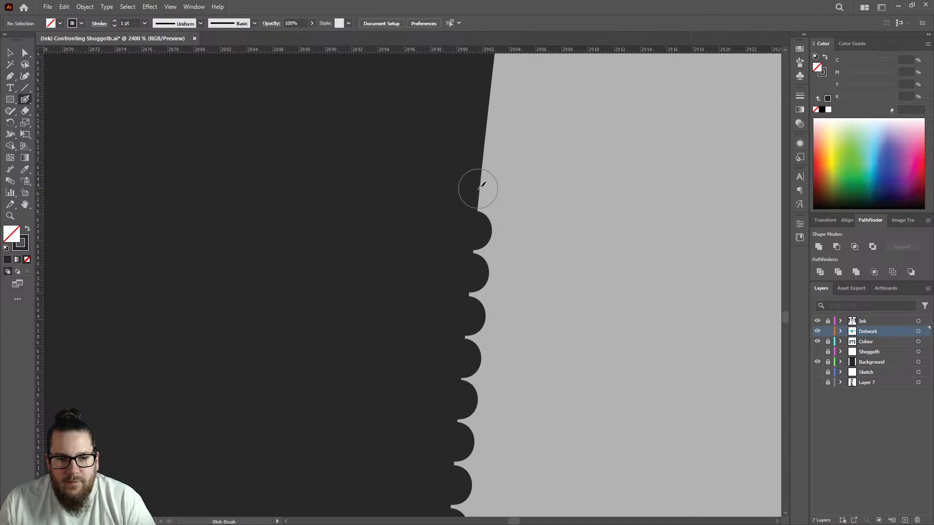
# Step: Continue the edge row up the slanted outline with six closely spaced dots, each half over the grey area
pyautogui.click(478, 191)
pyautogui.click(493, 141)
pyautogui.scroll(3, 493, 142)
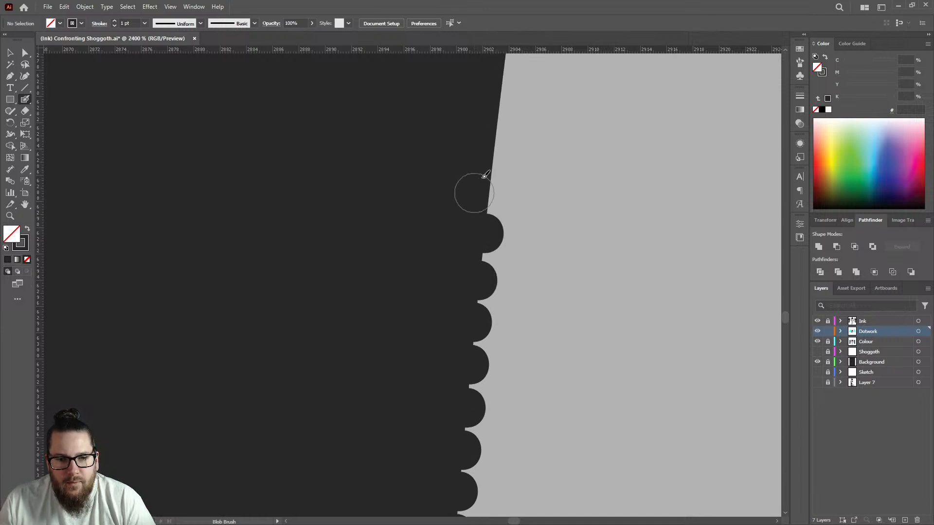
pyautogui.click(494, 184)
pyautogui.click(497, 145)
pyautogui.scroll(2, 501, 149)
pyautogui.click(504, 174)
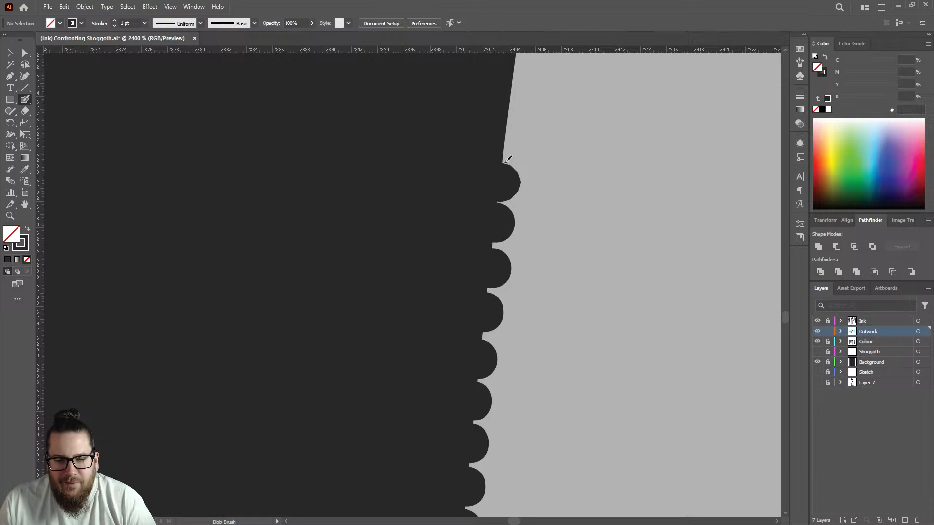
pyautogui.scroll(1, 506, 165)
pyautogui.click(506, 146)
pyautogui.scroll(3, 508, 151)
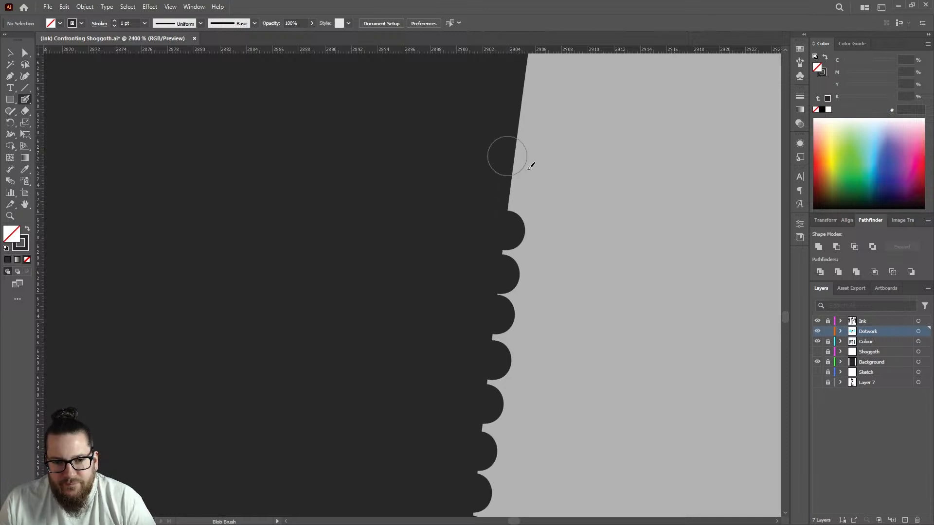
# Step: Add seven more edge dots along the straight slanted stretch of outline, keeping the tight spacing
pyautogui.scroll(1, 514, 185)
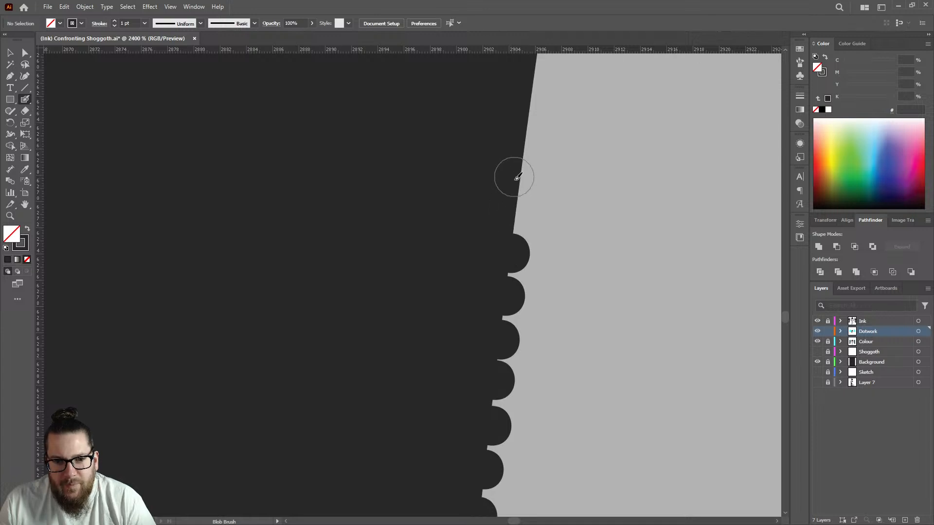
pyautogui.click(515, 210)
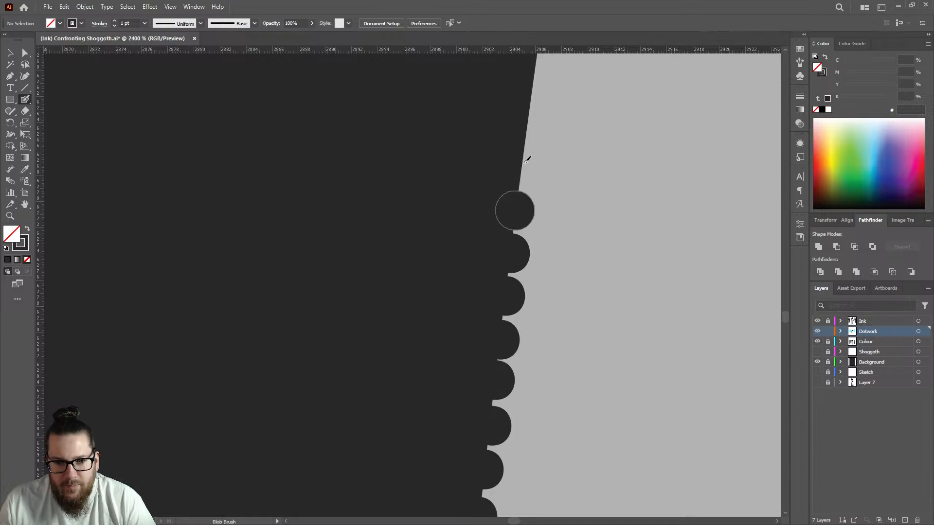
pyautogui.click(522, 168)
pyautogui.click(529, 127)
pyautogui.scroll(3, 524, 141)
pyautogui.scroll(4, 525, 156)
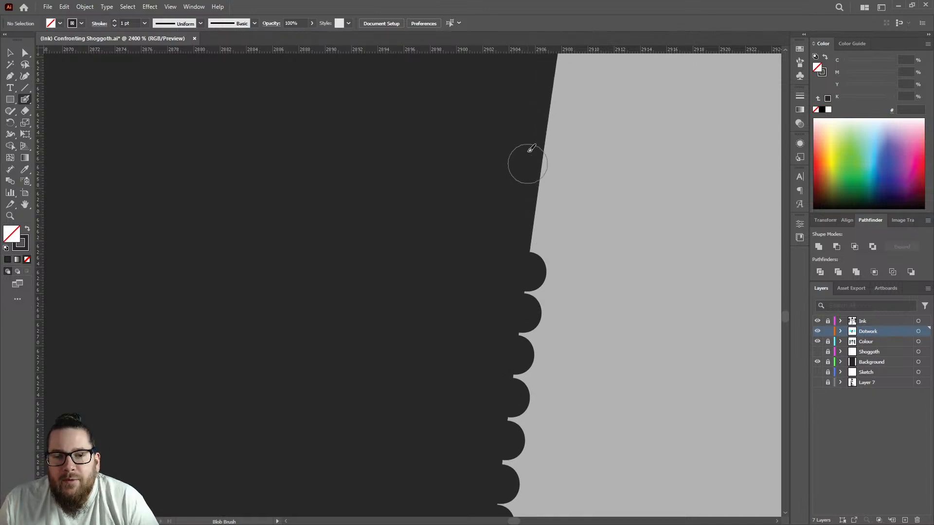
pyautogui.click(538, 224)
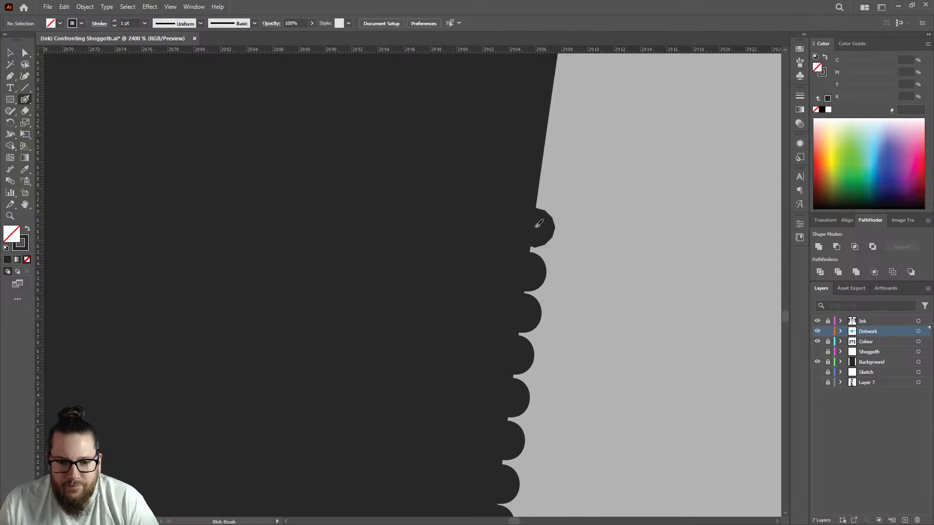
pyautogui.click(541, 183)
pyautogui.scroll(4, 537, 184)
pyautogui.click(547, 210)
# Step: Start closing the gap between the two edge rows with four dots running down from the upper row
pyautogui.hotkey('ctrl', '-')
pyautogui.hotkey('ctrl', '-')
pyautogui.hotkey('ctrl', '-')
pyautogui.hotkey('ctrl', '-')
pyautogui.scroll(3, 451, 113)
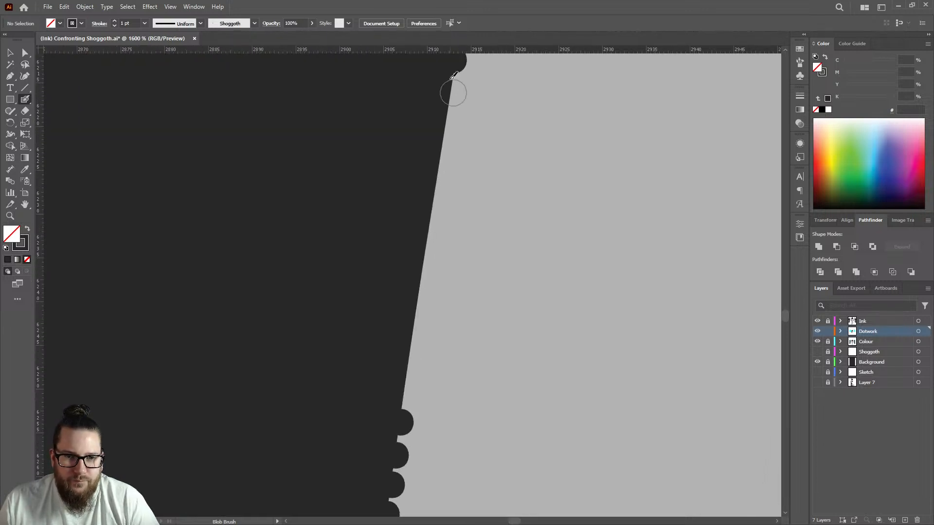
pyautogui.click(452, 100)
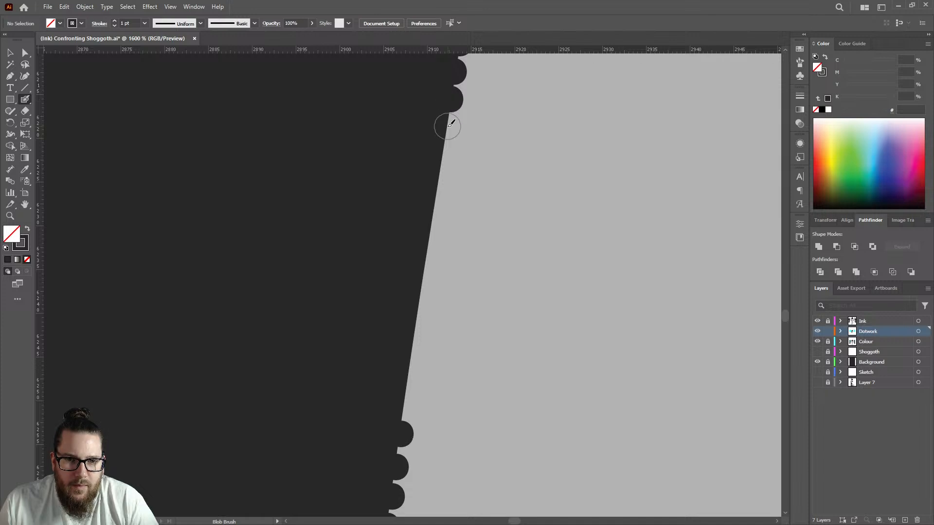
pyautogui.click(451, 127)
pyautogui.click(442, 156)
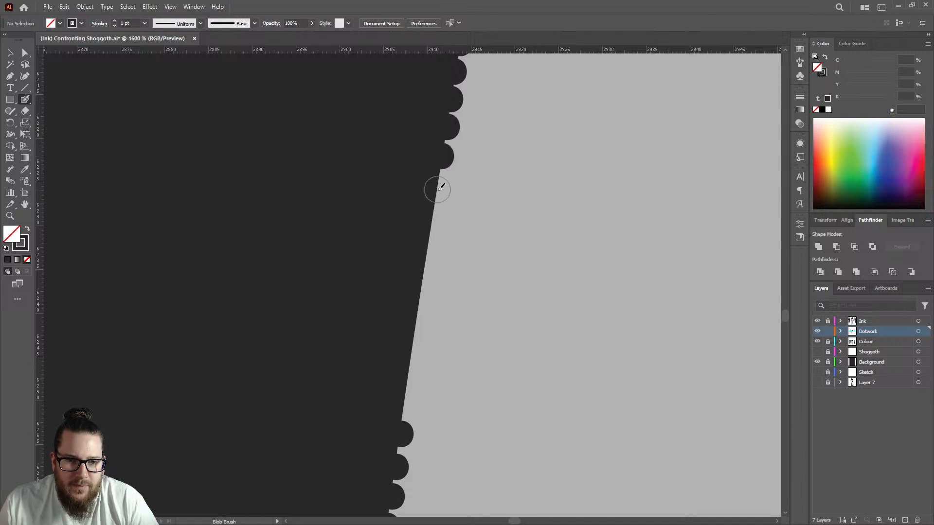
pyautogui.click(439, 185)
# Step: Fill the rest of the gap down to the lower edge row with six dots along the outline
pyautogui.click(432, 216)
pyautogui.click(428, 243)
pyautogui.click(419, 280)
pyautogui.click(414, 321)
pyautogui.click(409, 351)
pyautogui.click(402, 396)
# Step: Begin a second row on the grey side of the edge row with five dots placed from the bottom upward
pyautogui.click(426, 378)
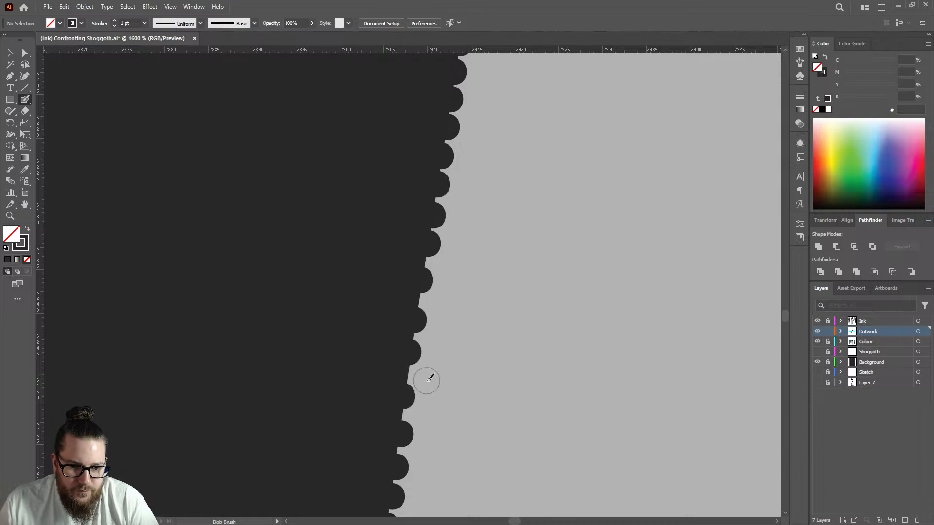
pyautogui.click(436, 340)
pyautogui.click(438, 303)
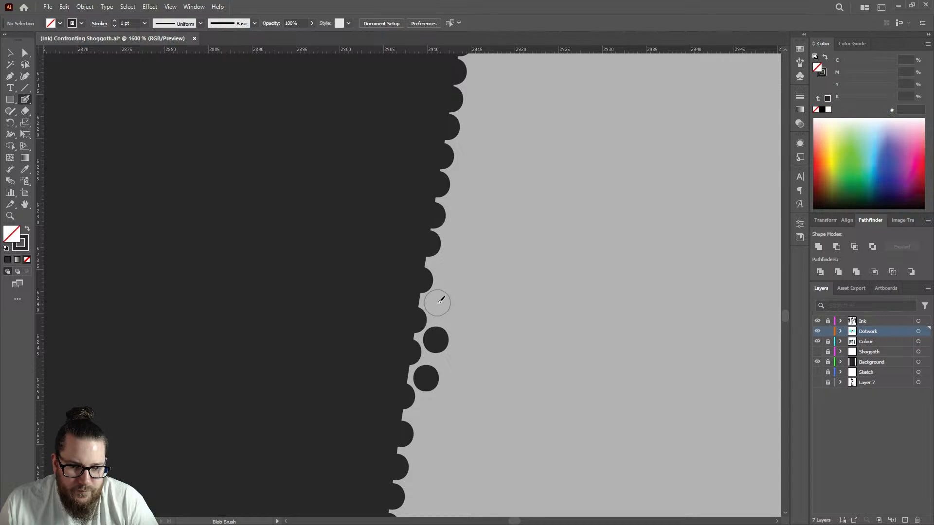
pyautogui.click(445, 267)
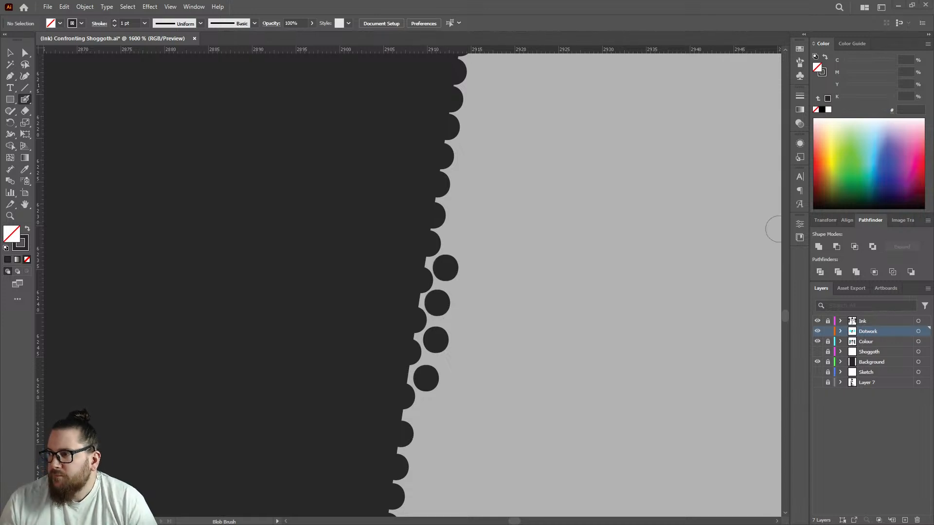
pyautogui.click(456, 238)
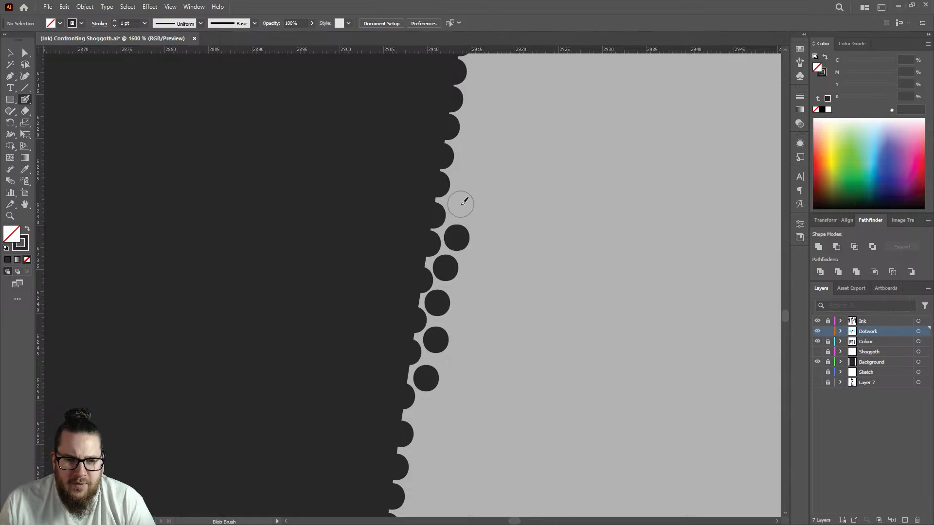
# Step: Extend the second row upward with five dots set just outside the edge row, parallel to the outline
pyautogui.click(460, 204)
pyautogui.click(464, 175)
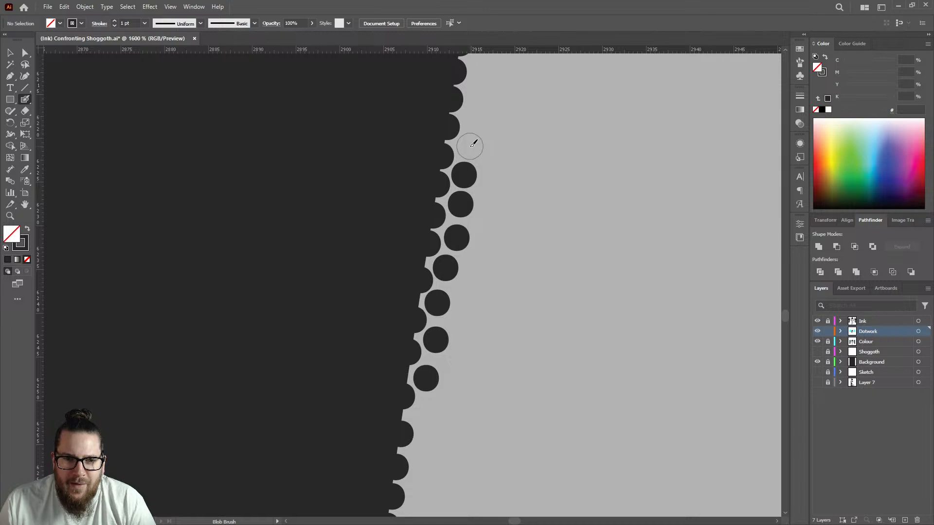
pyautogui.click(469, 147)
pyautogui.click(473, 117)
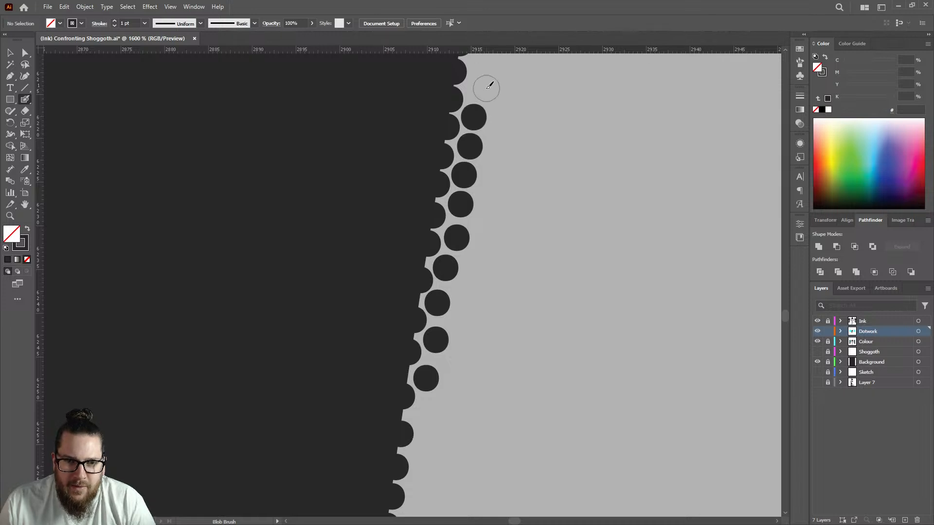
pyautogui.click(479, 89)
pyautogui.scroll(2, 479, 90)
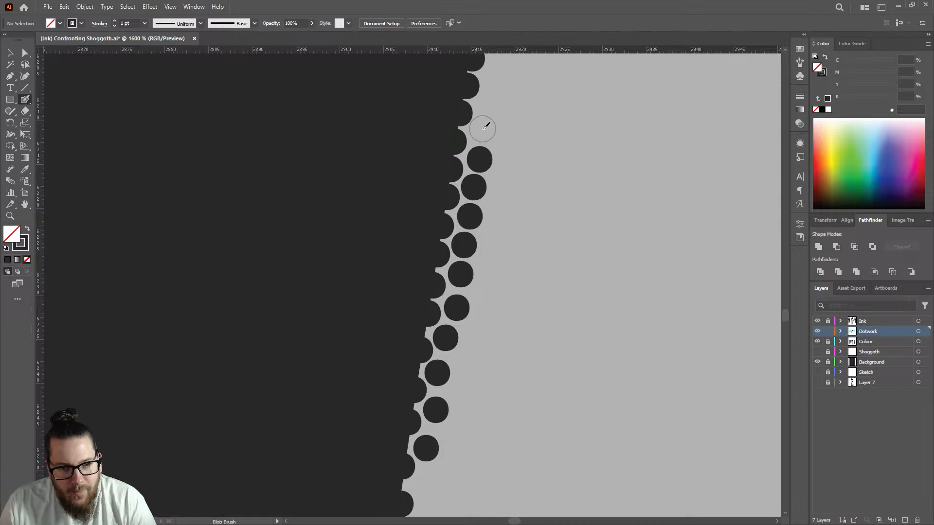
# Step: Carry the second row farther up with four dots offset against the gaps in the edge row
pyautogui.click(482, 131)
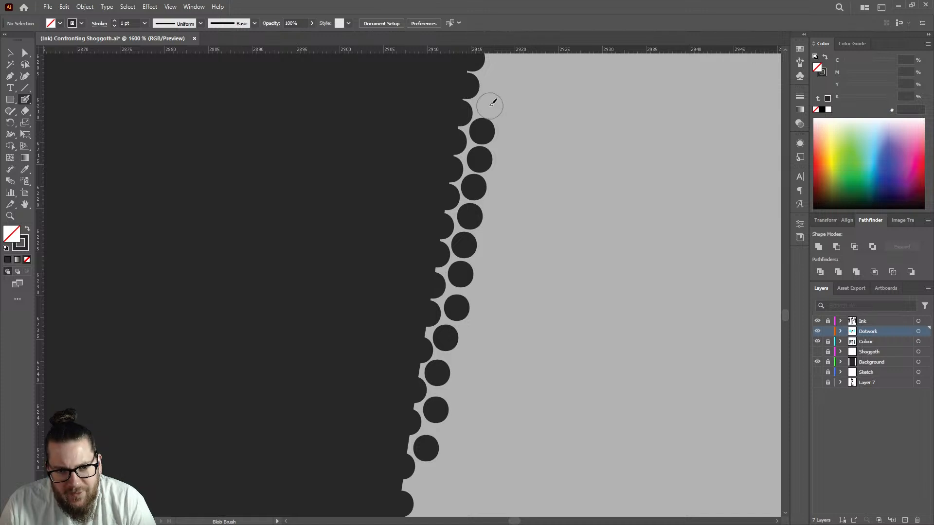
pyautogui.click(489, 103)
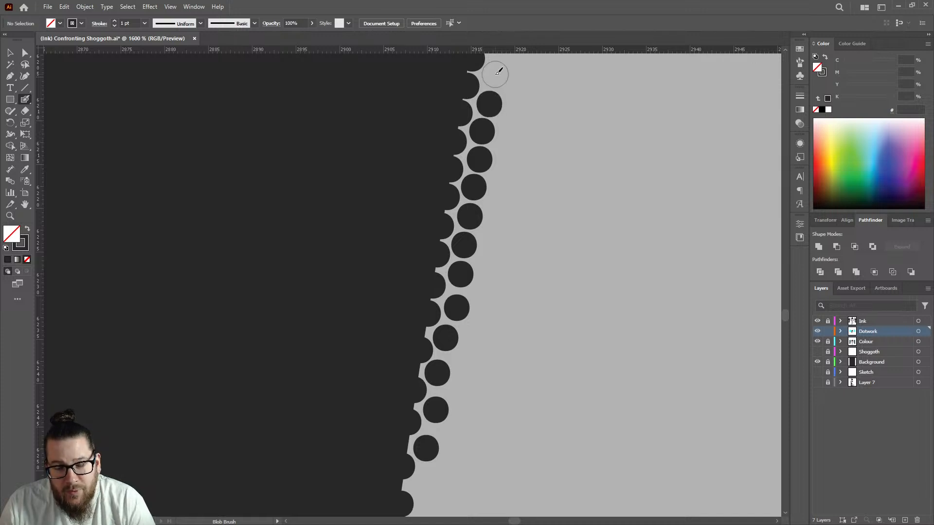
pyautogui.click(495, 73)
pyautogui.scroll(3, 496, 92)
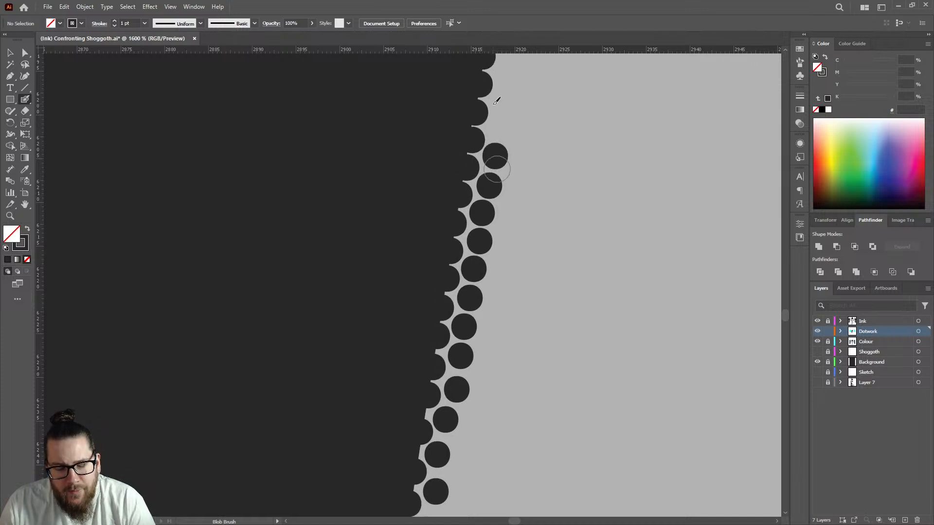
pyautogui.click(500, 139)
# Step: Add five more dots to the top of the second row, following the slant of the edge dots
pyautogui.scroll(2, 504, 137)
pyautogui.click(505, 168)
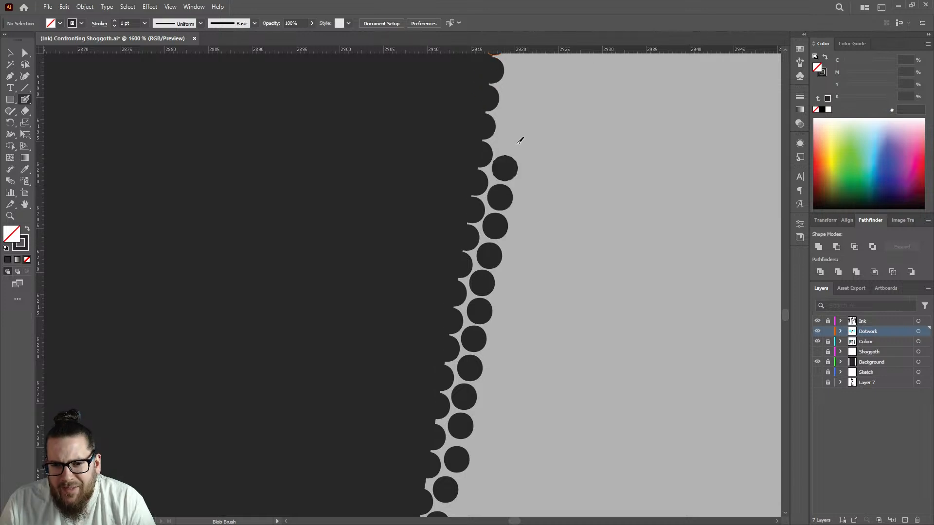
pyautogui.click(509, 138)
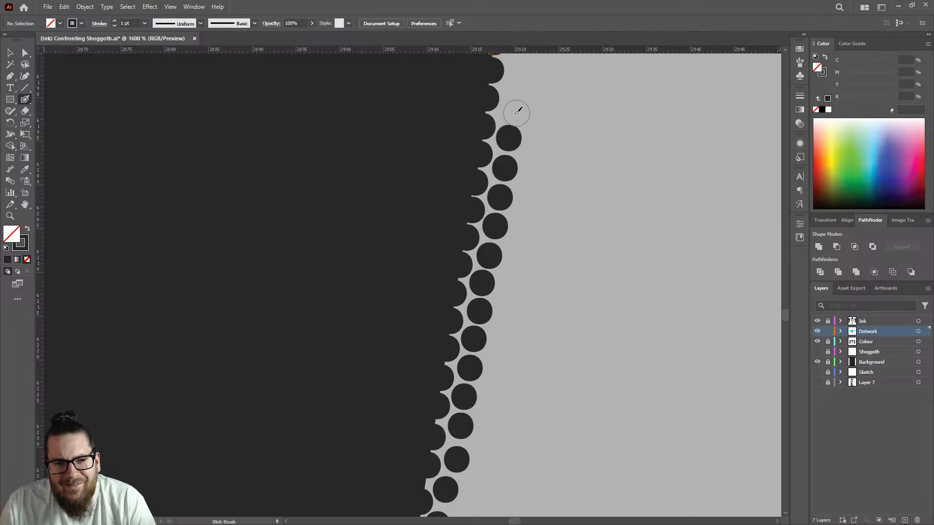
pyautogui.click(515, 109)
pyautogui.scroll(2, 516, 111)
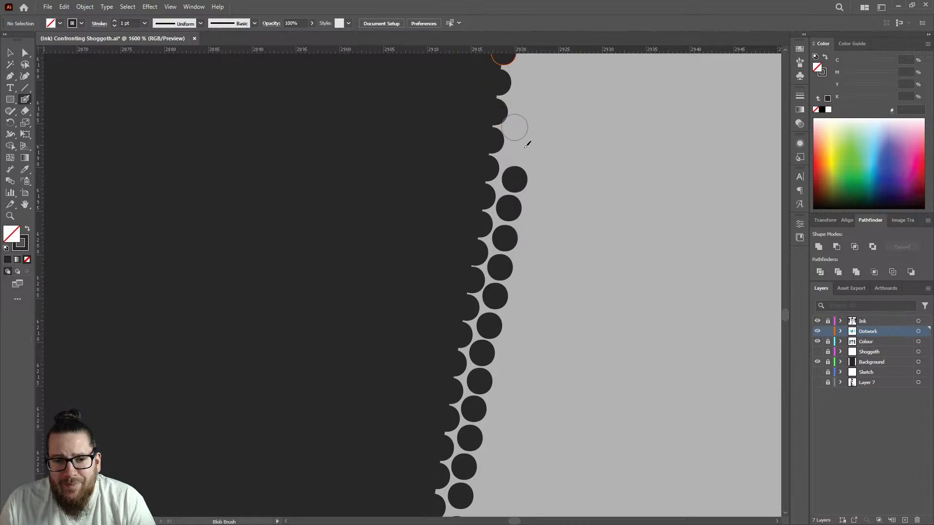
pyautogui.click(520, 149)
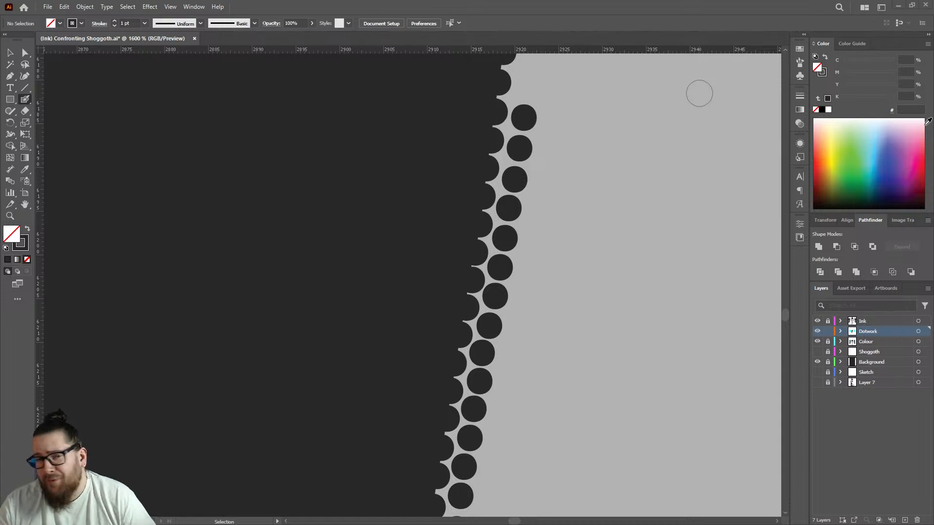
# Step: Run the second row up beside the next stretch of edge dots with four evenly spaced dots
pyautogui.click(527, 88)
pyautogui.scroll(3, 529, 97)
pyautogui.click(532, 141)
pyautogui.scroll(1, 538, 121)
pyautogui.click(537, 146)
pyautogui.click(542, 117)
pyautogui.scroll(2, 549, 127)
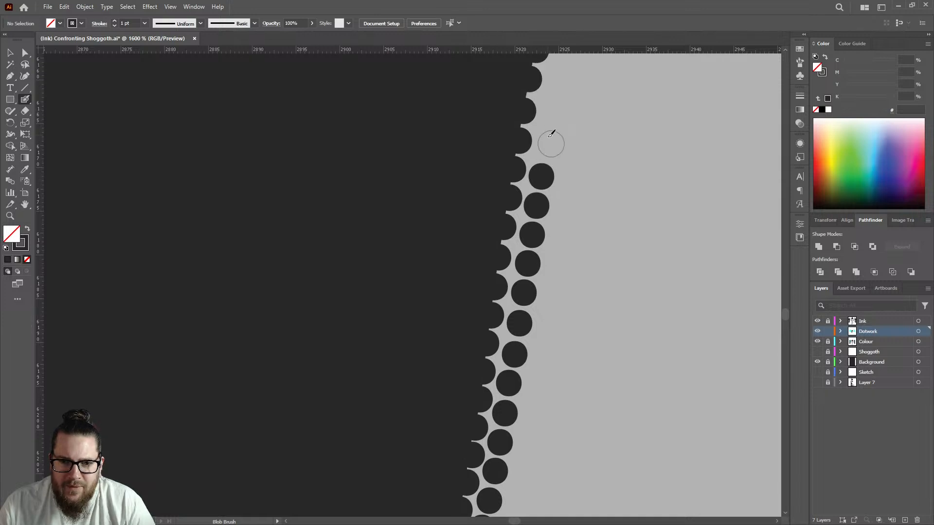
# Step: Extend the second row upward with five evenly spaced dots just outside the edge row, following the outline's slant
pyautogui.click(546, 148)
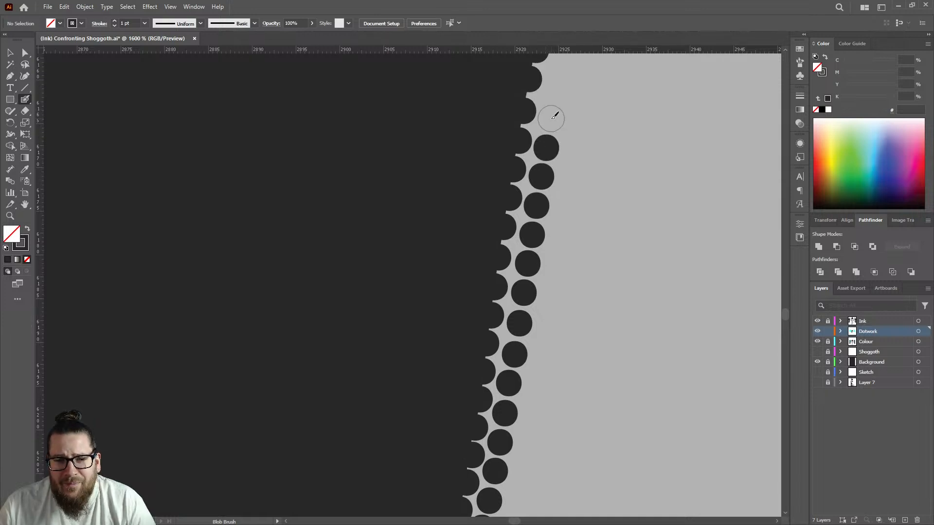
pyautogui.scroll(1, 561, 110)
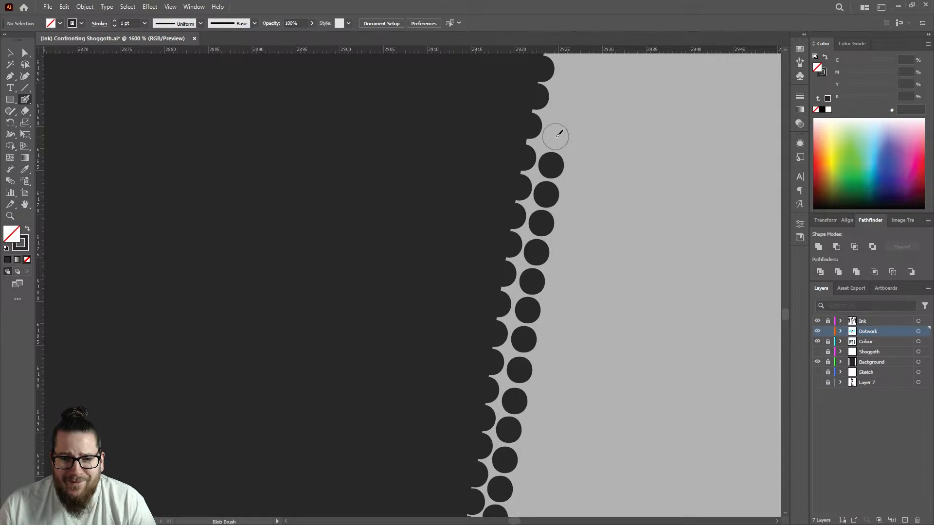
pyautogui.click(556, 137)
pyautogui.click(564, 106)
pyautogui.scroll(2, 571, 102)
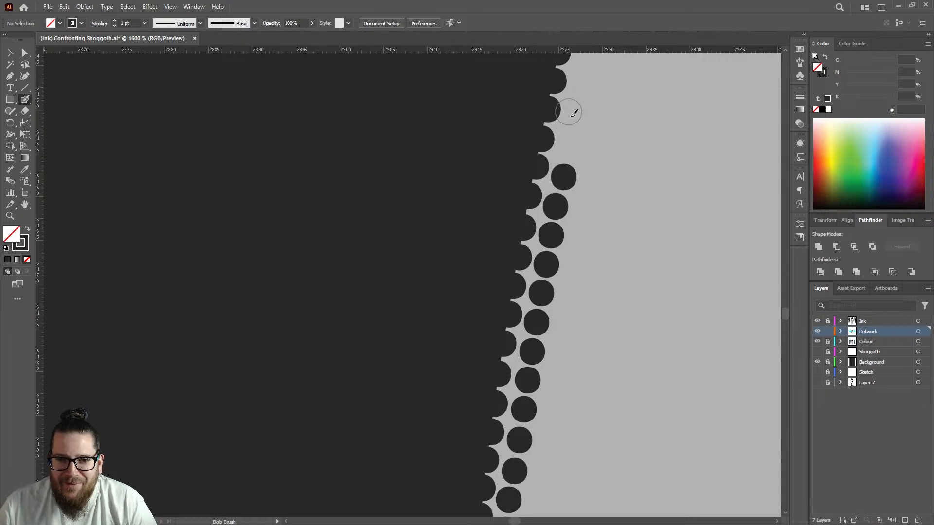
pyautogui.click(569, 148)
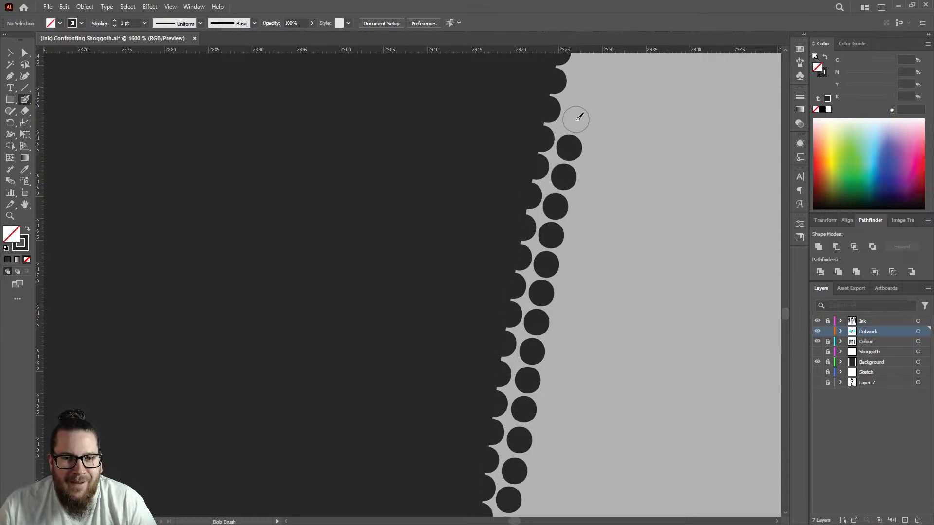
pyautogui.click(578, 117)
# Step: Carry the second row up with six more dots, keeping a narrow gap to the scalloped edge dots
pyautogui.scroll(2, 577, 119)
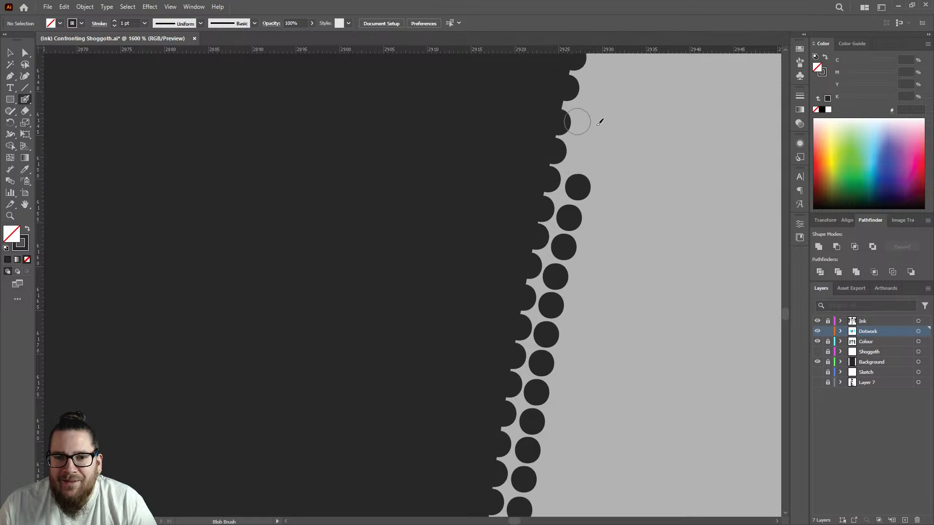
pyautogui.click(582, 157)
pyautogui.click(586, 129)
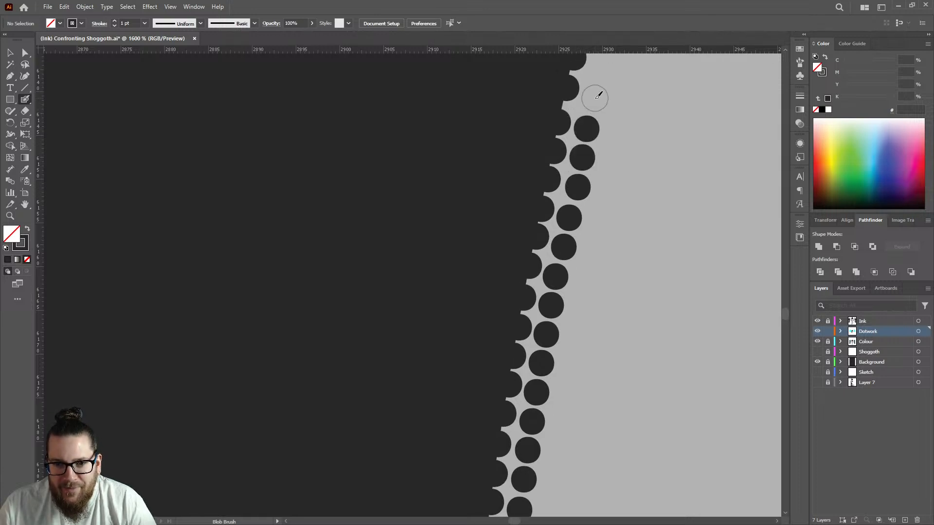
pyautogui.click(595, 97)
pyautogui.scroll(2, 599, 94)
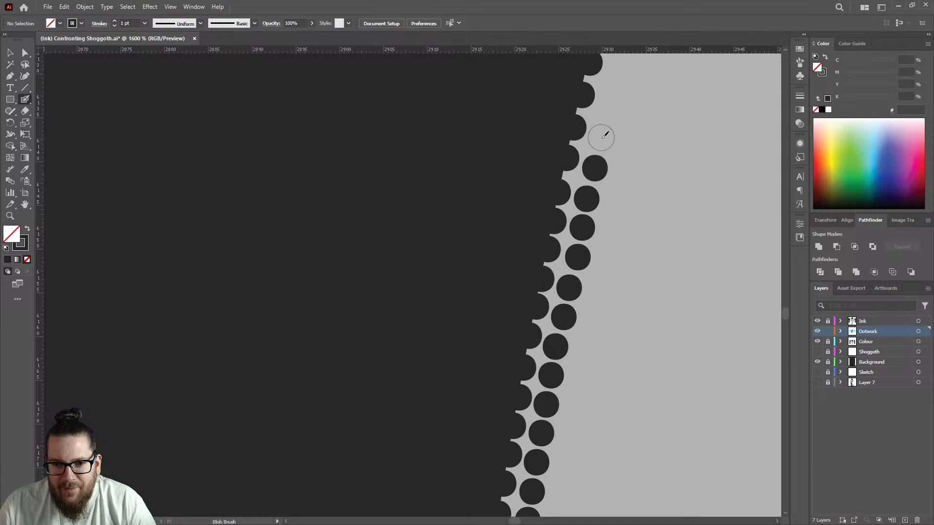
pyautogui.click(601, 138)
pyautogui.click(608, 106)
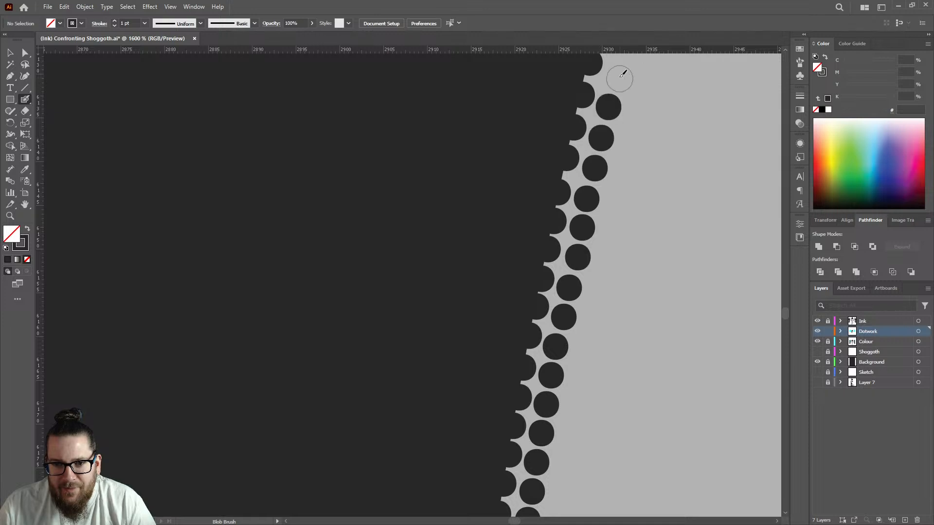
pyautogui.click(616, 77)
# Step: Add three more dots to the top of the second row, parallel to the figure's outline
pyautogui.scroll(2, 619, 78)
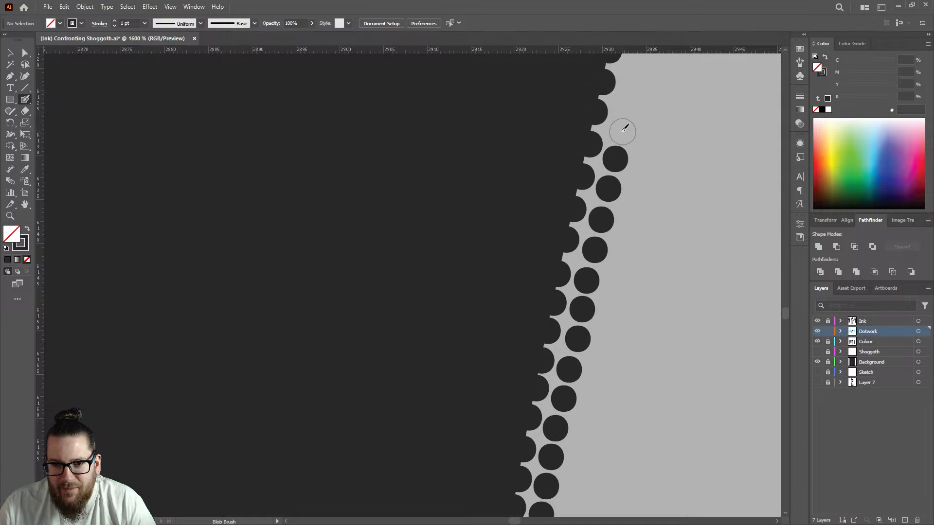
pyautogui.click(619, 130)
pyautogui.scroll(2, 622, 129)
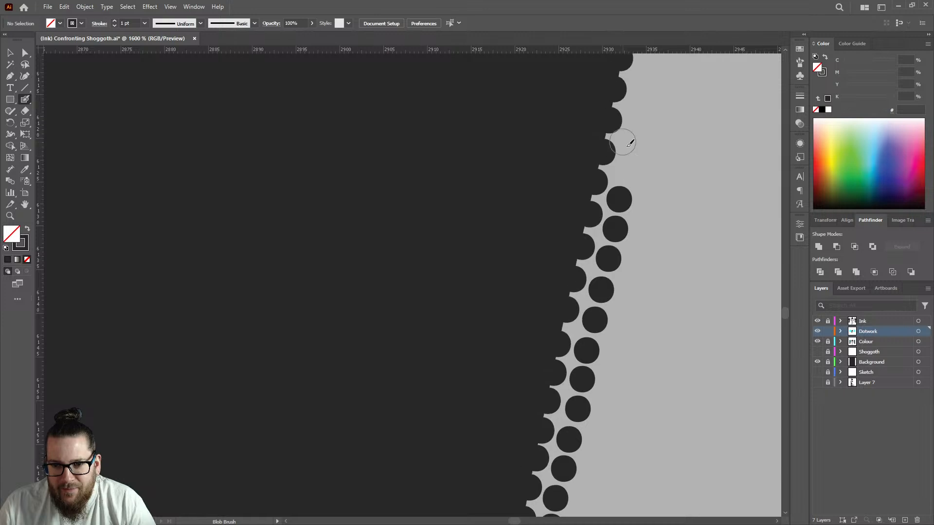
pyautogui.click(625, 171)
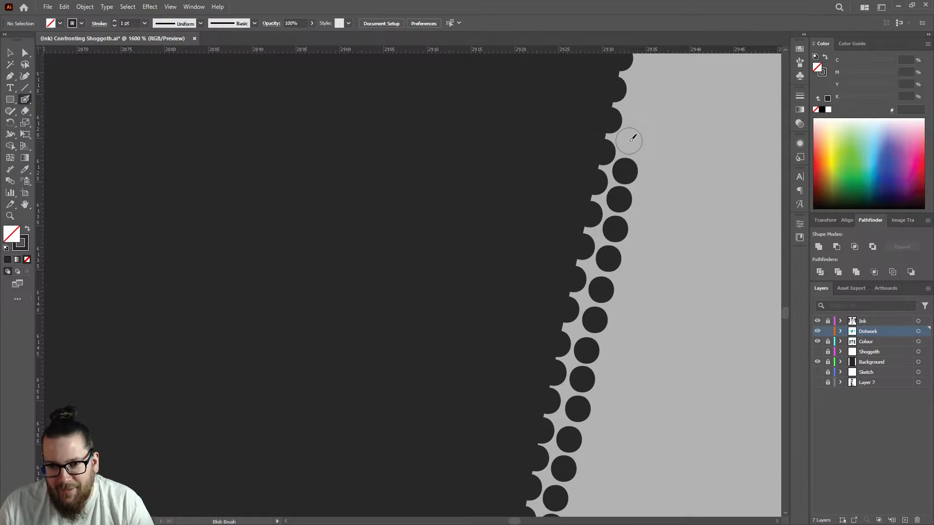
pyautogui.click(635, 109)
# Step: Examine the figure's dot shading within the whole illustration and switch to the Selection tool
pyautogui.scroll(-11, 506, 250)
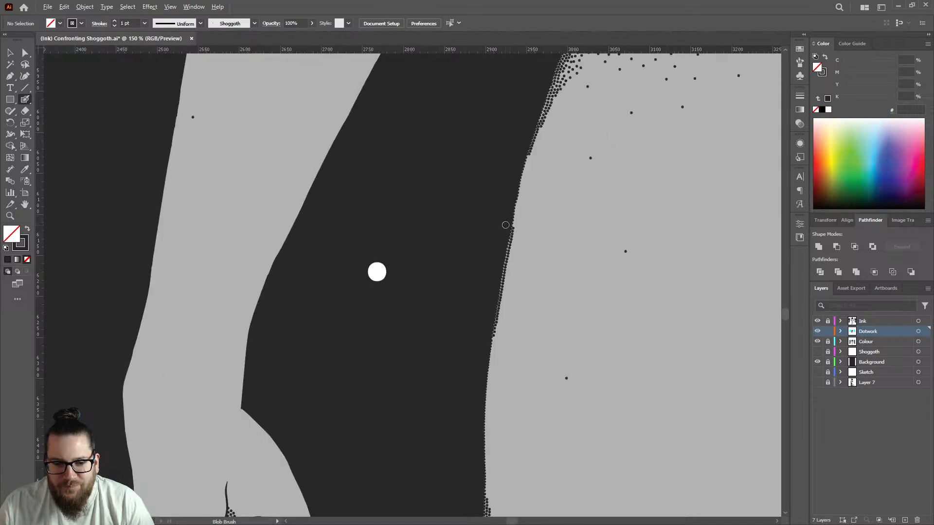
pyautogui.scroll(-1, 528, 198)
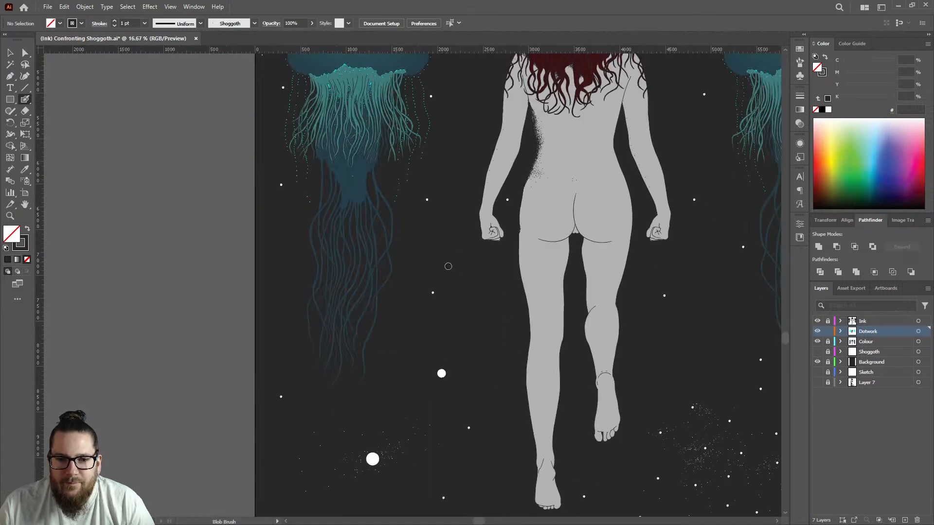
pyautogui.scroll(-2, 437, 219)
pyautogui.scroll(2, 381, 239)
pyautogui.scroll(-3, 459, 213)
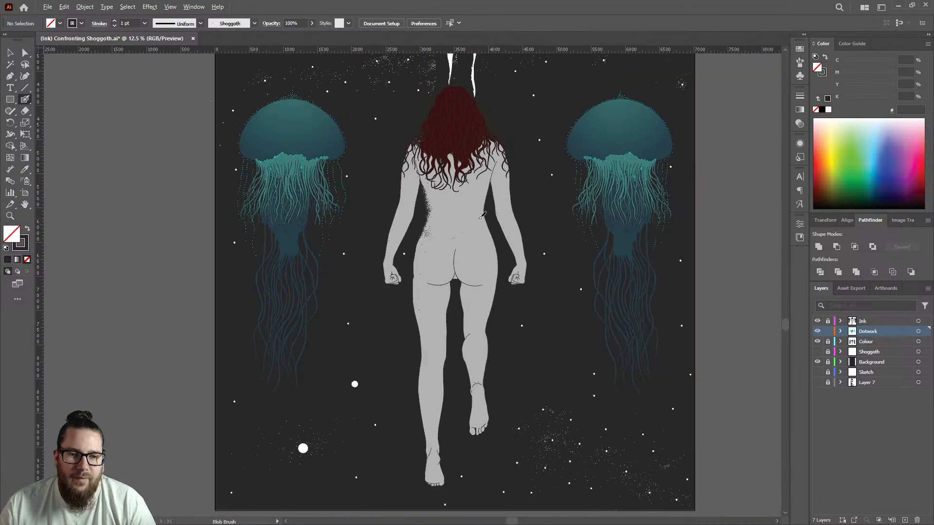
pyautogui.scroll(1, 477, 209)
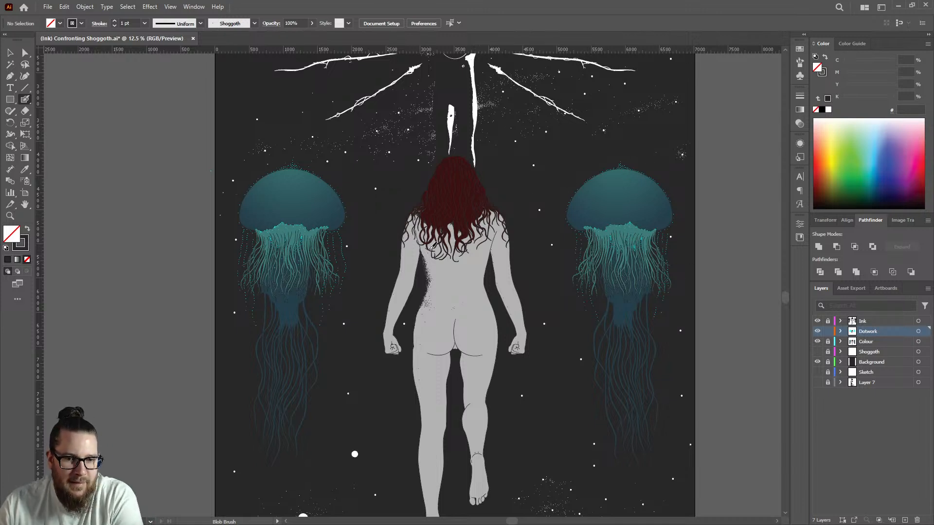
pyautogui.scroll(-3, 520, 236)
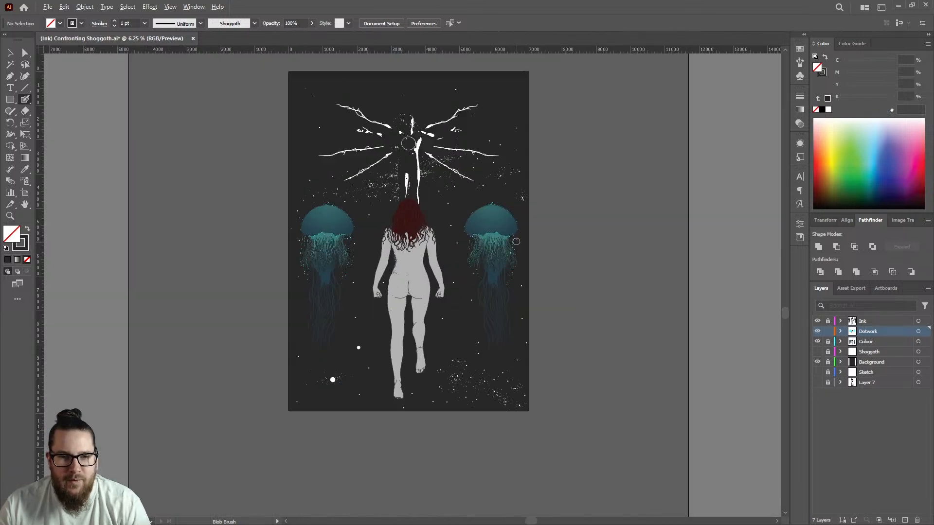
pyautogui.scroll(1, 341, 281)
pyautogui.scroll(-1, 341, 281)
pyautogui.click(8, 55)
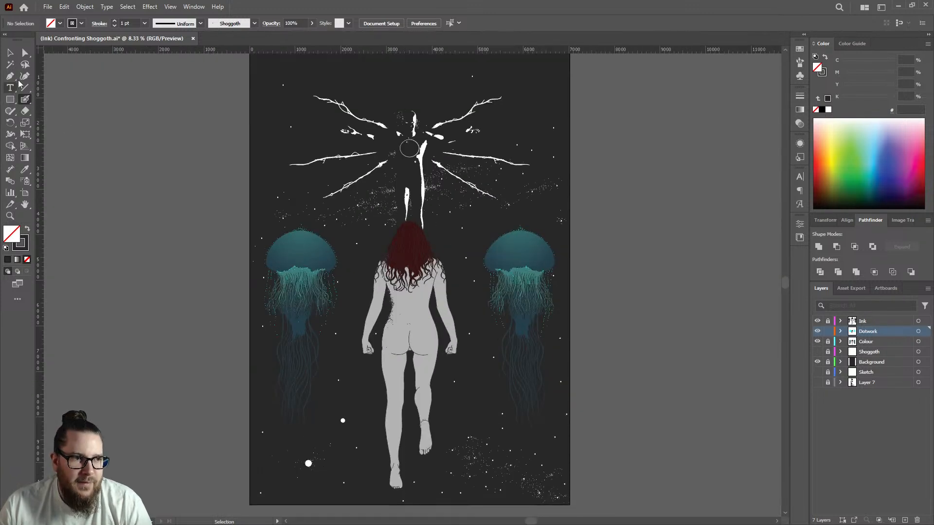